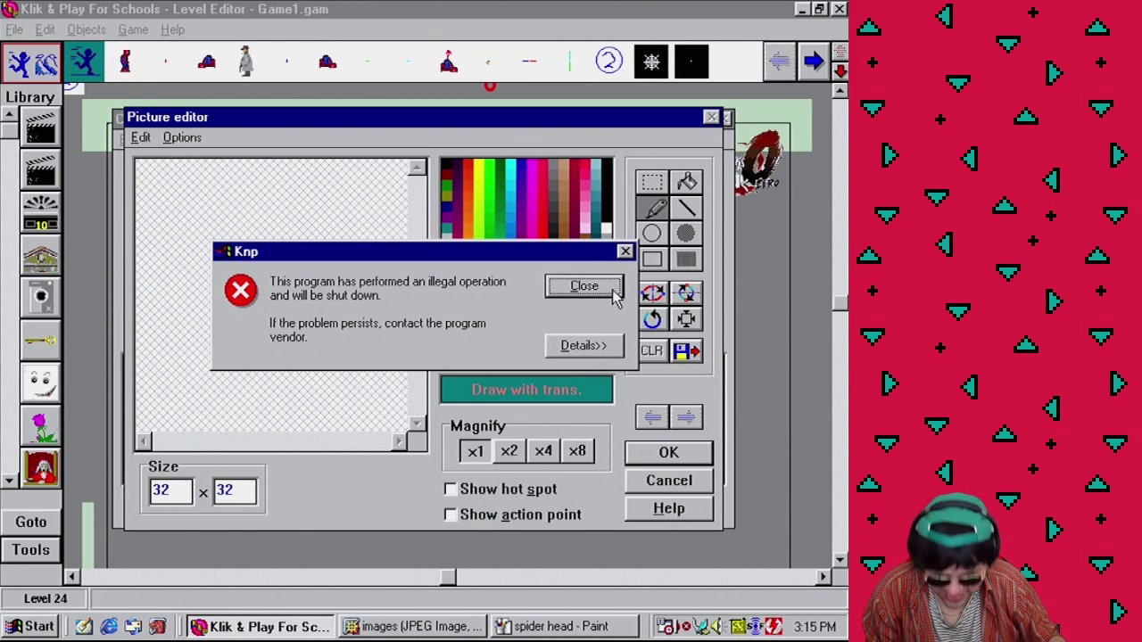
Dismiss the program crash message and shrink the Paint canvas to its smallest size
click(614, 291)
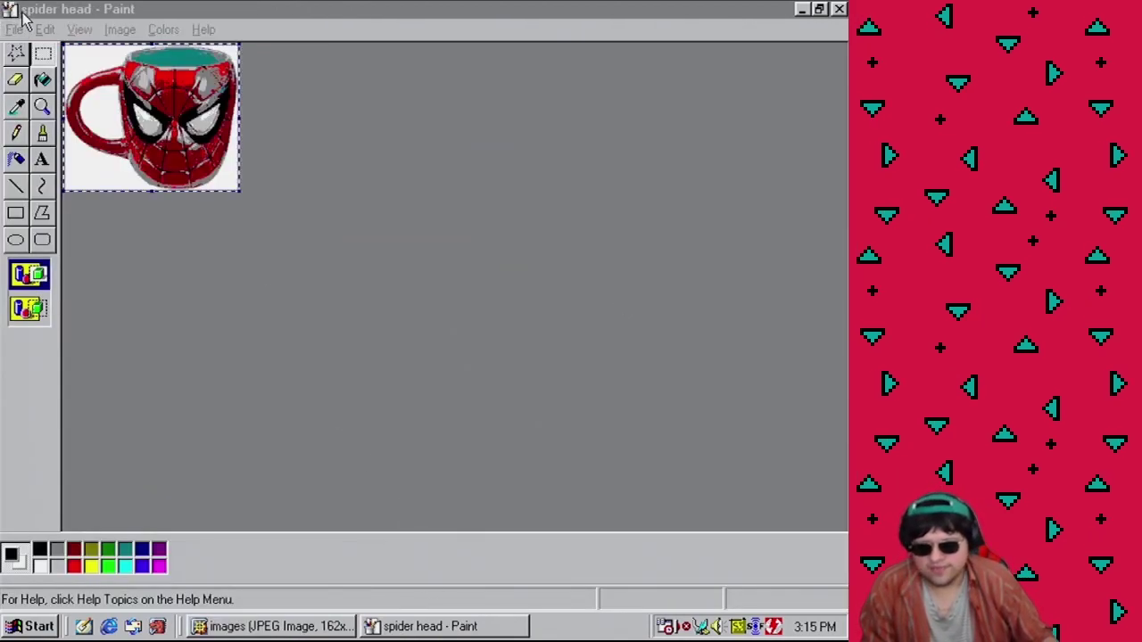
click(256, 327)
drag(239, 190, 65, 50)
Copy the Spider-Man mug image from RetroZilla and paste it onto the shrunken canvas in Paint
click(300, 627)
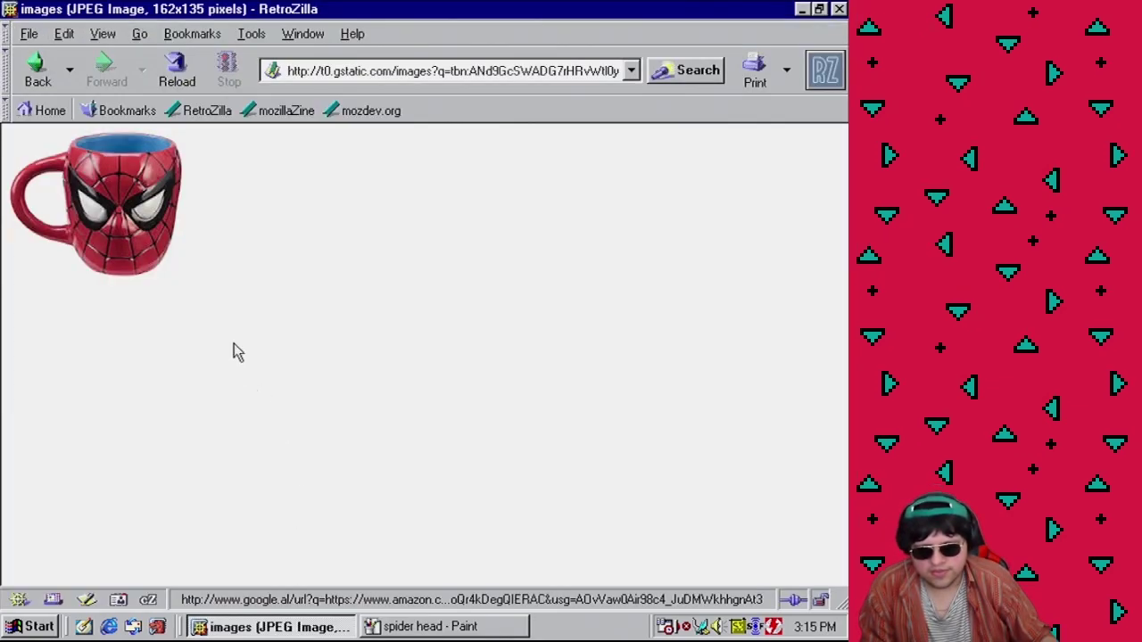
right_click(154, 184)
click(199, 237)
click(479, 629)
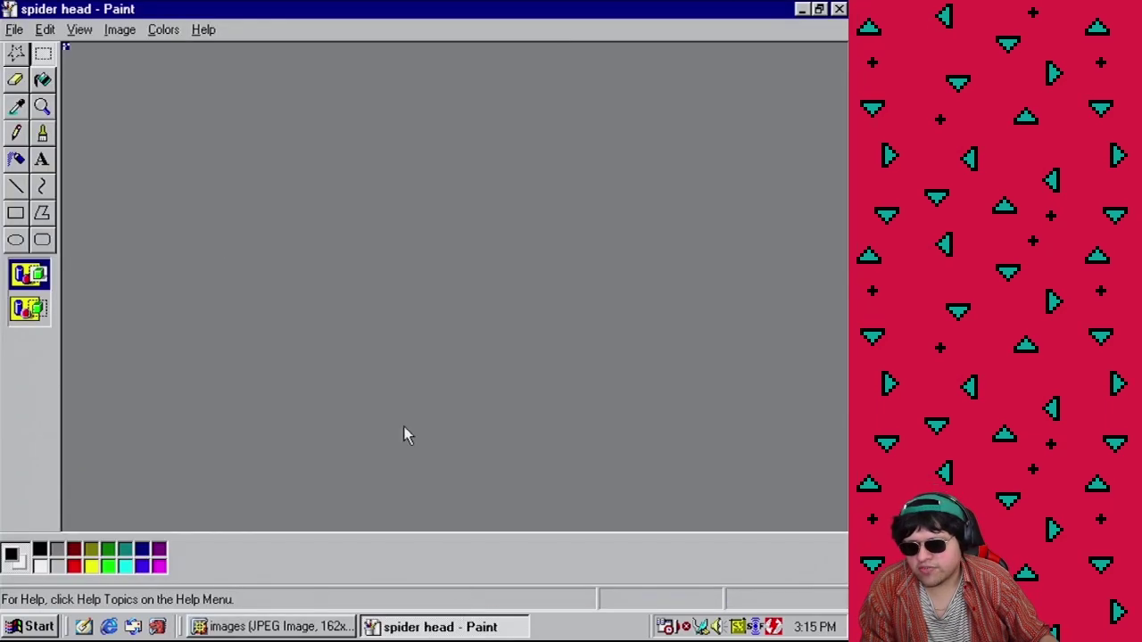
key(ctrl+v)
click(344, 347)
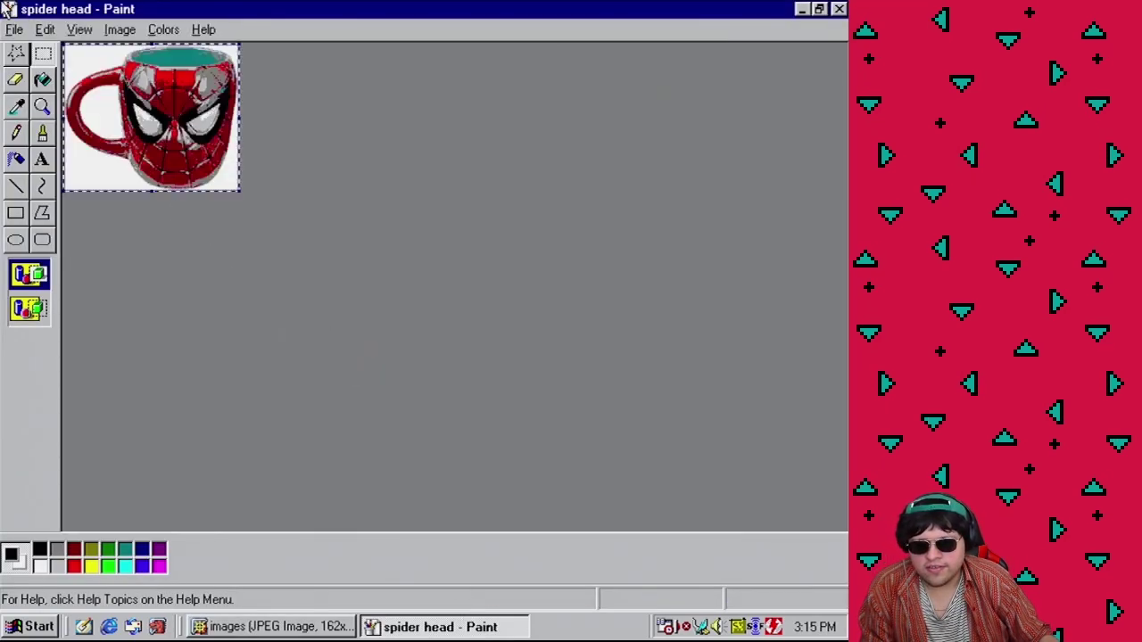
Save the mug picture under the name spider head as a 256 Color Bitmap in My Documents
click(15, 29)
click(53, 105)
click(413, 424)
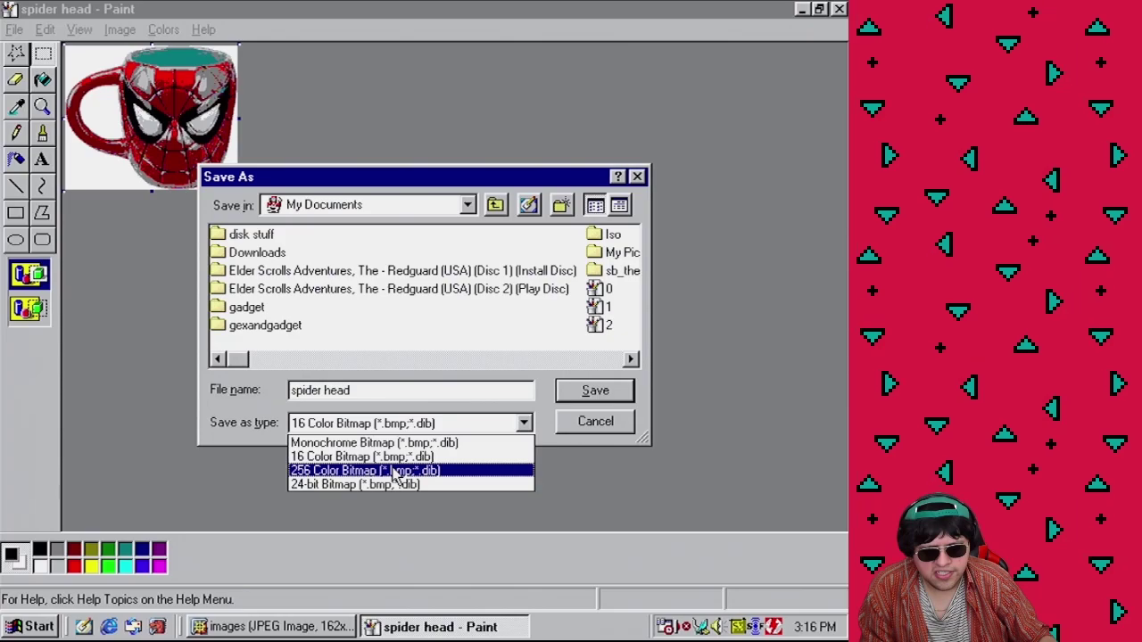
click(395, 473)
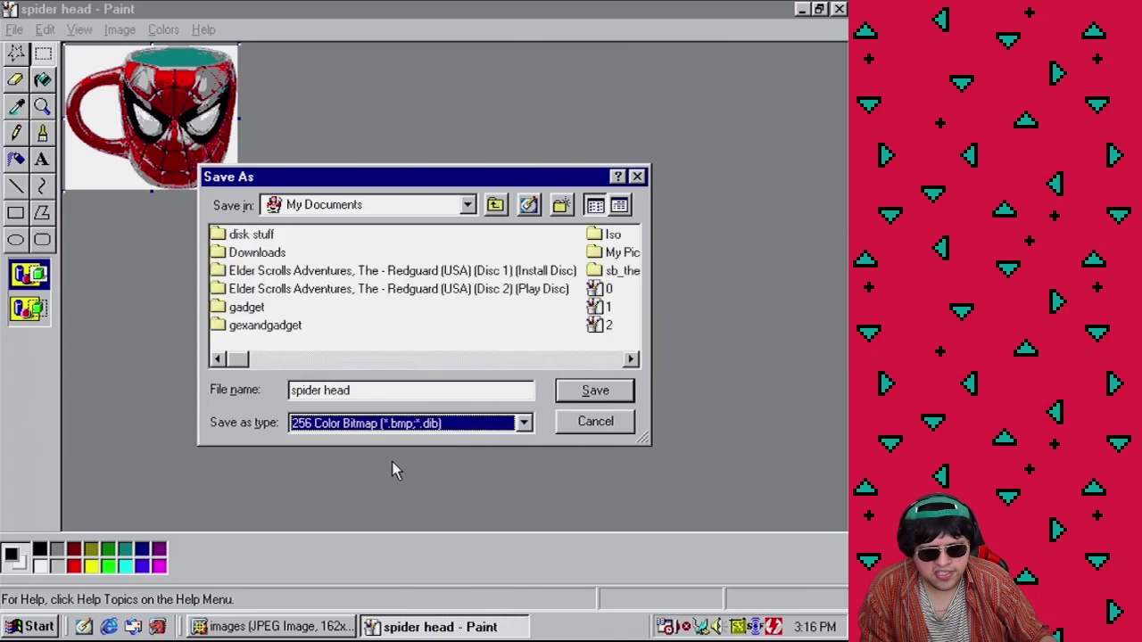
click(590, 391)
click(403, 344)
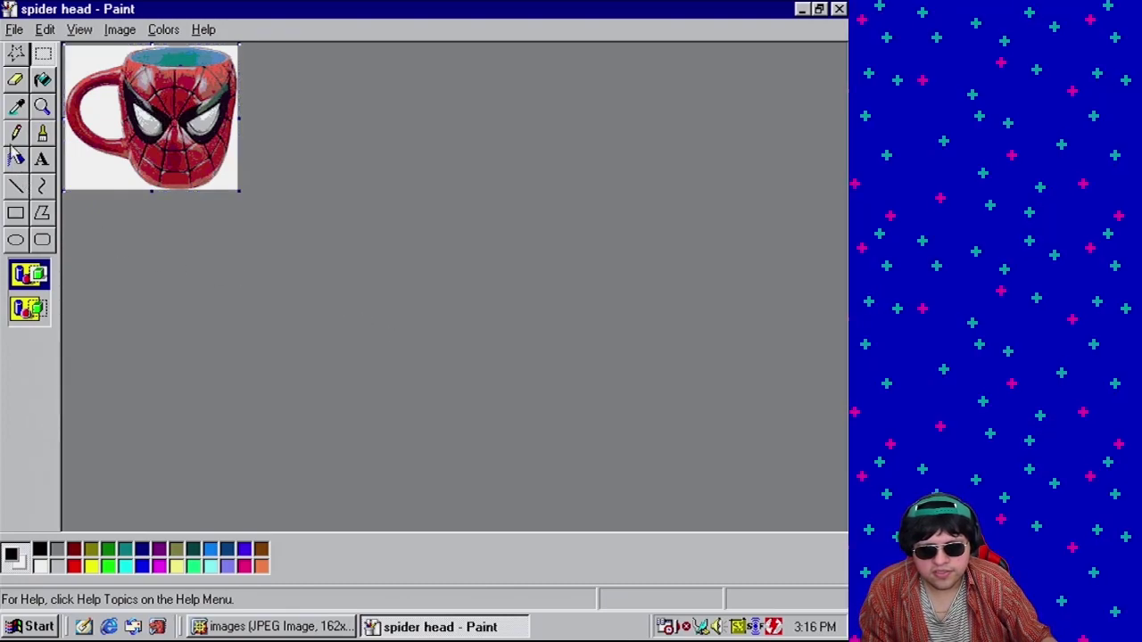
Select the entire mug picture in Paint, and minimize the Paint and RetroZilla windows
click(16, 105)
key(ctrl+a)
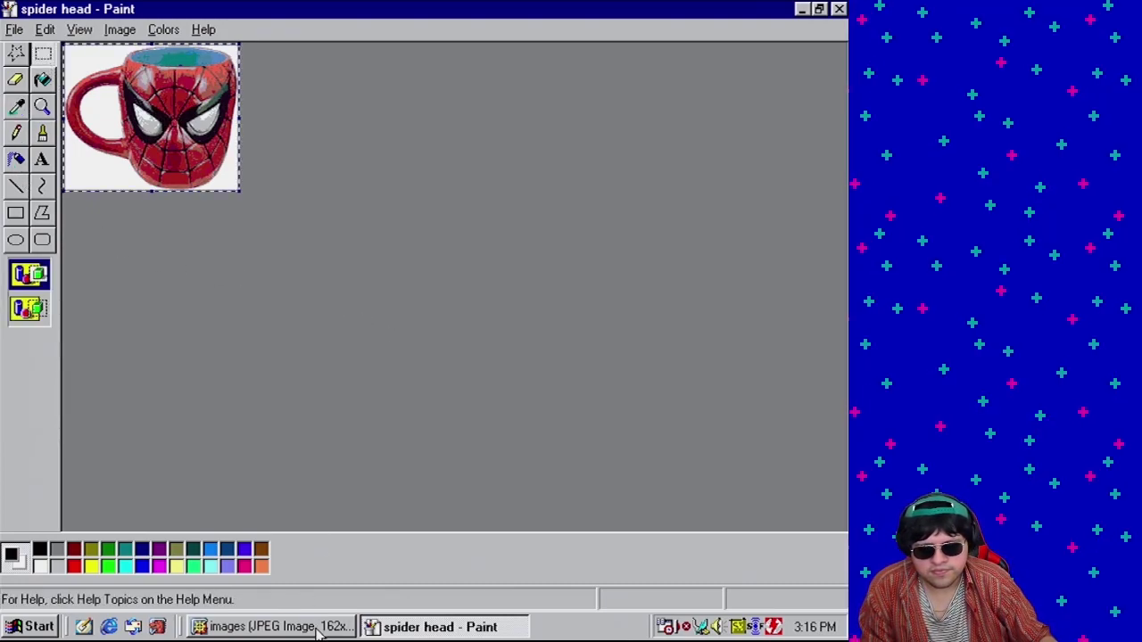
click(802, 10)
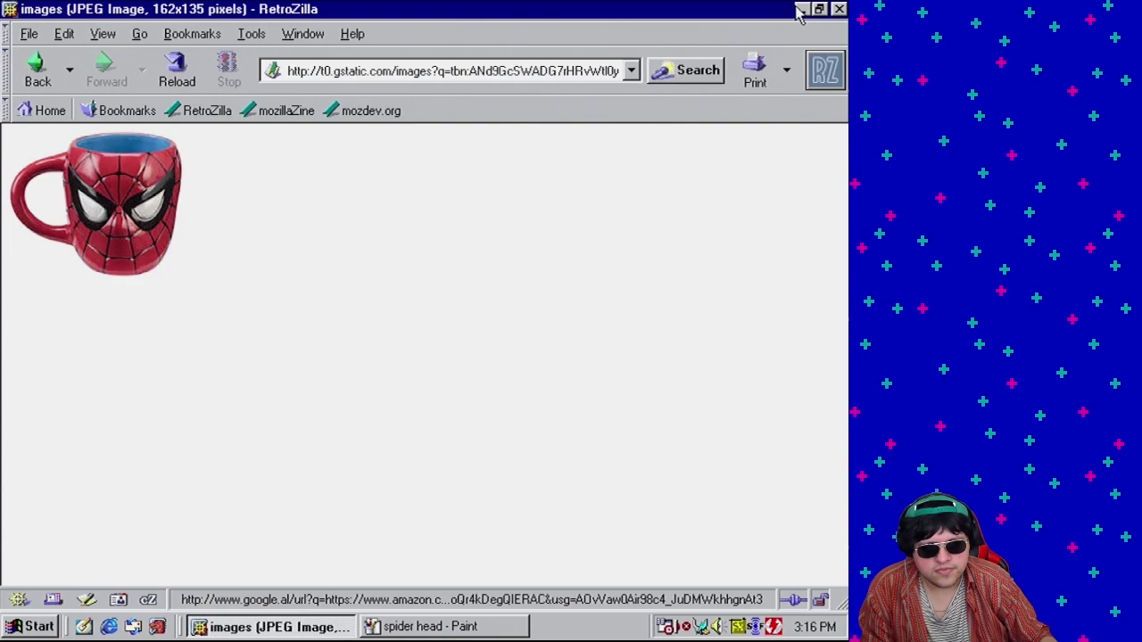
click(801, 11)
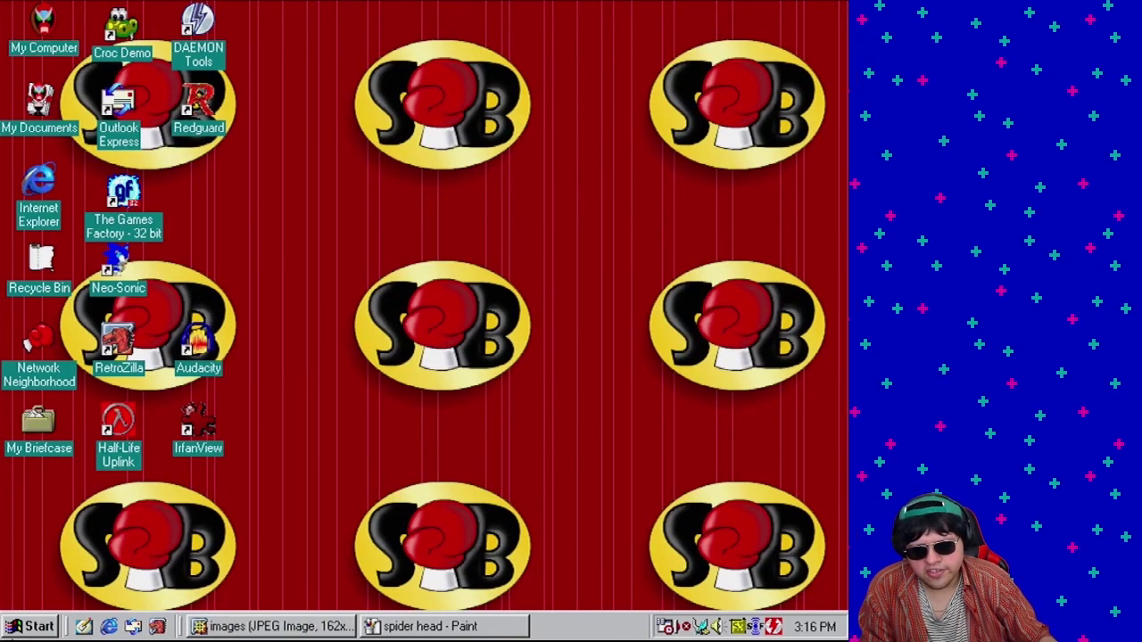
Start Klik & Play For School and load game1.gam for modification
click(20, 627)
mouse_move(178, 317)
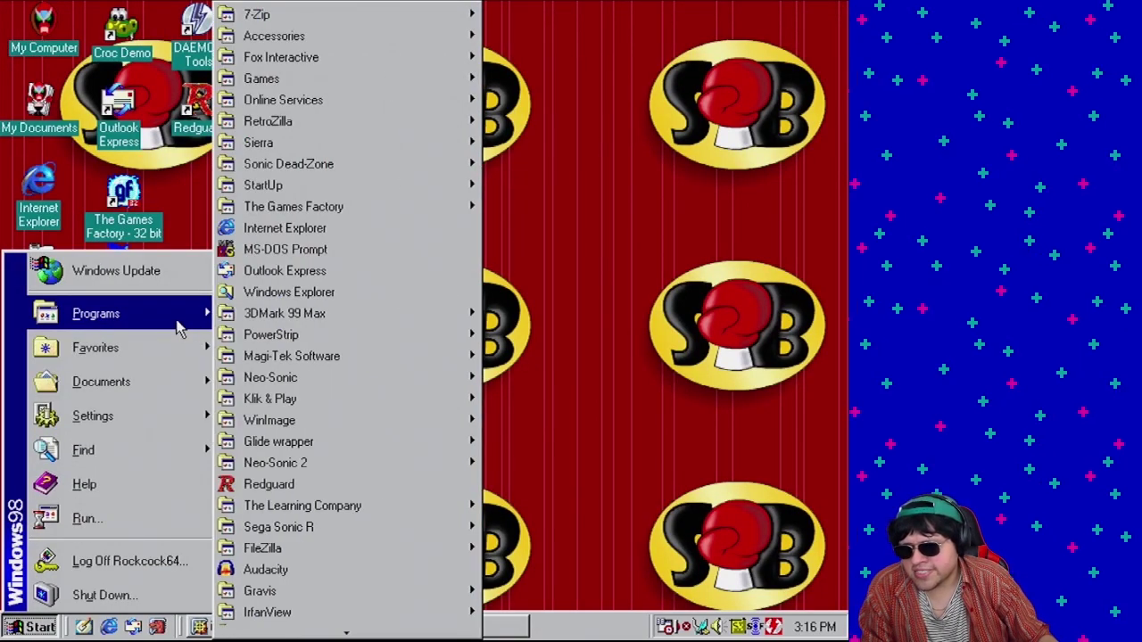
mouse_move(322, 402)
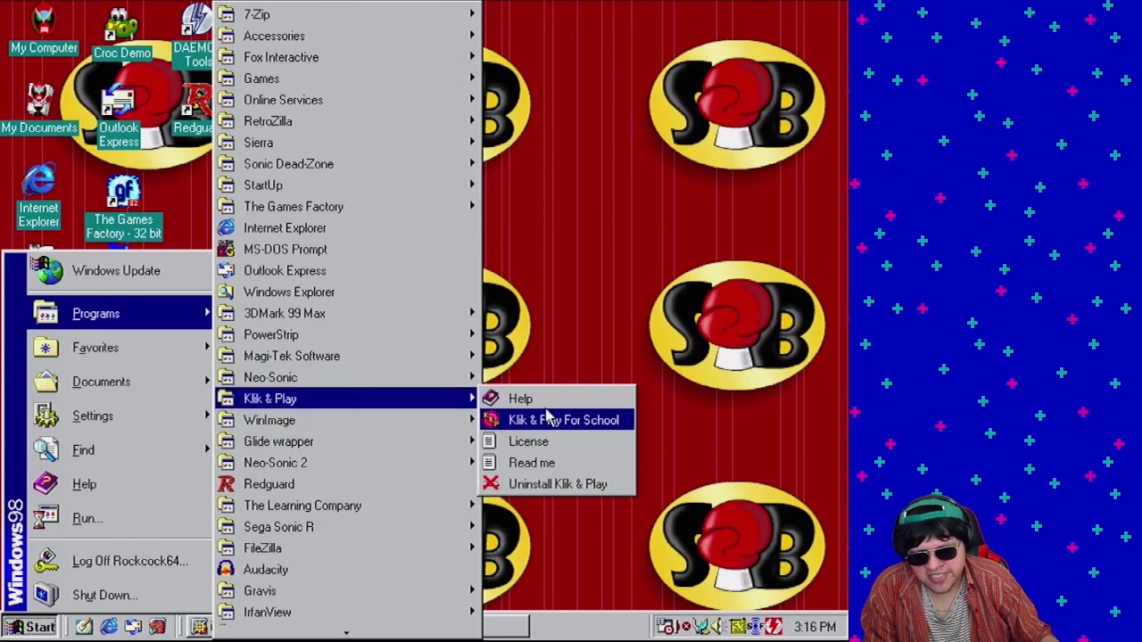
click(576, 442)
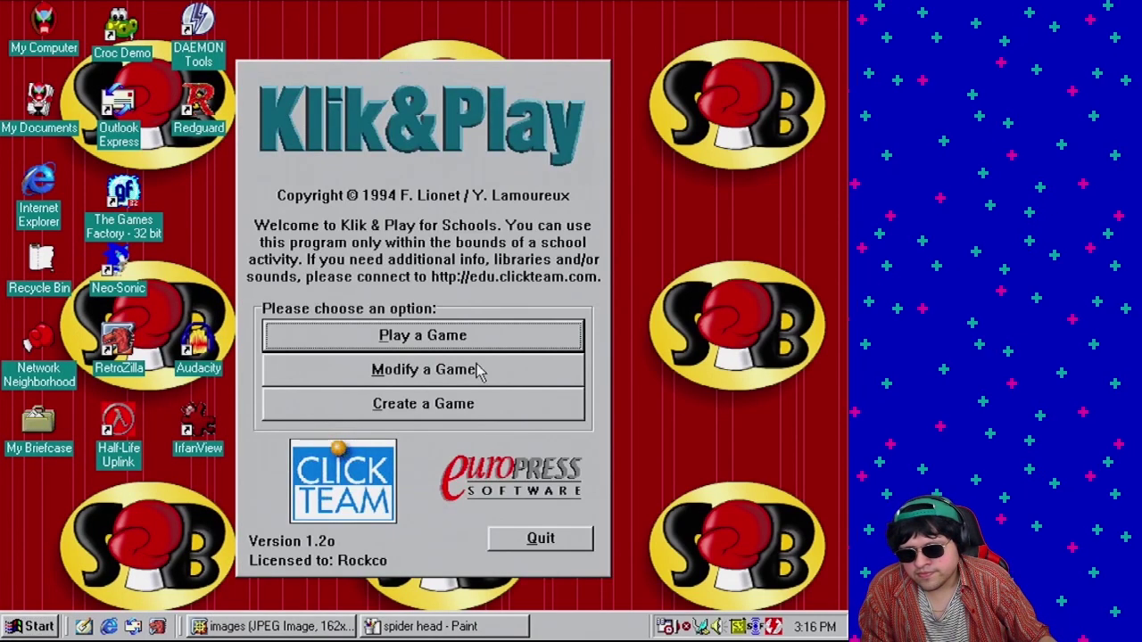
click(457, 371)
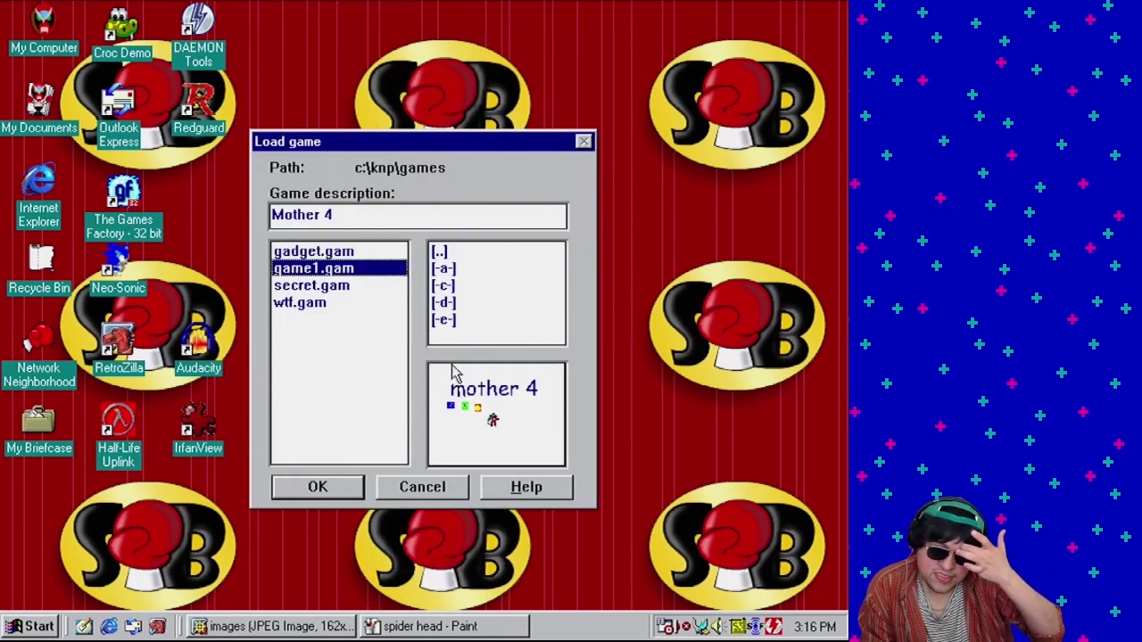
click(312, 489)
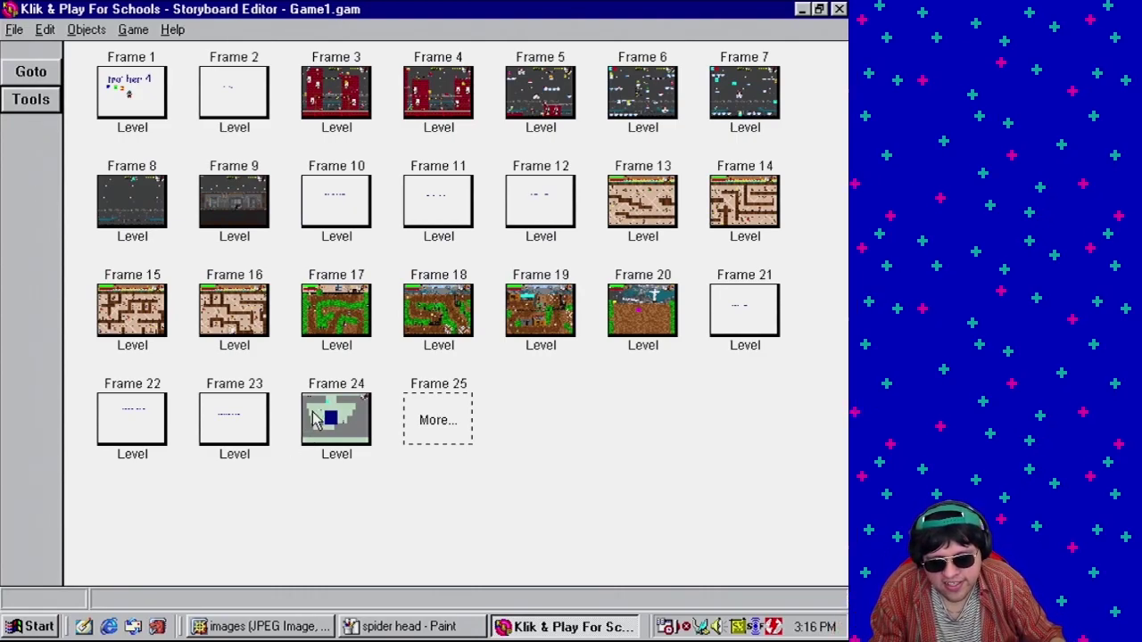
Open the level of Frame 24 in the Level Editor
click(351, 399)
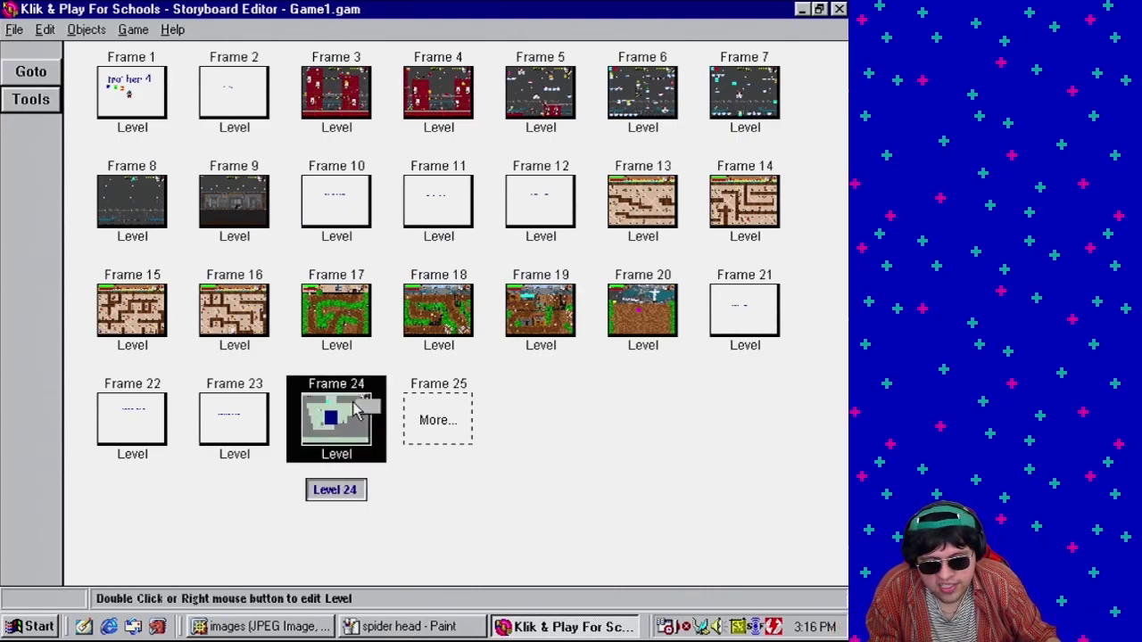
right_click(351, 399)
click(365, 439)
Create a new active object and paste the mug picture into its picture editor
click(27, 553)
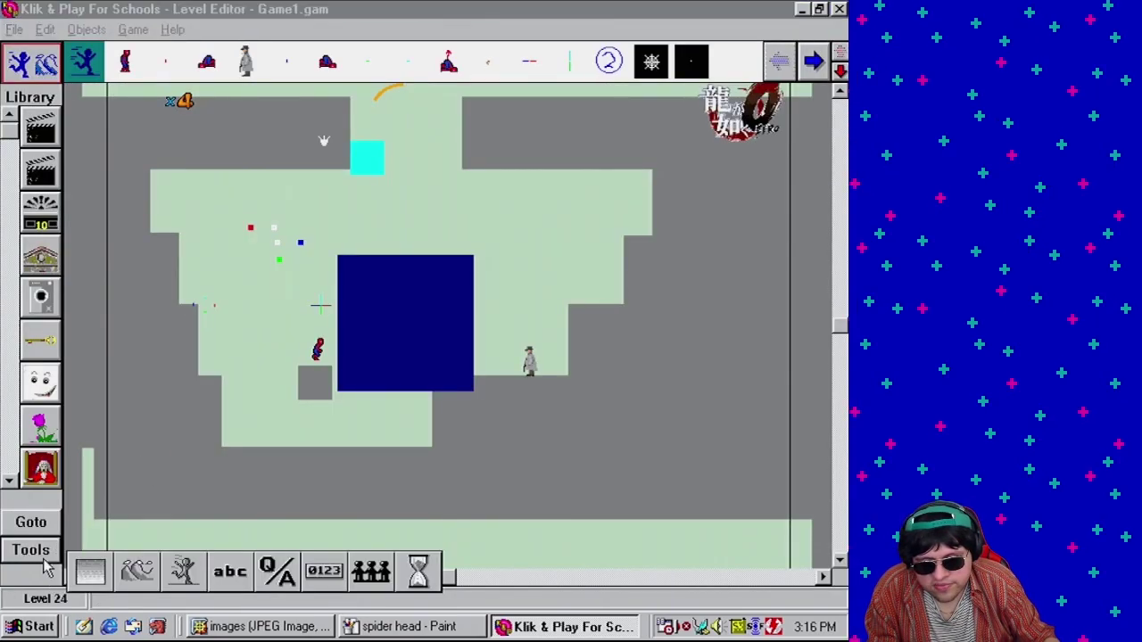
click(187, 573)
double_click(207, 409)
key(ctrl+v)
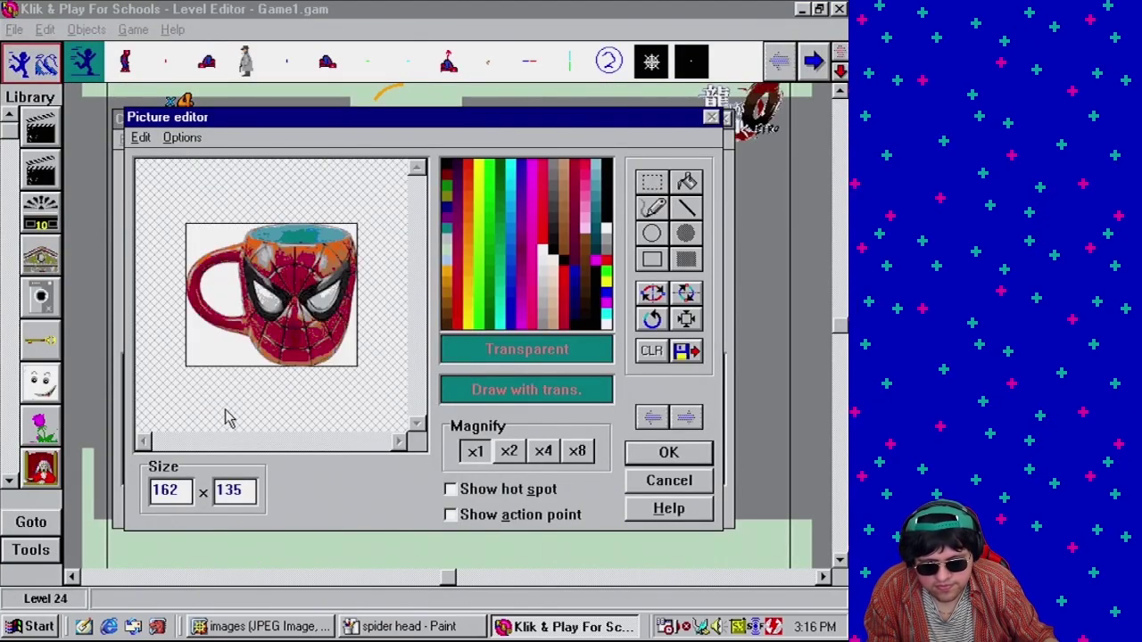
Try filling the white area at the mug's lower-right side with the transparent colour, and undo the fills
click(687, 182)
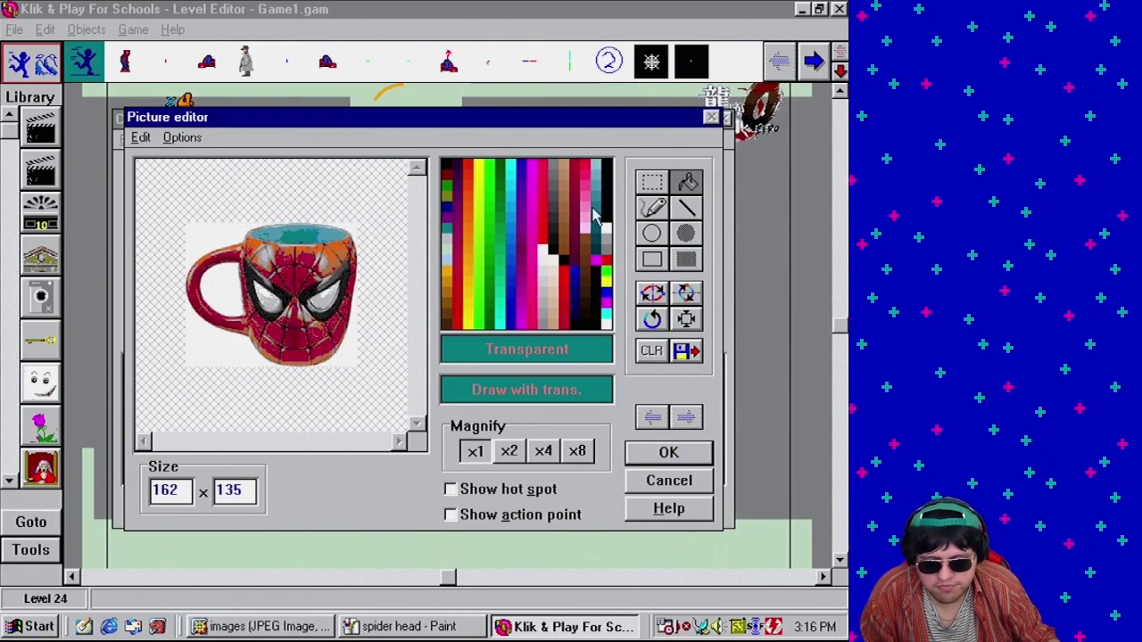
click(533, 350)
click(355, 346)
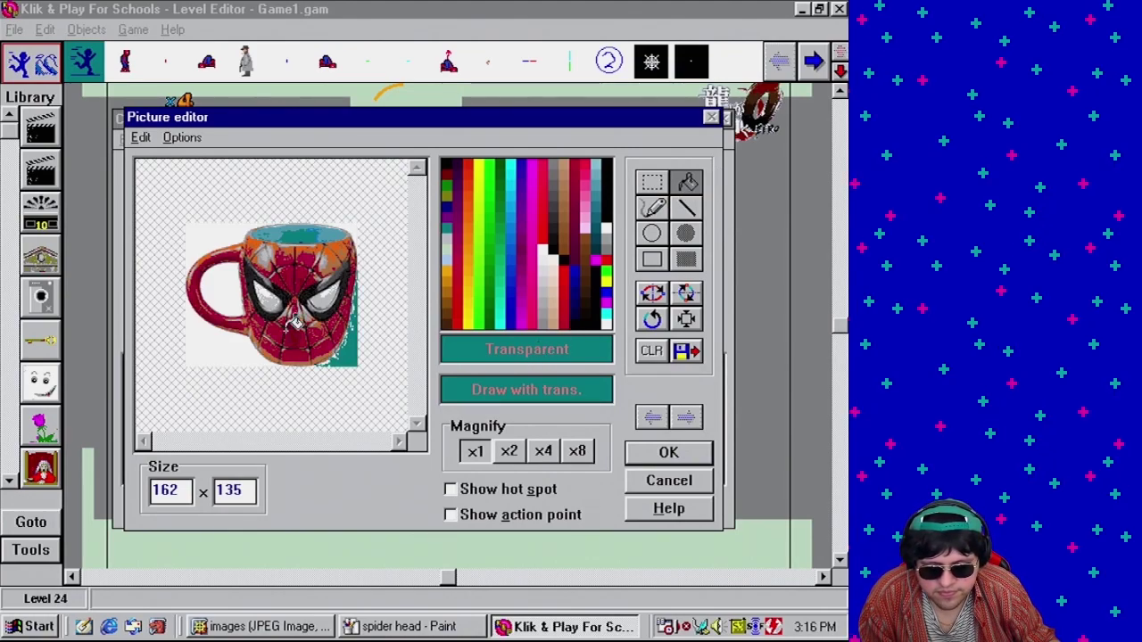
key(ctrl+z)
click(354, 349)
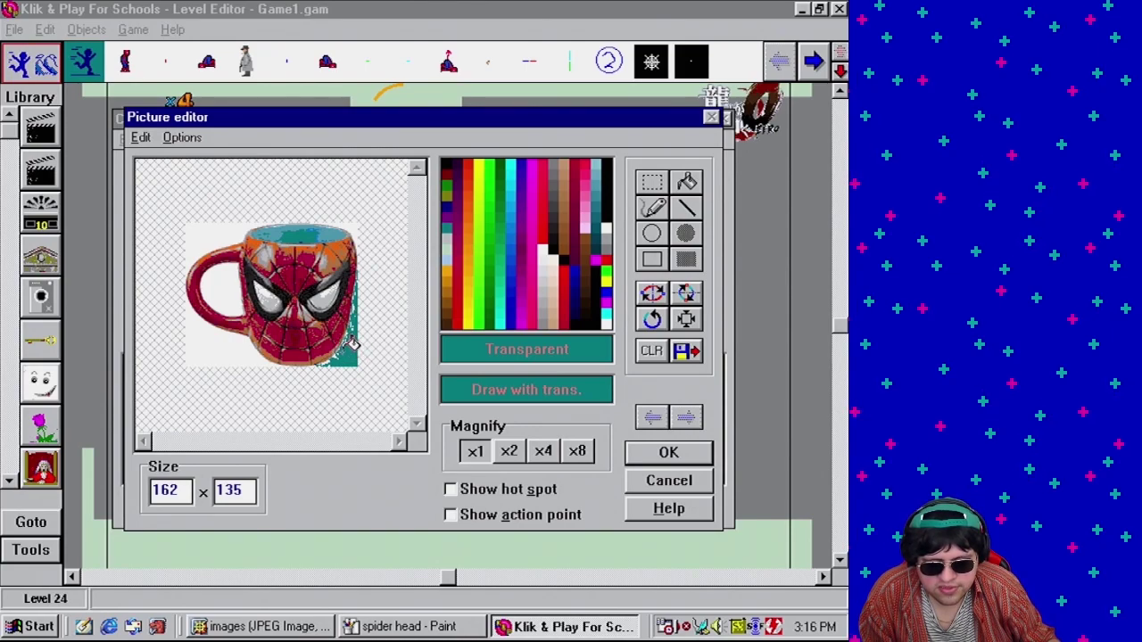
key(ctrl+z)
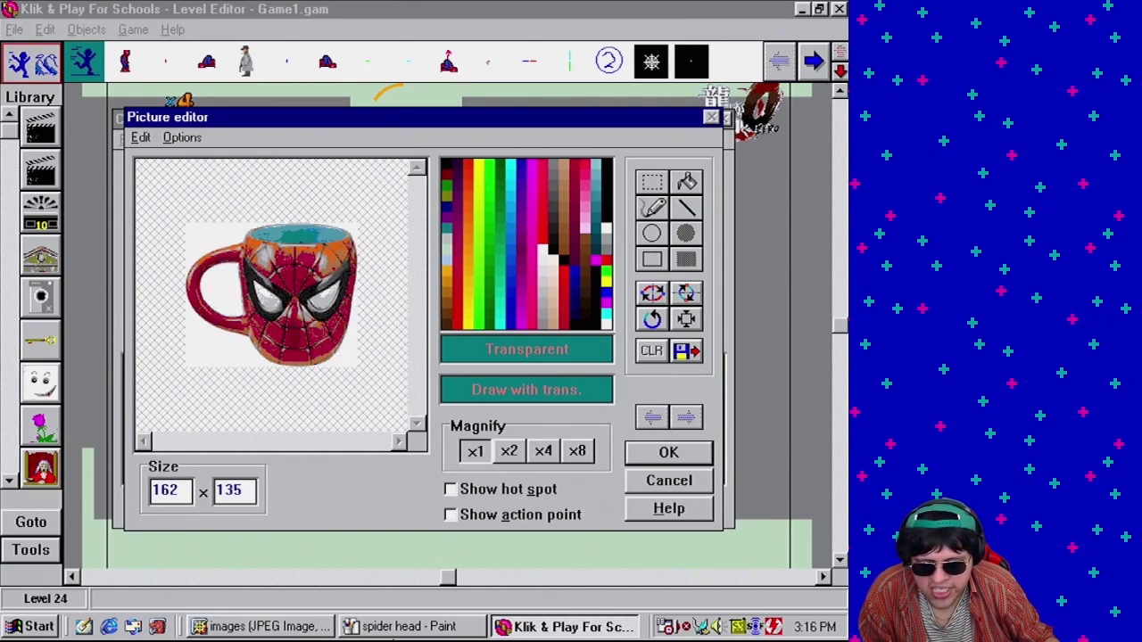
Check the original mug picture in Paint, clear its selection and return to the Klik & Play picture editor
click(397, 629)
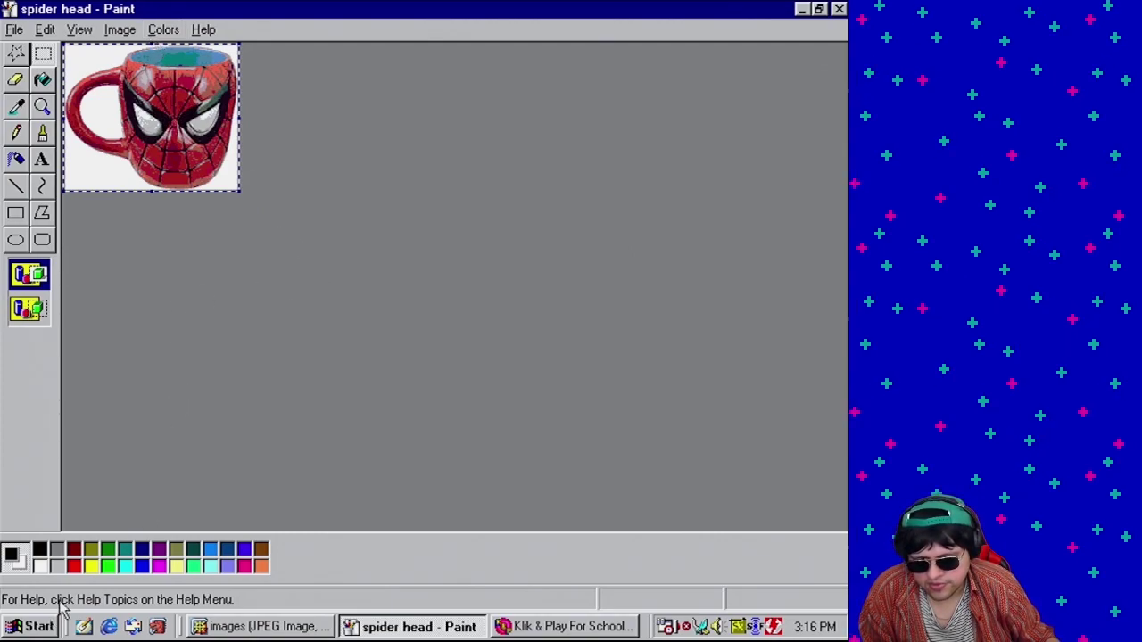
click(357, 182)
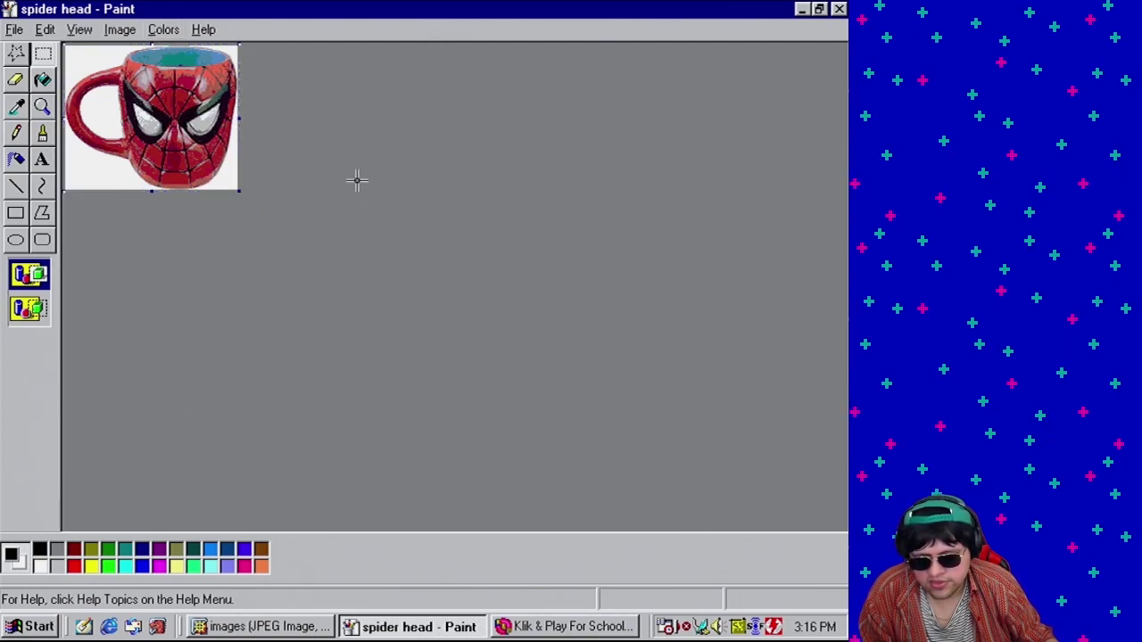
click(544, 628)
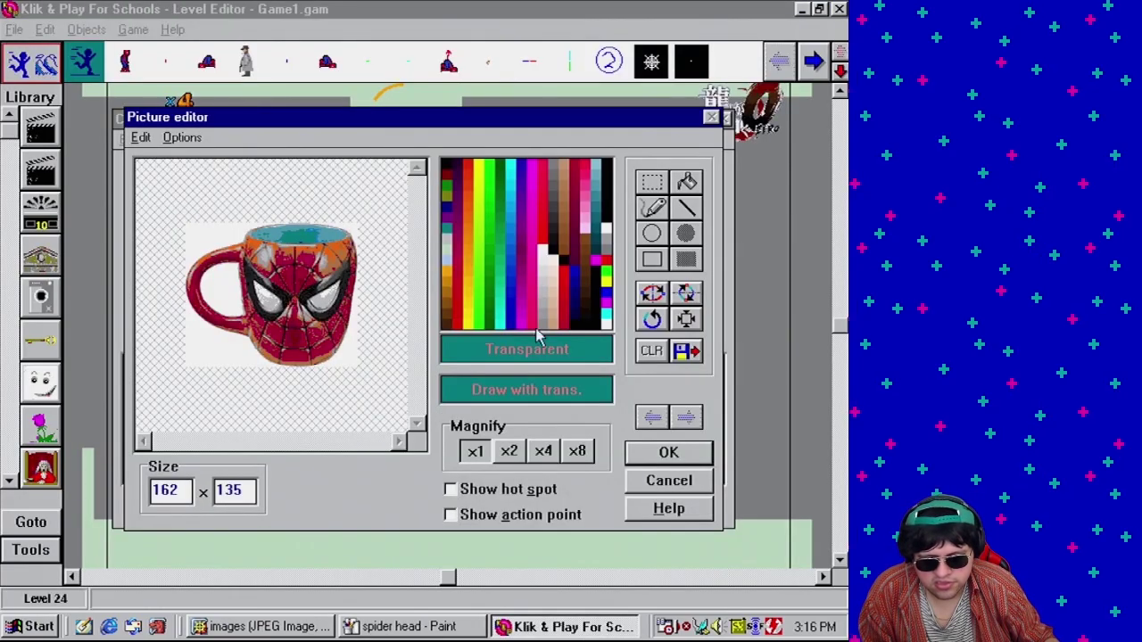
Fill the white background areas around the mug and inside its handle with the transparent colour
click(687, 182)
click(234, 223)
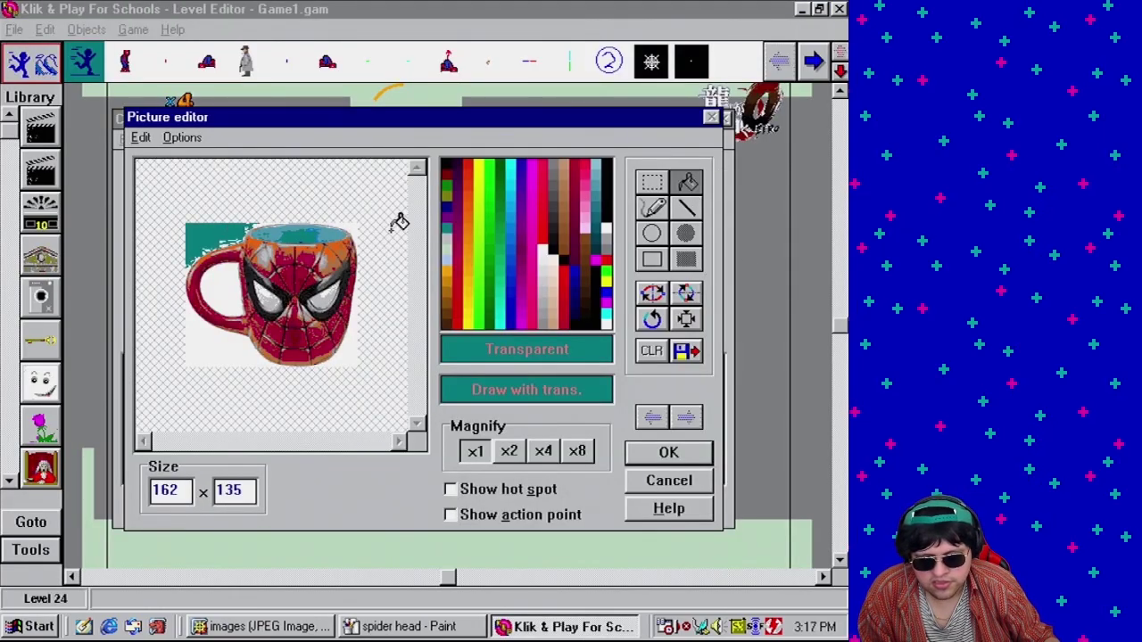
click(357, 224)
click(355, 350)
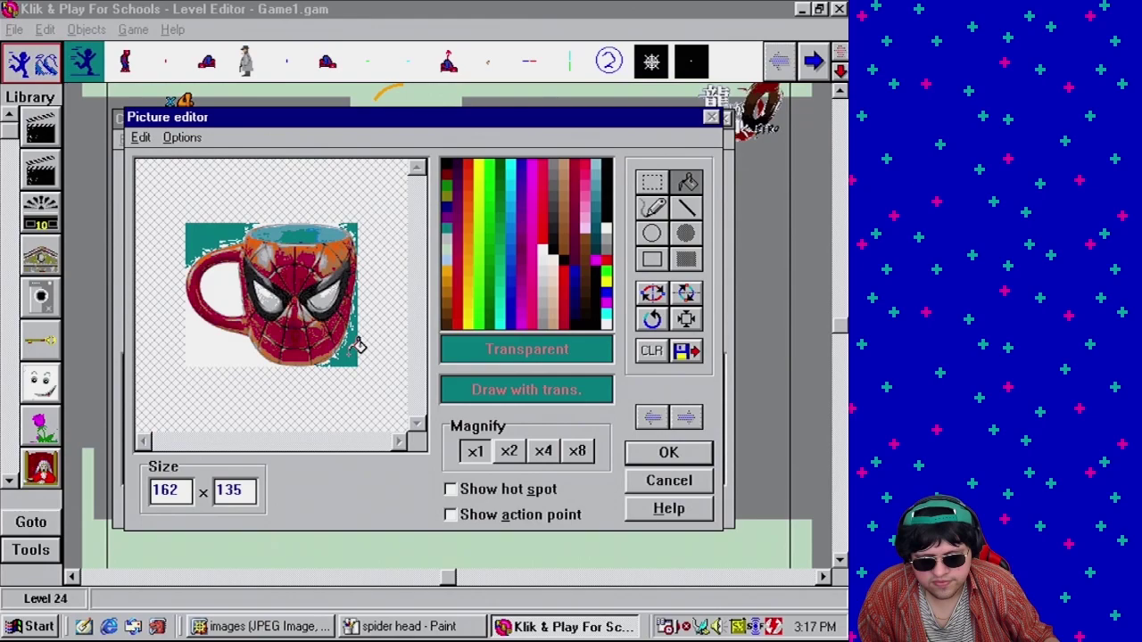
click(220, 336)
click(214, 290)
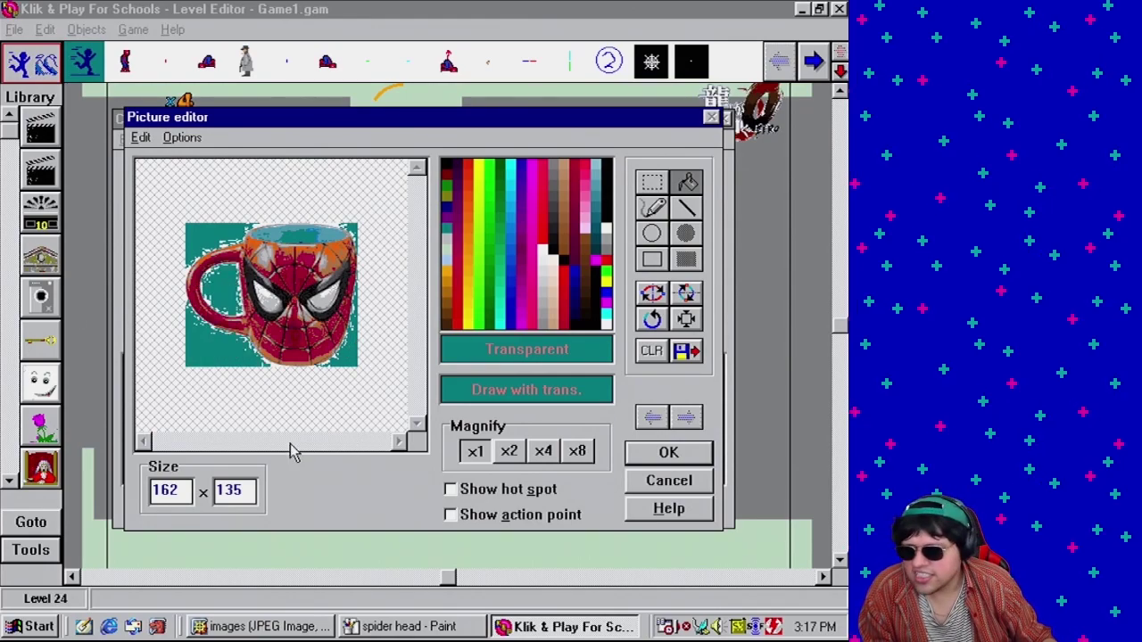
Recheck the mug picture in Paint, and discard the picture edit and the new active object in Klik & Play
click(403, 629)
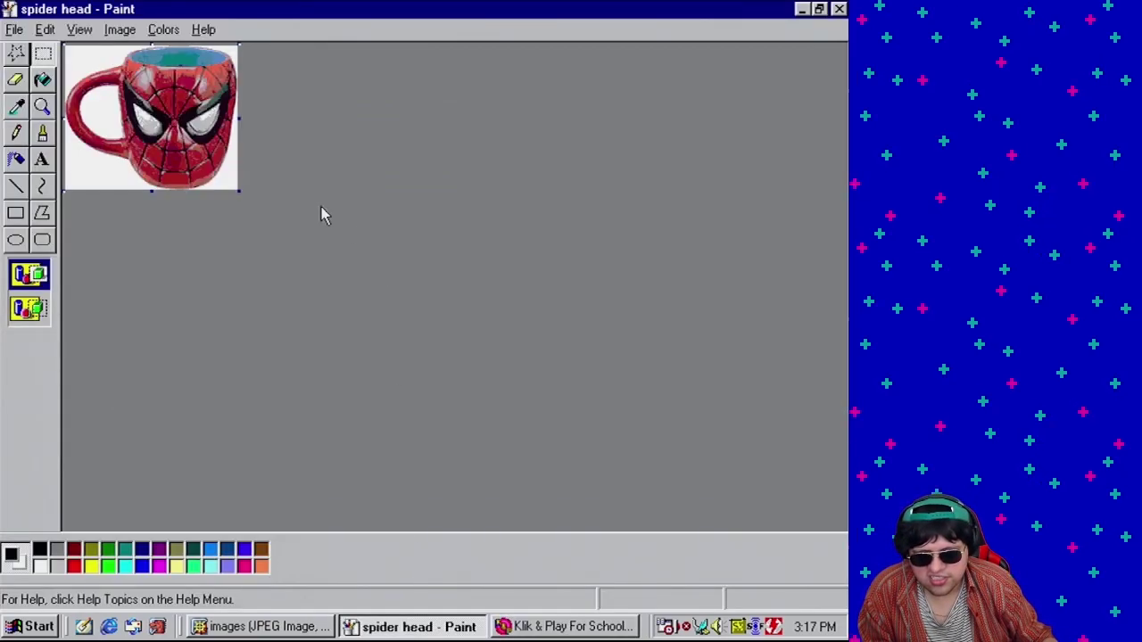
click(802, 9)
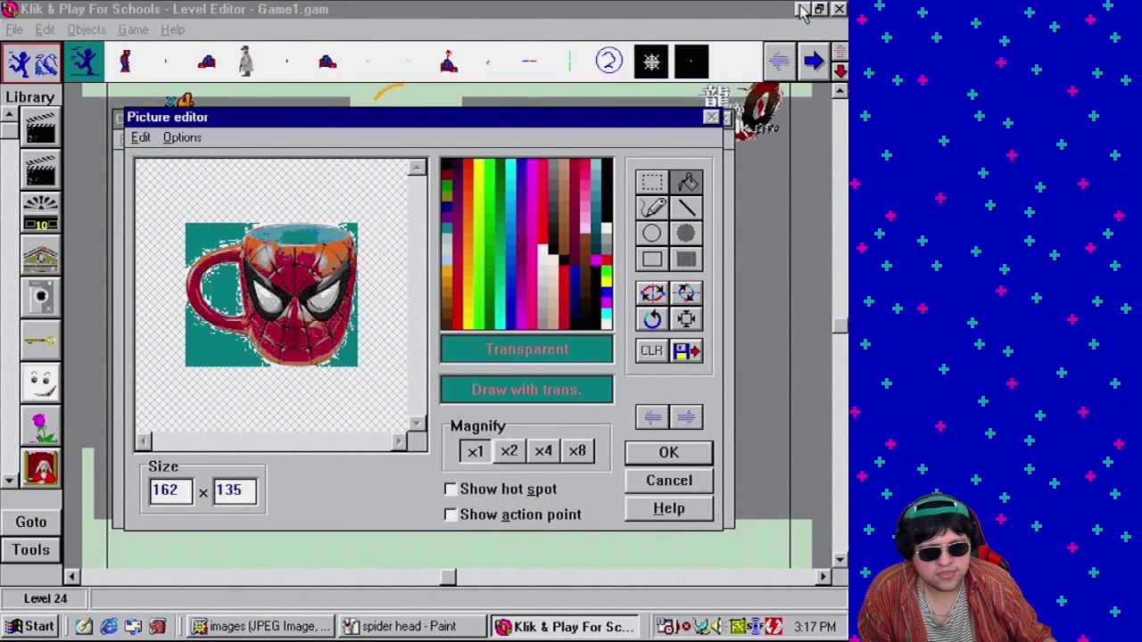
click(670, 481)
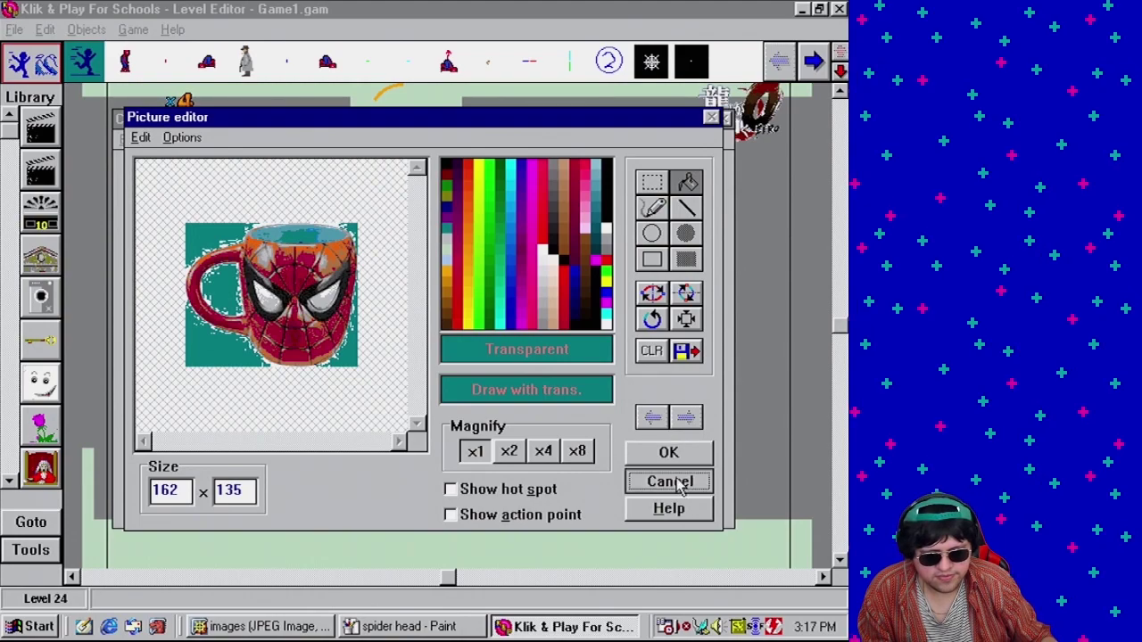
click(546, 503)
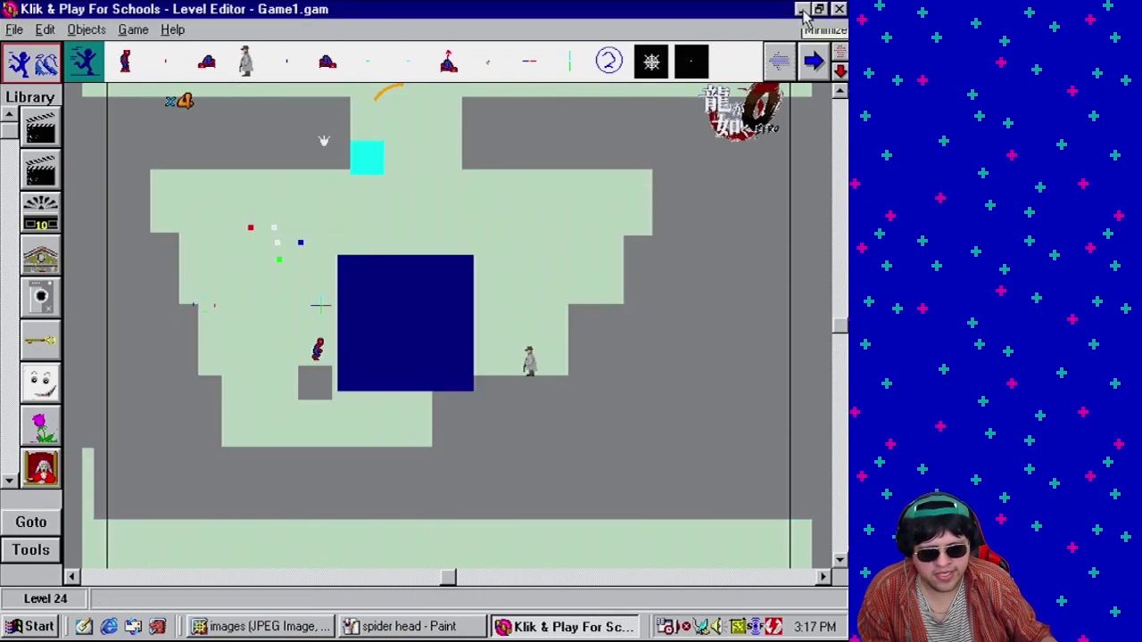
Switch from Klik & Play to Paint and close the mug picture without saving its changes
click(802, 9)
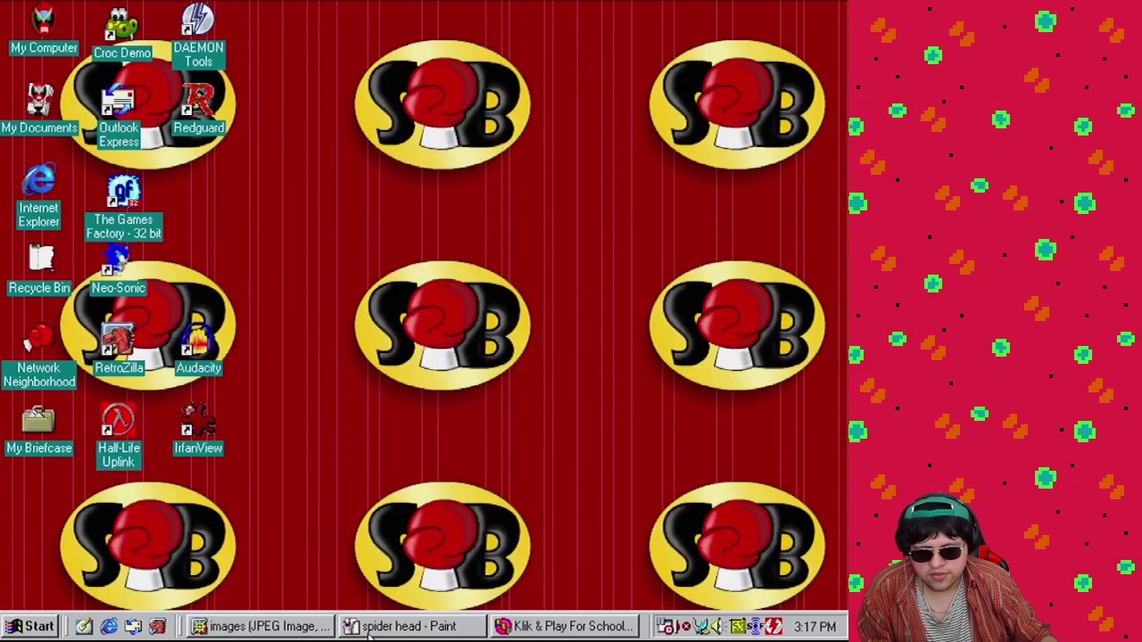
click(406, 626)
click(261, 627)
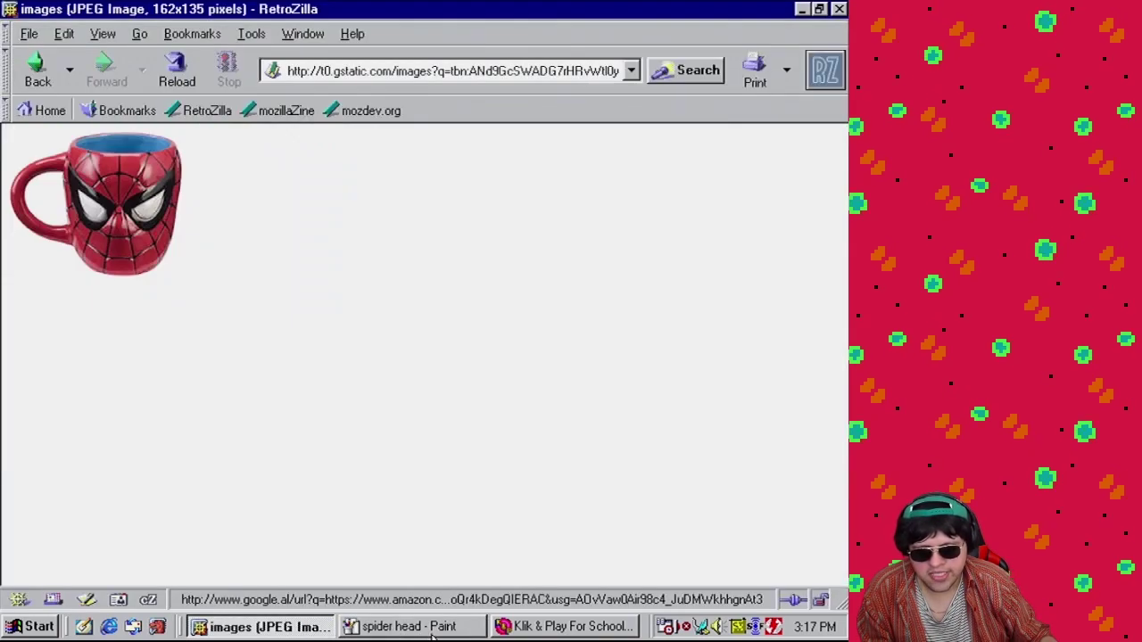
click(432, 629)
key(ctrl+n)
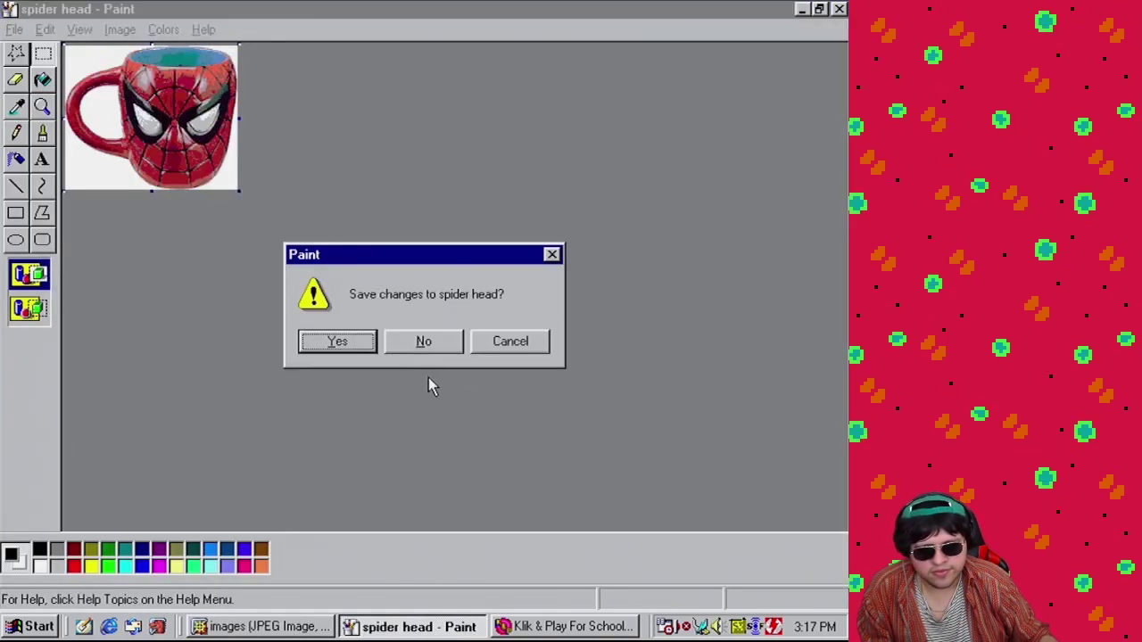
click(423, 342)
Copy the mug image from the RetroZilla page and start Adobe Photoshop 5.5
right_click(147, 195)
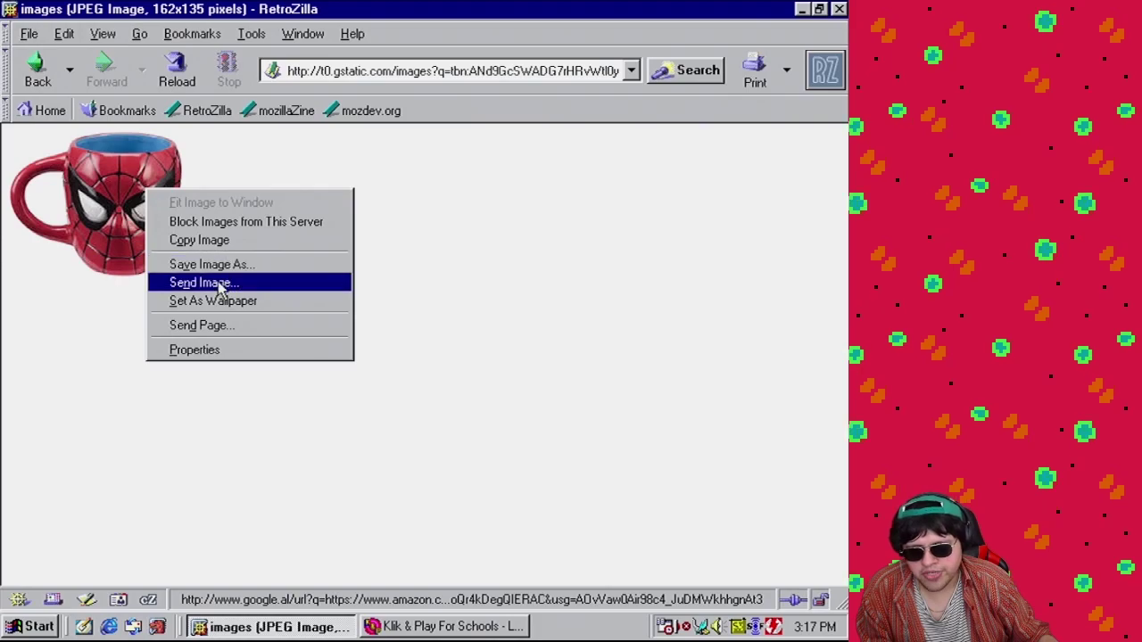
click(208, 243)
click(31, 626)
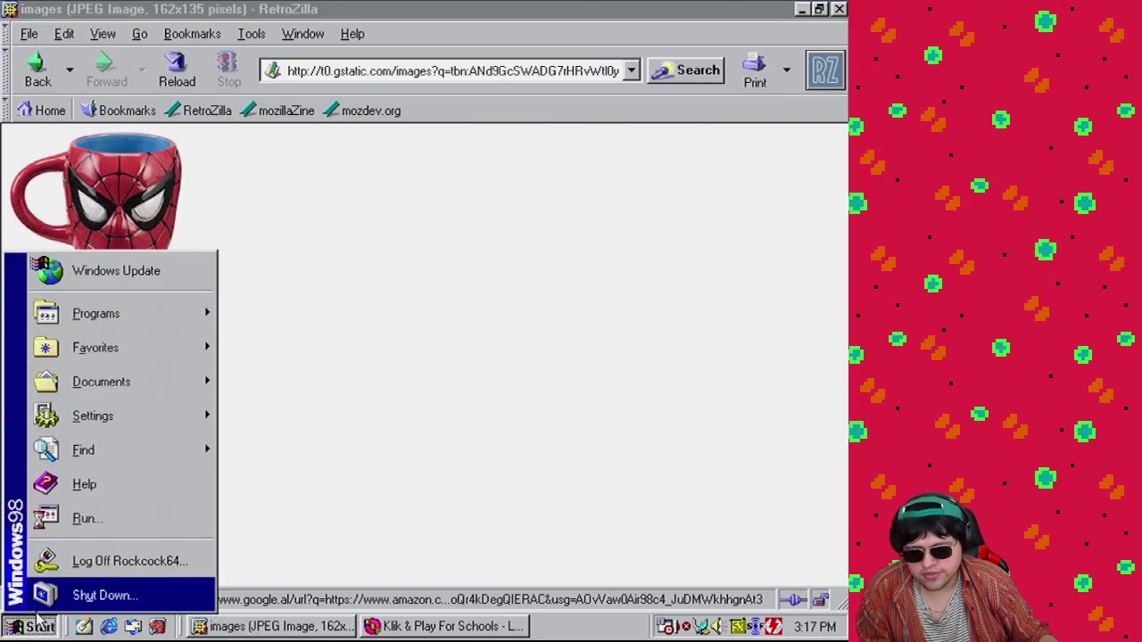
mouse_move(131, 319)
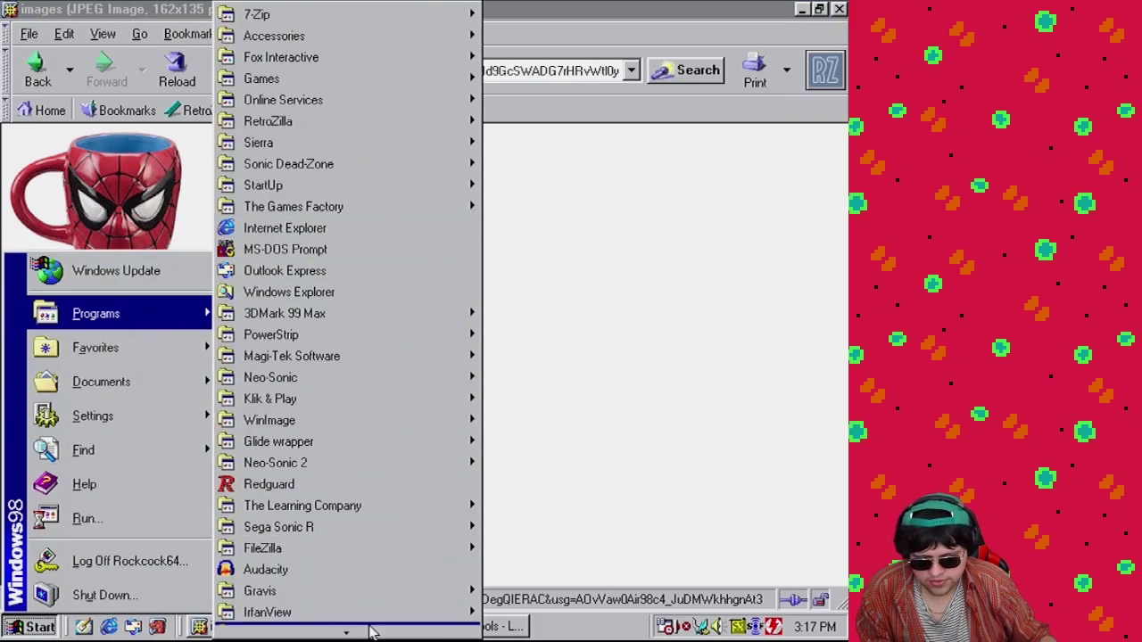
mouse_move(371, 633)
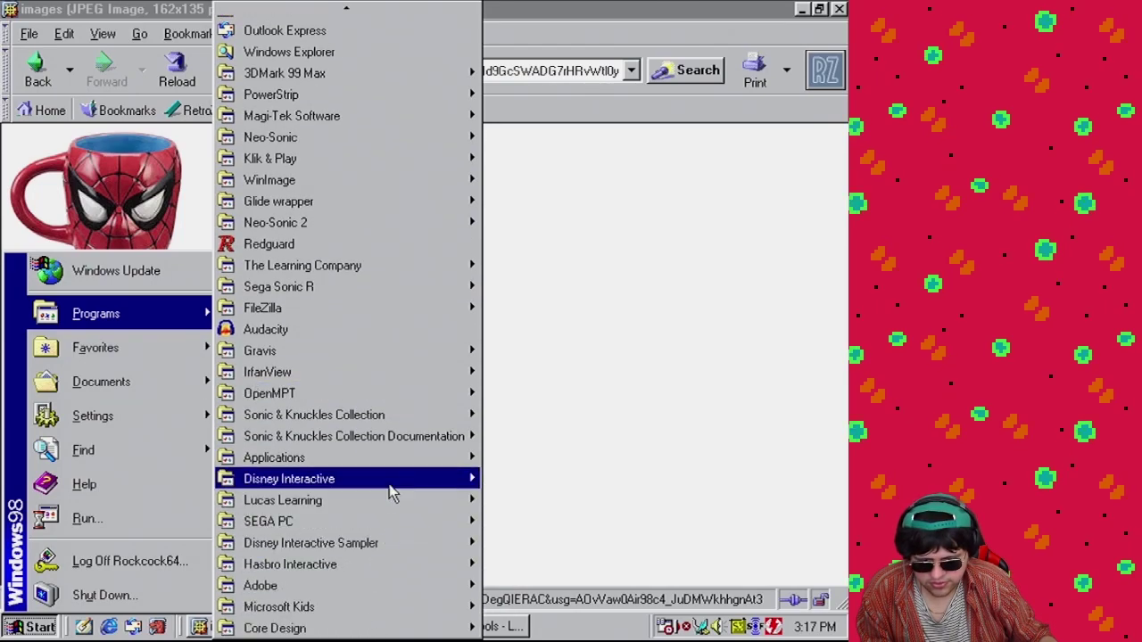
mouse_move(406, 573)
mouse_move(556, 592)
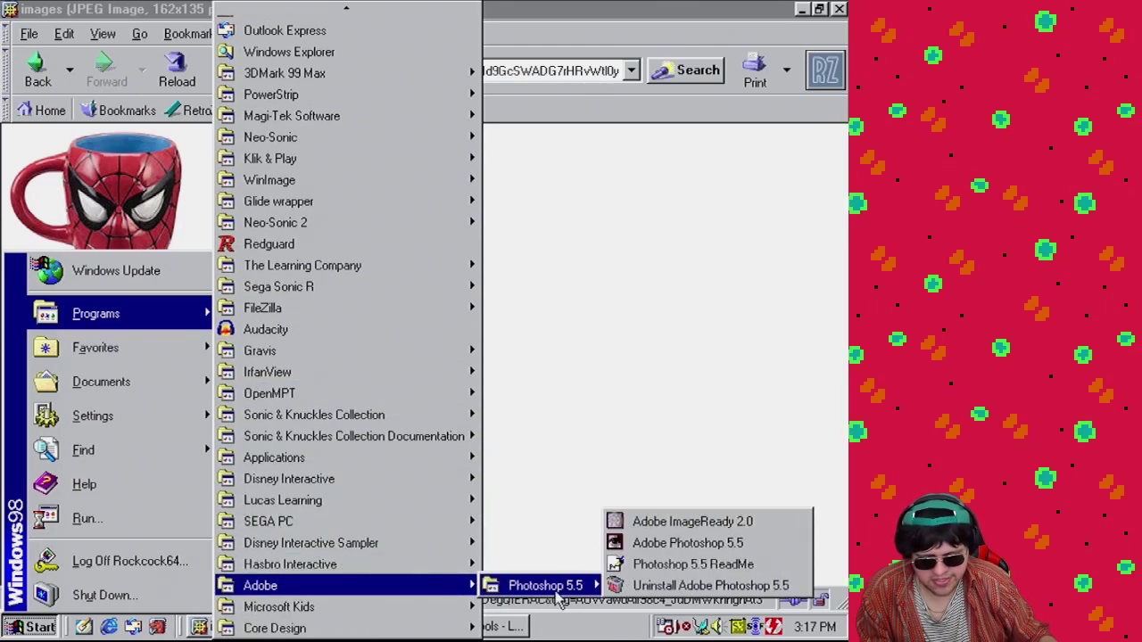
click(737, 545)
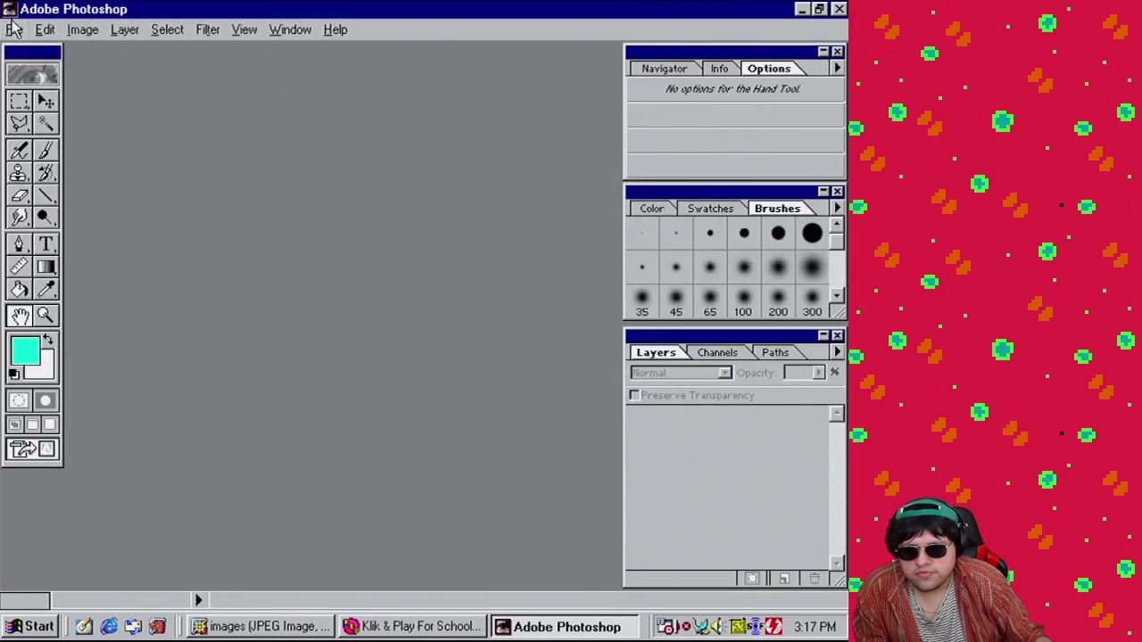
Create a new document at the size of the copied image, paste the mug into it and enlarge its window
click(13, 30)
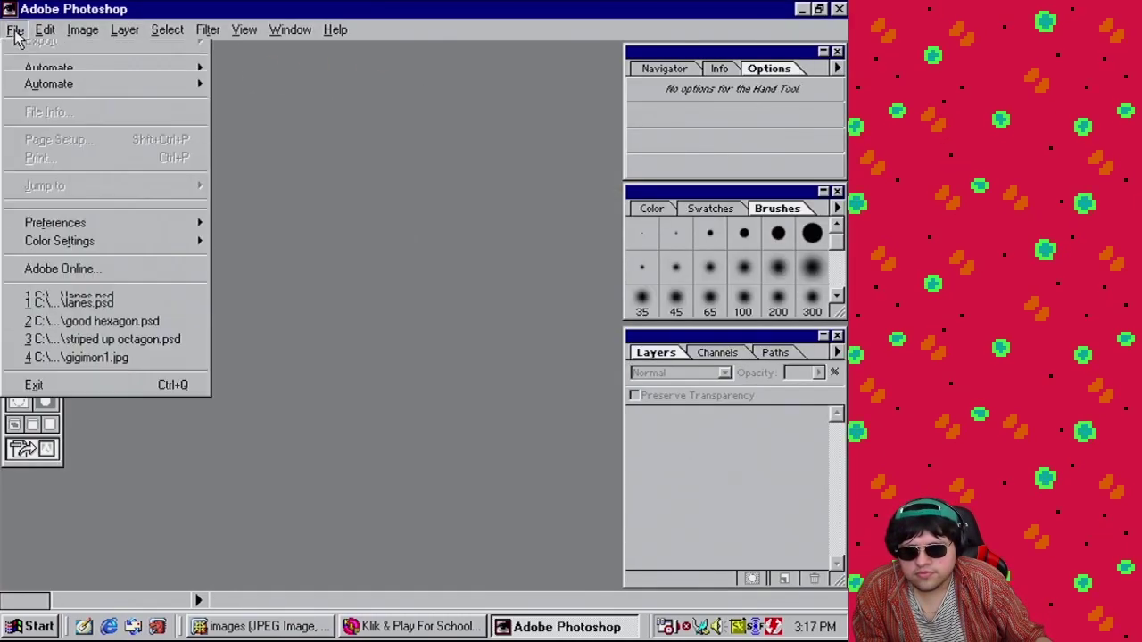
click(34, 49)
click(571, 179)
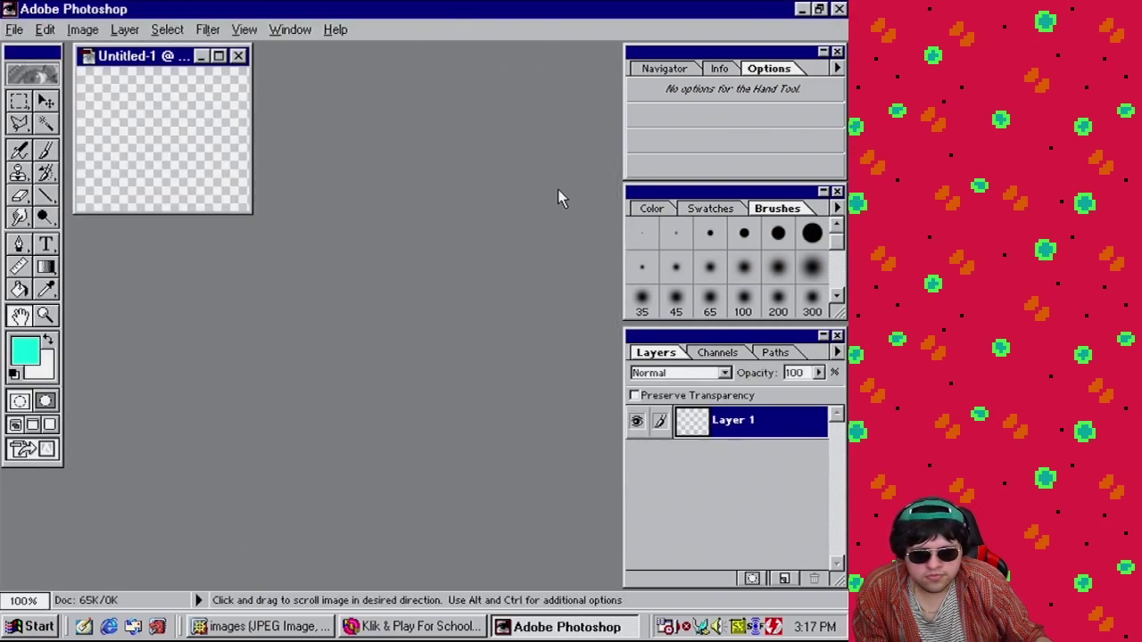
key(ctrl+v)
drag(147, 67, 162, 111)
drag(264, 252, 615, 534)
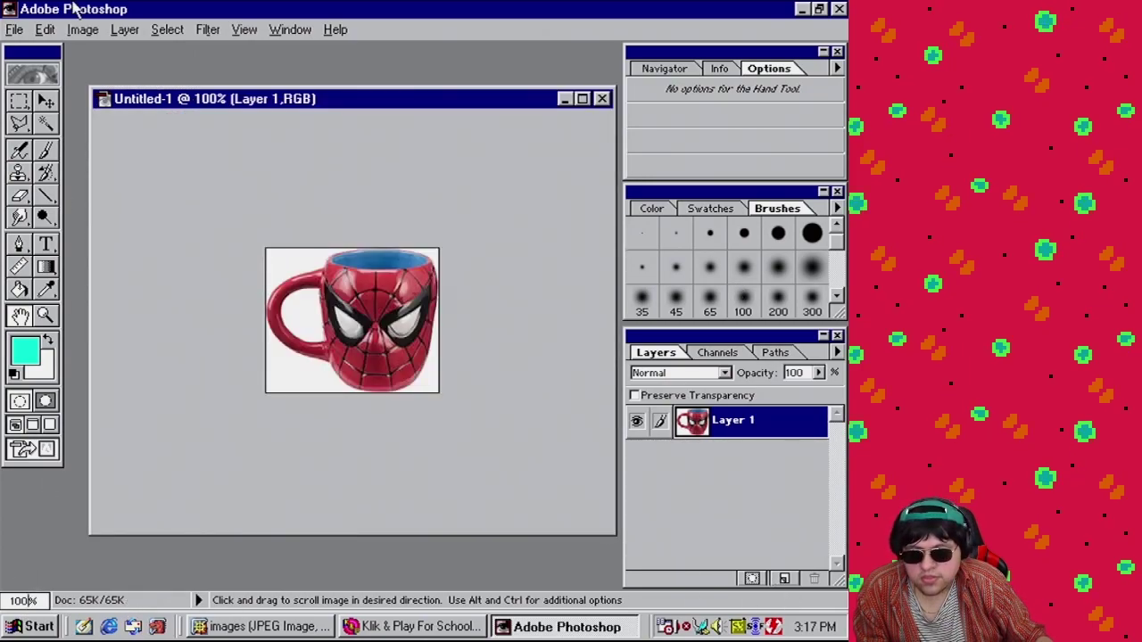
Try to select the white background around the mug with the non-contiguous Magic Wand at tolerance 100
click(244, 30)
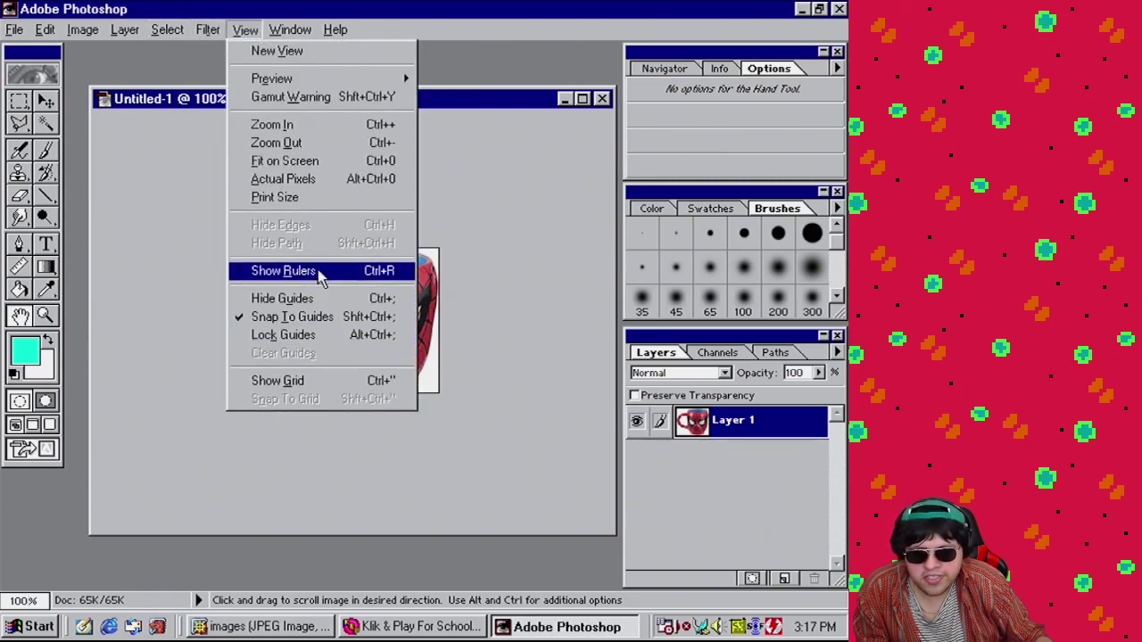
click(669, 15)
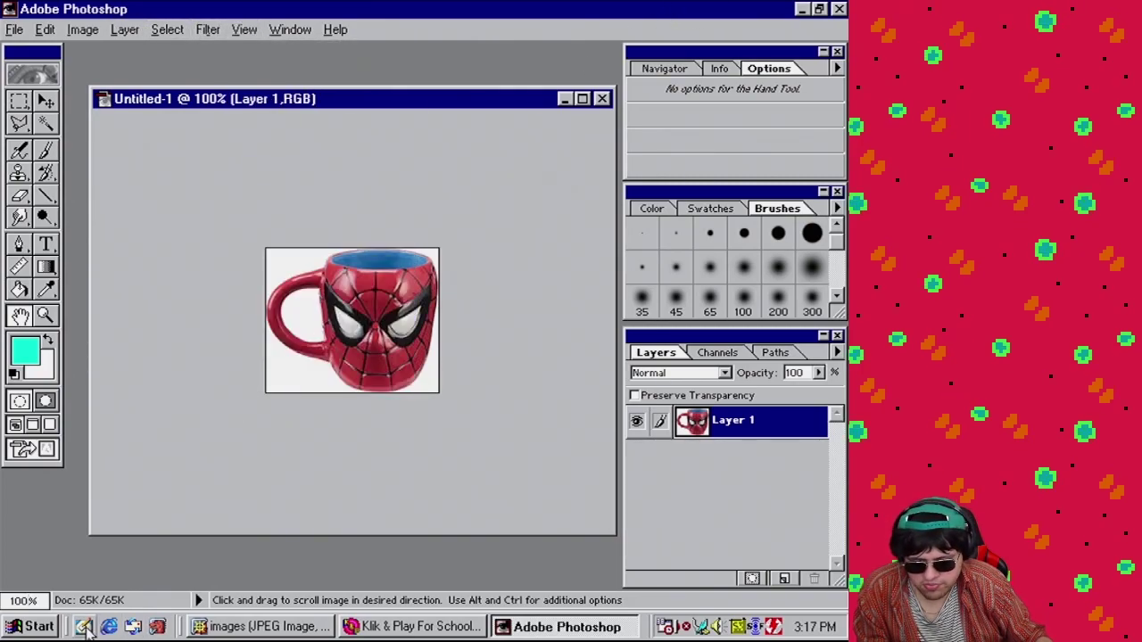
click(662, 70)
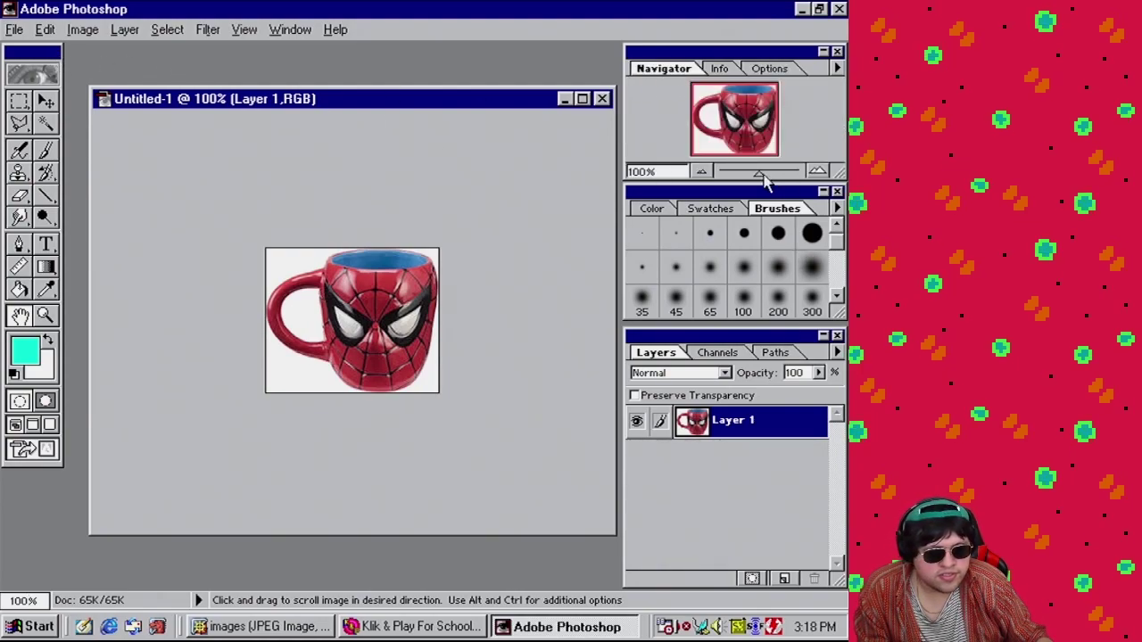
drag(764, 177, 773, 180)
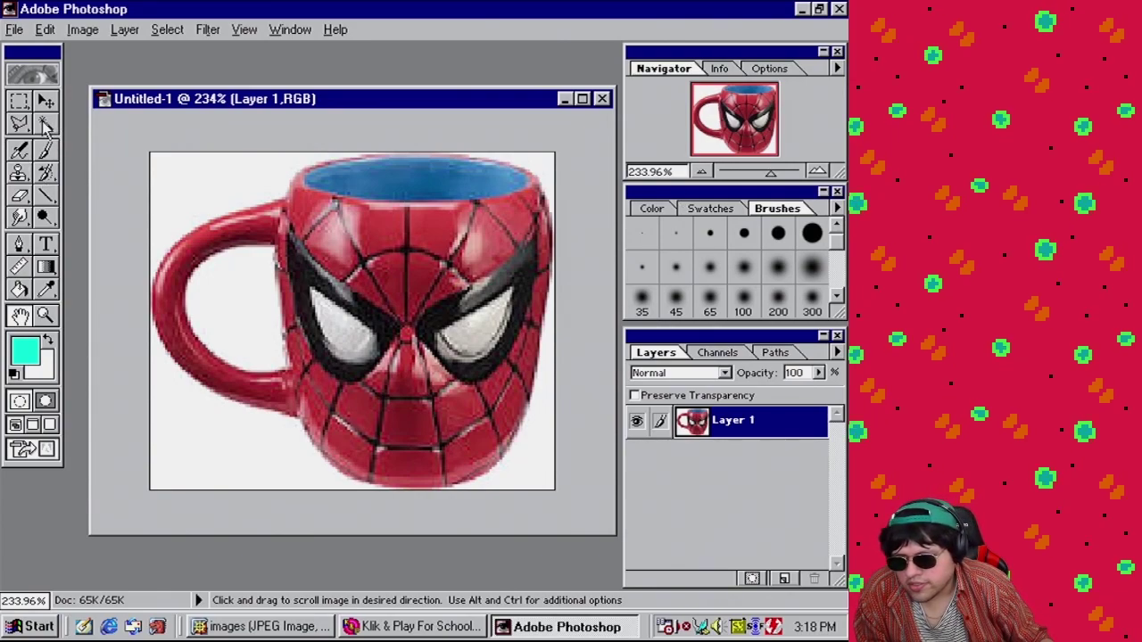
click(47, 126)
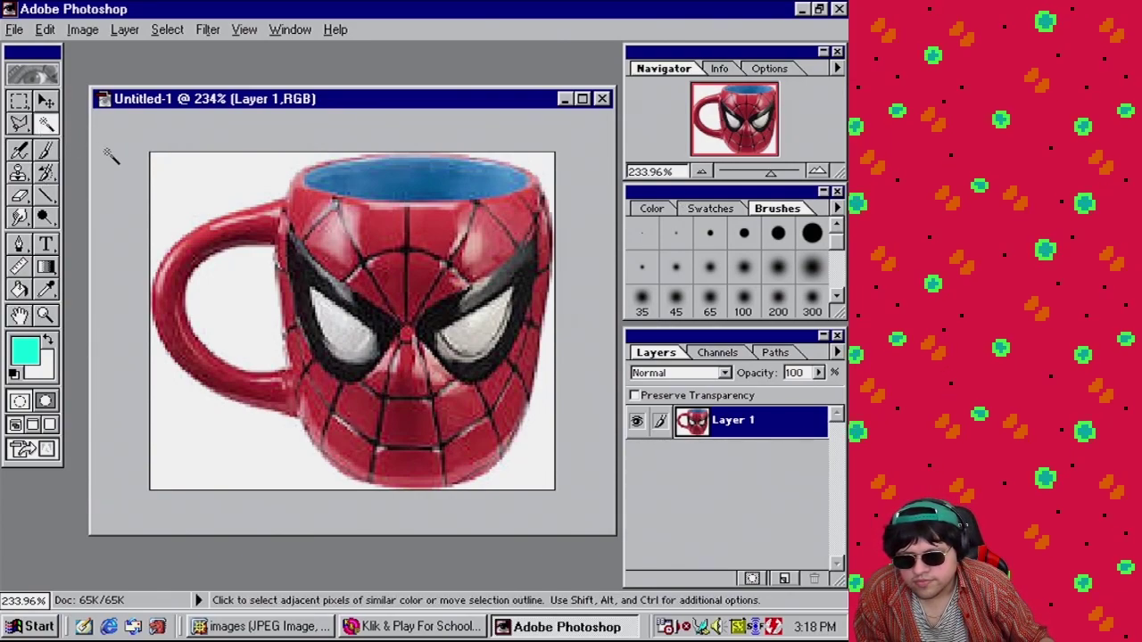
click(199, 176)
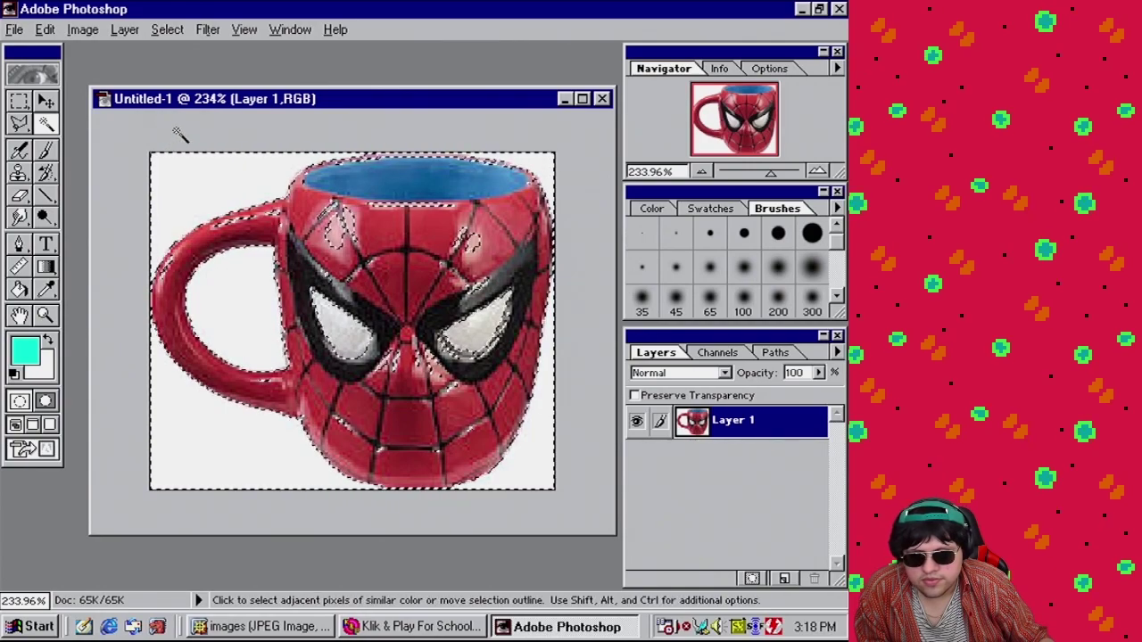
Set the Magic Wand to contiguous with a tolerance of 35, and replace the selection with the background area above the mug's handle
key(Return)
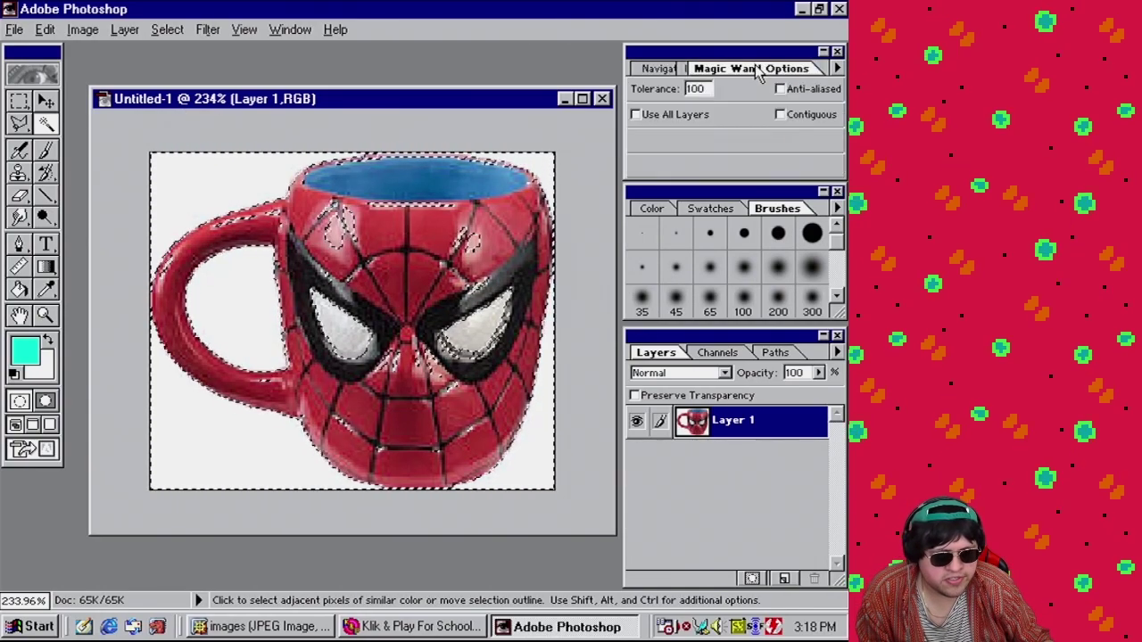
click(823, 116)
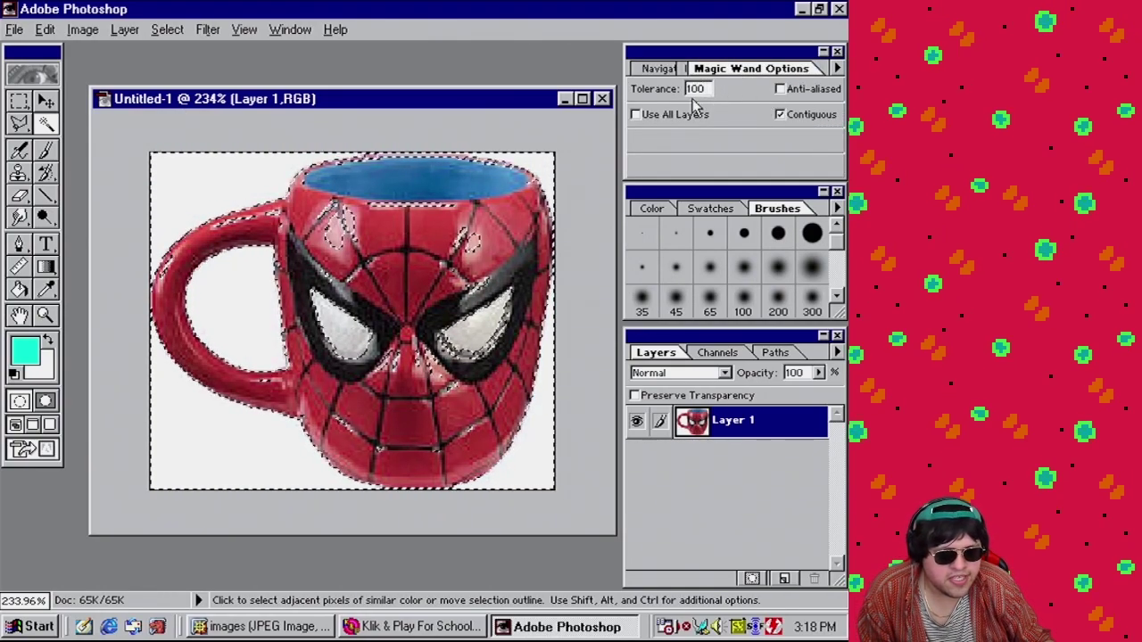
double_click(701, 89)
text(35)
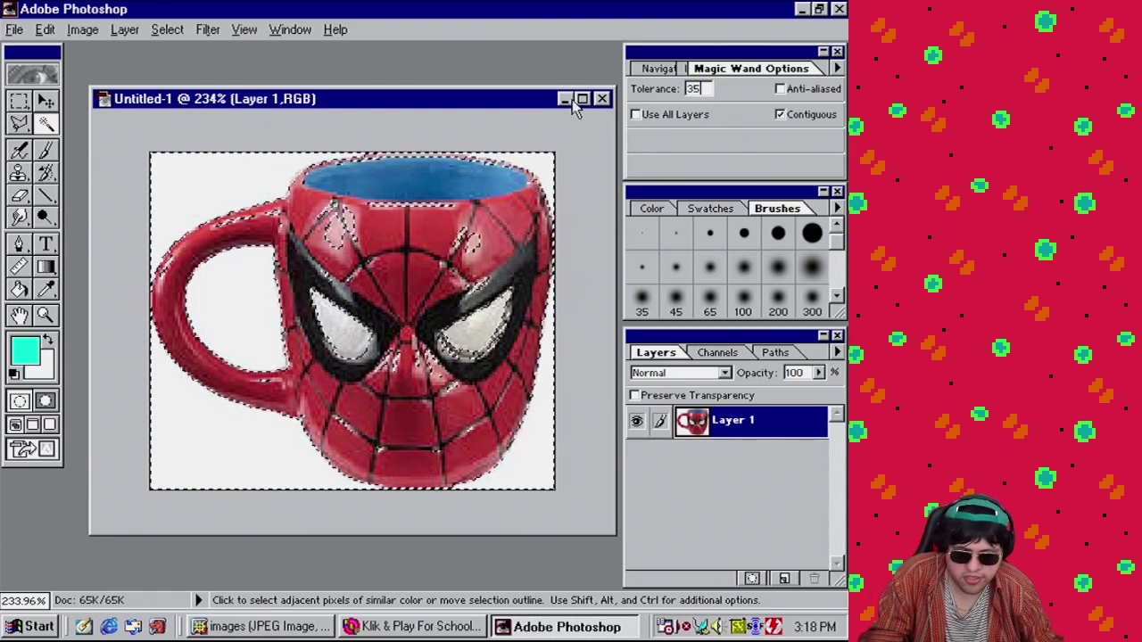
click(167, 29)
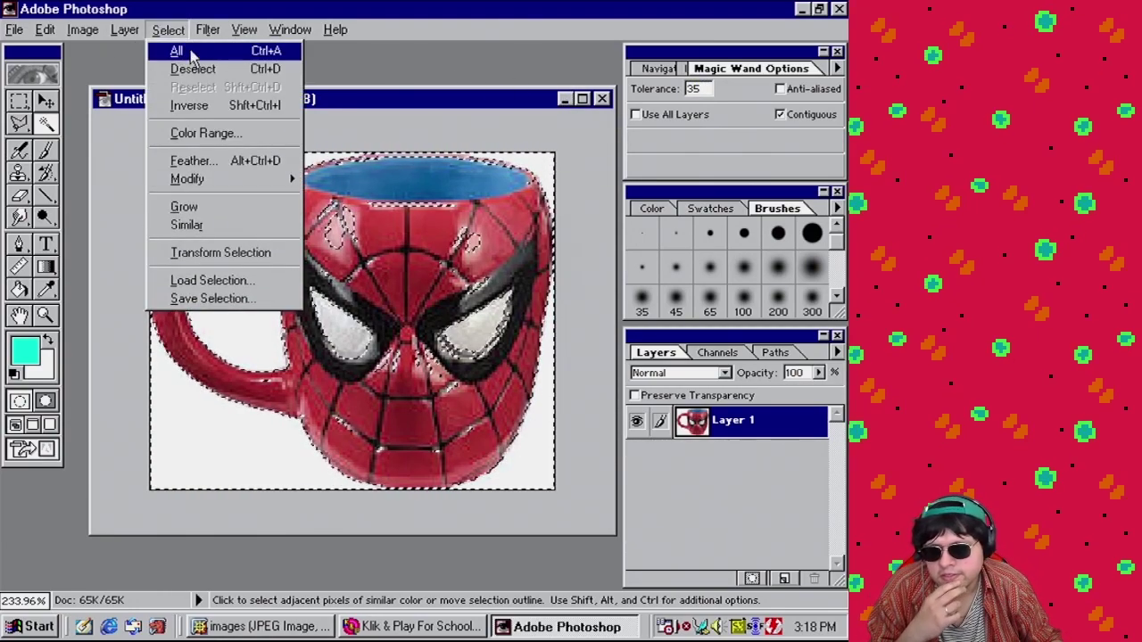
click(190, 103)
click(235, 205)
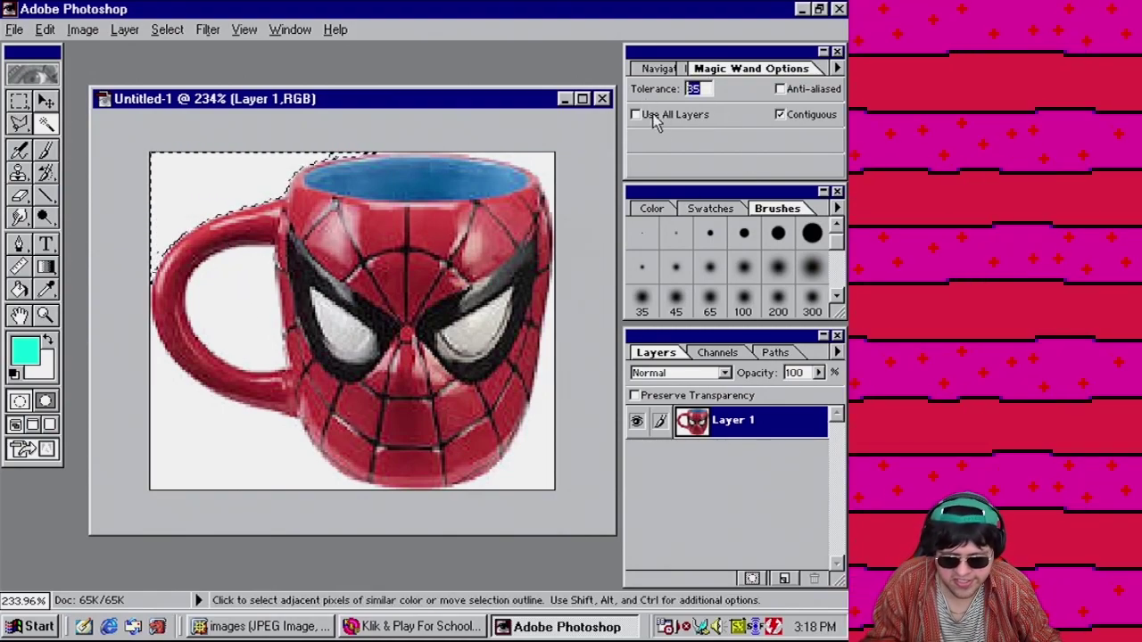
Select all white areas around the mug and inside its handle with the Magic Wand at tolerance 50, and delete them
text(50)
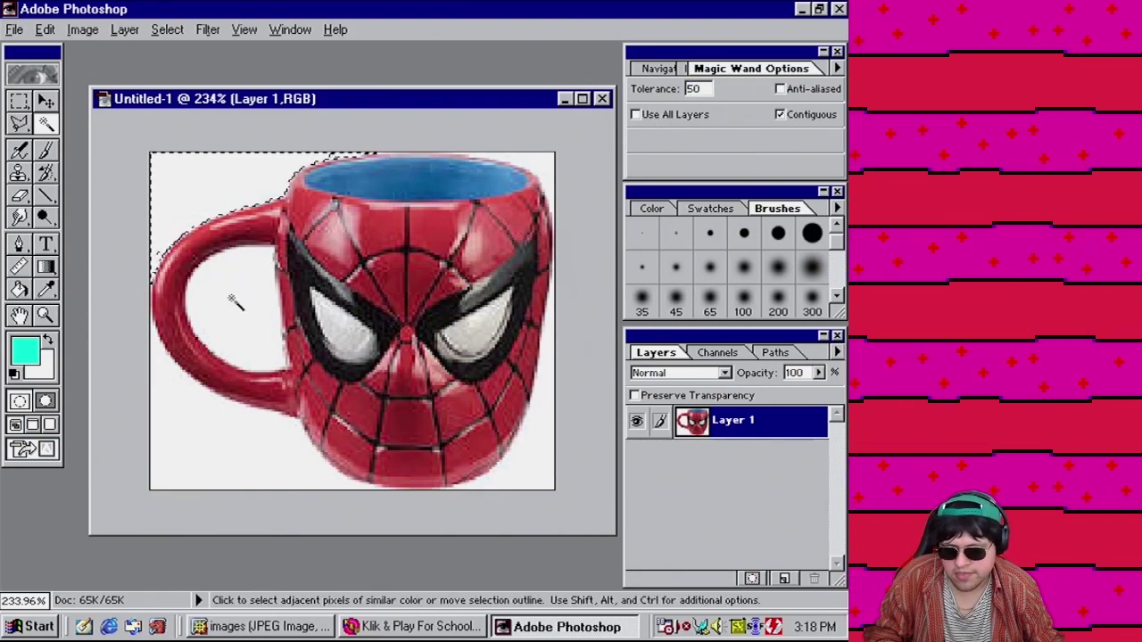
click(224, 188)
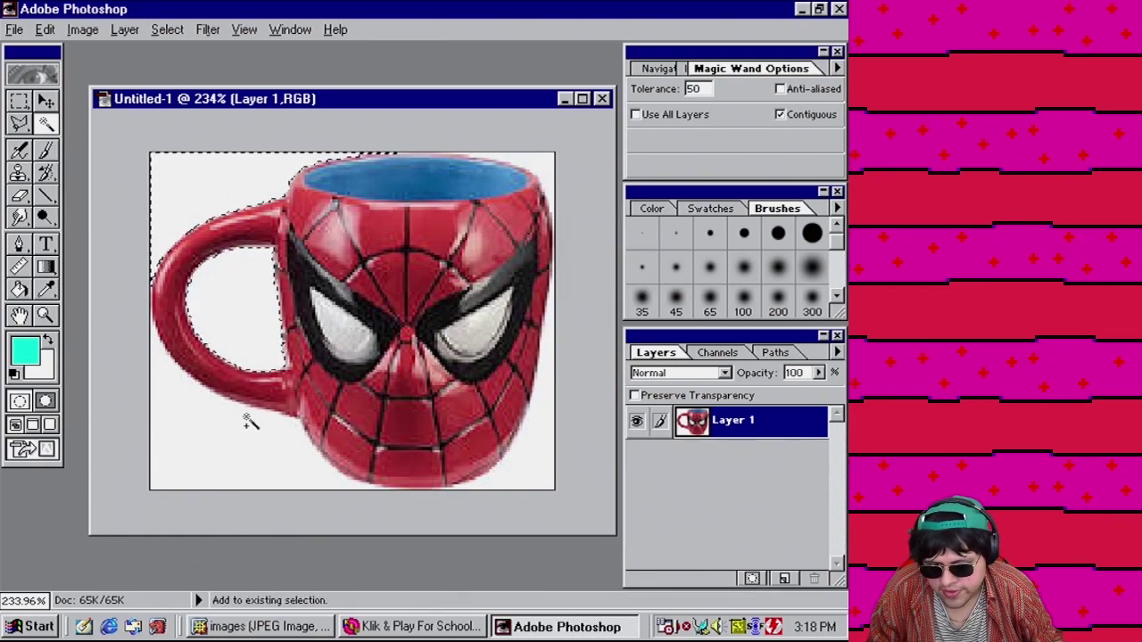
shift+click(540, 438)
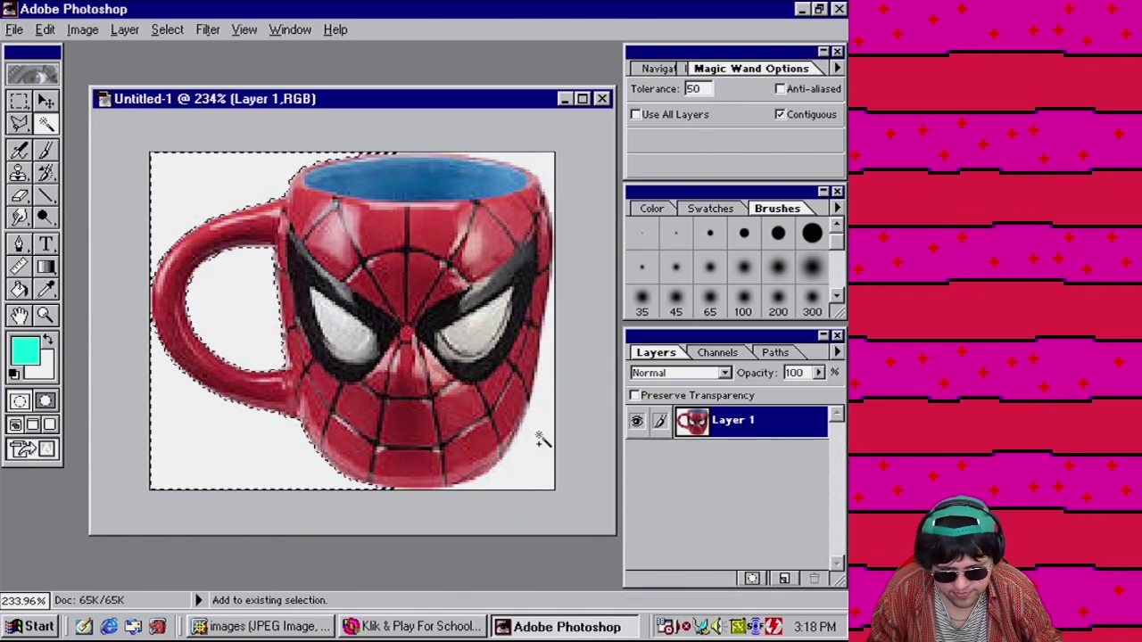
shift+click(542, 152)
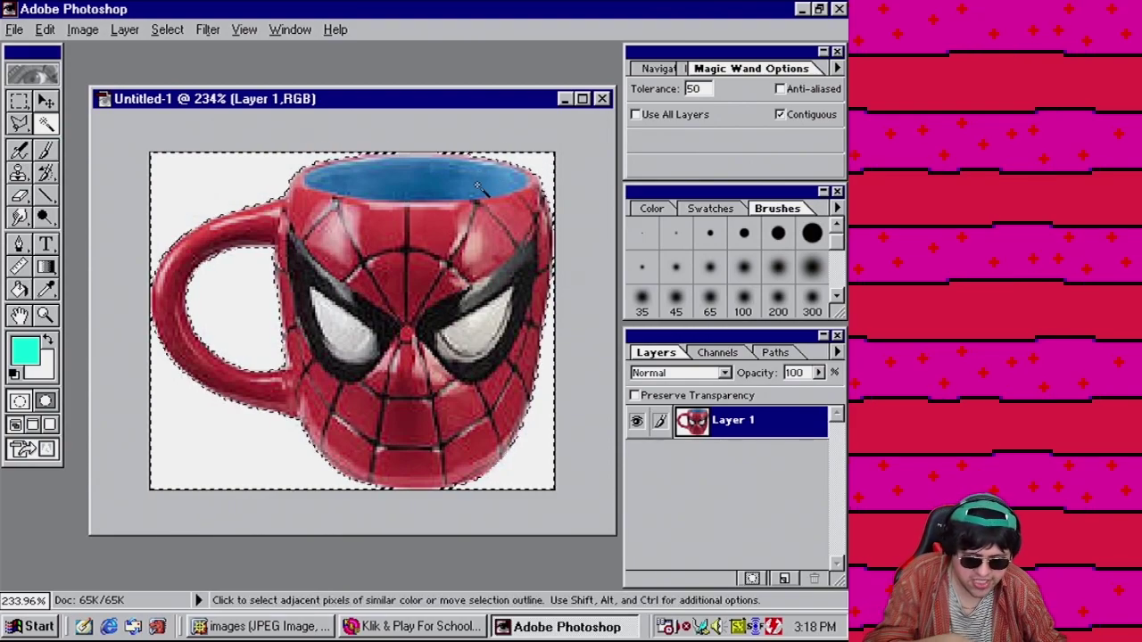
key(Delete)
Clear the selection and add a new layer beneath the mug layer
click(25, 105)
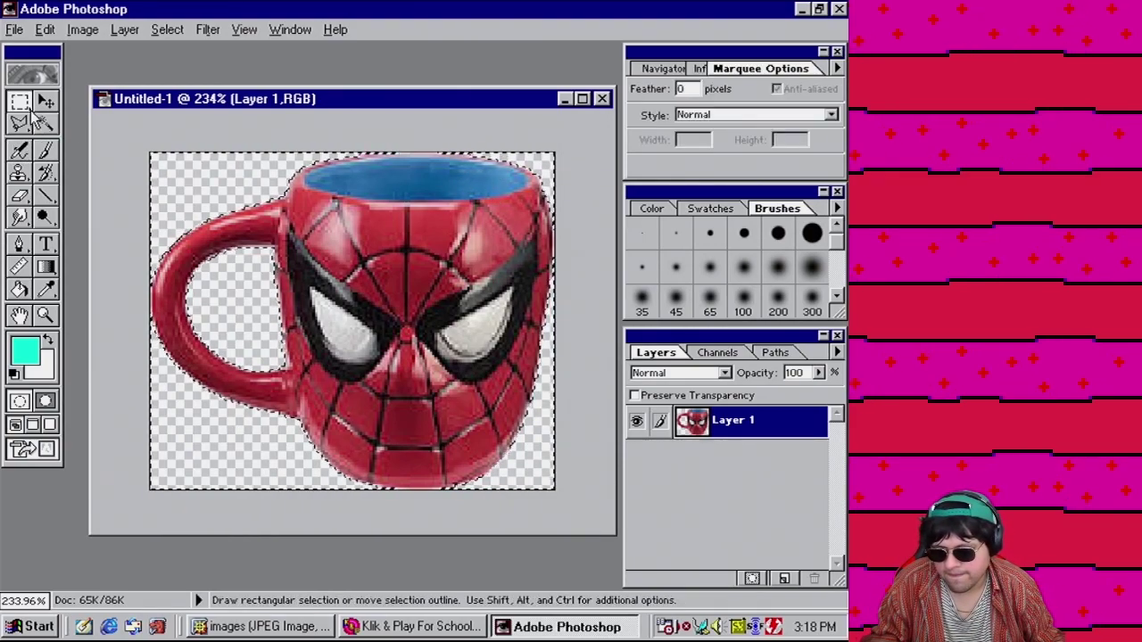
click(148, 120)
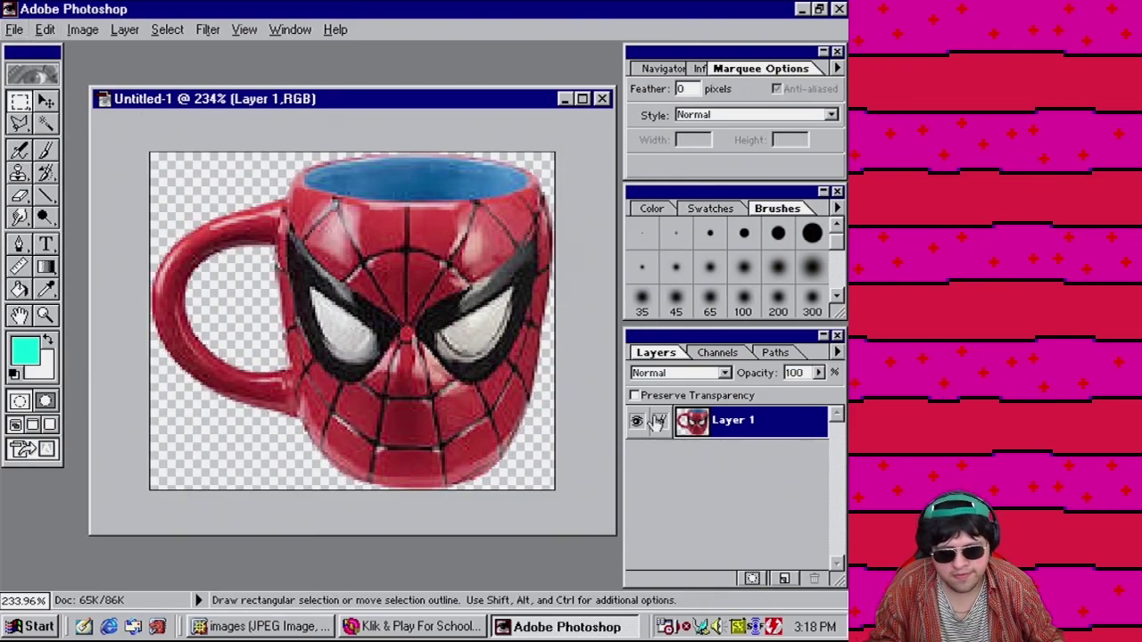
click(784, 578)
drag(755, 433, 749, 486)
Set the foreground colour to pure green (RGB 0, 255, 0) and fill the new layer beneath the mug with it
click(18, 351)
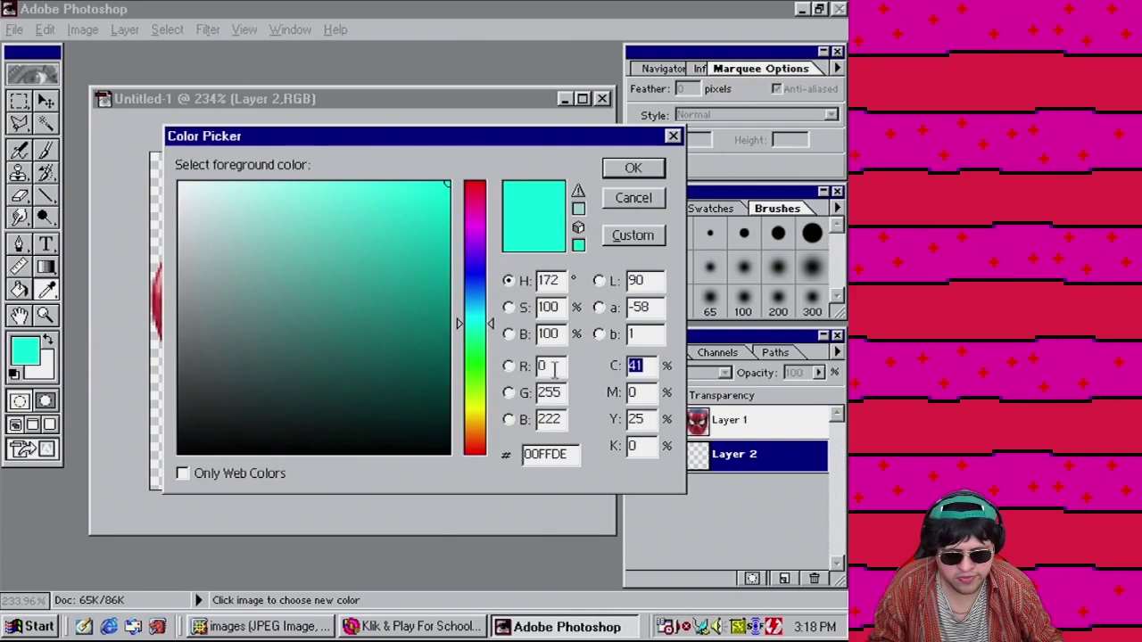
double_click(550, 419)
text(0)
key(shift+Tab)
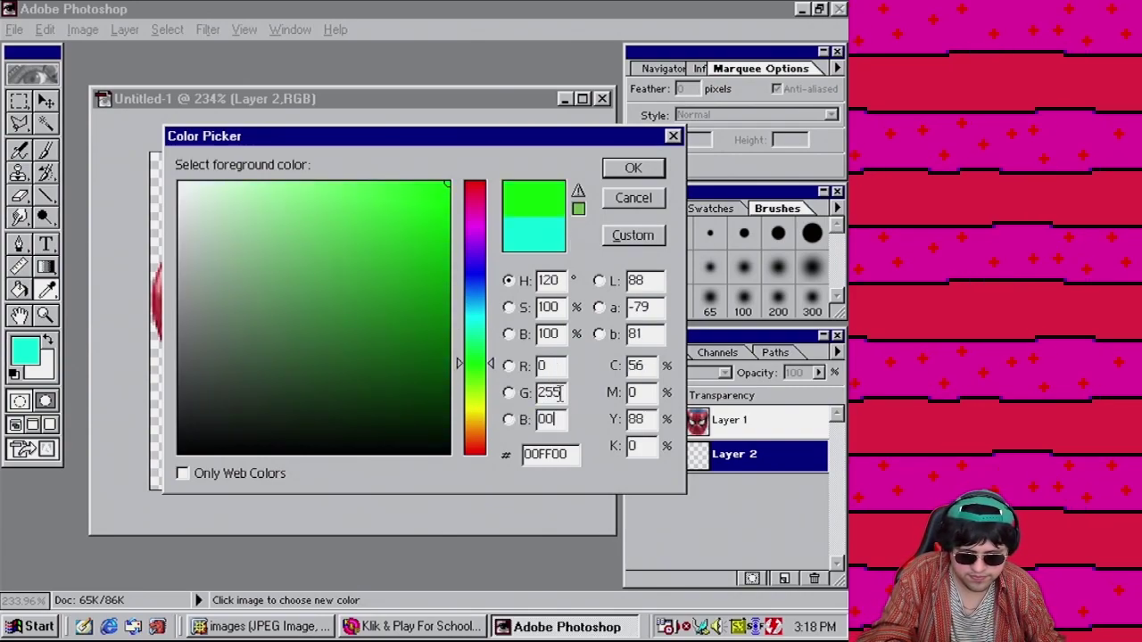
text(256)
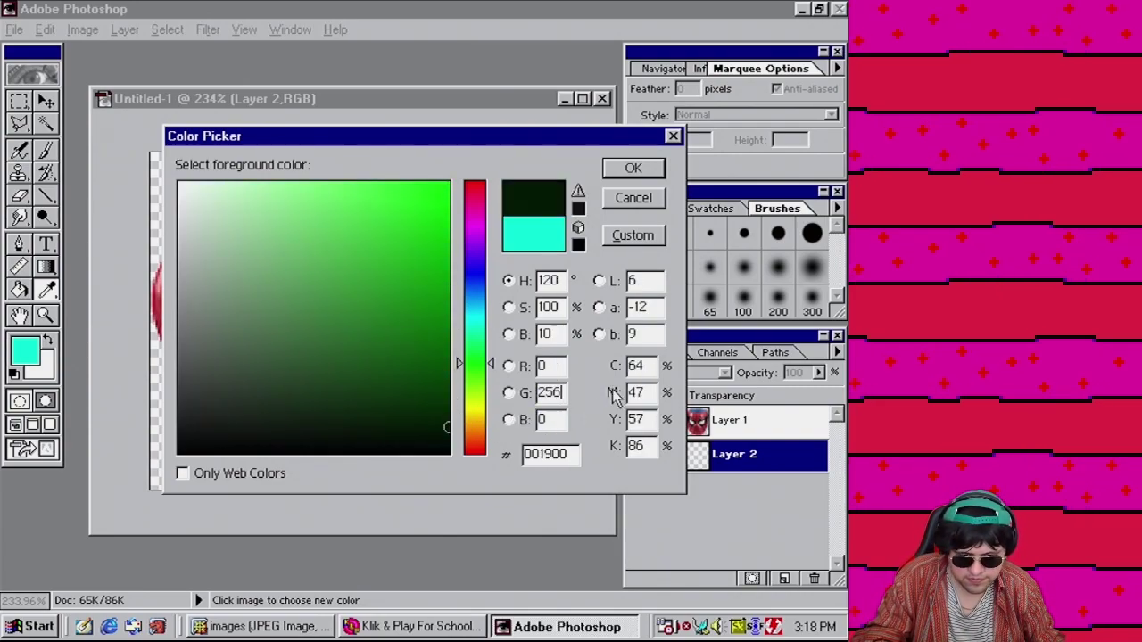
click(428, 270)
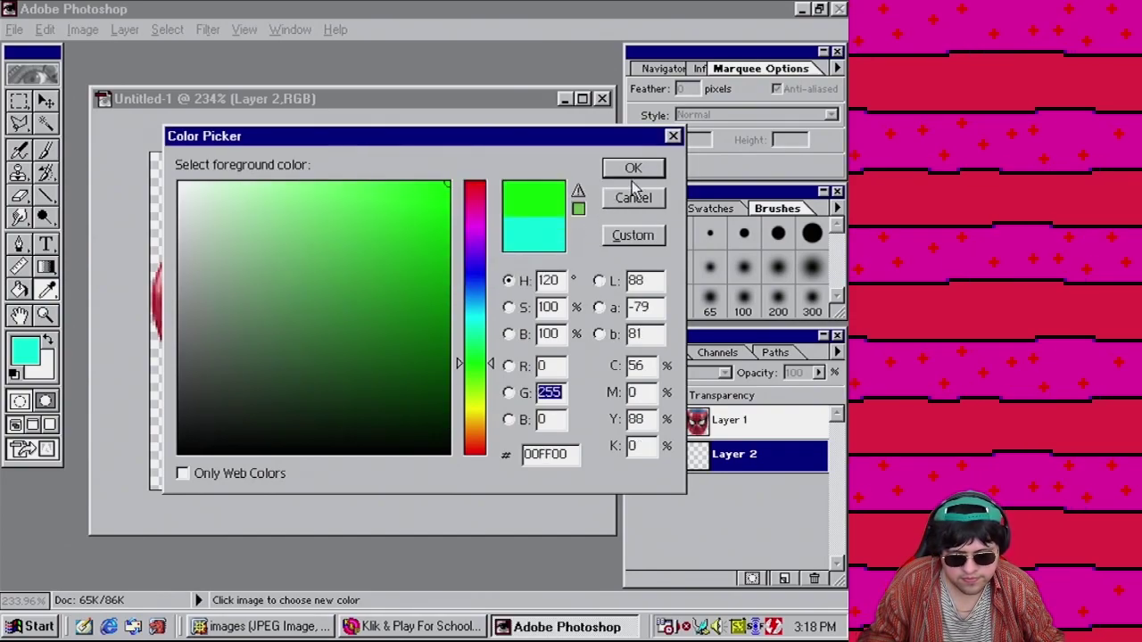
click(644, 173)
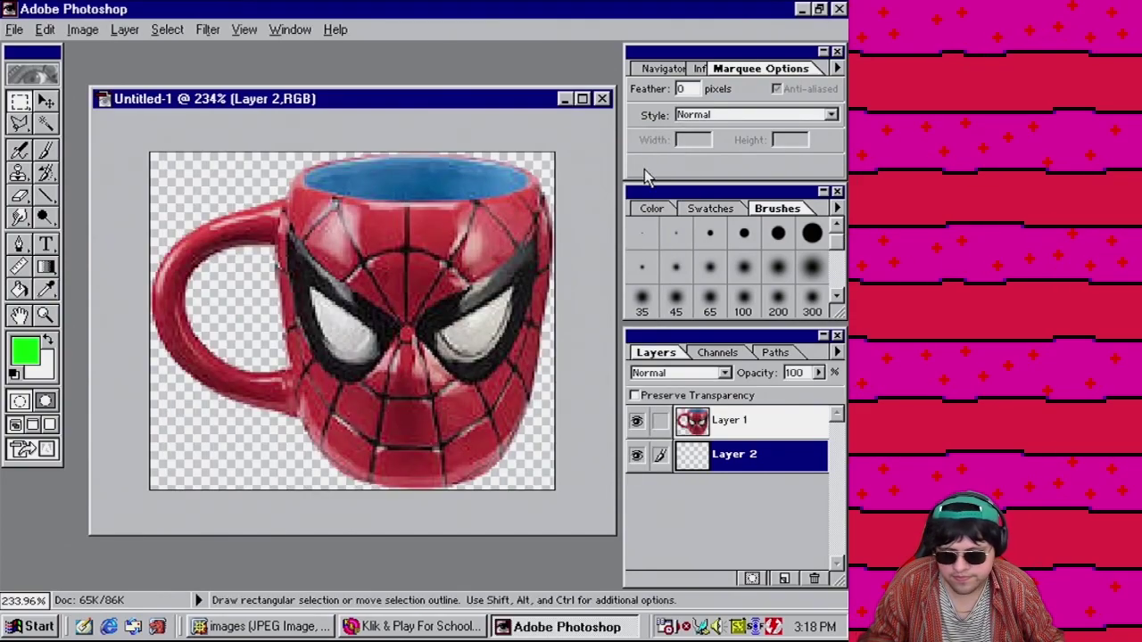
click(20, 290)
click(237, 191)
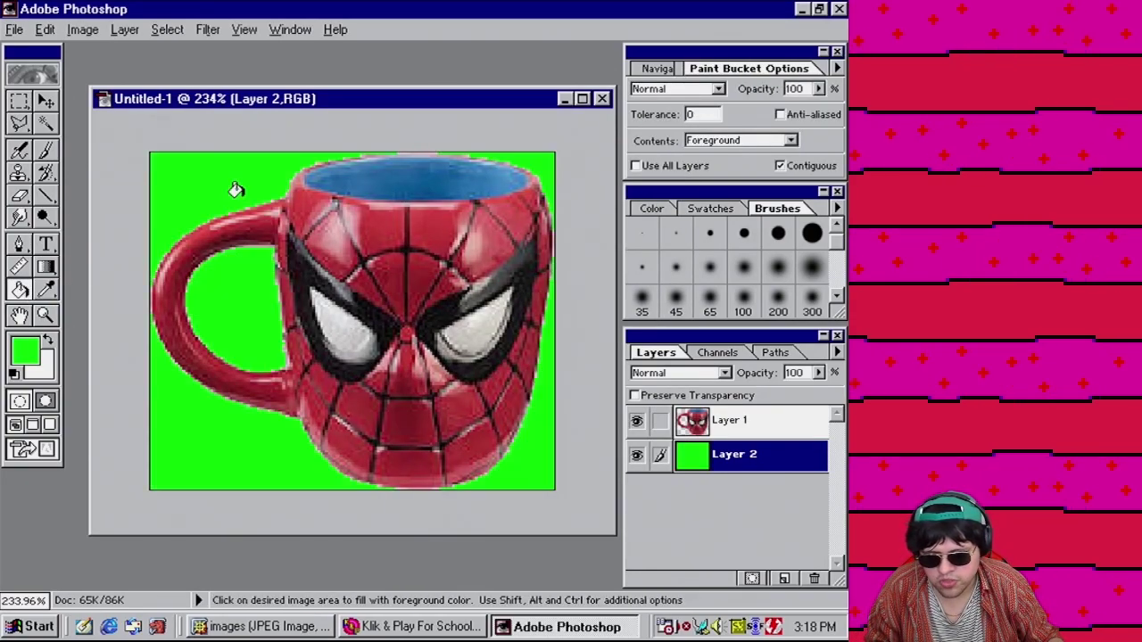
click(14, 29)
click(54, 151)
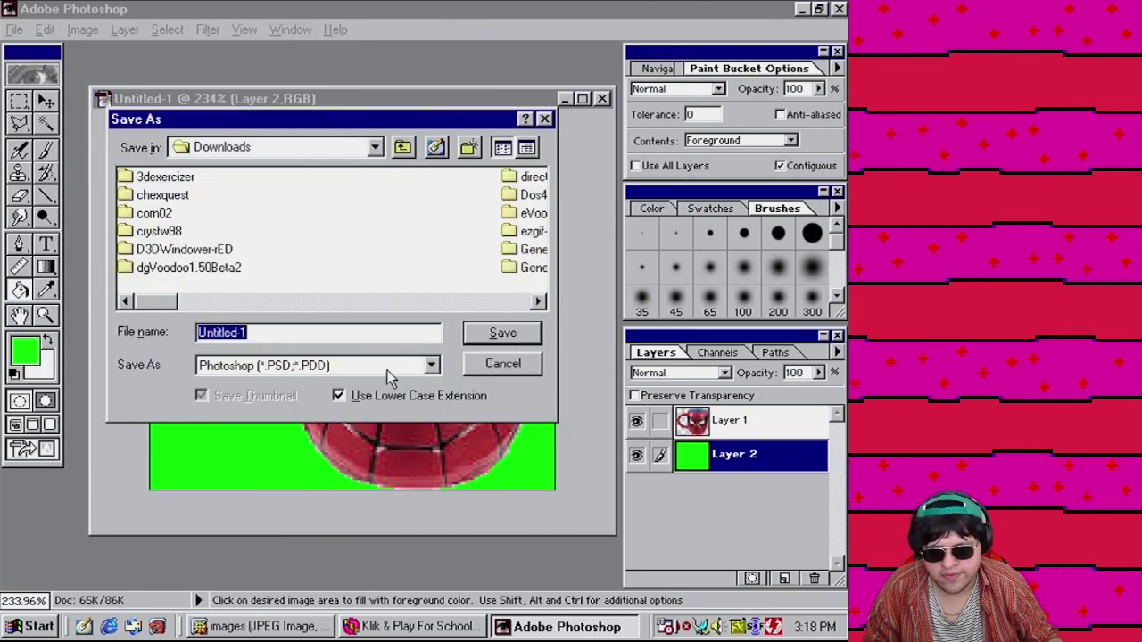
click(431, 366)
click(431, 379)
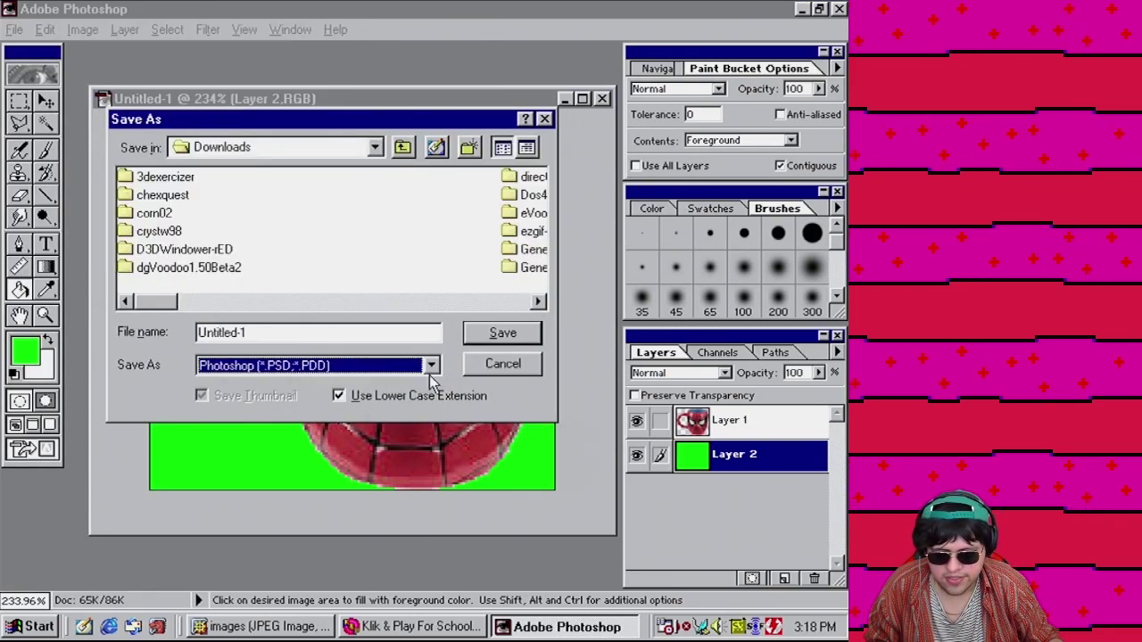
click(431, 366)
click(431, 382)
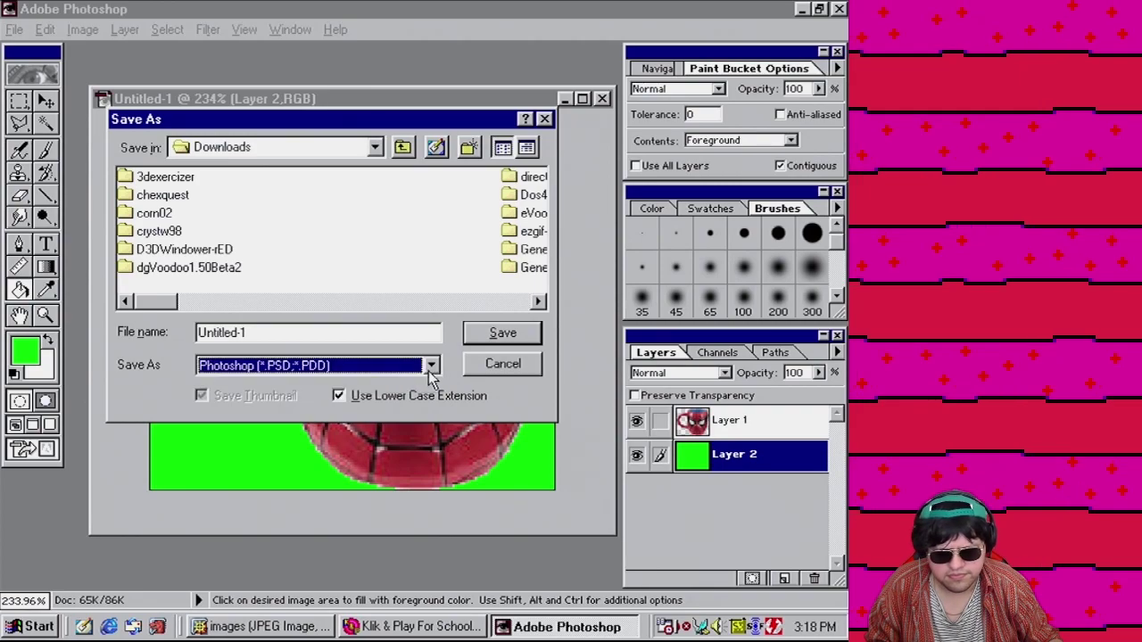
click(478, 371)
click(14, 29)
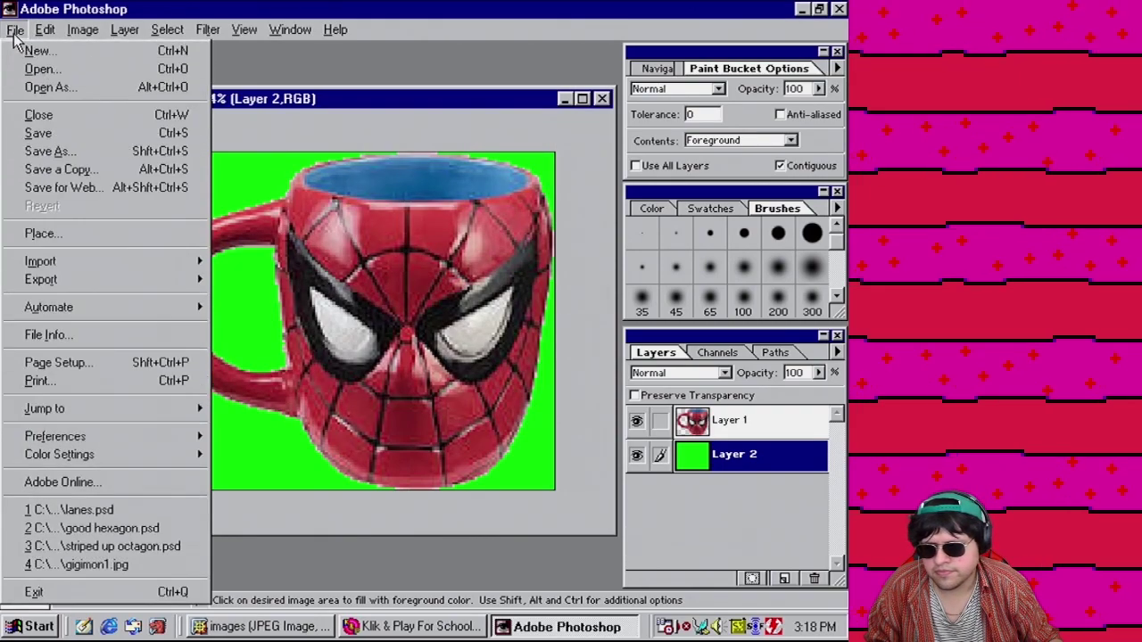
click(98, 170)
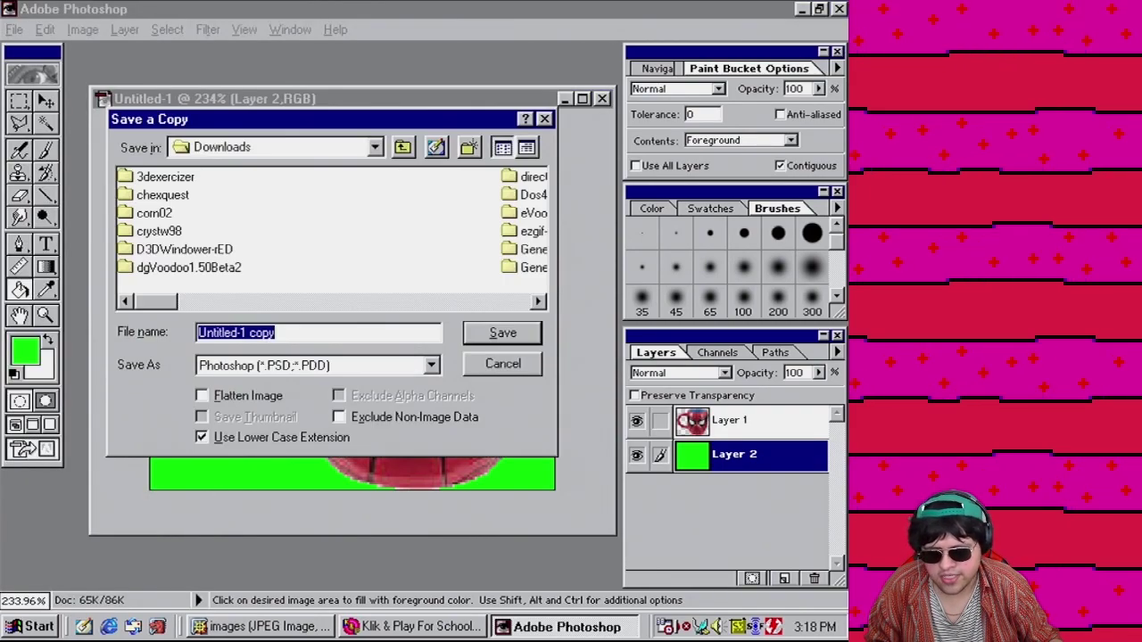
click(431, 366)
click(314, 410)
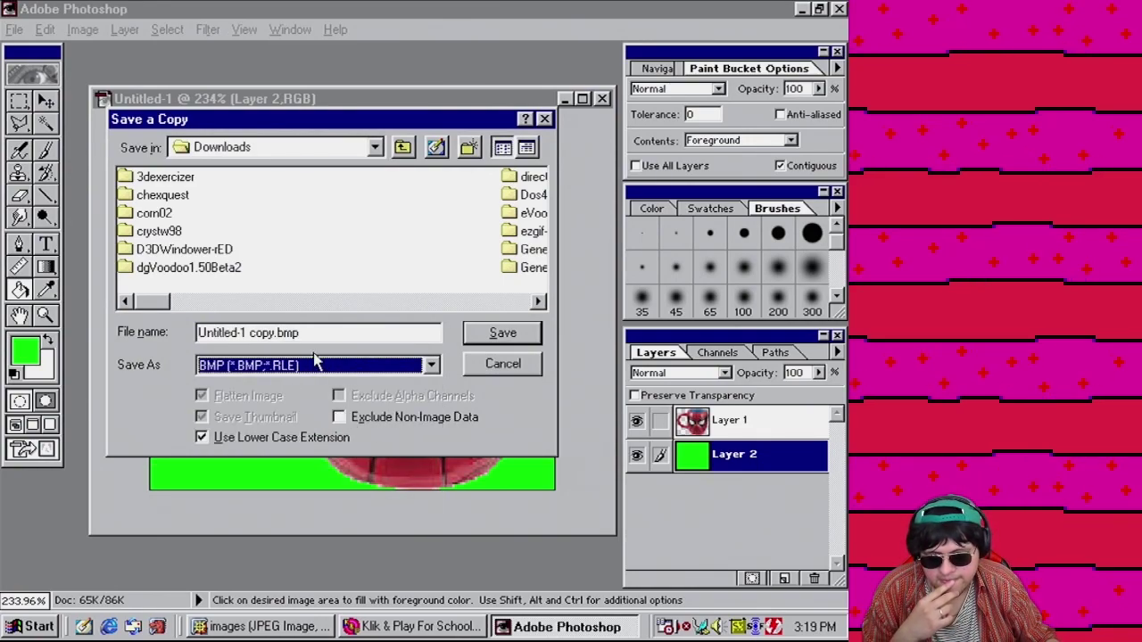
click(503, 364)
Merge the mug layer down onto the green background layer
click(694, 426)
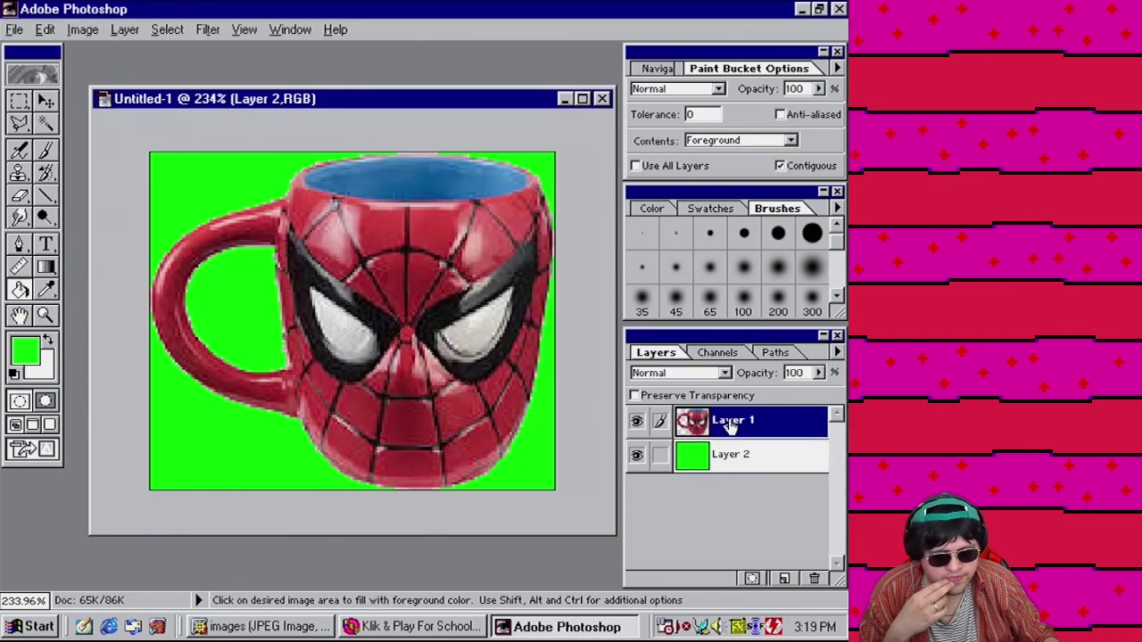
right_click(725, 421)
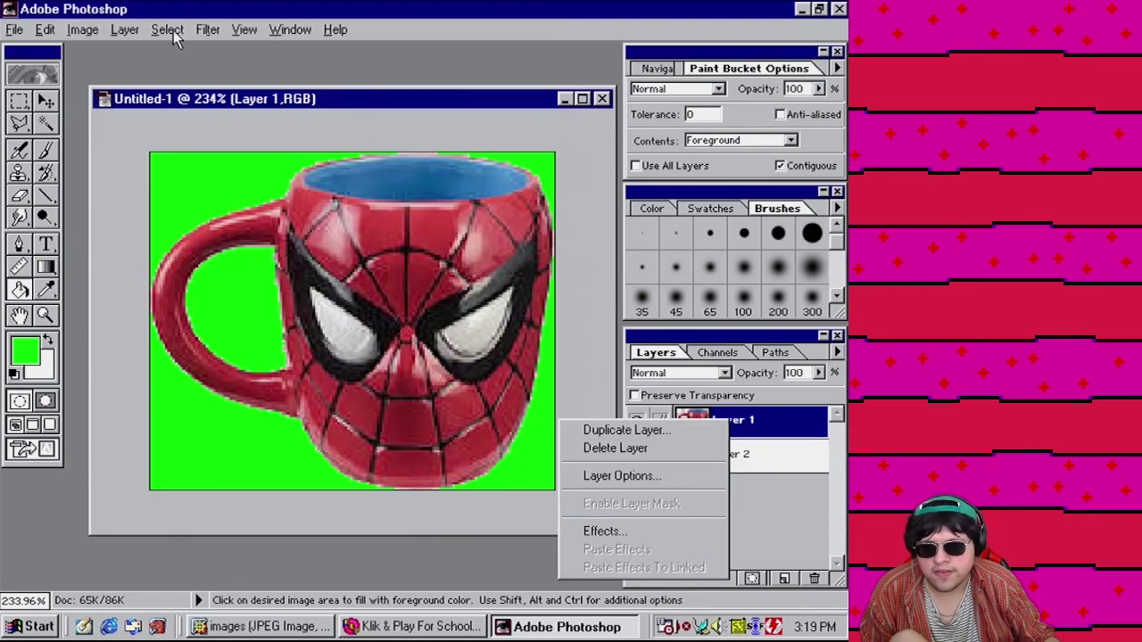
click(125, 30)
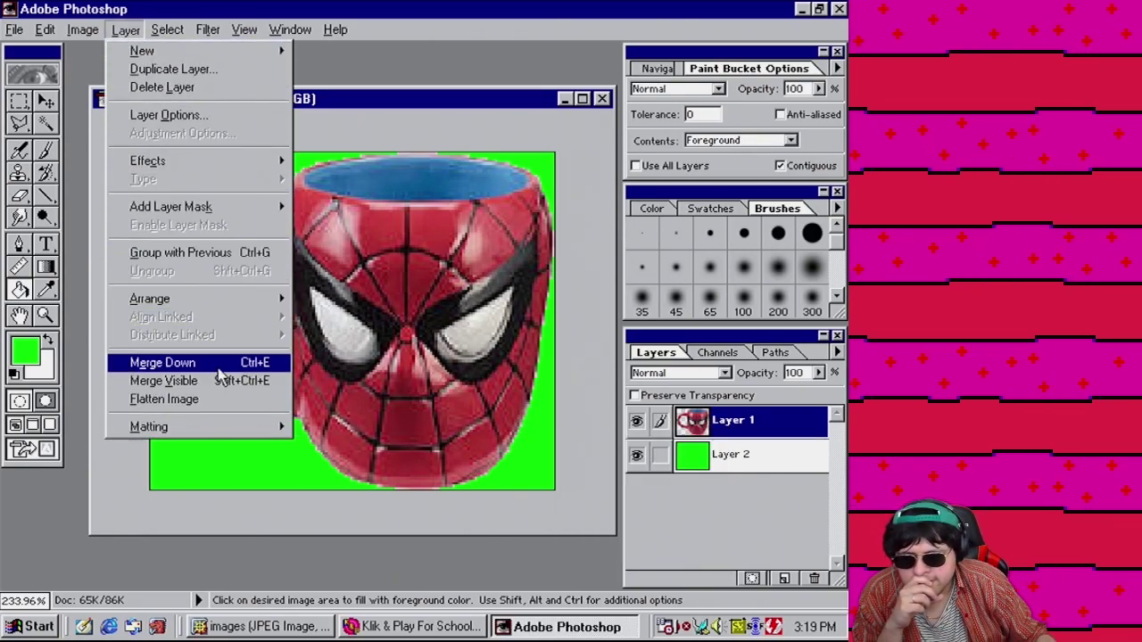
click(170, 363)
Convert the image to indexed color using the Selective palette with 256 colors and diffusion dither
click(83, 29)
mouse_move(107, 59)
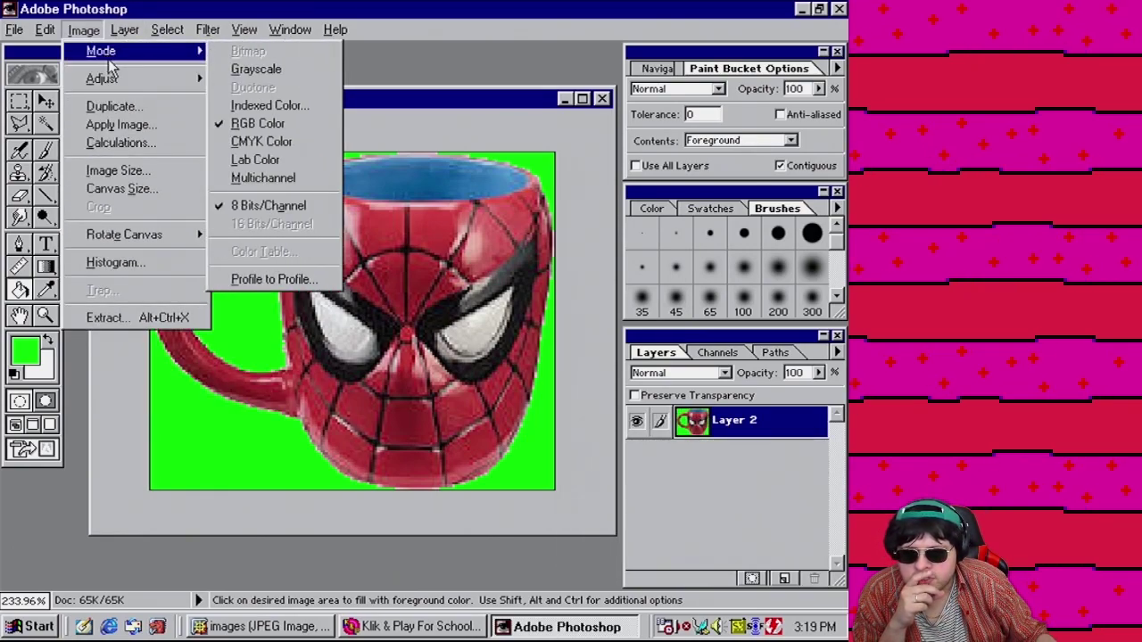
click(312, 104)
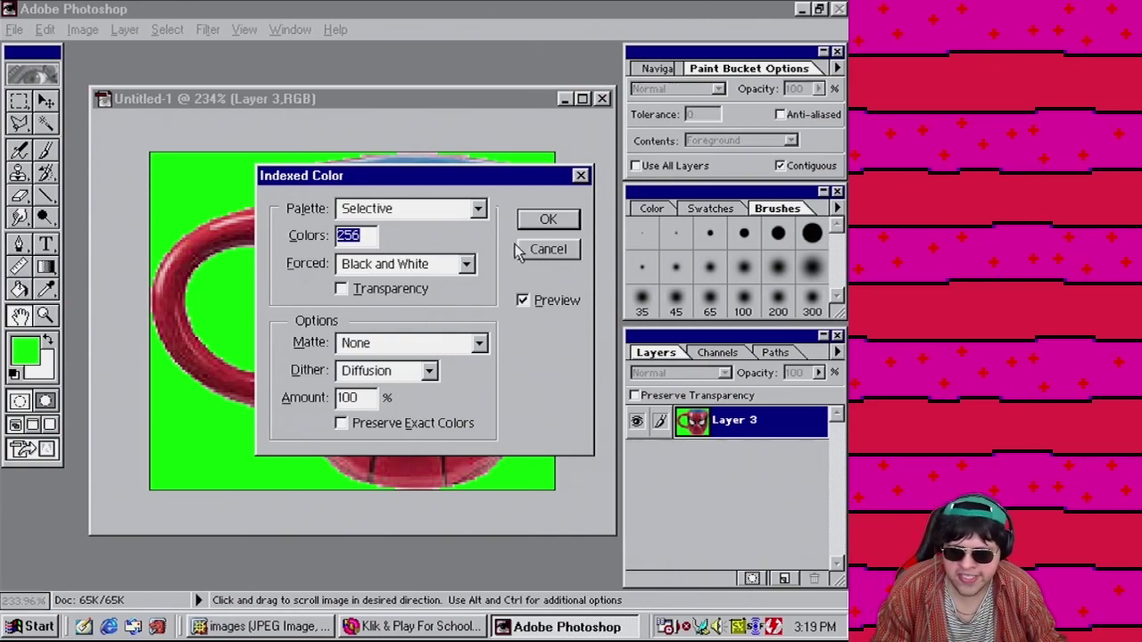
click(548, 223)
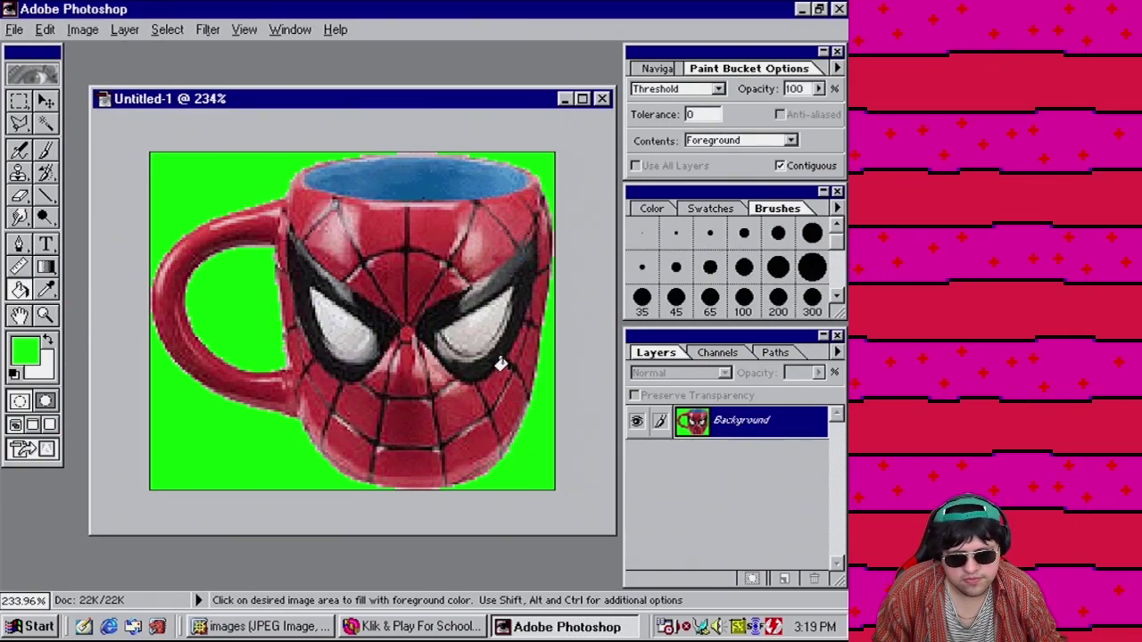
Save the image as an 8-bit Windows BMP in My Documents, replacing the existing spider head.bmp
click(82, 29)
mouse_move(20, 31)
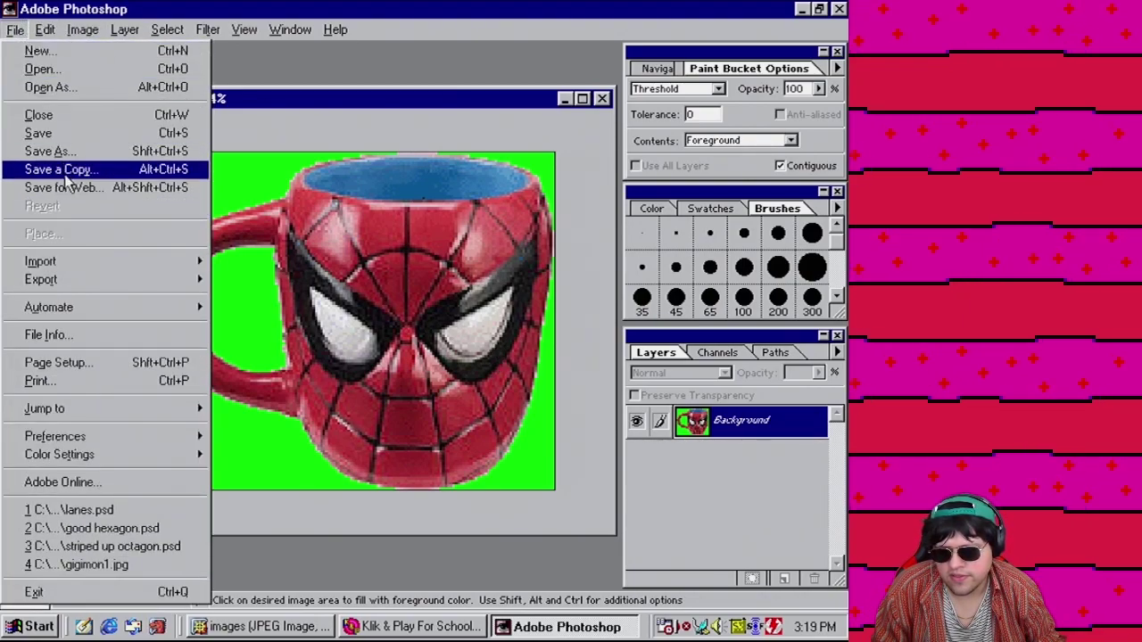
click(42, 151)
click(430, 365)
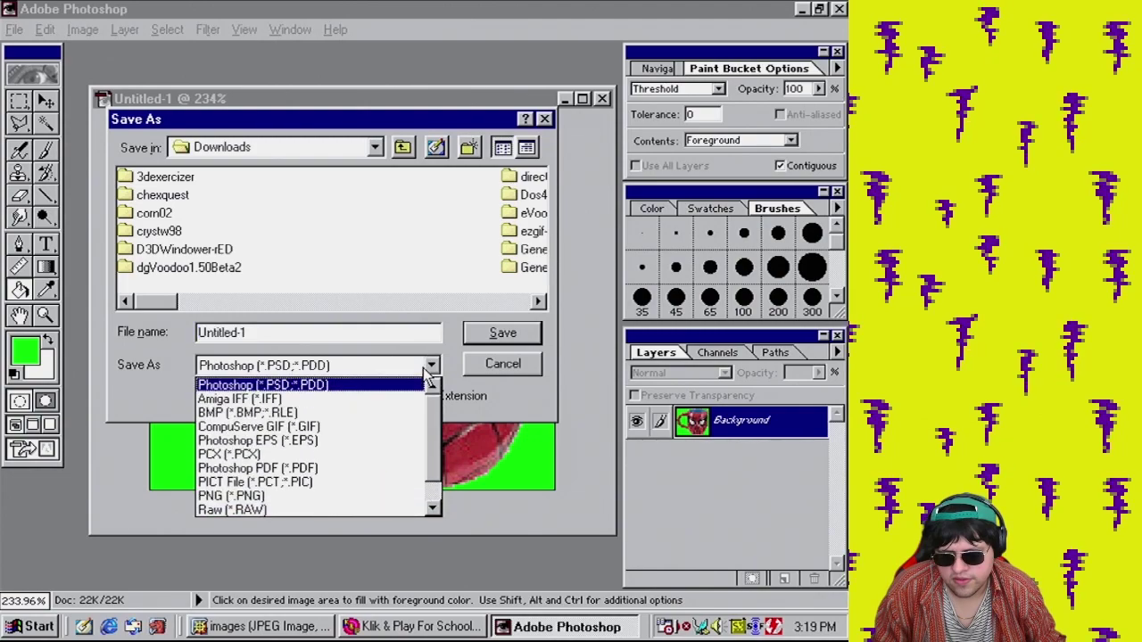
click(323, 409)
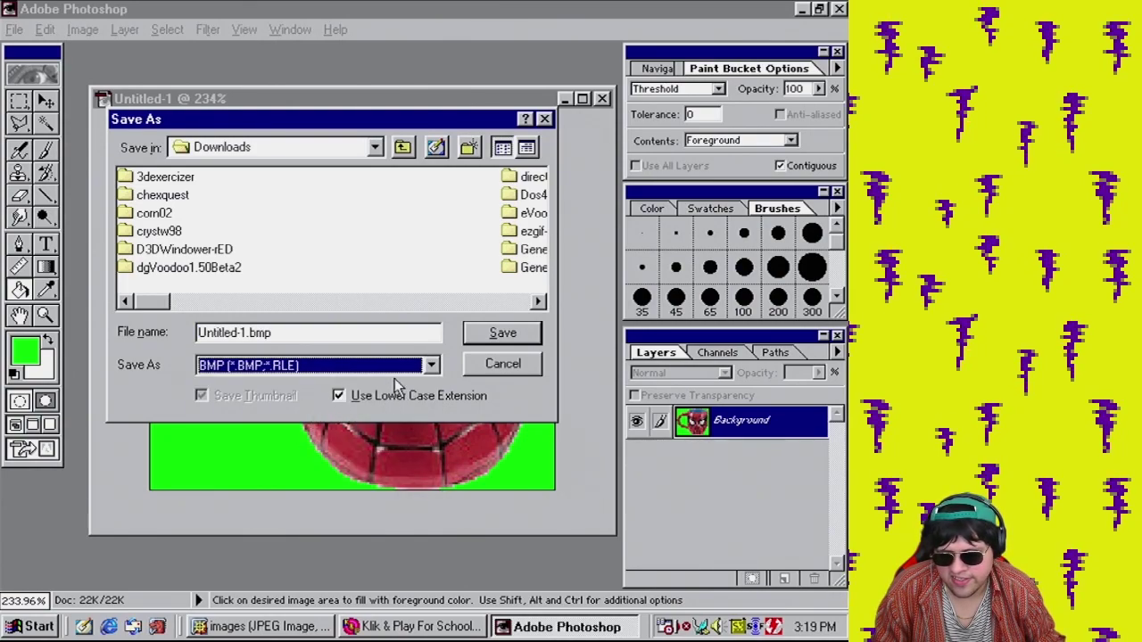
click(174, 251)
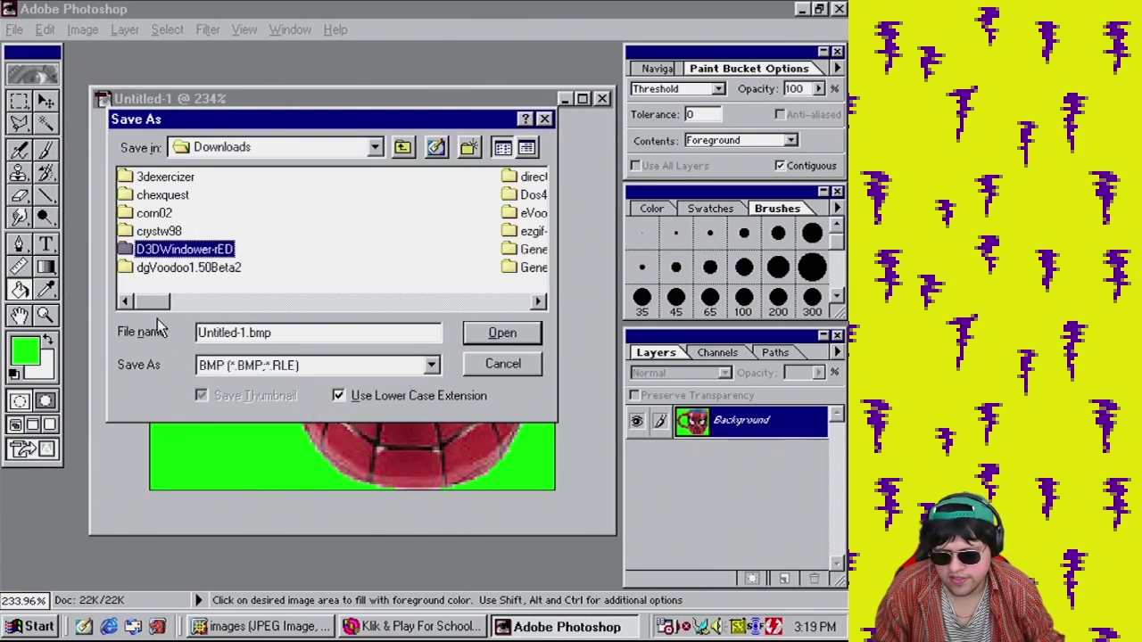
drag(155, 303, 424, 322)
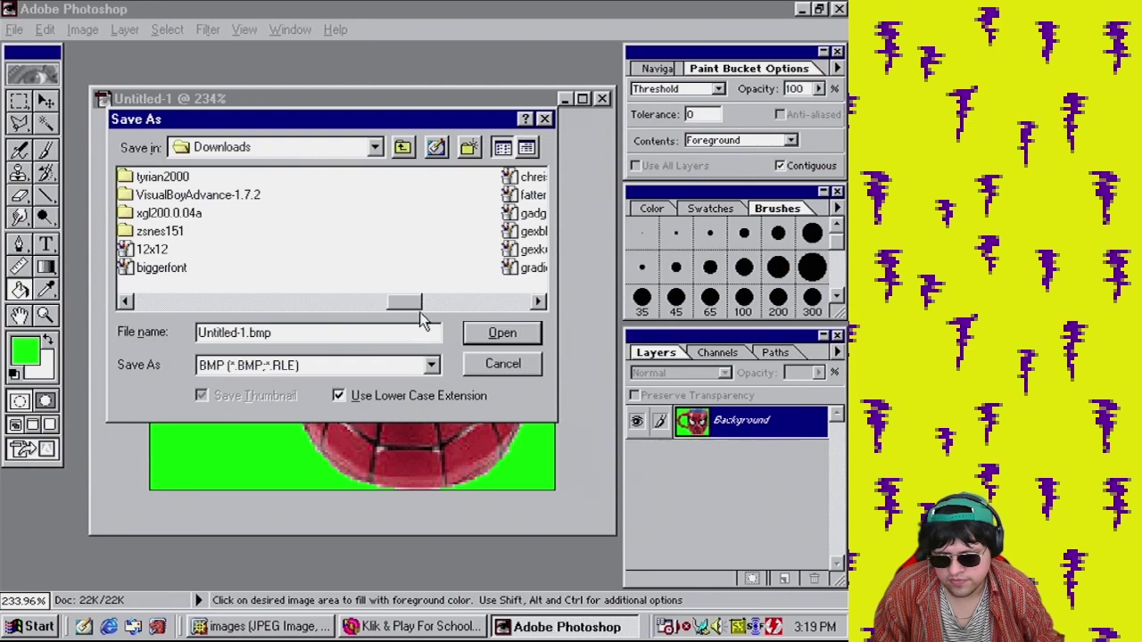
click(404, 148)
drag(149, 306, 479, 328)
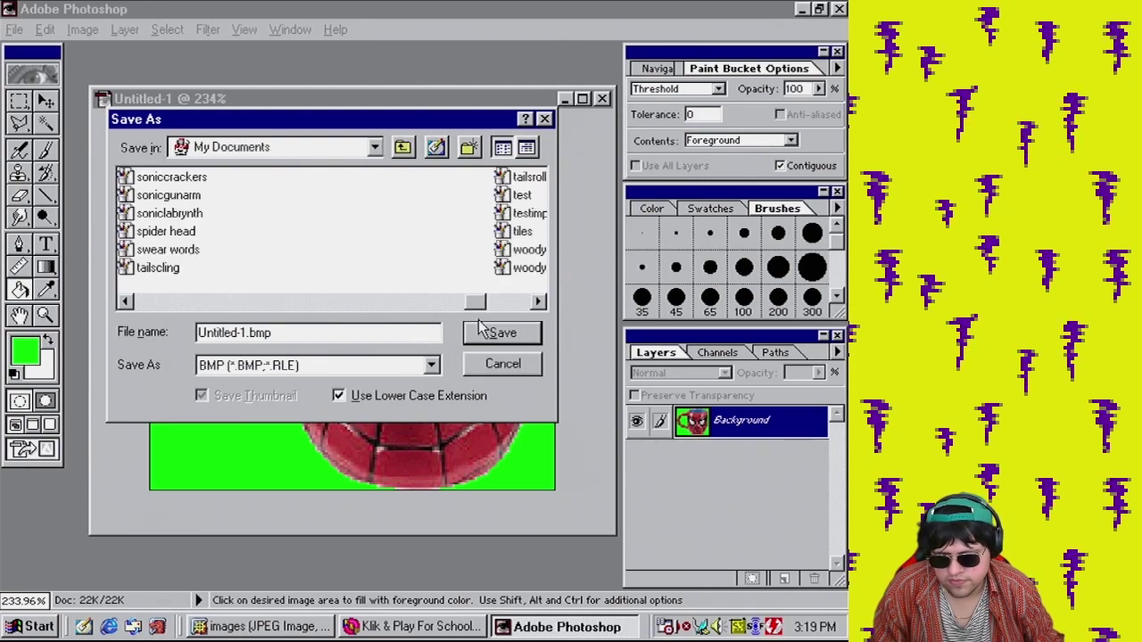
double_click(169, 232)
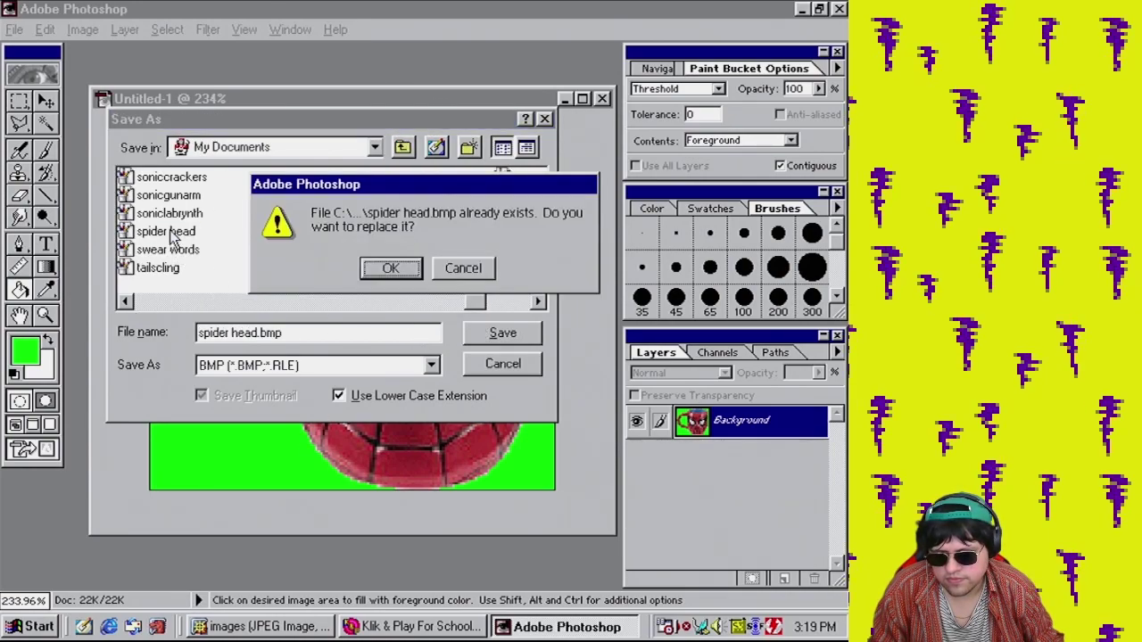
click(407, 269)
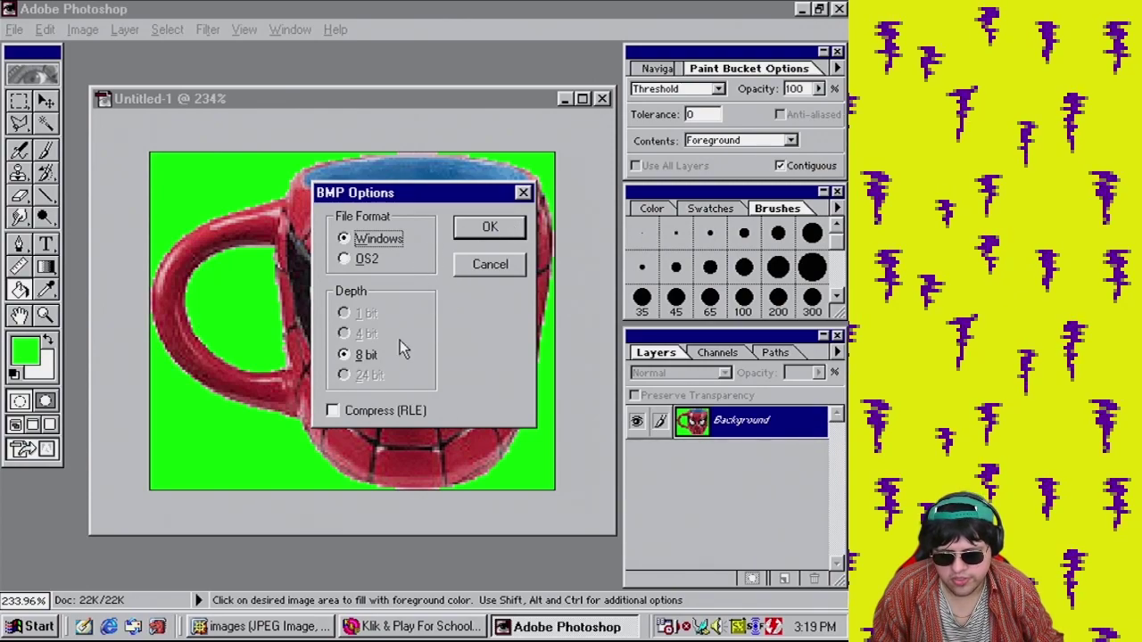
click(489, 229)
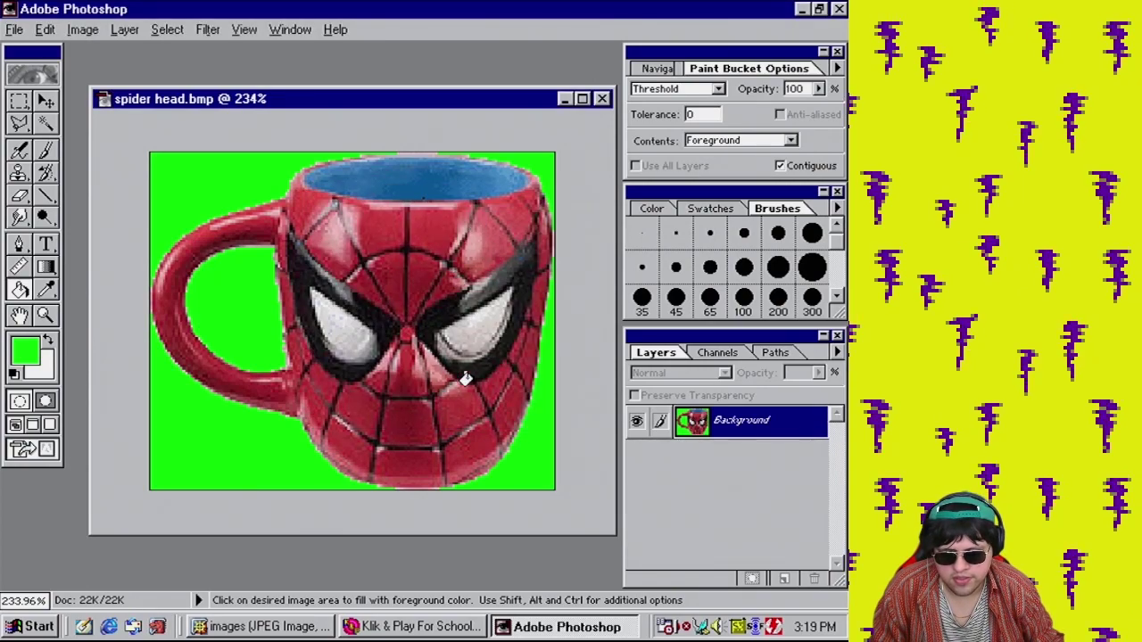
Select the whole image, check the level in Klik & Play, and close Photoshop
key(ctrl+a)
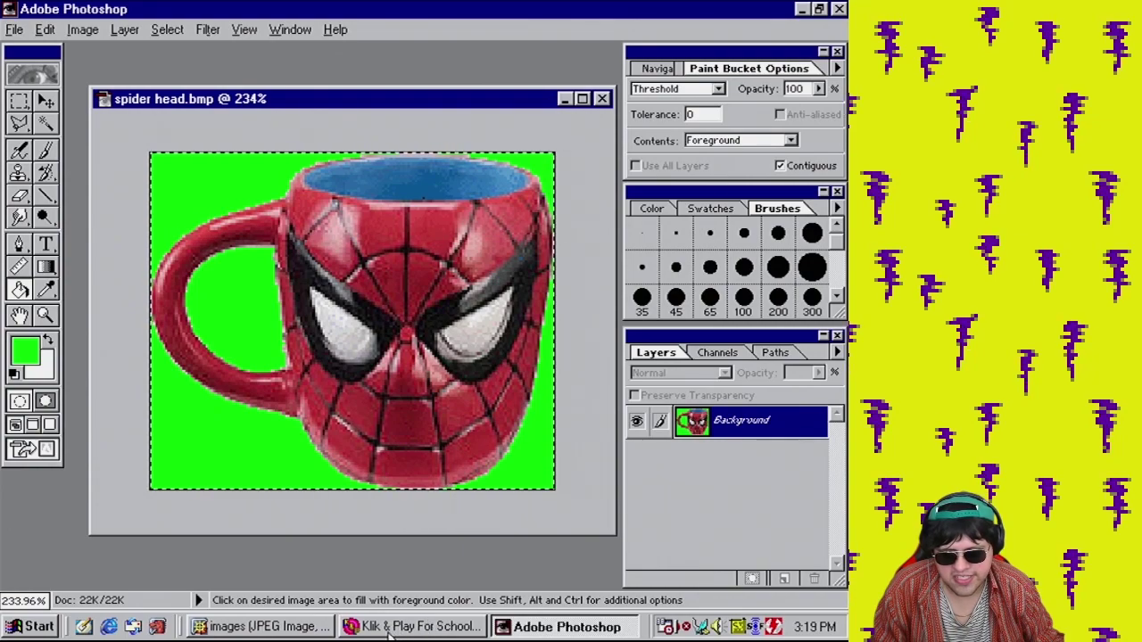
click(389, 627)
click(134, 29)
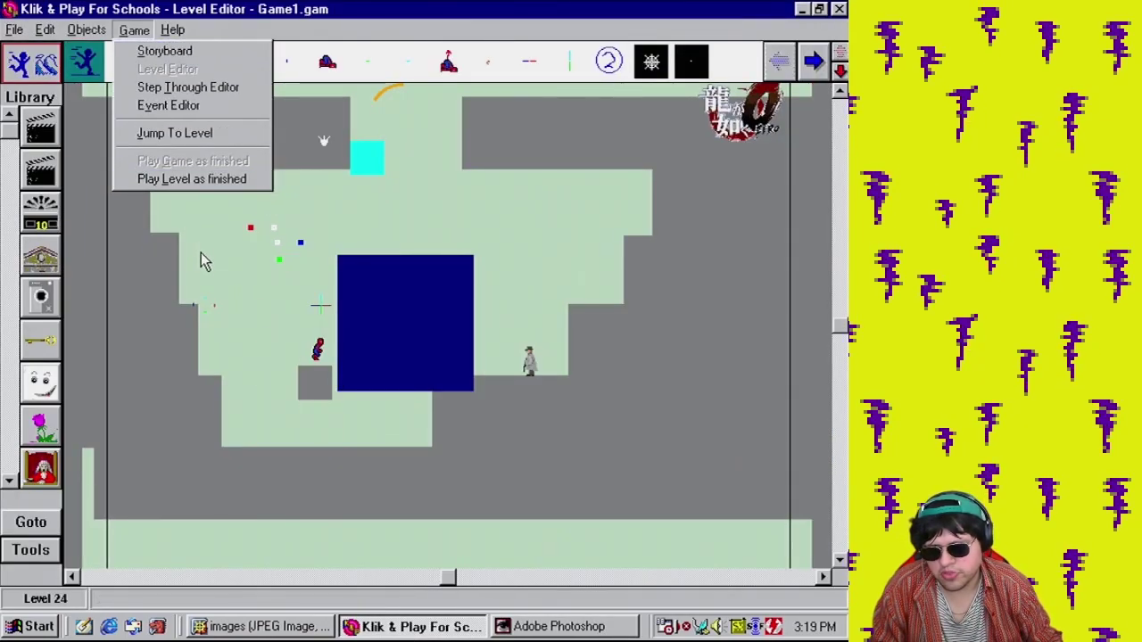
click(627, 635)
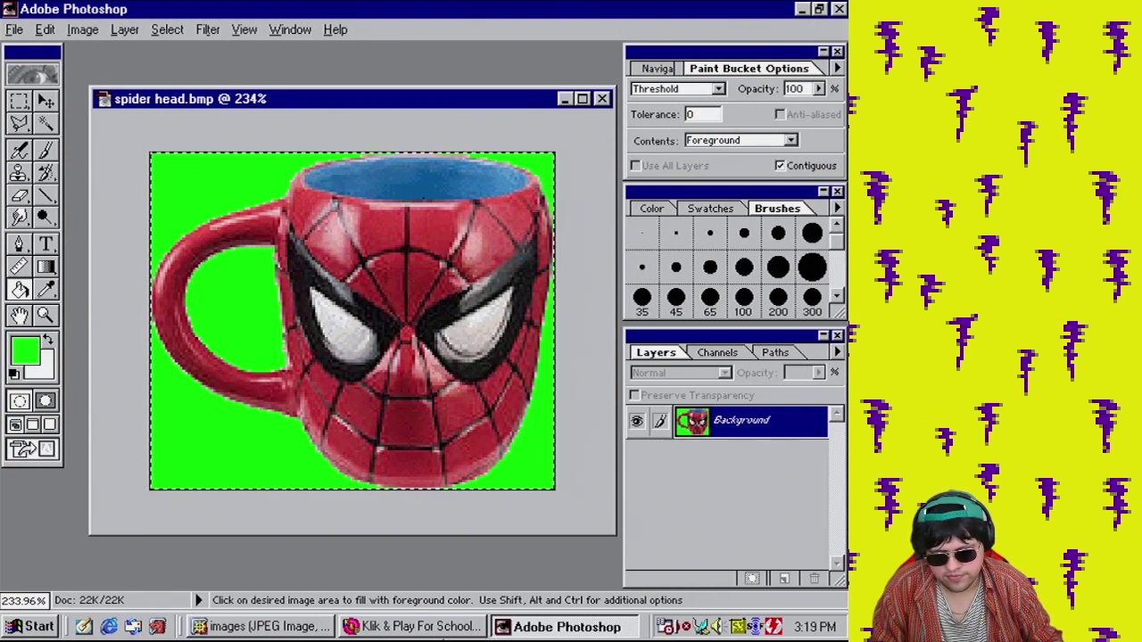
click(439, 632)
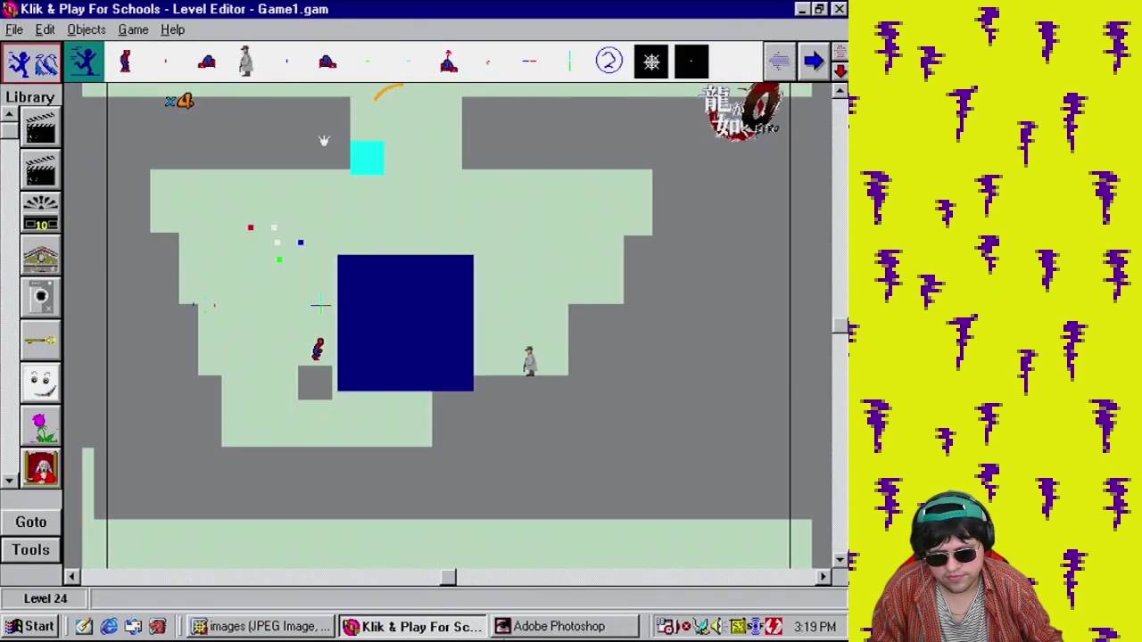
click(554, 627)
key(alt+F4)
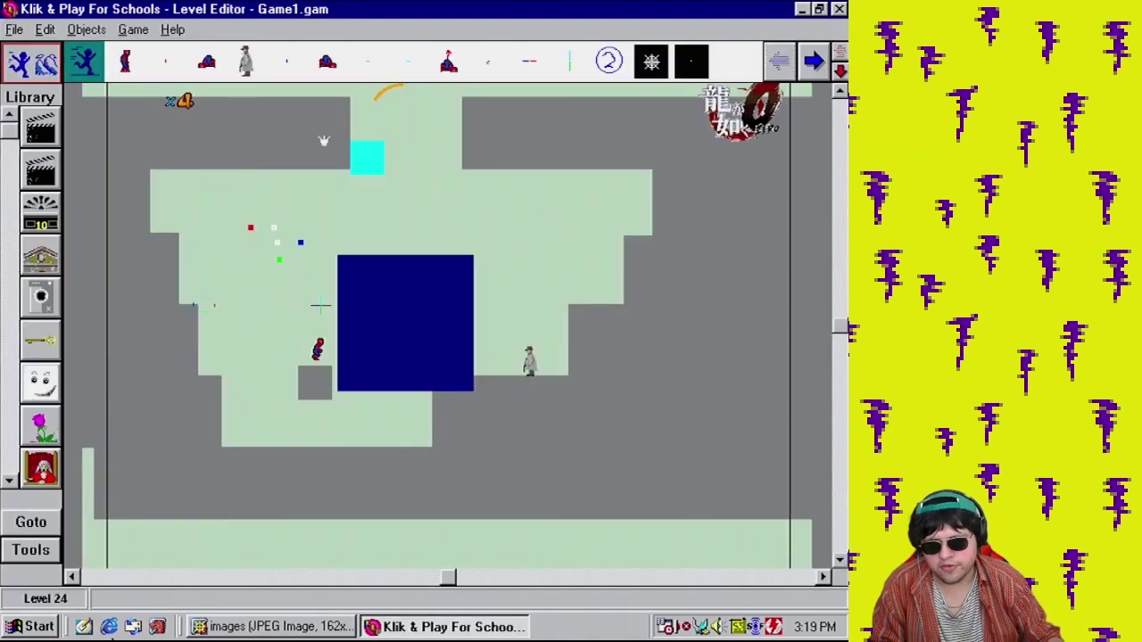
Find the spider head image in the My Documents folder and open it in Paint
click(33, 627)
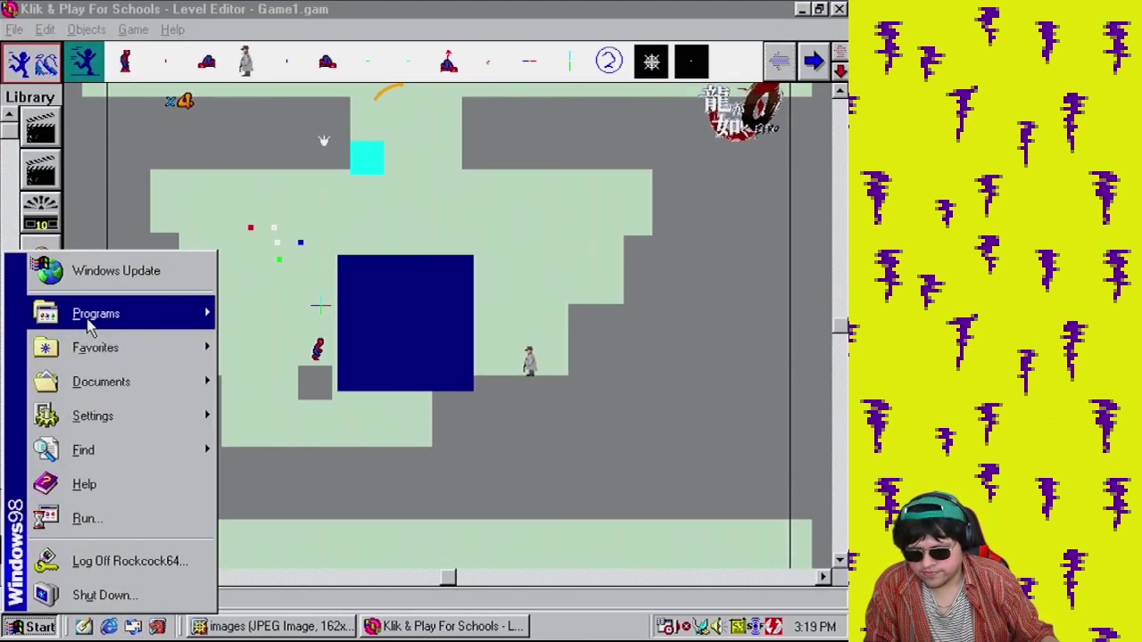
mouse_move(138, 383)
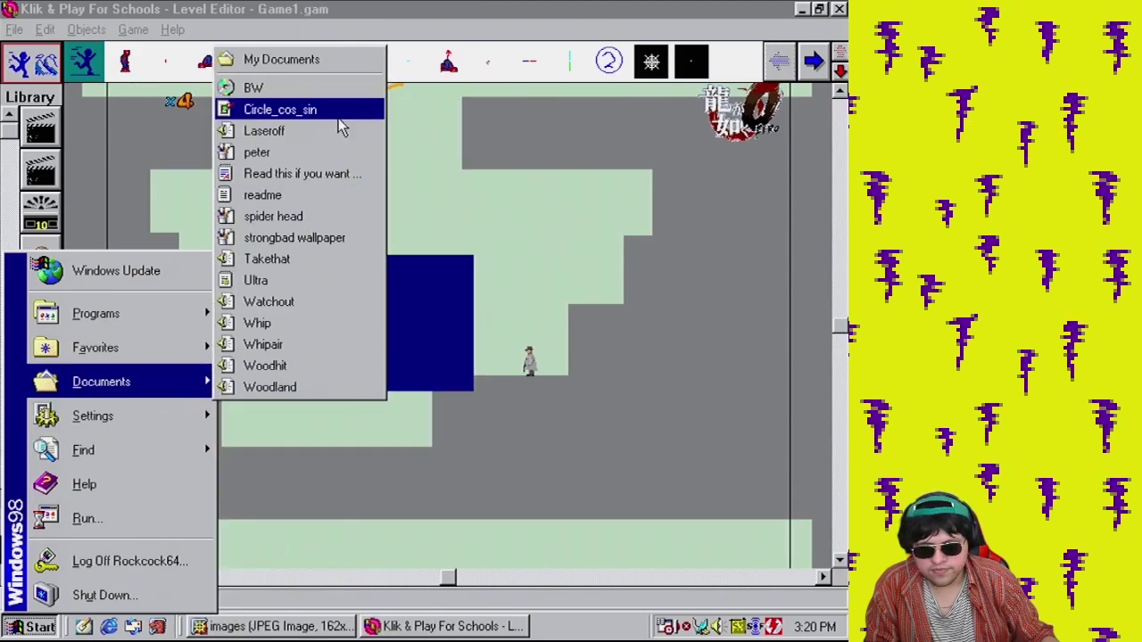
click(324, 61)
scroll(532, 356, down, 10)
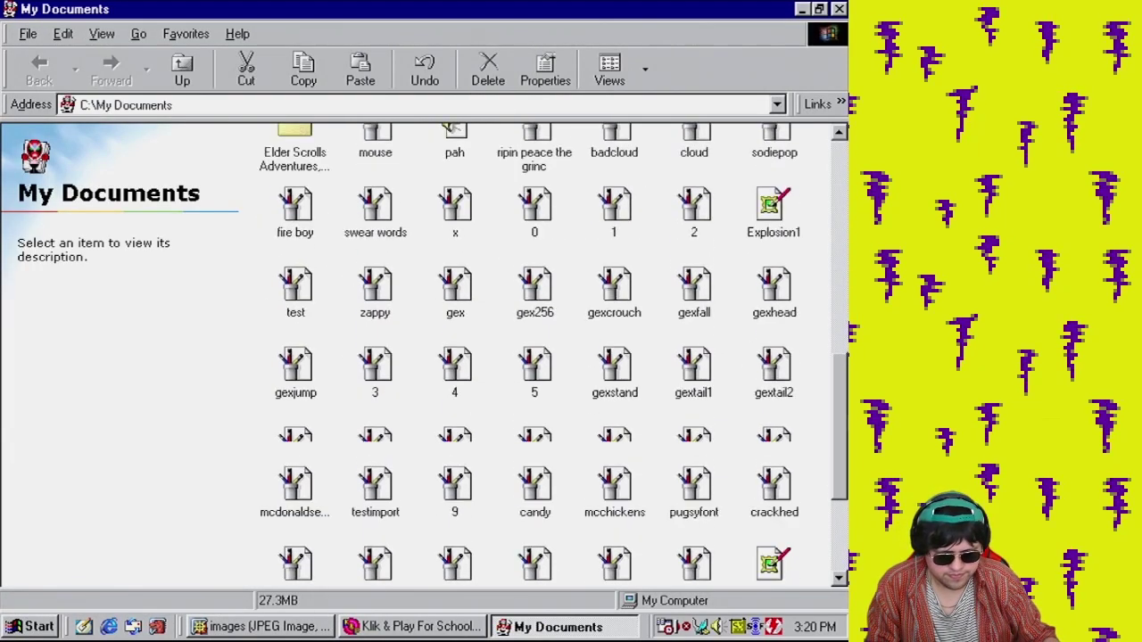
scroll(553, 357, down, 3)
scroll(846, 546, up, 2)
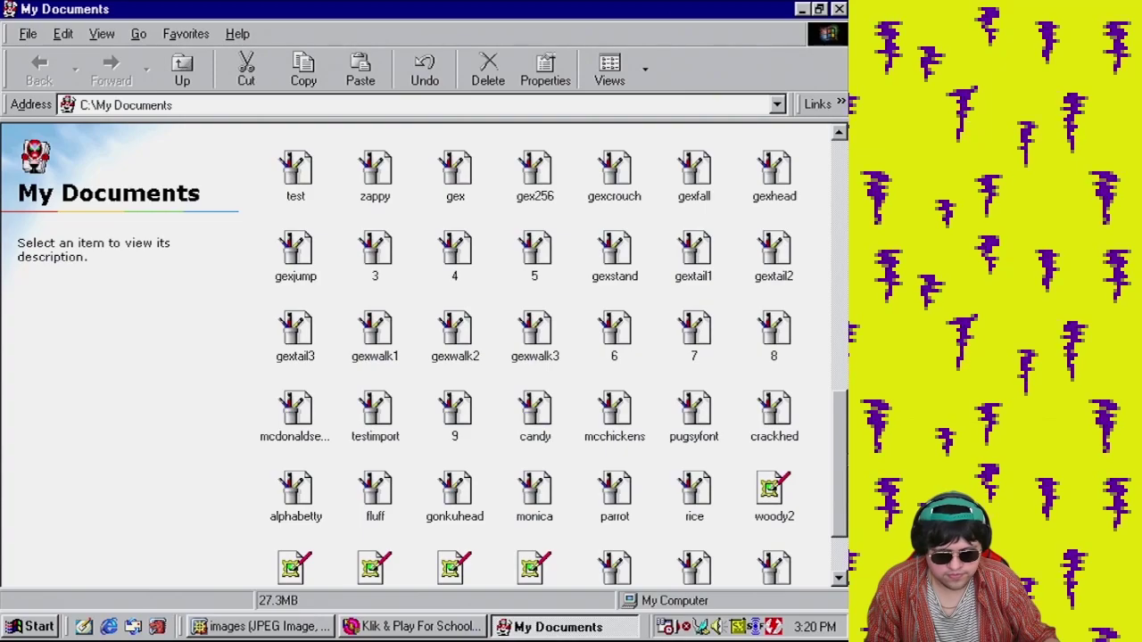
scroll(846, 401, up, 3)
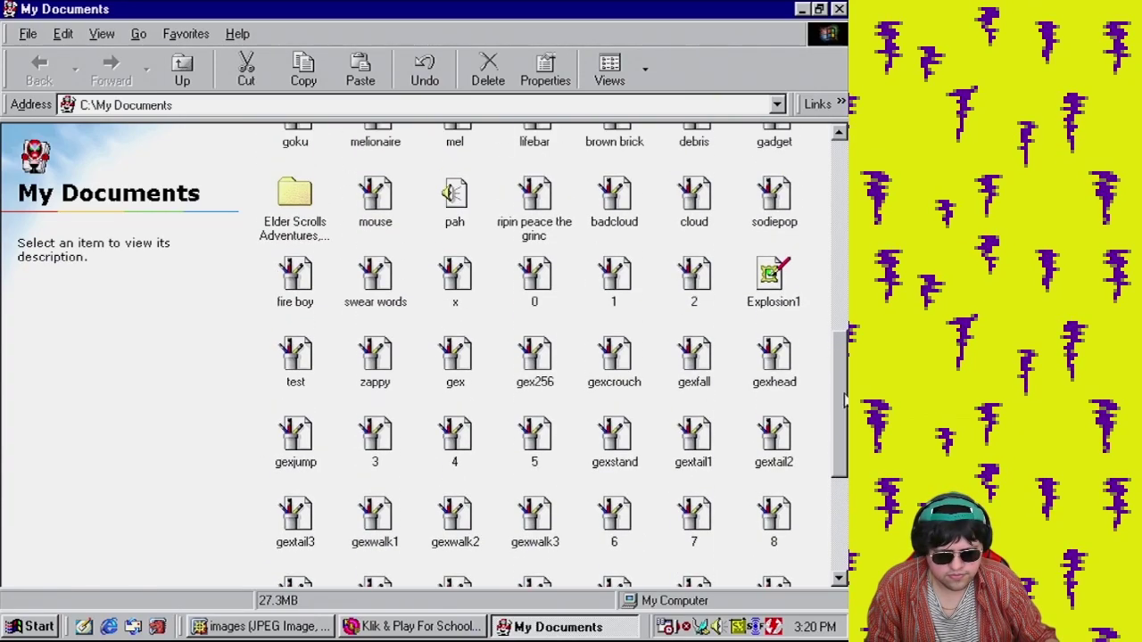
scroll(846, 402, down, 4)
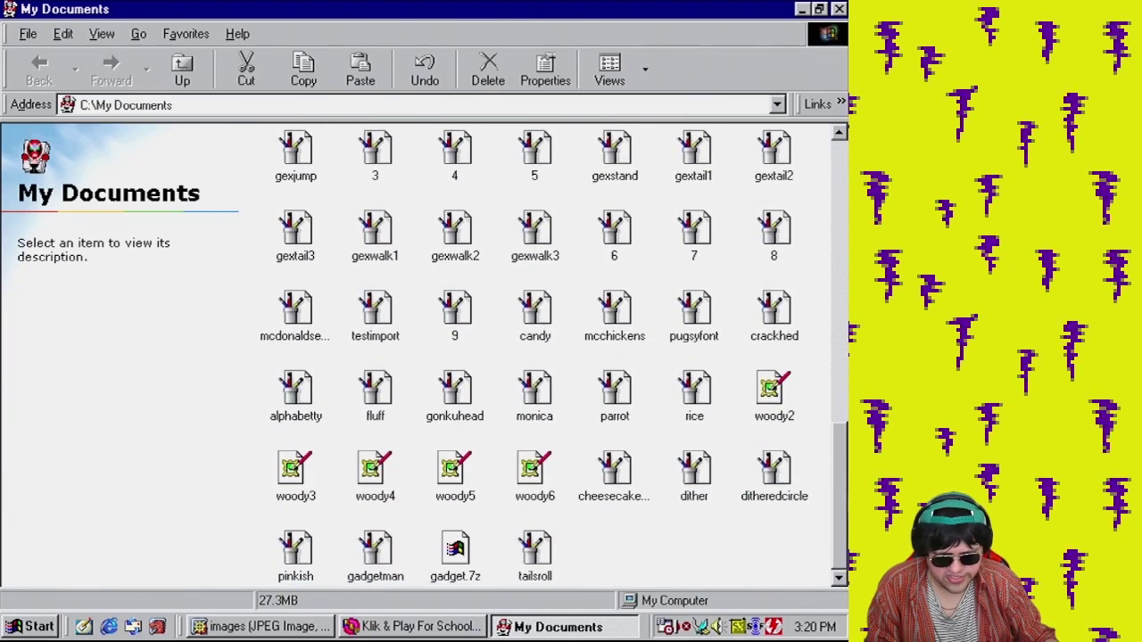
scroll(553, 357, up, 6)
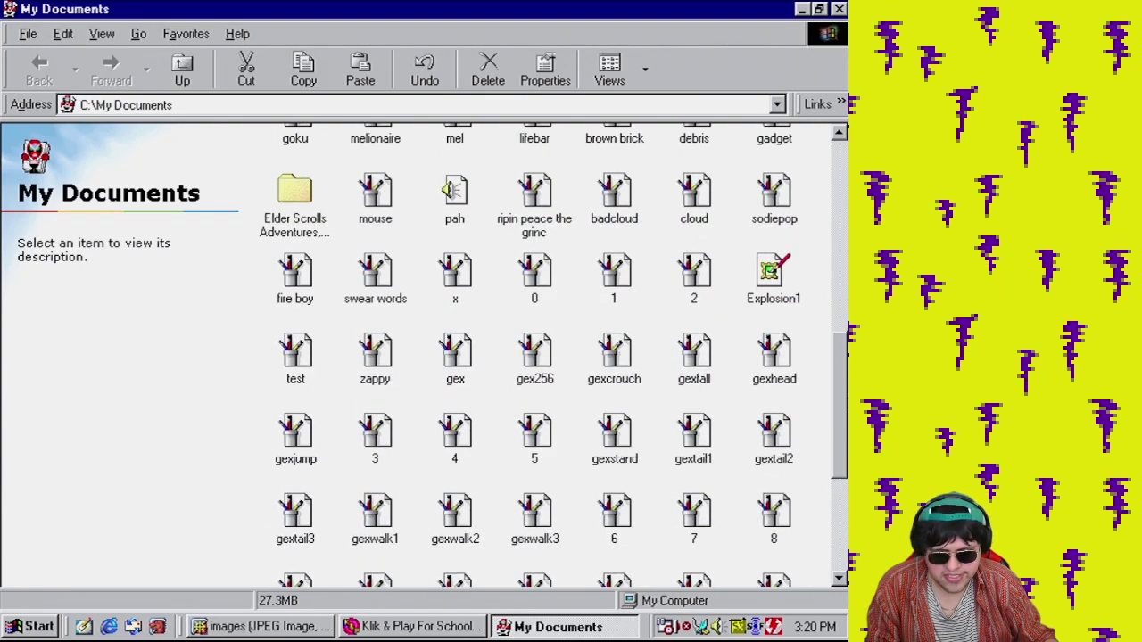
scroll(553, 357, up, 5)
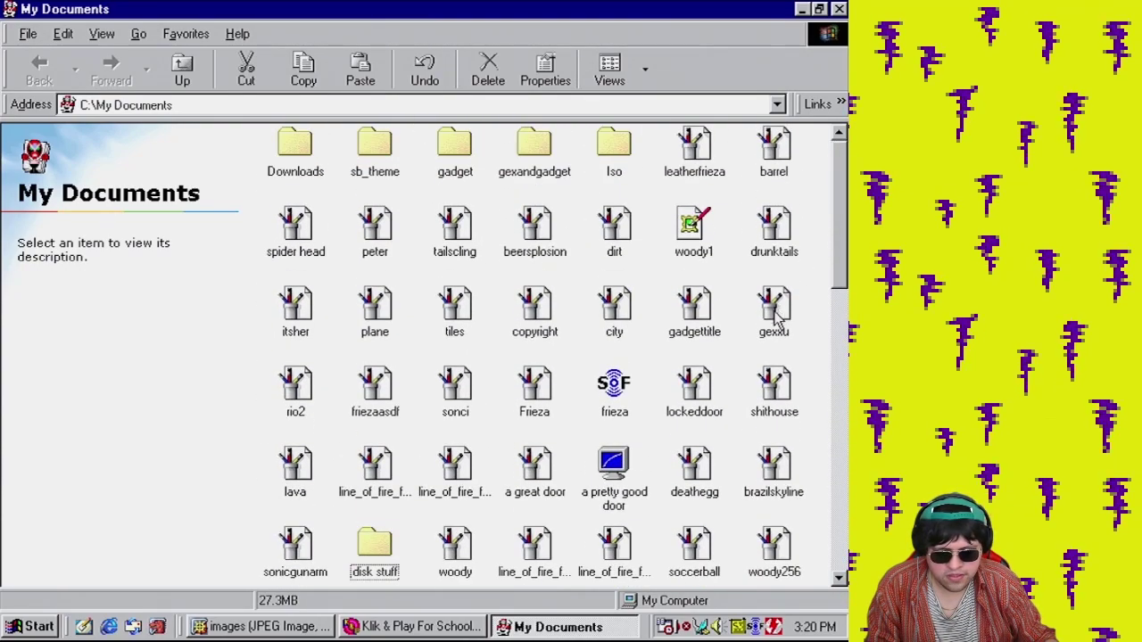
click(301, 228)
double_click(302, 231)
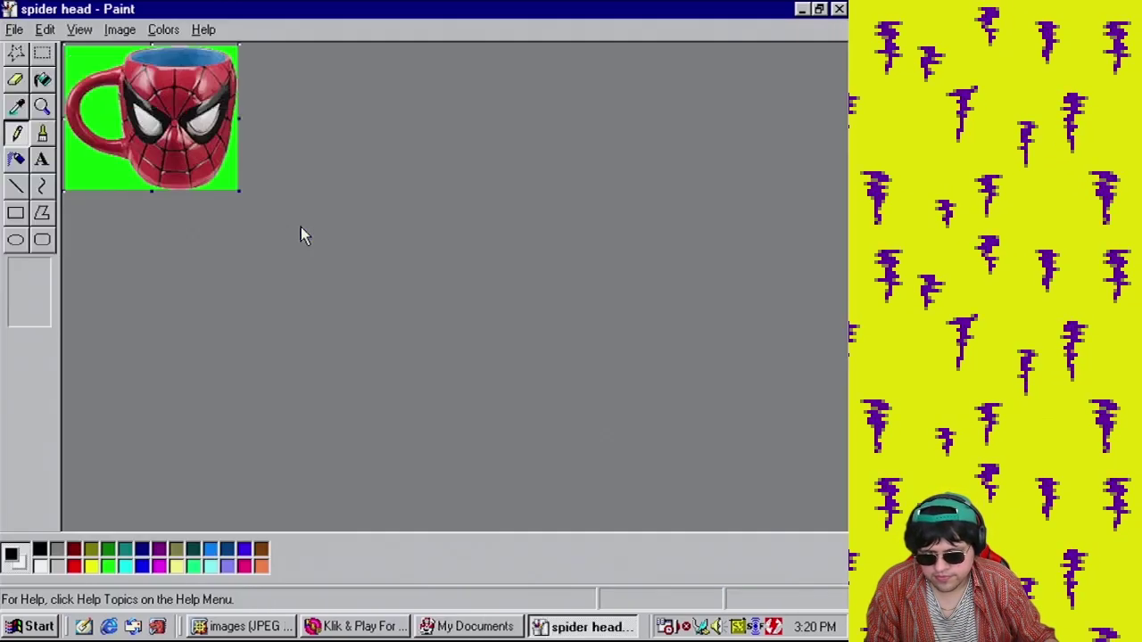
Save the spider head image as a 256 Color Bitmap in My Documents, replacing the existing file
click(16, 29)
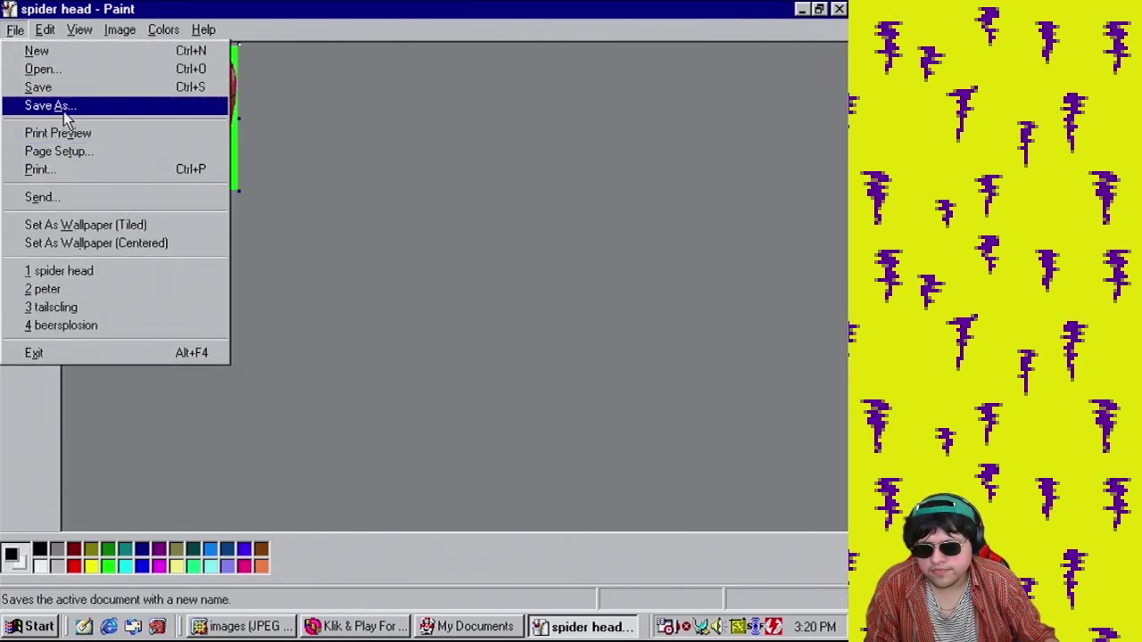
click(30, 104)
click(445, 425)
click(431, 469)
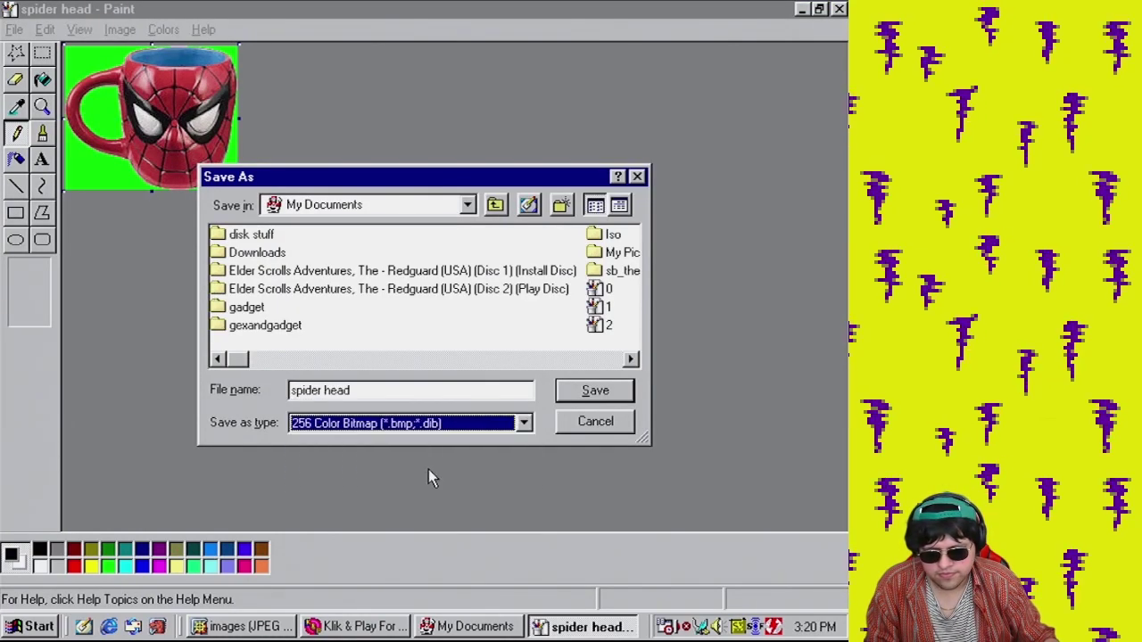
click(596, 392)
click(380, 342)
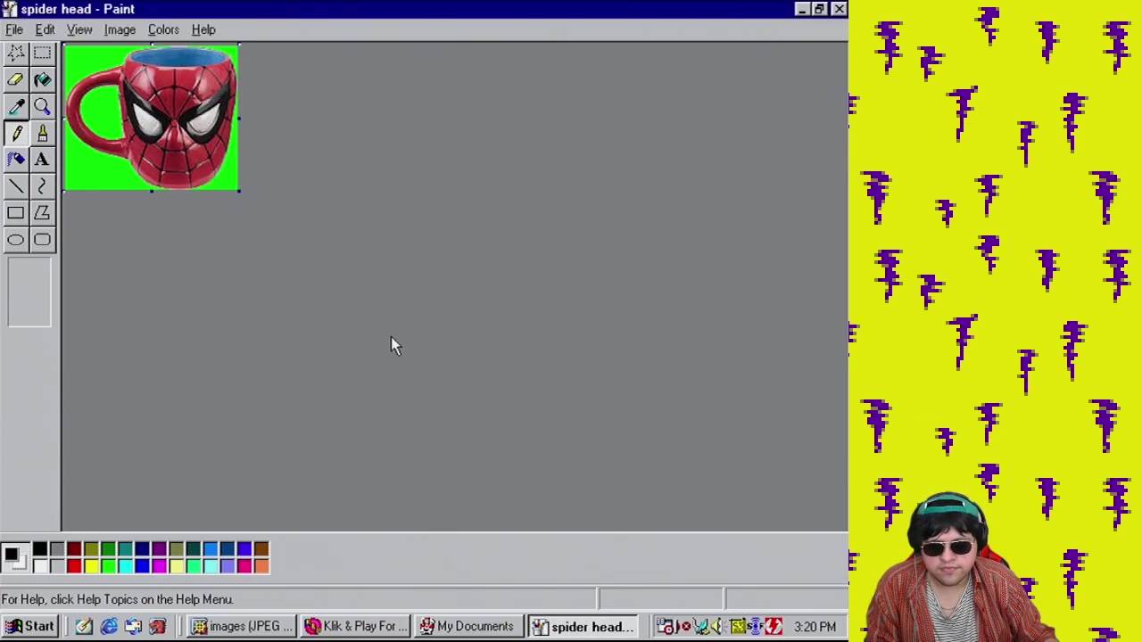
Copy the whole mug image and paste it into the first frame of a new active object in Klik & Play
key(ctrl+a)
click(340, 627)
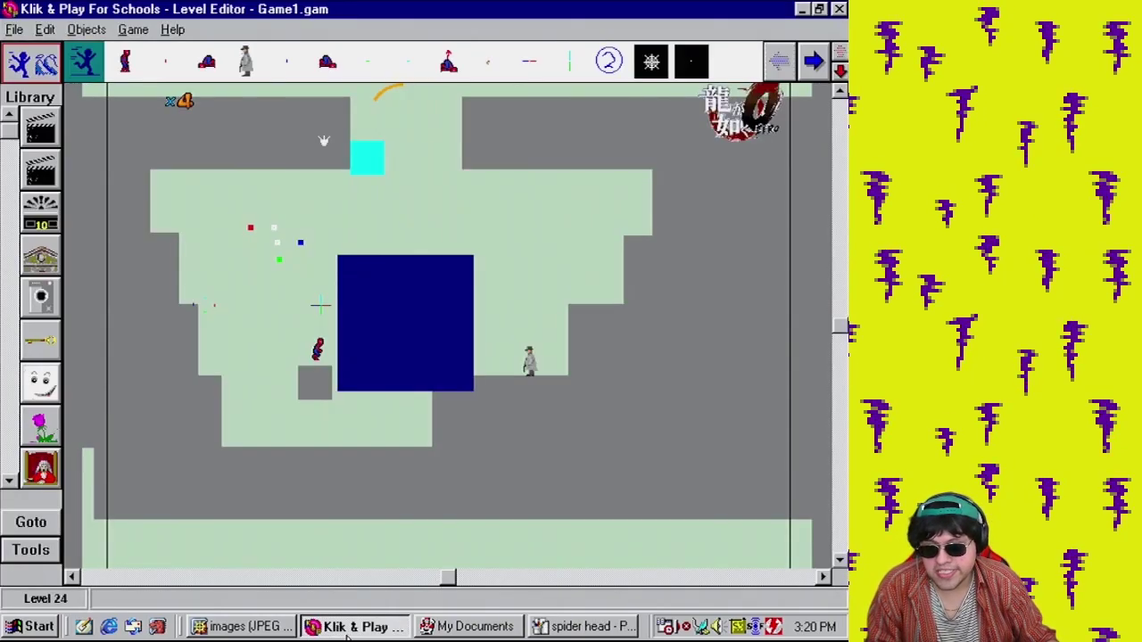
click(52, 553)
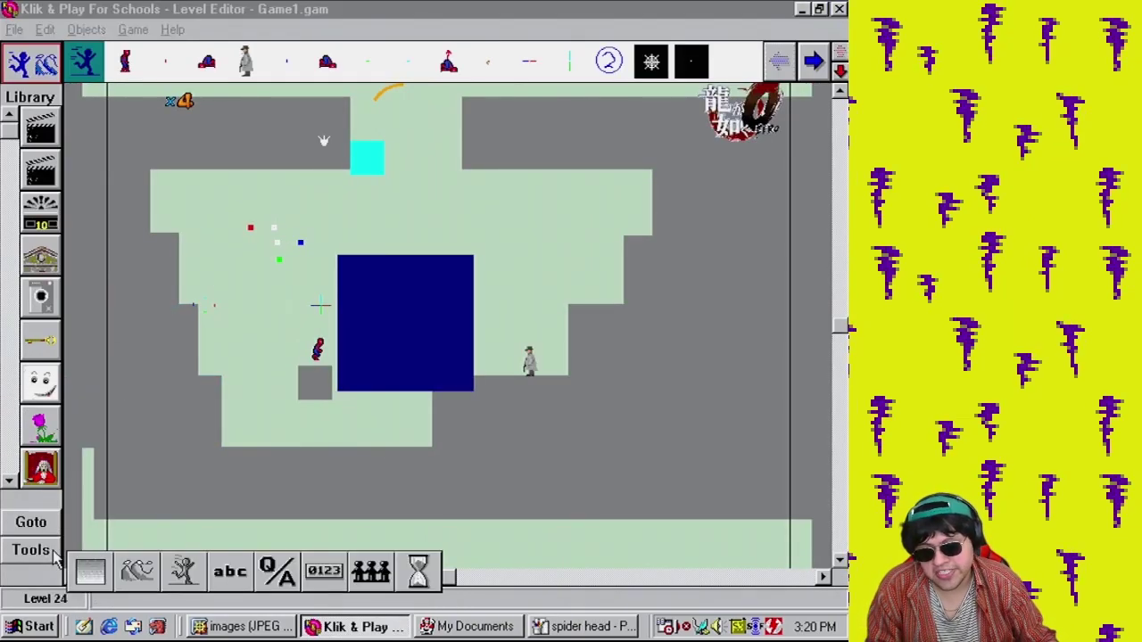
click(191, 571)
double_click(202, 395)
key(ctrl+v)
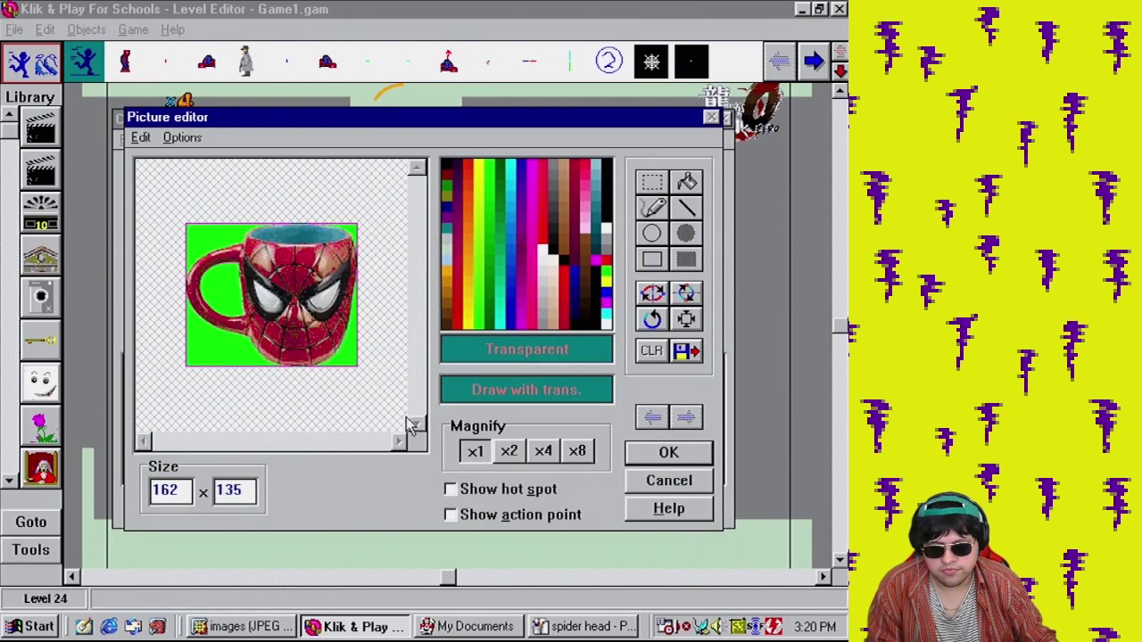
Fill the green areas around the mug and inside its handle with the transparent color
click(687, 182)
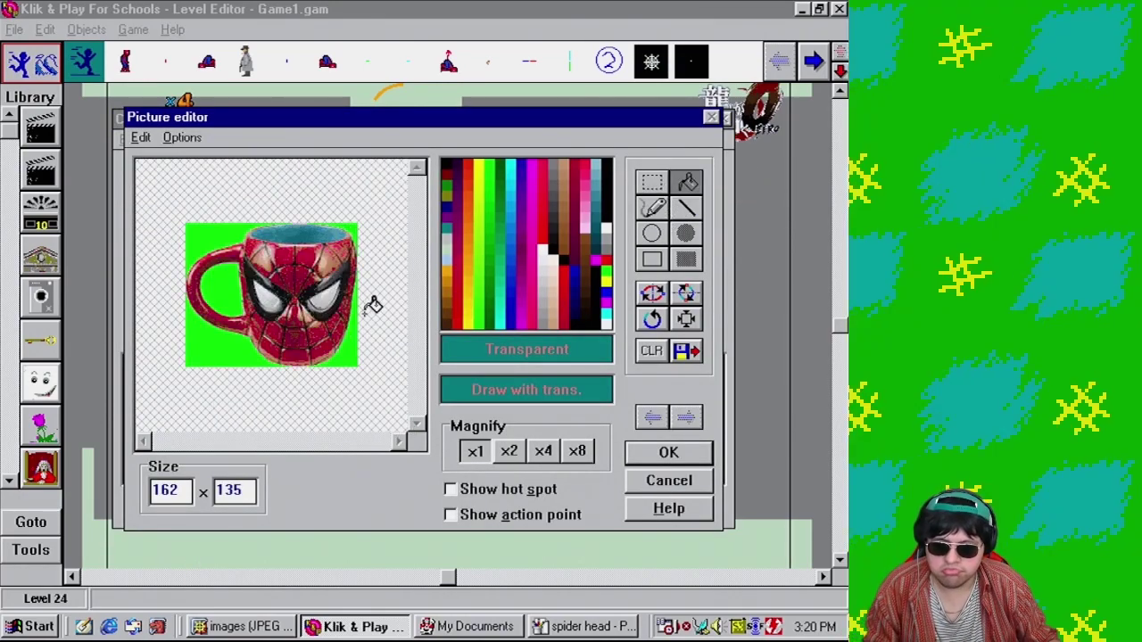
click(221, 229)
click(237, 262)
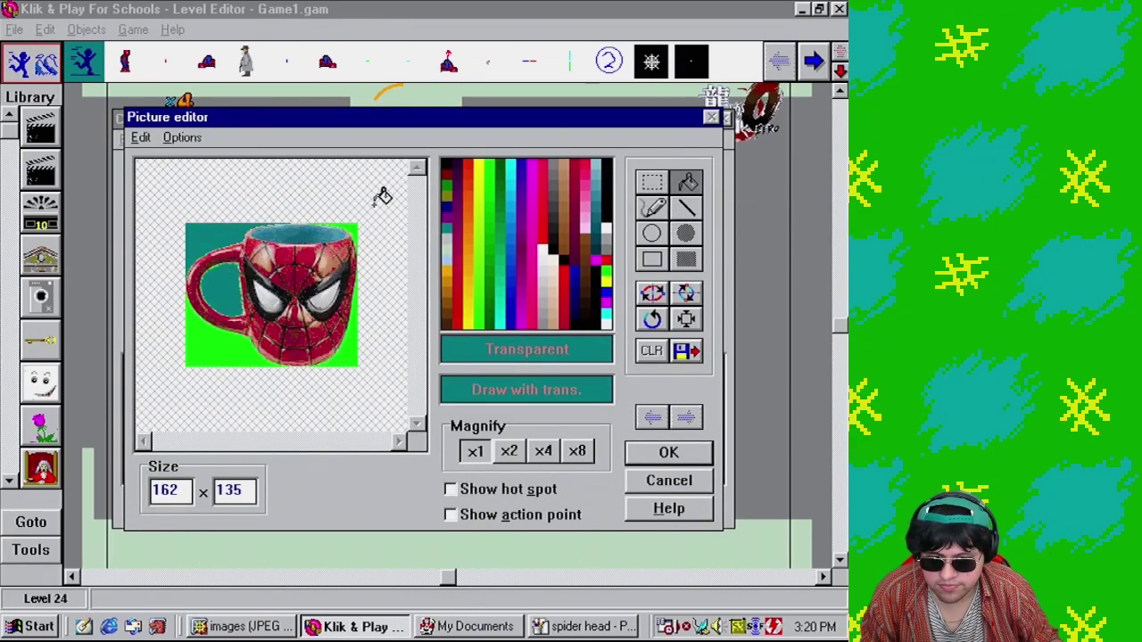
click(361, 343)
click(227, 353)
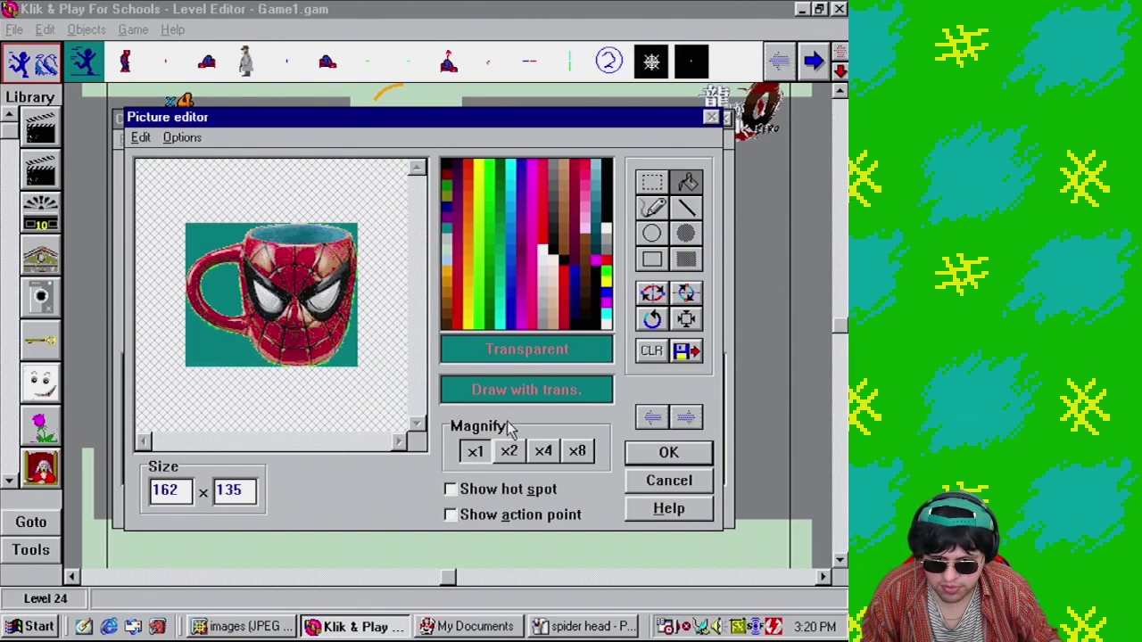
Examine the mug handle's edges at x8 magnification for leftover green pixels, and cancel the picture and the new active object
click(576, 452)
click(419, 398)
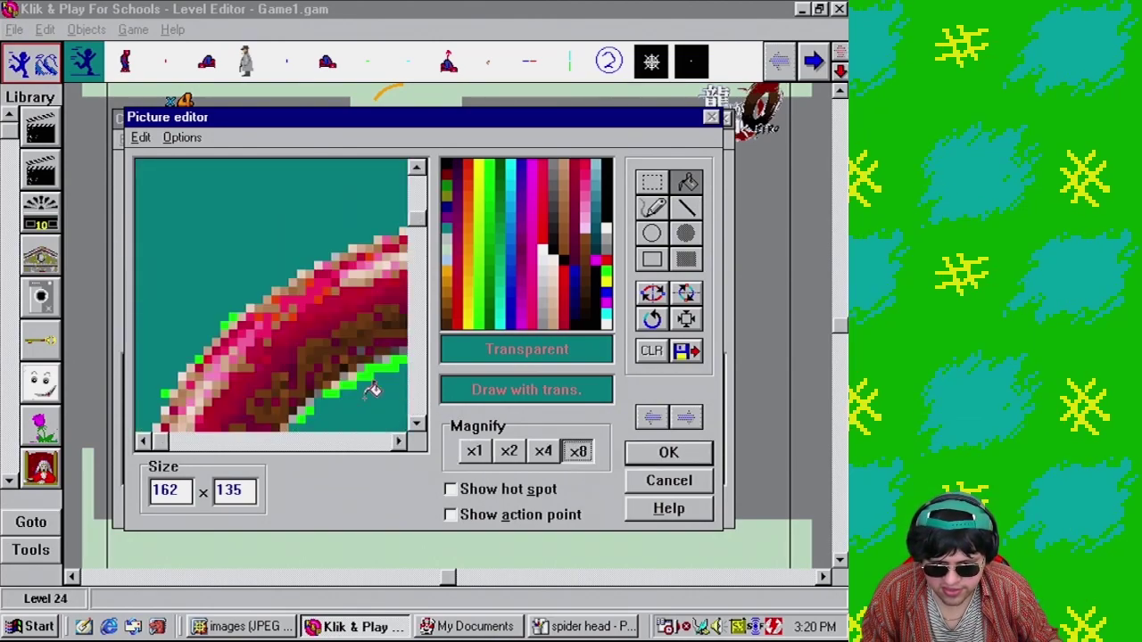
click(415, 393)
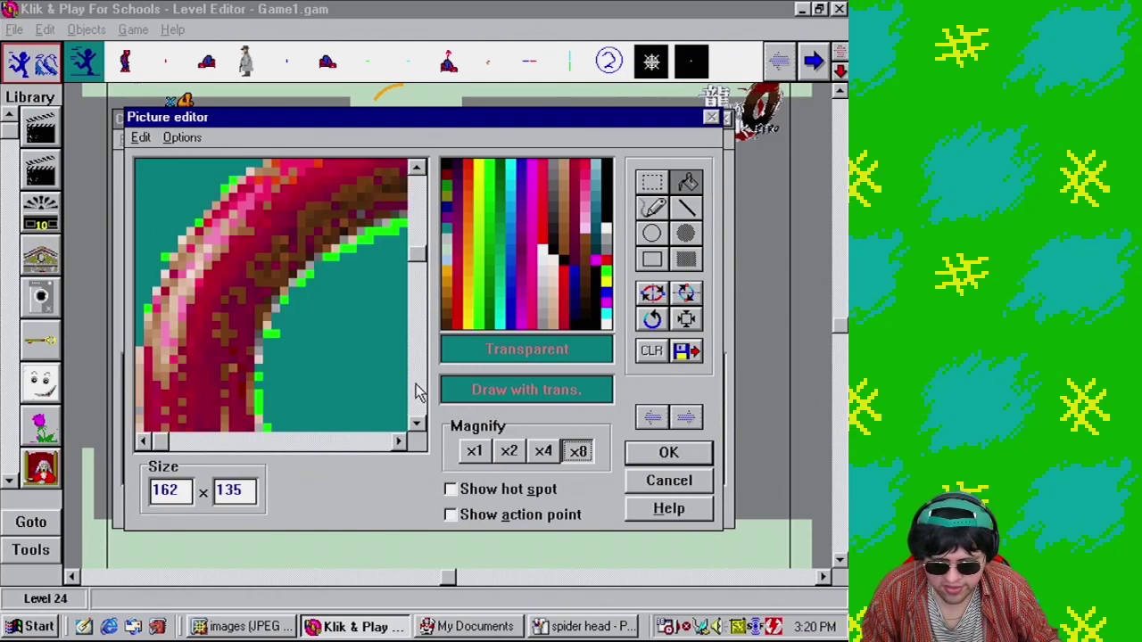
click(413, 395)
click(413, 394)
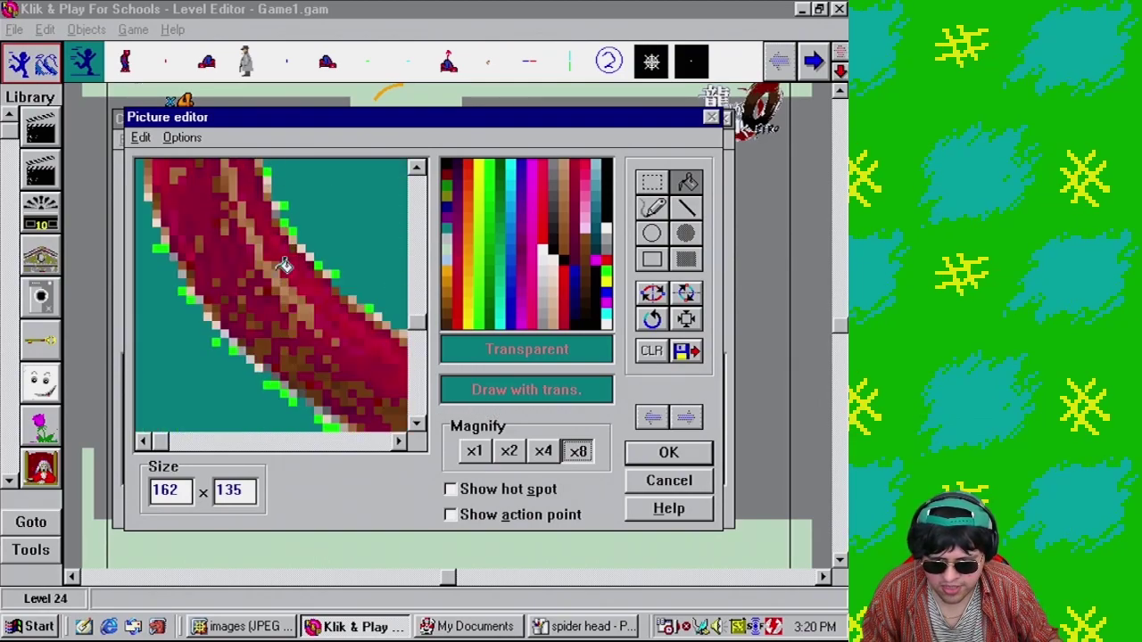
click(700, 487)
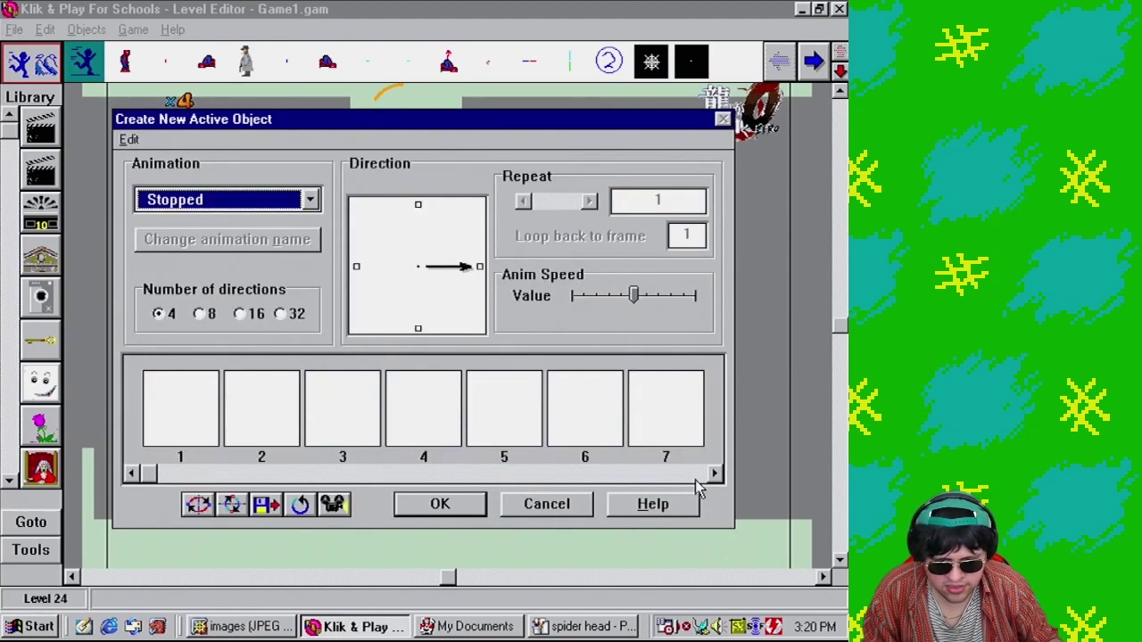
click(549, 505)
Close Paint and open spider head.bmp from My Documents in Photoshop
click(568, 630)
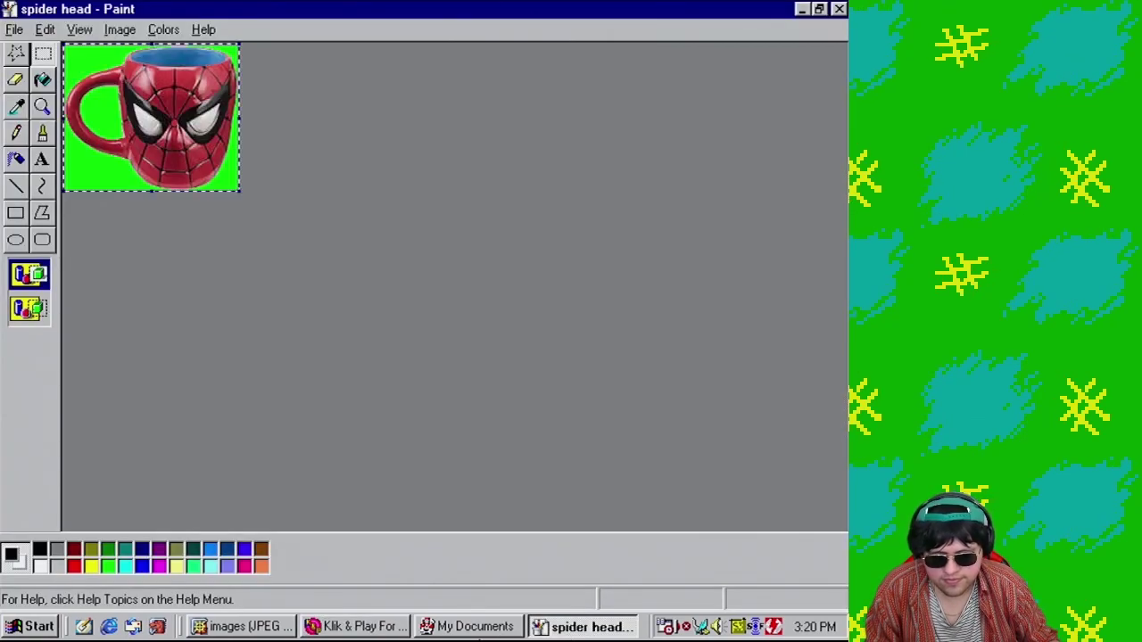
click(472, 627)
click(603, 634)
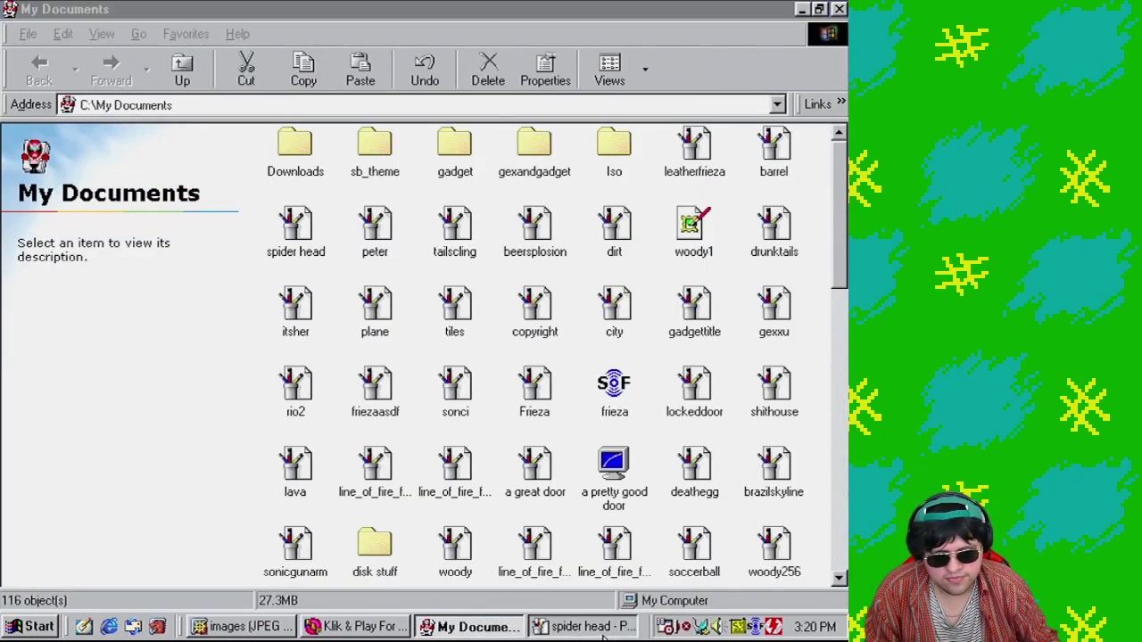
click(839, 8)
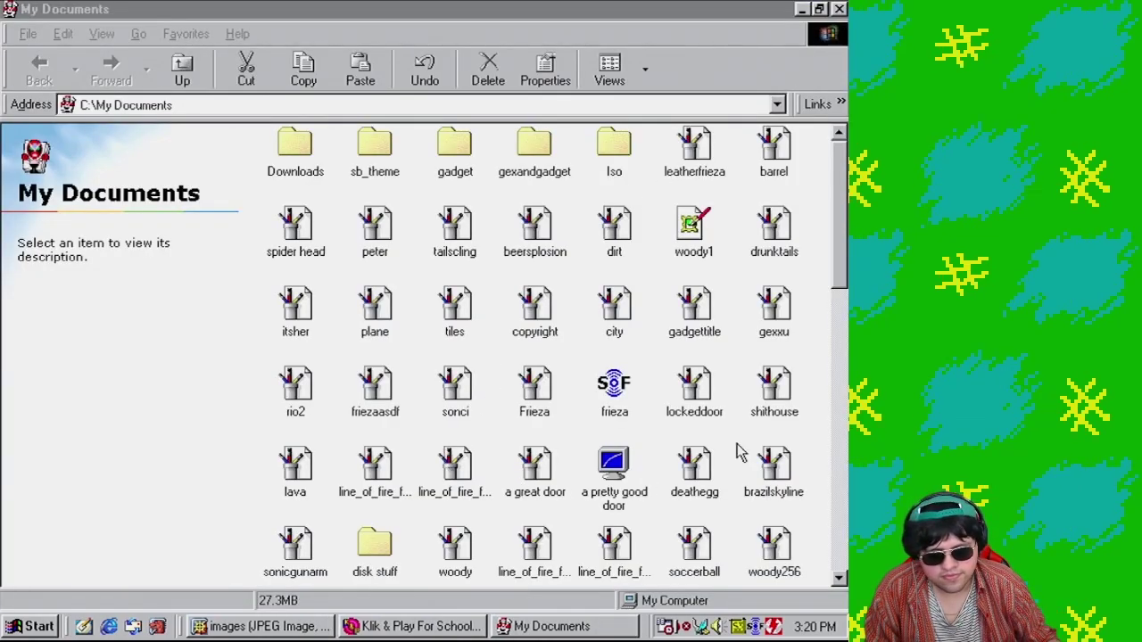
click(302, 225)
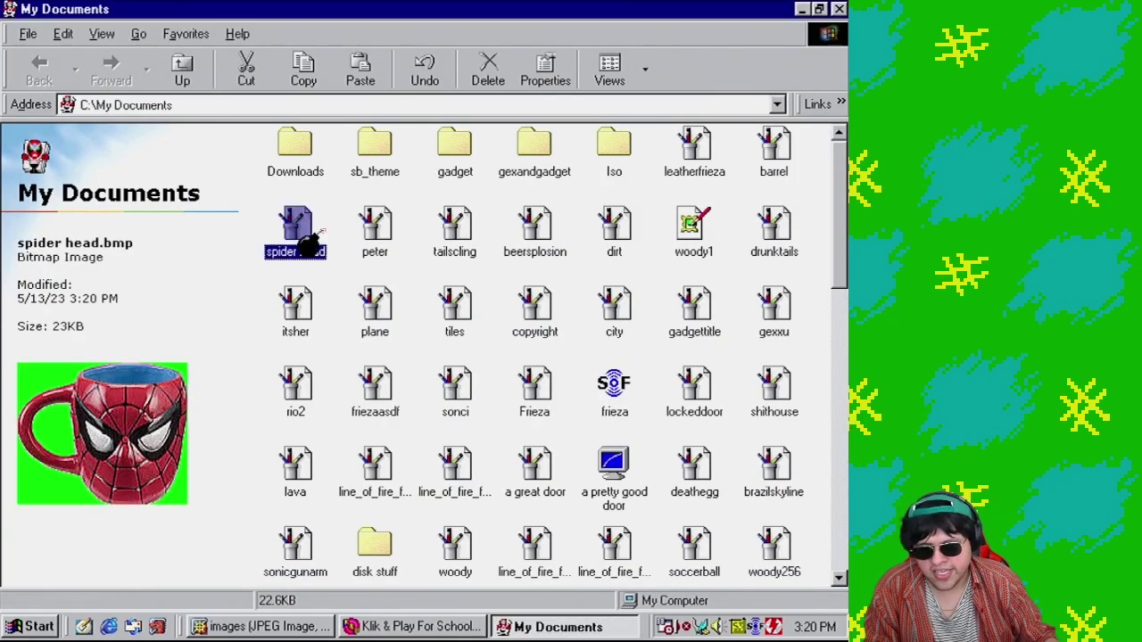
right_click(297, 228)
click(325, 273)
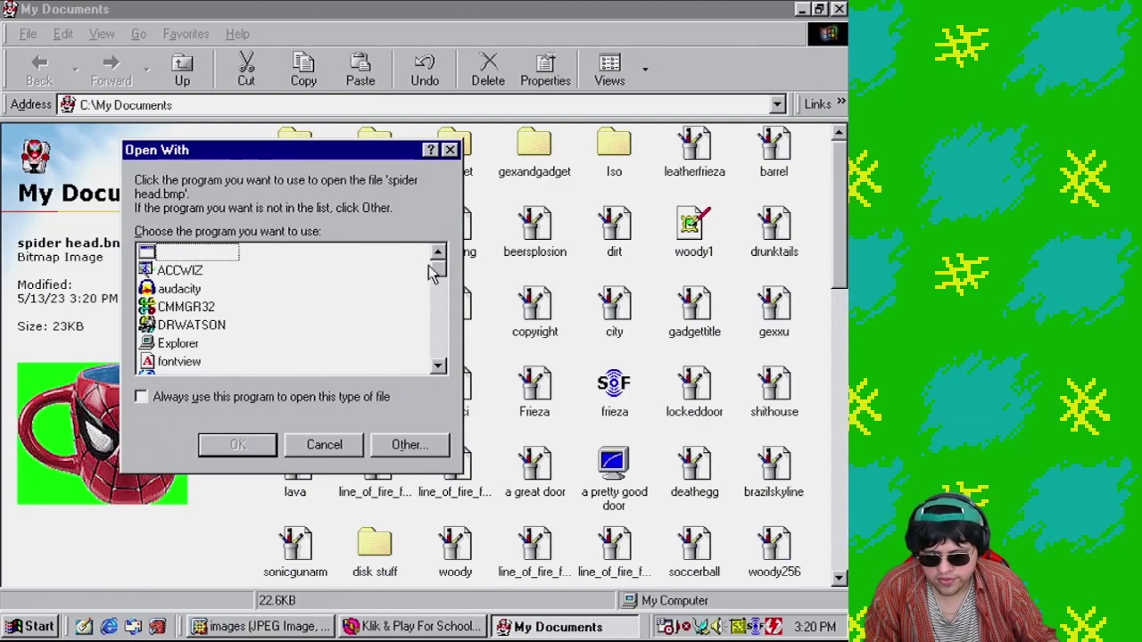
drag(446, 272, 453, 330)
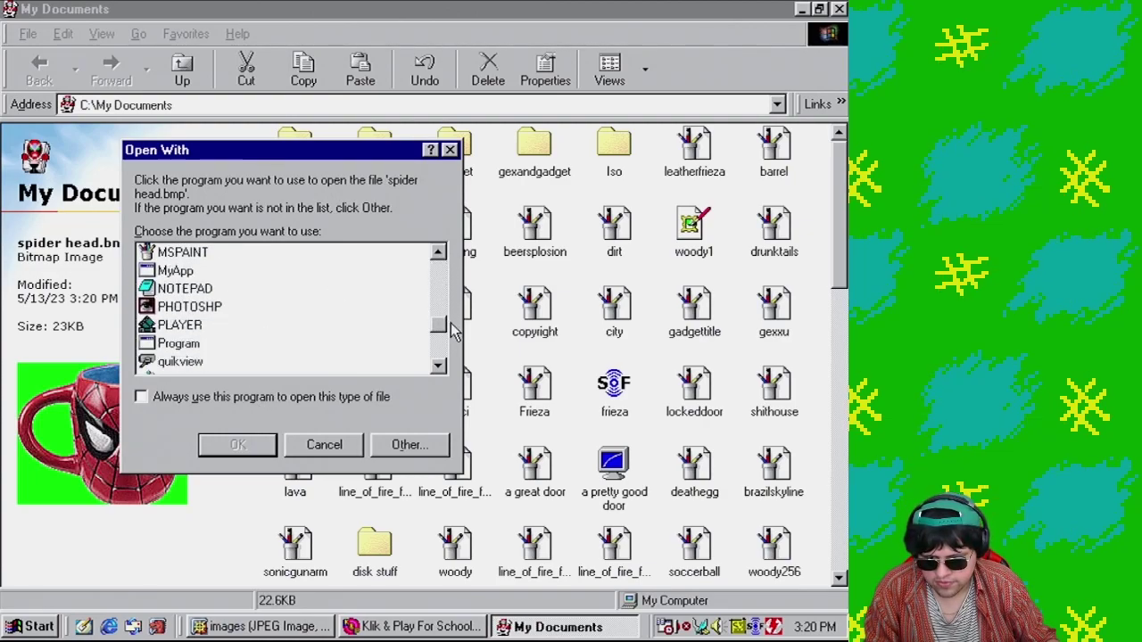
double_click(215, 311)
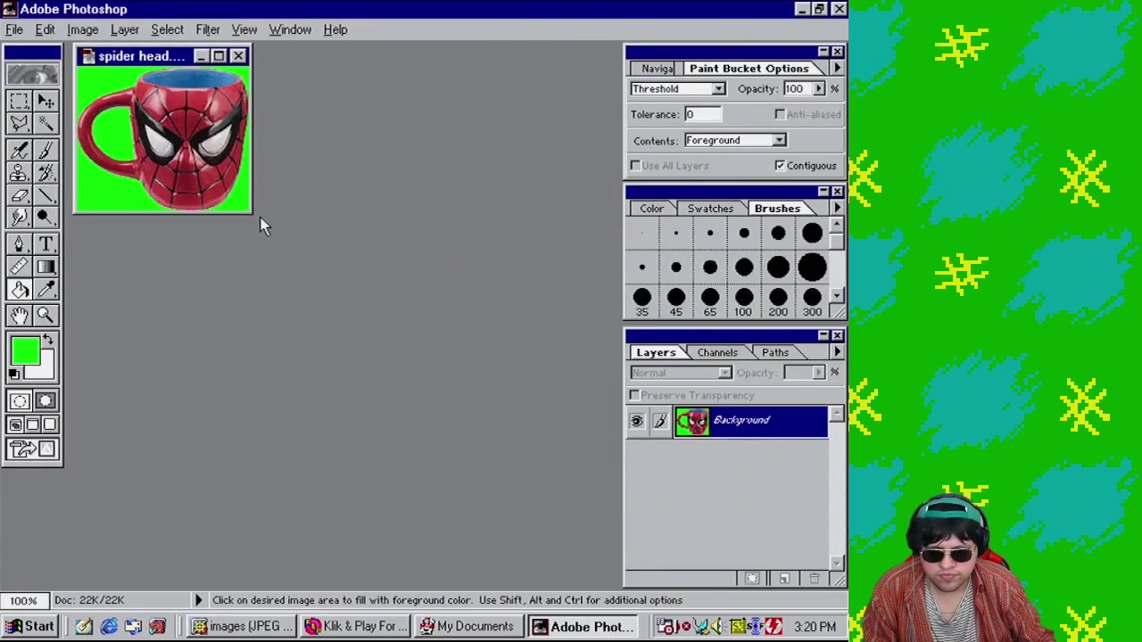
Select the green areas around the mug and inside its handle with the Magic Wand
drag(252, 215, 598, 477)
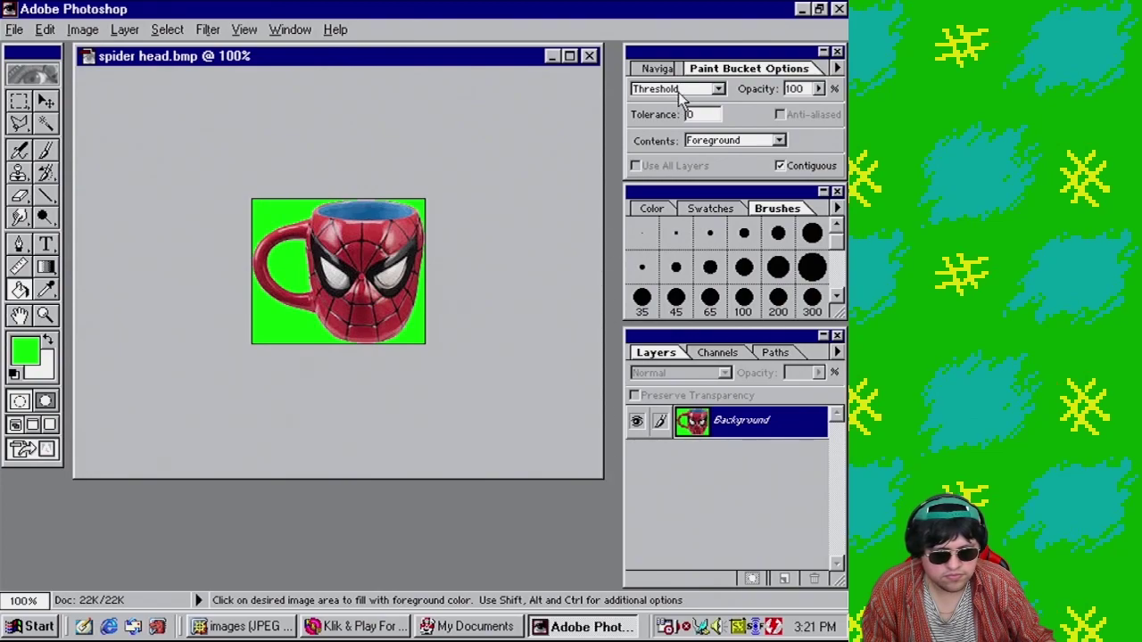
click(656, 68)
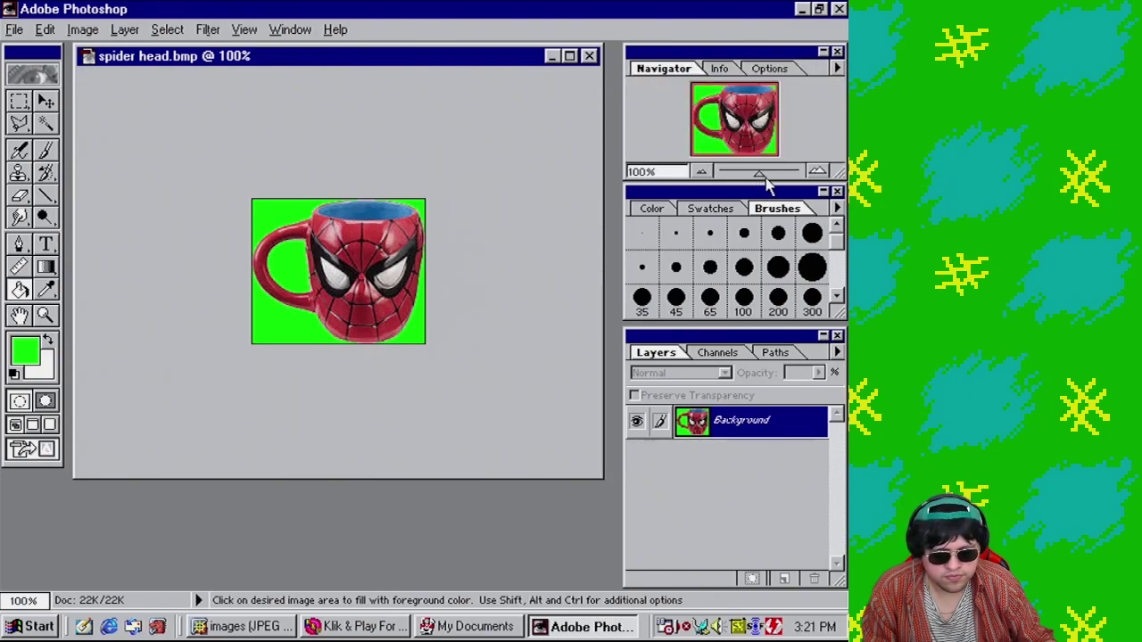
drag(758, 175, 773, 179)
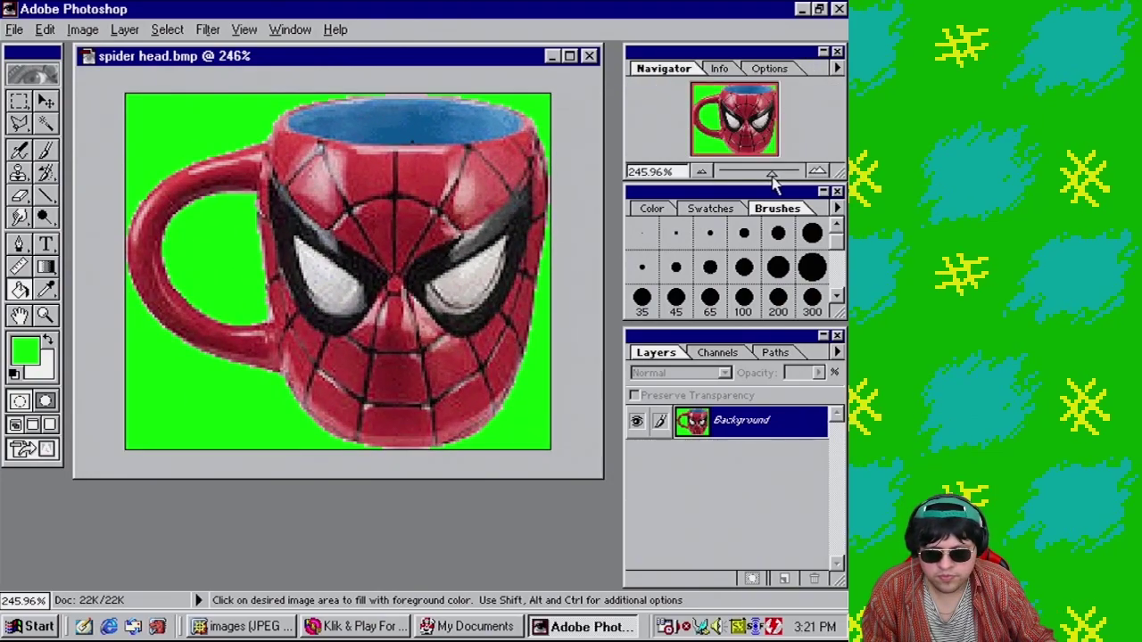
click(49, 126)
click(194, 132)
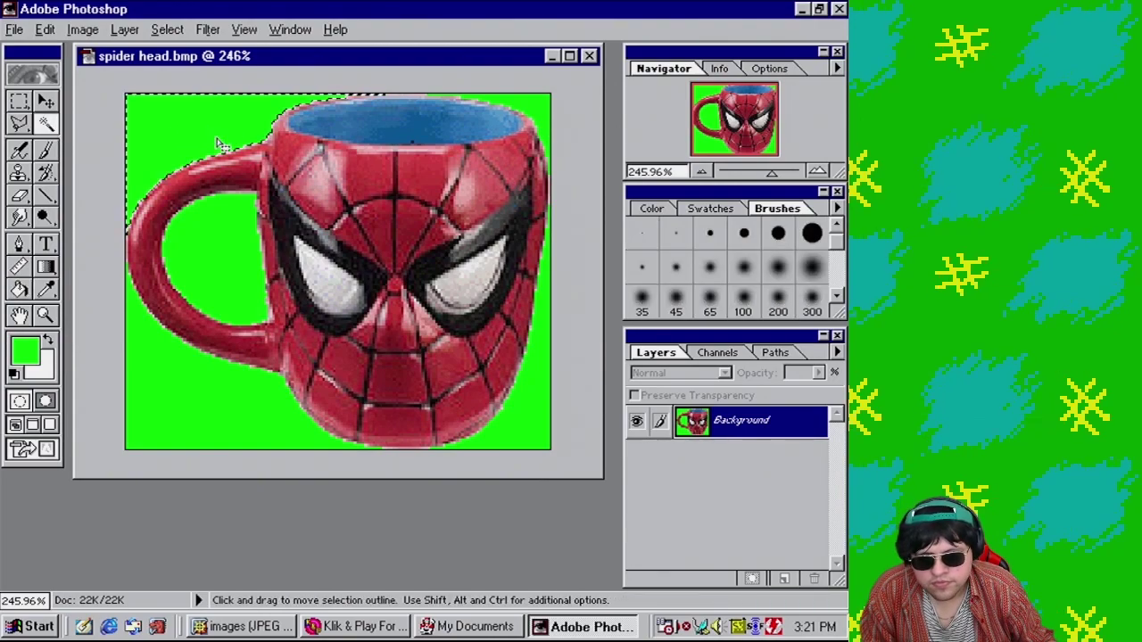
shift+click(242, 222)
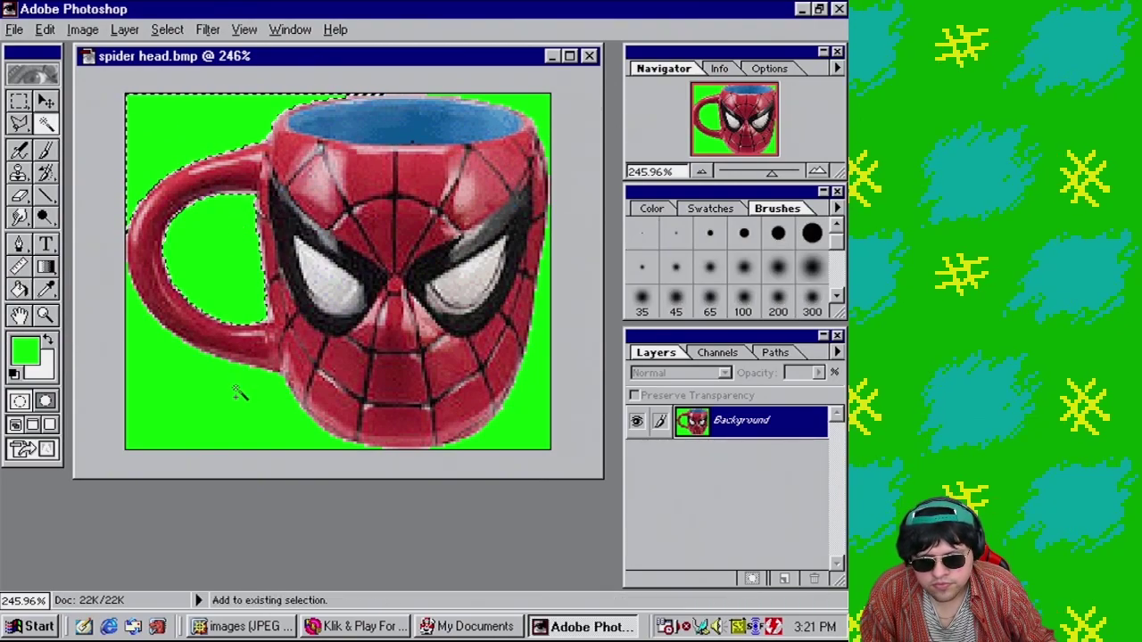
shift+click(545, 413)
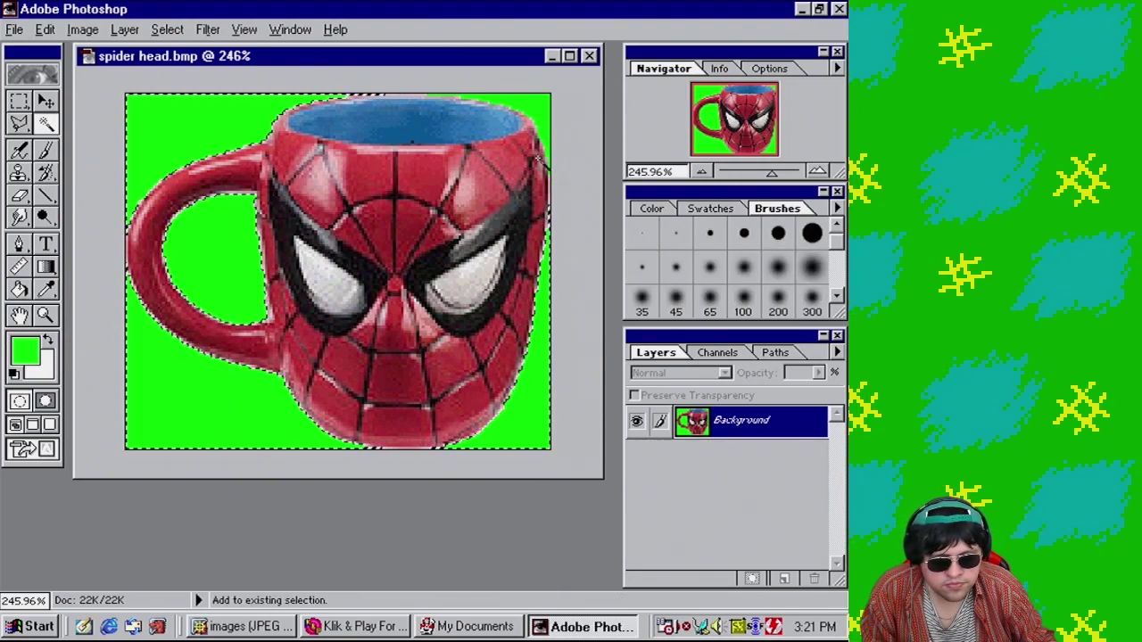
Try to clear the selected green background to the white background color, and undo the deletion
click(784, 68)
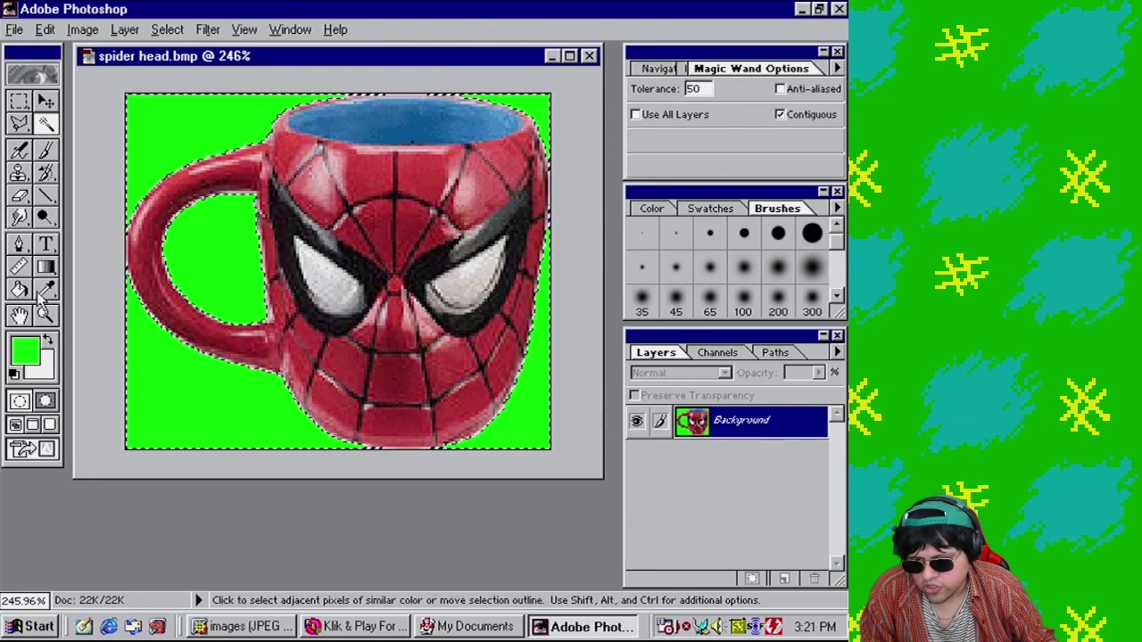
click(48, 152)
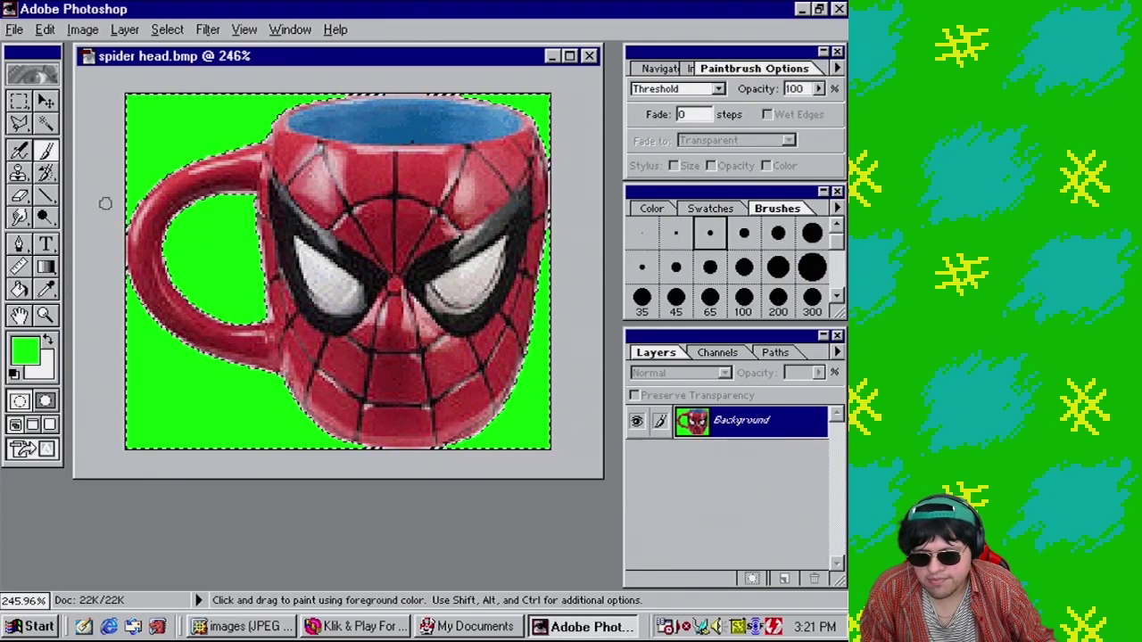
key(Delete)
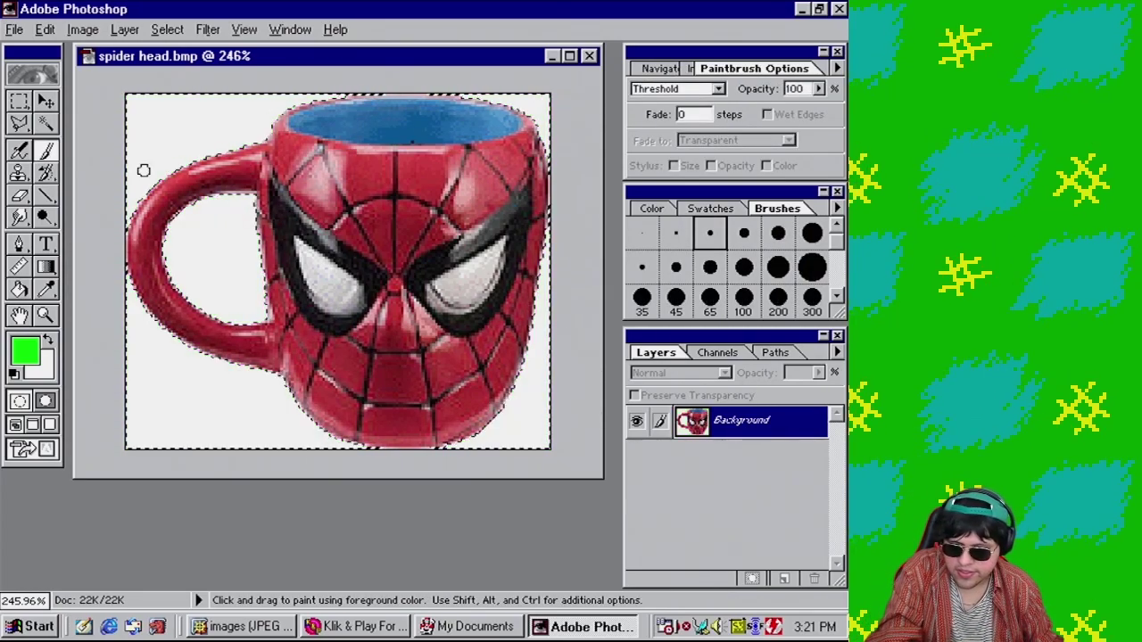
click(20, 100)
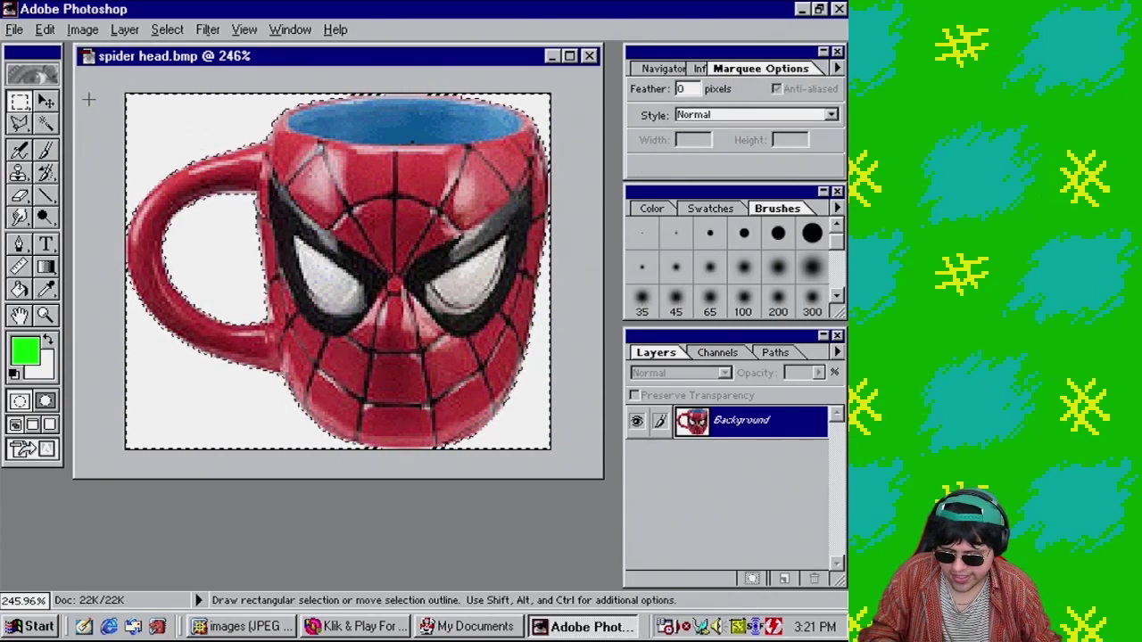
key(ctrl+z)
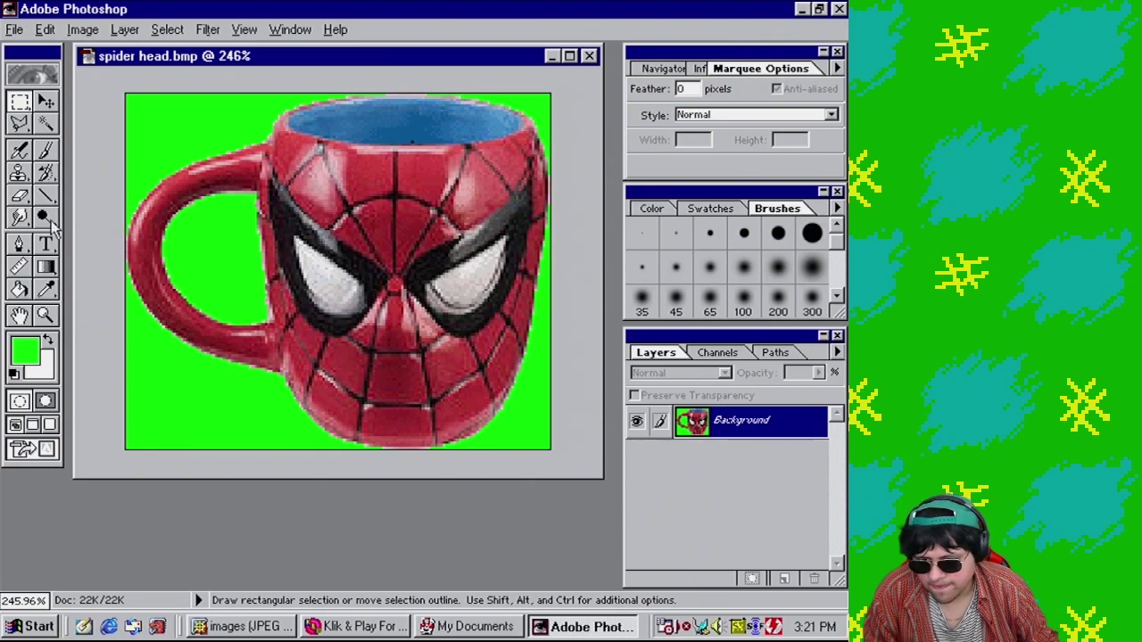
Select all the green with the Magic Wand at tolerance 50 with Contiguous off, and invert the selection to the mug
click(46, 123)
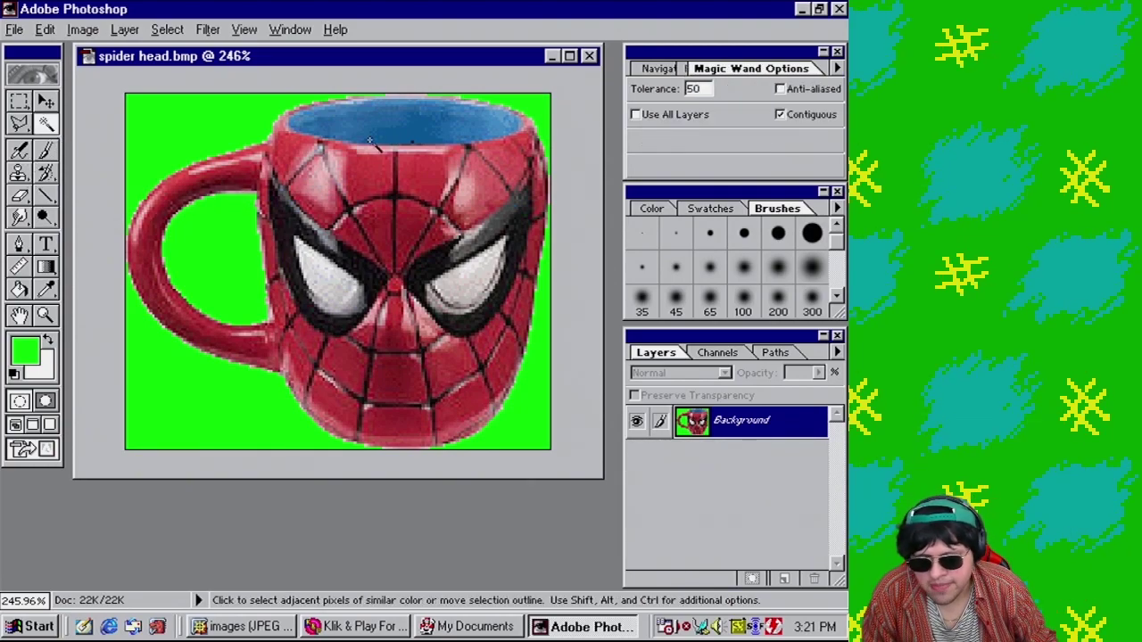
click(213, 257)
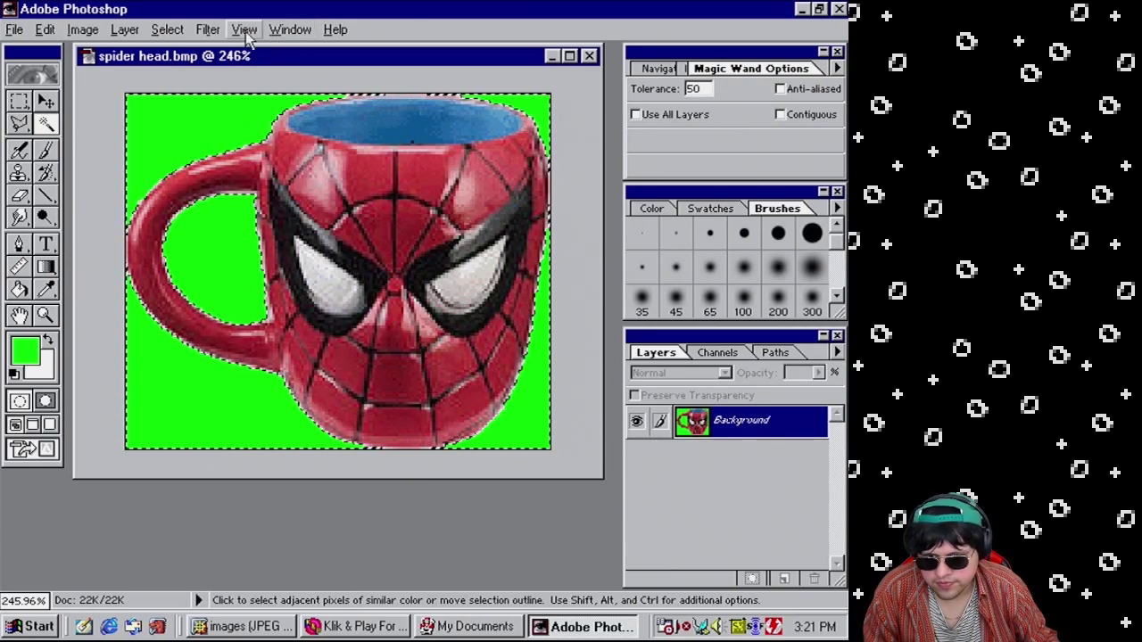
click(167, 30)
click(207, 104)
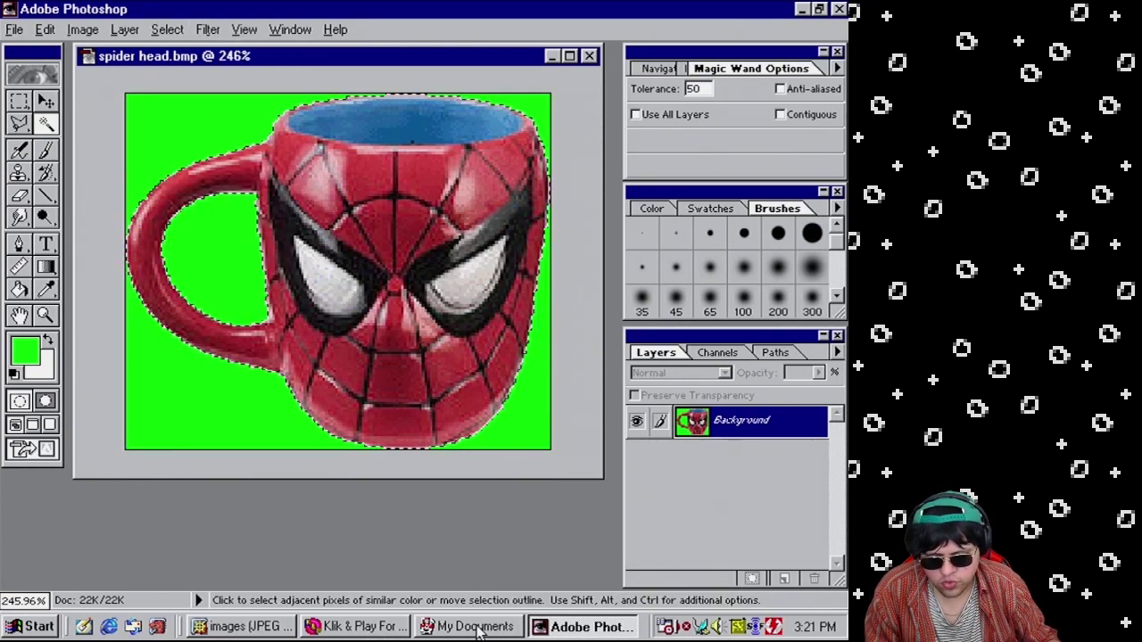
Copy the original mug image from RetroZilla and paste it into the first frame of a new active object in Klik & Play
click(268, 626)
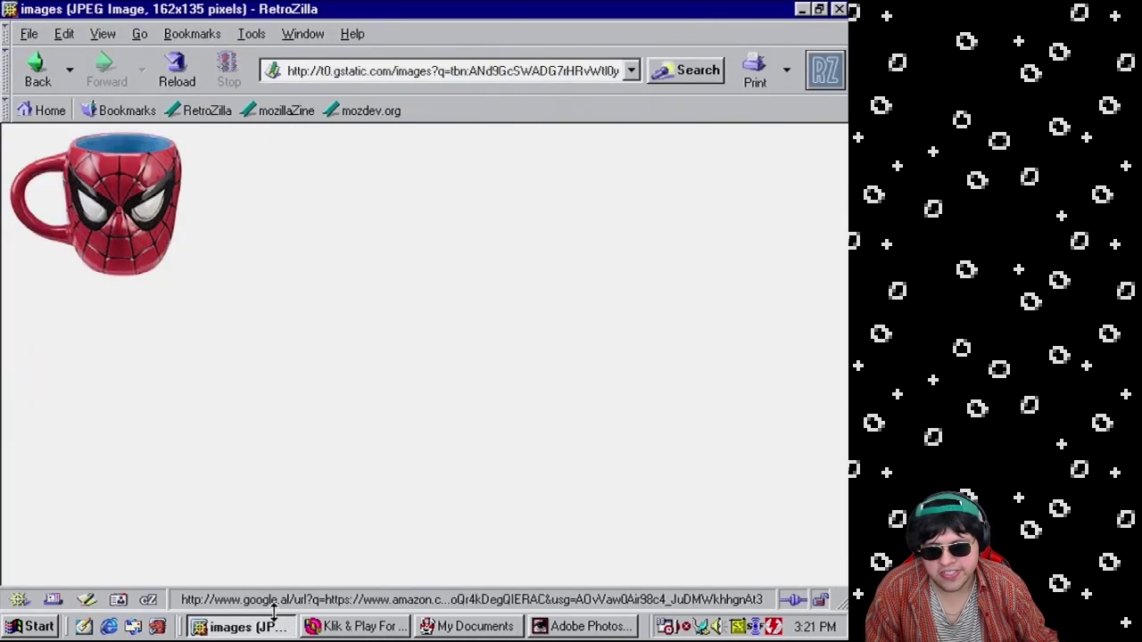
click(401, 627)
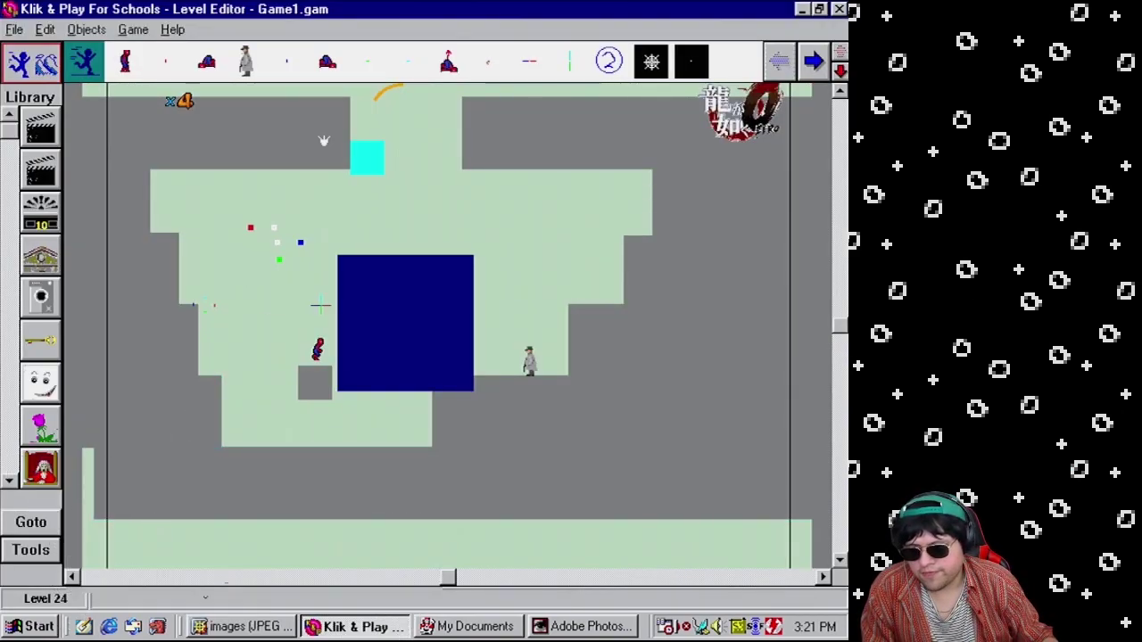
click(320, 305)
double_click(180, 408)
key(ctrl+v)
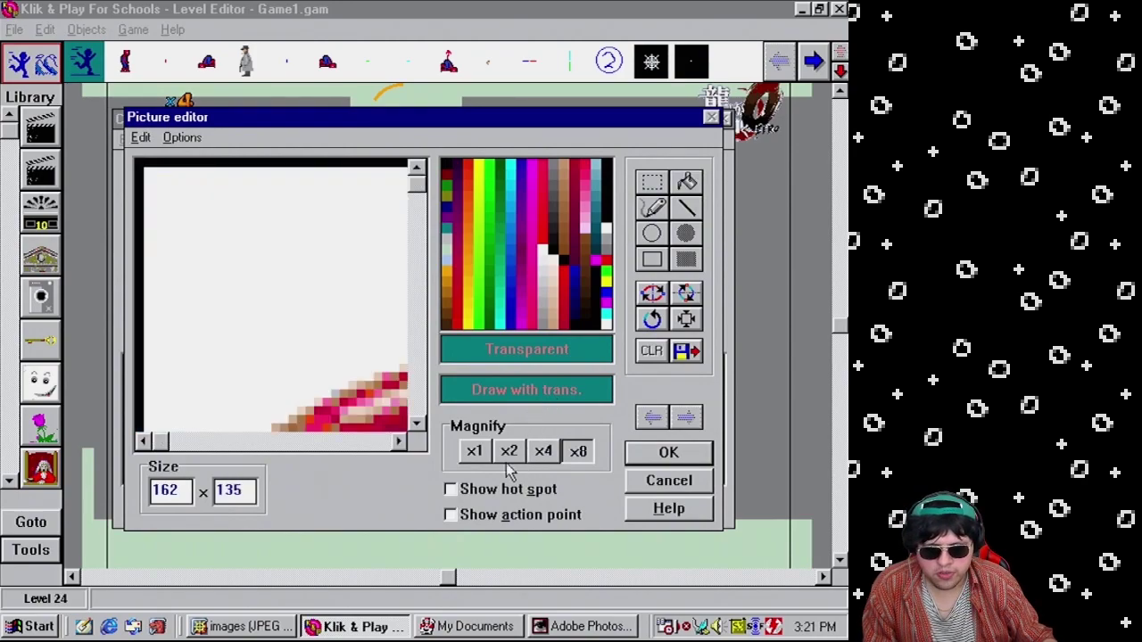
click(474, 451)
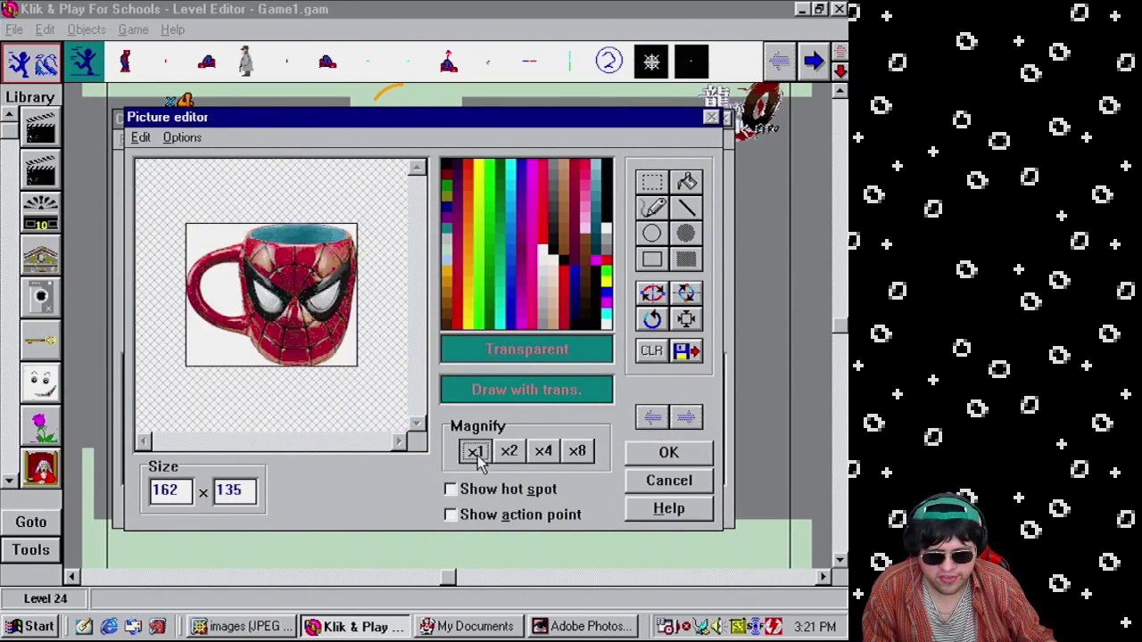
Fill the white areas around the mug and inside its handle with the transparent color, and accept the picture
click(687, 182)
click(234, 229)
click(233, 267)
click(239, 348)
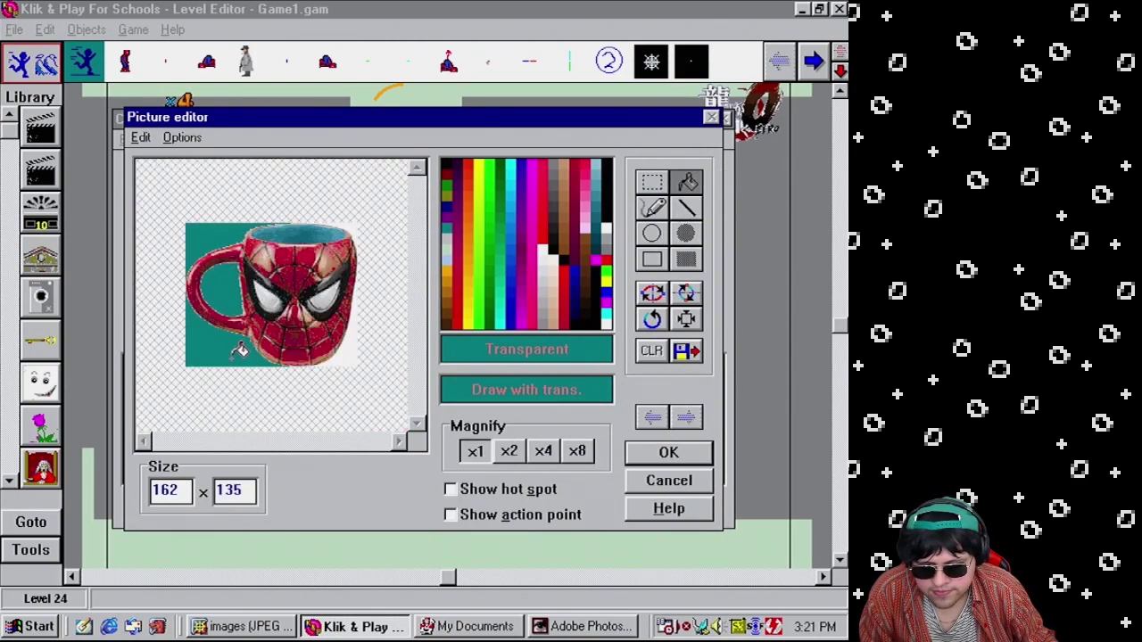
click(358, 347)
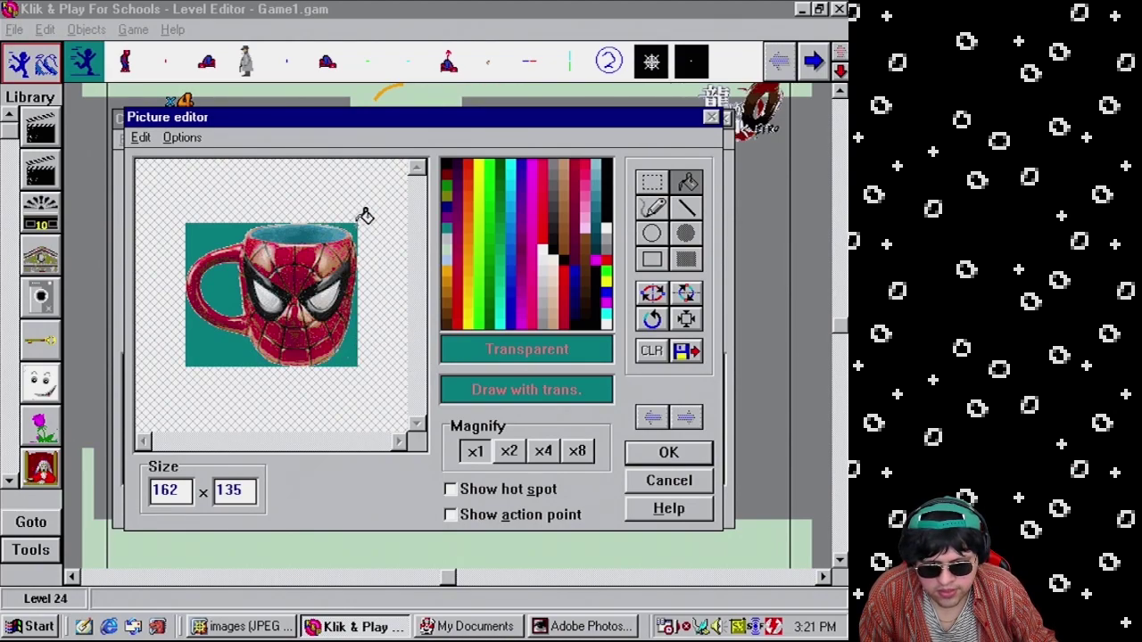
click(671, 453)
Set the Stopped animation to Looping, create the object, and place the mug in the upper-left corner of the level frame
click(524, 204)
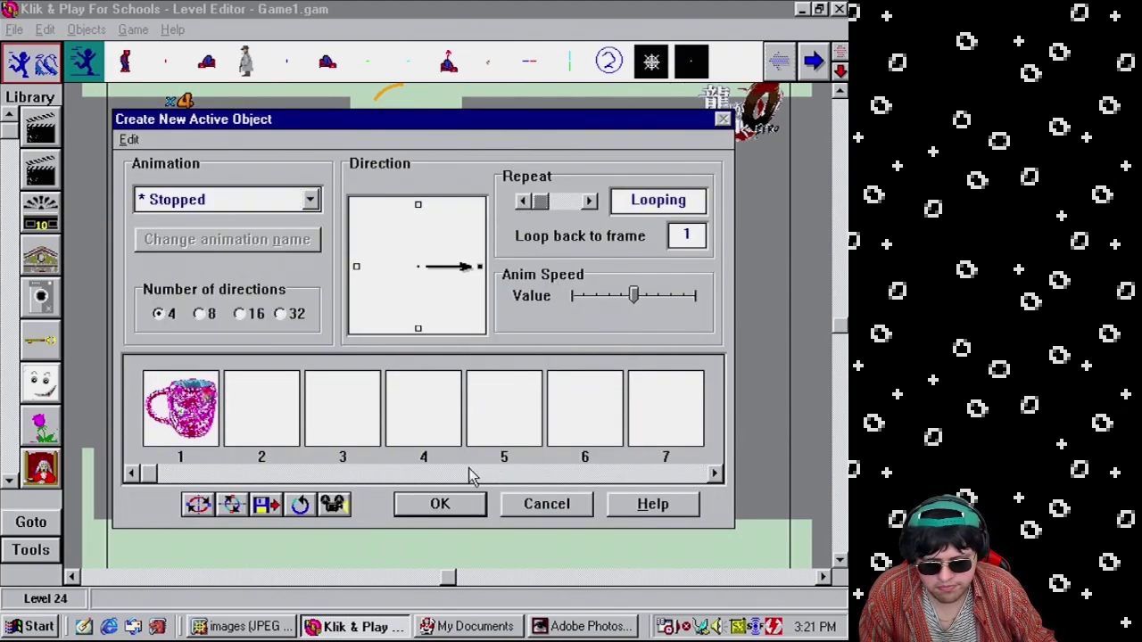
click(455, 505)
click(179, 190)
mouse_move(846, 282)
mouse_down()
mouse_move(841, 321)
mouse_move(839, 267)
mouse_up()
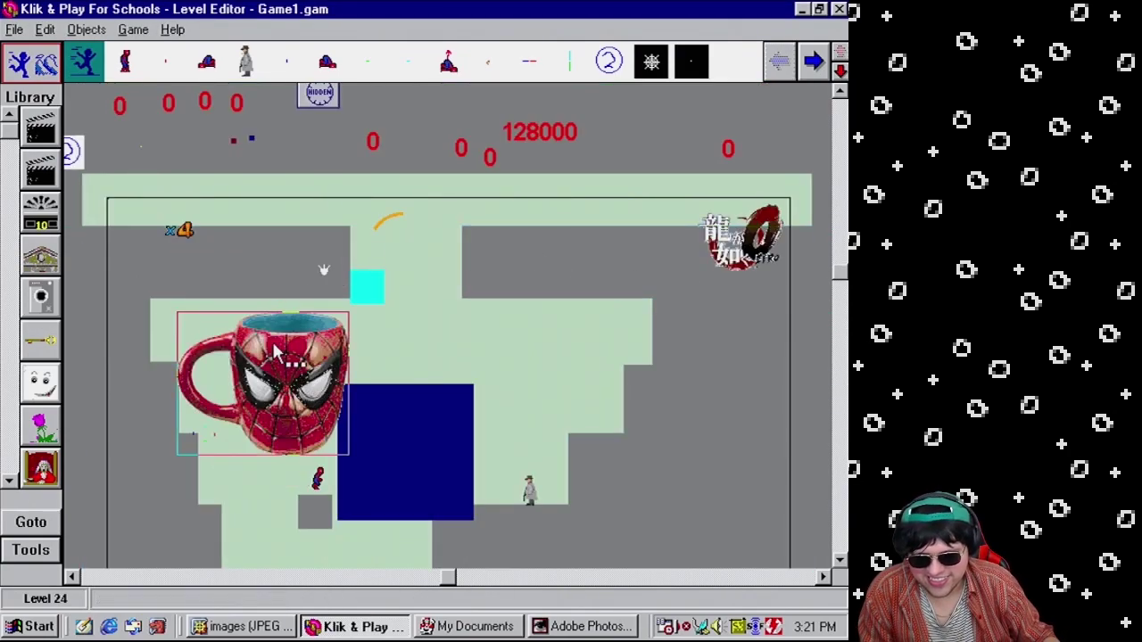
drag(296, 383, 230, 270)
Resize the mug object to 41% by 40%
right_click(229, 268)
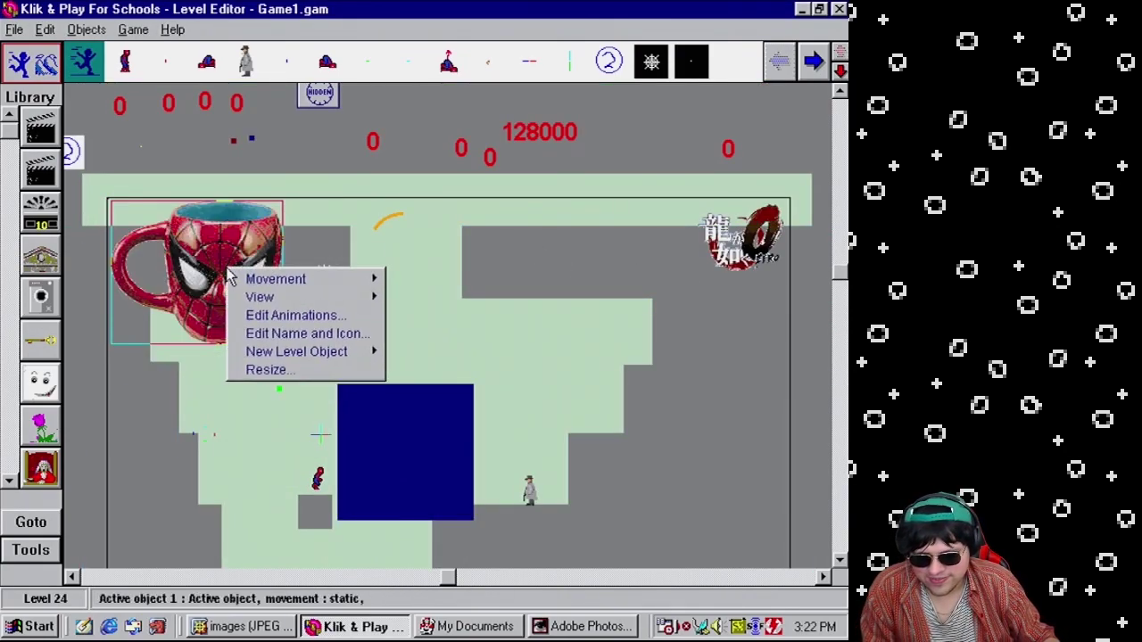
click(316, 370)
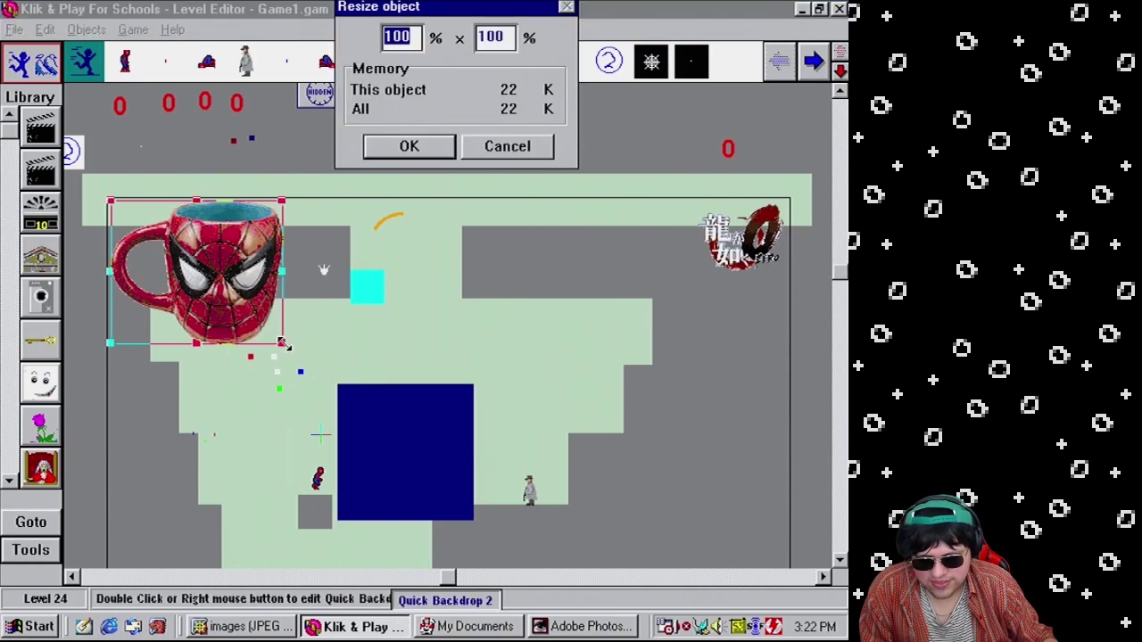
drag(282, 344, 185, 252)
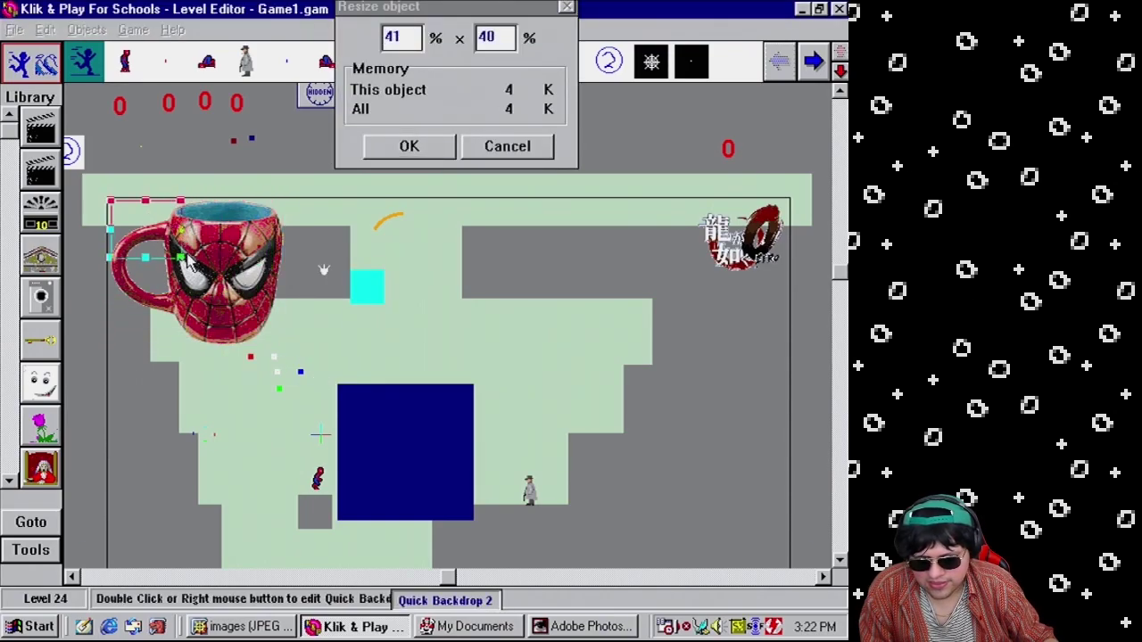
click(434, 148)
right_click(229, 269)
click(174, 231)
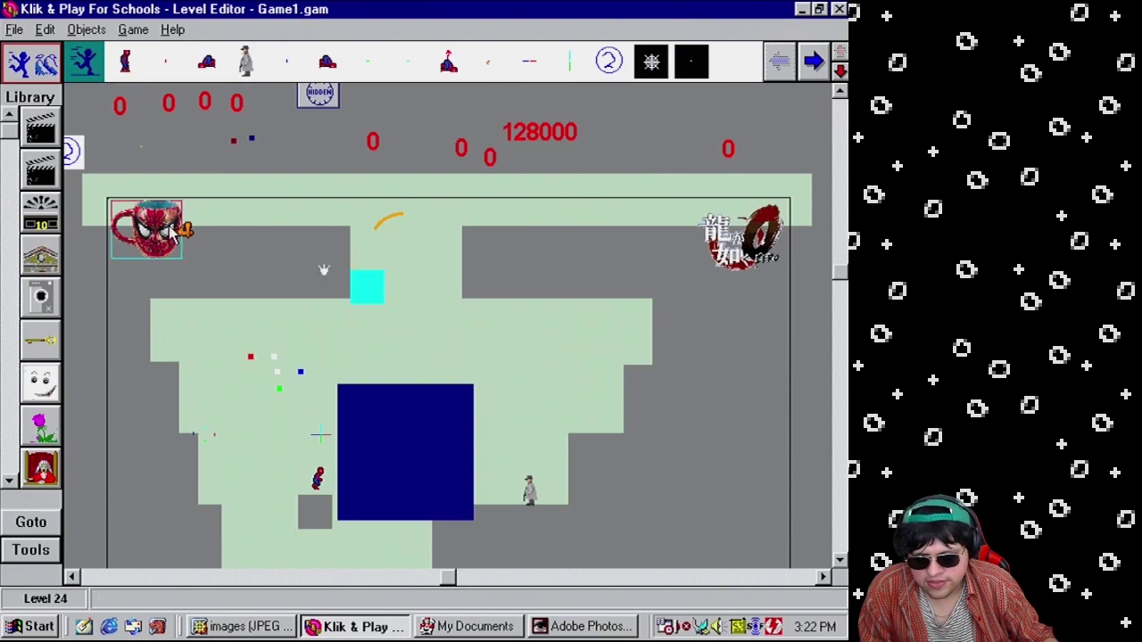
Shrink the mug object further and position it just before the x4 lives counter
right_click(174, 230)
click(259, 335)
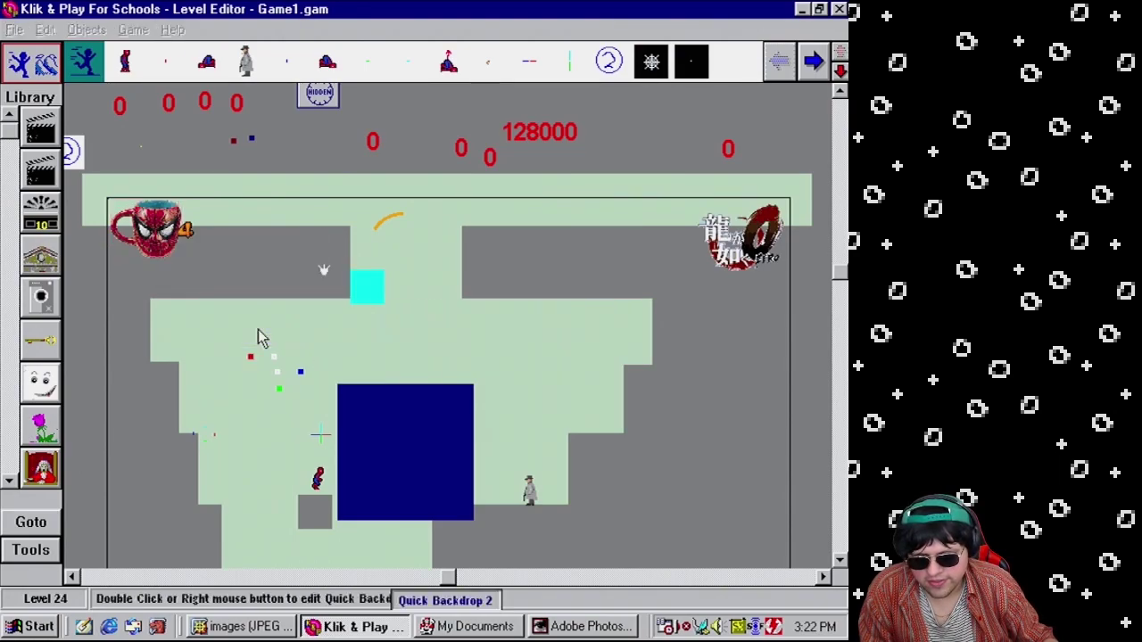
drag(185, 258, 152, 233)
click(409, 147)
right_click(164, 235)
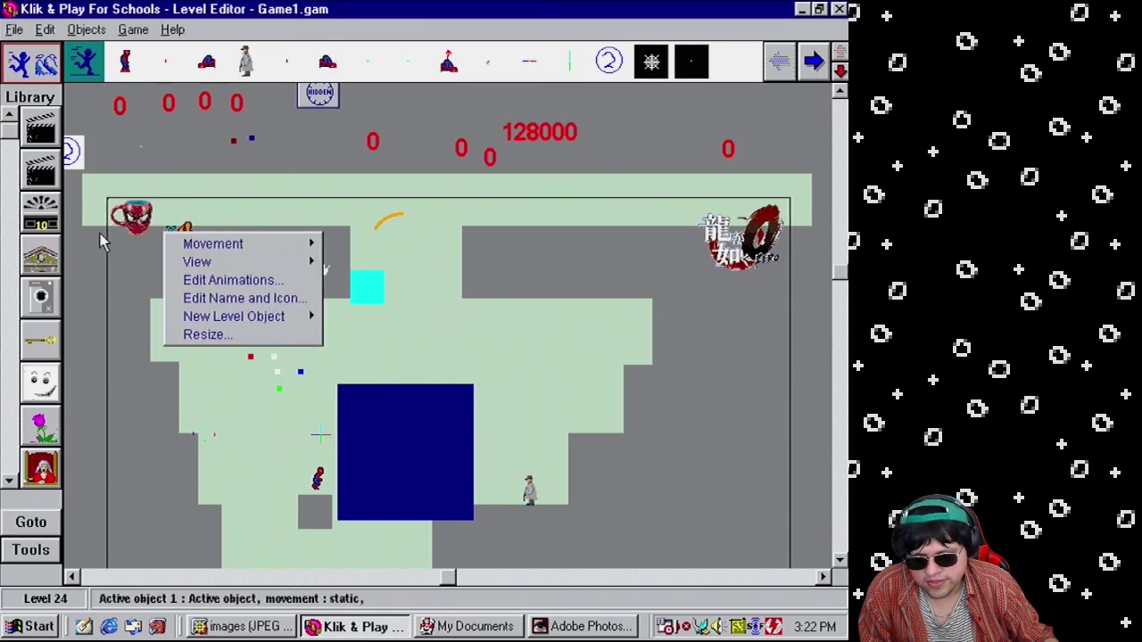
click(148, 223)
Rename the mug object as "peter icon"
right_click(147, 230)
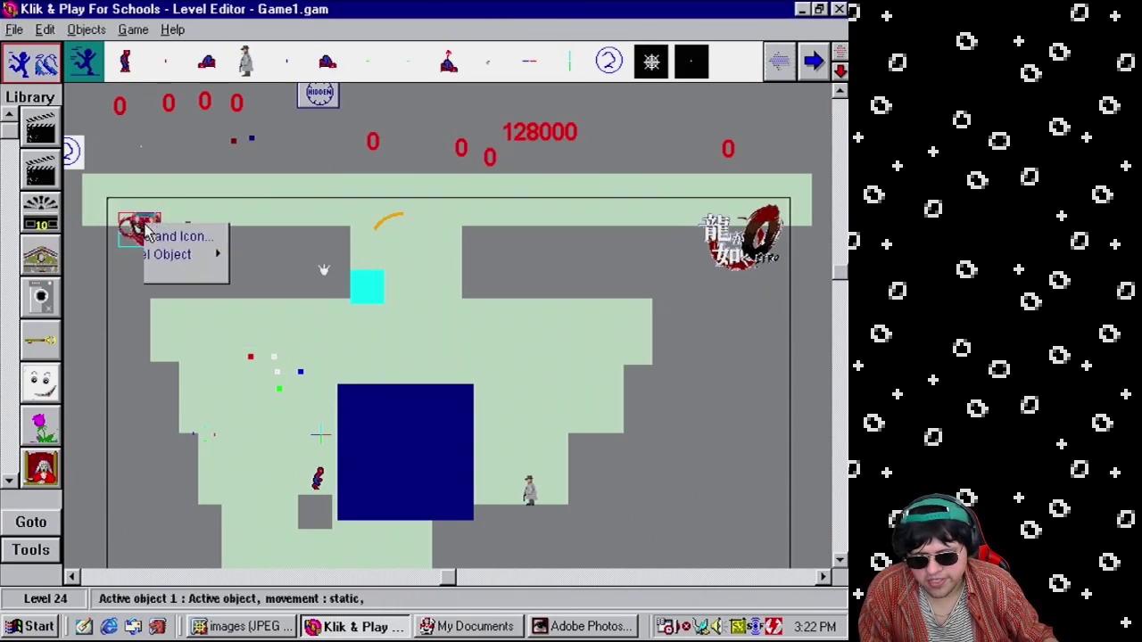
click(228, 288)
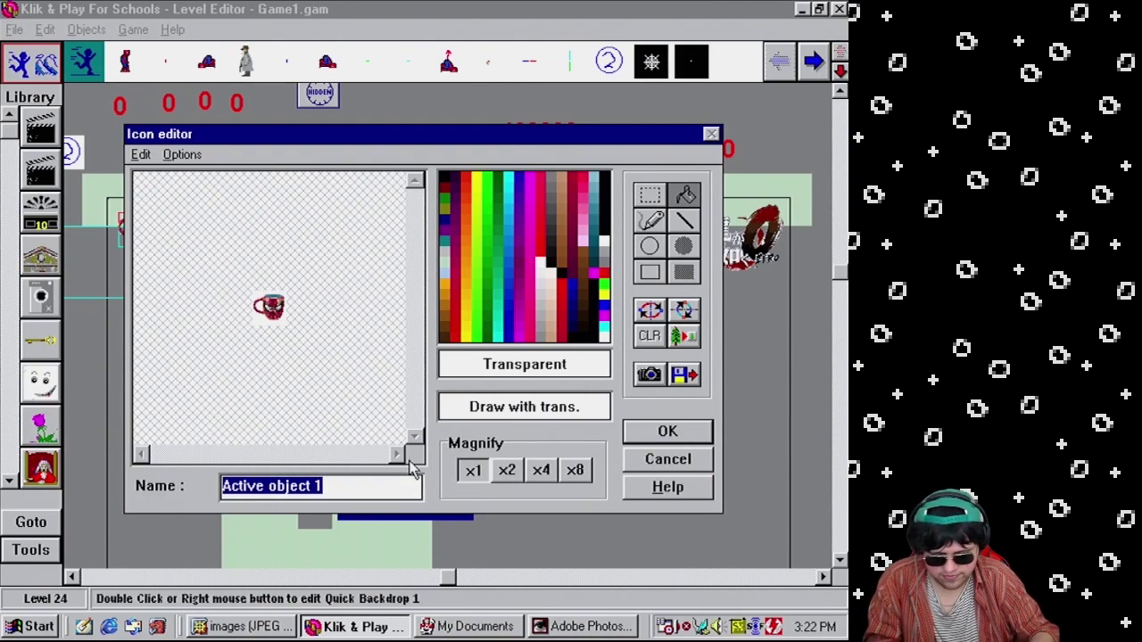
text(peter icon)
key(Return)
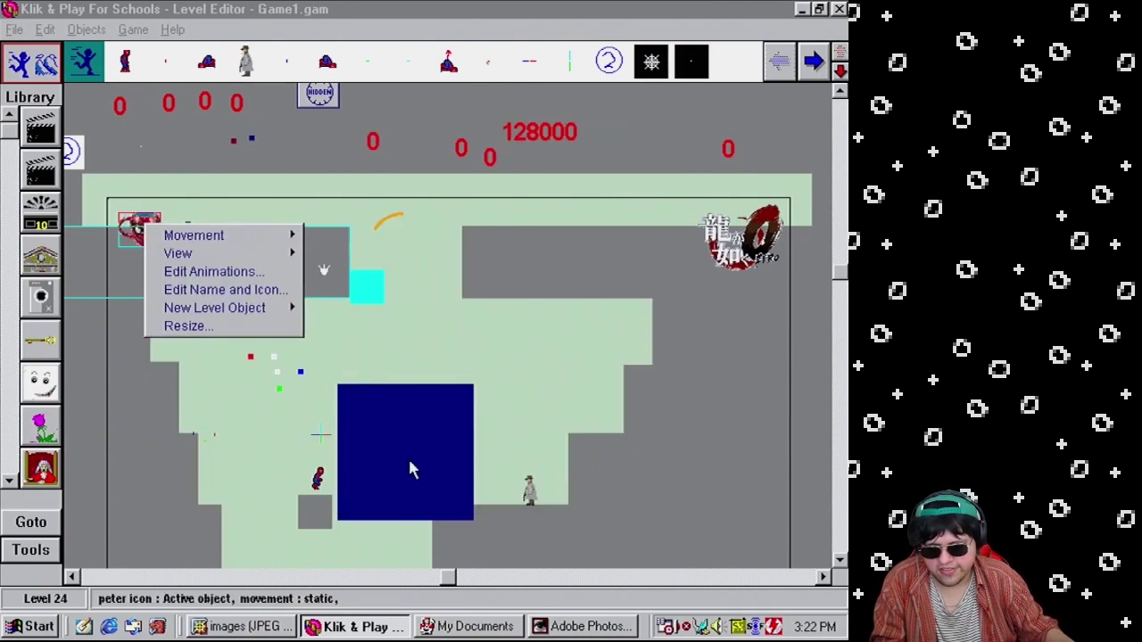
click(428, 112)
Play the level as finished, move Spider-Man over to the gunman's ledge, and end the test run
click(134, 29)
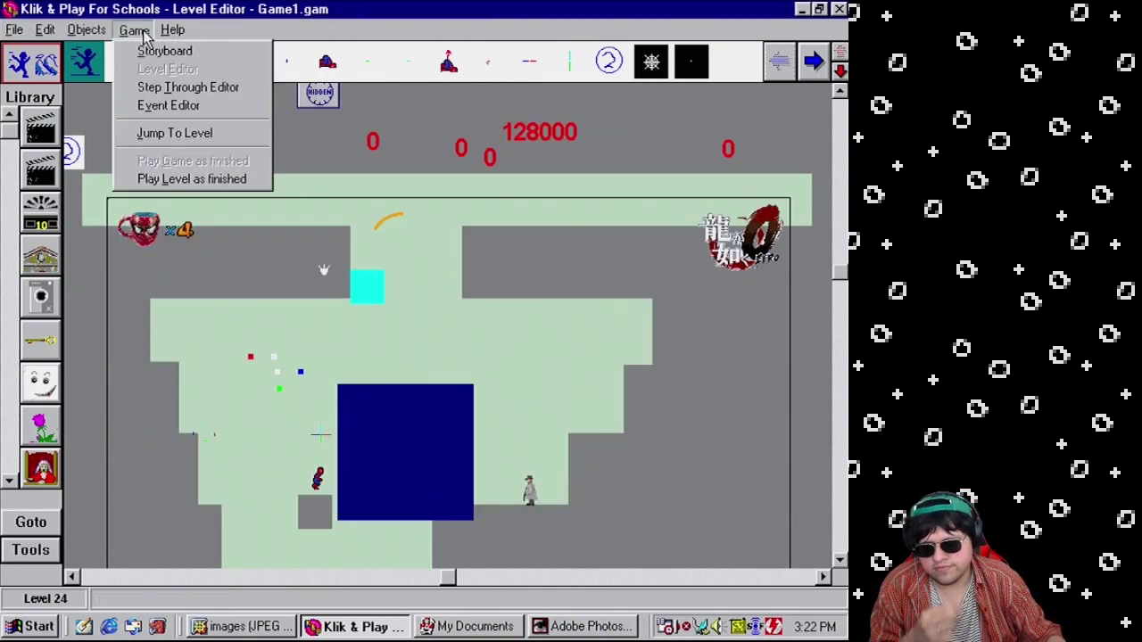
click(220, 180)
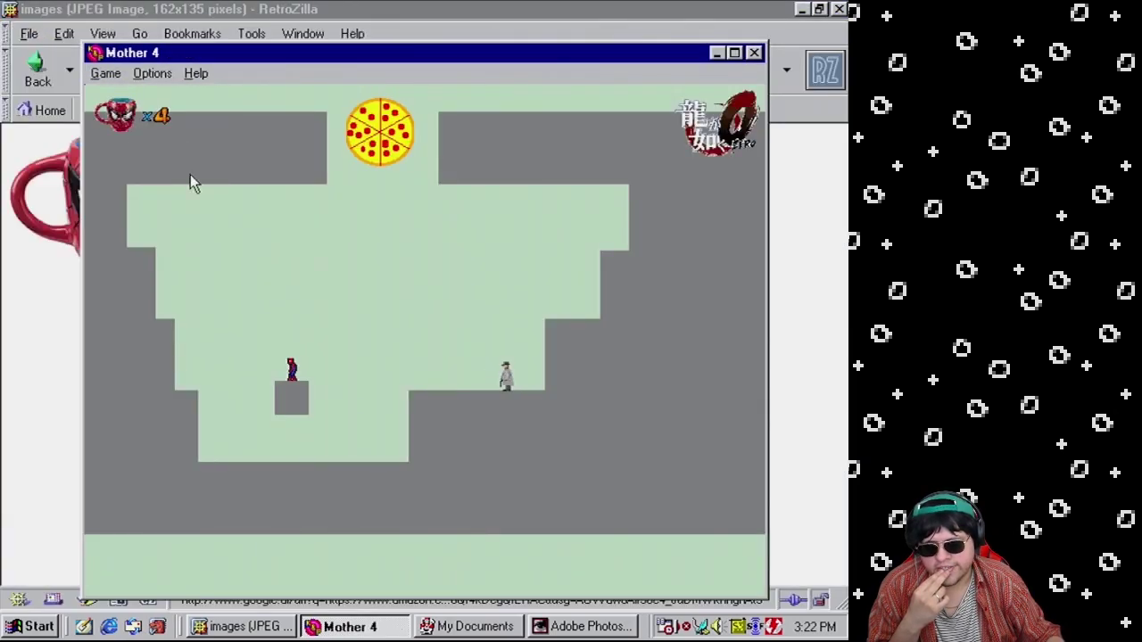
key(Right)
key(Up)
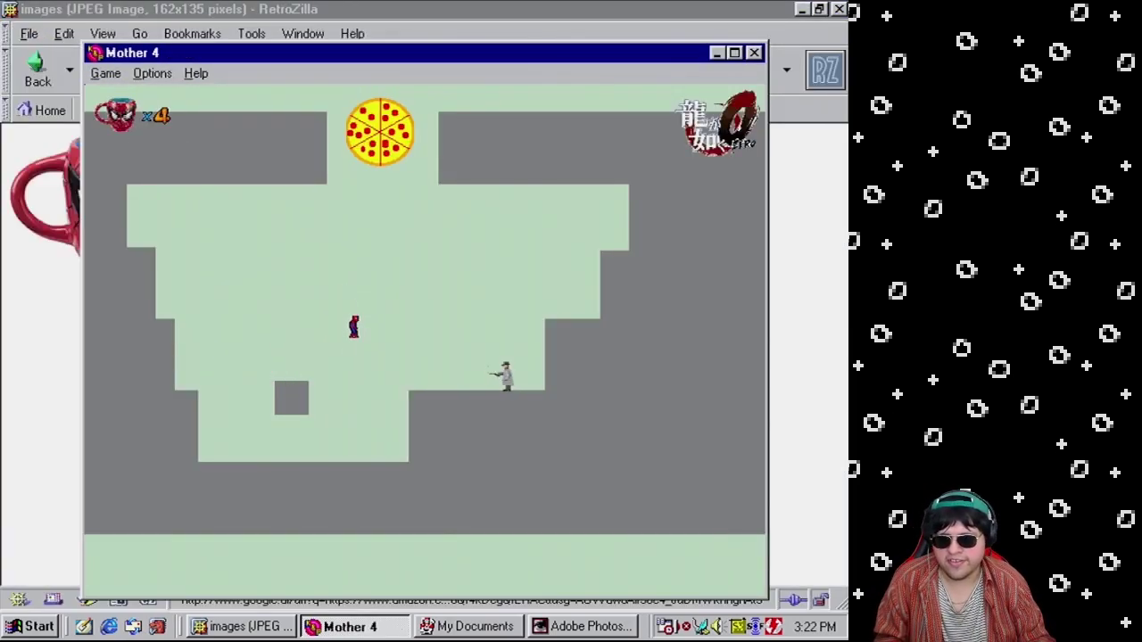
key(Right)
key(Right)
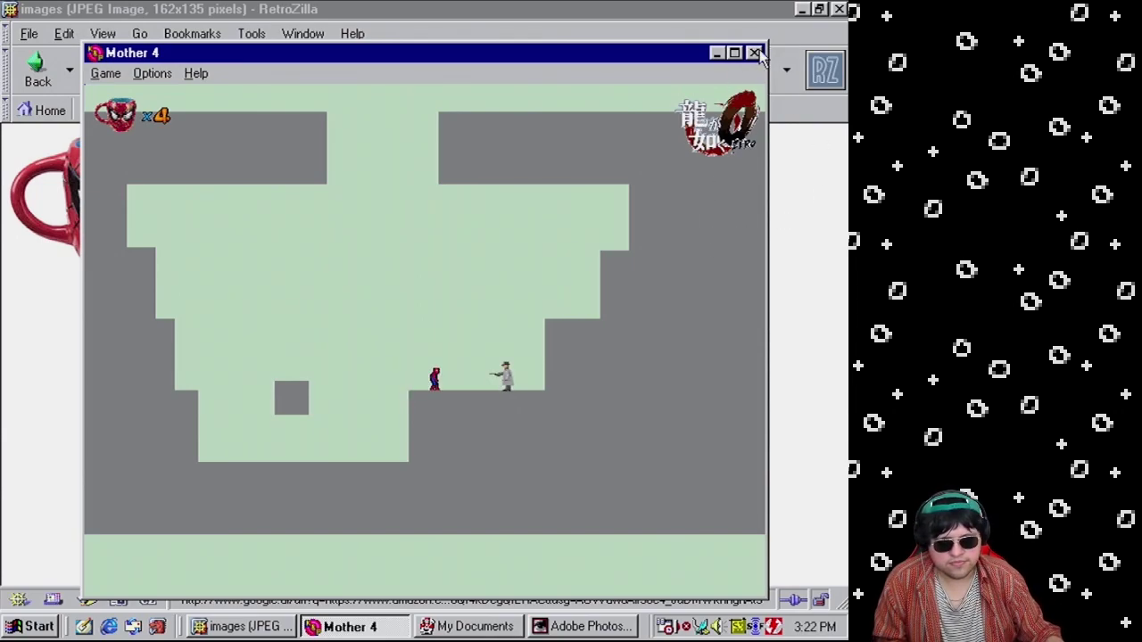
key(Escape)
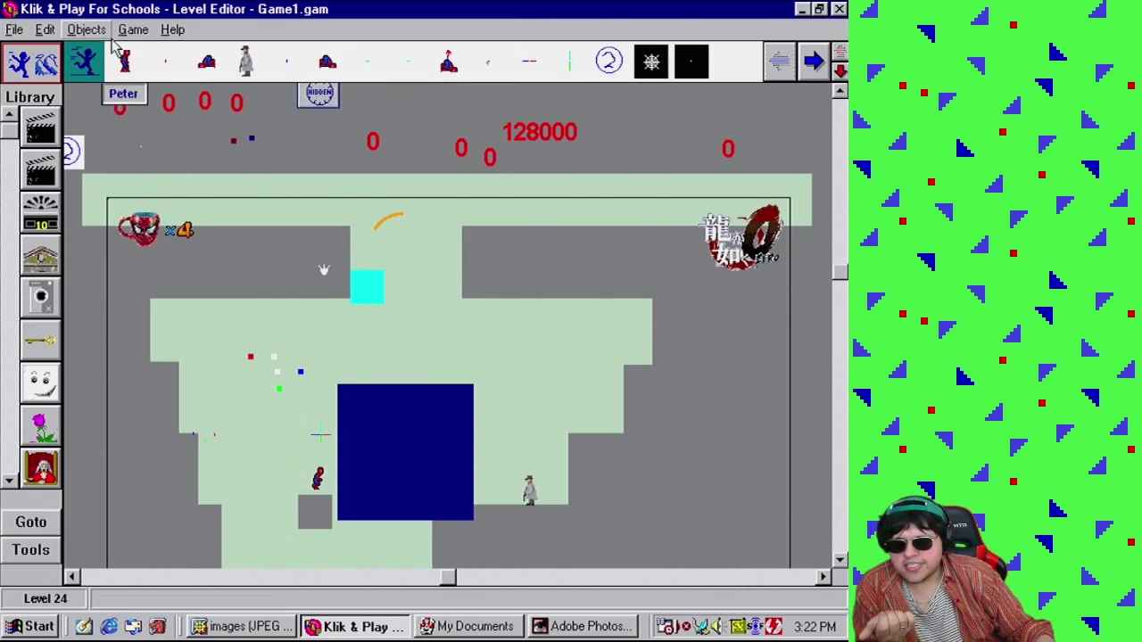
Go to the storyboard and open Frame 17 in the Level Editor to view its layout
click(143, 31)
click(153, 52)
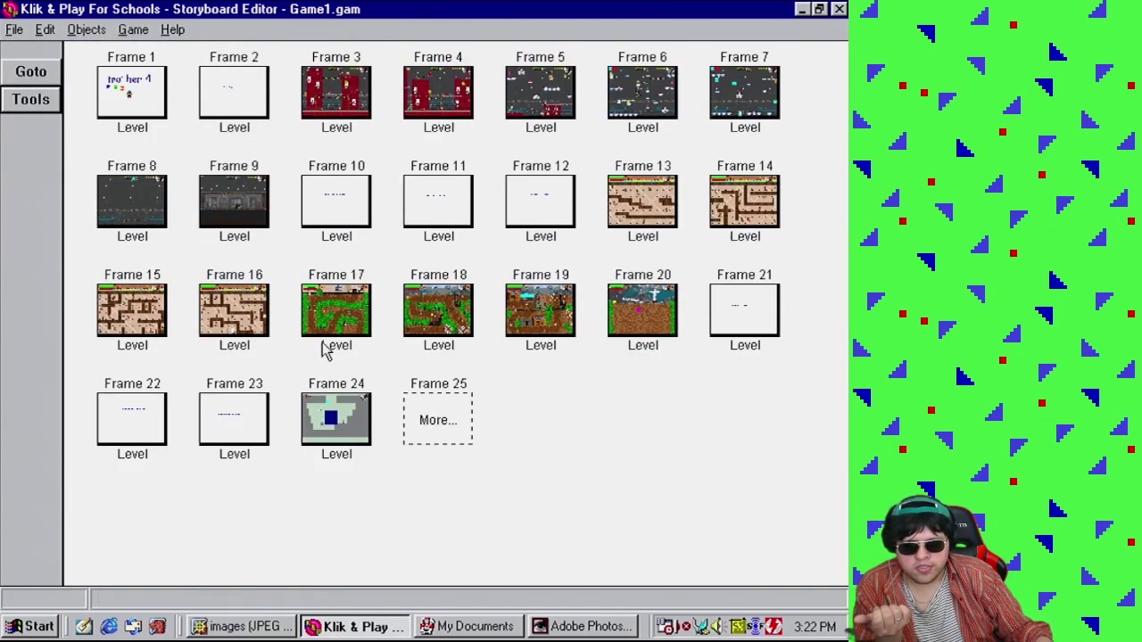
right_click(348, 309)
click(406, 346)
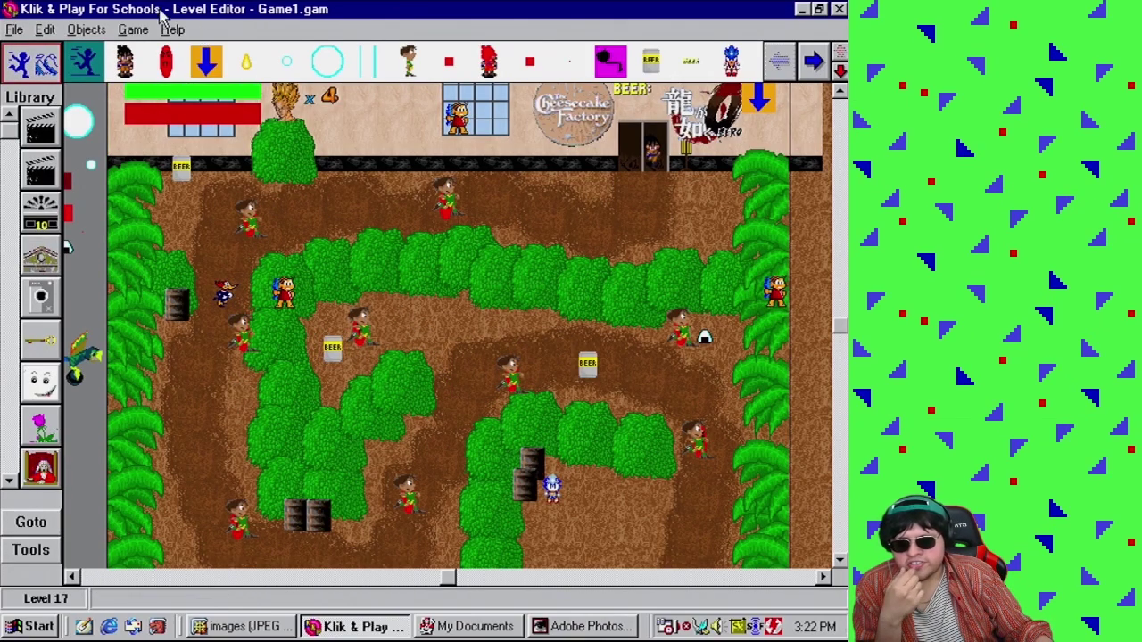
Return to the storyboard and reopen Frame 24 in the Level Editor
click(133, 29)
click(143, 51)
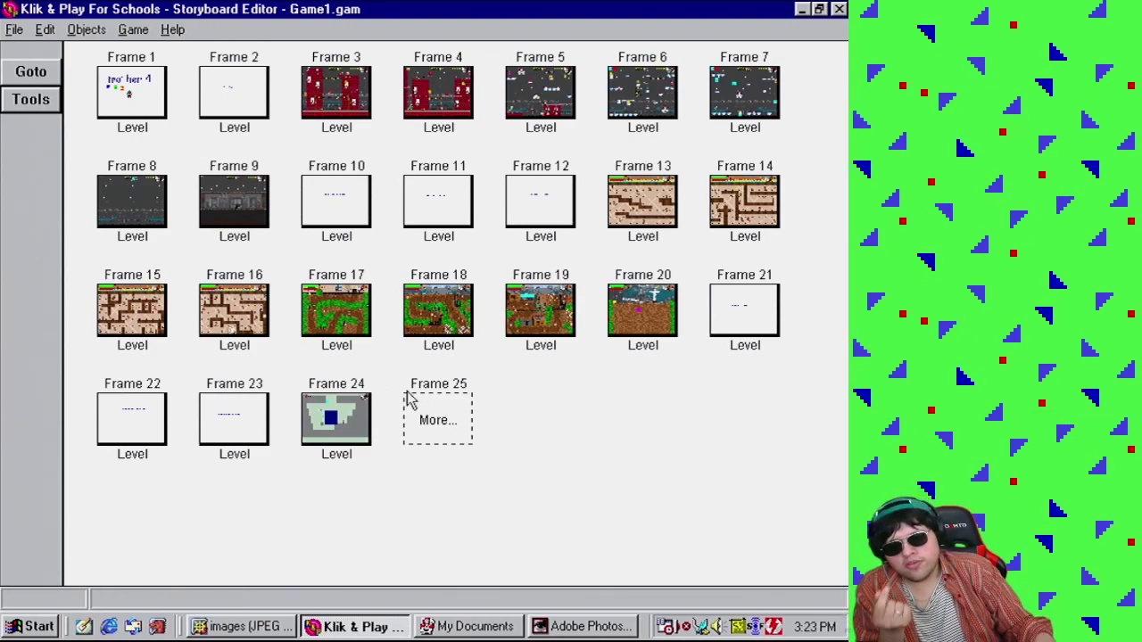
click(339, 409)
right_click(347, 433)
click(439, 470)
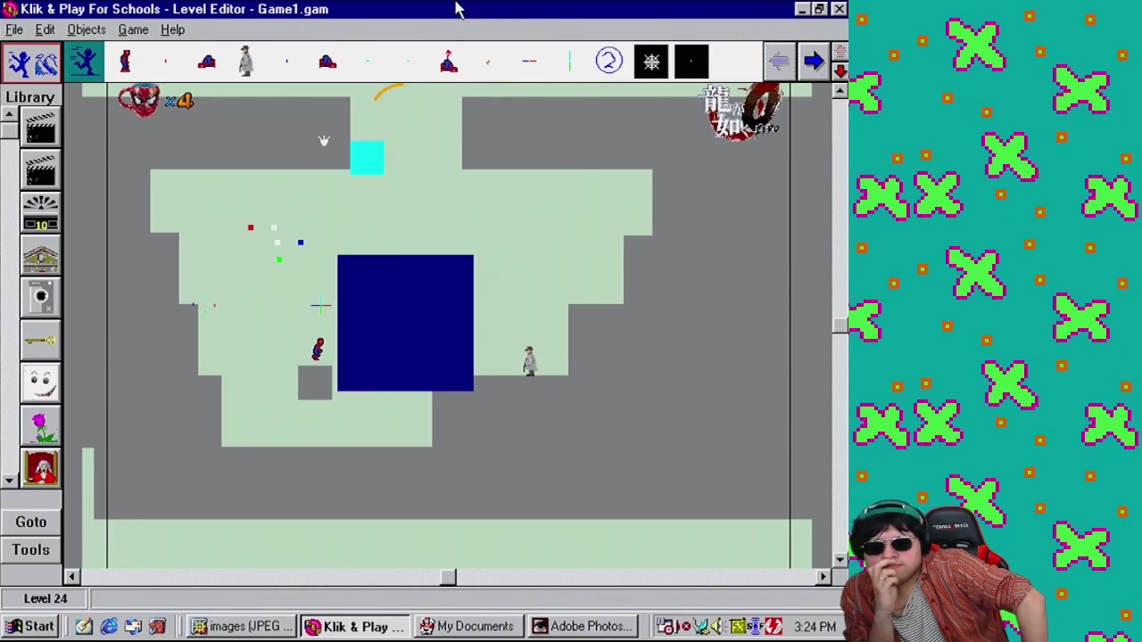
Close Photoshop without saving the changes to spider head.bmp
click(555, 629)
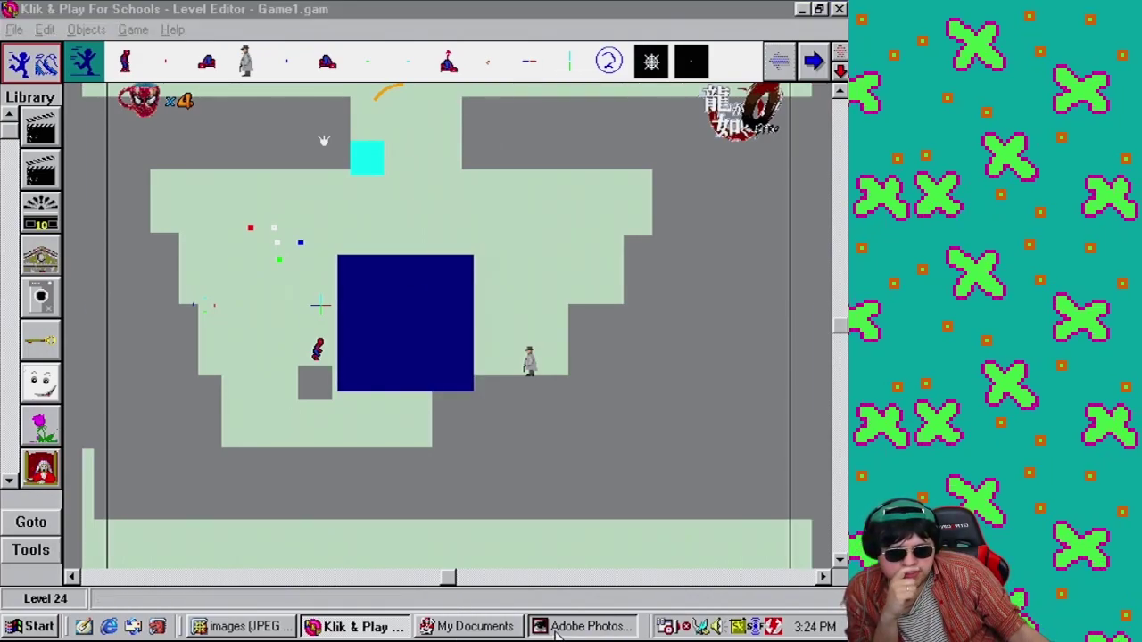
click(839, 9)
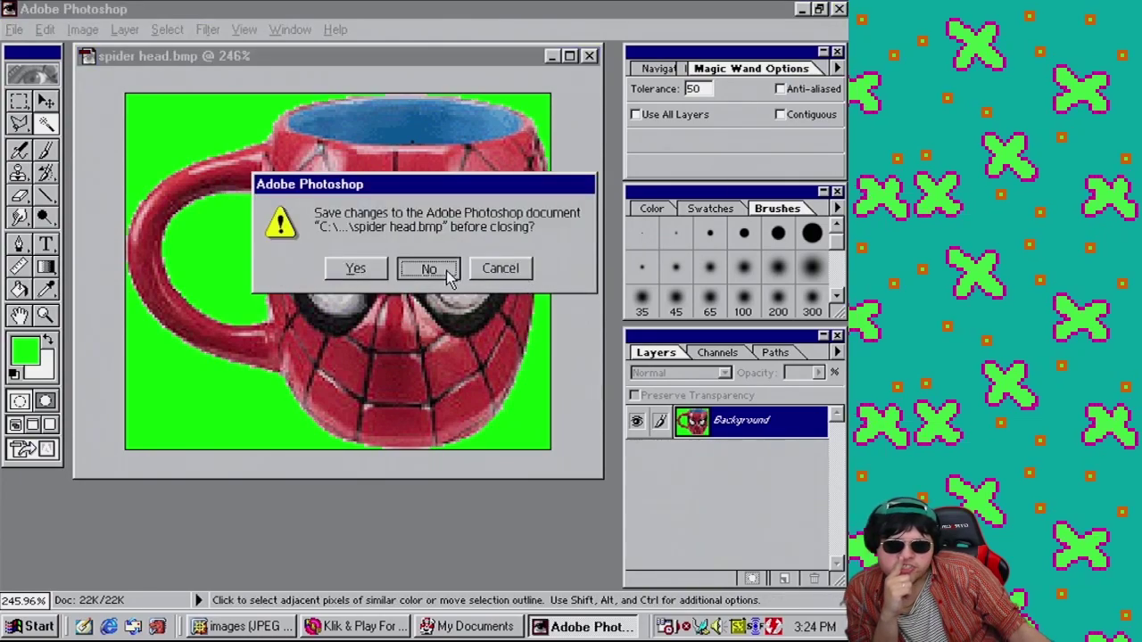
click(430, 268)
Switch to RetroZilla, load spriters-resource.com, and open the site's Search page
click(254, 626)
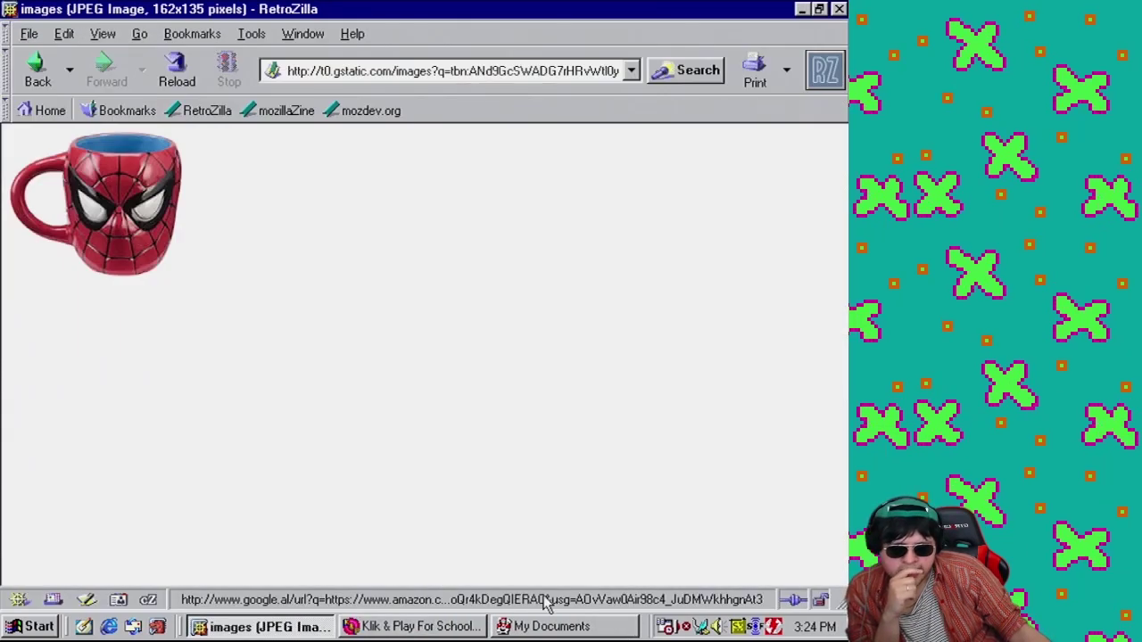
click(397, 70)
text(s)
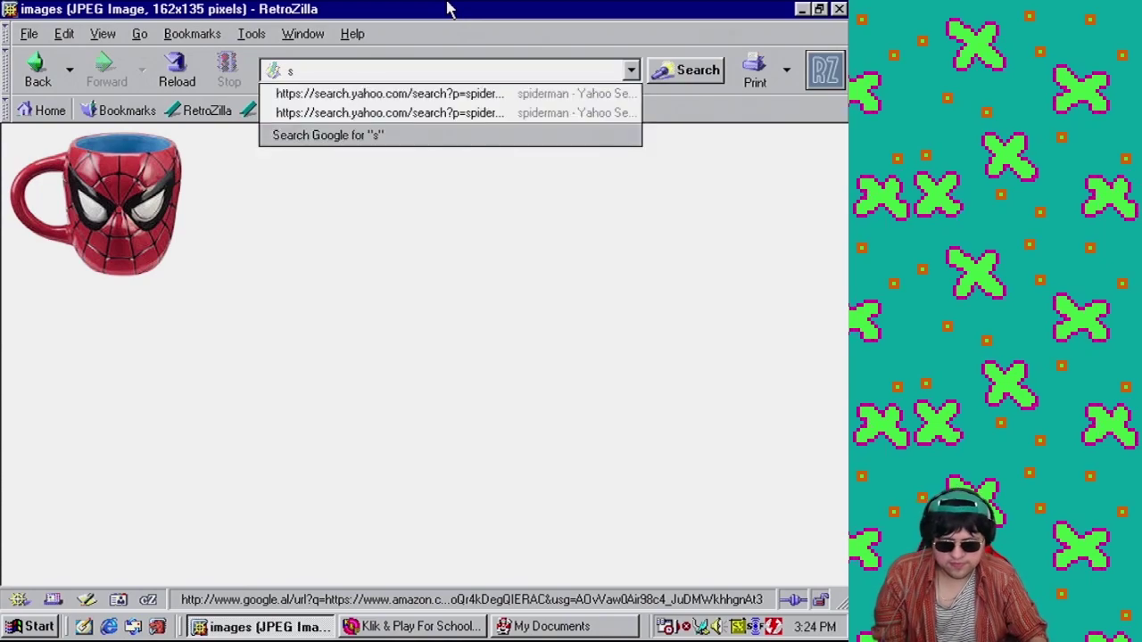
text(priters-res)
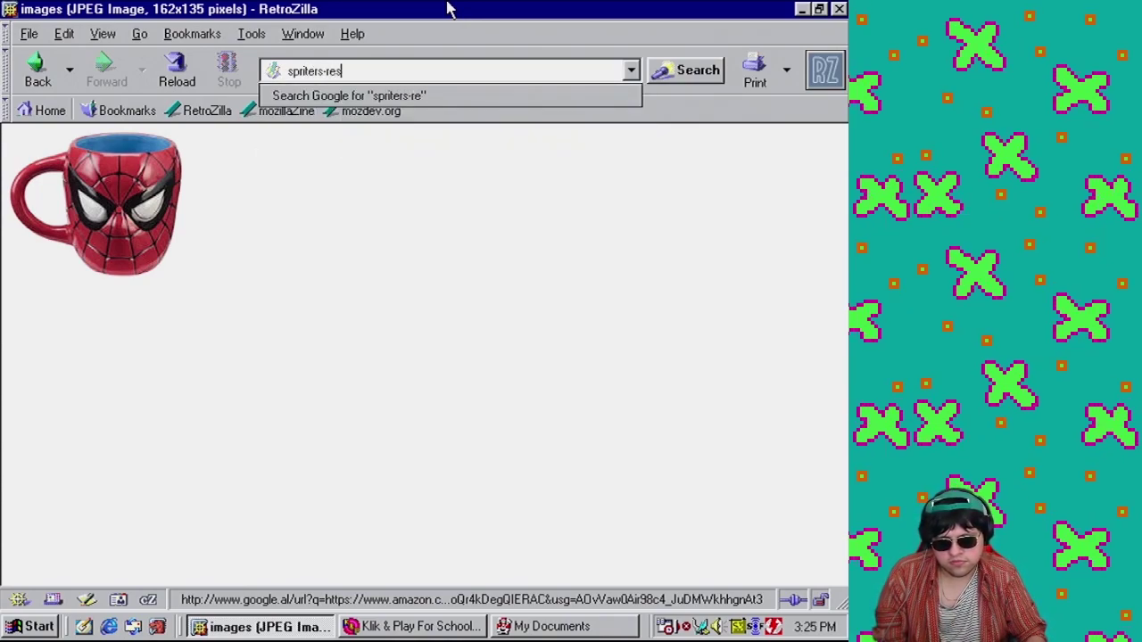
text(ource.)
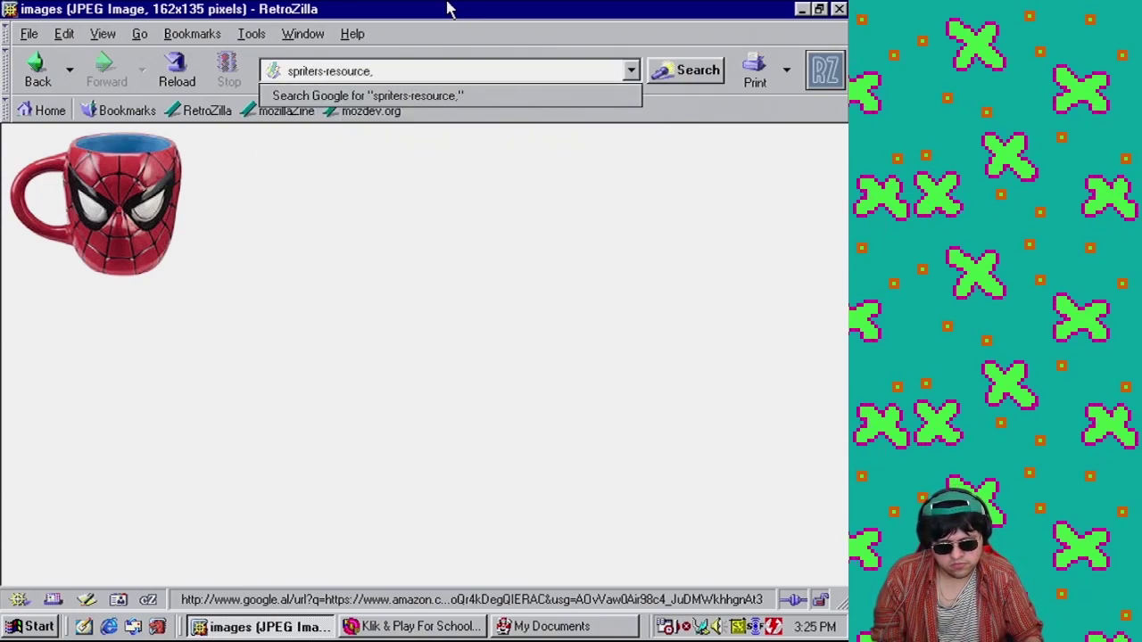
text(com)
key(Return)
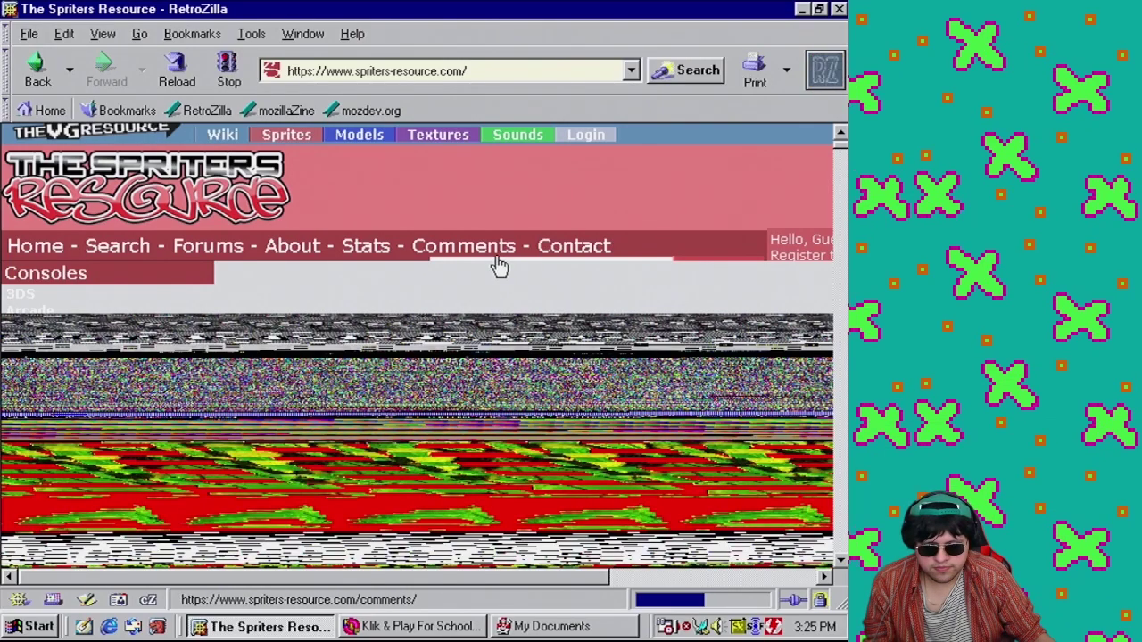
click(499, 258)
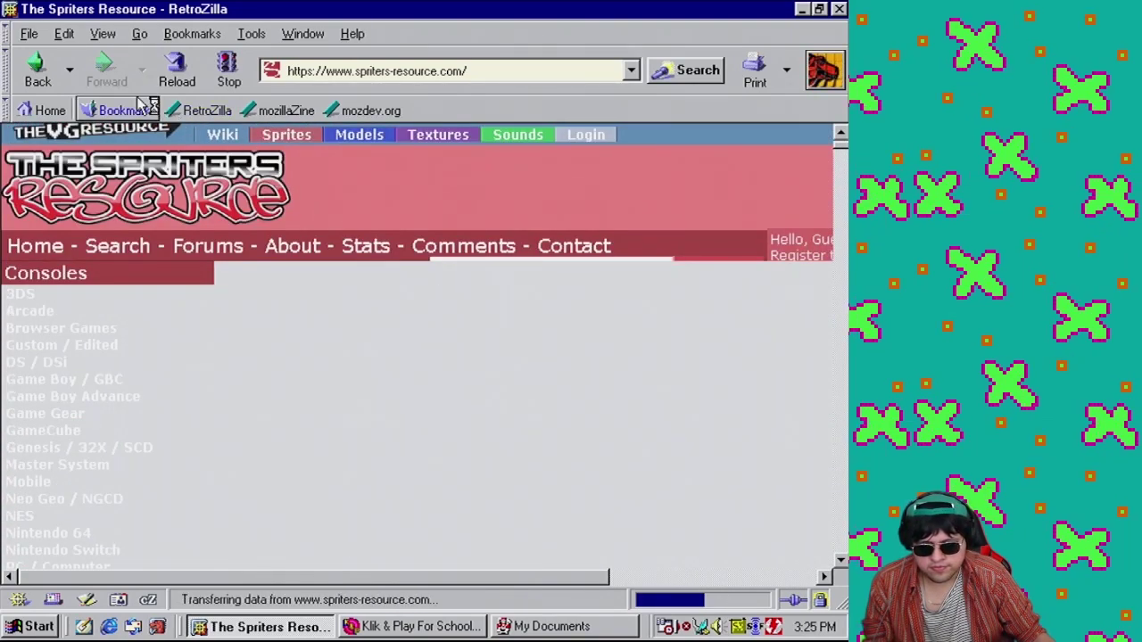
click(126, 253)
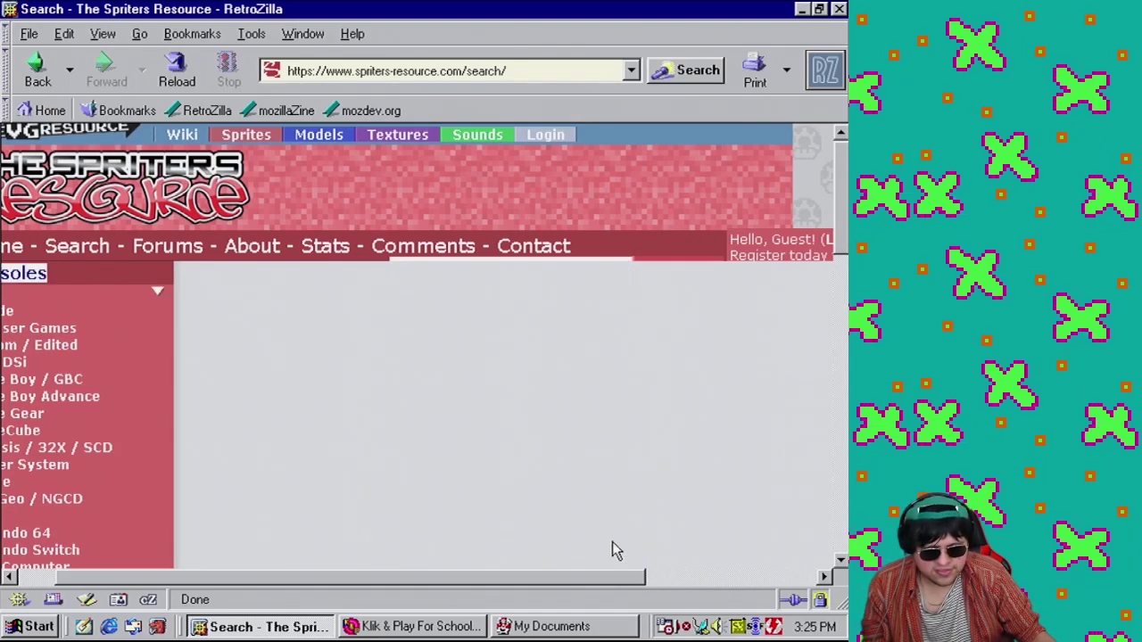
Try text zoom levels of 50% and 75% on the search page, and restore the original 100% size
drag(624, 577, 719, 575)
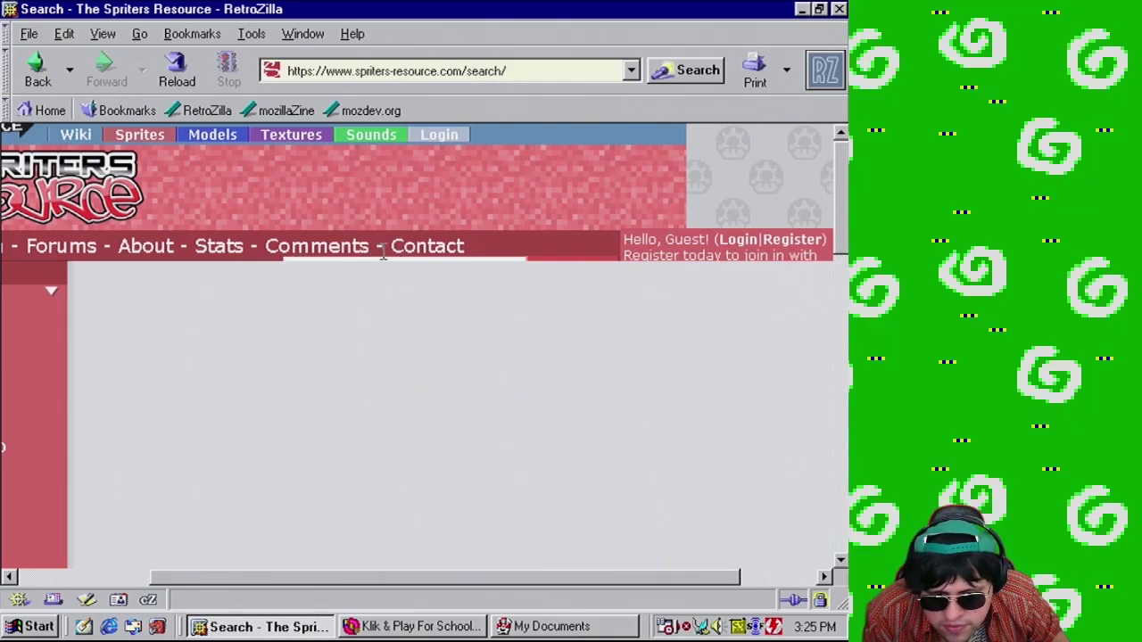
key(a)
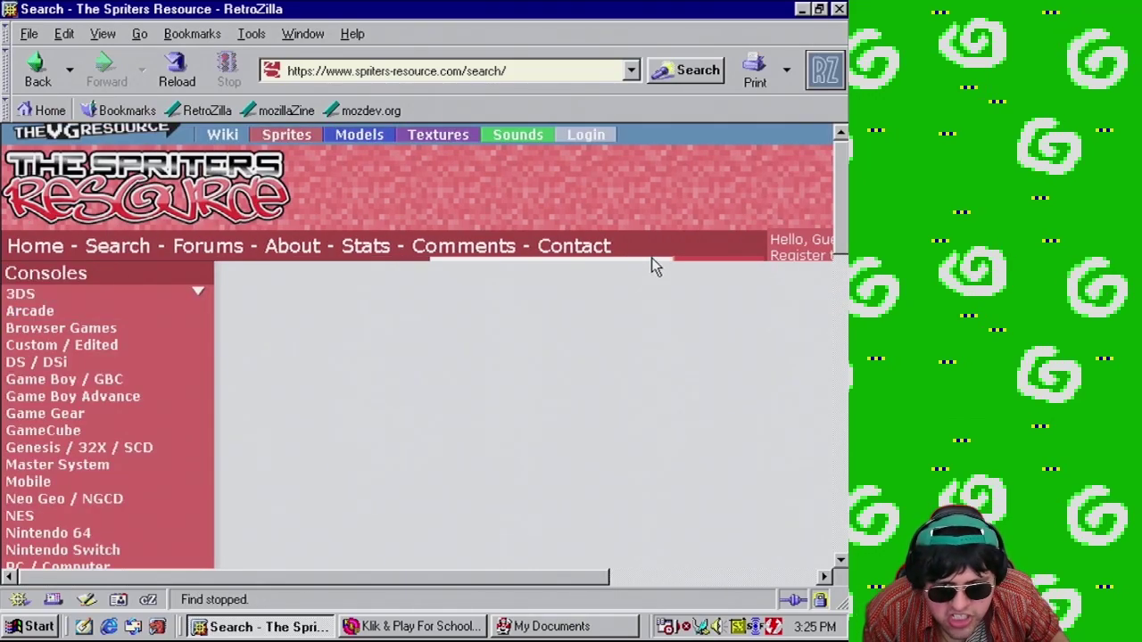
click(300, 35)
mouse_move(102, 41)
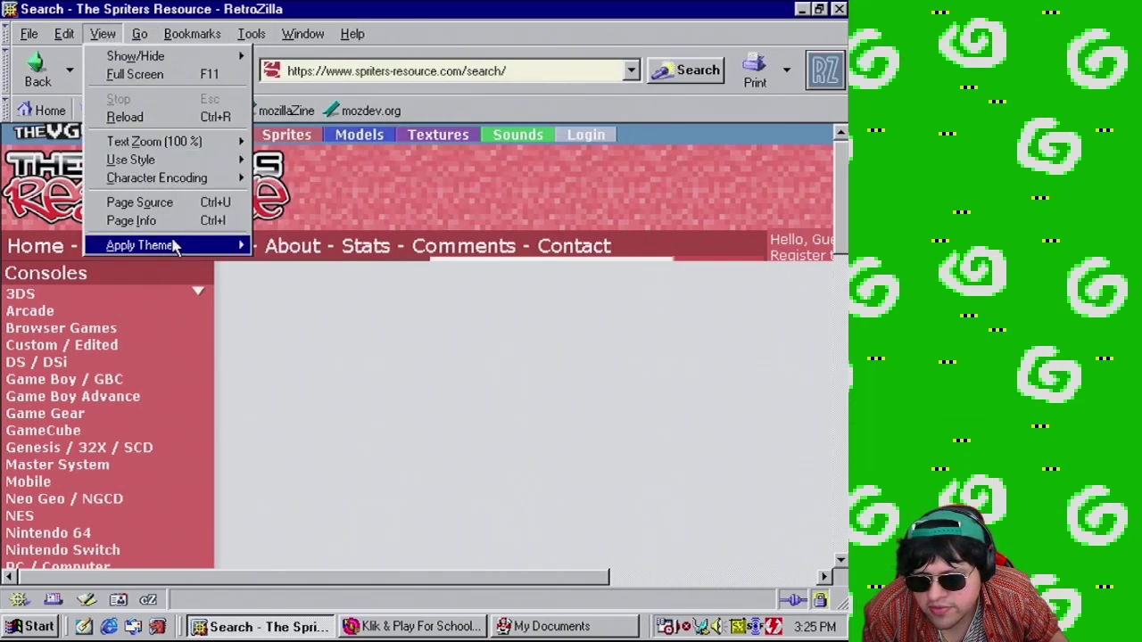
mouse_move(215, 145)
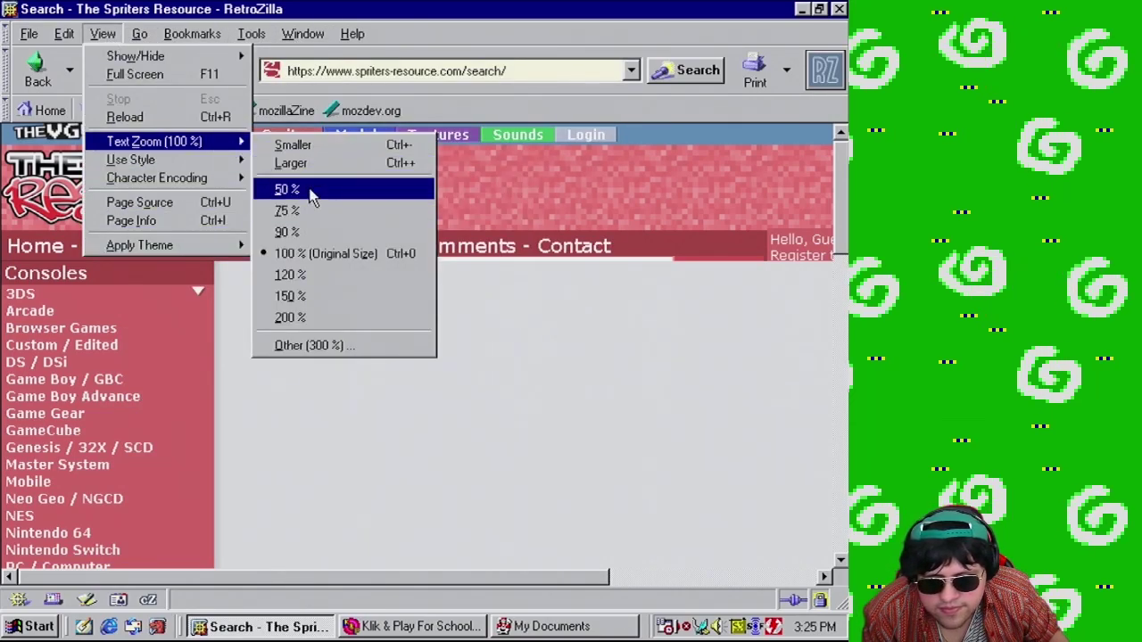
click(288, 190)
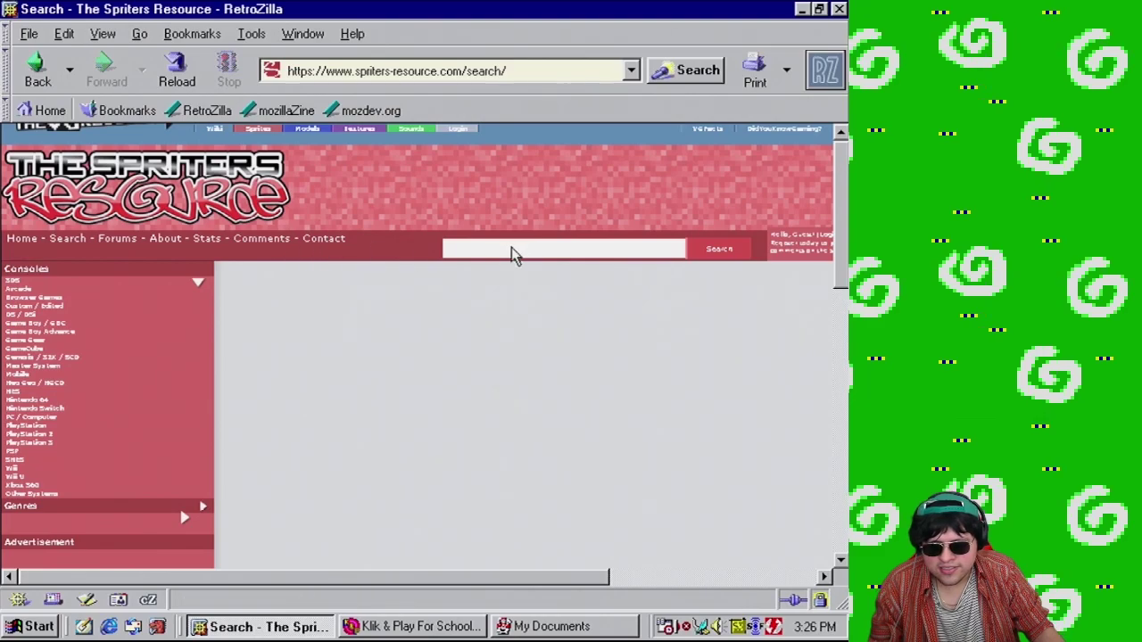
click(103, 34)
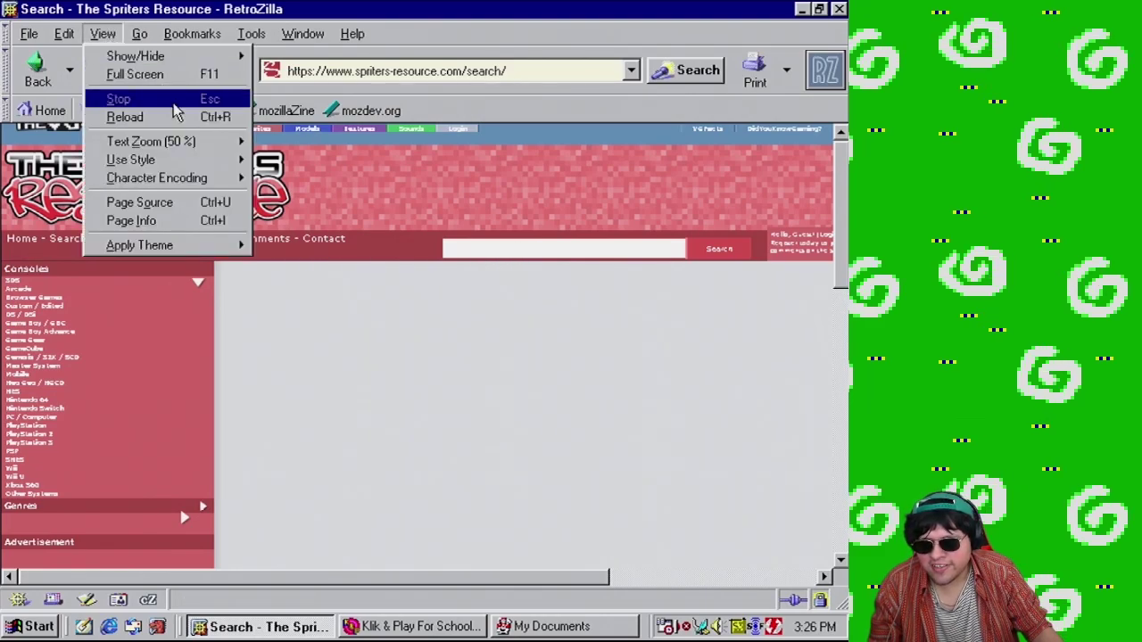
mouse_move(191, 146)
click(349, 211)
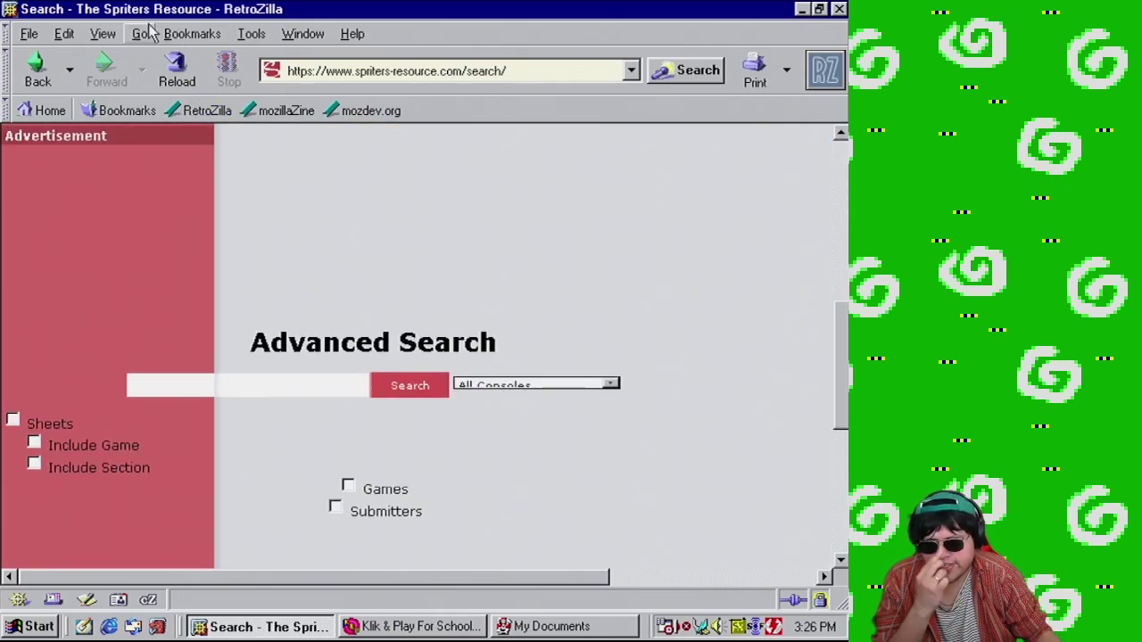
click(102, 34)
mouse_move(184, 143)
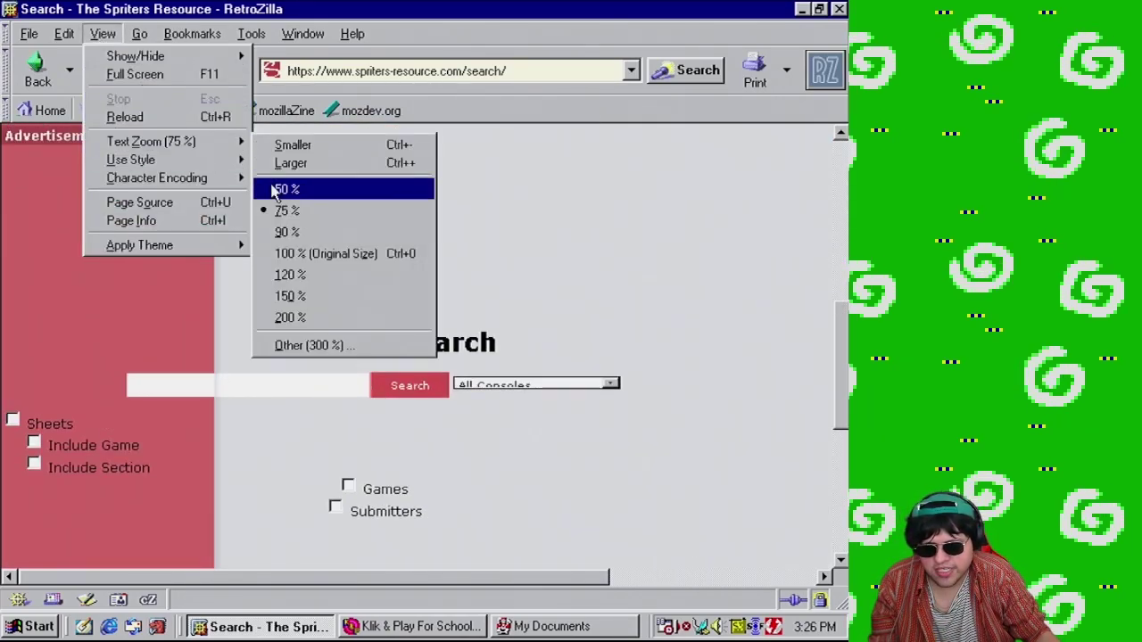
click(312, 256)
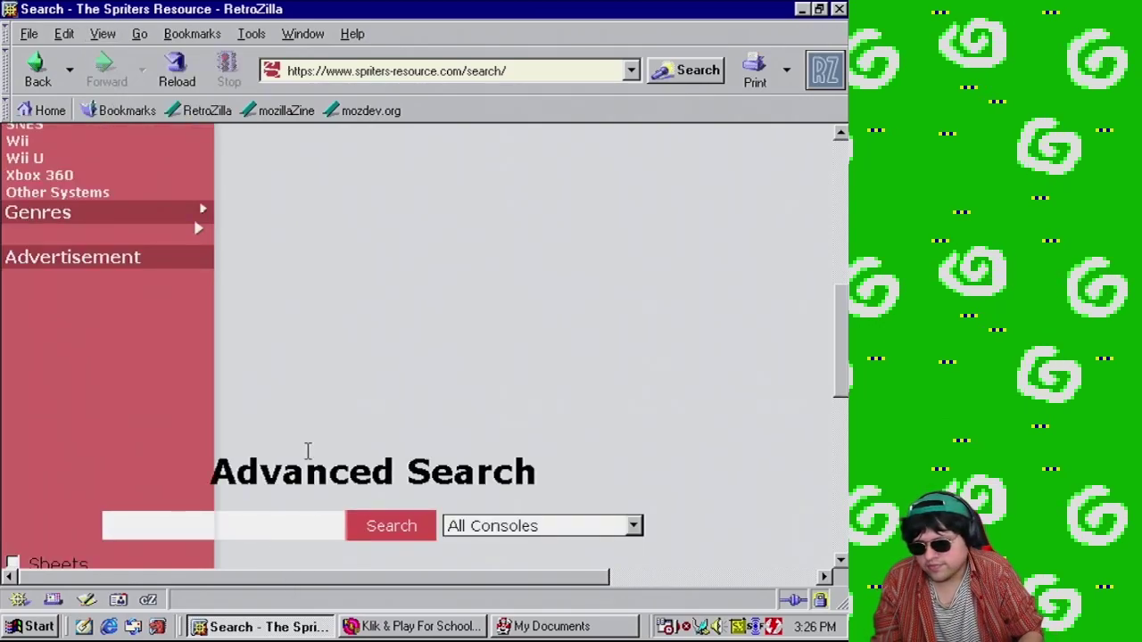
Search the site for "bagel" across all consoles and review the sheet results
key(Return)
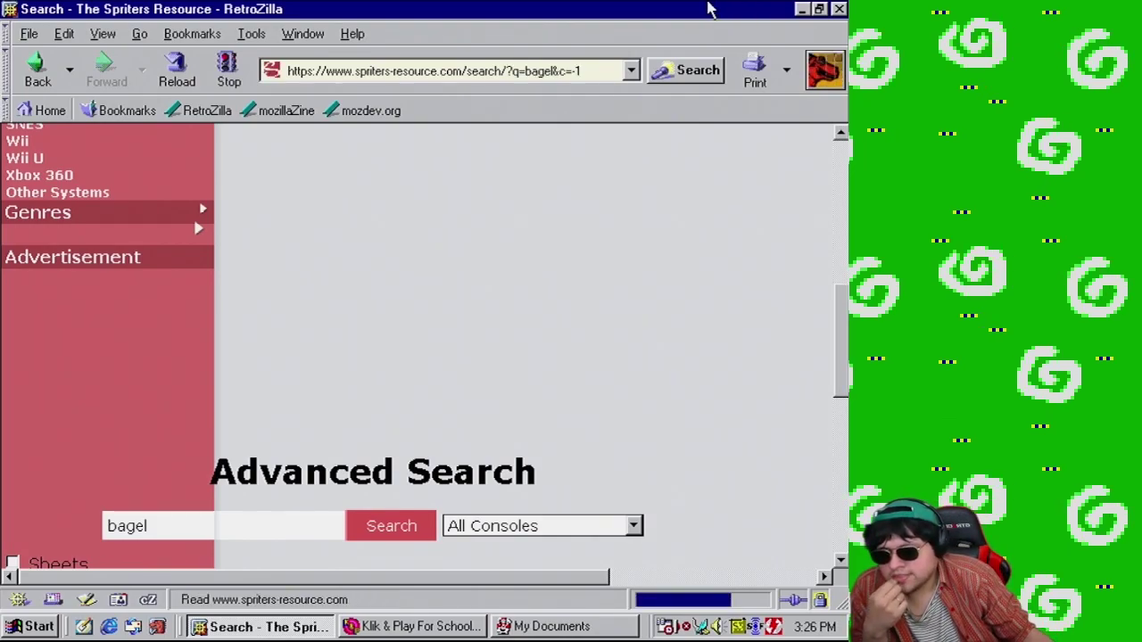
scroll(500, 314, down, 10)
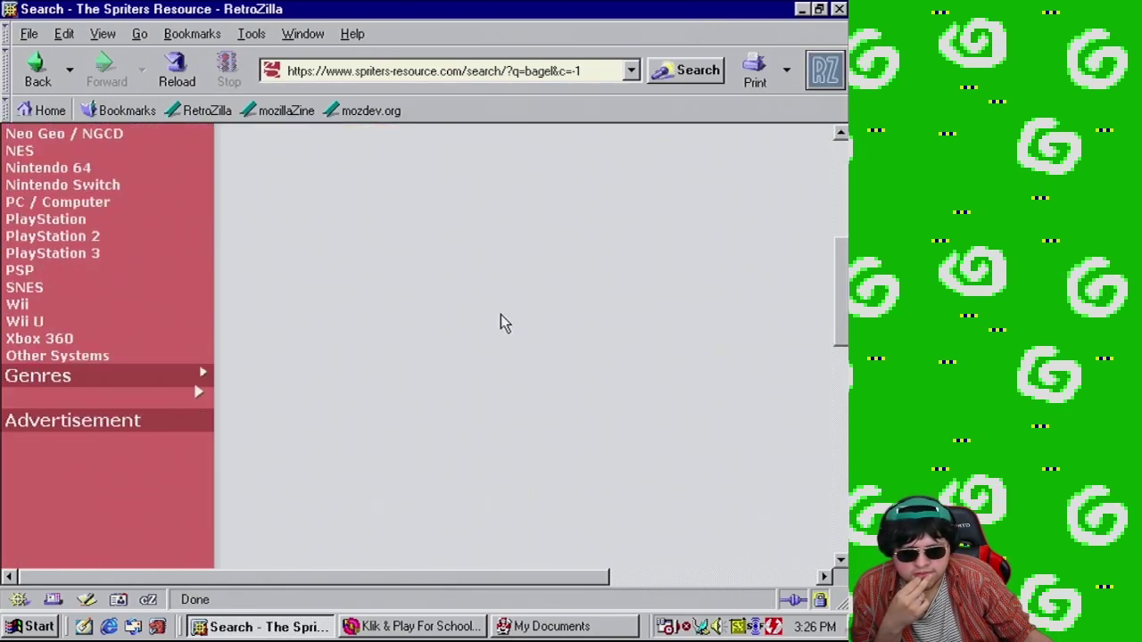
scroll(501, 324, down, 6)
scroll(370, 429, down, 2)
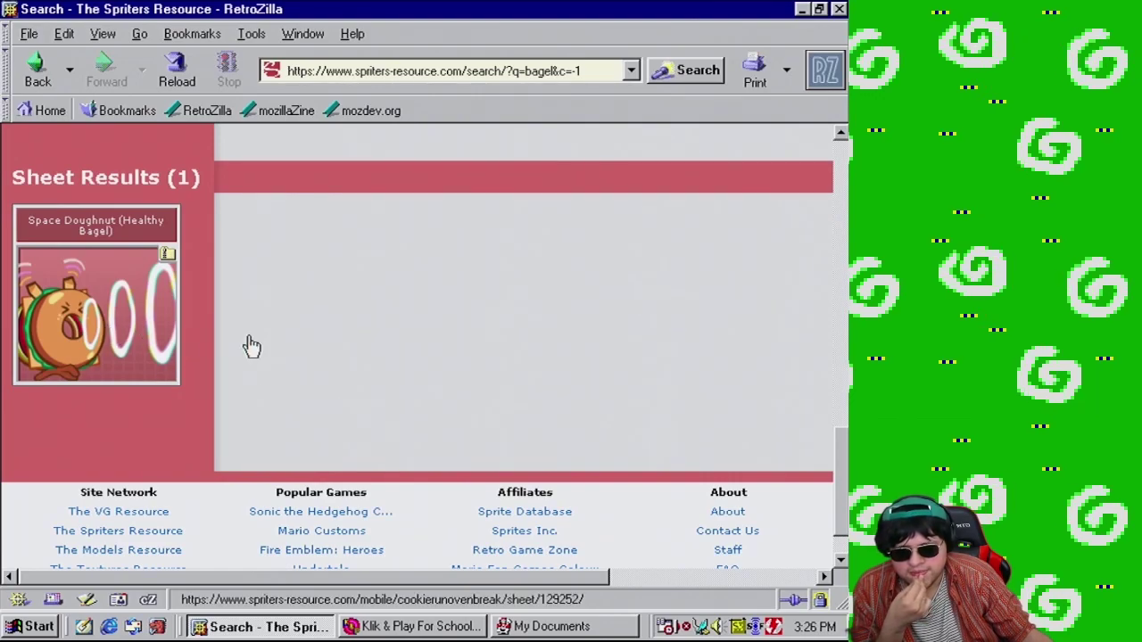
Search the site for "hot dog" across all consoles and reload the results page
scroll(369, 482, up, 6)
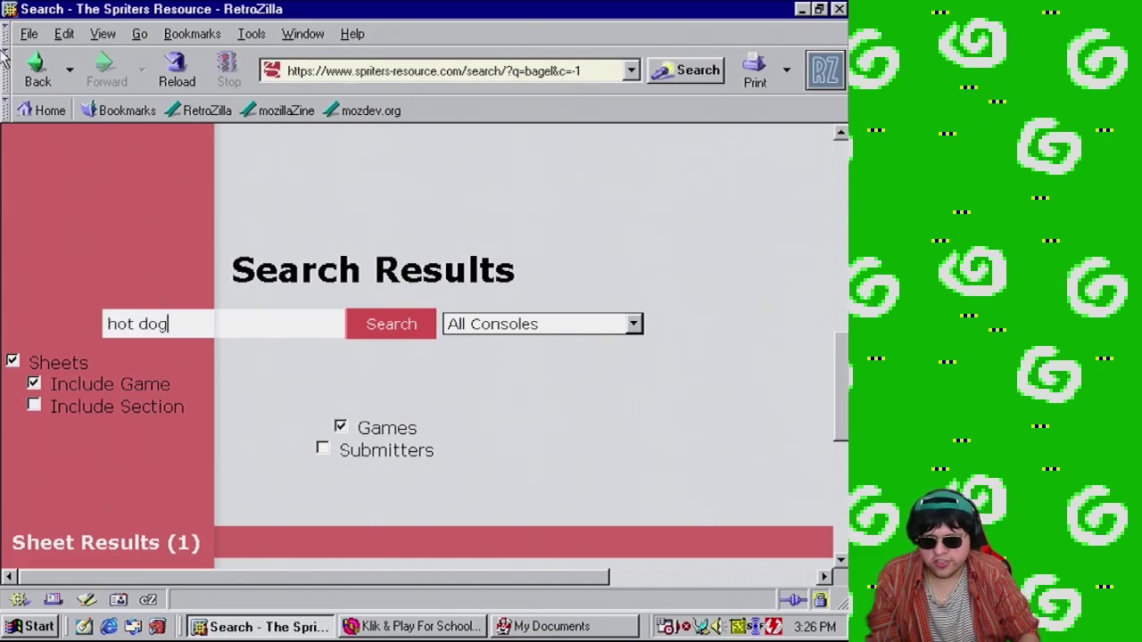
key(Return)
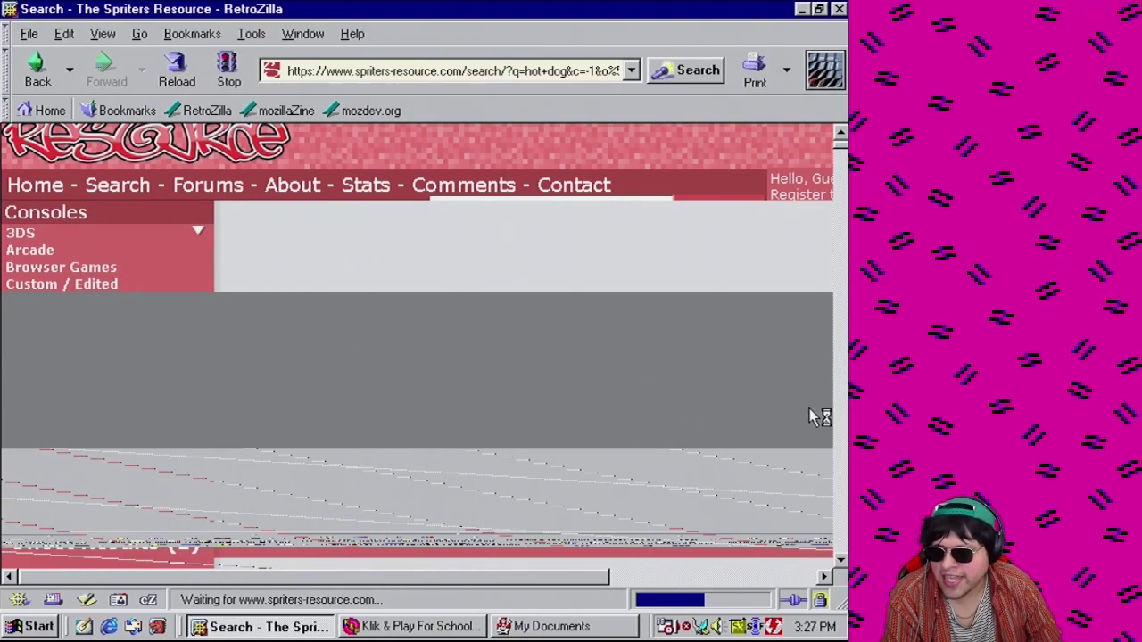
scroll(560, 284, down, 1)
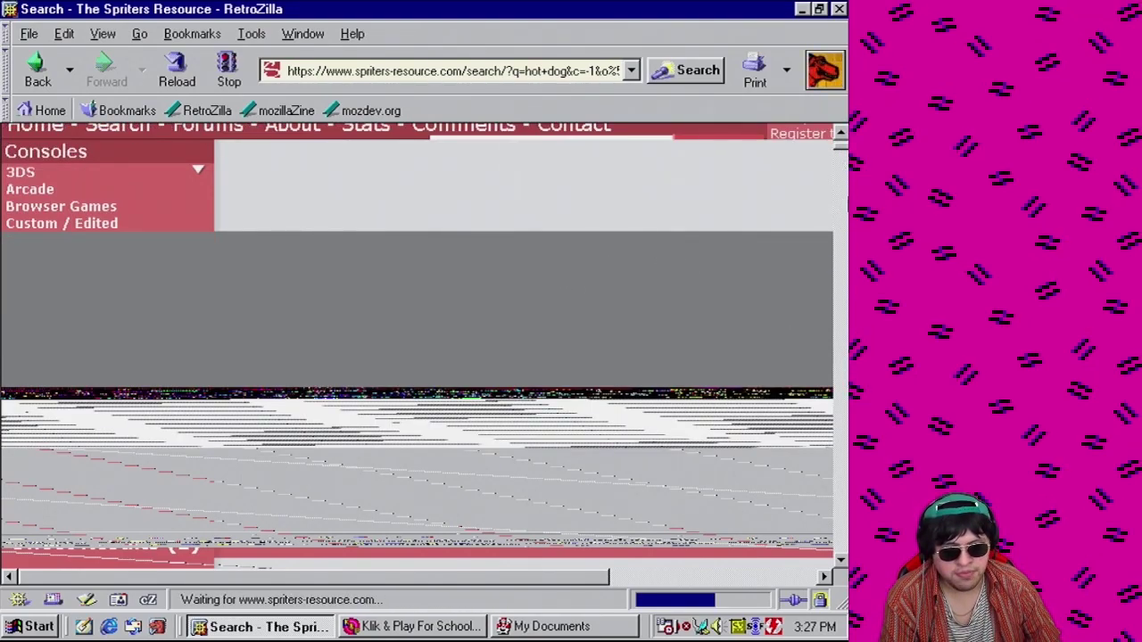
click(841, 137)
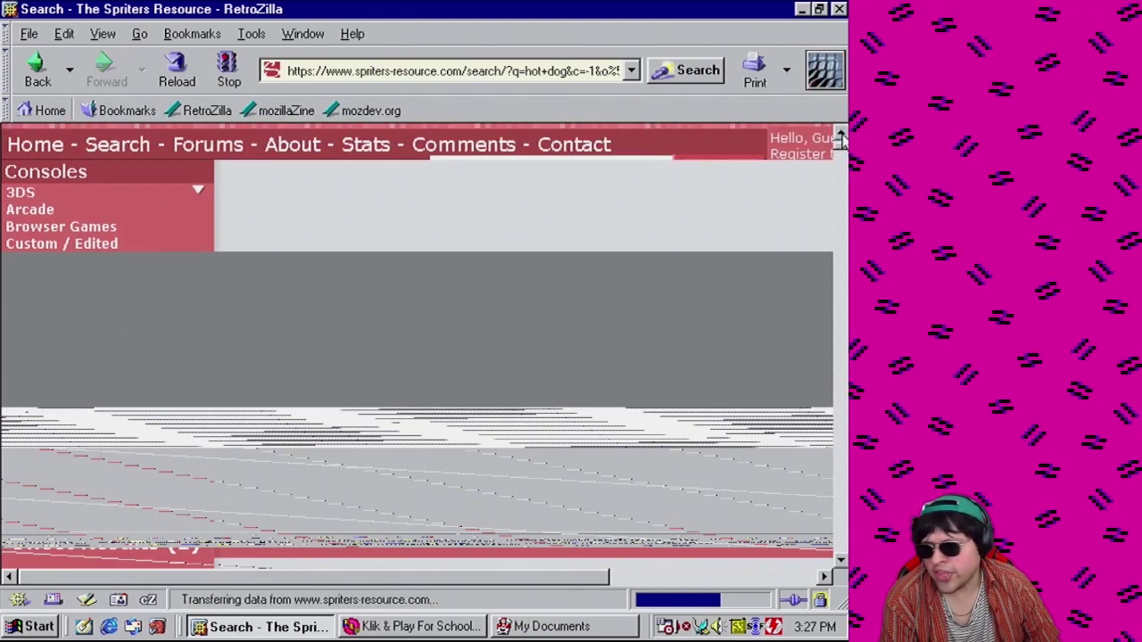
click(841, 138)
click(840, 138)
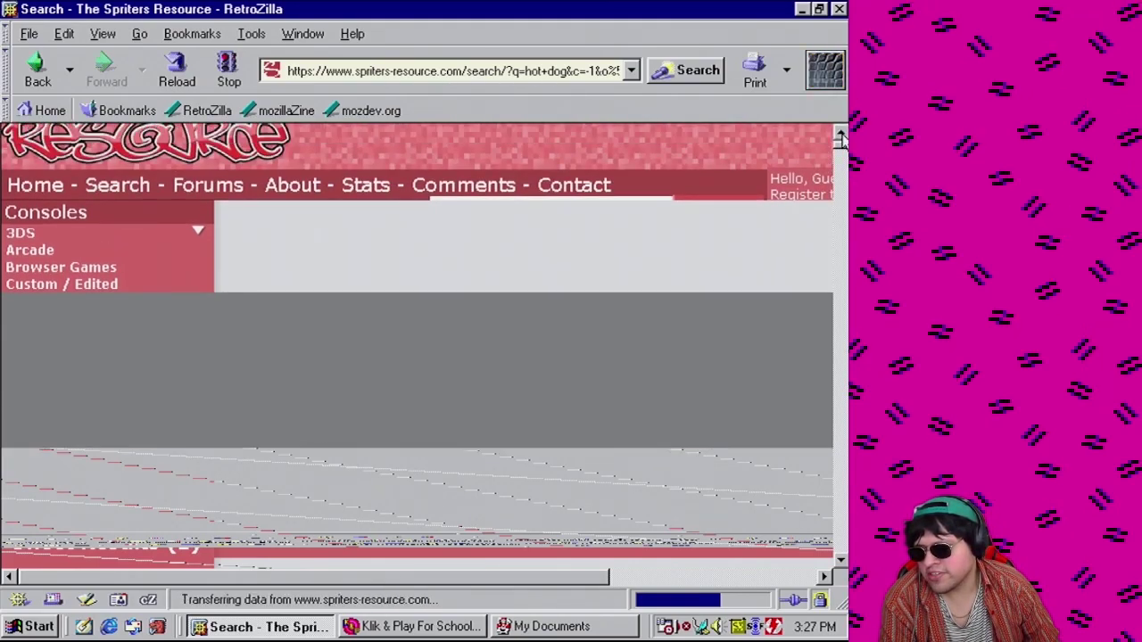
click(840, 138)
click(840, 138)
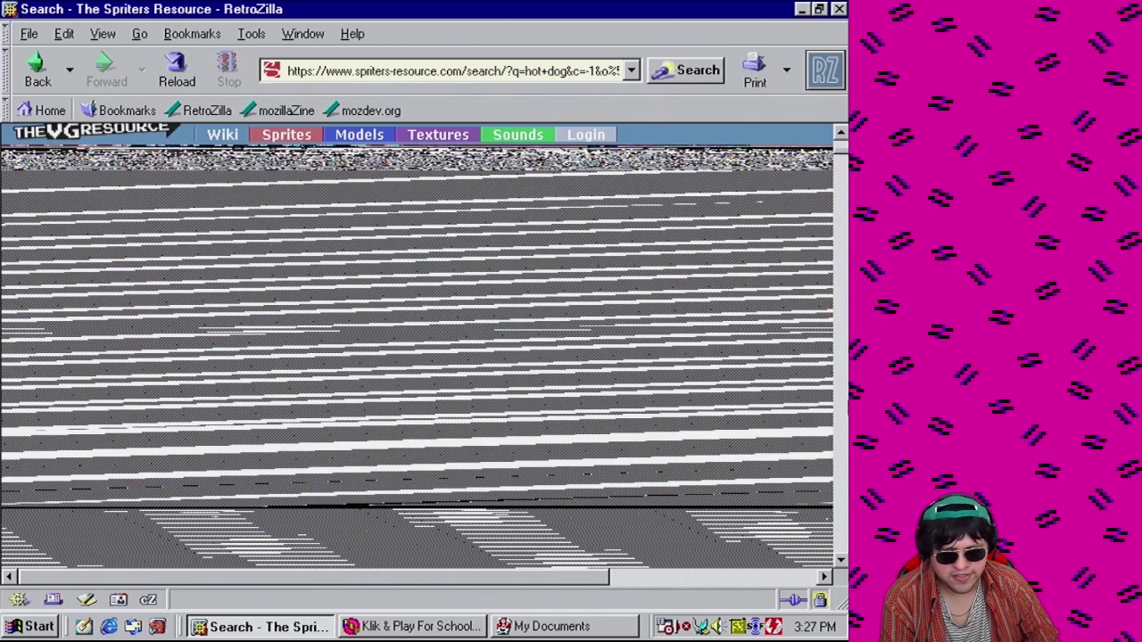
click(190, 76)
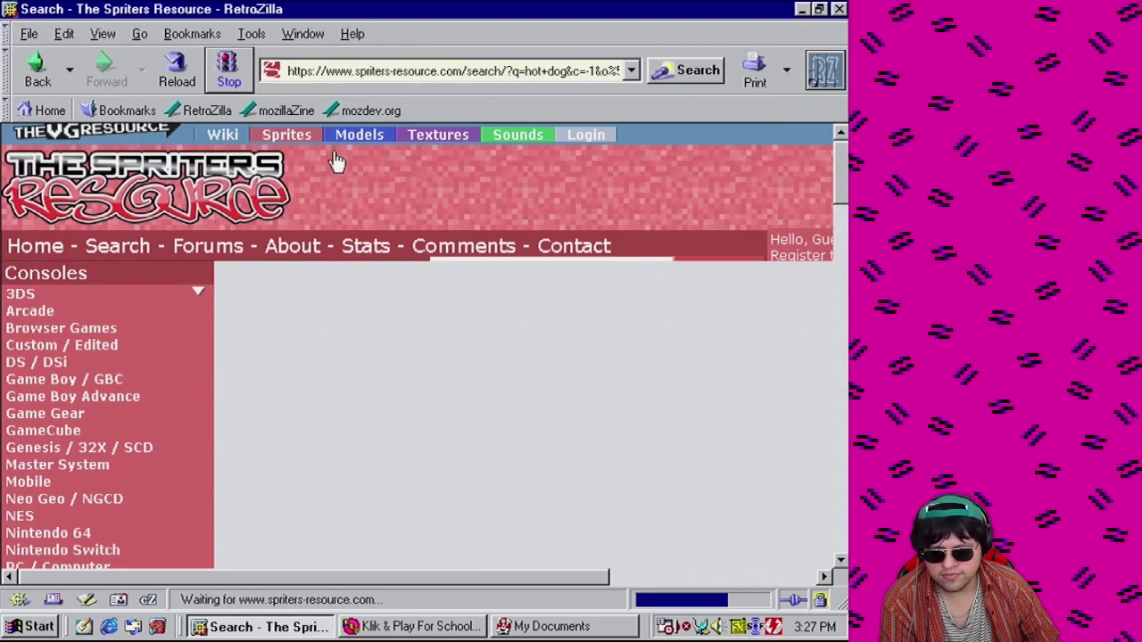
Examine the hot dog sheet results for a usable sprite
scroll(333, 160, down, 15)
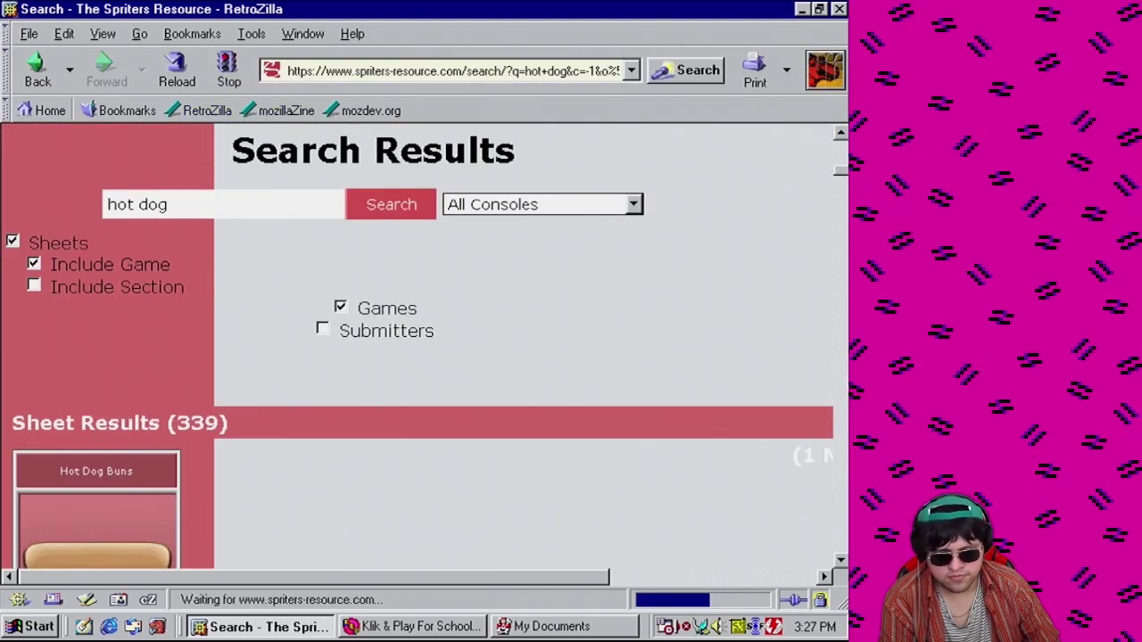
scroll(497, 342, down, 10)
scroll(148, 306, up, 3)
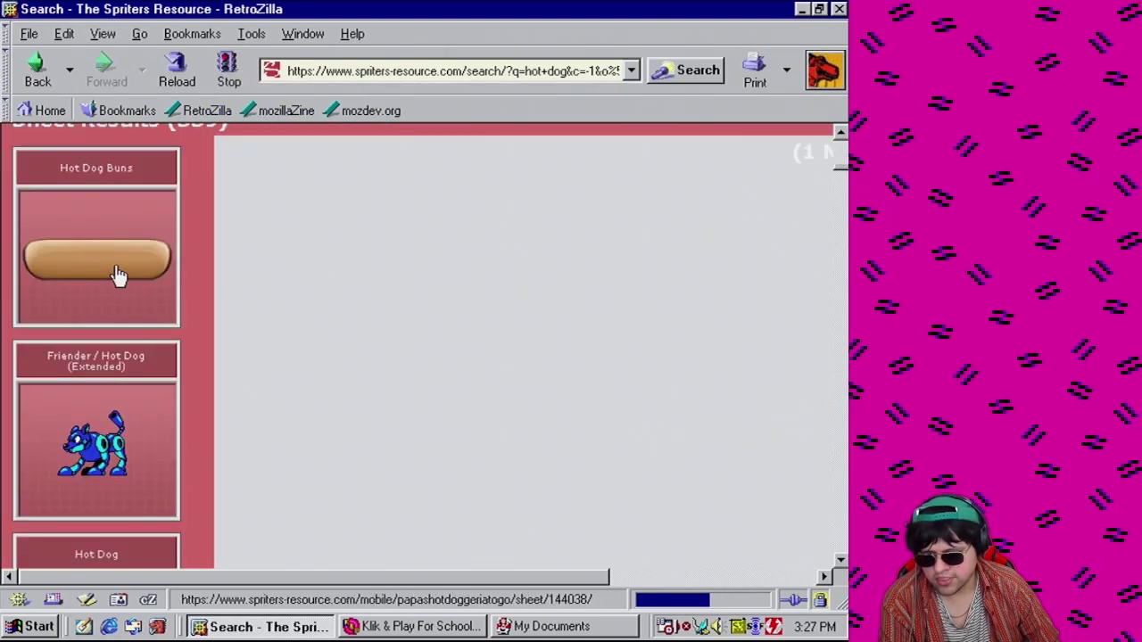
scroll(118, 275, down, 6)
scroll(119, 219, up, 1)
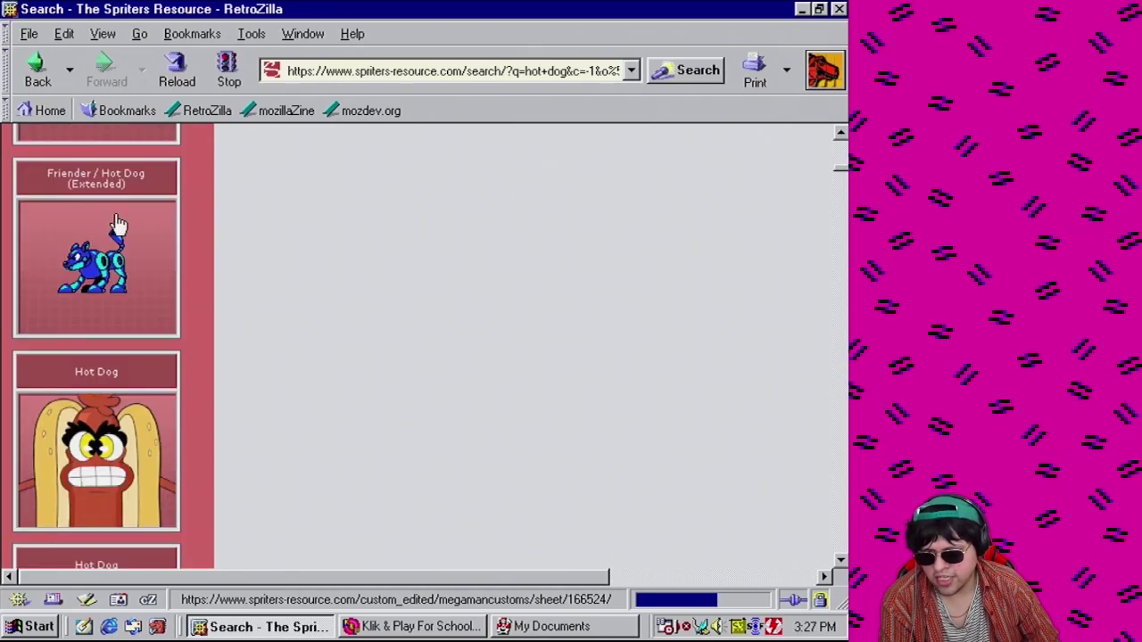
scroll(189, 390, down, 9)
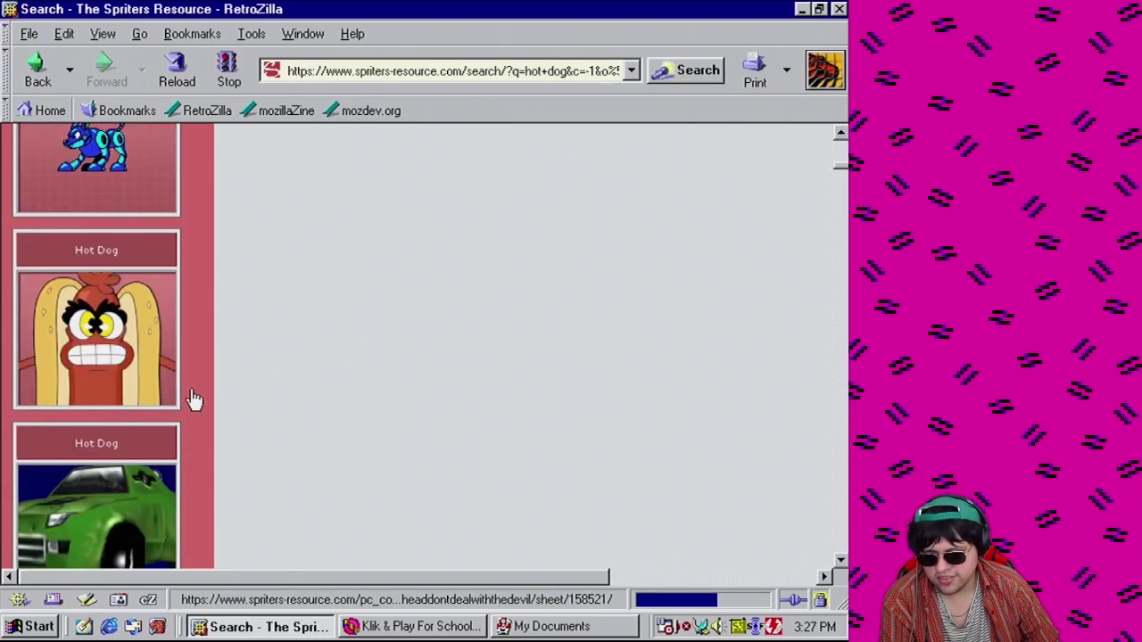
scroll(125, 339, down, 5)
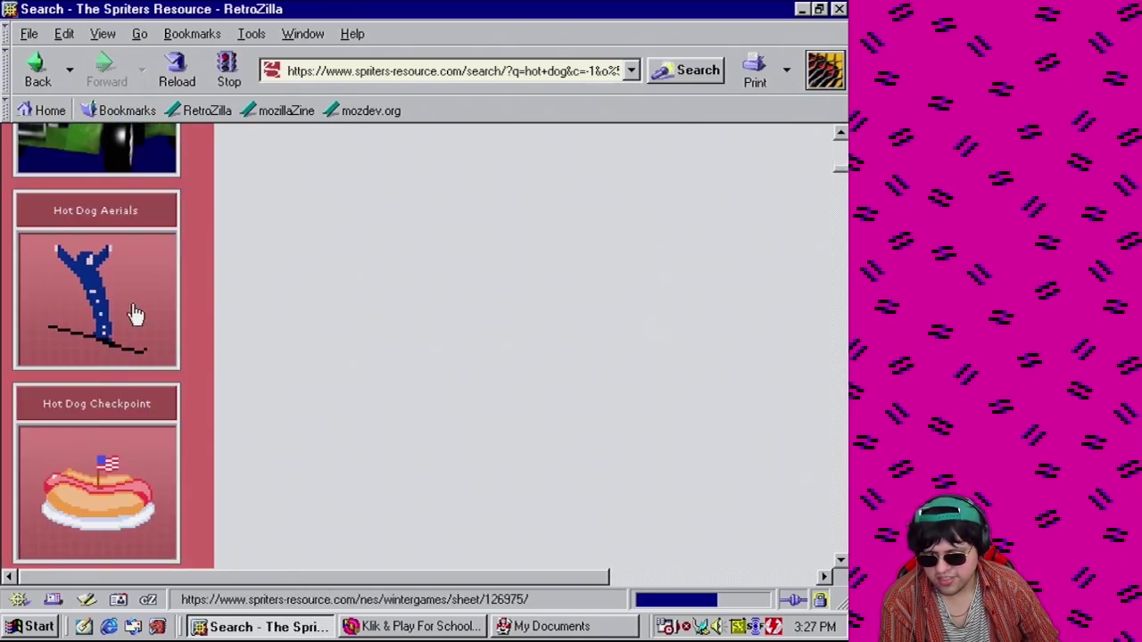
scroll(98, 283, down, 7)
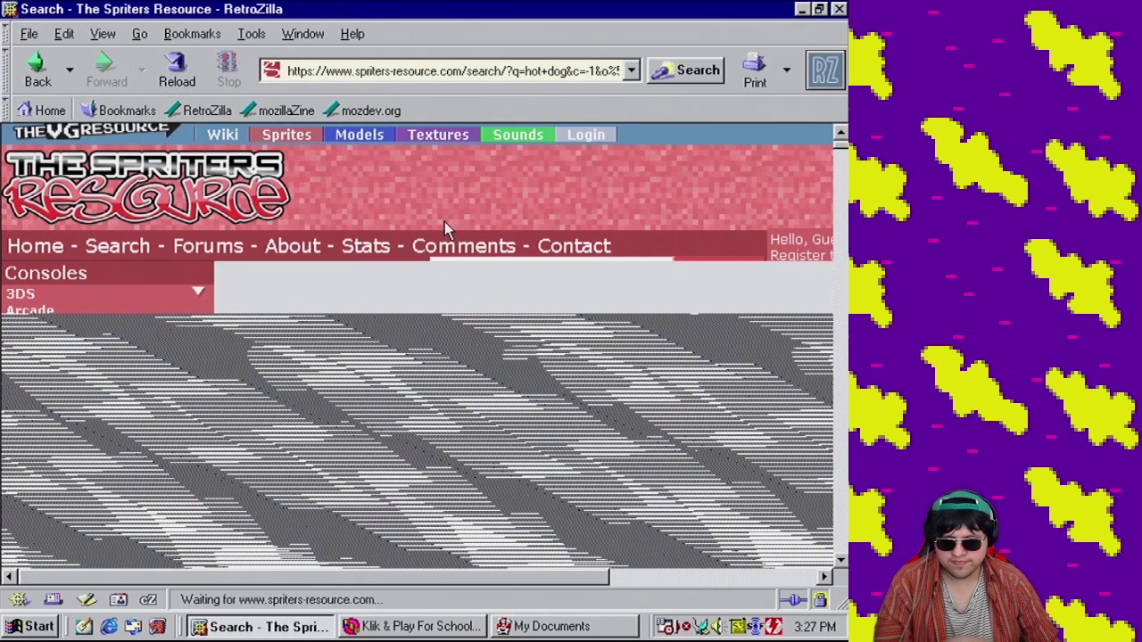
Reopen the site's Search page, search for "jinjo" across all consoles, and examine the sheet results
click(125, 253)
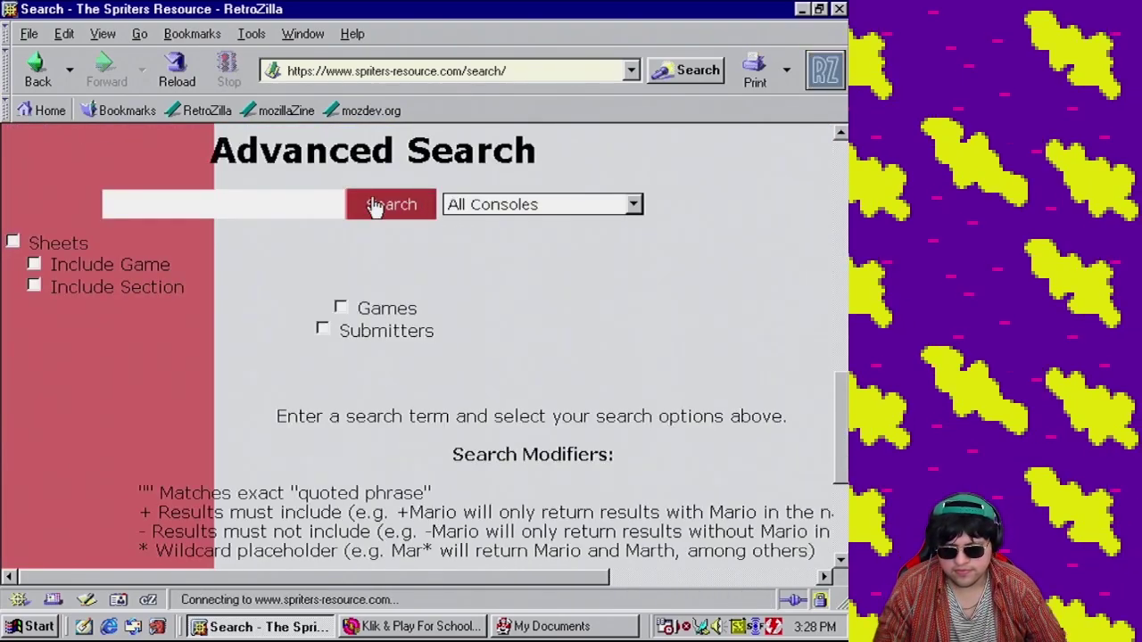
click(298, 191)
text(jinjo)
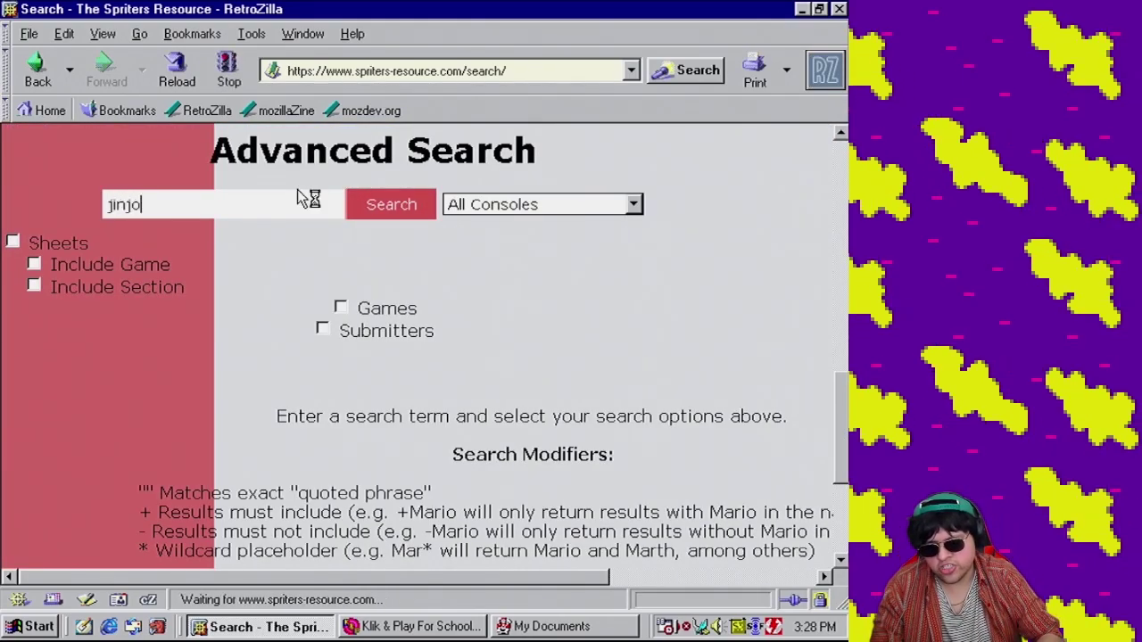
key(Return)
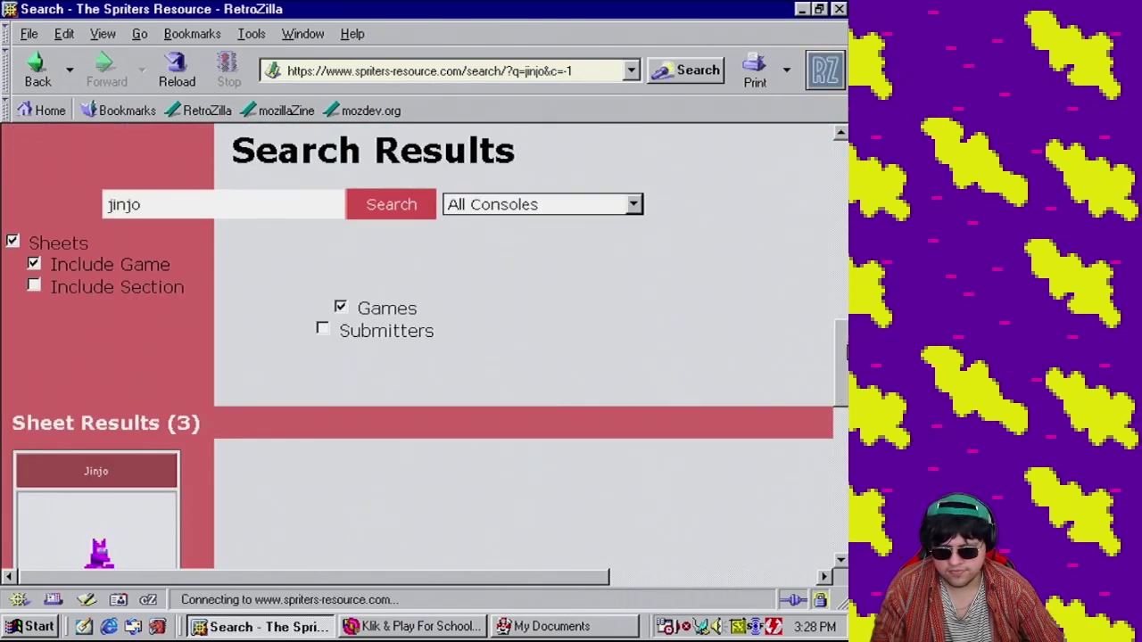
scroll(845, 353, down, 3)
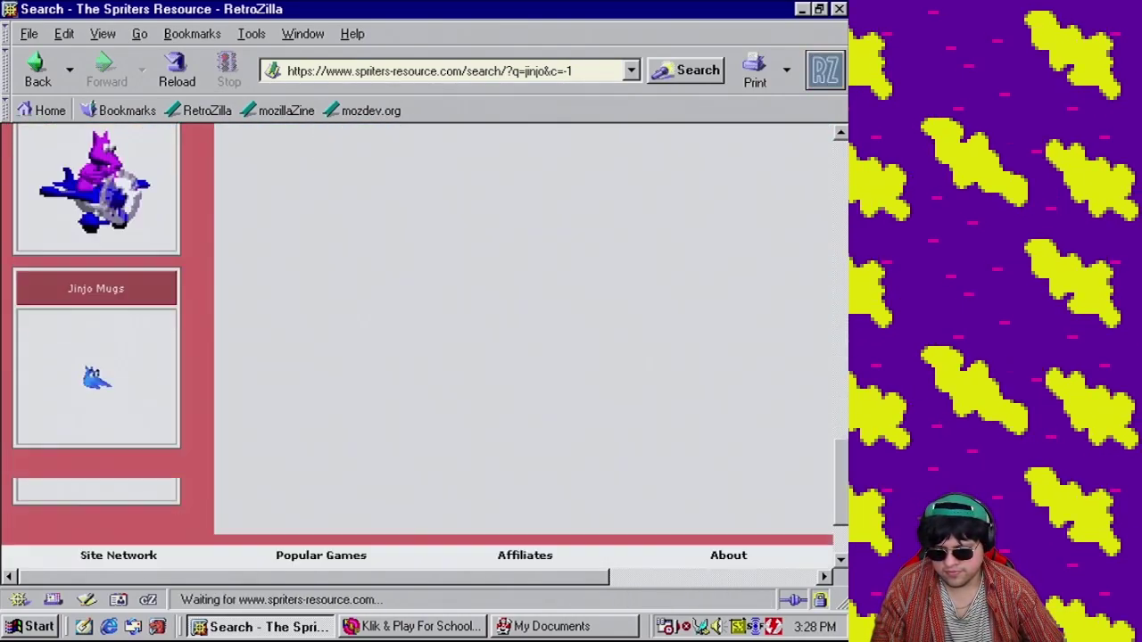
scroll(419, 348, down, 3)
scroll(419, 348, up, 8)
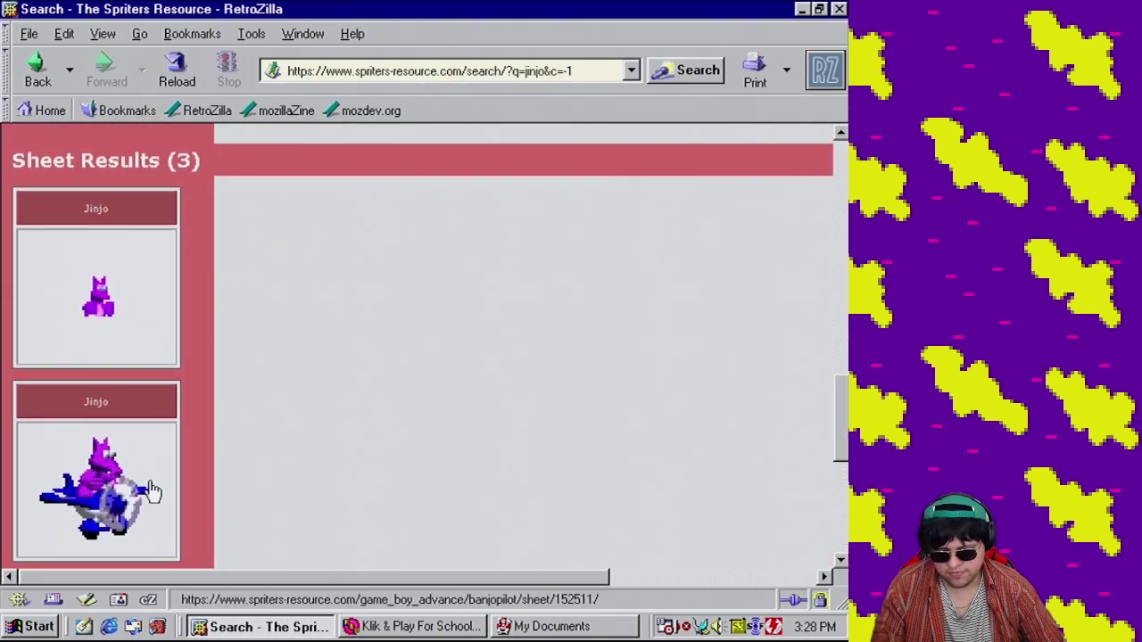
scroll(148, 474, down, 3)
scroll(141, 433, down, 1)
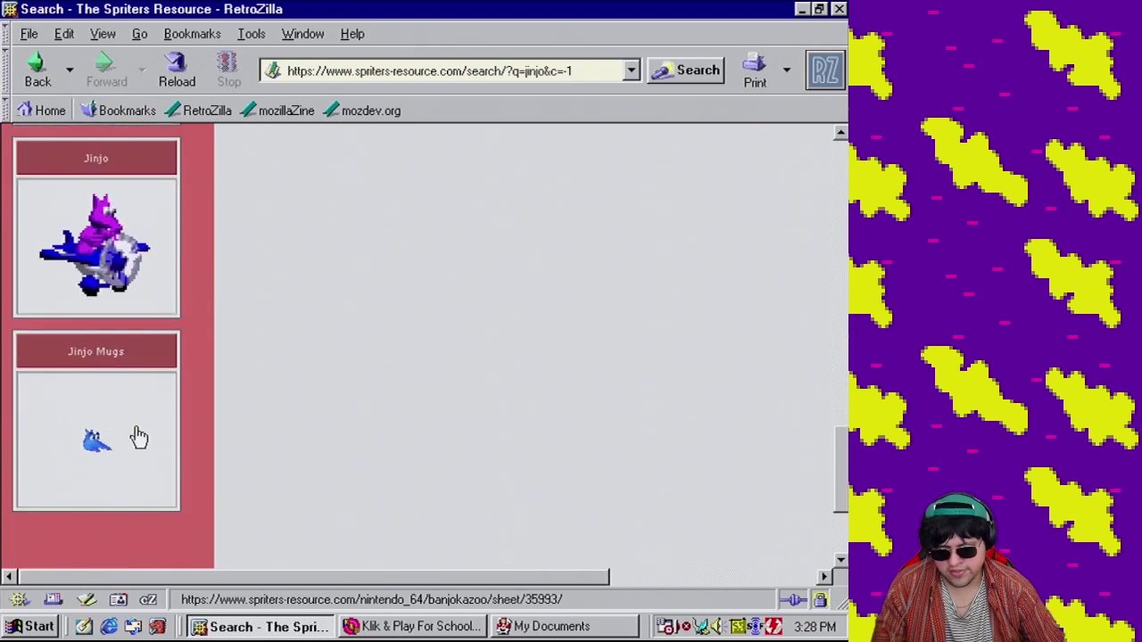
scroll(145, 427, down, 2)
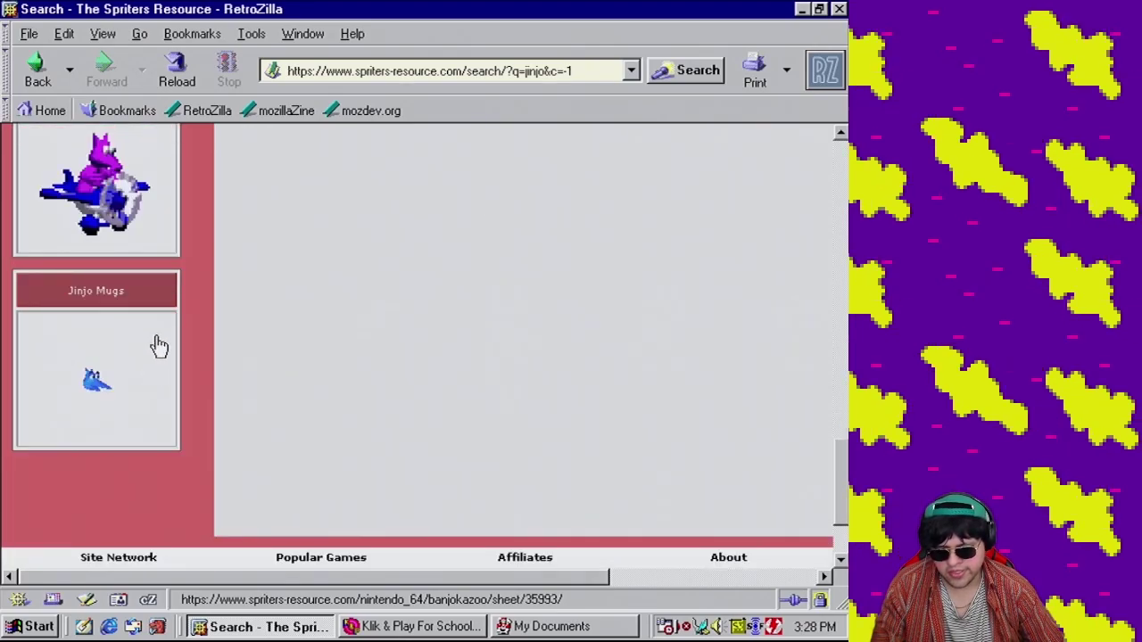
Open the Game Boy Advance console section and find its alphabetical game index
scroll(153, 344, up, 10)
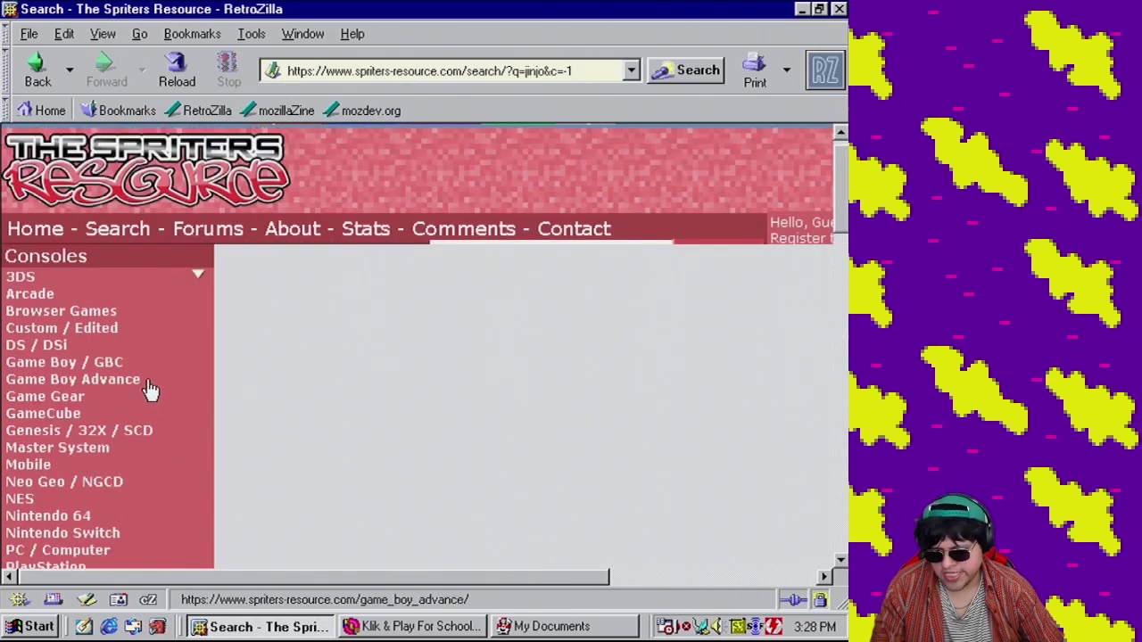
click(132, 383)
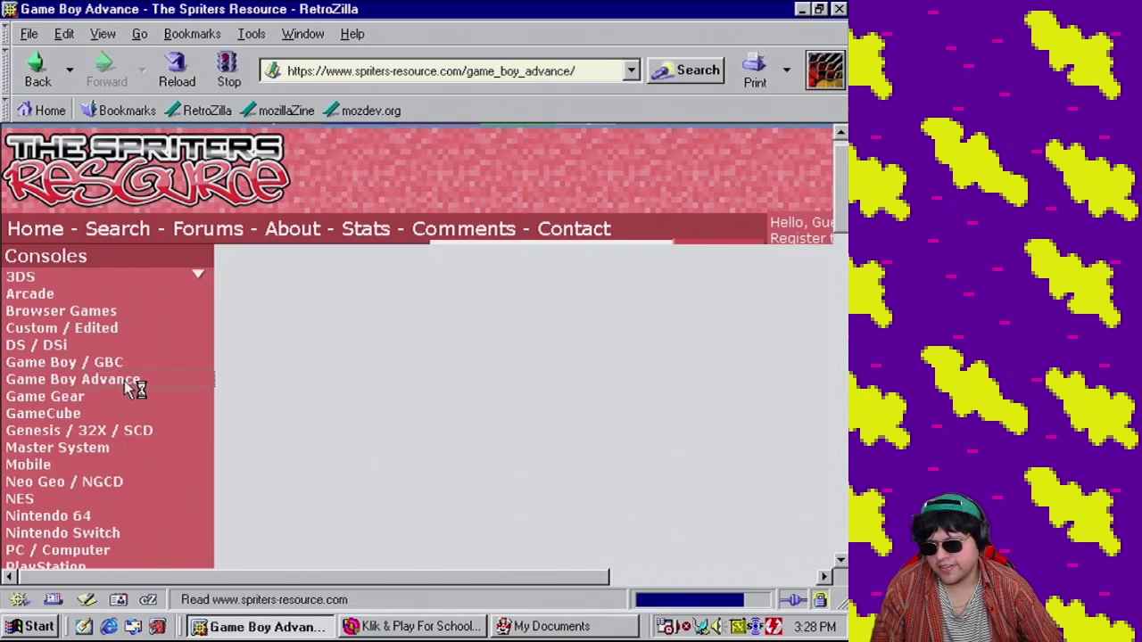
scroll(777, 411, down, 10)
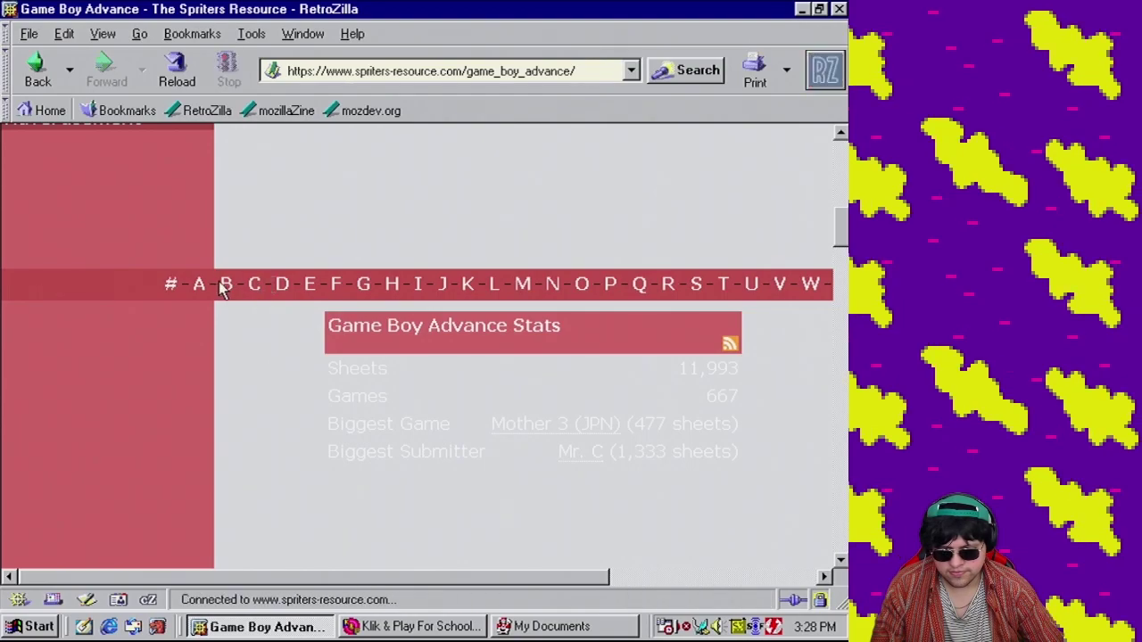
Open the Game Boy Advance games listed under B and go to the Banjo-Kazooie: Grunty's Revenge page
click(227, 285)
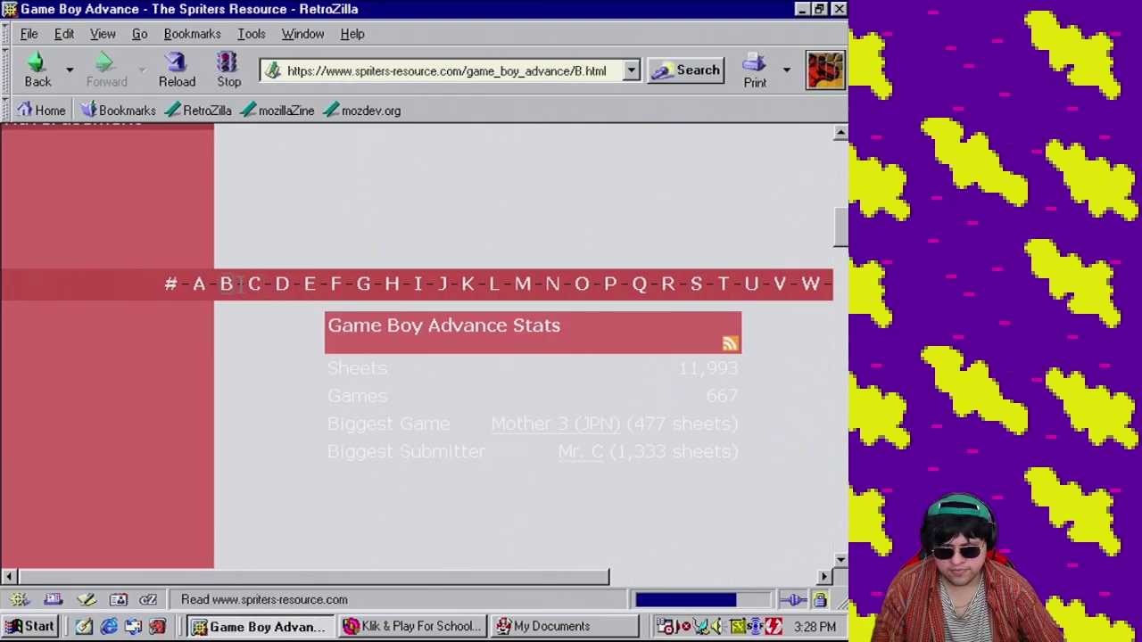
scroll(190, 286, down, 15)
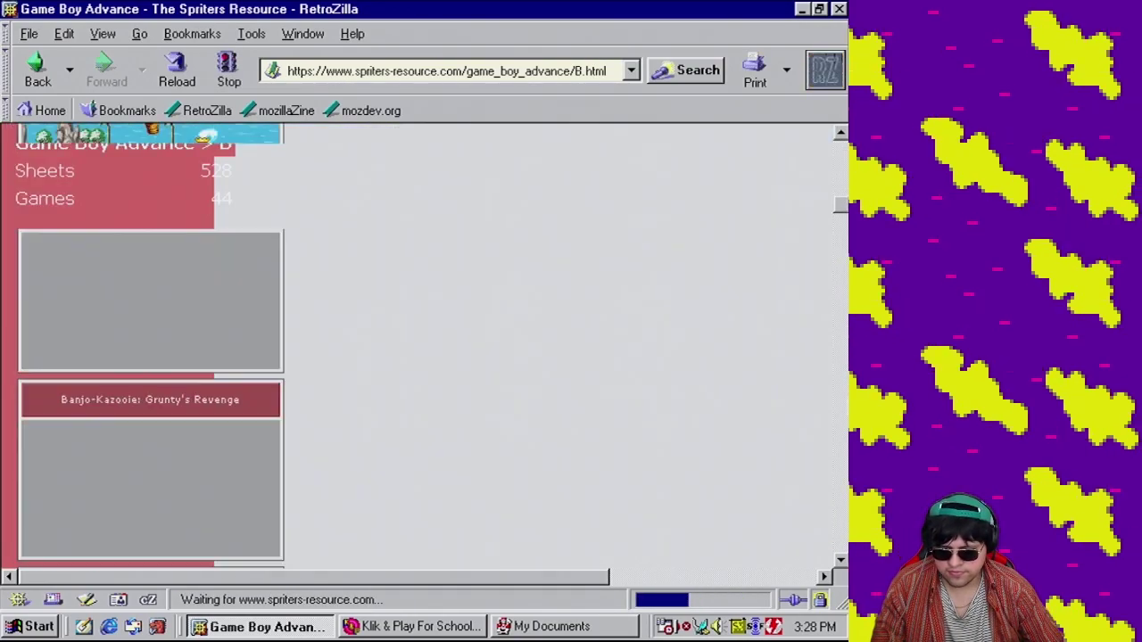
scroll(577, 334, up, 4)
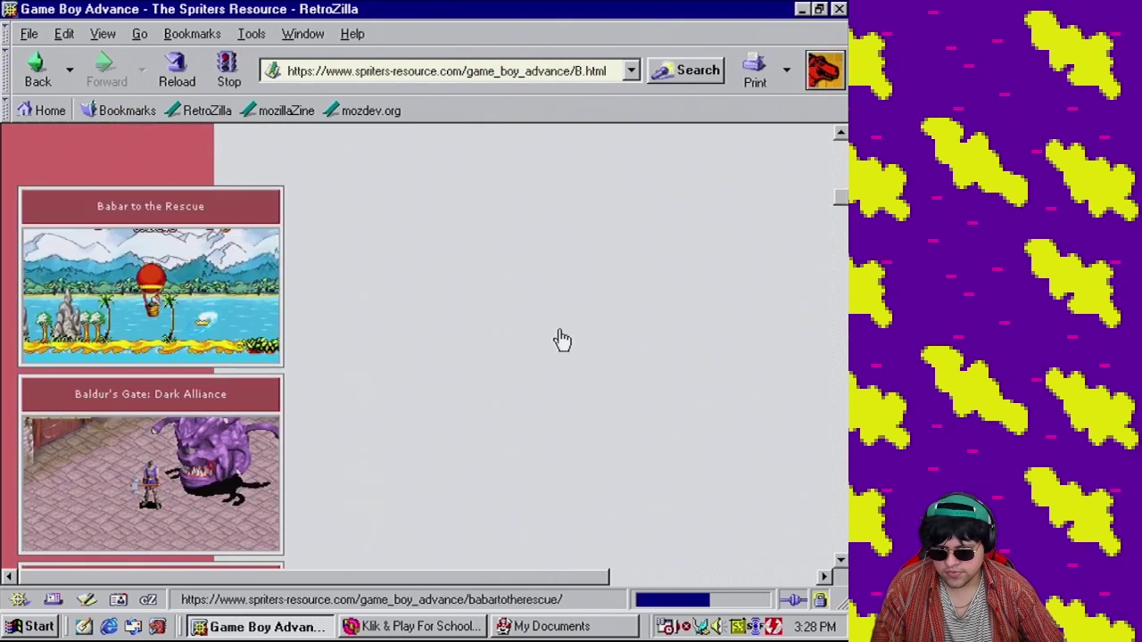
scroll(555, 339, down, 10)
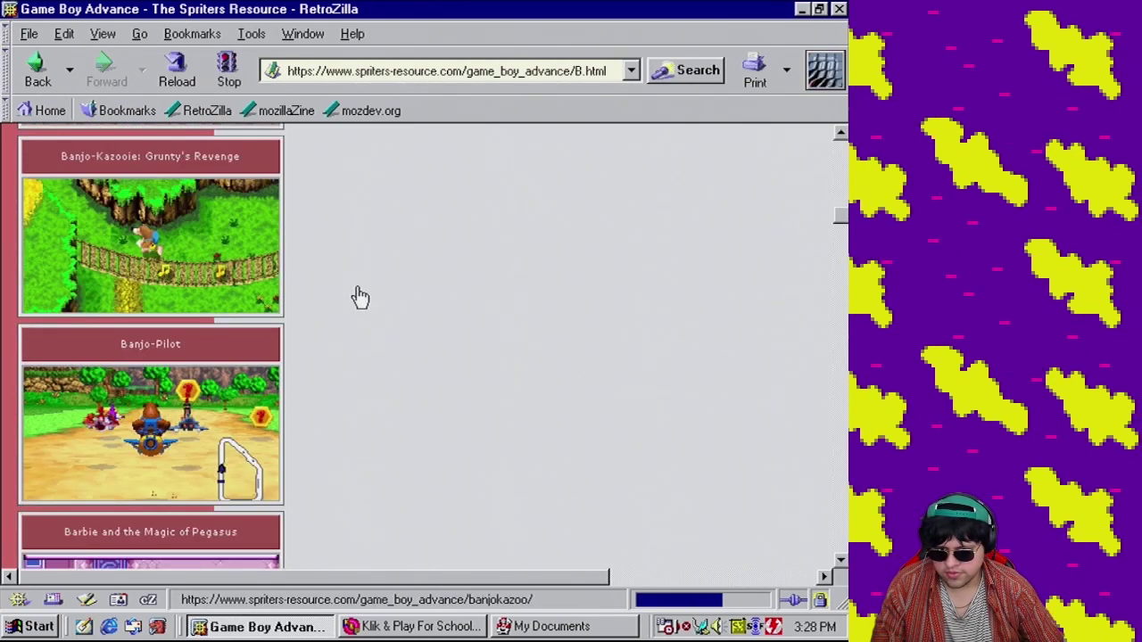
click(212, 252)
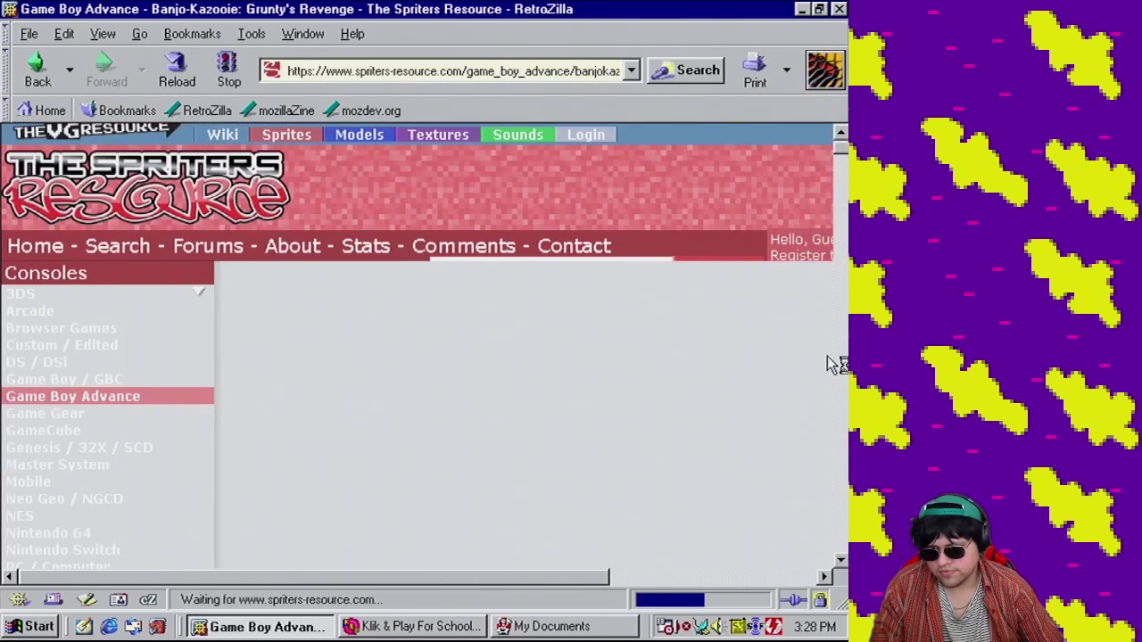
Find the Jinjos sheet among the non-playable characters of Banjo-Kazooie: Grunty's Revenge and open it
scroll(305, 345, down, 15)
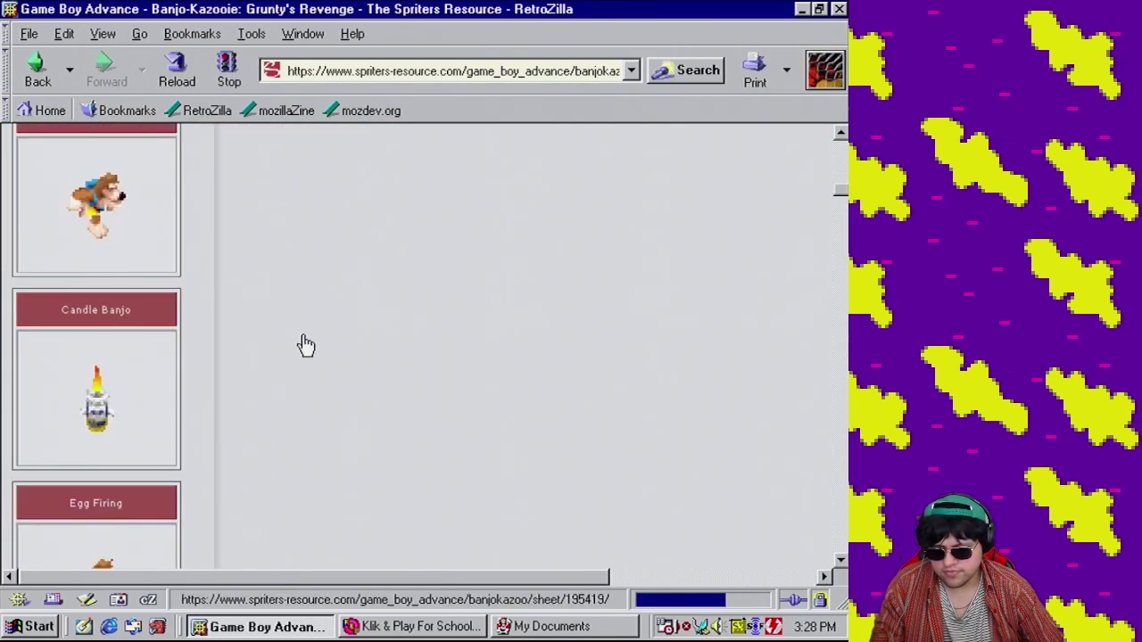
scroll(304, 344, down, 10)
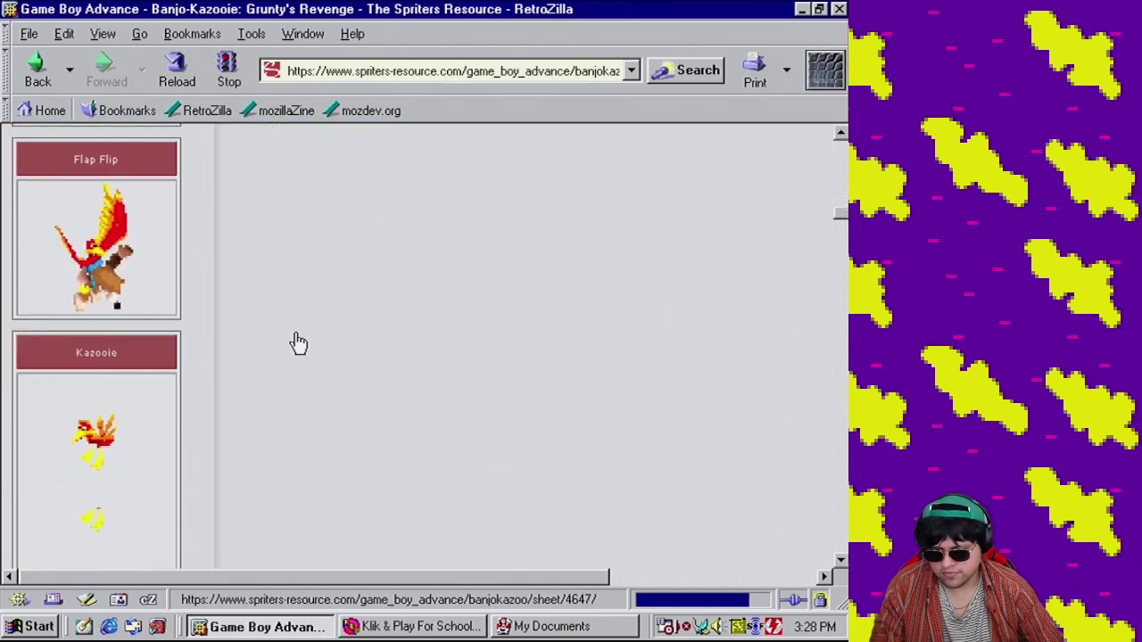
scroll(299, 343, down, 10)
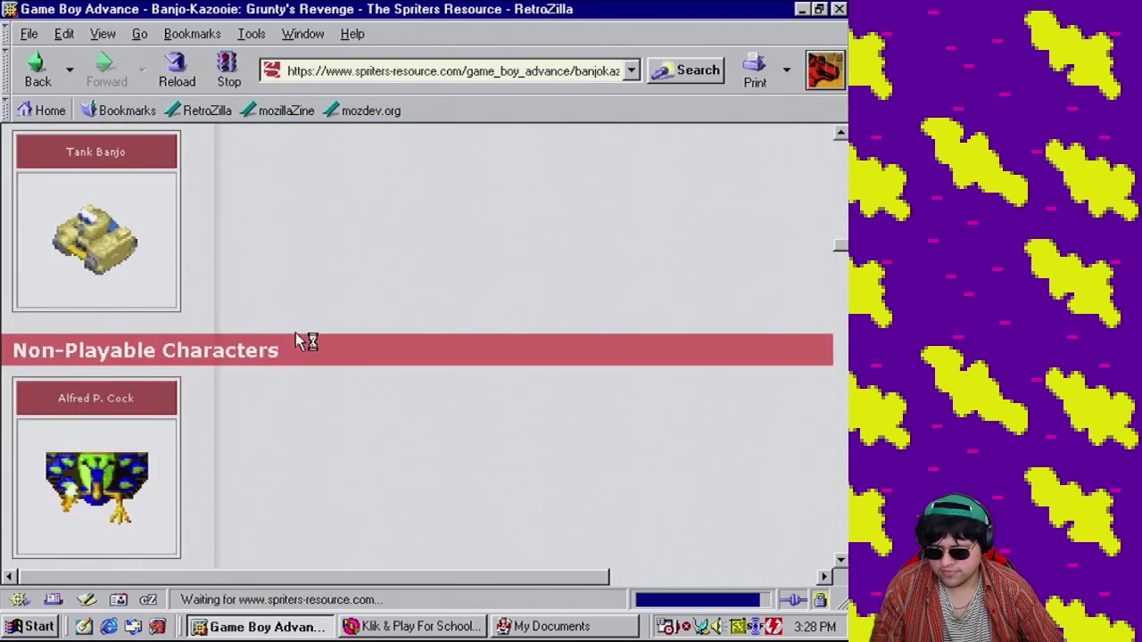
scroll(308, 335, down, 10)
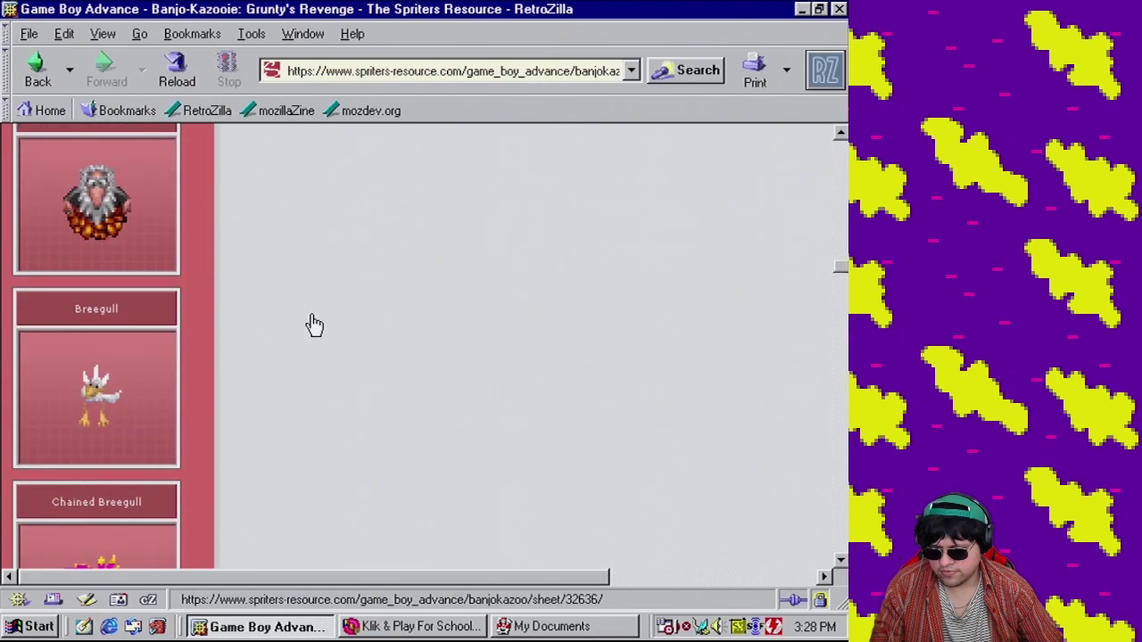
scroll(314, 327, down, 6)
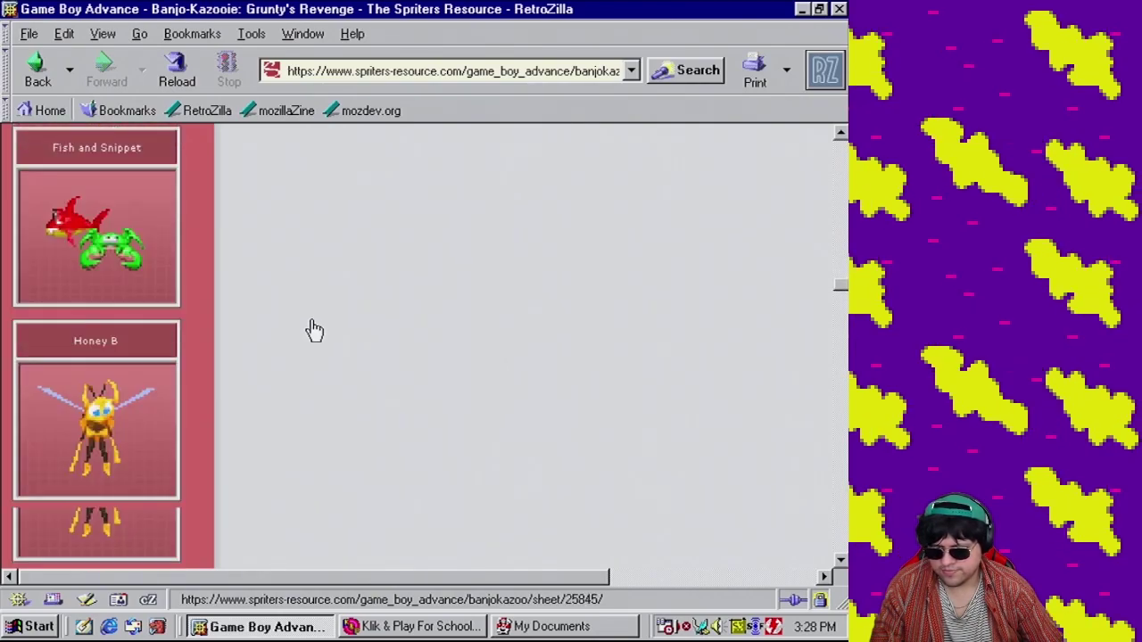
scroll(312, 329, down, 6)
scroll(303, 326, up, 4)
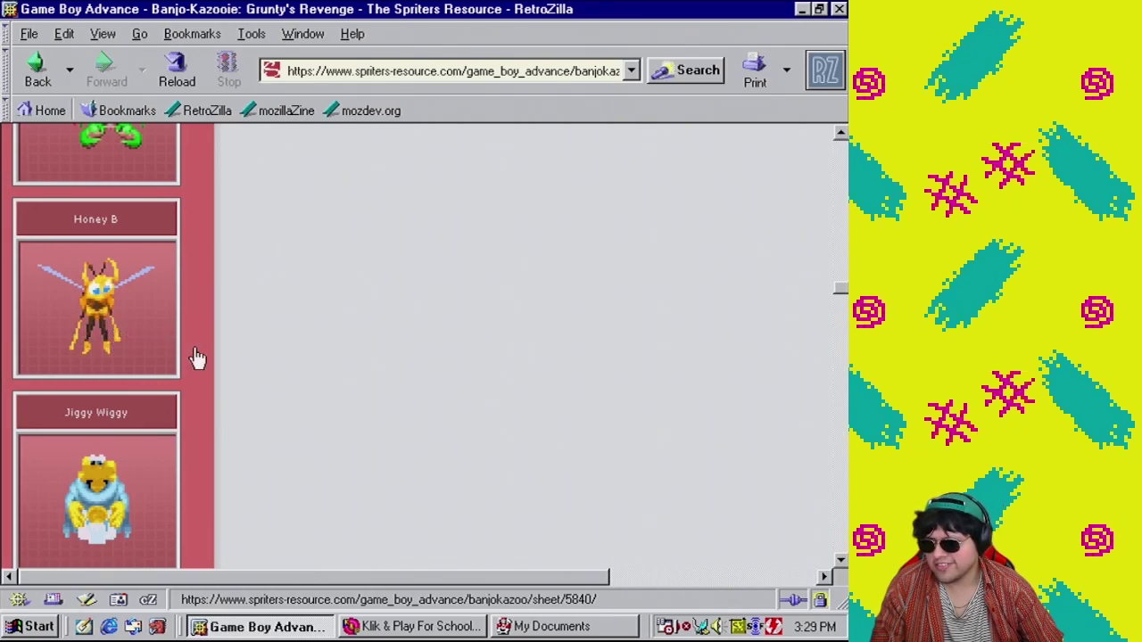
scroll(493, 454, down, 5)
click(132, 289)
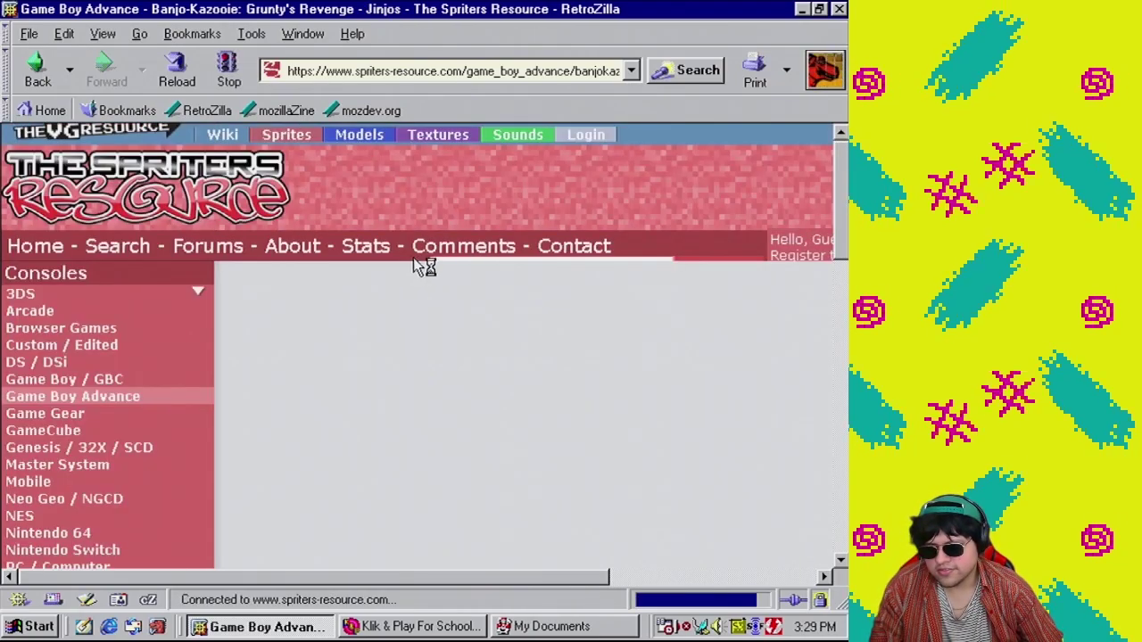
Examine the coloured Jinjo sprites on the Jinjos sheet
scroll(410, 258, down, 8)
scroll(575, 371, down, 12)
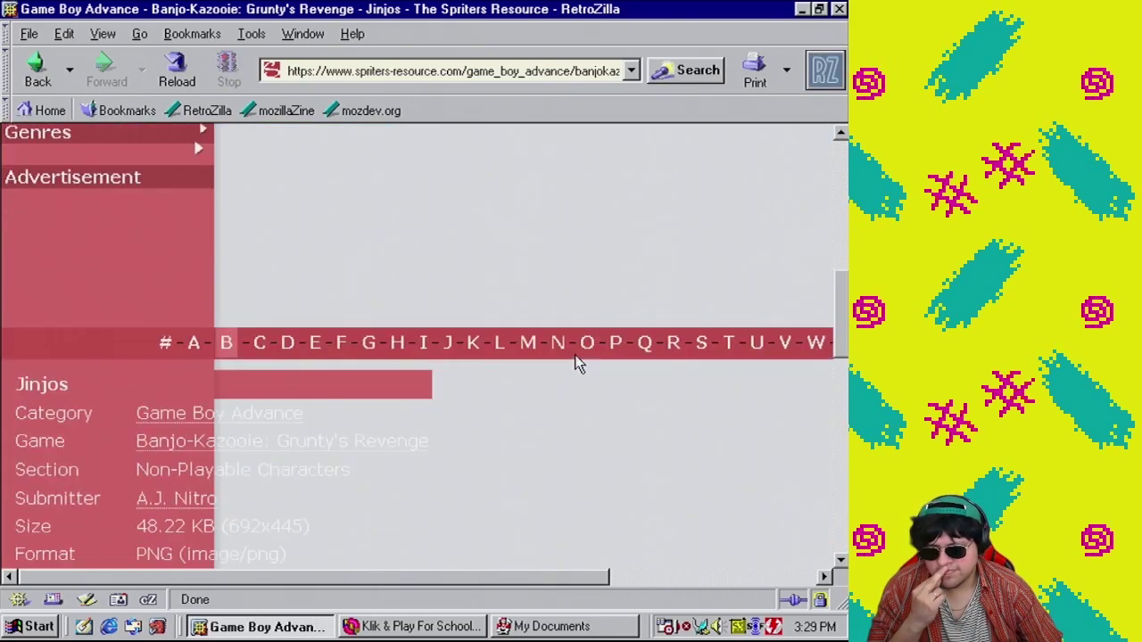
scroll(555, 400, down, 4)
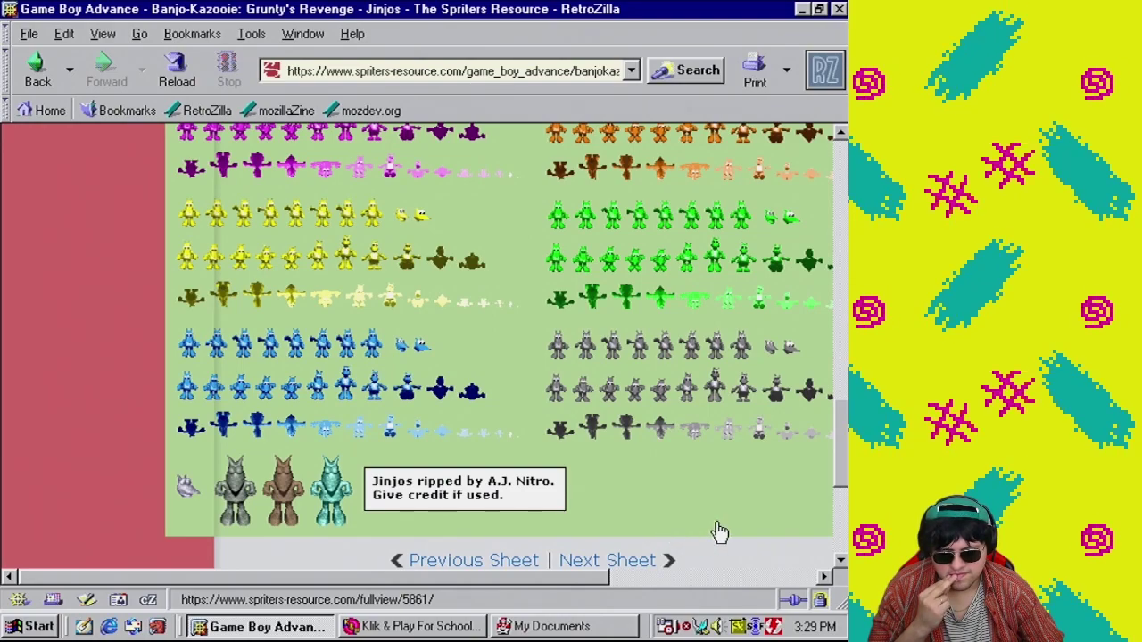
scroll(716, 526, up, 1)
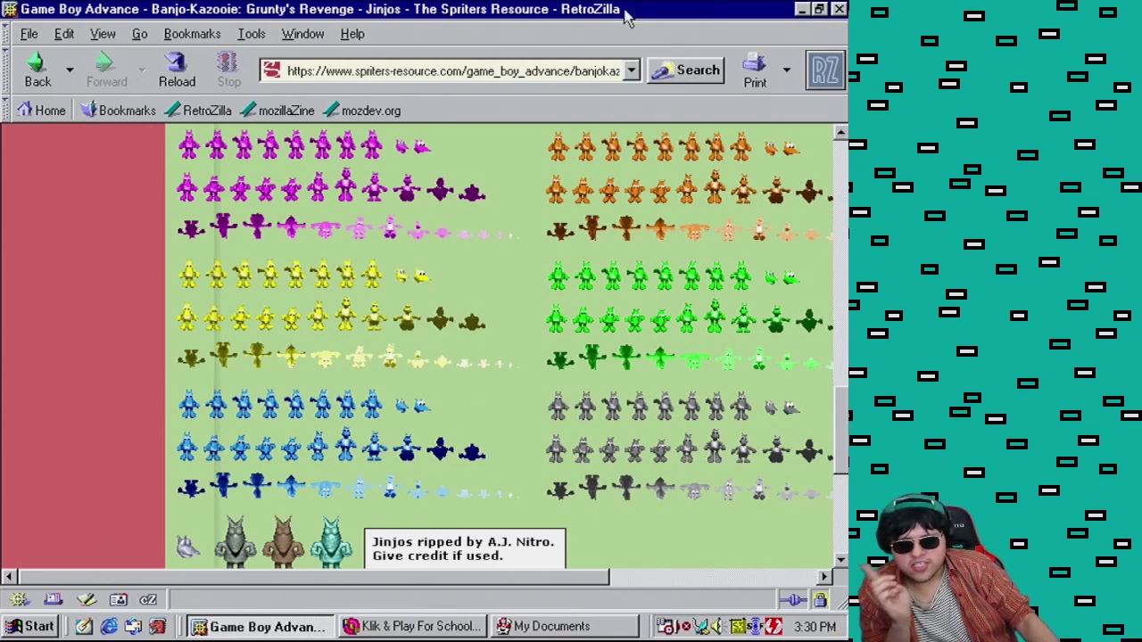
Return to the site's Search page and search for "hot dog" across all consoles
scroll(846, 230, up, 5)
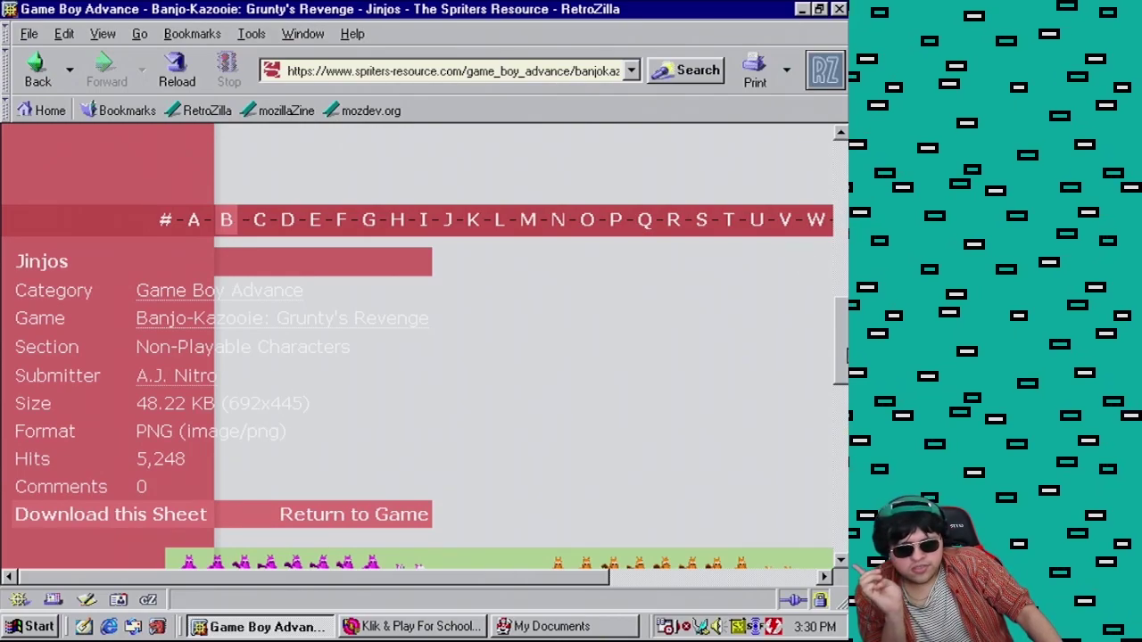
scroll(846, 355, up, 5)
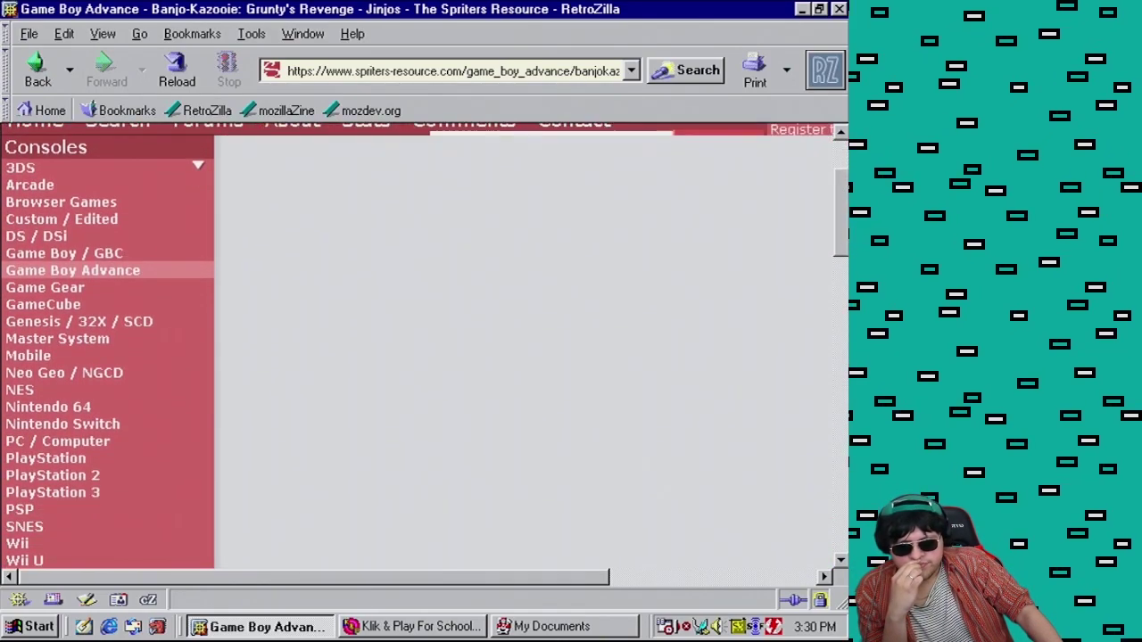
scroll(471, 205, up, 1)
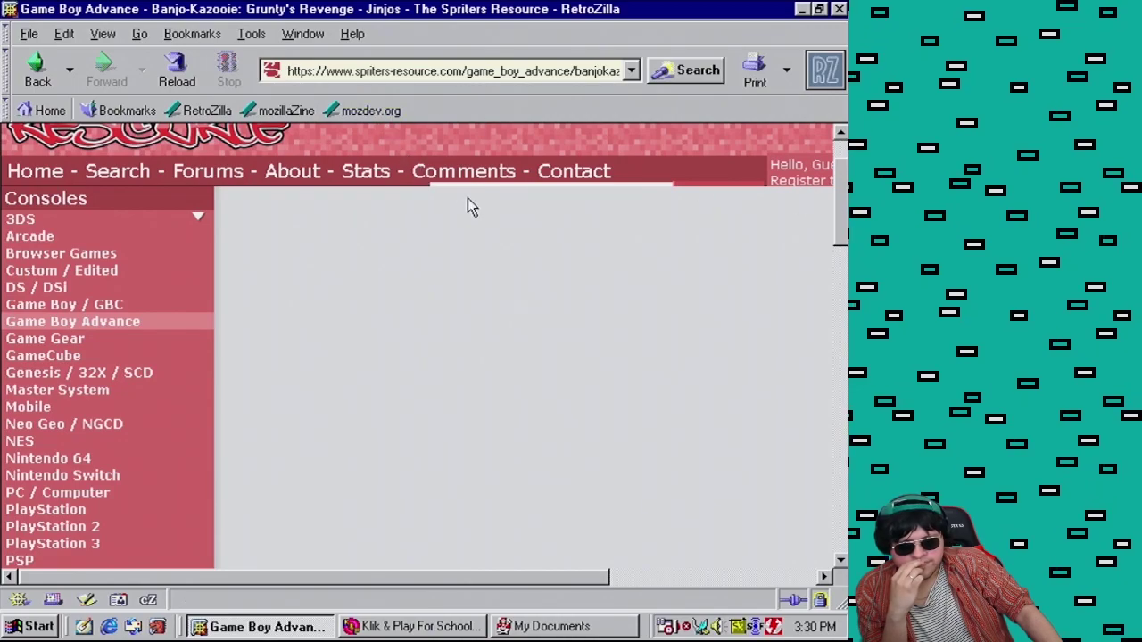
click(121, 172)
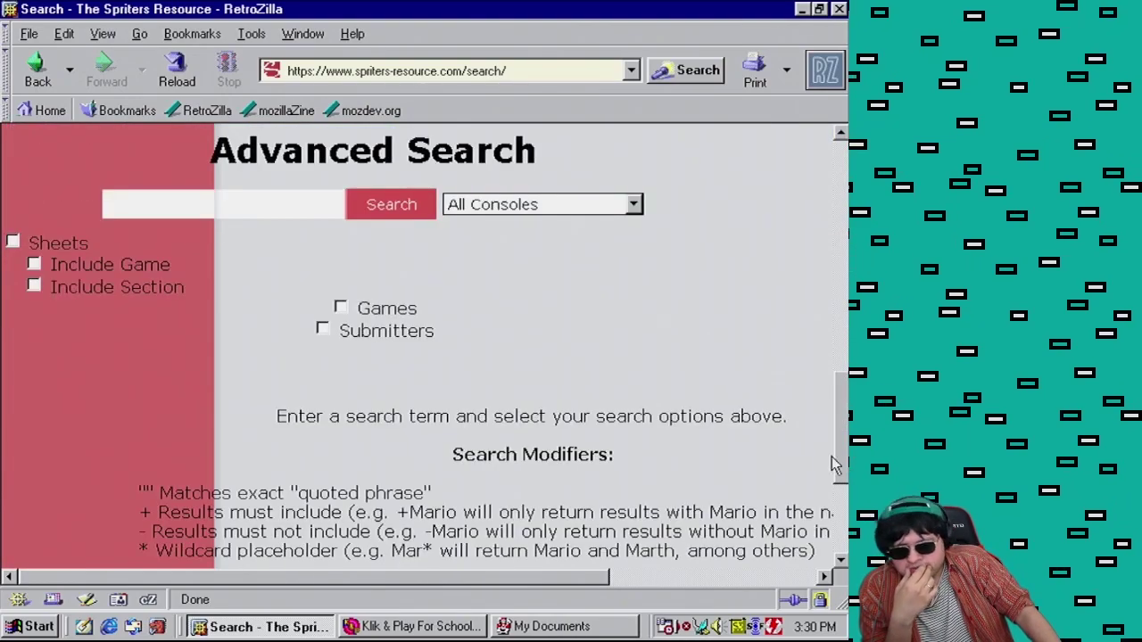
text(hot dog)
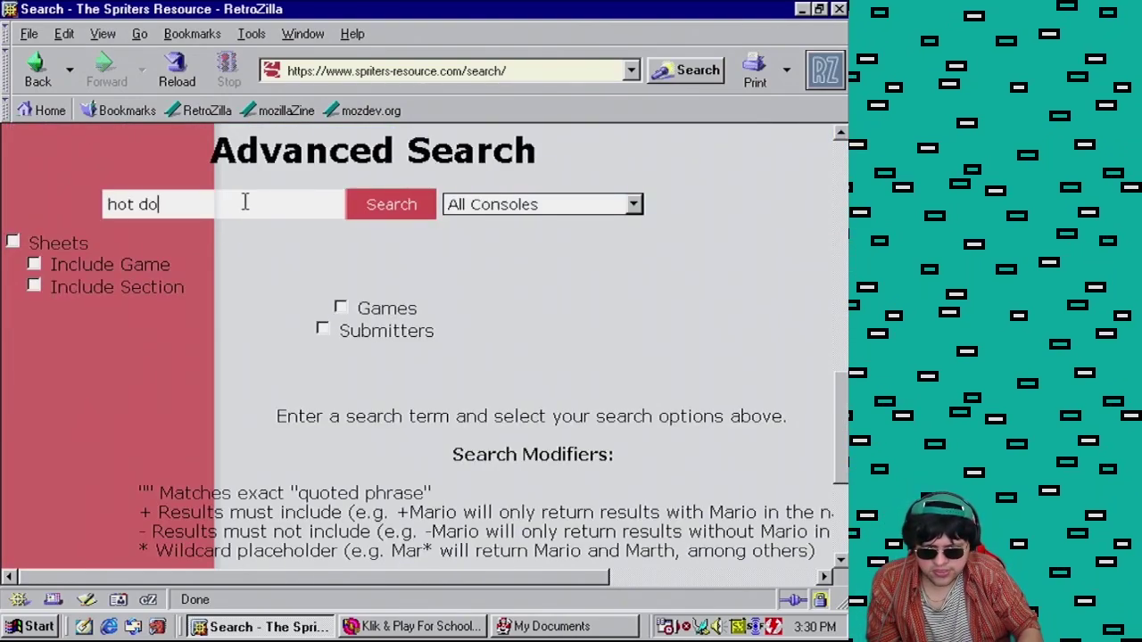
click(416, 209)
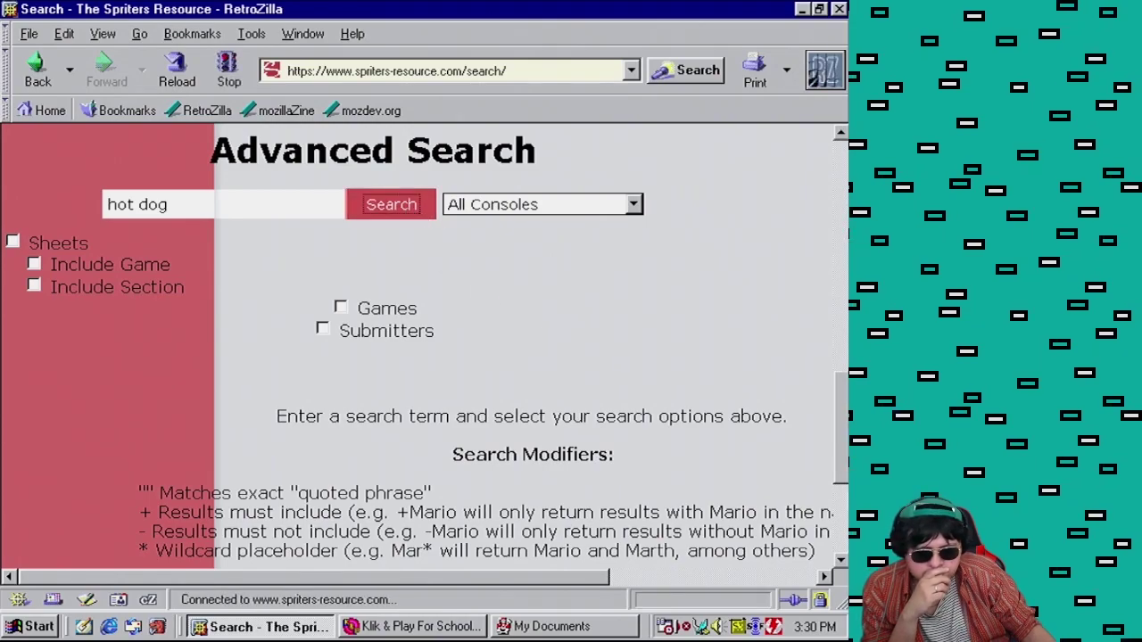
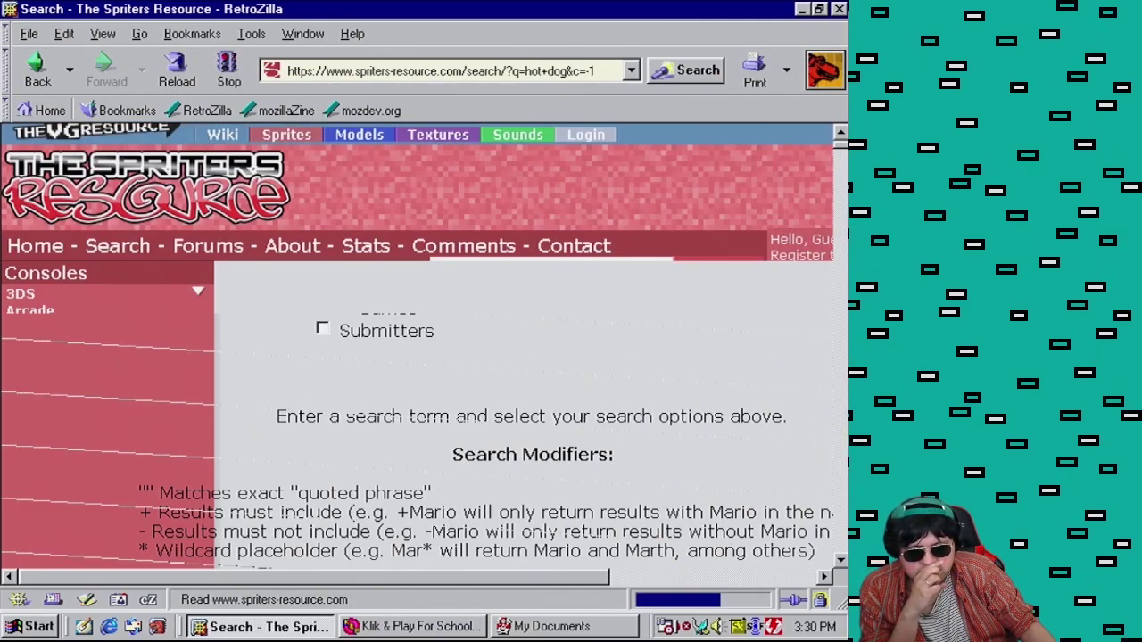
Stop loading the "hot dog" results page, request its address again, and stop the second load
click(229, 71)
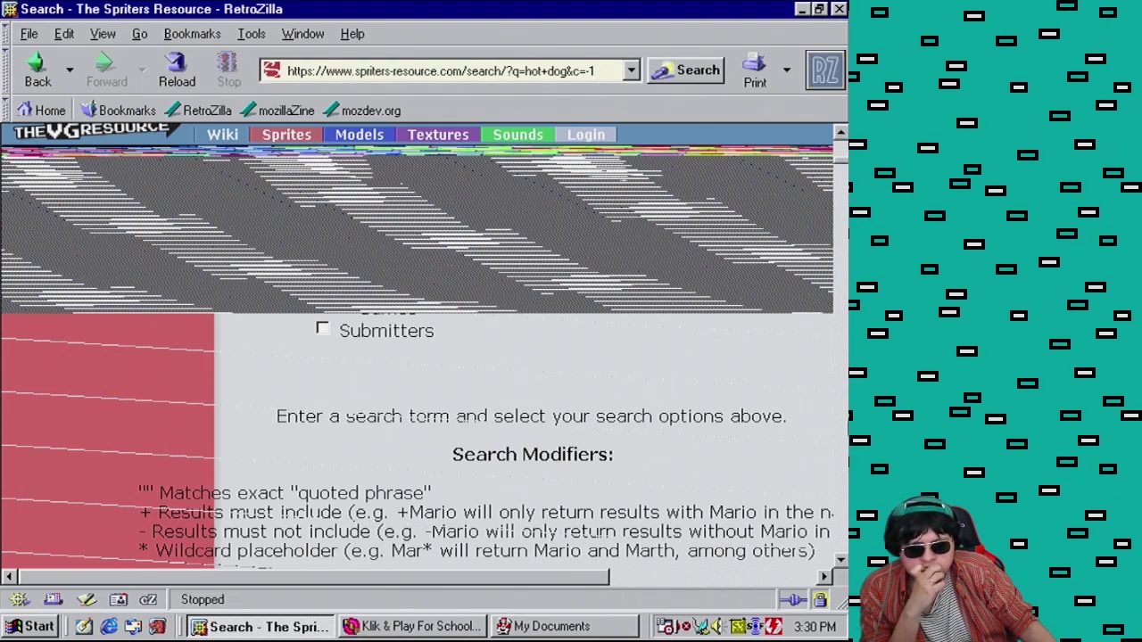
click(546, 71)
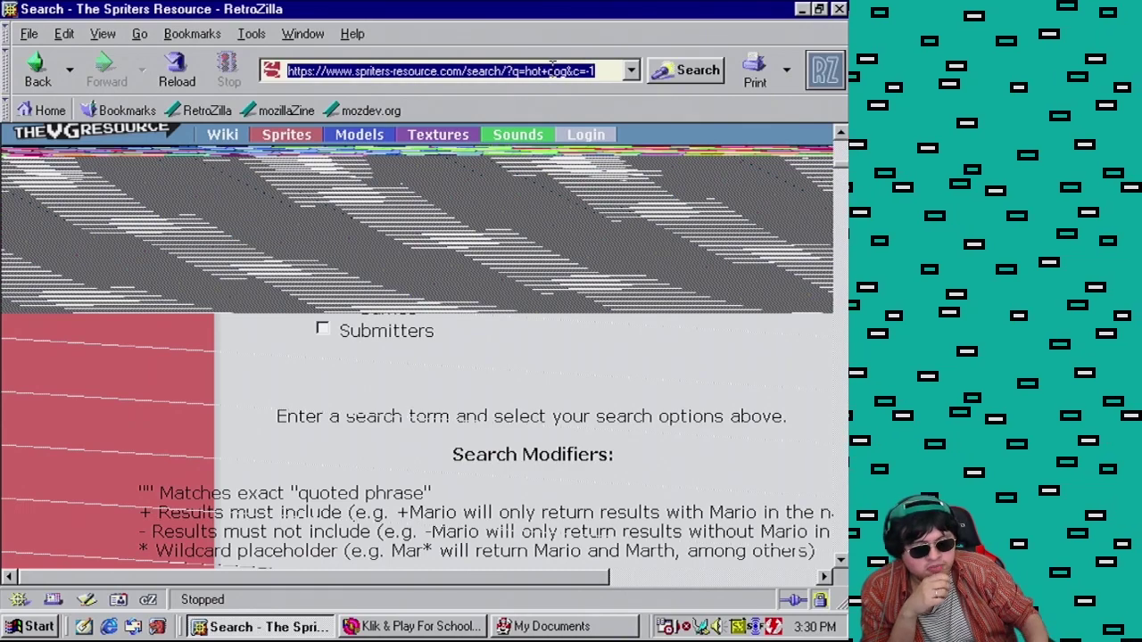
key(Return)
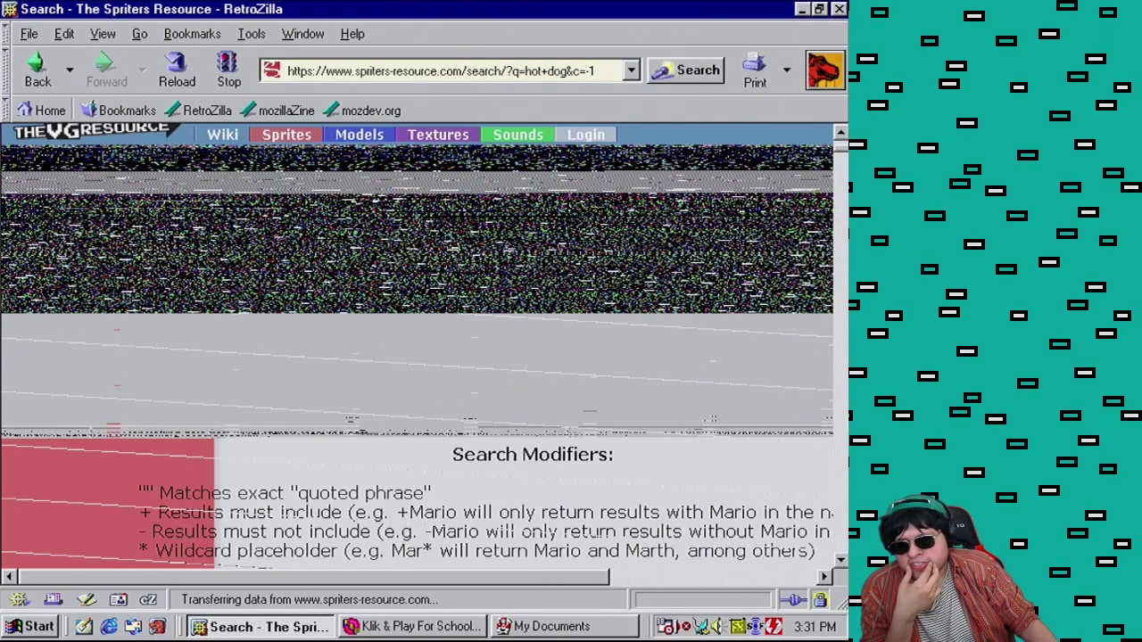
click(230, 71)
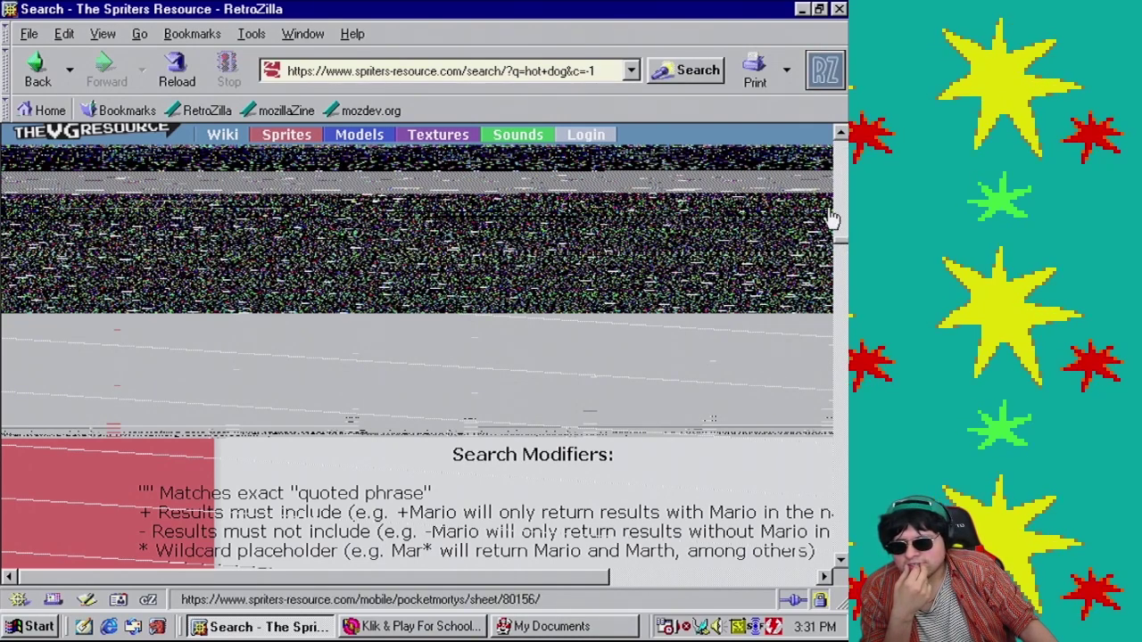
Go to Google, search for "hot dog sprite", and show all of the image results
click(528, 70)
text(google)
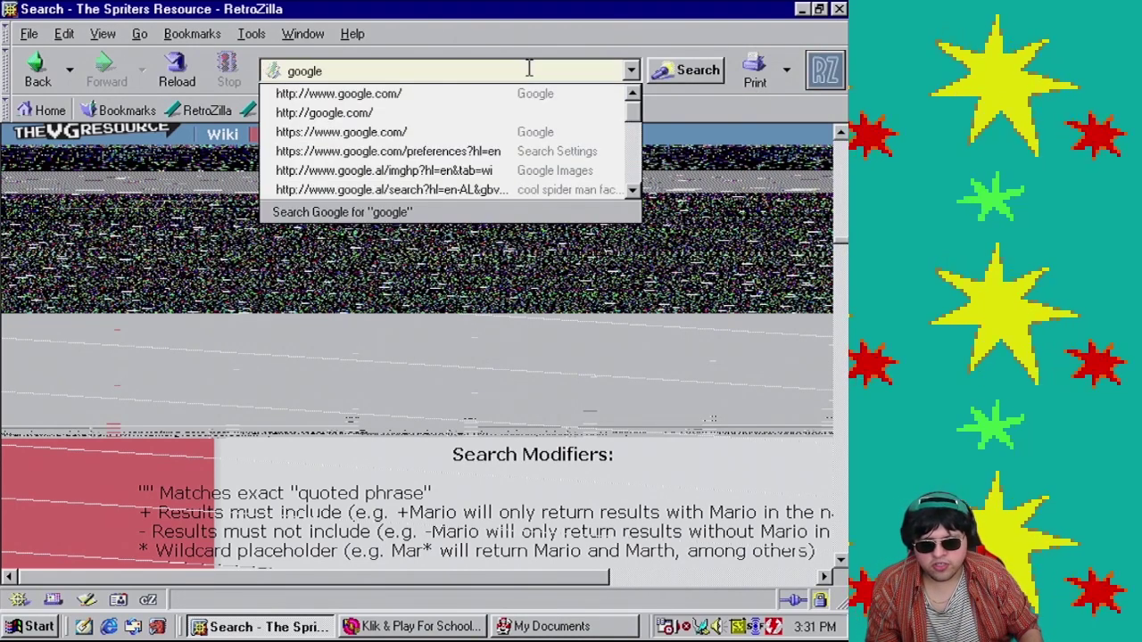
key(Return)
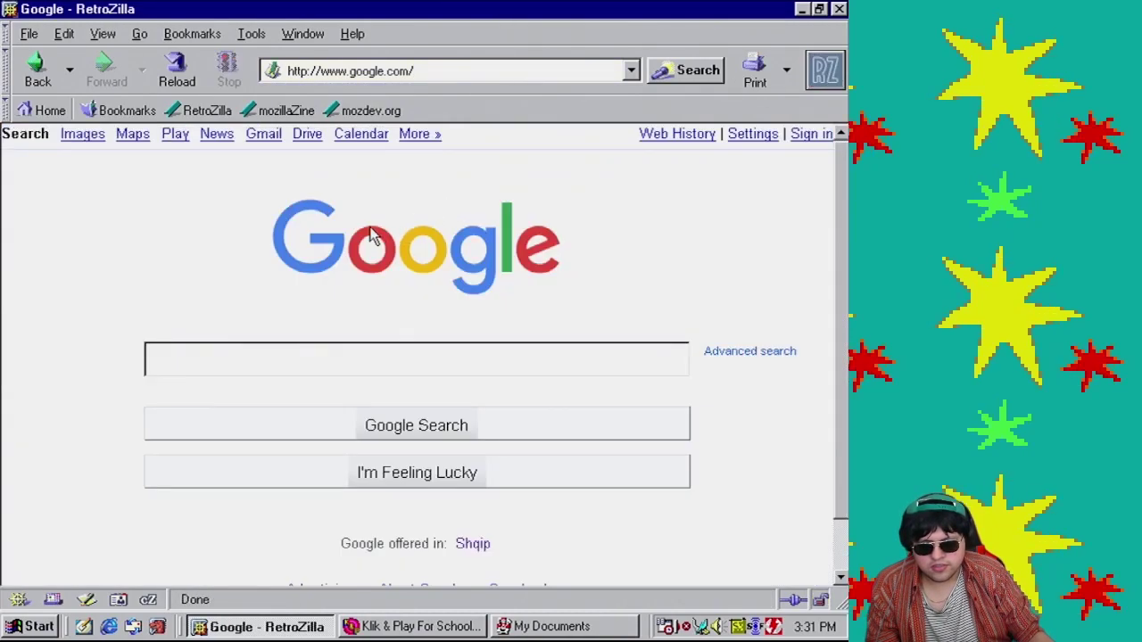
click(366, 361)
text(hot dog sprite)
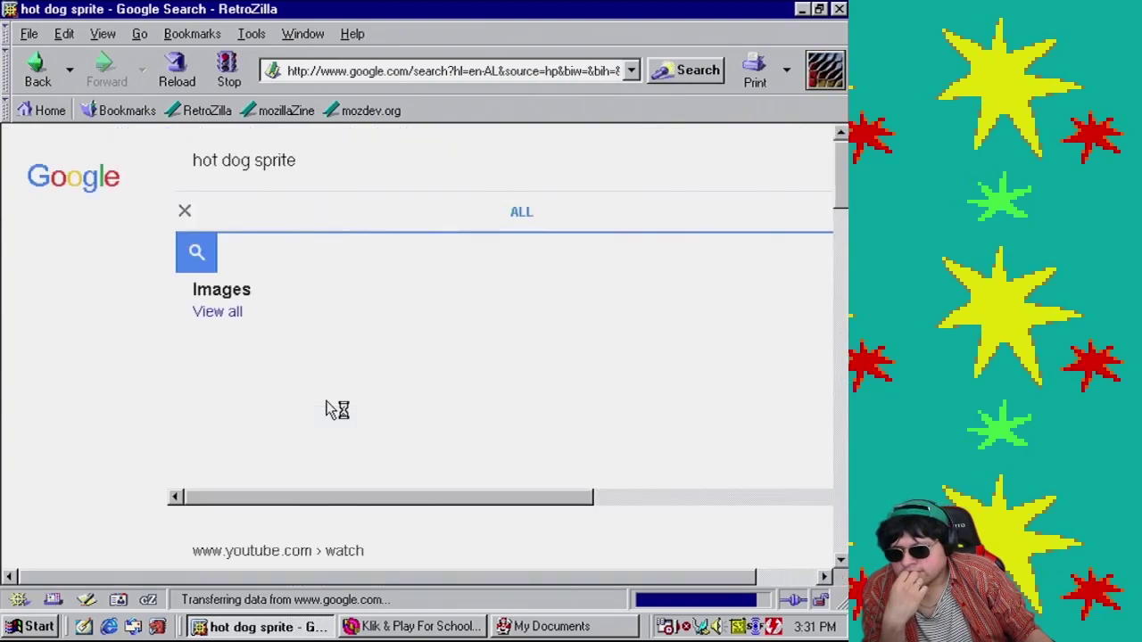
click(219, 312)
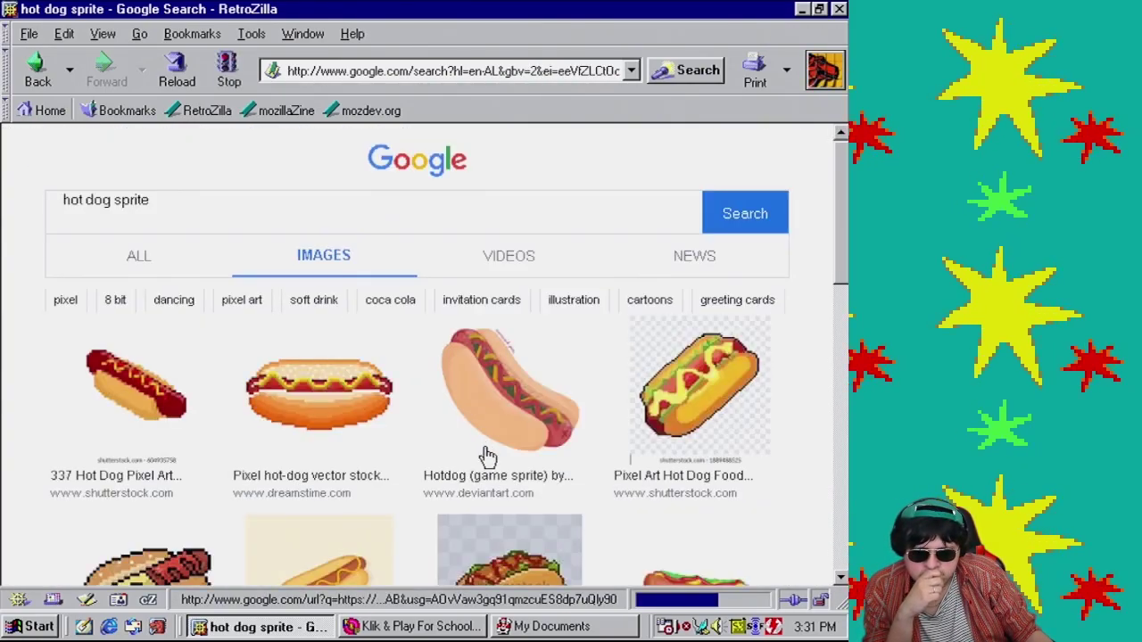
Examine the first two pages of "hot dog sprite" image results for a usable hot dog picture
scroll(484, 458, down, 7)
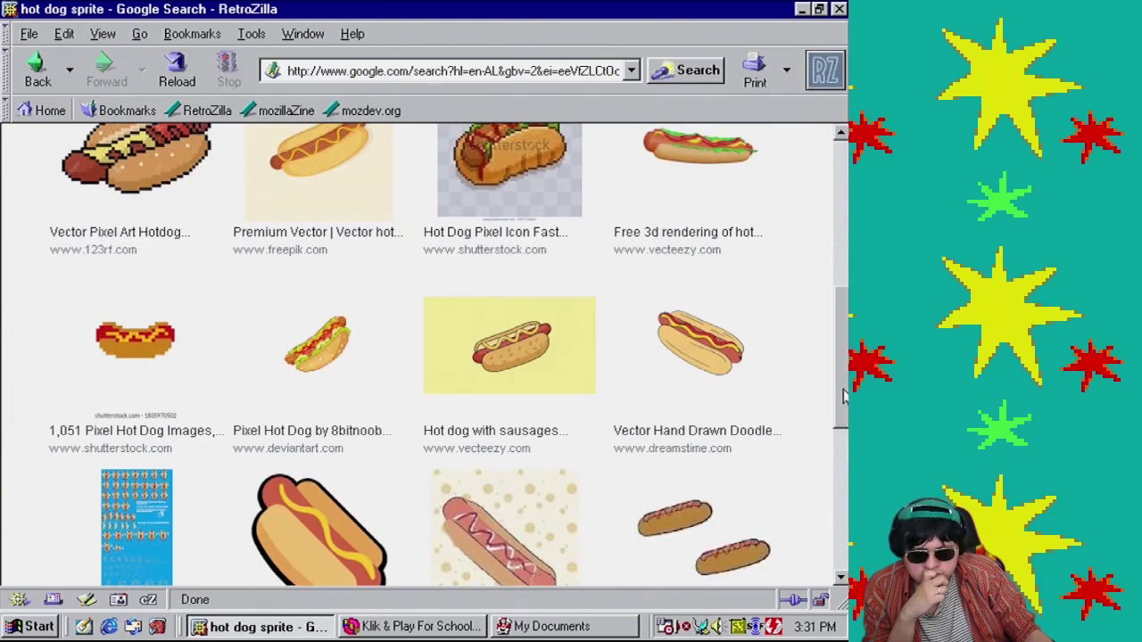
scroll(844, 397, down, 3)
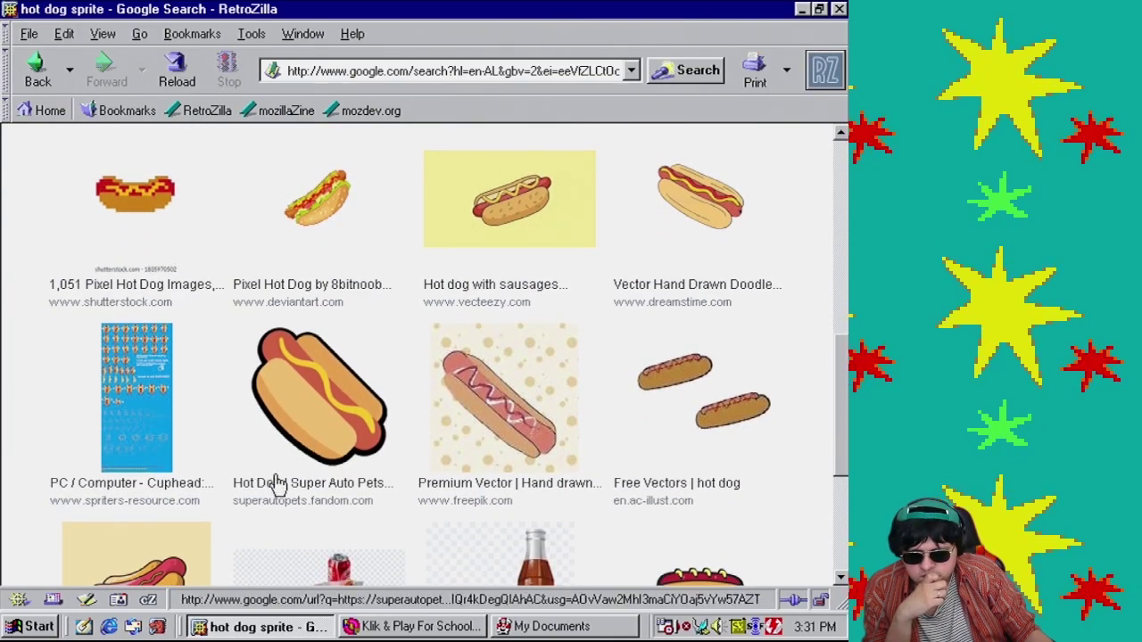
scroll(430, 503, down, 5)
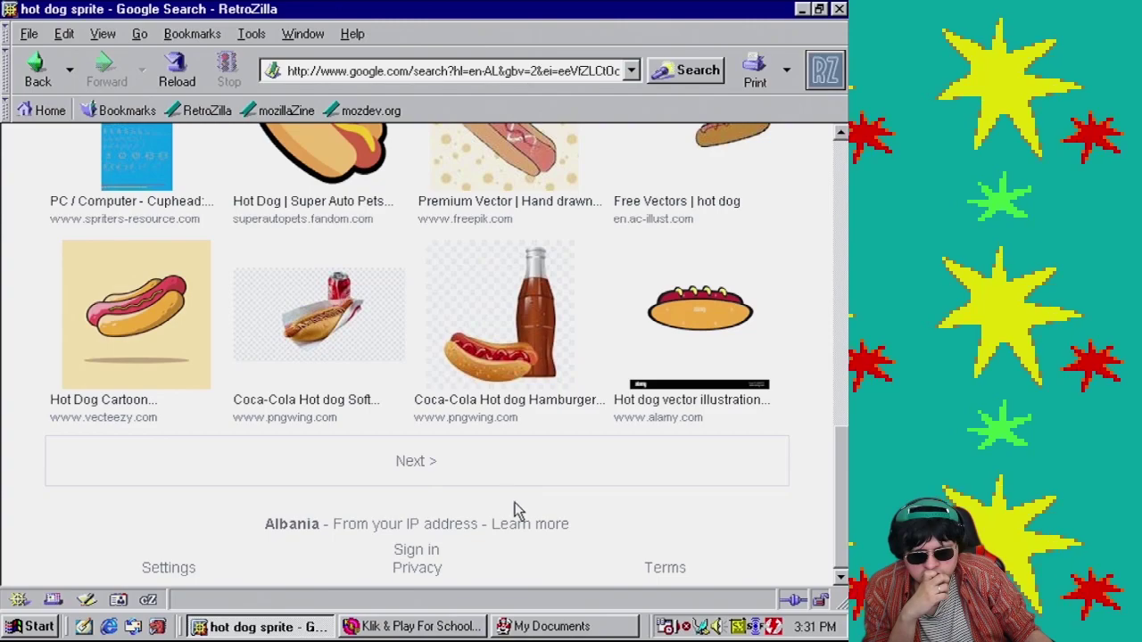
click(460, 466)
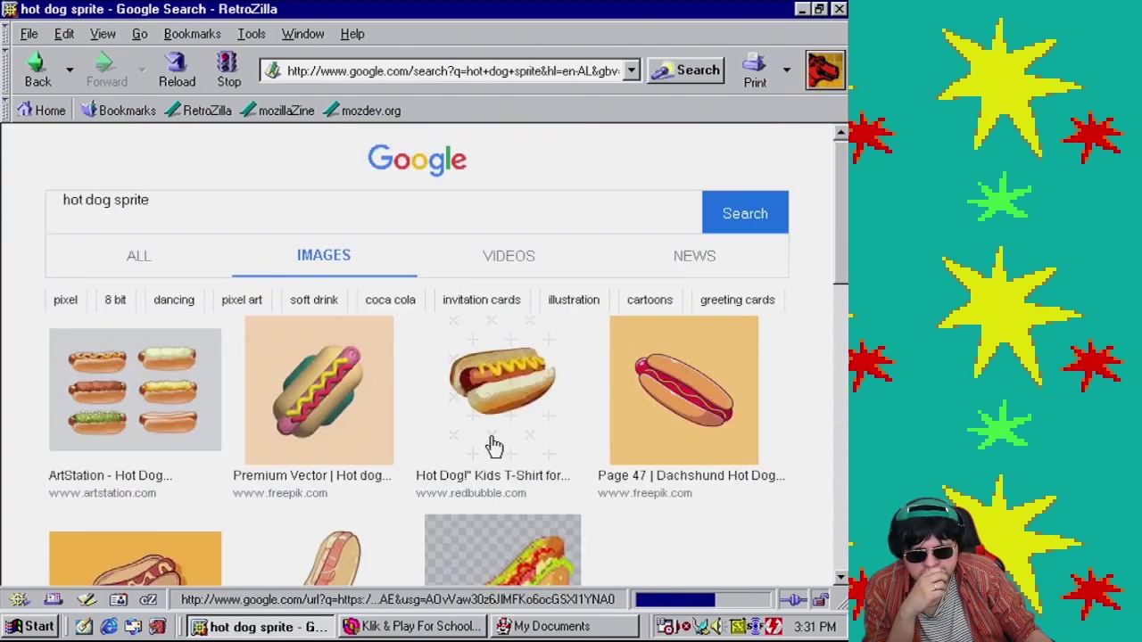
scroll(496, 441, down, 4)
scroll(660, 469, down, 5)
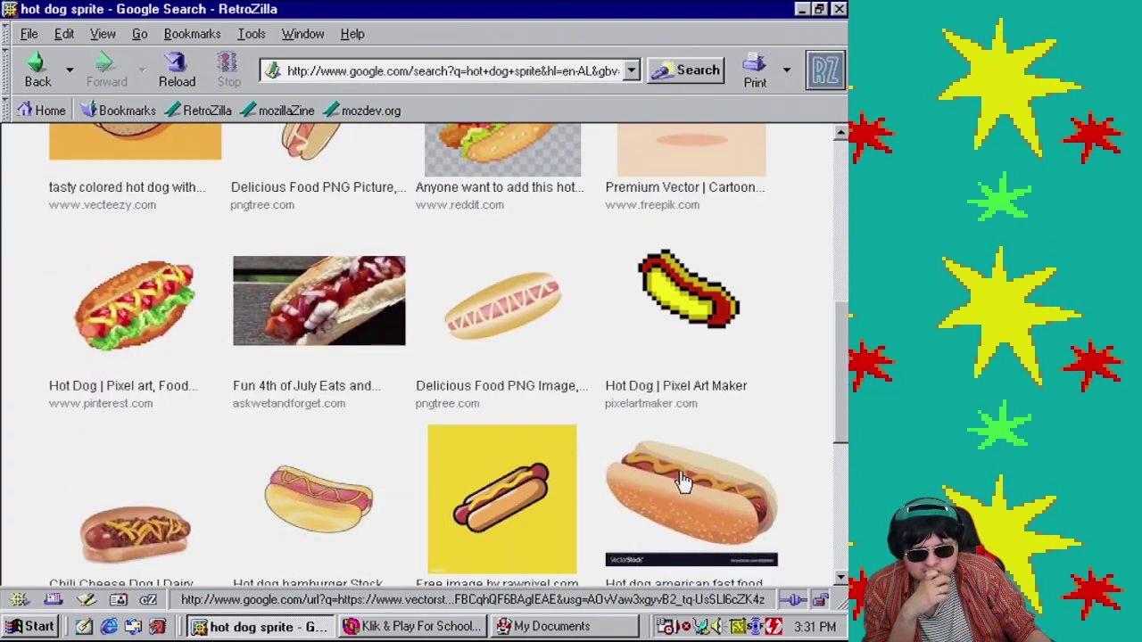
scroll(723, 466, down, 1)
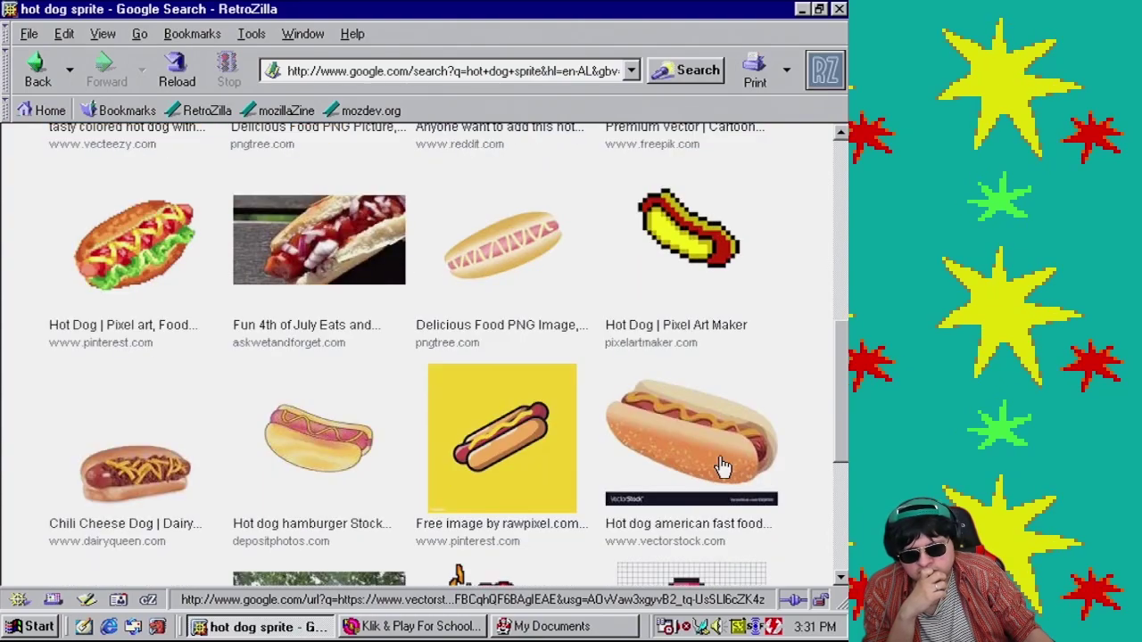
scroll(719, 459, down, 5)
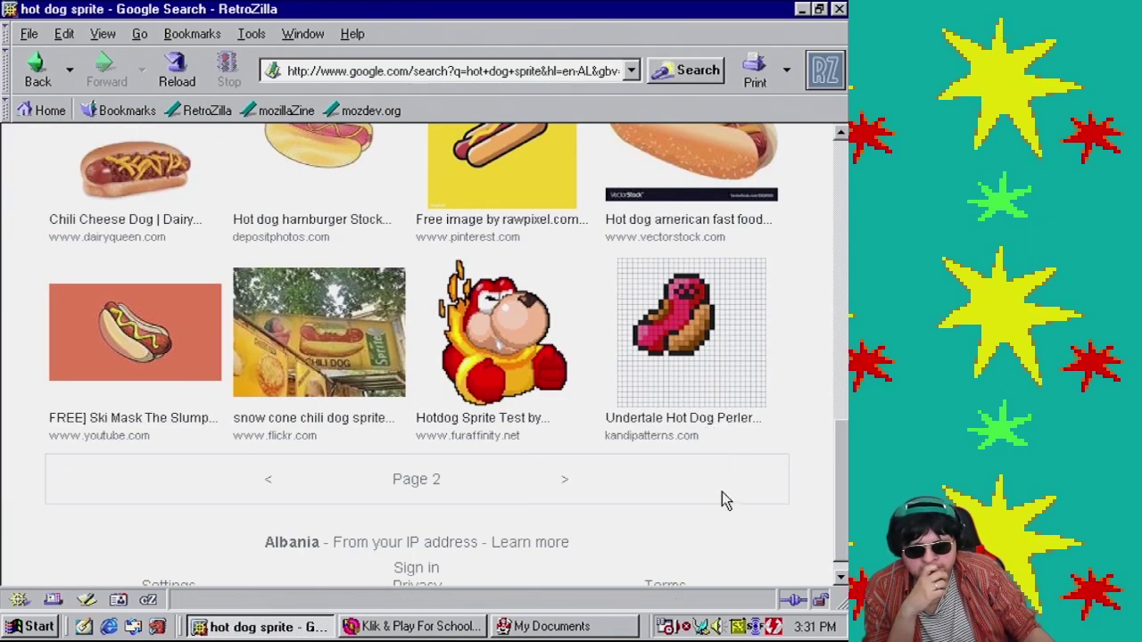
Examine pages 3 and 4 of the "hot dog sprite" image results for a suitable hot dog
click(563, 482)
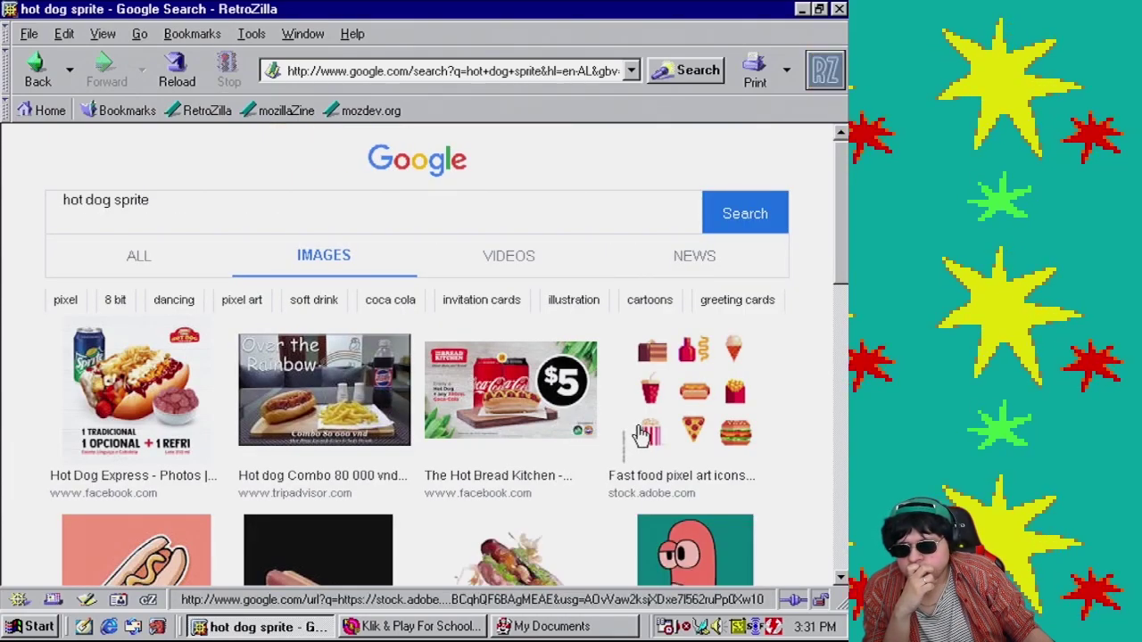
scroll(661, 438, down, 2)
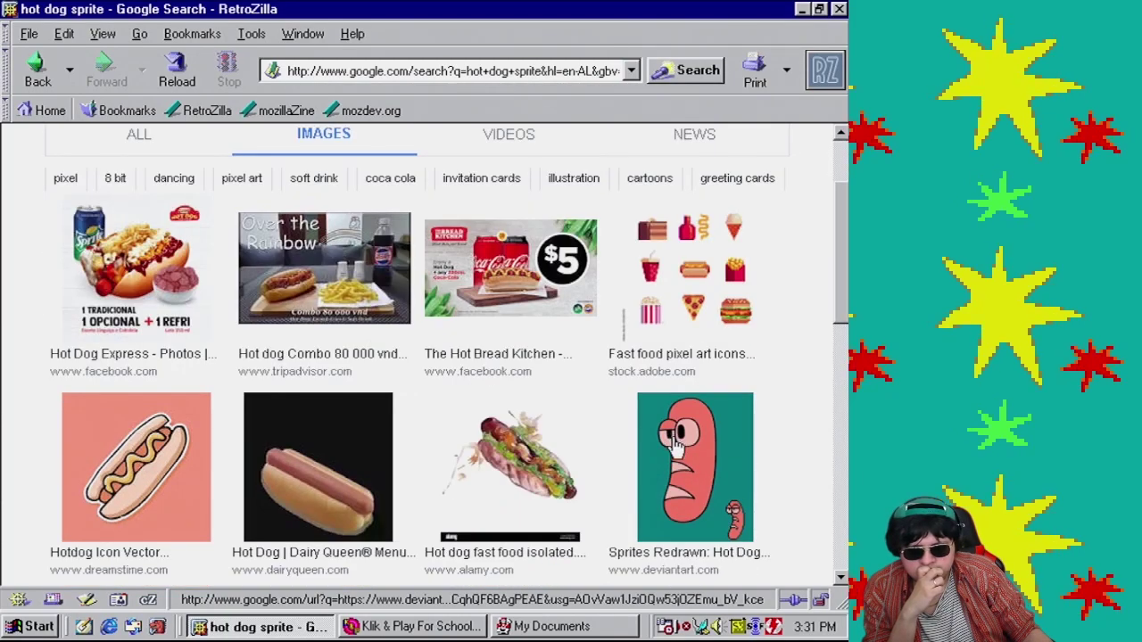
scroll(384, 388, down, 6)
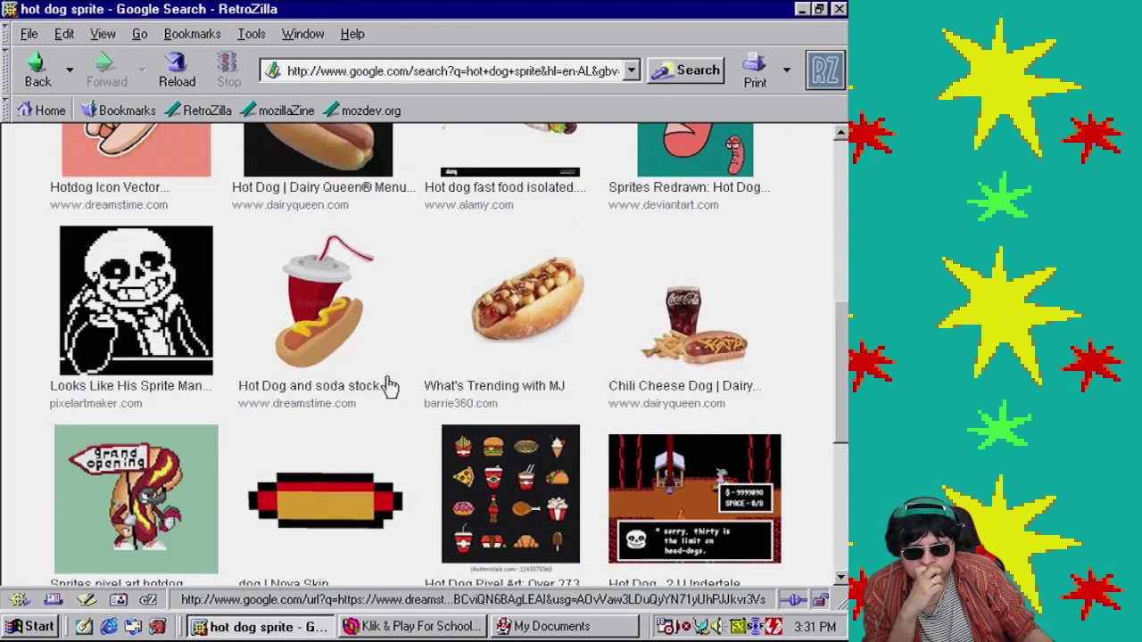
scroll(425, 386, down, 6)
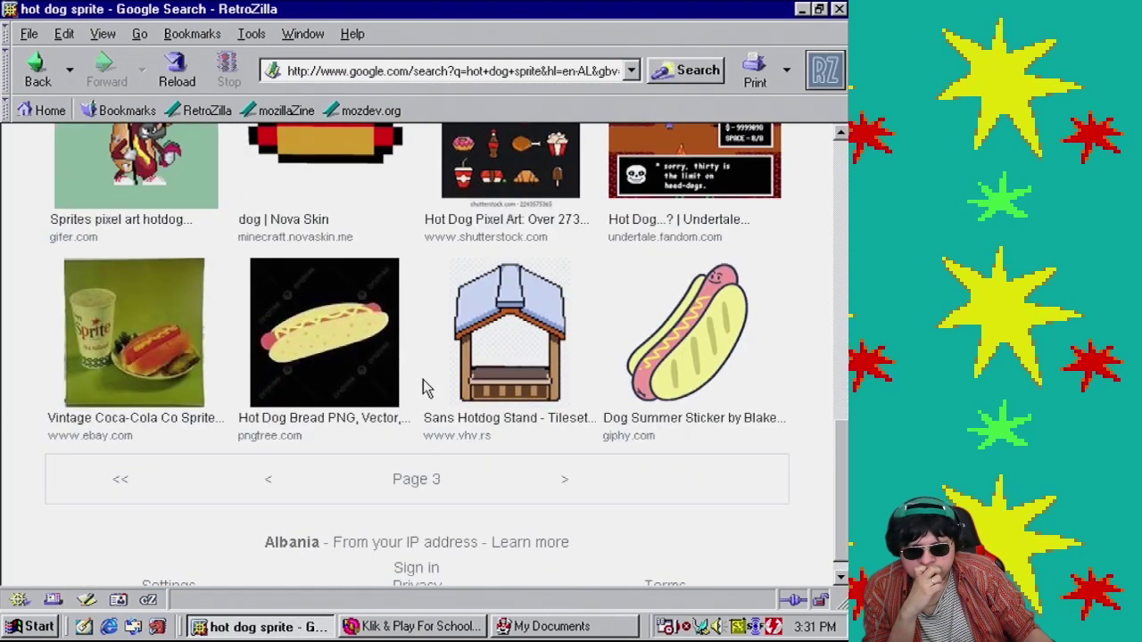
click(571, 489)
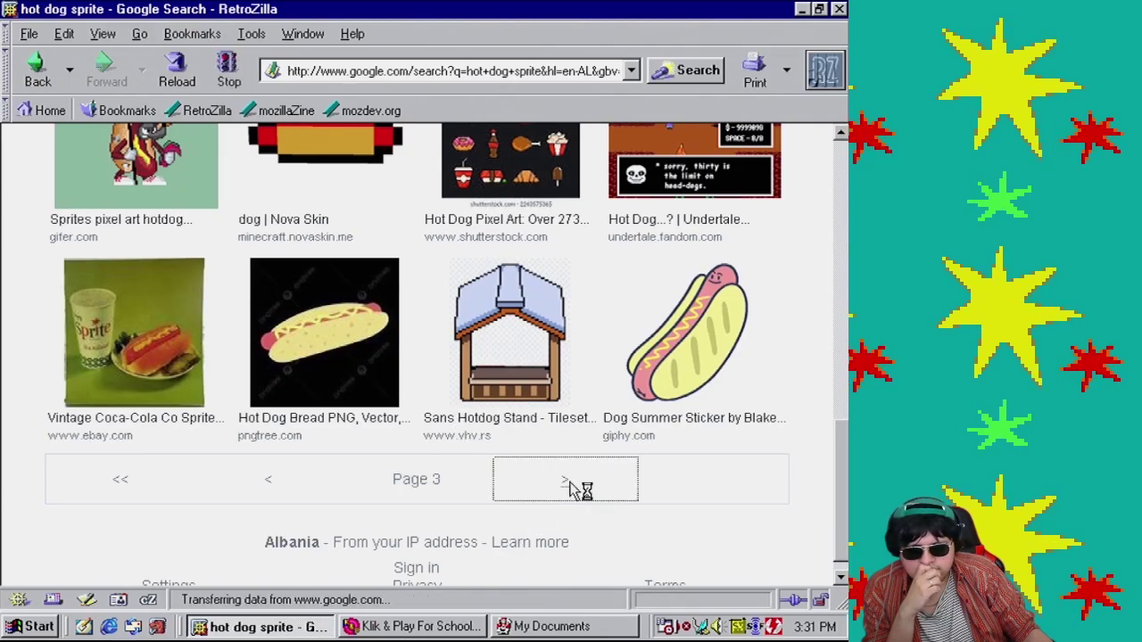
scroll(555, 457, down, 2)
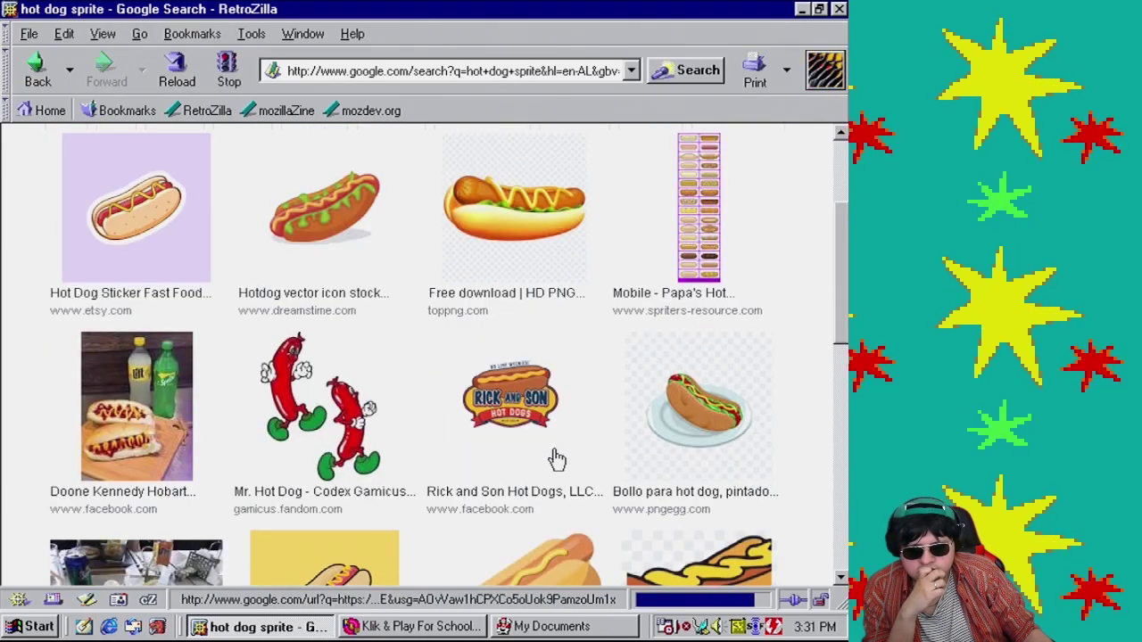
scroll(555, 457, down, 5)
scroll(555, 457, down, 6)
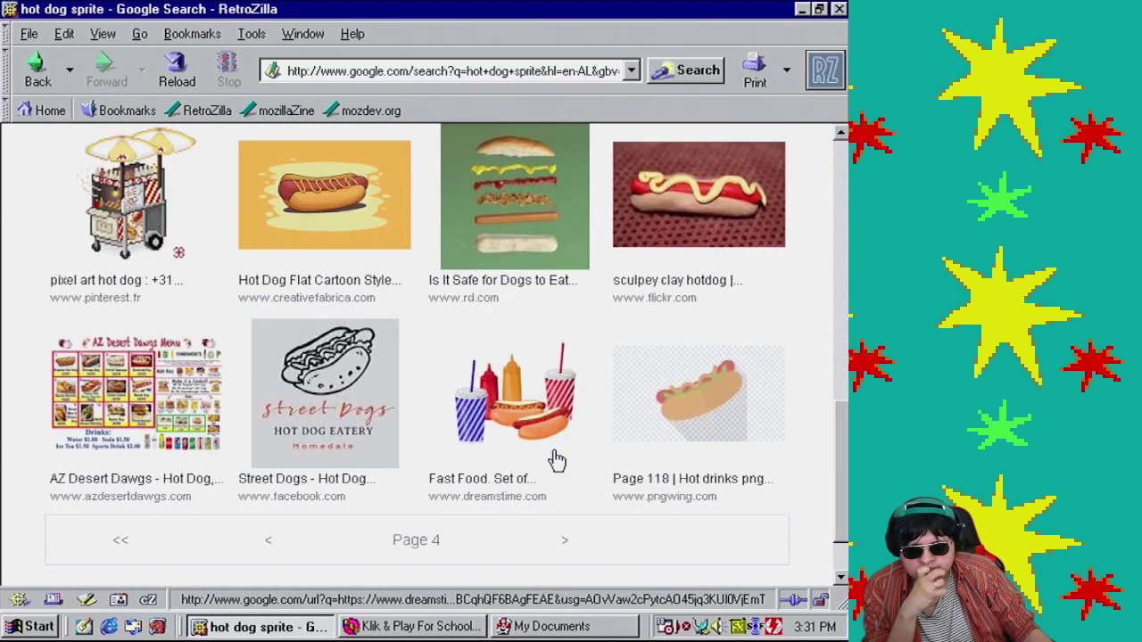
Continue through pages 5 and 6 of the "hot dog sprite" image results, examining the pictures on each
click(572, 478)
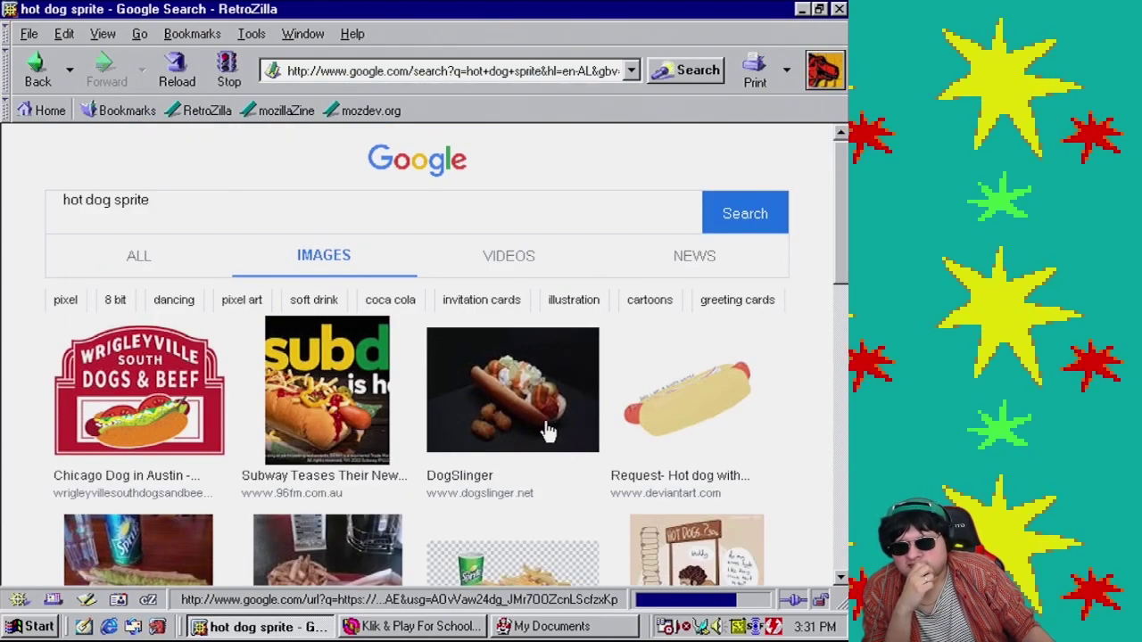
scroll(574, 472, down, 3)
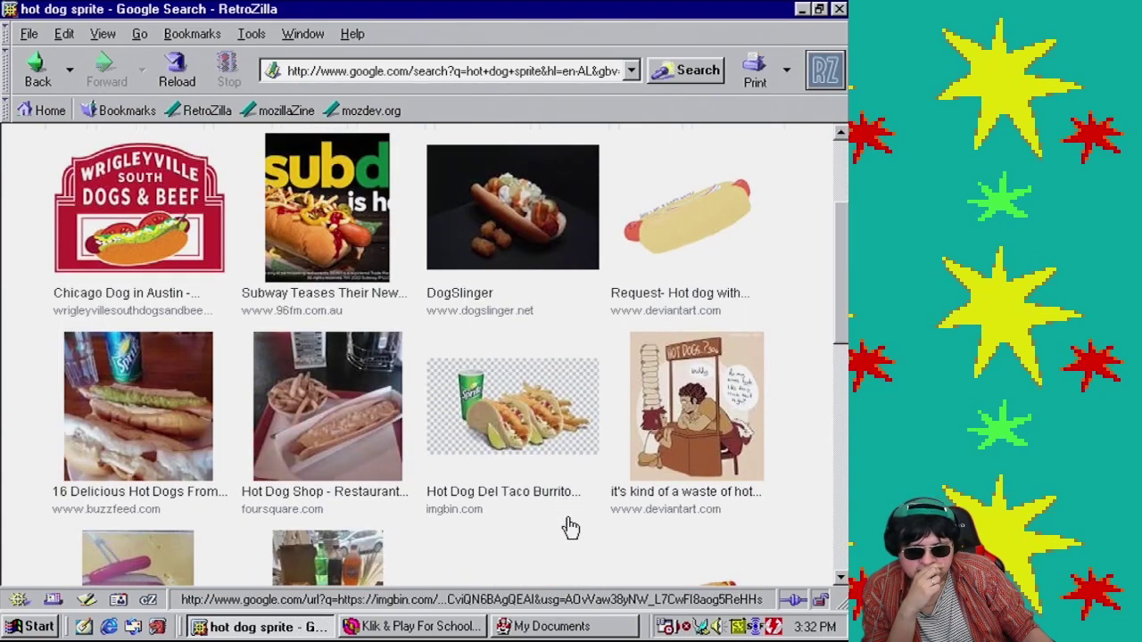
scroll(571, 527, down, 3)
scroll(573, 487, down, 3)
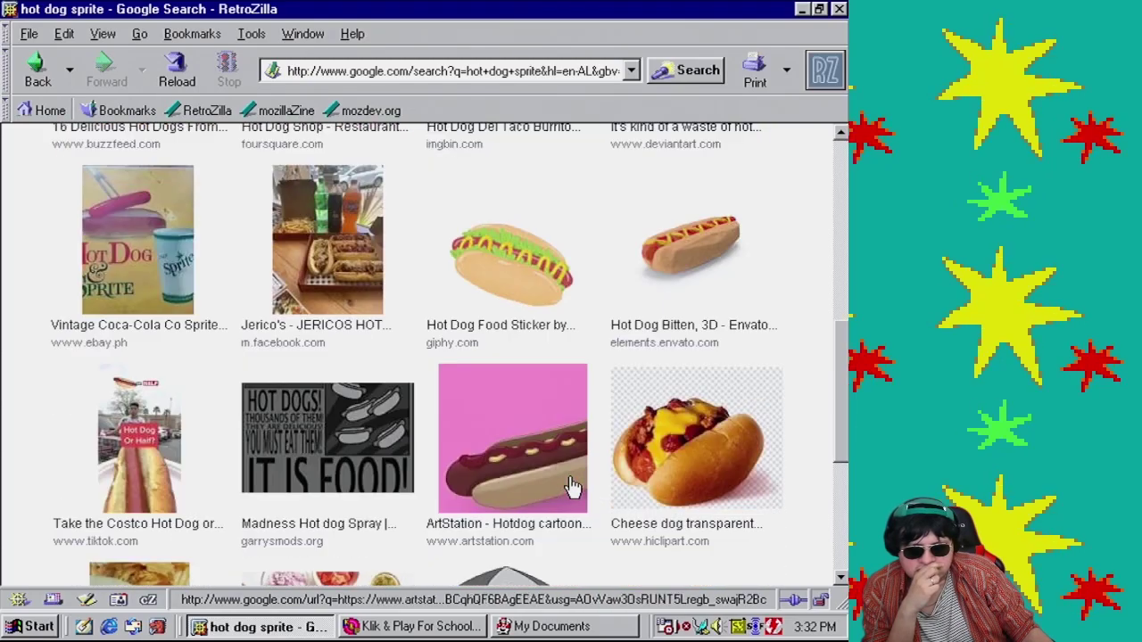
scroll(573, 487, down, 3)
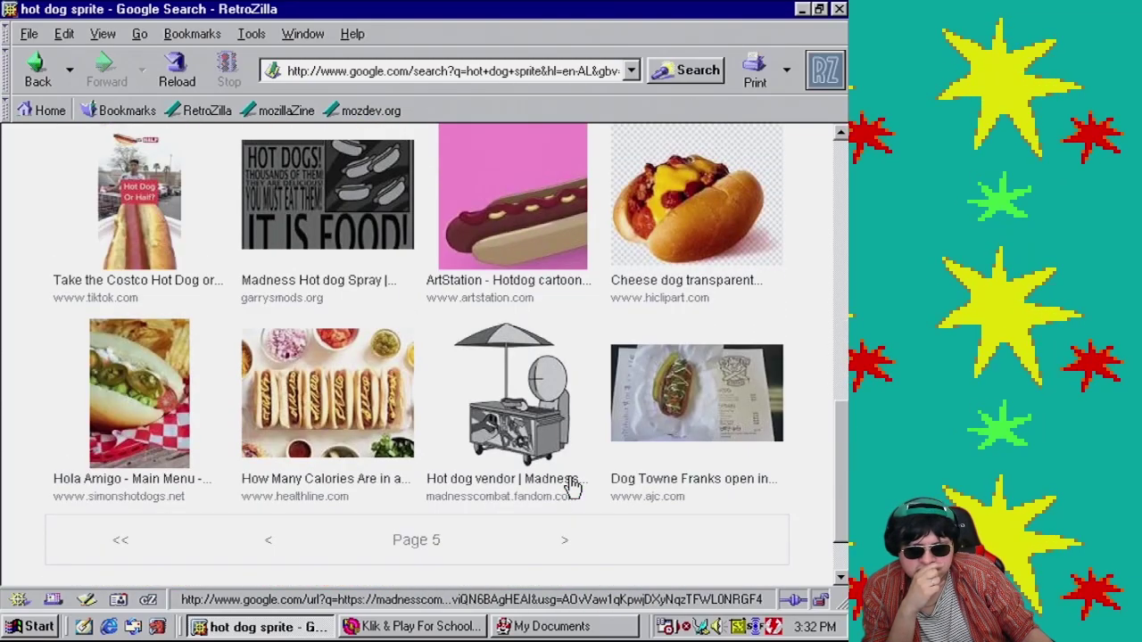
click(577, 550)
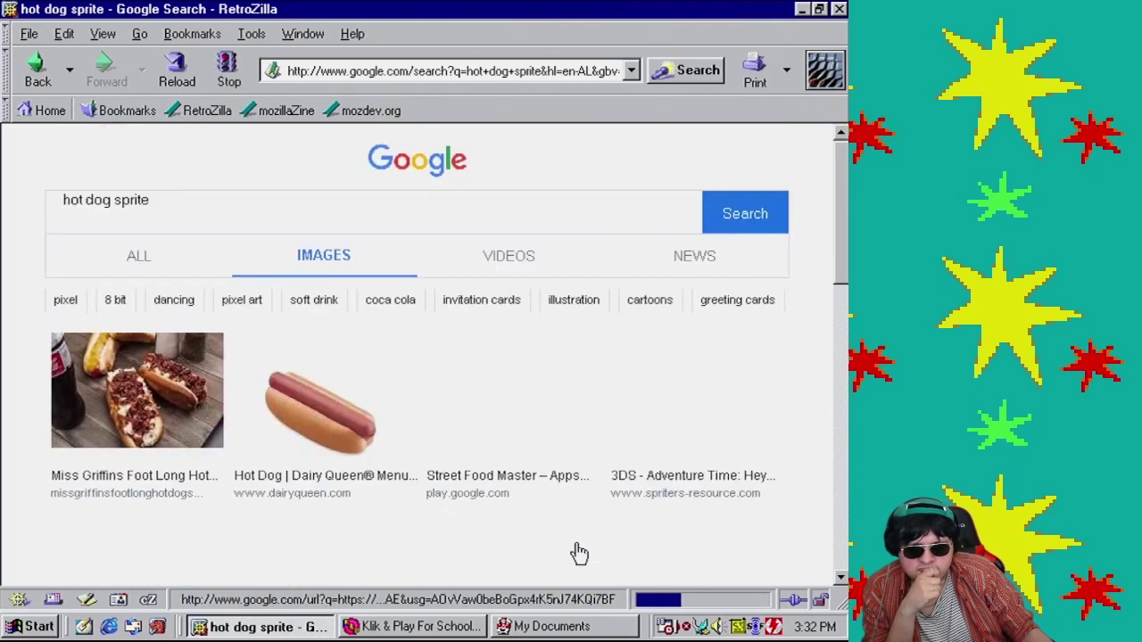
scroll(567, 510, down, 1)
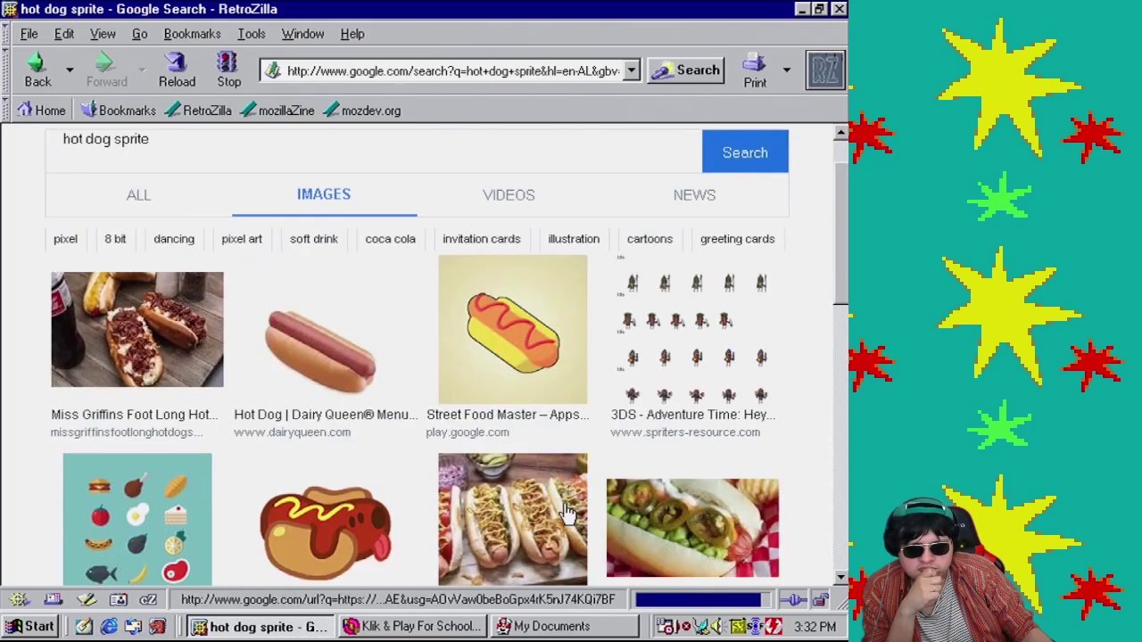
scroll(567, 511, down, 1)
scroll(566, 501, down, 3)
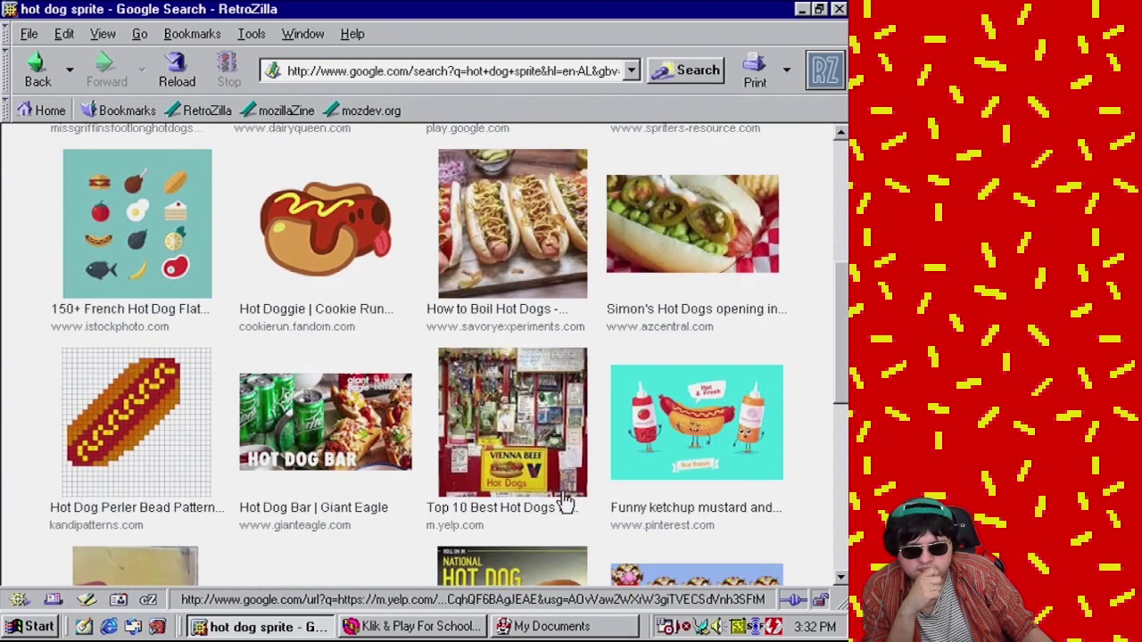
scroll(566, 505, down, 3)
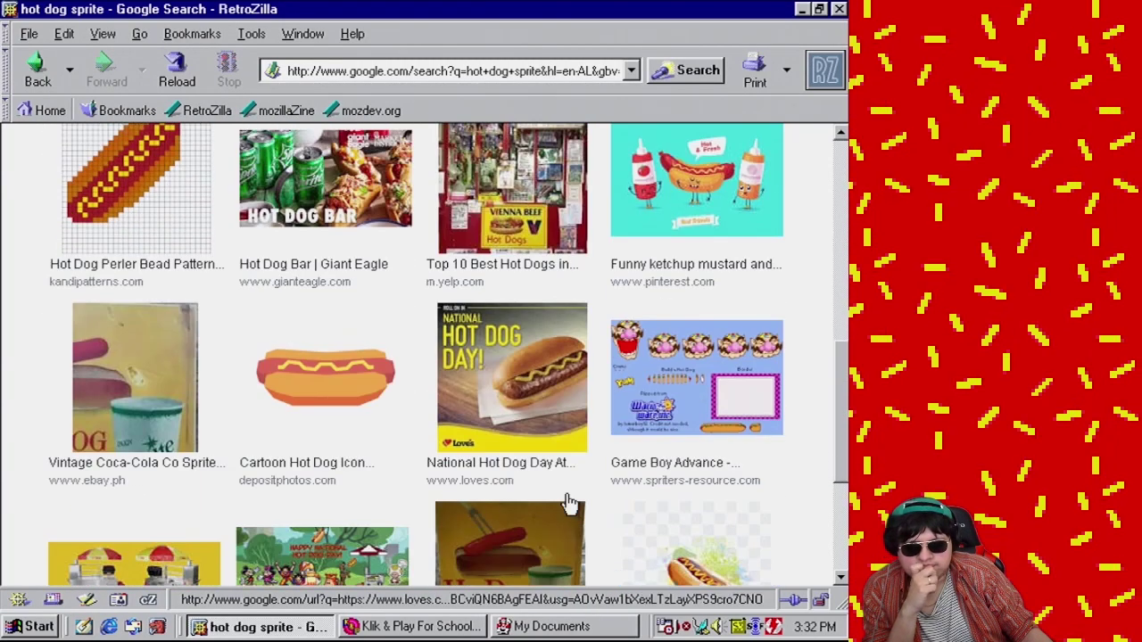
scroll(616, 509, down, 3)
click(626, 507)
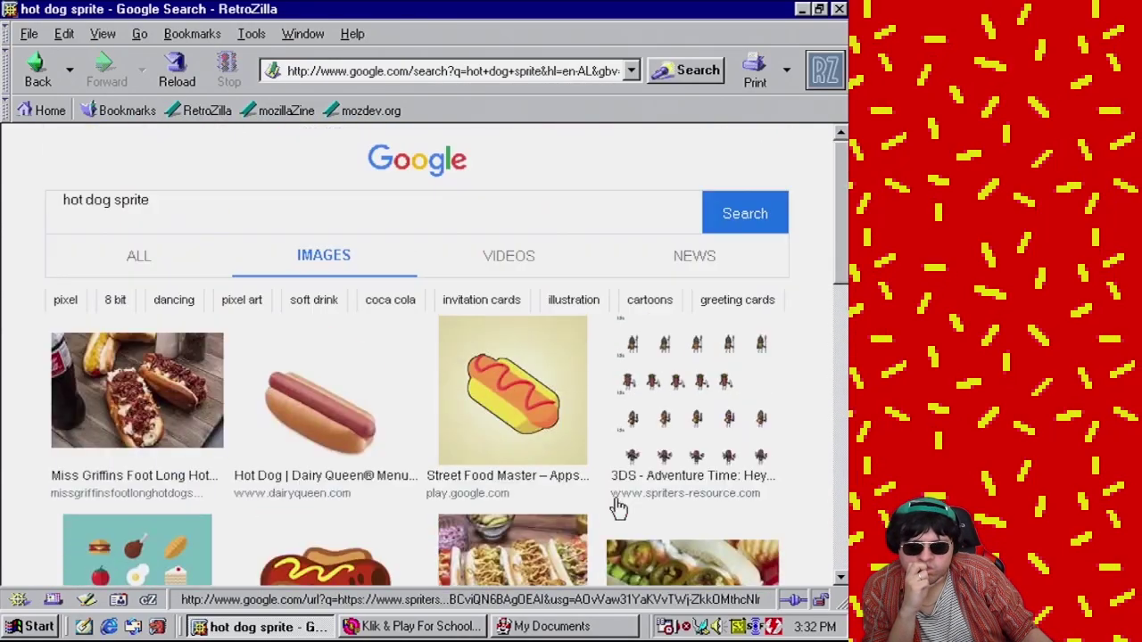
scroll(616, 505, down, 10)
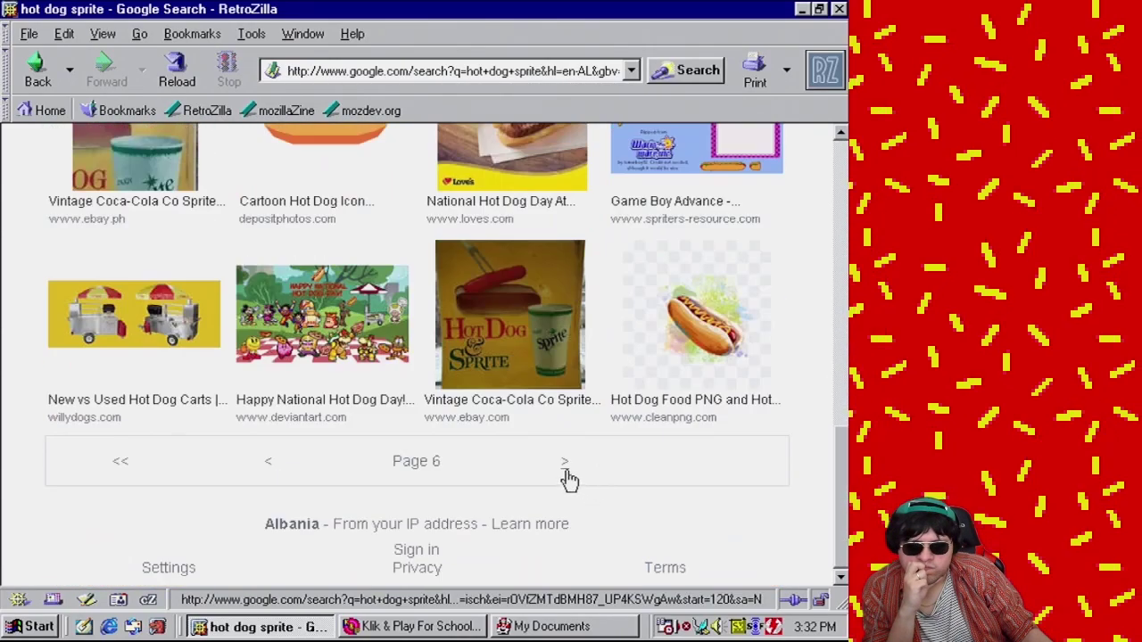
click(565, 471)
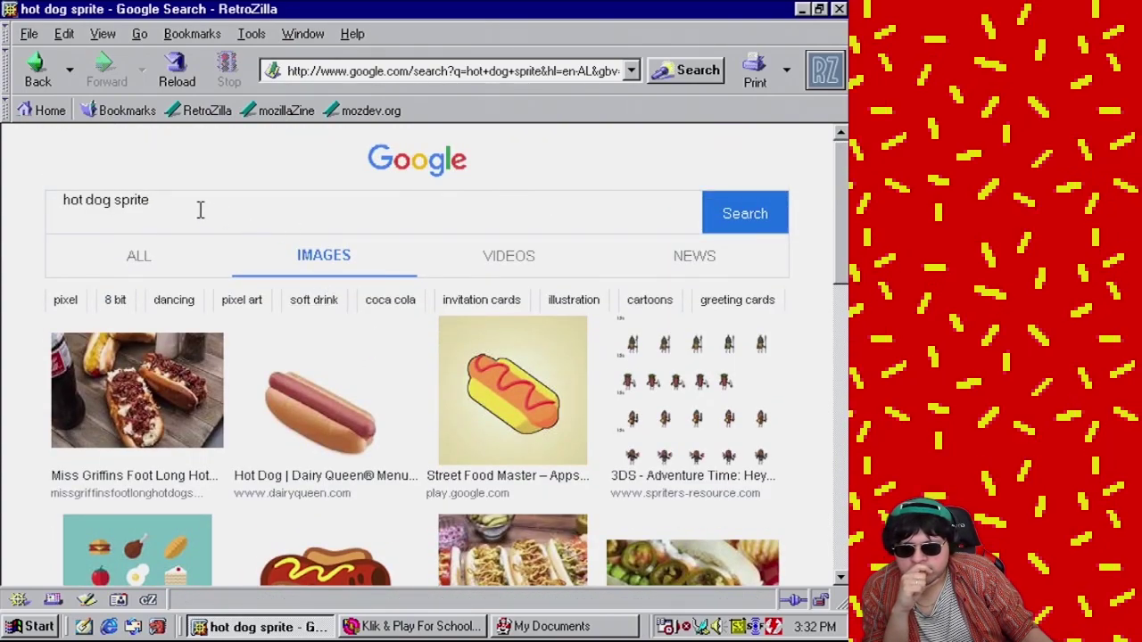
Shorten the image search to "hot dog", run it, and look through the first page of results
drag(200, 210, 110, 209)
key(BackSpace)
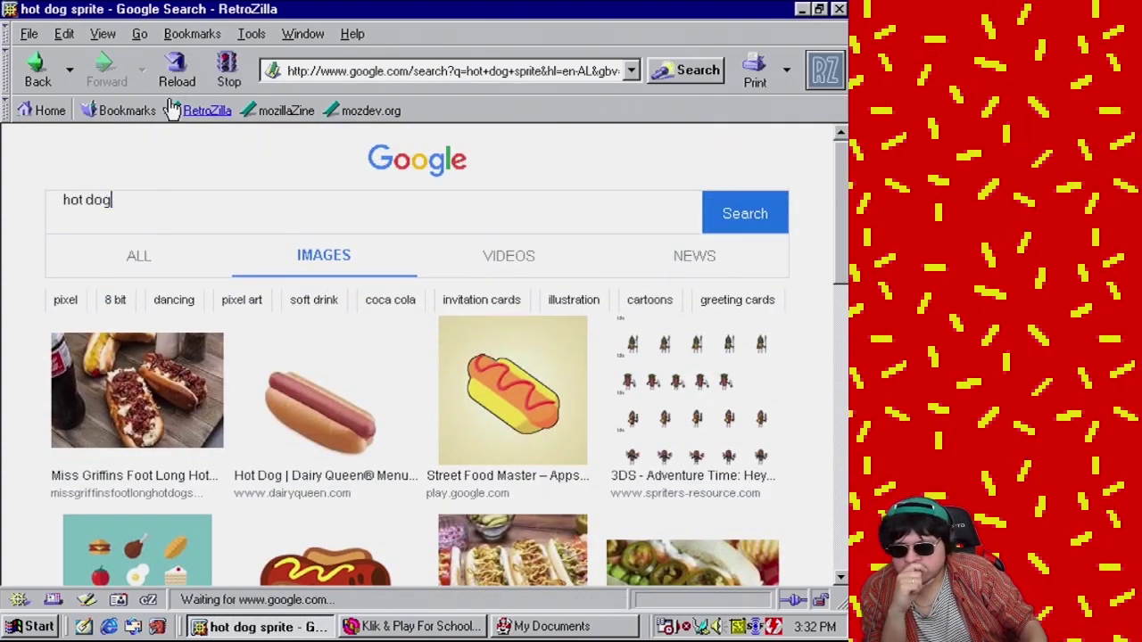
key(Return)
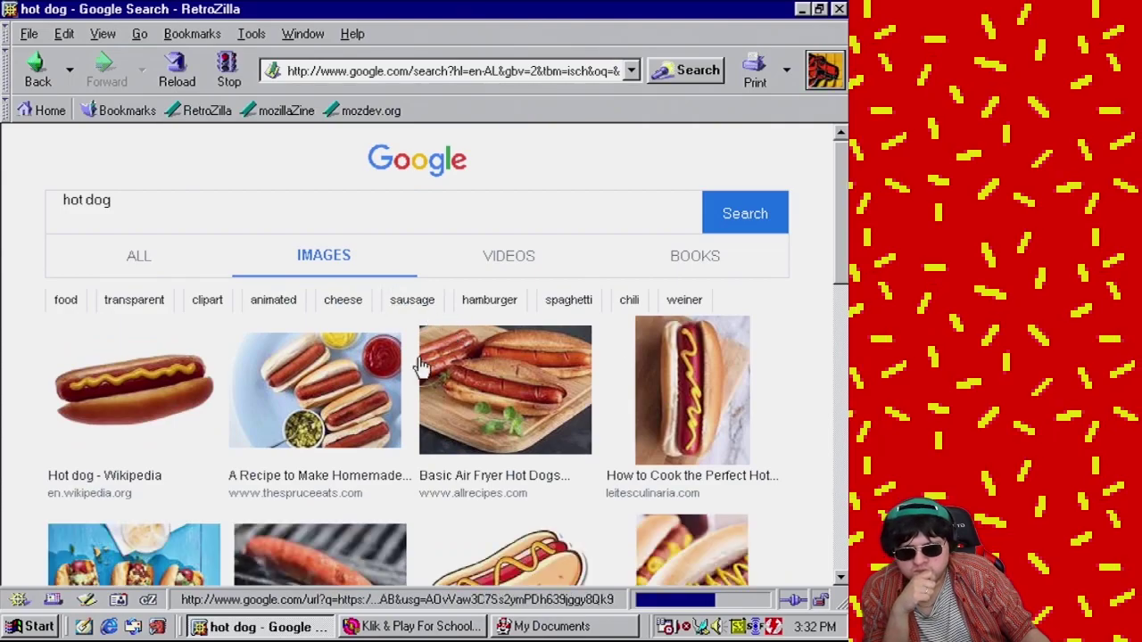
scroll(365, 415, down, 3)
scroll(390, 417, down, 8)
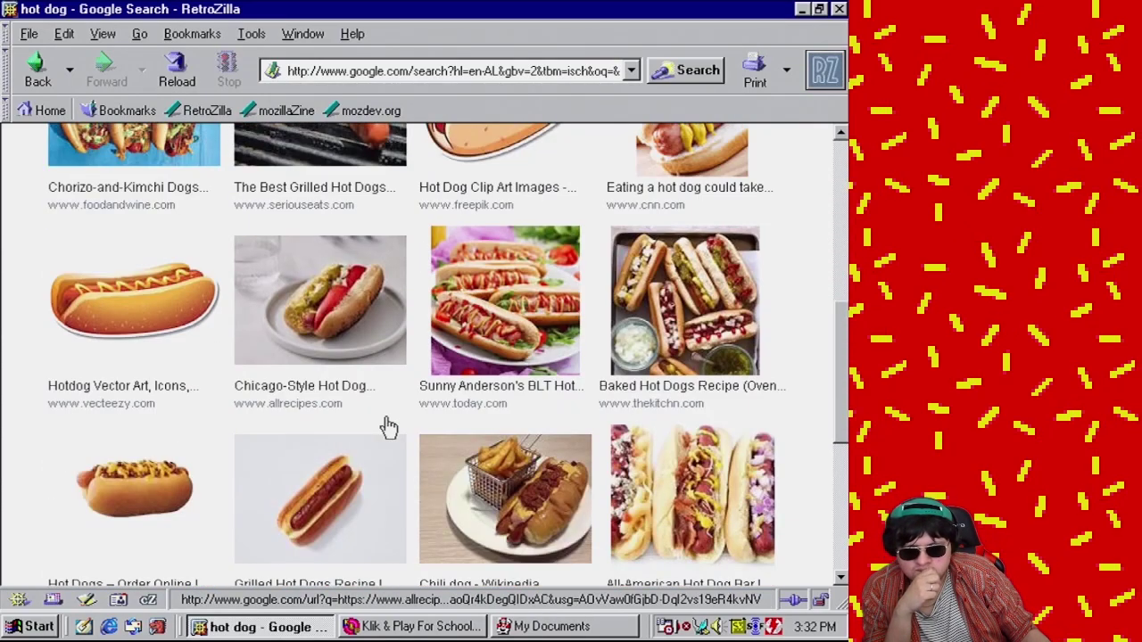
scroll(390, 423, down, 3)
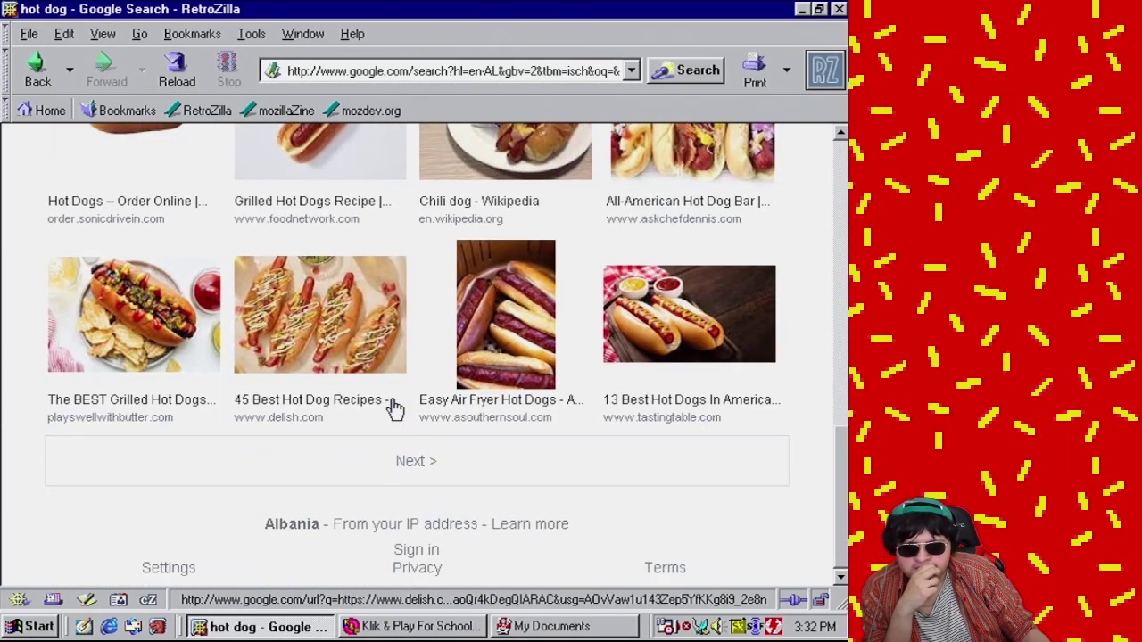
Go on to page 3 of the "hot dog" image results and open the QuikTrip hot dog result
click(433, 465)
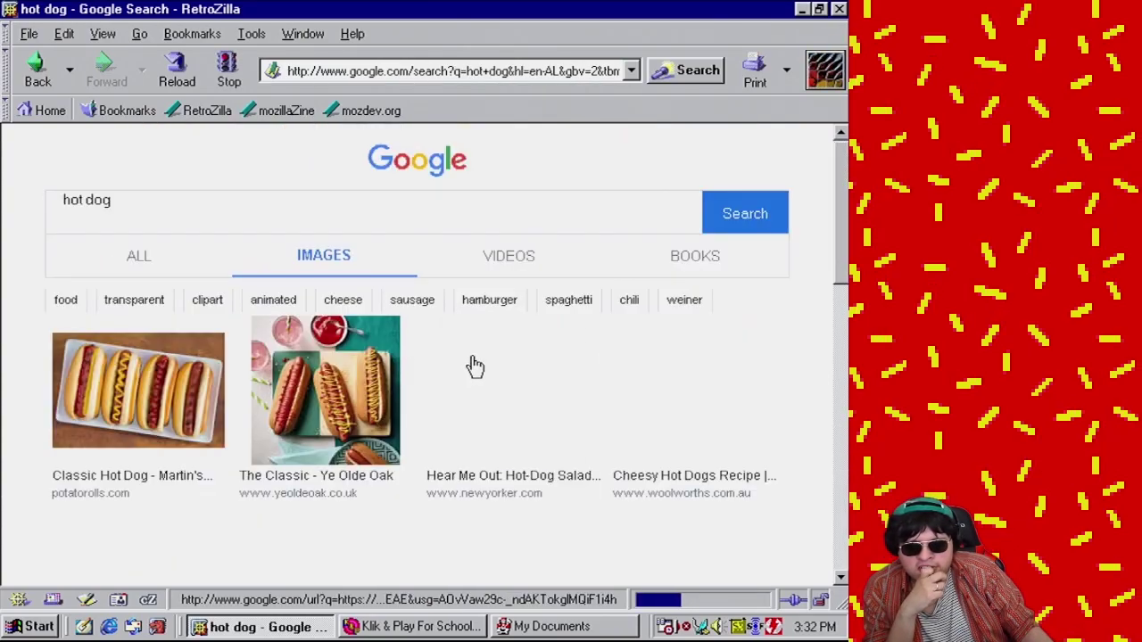
scroll(528, 440, down, 6)
scroll(529, 440, down, 10)
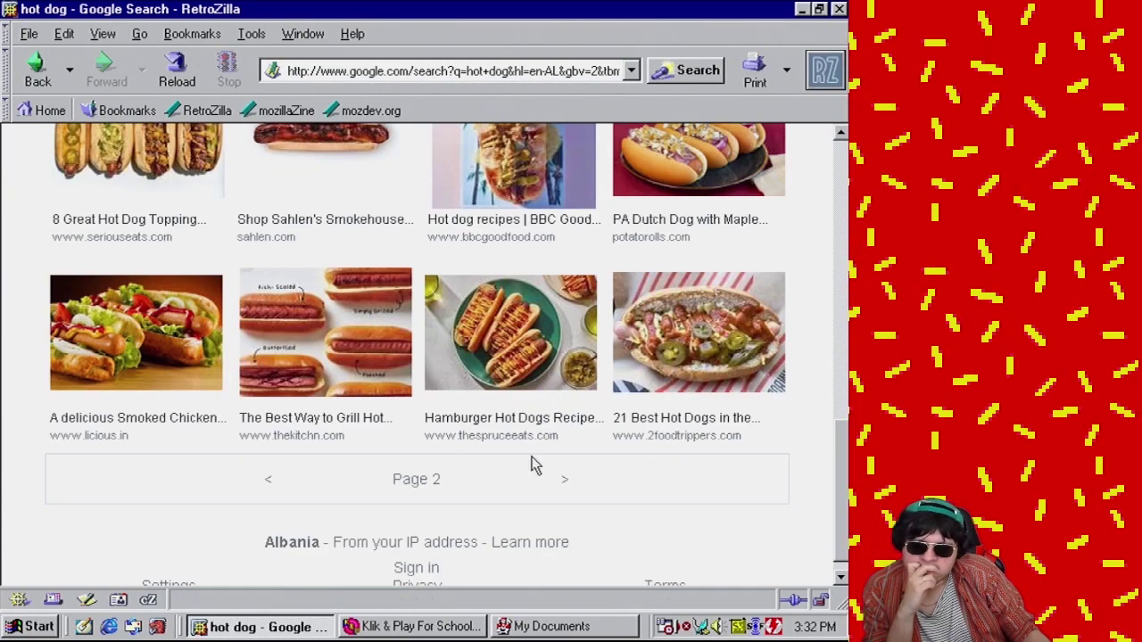
click(568, 483)
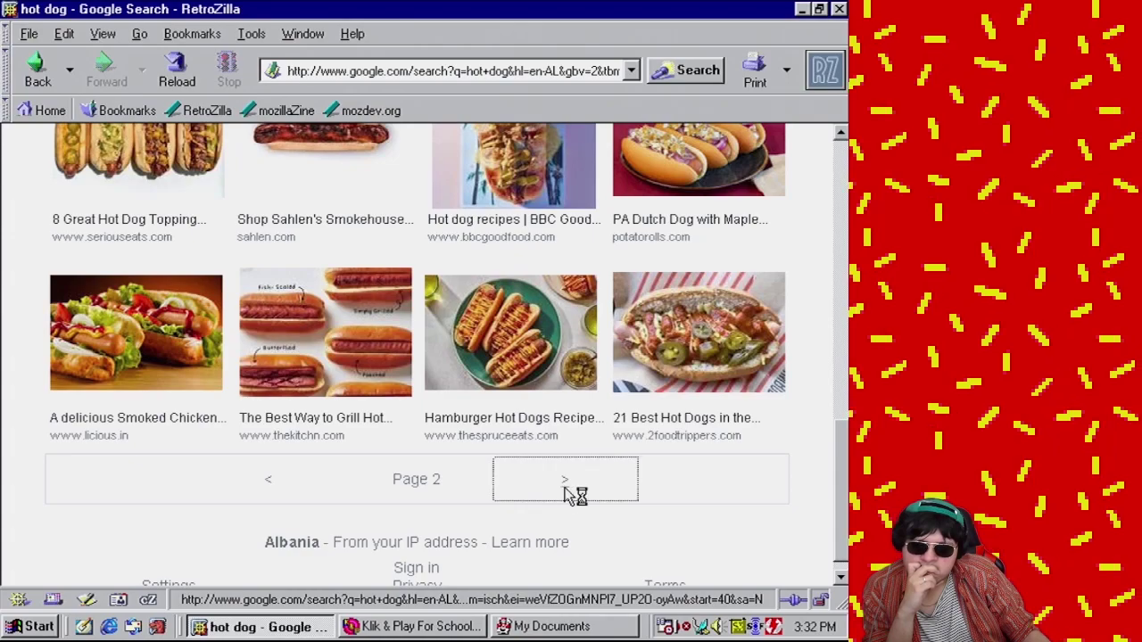
scroll(553, 393, down, 6)
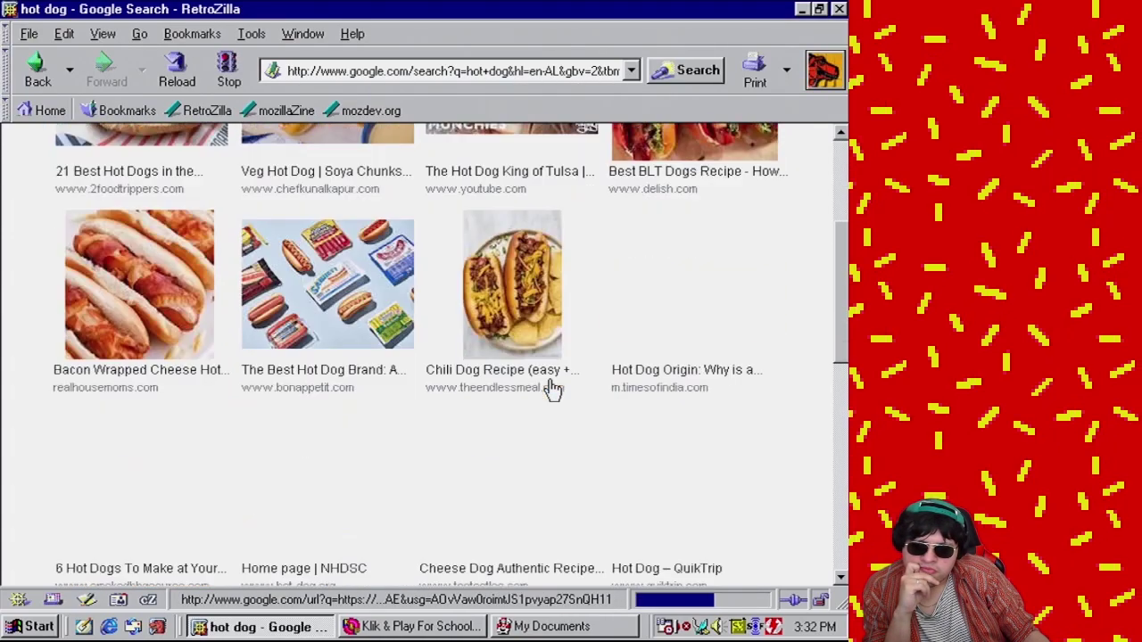
scroll(637, 407, down, 3)
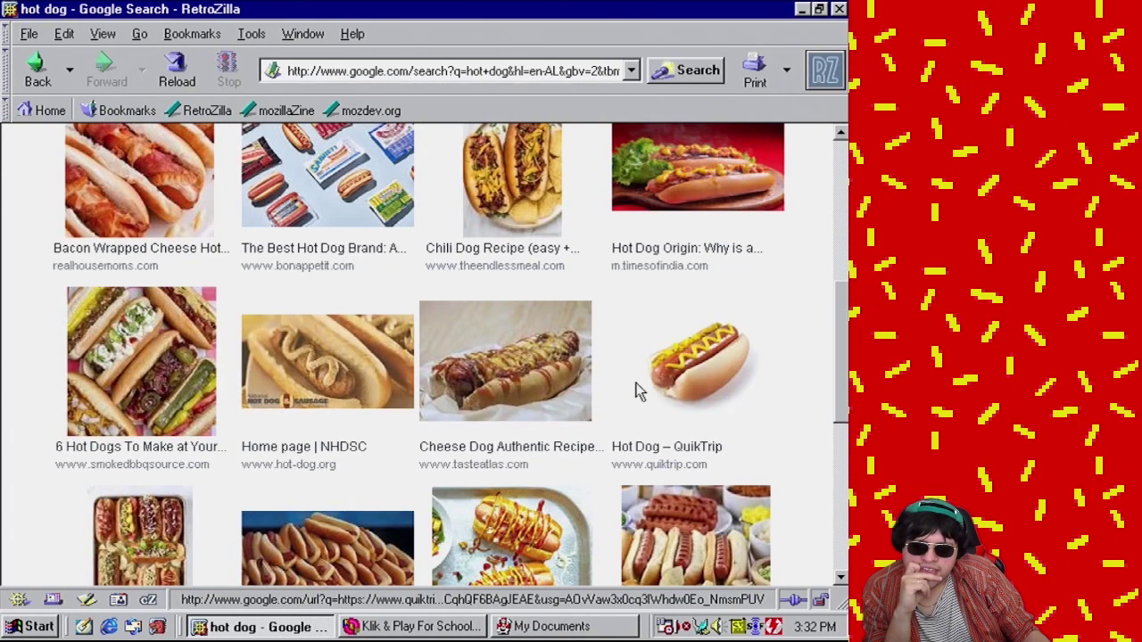
click(738, 382)
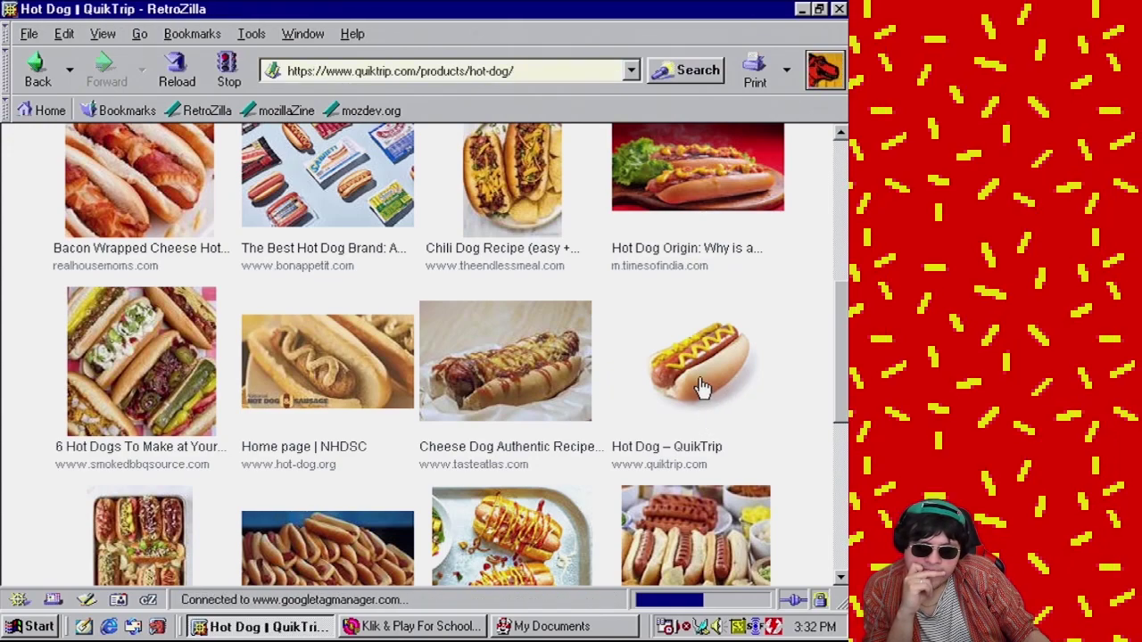
Stop loading the QuikTrip page, return to the image results, and open its hot dog thumbnail as a standalone image
click(230, 71)
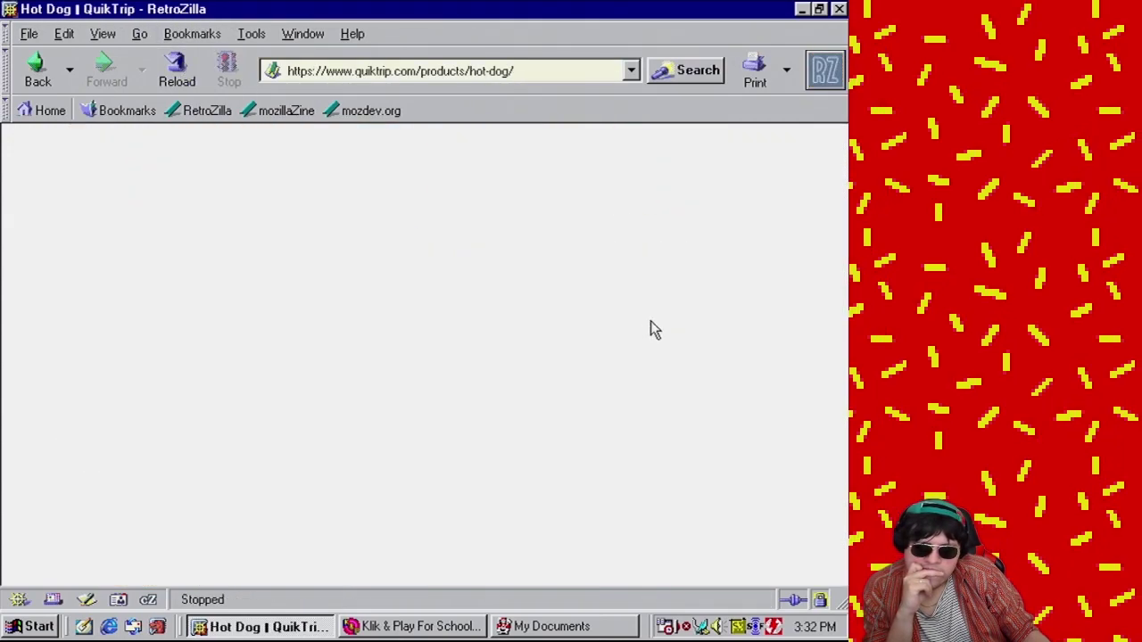
click(38, 77)
right_click(746, 368)
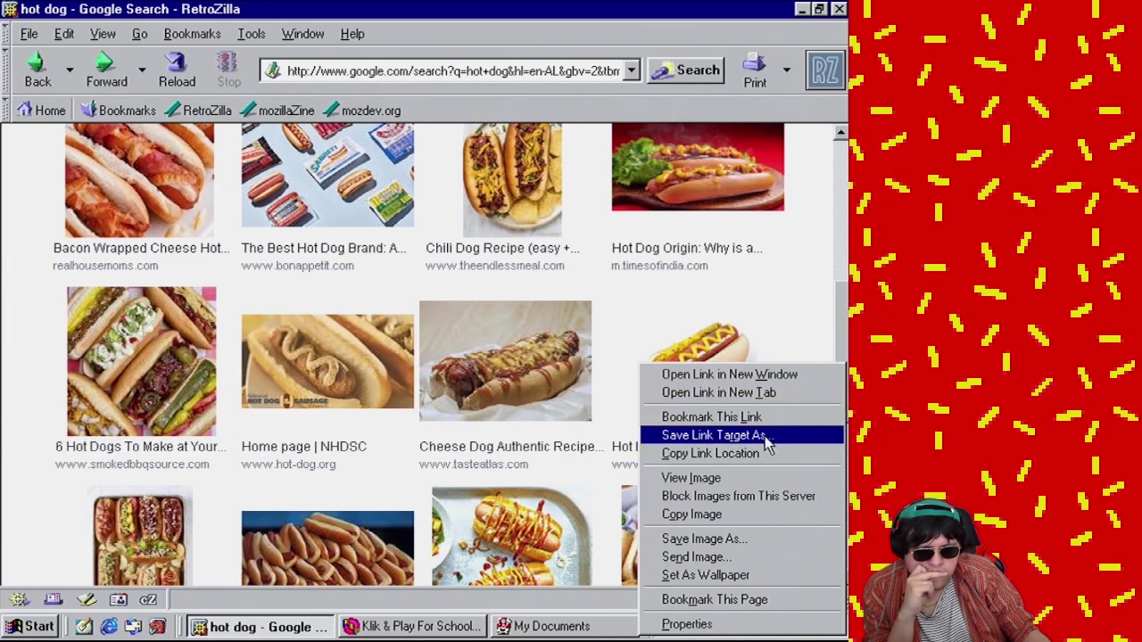
click(749, 476)
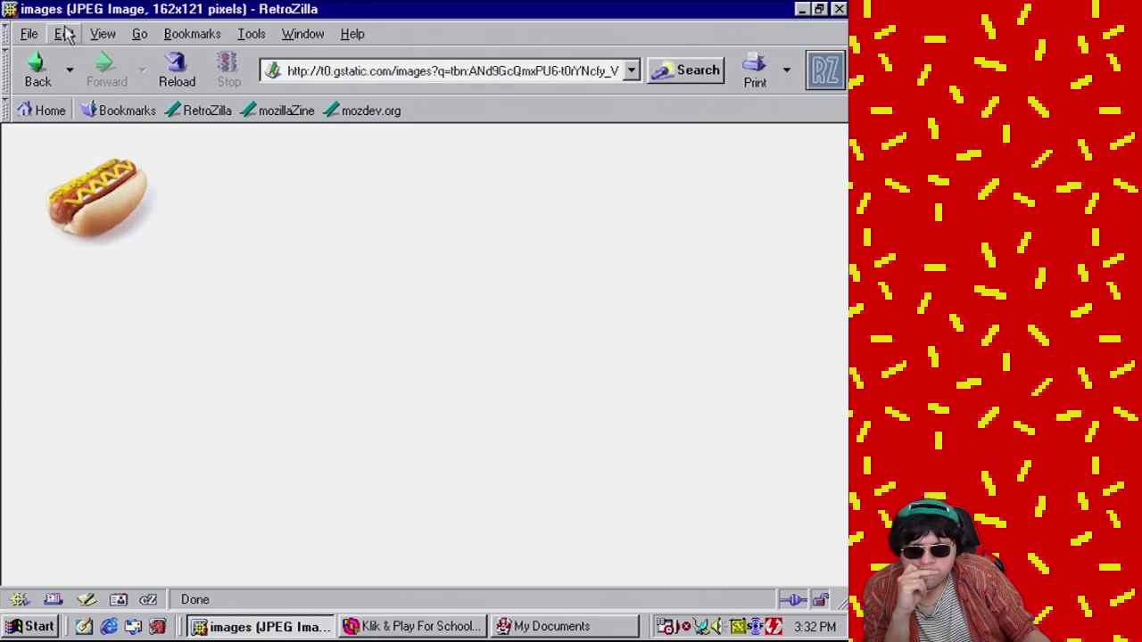
Return to the "hot dog" image results and look through page 4
click(43, 71)
scroll(291, 322, down, 5)
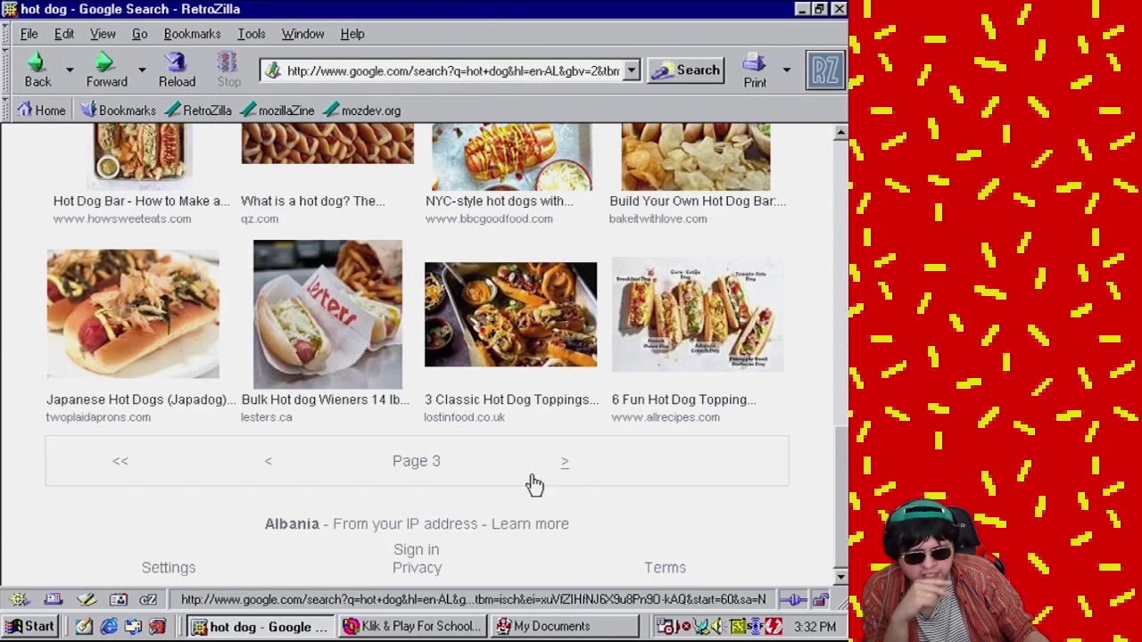
click(548, 473)
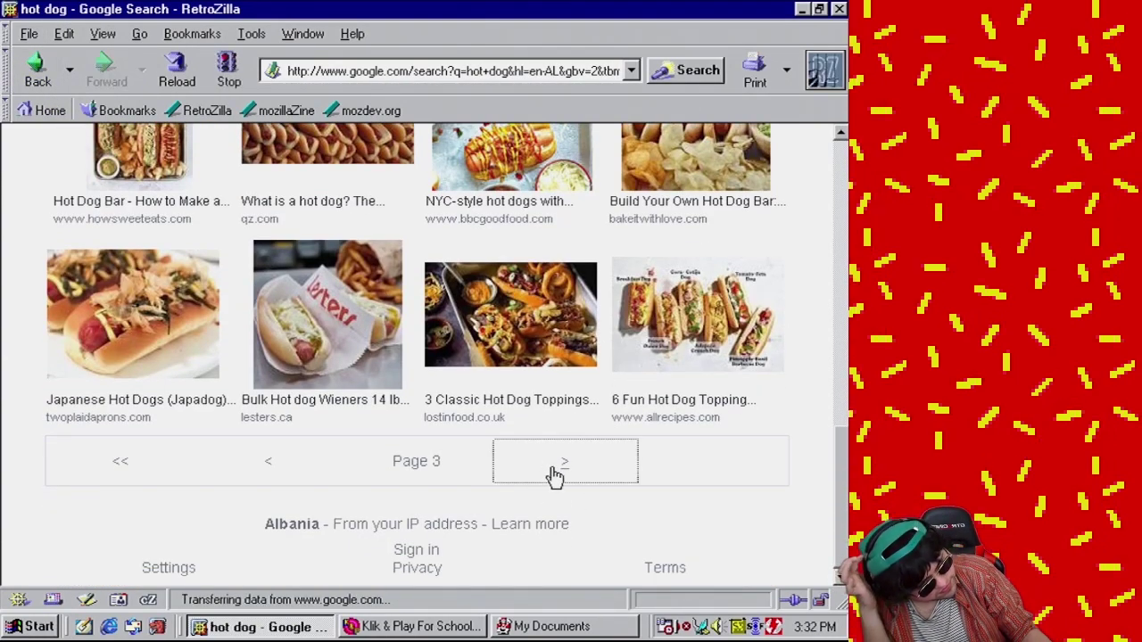
scroll(553, 473, down, 4)
scroll(521, 450, down, 6)
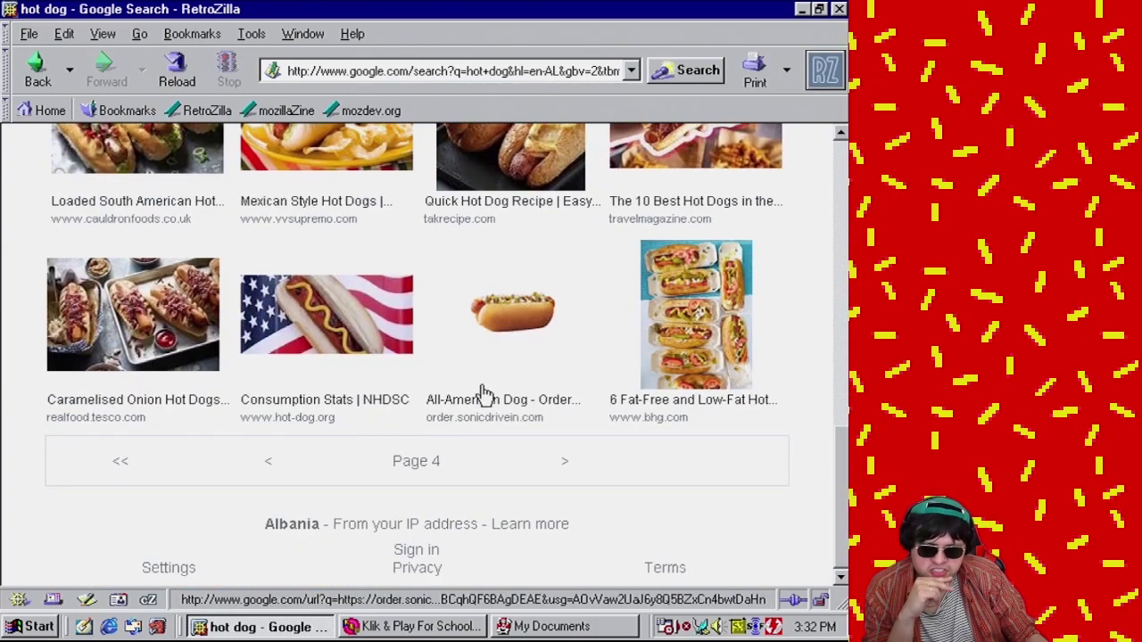
click(406, 73)
text(sprit)
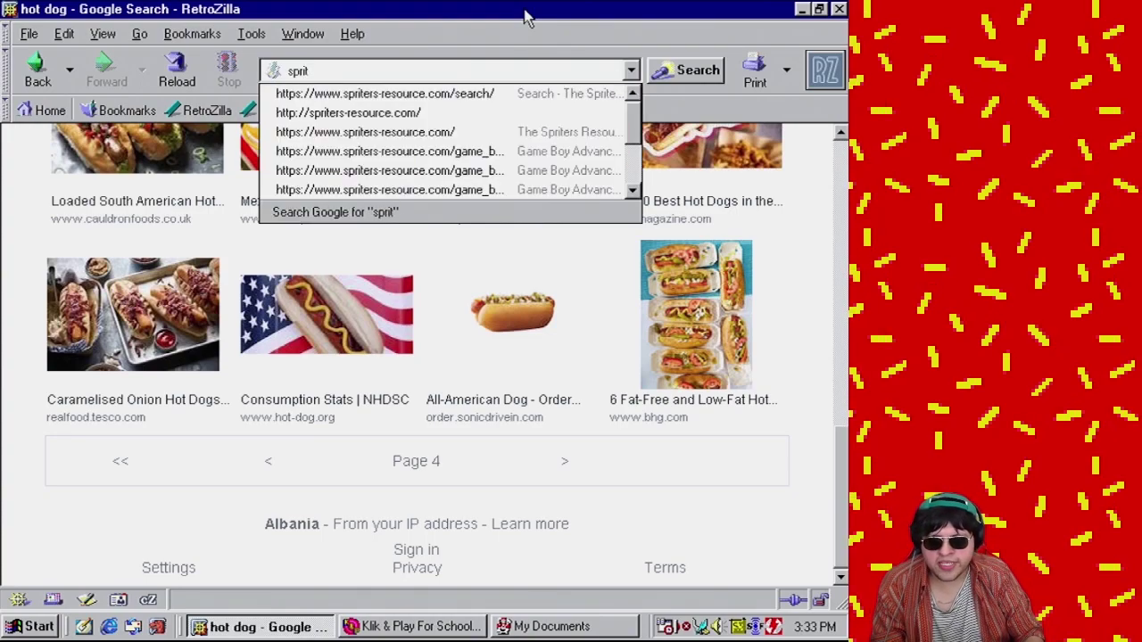
key(Down)
key(Return)
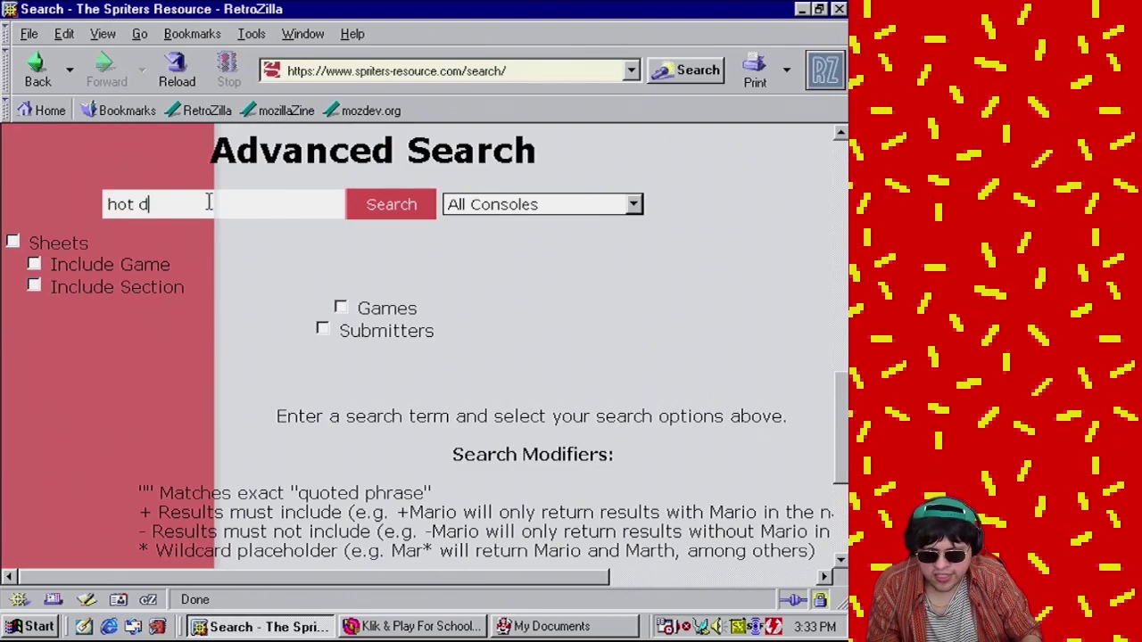
Search The Spriters Resource for hot dog on Genesis / 32X / SCD and look through the resulting sheets
click(509, 215)
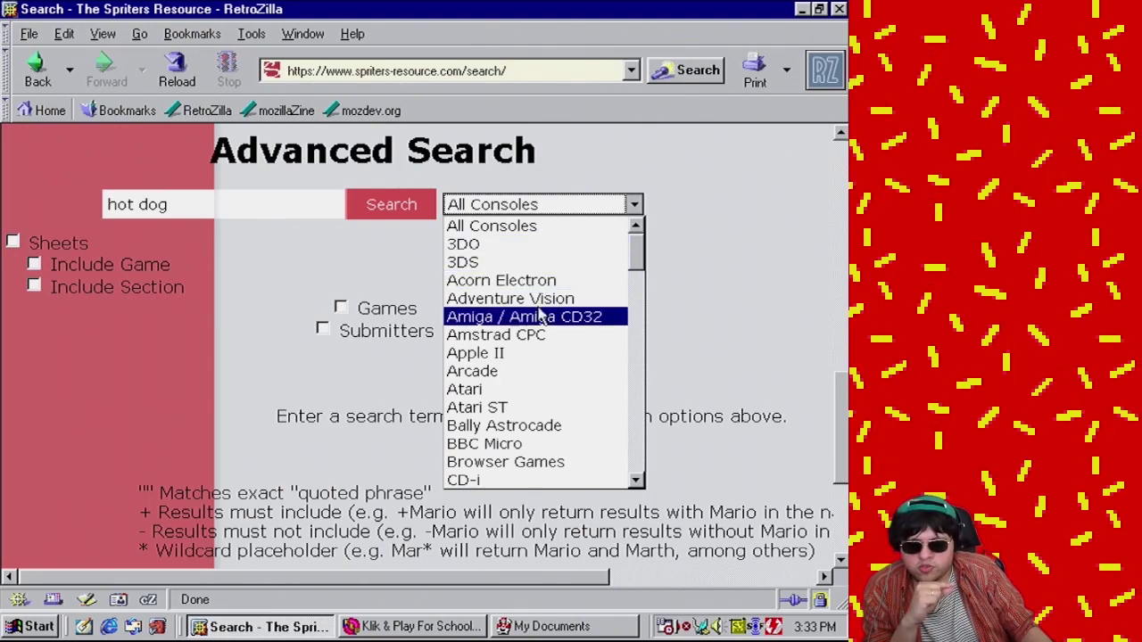
scroll(522, 339, down, 5)
scroll(512, 402, down, 2)
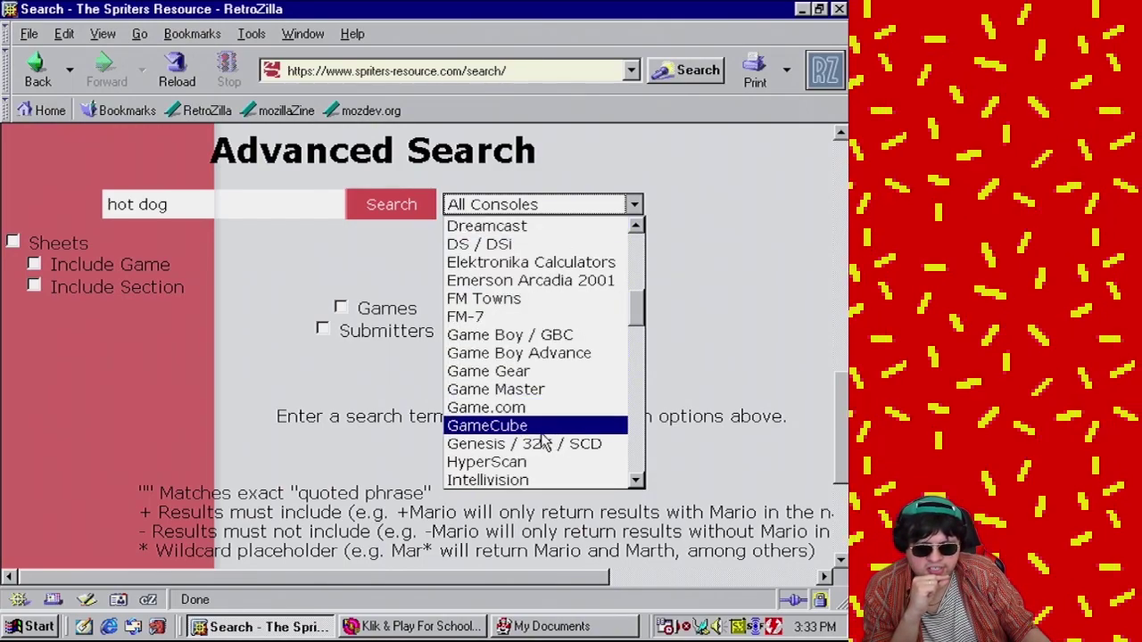
click(529, 450)
click(451, 207)
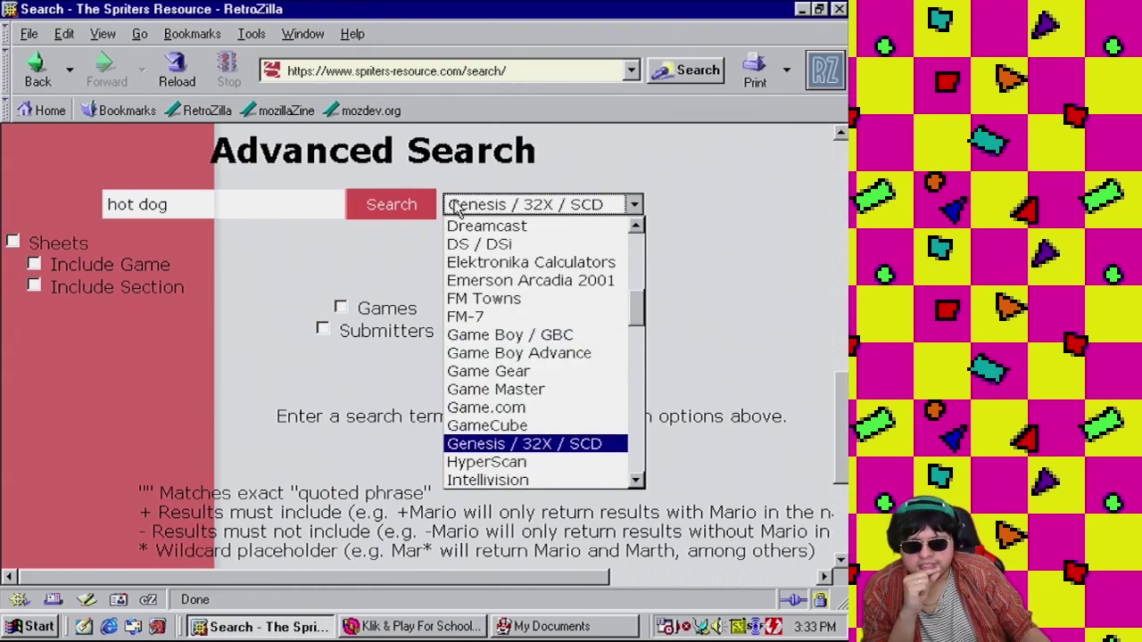
click(452, 207)
click(393, 207)
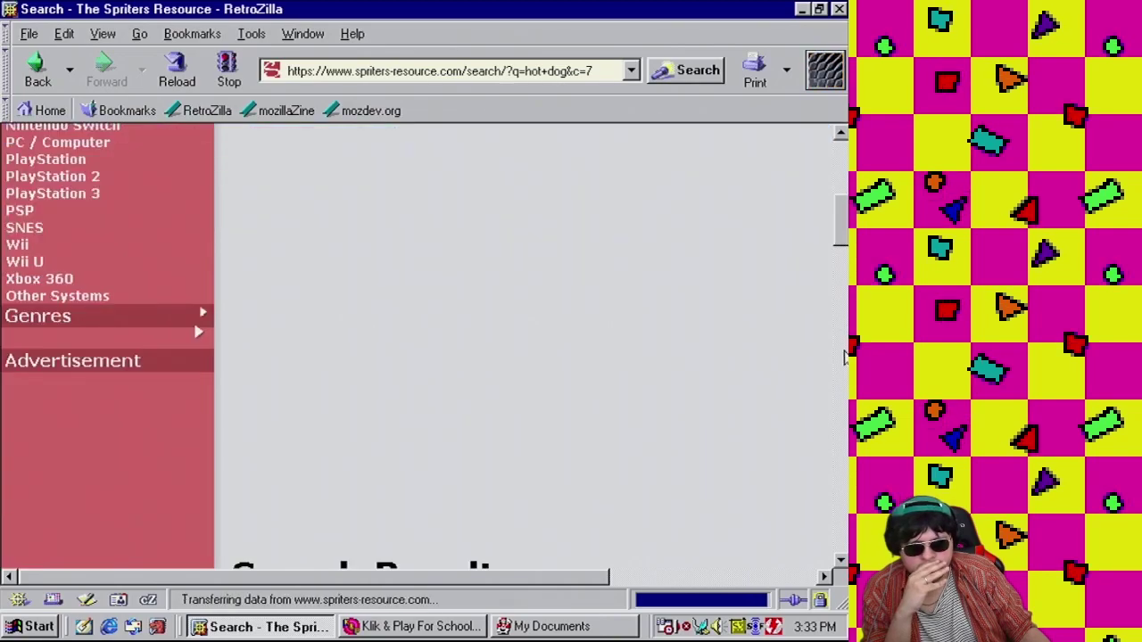
drag(841, 272, 843, 403)
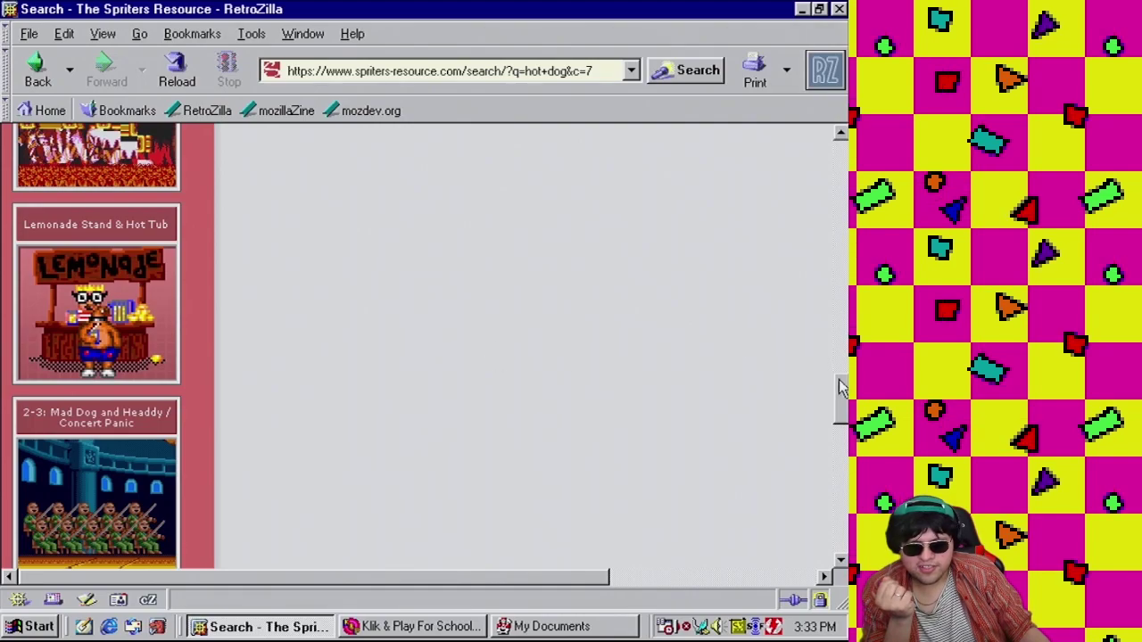
drag(844, 424, 840, 259)
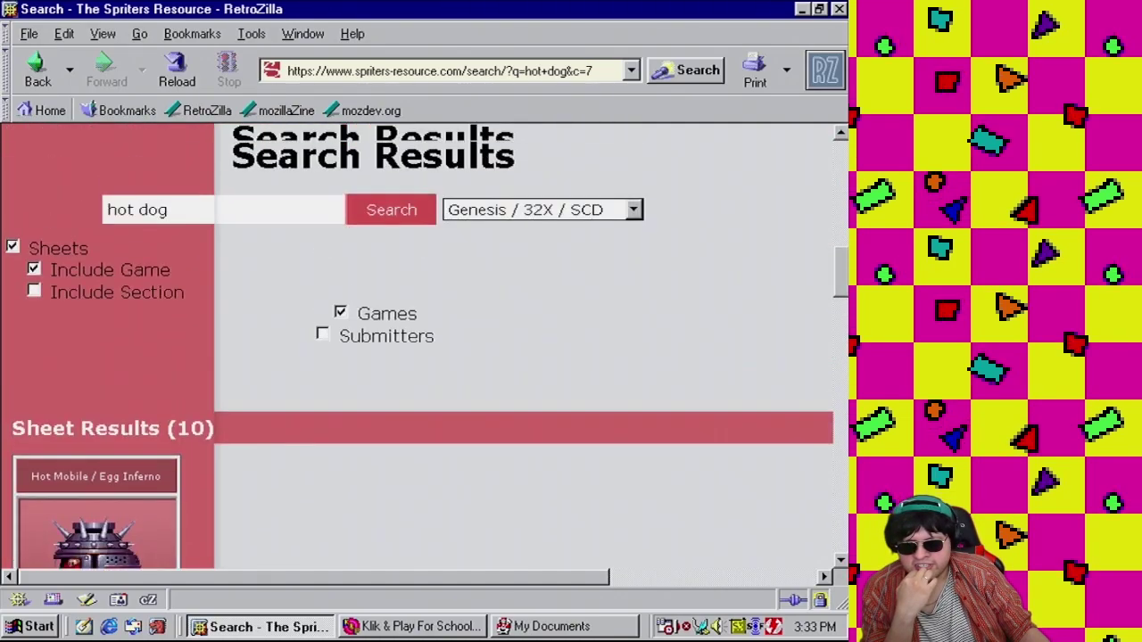
Switch the hot dog search to the SNES console, run it, and look through the resulting sheets
click(616, 210)
scroll(567, 392, down, 2)
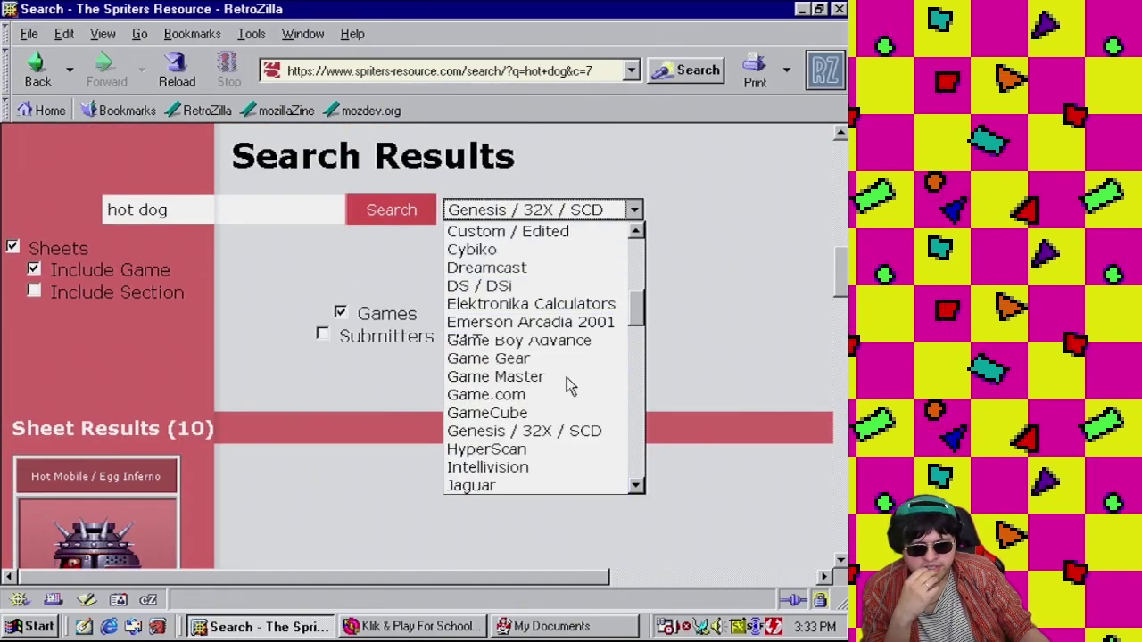
scroll(563, 410, down, 7)
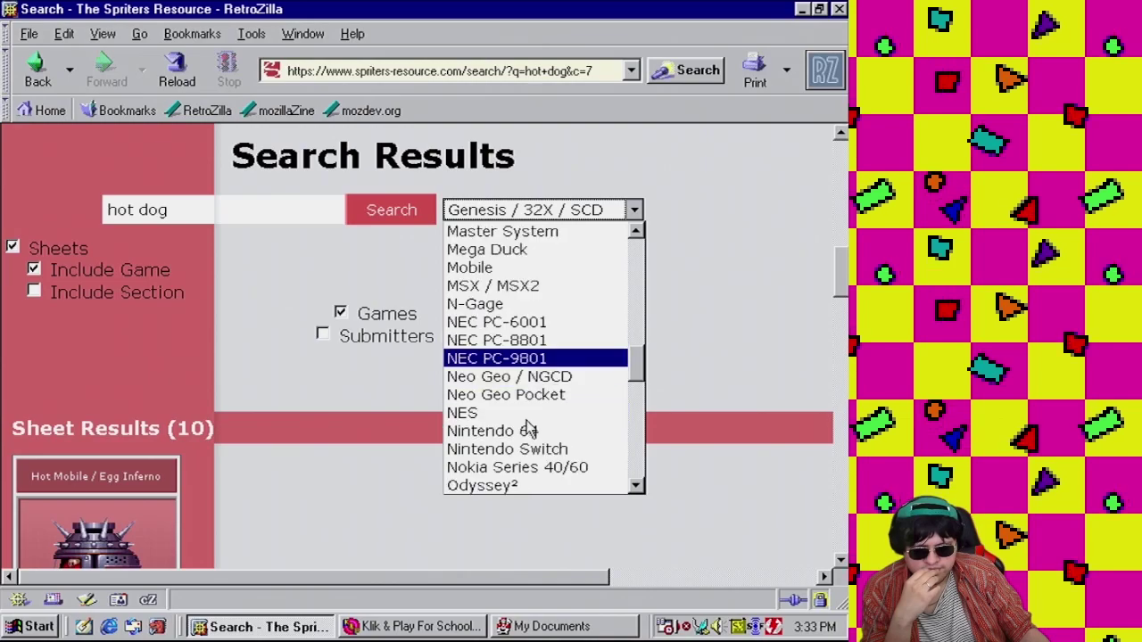
scroll(526, 415, down, 6)
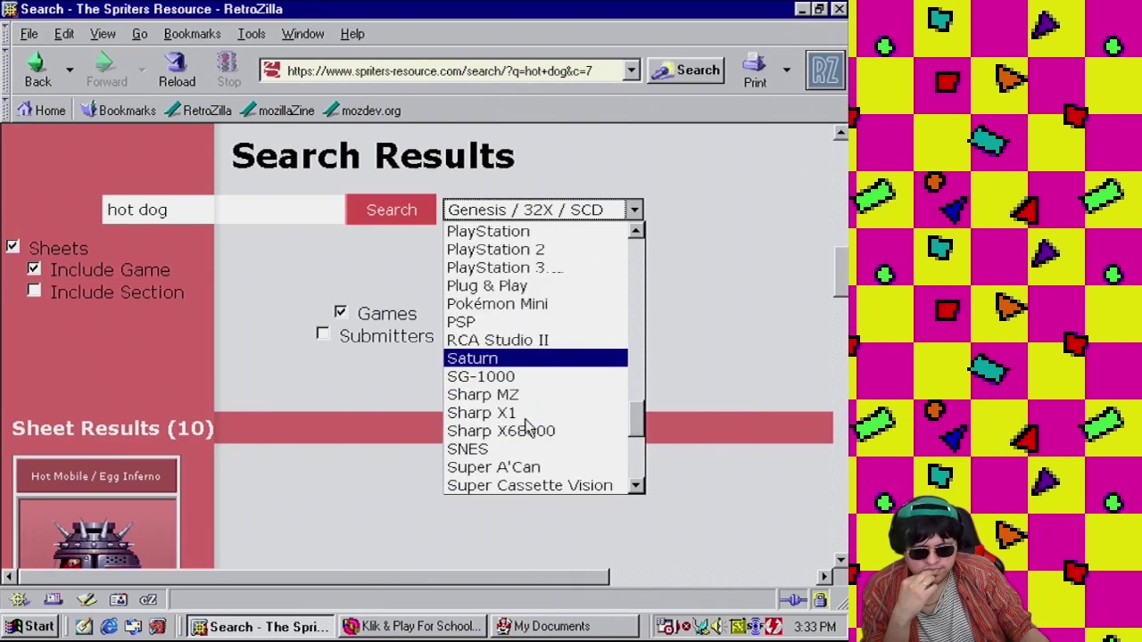
scroll(526, 415, down, 2)
click(500, 285)
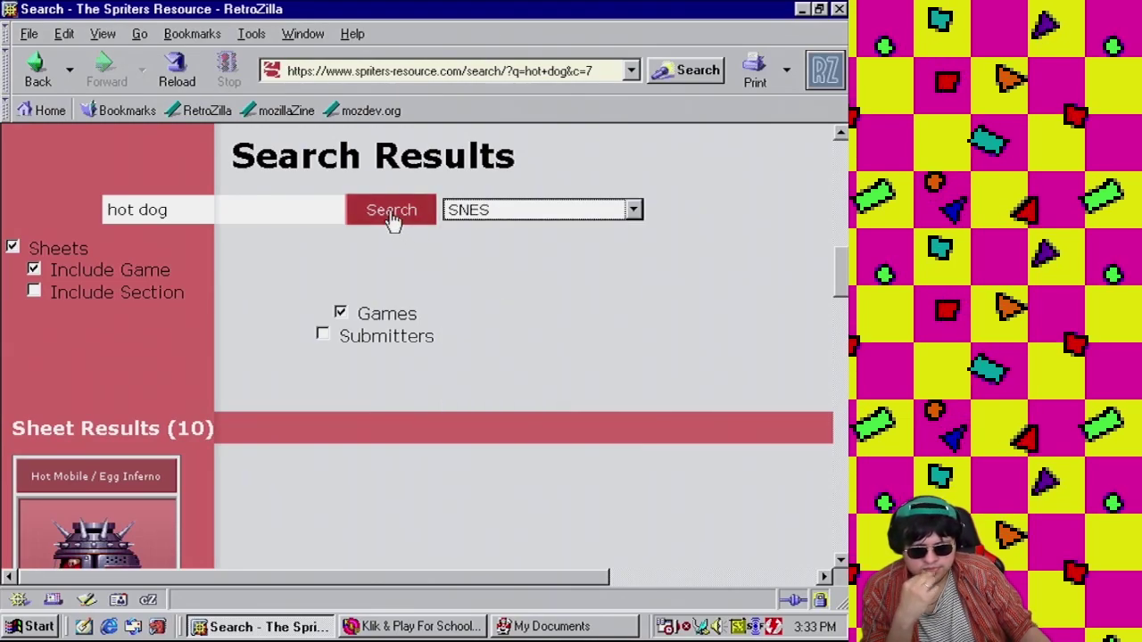
click(392, 215)
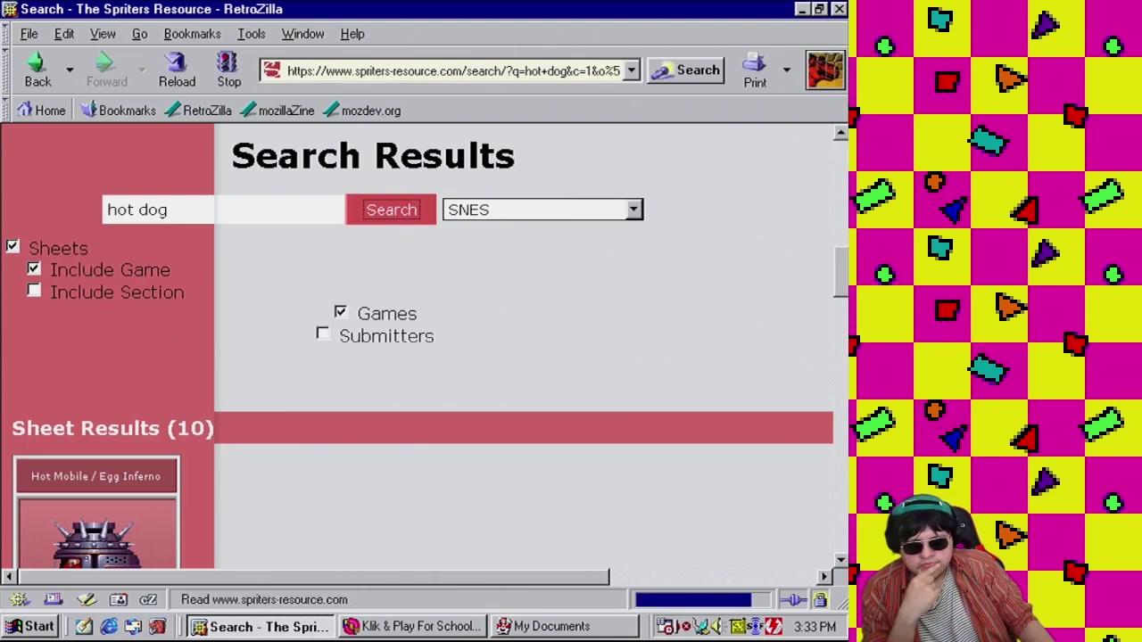
scroll(843, 246, down, 10)
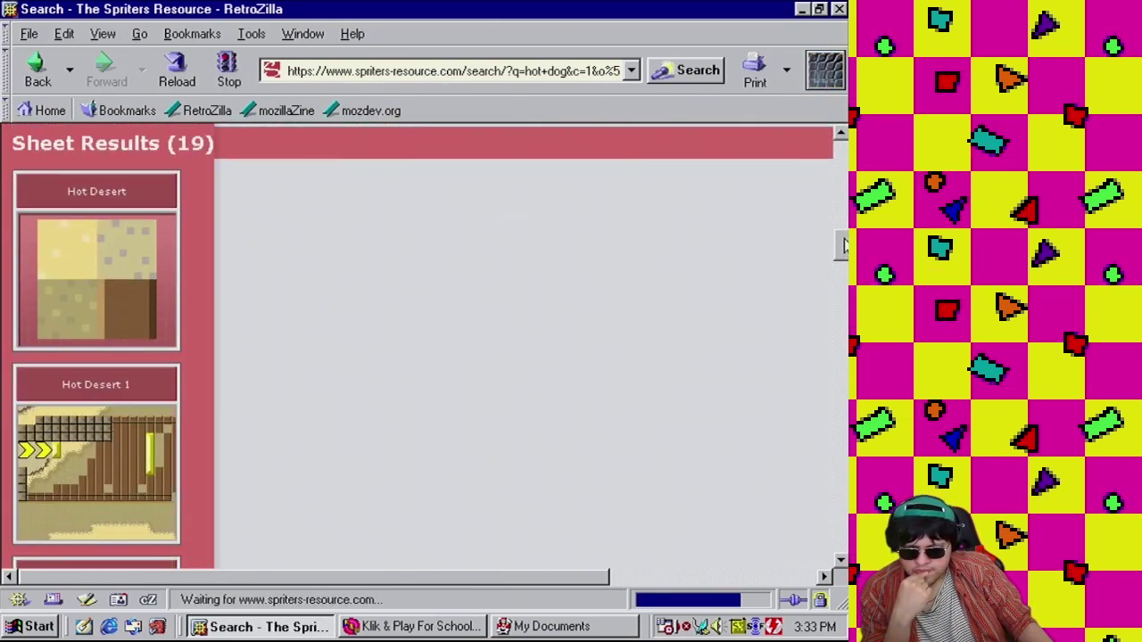
scroll(843, 245, down, 10)
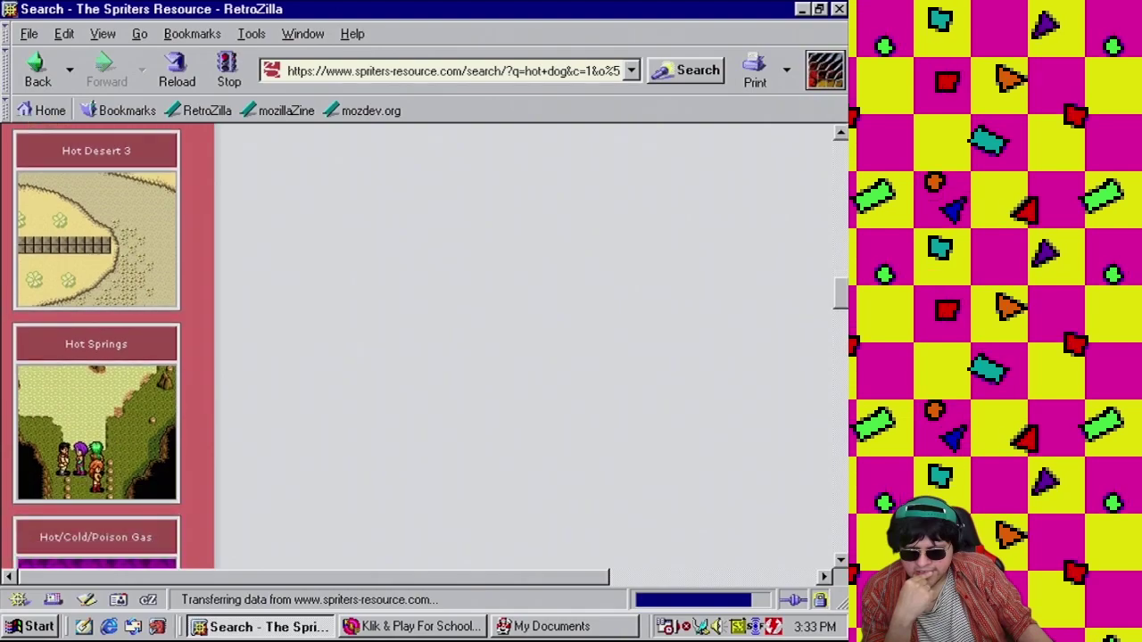
scroll(429, 348, down, 5)
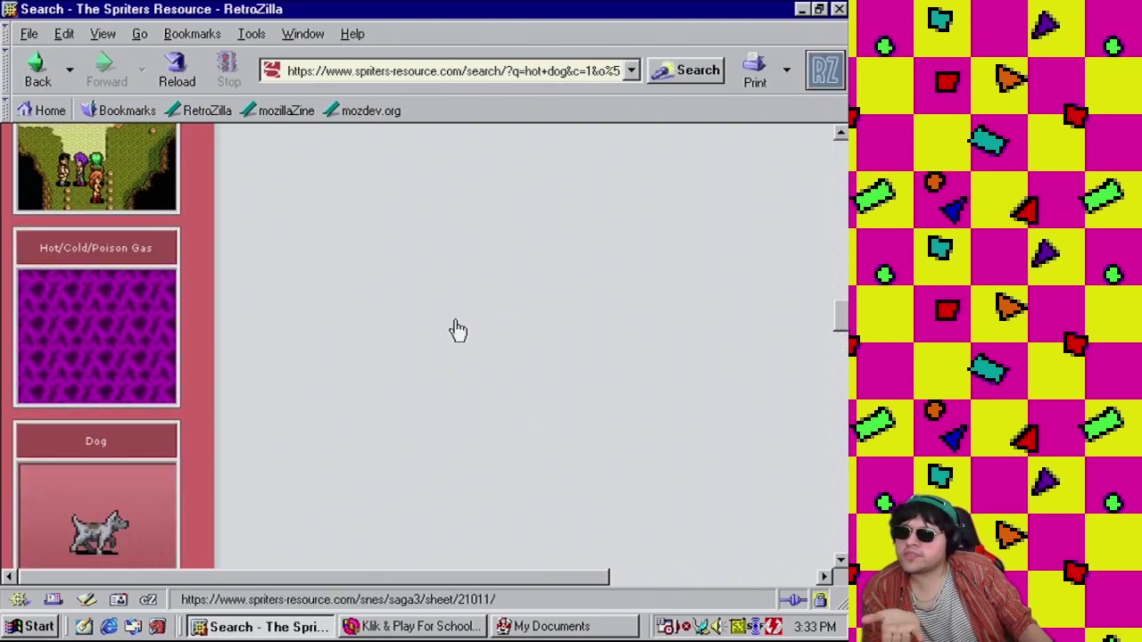
Search SNES sprites again for the exact quoted phrase "hot dog" and check the results
drag(836, 299, 844, 213)
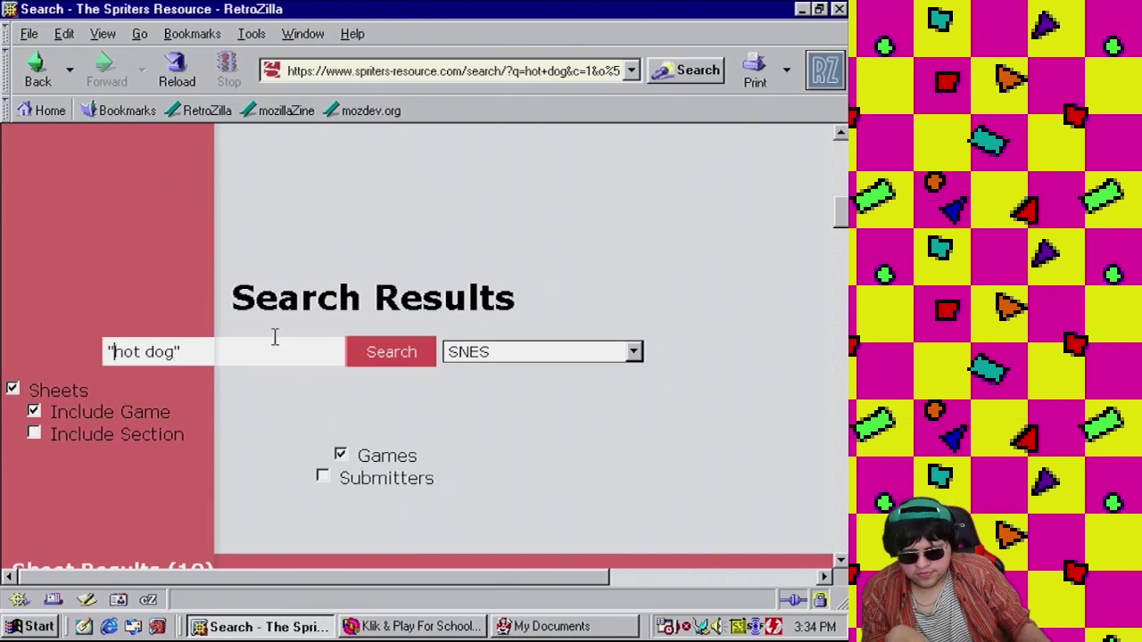
click(411, 357)
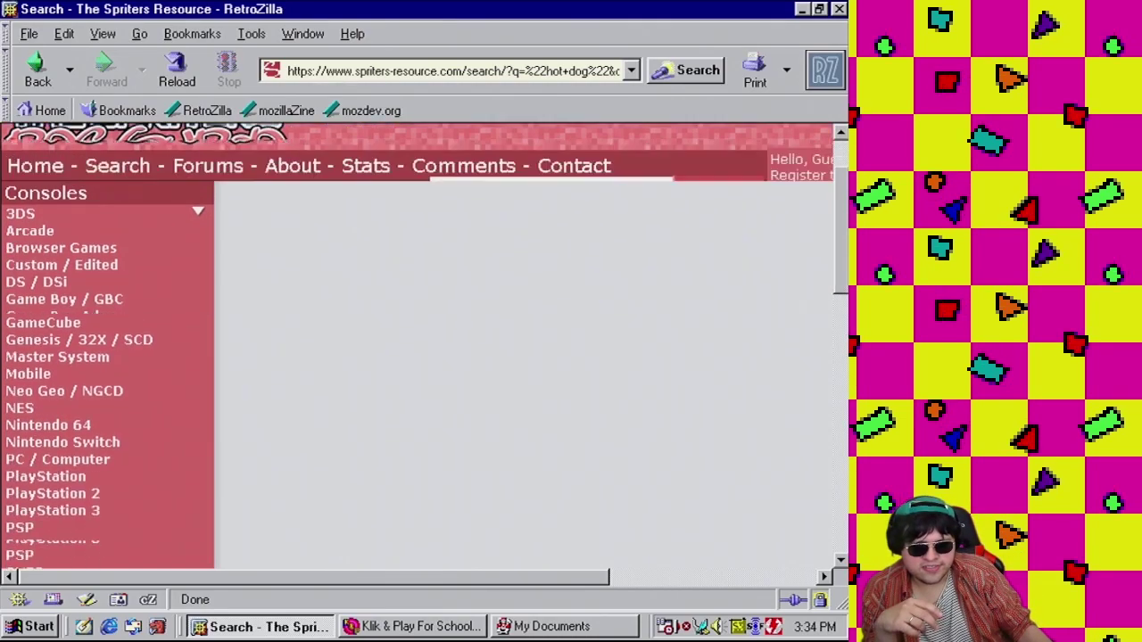
scroll(574, 199, down, 10)
Repeat the quoted "hot dog" search for the PlayStation console and check the results
click(617, 198)
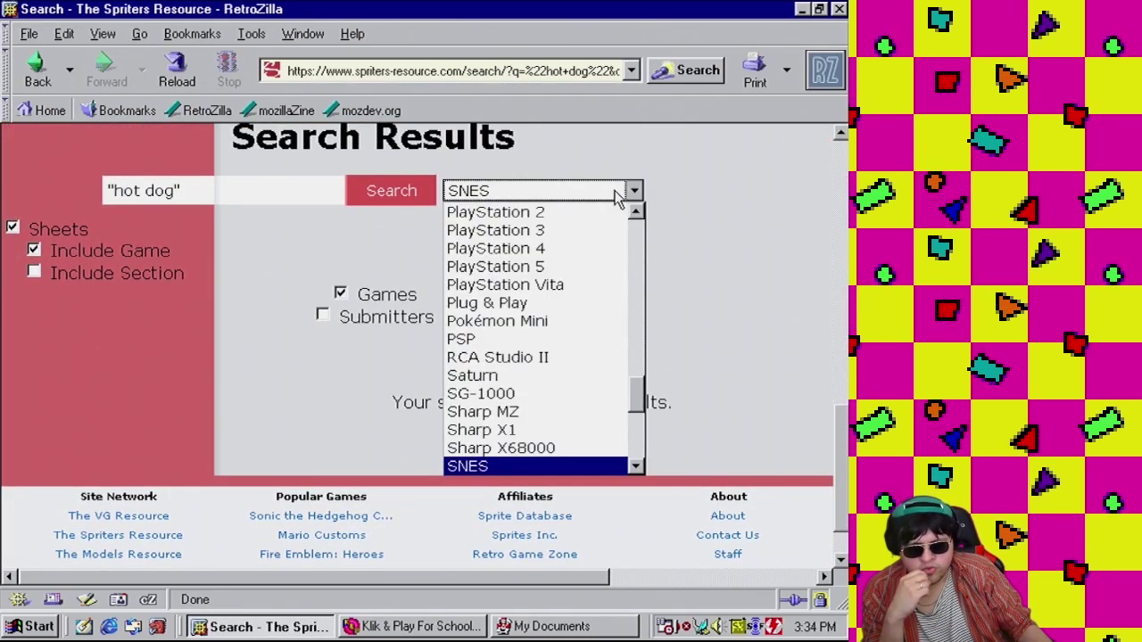
scroll(637, 406, up, 3)
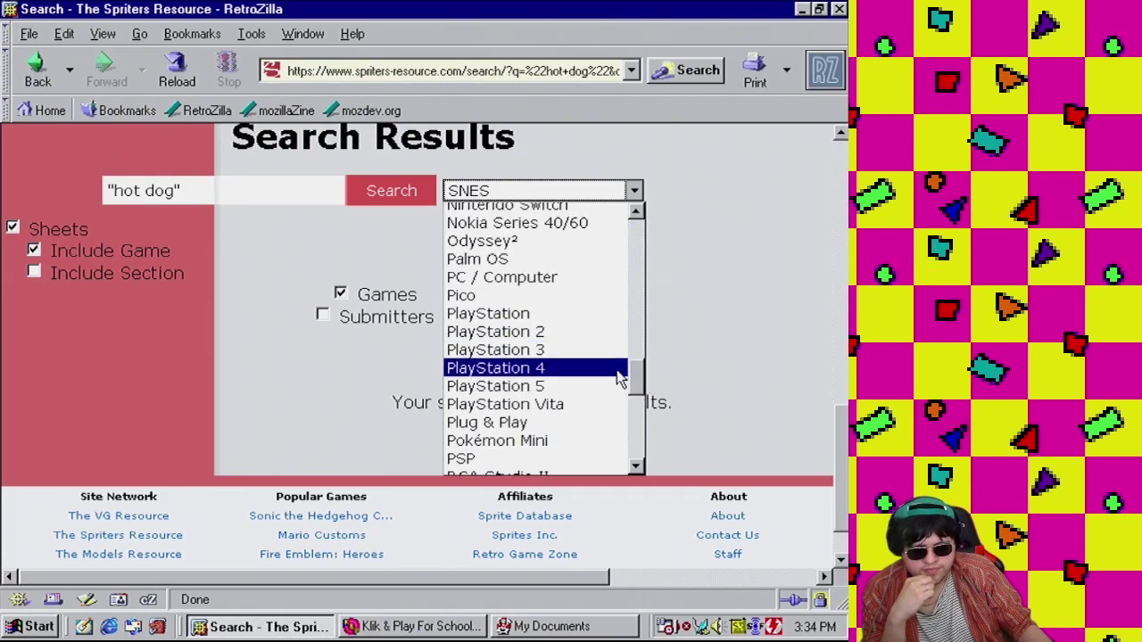
click(524, 311)
click(401, 191)
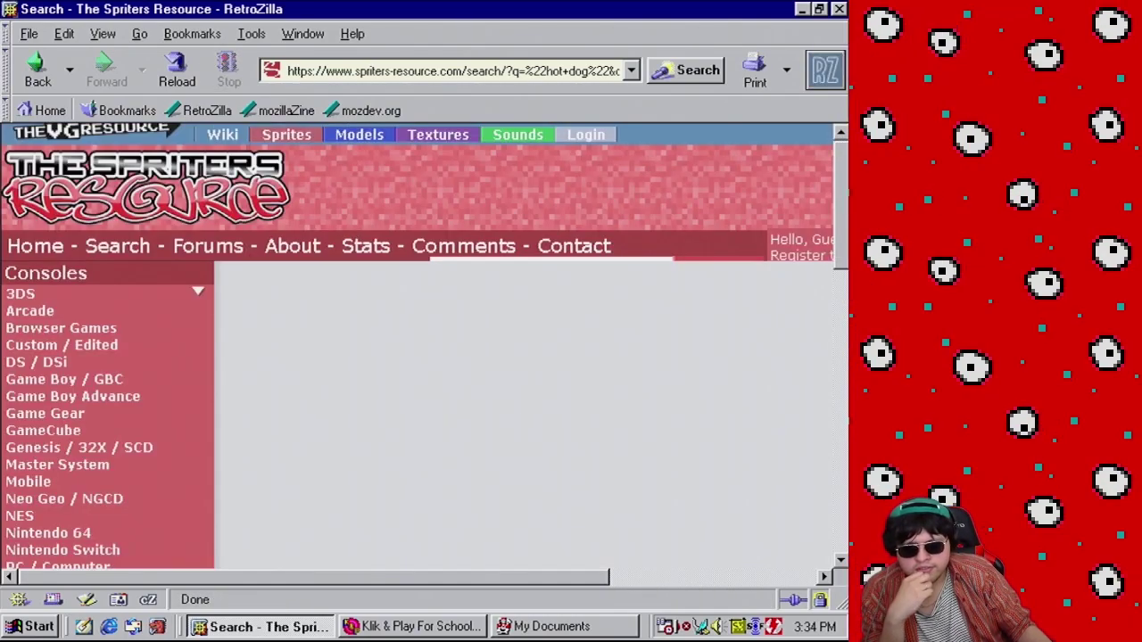
scroll(767, 285, down, 10)
Widen the quoted "hot dog" search to All Consoles, run it, and look through the resulting sheets
scroll(691, 413, up, 2)
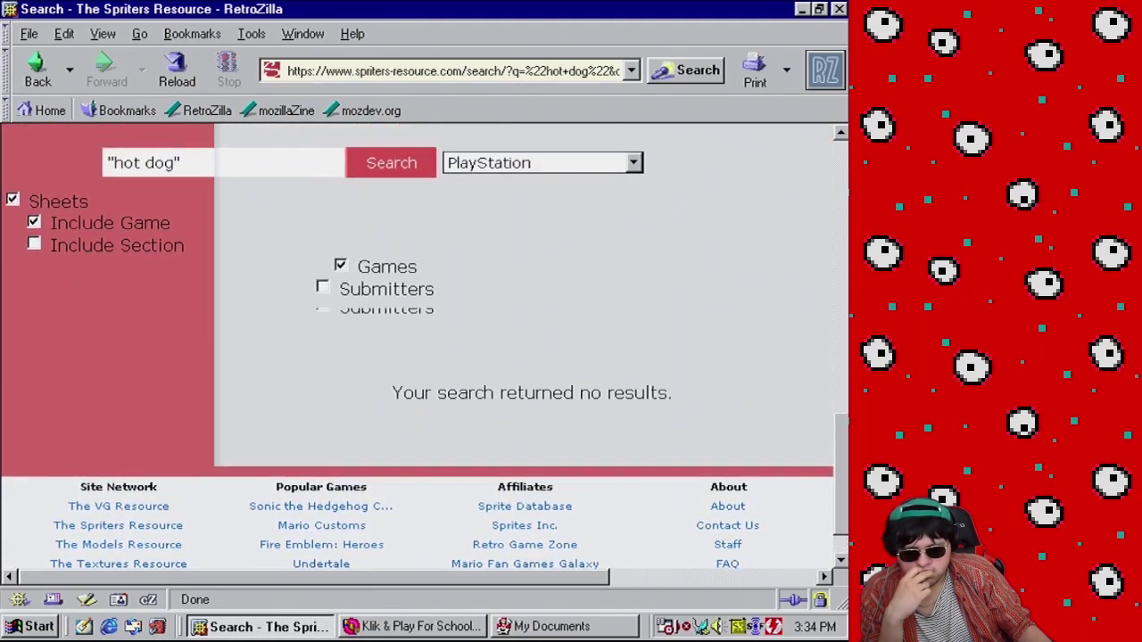
click(600, 233)
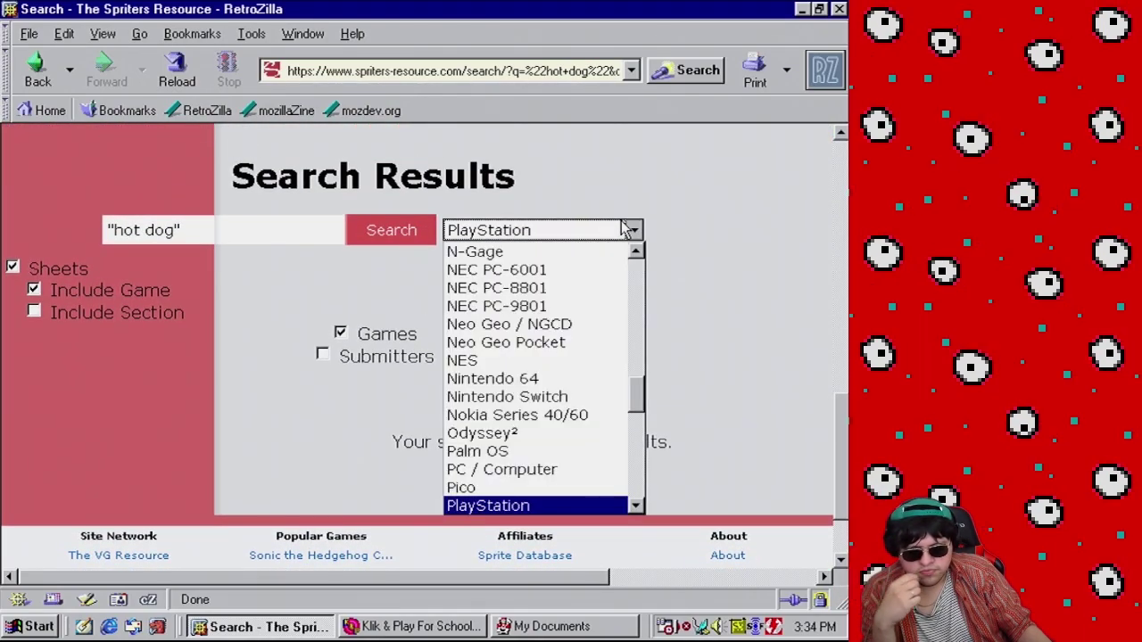
drag(644, 407, 641, 263)
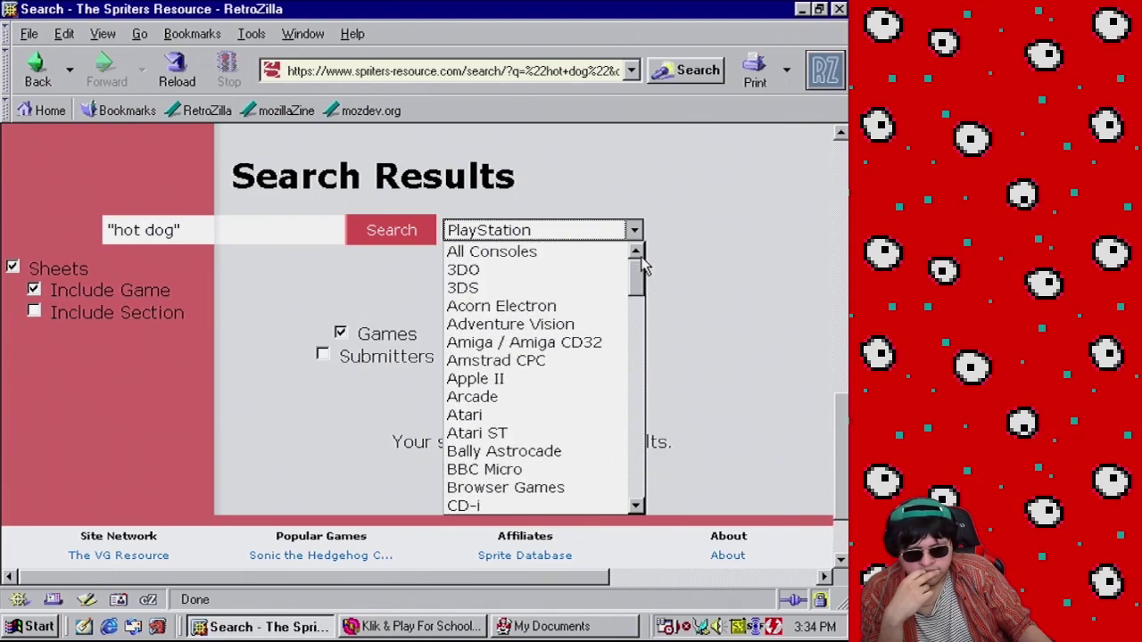
click(455, 249)
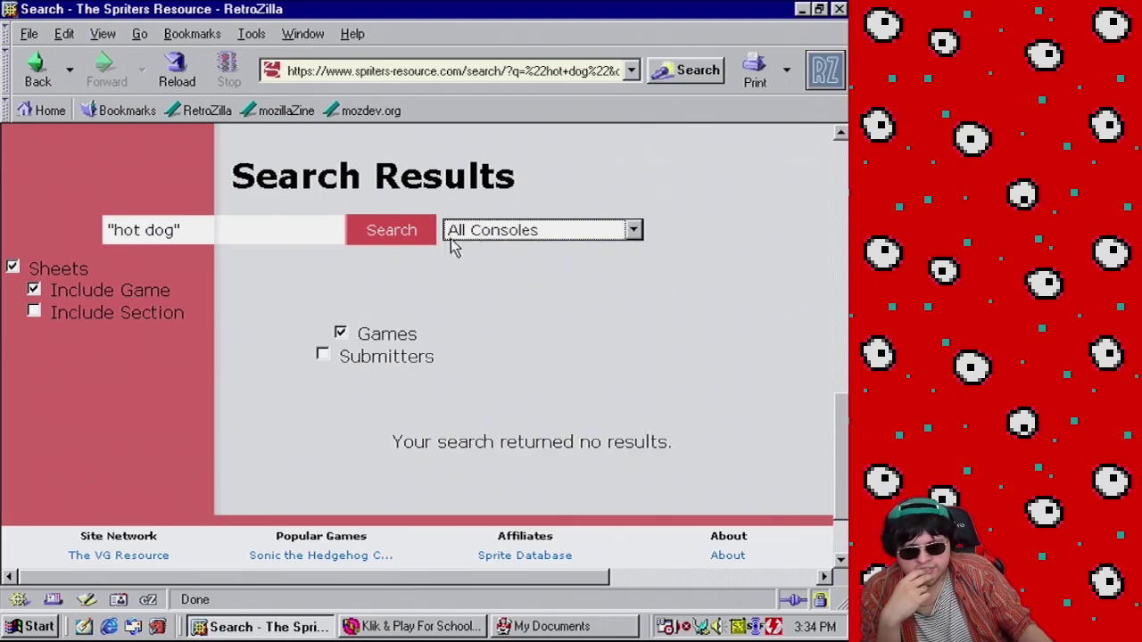
click(402, 229)
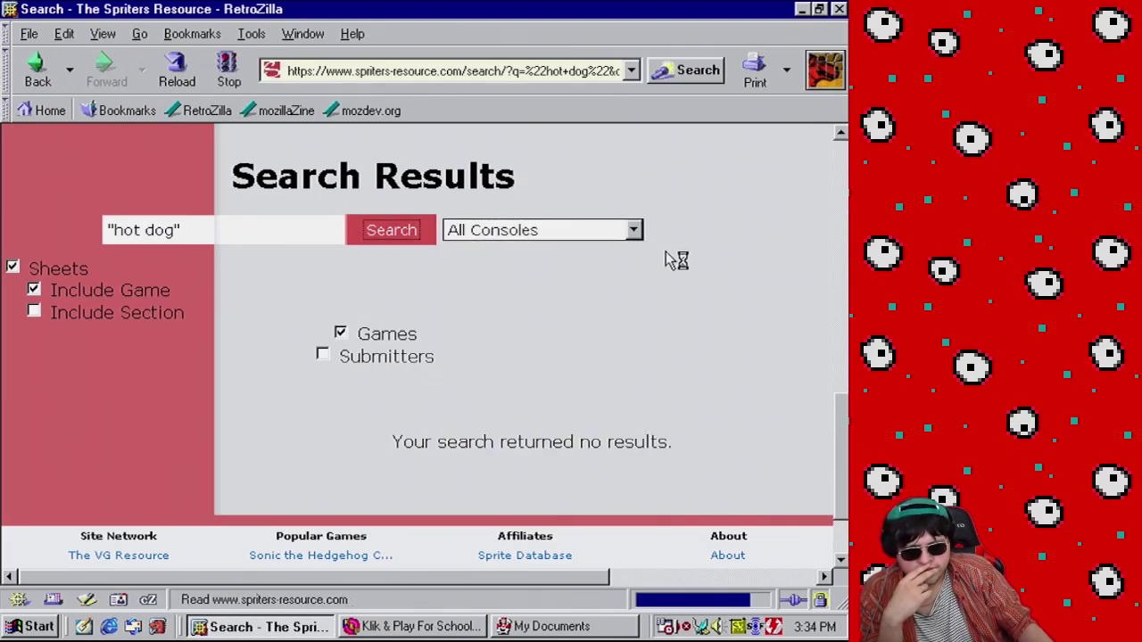
scroll(677, 260, down, 10)
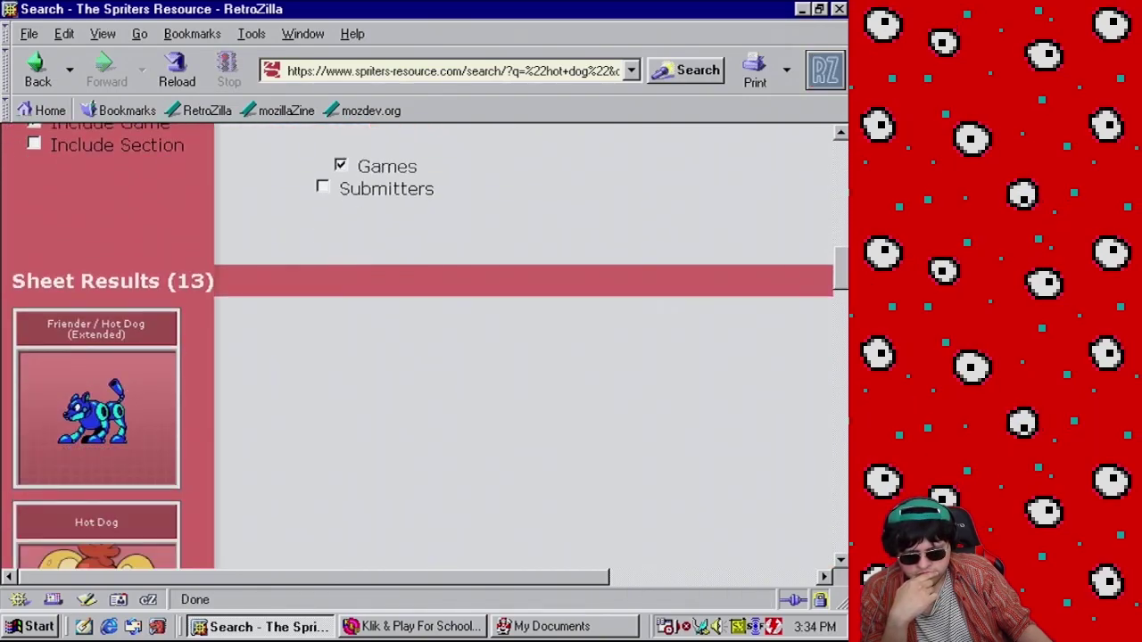
scroll(845, 332, down, 8)
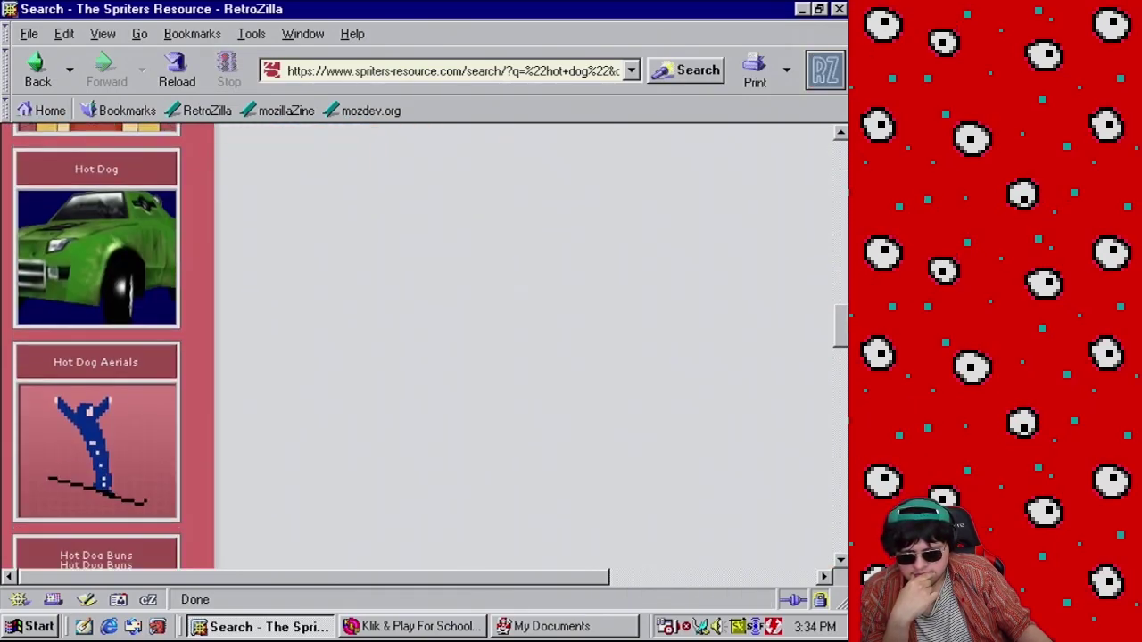
drag(845, 332, 845, 463)
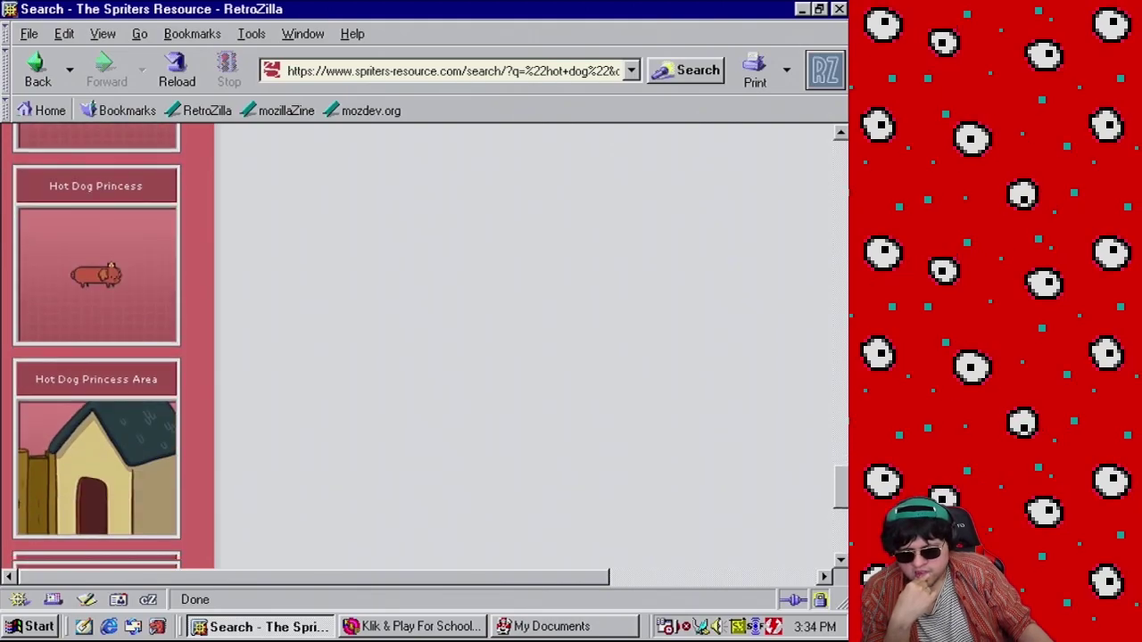
Look back through the All Consoles results for "hot dog" up to the beginning of the results page
drag(845, 509, 845, 455)
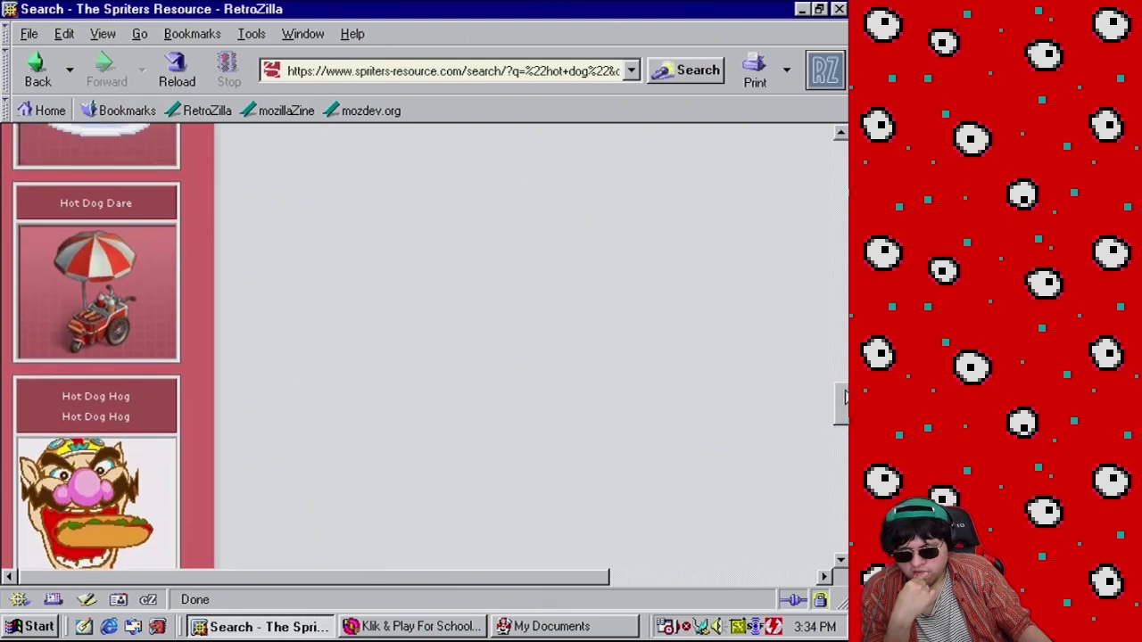
drag(845, 398, 840, 237)
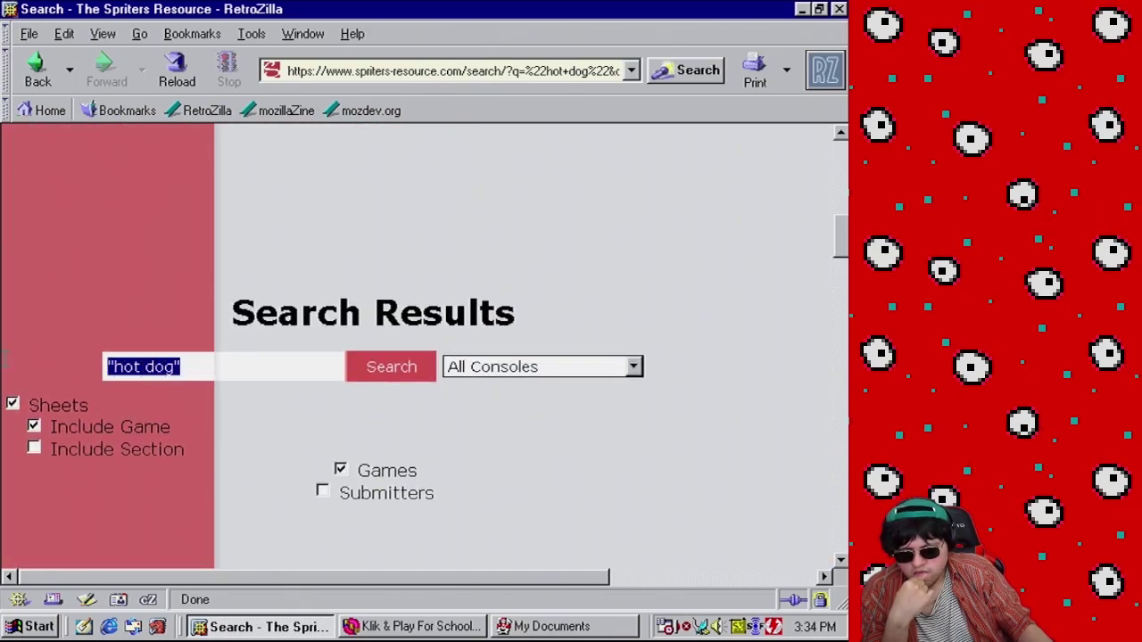
scroll(627, 188, up, 5)
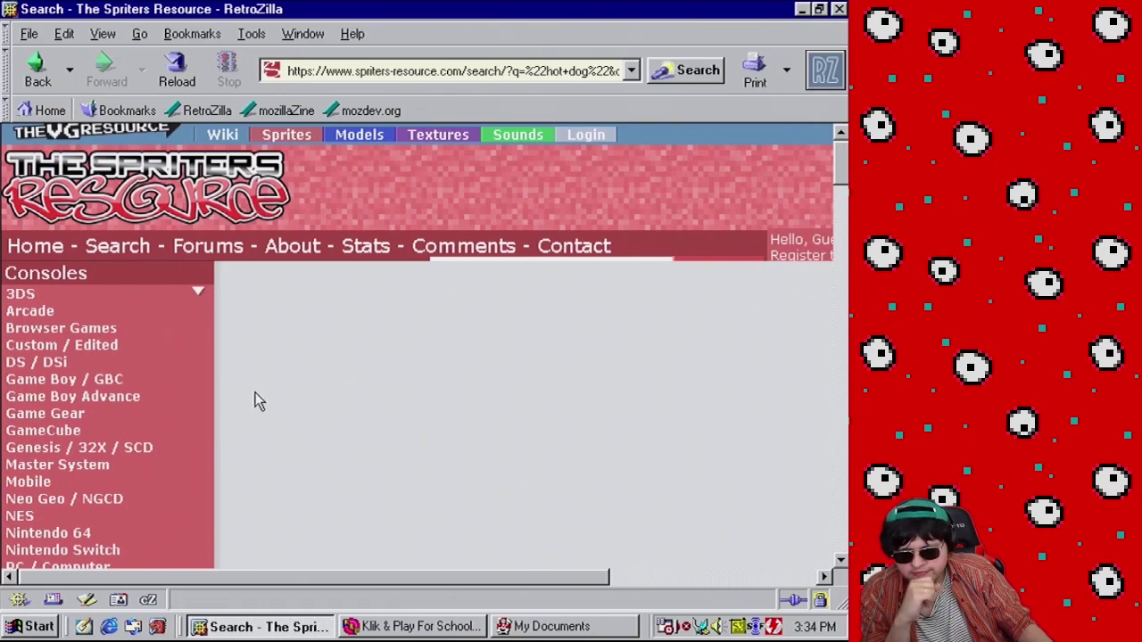
Browse the SNES games starting with K and open the Kirby Super Star / Kirby's Fun Pak page
scroll(255, 401, down, 5)
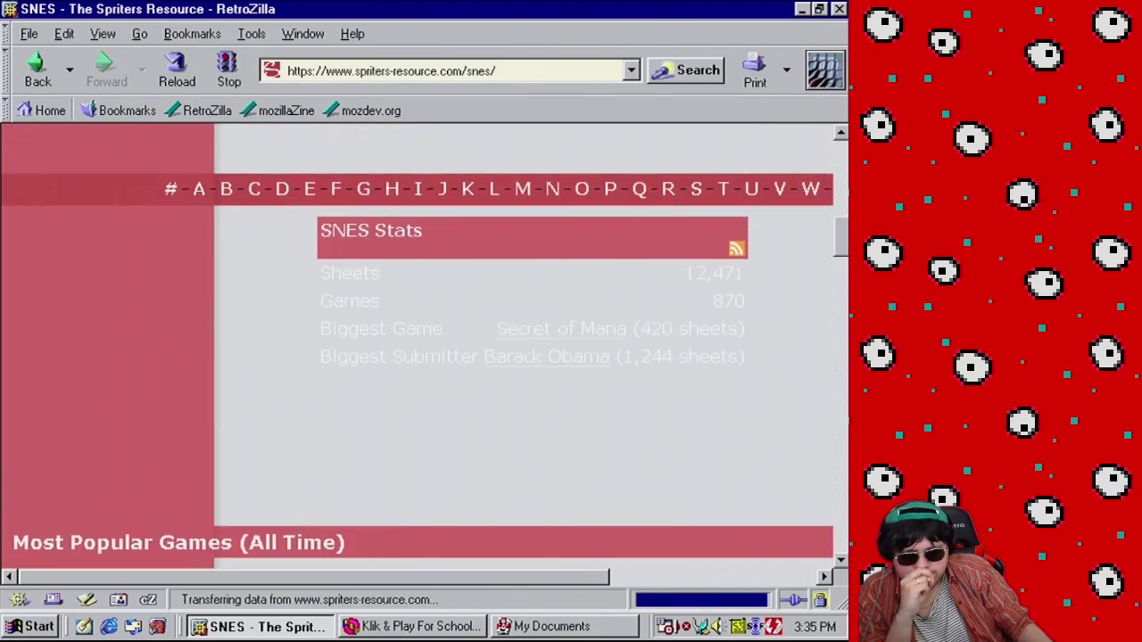
click(470, 192)
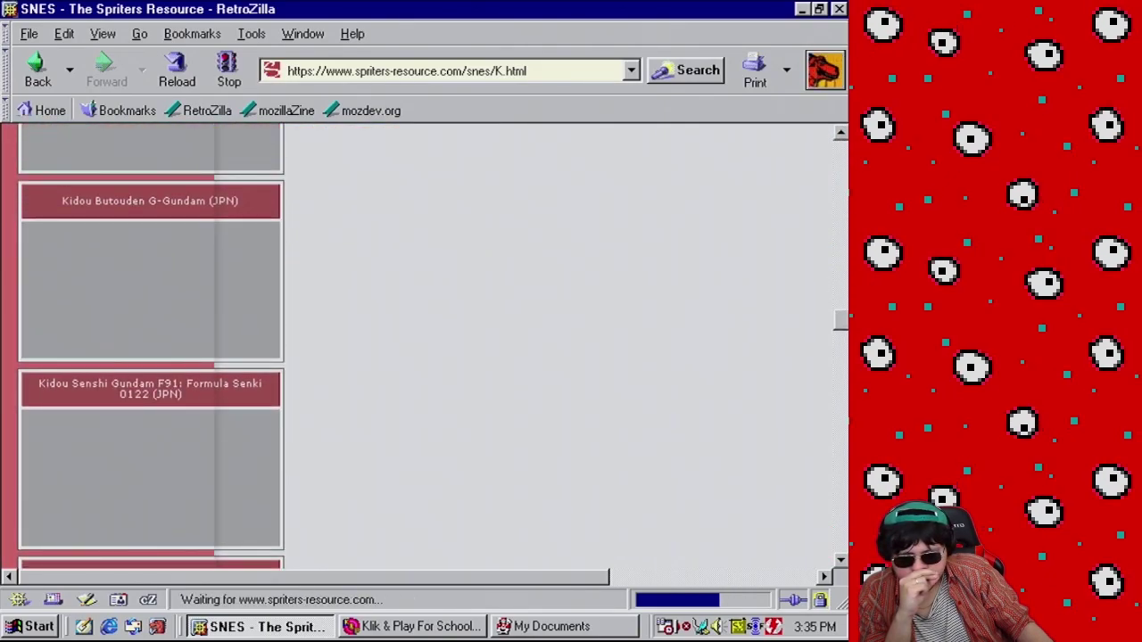
scroll(150, 348, down, 9)
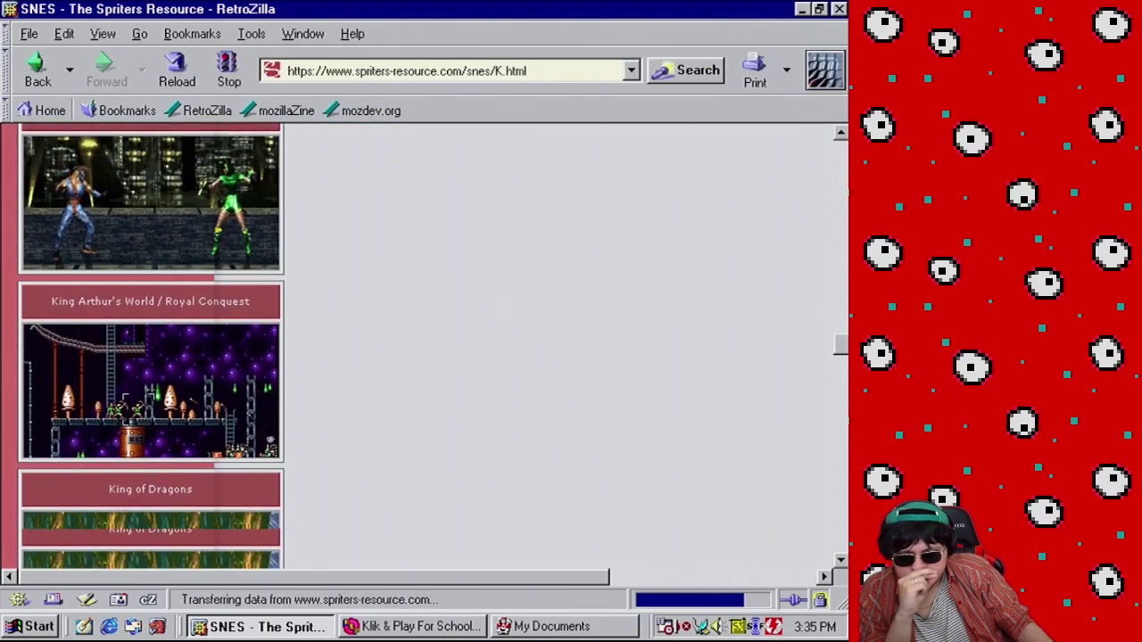
scroll(150, 348, down, 14)
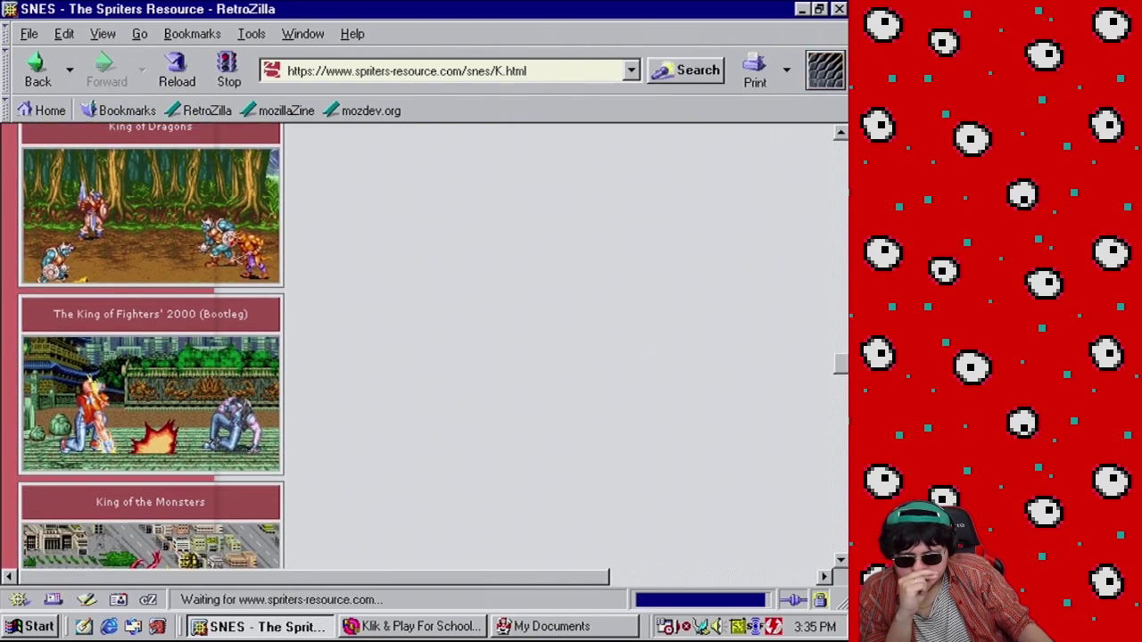
scroll(150, 348, down, 7)
scroll(150, 348, down, 8)
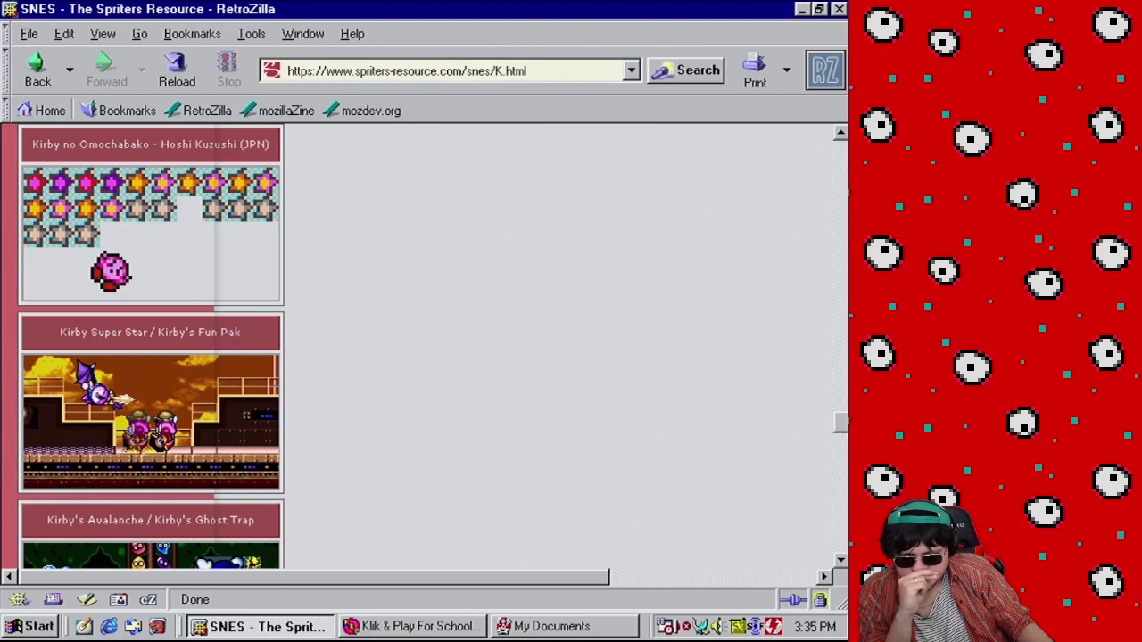
scroll(500, 372, down, 1)
click(168, 355)
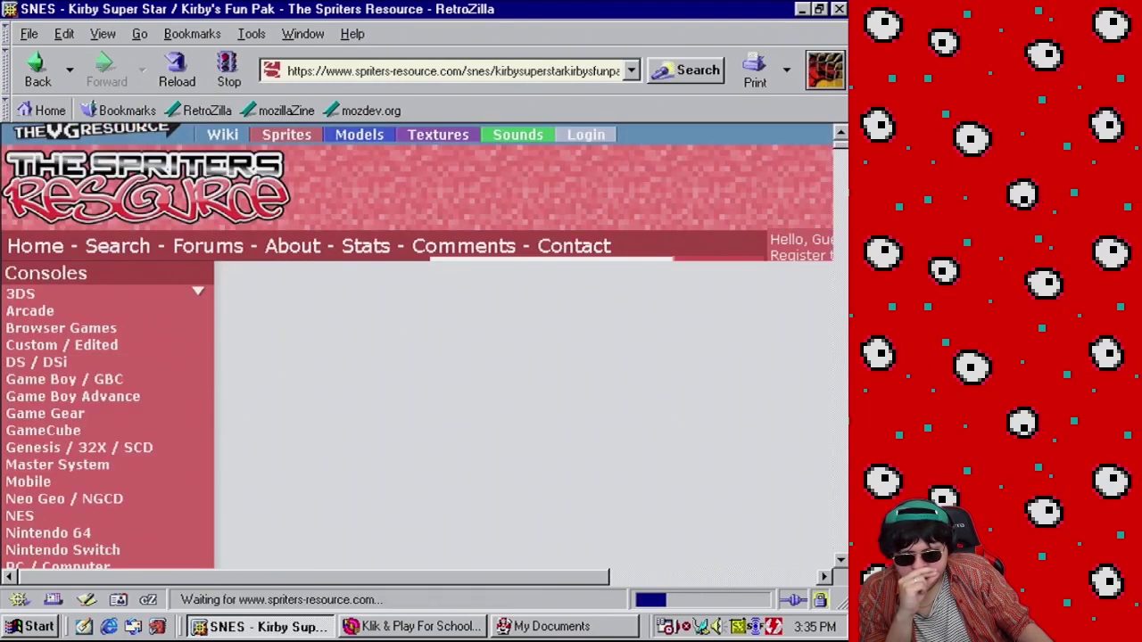
Look through the Kirby Super Star / Kirby's Fun Pak sheets to the end of the page for food sprites
scroll(195, 379, down, 15)
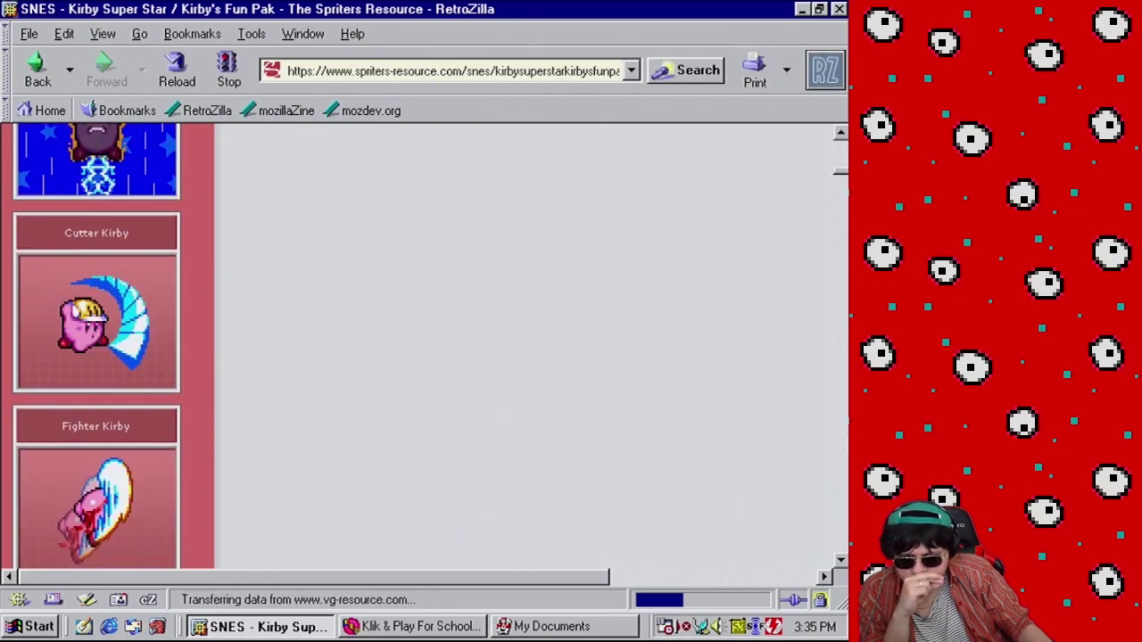
scroll(107, 348, down, 8)
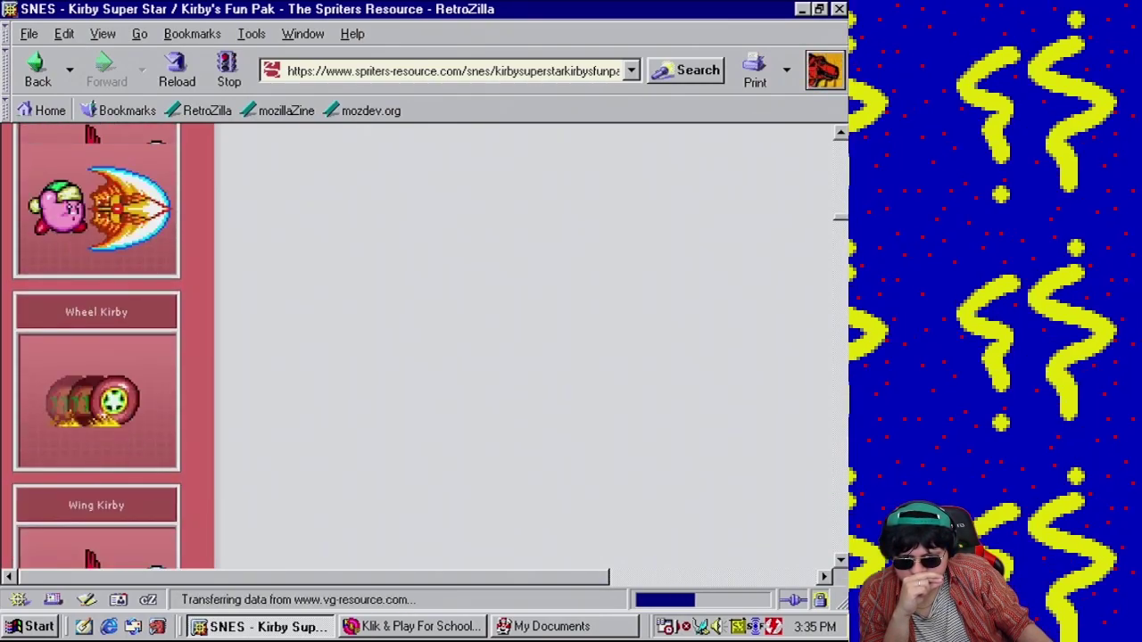
scroll(107, 348, down, 10)
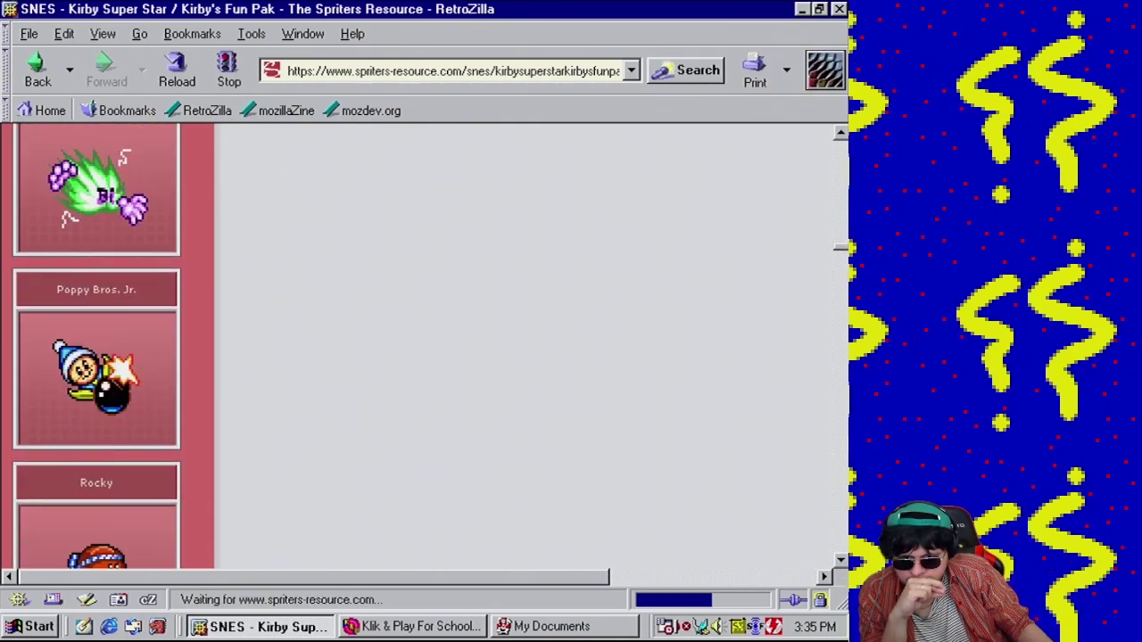
scroll(107, 348, down, 15)
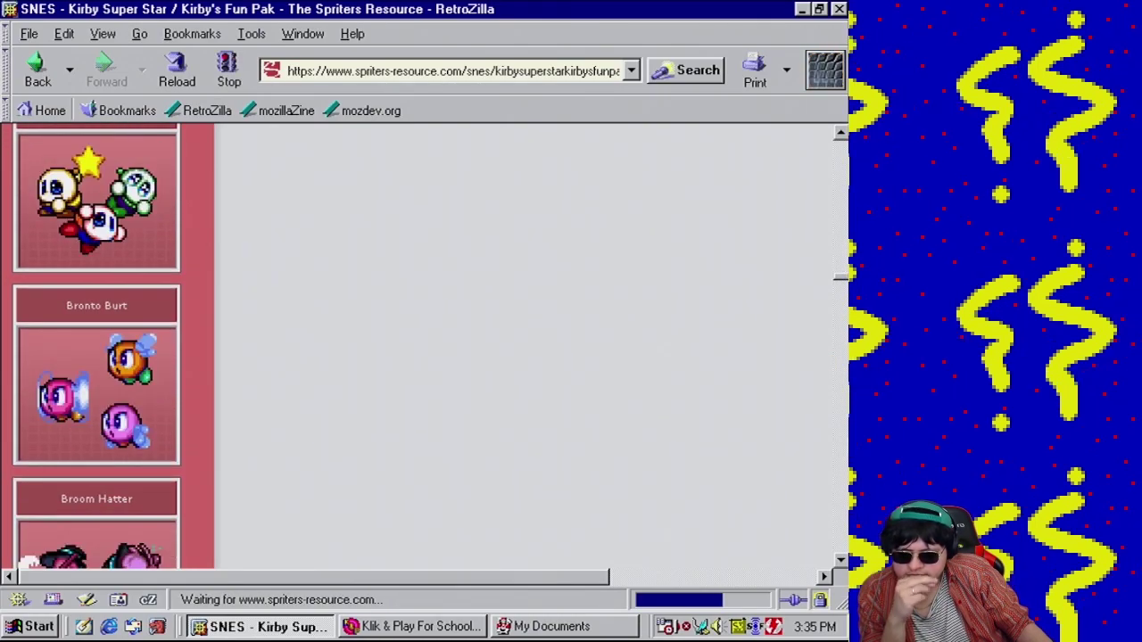
scroll(107, 348, down, 20)
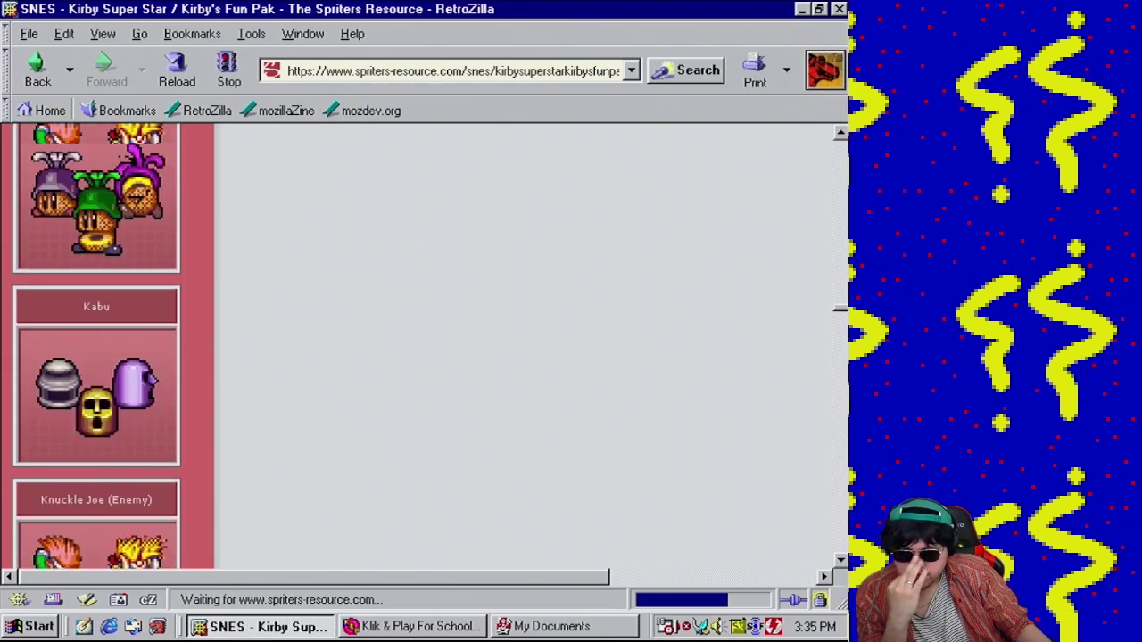
scroll(843, 419, down, 20)
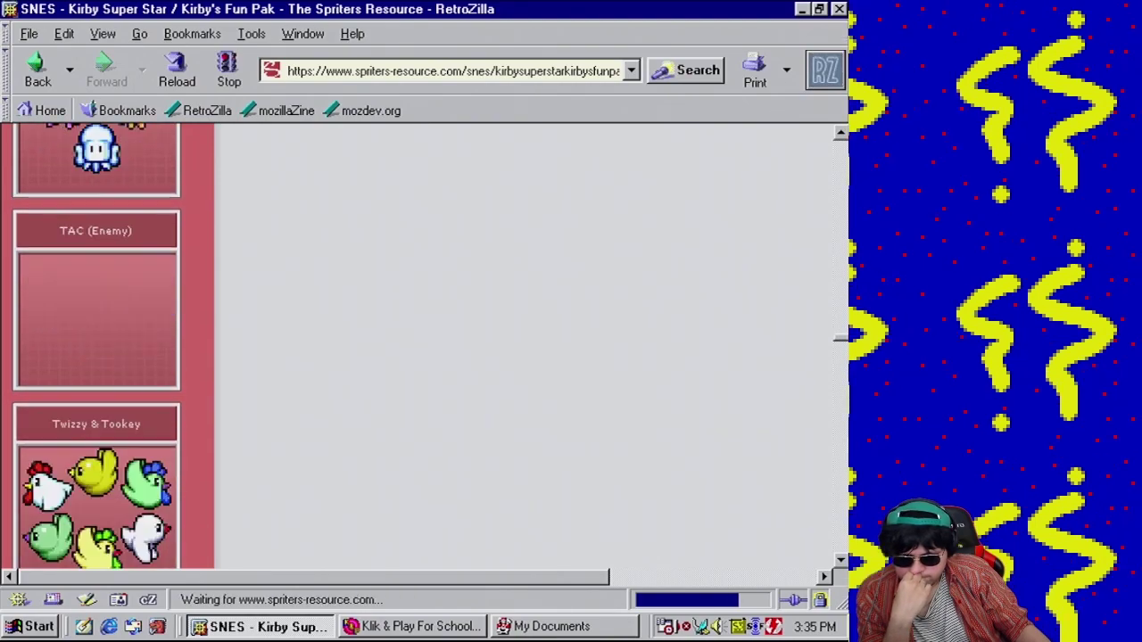
scroll(798, 403, down, 15)
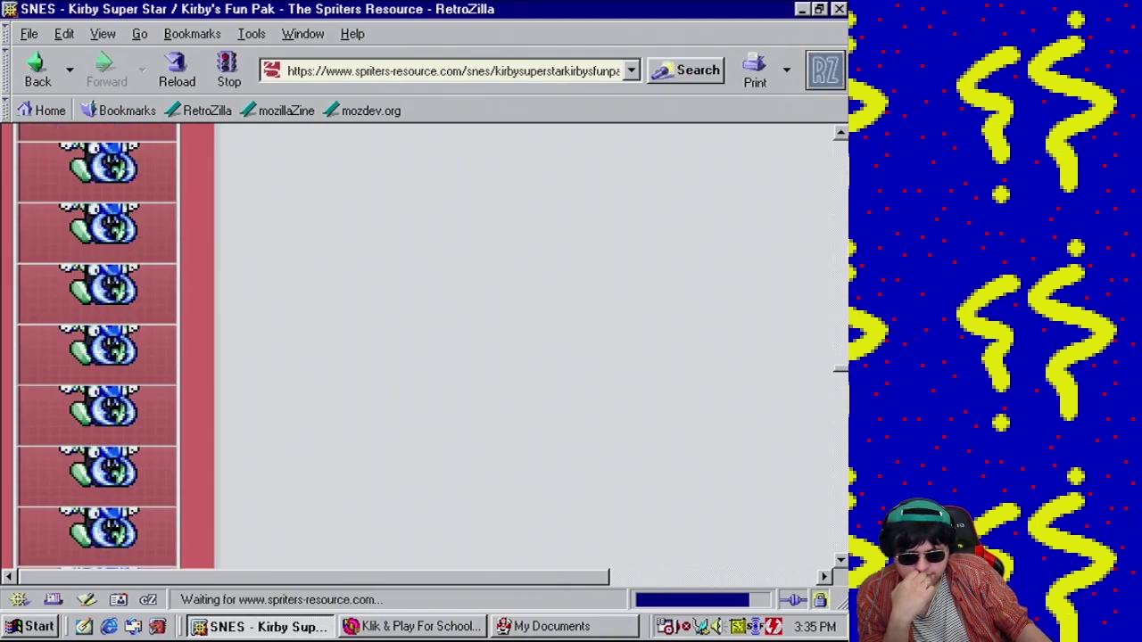
scroll(845, 400, up, 20)
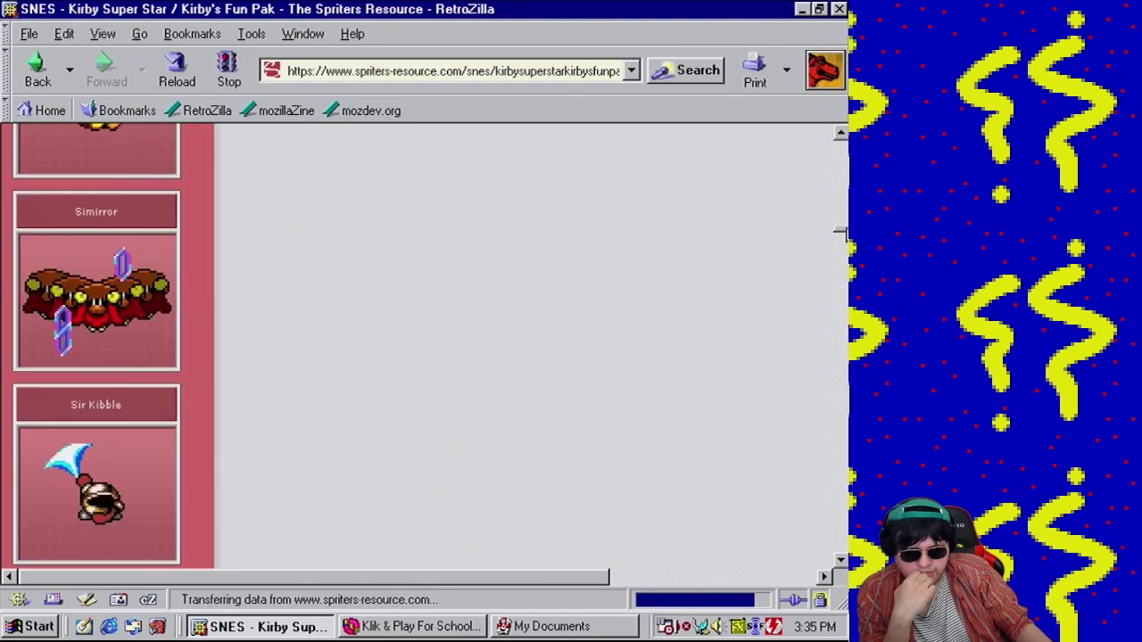
scroll(424, 348, down, 20)
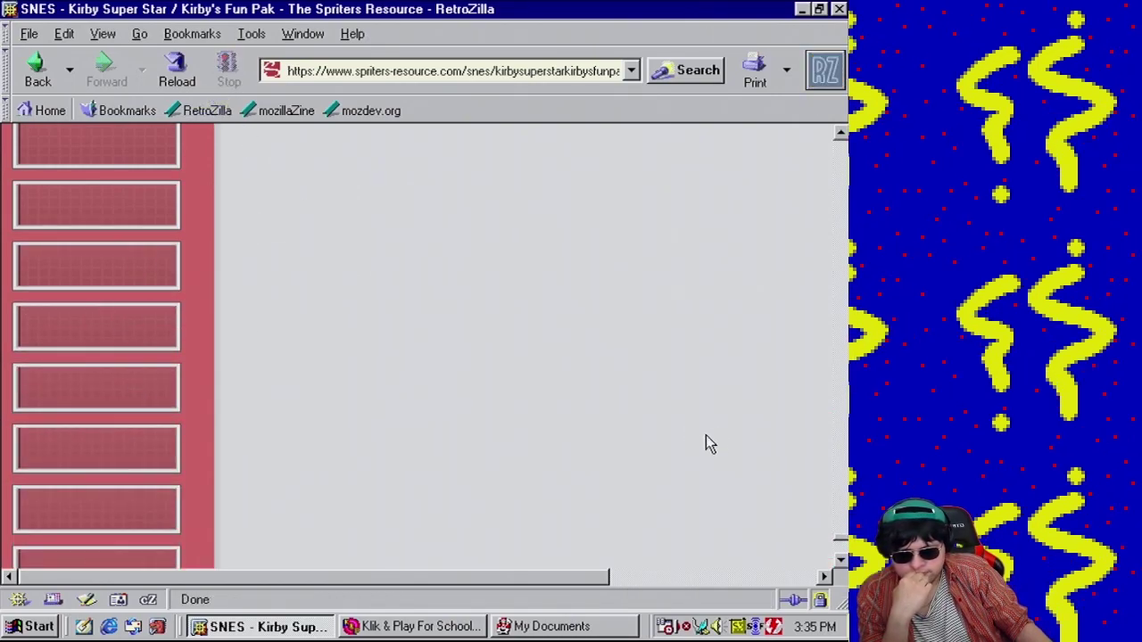
drag(838, 531, 839, 558)
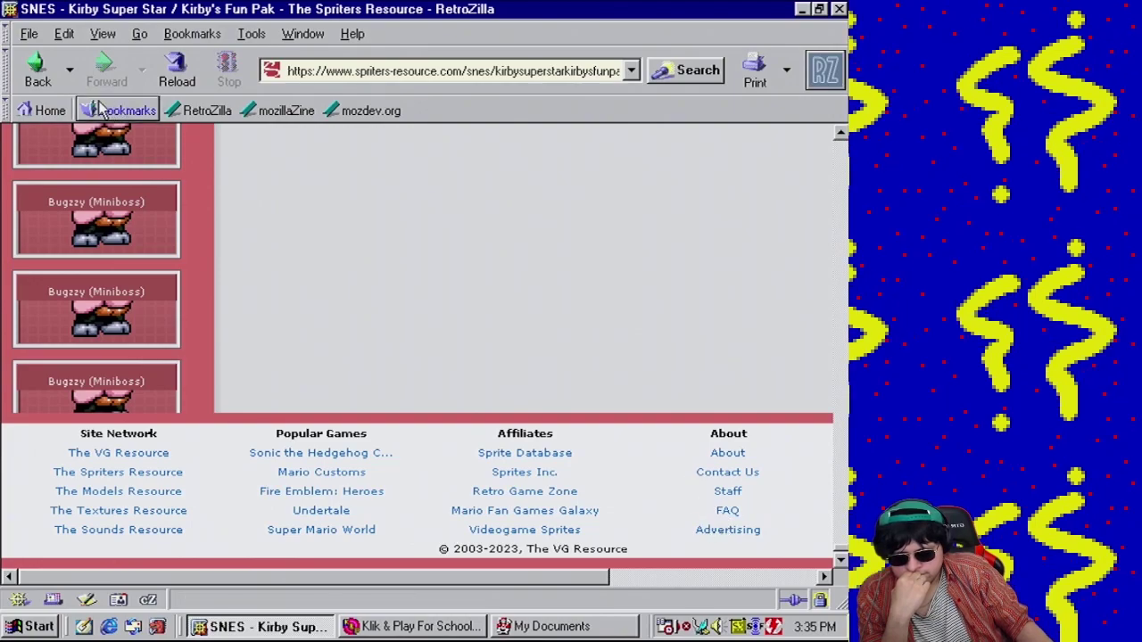
Return to the SNES list of games starting with K and open The Spriters Resource's search page
click(35, 77)
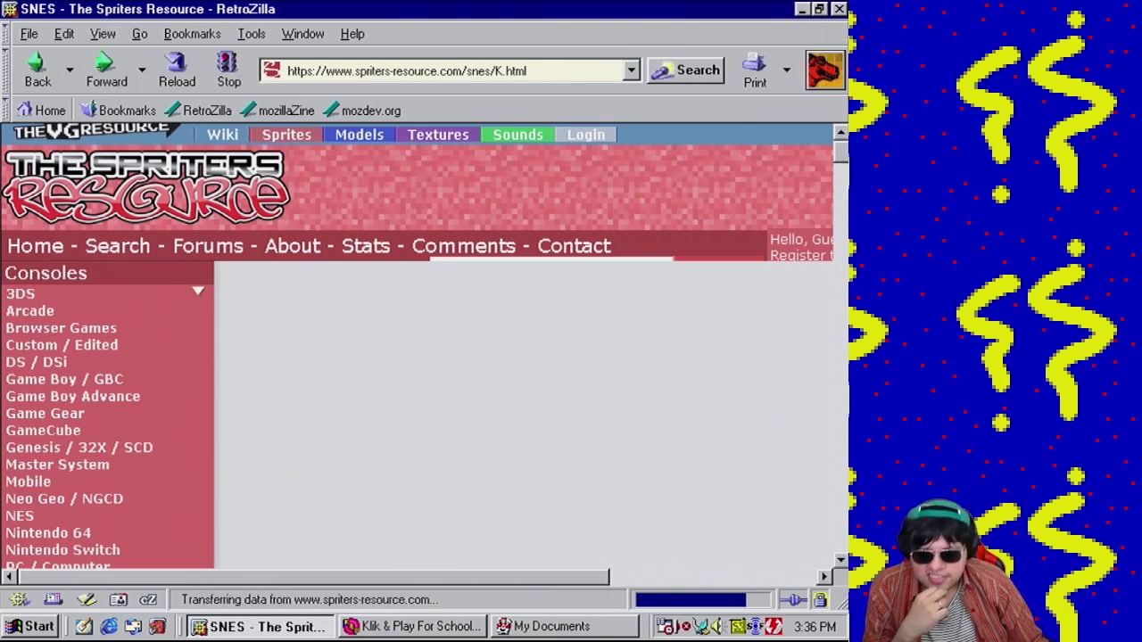
scroll(188, 375, down, 6)
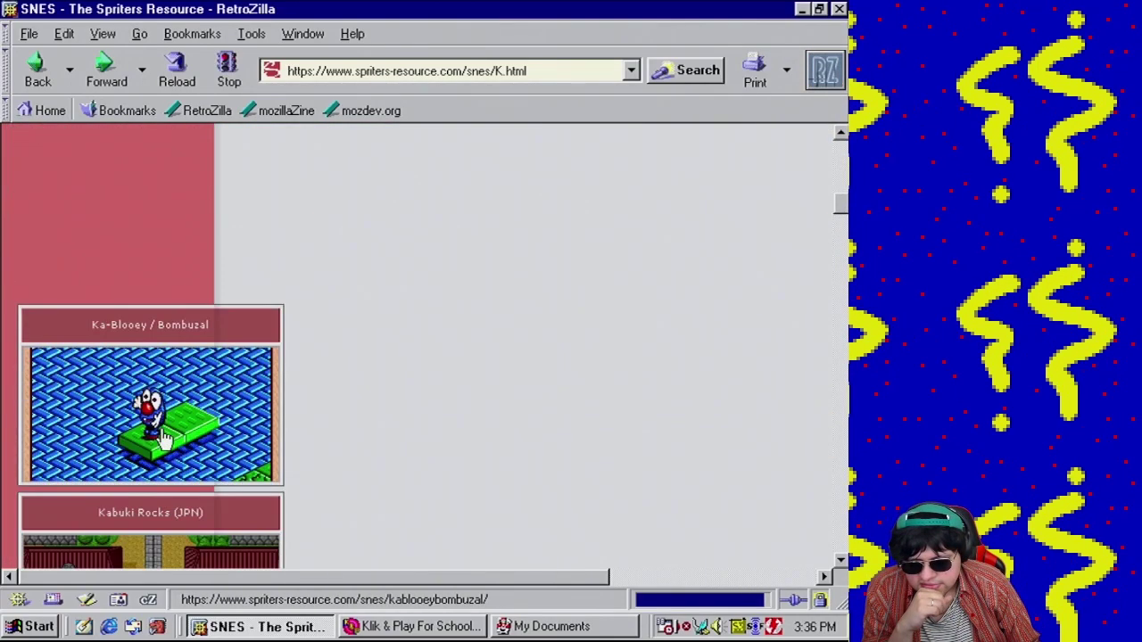
scroll(178, 419, down, 1)
scroll(156, 379, up, 7)
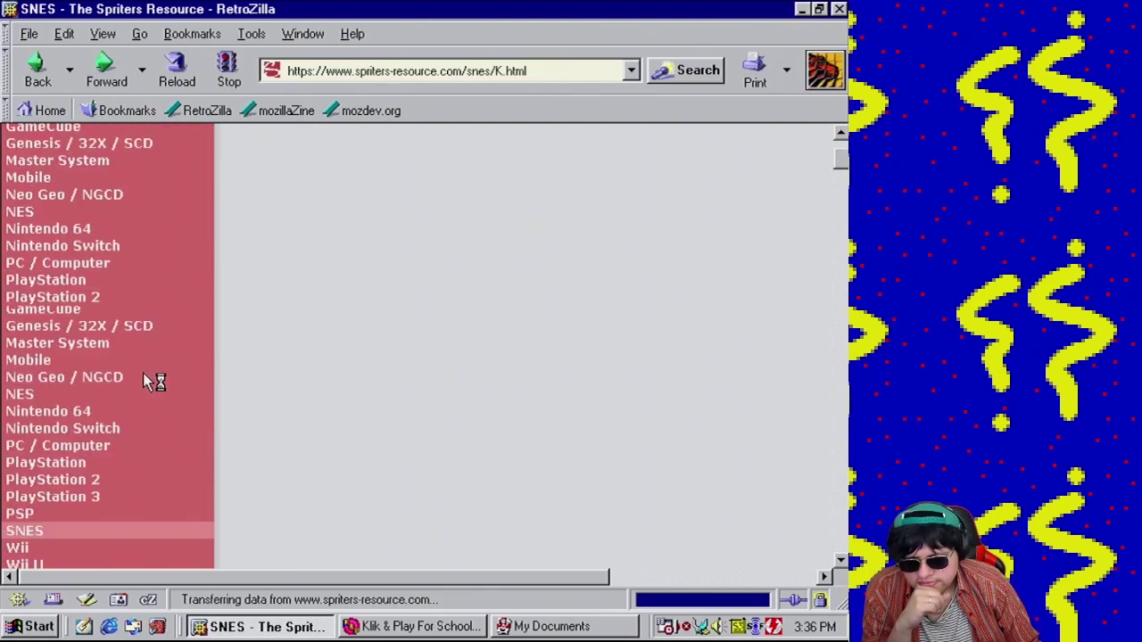
click(134, 246)
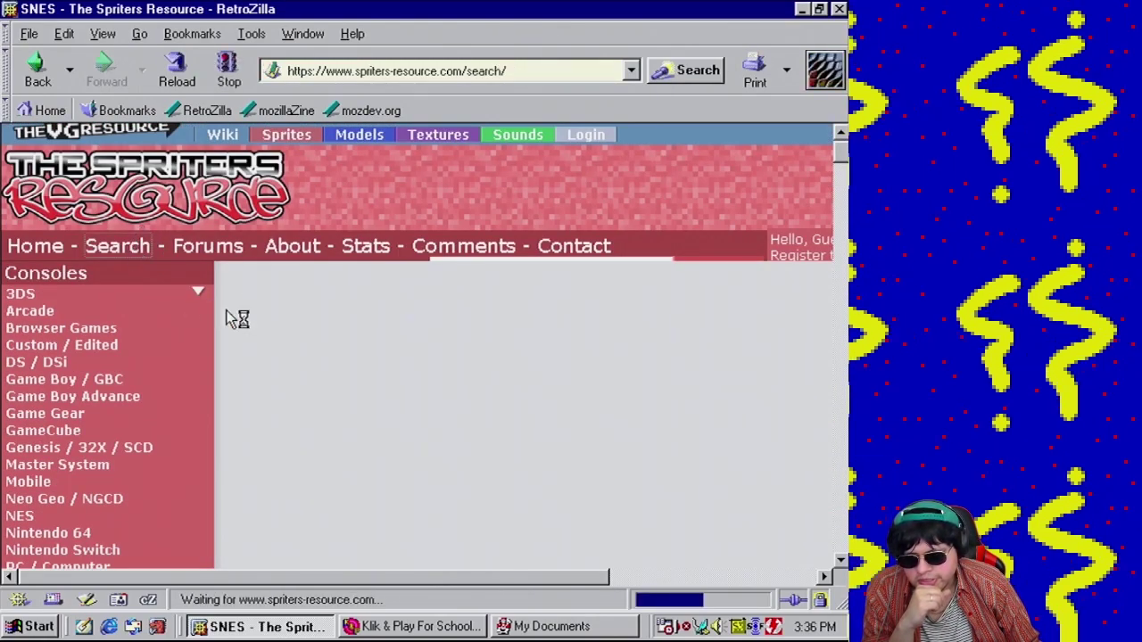
click(122, 248)
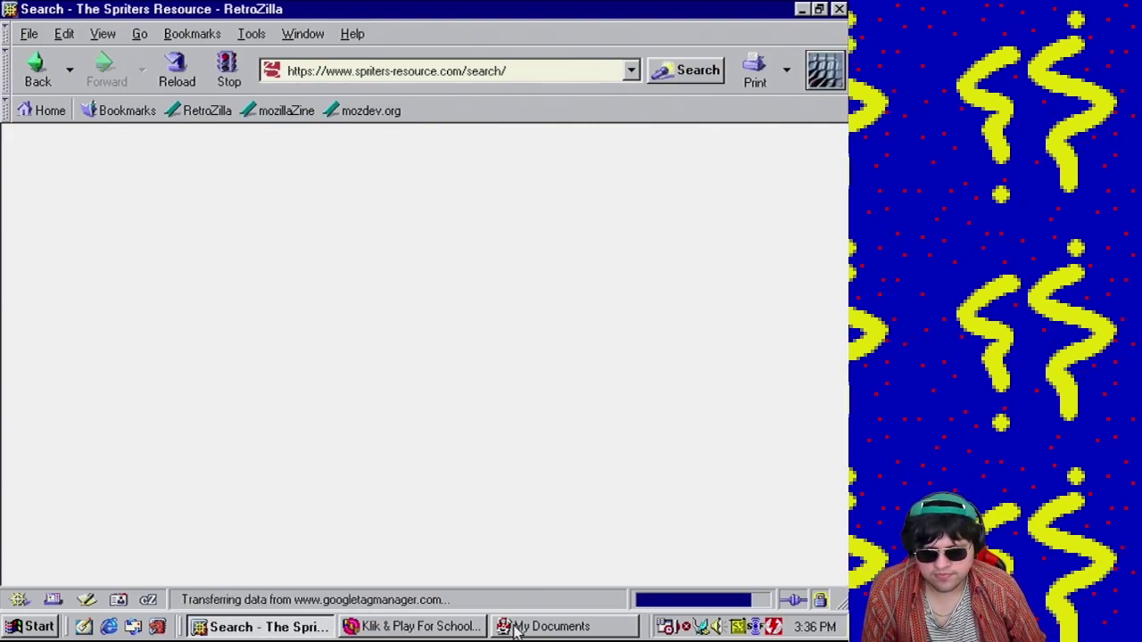
Search The Spriters Resource for "food" with the console limited to SNES
scroll(321, 467, down, 10)
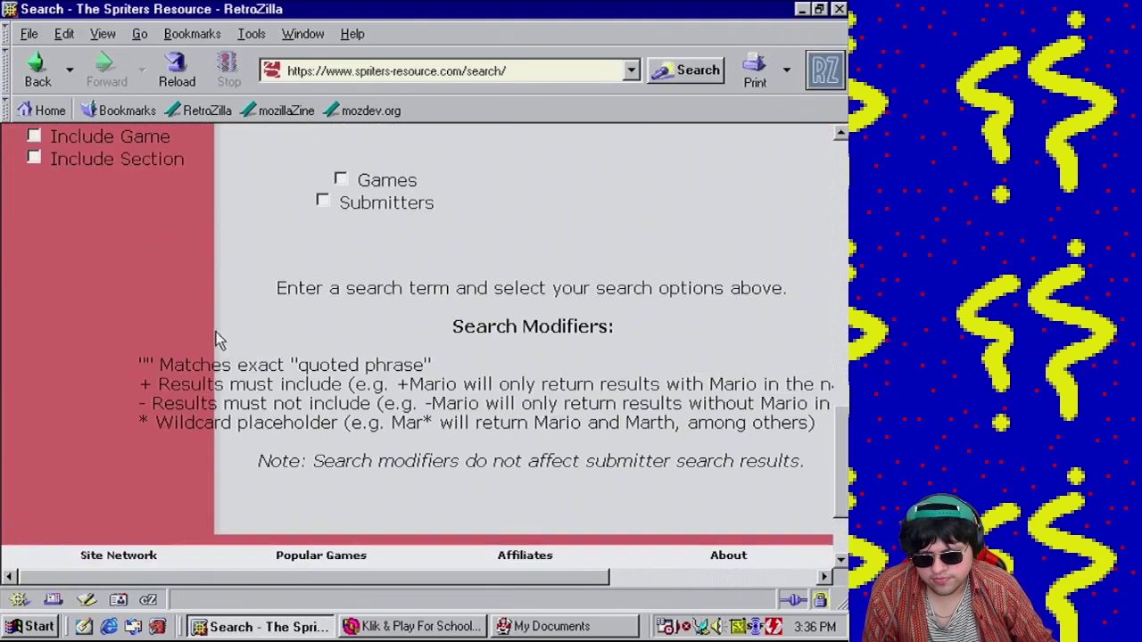
scroll(232, 337, up, 1)
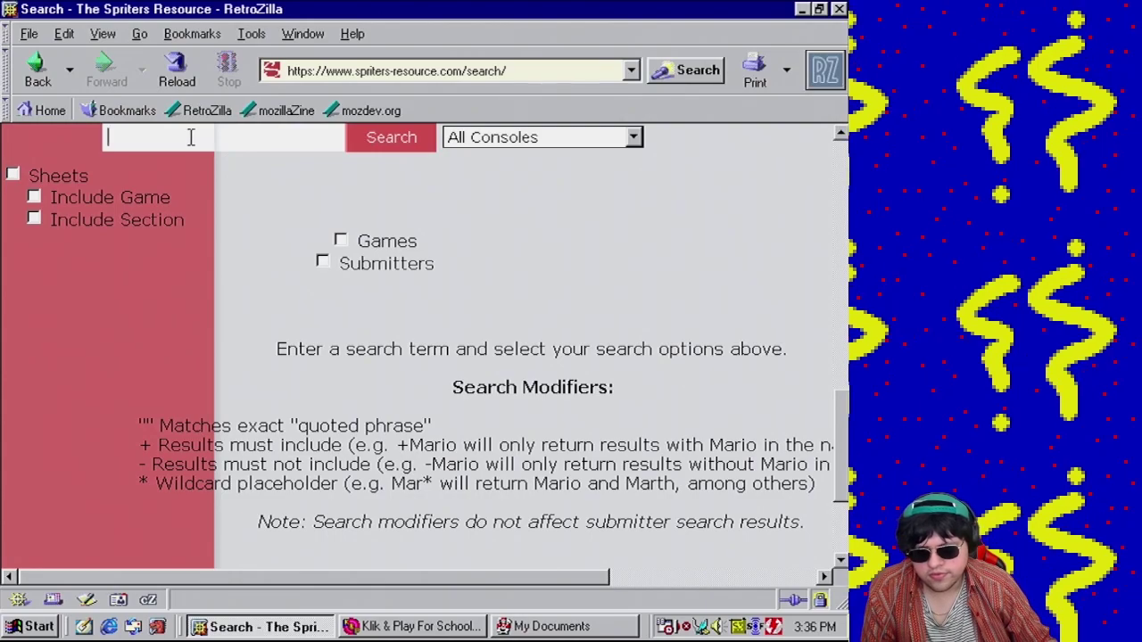
text(food)
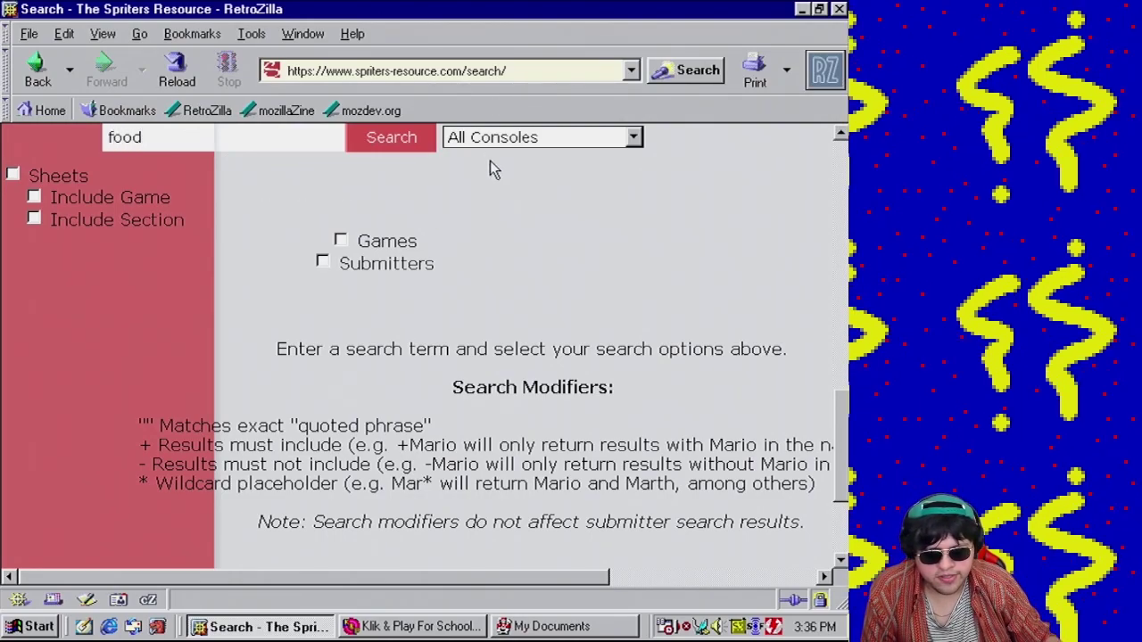
click(504, 137)
scroll(513, 277, down, 16)
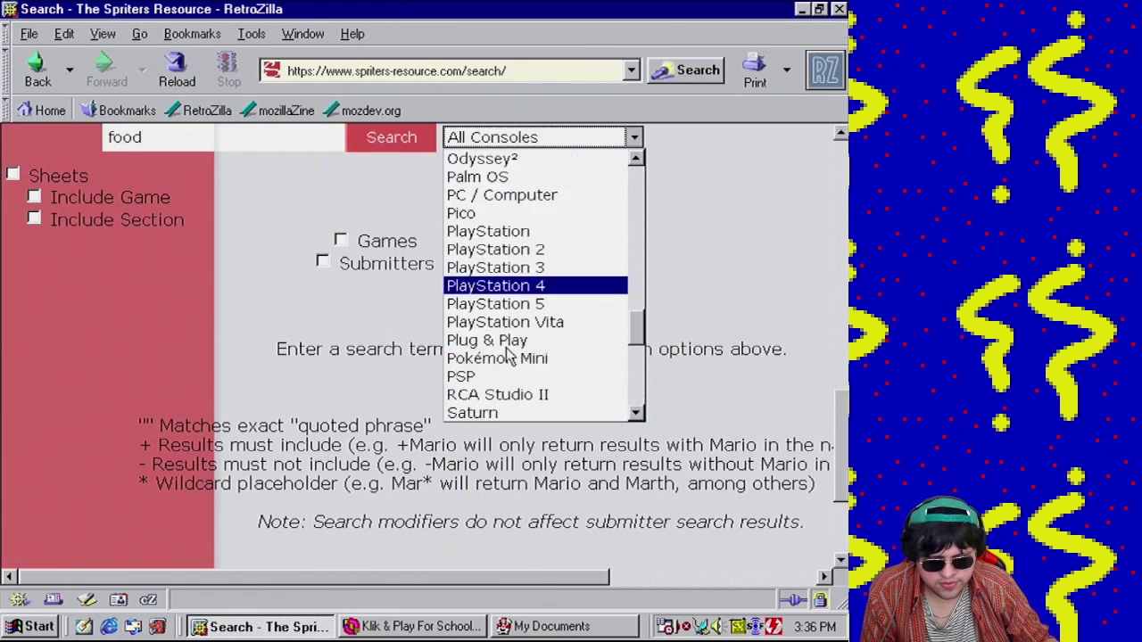
scroll(496, 373, down, 2)
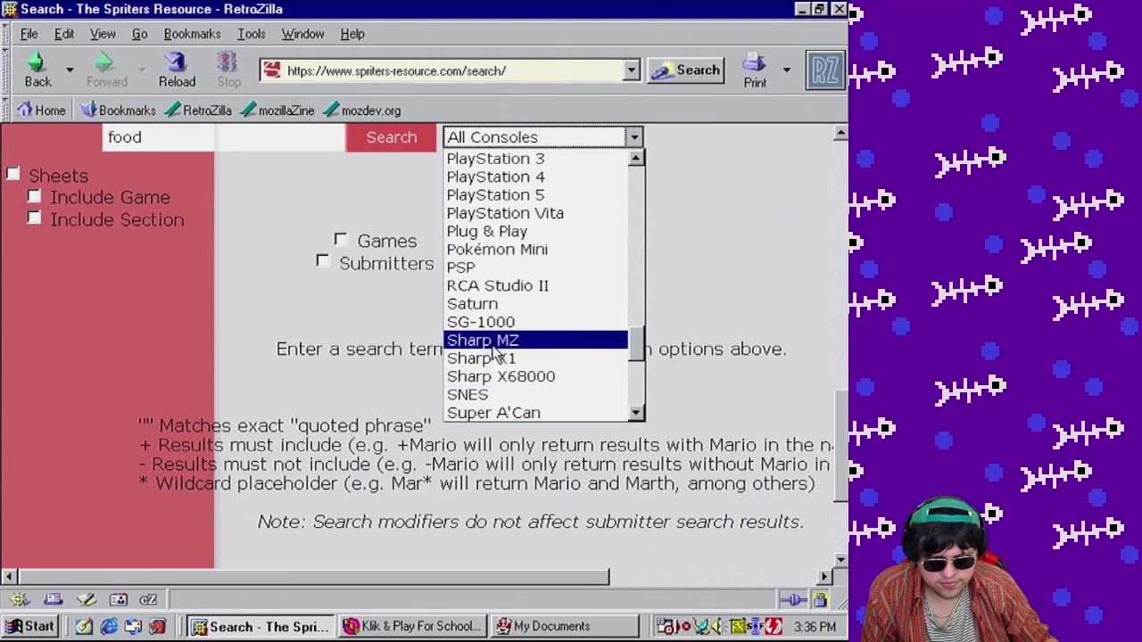
click(473, 394)
click(390, 140)
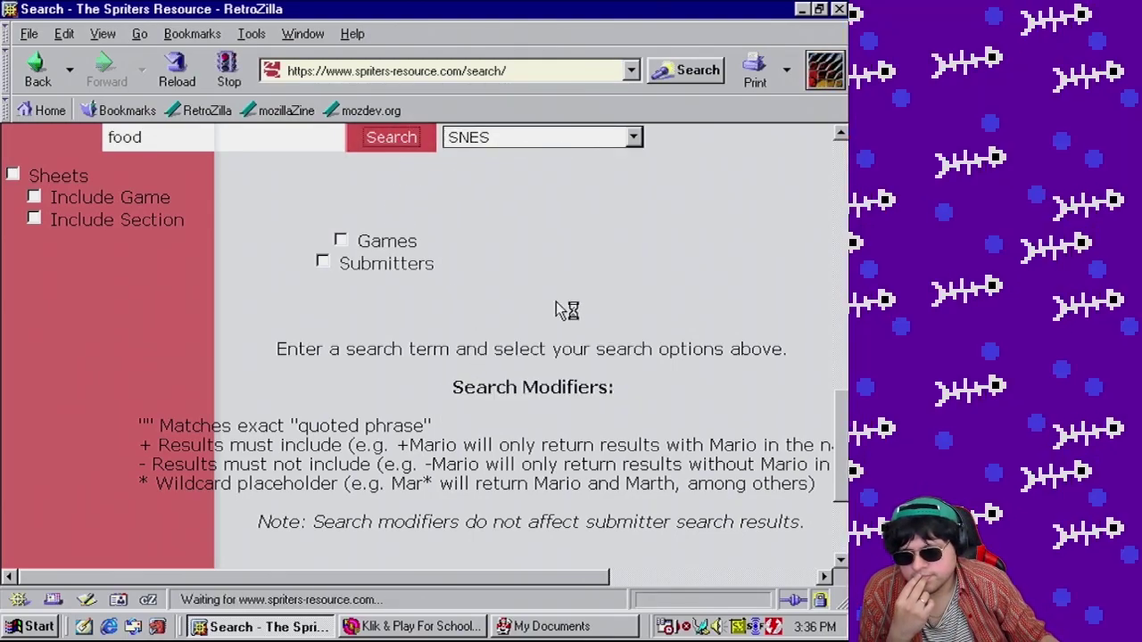
Open the Prehistorik Man Food & Items sheet in a new tab, examine its sprites, and close the tab
scroll(702, 357, down, 10)
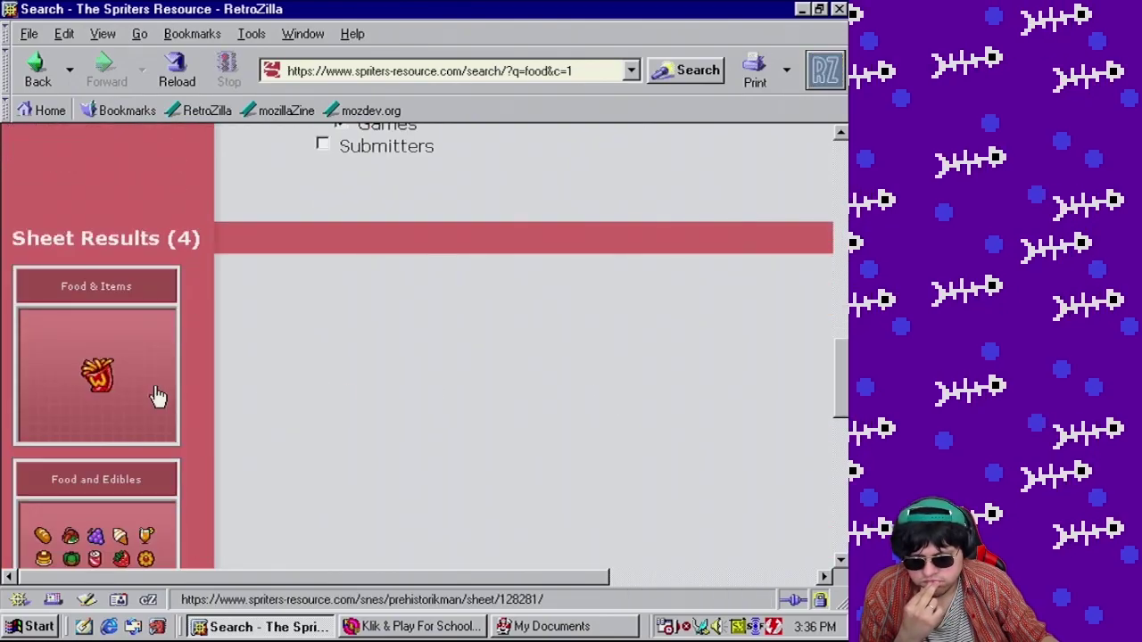
middle_click(91, 400)
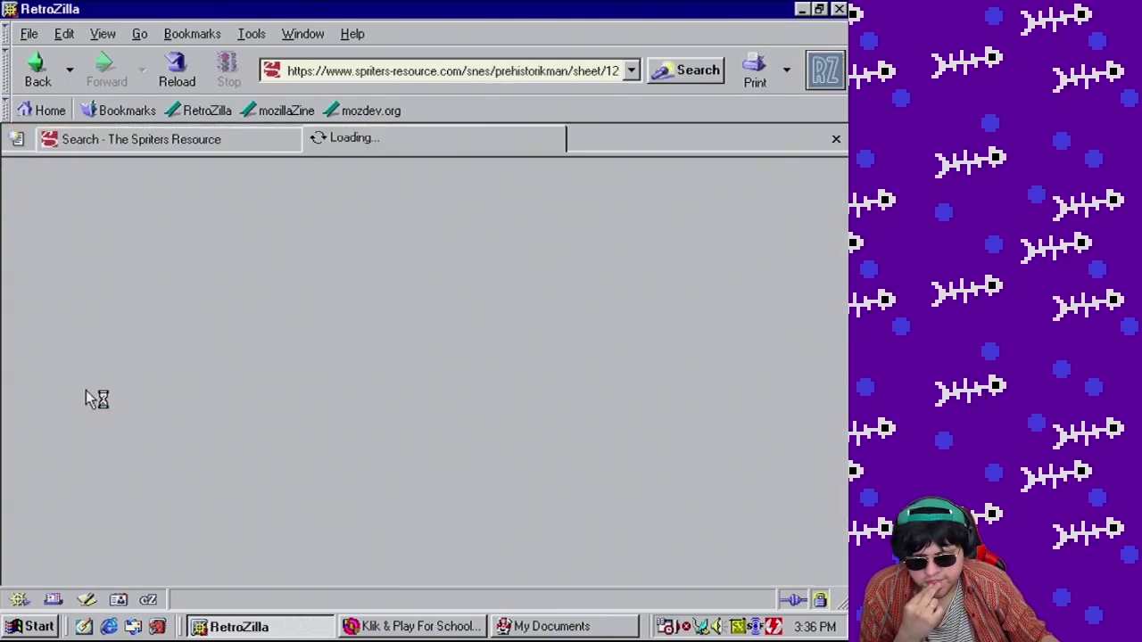
scroll(580, 419, down, 10)
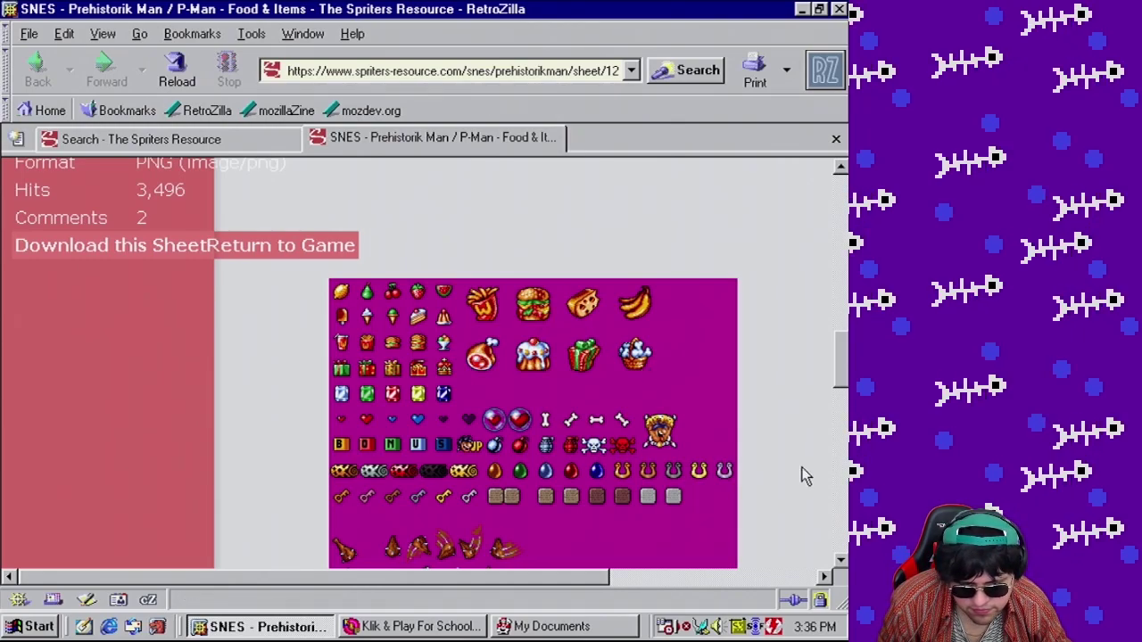
scroll(803, 476, down, 3)
scroll(801, 476, up, 3)
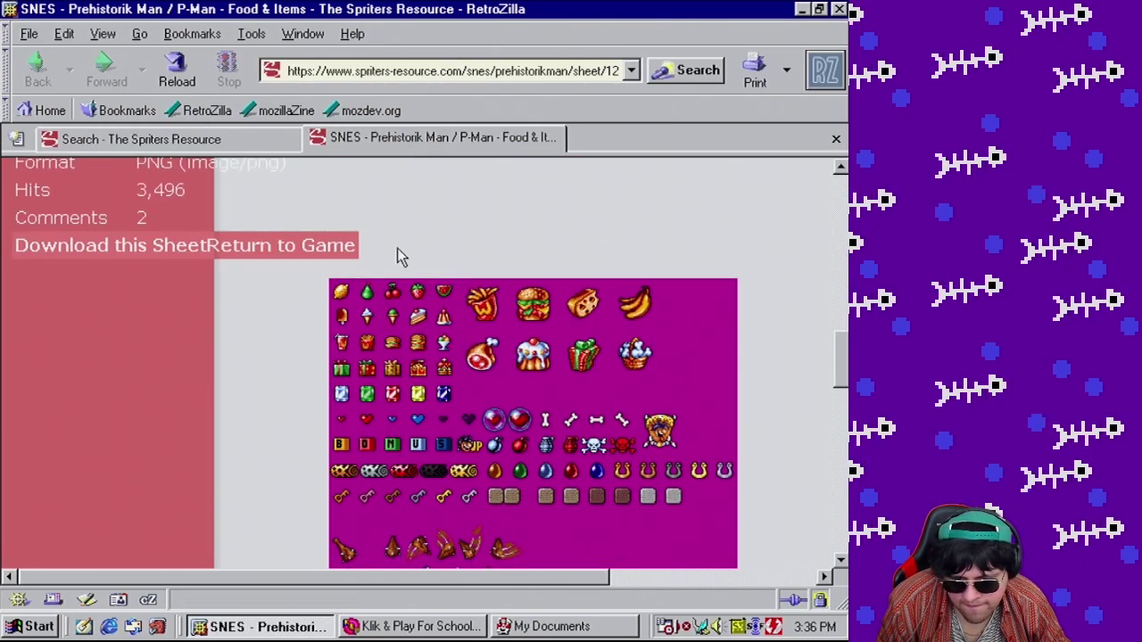
click(836, 140)
Open the Kirby Super Star / Kirby's Fun Pak Food and Edibles sheet in a new tab and examine its sprites
scroll(294, 357, down, 4)
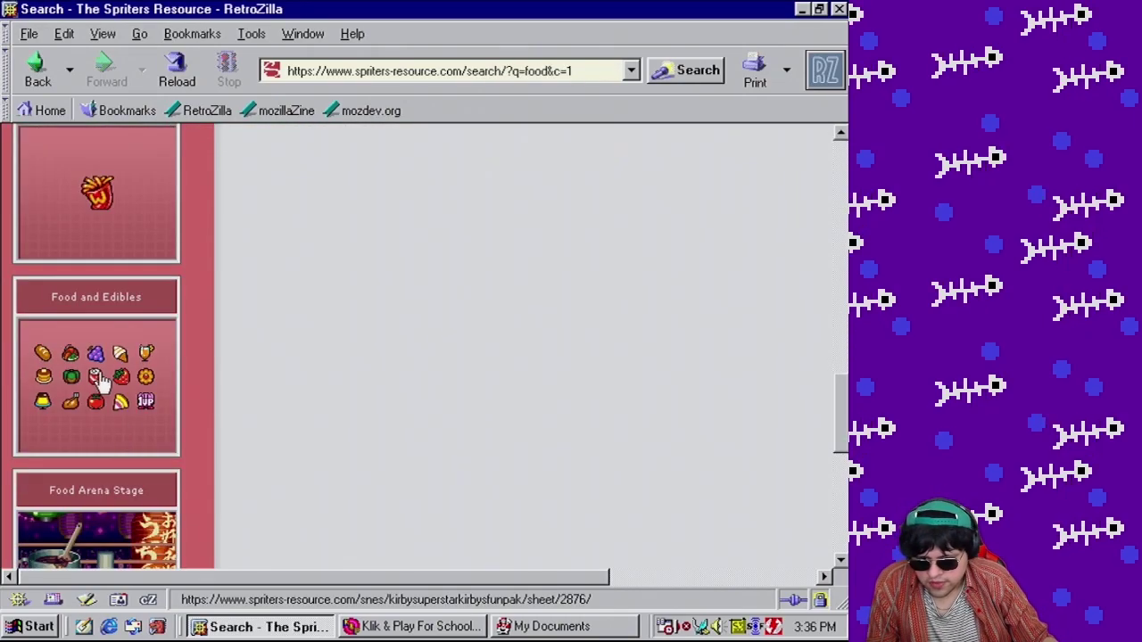
middle_click(101, 379)
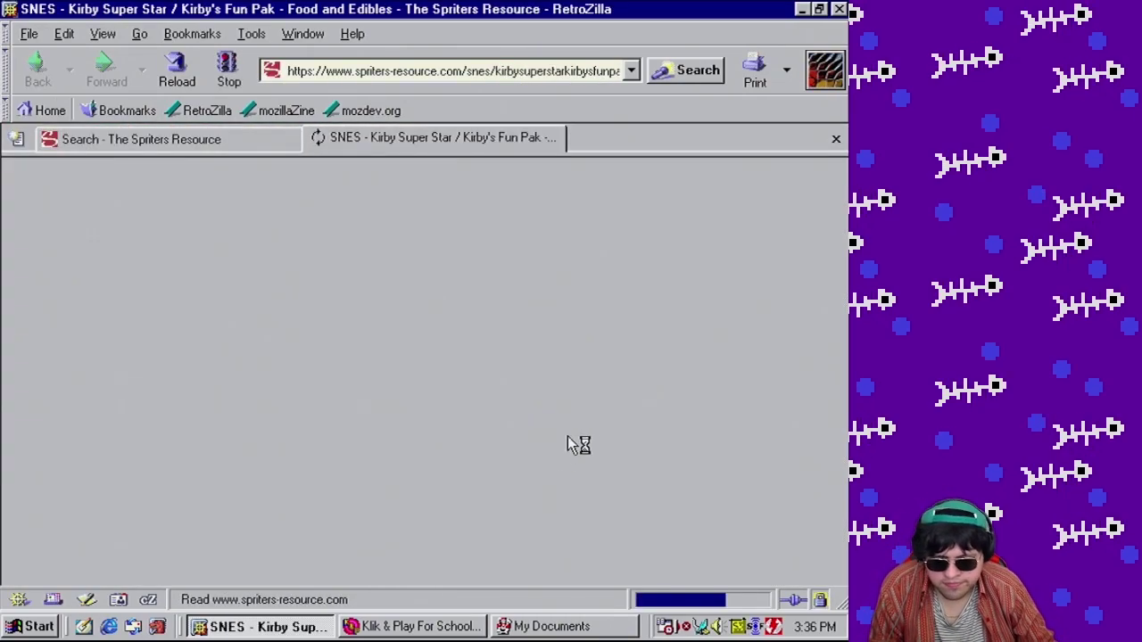
scroll(605, 412, down, 10)
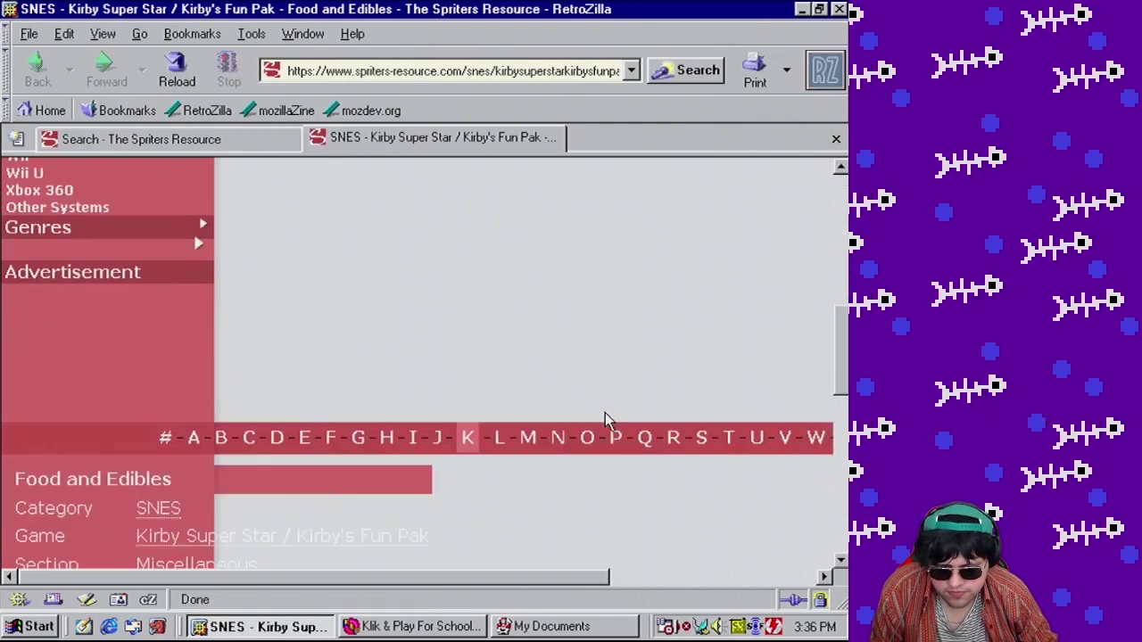
scroll(604, 419, down, 1)
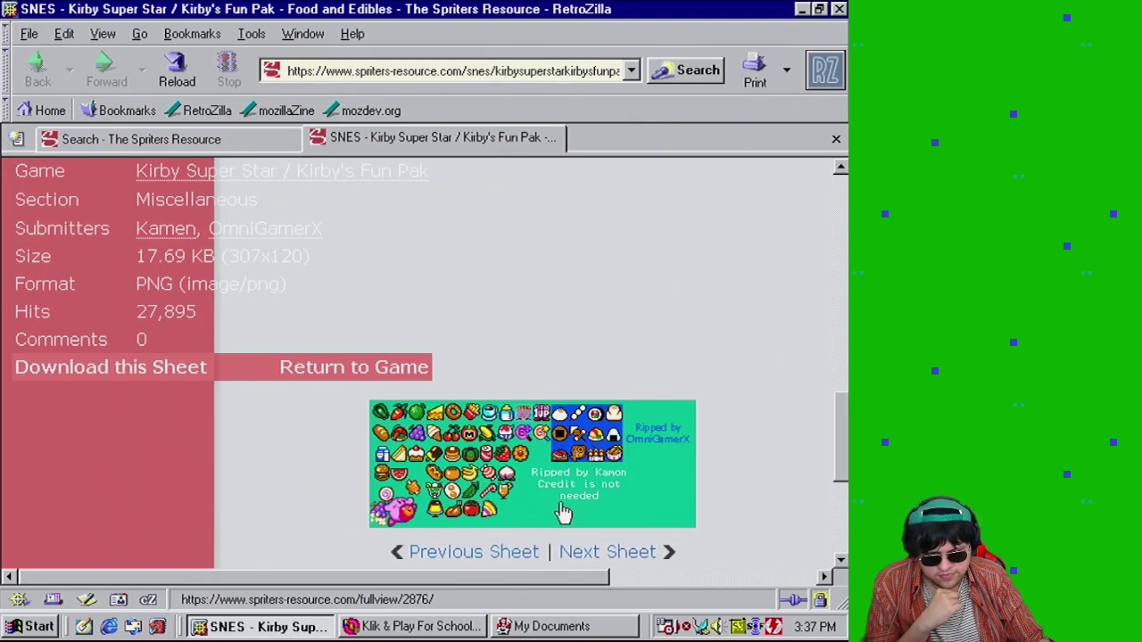
Return to the SNES search results for "food" and look through the remaining sheets
click(258, 140)
scroll(273, 306, down, 10)
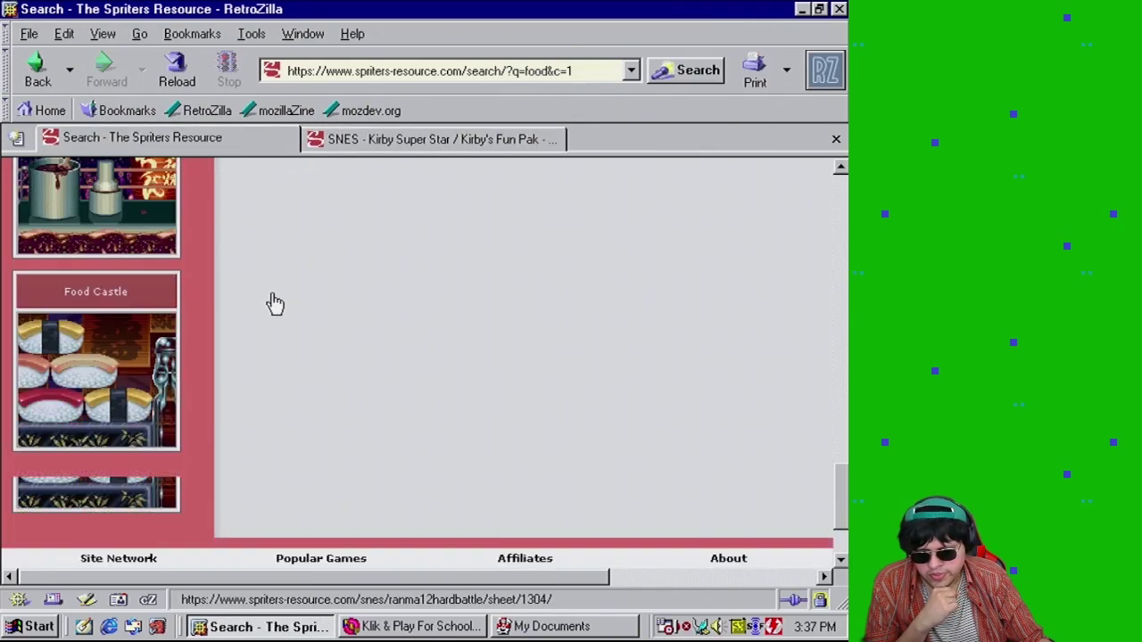
scroll(276, 312, down, 3)
scroll(289, 347, up, 7)
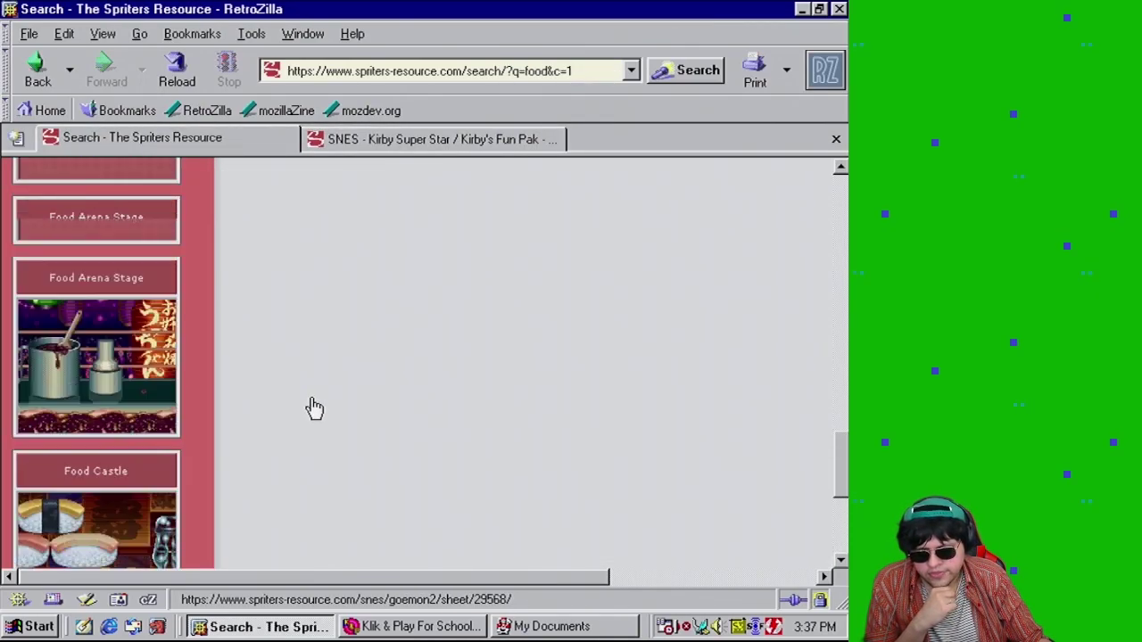
Search for "food" with the console limited to Genesis / 32X / SCD and check the sheet results
scroll(314, 408, up, 10)
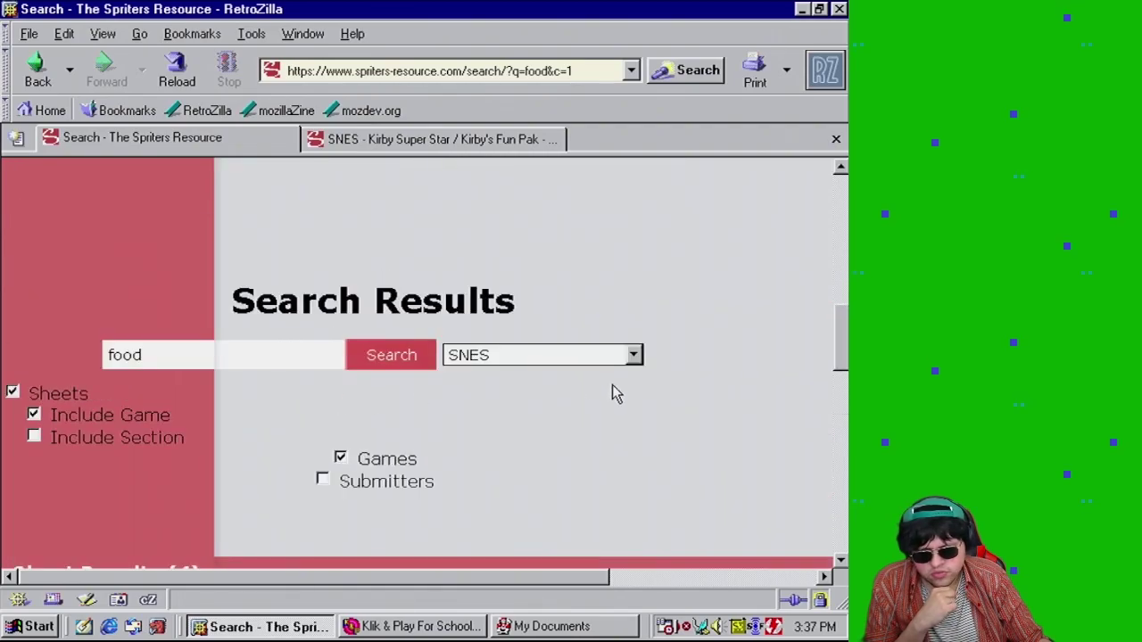
click(571, 355)
scroll(580, 525, up, 5)
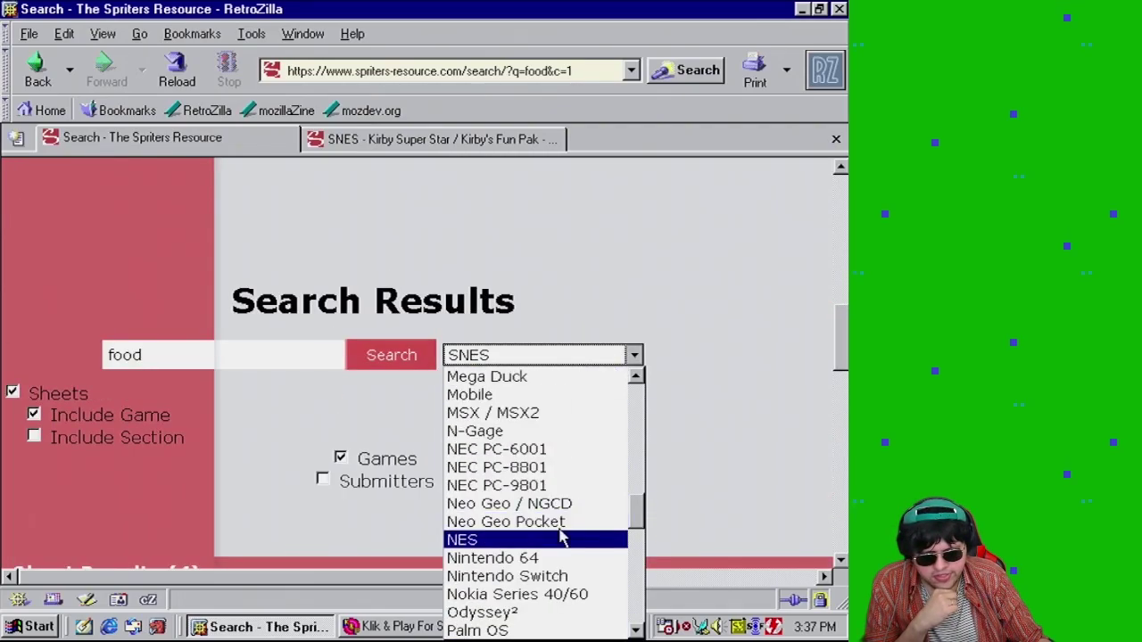
scroll(560, 534, up, 8)
scroll(535, 530, down, 2)
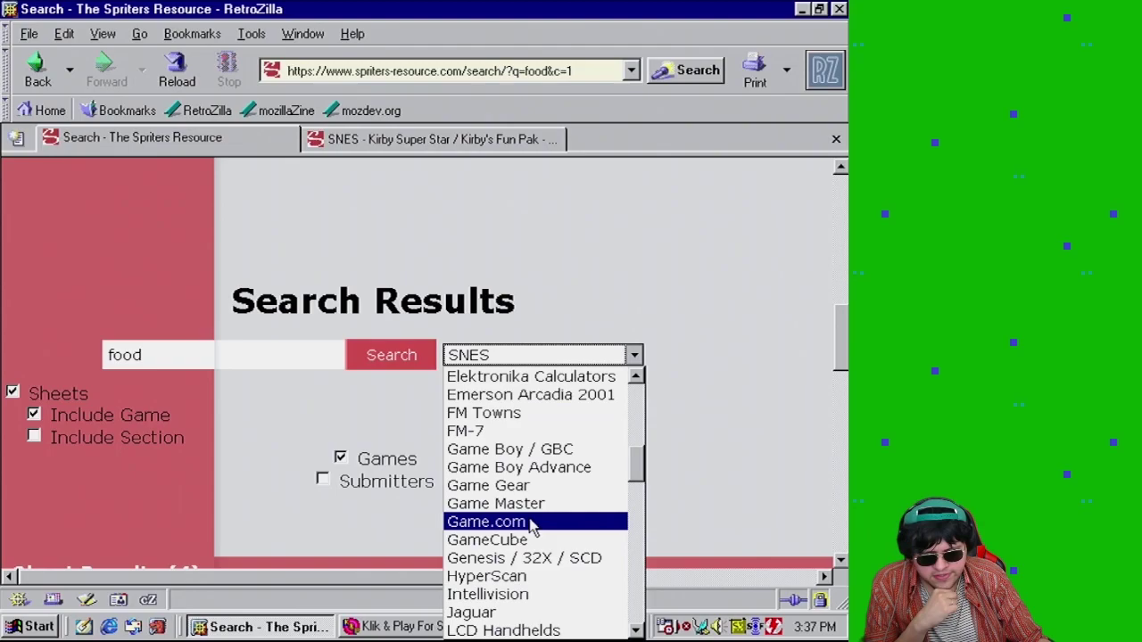
click(520, 558)
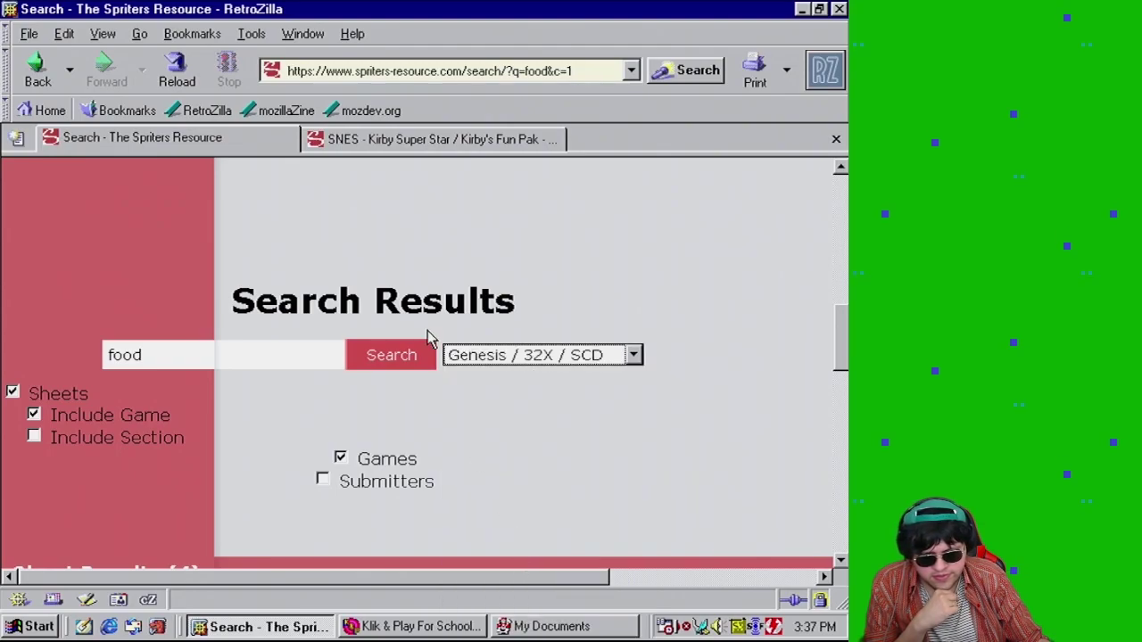
click(425, 362)
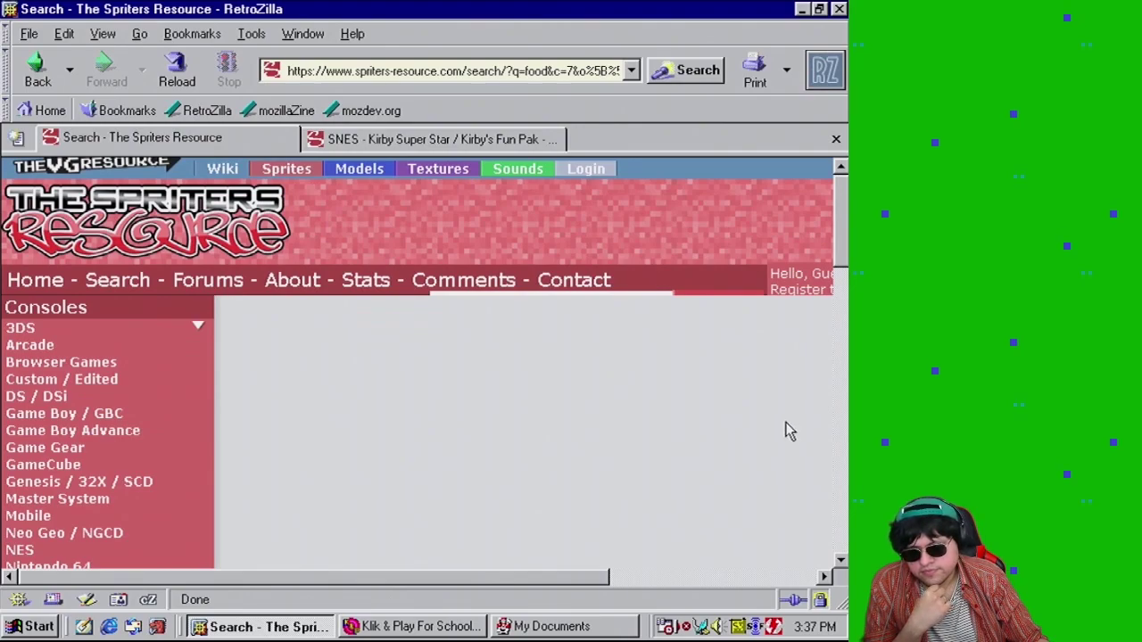
scroll(785, 431, down, 15)
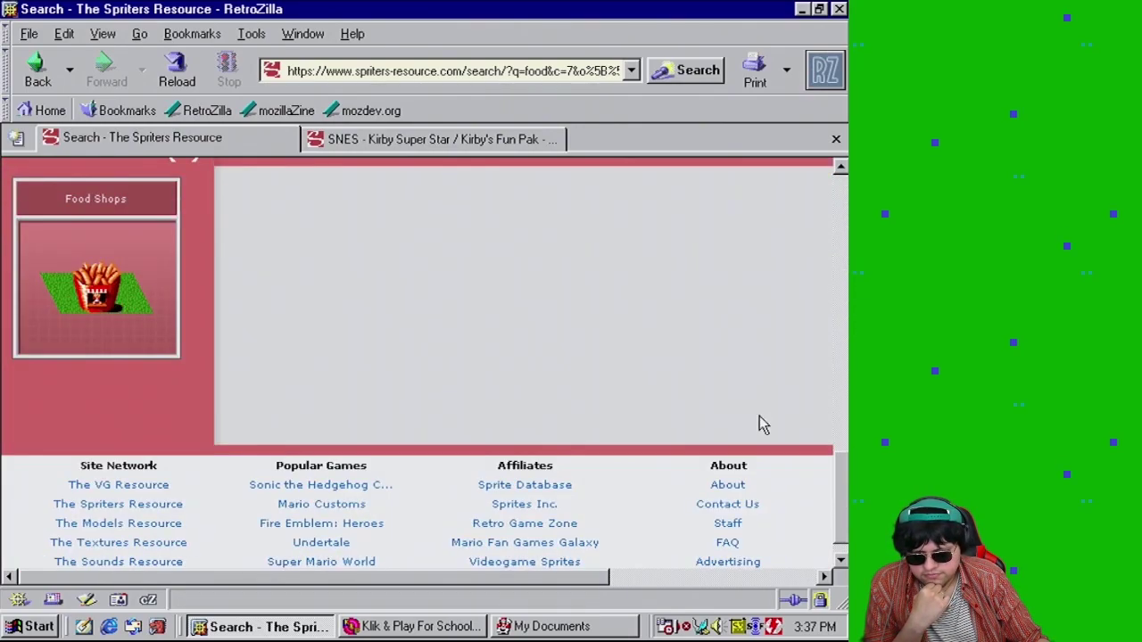
scroll(671, 407, up, 3)
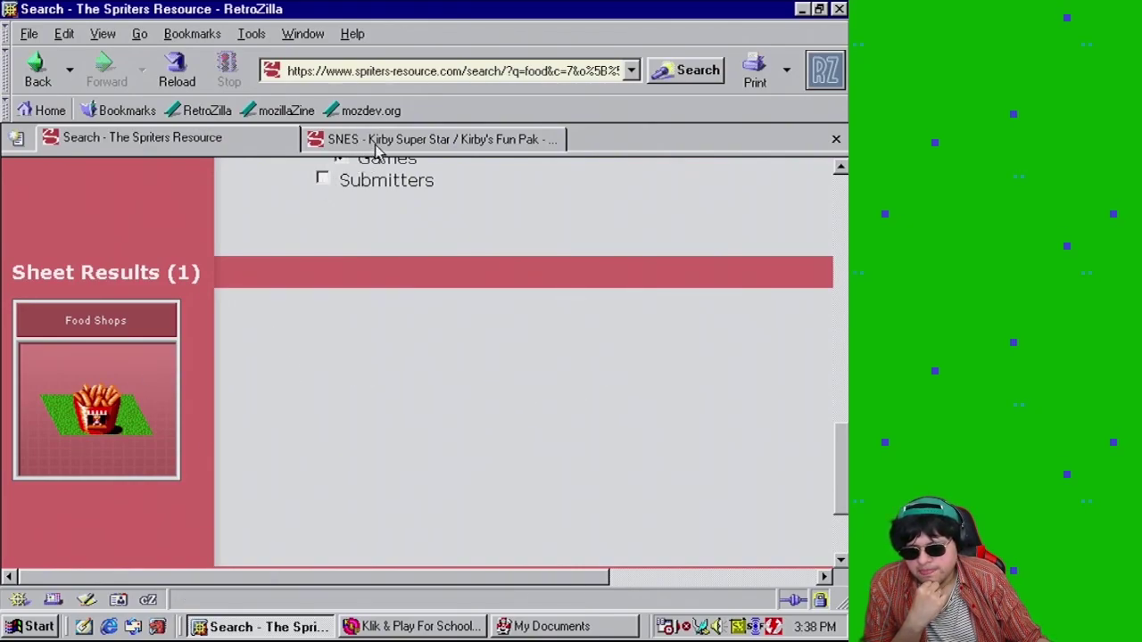
Search for "food" with the console limited to PC / Computer
scroll(385, 236, up, 4)
click(633, 238)
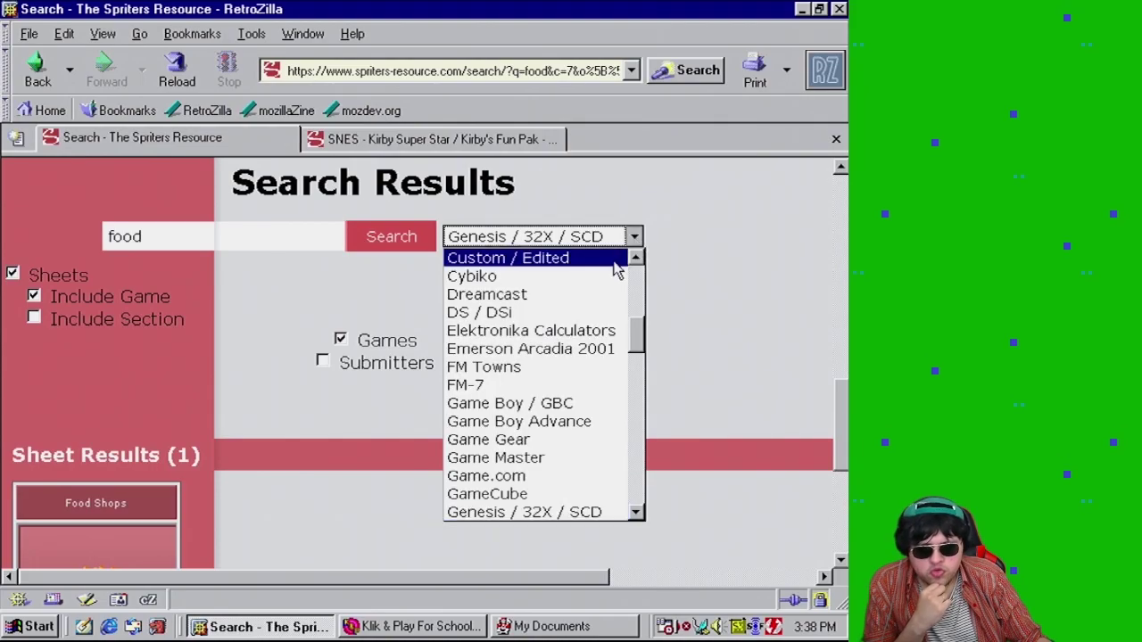
scroll(535, 428, down, 6)
scroll(533, 433, down, 4)
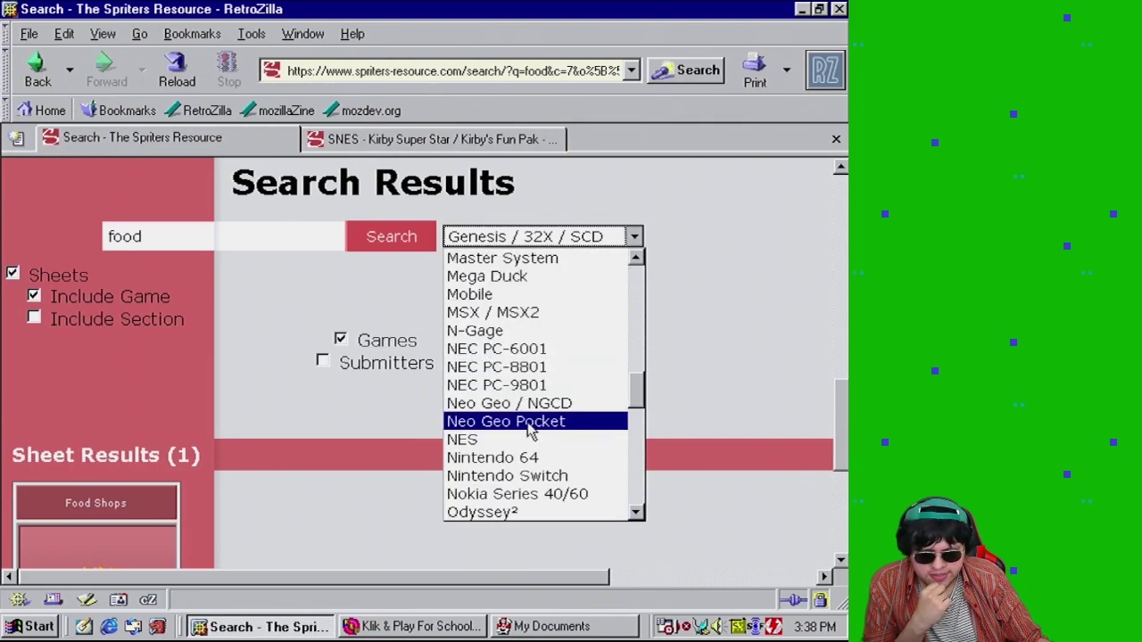
click(506, 389)
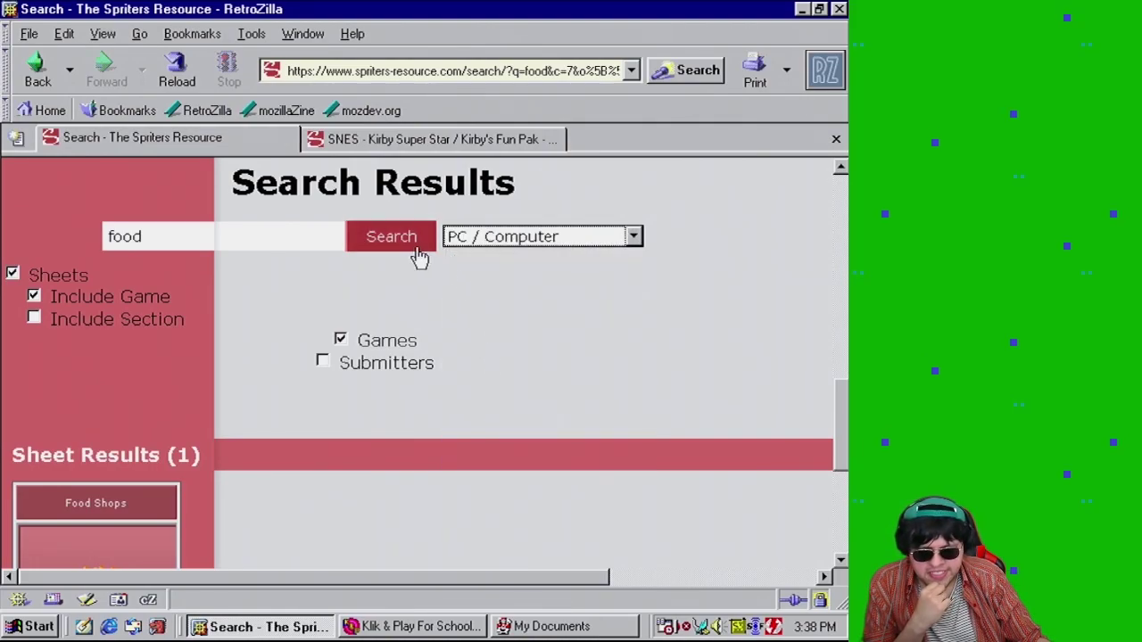
click(407, 241)
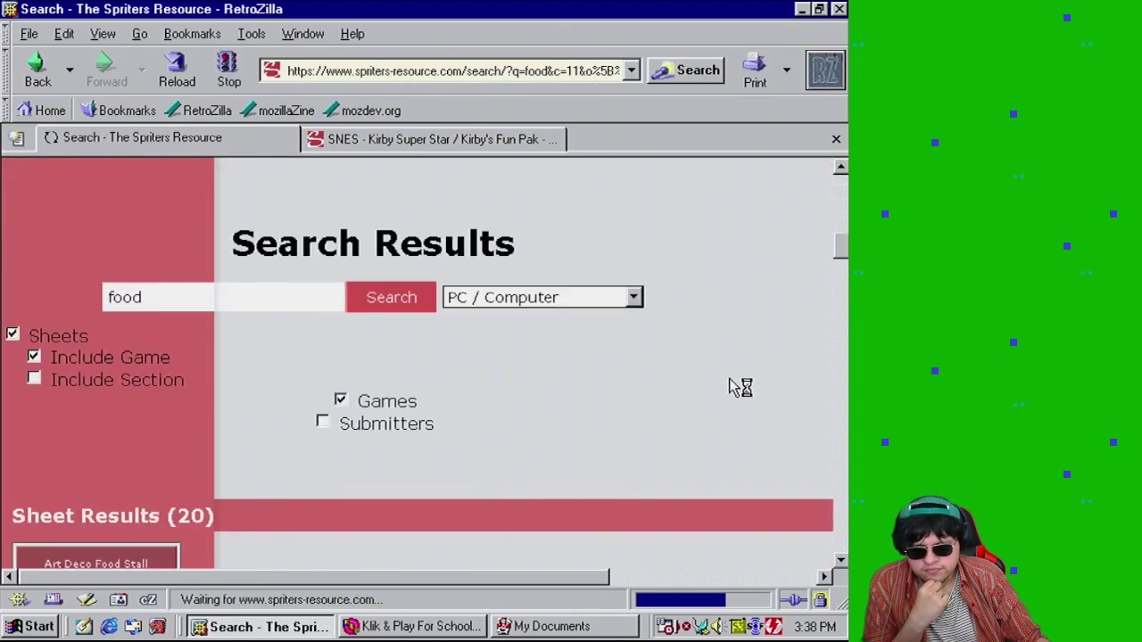
Look through the PC / Computer sheet results for usable food sprites
scroll(740, 387, down, 4)
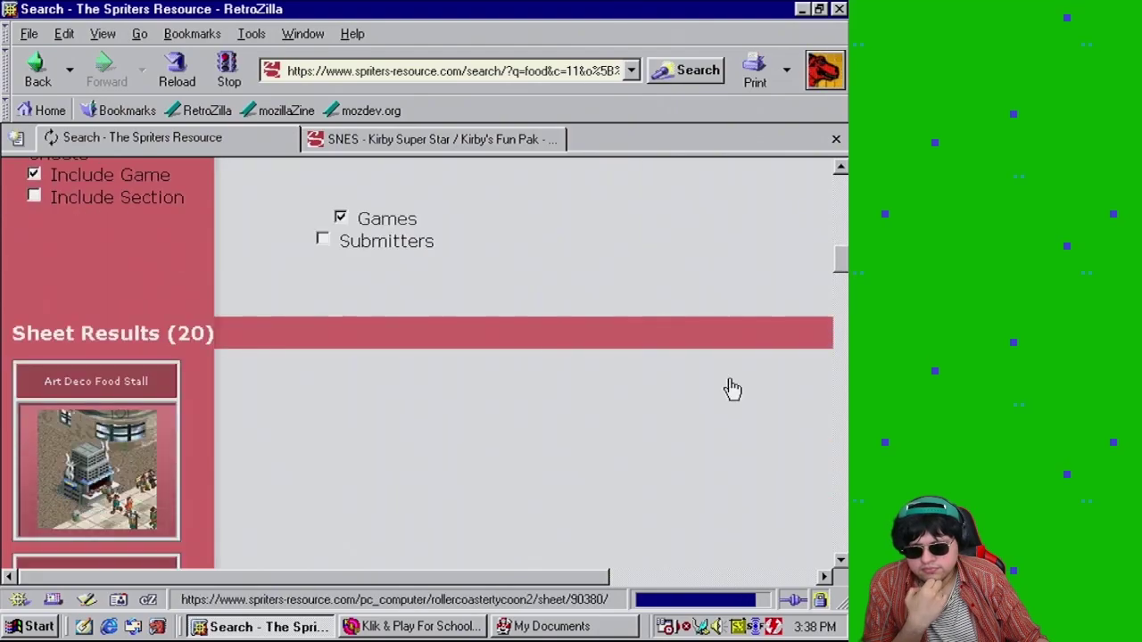
scroll(731, 389, down, 9)
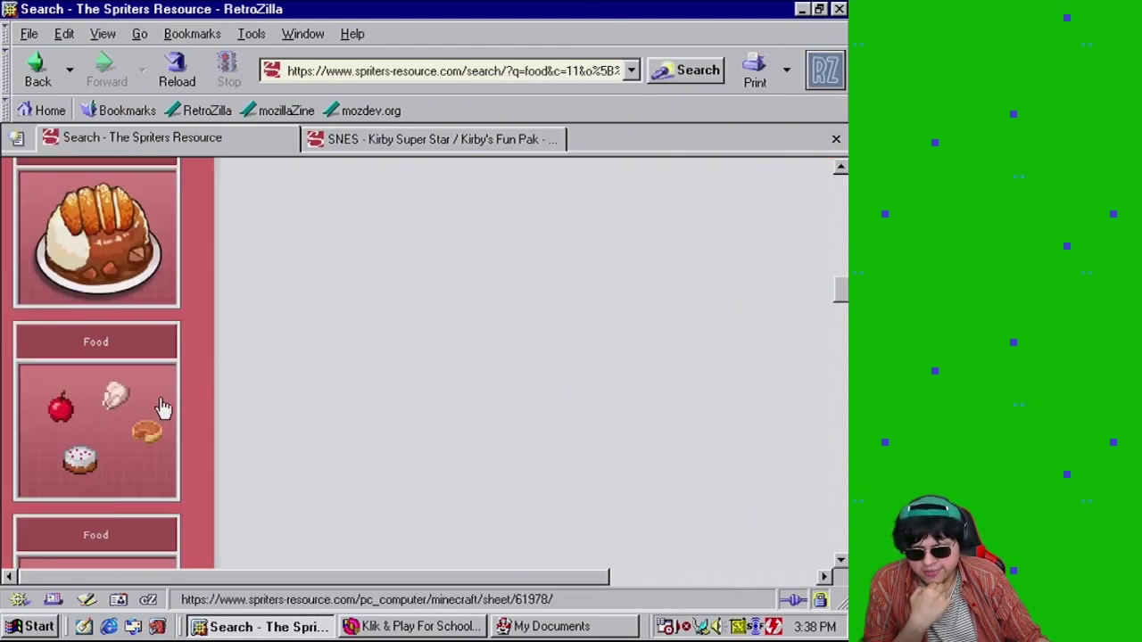
scroll(163, 408, down, 3)
scroll(461, 404, down, 10)
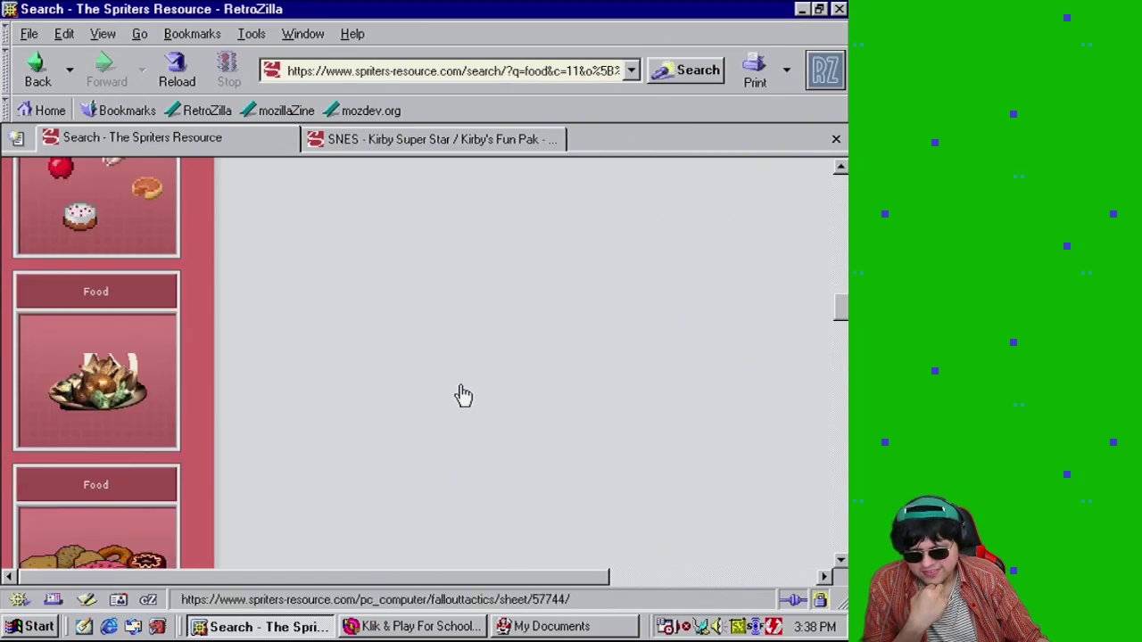
scroll(463, 396, down, 9)
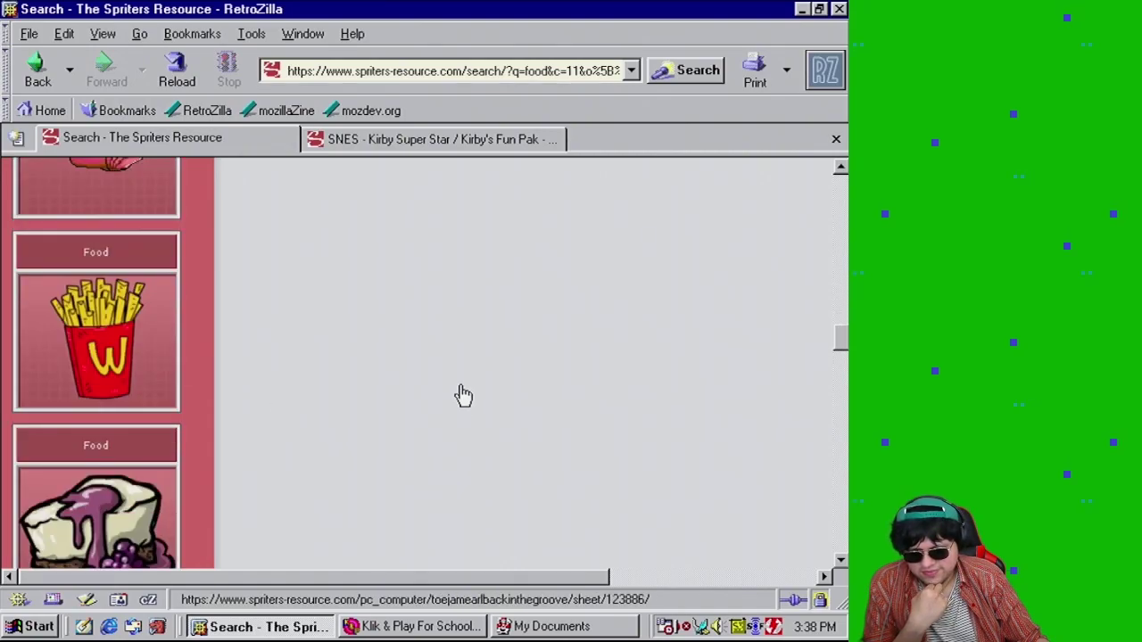
scroll(462, 391, down, 6)
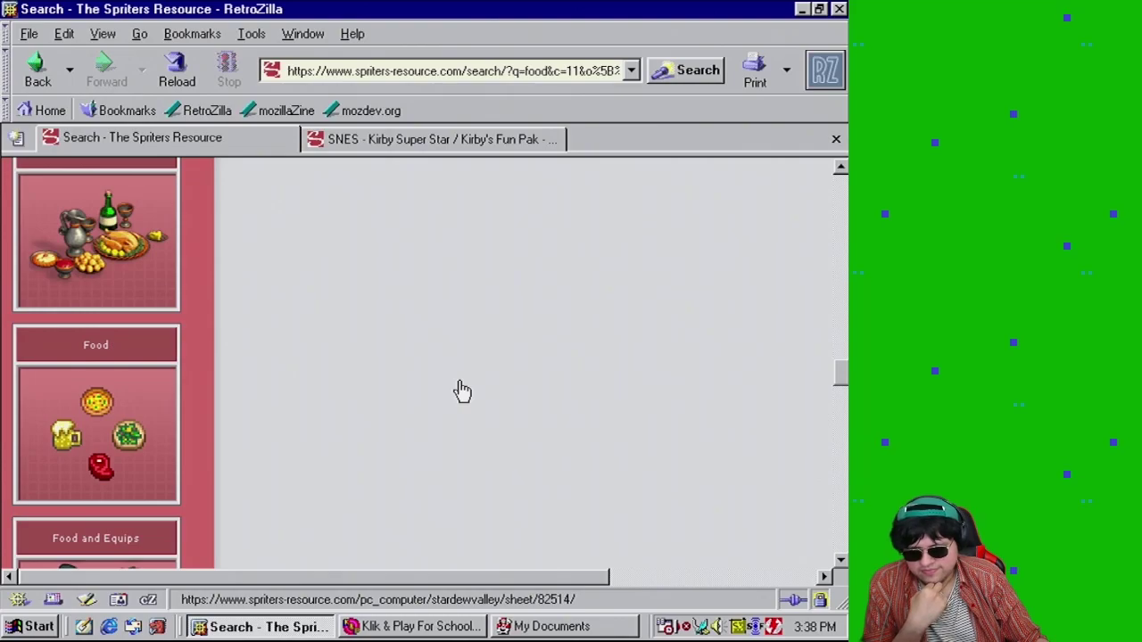
scroll(462, 391, down, 5)
scroll(462, 391, down, 5)
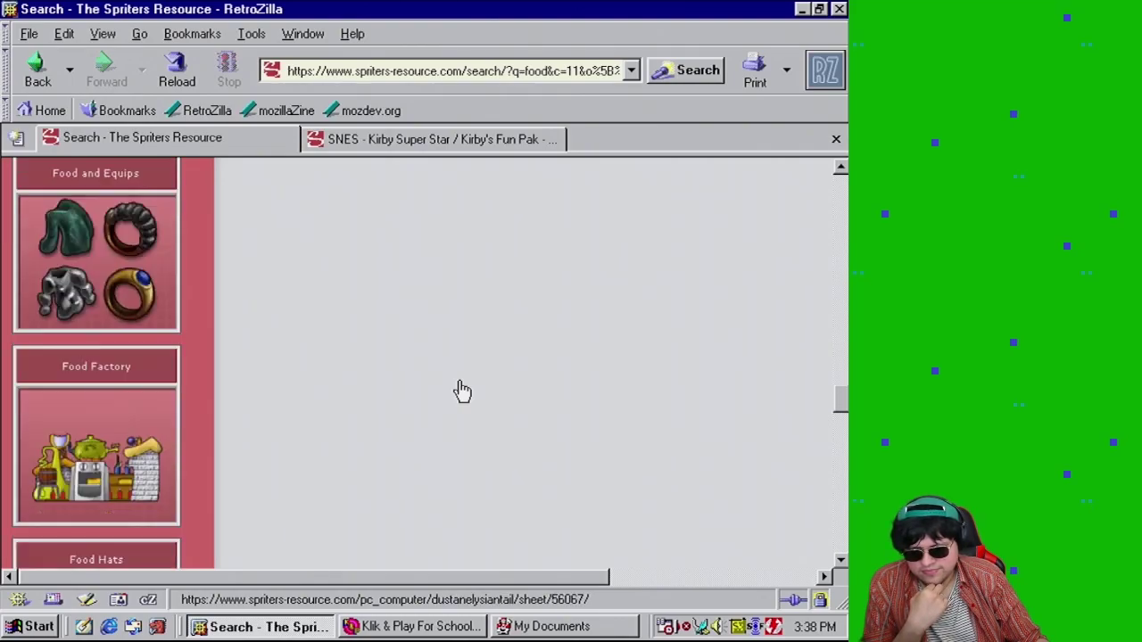
scroll(462, 391, up, 5)
scroll(462, 391, down, 12)
scroll(462, 391, down, 20)
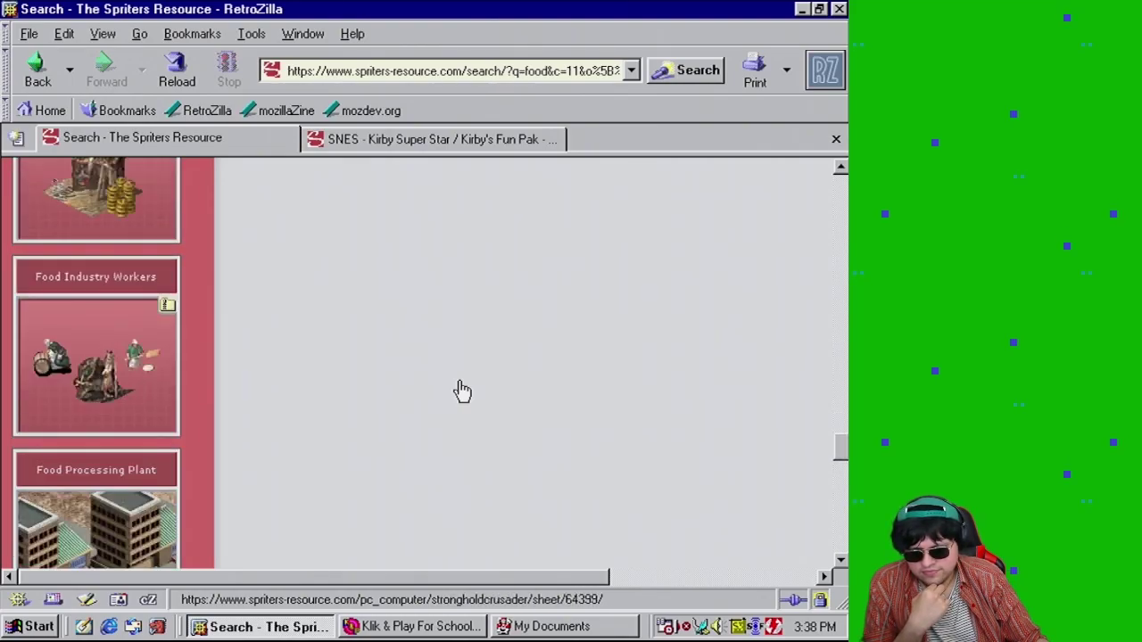
scroll(462, 390, up, 5)
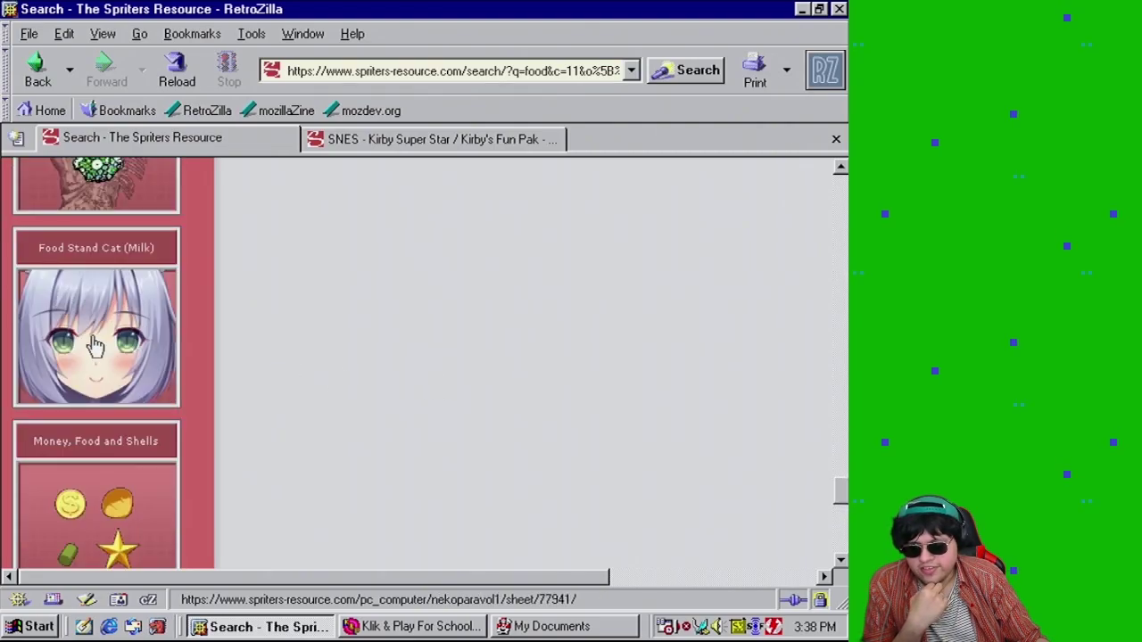
Skim the remaining PC / Computer food sheets, and rerun the food search with the console set to PlayStation
scroll(358, 375, down, 20)
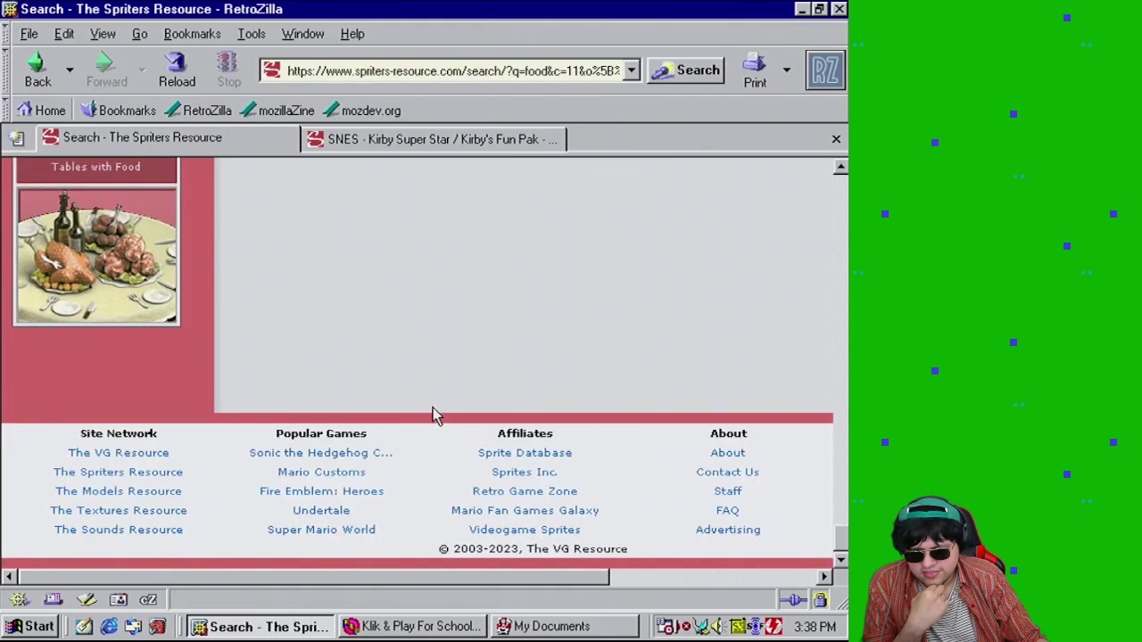
scroll(434, 416, up, 5)
scroll(422, 404, up, 20)
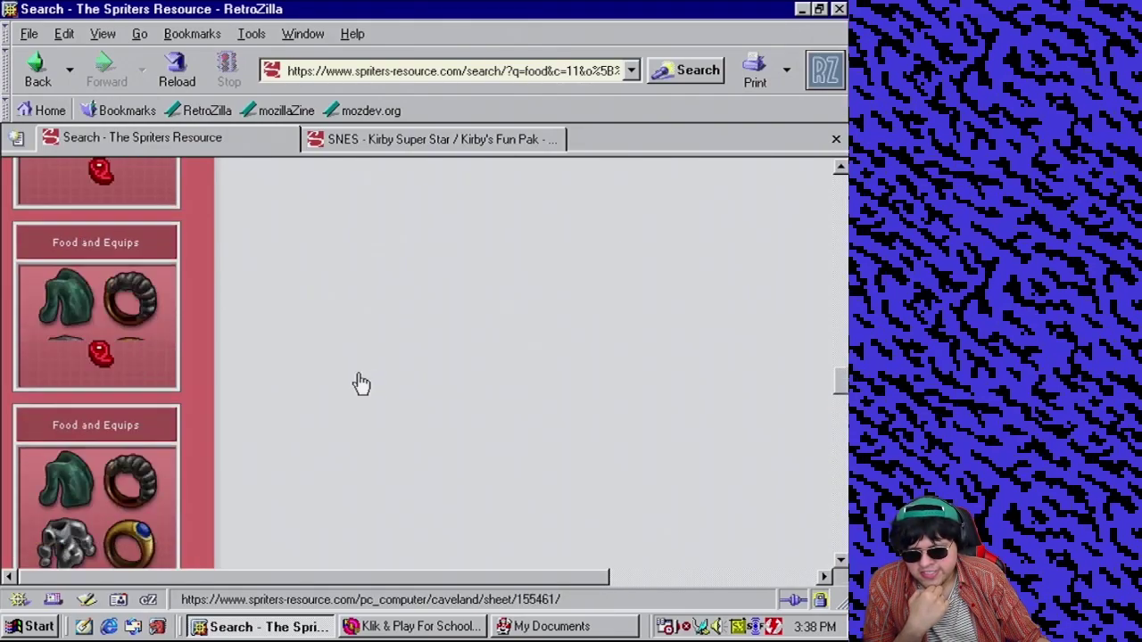
scroll(354, 386, up, 15)
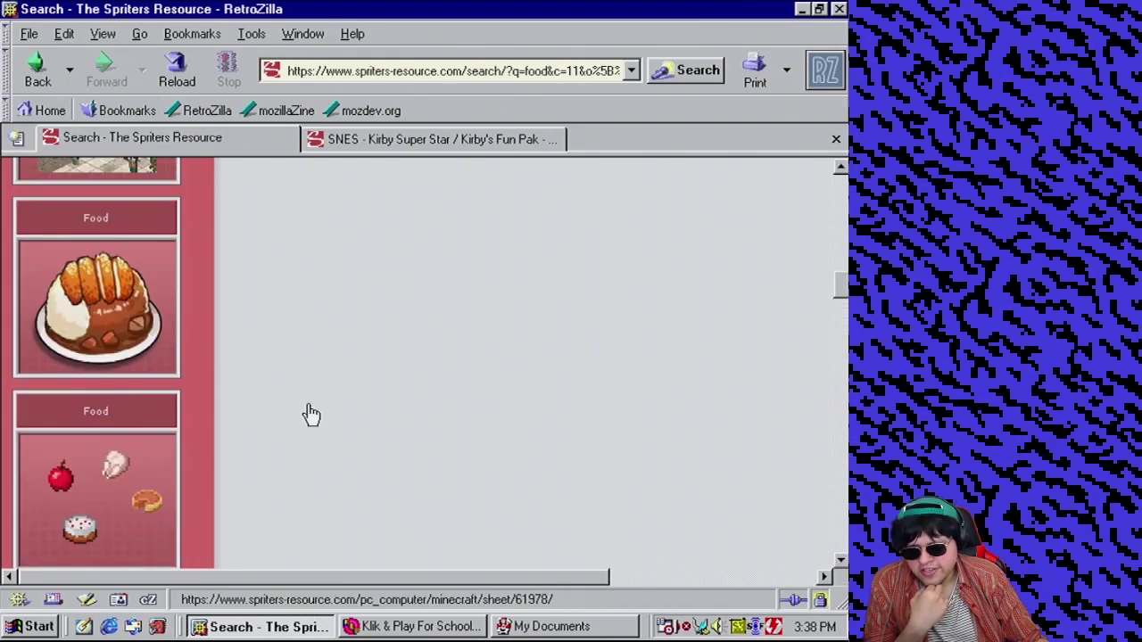
scroll(277, 425, up, 4)
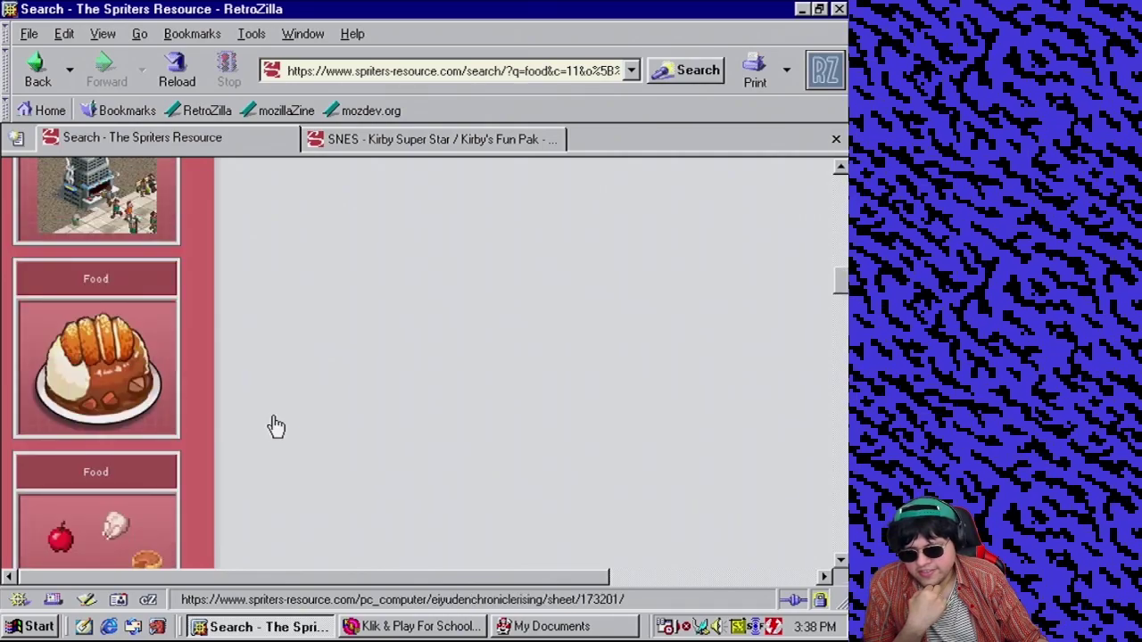
scroll(277, 424, up, 8)
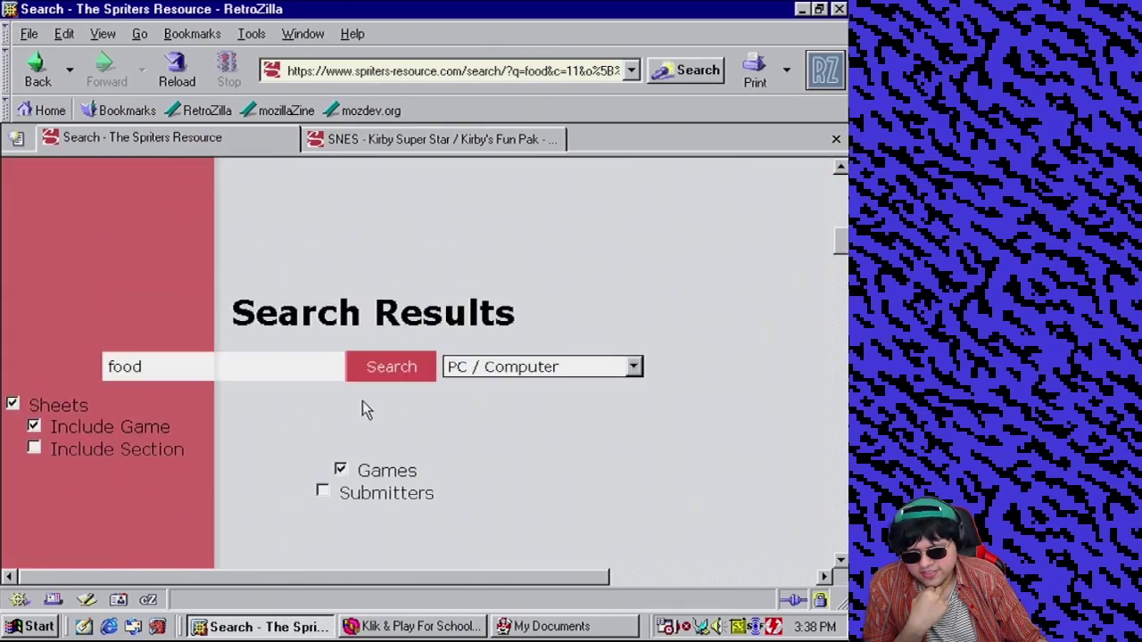
click(557, 371)
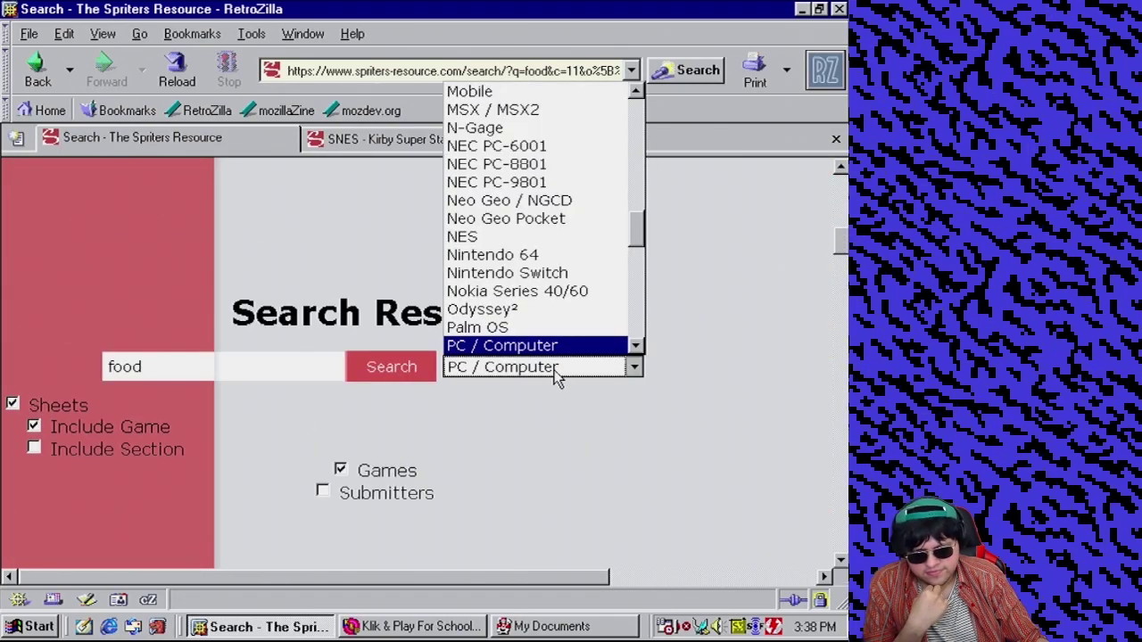
scroll(513, 259, down, 3)
click(505, 288)
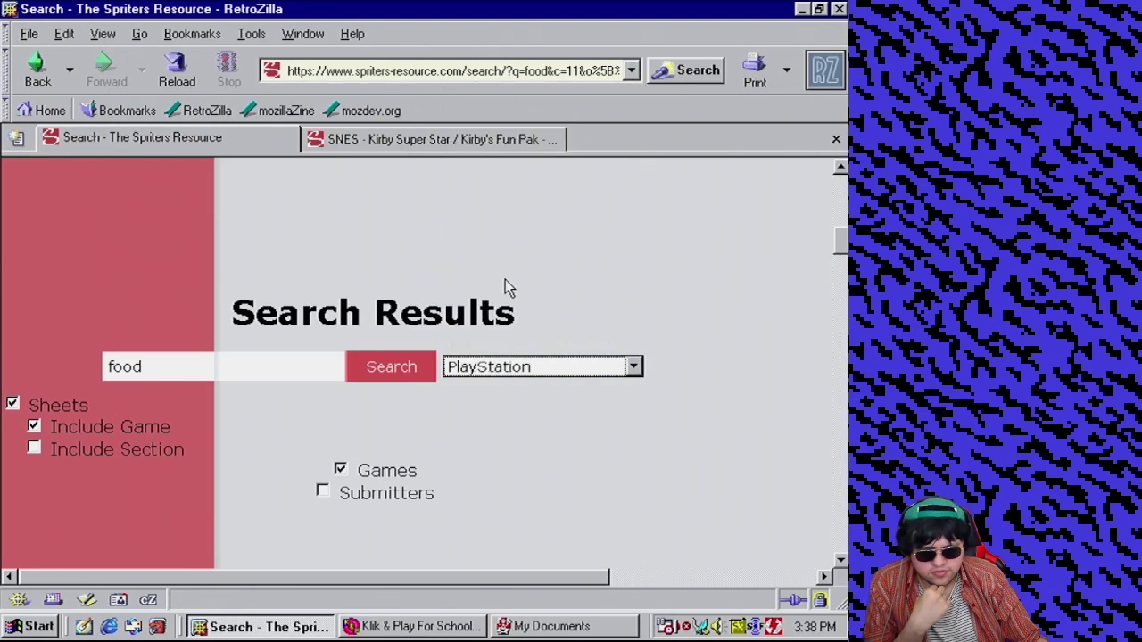
click(419, 371)
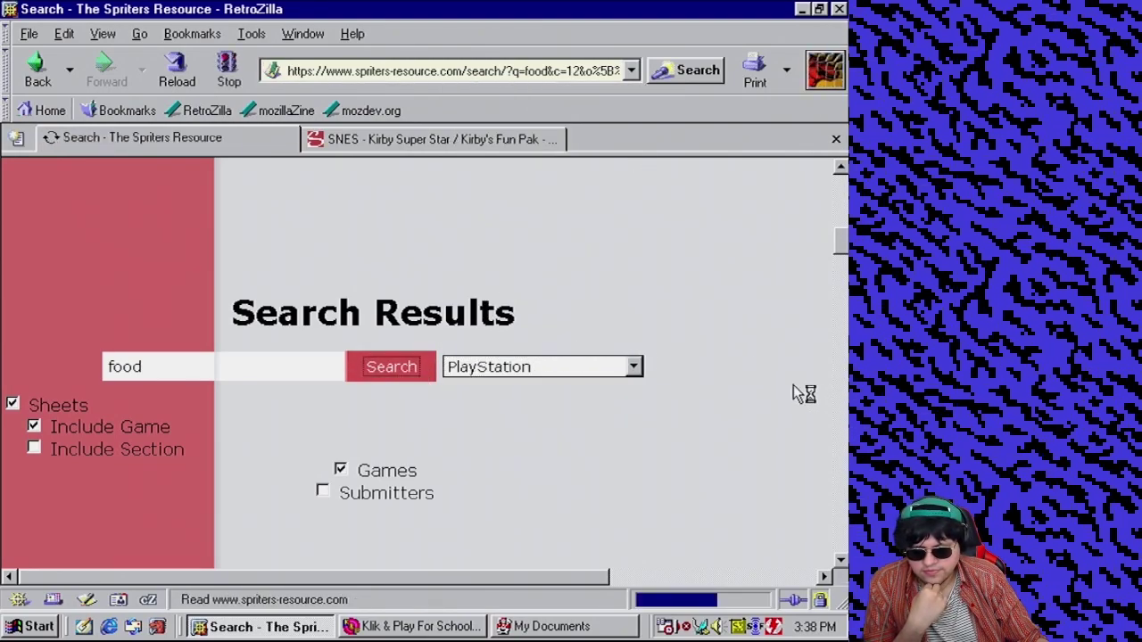
Open the Castlevania: Symphony of the Night food sheet from the results and view its sprites
scroll(765, 390, down, 5)
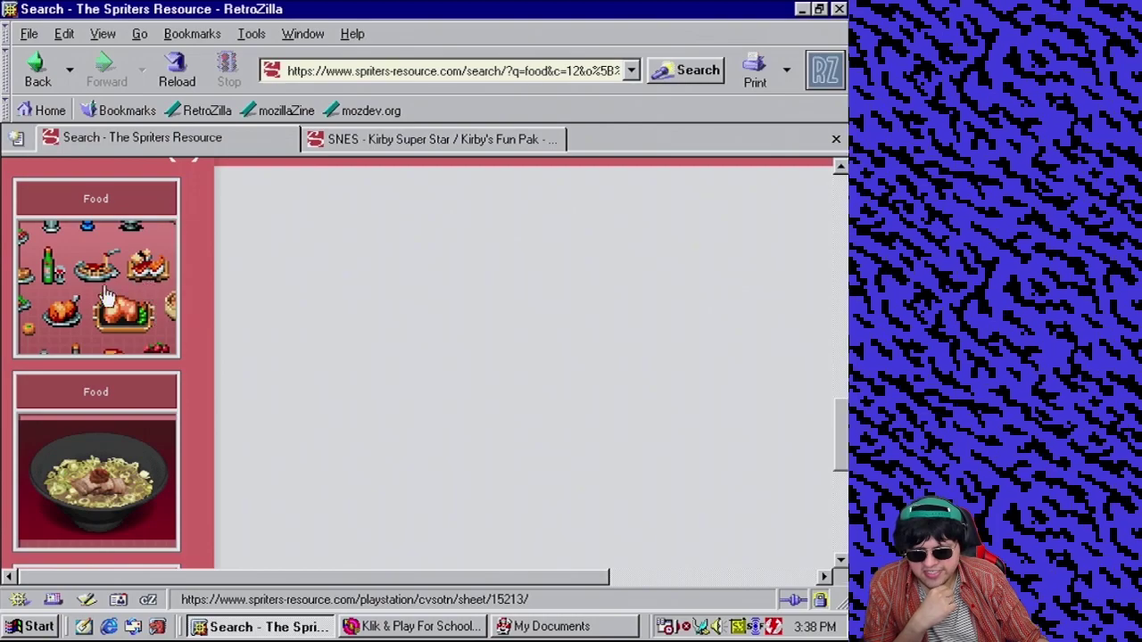
click(133, 305)
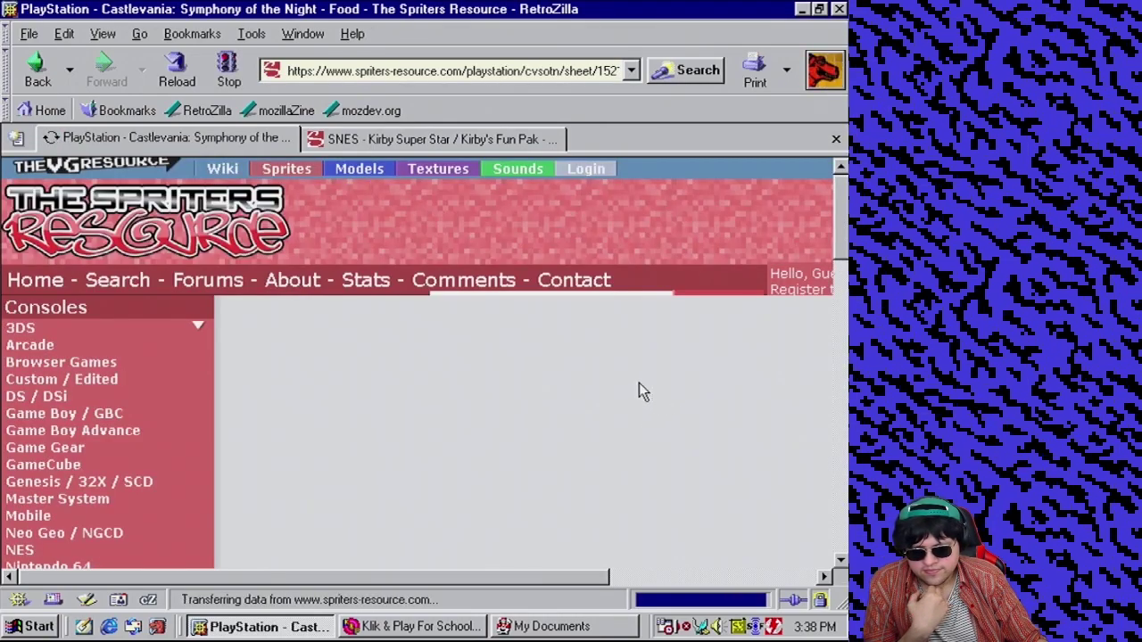
scroll(627, 385, down, 5)
scroll(634, 402, down, 5)
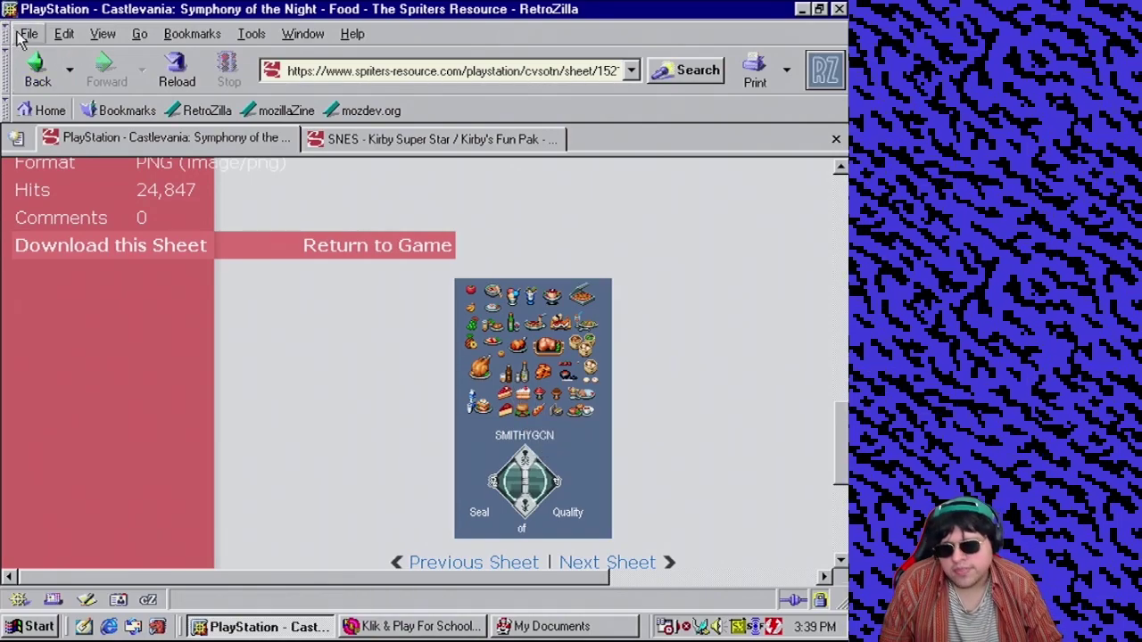
Return to the PlayStation food search results and look over the other listed sheets
click(37, 67)
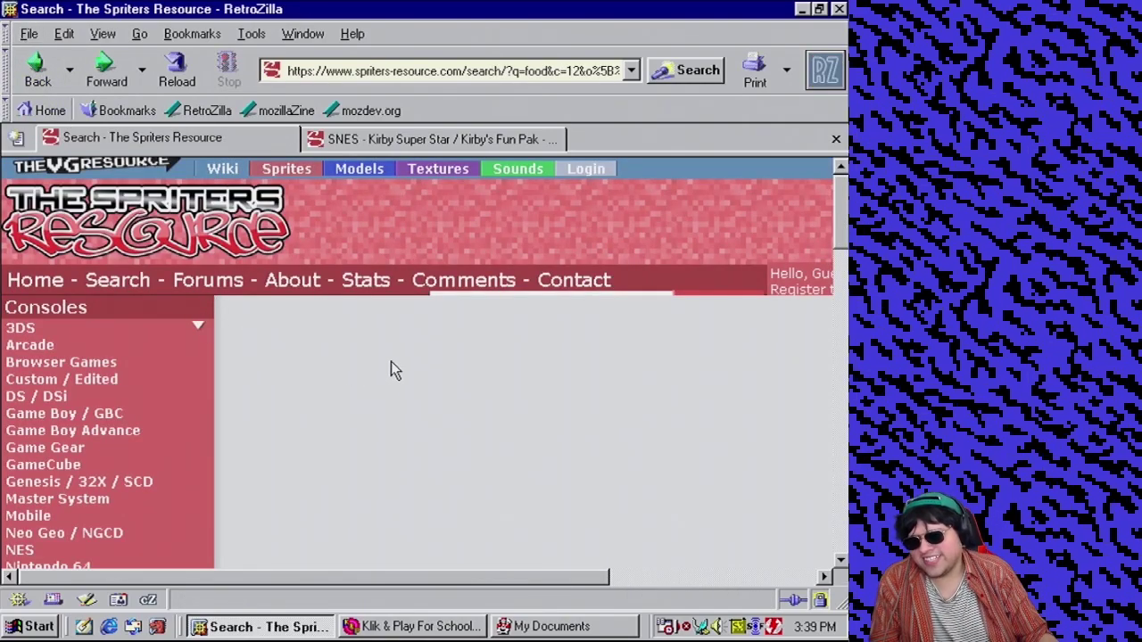
scroll(567, 329, down, 7)
scroll(571, 337, down, 10)
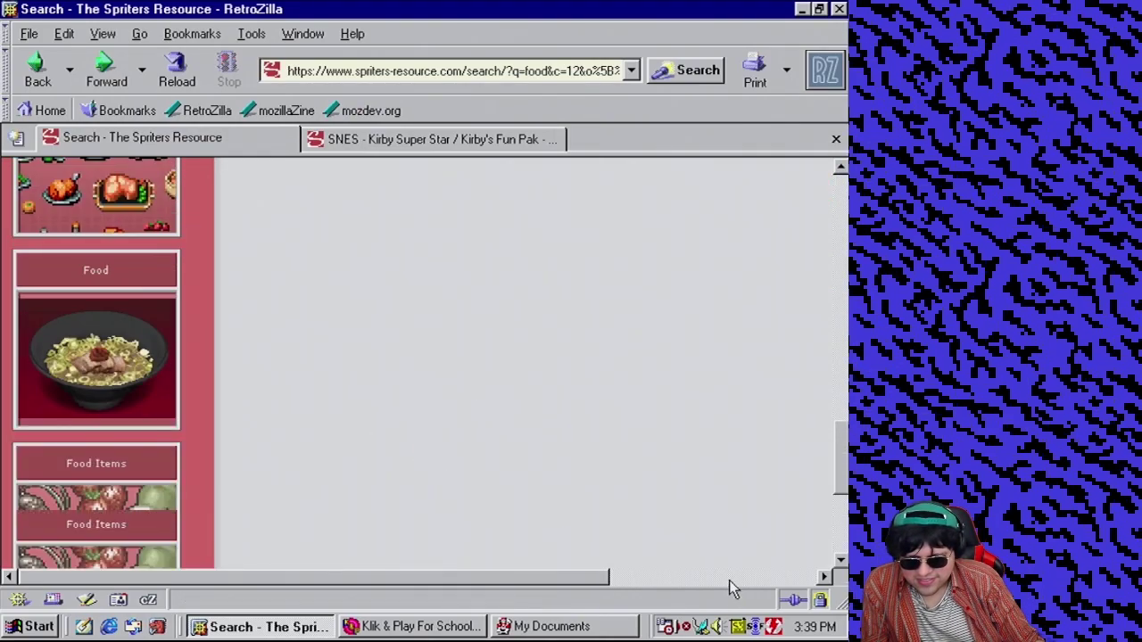
scroll(708, 550, up, 5)
scroll(713, 566, up, 3)
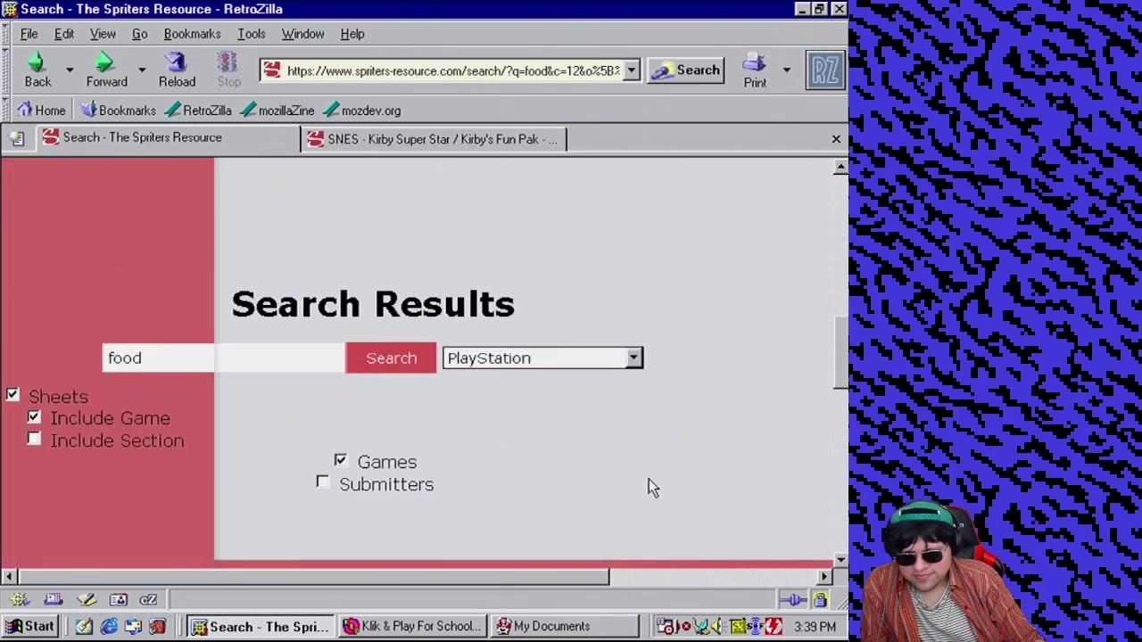
scroll(657, 494, down, 4)
scroll(599, 502, up, 4)
Replace the search term with "collectables" and run the search for PlayStation
click(199, 356)
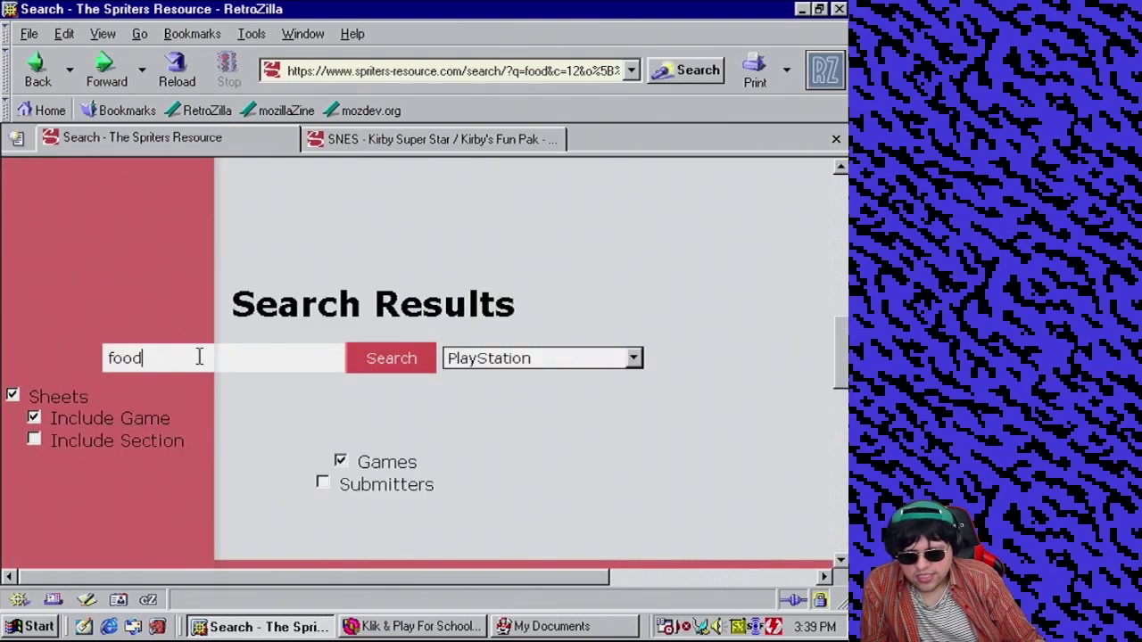
key(ctrl+a)
text(collec)
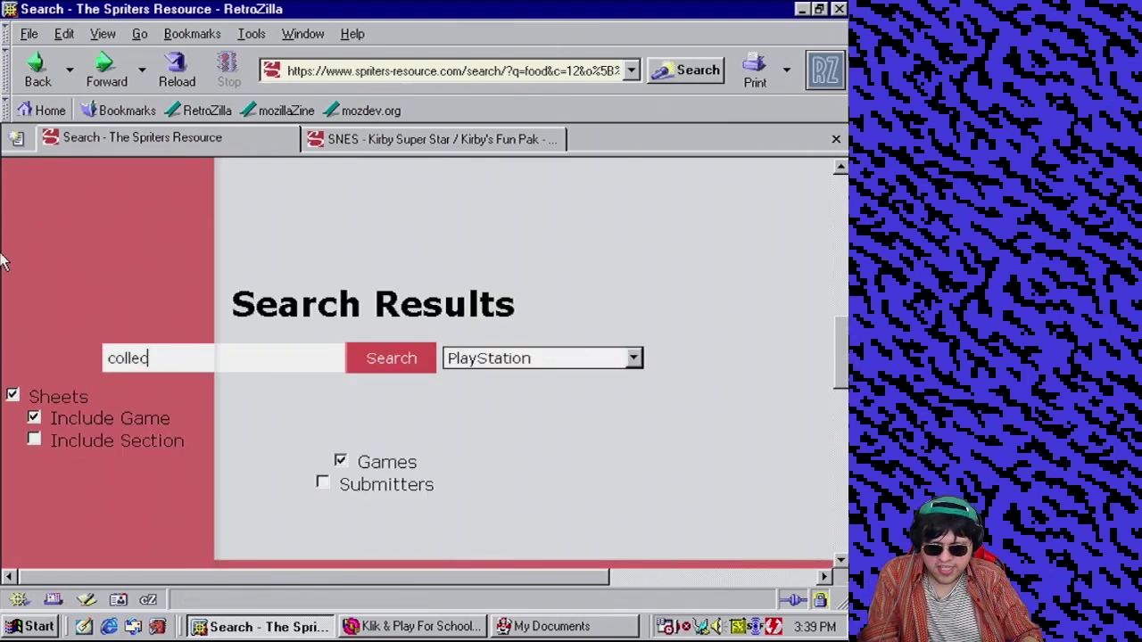
text(tables)
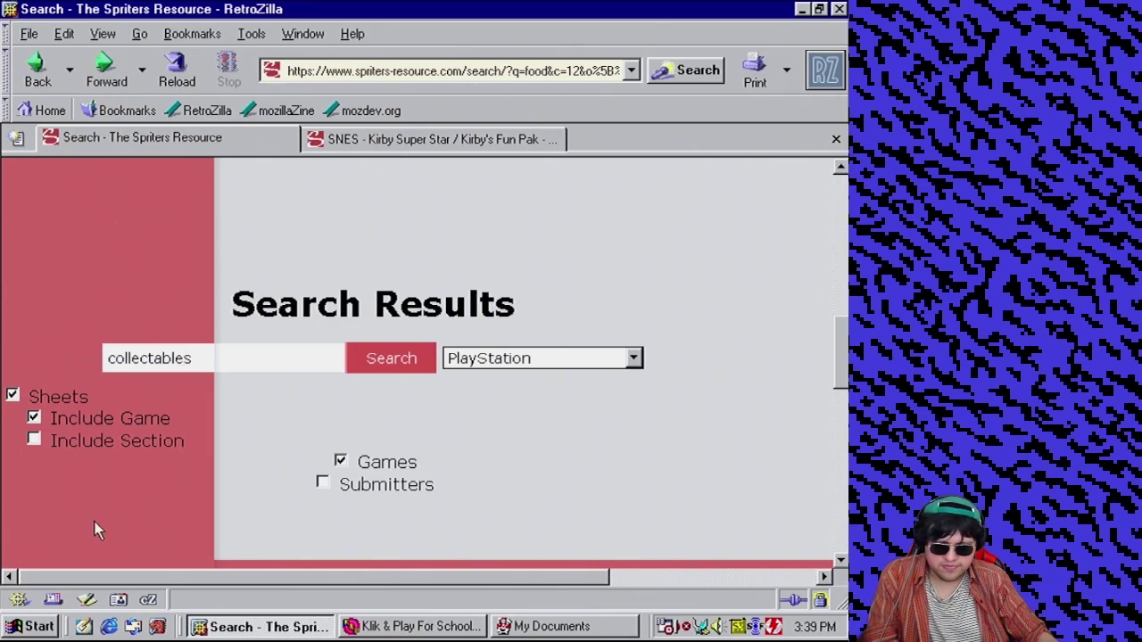
click(390, 358)
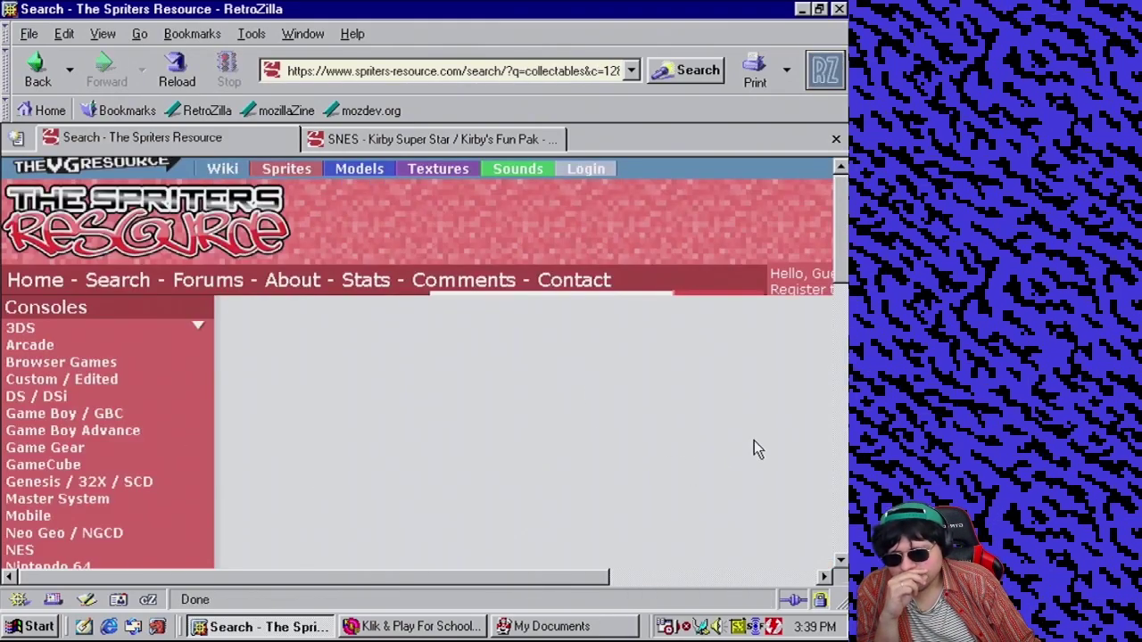
scroll(754, 441, down, 12)
scroll(732, 397, up, 1)
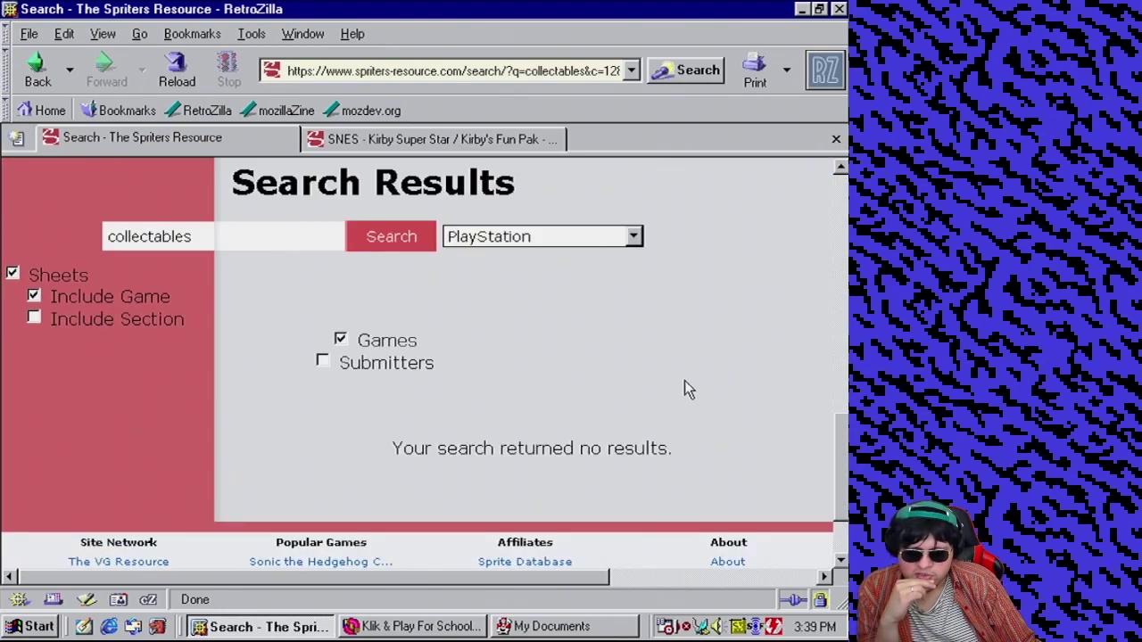
Widen the collectables search to All Consoles and run it again
click(616, 237)
scroll(598, 268, up, 18)
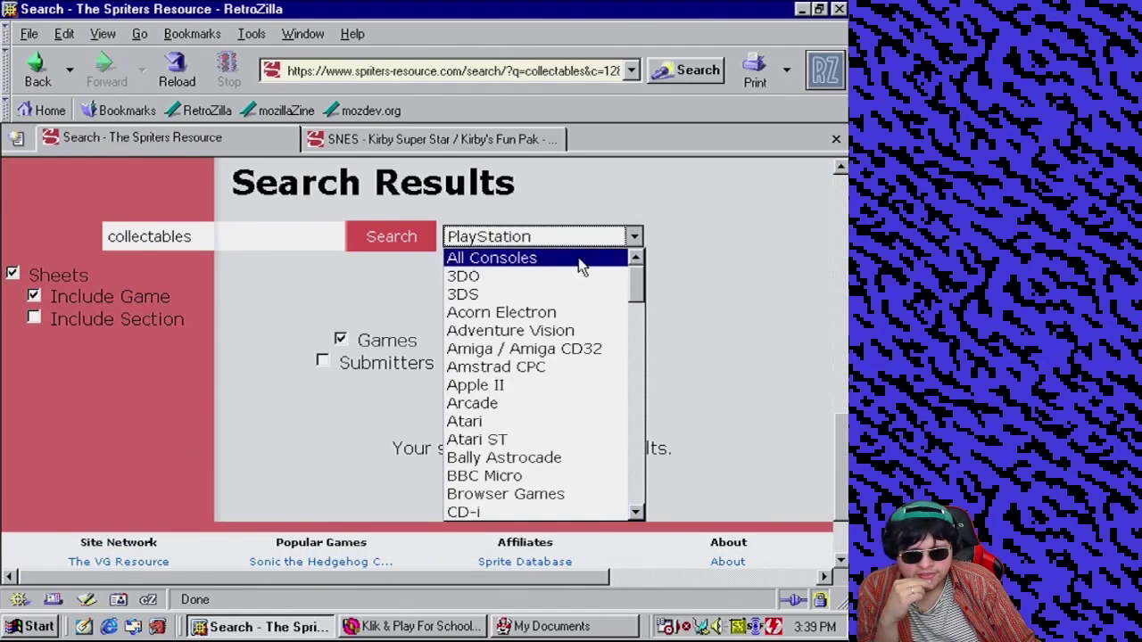
click(580, 261)
click(390, 237)
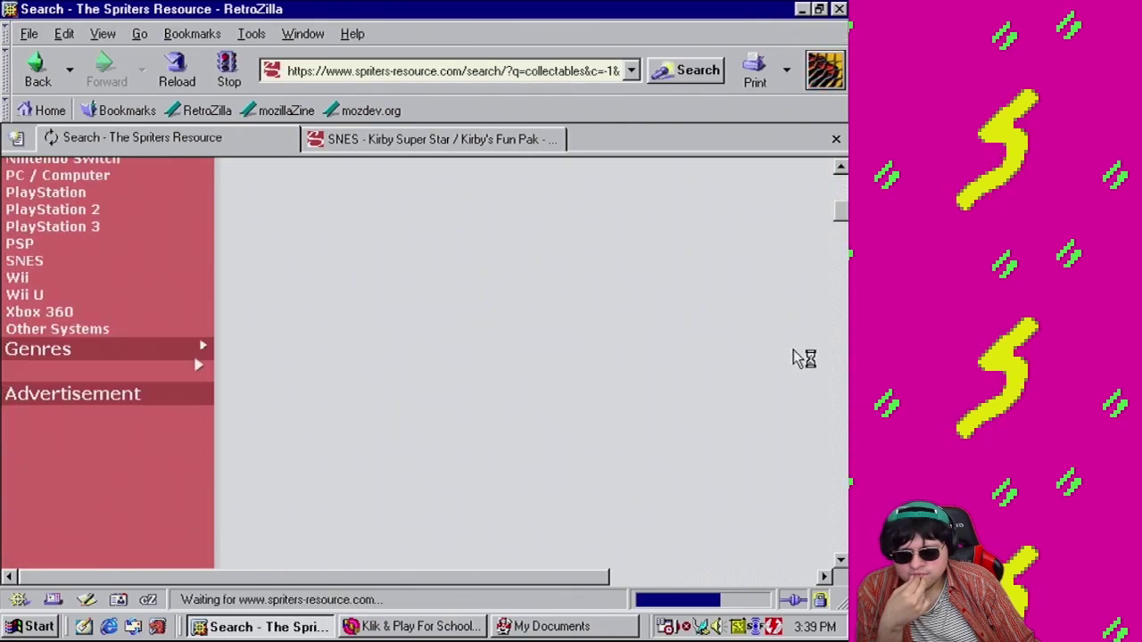
Open the Quest for Cheese collectables sheet in a new tab and examine its sprites down to the wood crate frames
scroll(790, 389, down, 10)
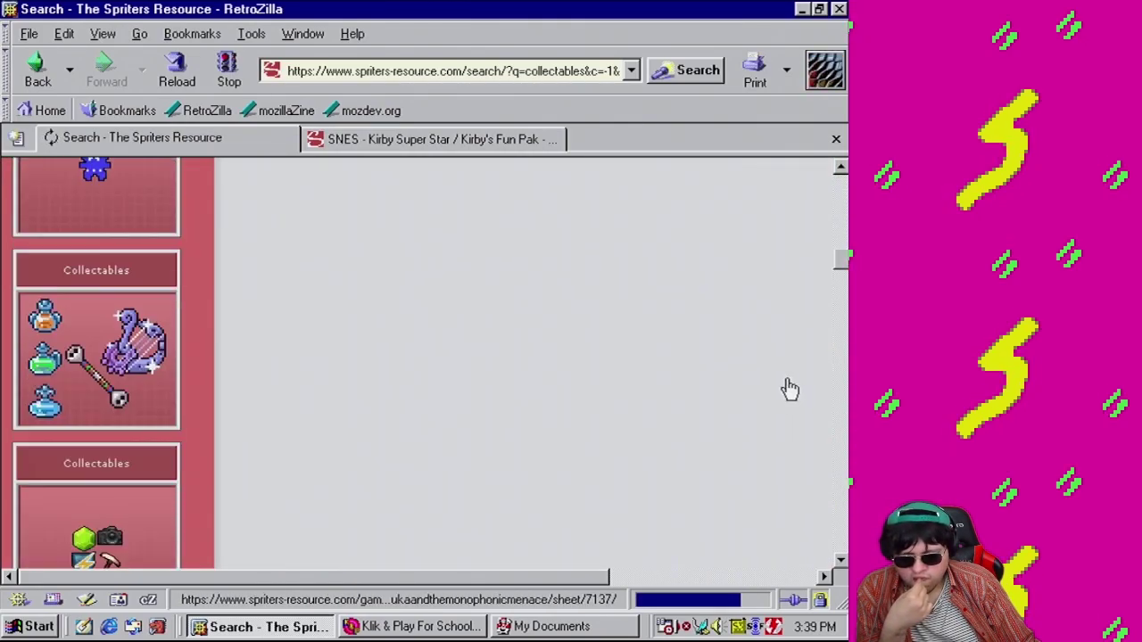
scroll(790, 389, down, 8)
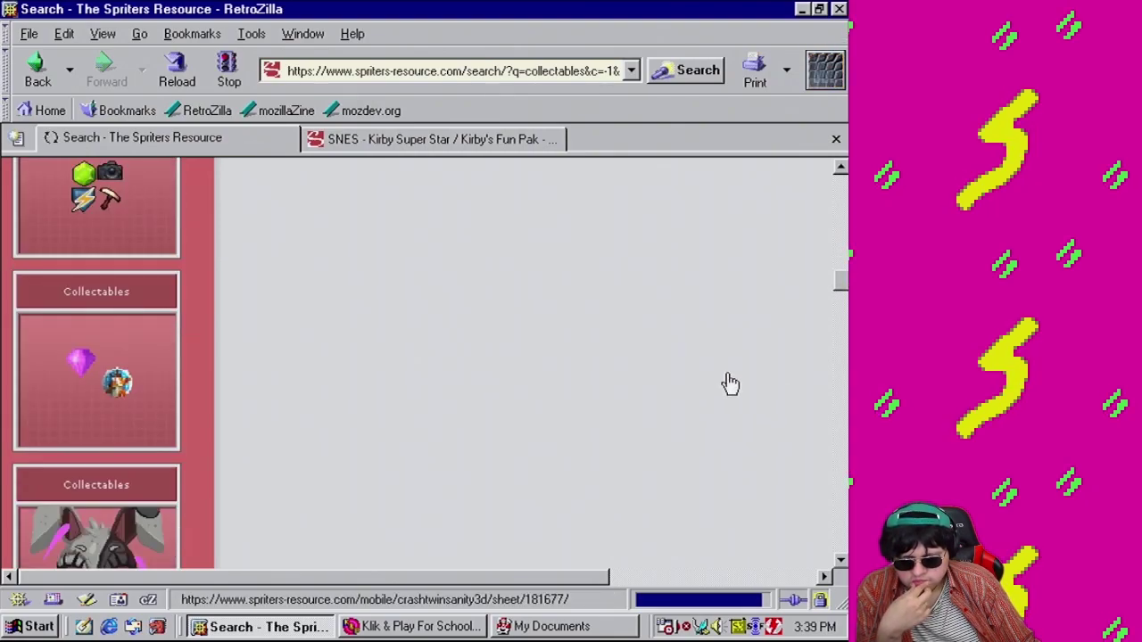
scroll(740, 393, down, 8)
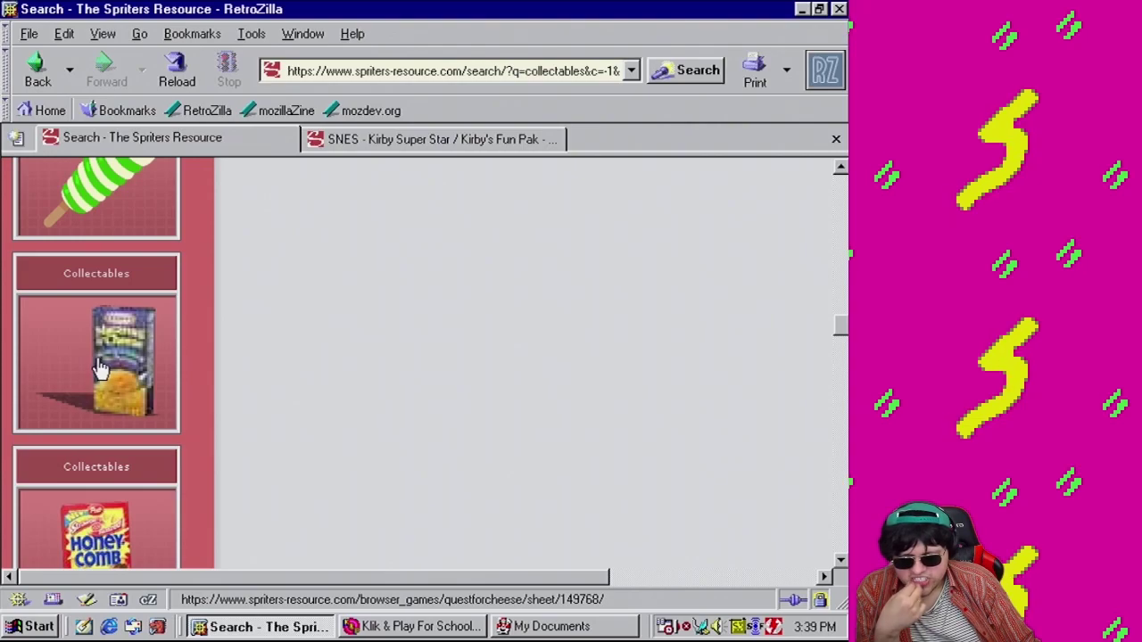
middle_click(105, 365)
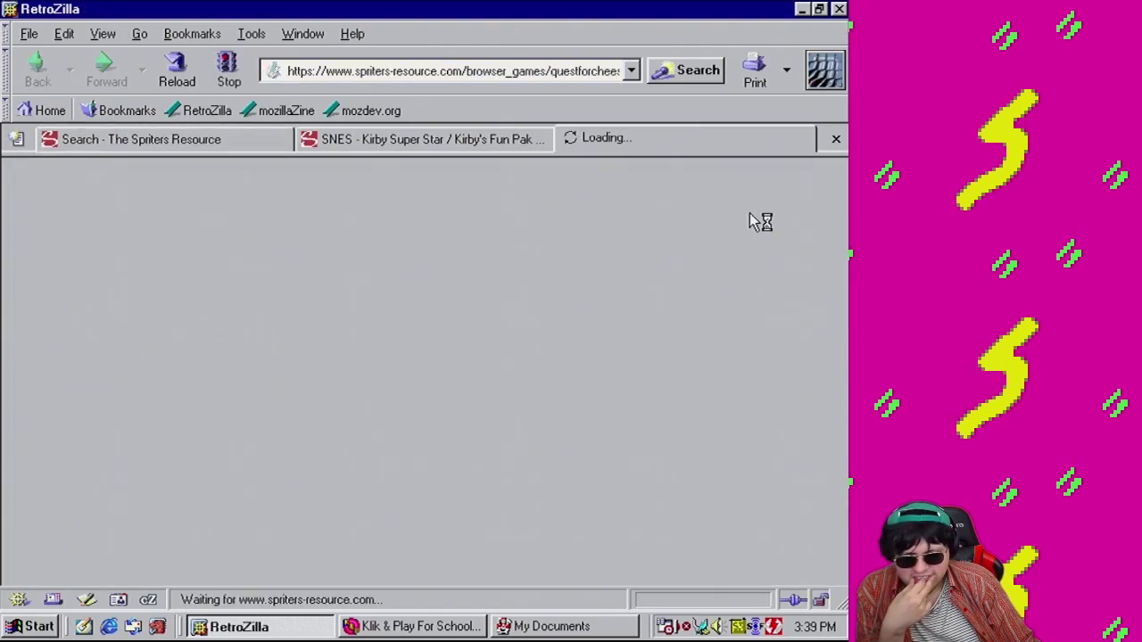
scroll(637, 398, down, 10)
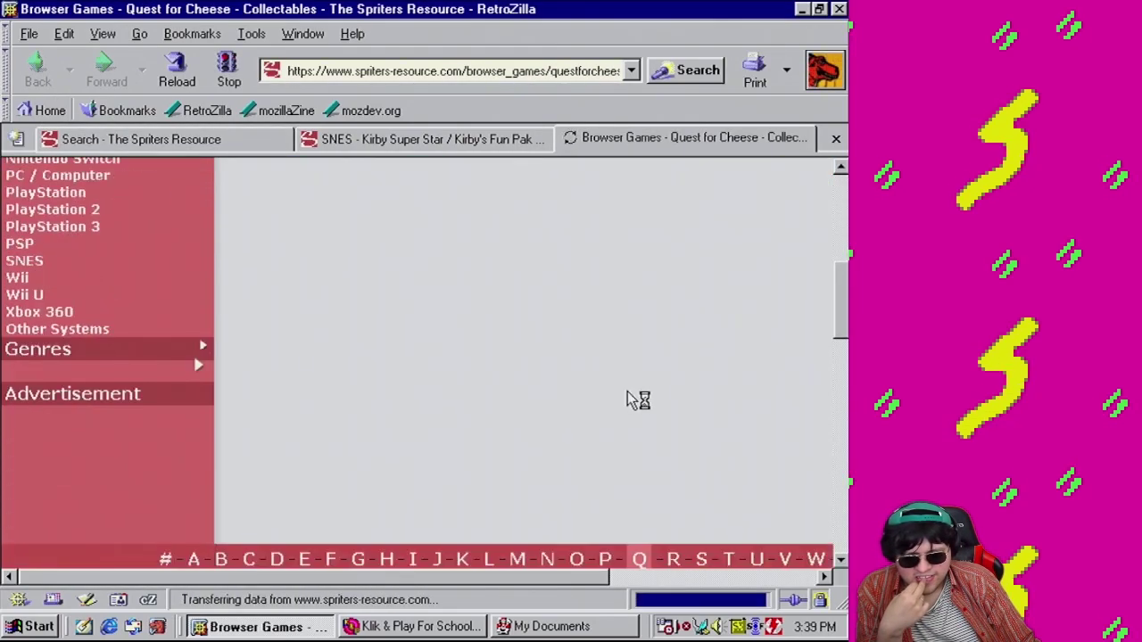
scroll(606, 412, down, 3)
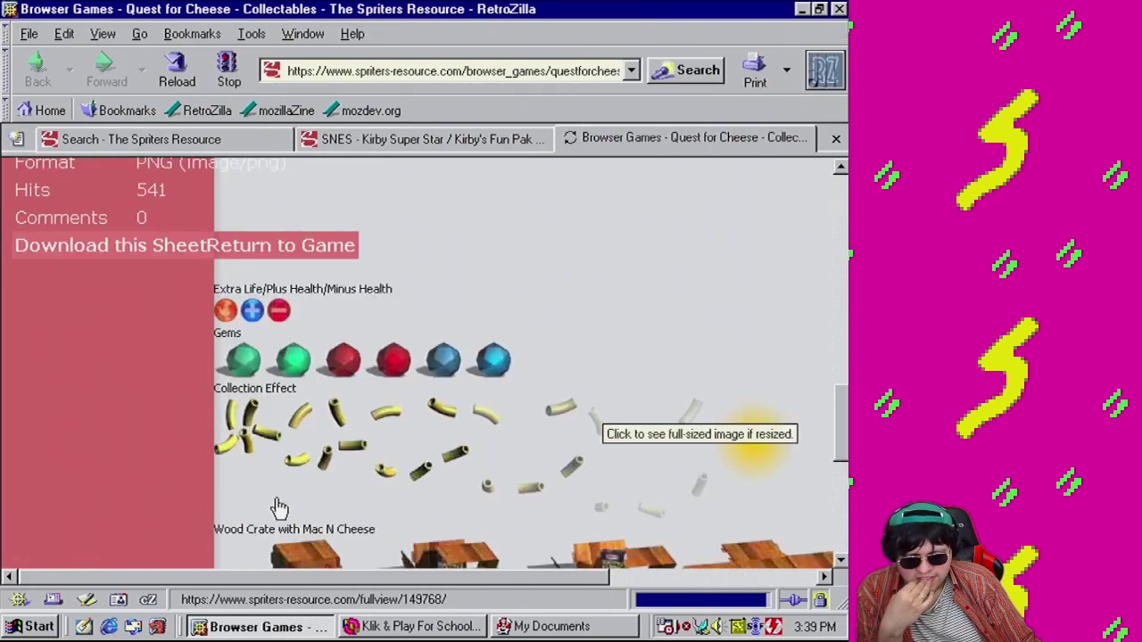
scroll(610, 446, down, 6)
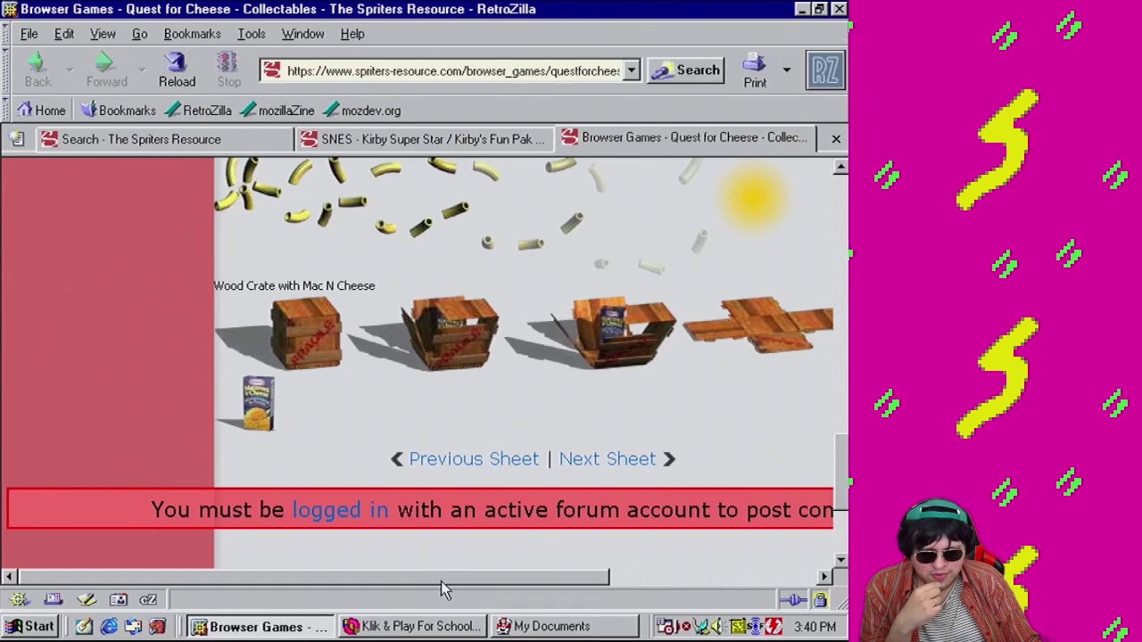
drag(442, 584, 343, 587)
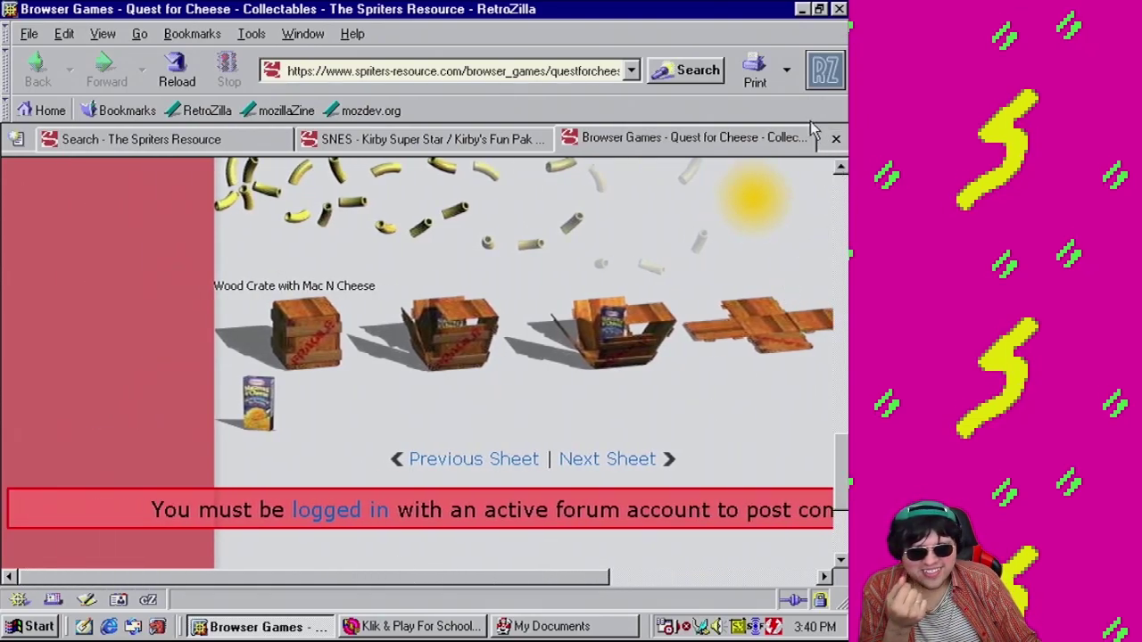
Close the Quest for Cheese sheet and look over the remaining collectables results down to the end of the list
click(837, 140)
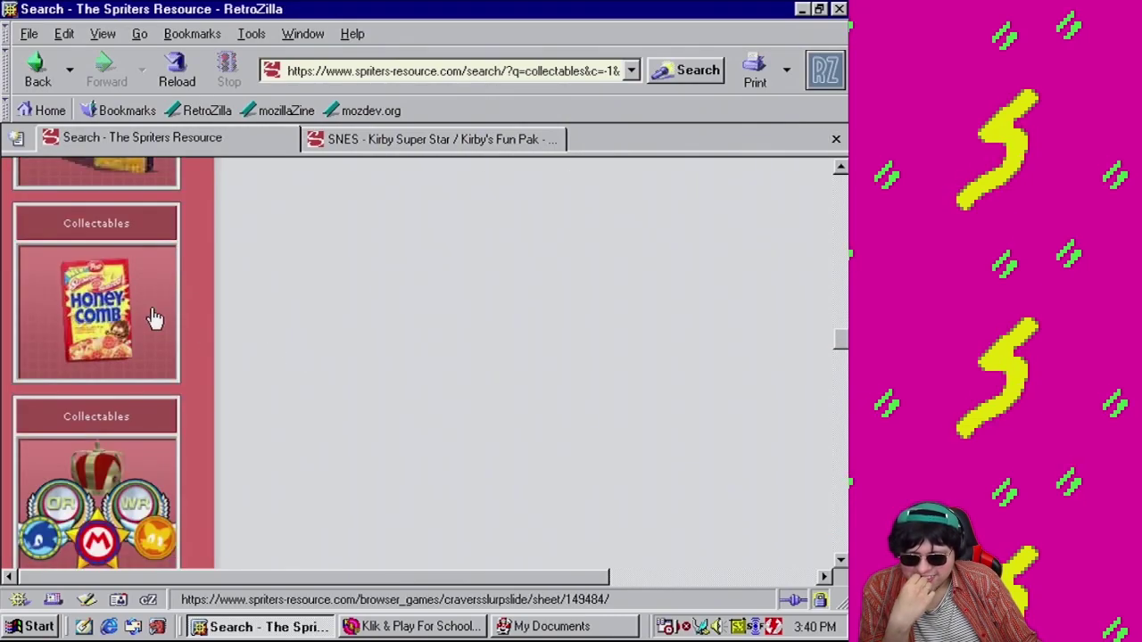
scroll(384, 446, down, 5)
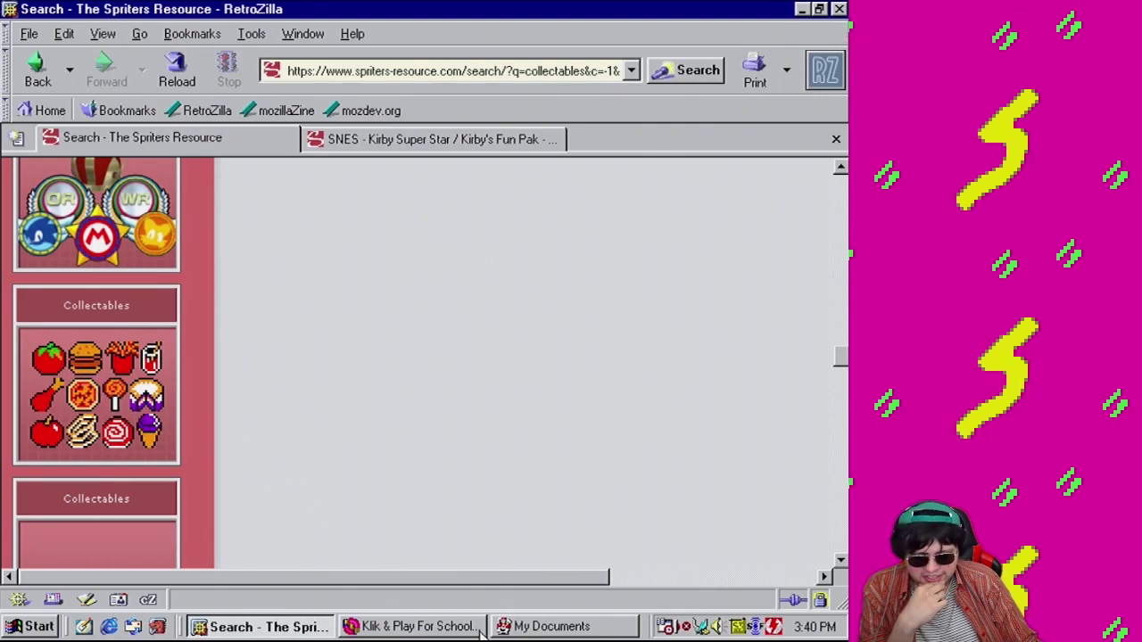
scroll(278, 401, down, 8)
scroll(287, 413, down, 1)
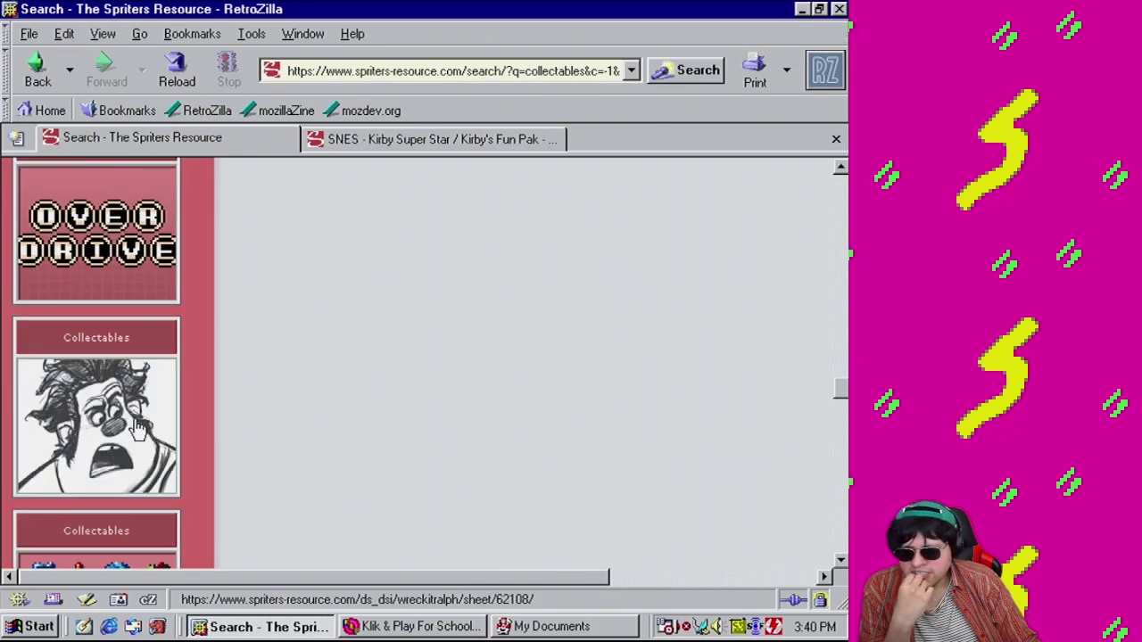
scroll(341, 413, down, 5)
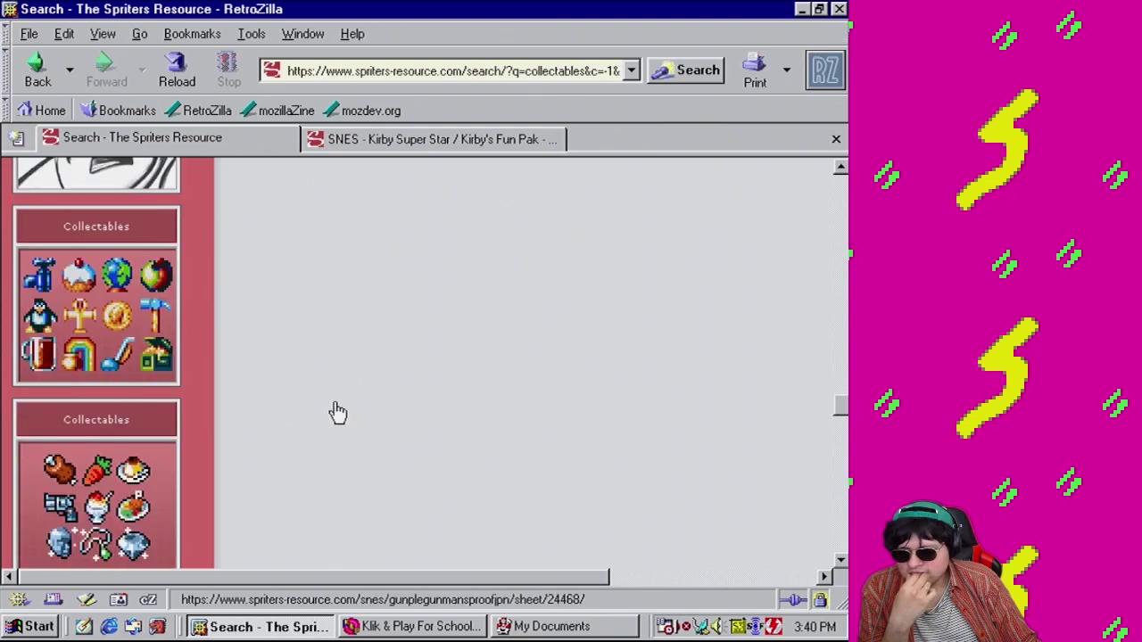
scroll(332, 386, down, 1)
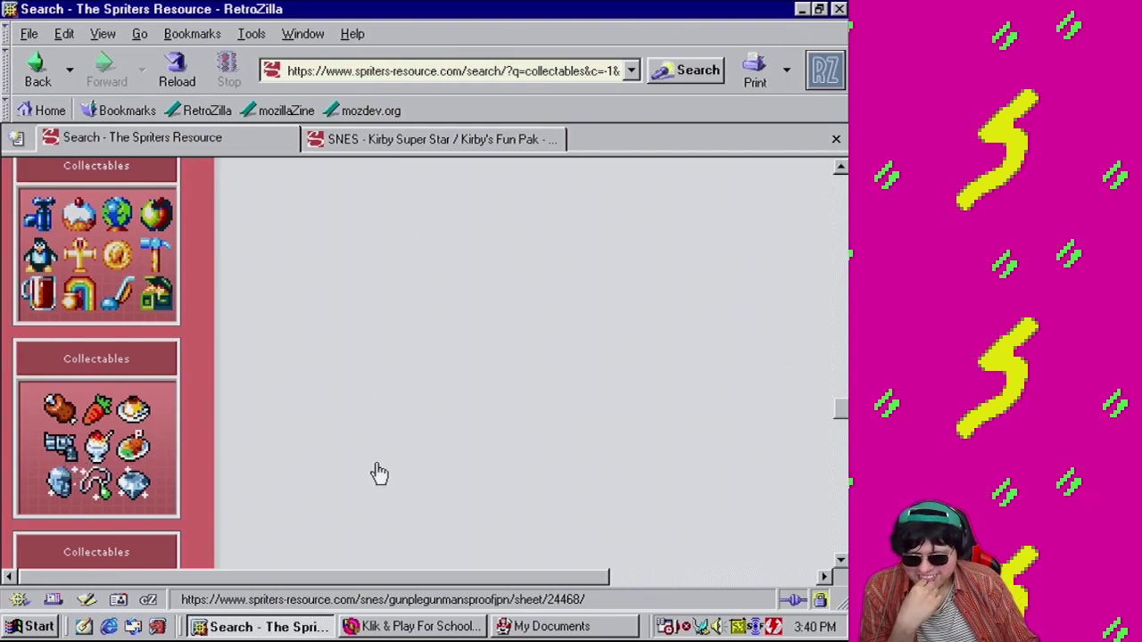
scroll(379, 473, down, 12)
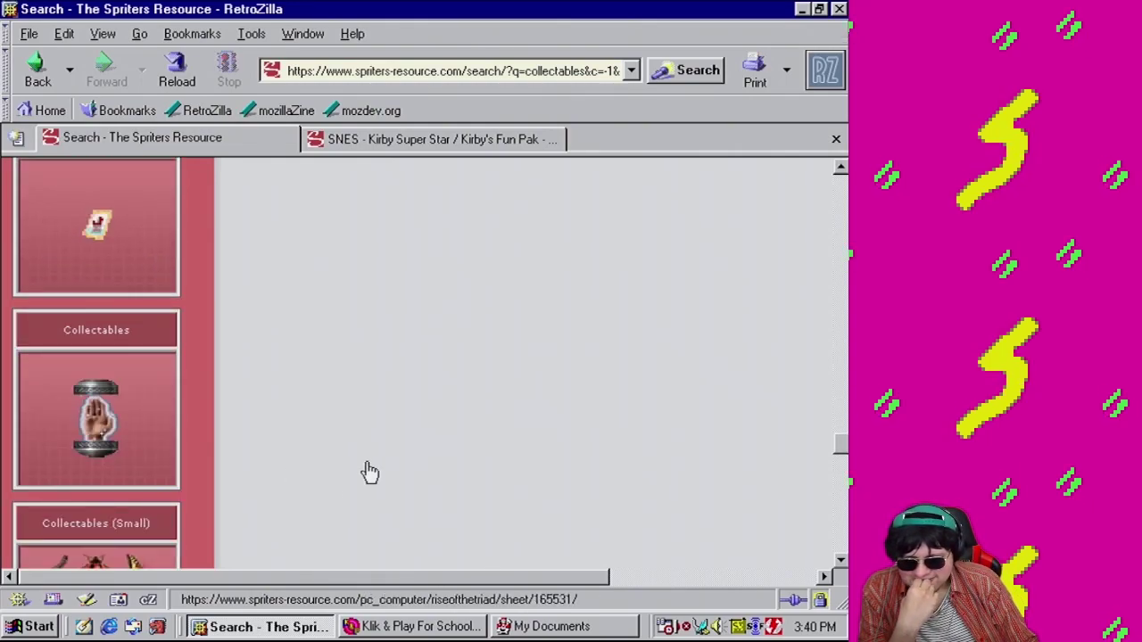
scroll(370, 472, down, 3)
scroll(368, 470, down, 4)
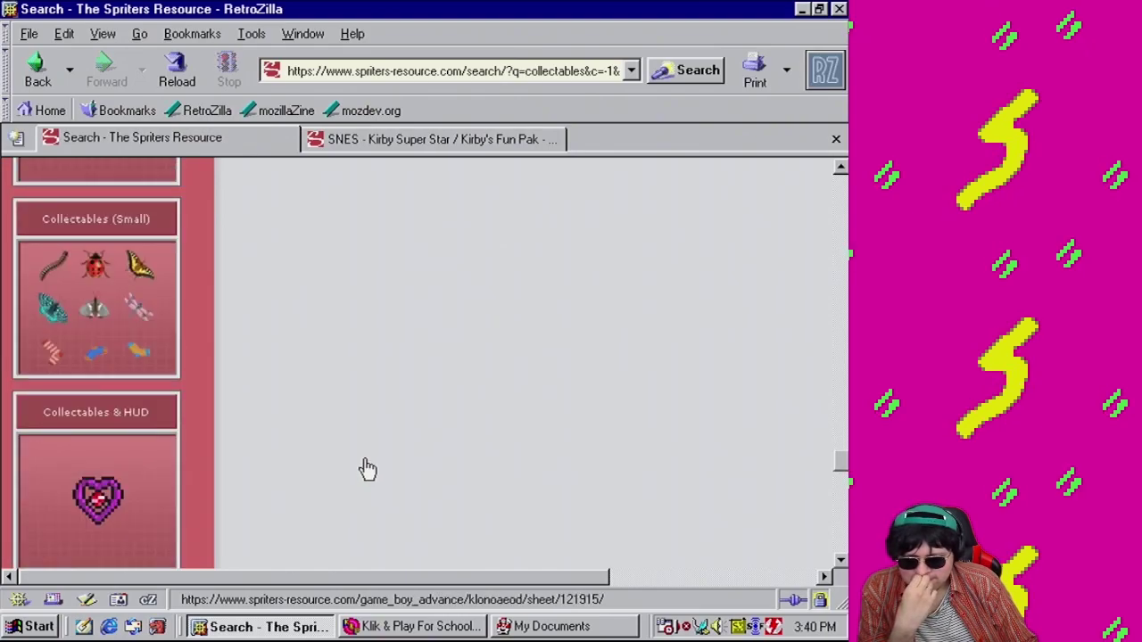
scroll(367, 468, down, 10)
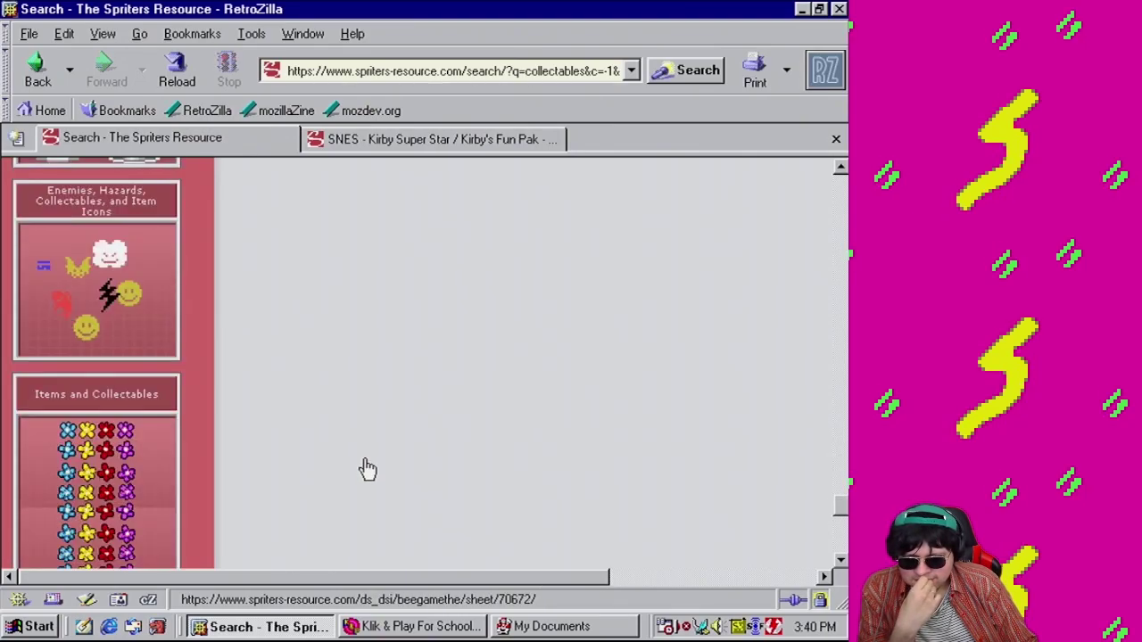
scroll(366, 467, down, 9)
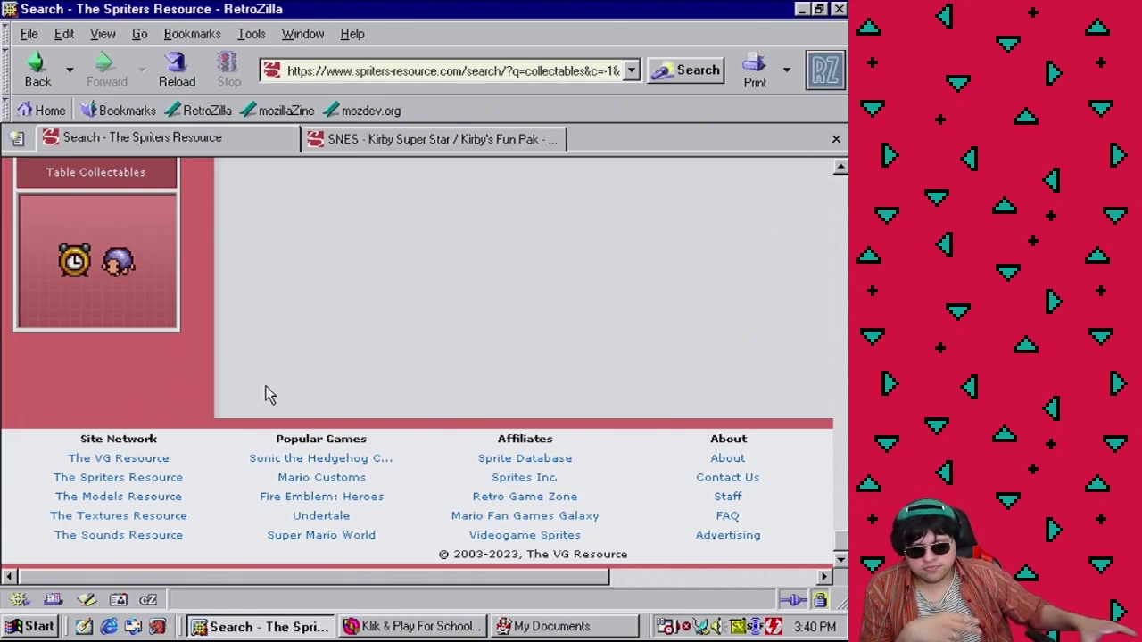
Look back over the collectables results from the end of the list up to the first sheet
scroll(298, 364, up, 1)
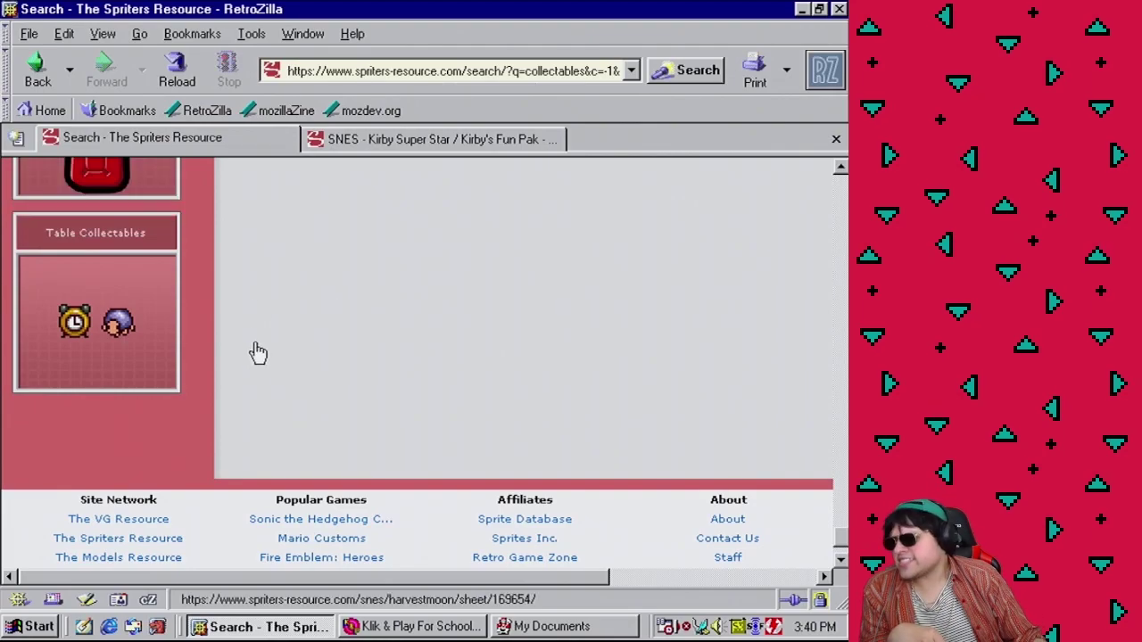
scroll(293, 433, up, 6)
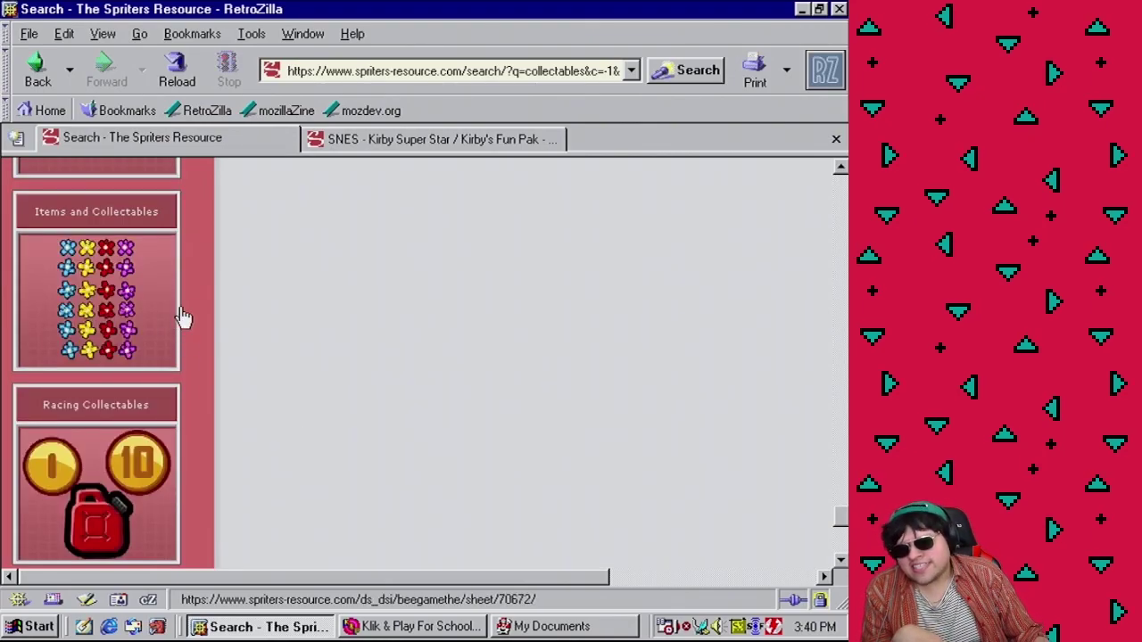
scroll(356, 464, up, 4)
scroll(373, 462, up, 2)
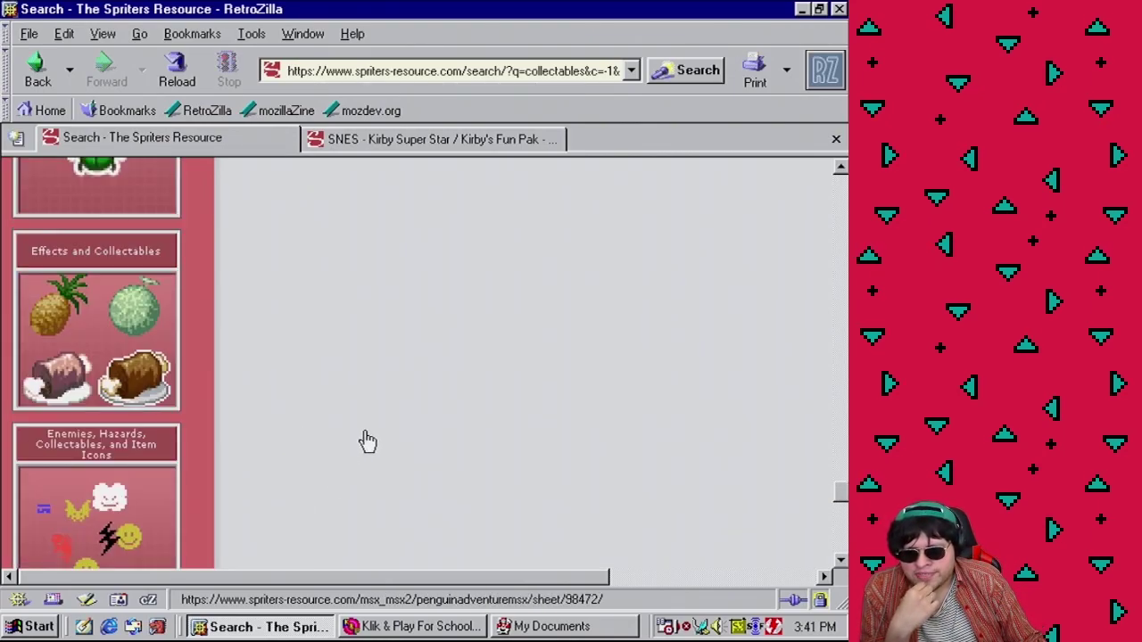
scroll(346, 468, up, 10)
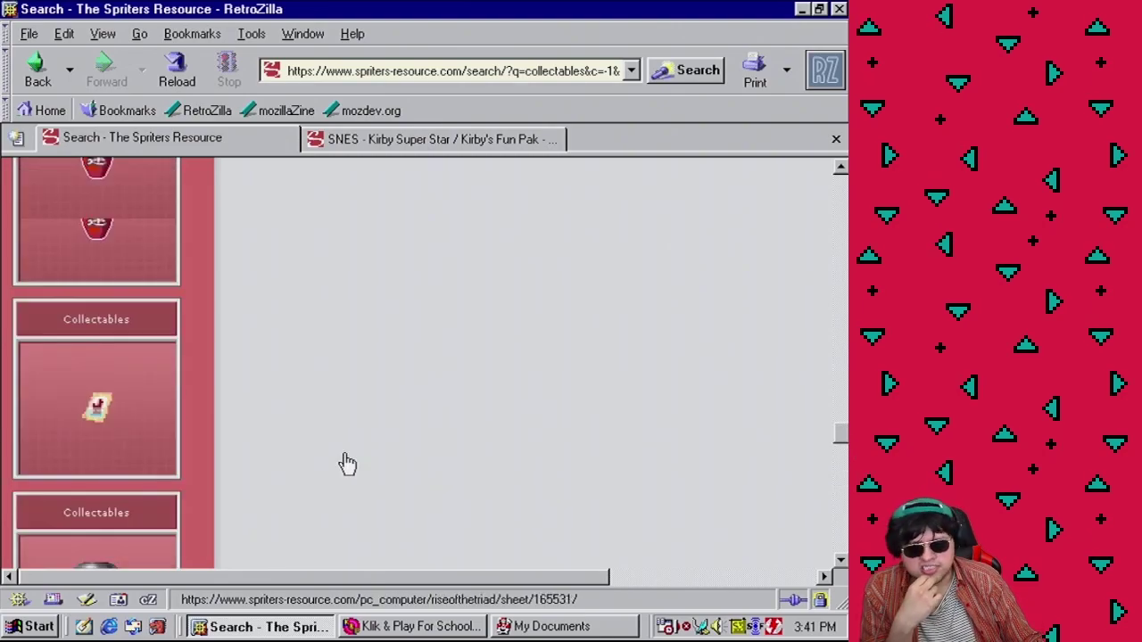
scroll(355, 471, up, 6)
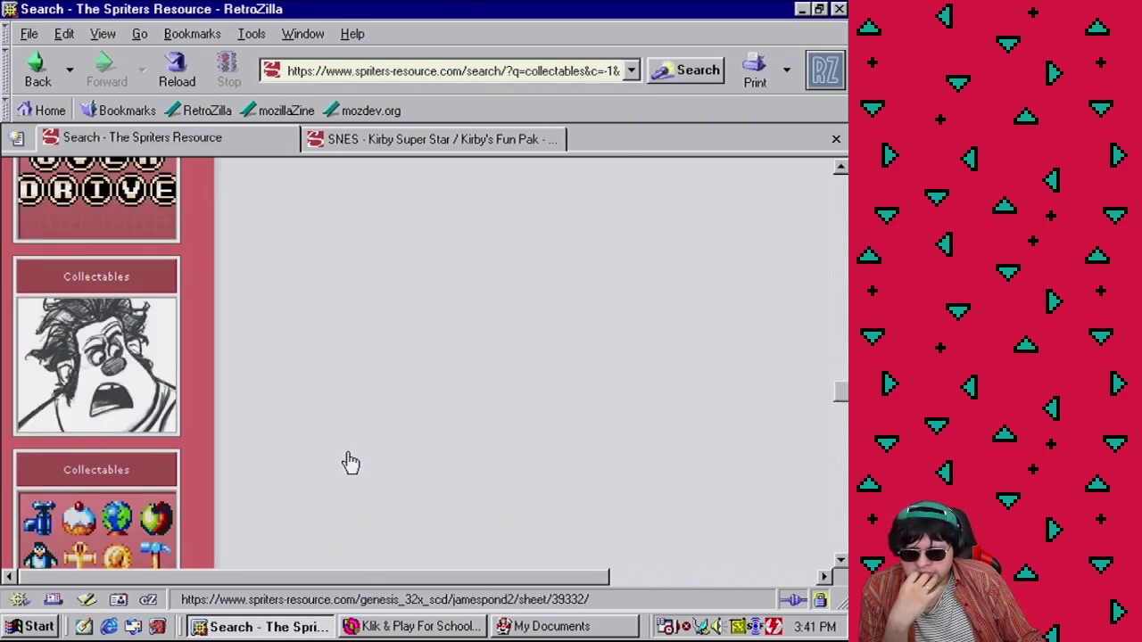
scroll(350, 461, up, 10)
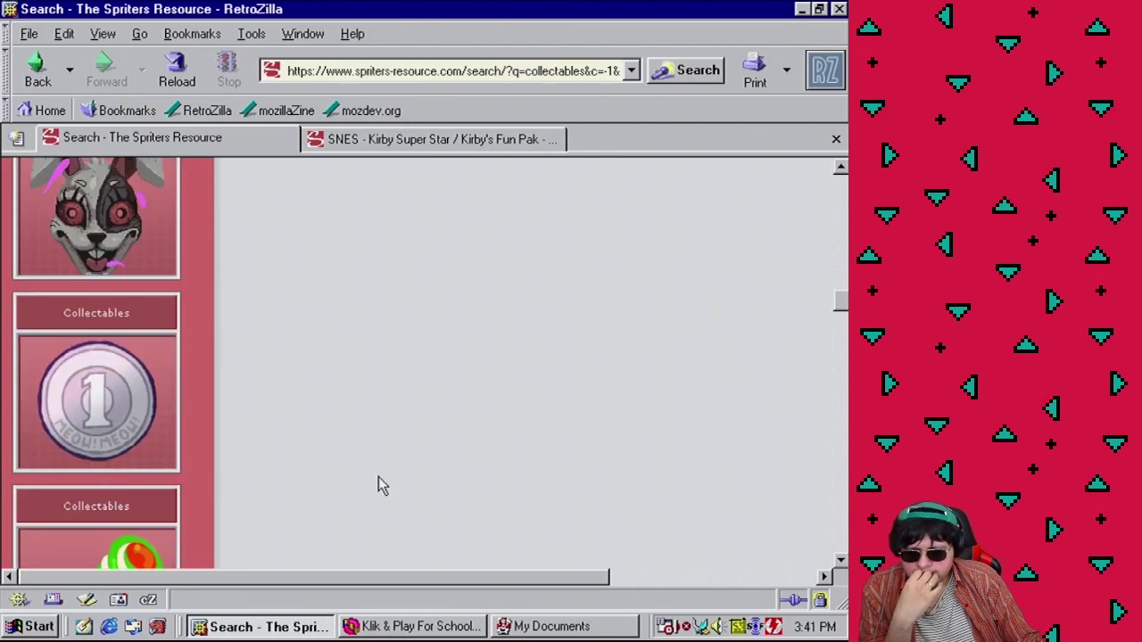
scroll(446, 491, up, 12)
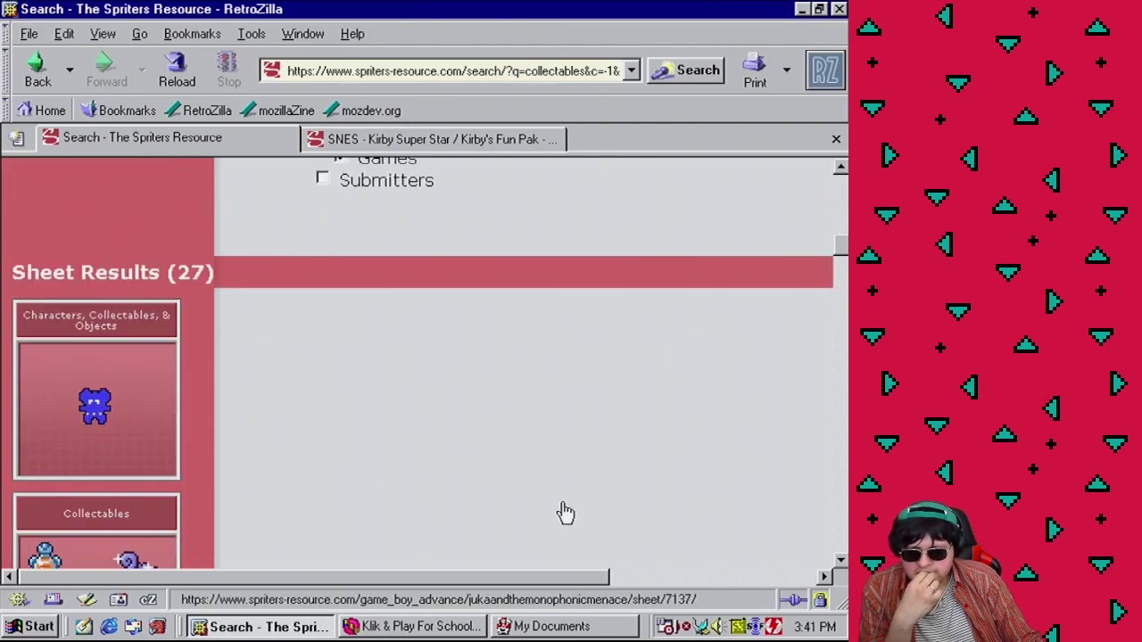
Search All Consoles for "cash" and look over the resulting sheets
scroll(565, 512, up, 3)
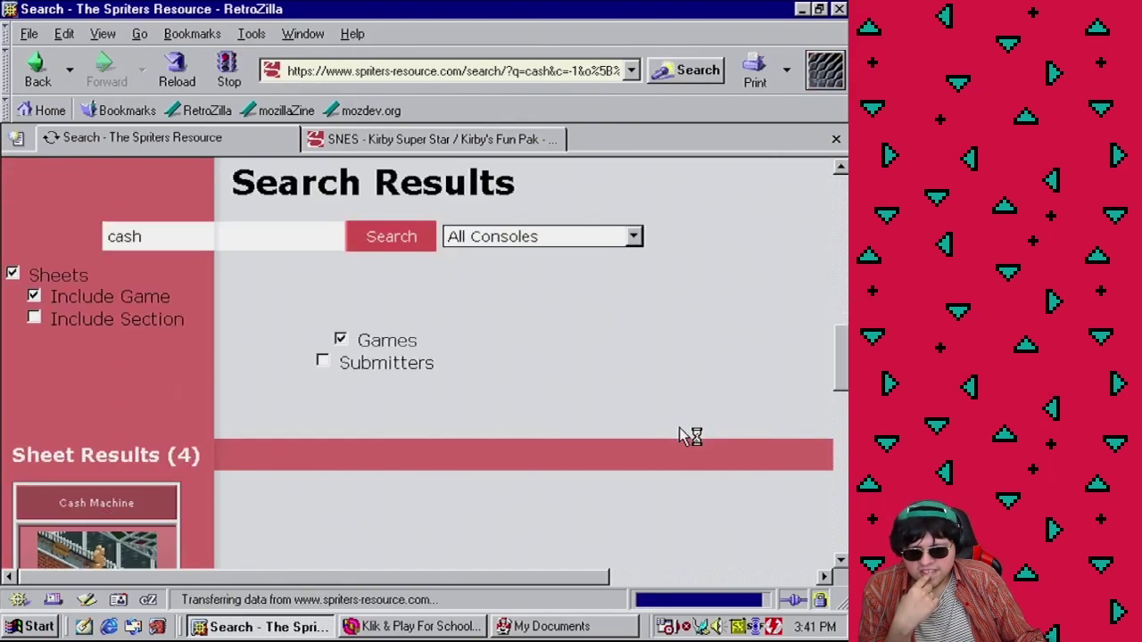
scroll(683, 438, down, 3)
scroll(637, 441, down, 5)
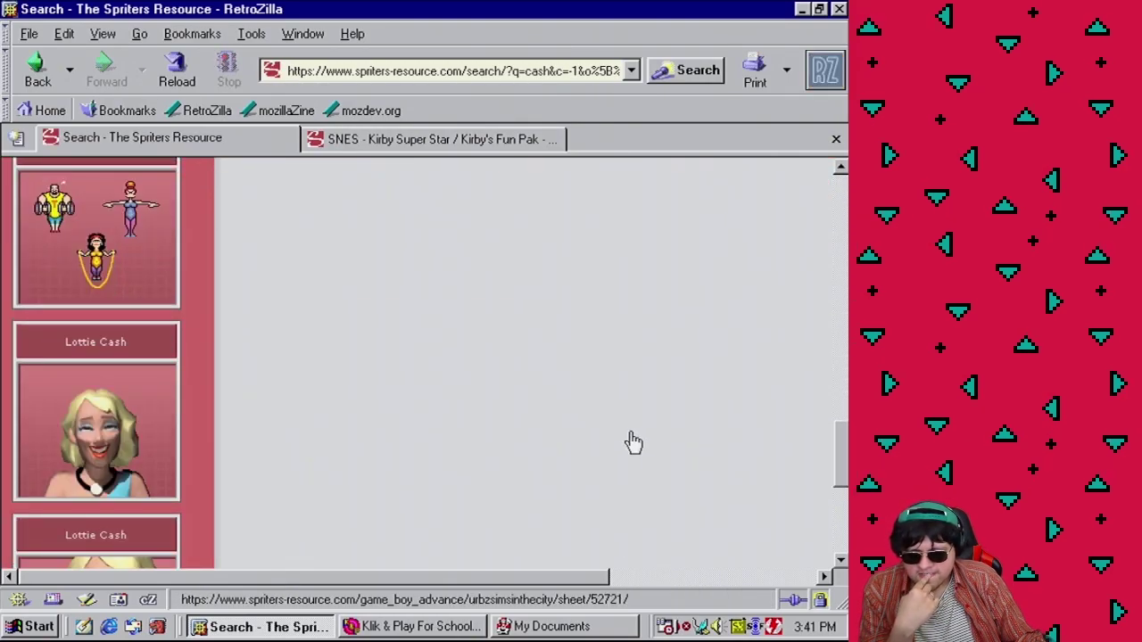
scroll(630, 436, down, 5)
scroll(630, 437, up, 4)
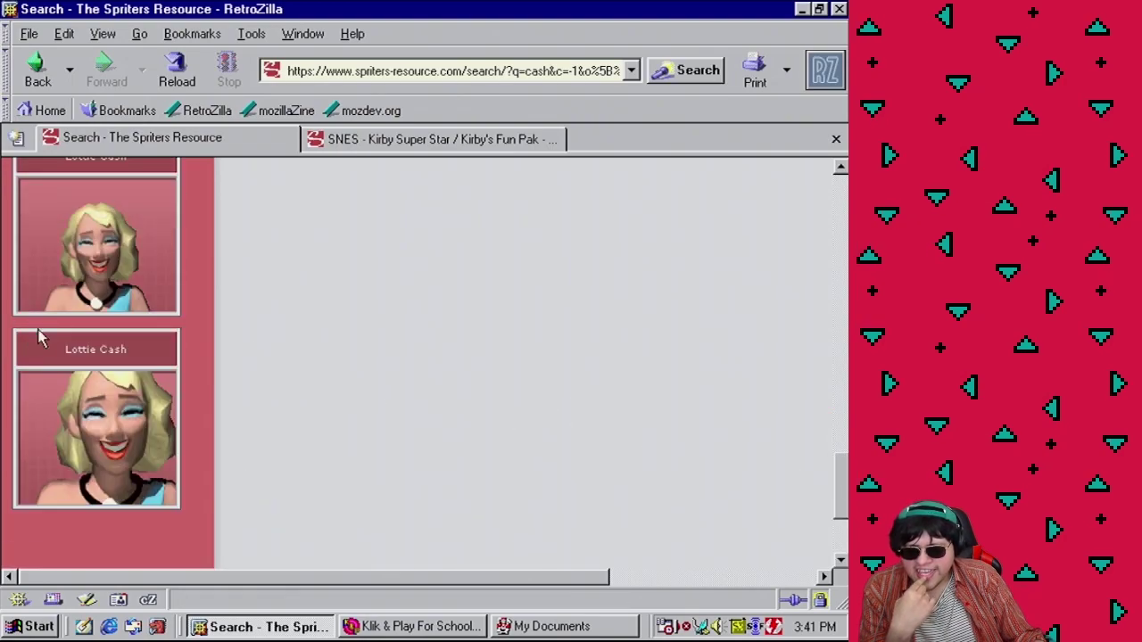
Replace the search term with "money", run the search for All Consoles and look through the money-titled sheets
scroll(401, 502, up, 10)
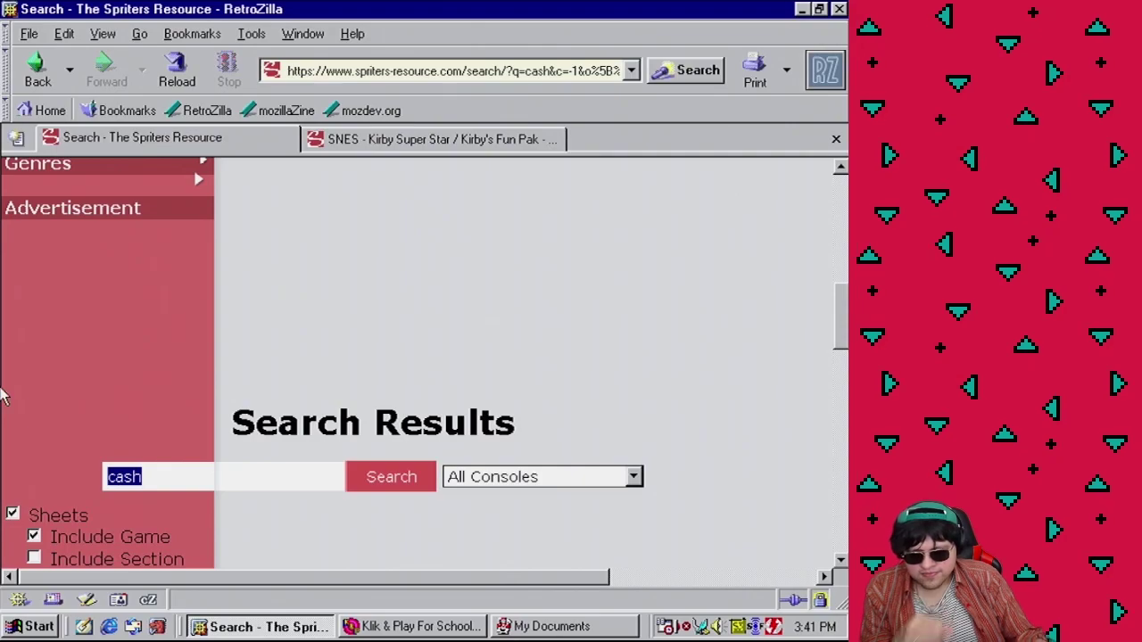
key(Return)
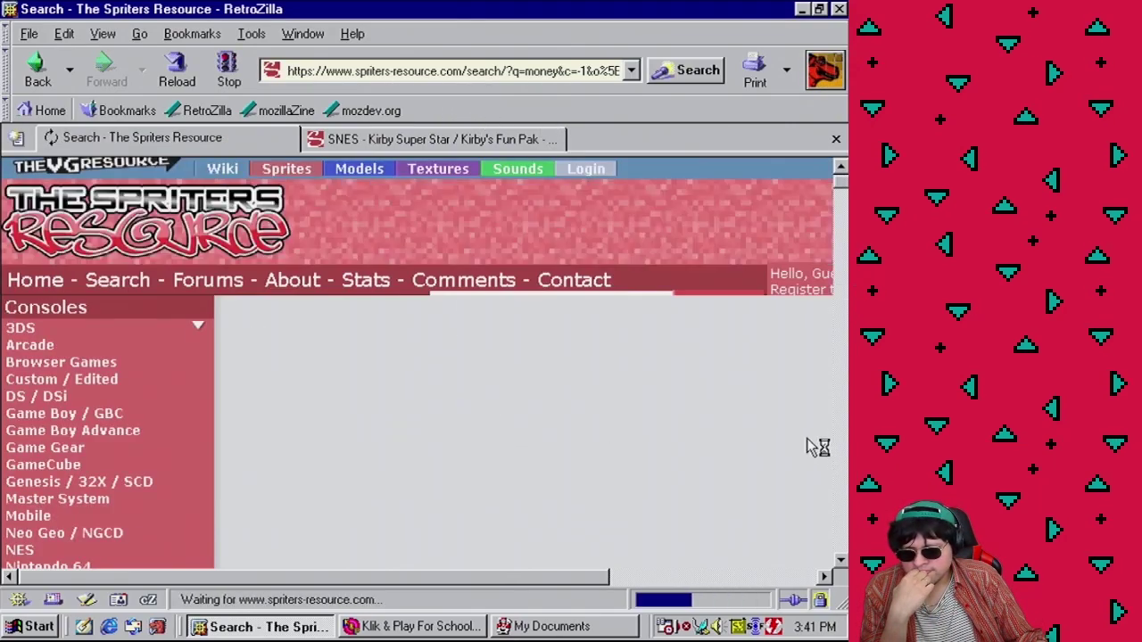
scroll(705, 438, down, 15)
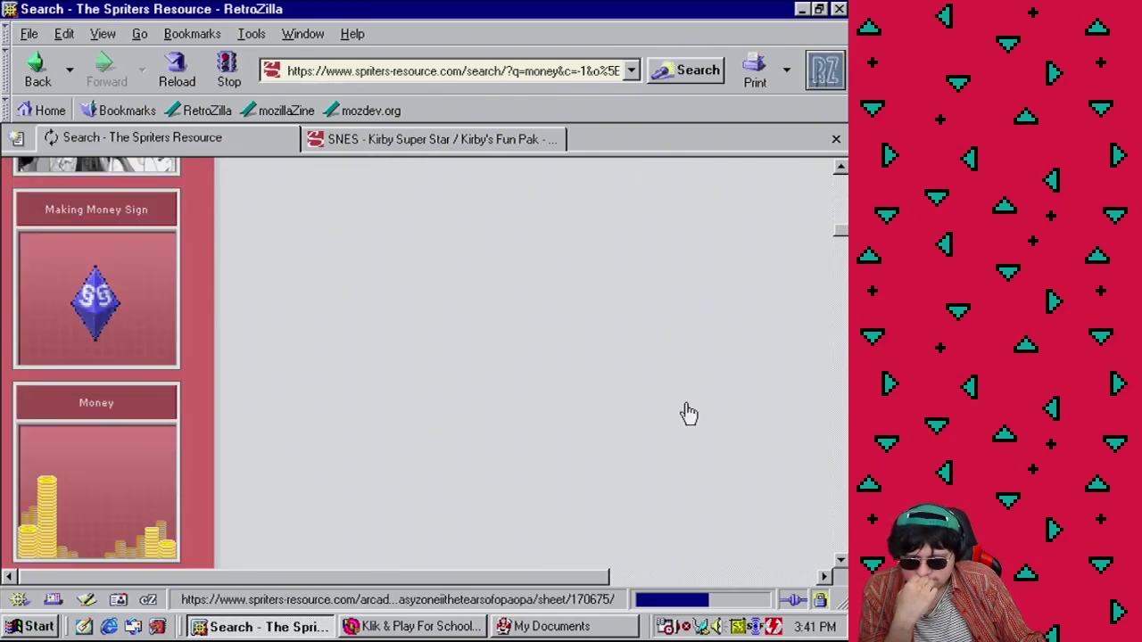
scroll(615, 402, down, 10)
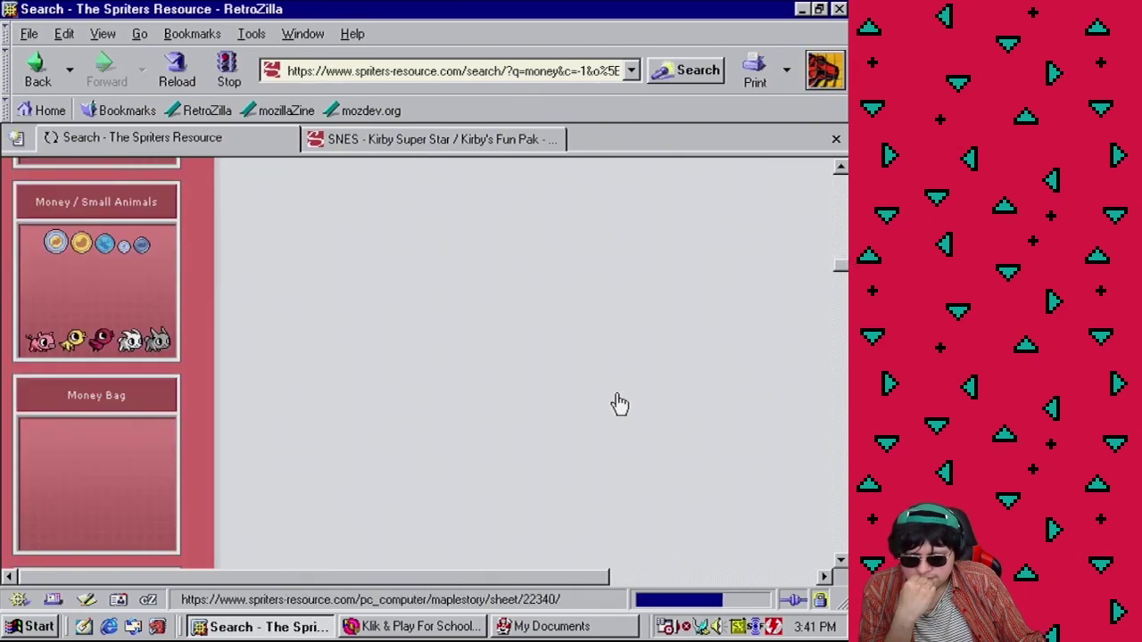
scroll(421, 400, down, 10)
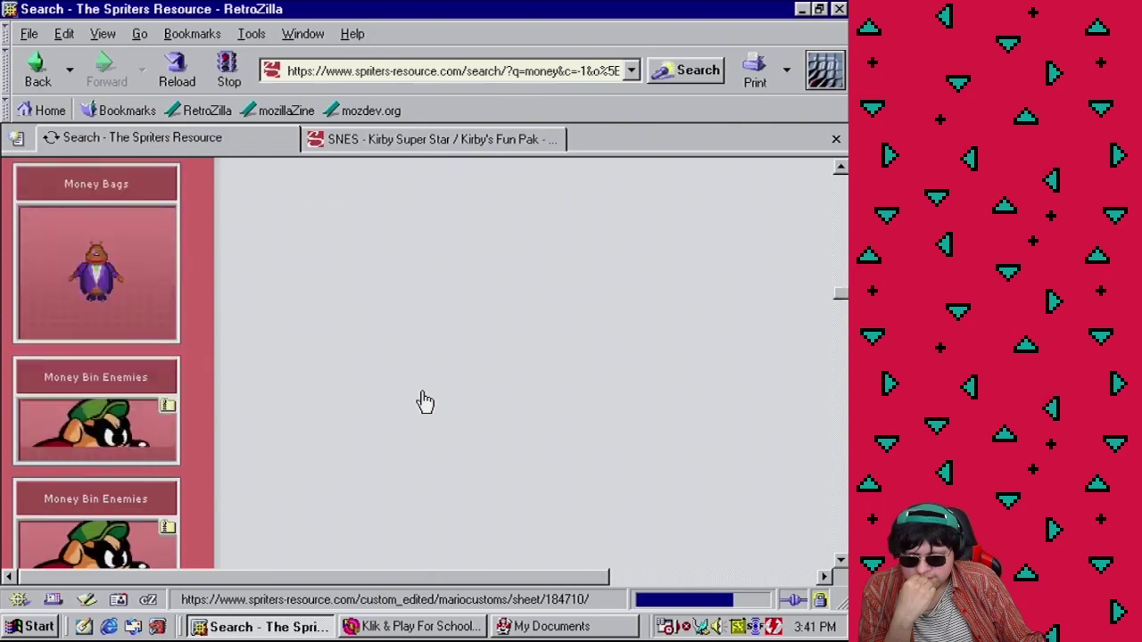
scroll(429, 402, down, 10)
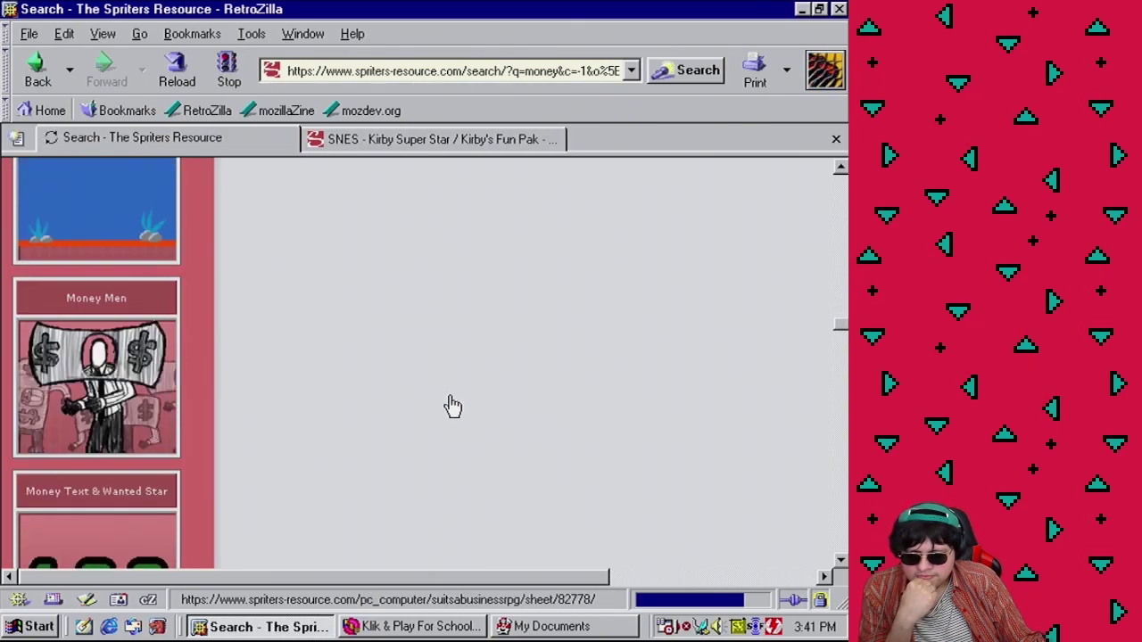
scroll(453, 405, down, 8)
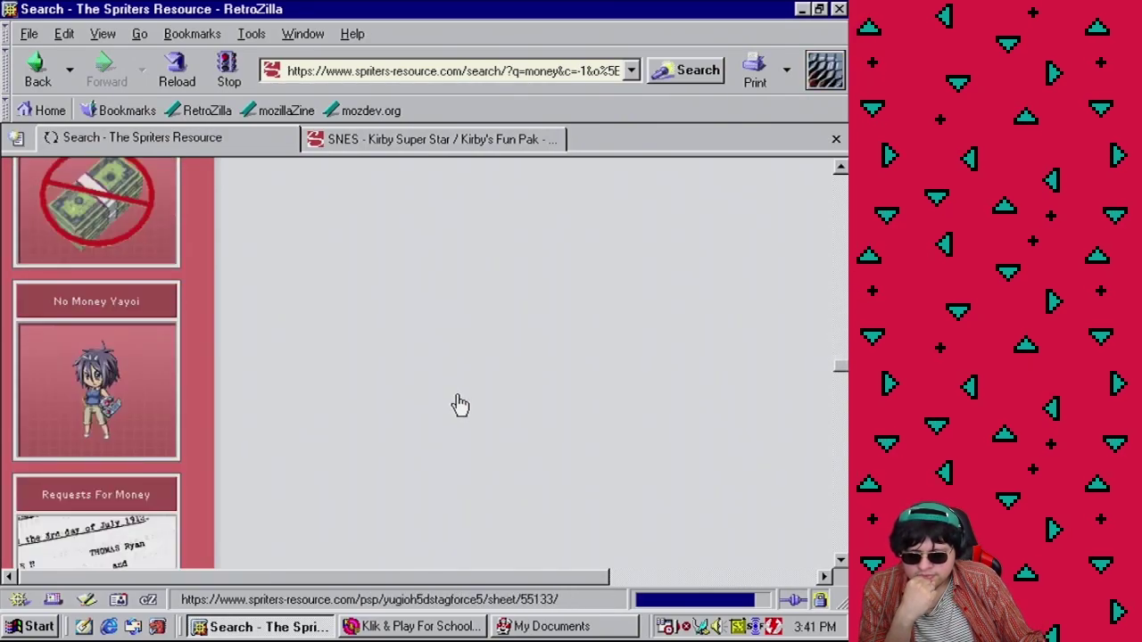
Examine the rest of the money sheet results and the matching games down to the end of the page
scroll(461, 405, down, 3)
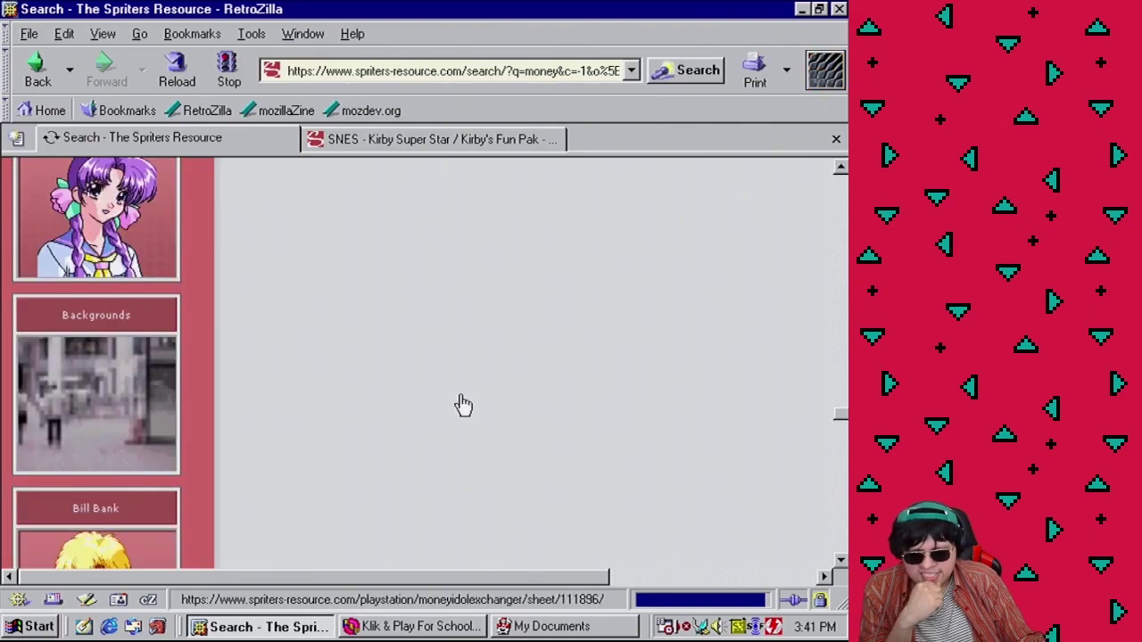
scroll(463, 405, down, 6)
scroll(477, 393, down, 4)
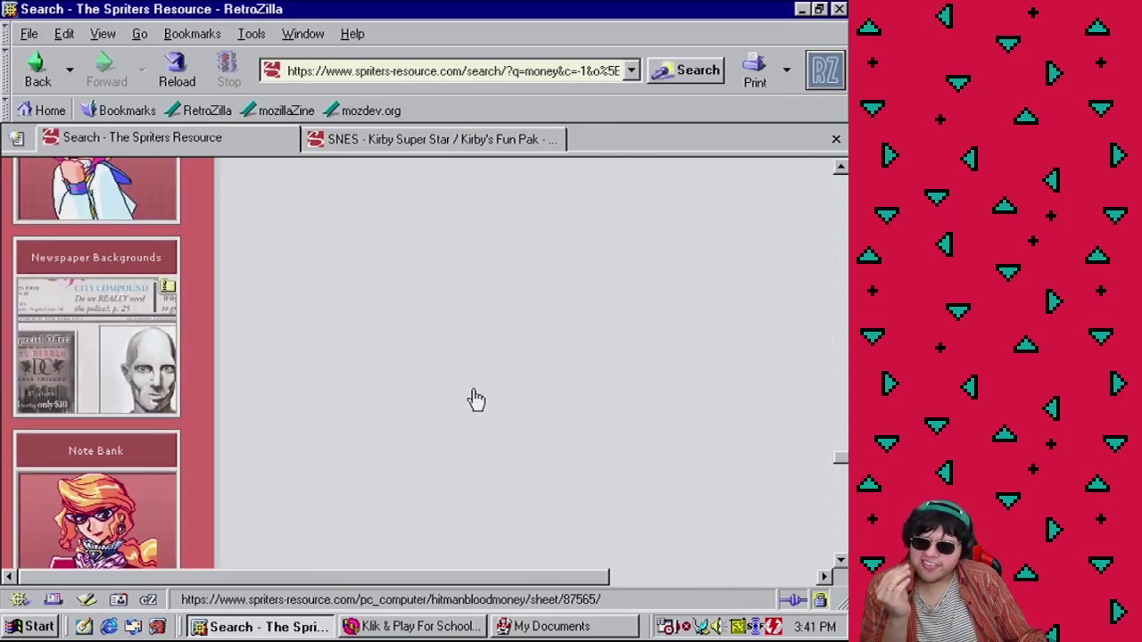
scroll(482, 384, down, 5)
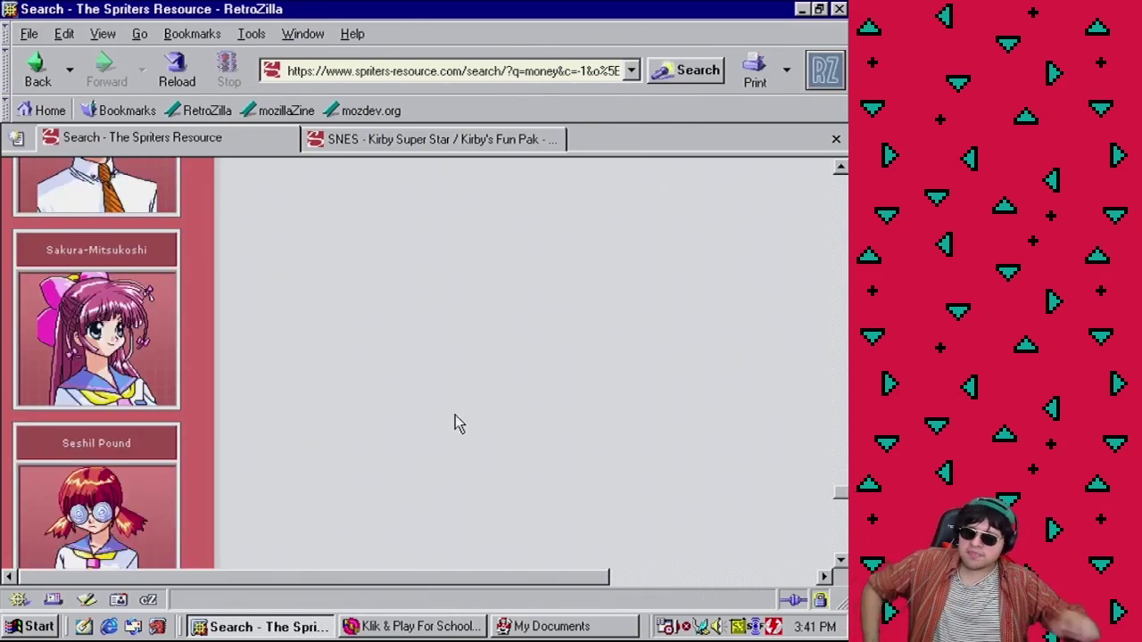
scroll(455, 424, down, 10)
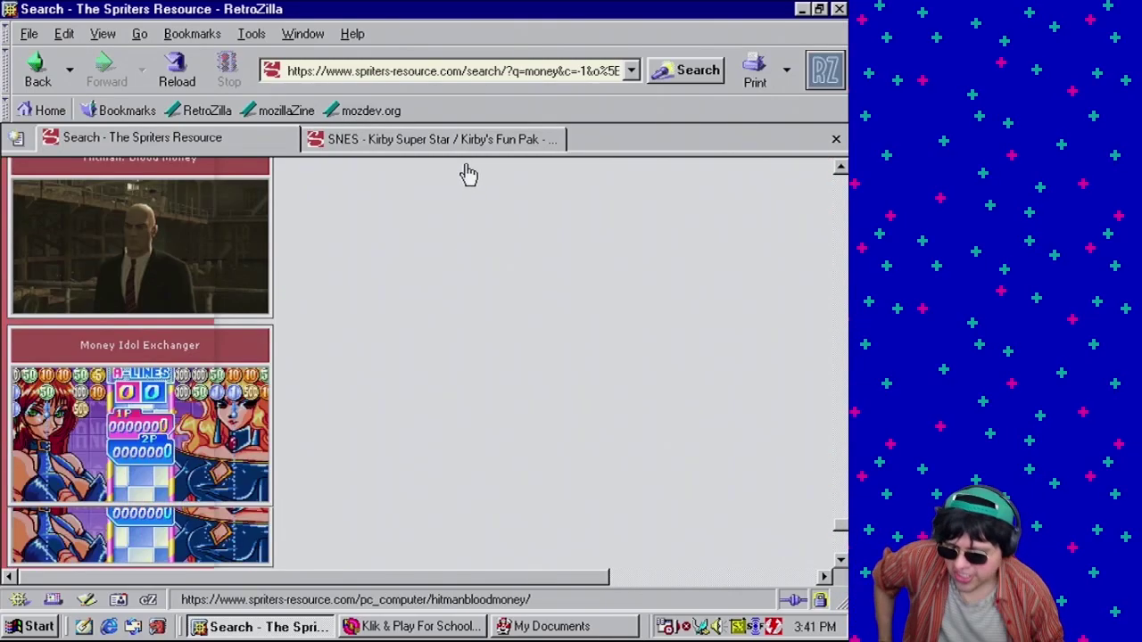
scroll(464, 183, down, 4)
scroll(526, 408, down, 4)
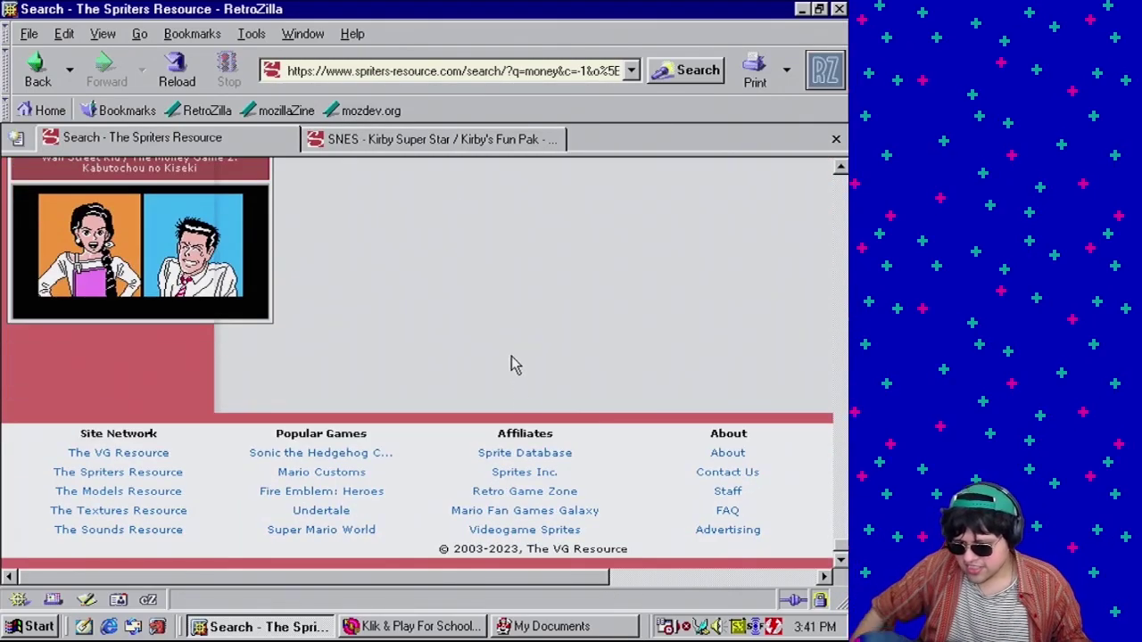
Look back over the money results from the matching games up to the start of the sheet list
scroll(481, 339, up, 15)
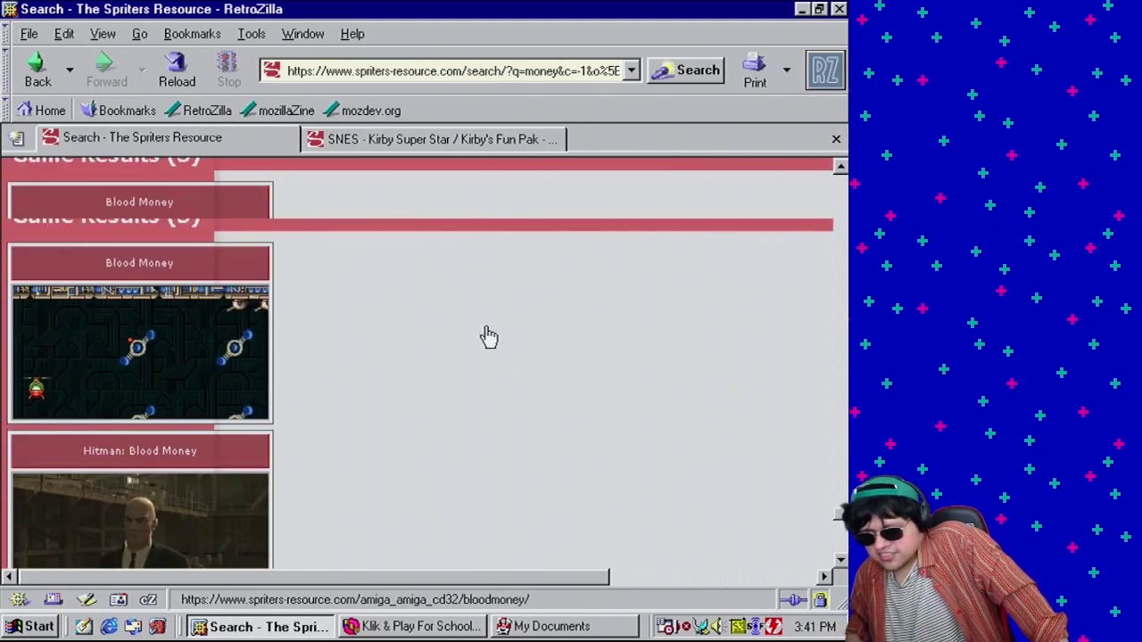
scroll(424, 361, up, 5)
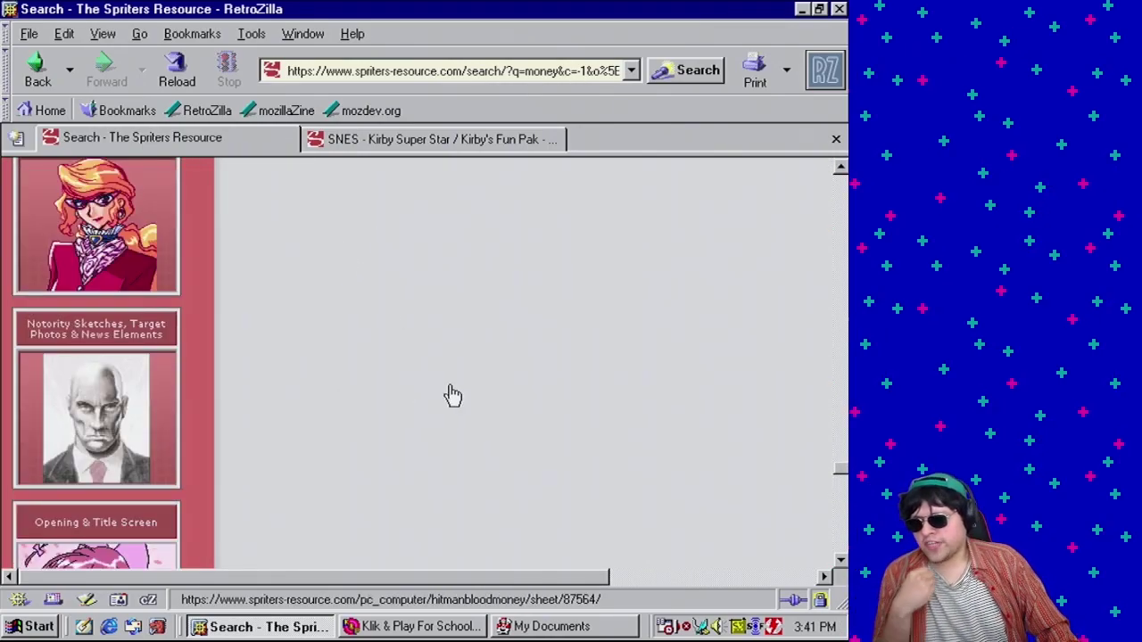
scroll(452, 396, up, 10)
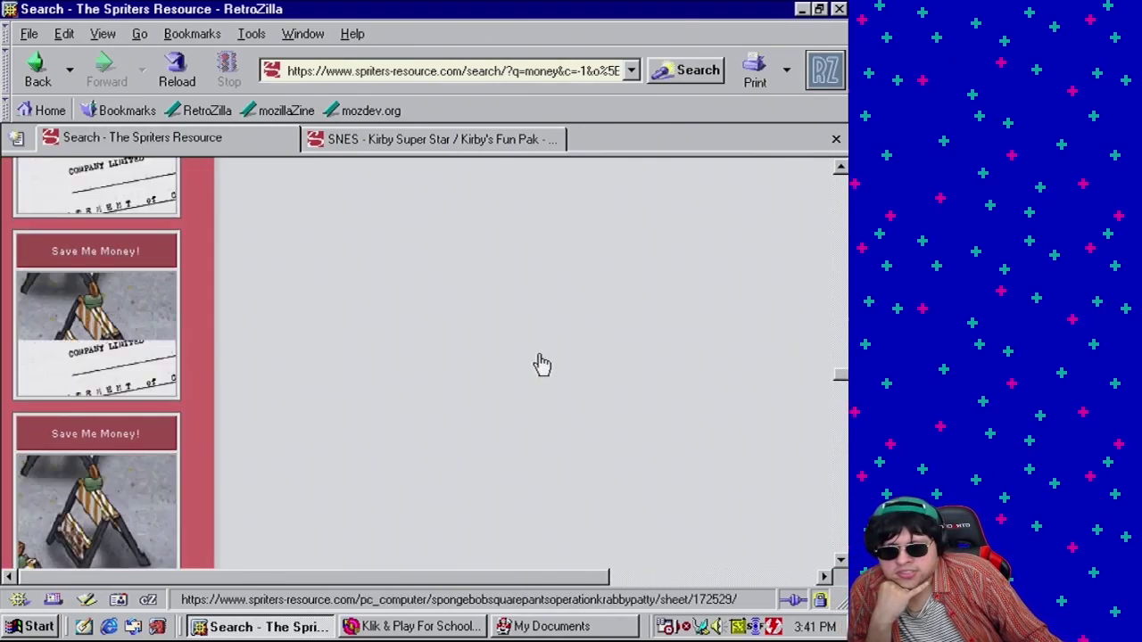
scroll(543, 364, up, 4)
drag(841, 371, 841, 239)
scroll(795, 299, up, 10)
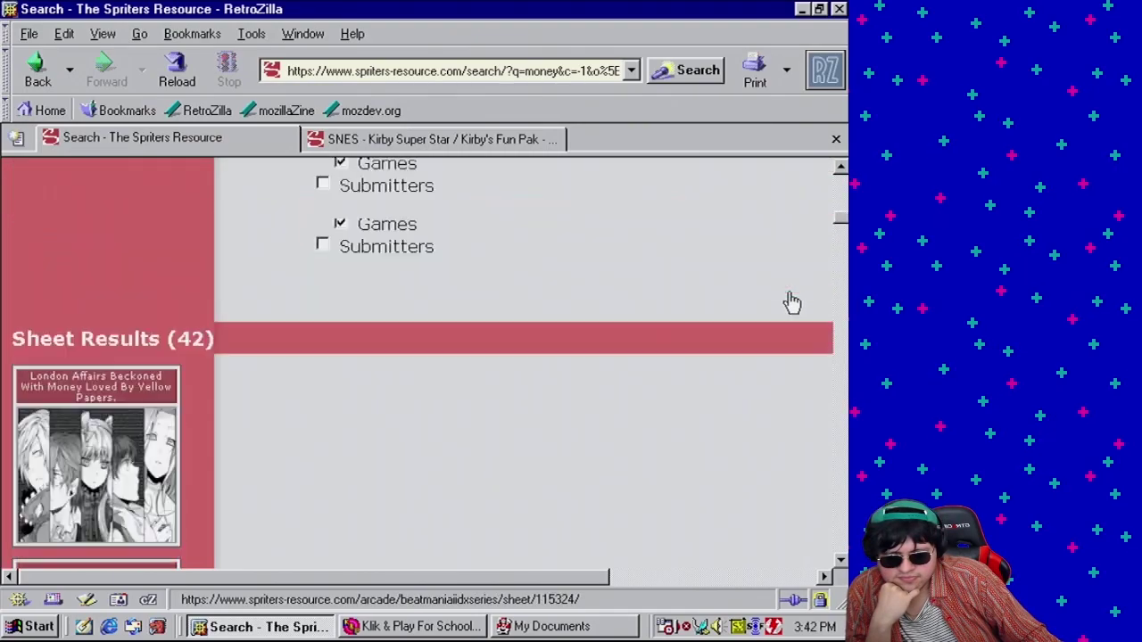
Replace the search term with "pick ups" and run the search for All Consoles
scroll(140, 463, down, 1)
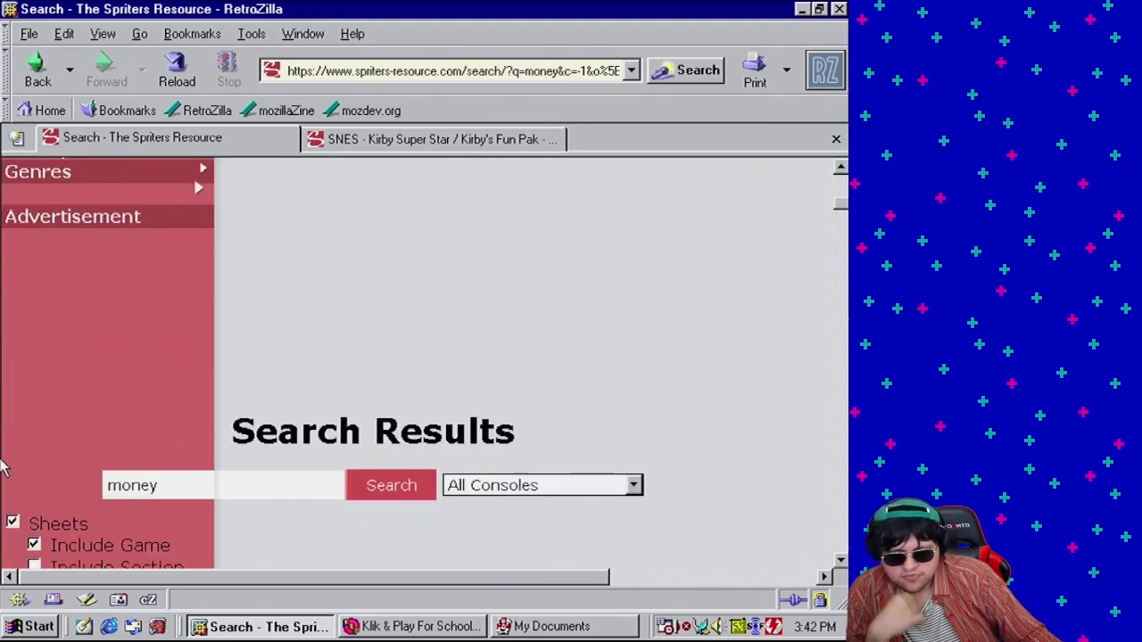
key(BackSpace)
key(BackSpace)
key(BackSpace)
key(BackSpace)
key(BackSpace)
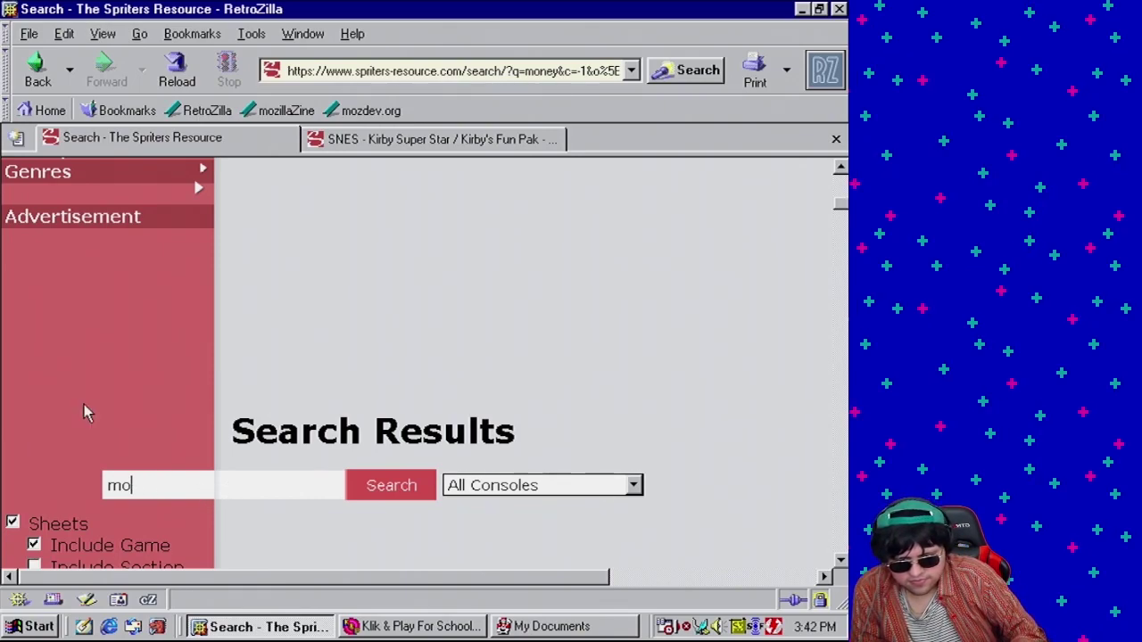
text(o)
key(BackSpace)
text(pick ups)
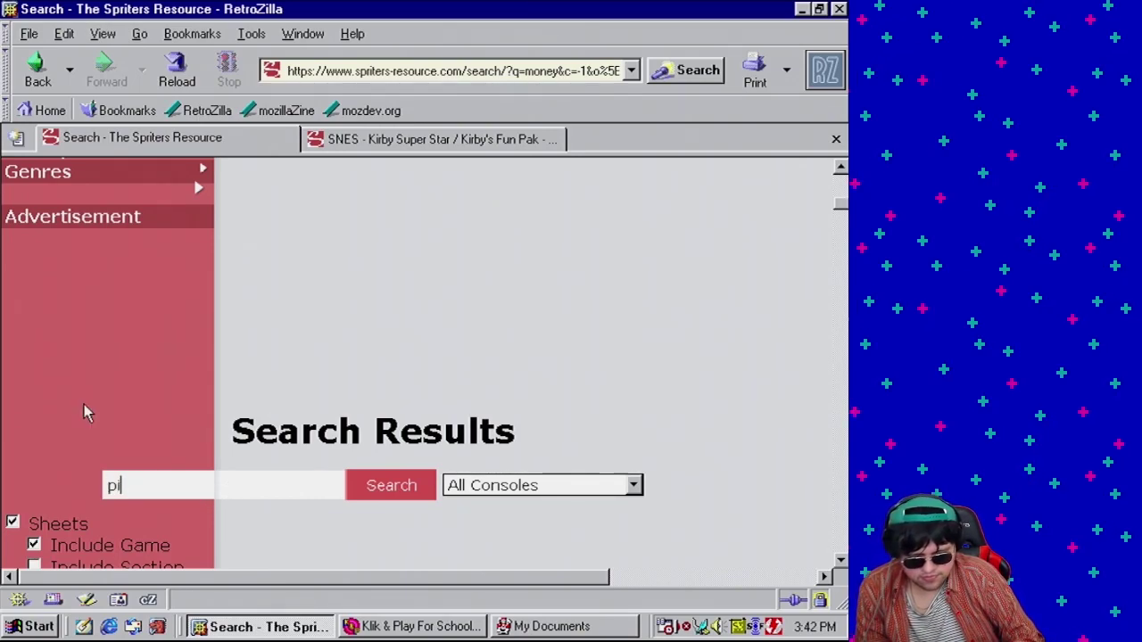
key(Return)
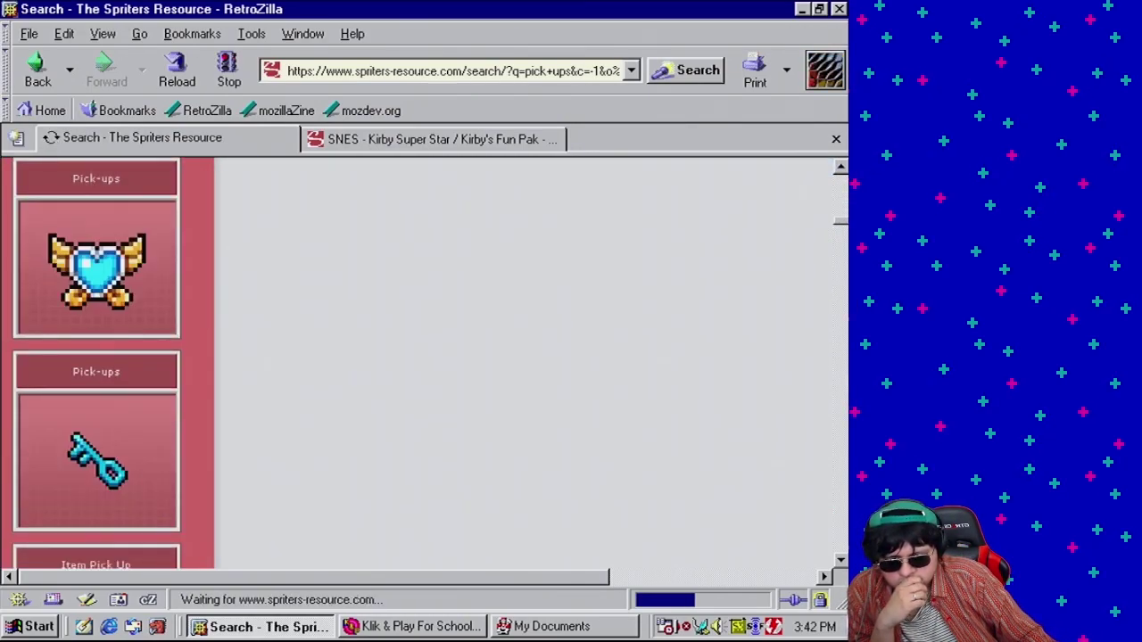
Look through the first "pick ups" sheet results, from the pick-up titles through the bust-up sheets
scroll(96, 357, down, 3)
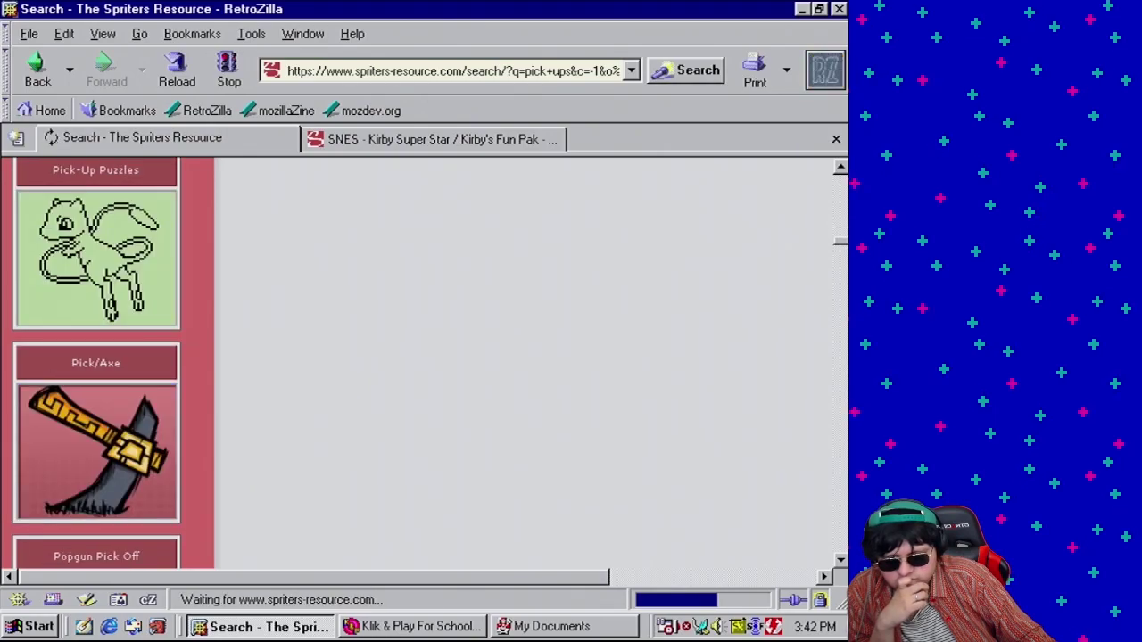
scroll(96, 357, down, 3)
scroll(105, 466, down, 3)
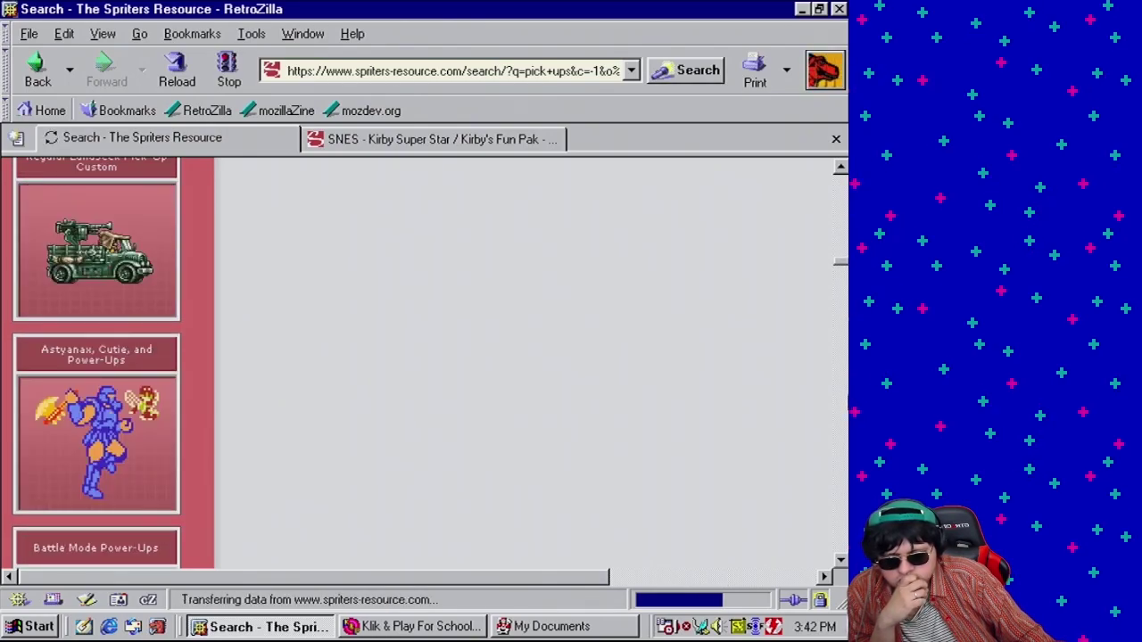
scroll(105, 466, down, 3)
scroll(96, 357, down, 3)
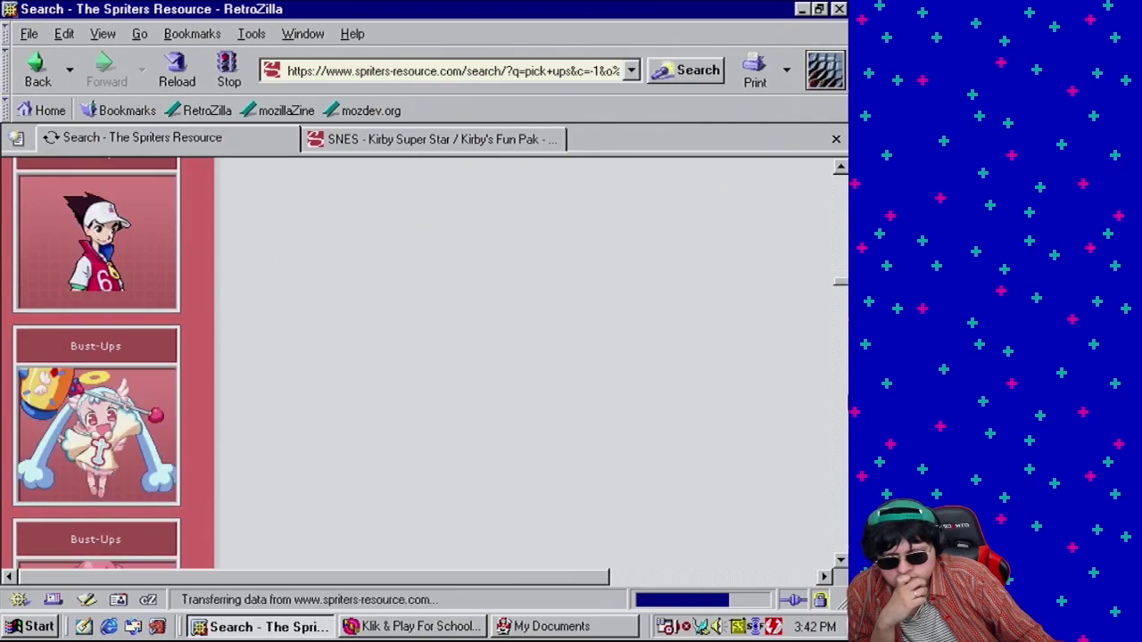
scroll(97, 357, down, 3)
scroll(96, 357, down, 3)
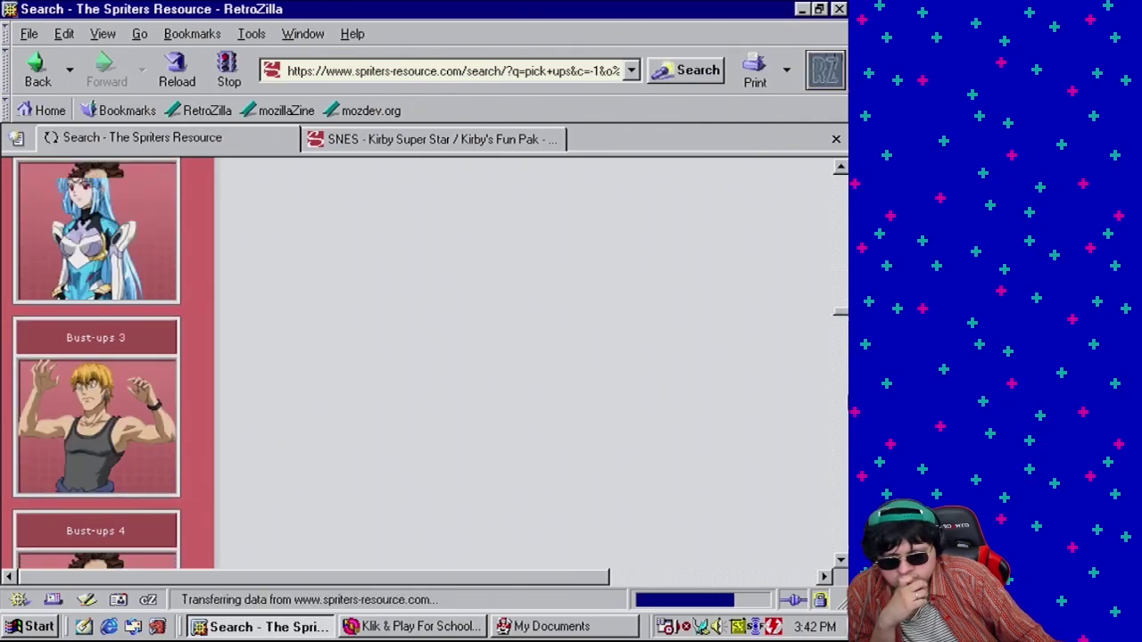
scroll(96, 357, down, 3)
scroll(96, 357, down, 3)
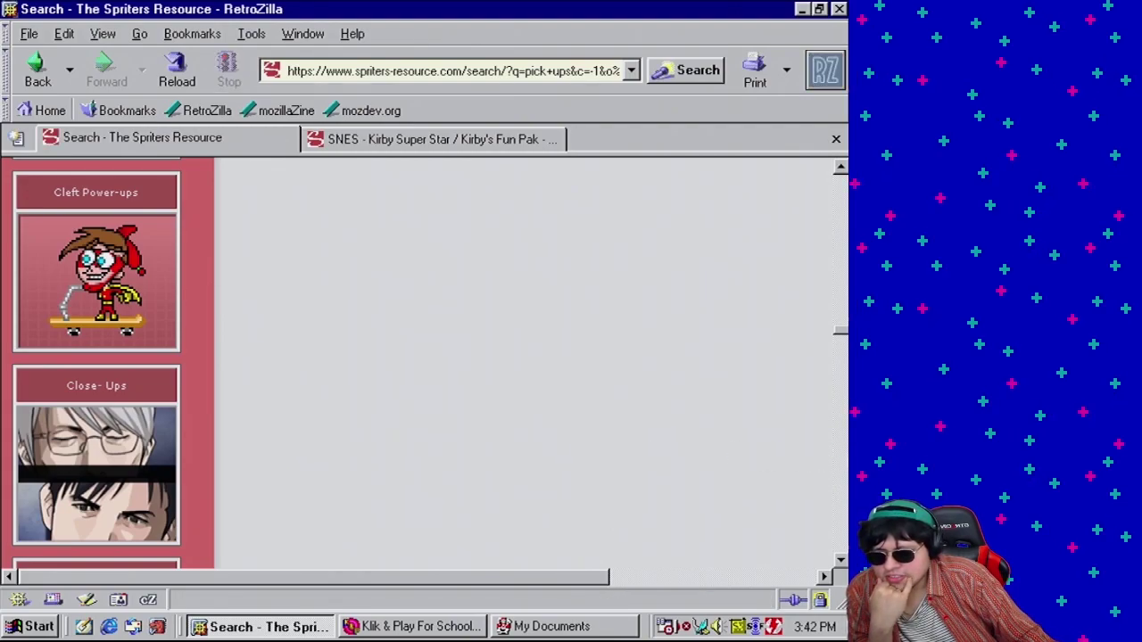
Examine the collectible, item and power-up sheets further down the "pick ups" results
scroll(846, 461, down, 5)
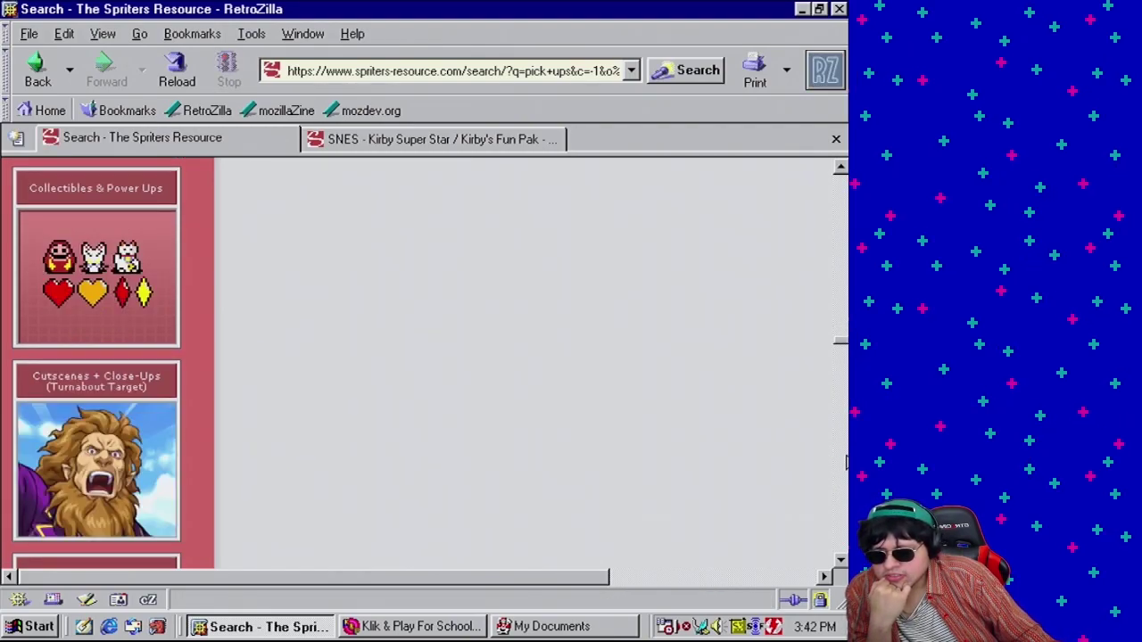
scroll(846, 461, down, 5)
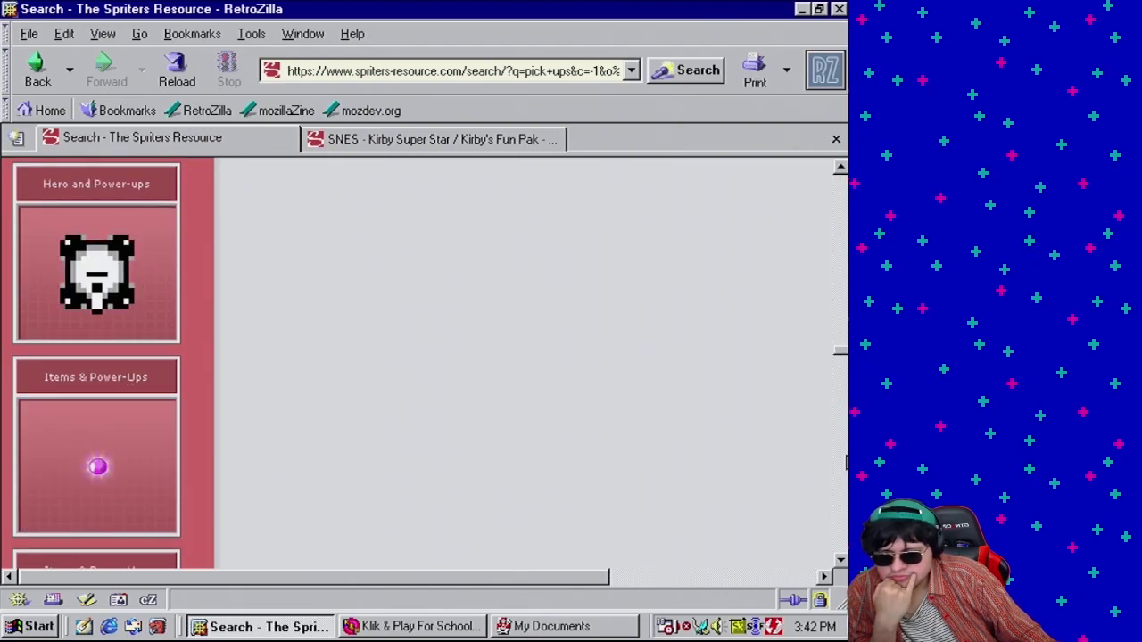
scroll(845, 461, down, 3)
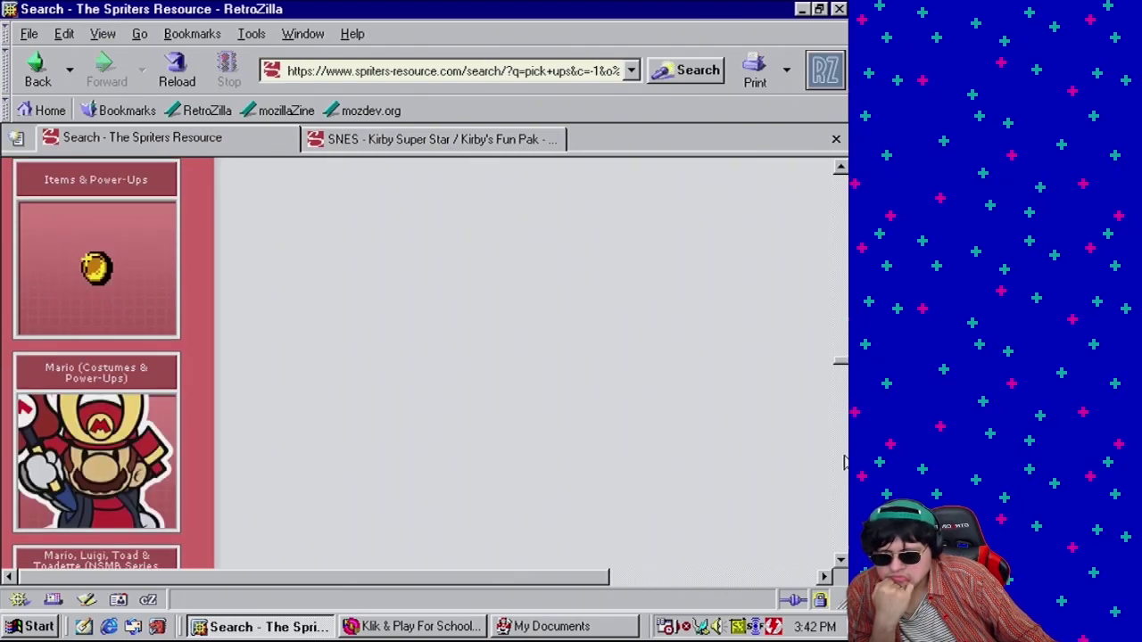
scroll(845, 460, down, 3)
scroll(846, 460, down, 3)
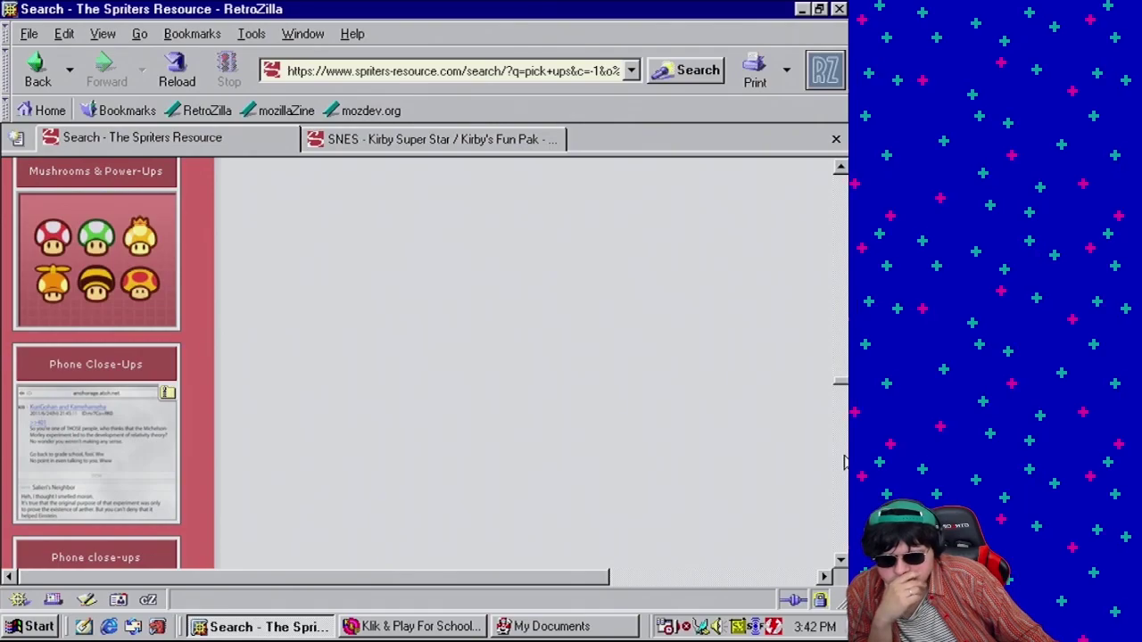
scroll(846, 461, down, 5)
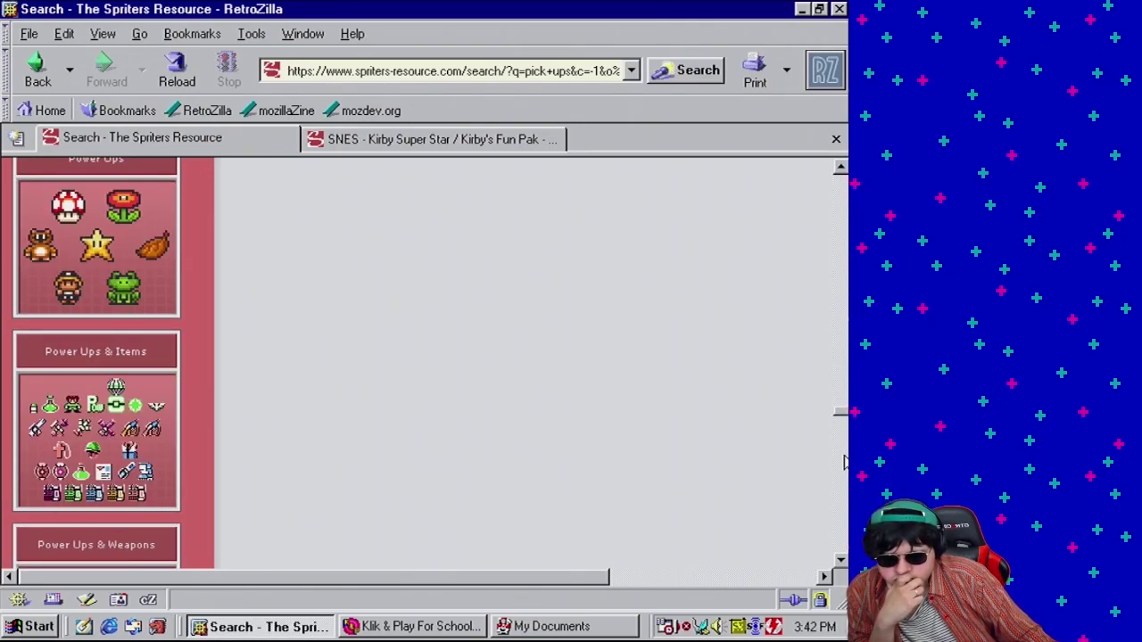
scroll(844, 461, down, 6)
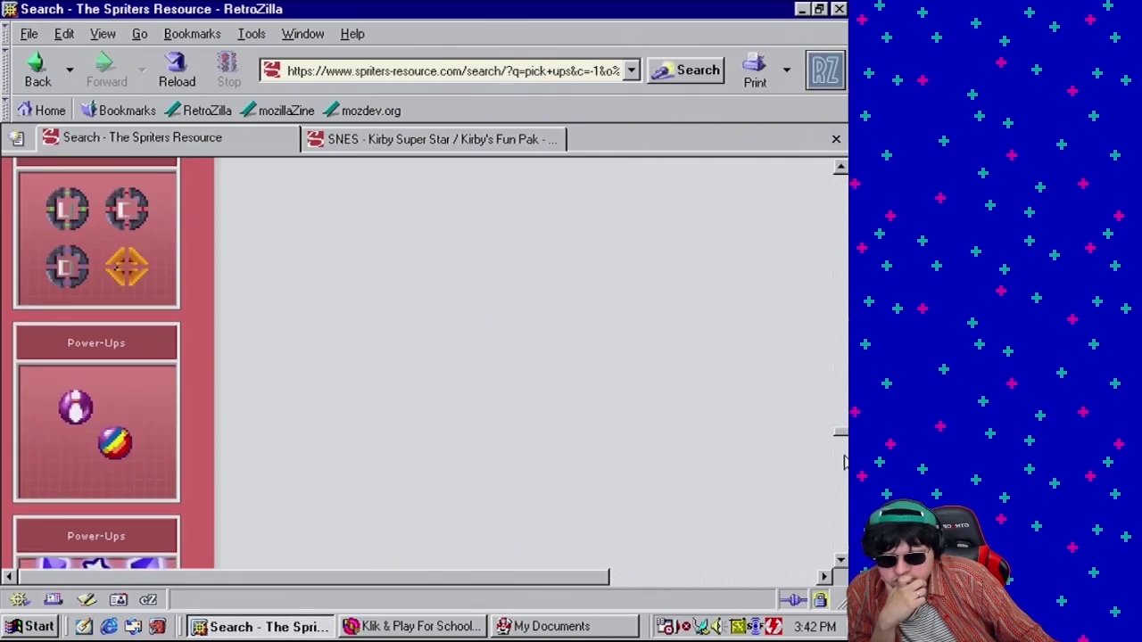
scroll(845, 460, down, 2)
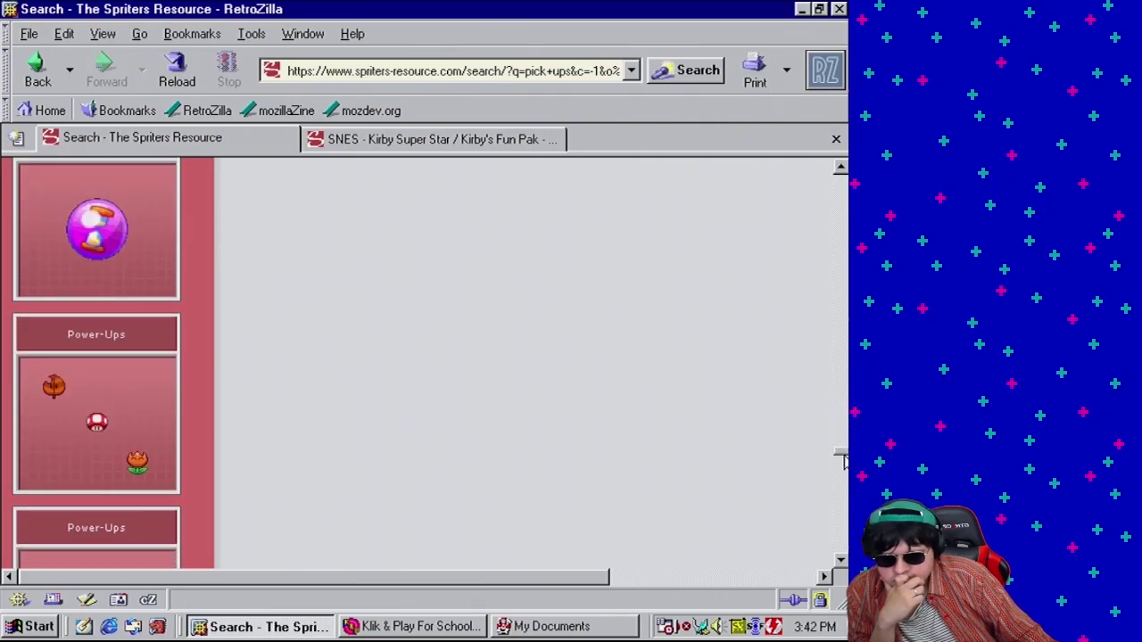
Review the remaining power-up and pop-up sheets down to the matching games that end the results
drag(842, 459, 844, 482)
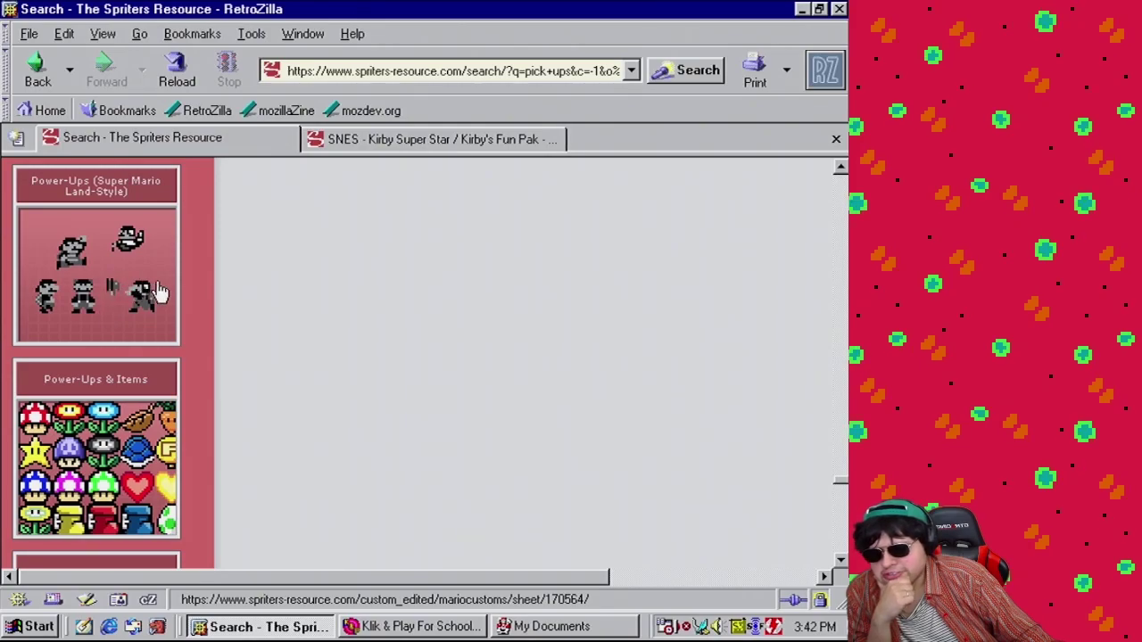
click(844, 522)
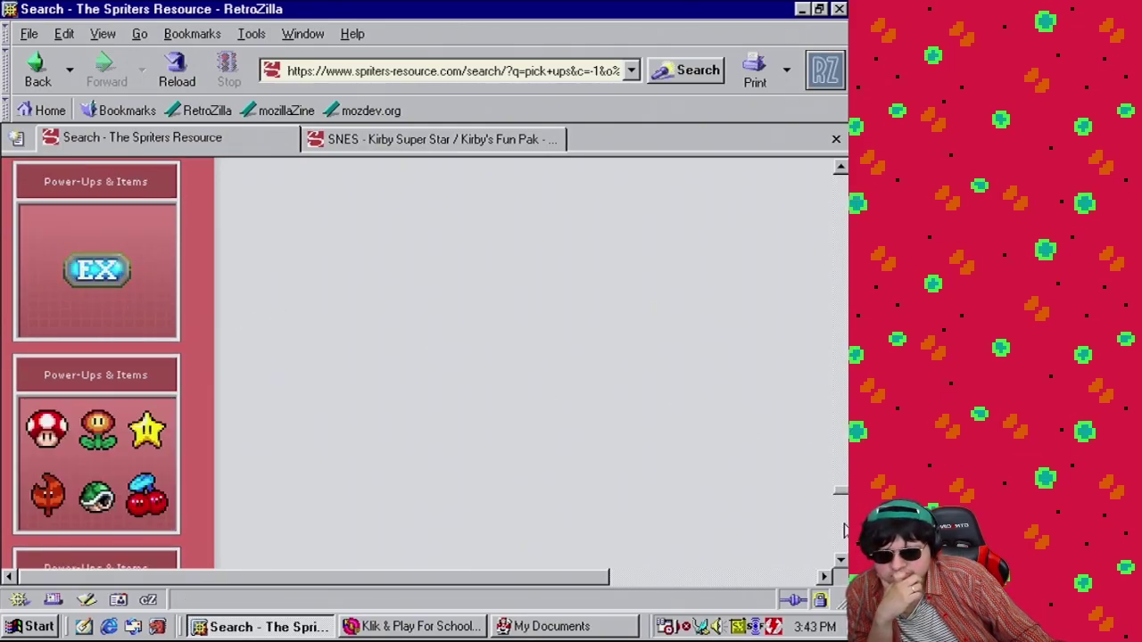
click(844, 531)
click(844, 529)
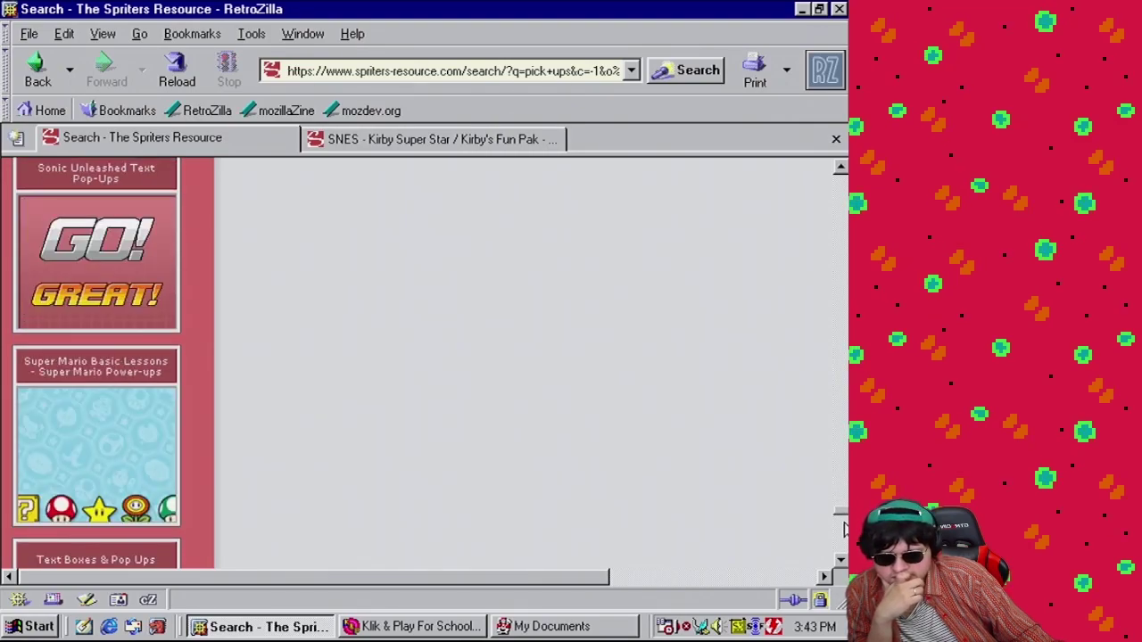
click(844, 536)
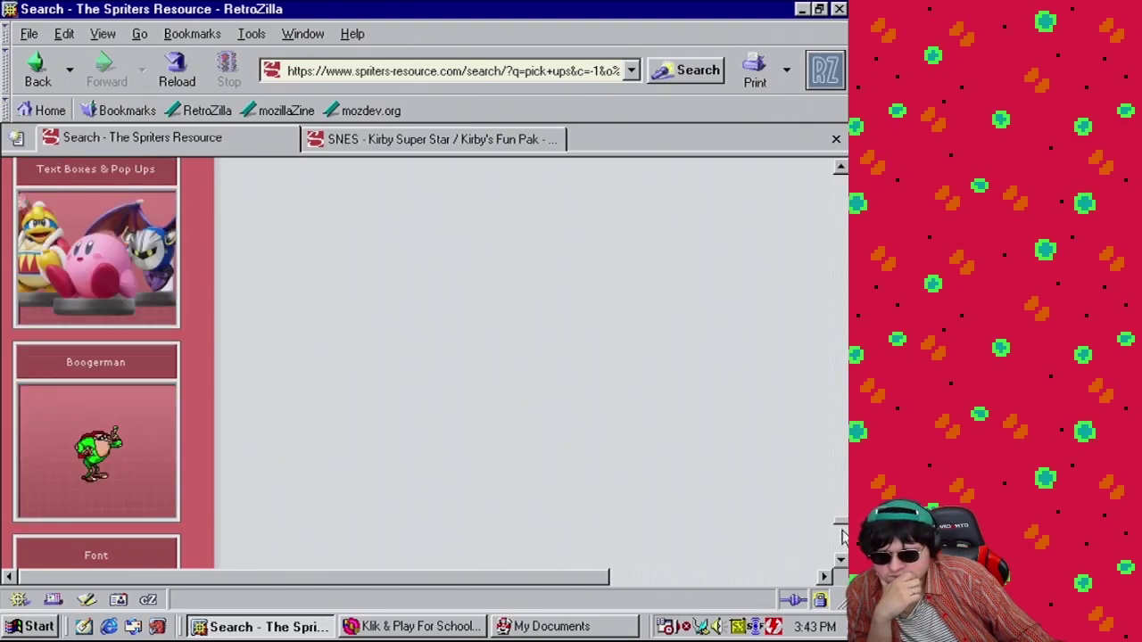
click(840, 536)
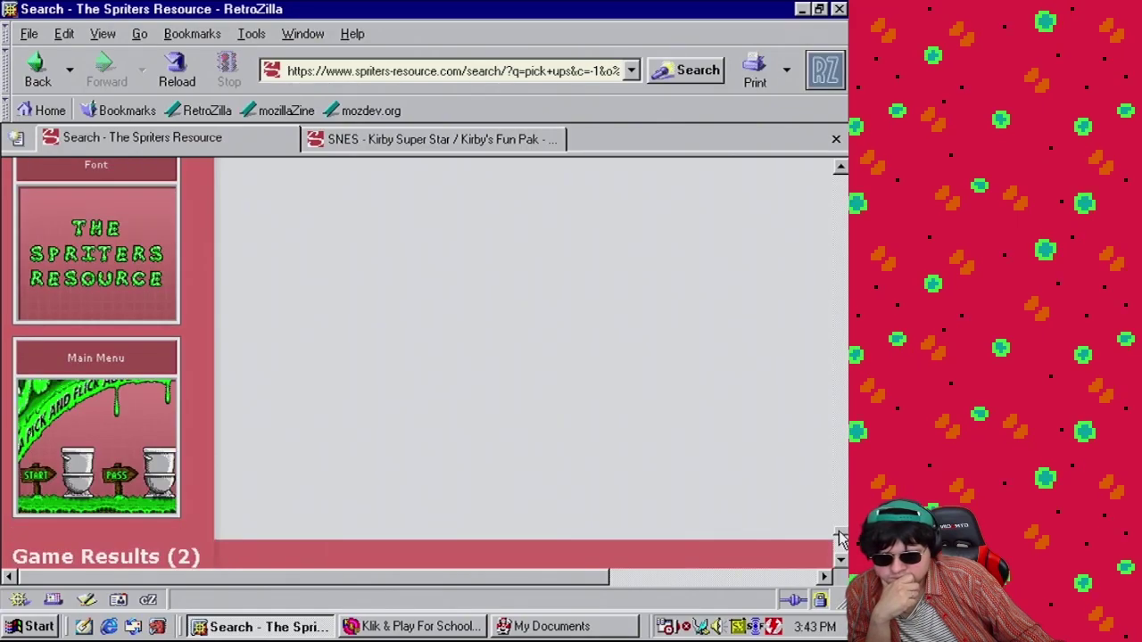
scroll(840, 534, down, 10)
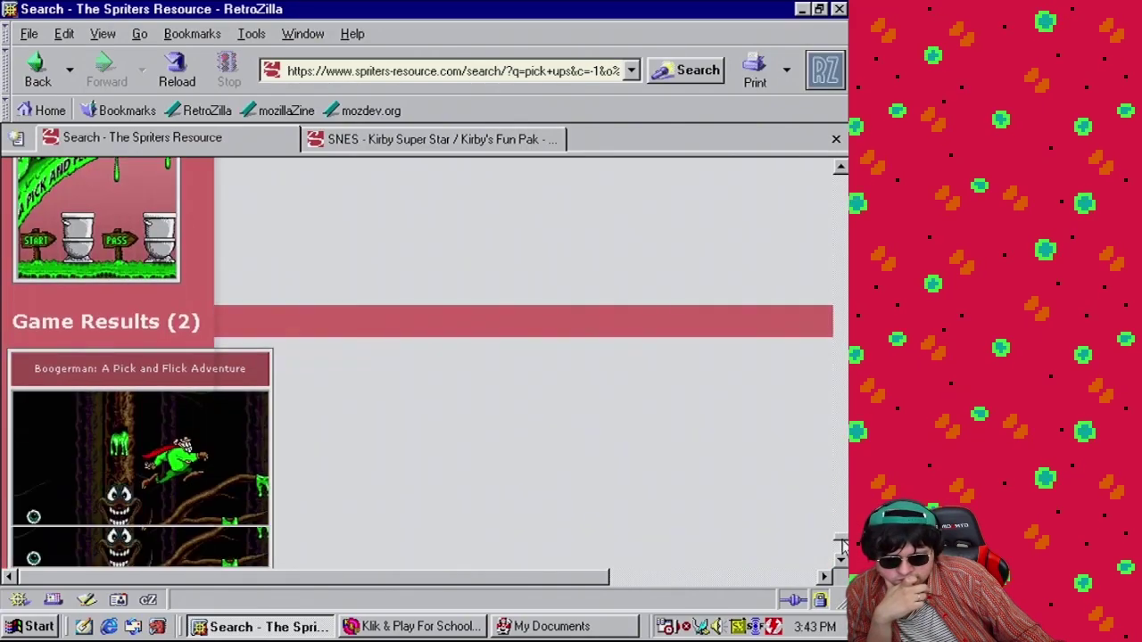
scroll(420, 357, up, 2)
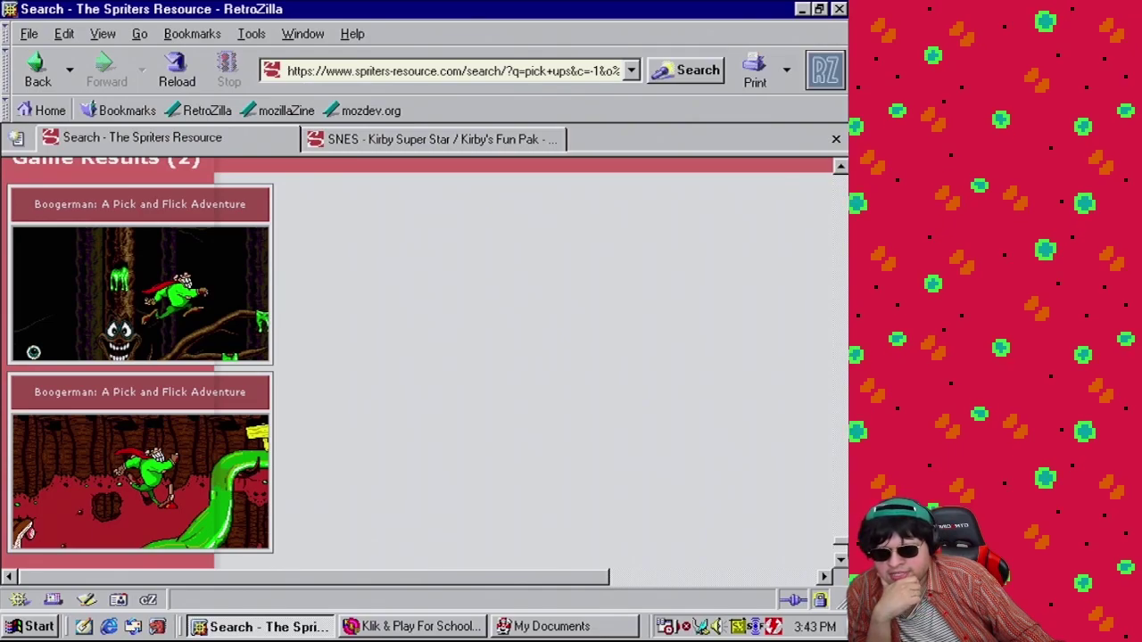
Search All Consoles for "spider" and look over the first Spider-Man and spider sheets
mouse_move(840, 542)
mouse_down()
mouse_move(841, 175)
mouse_move(841, 201)
mouse_up()
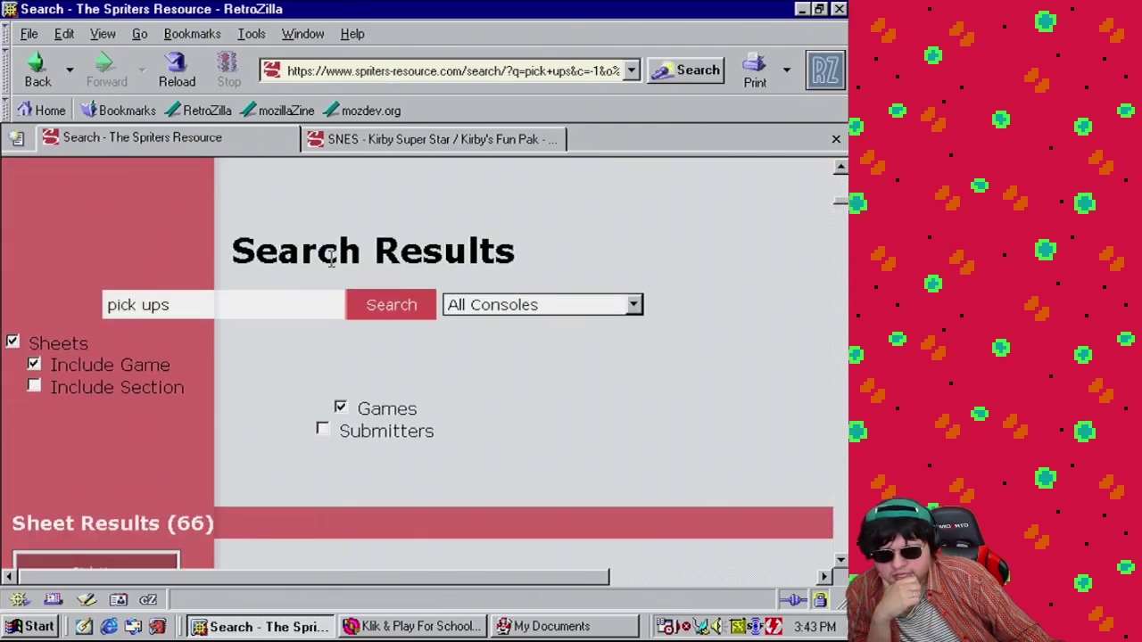
text(spid)
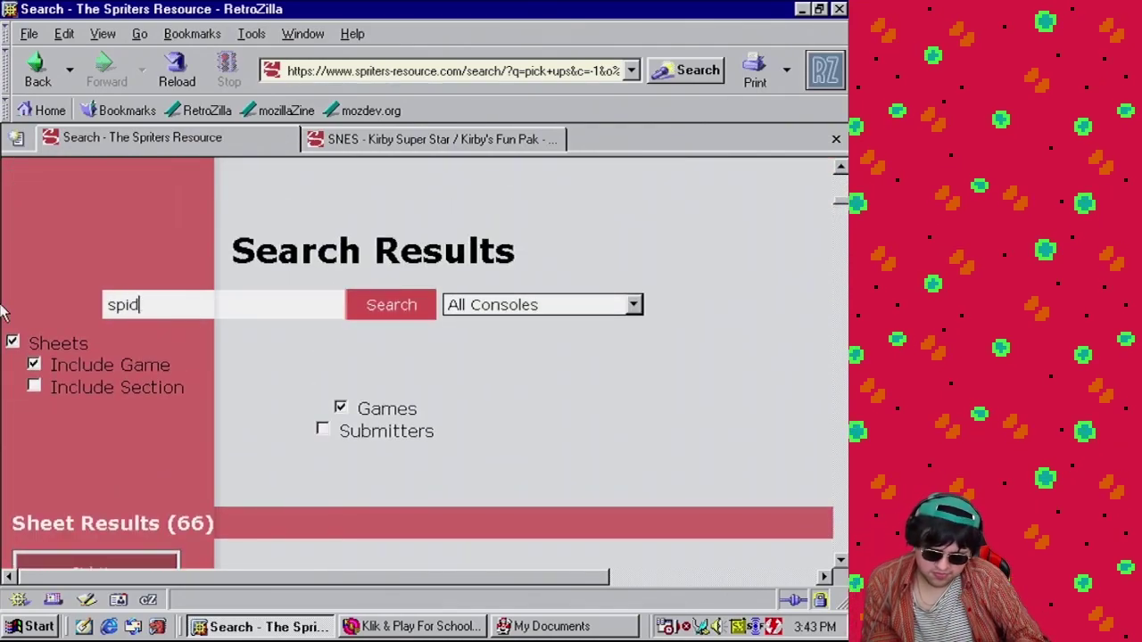
text(er)
key(Return)
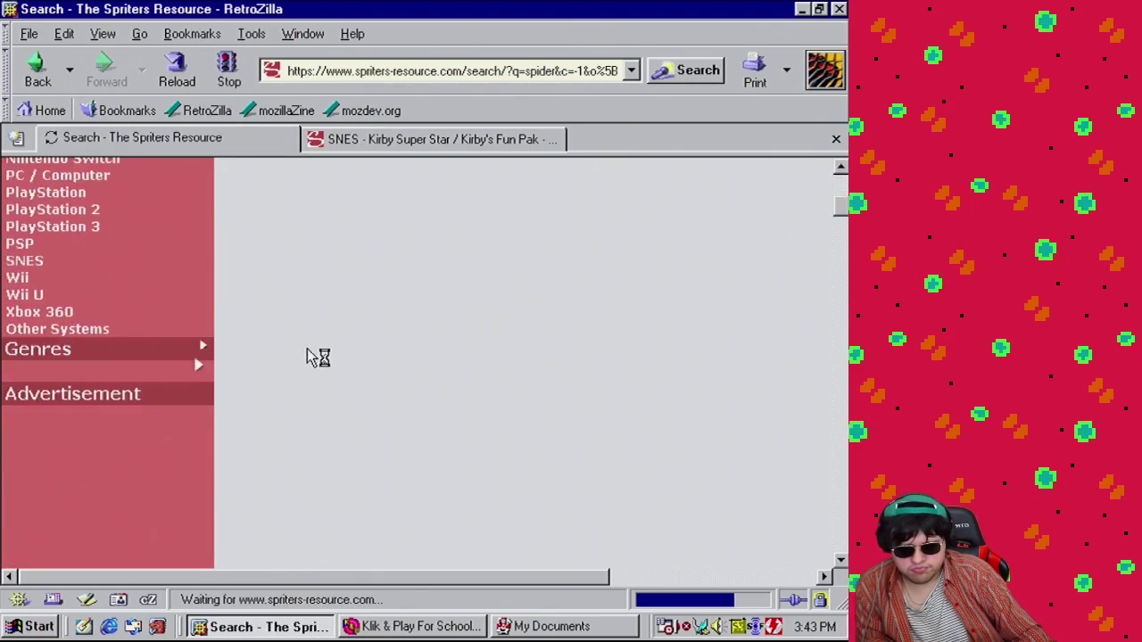
scroll(310, 375, down, 8)
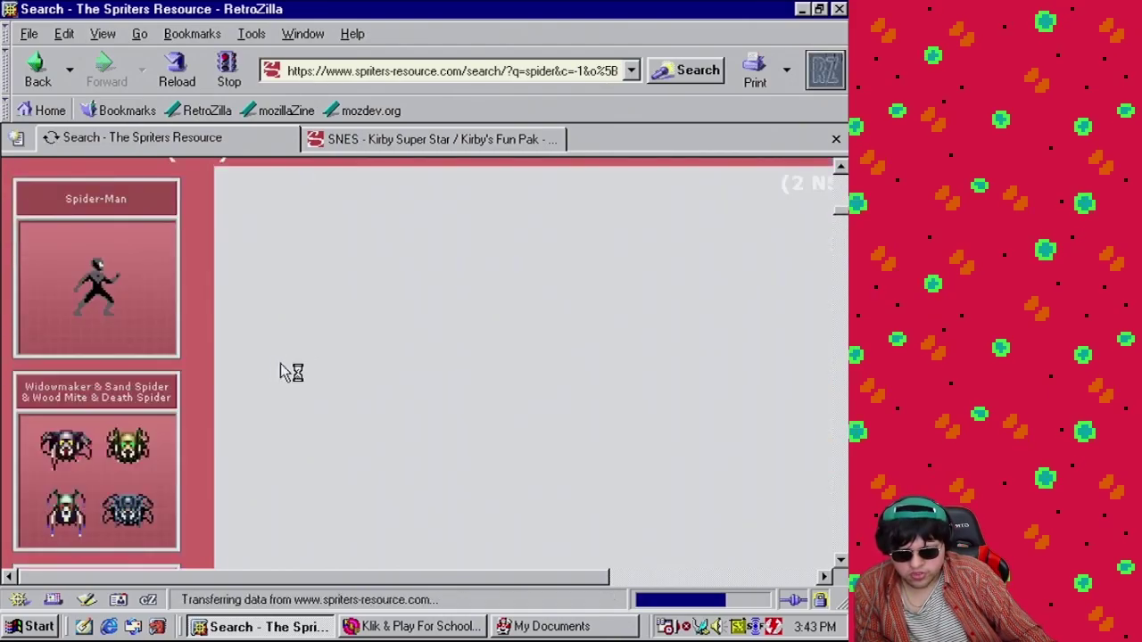
scroll(239, 376, down, 10)
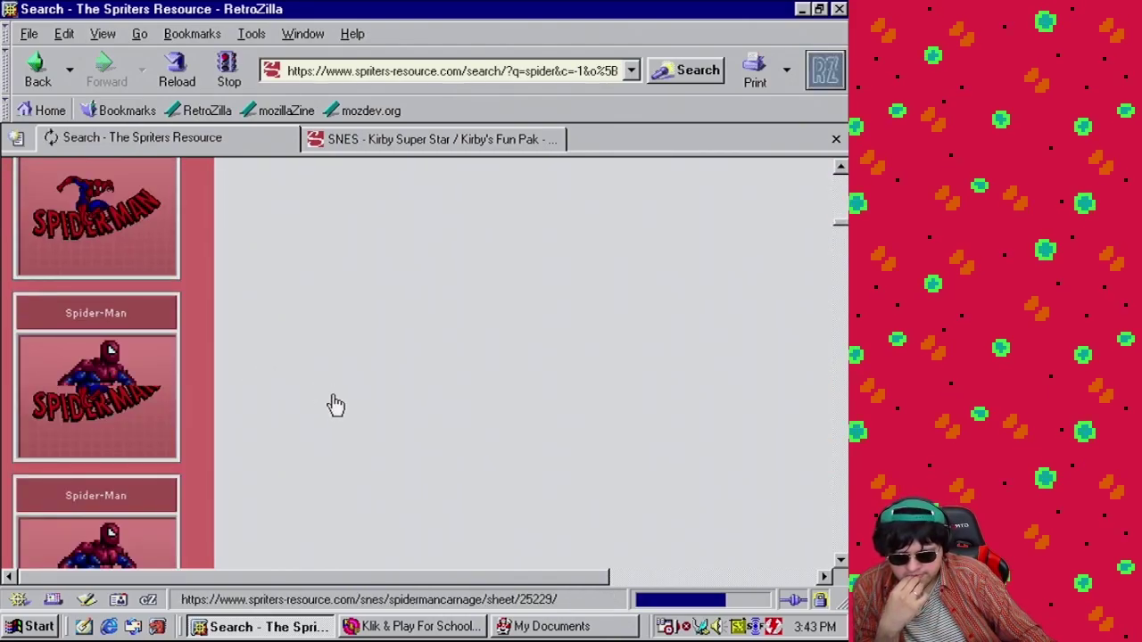
scroll(307, 375, down, 3)
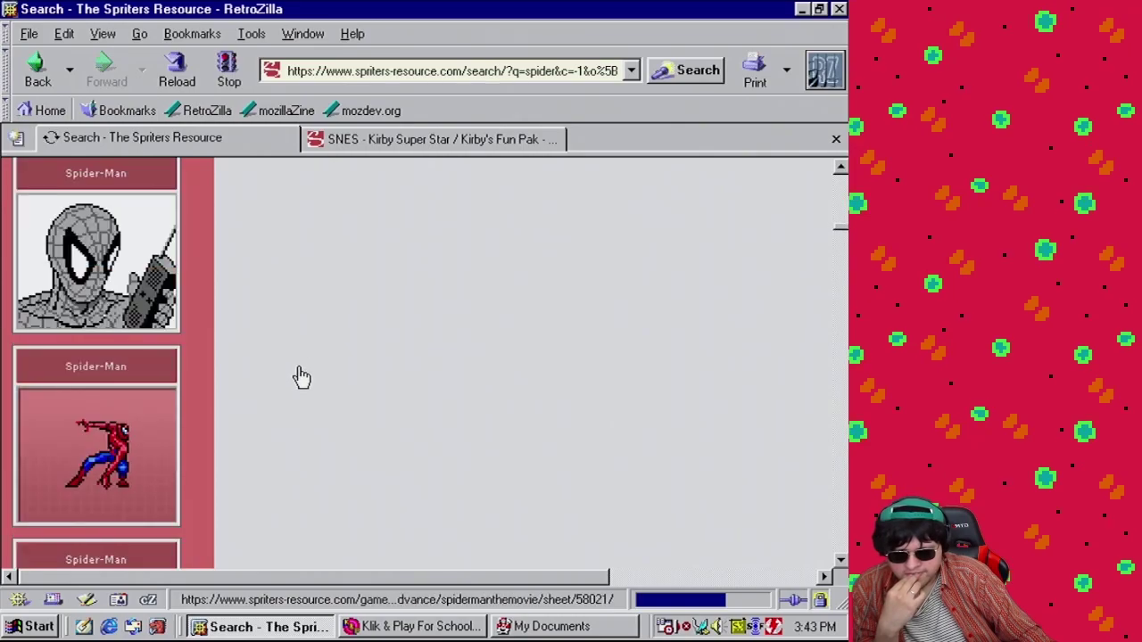
scroll(304, 373, down, 6)
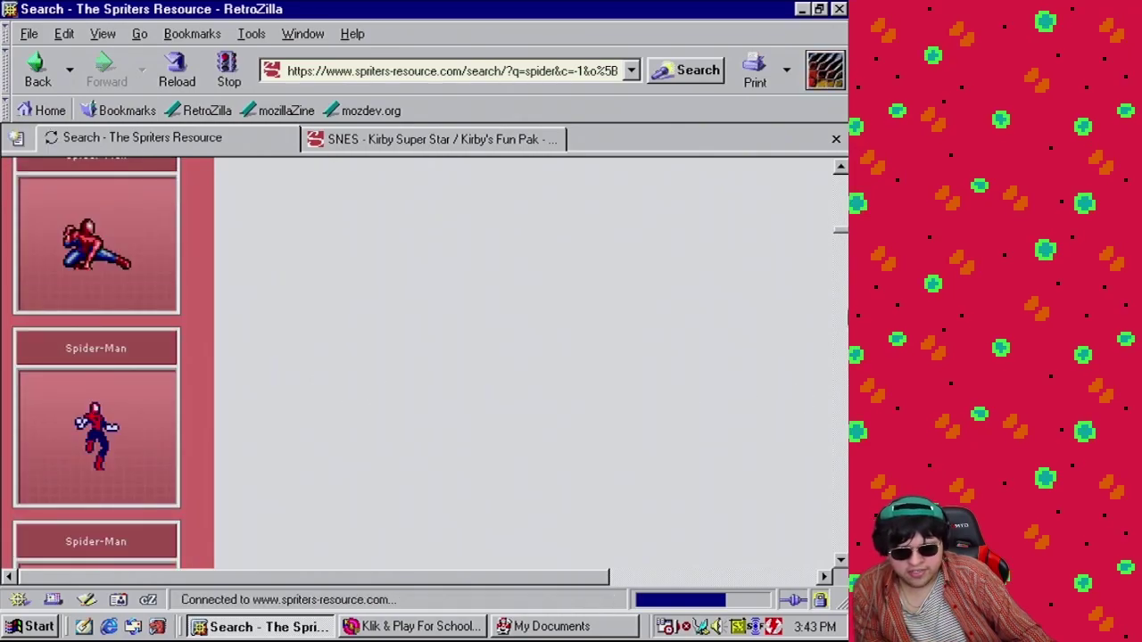
Stop loading the spider results and search All Consoles for "cheetos" instead
click(229, 71)
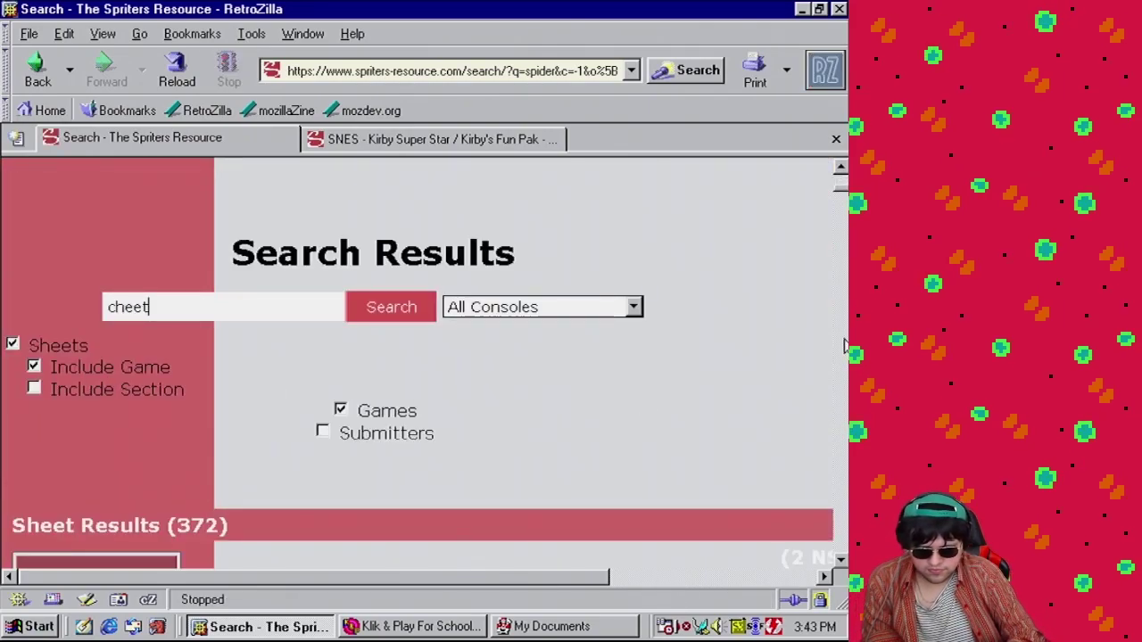
text(cheetos)
key(Return)
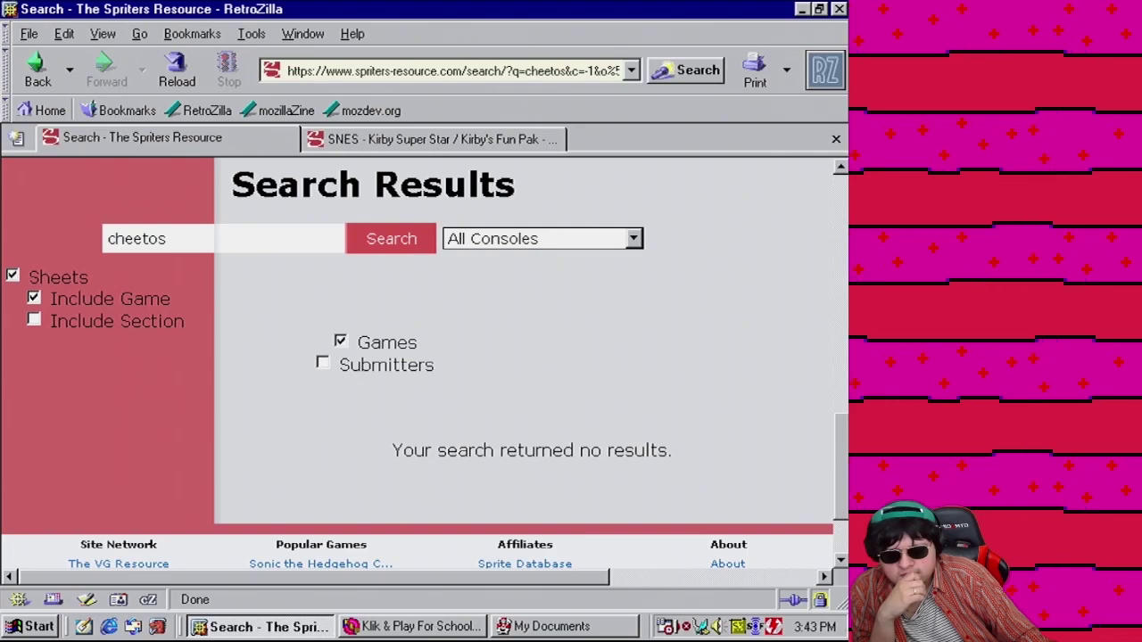
Open the Genesis / 32X / SCD console section and go to its games starting with C
drag(840, 464, 846, 223)
scroll(318, 320, down, 3)
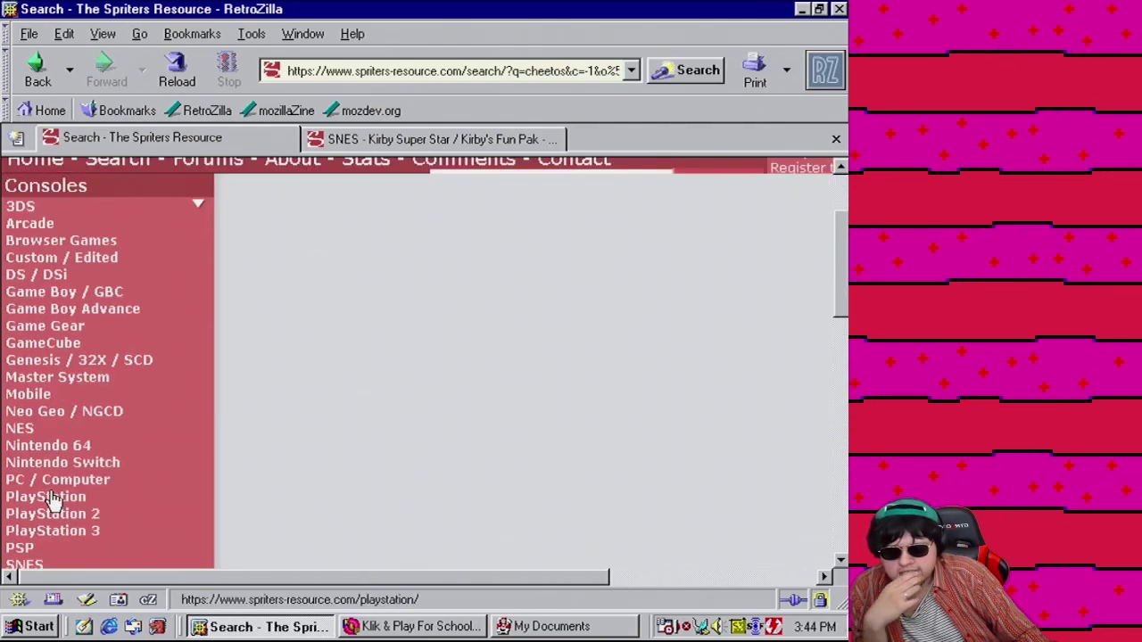
click(68, 366)
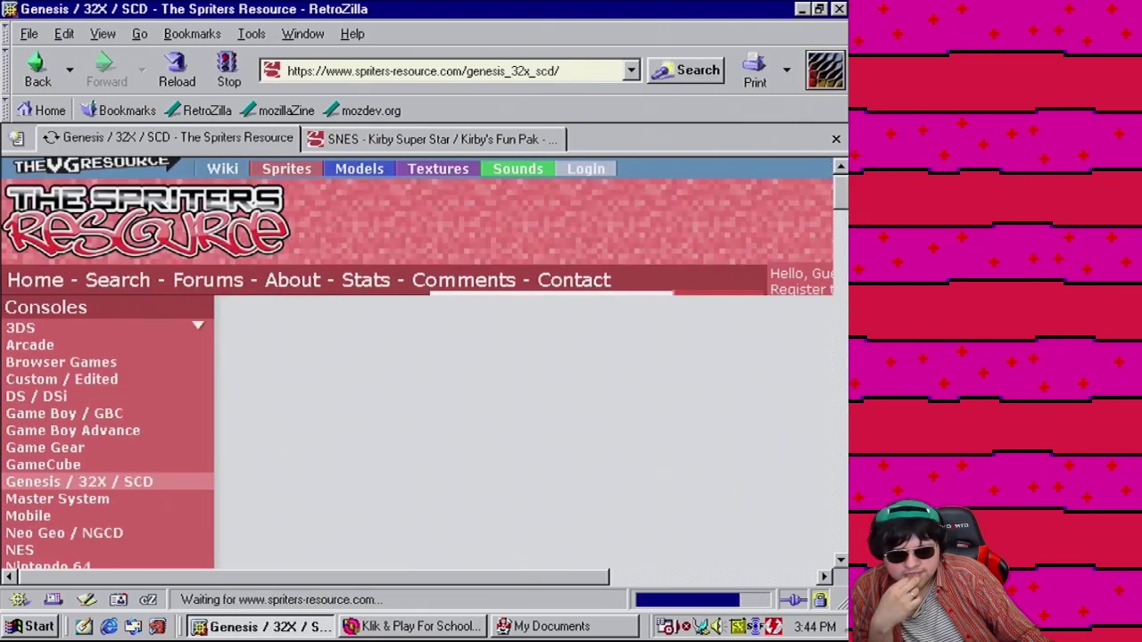
scroll(624, 357, down, 10)
scroll(613, 355, down, 5)
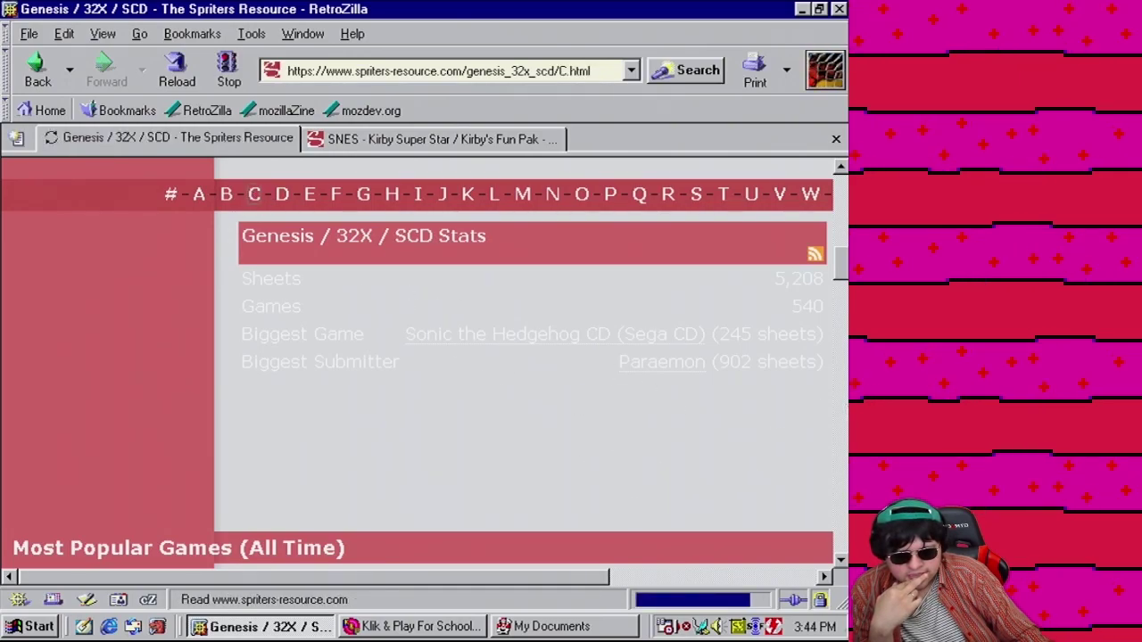
Browse the Genesis games starting with C and open the Chester Cheetah: Too Cool To Fool page
scroll(566, 462, down, 5)
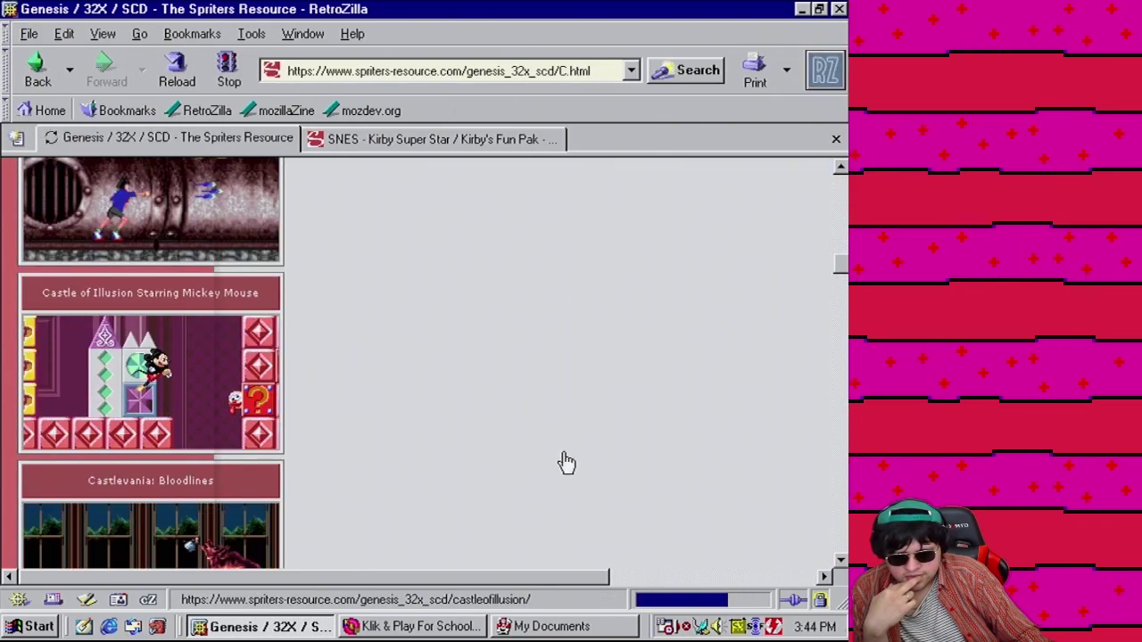
scroll(530, 426, down, 5)
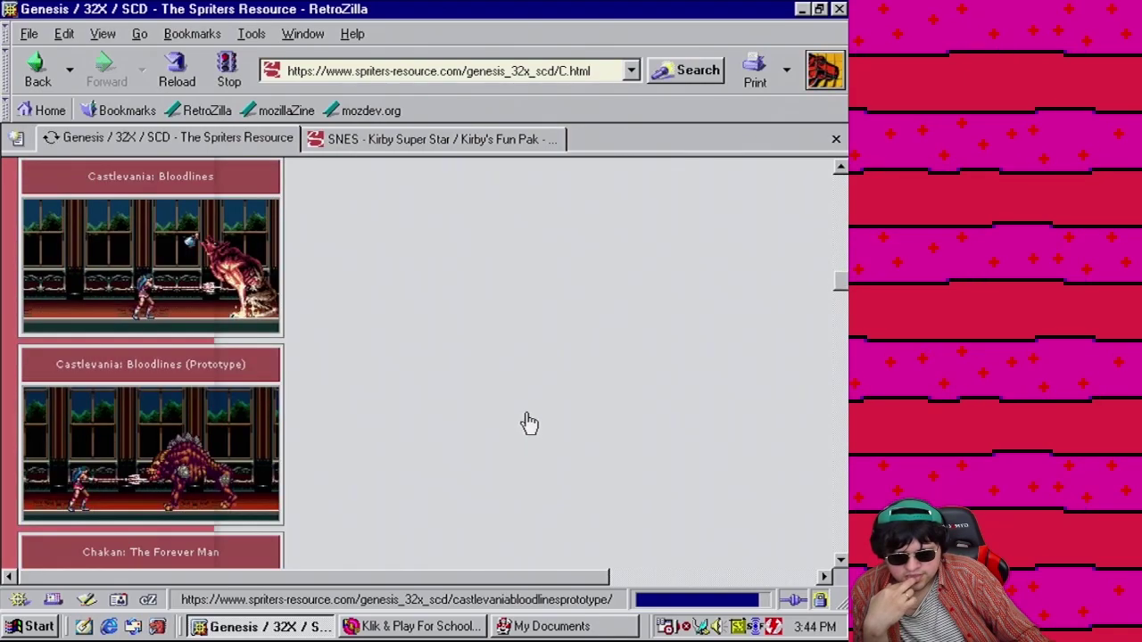
scroll(530, 424, down, 4)
scroll(525, 418, down, 10)
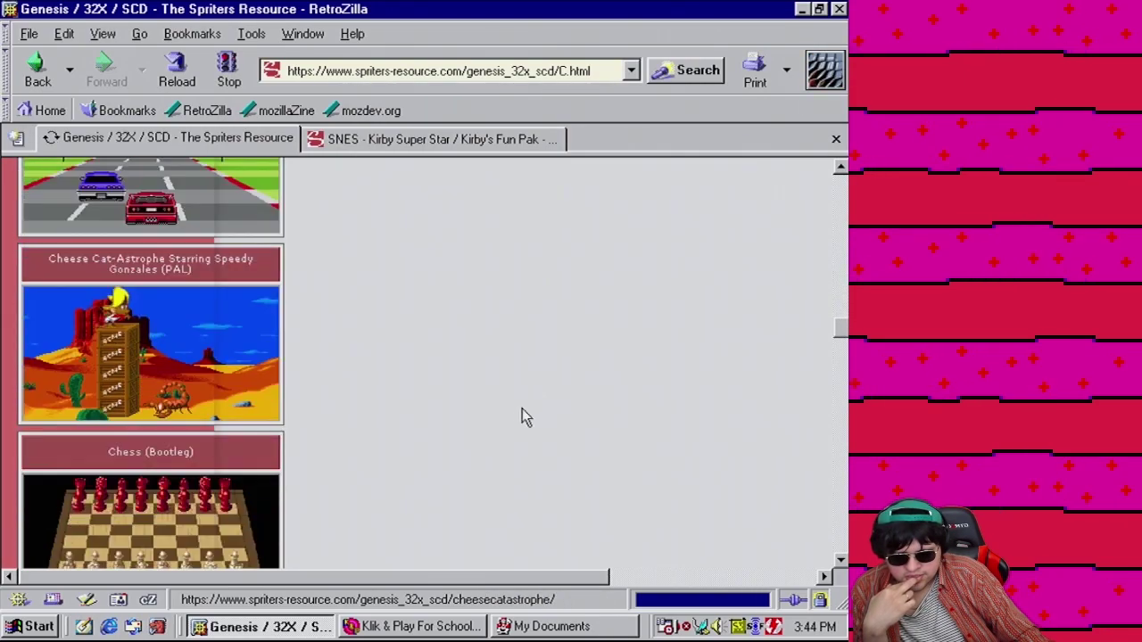
scroll(513, 411, down, 4)
scroll(513, 410, down, 5)
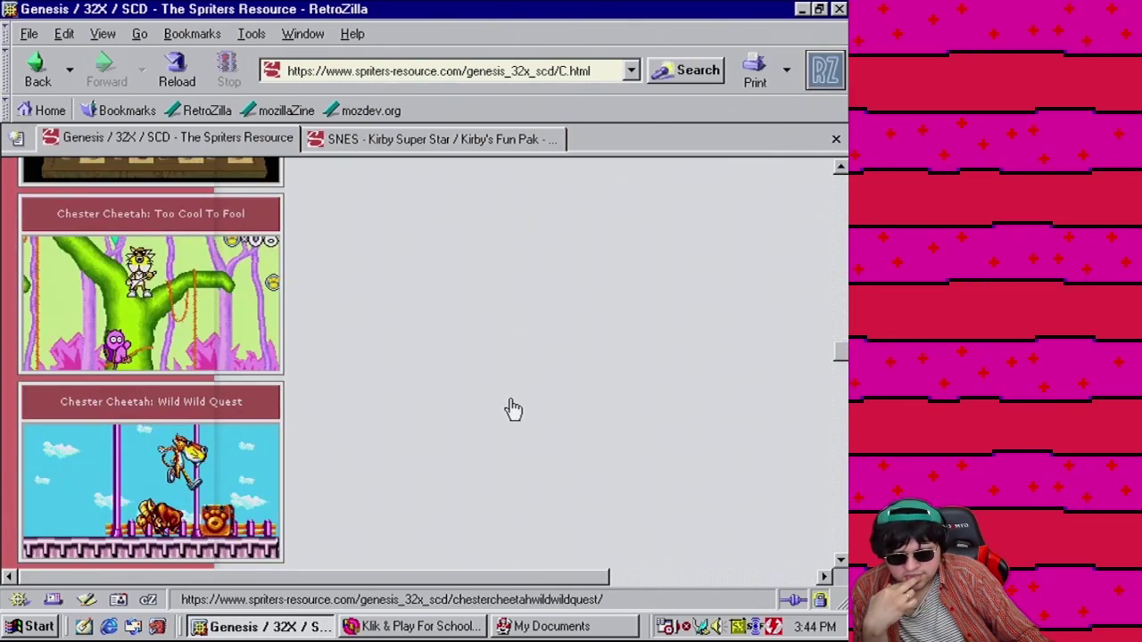
click(214, 278)
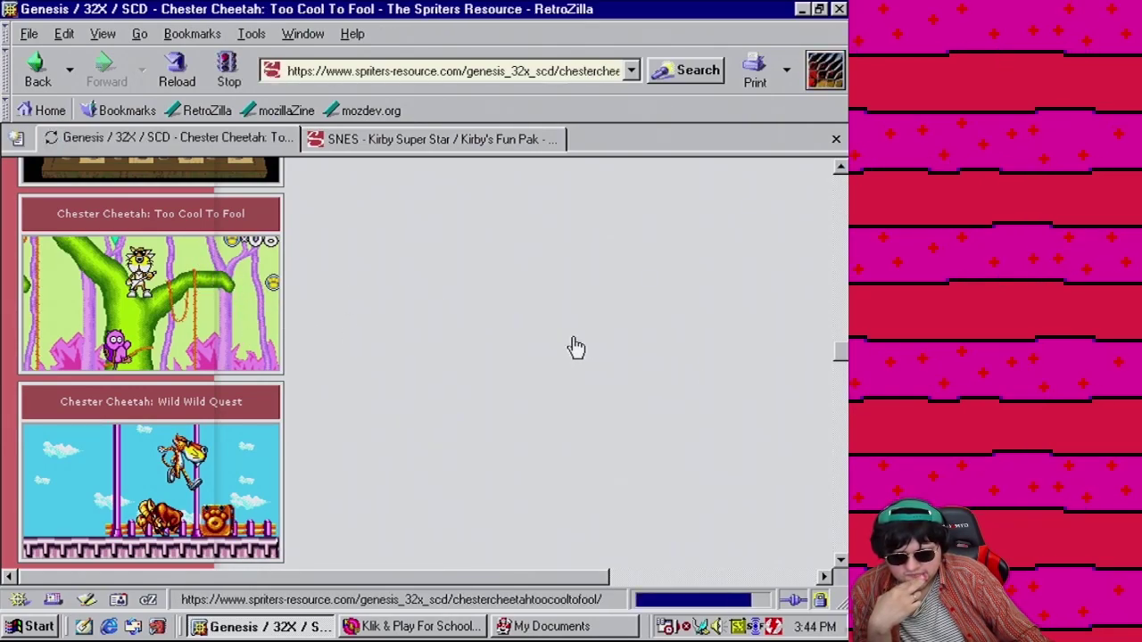
Look over the sprite sheets of Chester Cheetah: Too Cool To Fool and return to the list of C games
scroll(464, 455, down, 10)
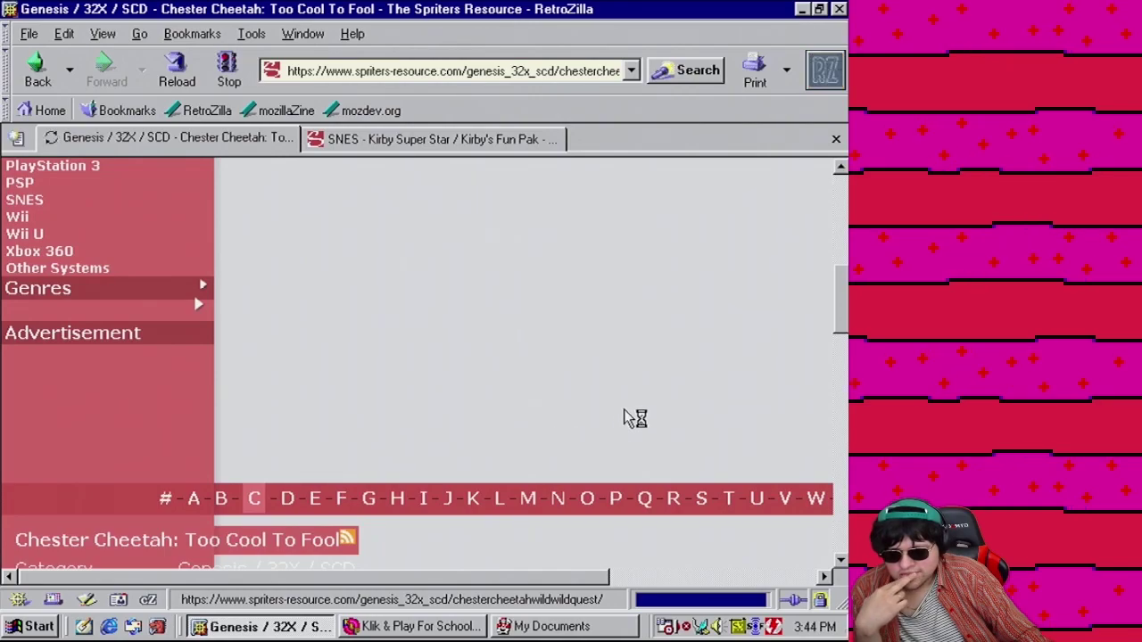
scroll(634, 418, down, 12)
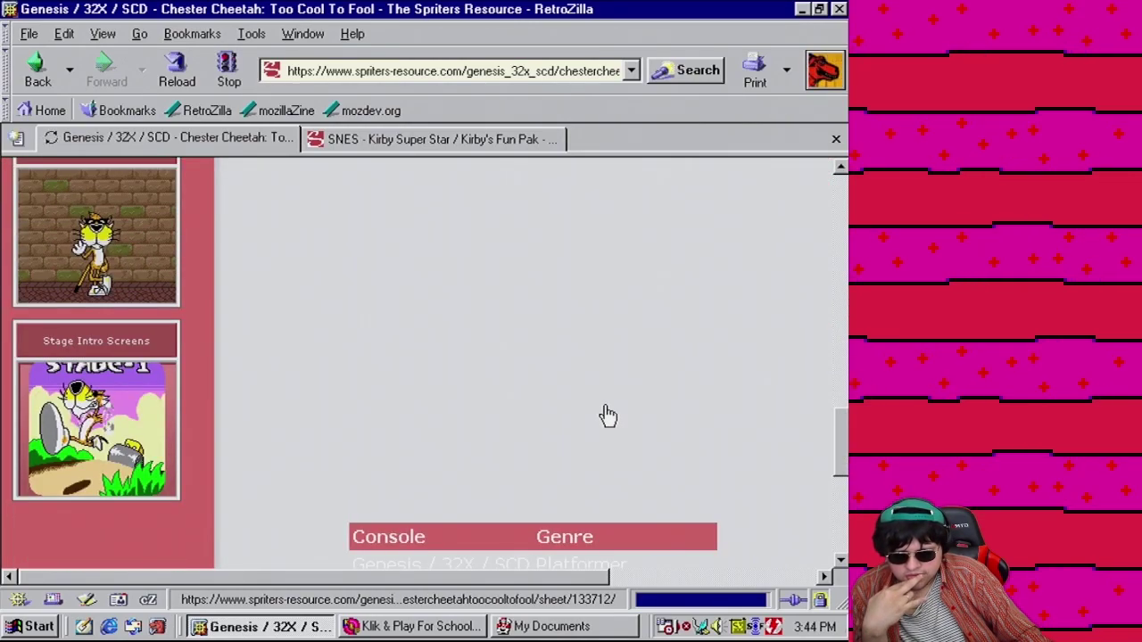
scroll(607, 416, down, 1)
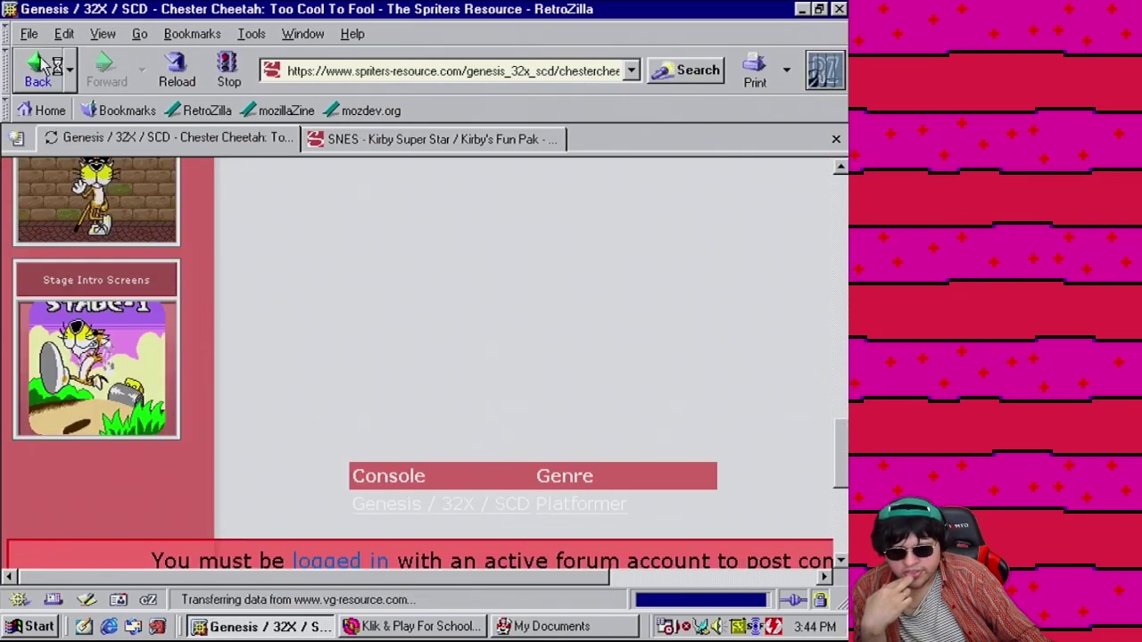
click(39, 64)
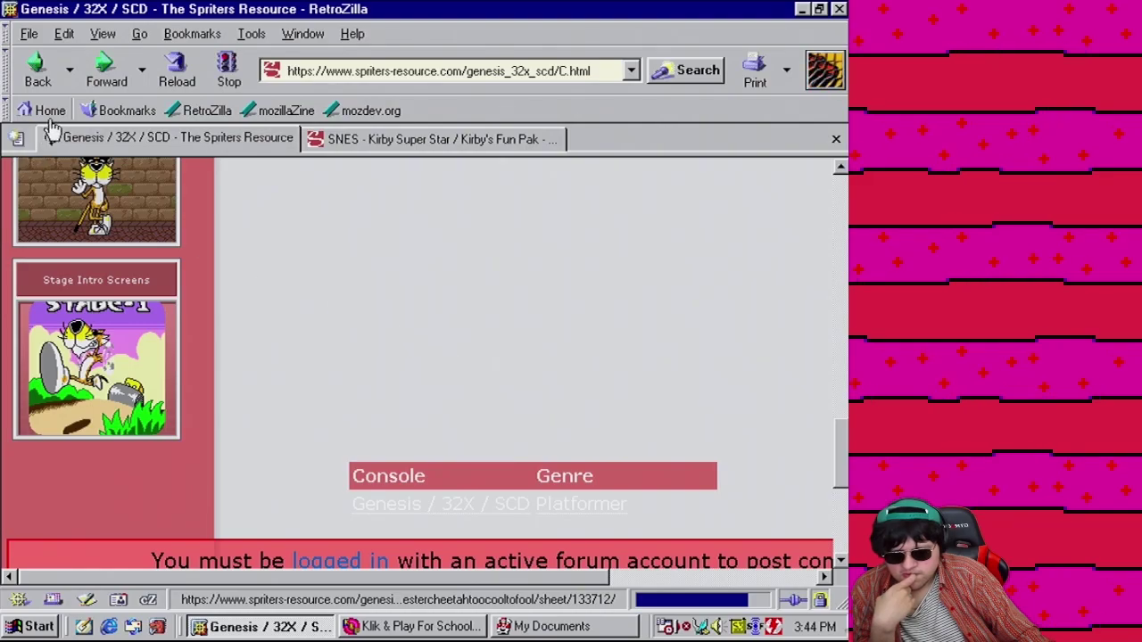
Find Chester Cheetah: Wild Wild Quest among the C games and open its page
scroll(301, 393, down, 15)
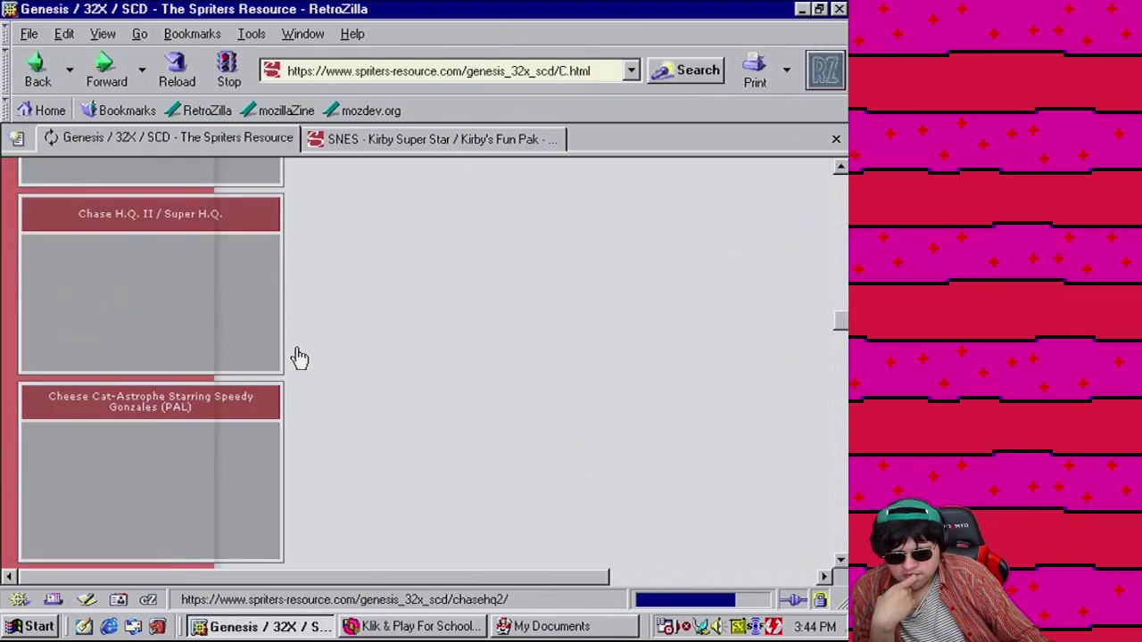
scroll(268, 482, down, 10)
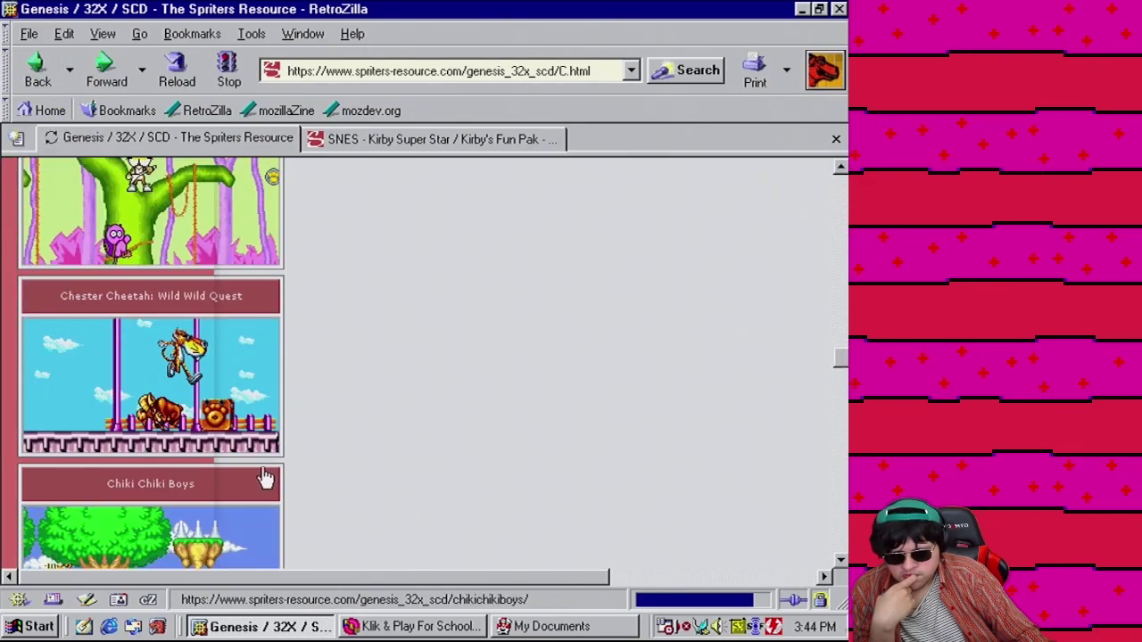
scroll(318, 432, down, 3)
click(243, 234)
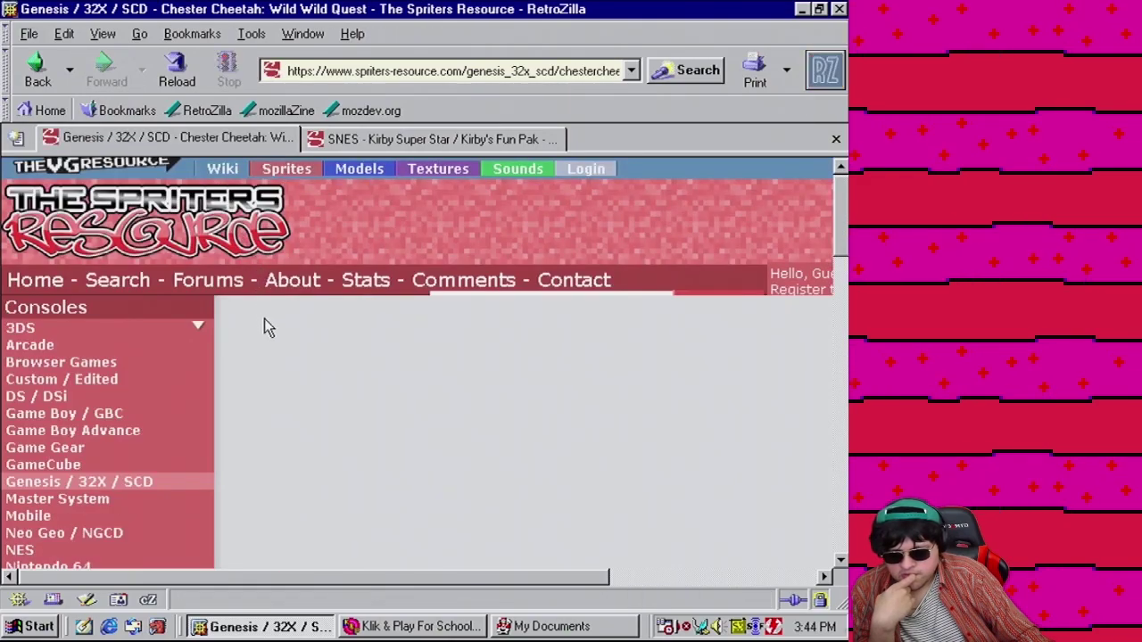
Check which sheets Chester Cheetah: Wild Wild Quest offers and go back to the list of C games
scroll(432, 406, down, 15)
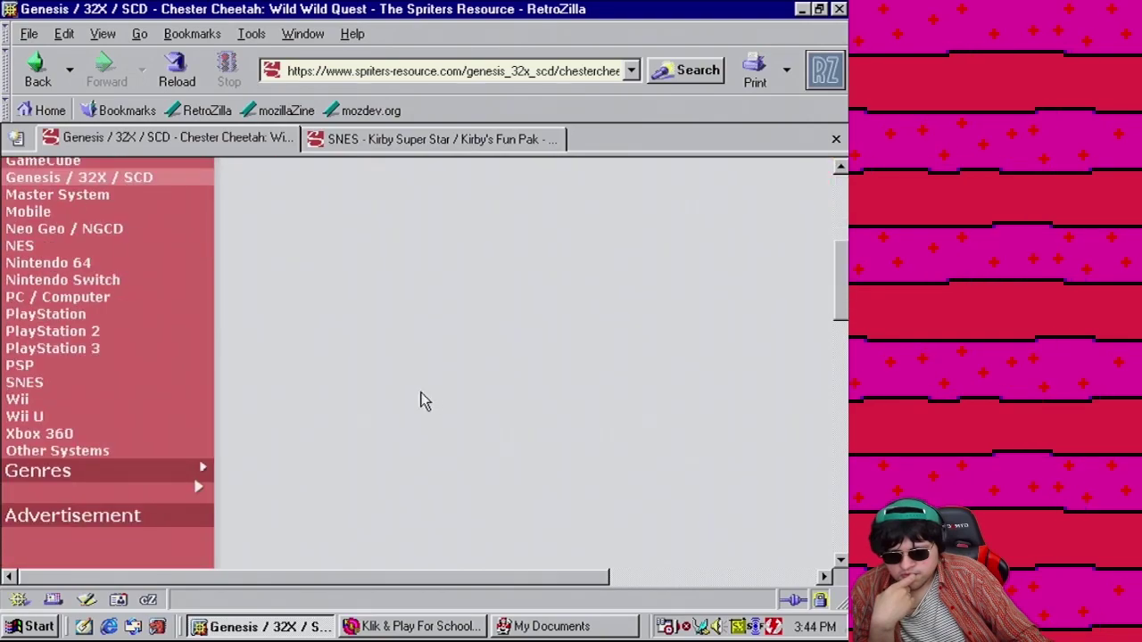
scroll(461, 400, down, 17)
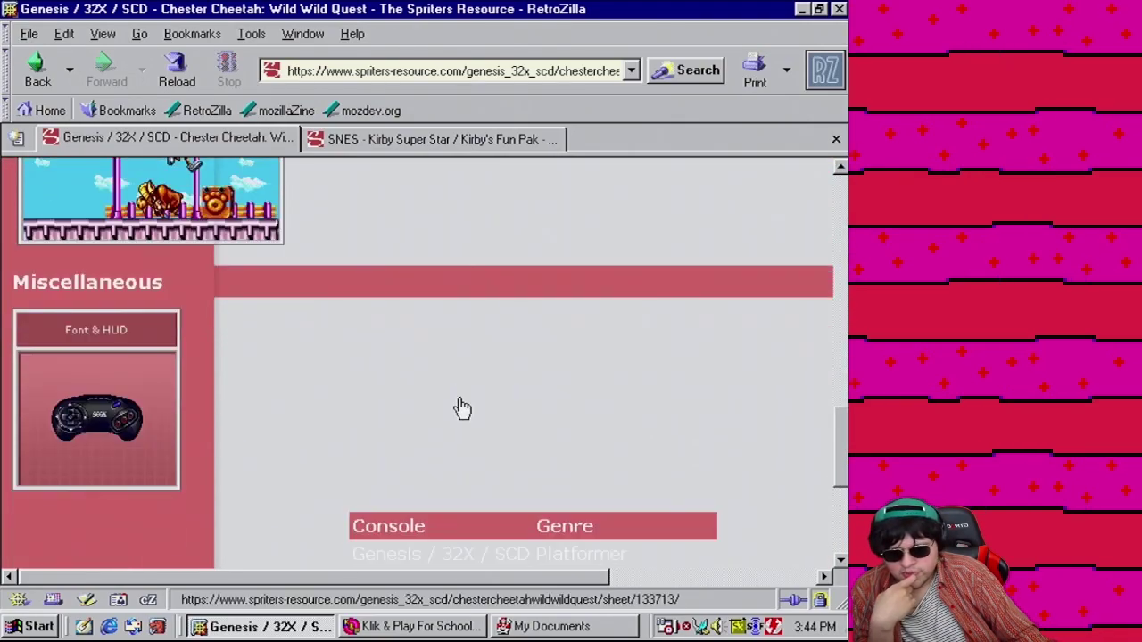
scroll(420, 374, up, 7)
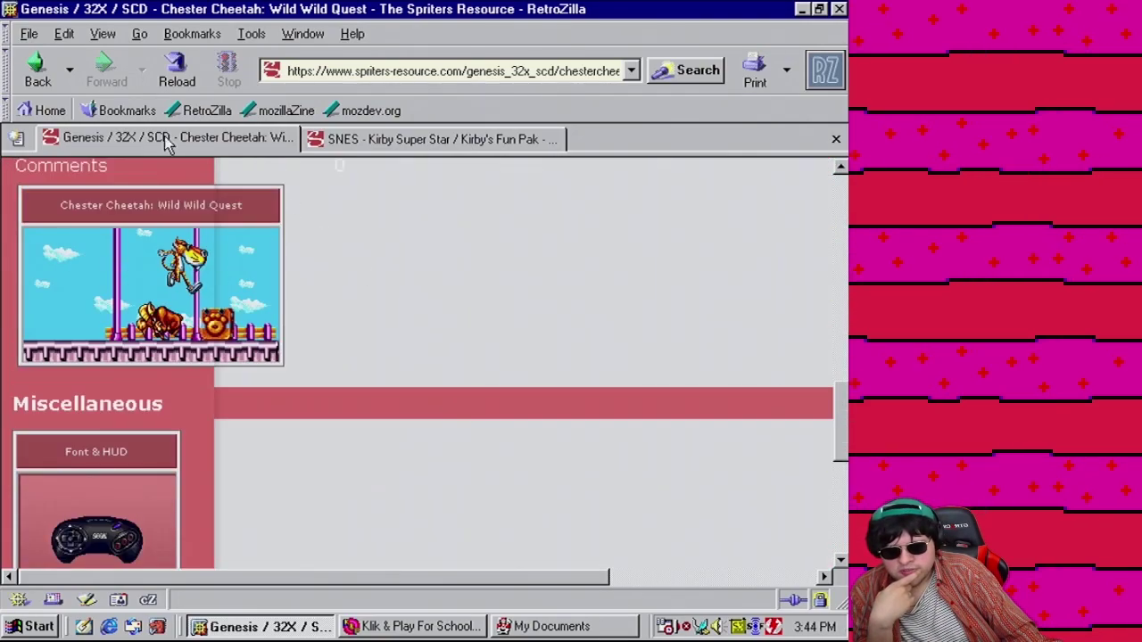
click(43, 76)
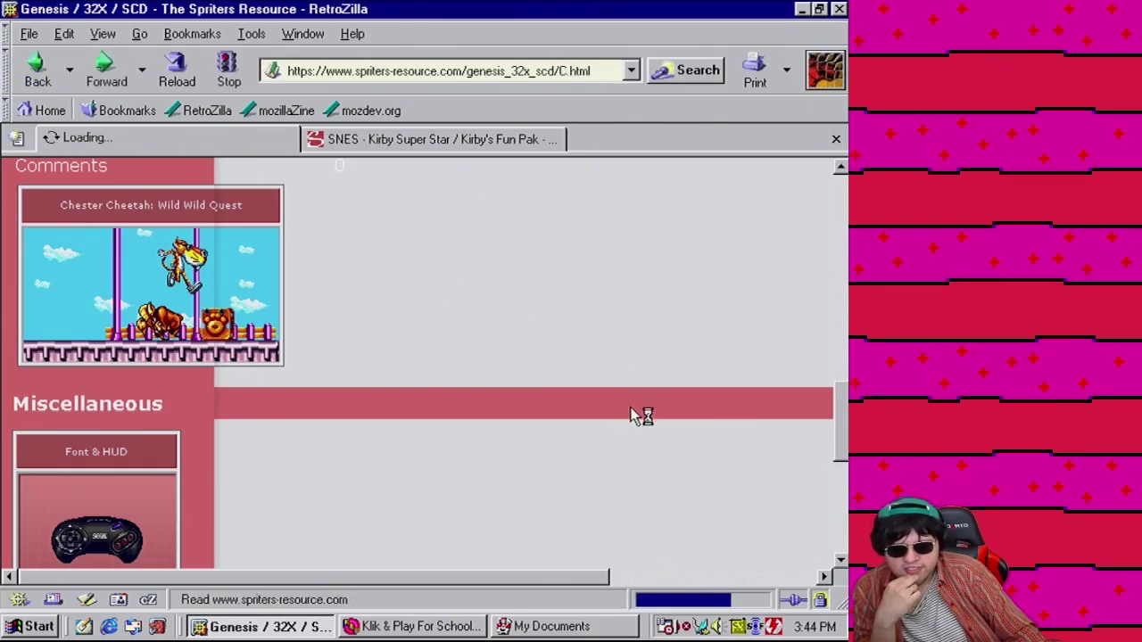
Look through the rest of the Genesis C games down to Cutie Suzuki no Ringside Angel and back up to Contra: Hard Corps
scroll(660, 482, down, 20)
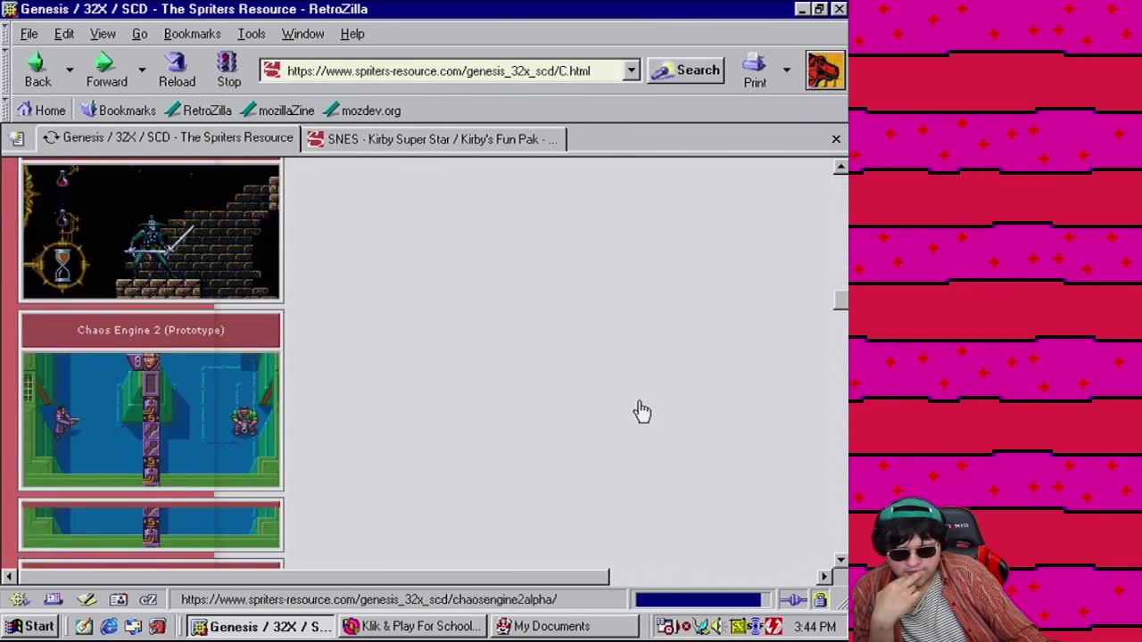
scroll(665, 399, down, 10)
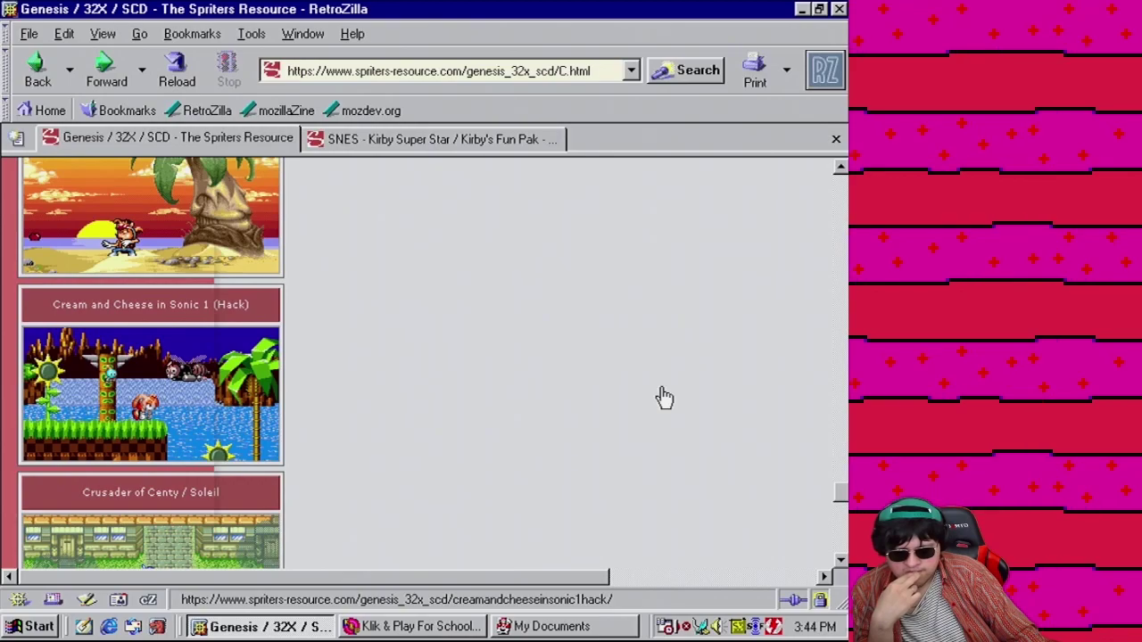
scroll(662, 393, down, 15)
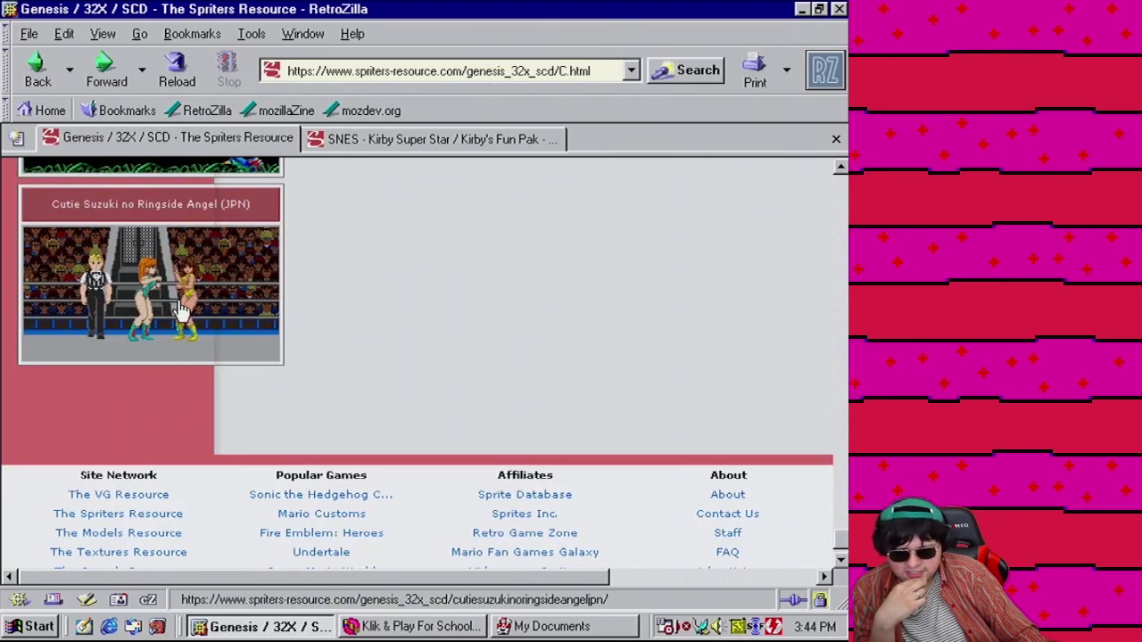
scroll(551, 419, up, 5)
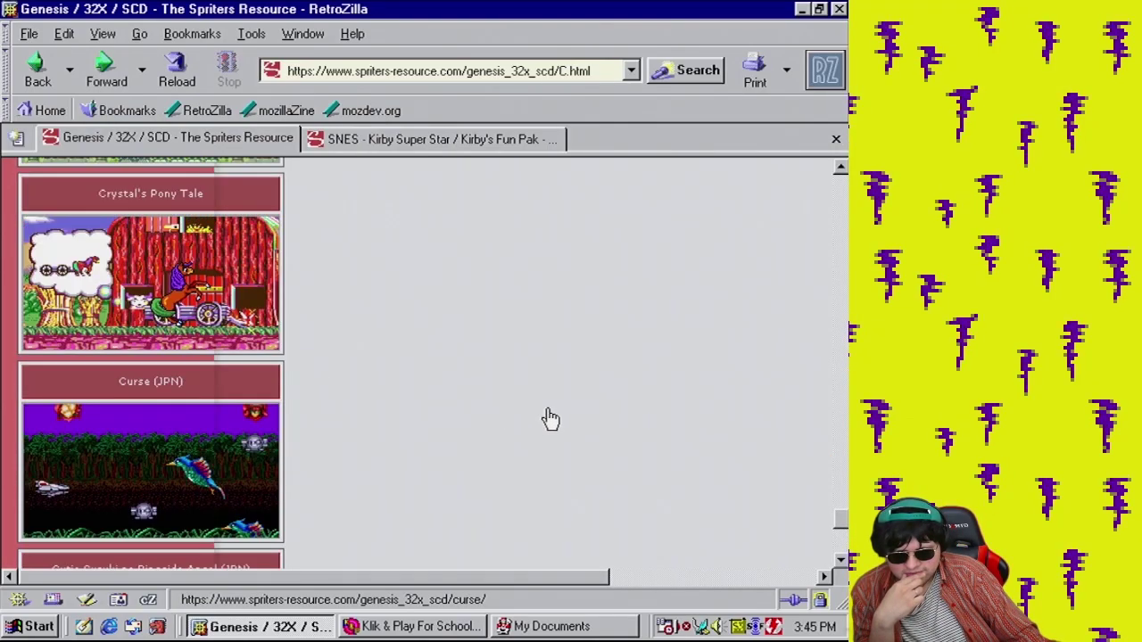
scroll(649, 452, up, 2)
scroll(650, 453, up, 3)
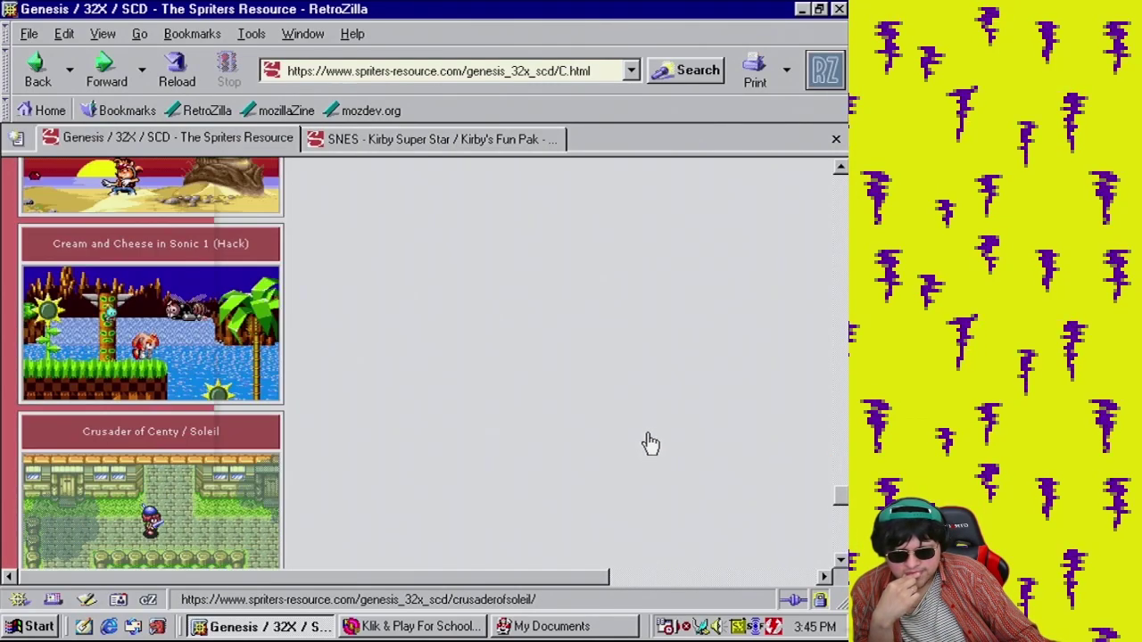
scroll(669, 457, up, 8)
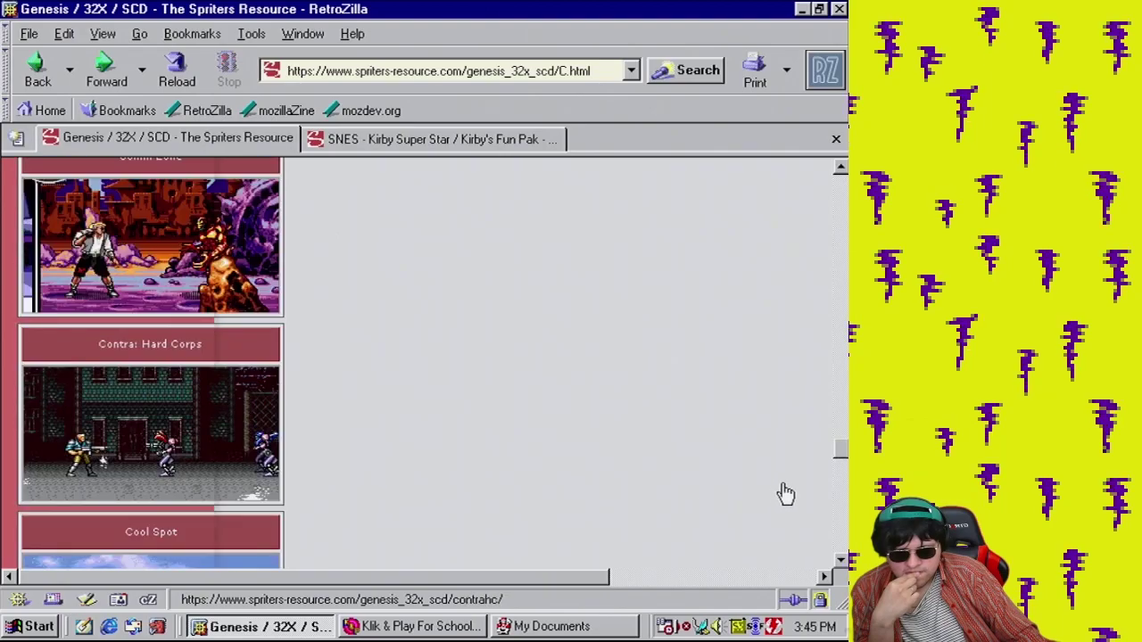
Switch to the Genesis games starting with N and look through the whole list
drag(842, 451, 842, 230)
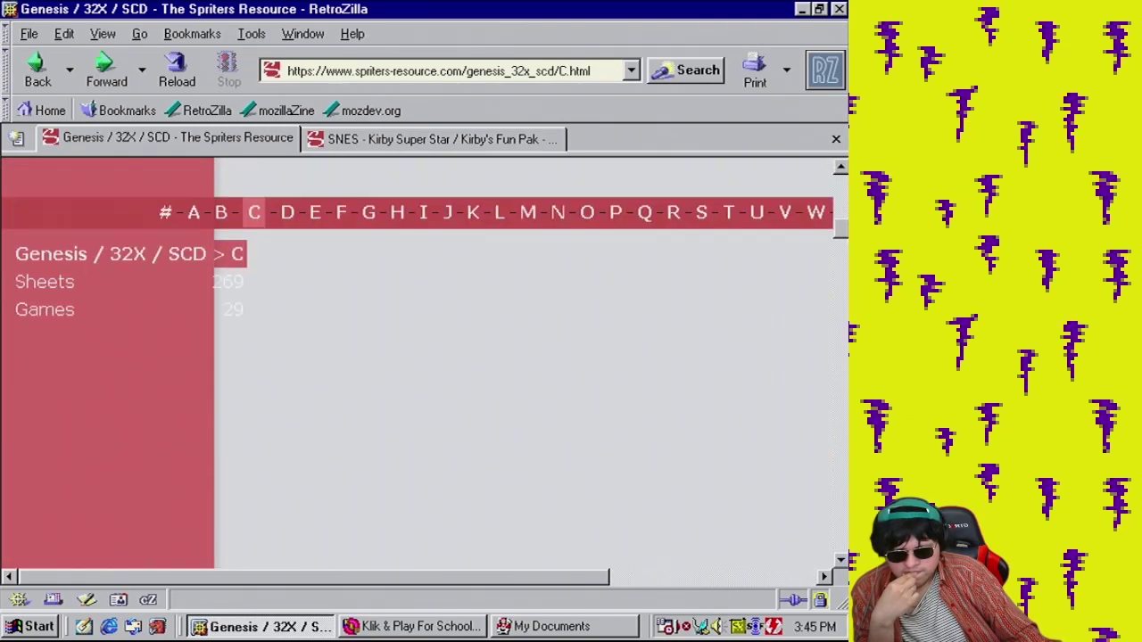
click(558, 214)
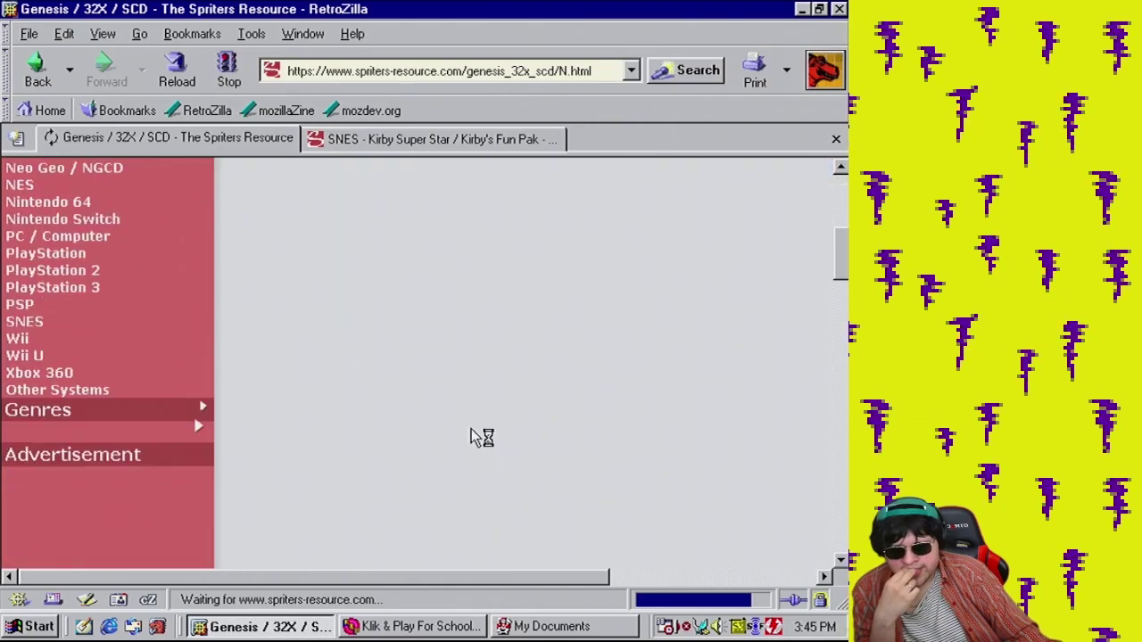
scroll(408, 495, down, 5)
scroll(446, 345, down, 6)
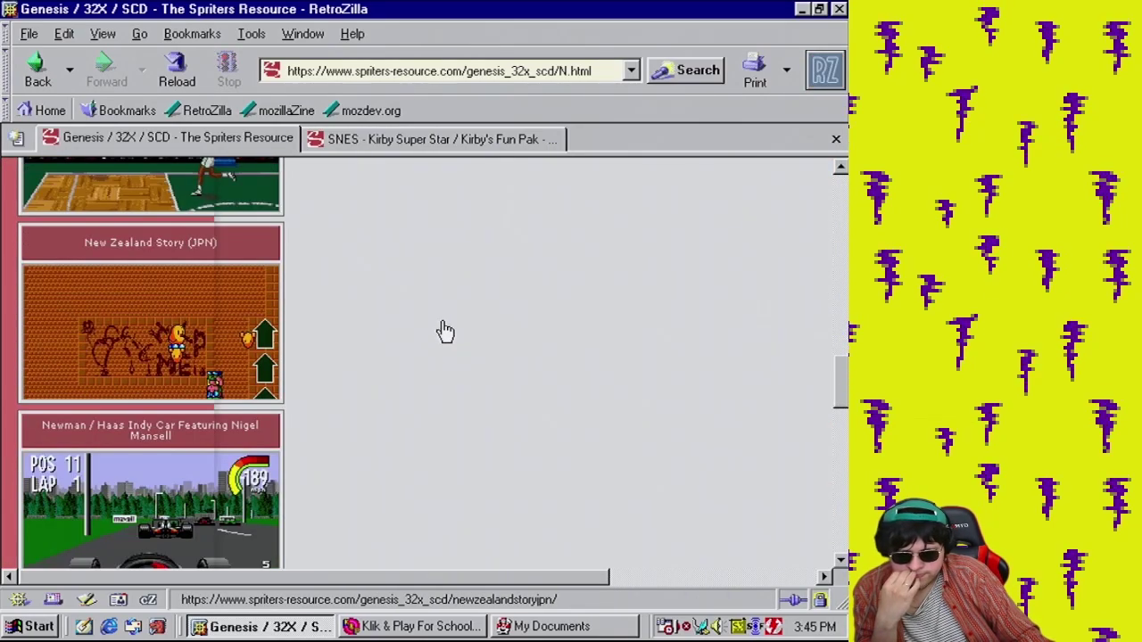
scroll(492, 370, up, 4)
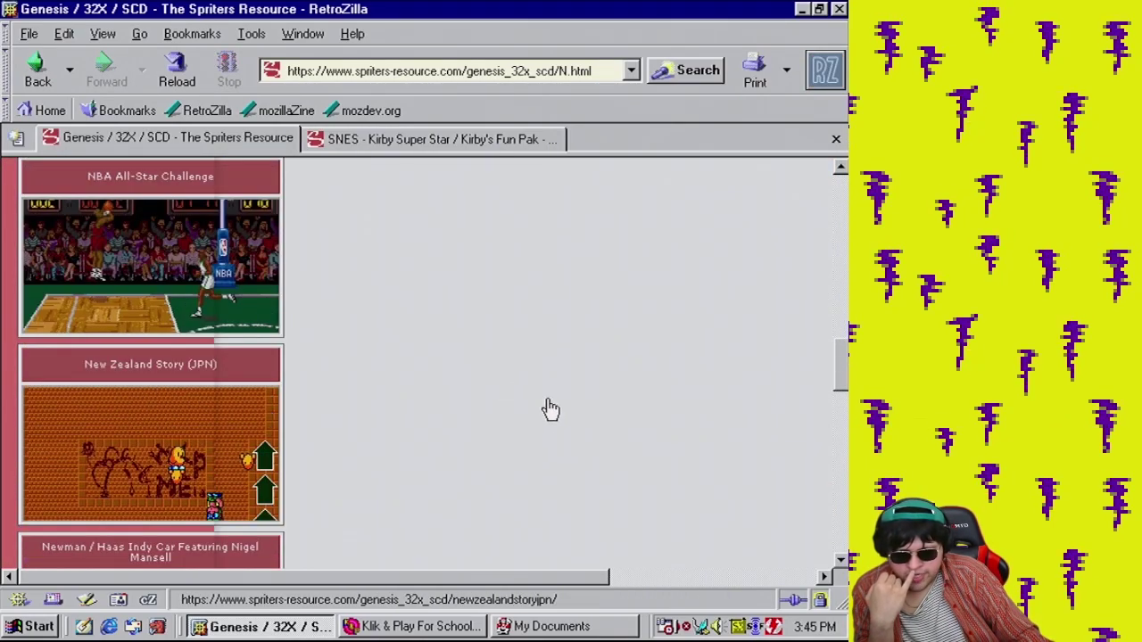
scroll(543, 397, down, 5)
scroll(535, 397, down, 5)
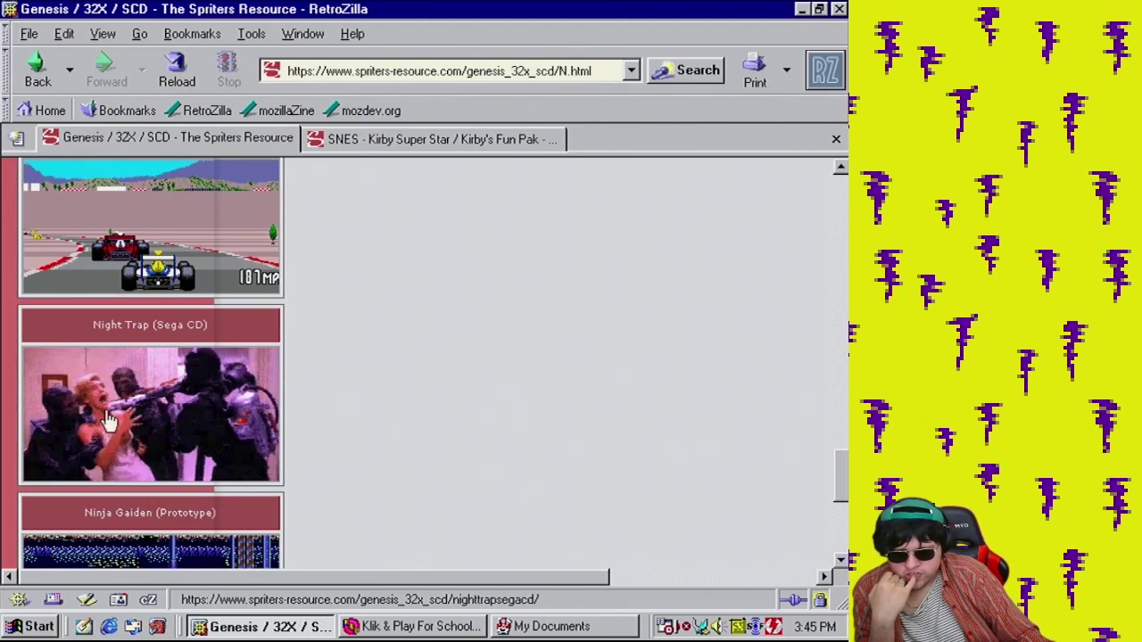
scroll(447, 425, down, 6)
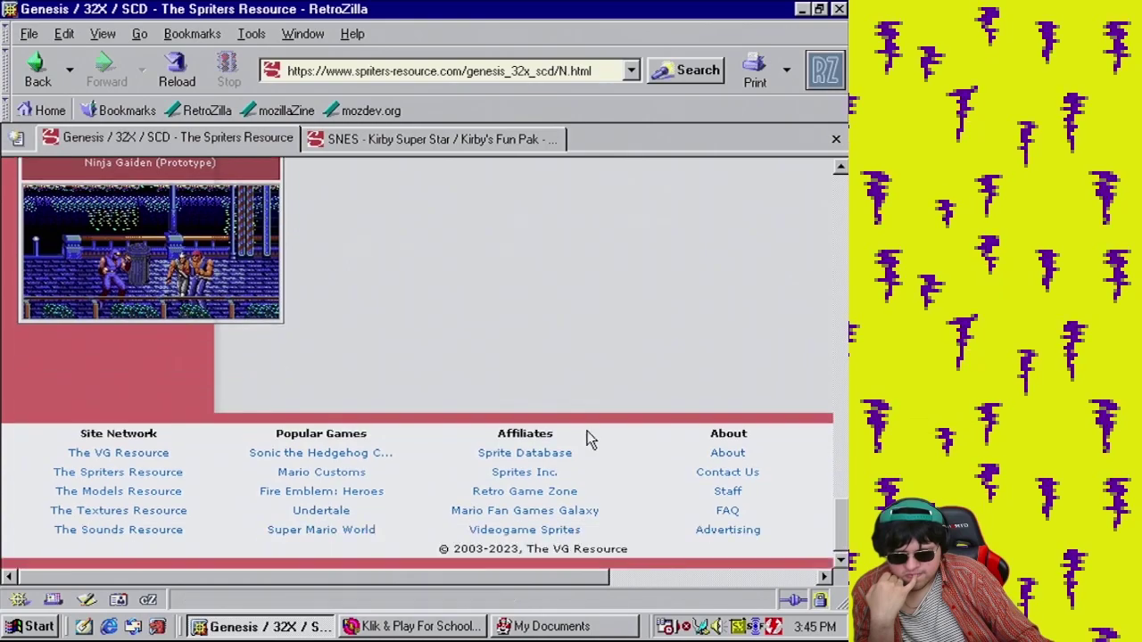
Switch to the Genesis games starting with S and look through the list down to Sonic Sunventure (Hack)
scroll(576, 419, up, 15)
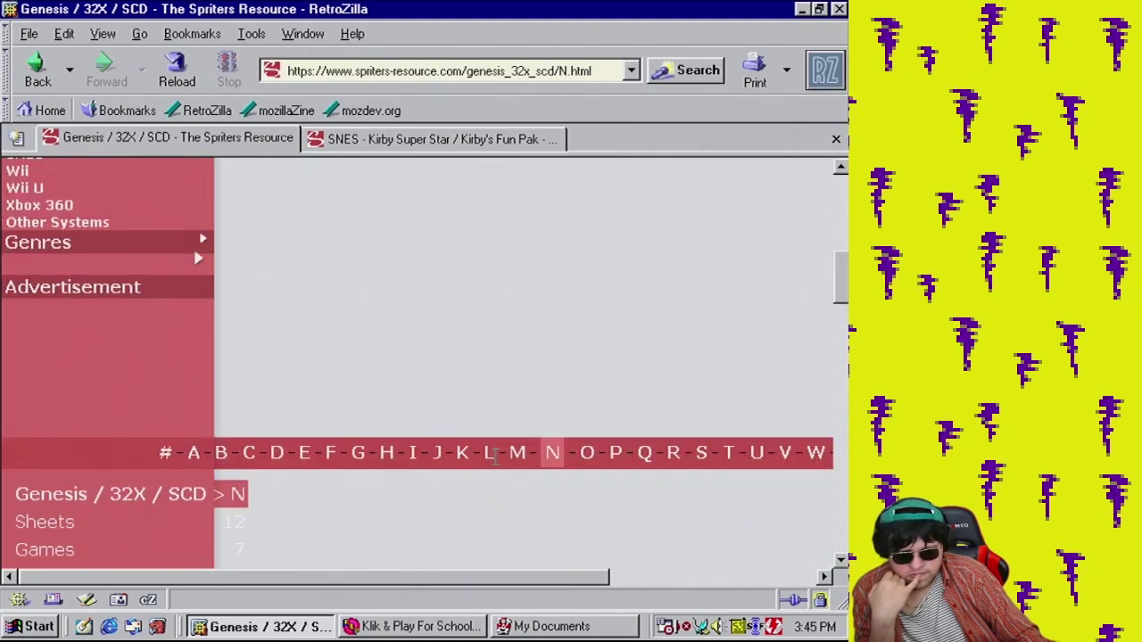
click(706, 453)
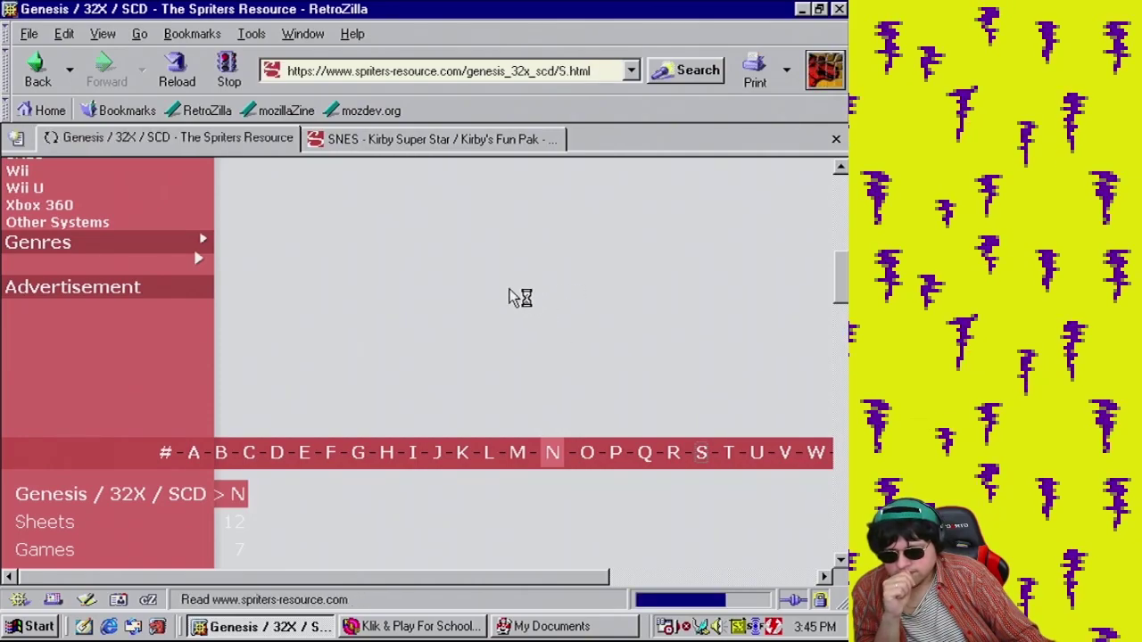
scroll(354, 330, down, 5)
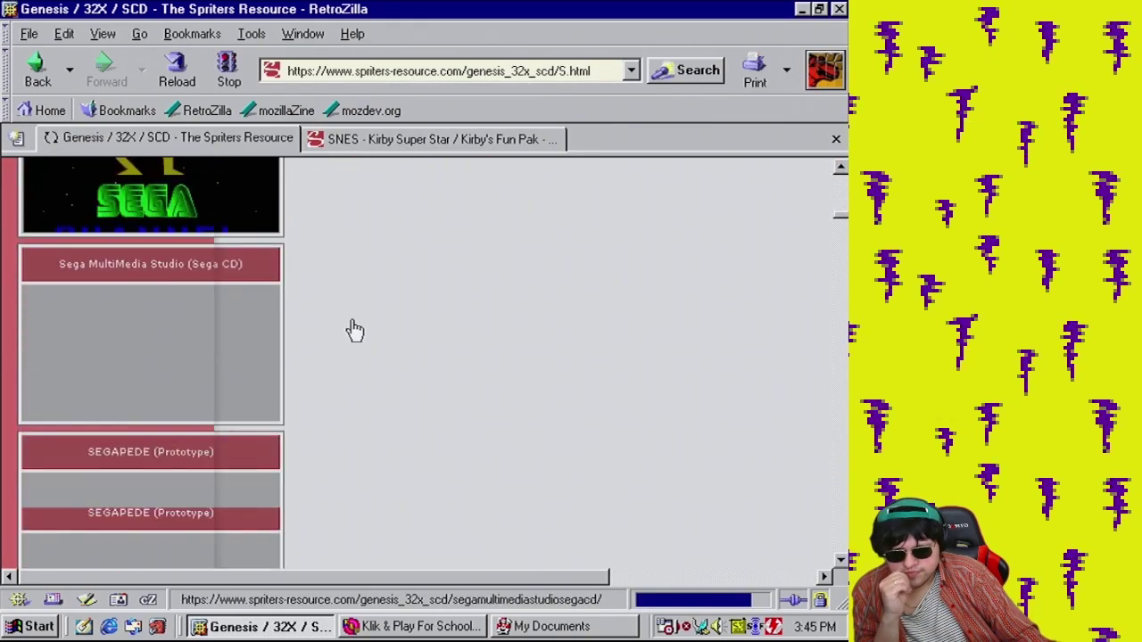
scroll(431, 404, down, 10)
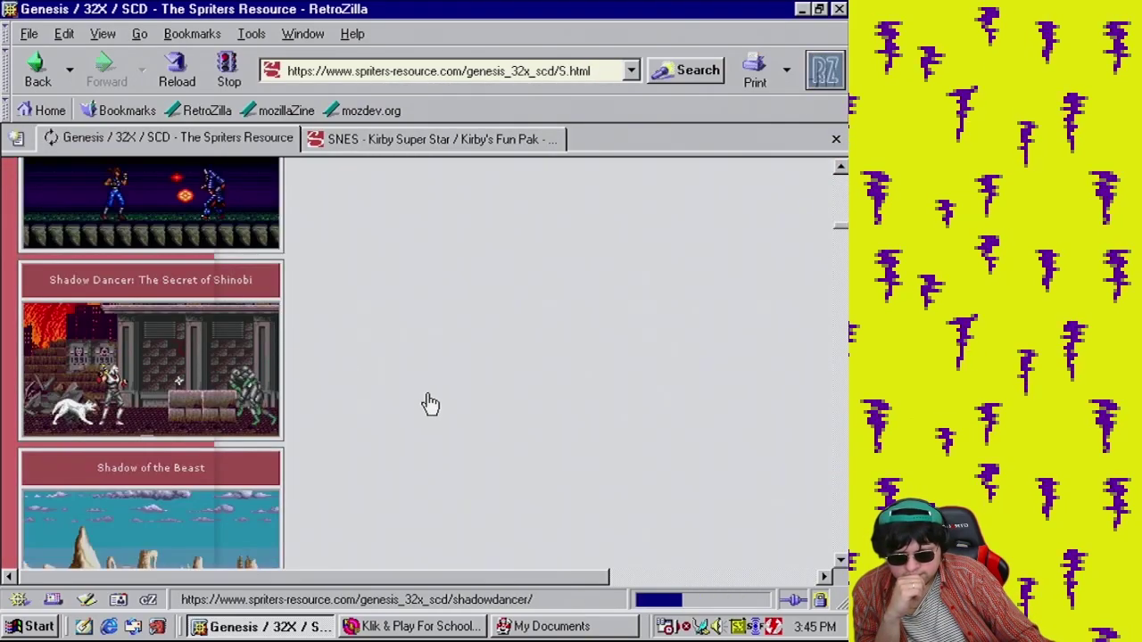
scroll(444, 412, down, 8)
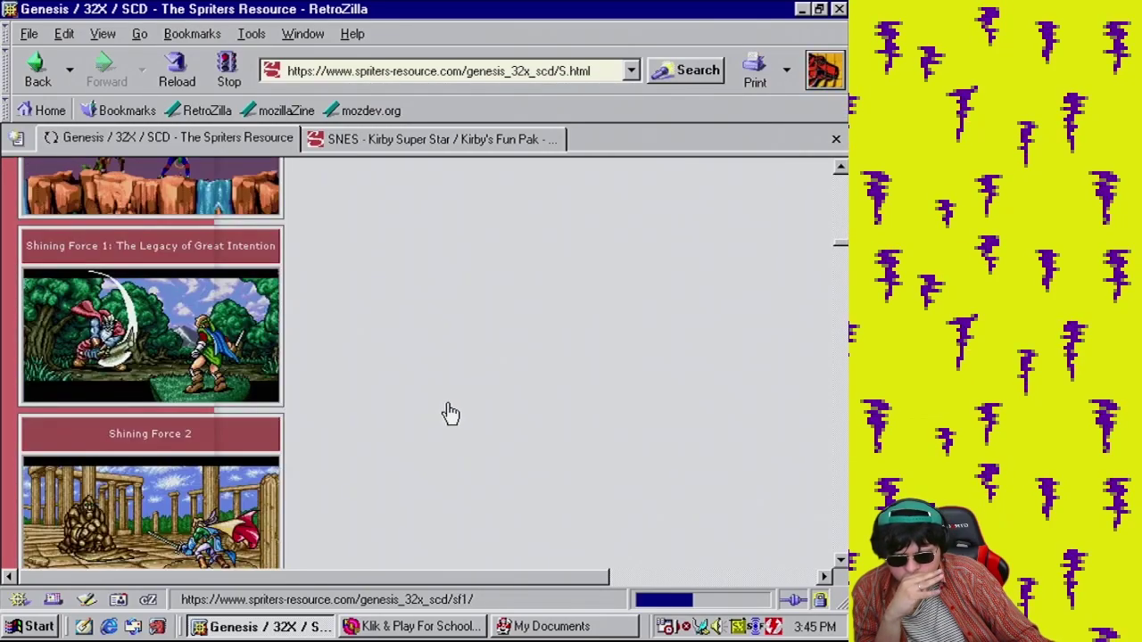
scroll(447, 412, down, 6)
scroll(448, 412, down, 10)
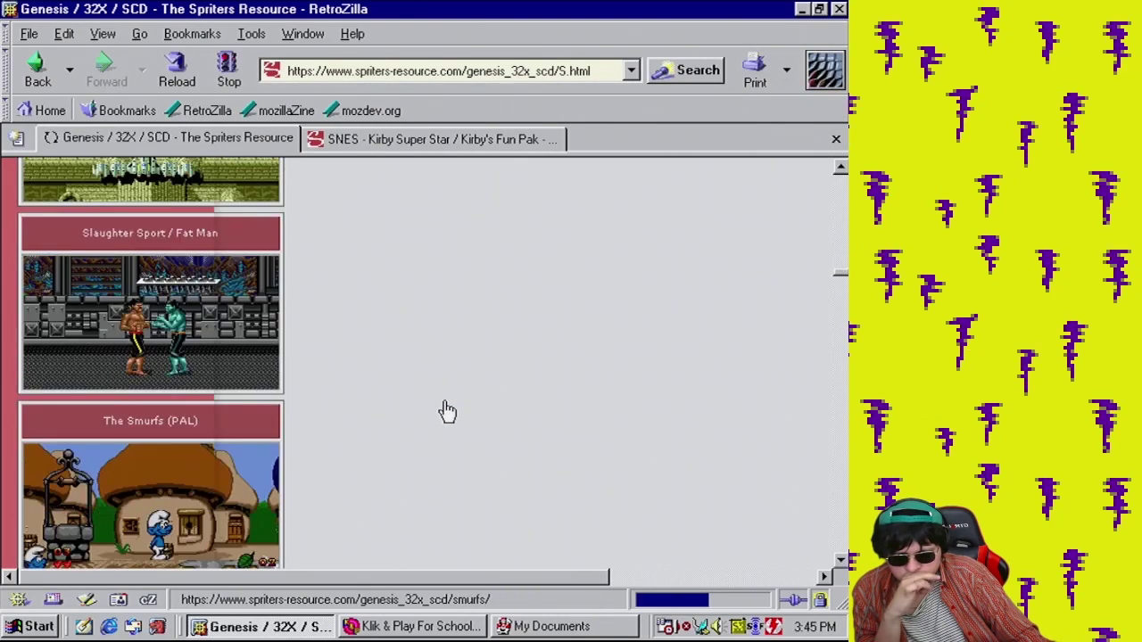
scroll(448, 412, down, 10)
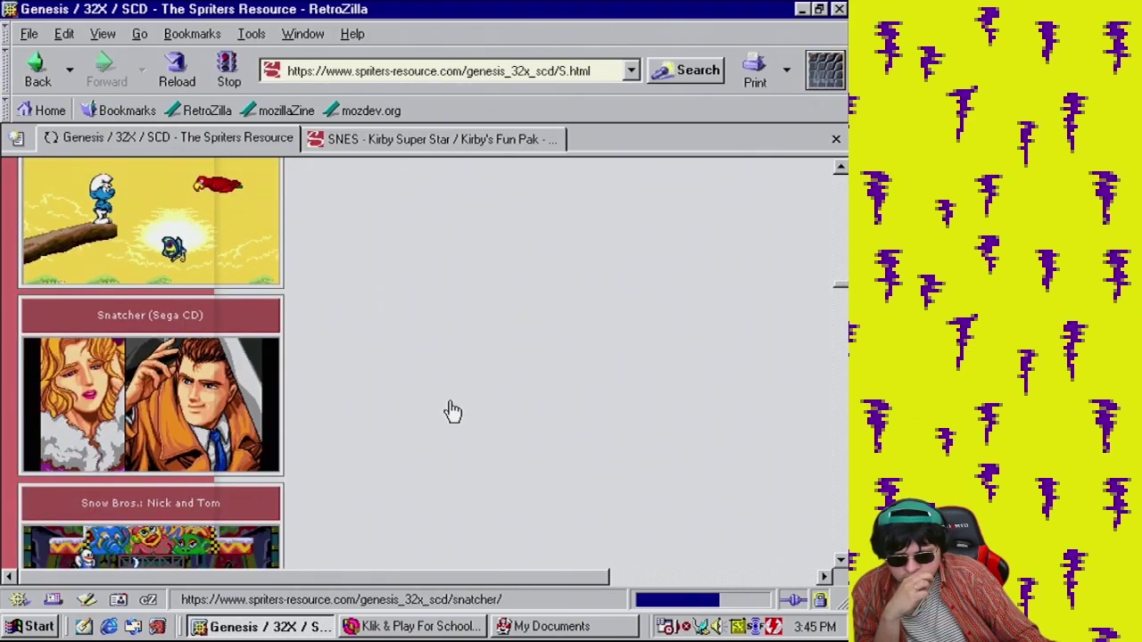
scroll(455, 416, down, 10)
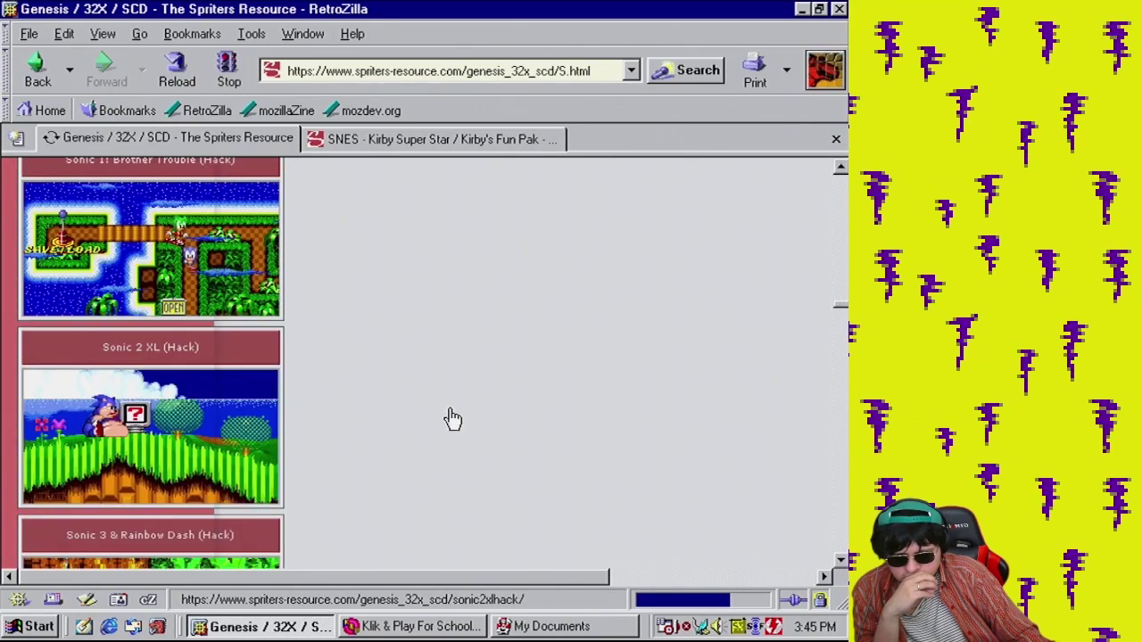
scroll(452, 416, down, 5)
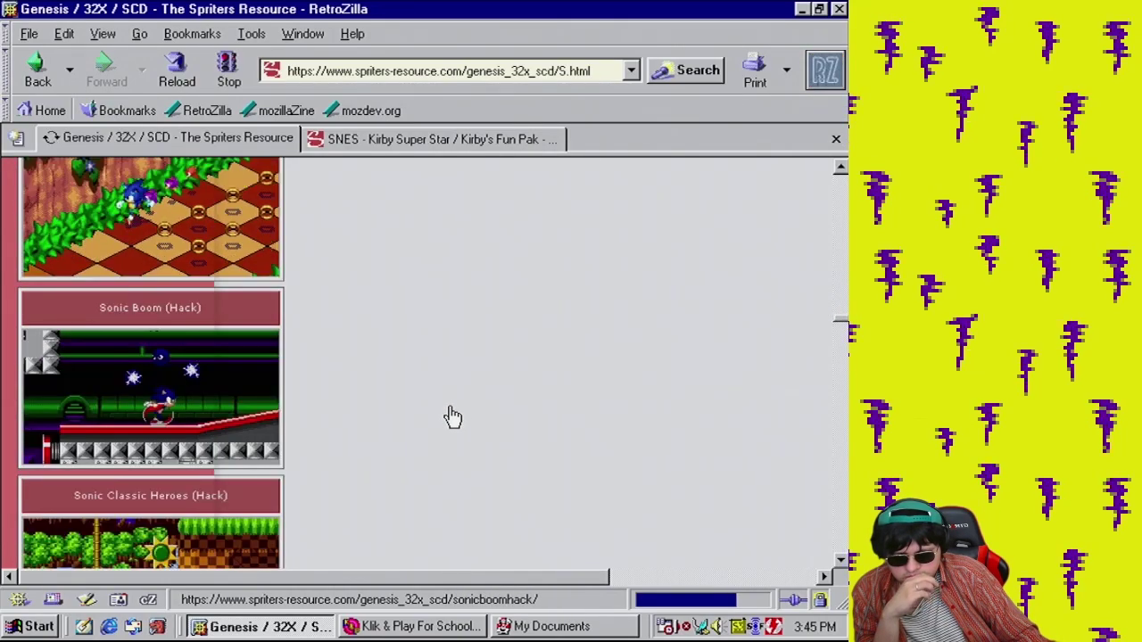
scroll(455, 416, down, 5)
scroll(456, 416, down, 15)
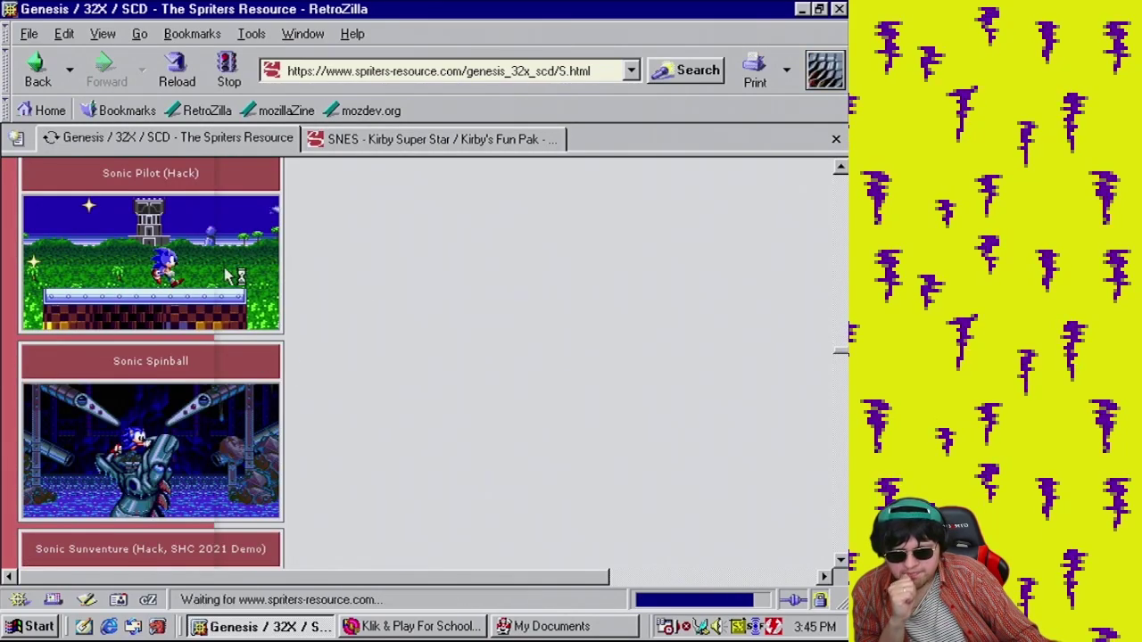
scroll(375, 357, down, 8)
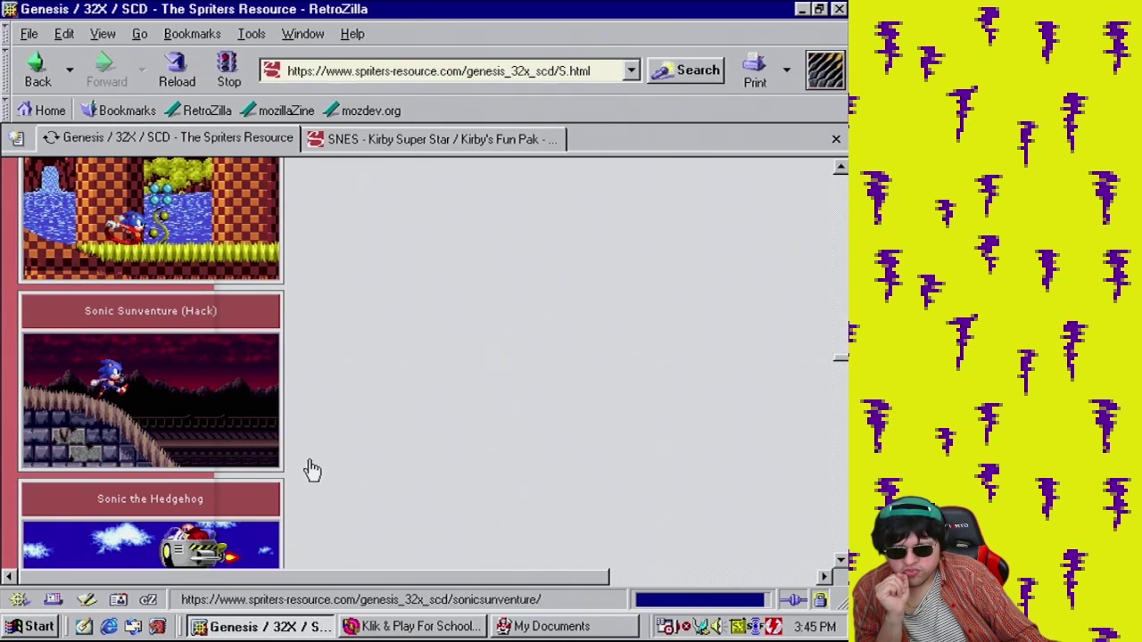
Open Sonic Sunventure (Hack) and check its enemy, background and miscellaneous item sheets
click(200, 415)
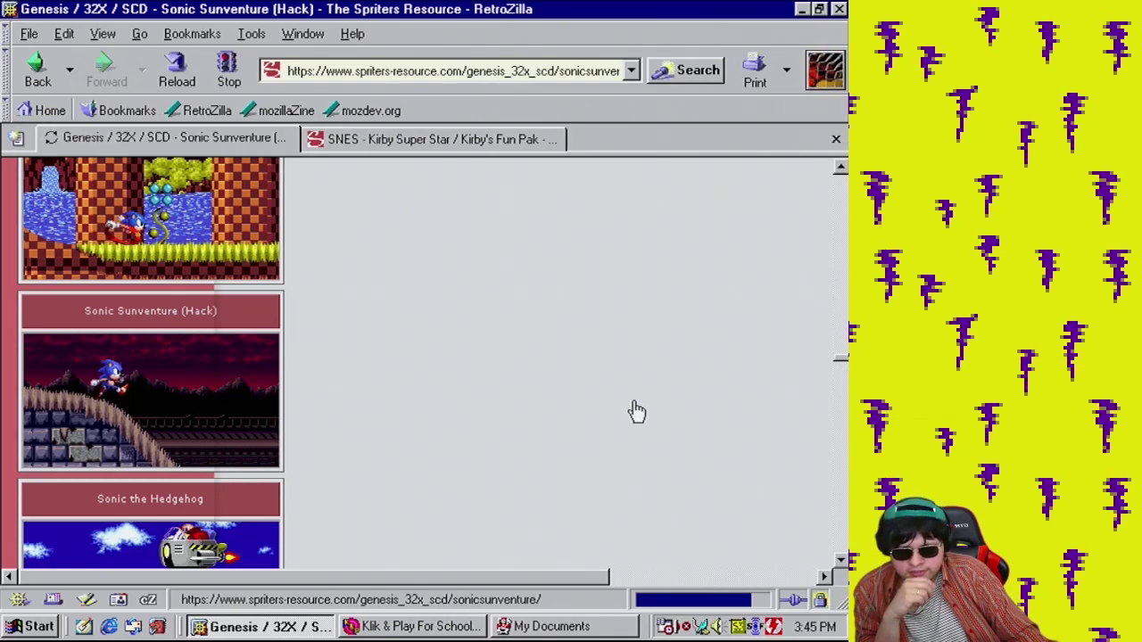
scroll(279, 415, down, 15)
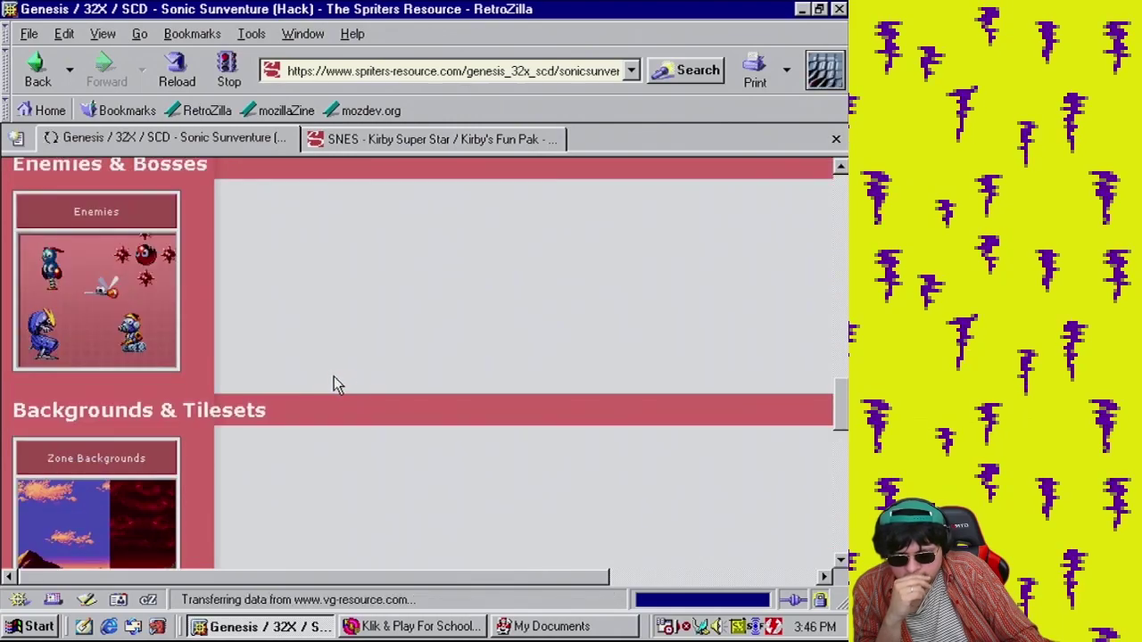
scroll(332, 386, up, 5)
scroll(316, 392, down, 7)
scroll(306, 395, down, 5)
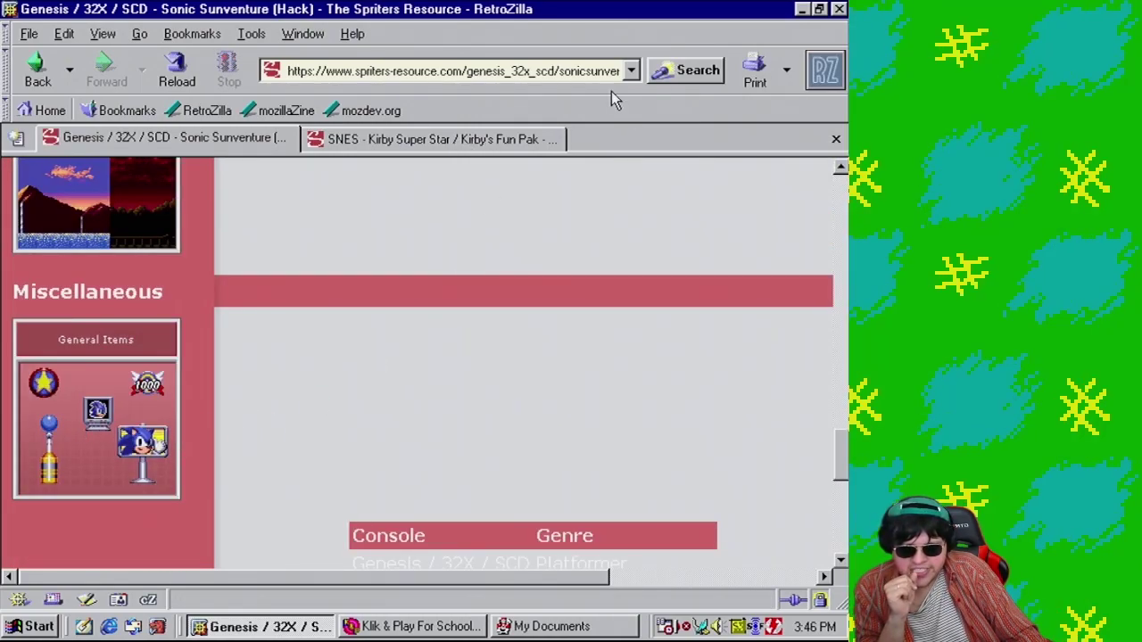
scroll(446, 329, up, 20)
scroll(452, 333, up, 3)
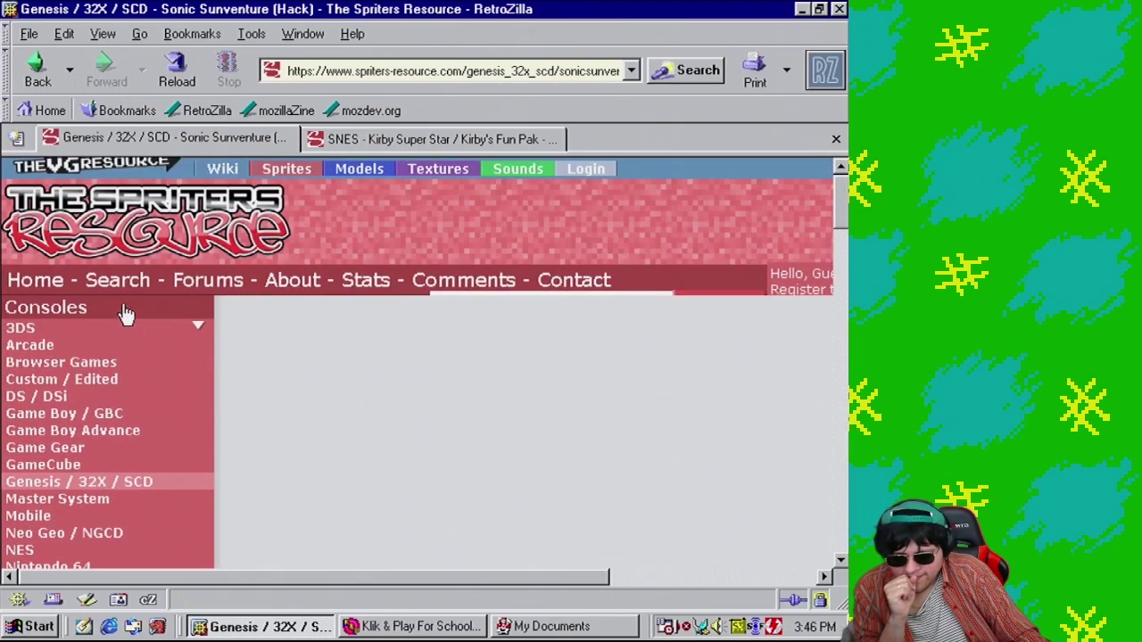
Look over the sprite site's home page and recently uploaded sheets, and close its tab
click(57, 279)
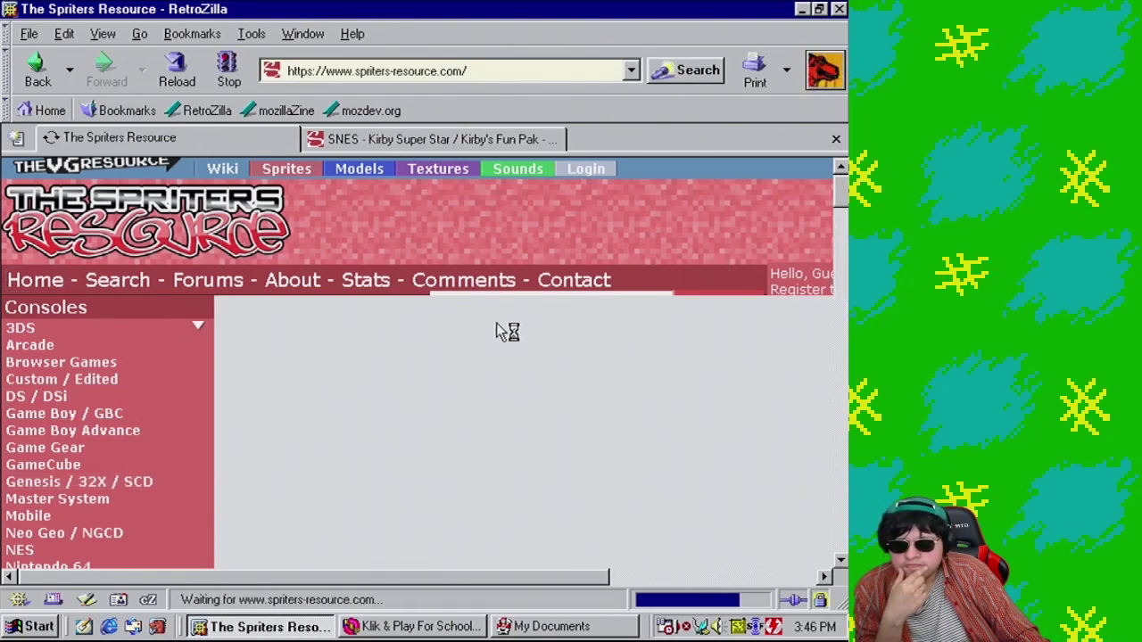
scroll(667, 309, down, 15)
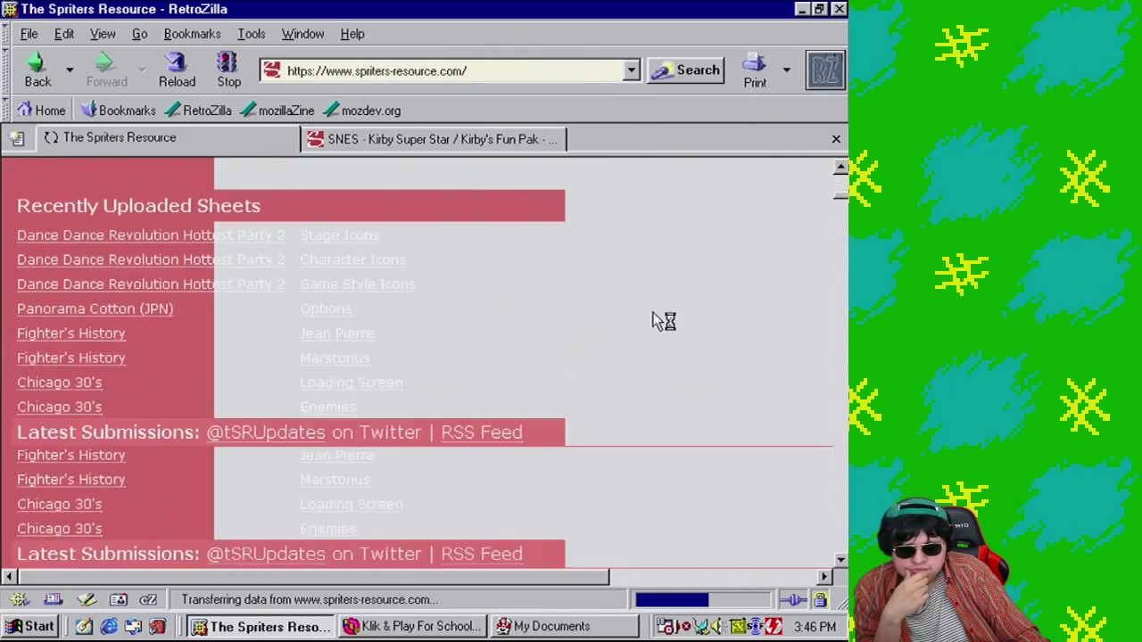
scroll(641, 312, down, 5)
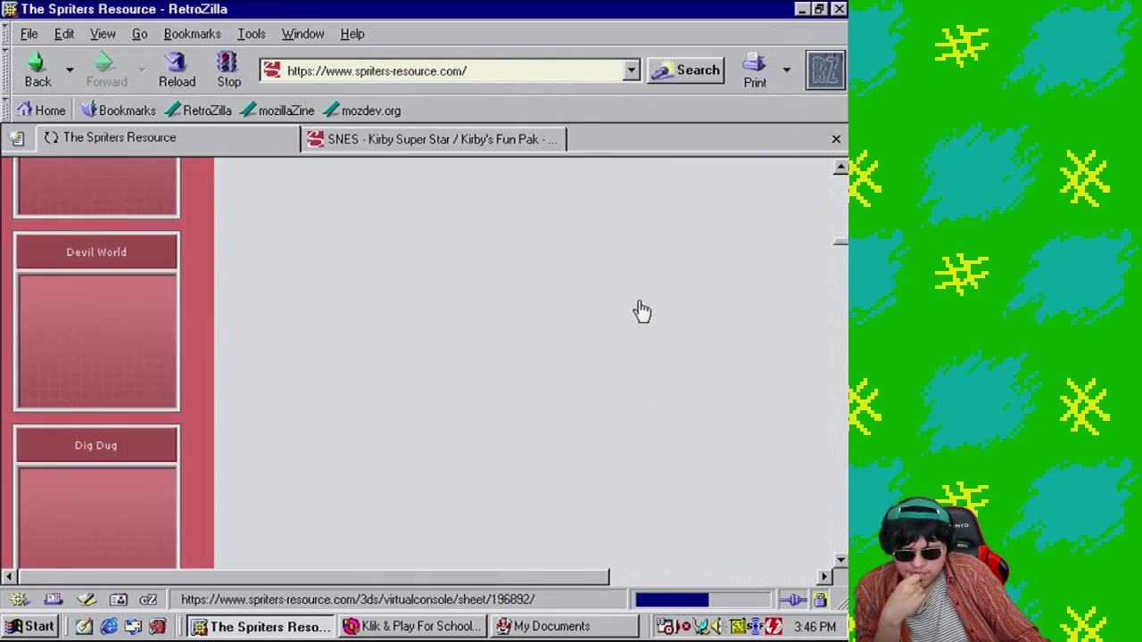
scroll(644, 297, up, 5)
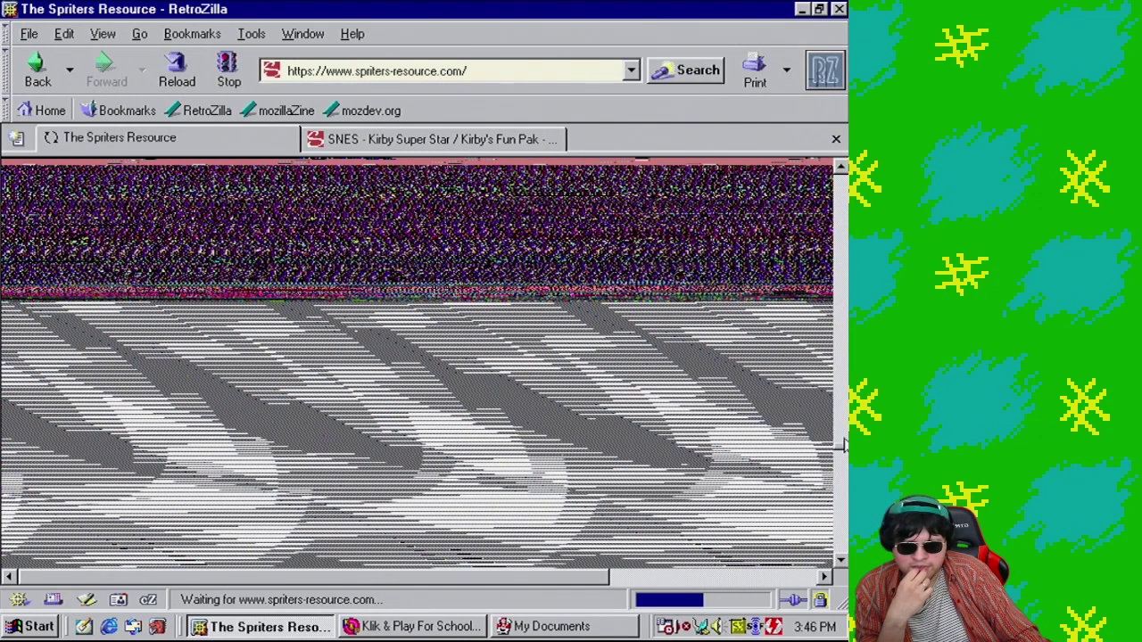
click(277, 140)
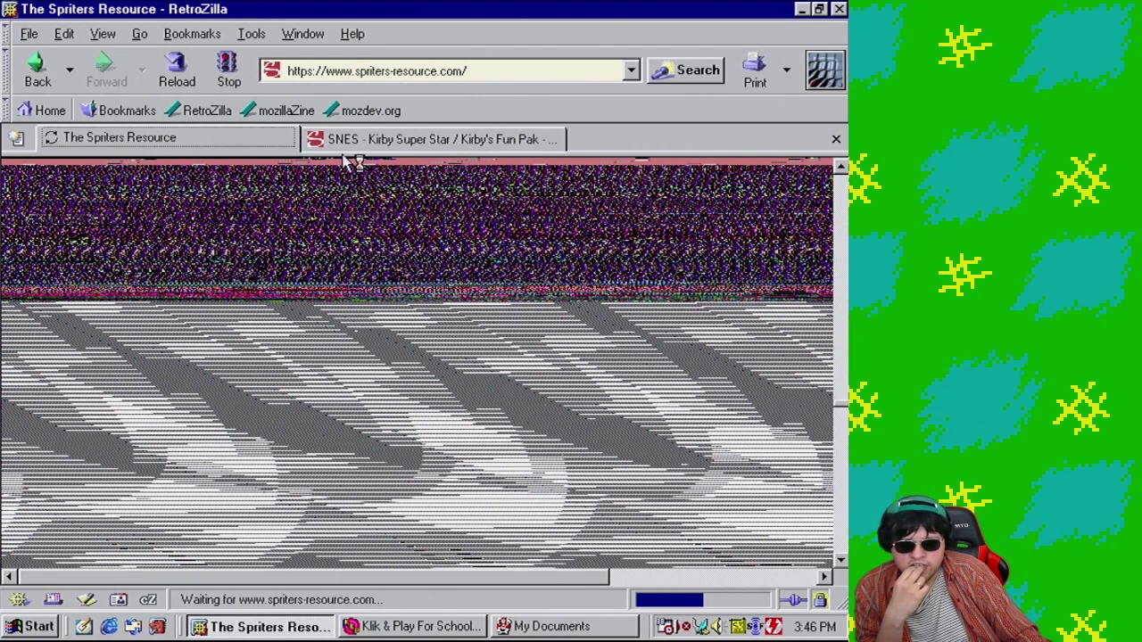
click(836, 139)
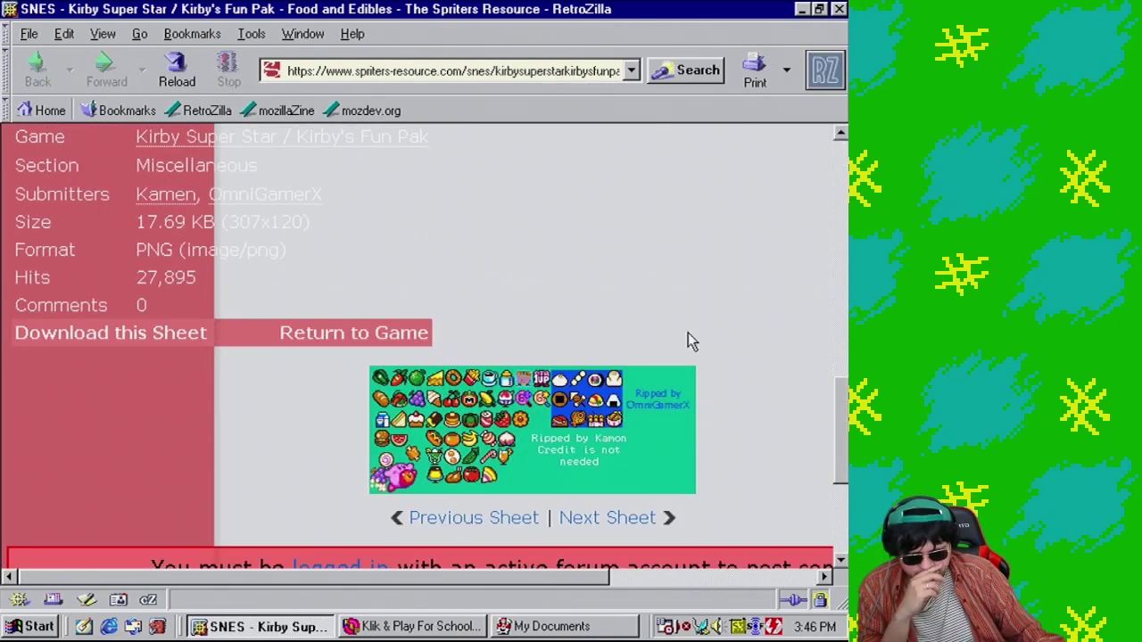
Switch to Klik & Play For Schools and play the current level as finished
click(417, 627)
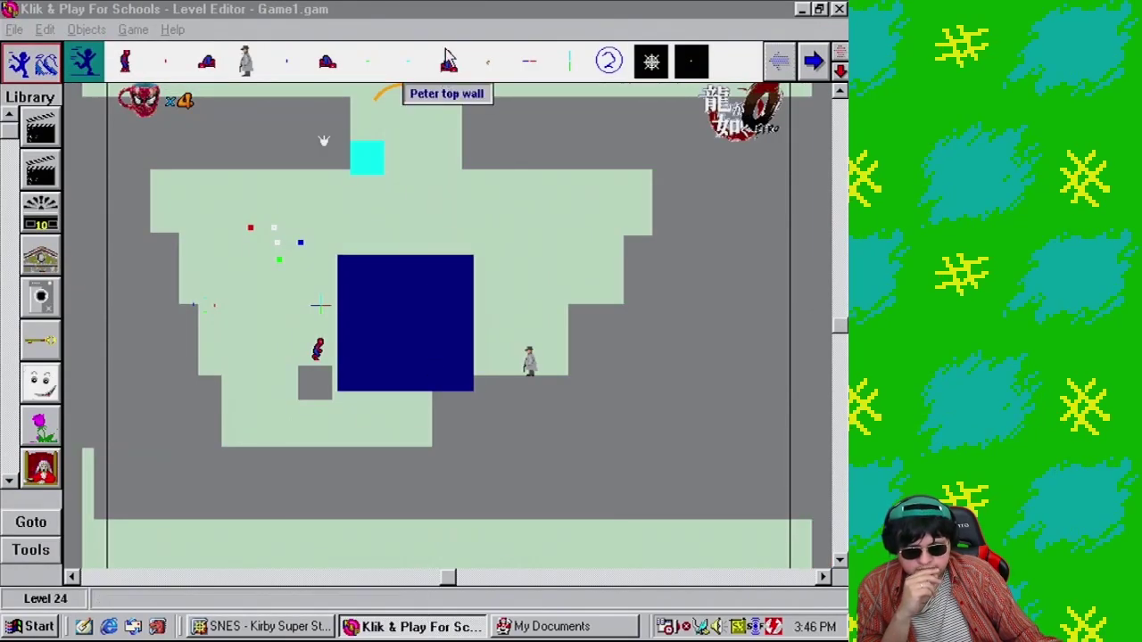
click(143, 29)
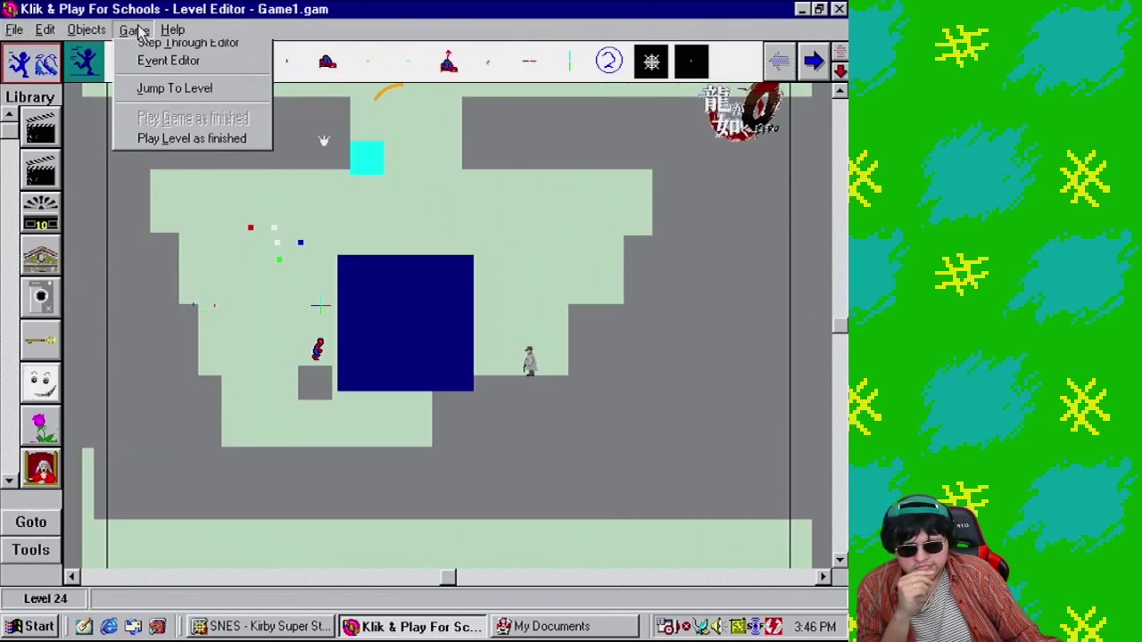
click(227, 180)
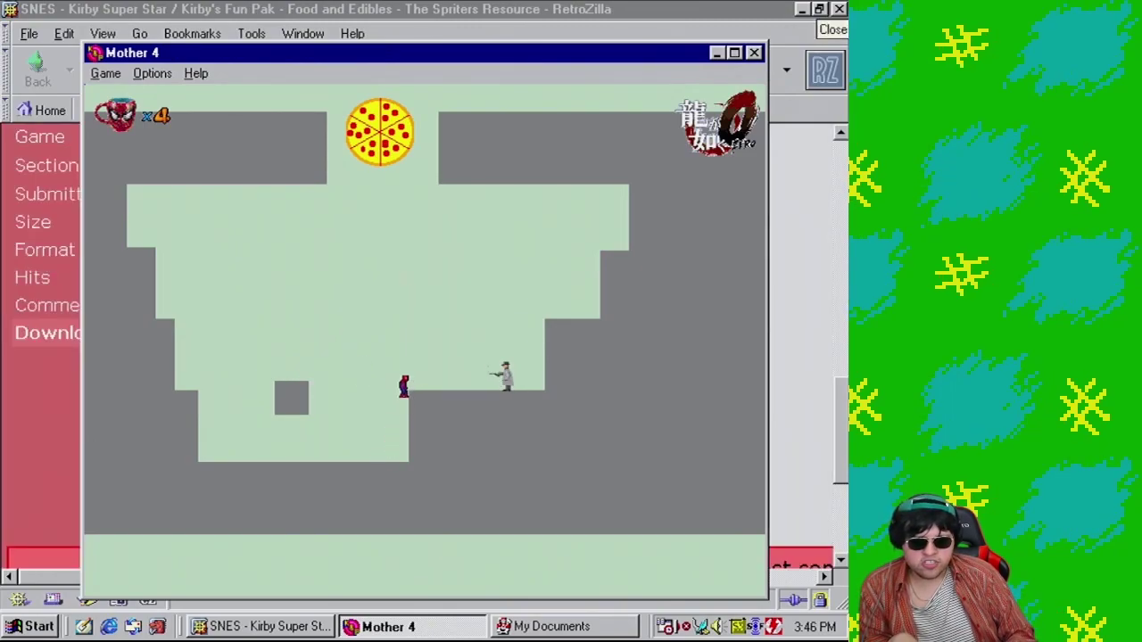
Test the Spider-Man character's walking, web swinging and wall climbing in the running level
key(Right)
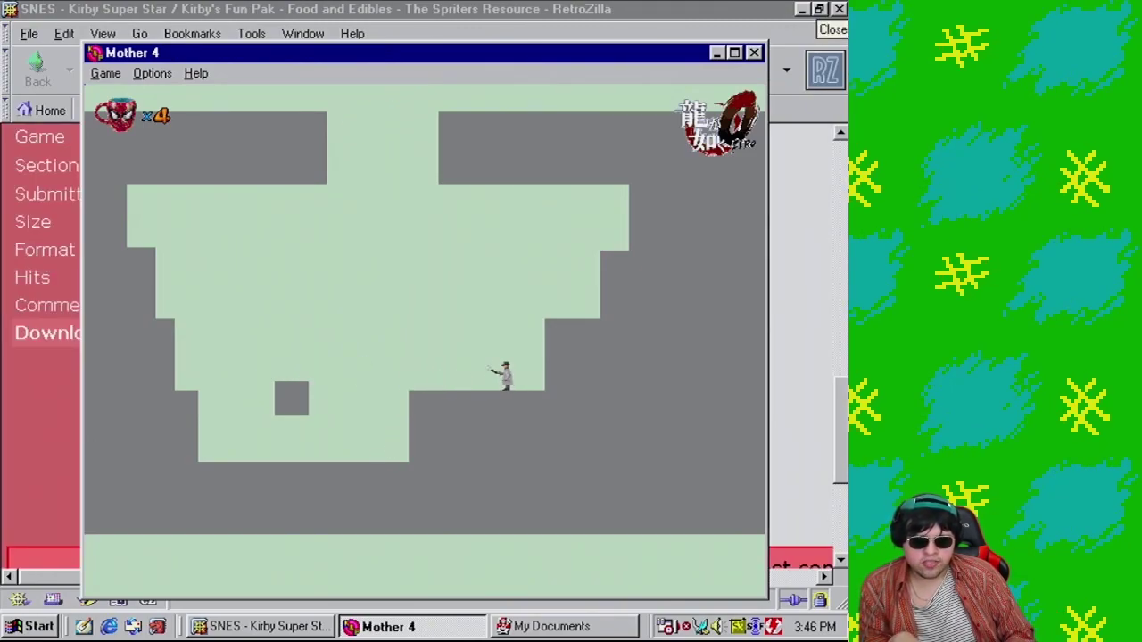
key(Right)
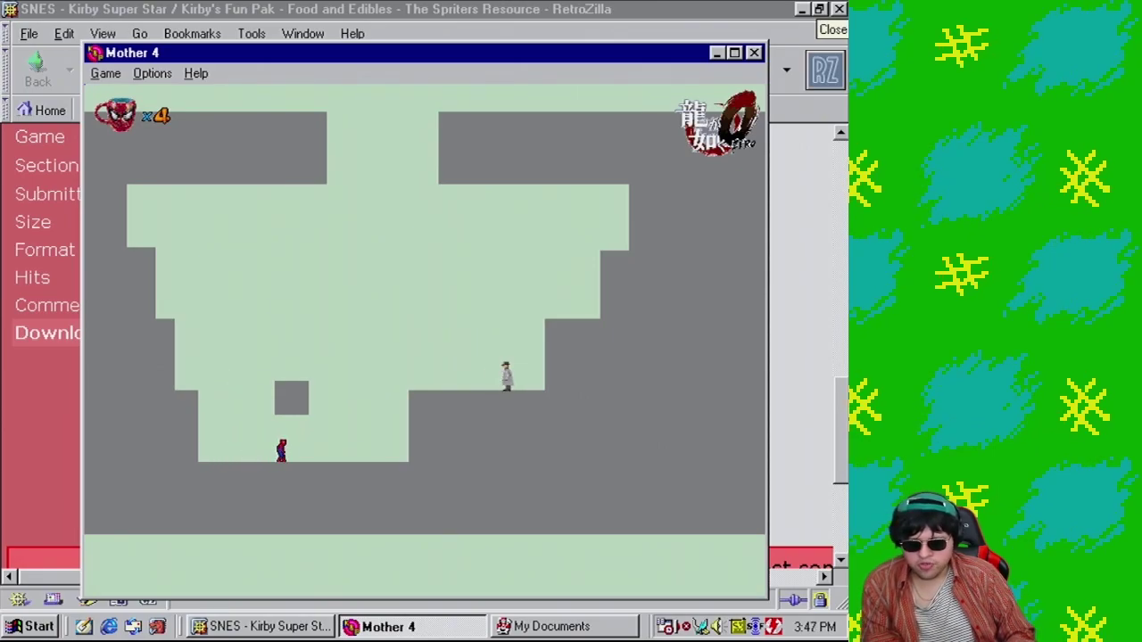
key(space)
key(z)
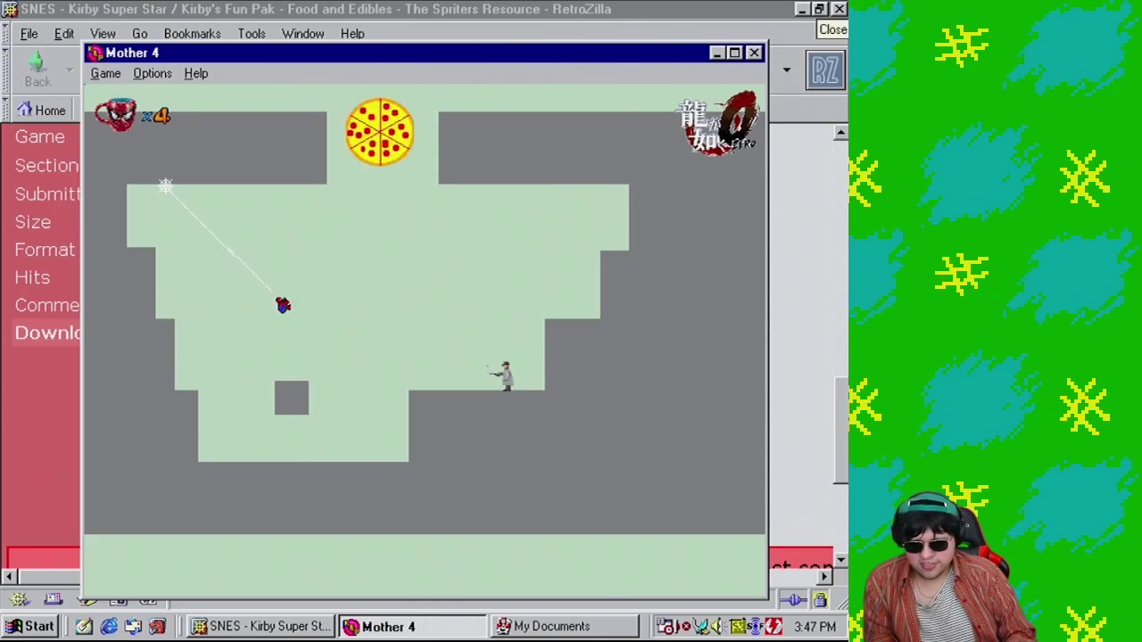
key(Up)
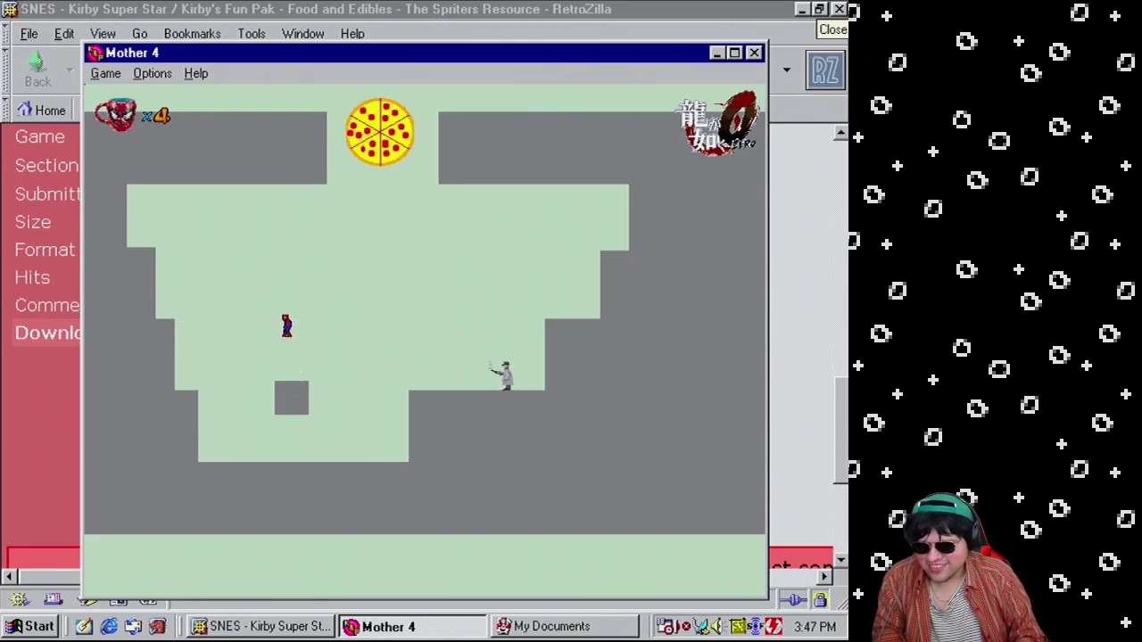
key(Up)
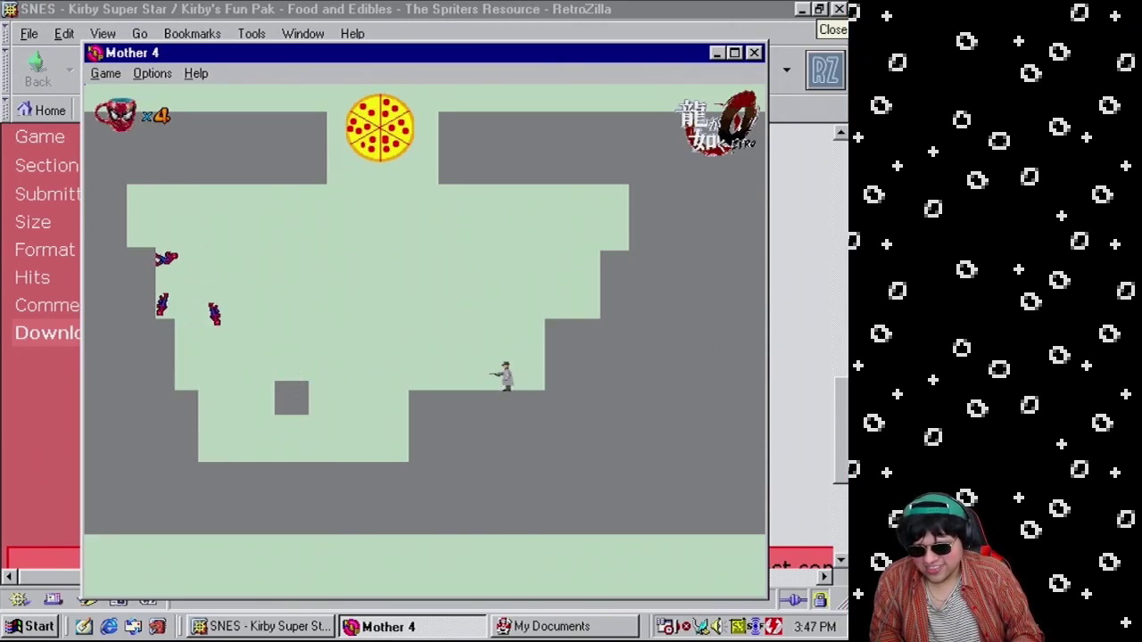
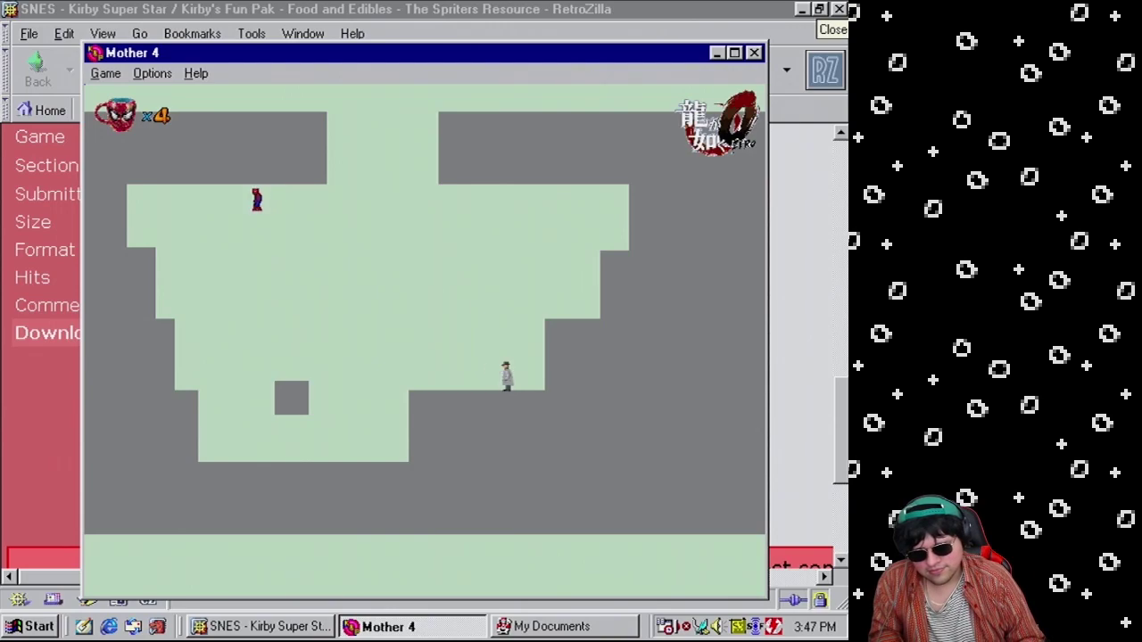
Test web swinging from the ceiling on both sides of the level's upper opening and close the test run
click(444, 173)
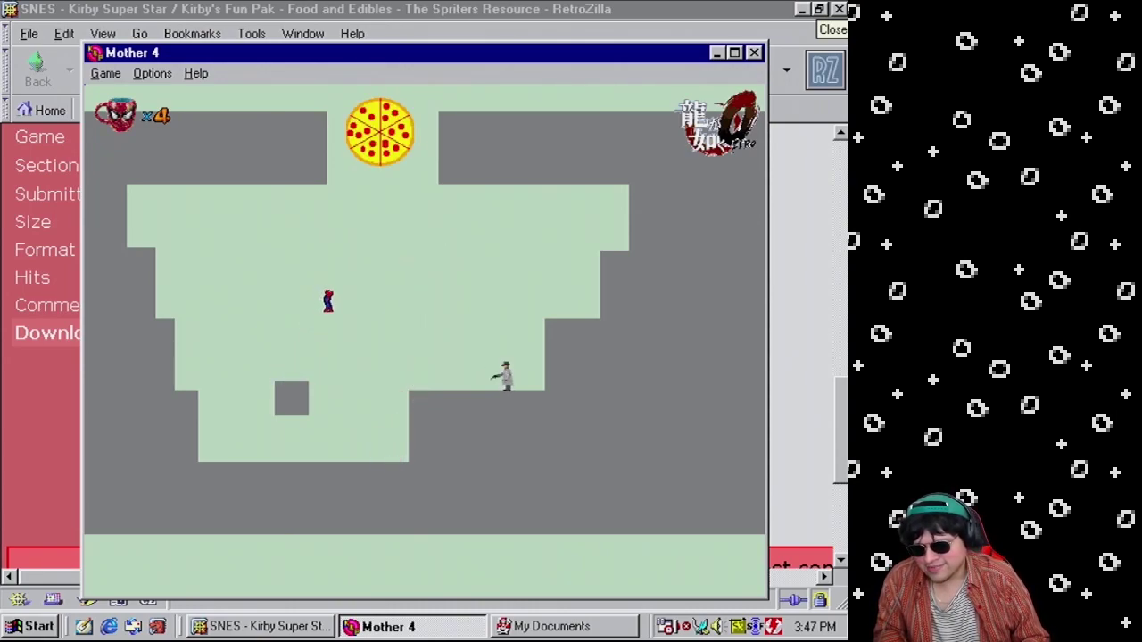
click(446, 173)
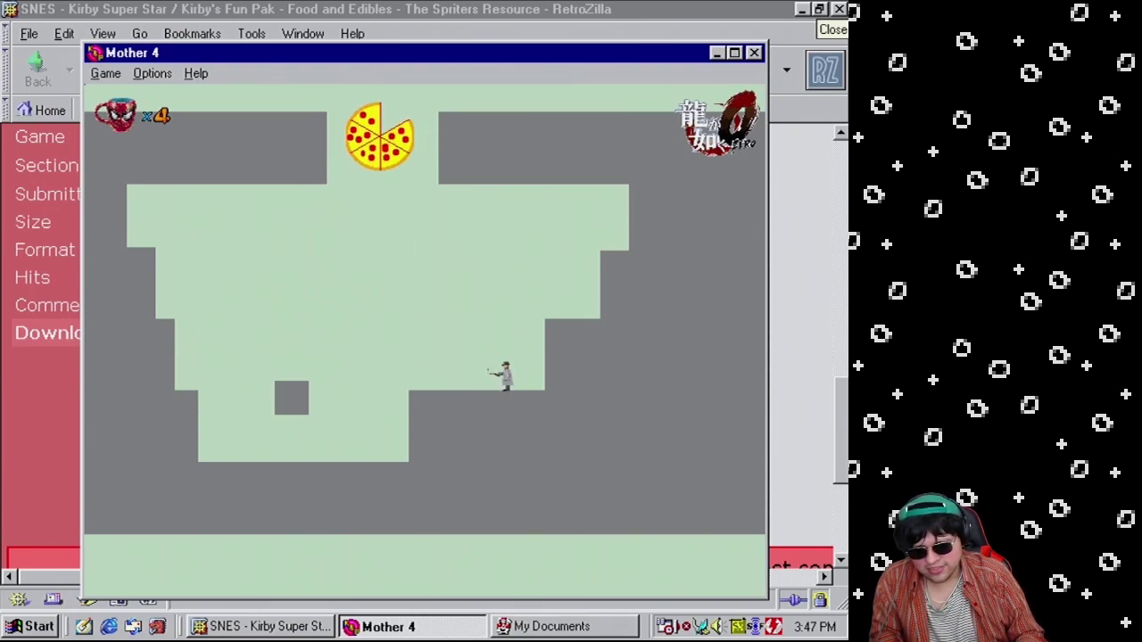
click(185, 173)
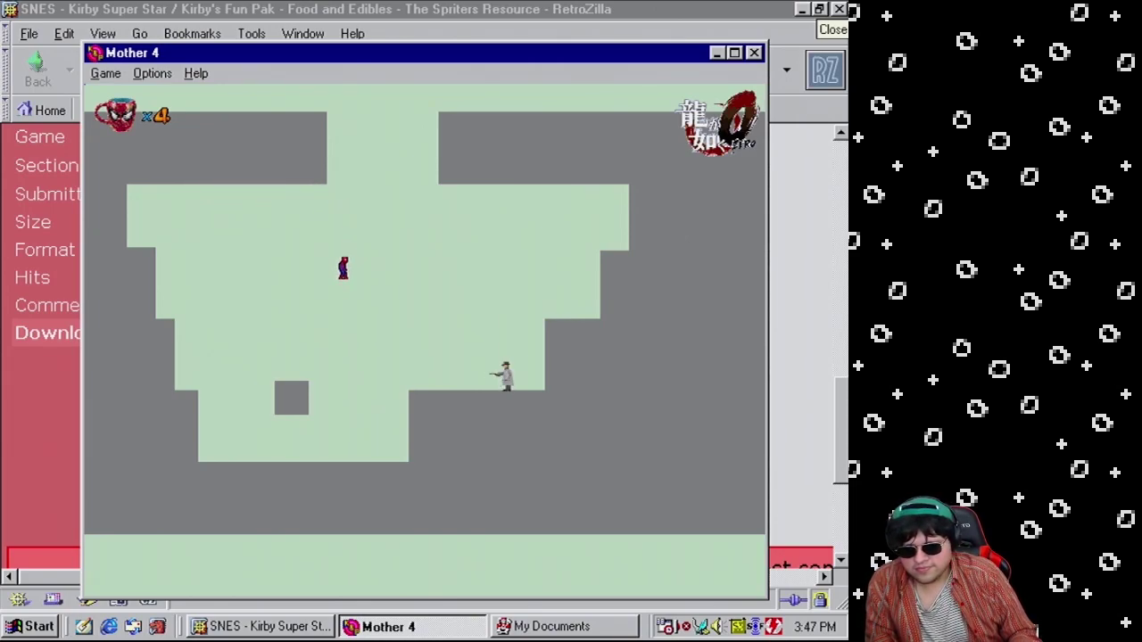
click(544, 183)
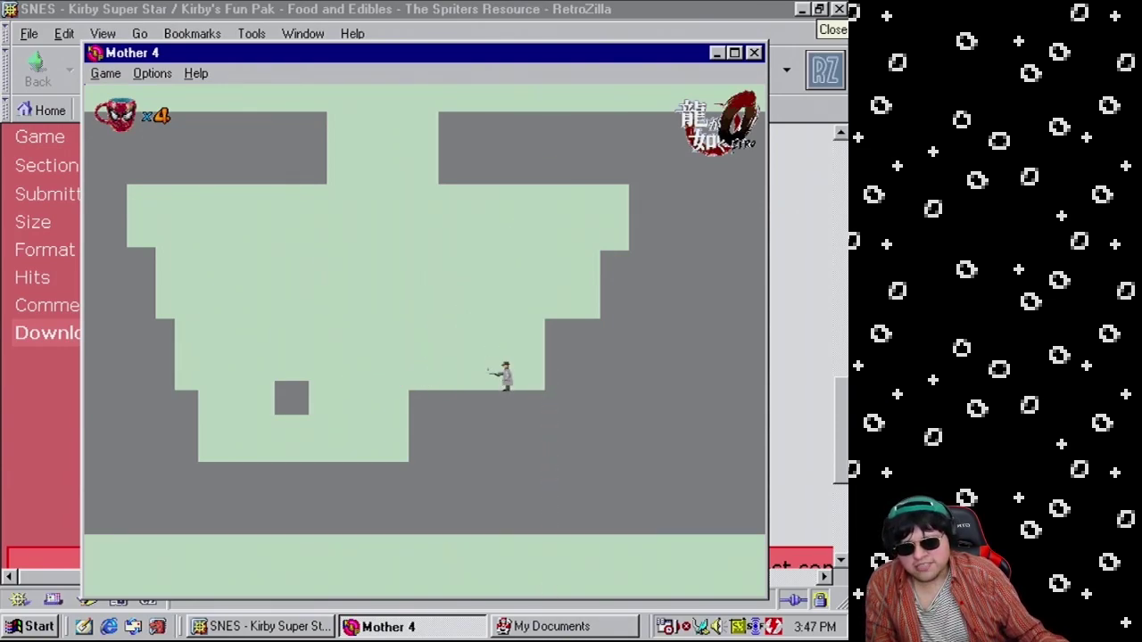
click(754, 55)
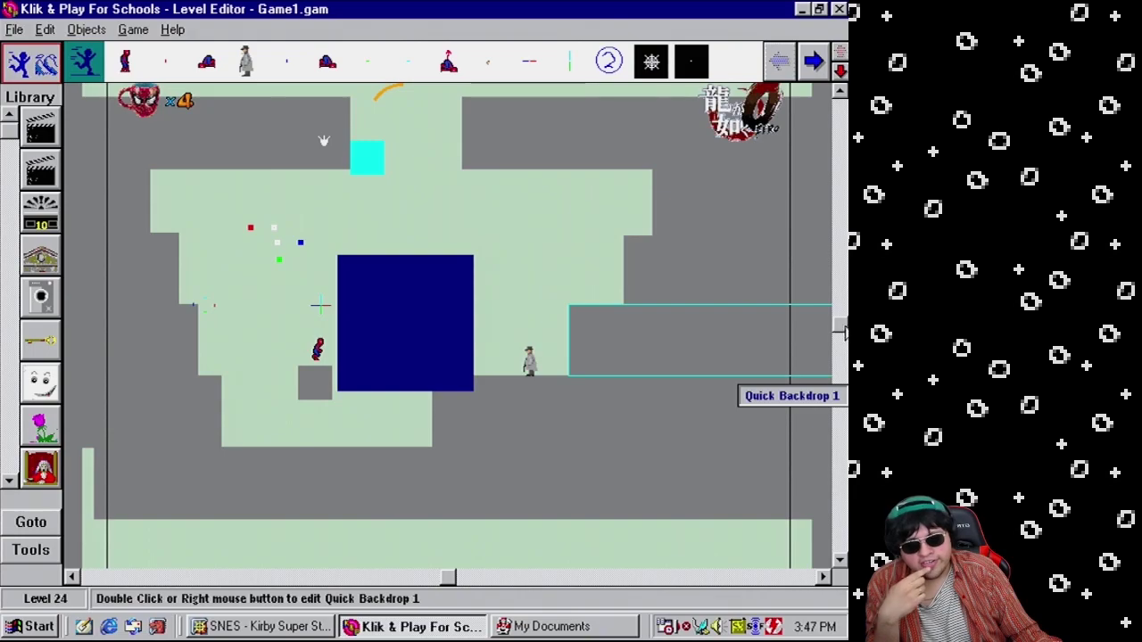
Switch to The Spriters Resource in RetroZilla and open the Nintendo 64 console section
drag(843, 332, 838, 311)
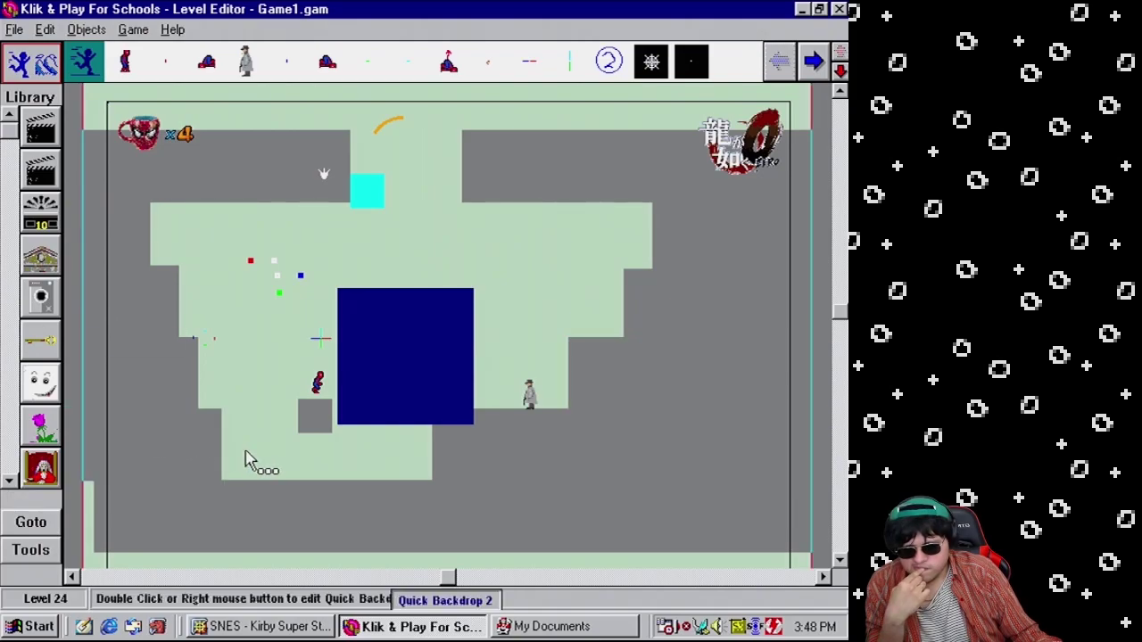
key(alt+Tab)
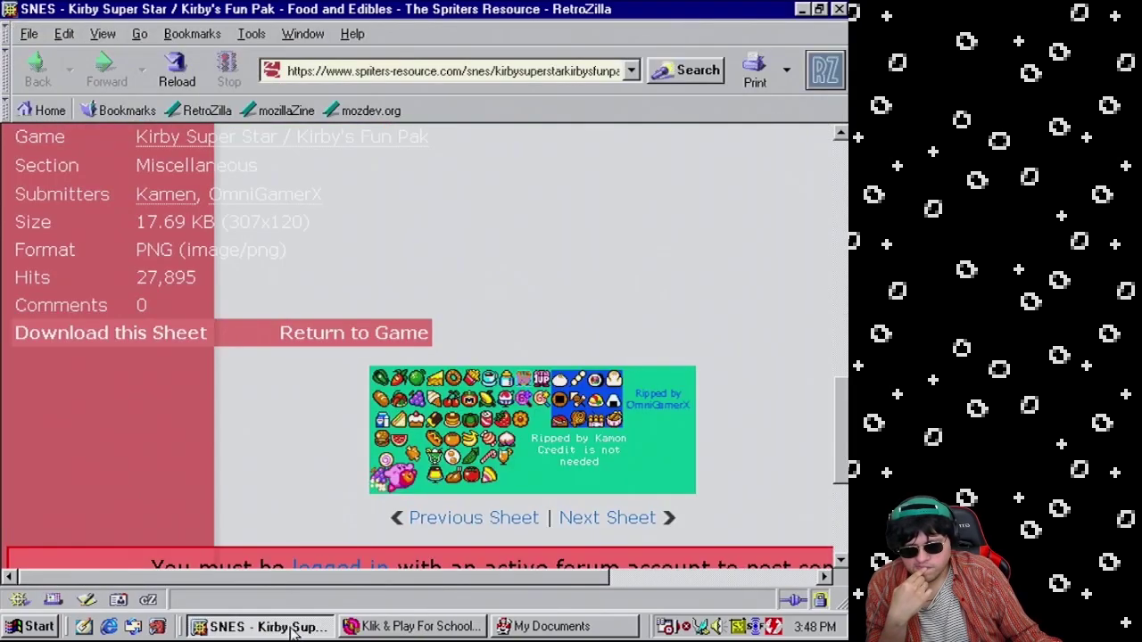
scroll(256, 463, up, 5)
scroll(256, 464, up, 4)
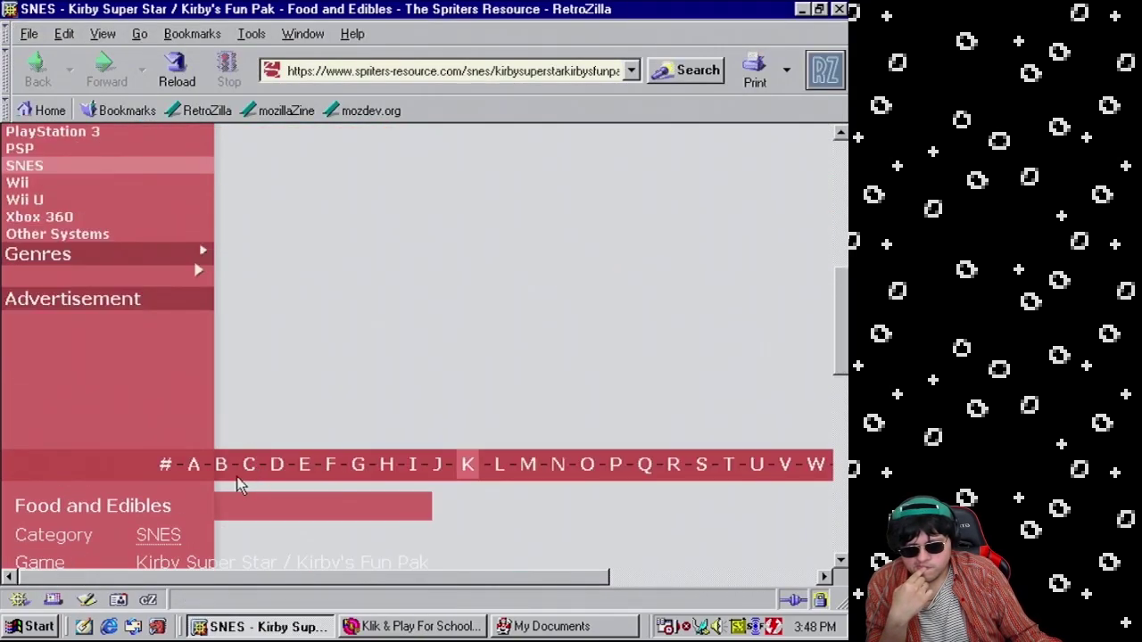
scroll(196, 377, up, 4)
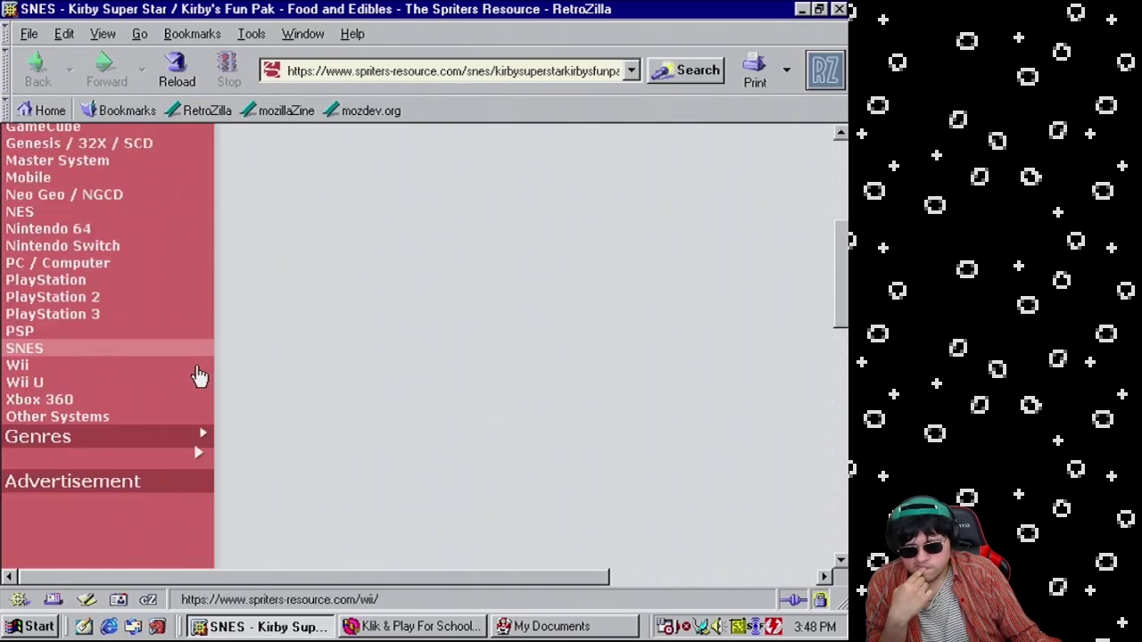
click(73, 231)
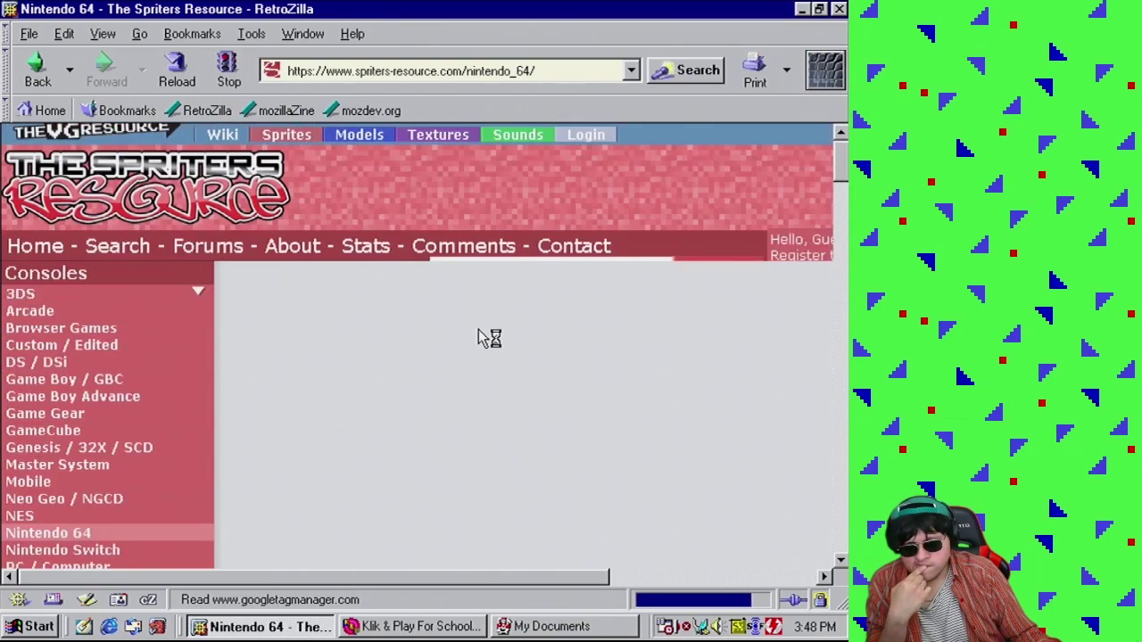
List the Nintendo 64 games that start with the letter L
scroll(467, 317, down, 6)
scroll(459, 319, down, 5)
scroll(610, 301, up, 2)
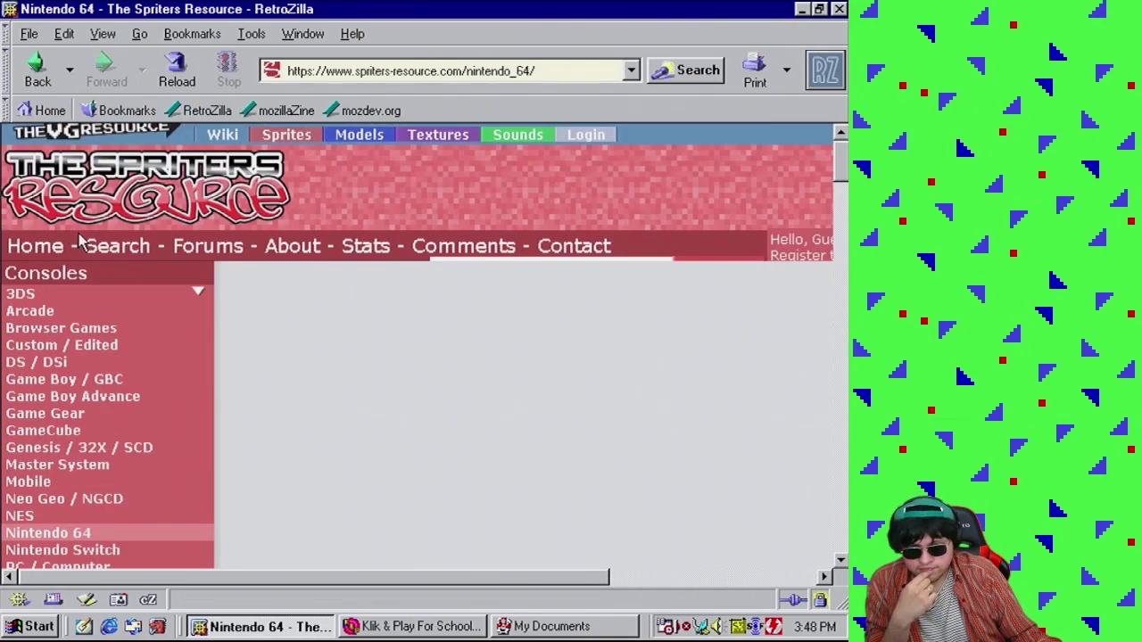
scroll(395, 403, down, 6)
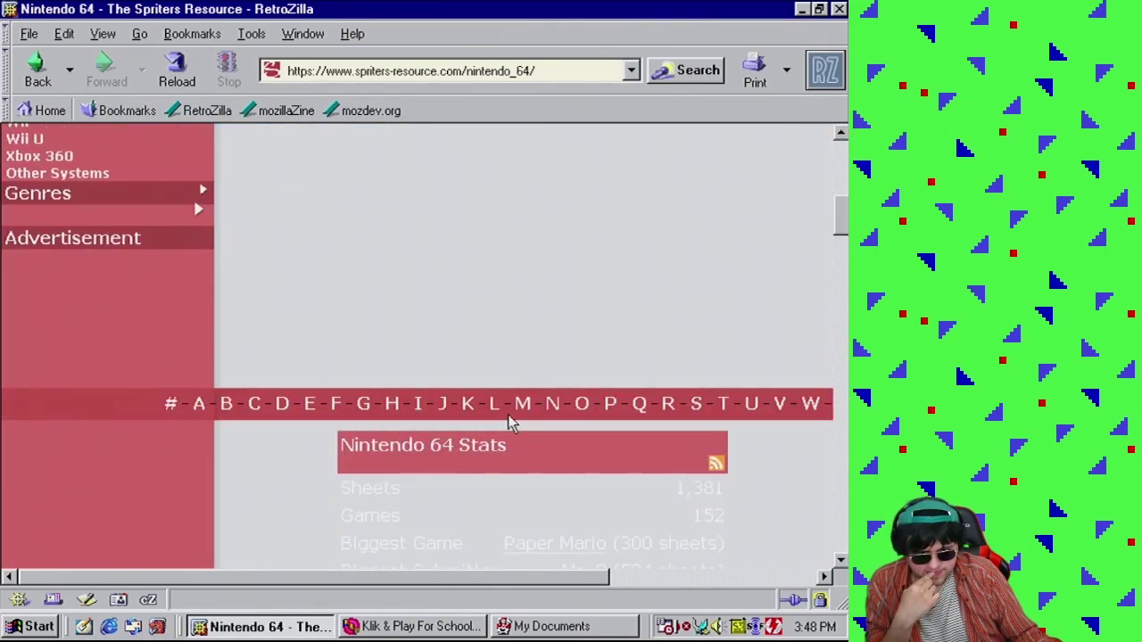
click(493, 406)
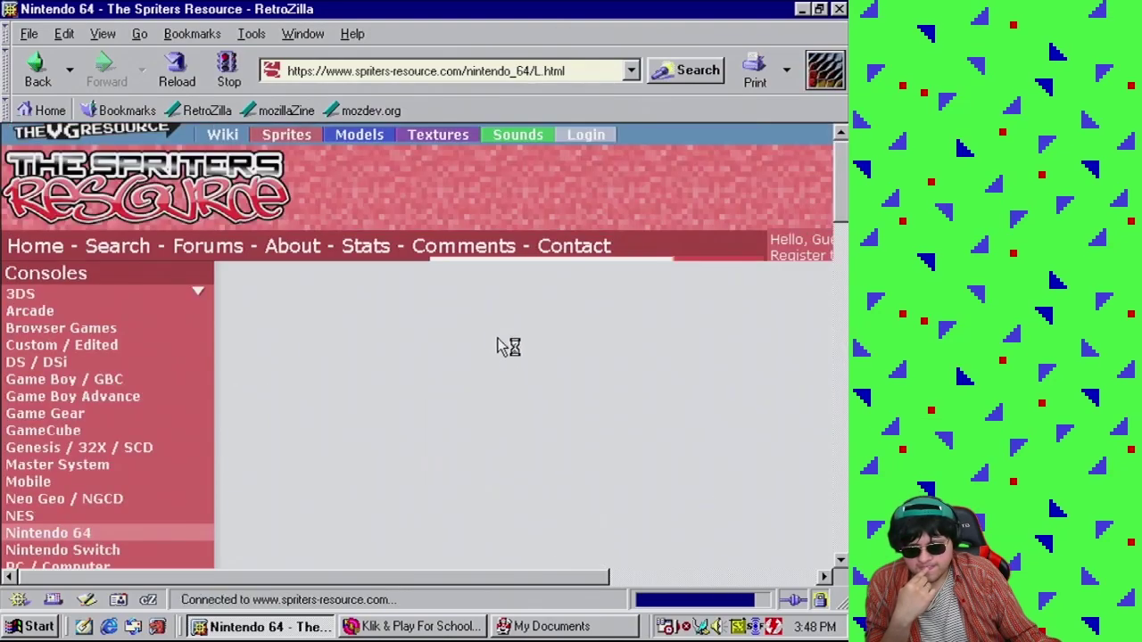
Find The Legend of Zelda: Ocarina of Time among the listed games and open its page
scroll(474, 337, down, 15)
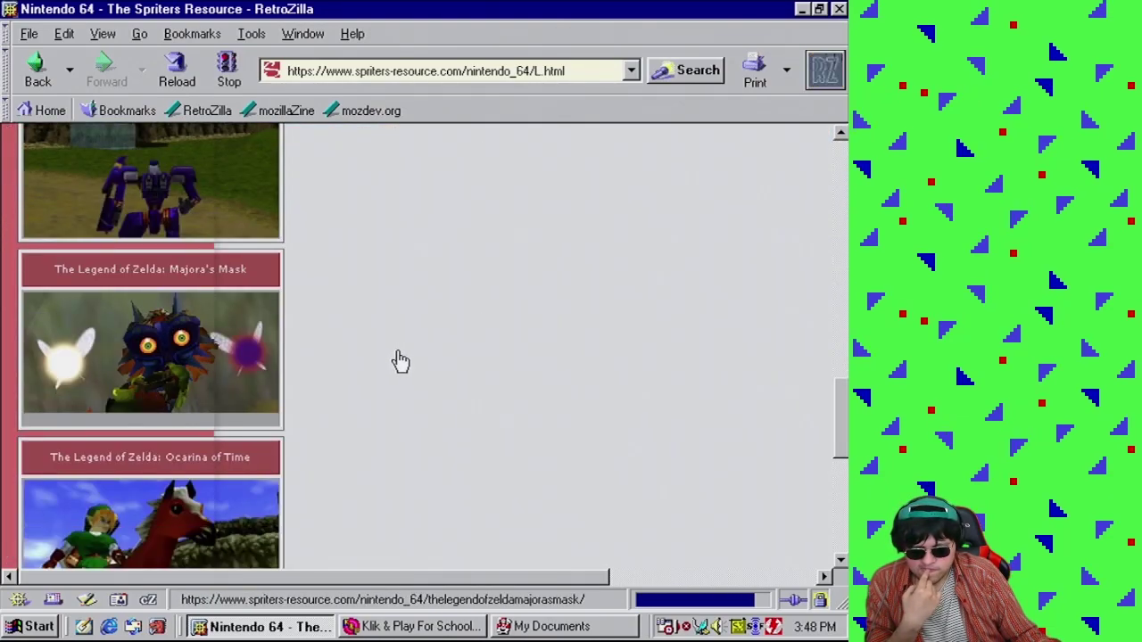
scroll(400, 360, down, 3)
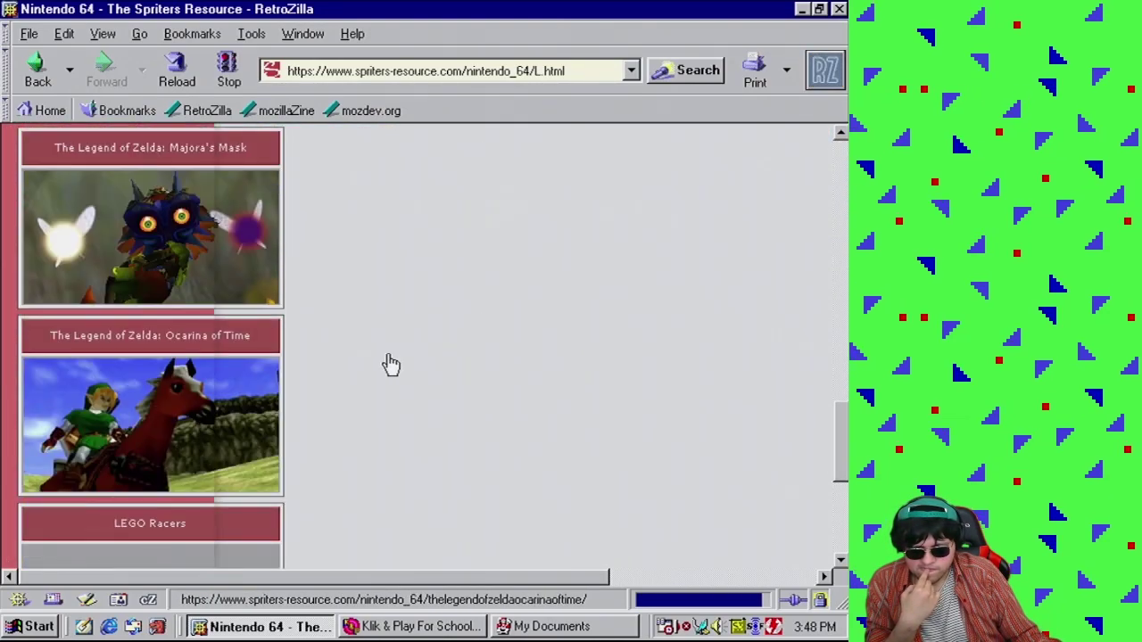
click(166, 415)
Open the Item Icons sheet in the game's Miscellaneous section
scroll(503, 351, down, 3)
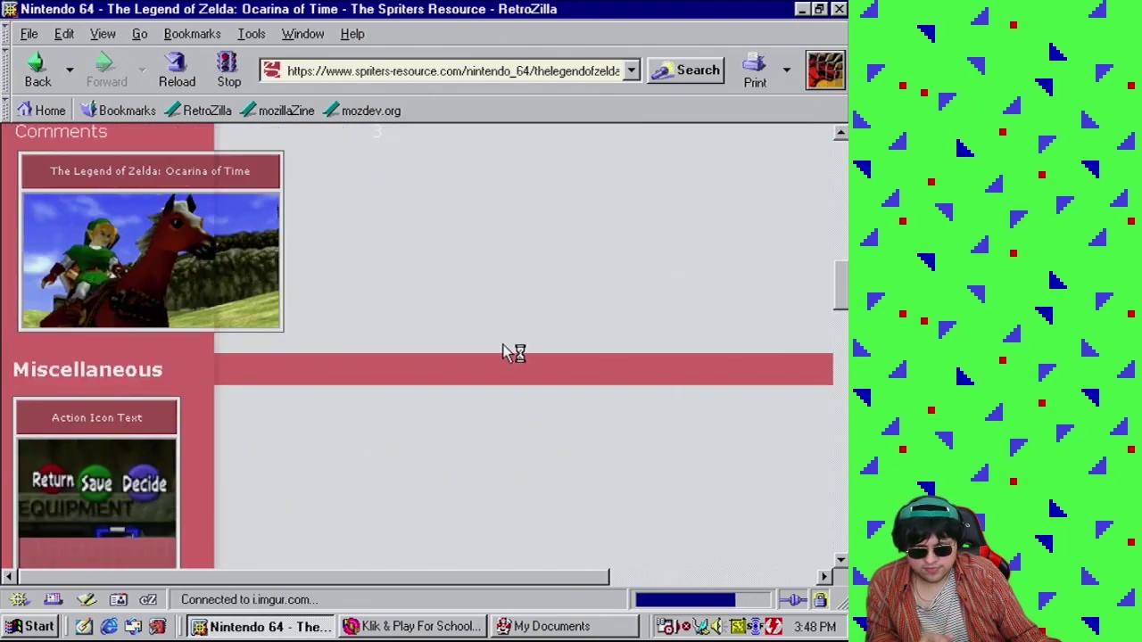
scroll(506, 352, down, 3)
scroll(349, 359, down, 6)
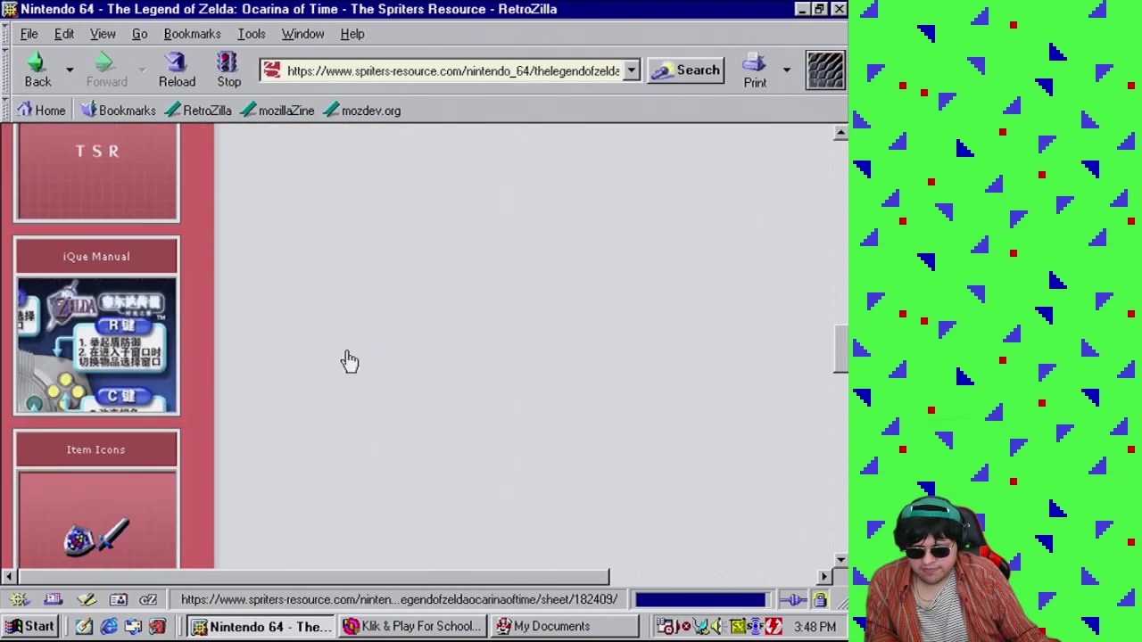
scroll(346, 359, down, 5)
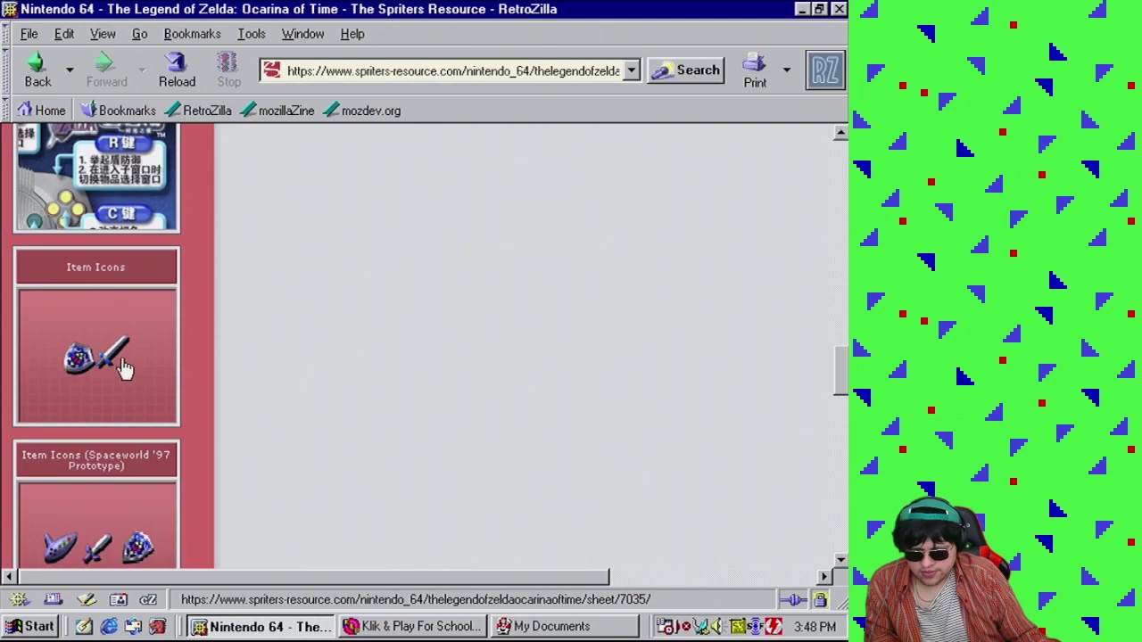
click(125, 366)
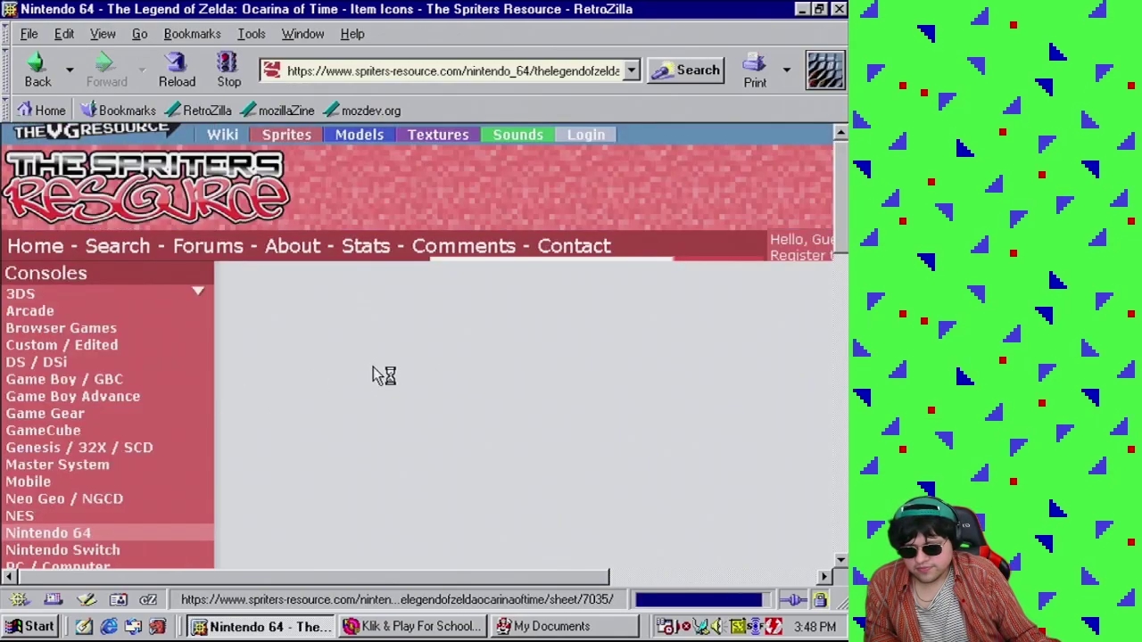
Examine the whole Ocarina of Time item icon sheet for usable sprites
scroll(423, 420, down, 5)
scroll(429, 421, down, 3)
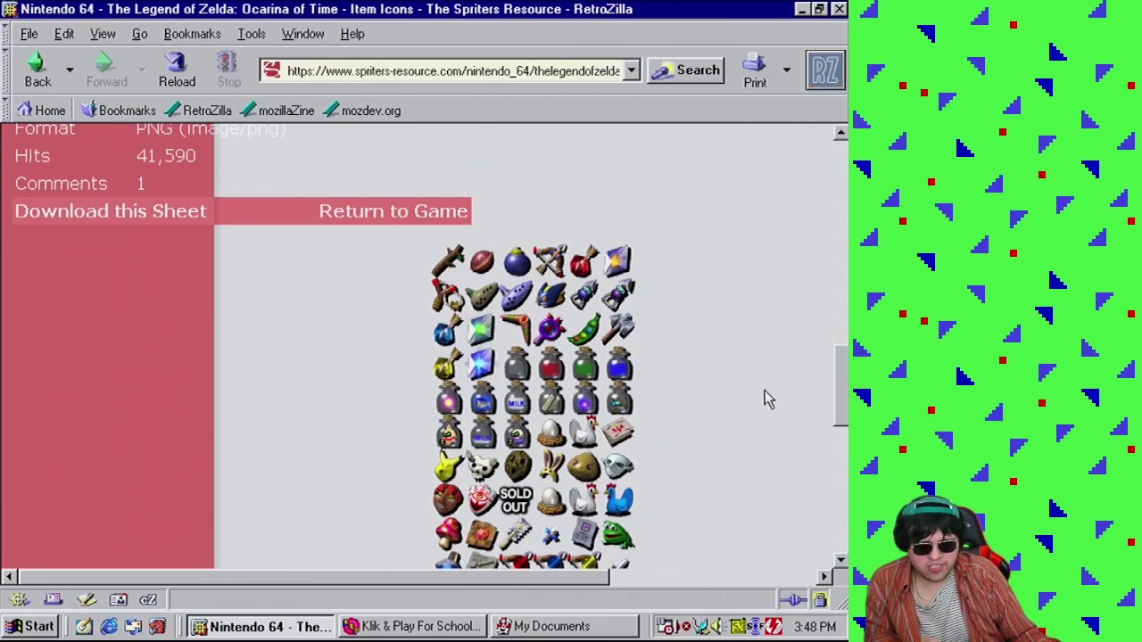
scroll(765, 392, down, 2)
scroll(714, 397, down, 2)
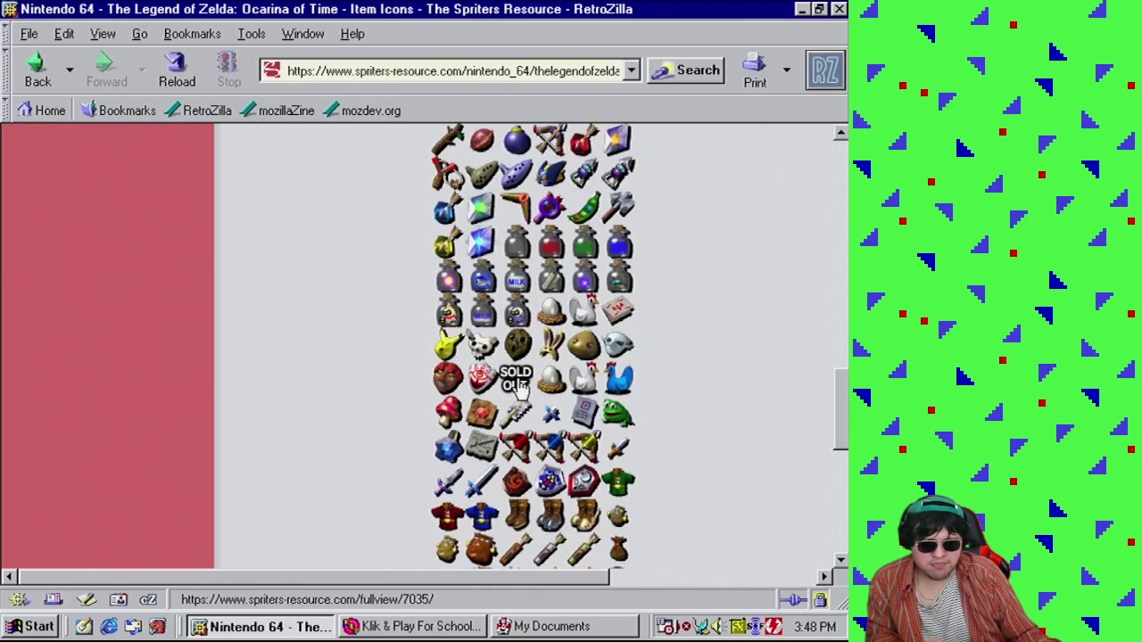
scroll(695, 455, down, 2)
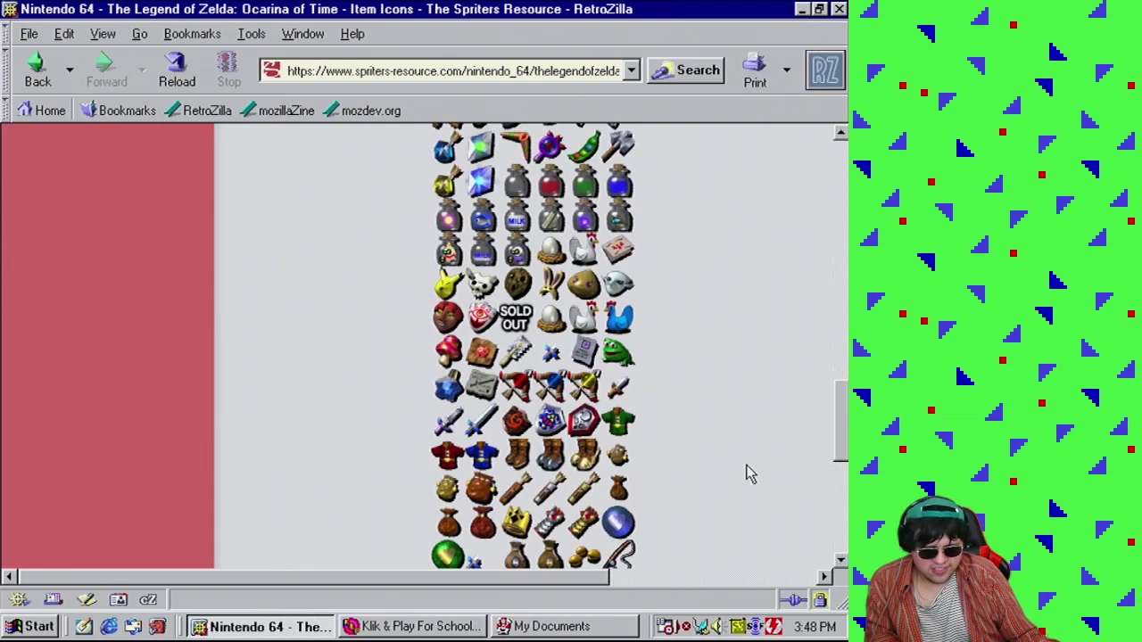
scroll(750, 475, down, 4)
scroll(749, 474, up, 2)
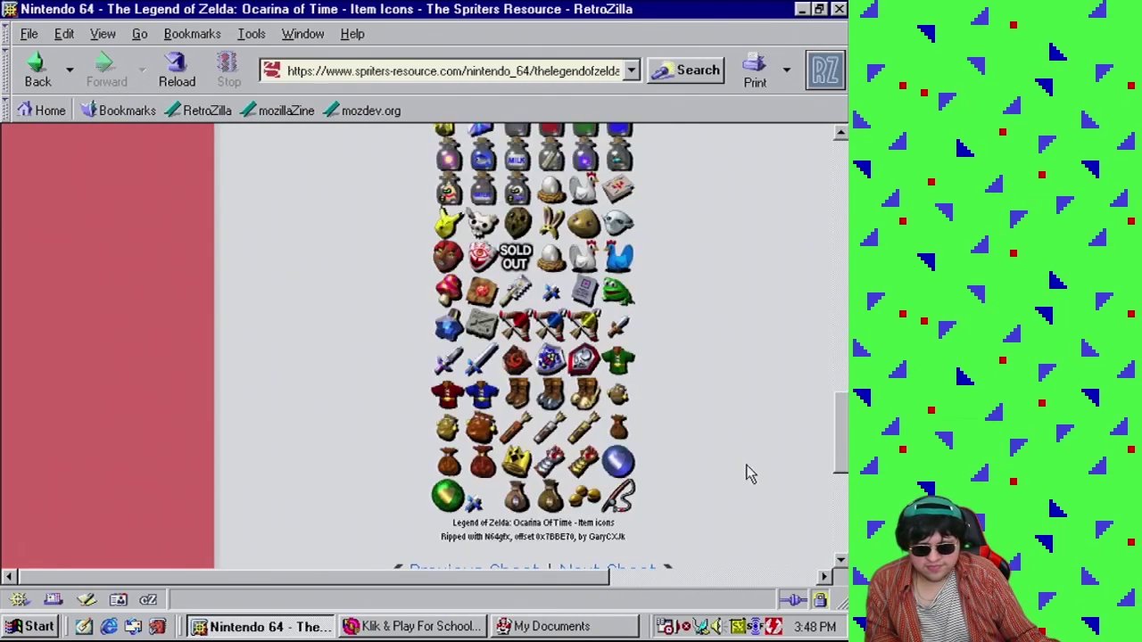
scroll(705, 458, up, 2)
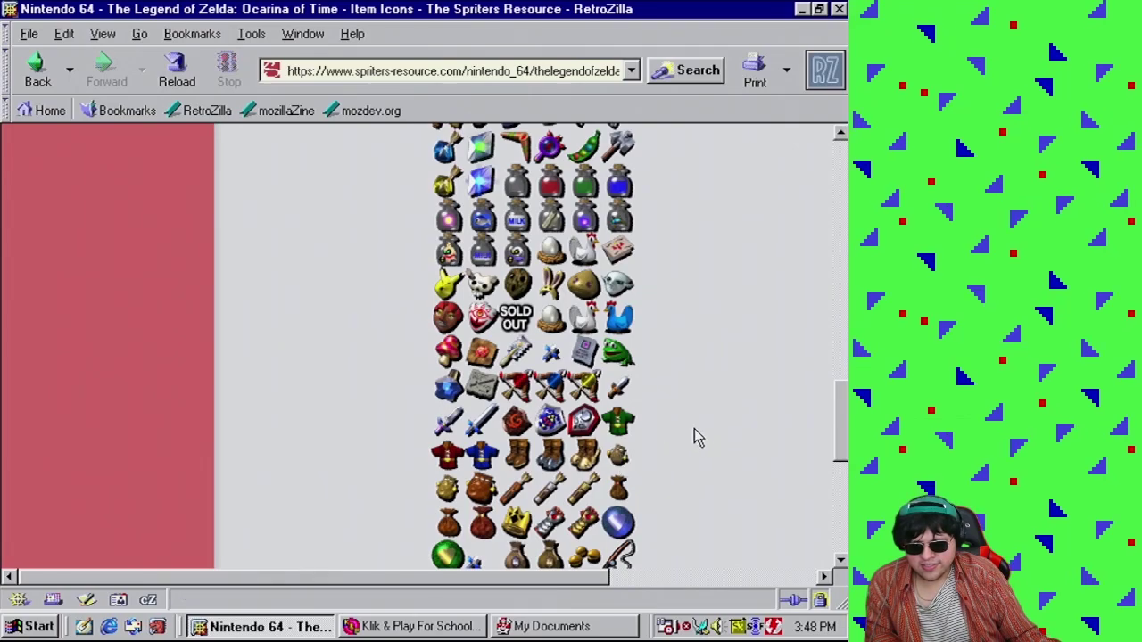
scroll(707, 477, up, 4)
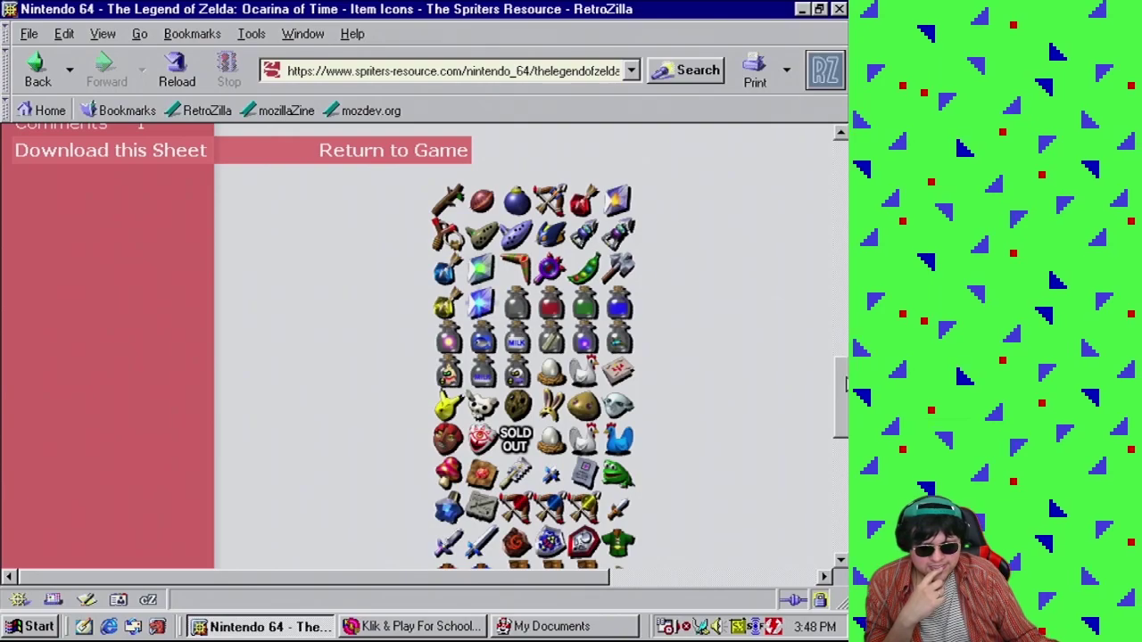
mouse_move(843, 392)
mouse_down()
mouse_move(843, 424)
mouse_move(843, 404)
mouse_up()
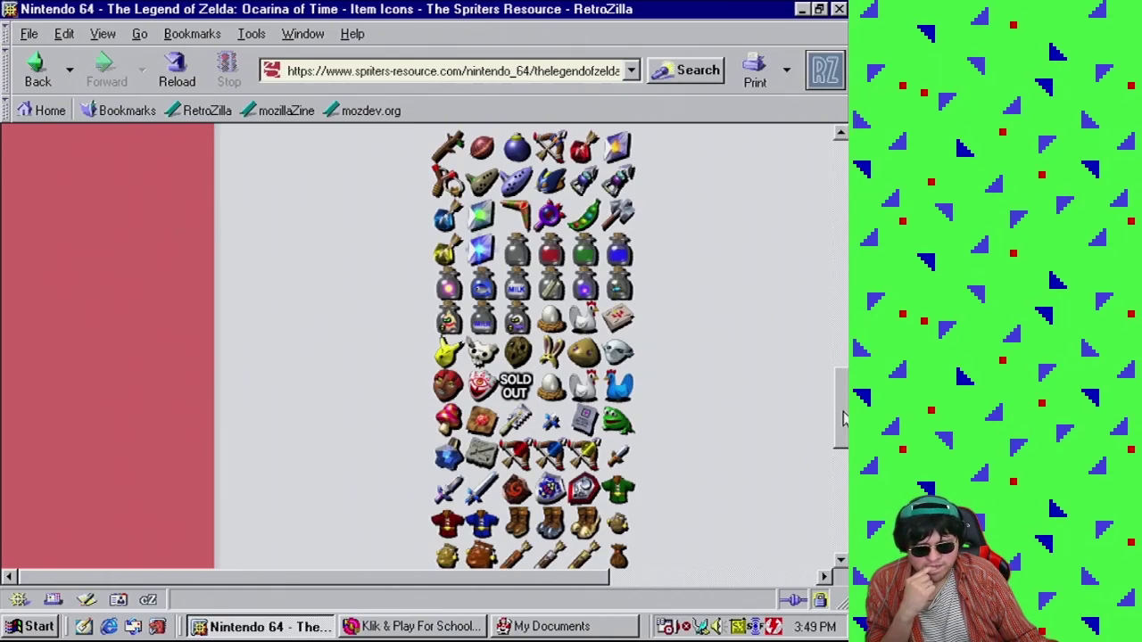
drag(843, 418, 846, 401)
drag(846, 401, 845, 438)
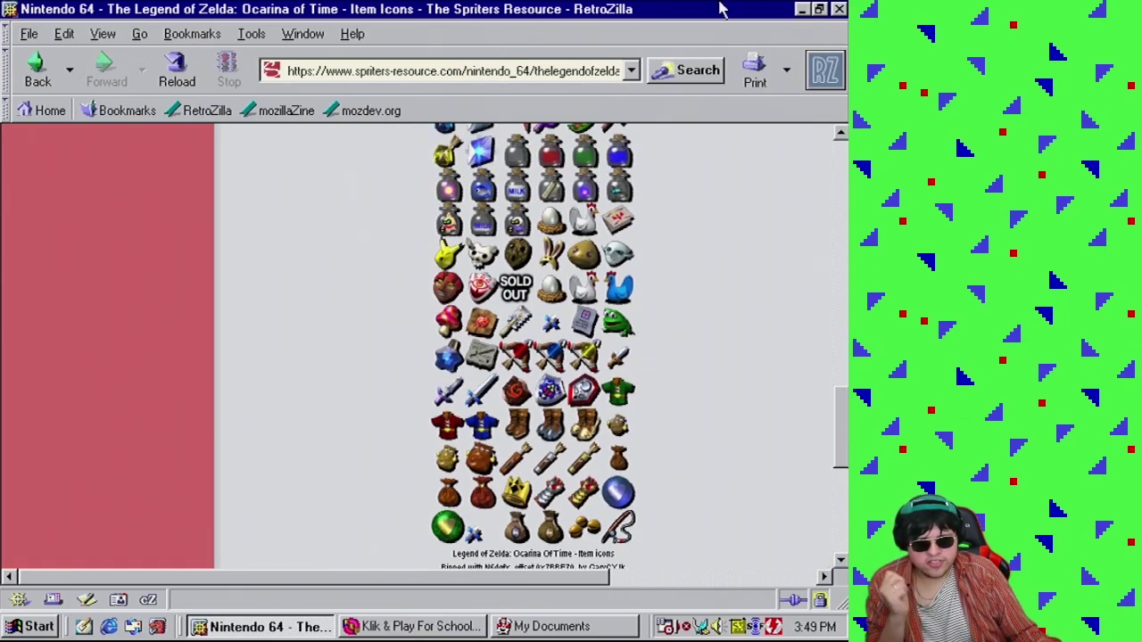
Switch to Klik & Play For Schools and save the game as Game1.gam with the description Mother 4
click(415, 627)
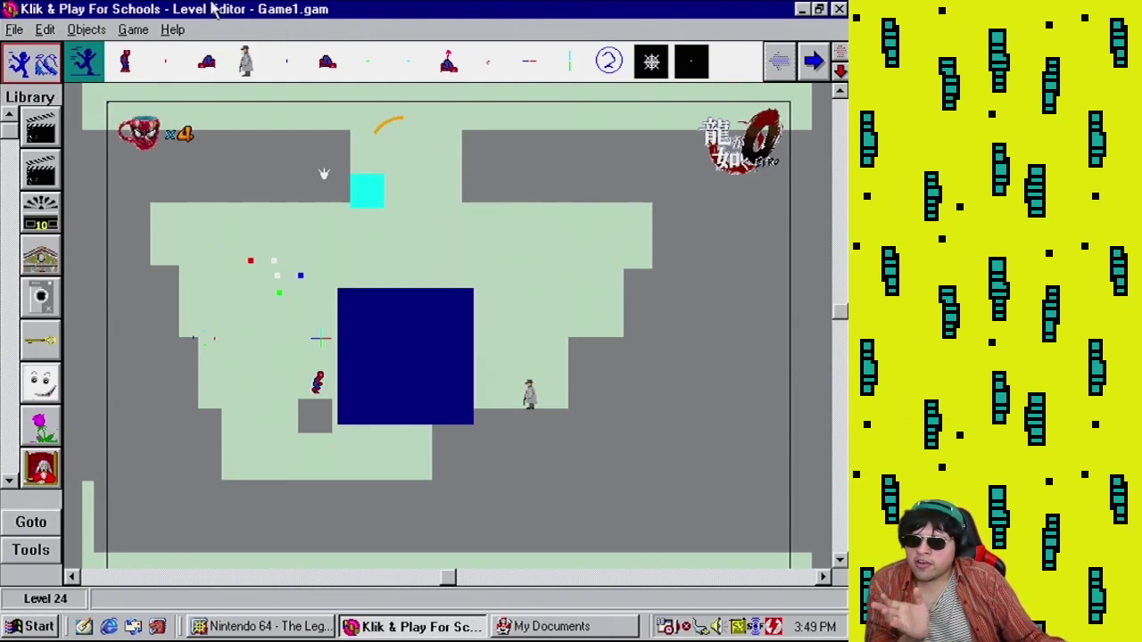
click(14, 29)
click(53, 96)
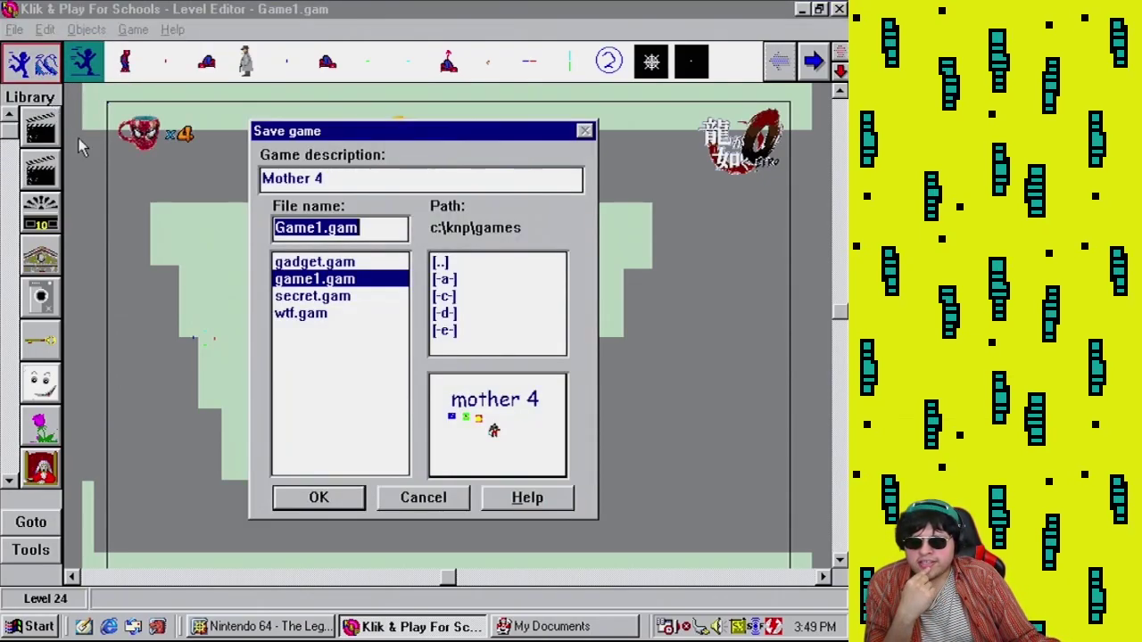
click(347, 501)
View the game's storyboard and open Frame 24 in the level editor
click(134, 30)
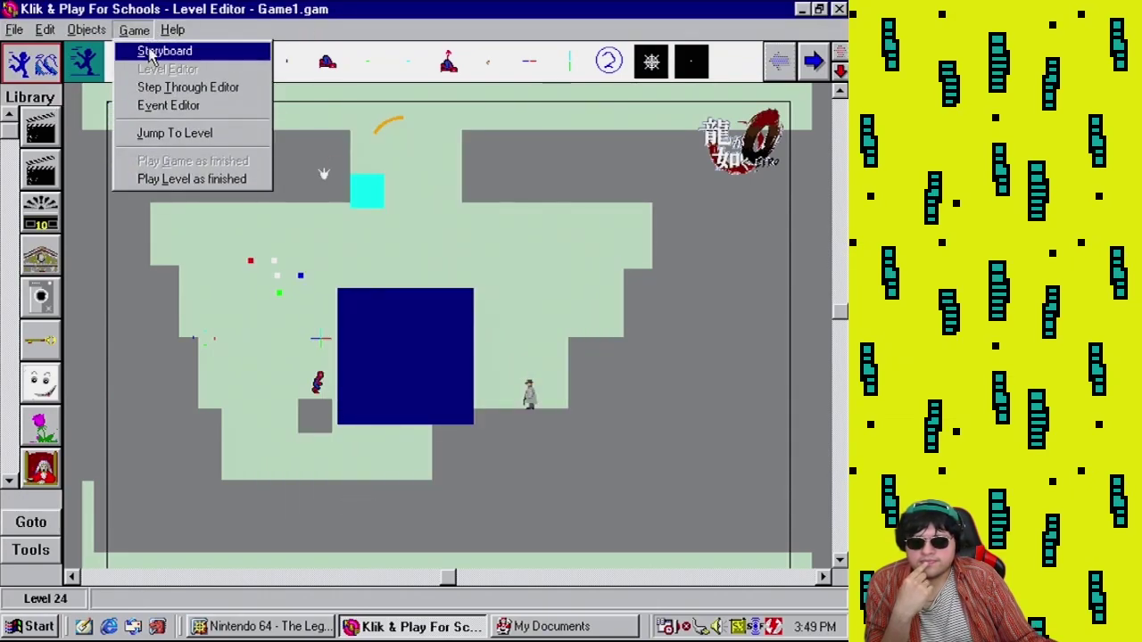
click(148, 50)
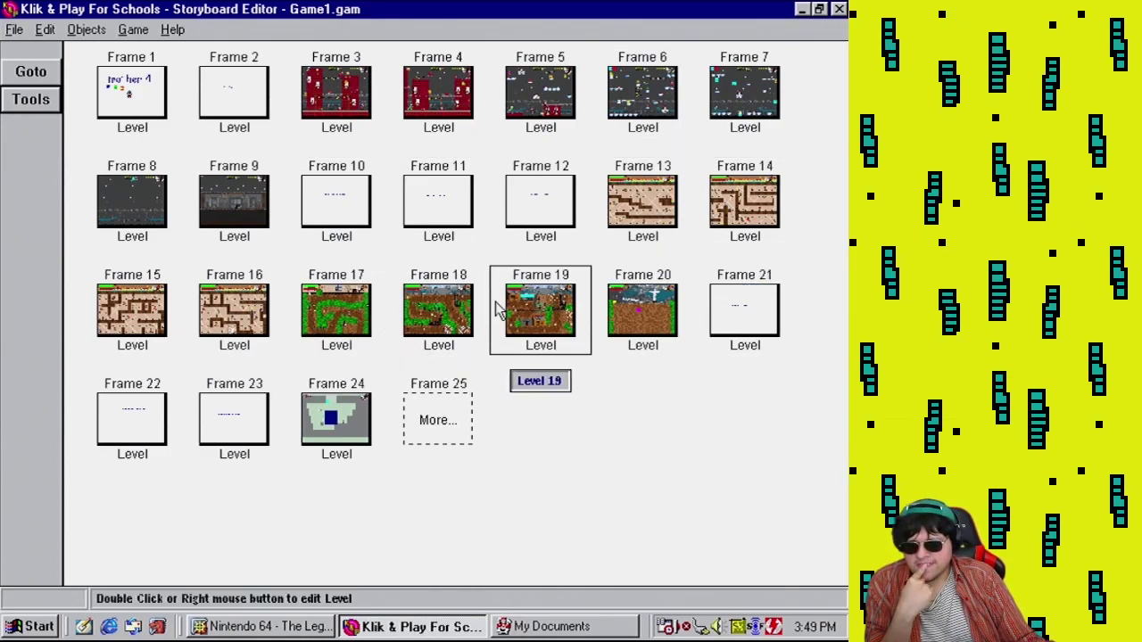
right_click(352, 423)
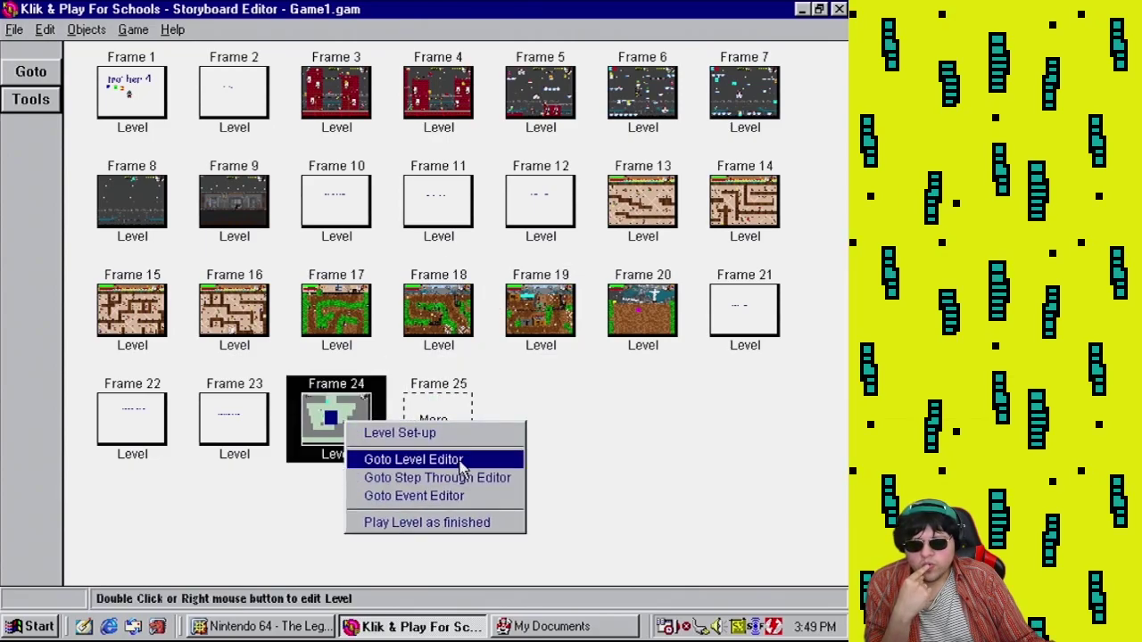
click(446, 460)
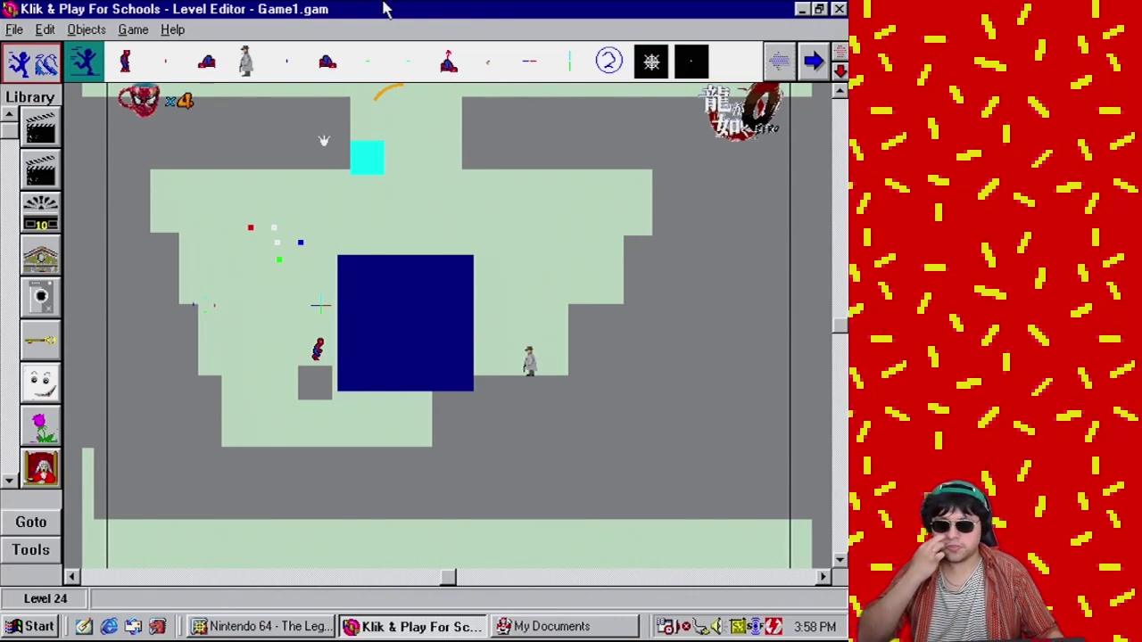
Change the large pale green quick backdrop behind the level to solid black
click(554, 216)
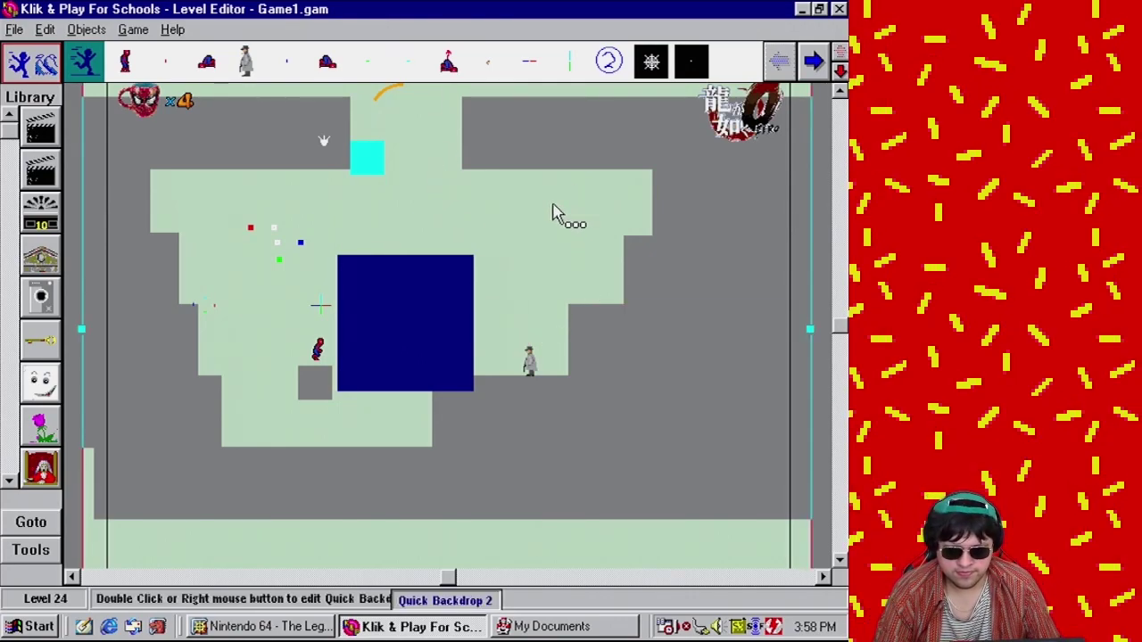
right_click(553, 215)
click(624, 252)
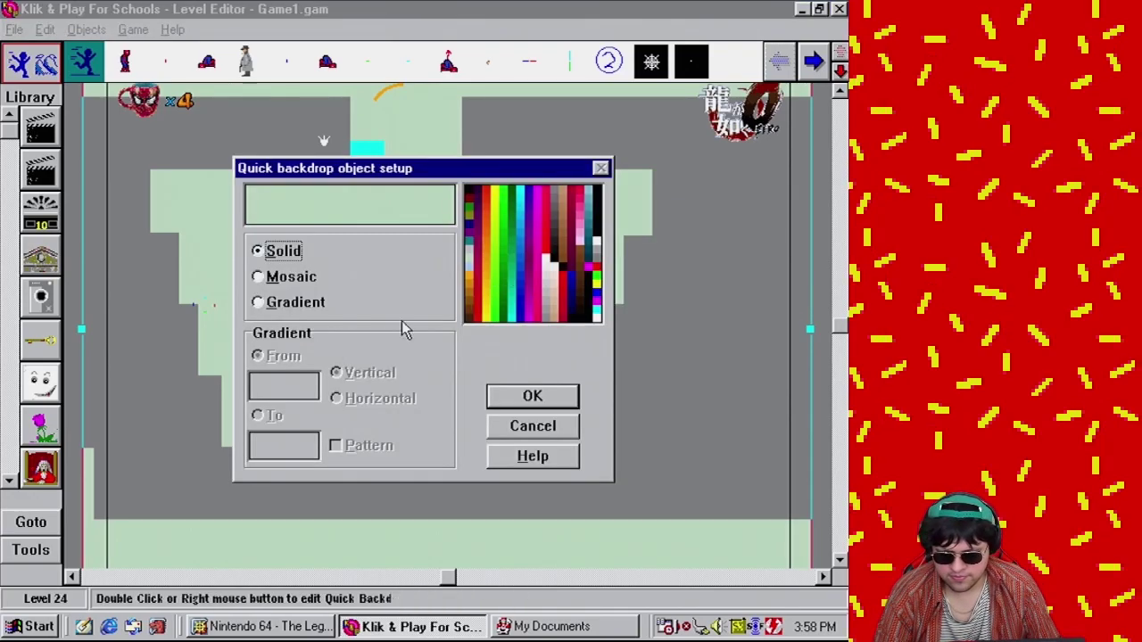
click(472, 194)
click(527, 396)
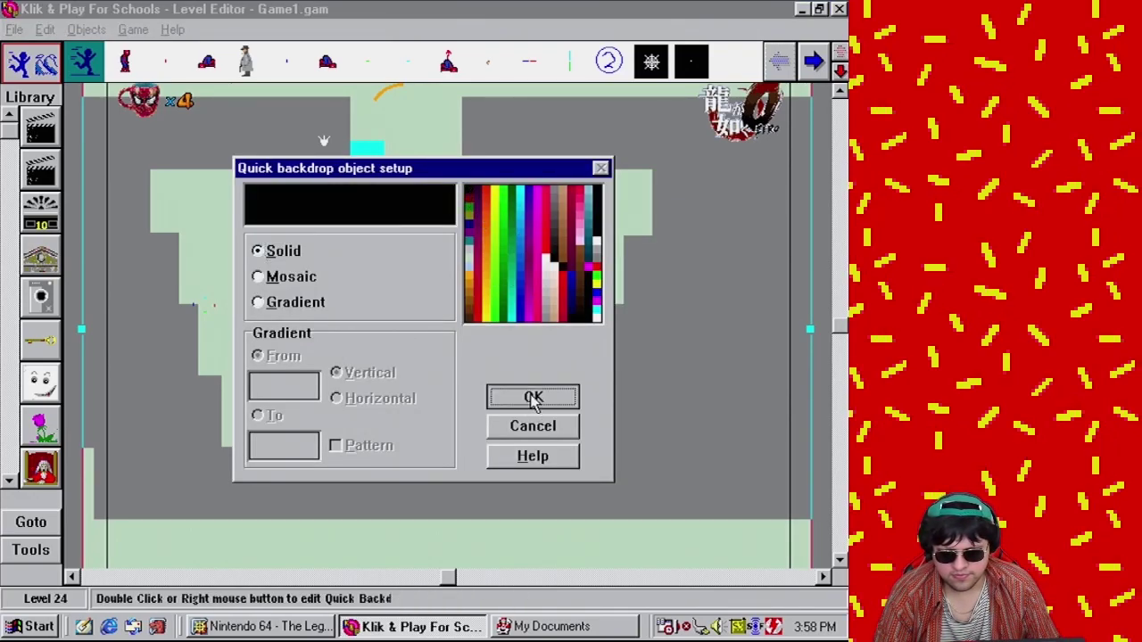
Switch to RetroZilla and list the Arcade games starting with D on The Spriters Resource
click(263, 626)
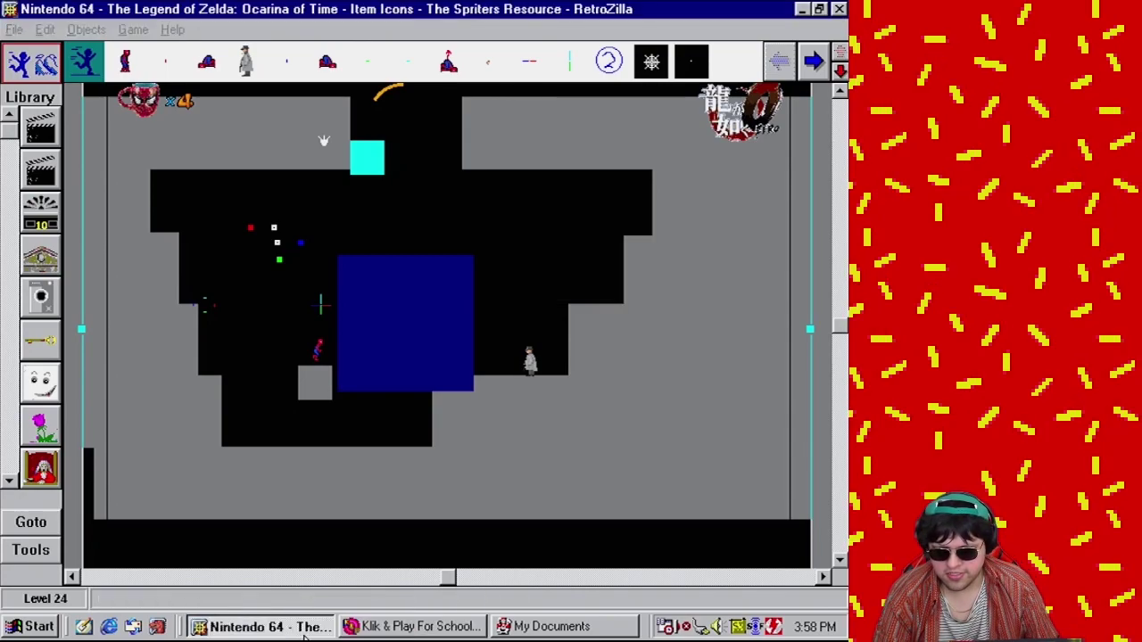
scroll(822, 351, up, 15)
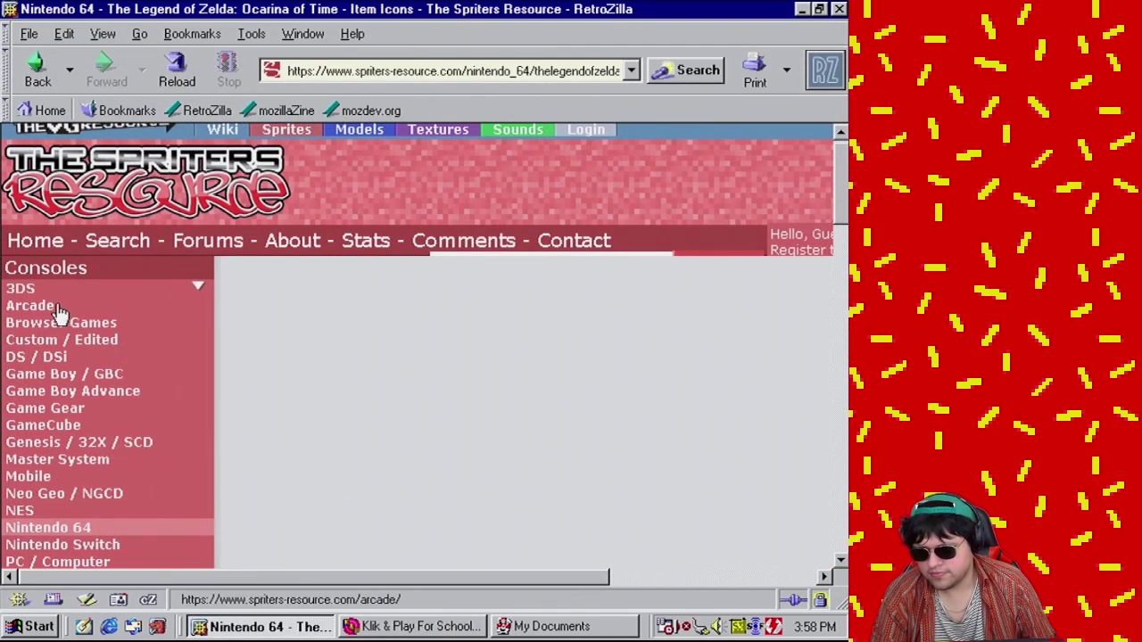
click(90, 320)
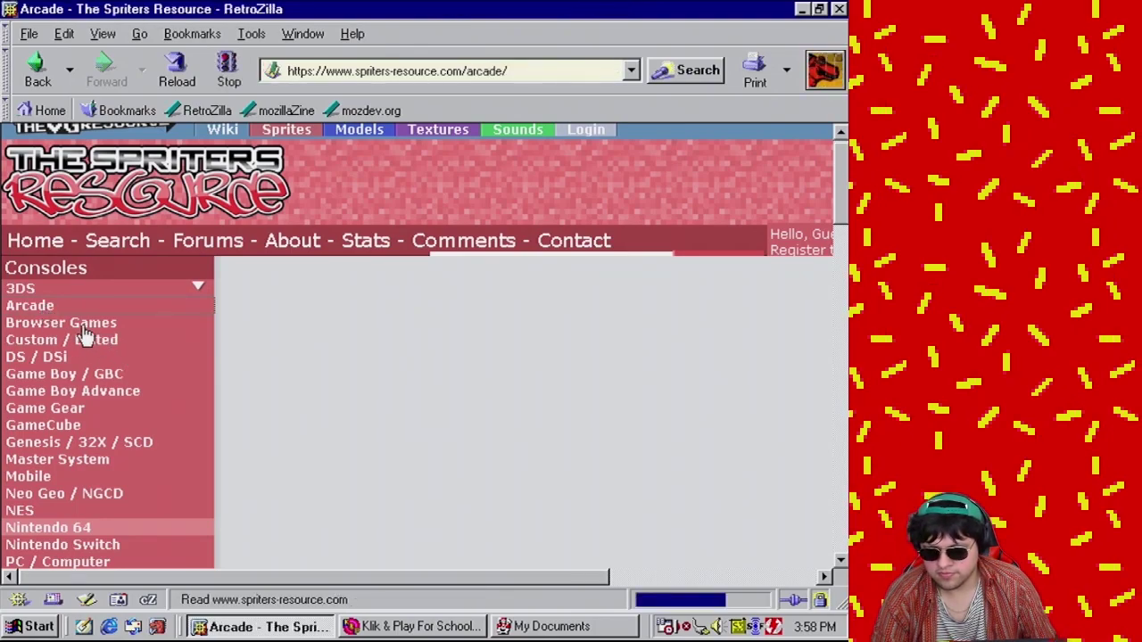
scroll(339, 353, down, 10)
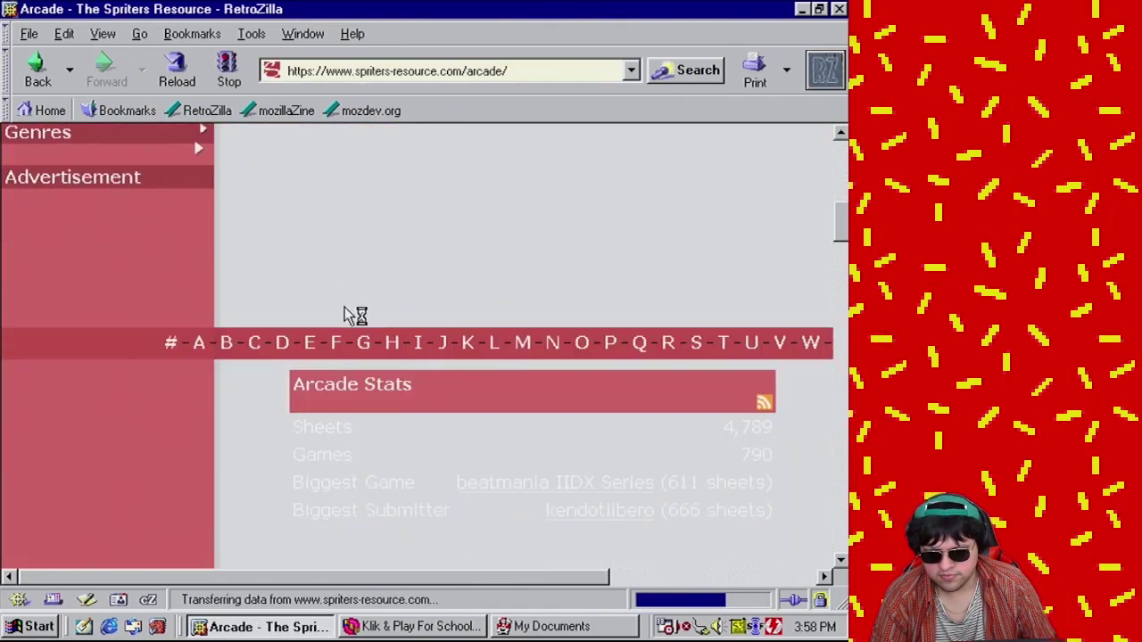
click(281, 344)
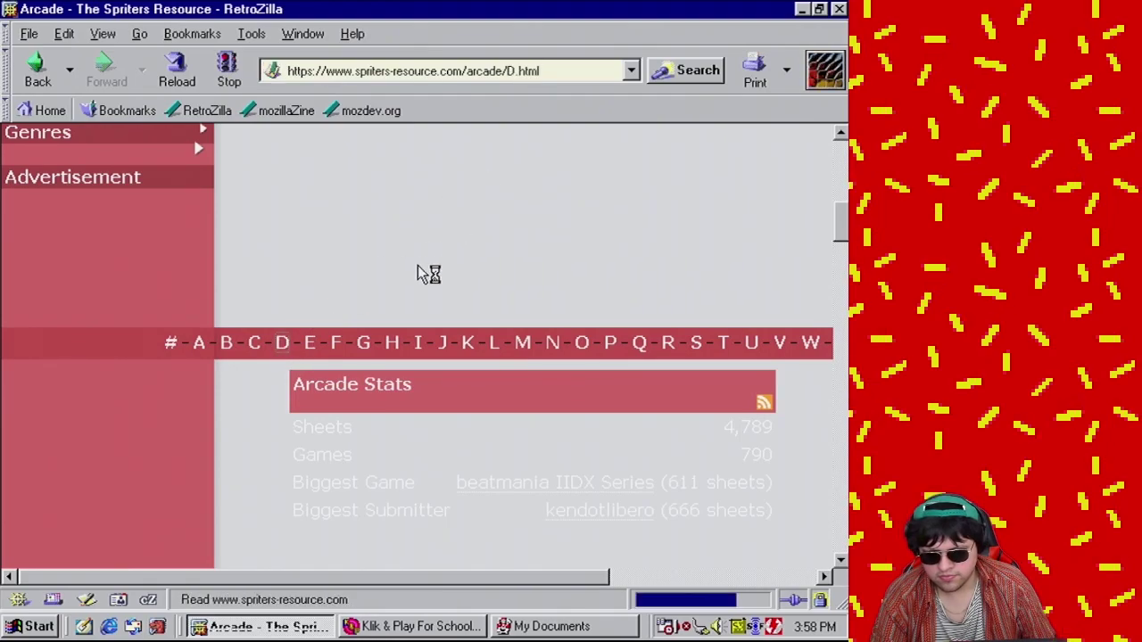
Find Donkey Kong among the Arcade games starting with D and open its sprite page
scroll(446, 280, down, 15)
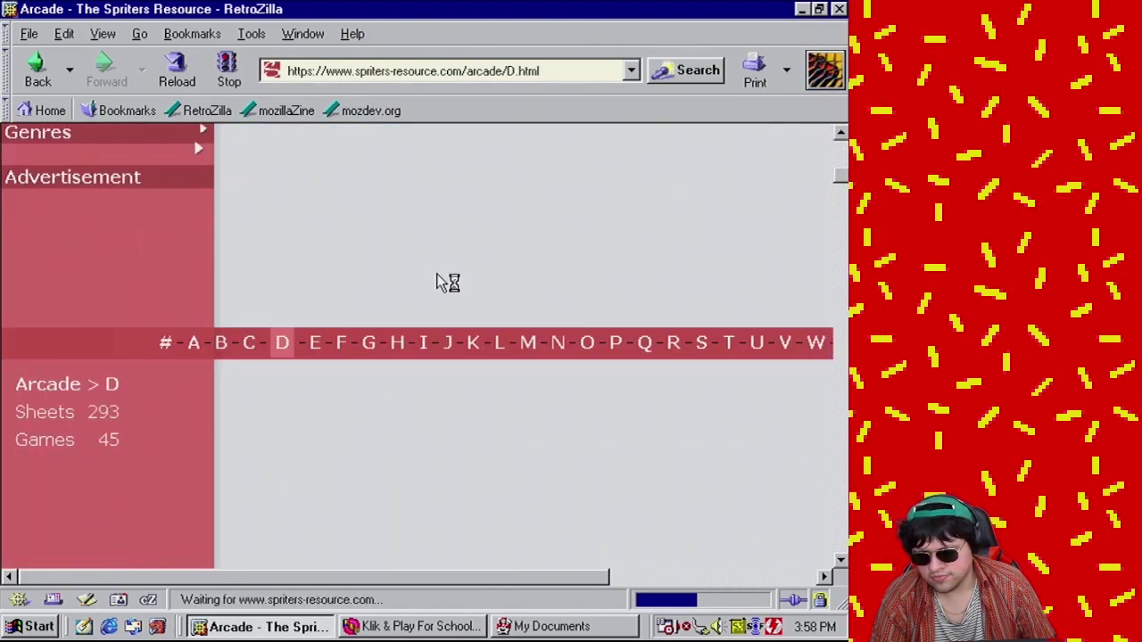
scroll(463, 393, down, 15)
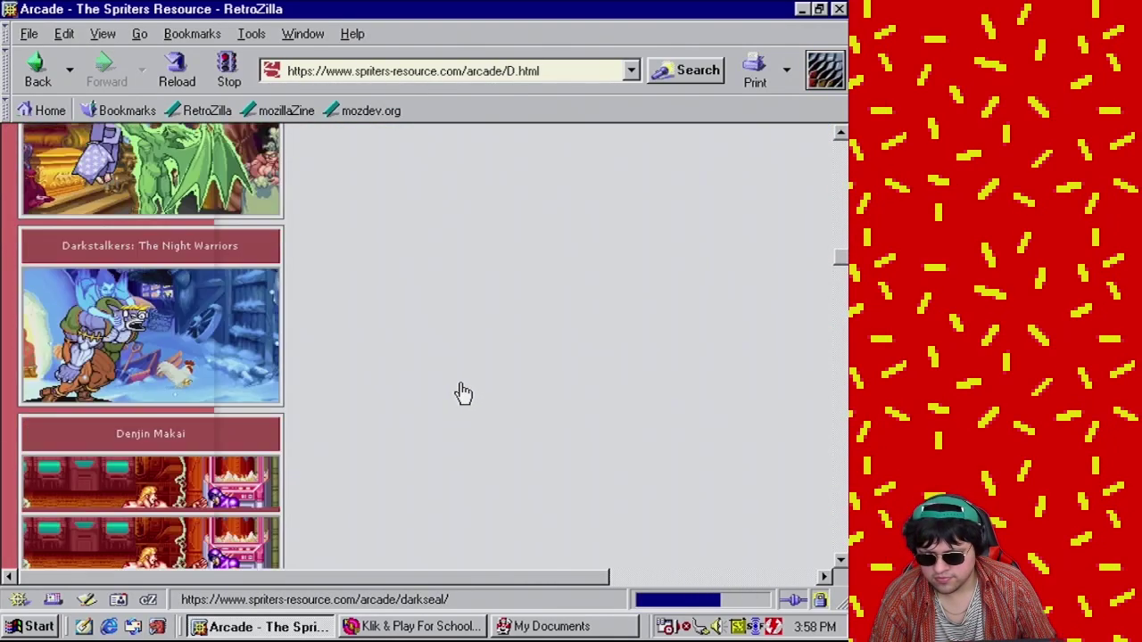
scroll(446, 415, down, 5)
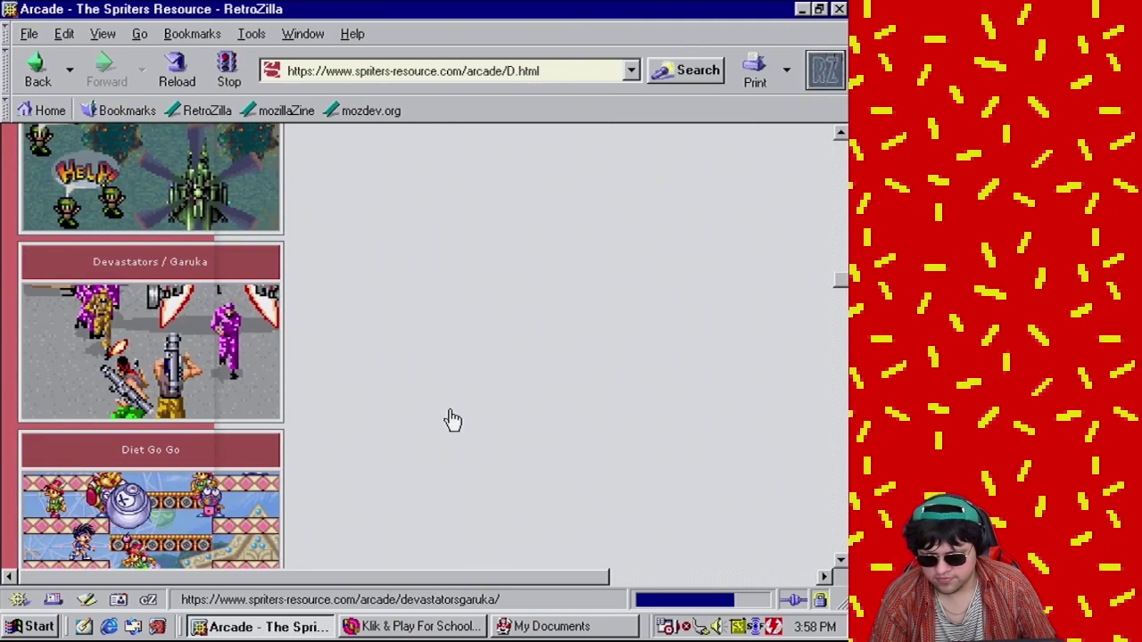
scroll(449, 421, down, 3)
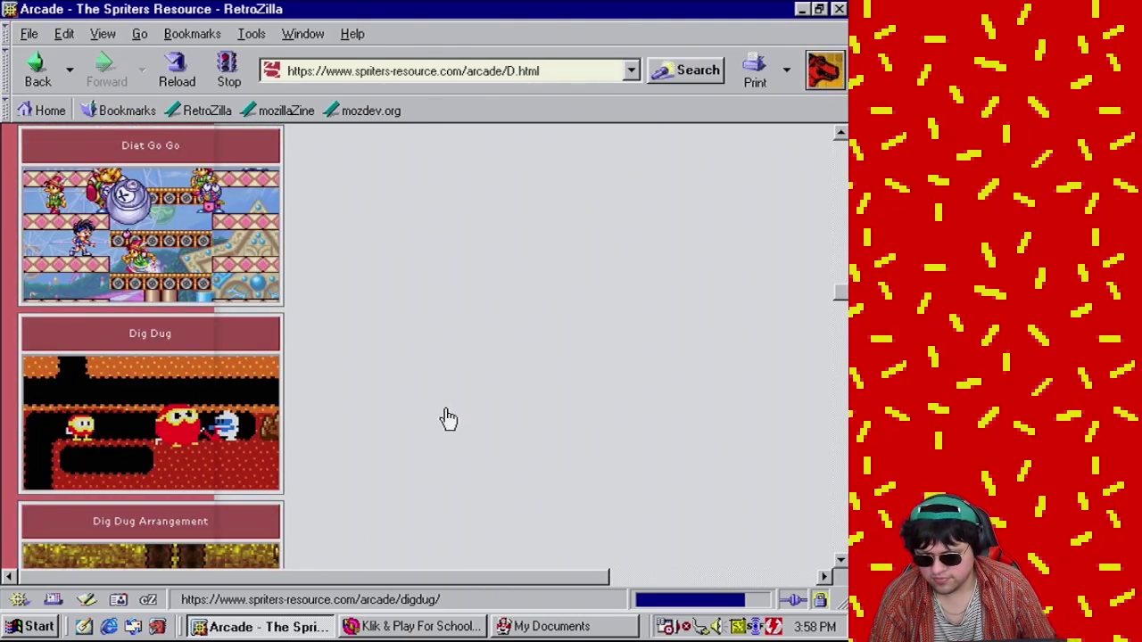
scroll(448, 418, down, 5)
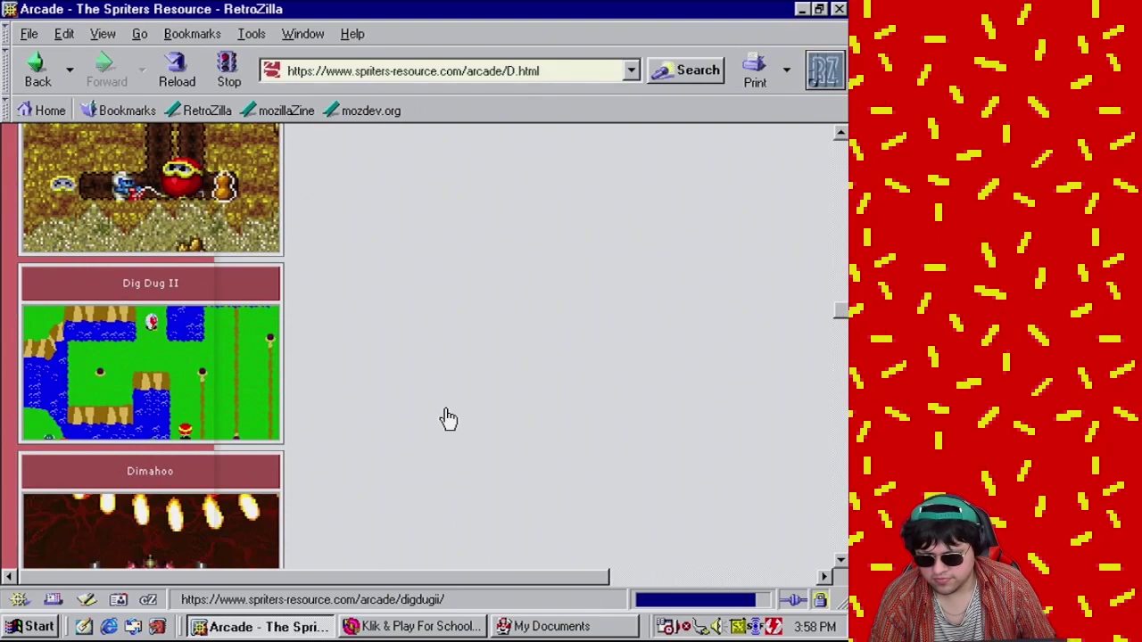
scroll(447, 417, down, 3)
scroll(446, 415, down, 5)
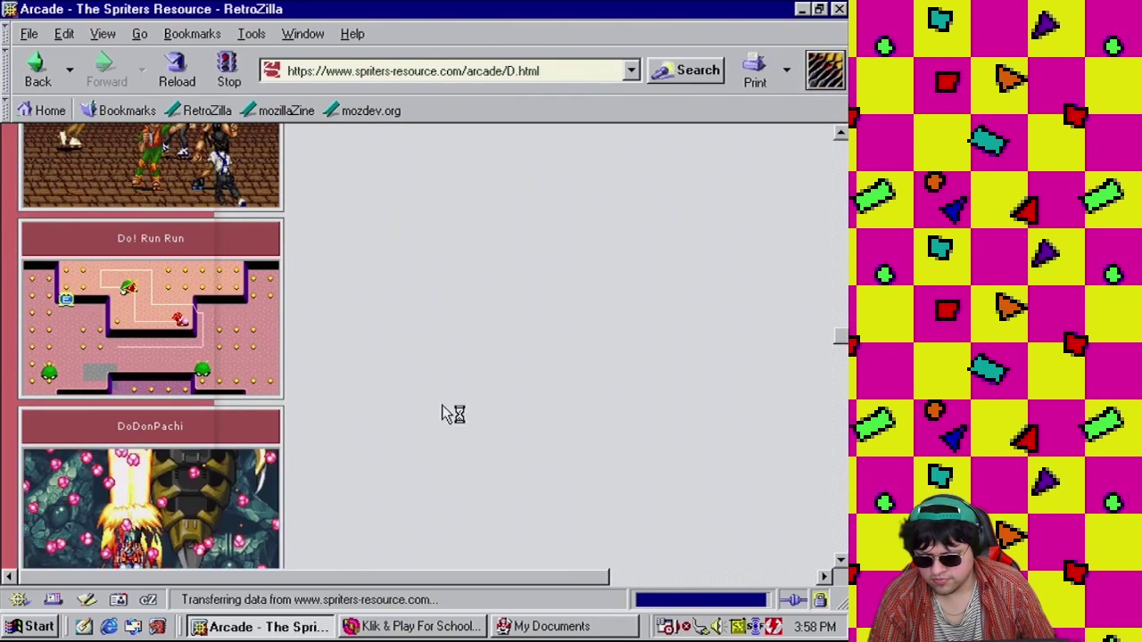
scroll(446, 416, down, 3)
scroll(446, 415, down, 5)
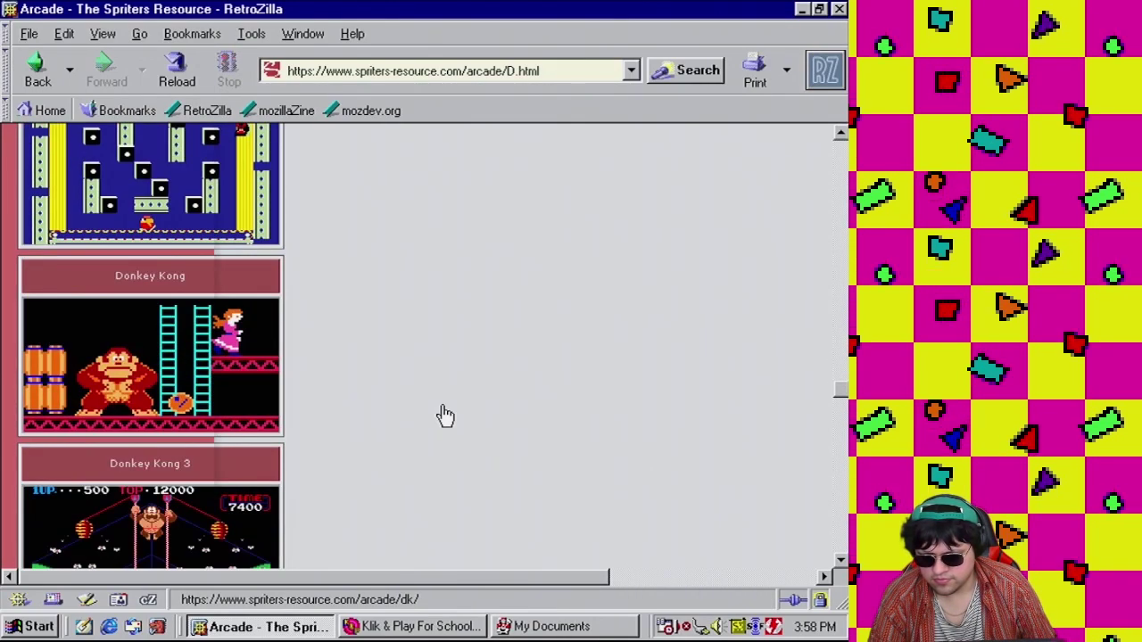
click(228, 385)
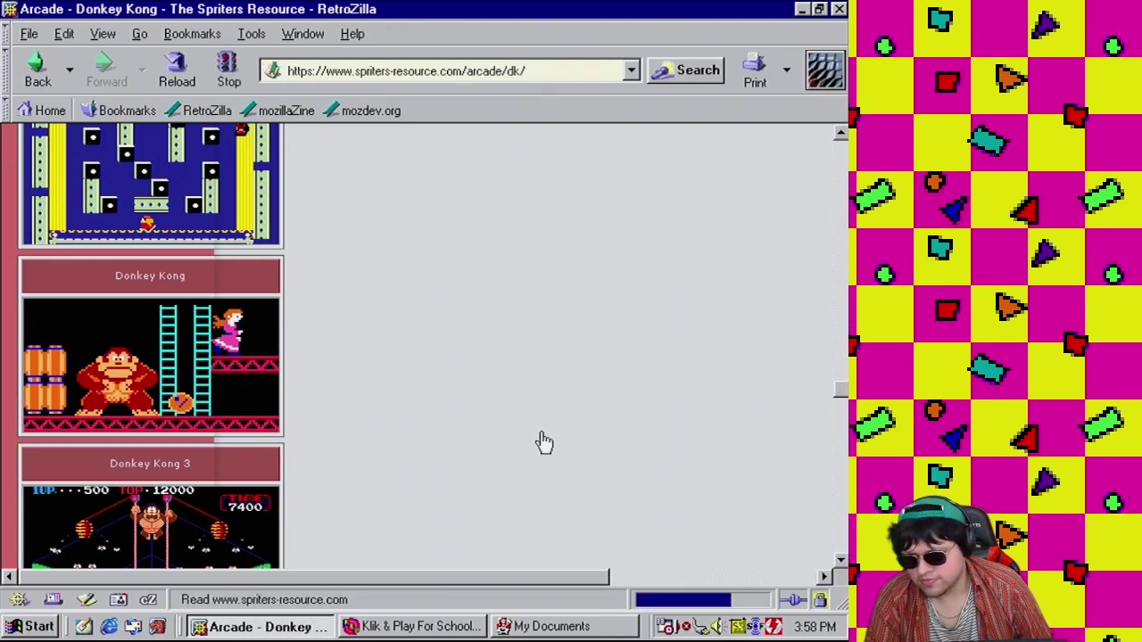
Open Donkey Kong's 25 M/50 M stage sheet and examine its sprites and stage layouts
scroll(490, 400, down, 20)
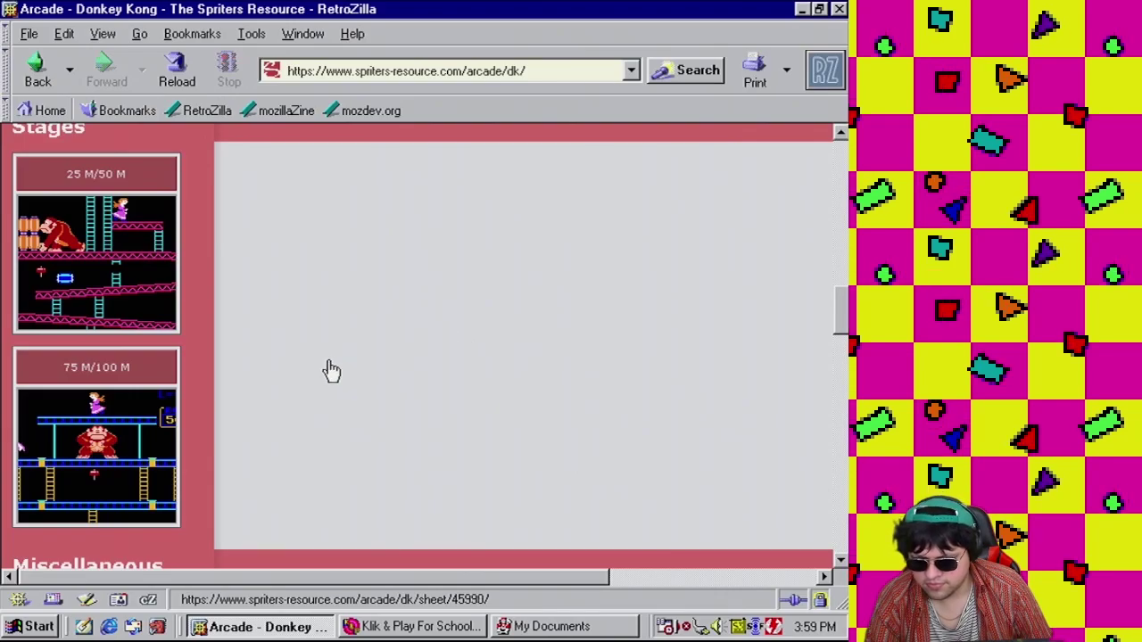
click(130, 310)
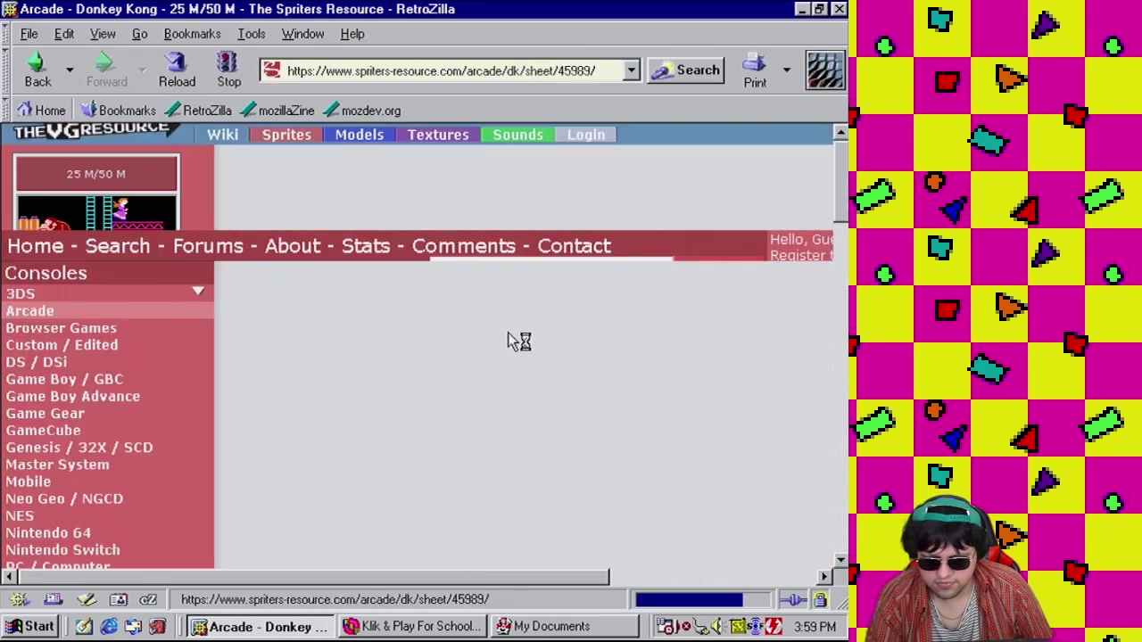
scroll(474, 319, down, 10)
scroll(554, 337, down, 5)
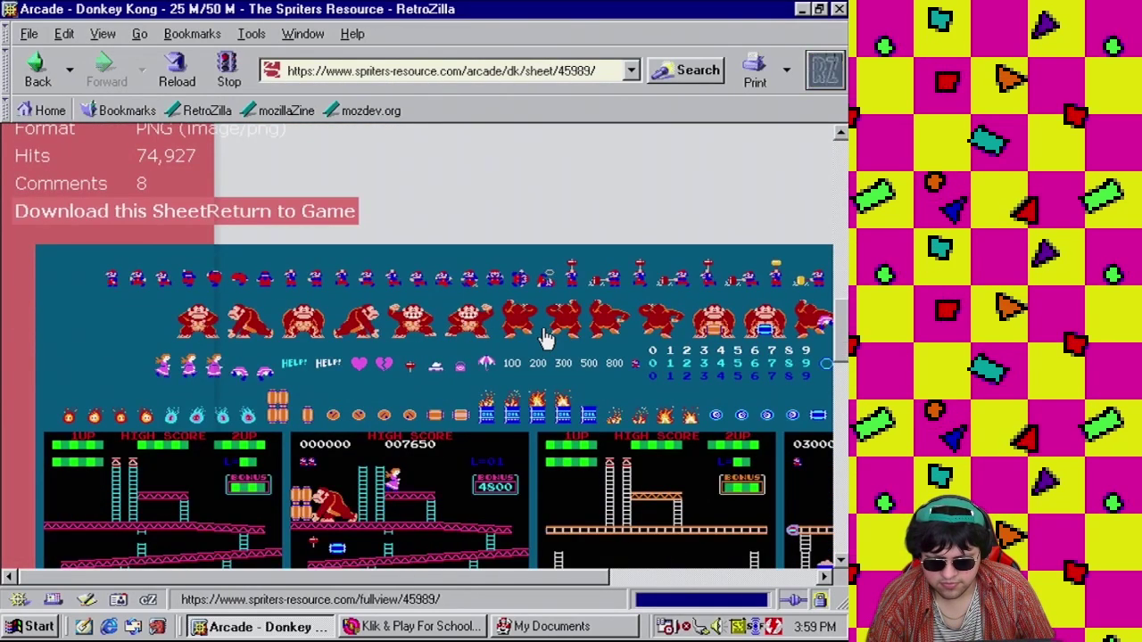
scroll(548, 331, down, 4)
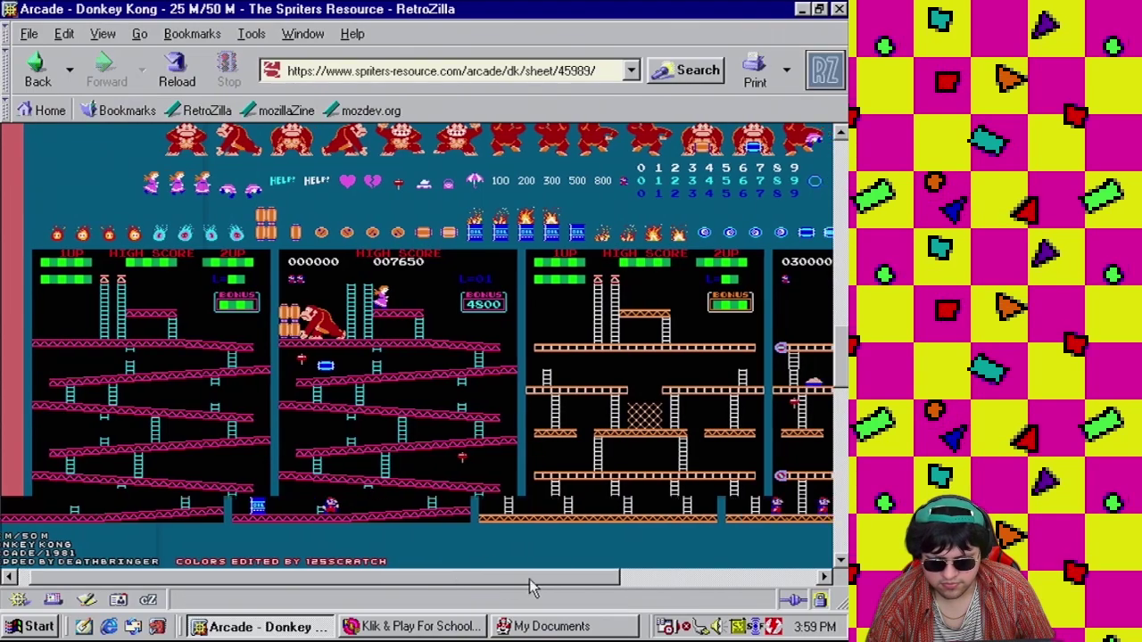
mouse_move(494, 578)
mouse_down()
mouse_move(669, 577)
mouse_move(494, 577)
mouse_up()
scroll(243, 469, down, 5)
scroll(242, 470, down, 2)
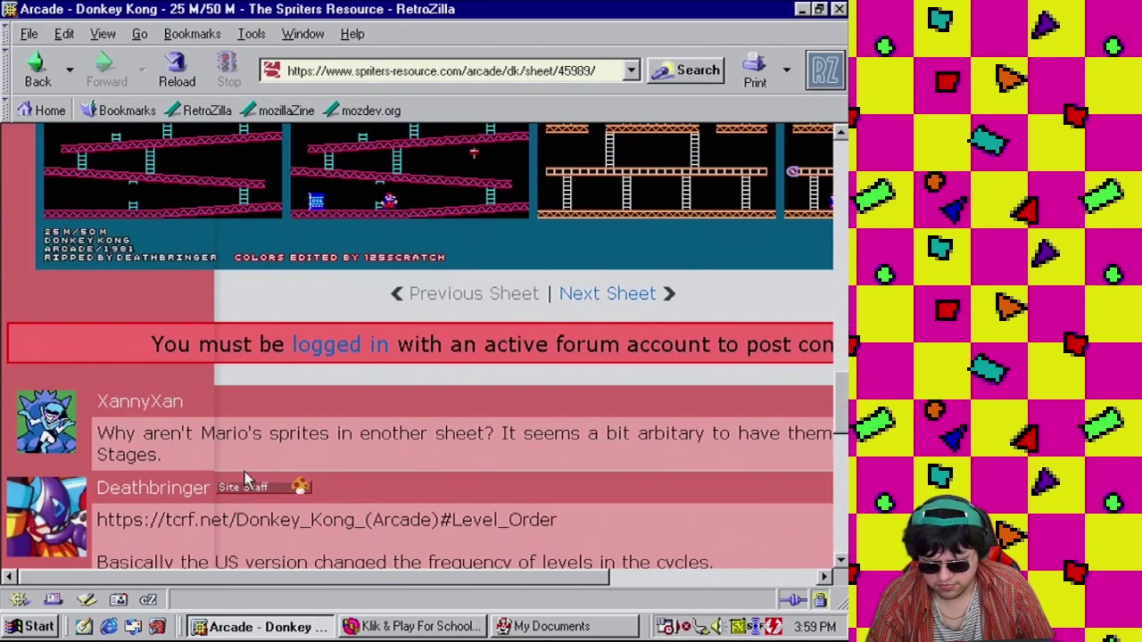
scroll(242, 470, up, 4)
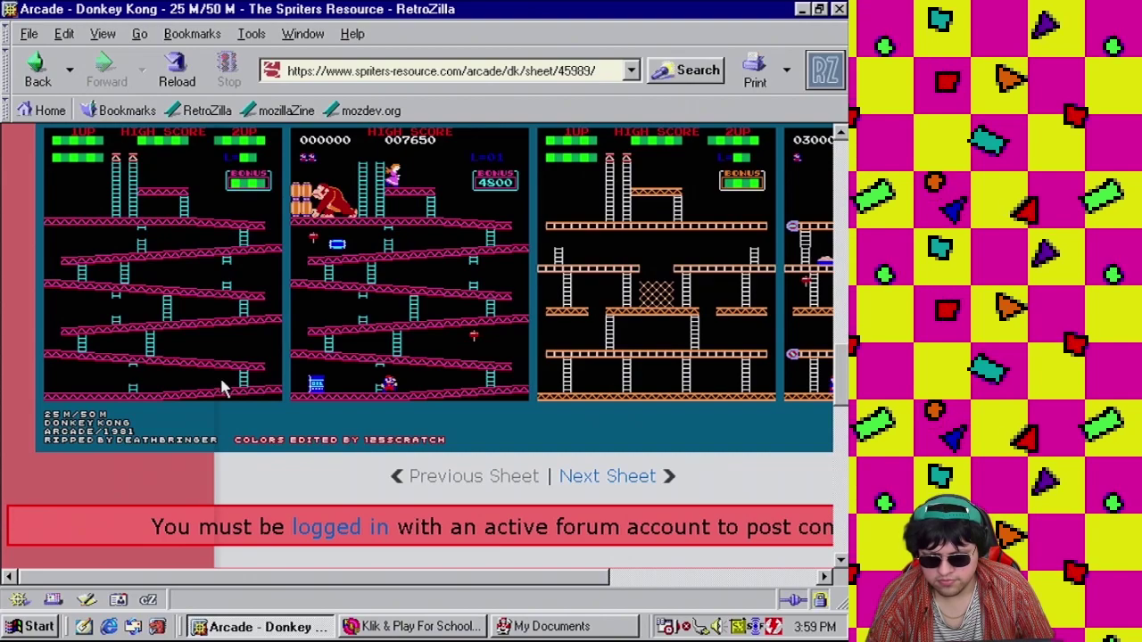
scroll(224, 384, up, 3)
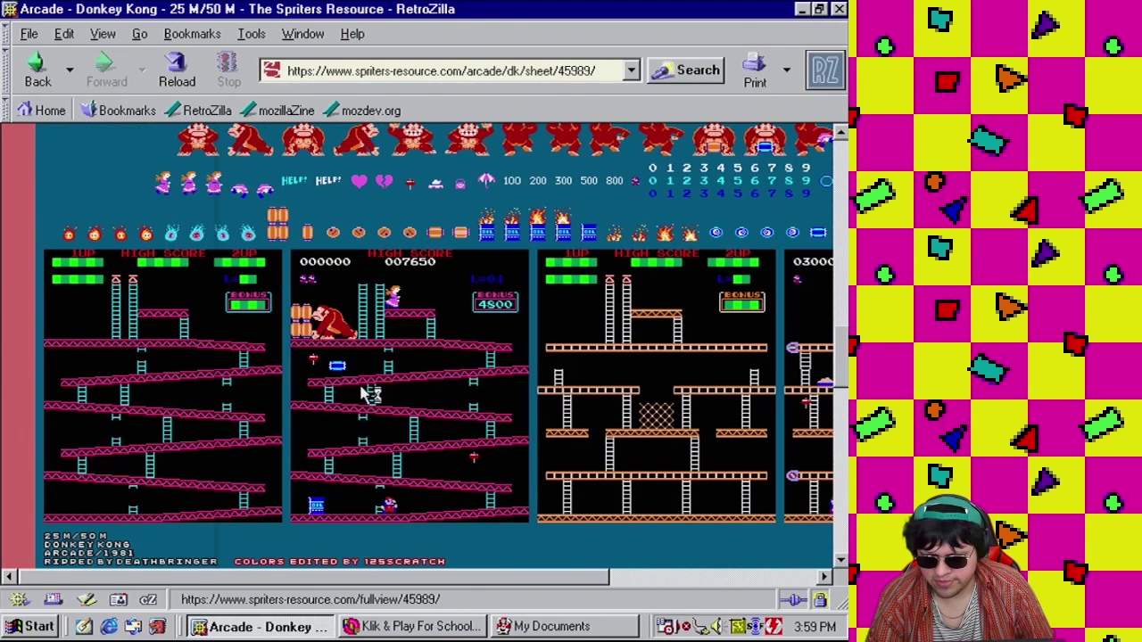
Open the full view of the 25 M/50 M sheet and copy the image
click(366, 395)
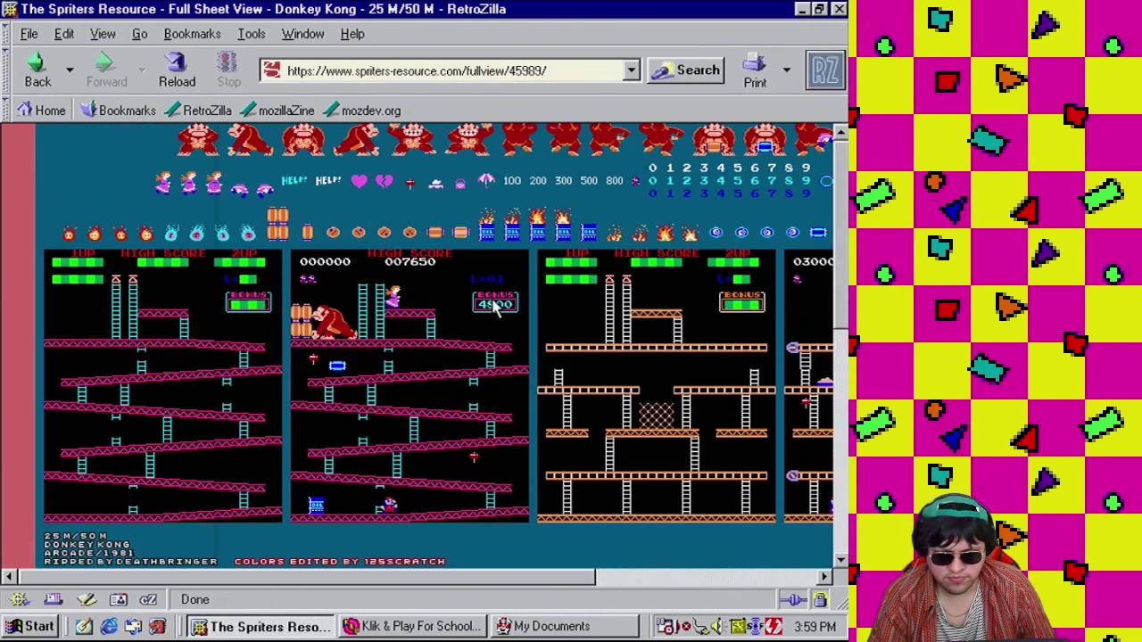
scroll(308, 393, down, 5)
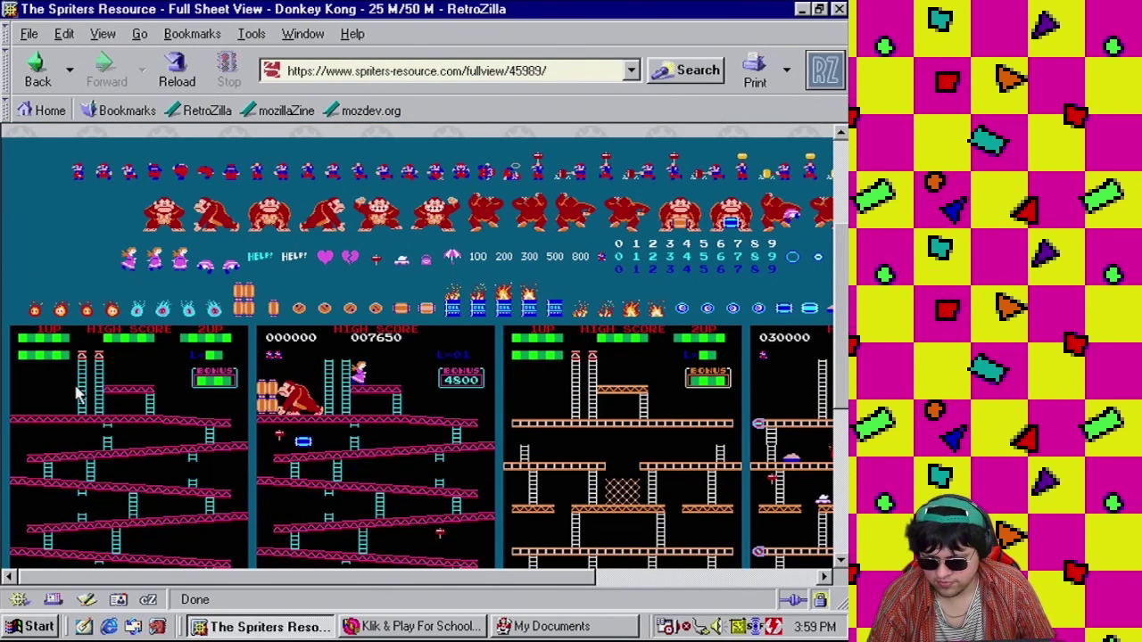
right_click(110, 396)
click(197, 455)
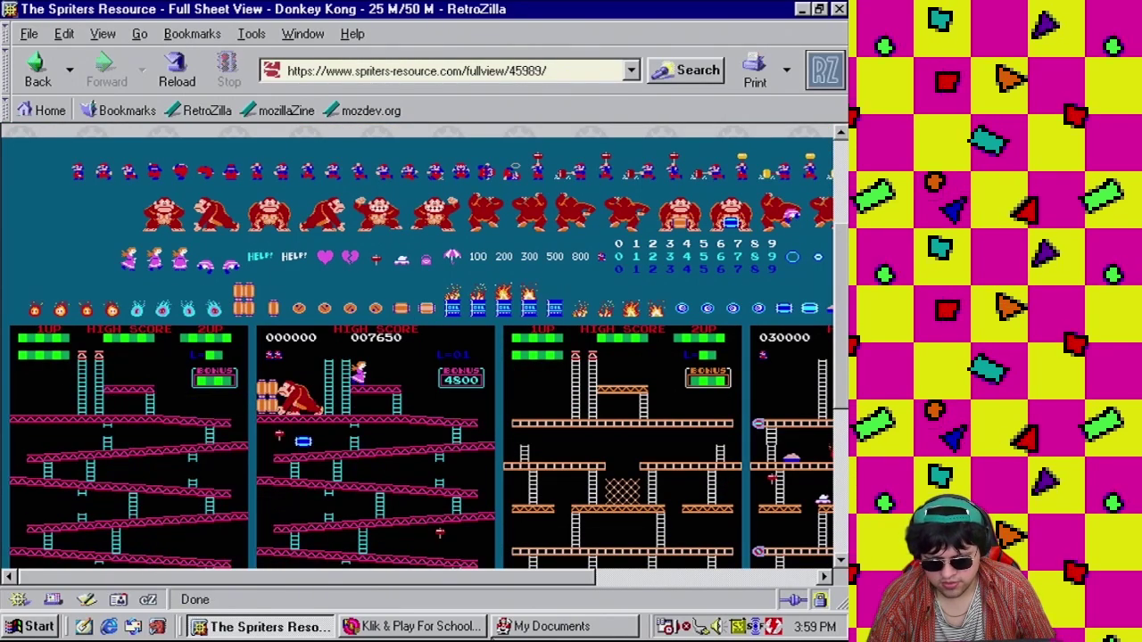
Start Paint and paste the copied Donkey Kong sheet, letting the bitmap enlarge to fit
click(31, 626)
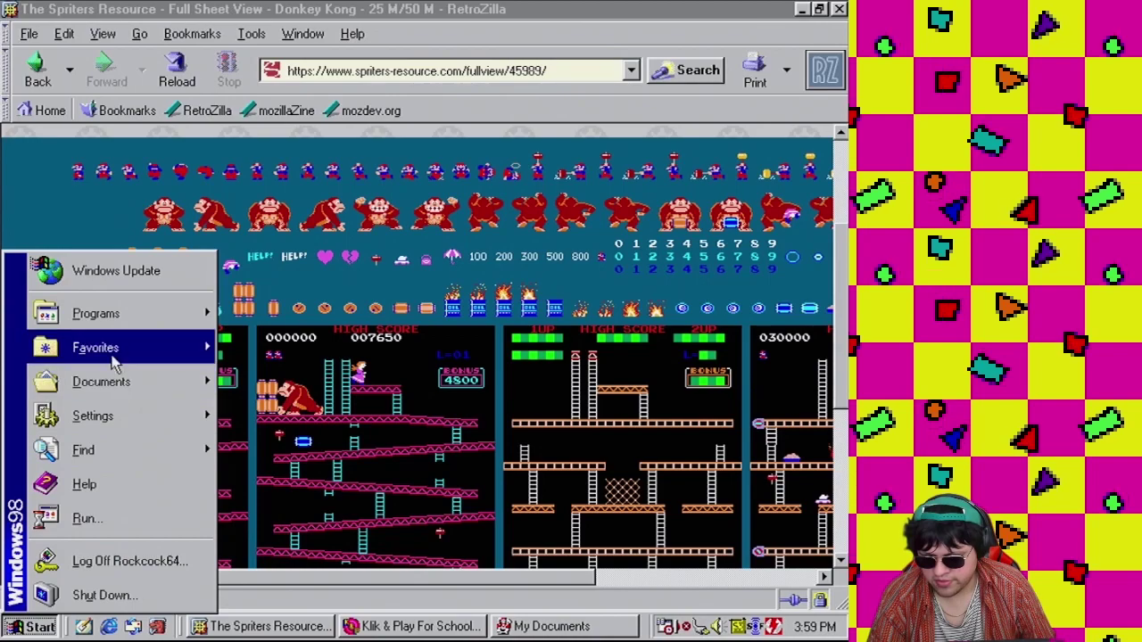
mouse_move(130, 330)
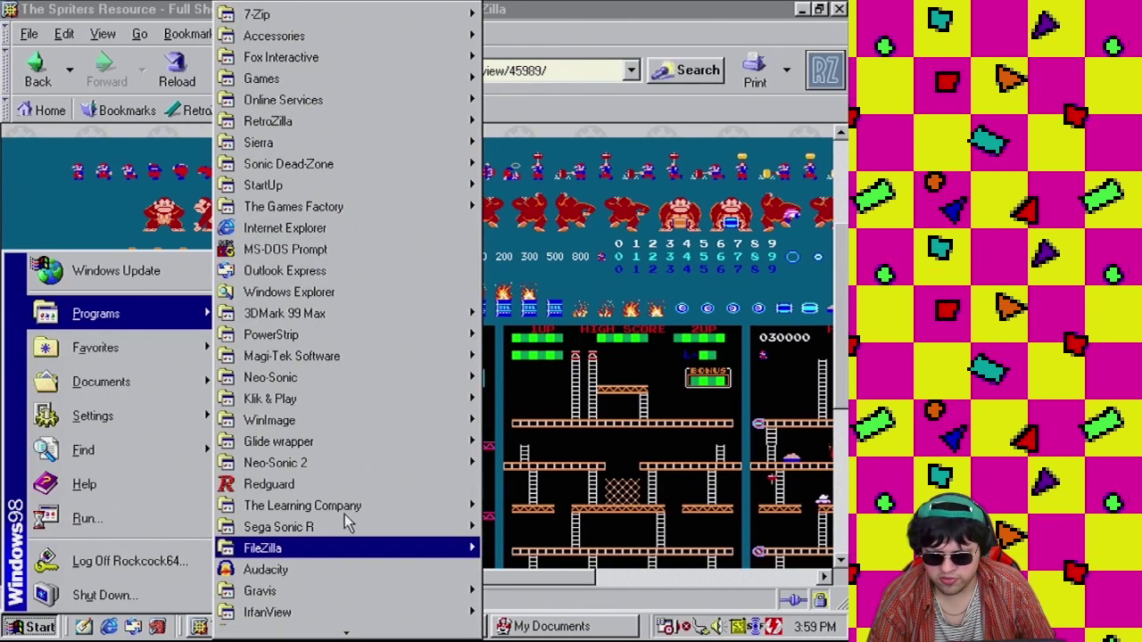
mouse_move(346, 633)
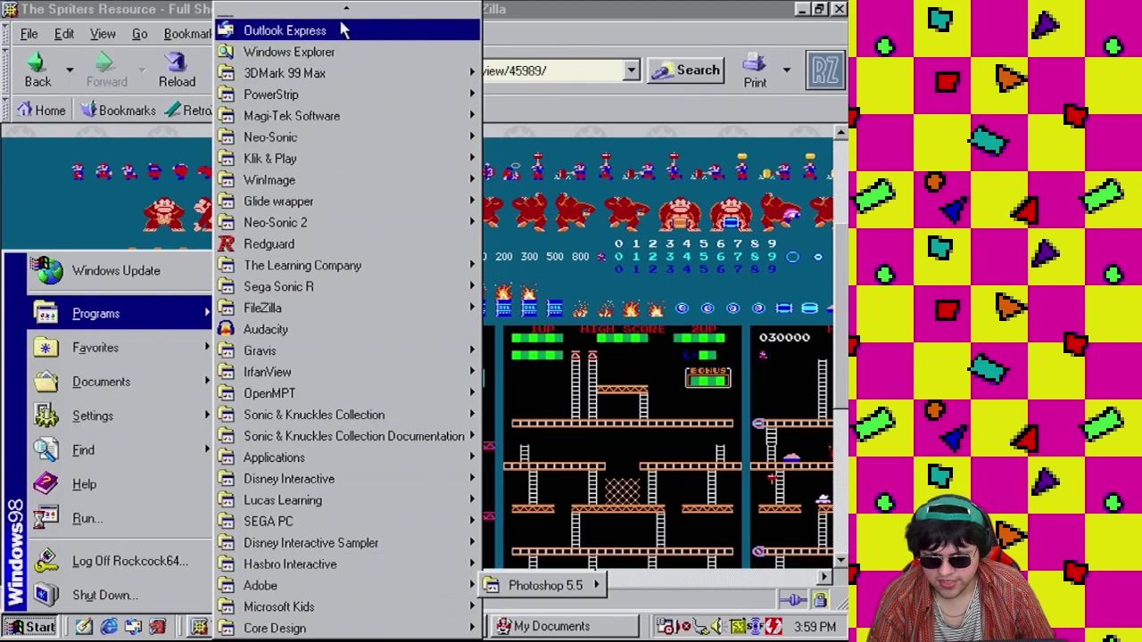
mouse_move(337, 11)
mouse_move(323, 36)
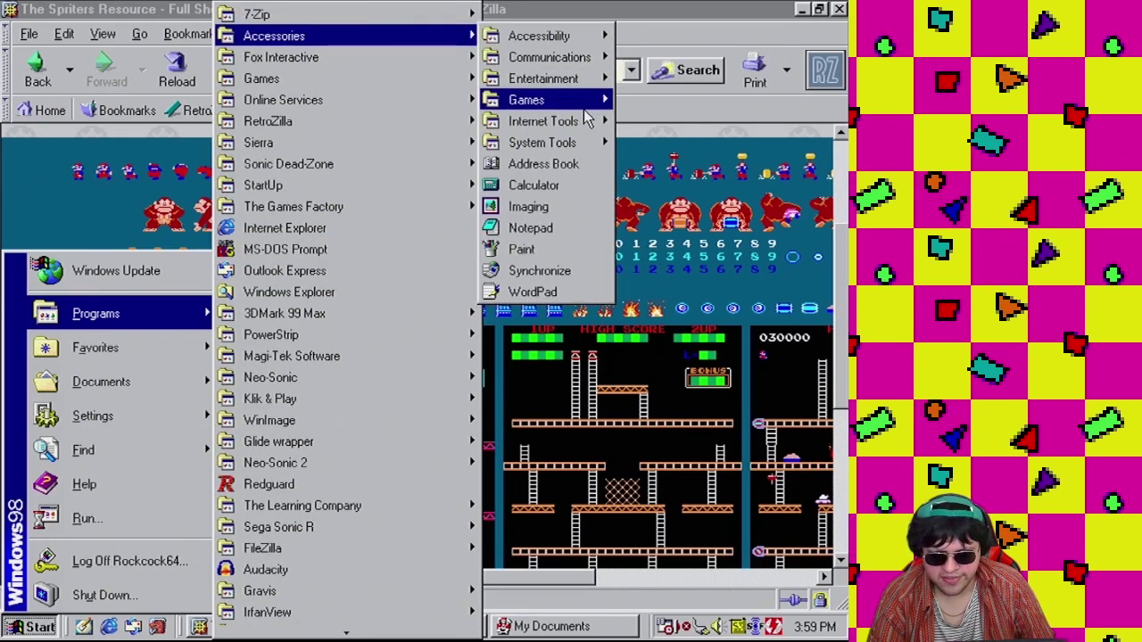
click(544, 250)
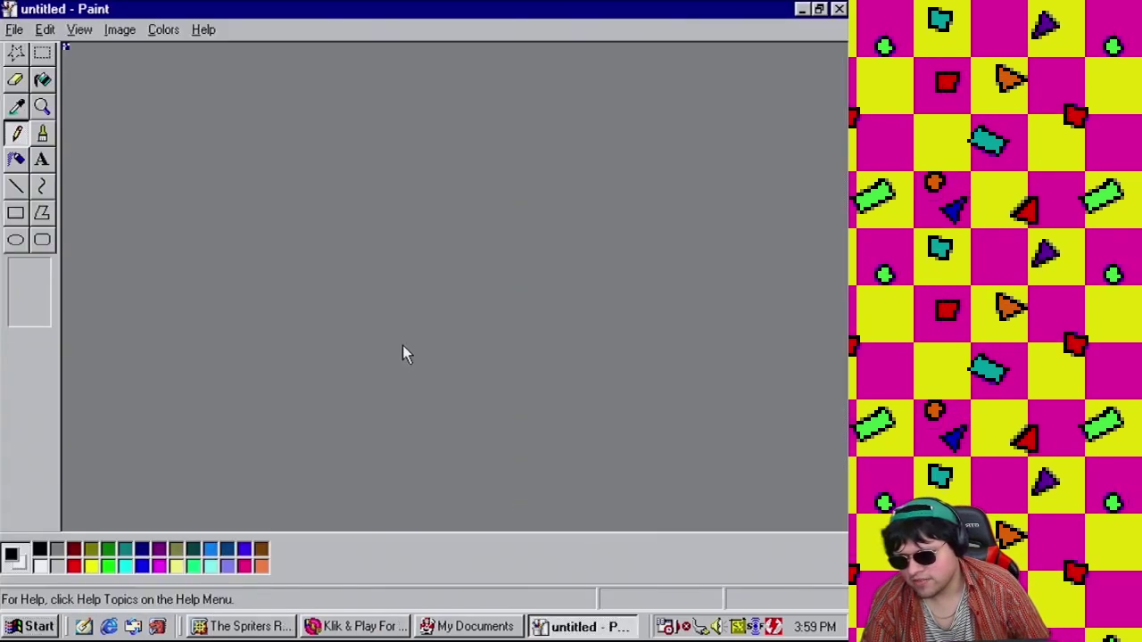
key(ctrl+v)
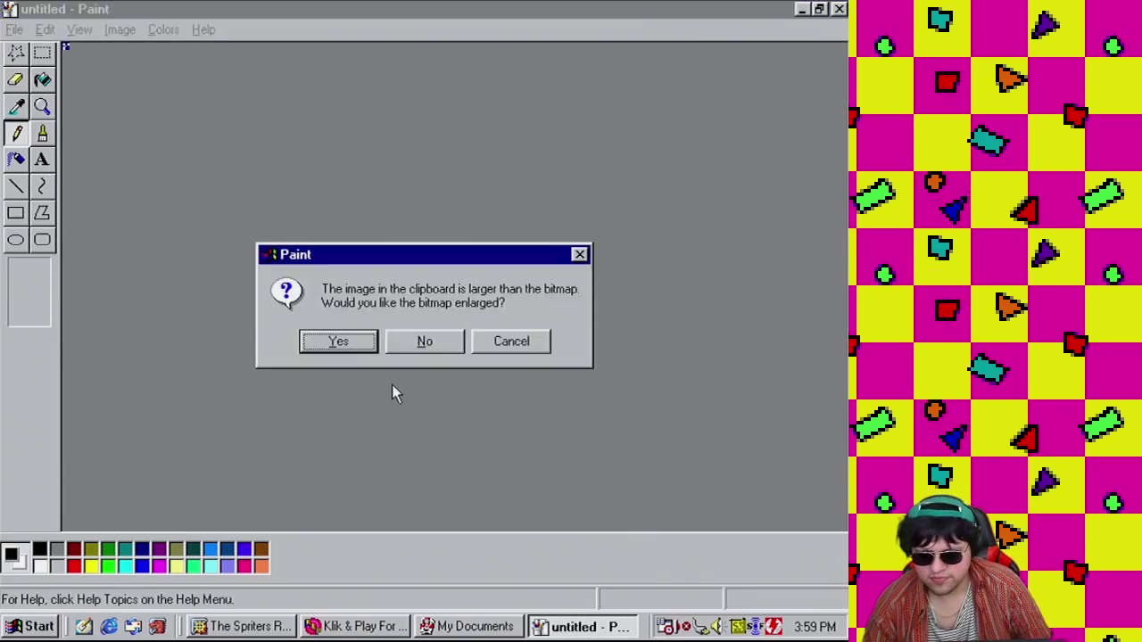
key(Return)
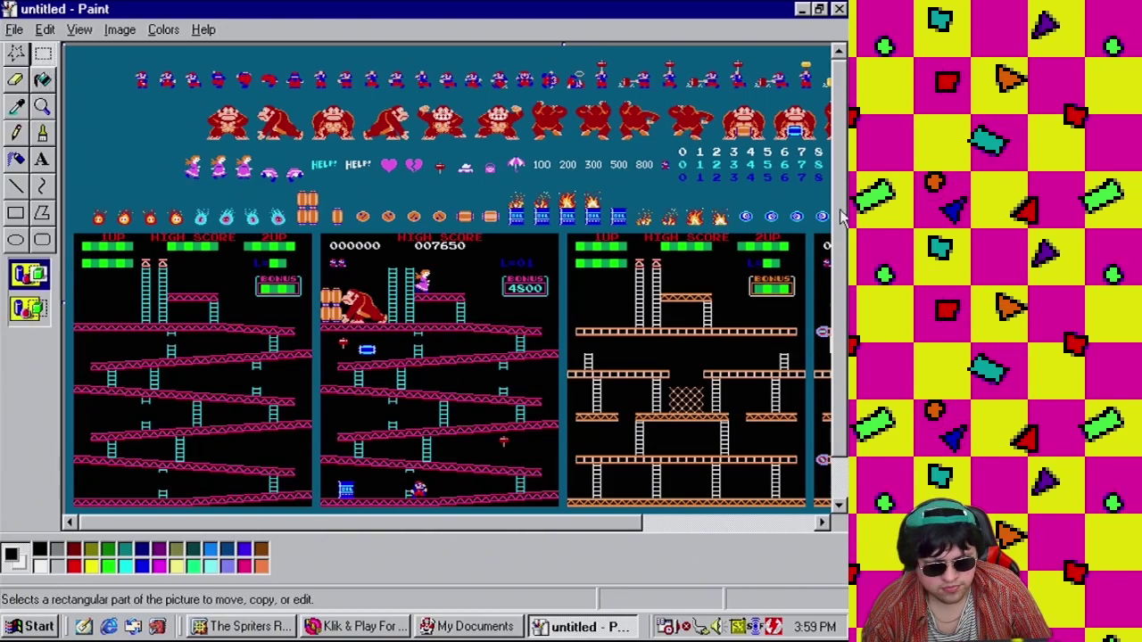
Select and copy an 8x8 segment at the start of the upper pink girder in the first stage layout
click(837, 260)
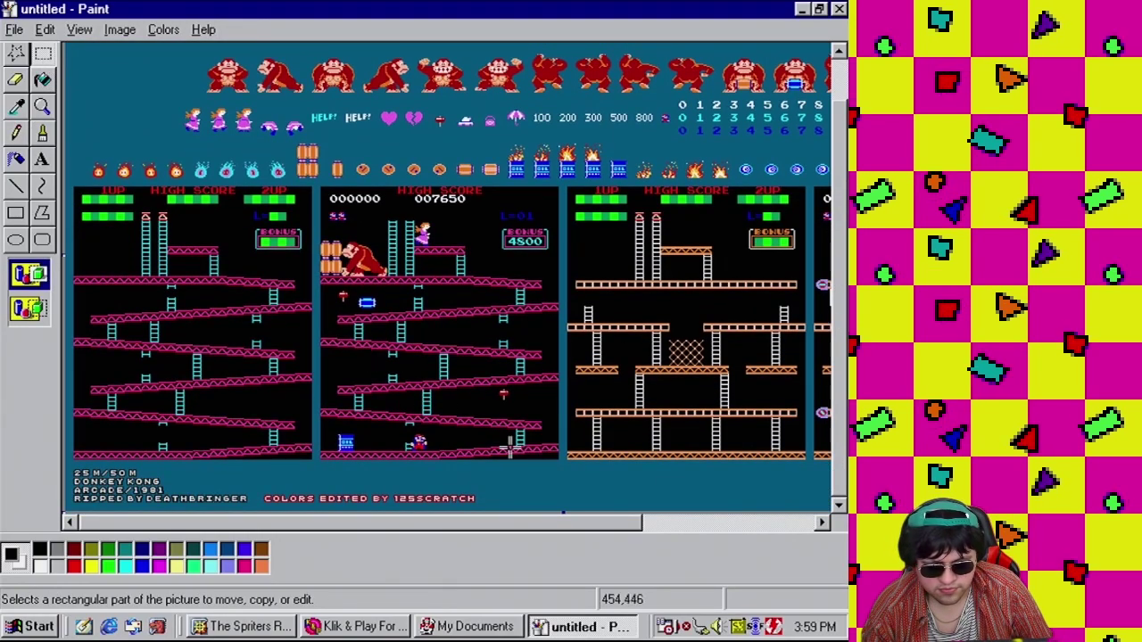
mouse_move(628, 527)
mouse_down()
mouse_move(786, 534)
mouse_move(628, 528)
mouse_up()
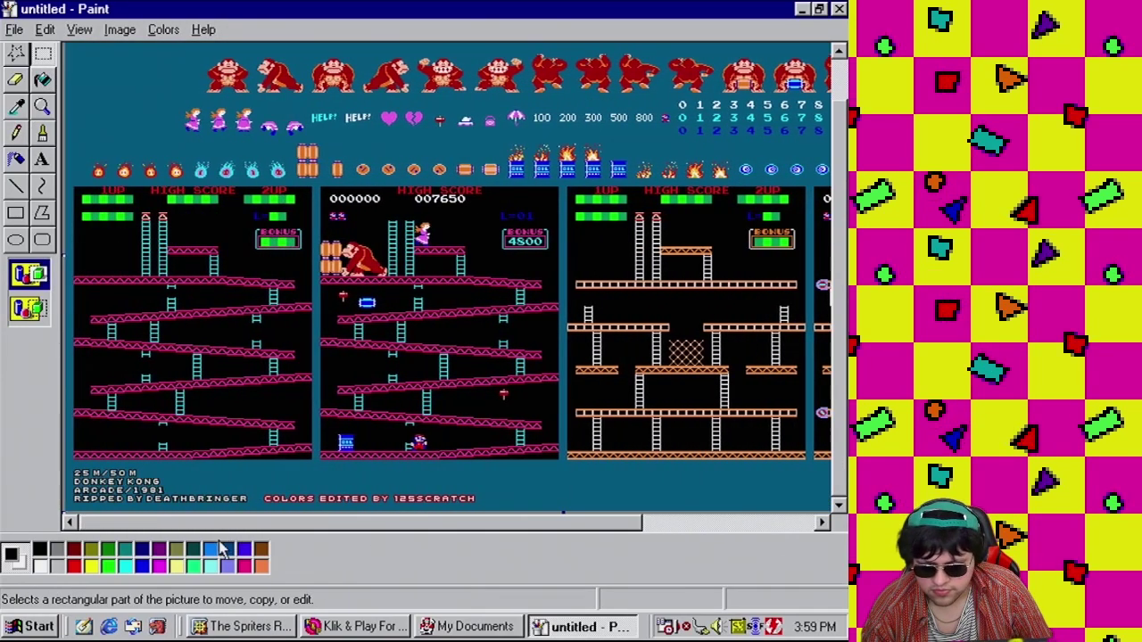
click(42, 106)
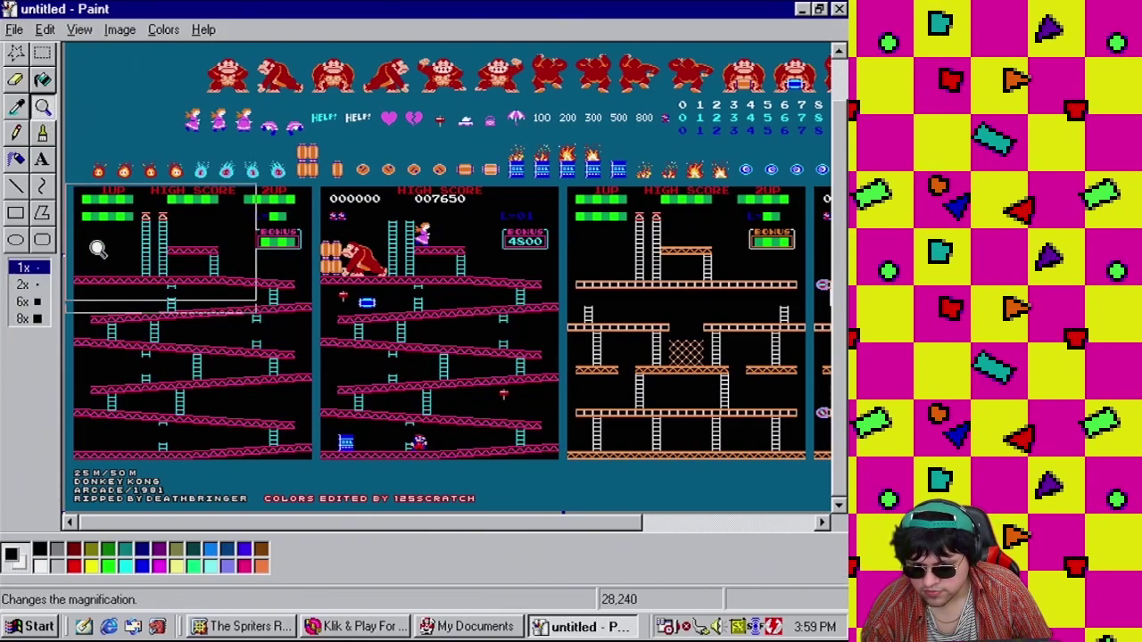
click(115, 308)
click(43, 54)
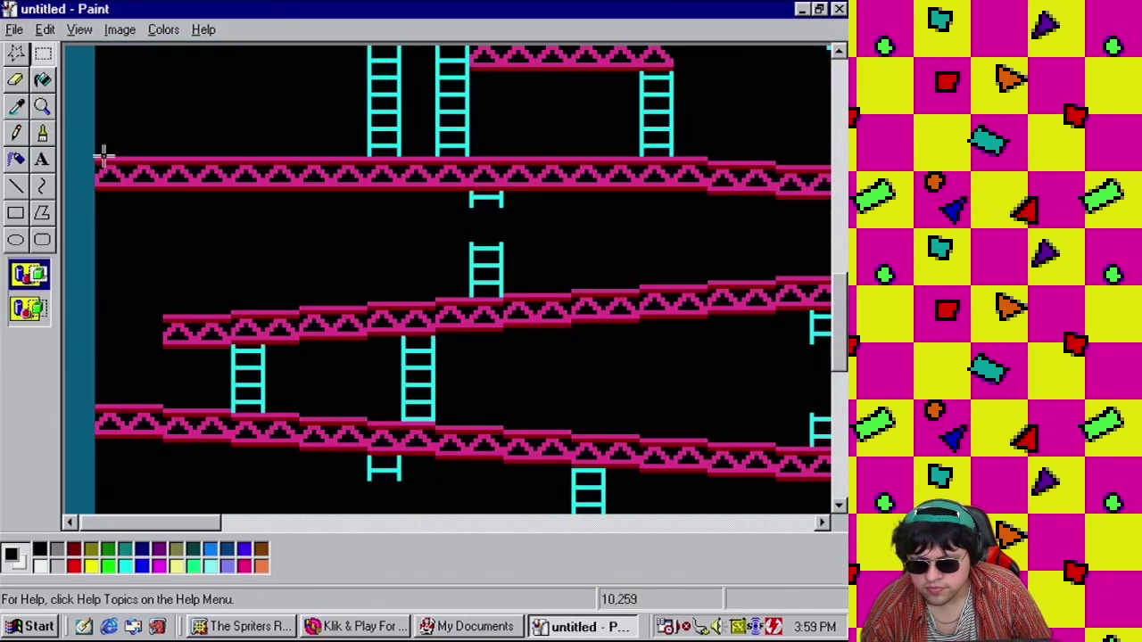
drag(96, 157, 125, 186)
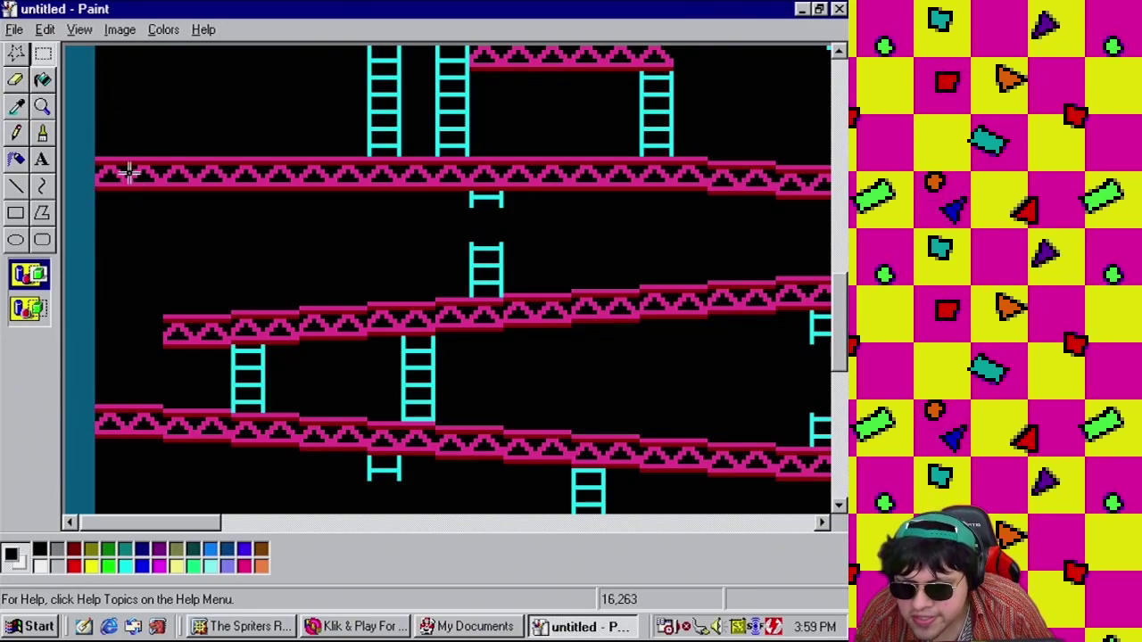
drag(127, 157, 99, 189)
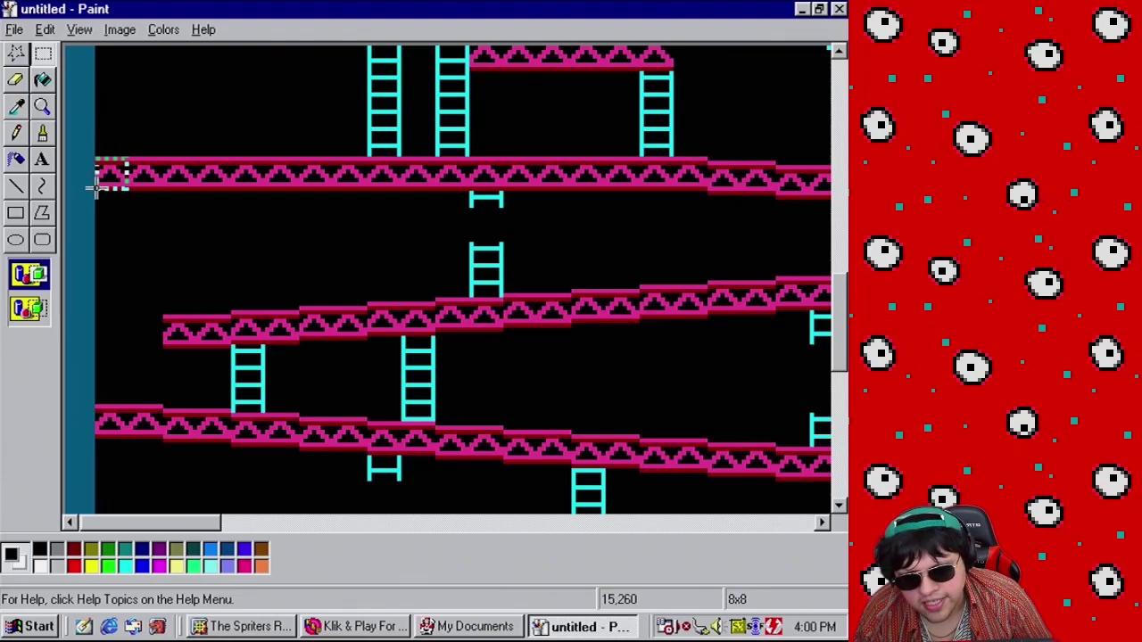
drag(99, 187, 100, 189)
Switch to Klik & Play, try to paste the girder tile as a mosaic for the floor backdrop, and close the crashed program
click(429, 629)
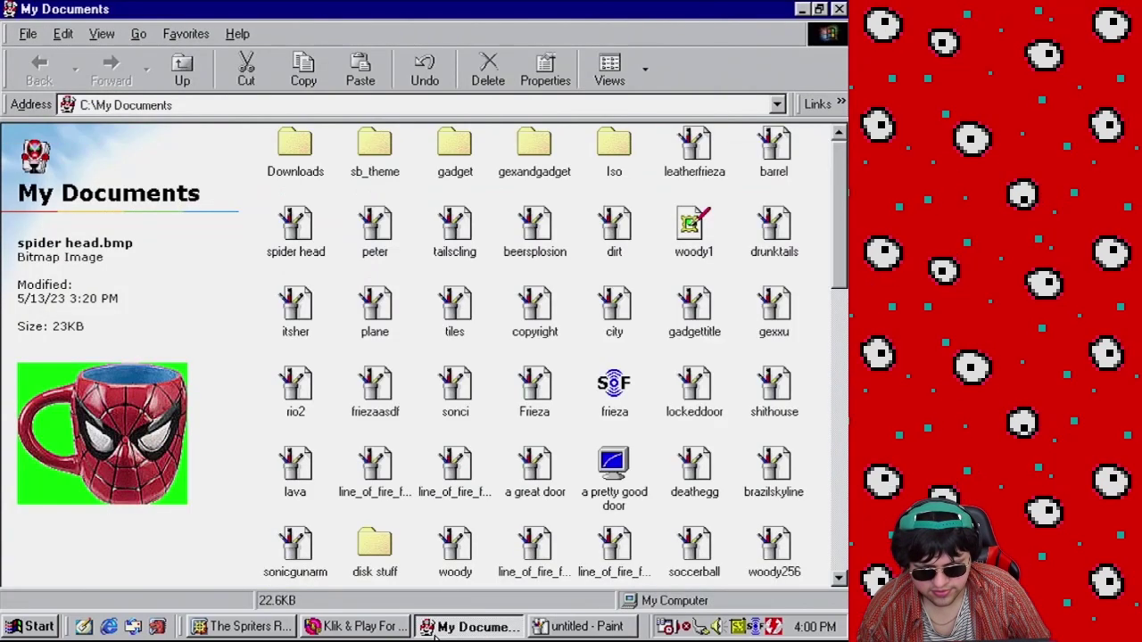
click(357, 627)
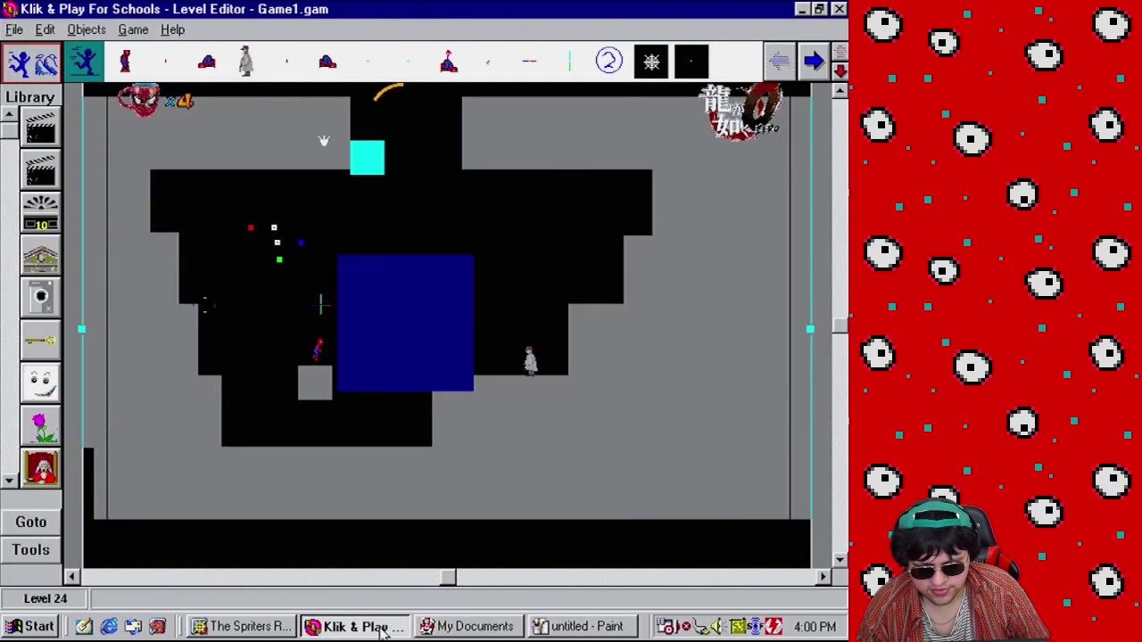
right_click(368, 483)
click(426, 529)
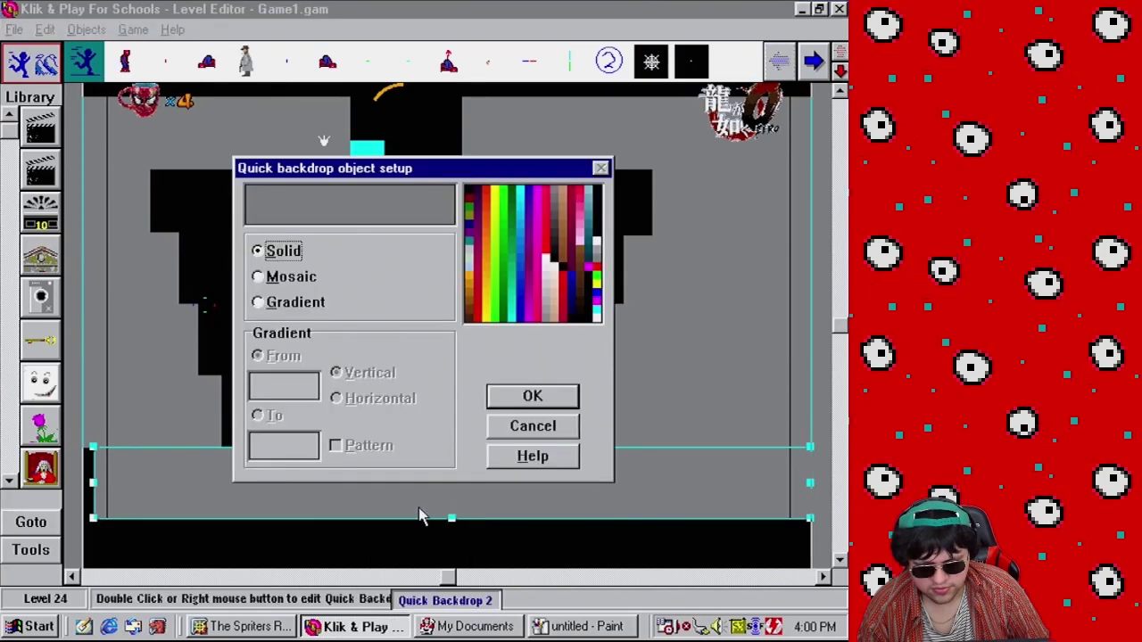
click(301, 274)
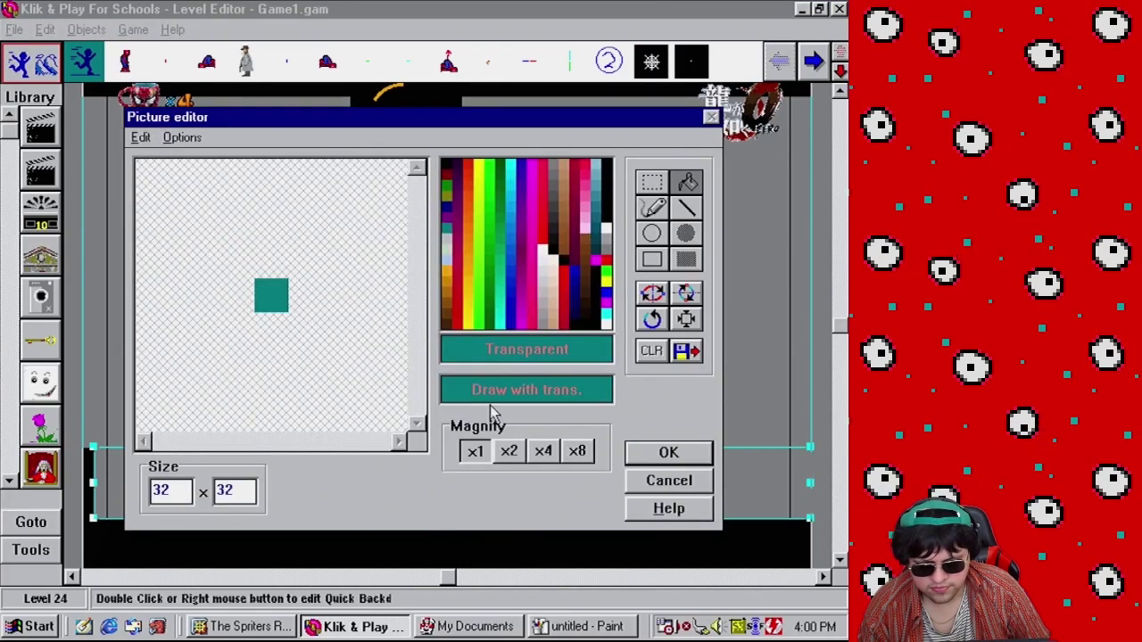
click(578, 453)
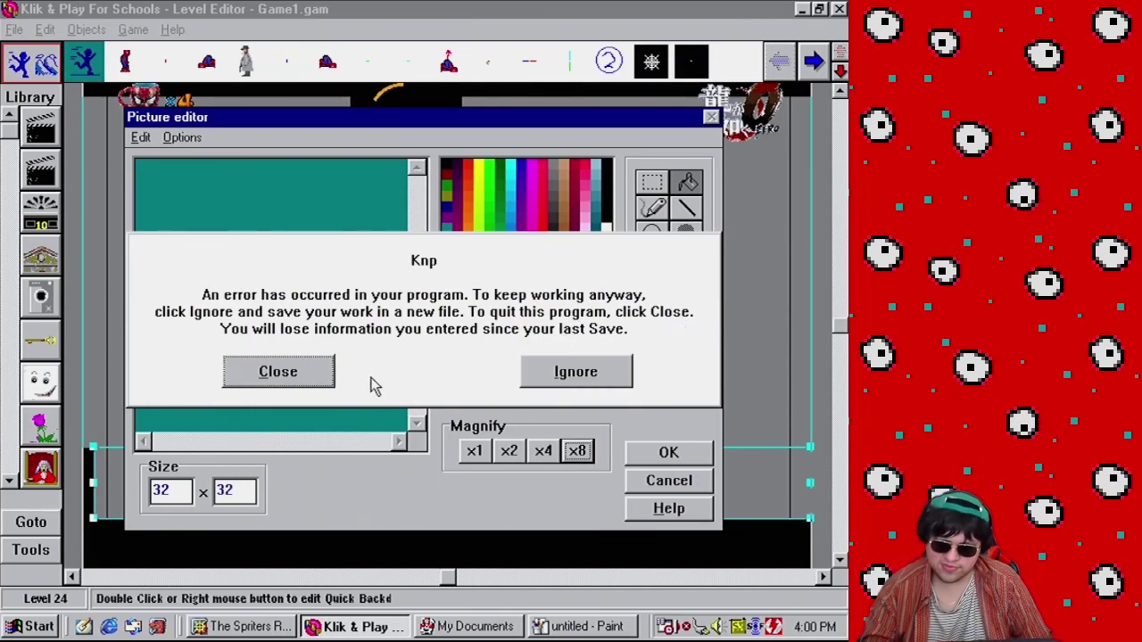
click(323, 384)
click(582, 290)
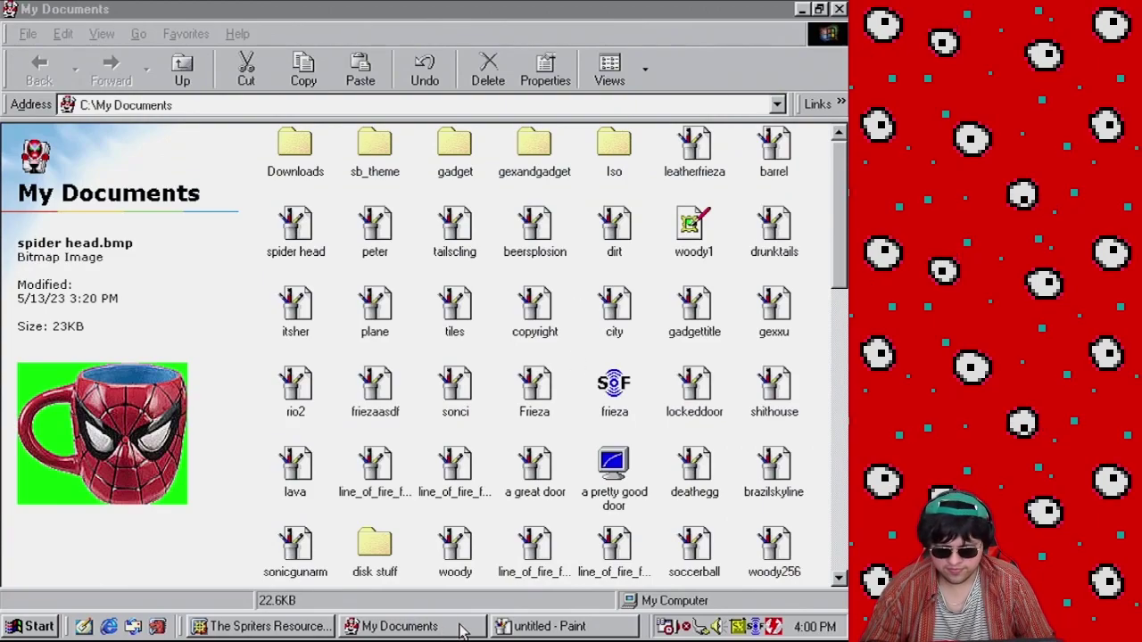
Return to Paint and save the Donkey Kong sheet as a 256 Color Bitmap named donekykeongenog, accepting the color loss
click(536, 628)
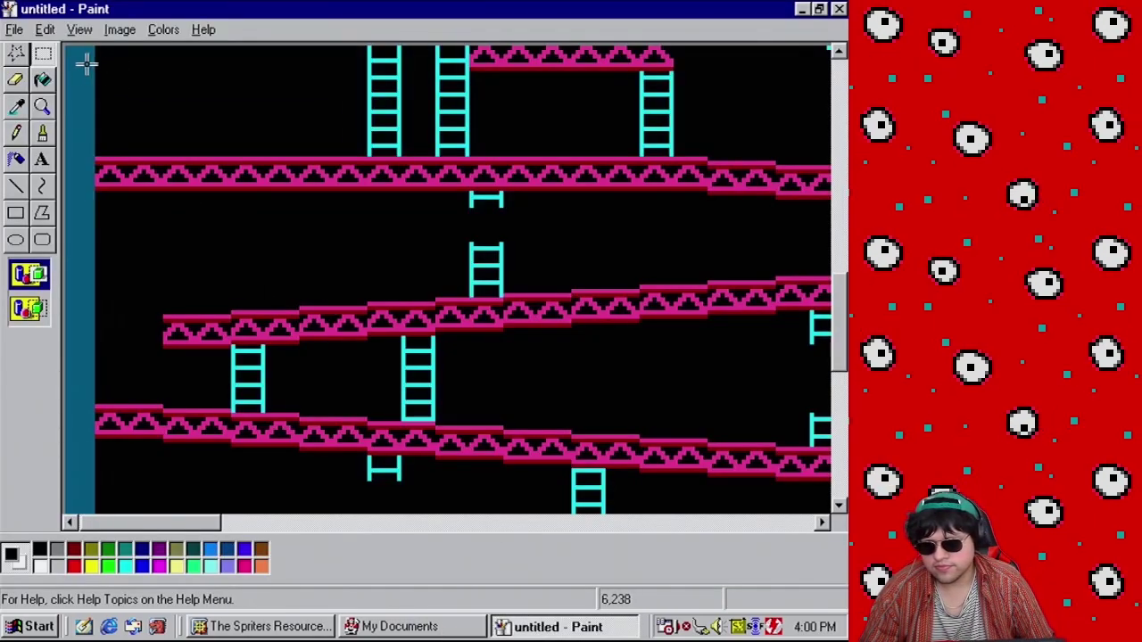
click(42, 106)
click(148, 93)
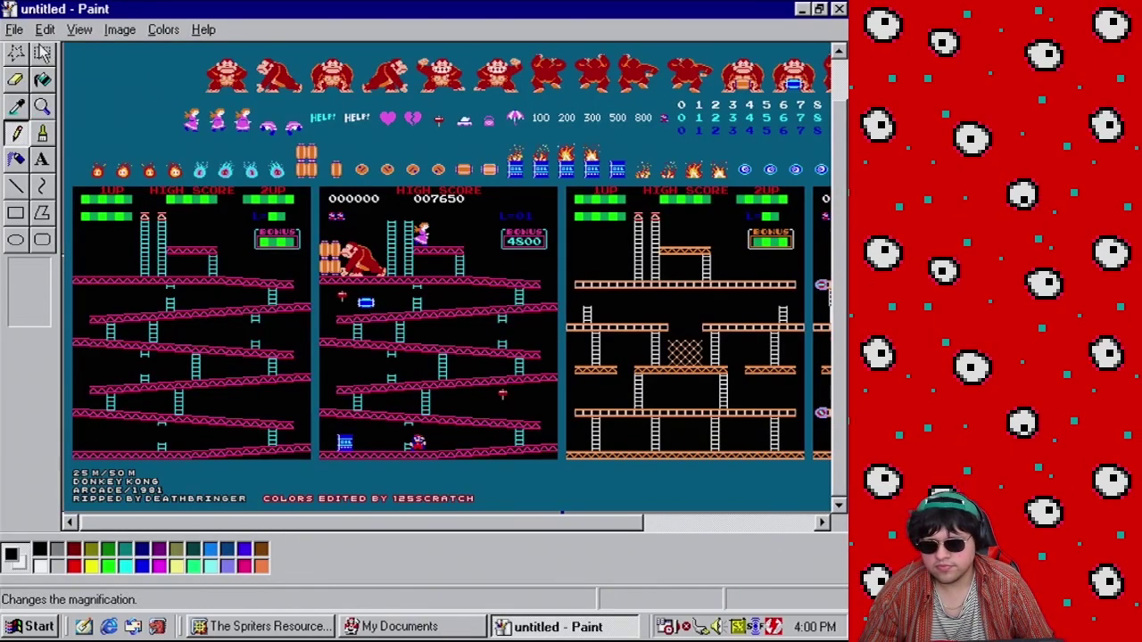
click(14, 30)
click(74, 111)
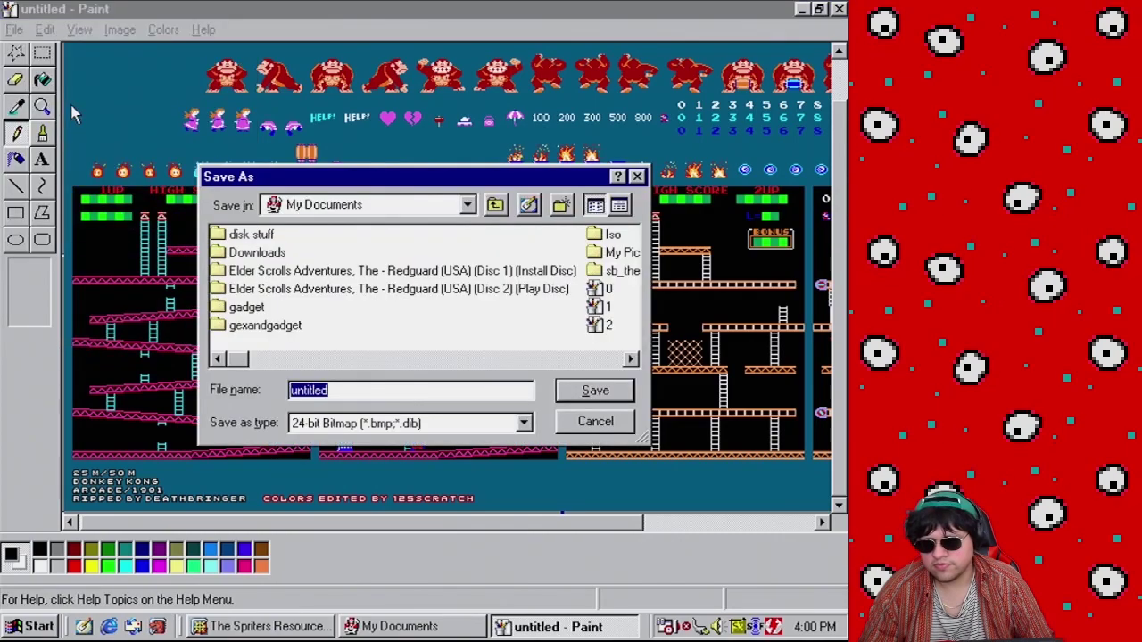
click(466, 427)
click(443, 470)
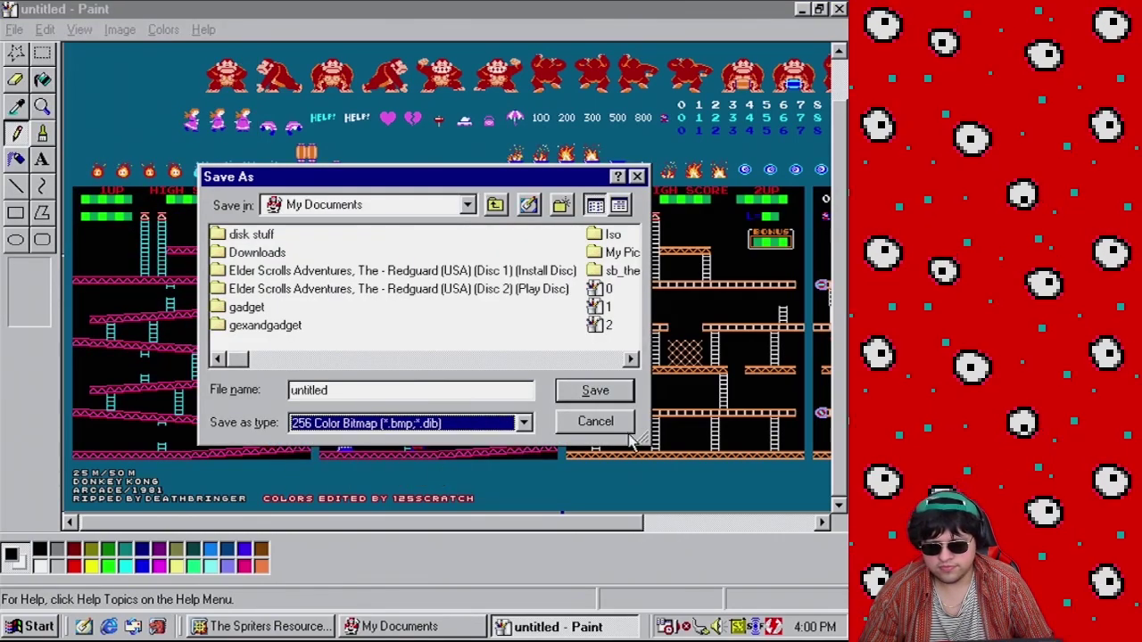
double_click(474, 393)
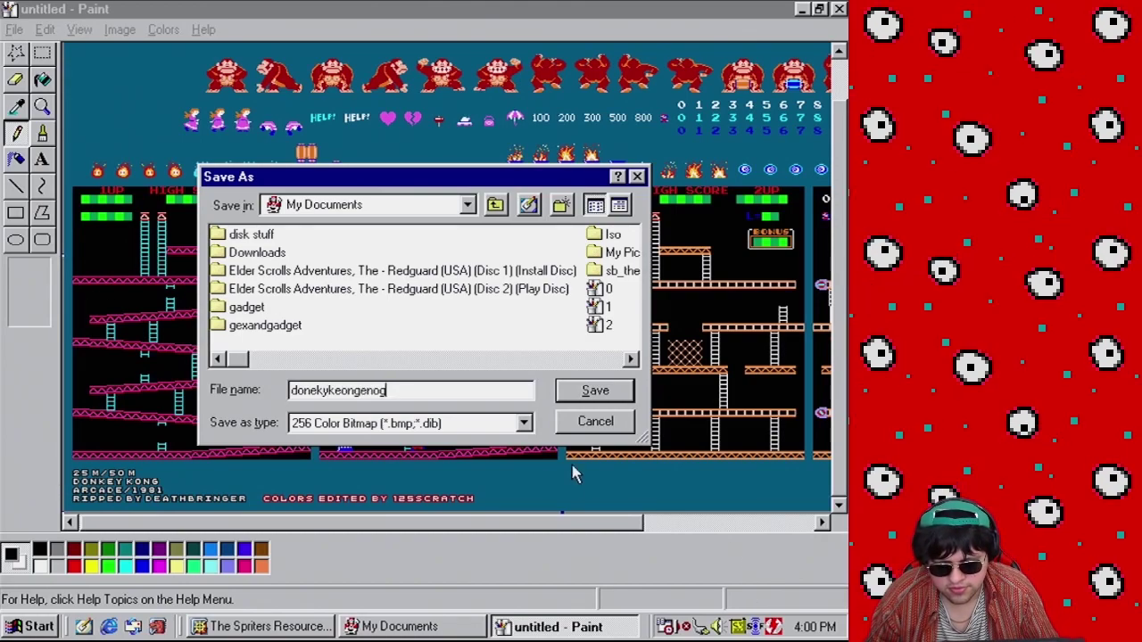
click(624, 392)
click(392, 337)
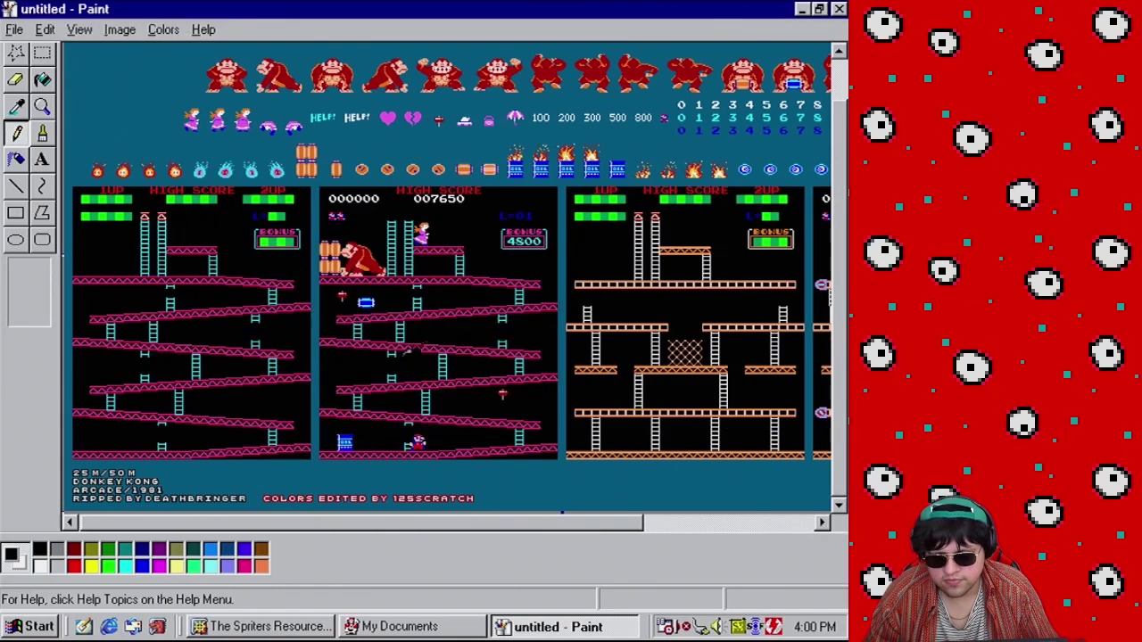
Copy a single girder segment from the start of the first stage's upper girder and close the Spriters Resource browser window
click(42, 107)
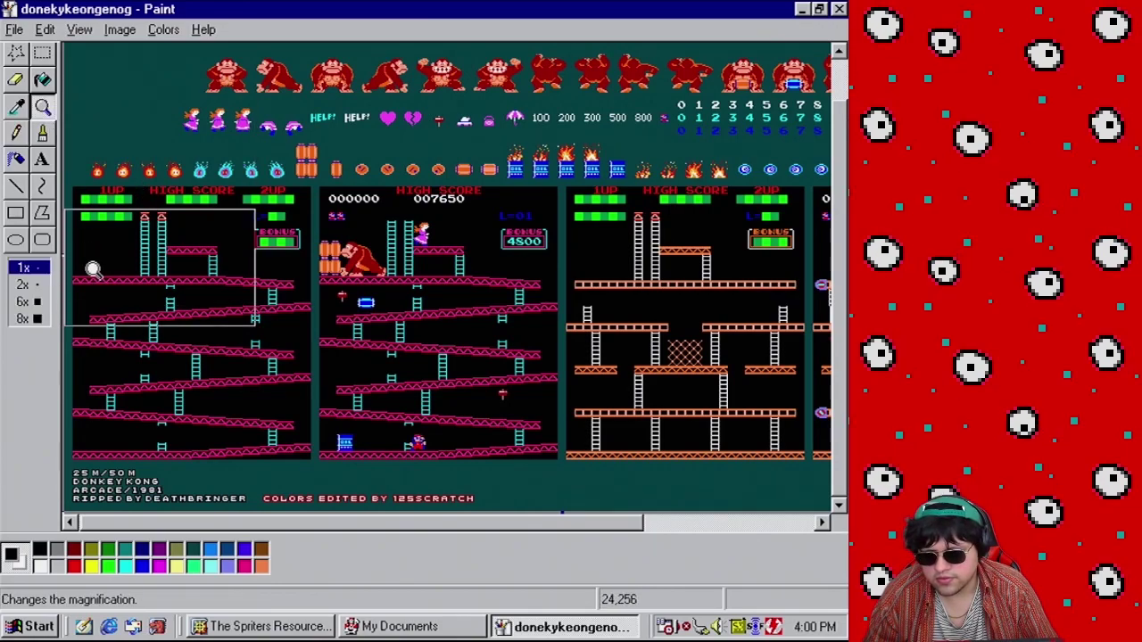
click(91, 268)
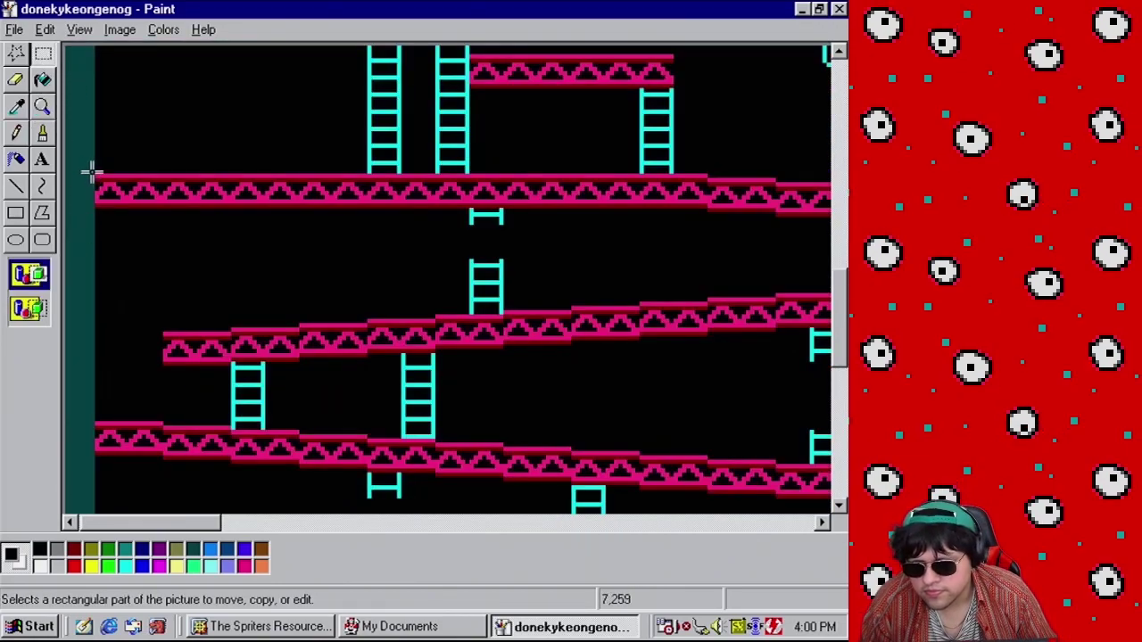
drag(98, 174, 127, 208)
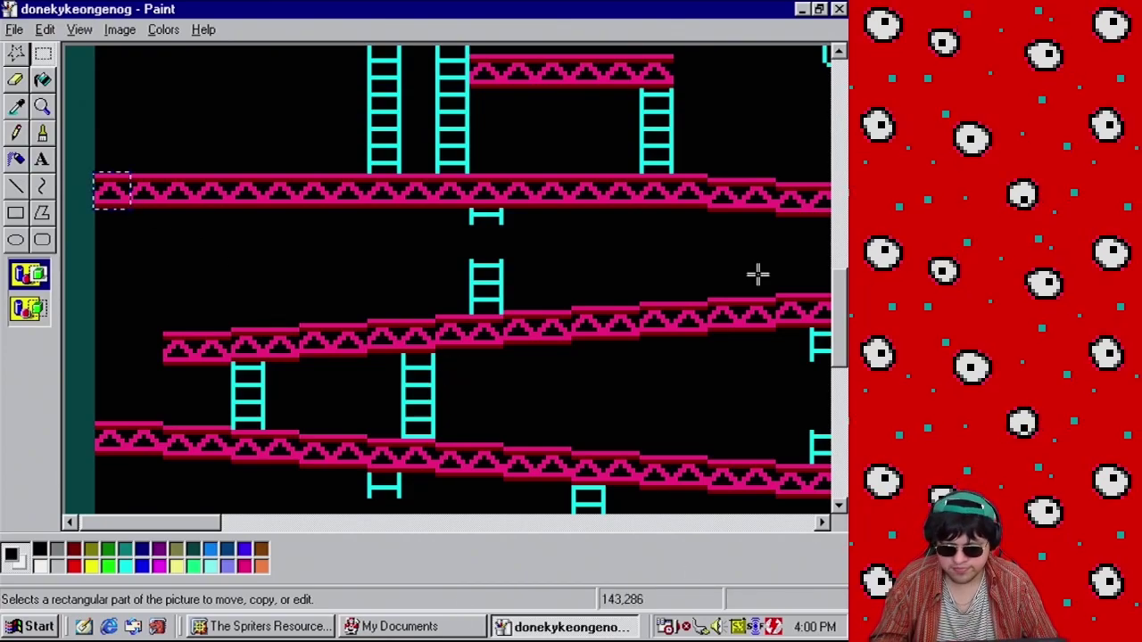
click(246, 629)
key(alt+F4)
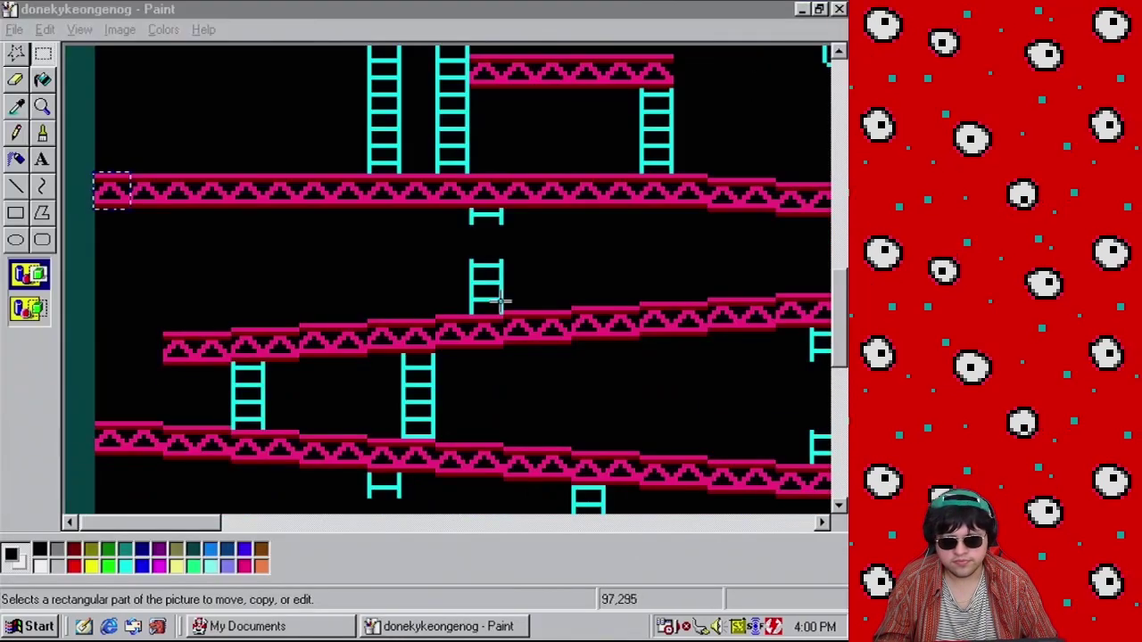
Start Klik & Play again and load game1.gam for modification
key(super)
mouse_move(132, 325)
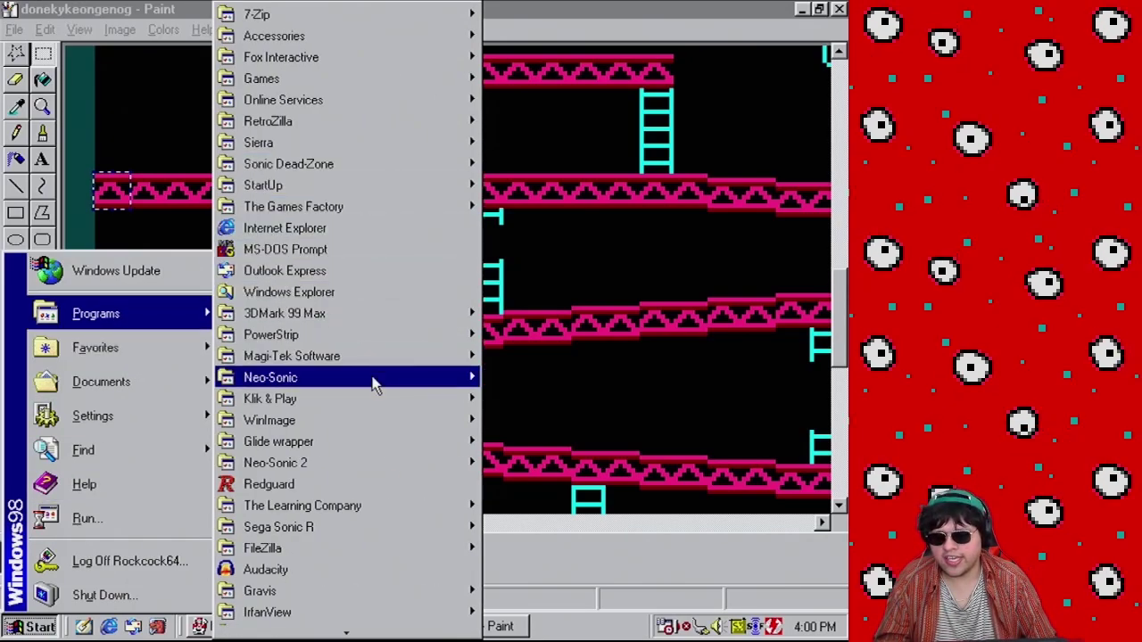
mouse_move(384, 410)
click(569, 418)
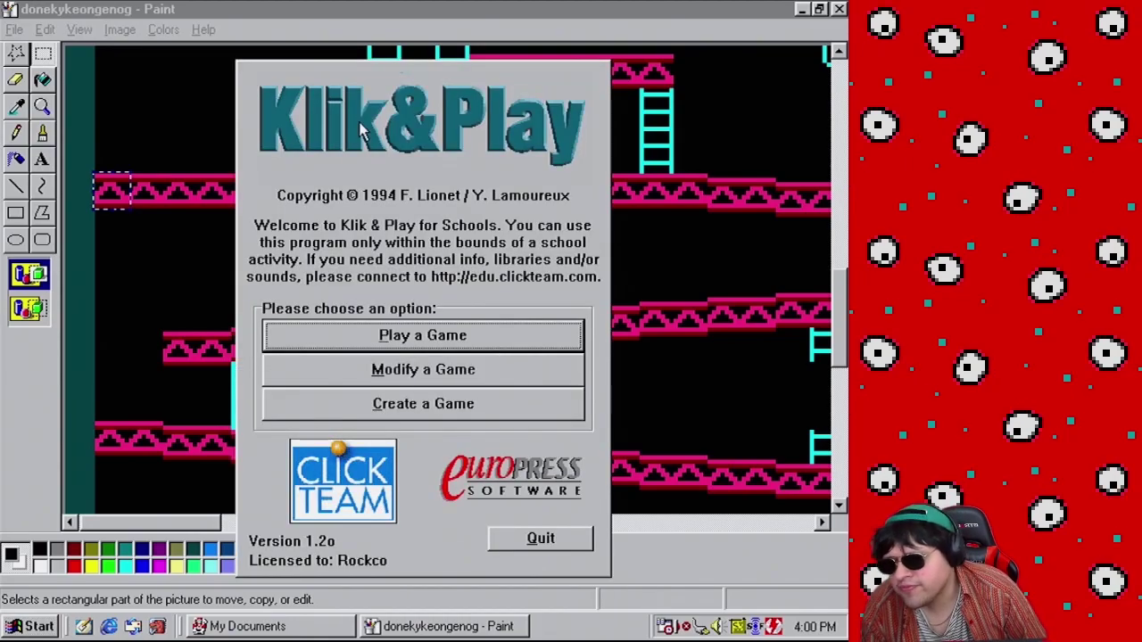
click(373, 378)
click(318, 487)
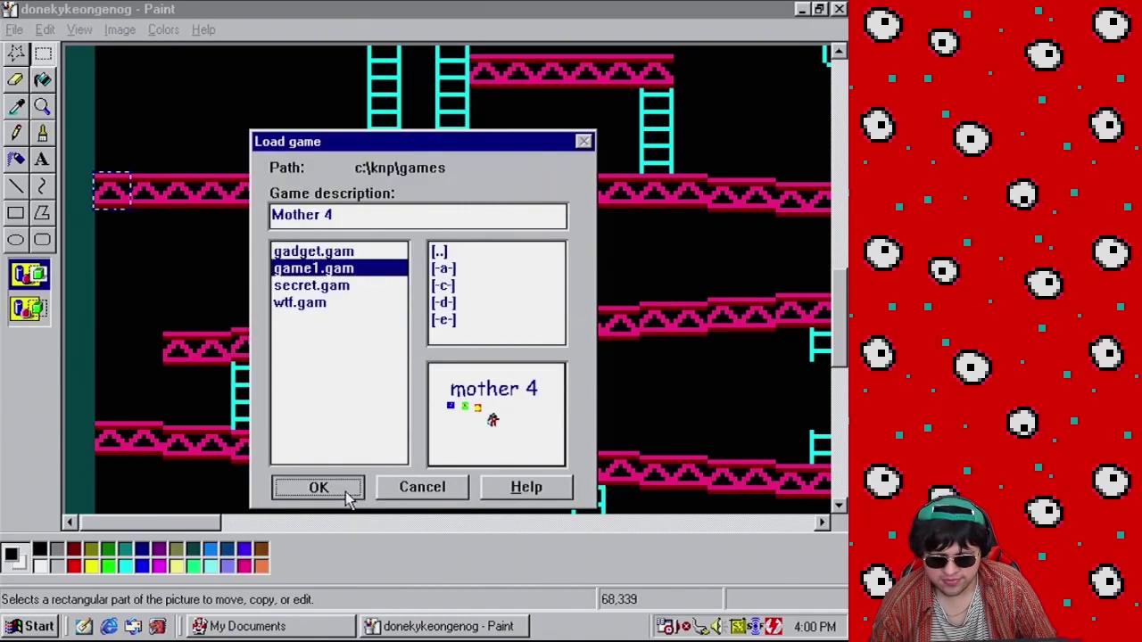
right_click(338, 409)
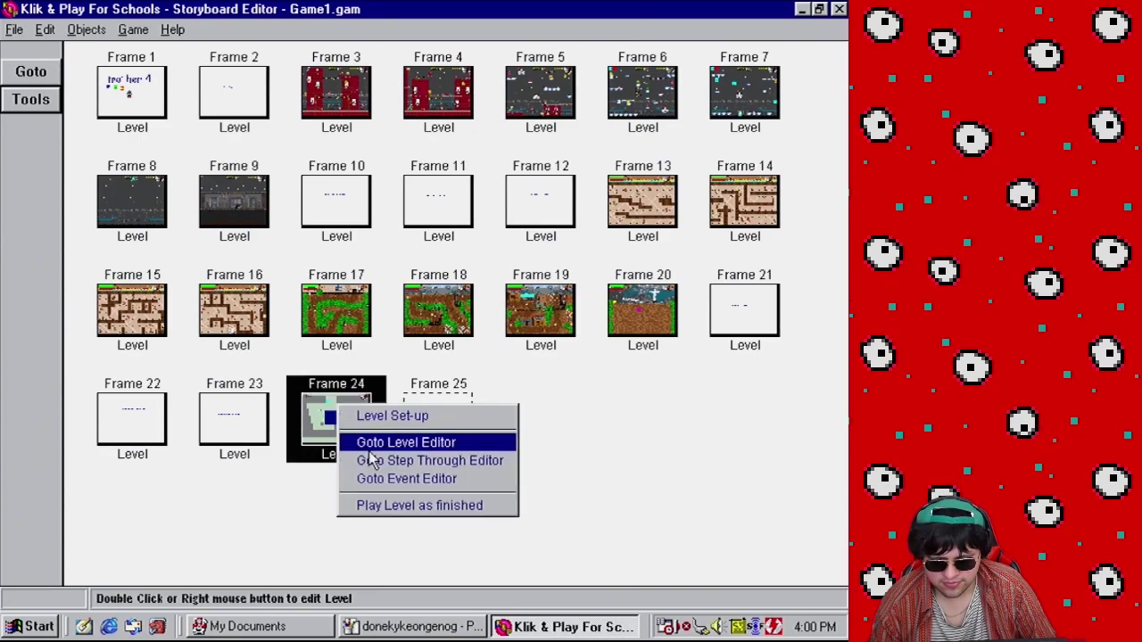
click(369, 442)
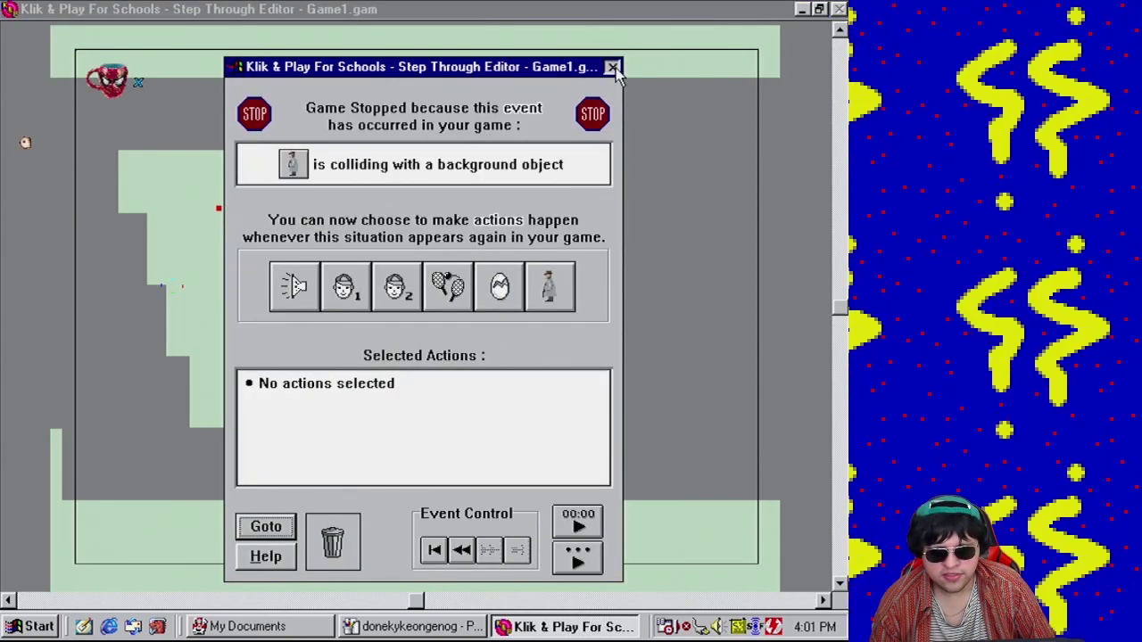
click(612, 66)
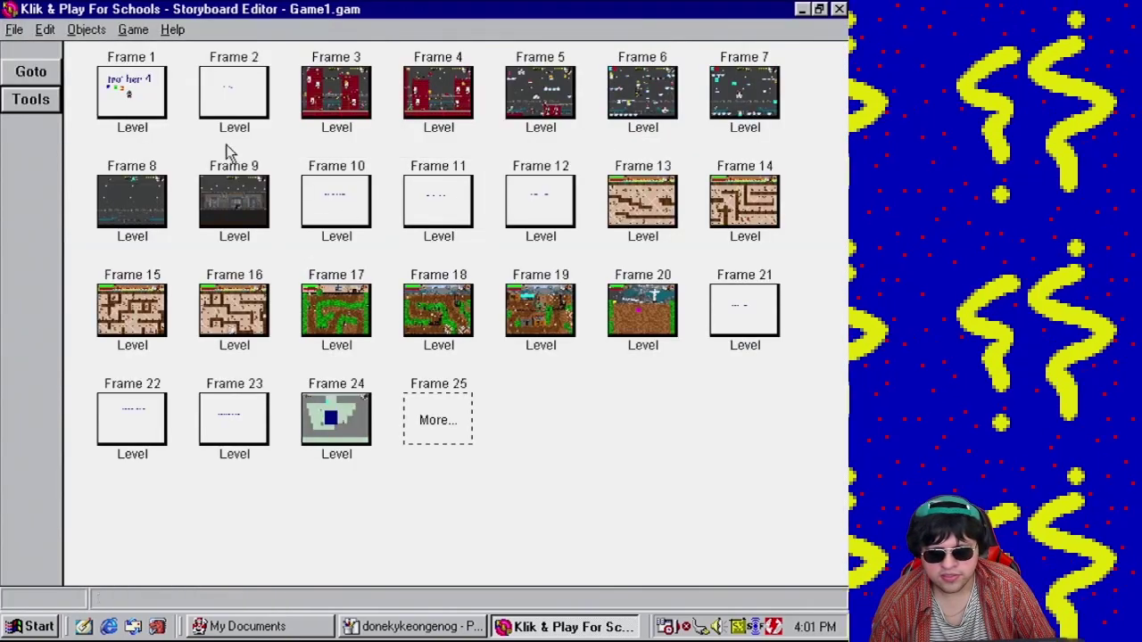
Open Frame 24 in the Level Editor and recolor its pale green background quick backdrop to solid black
right_click(346, 415)
click(374, 446)
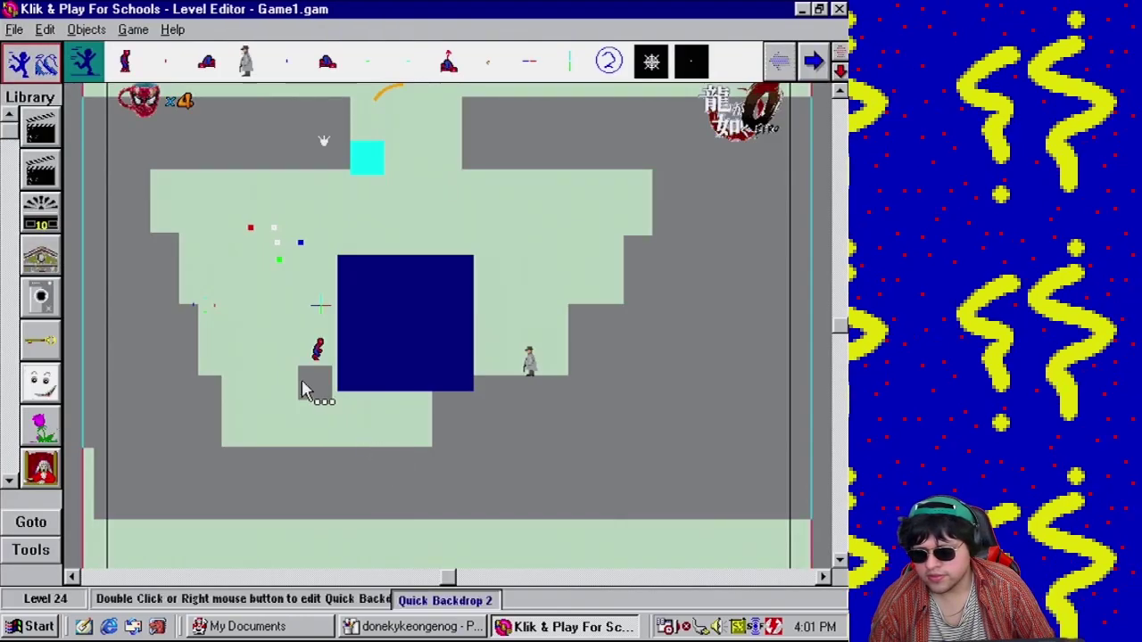
right_click(251, 298)
click(290, 339)
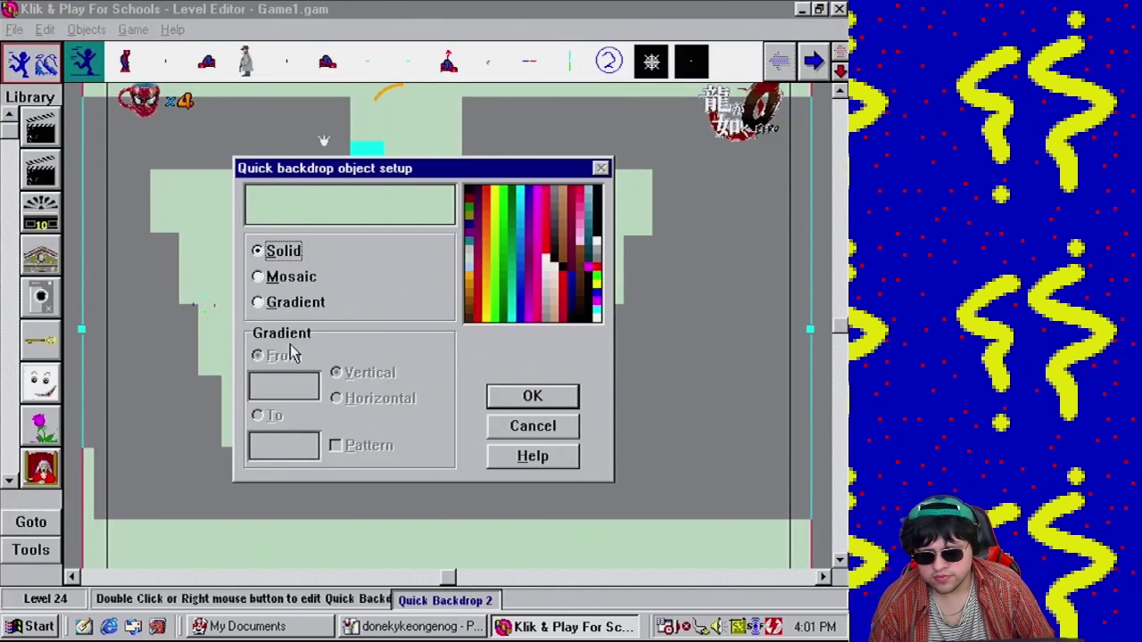
click(467, 193)
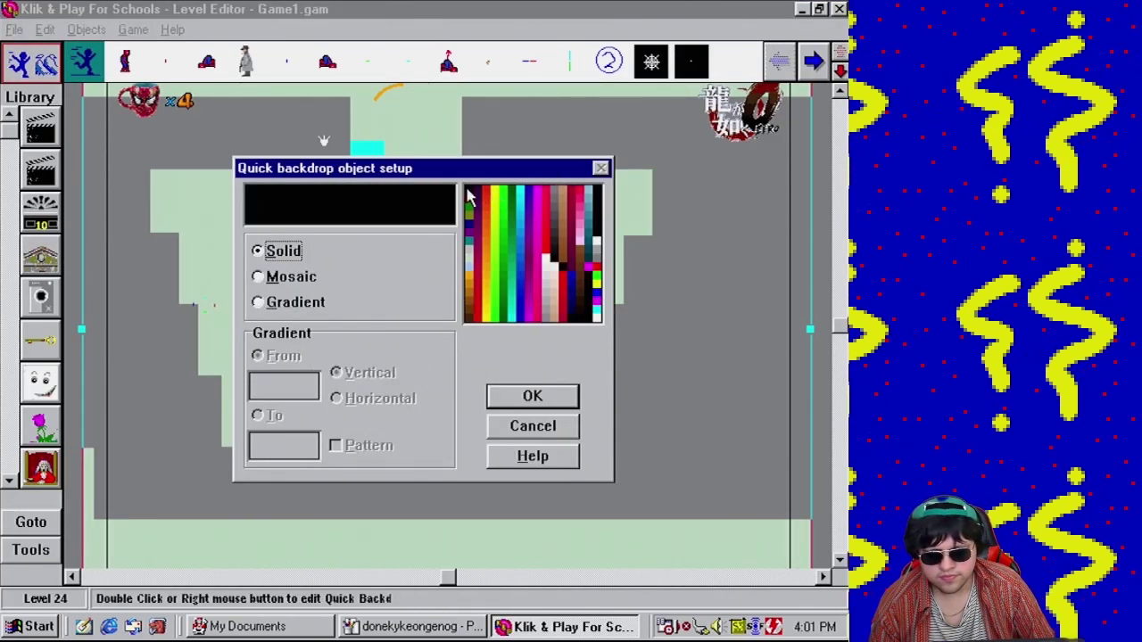
click(516, 406)
Open the setup of the grey quick backdrop strip below the black pit in Frame 24
right_click(272, 484)
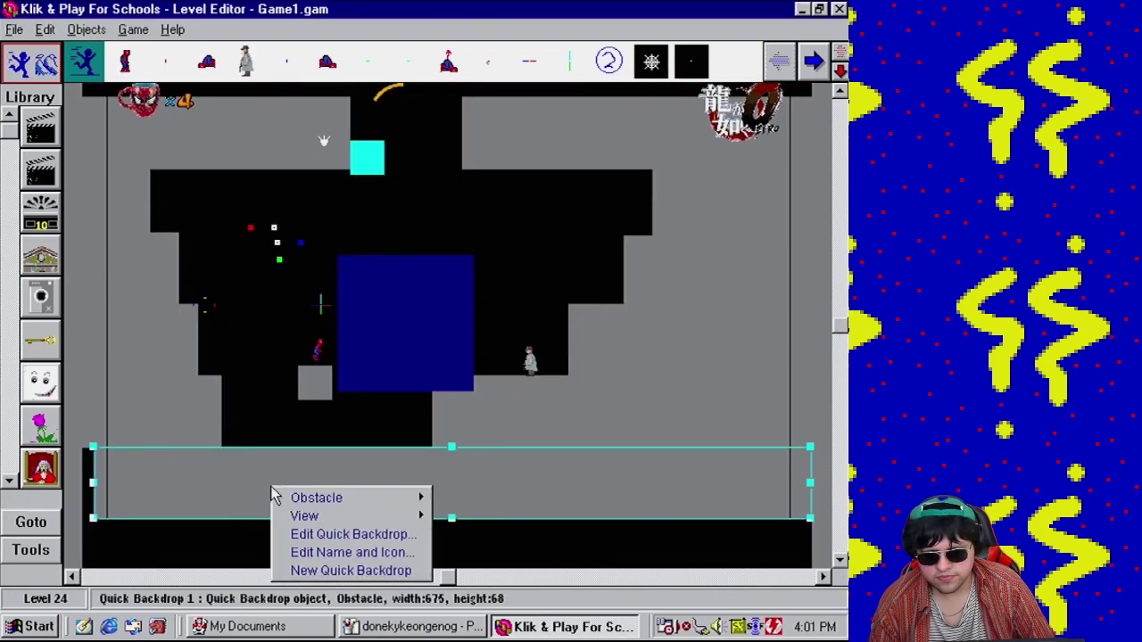
click(361, 532)
click(284, 277)
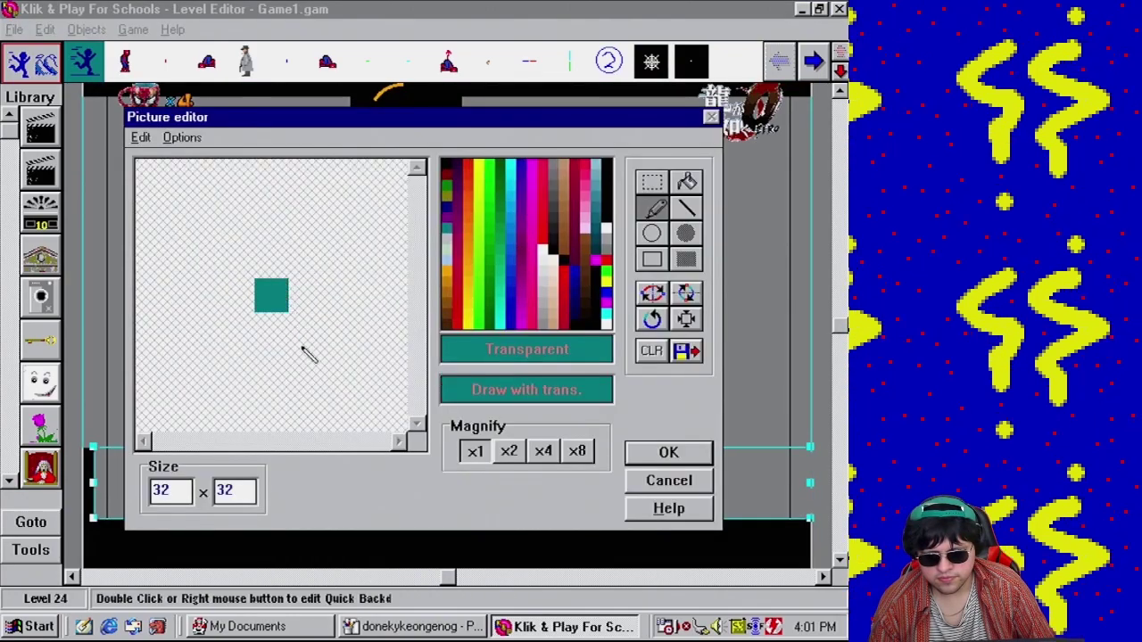
click(577, 452)
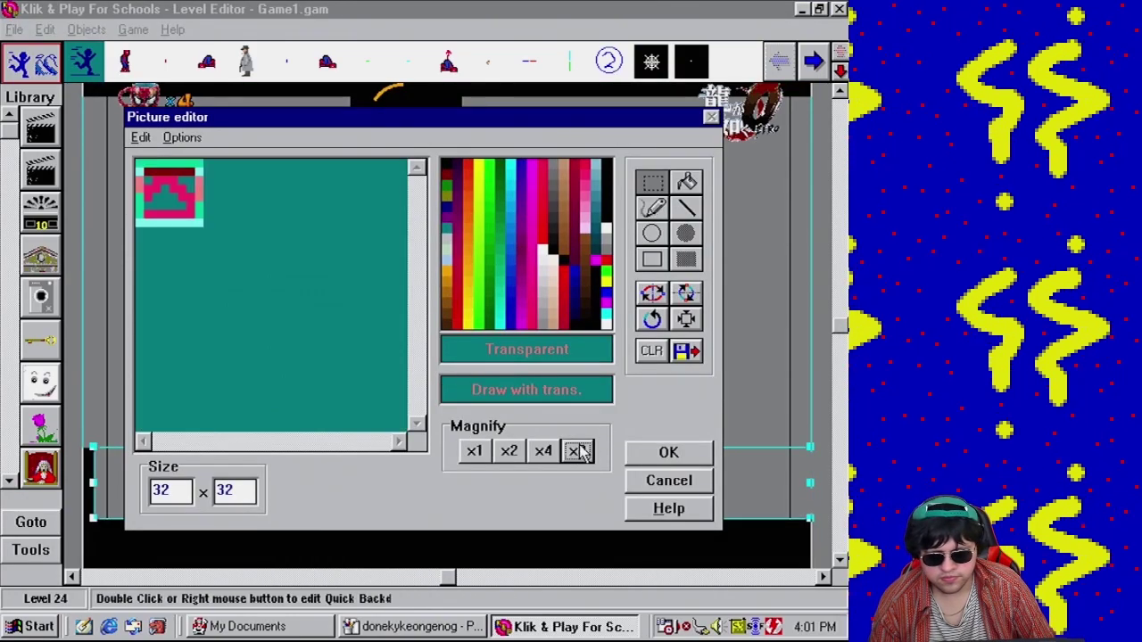
click(687, 321)
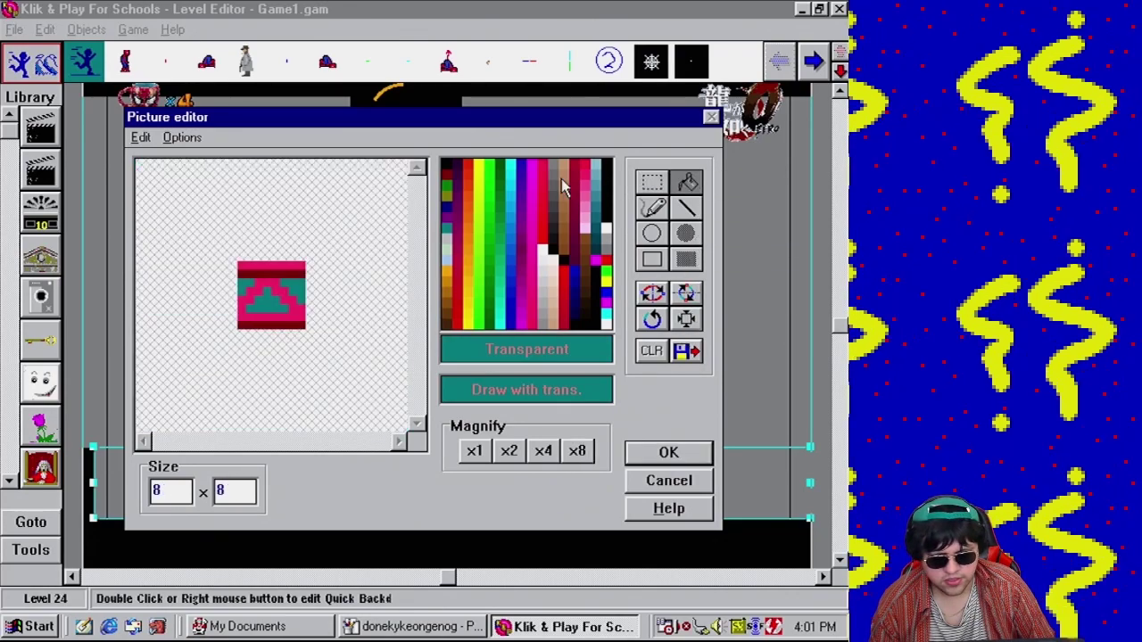
click(451, 167)
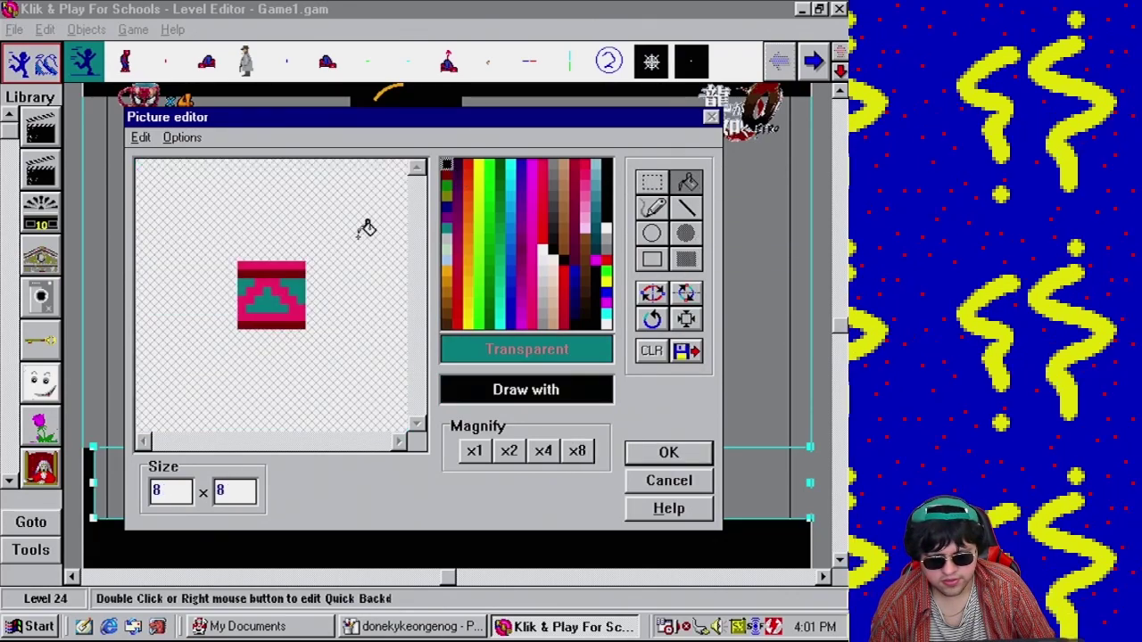
click(272, 287)
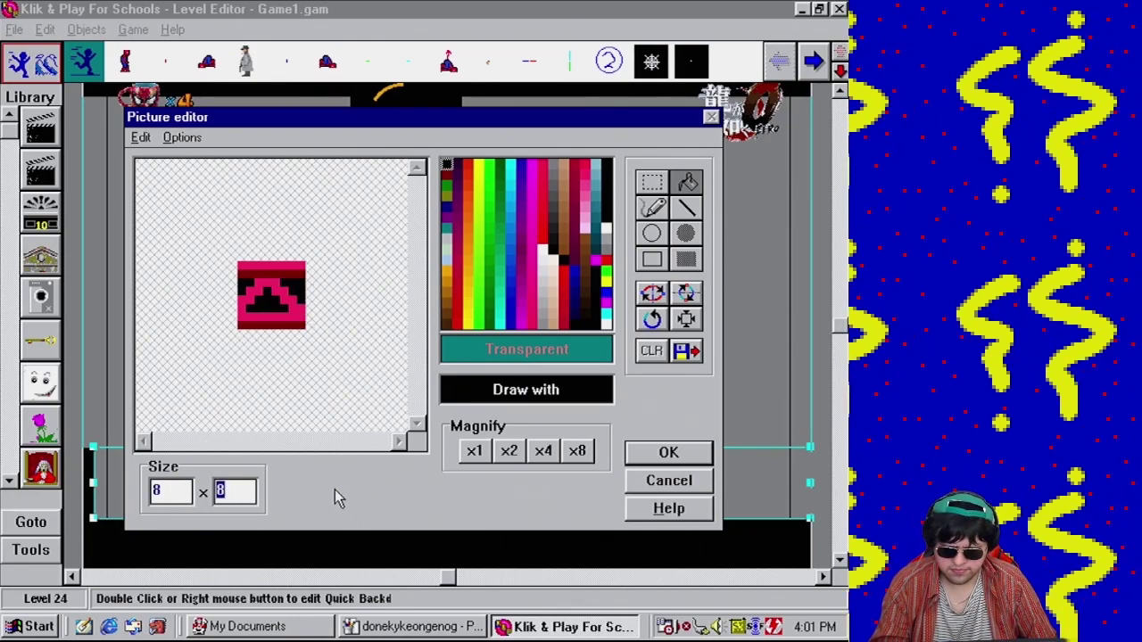
text(32)
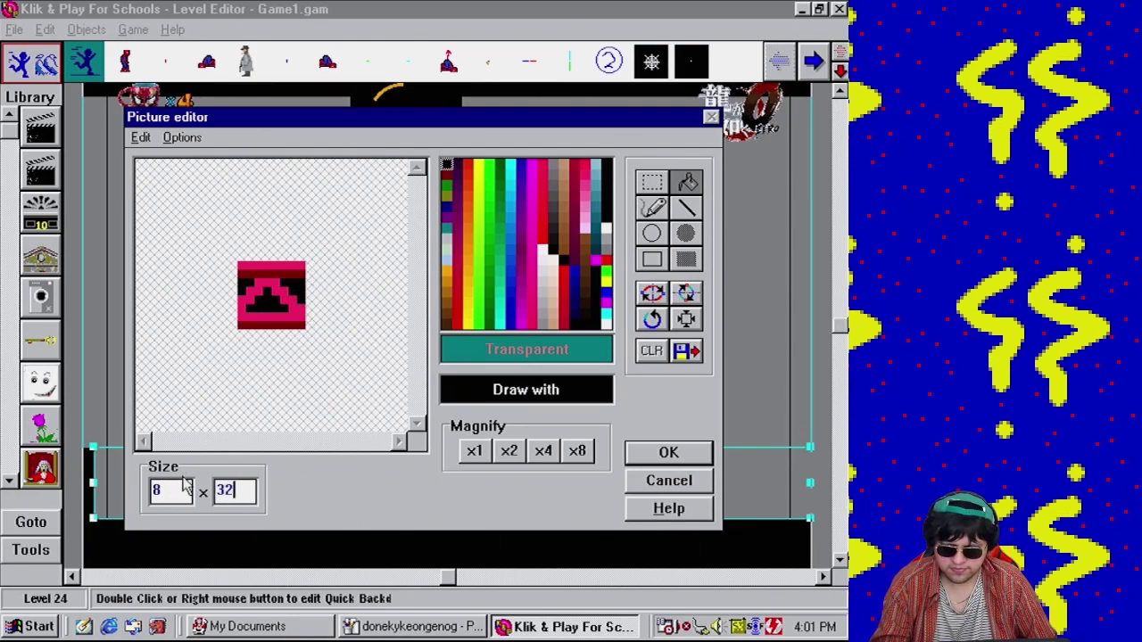
click(650, 487)
Make the quick backdrop a mosaic, paste the copied girder segment as its tile and shrink the canvas to 8 x 8
click(281, 279)
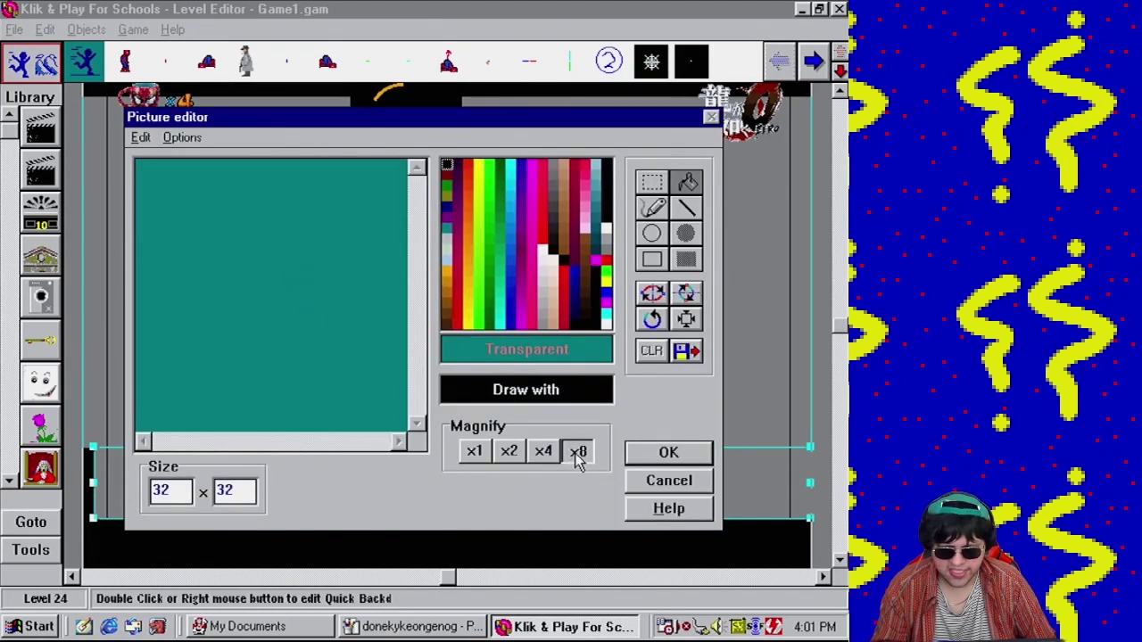
key(ctrl+v)
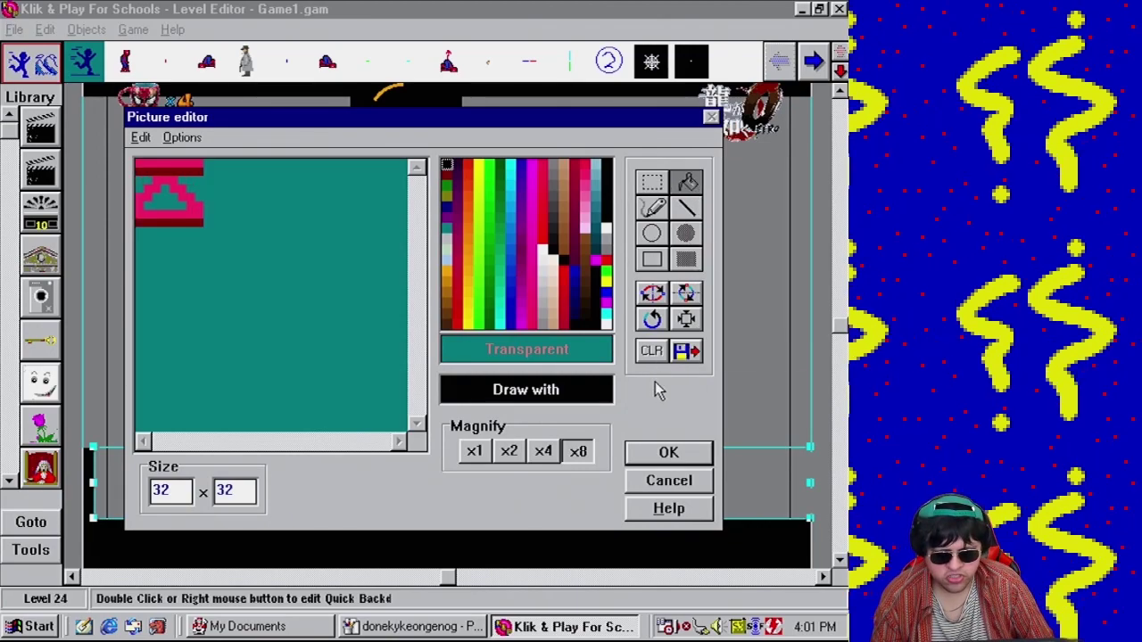
click(651, 350)
key(ctrl+v)
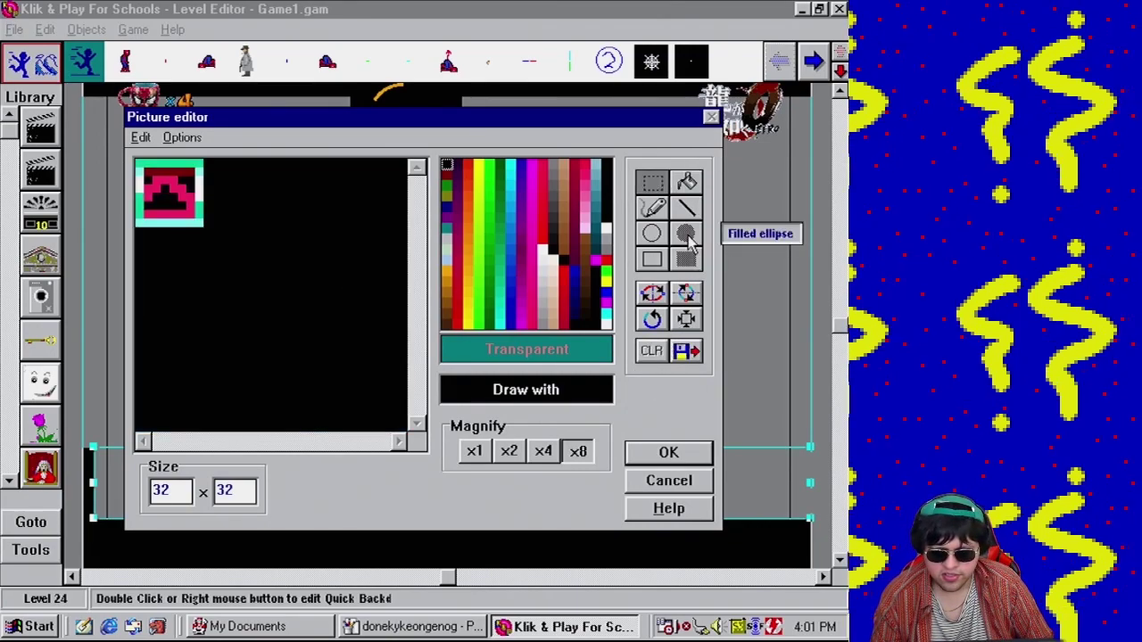
click(654, 349)
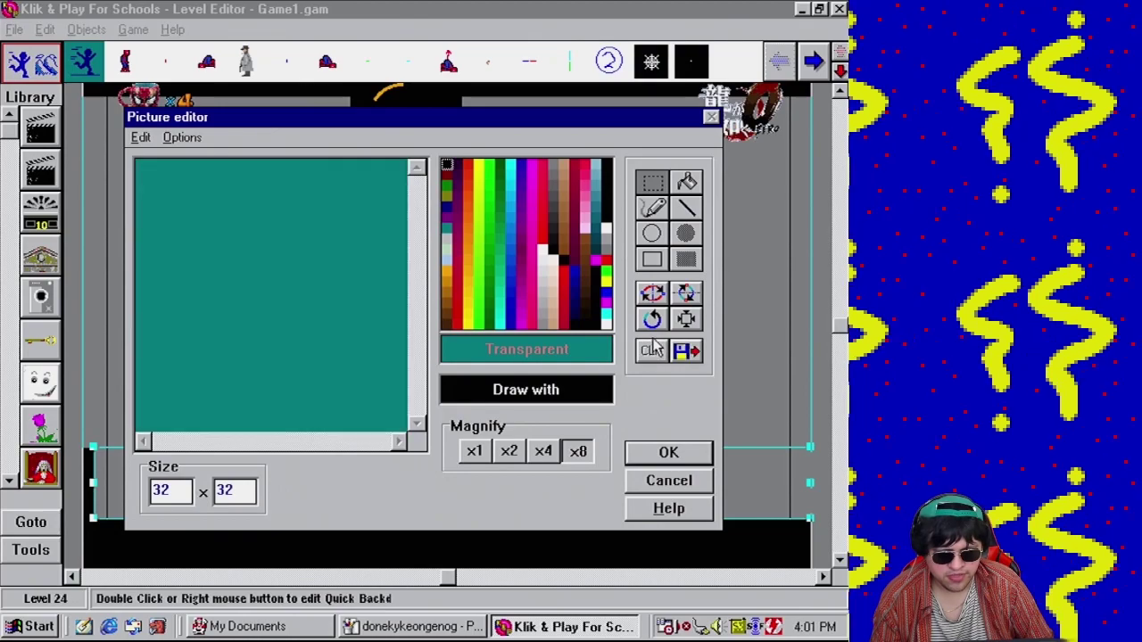
key(ctrl+v)
click(687, 318)
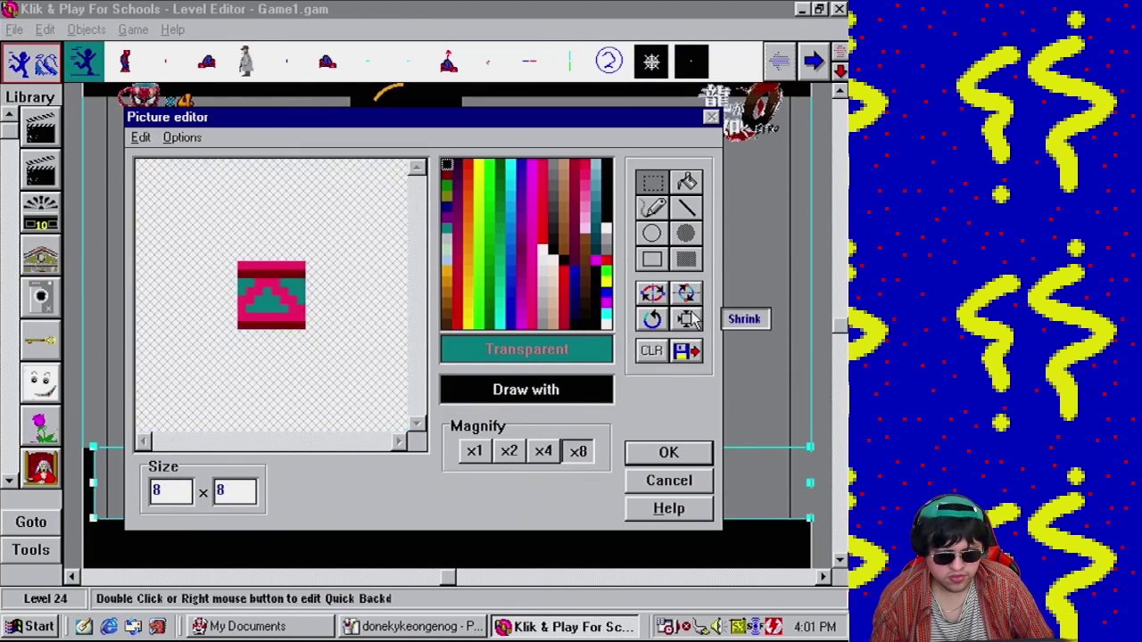
Clear the 8 x 8 tile, fill it with black, paste the girder over it and apply the mosaic to the backdrop
click(654, 352)
click(686, 183)
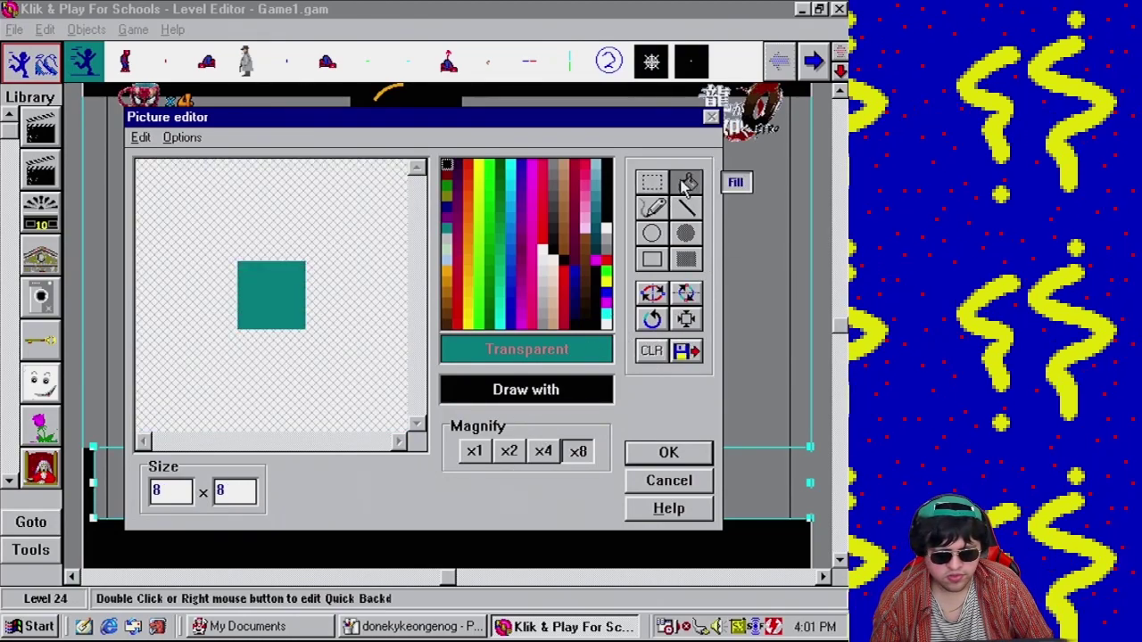
key(ctrl+v)
click(669, 453)
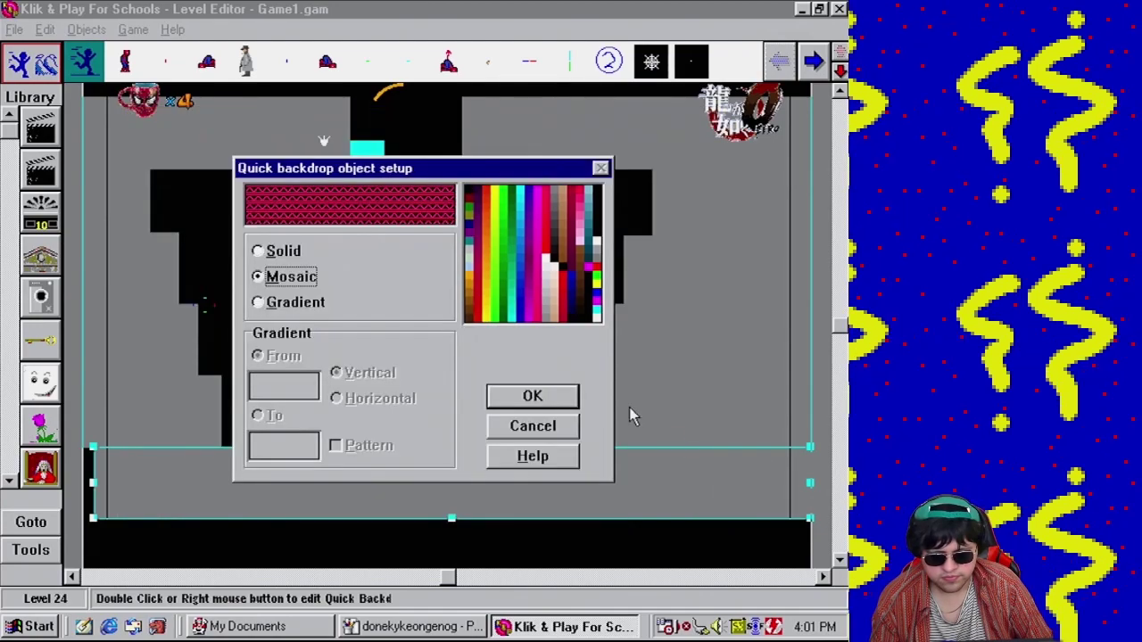
click(532, 397)
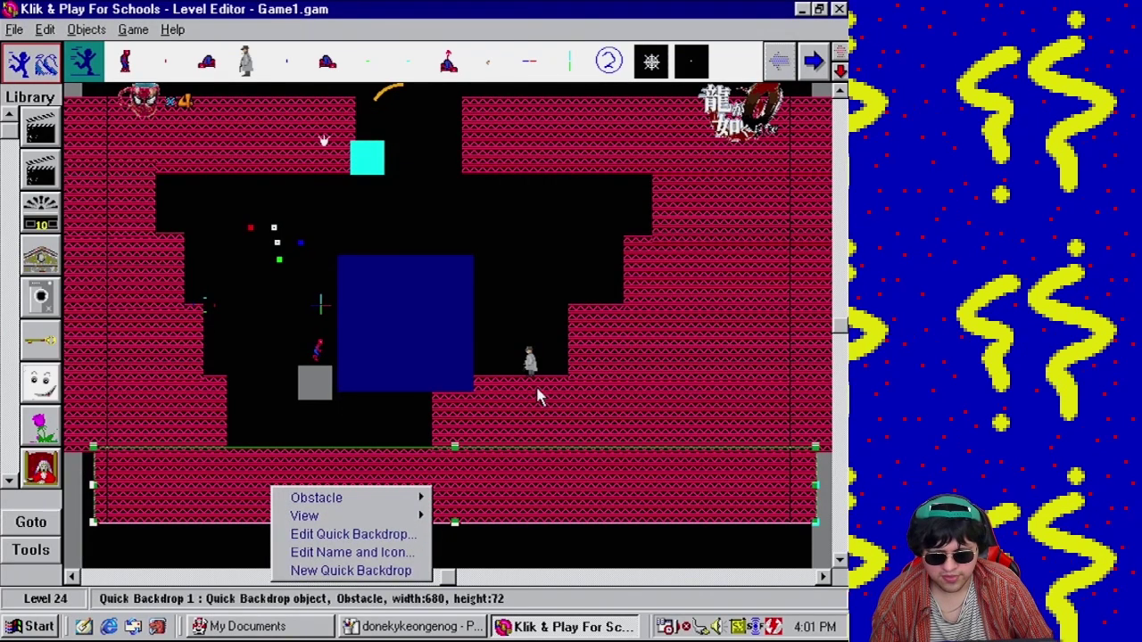
Play the level as finished, move Spider-Man around the girder walls and close the test window
click(843, 353)
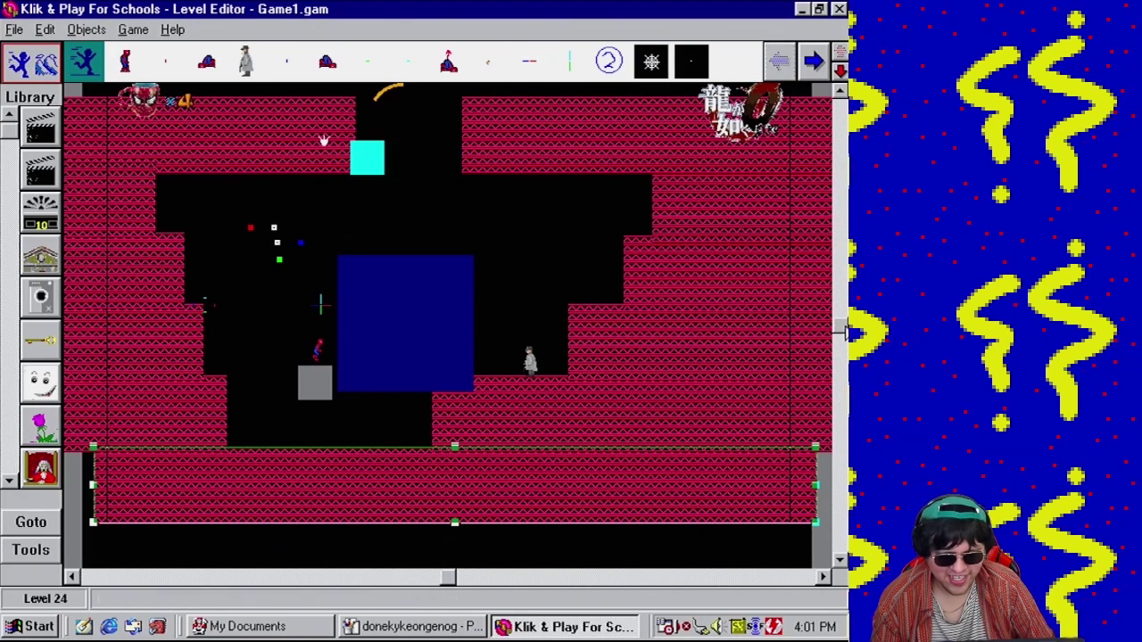
scroll(768, 312, up, 2)
click(143, 29)
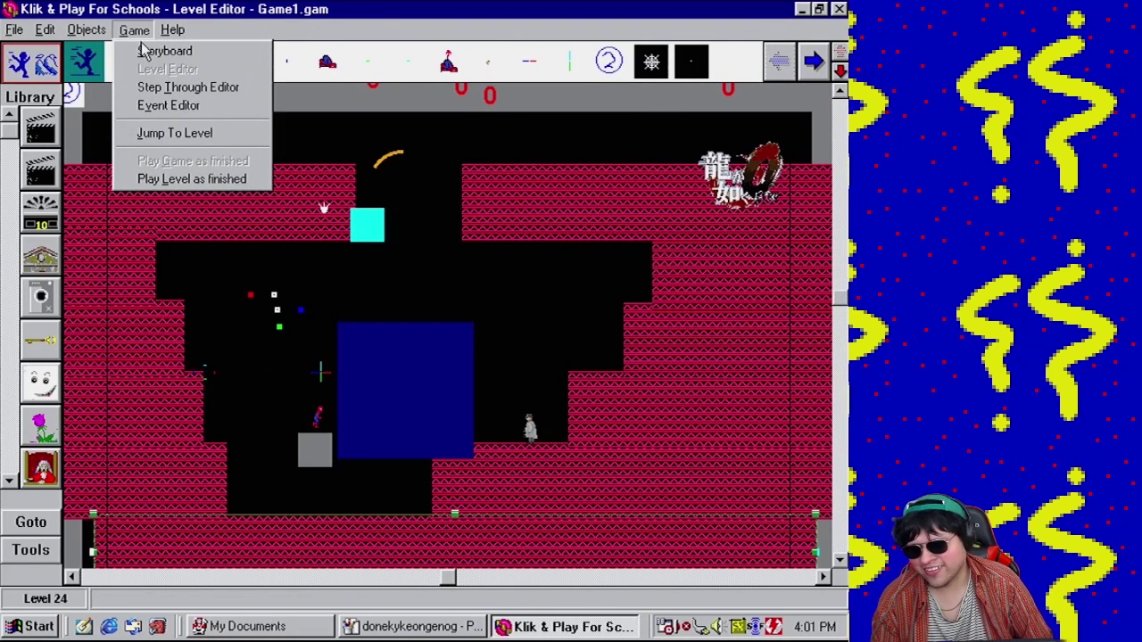
click(154, 179)
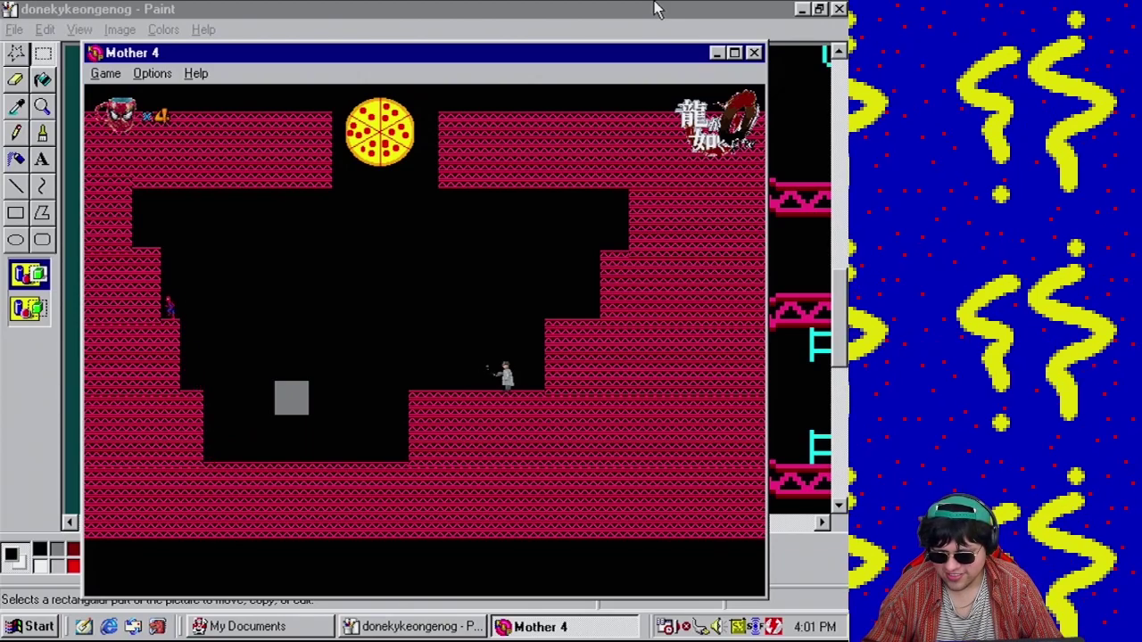
key(Up)
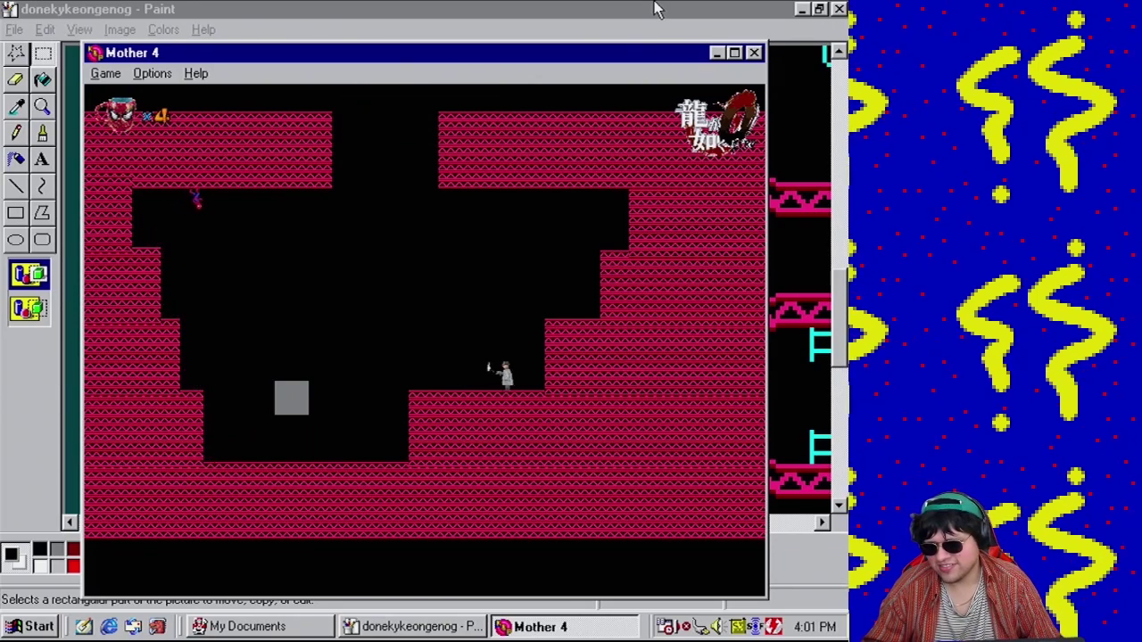
key(Right)
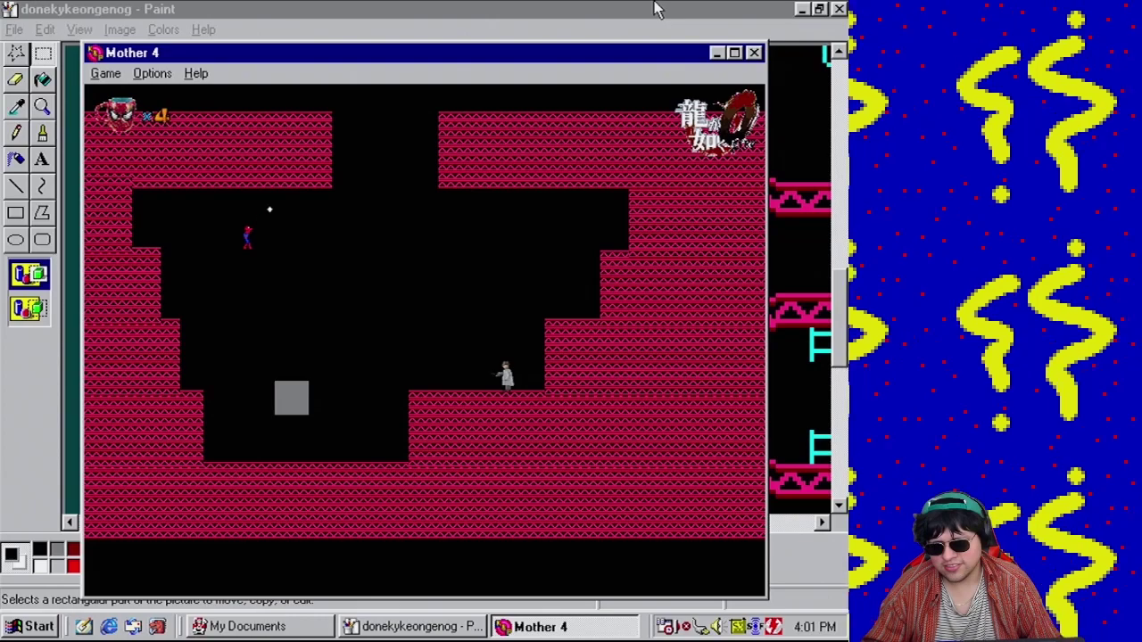
key(Up)
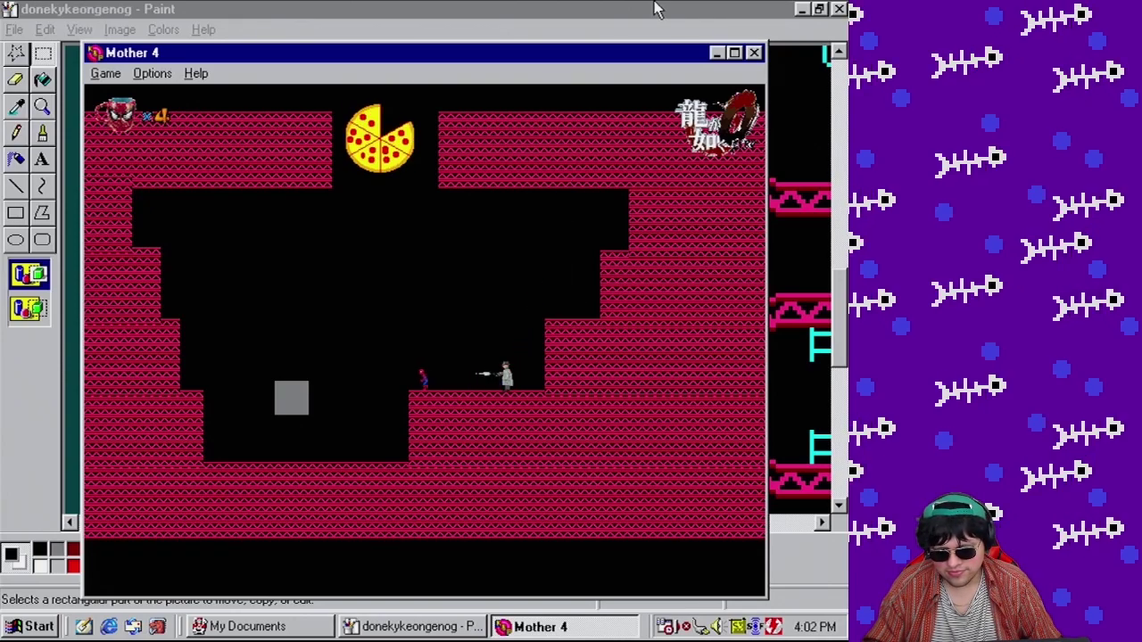
click(754, 52)
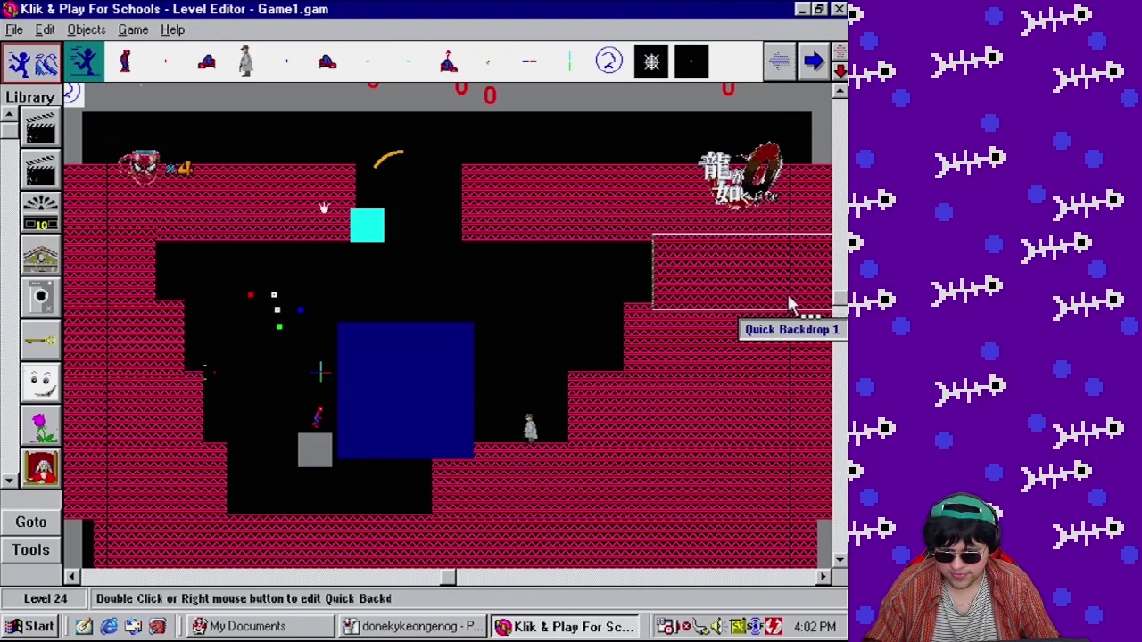
Run the finished level once more and close the test window
click(134, 29)
click(175, 178)
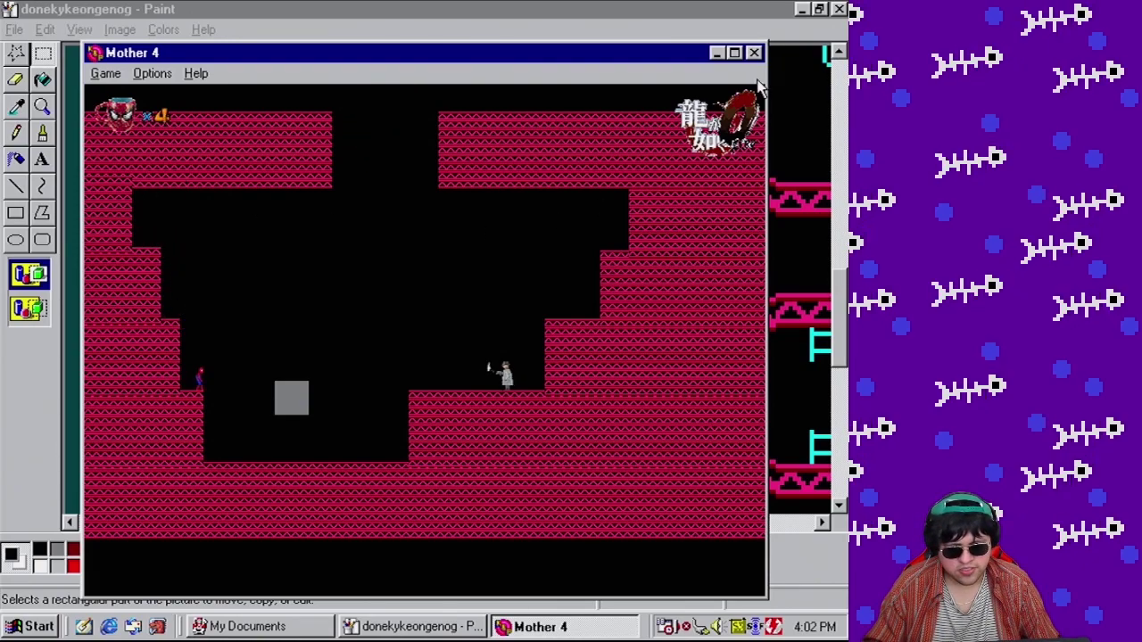
click(754, 53)
Switch to Paint, find the pink handbag in the Donkey Kong sheet's item row and copy it with a rectangular selection
click(411, 627)
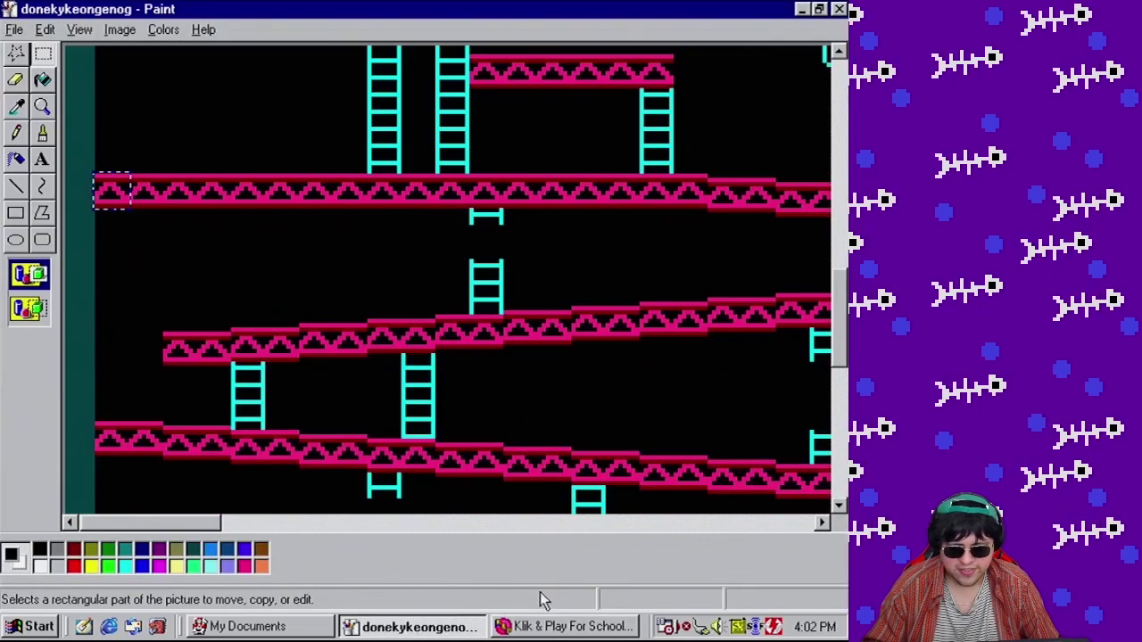
mouse_move(223, 526)
mouse_down()
mouse_move(390, 533)
mouse_move(357, 532)
mouse_up()
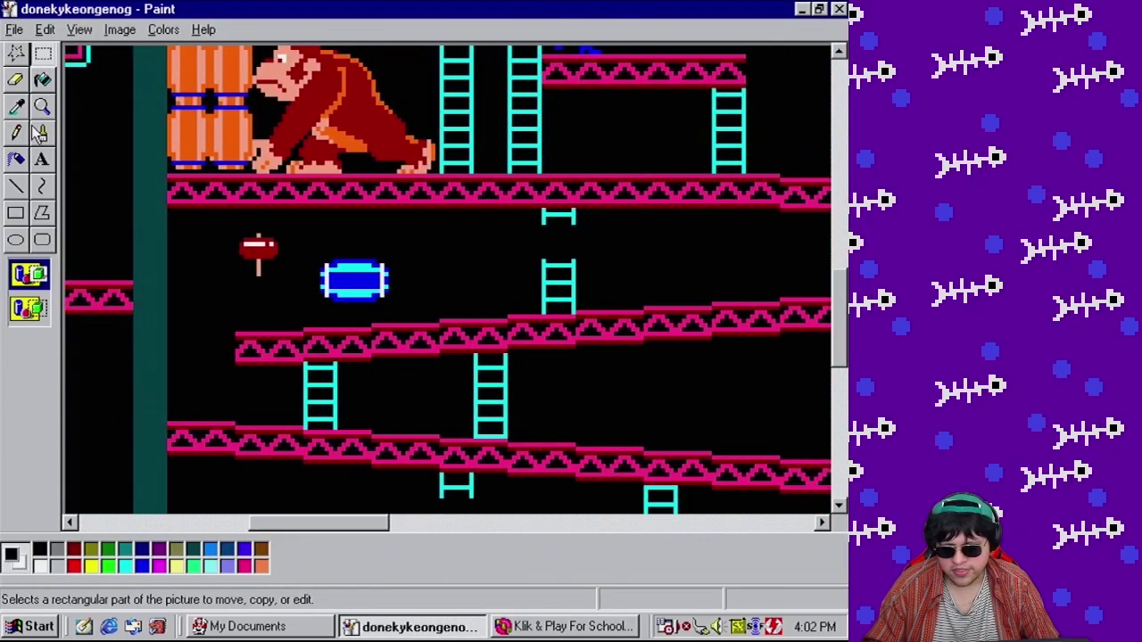
click(42, 106)
click(136, 130)
click(42, 106)
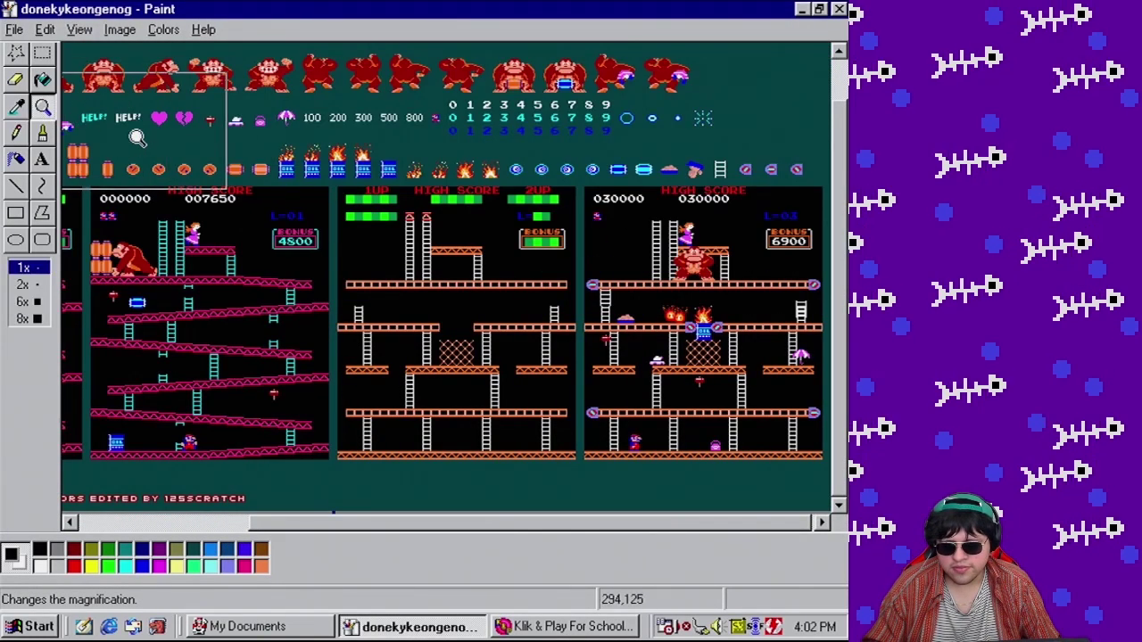
click(257, 130)
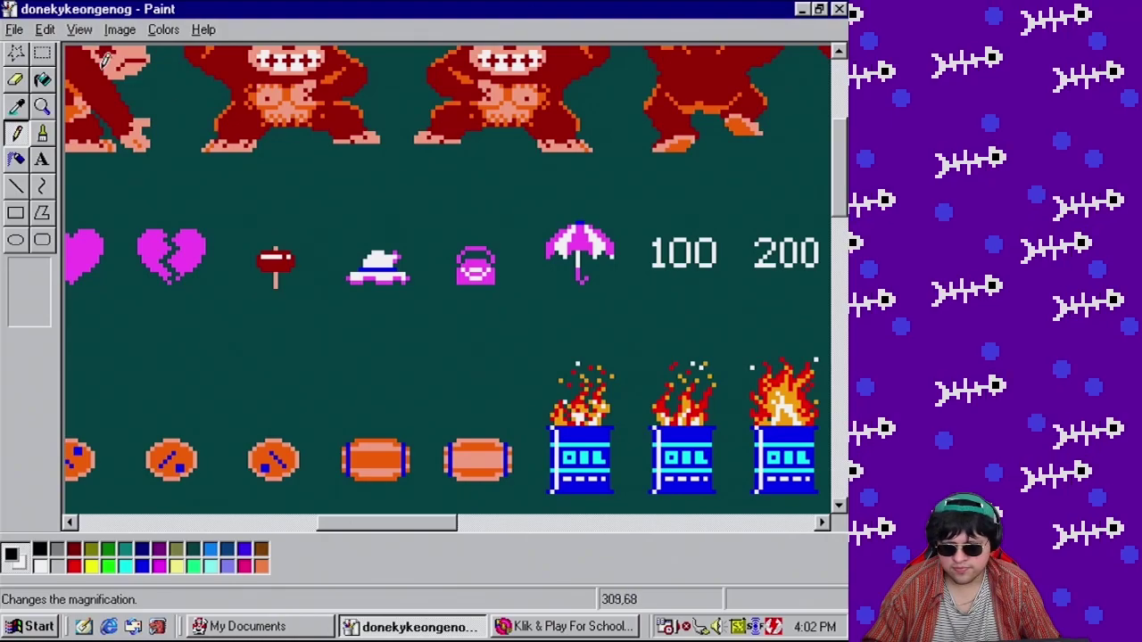
click(45, 55)
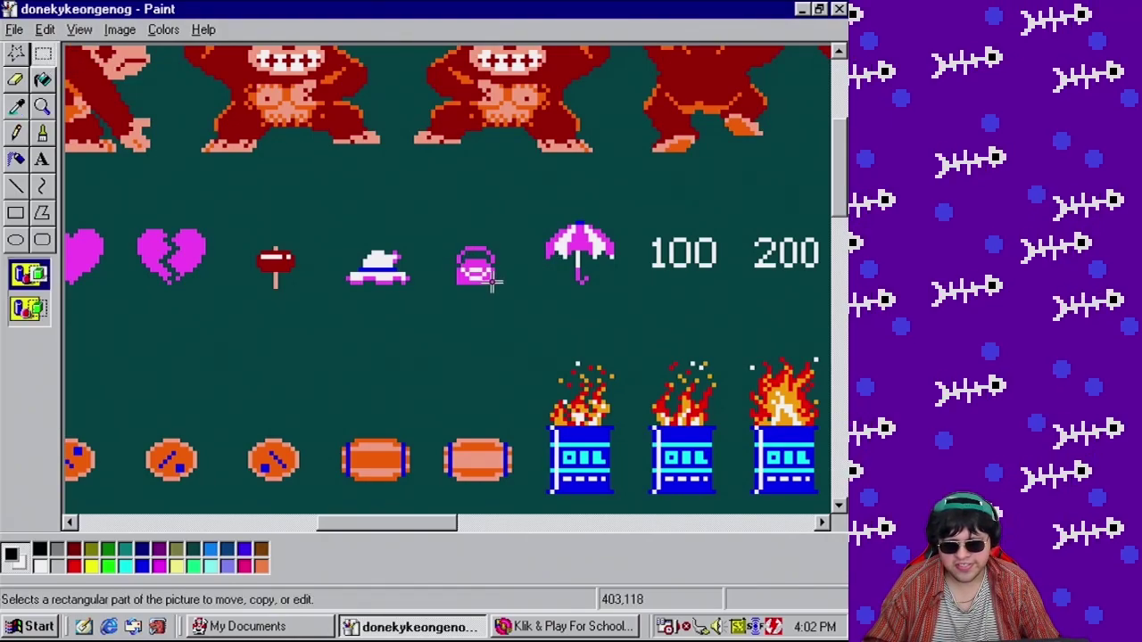
drag(496, 289, 450, 240)
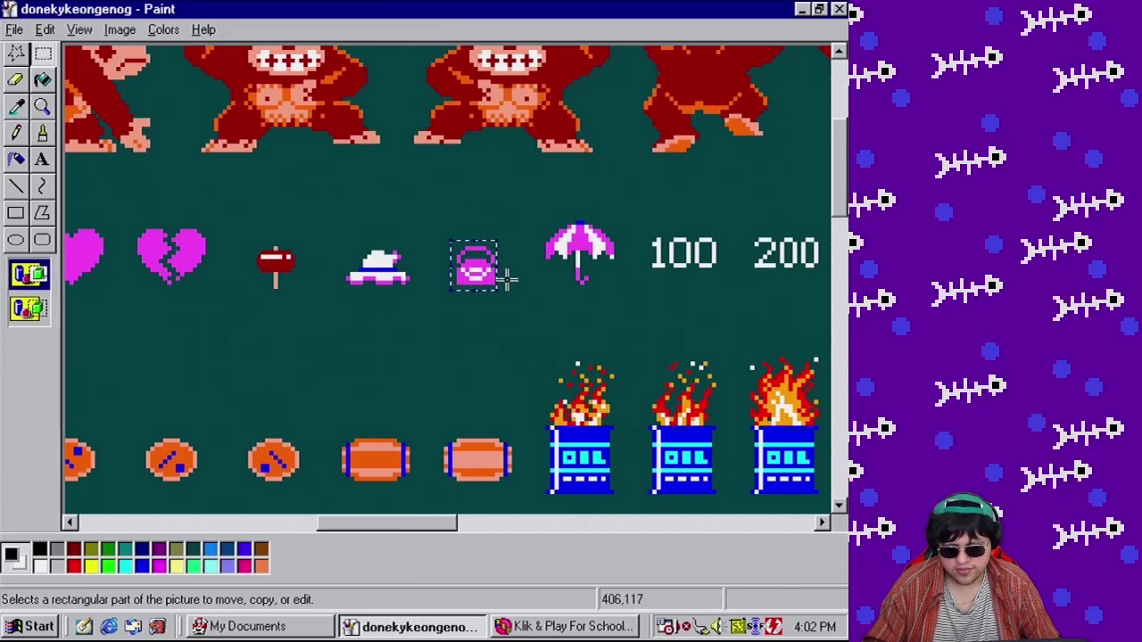
Return to Klik & Play, create a new active object and paste the copied handbag into its picture
key(alt+Tab)
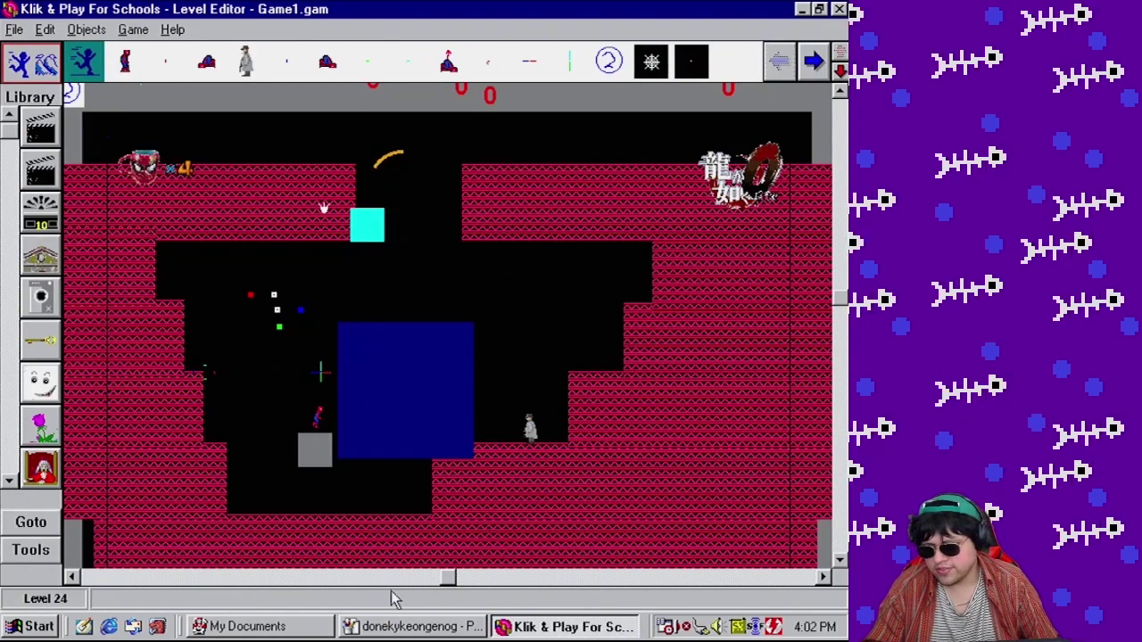
click(27, 550)
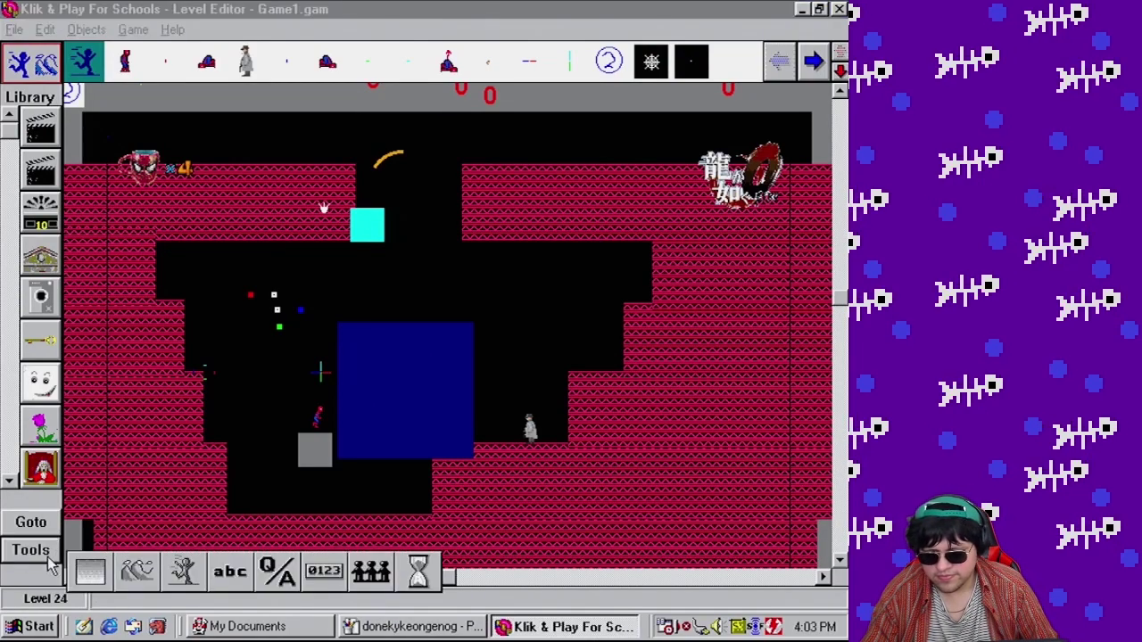
click(189, 580)
double_click(178, 413)
key(ctrl+v)
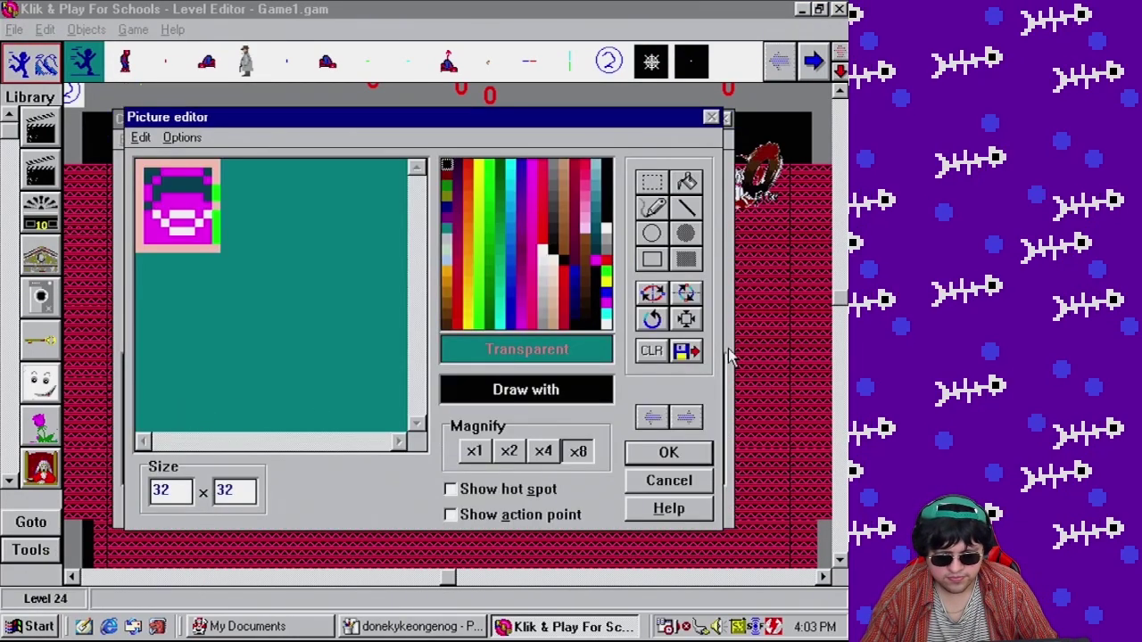
Shrink the handbag's canvas, fill its dark green background with the transparent color and shrink the picture again to 9 x 9
click(685, 318)
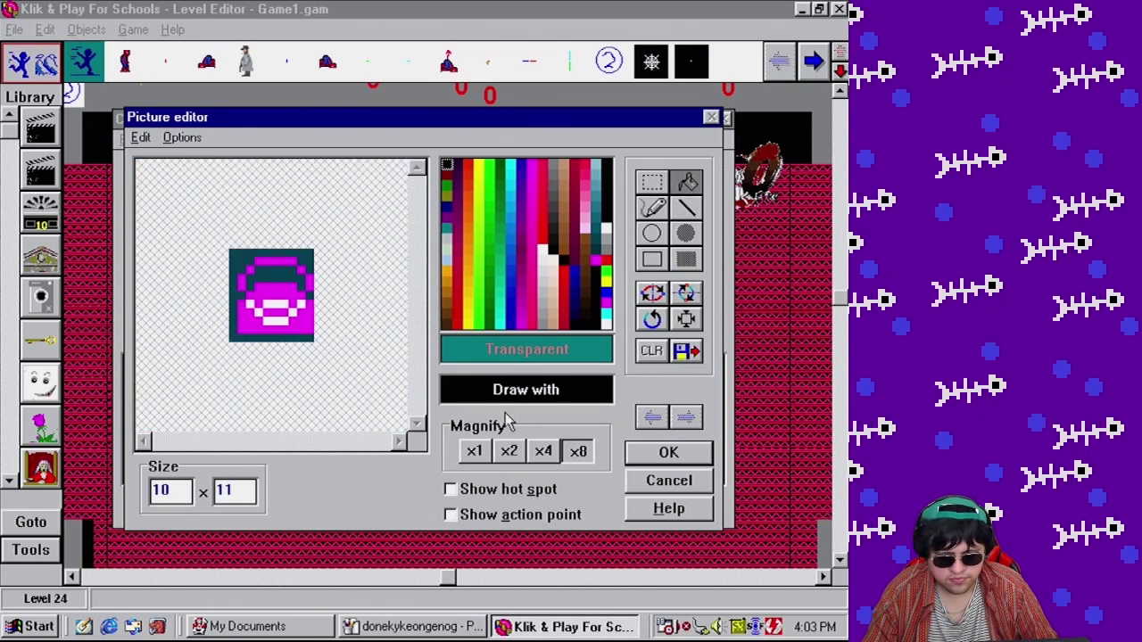
click(498, 355)
click(254, 252)
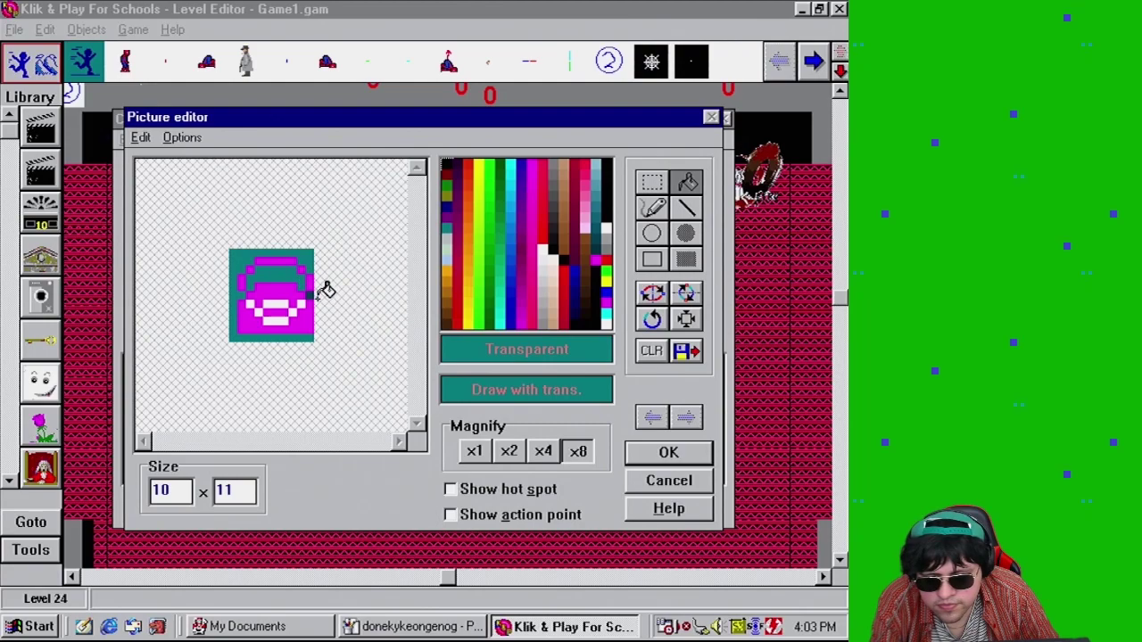
click(686, 320)
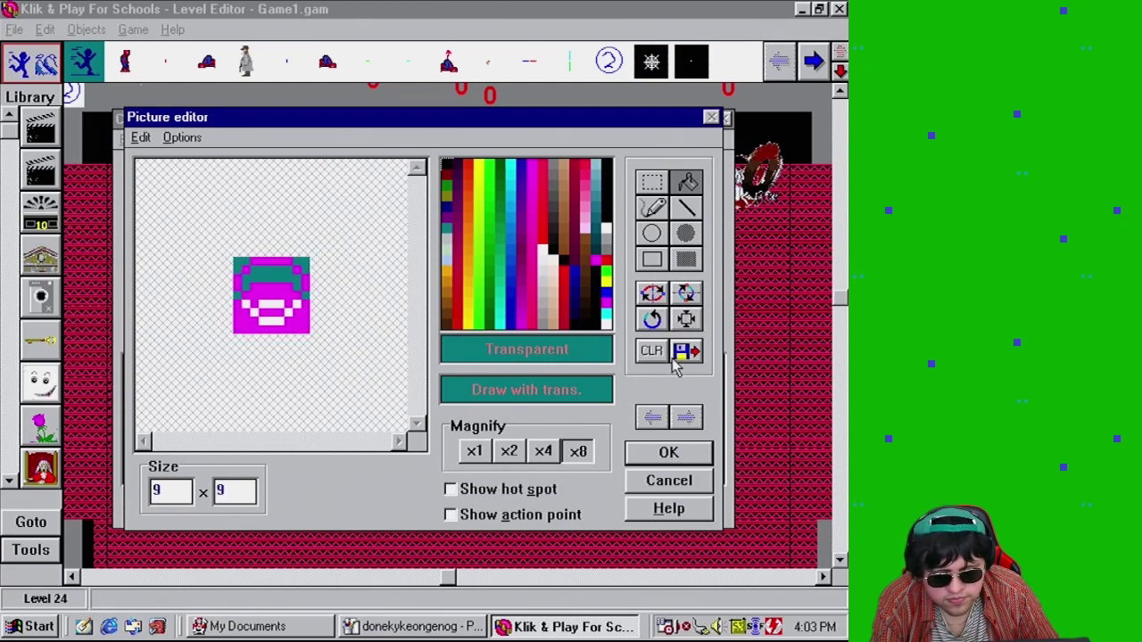
Set the handbag picture's hot spot to 4 x 5 and its action point's first coordinate to 4, and accept the picture
click(507, 490)
drag(241, 248, 275, 307)
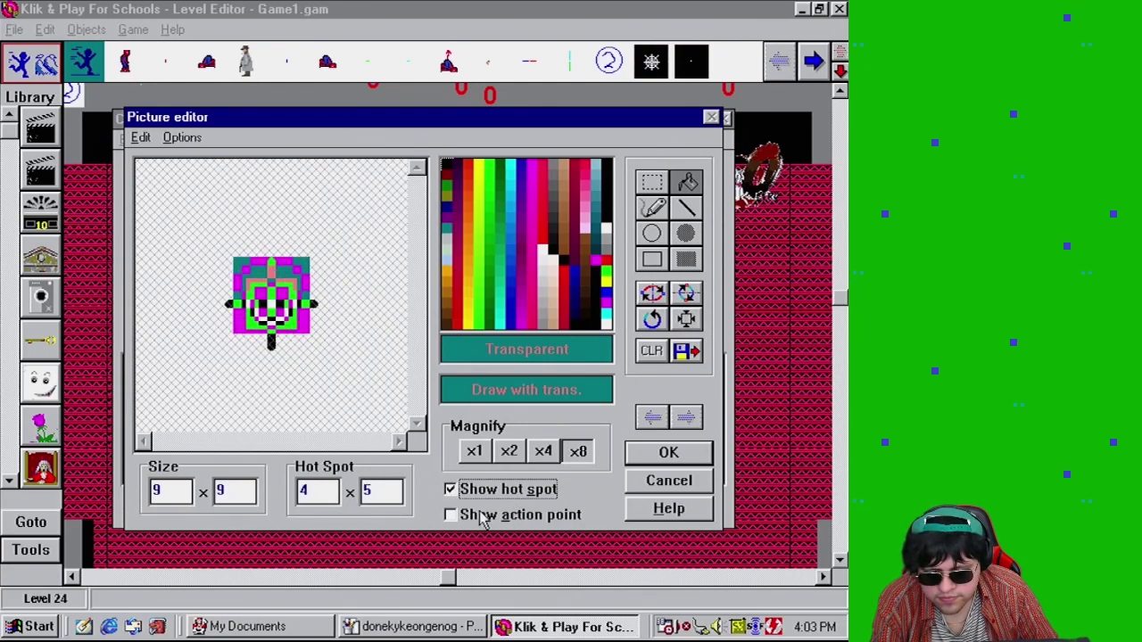
click(522, 518)
key(Tab)
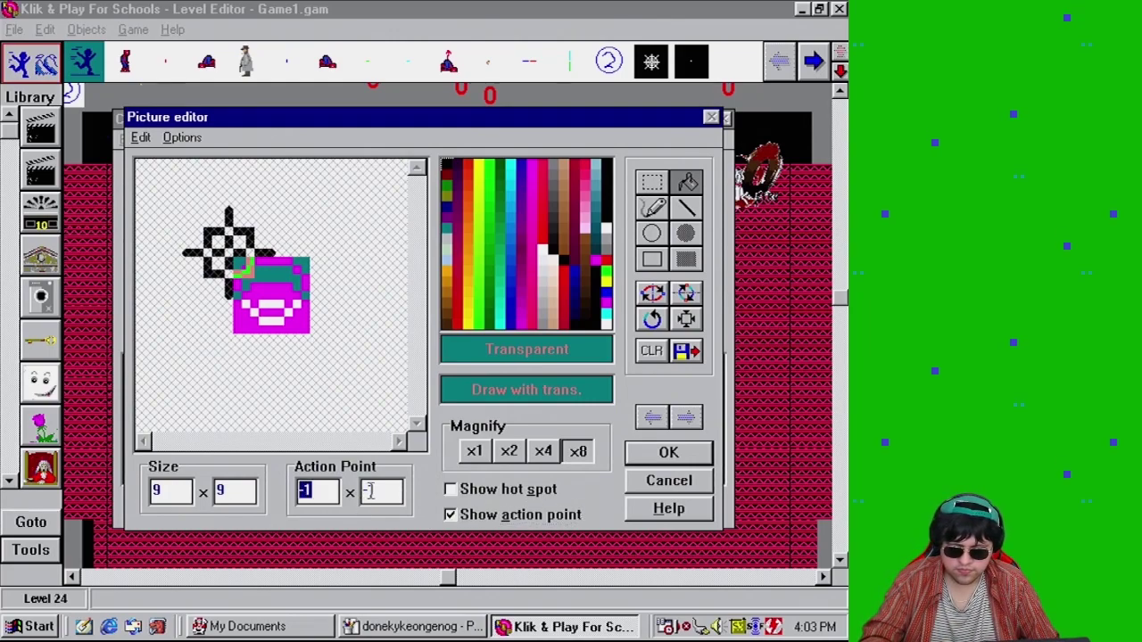
text(4)
key(Tab)
click(669, 459)
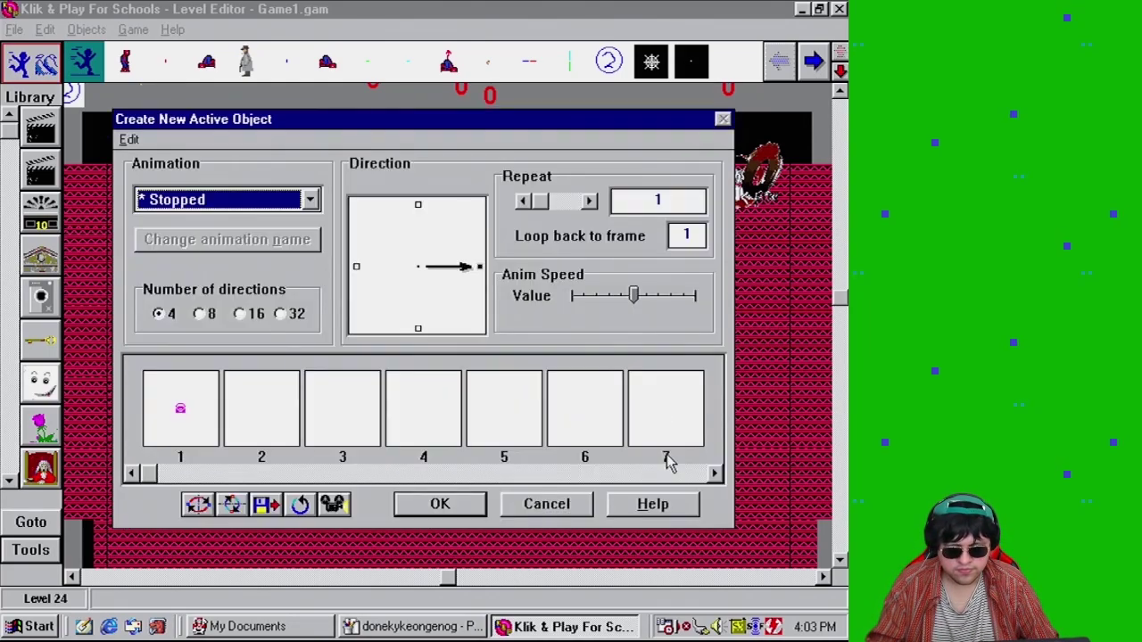
Lower the handbag animation's repeat count, finish creating the active object and rename it Purse
click(525, 202)
click(440, 504)
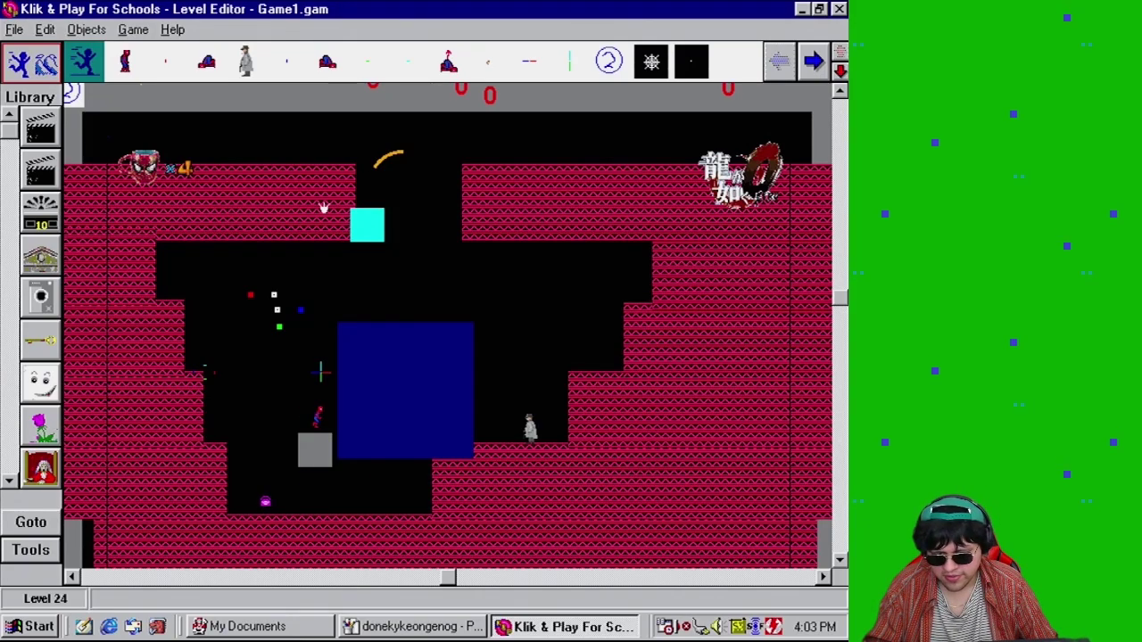
click(268, 503)
right_click(268, 502)
click(348, 567)
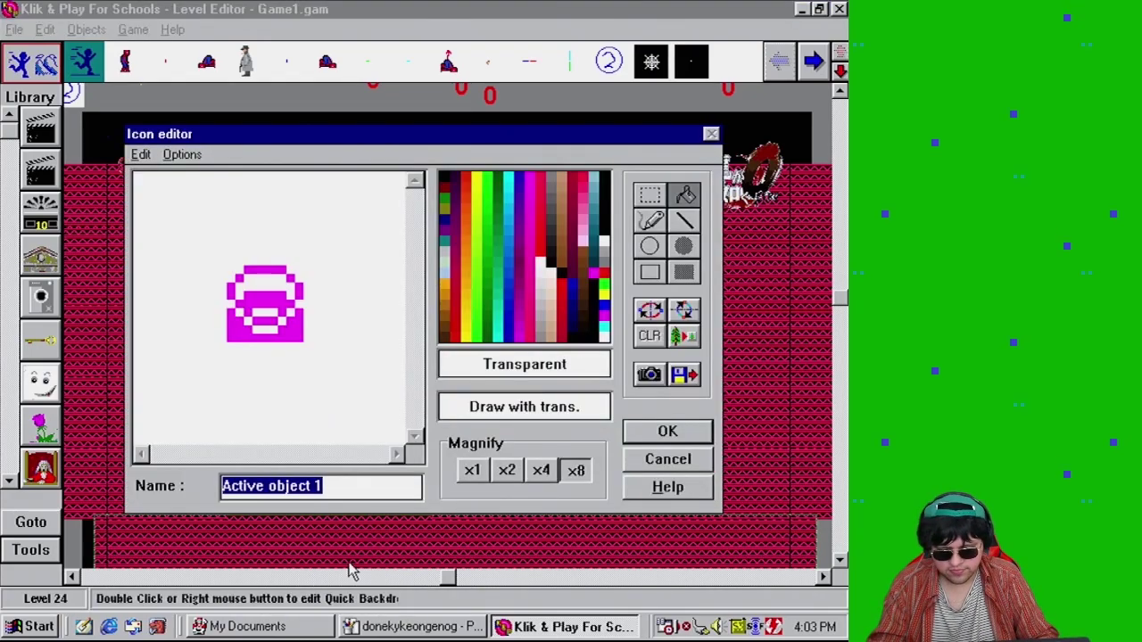
text(Purse)
key(Return)
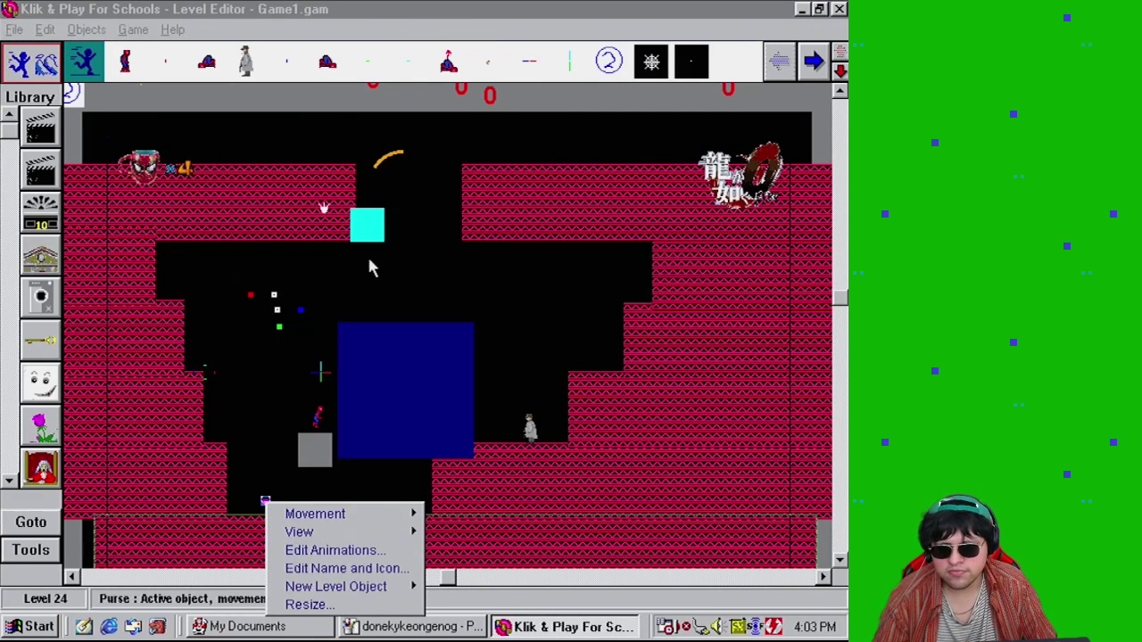
click(289, 105)
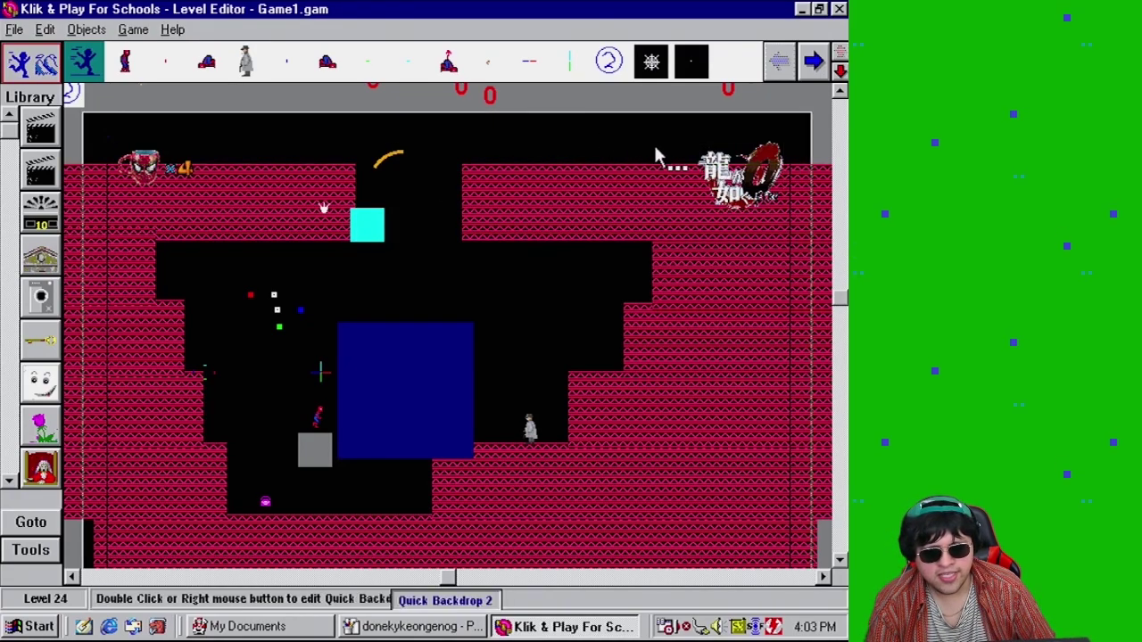
Glance at the level's events, return to the storyboard and save the game as Game1.gam
click(134, 29)
click(181, 108)
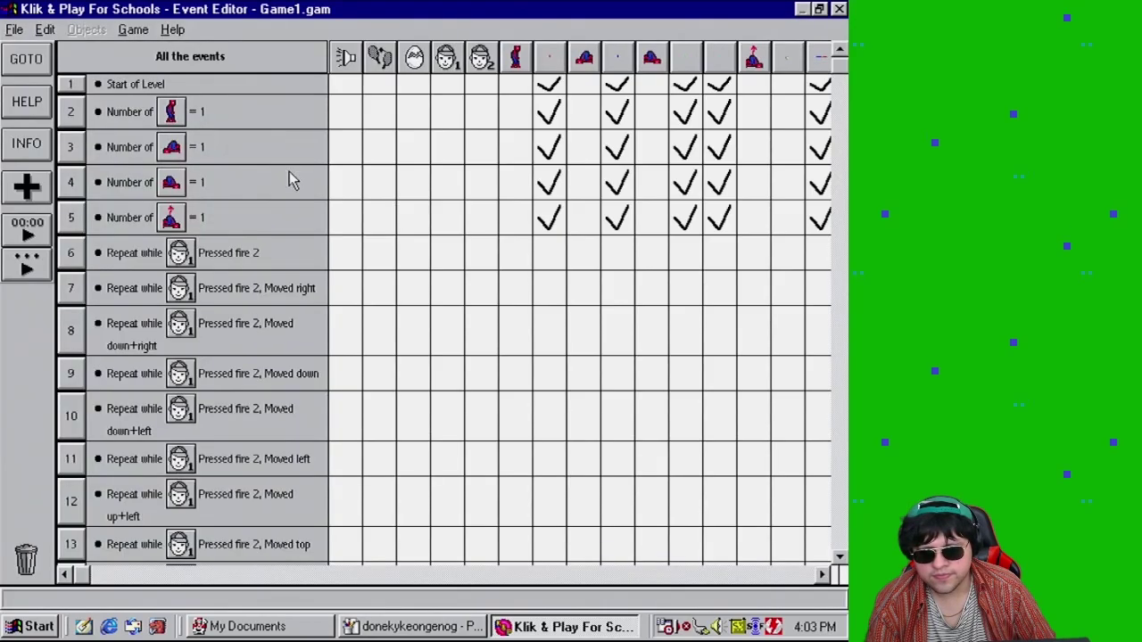
click(134, 29)
click(152, 49)
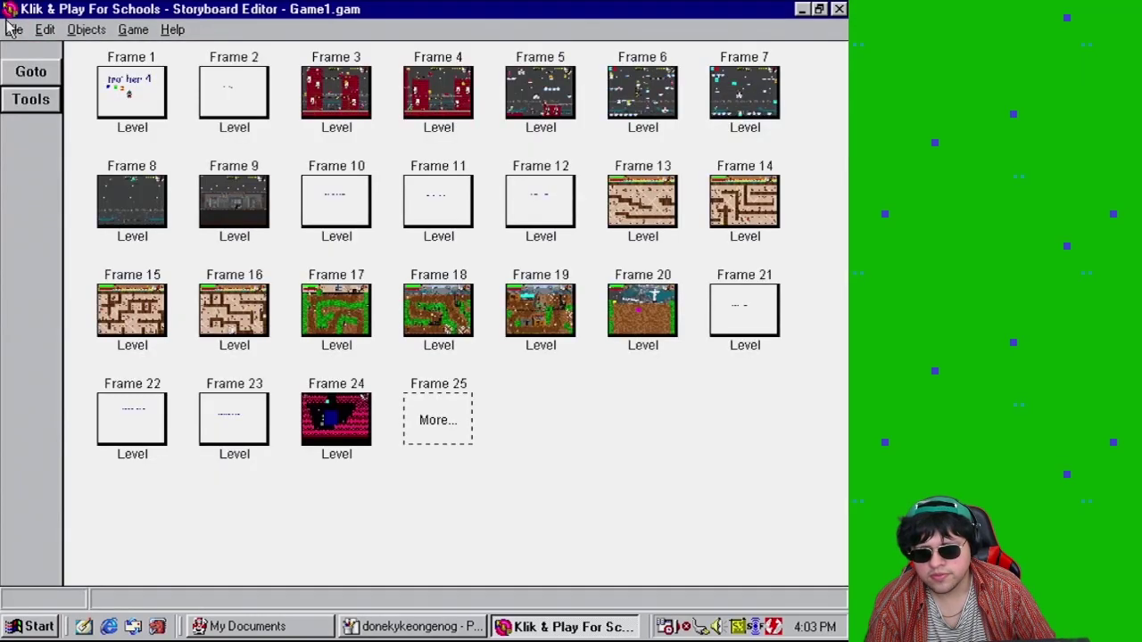
click(14, 29)
click(49, 97)
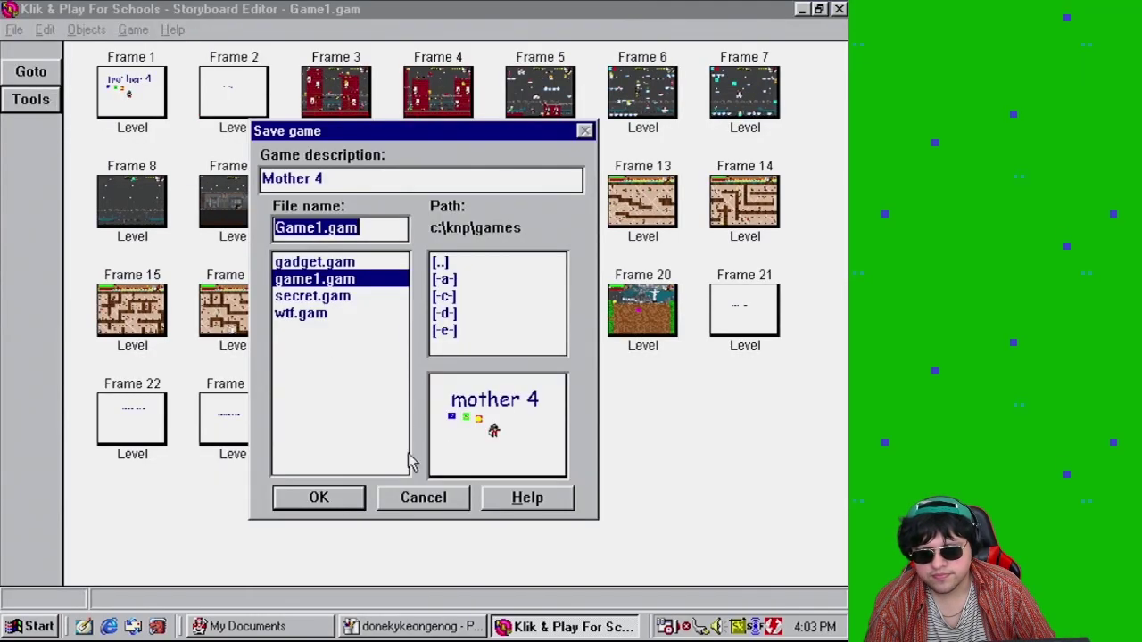
click(348, 507)
Open Frame 3 in the Level Editor to view it and switch to the My Documents folder
right_click(337, 102)
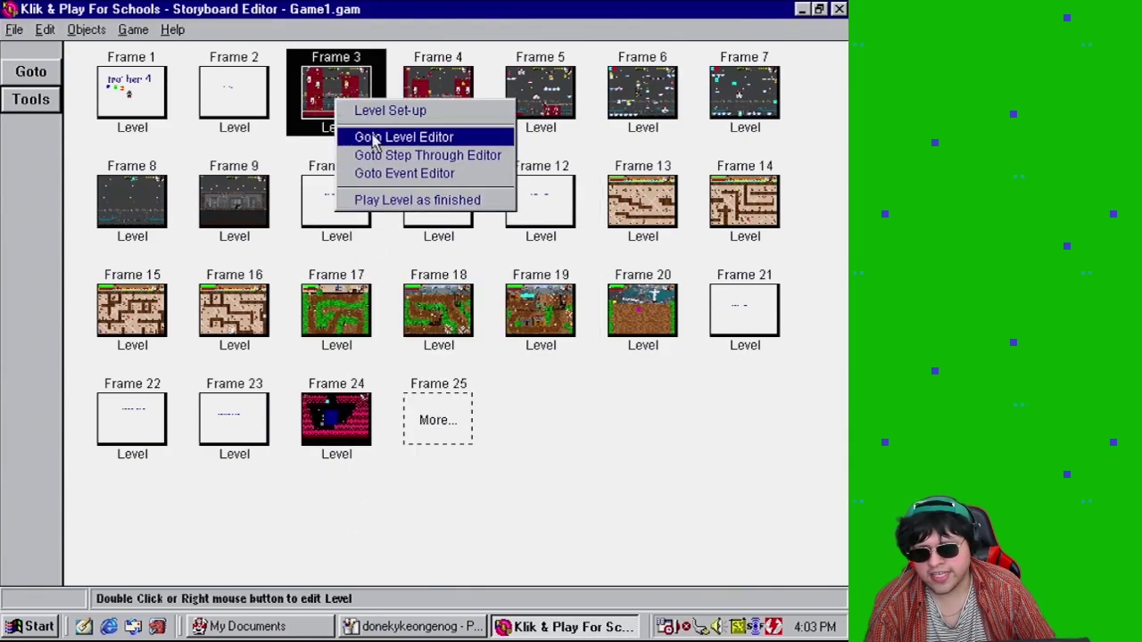
click(383, 139)
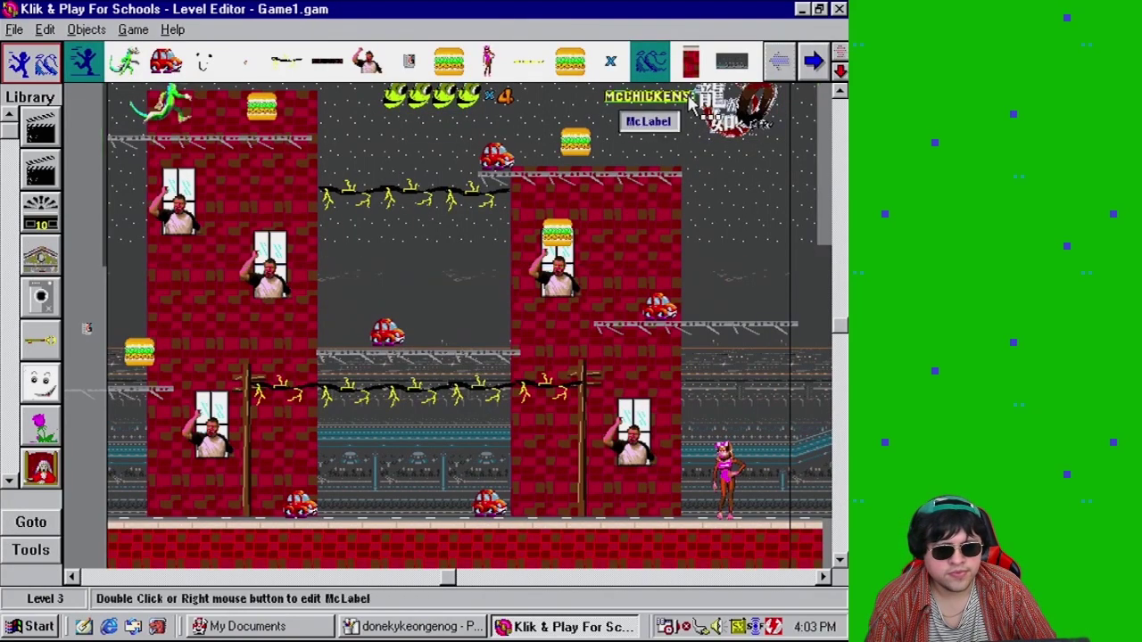
click(258, 628)
Preview the stored bitmaps in My Documents, including sonci, a great door, parrot, alphabetty, zappy, gex256, gexfall, mel and mouse
scroll(512, 357, down, 6)
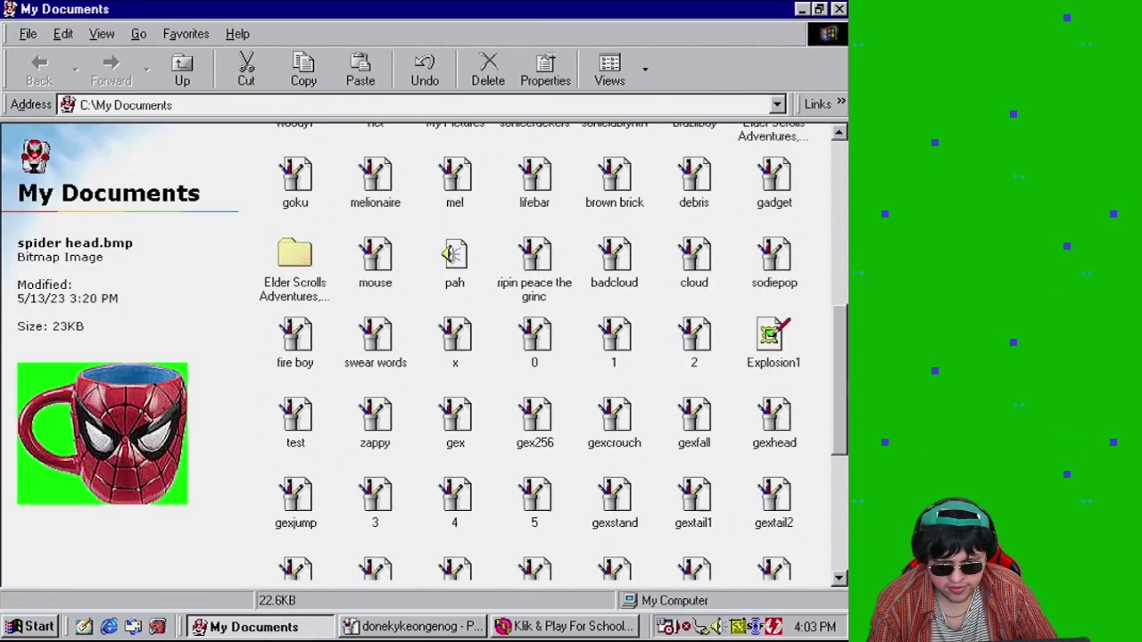
scroll(512, 224, up, 4)
click(455, 205)
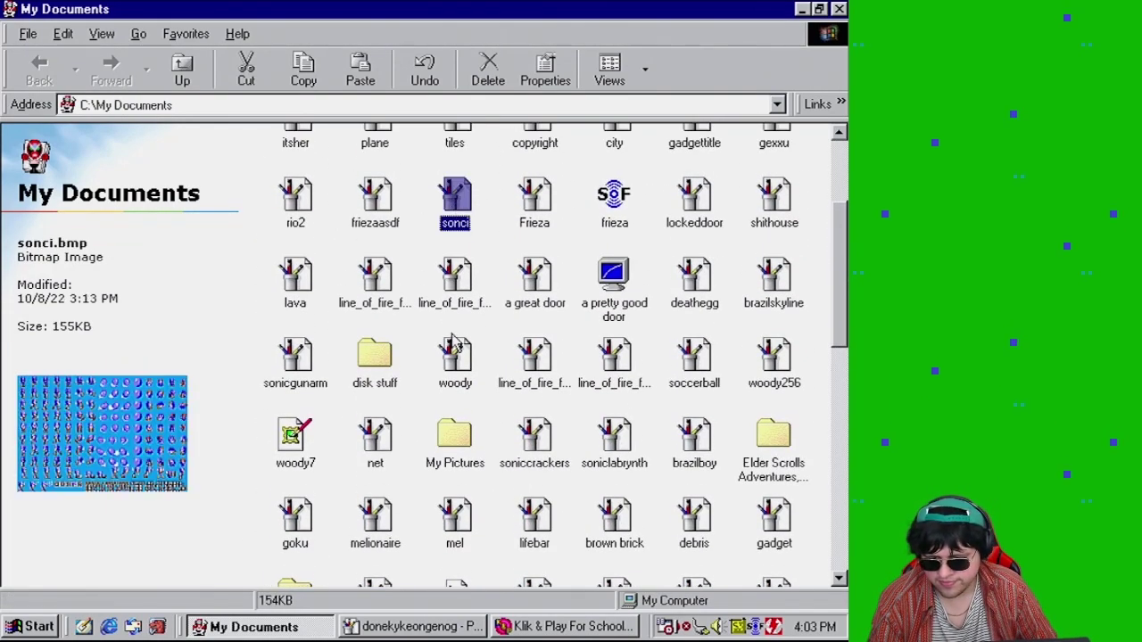
click(470, 290)
click(533, 284)
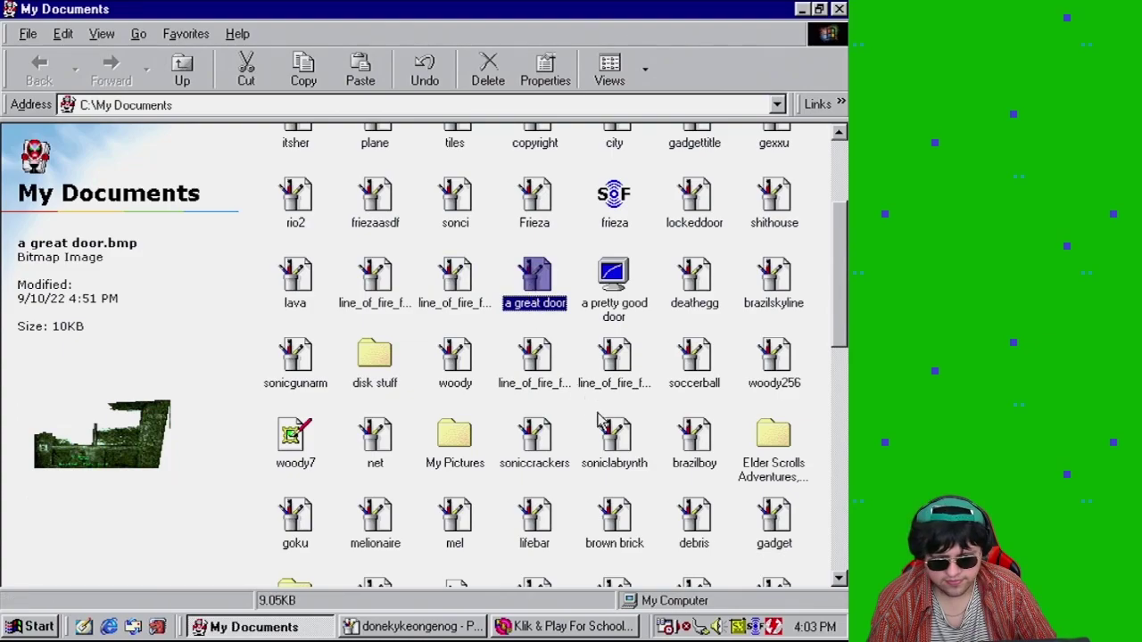
scroll(600, 419, down, 5)
click(616, 379)
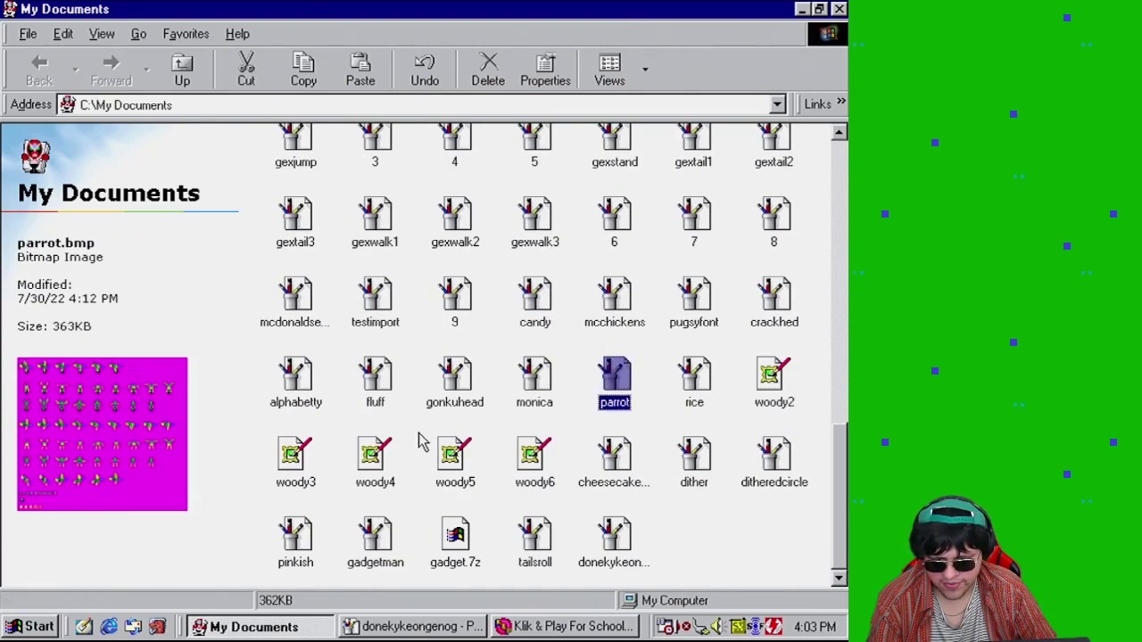
click(296, 384)
scroll(346, 526, up, 5)
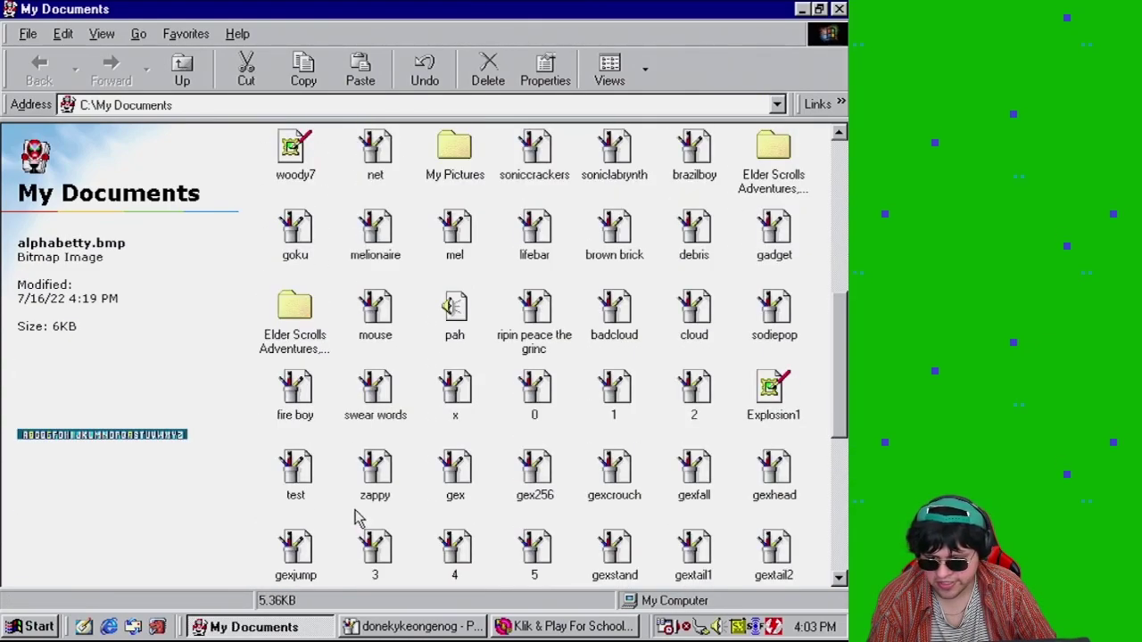
click(393, 482)
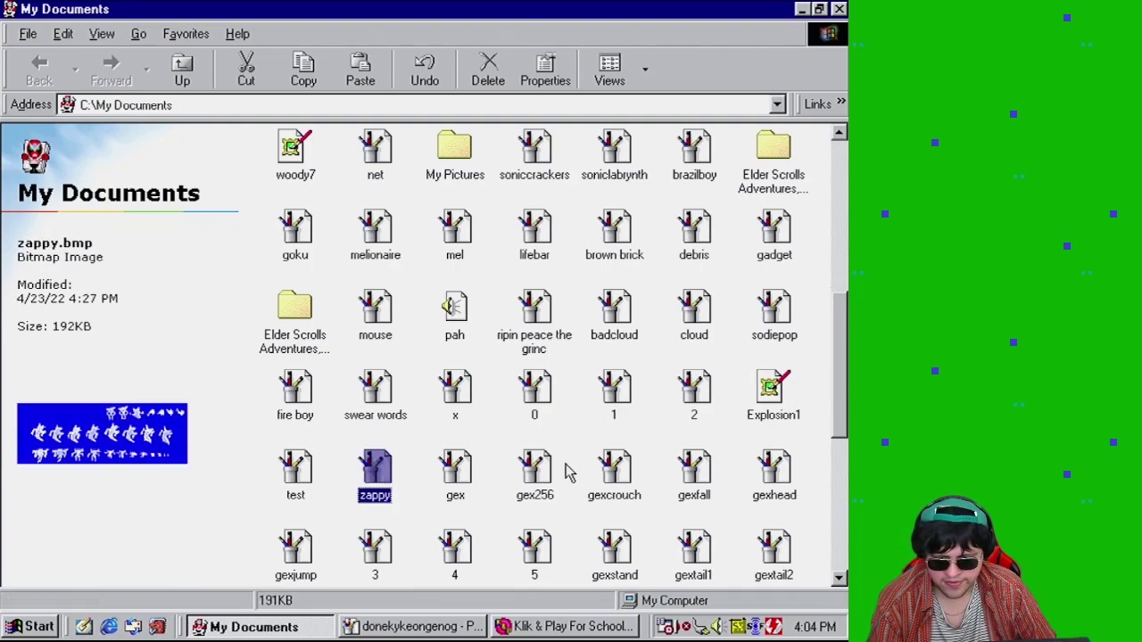
click(576, 470)
click(540, 482)
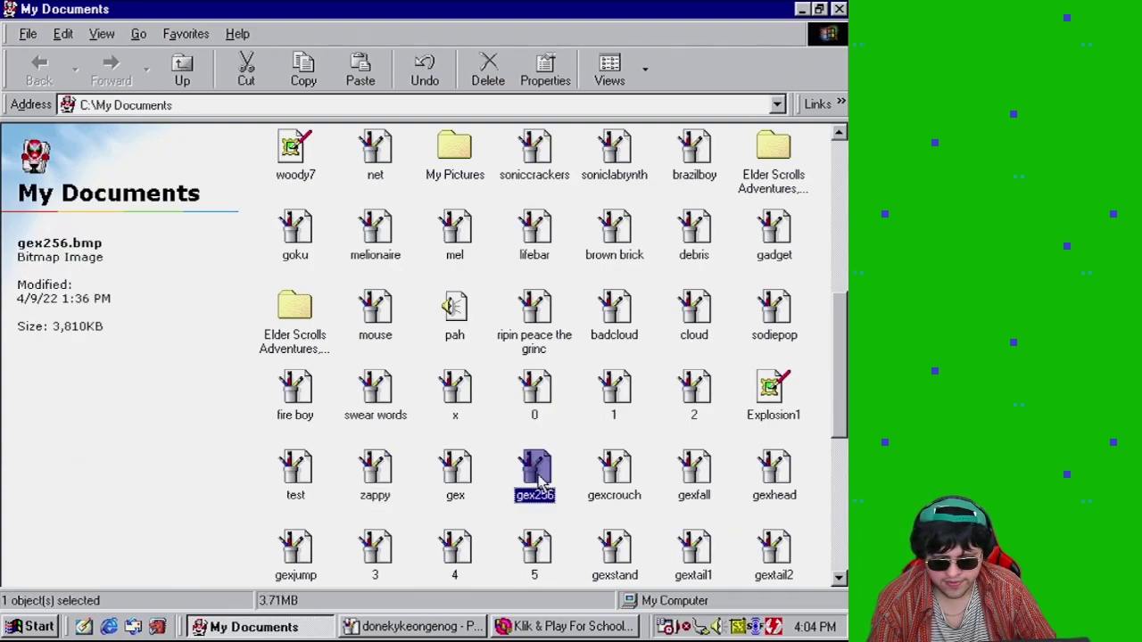
click(609, 468)
click(696, 479)
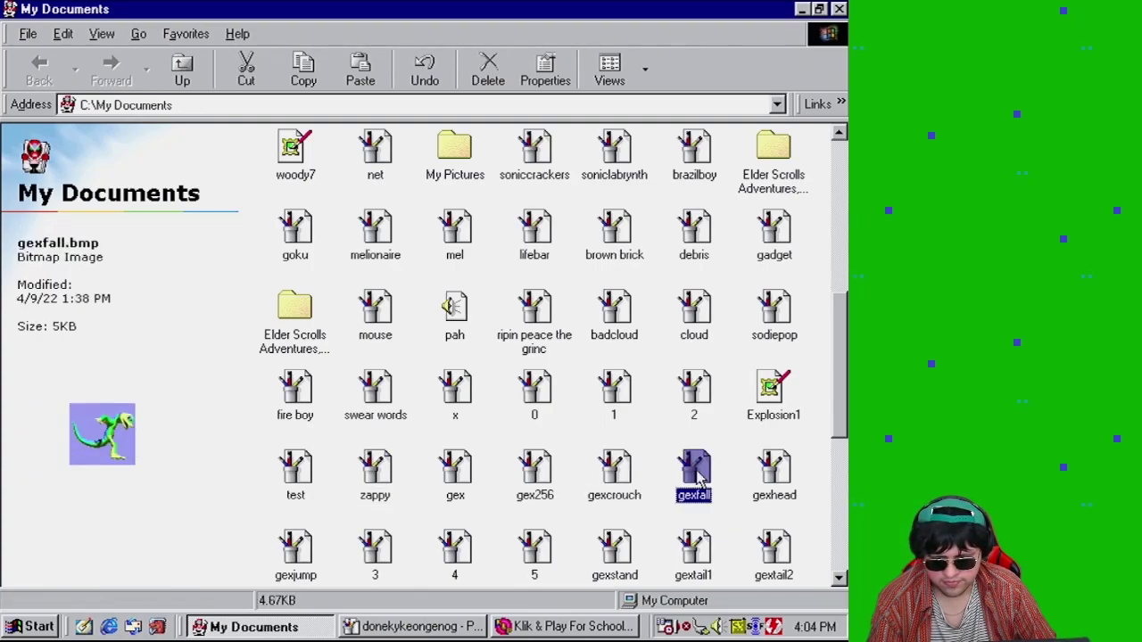
click(778, 551)
click(457, 234)
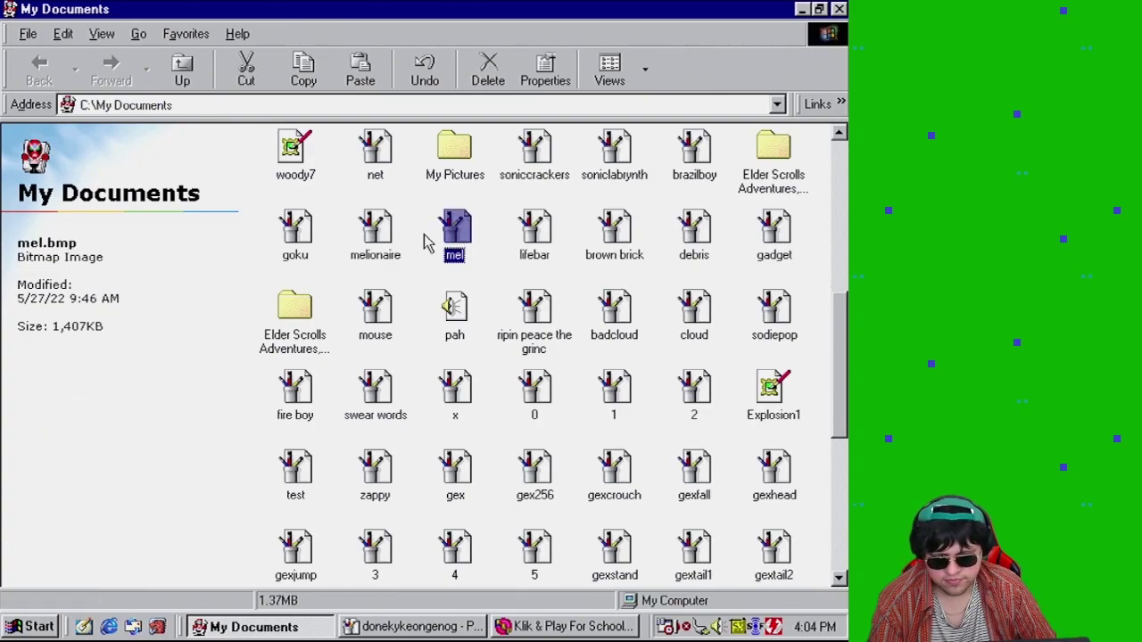
click(377, 234)
click(380, 307)
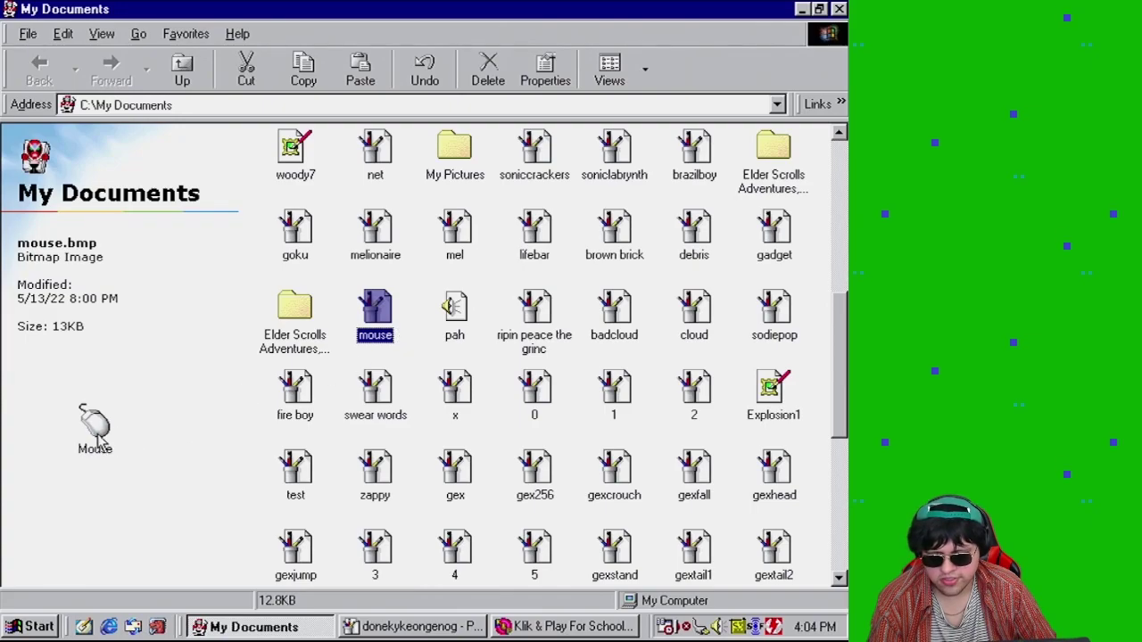
Open mouse.bmp in Paint, view it magnified and close it again
double_click(388, 305)
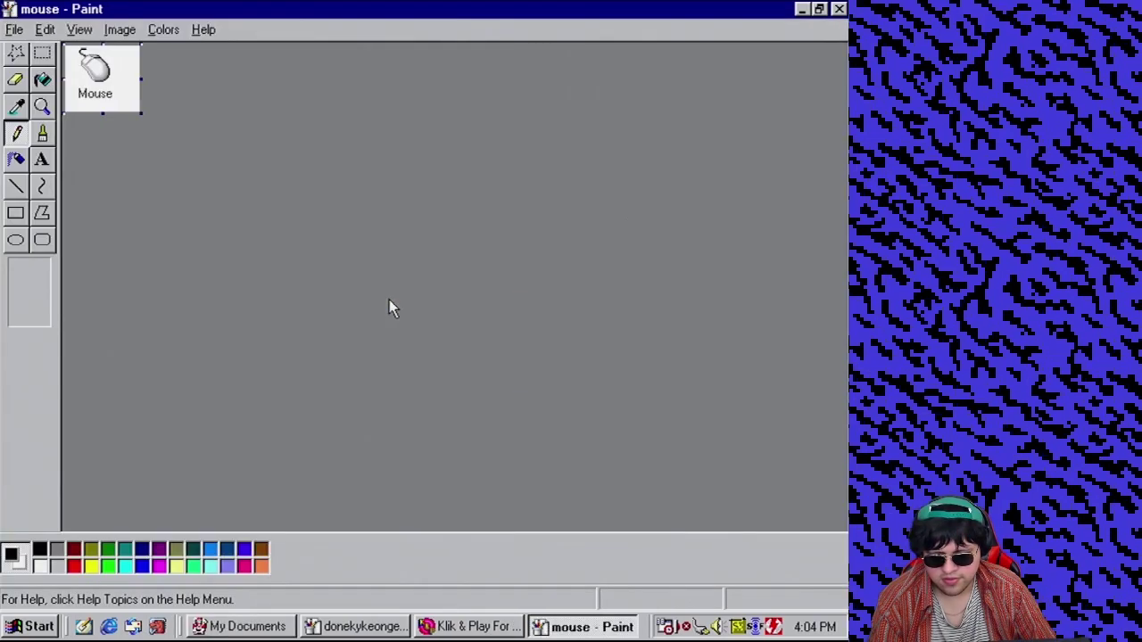
click(42, 106)
click(82, 71)
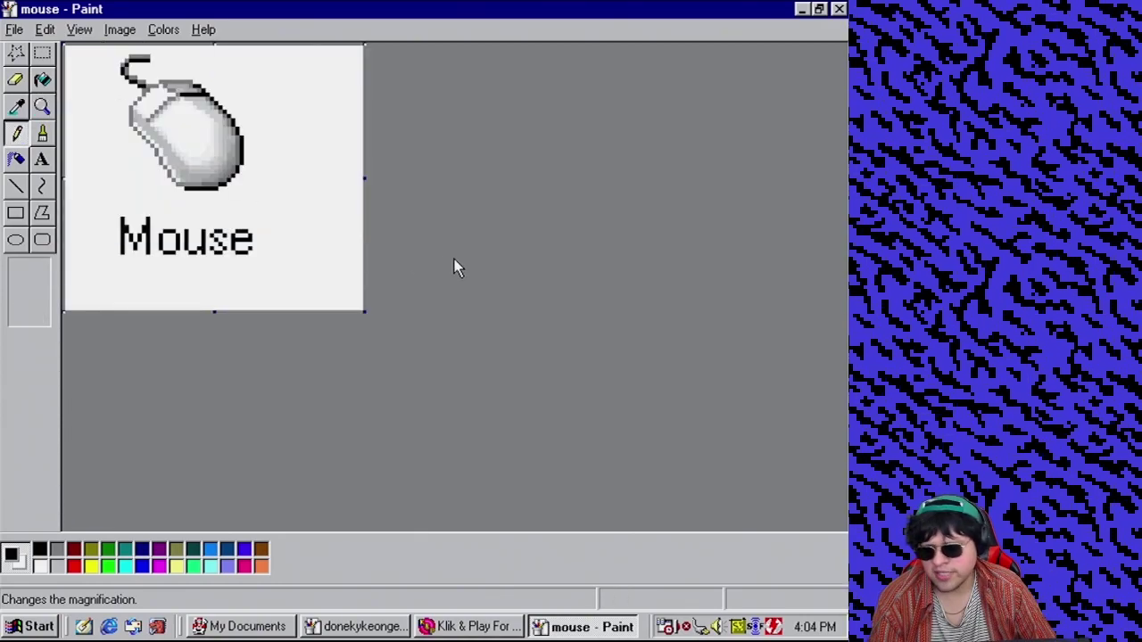
click(839, 8)
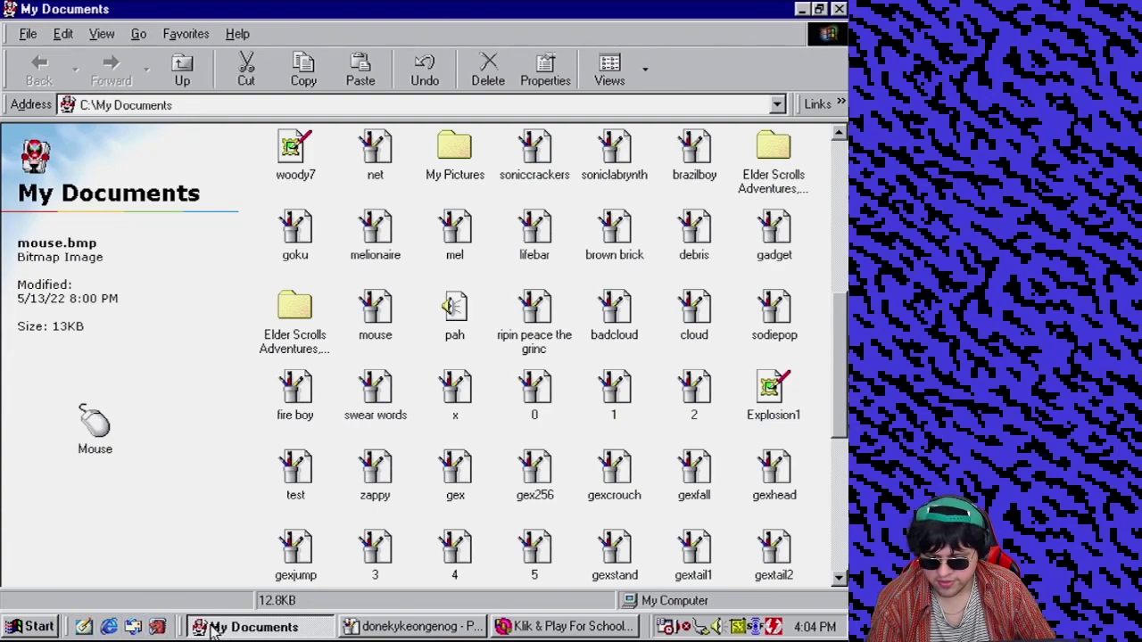
click(159, 628)
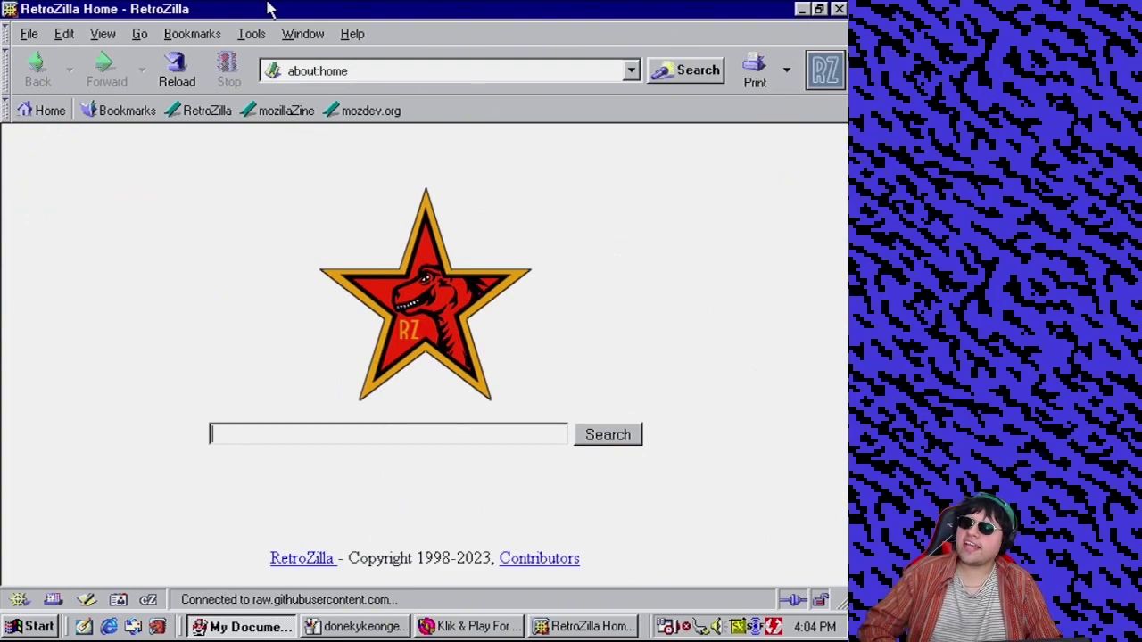
click(353, 70)
text(s)
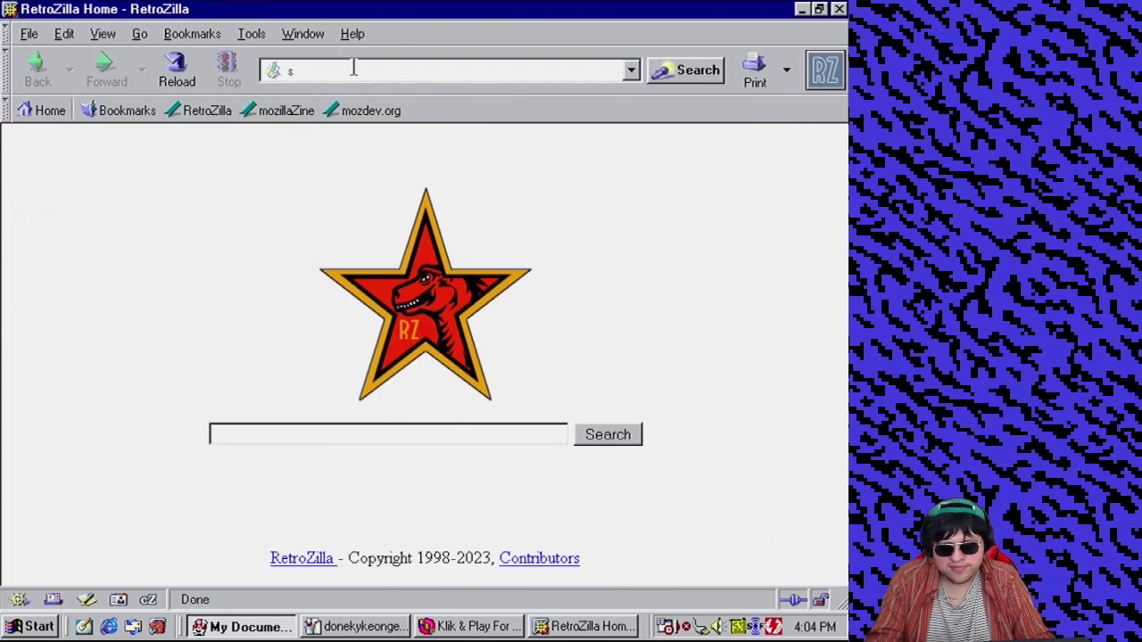
text(p)
key(Down)
key(Down)
key(Down)
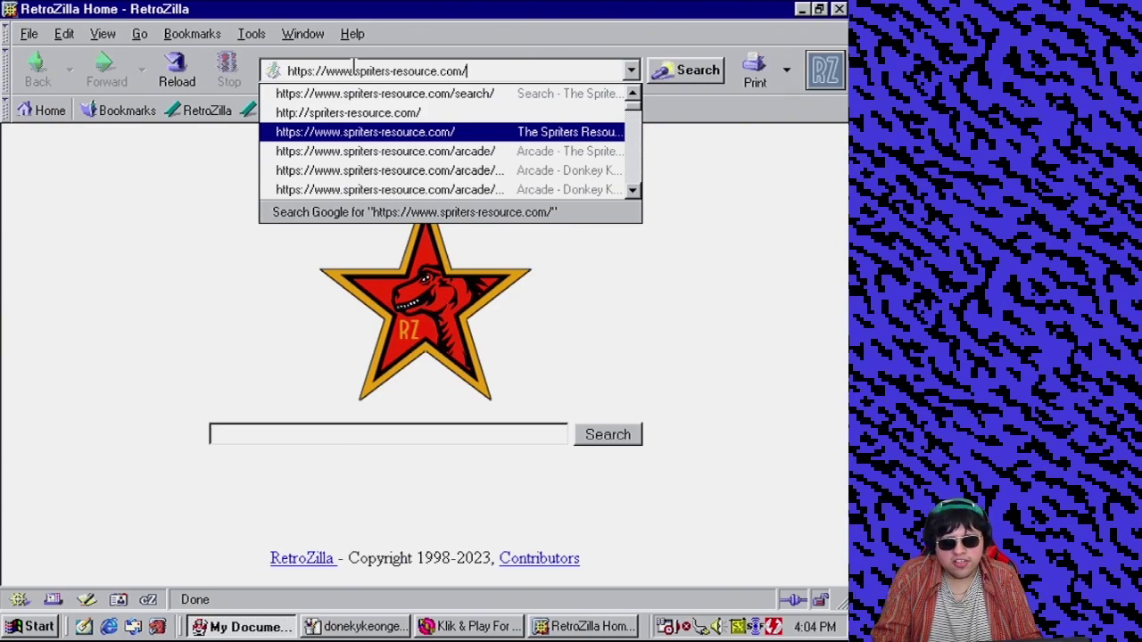
key(Return)
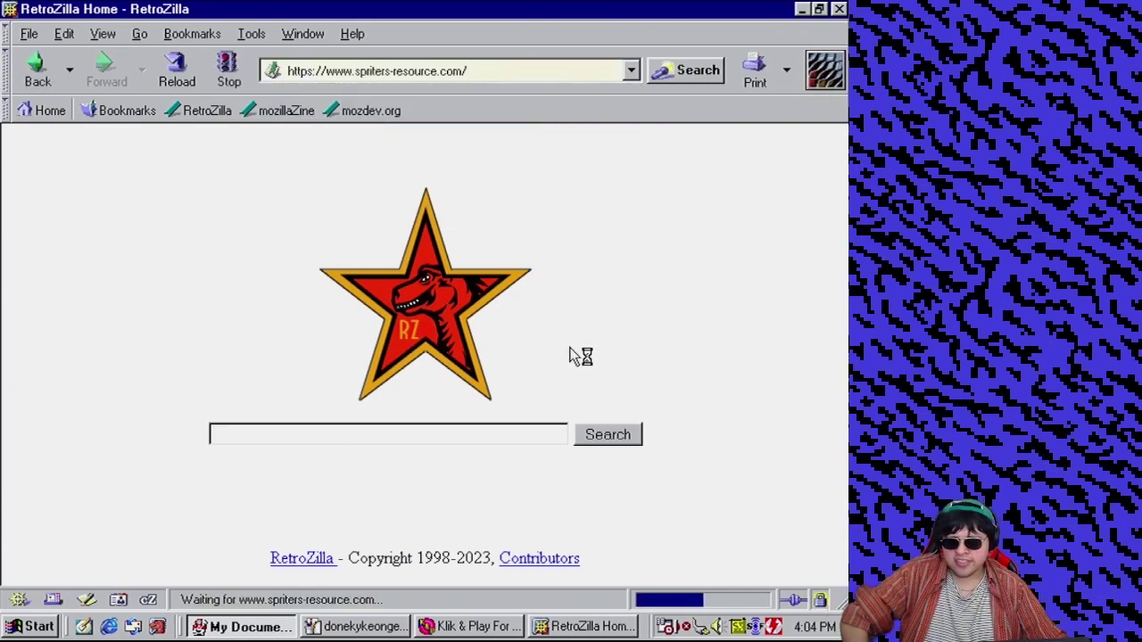
click(571, 628)
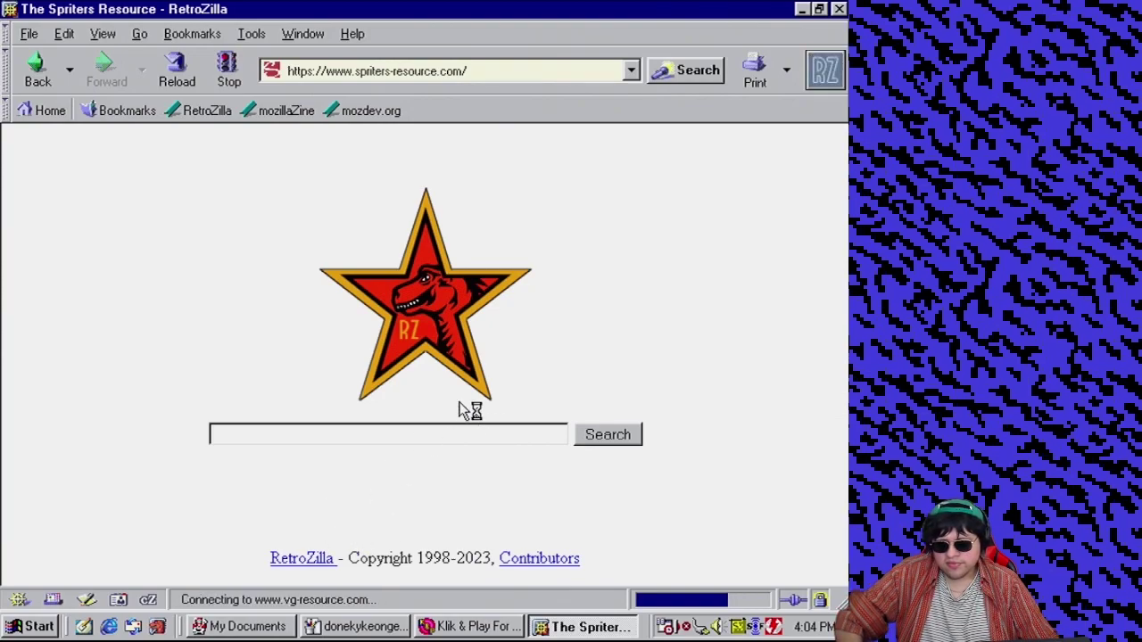
Browse the Genesis / 32X / SCD section and open its Sonic the Hedgehog 3 page
scroll(98, 437, down, 2)
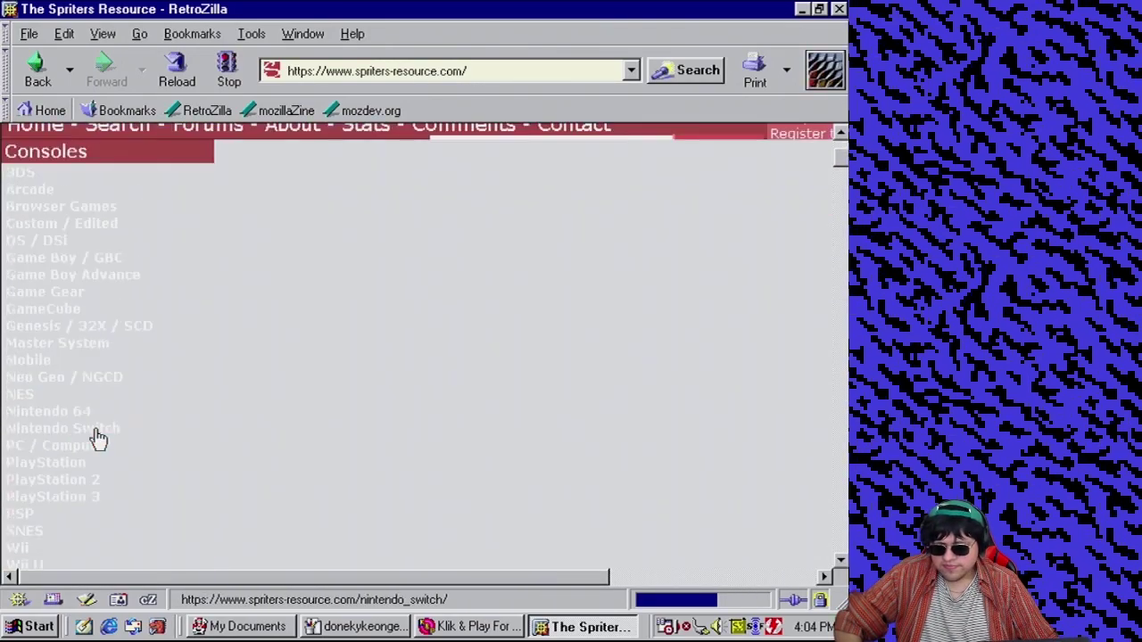
click(120, 328)
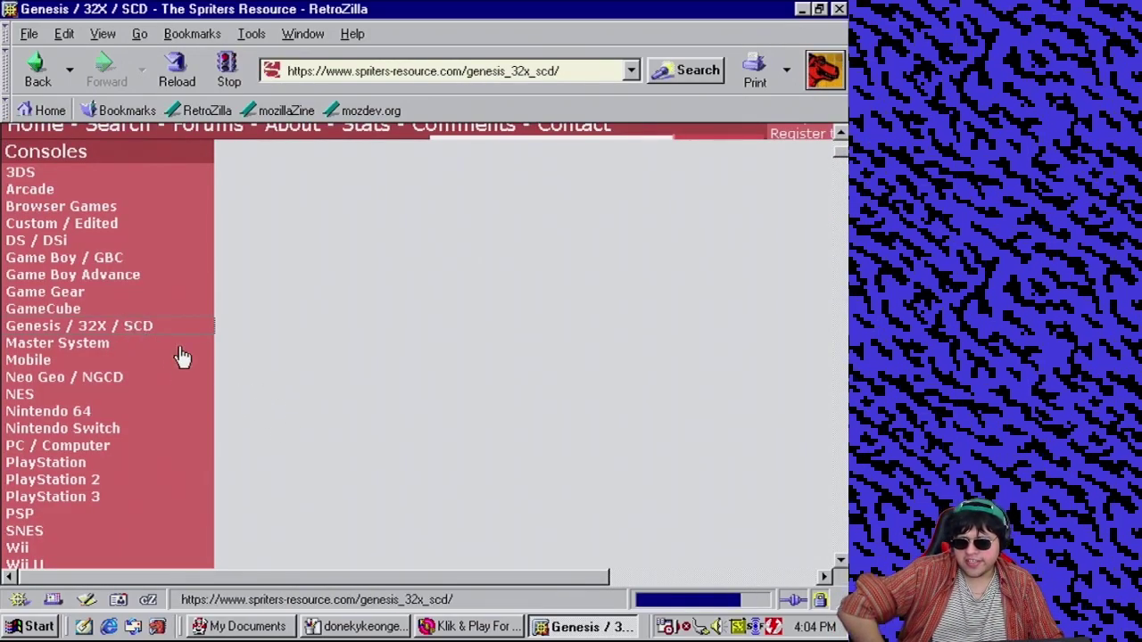
scroll(589, 395, down, 2)
scroll(589, 395, down, 5)
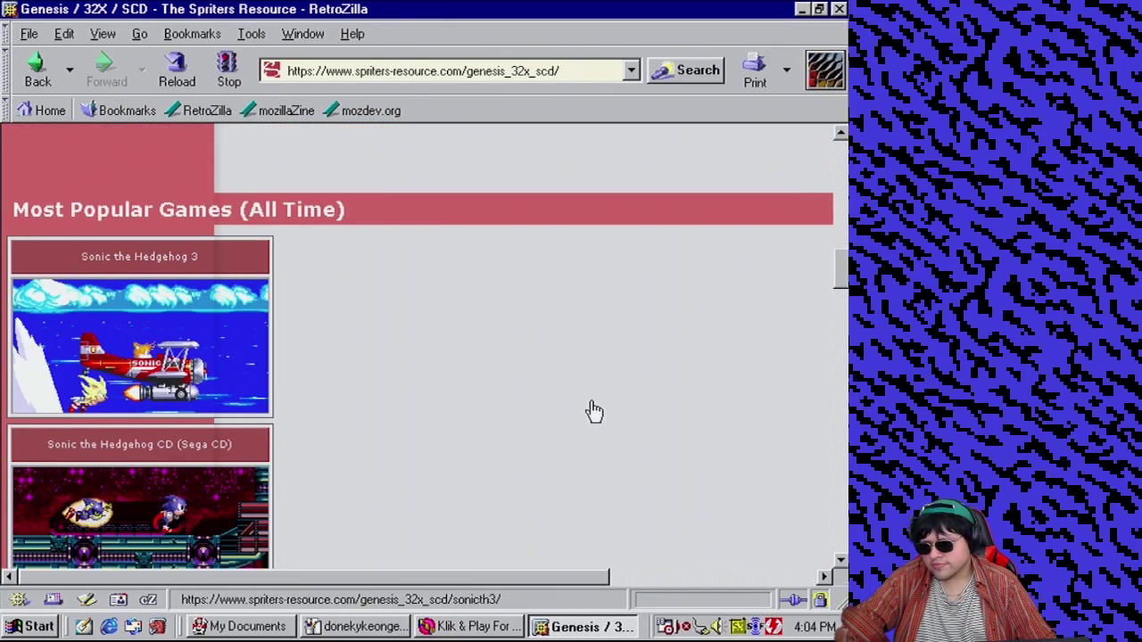
click(594, 411)
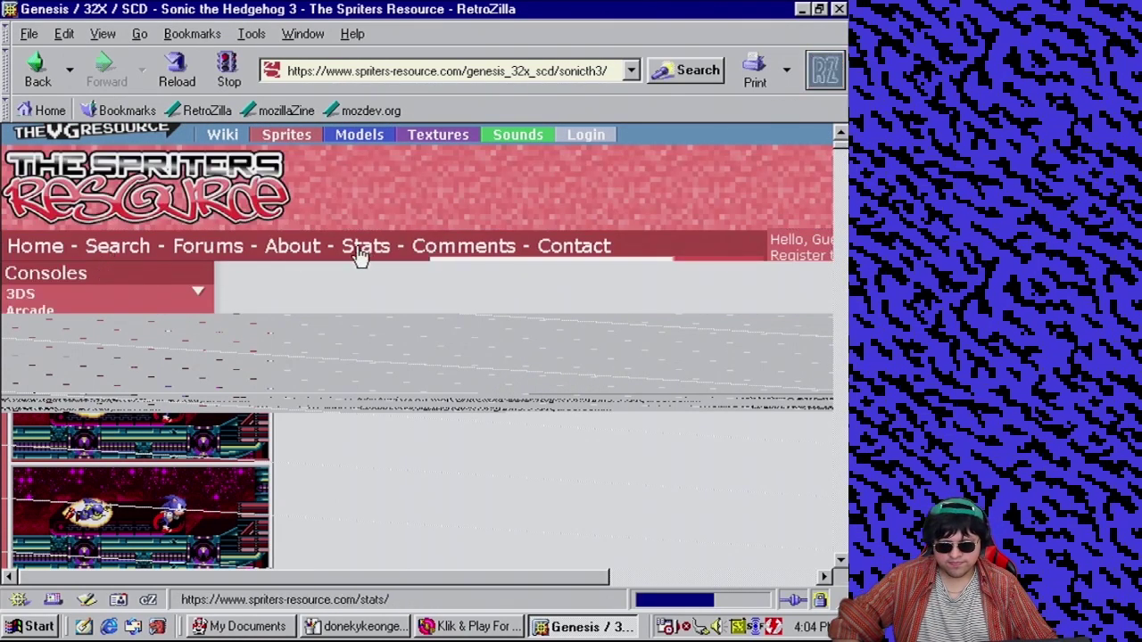
Go to Google Images and search for "sonic 3 font"
click(125, 251)
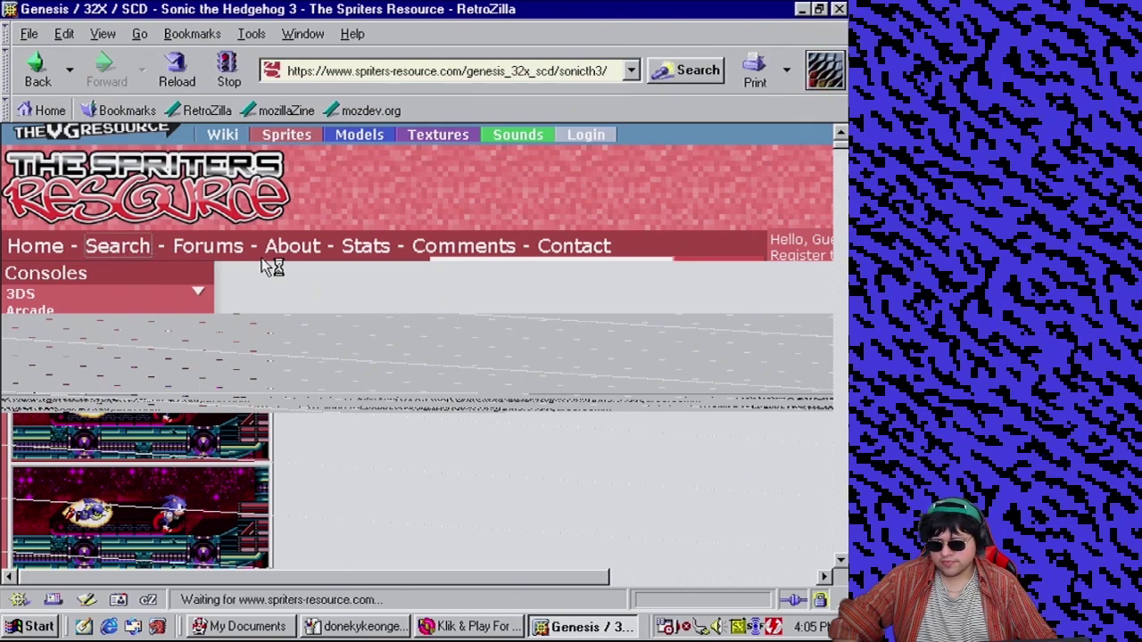
click(523, 69)
text(google)
key(Down)
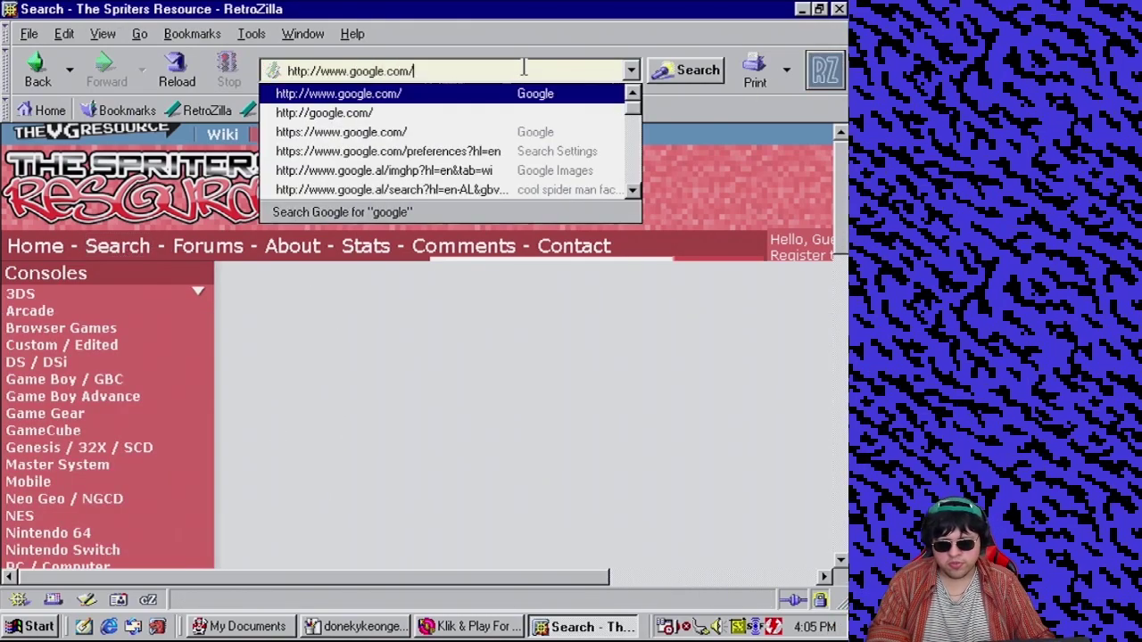
key(Return)
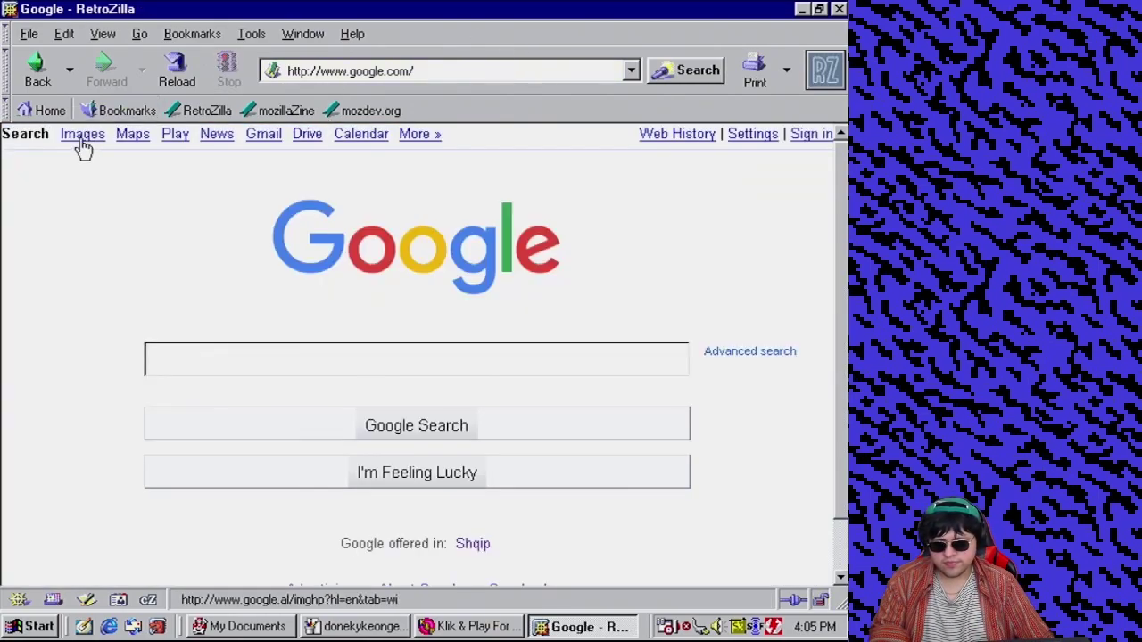
click(79, 140)
text(s)
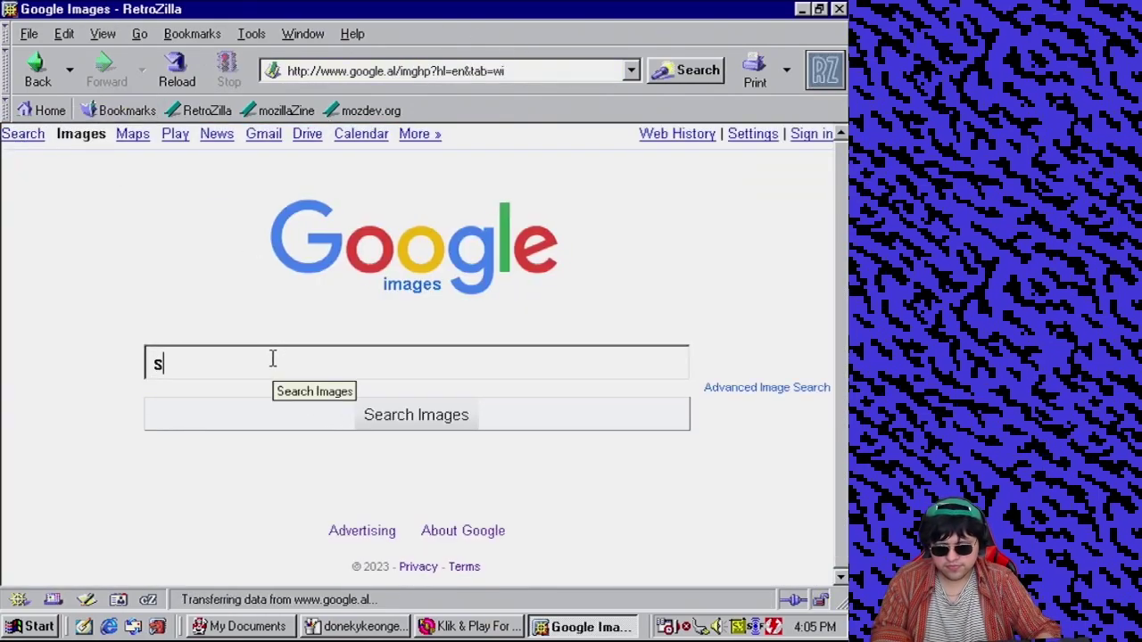
text(onic 3 font)
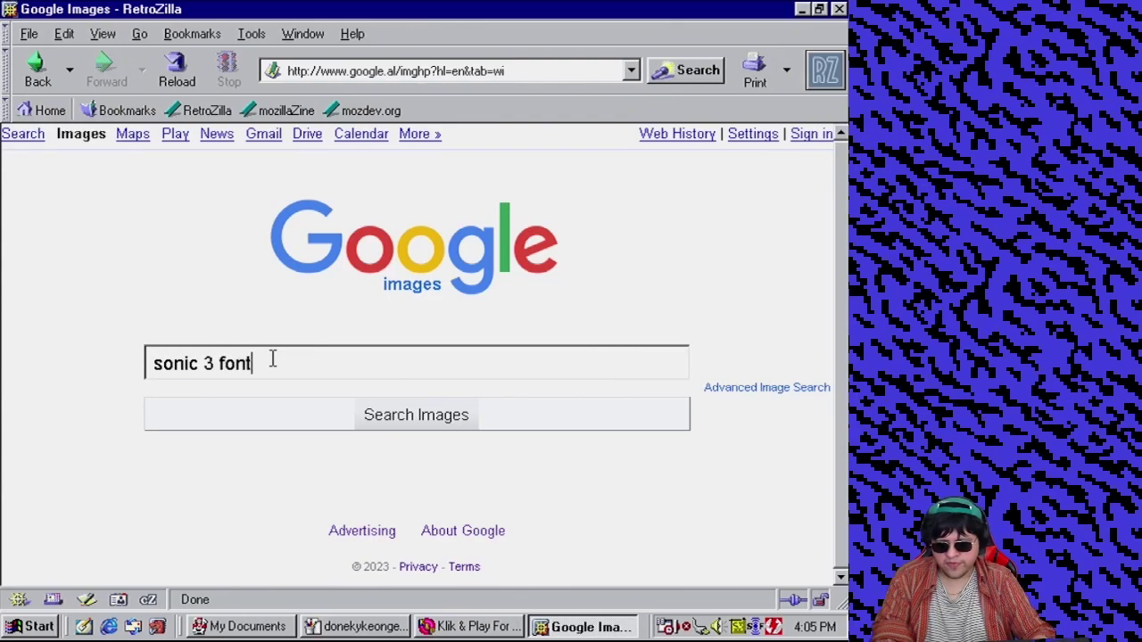
key(Return)
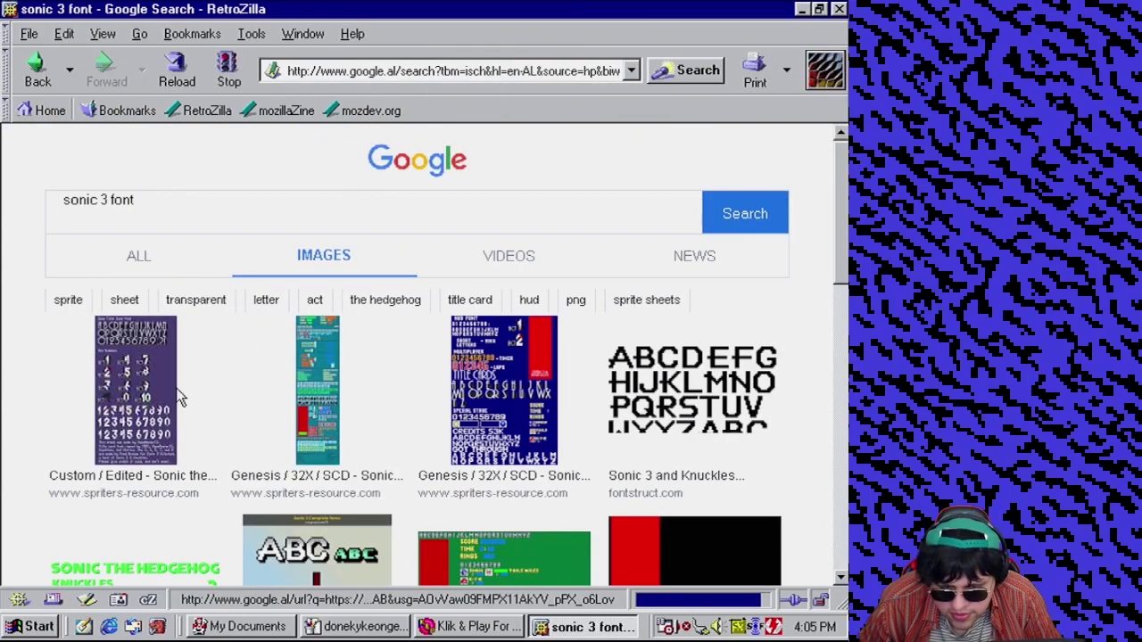
Open the Genesis Sonic the Hedgehog 3 Fonts & HUD sheet from the image results and look through its alphabets and numerals
click(329, 401)
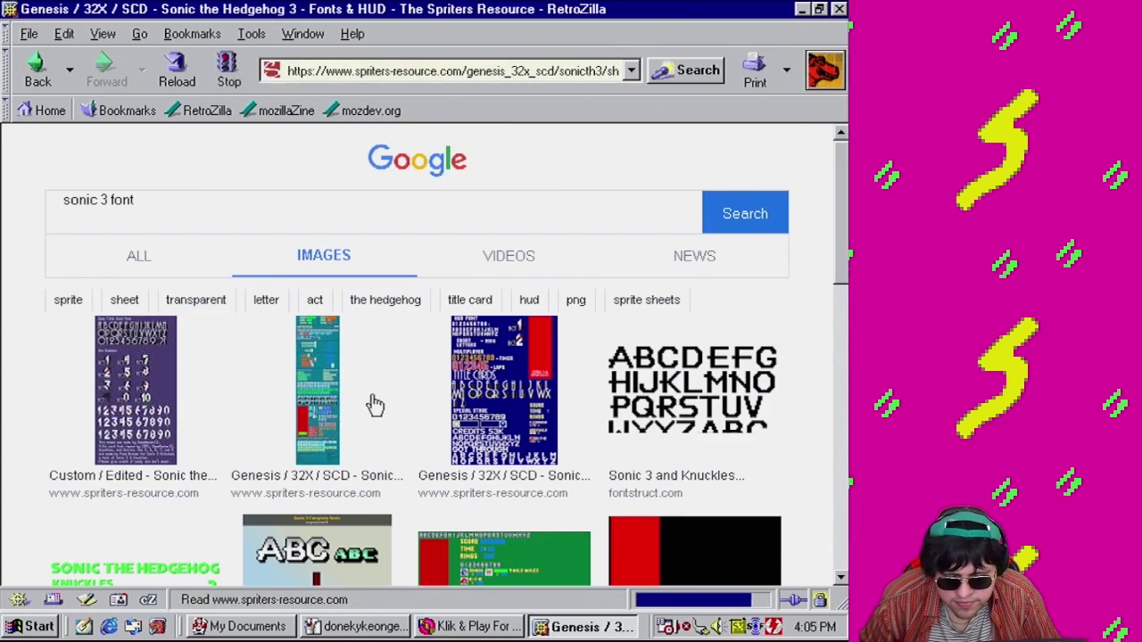
scroll(604, 348, down, 10)
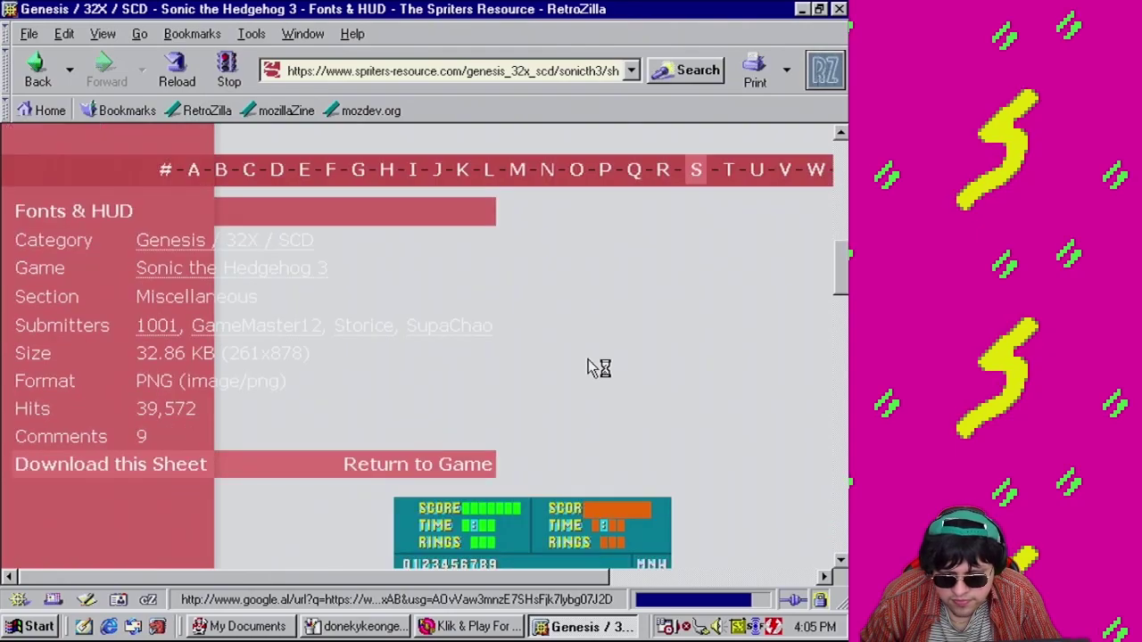
scroll(624, 383, down, 3)
scroll(783, 433, down, 3)
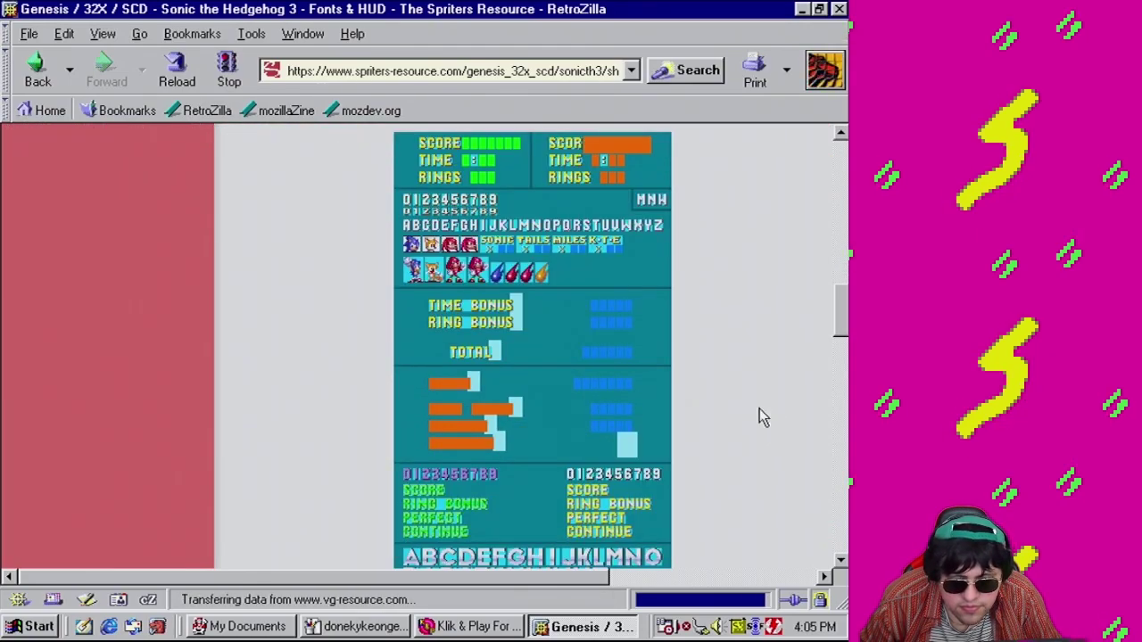
scroll(758, 410, down, 3)
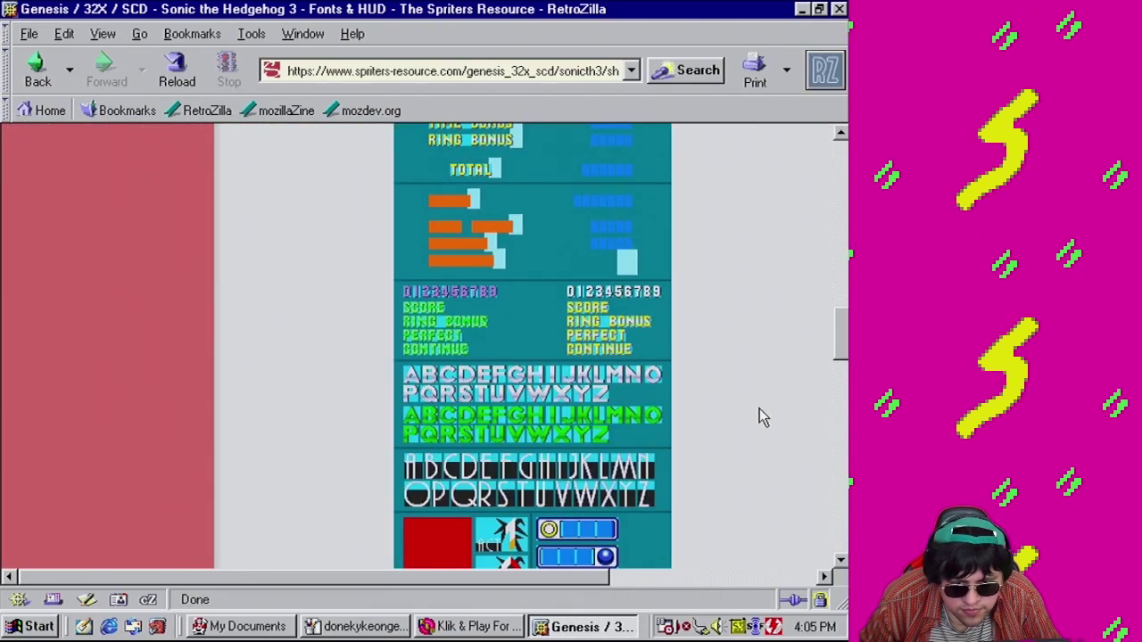
scroll(759, 408, down, 7)
scroll(760, 408, up, 1)
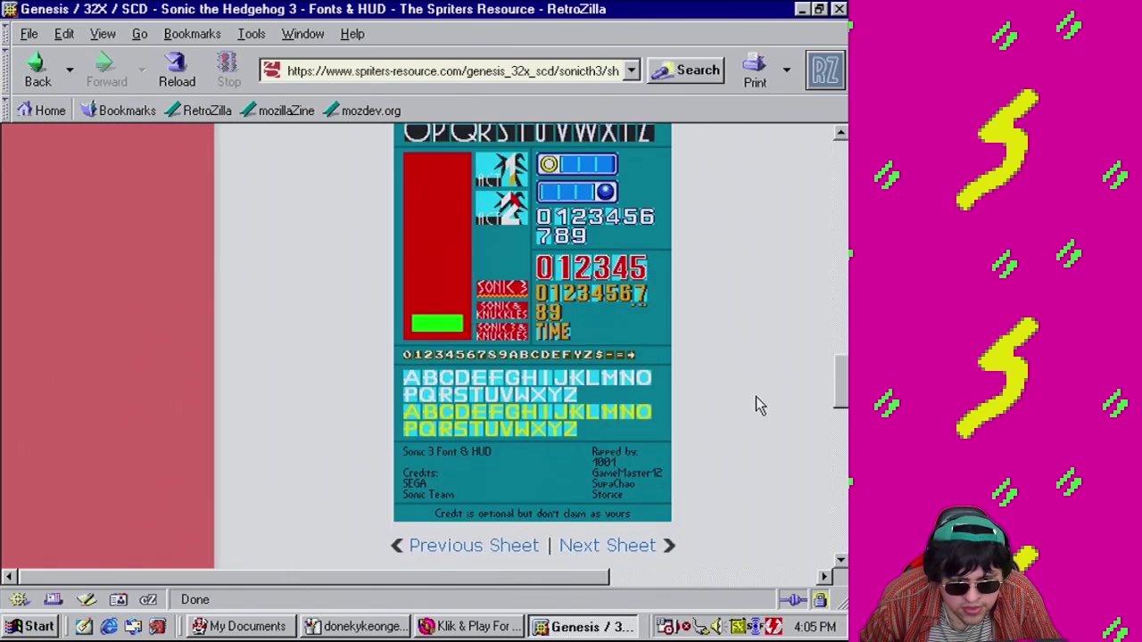
scroll(750, 388, up, 5)
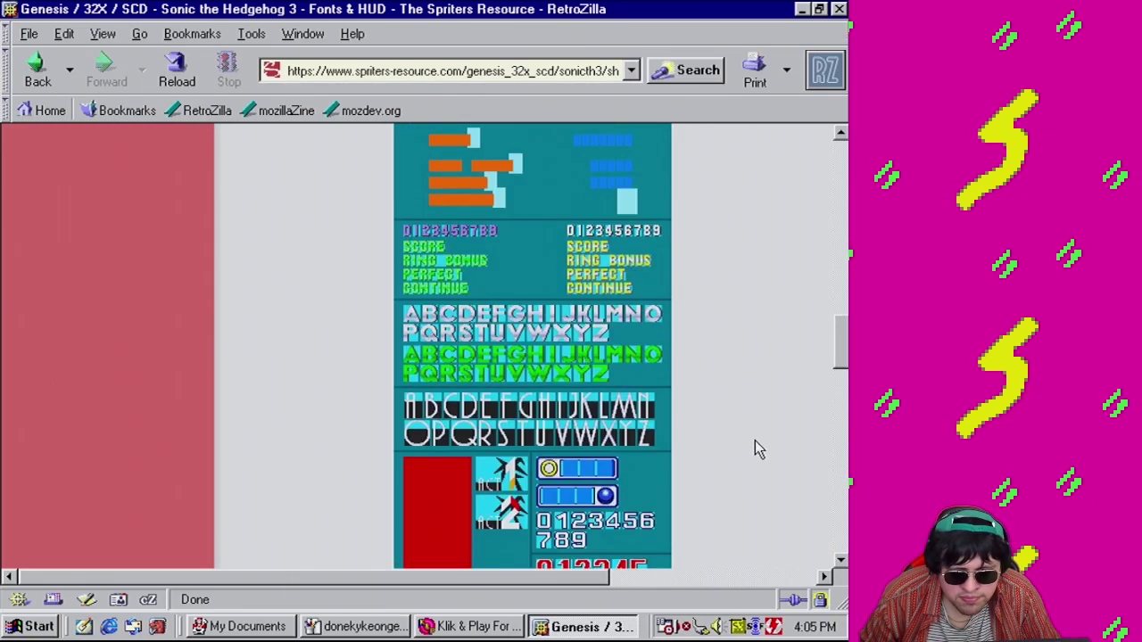
scroll(755, 444, up, 3)
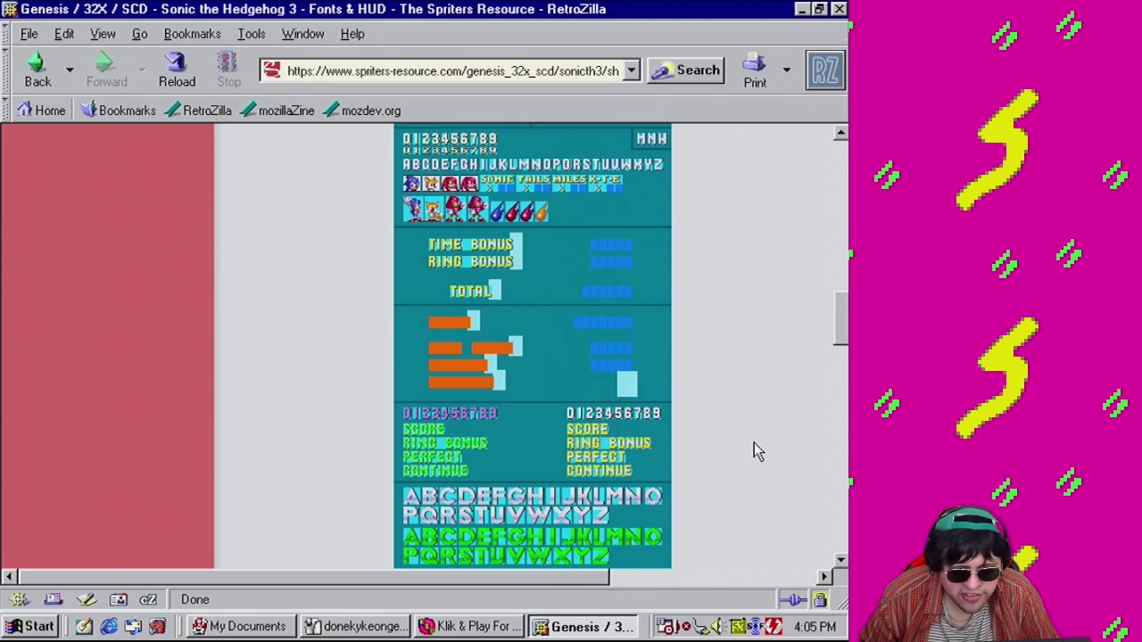
scroll(754, 442, up, 2)
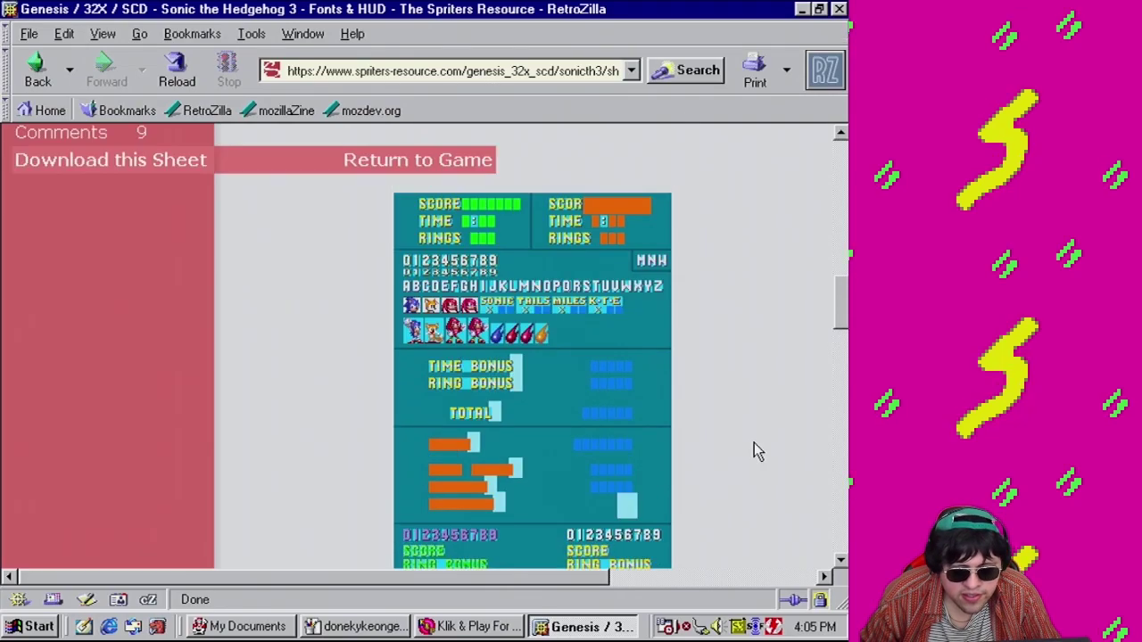
Open the full view of the Fonts & HUD sheet and copy the sheet image
click(588, 302)
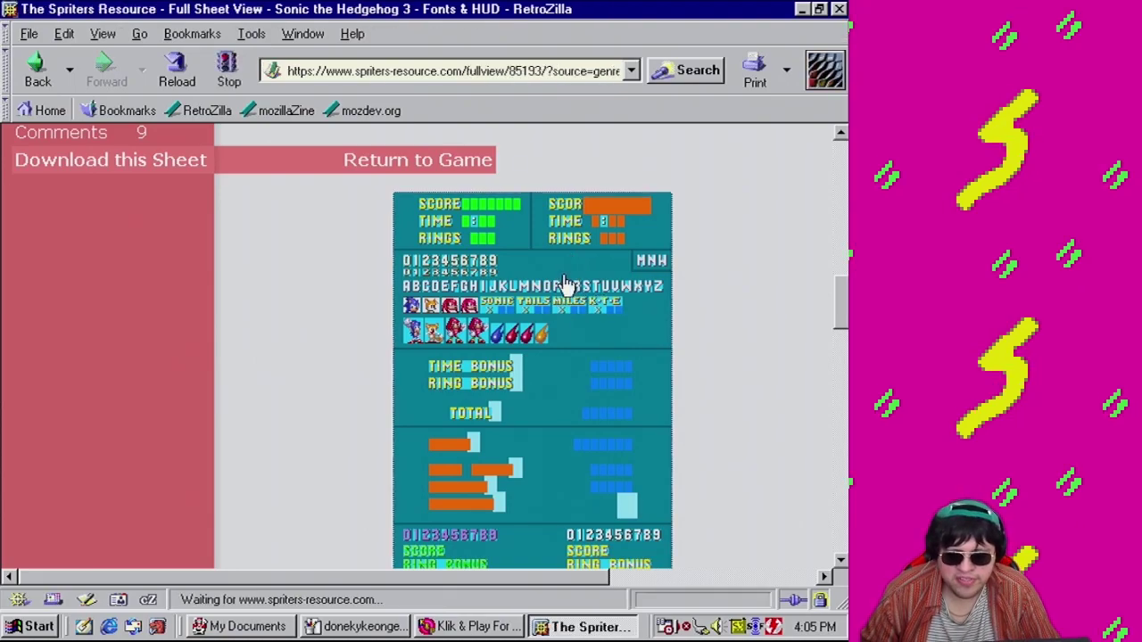
scroll(597, 410, down, 2)
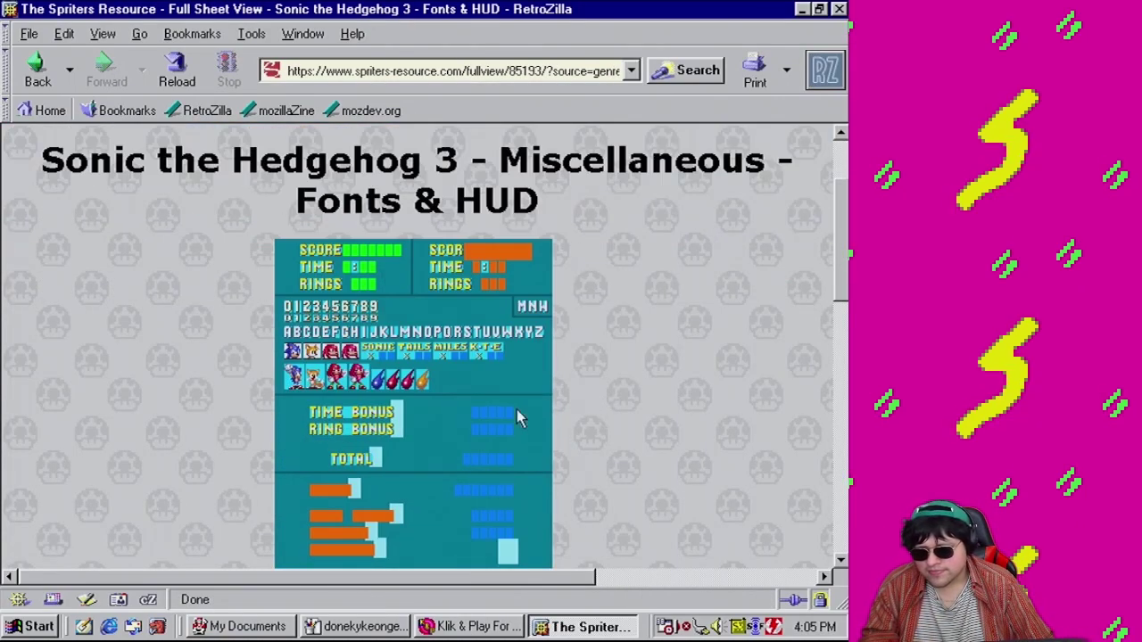
right_click(389, 366)
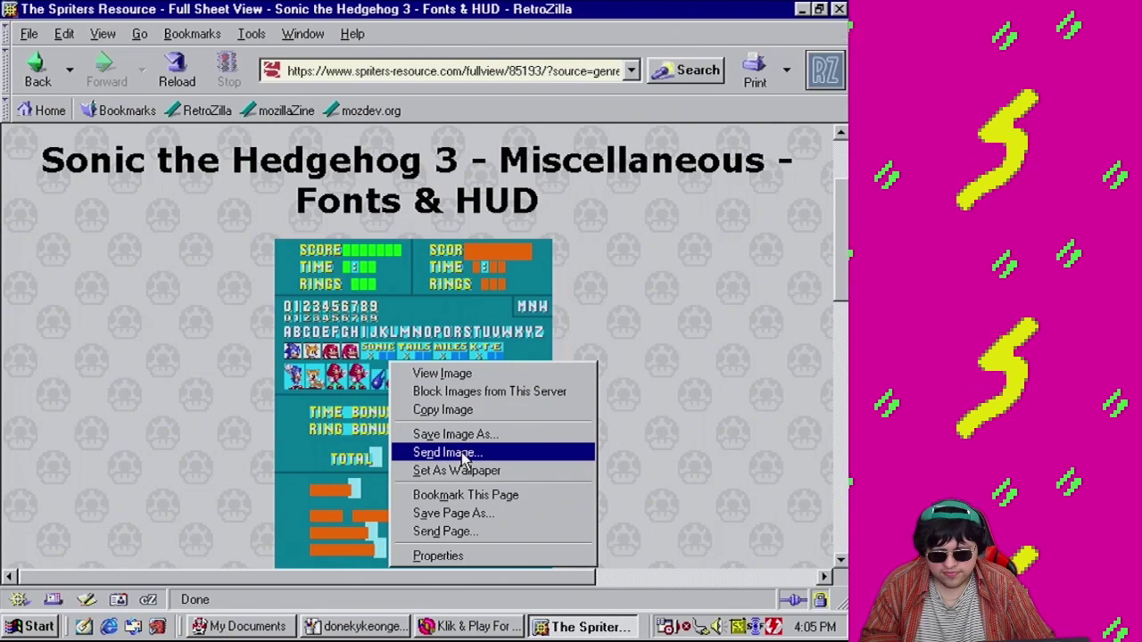
click(441, 409)
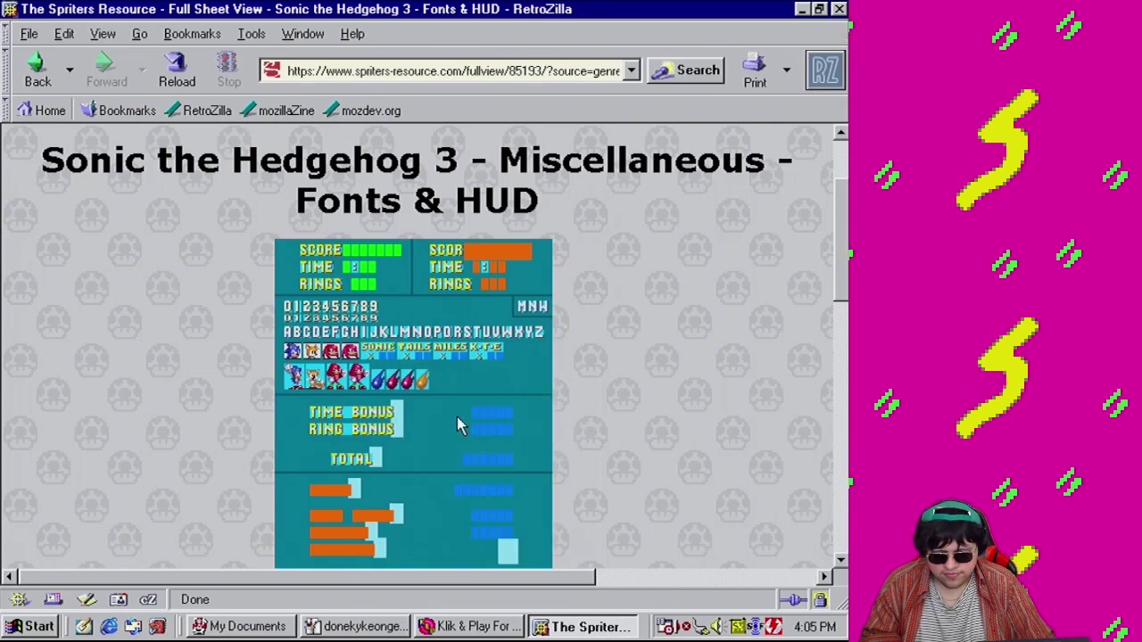
Start a new, separate Paint window and paste the copied font sheet, enlarging the bitmap to fit it
click(379, 628)
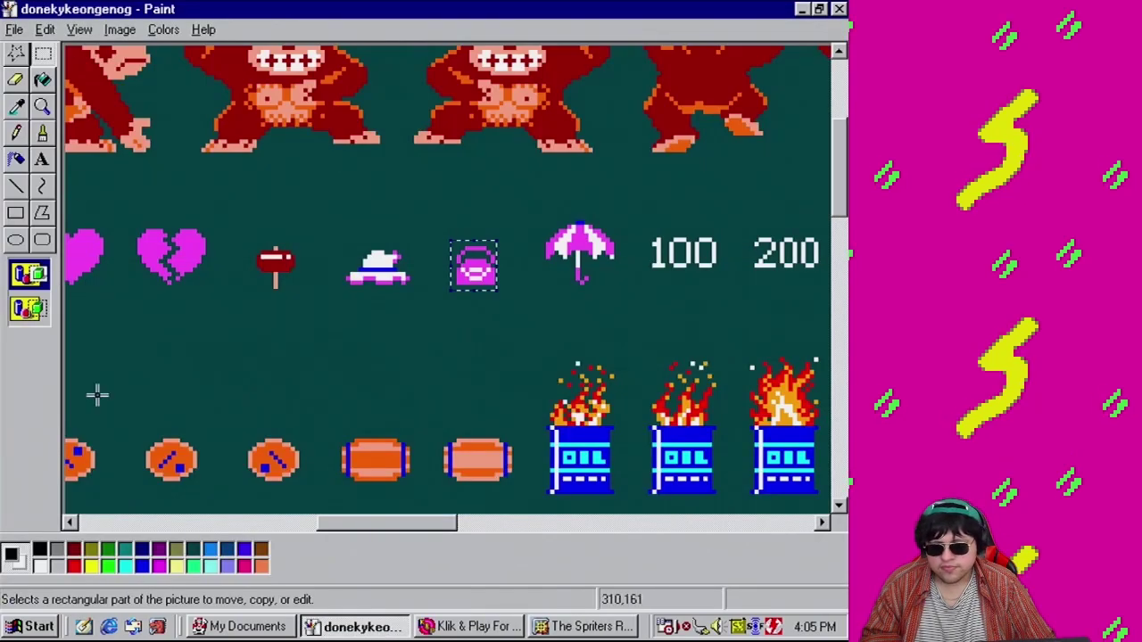
key(super)
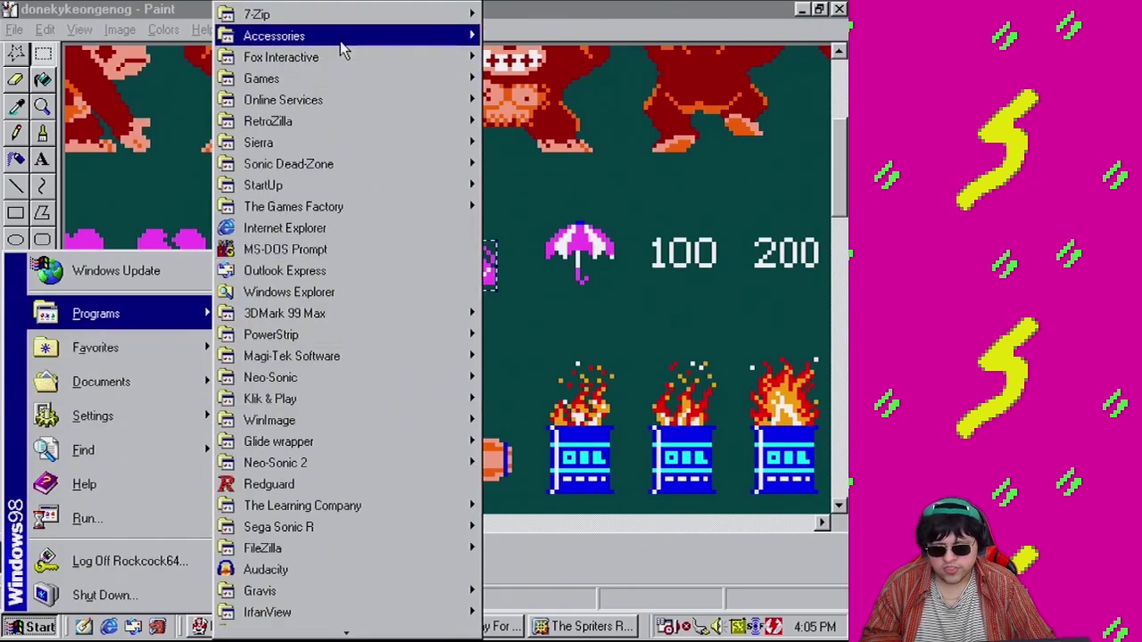
click(585, 251)
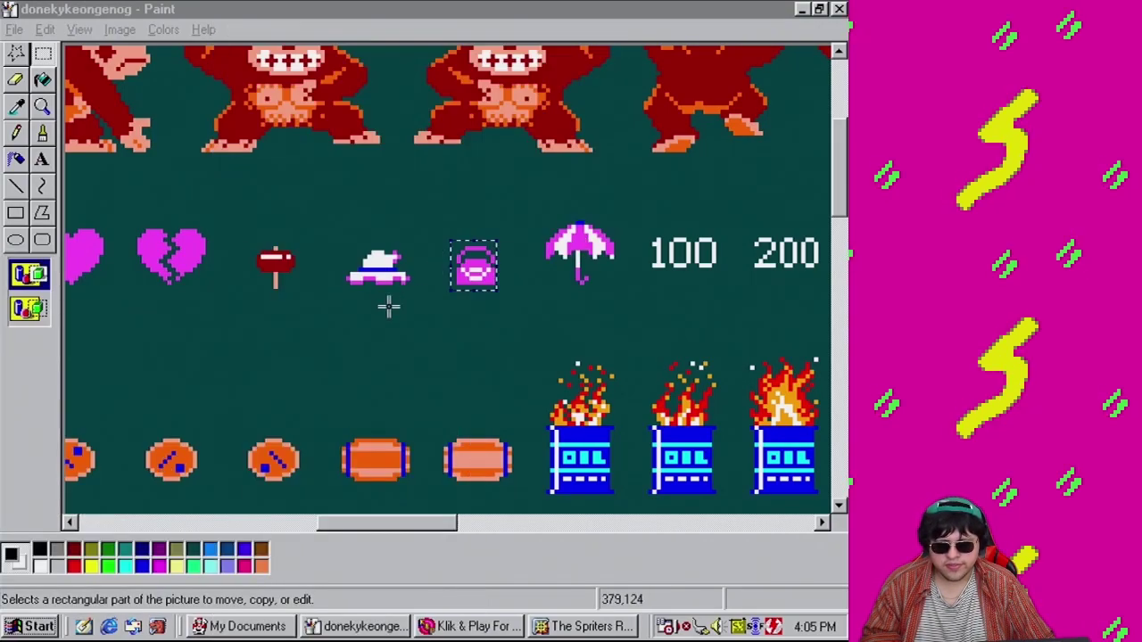
key(ctrl+v)
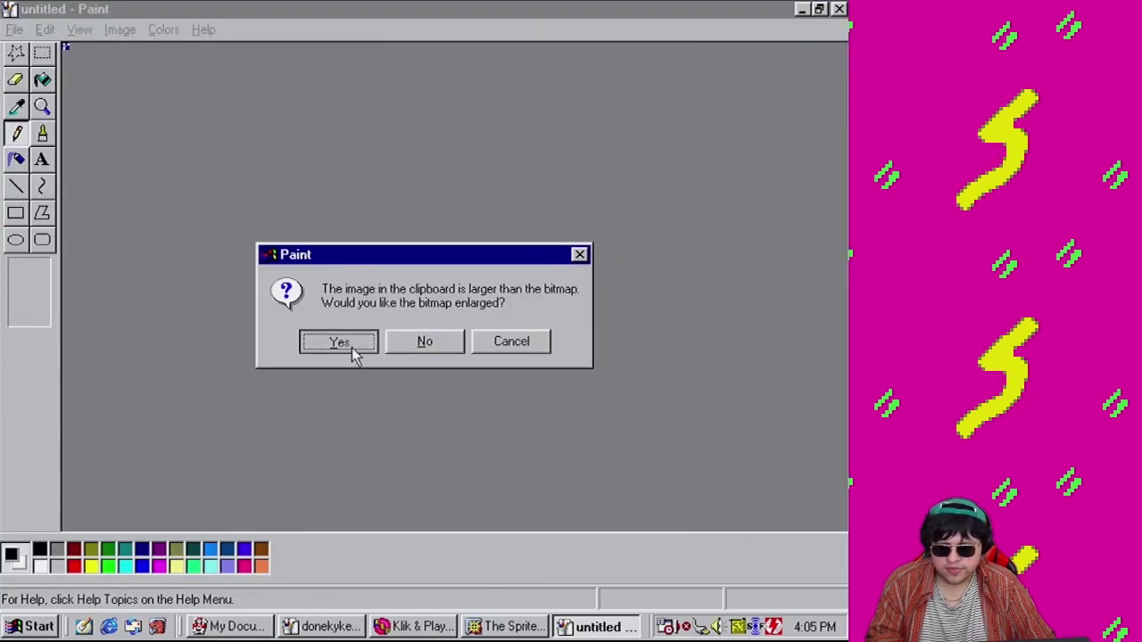
click(350, 347)
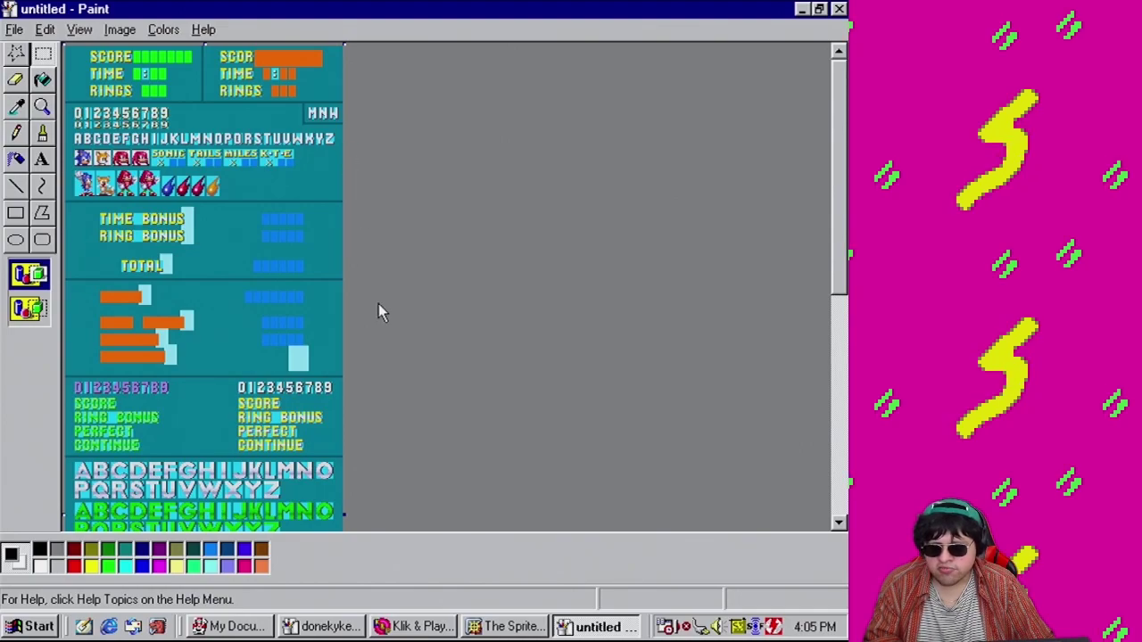
Crop the pasted sheet's canvas from below, keeping only the score counters, white digits and first alphabet row
scroll(357, 375, down, 5)
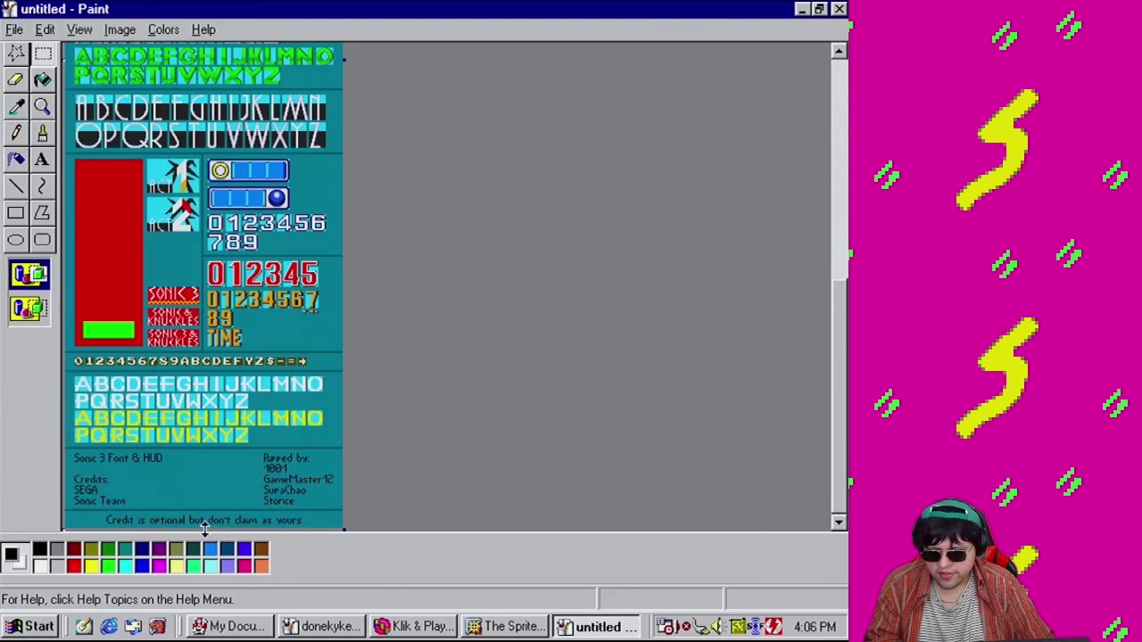
scroll(225, 98, up, 5)
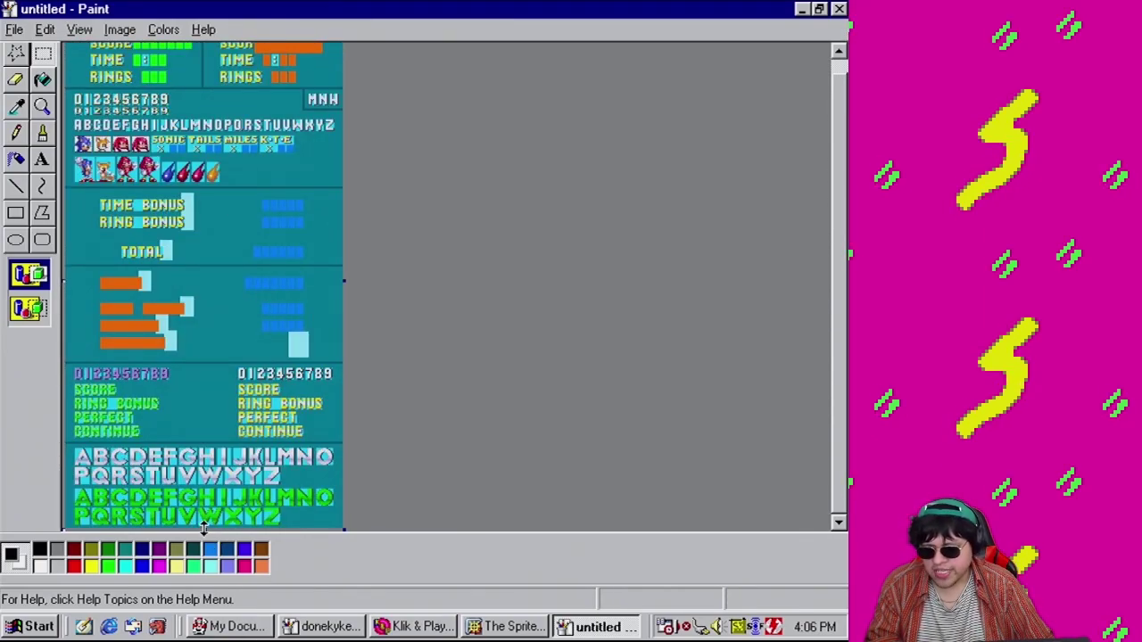
drag(203, 528, 230, 132)
Save the cropped picture in My Documents as sonicfont in 256 Color Bitmap format, accepting the colour loss
click(14, 31)
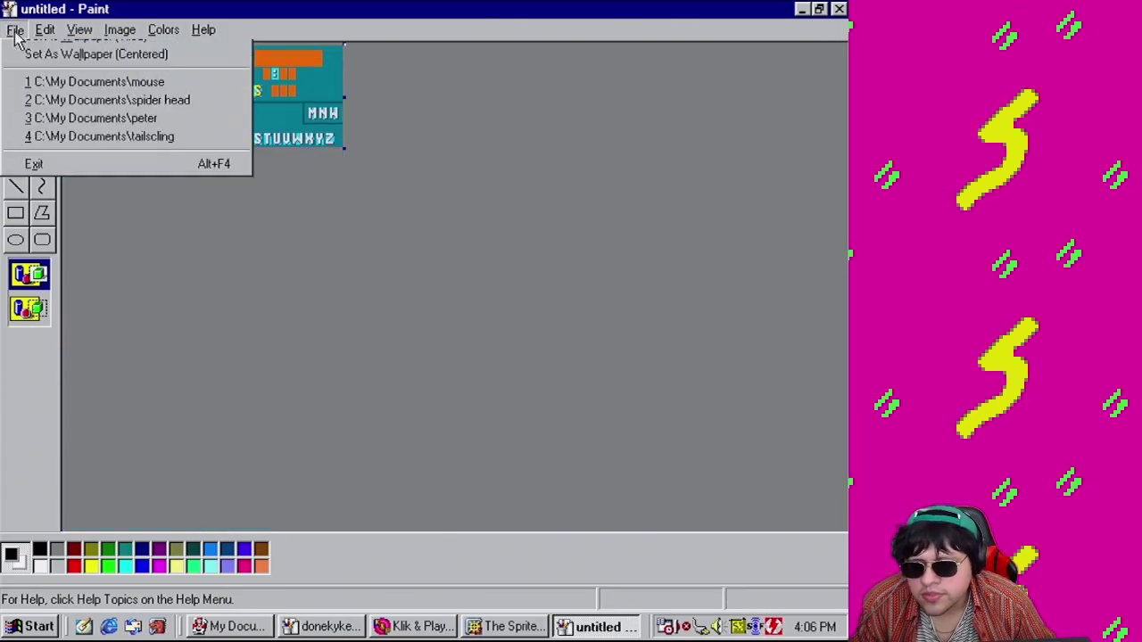
click(44, 103)
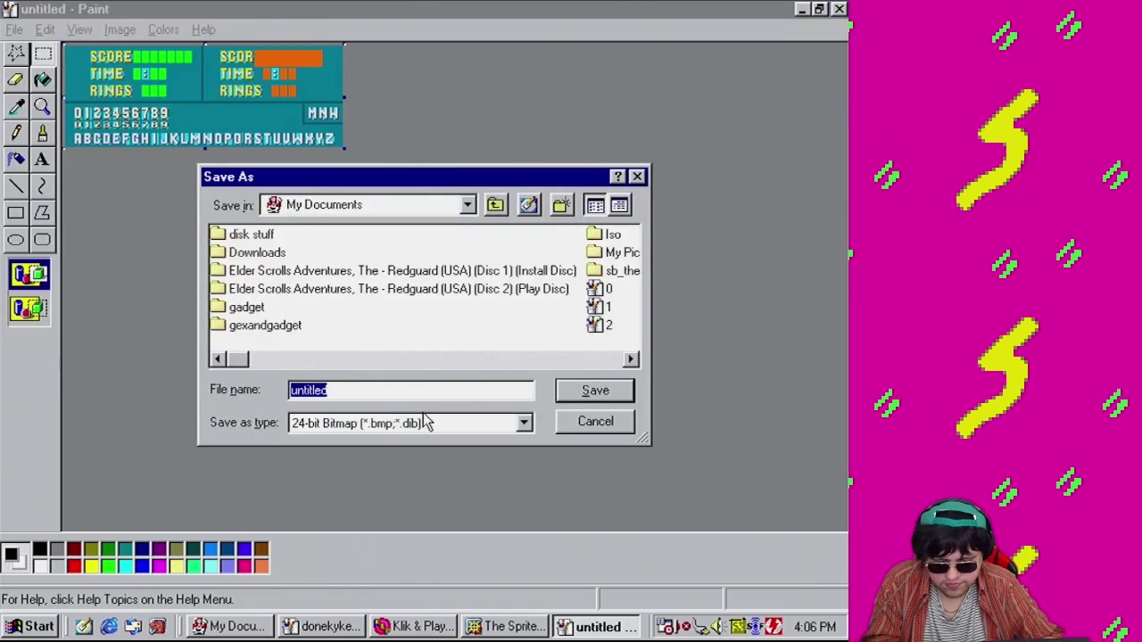
text(sonicfont)
click(426, 422)
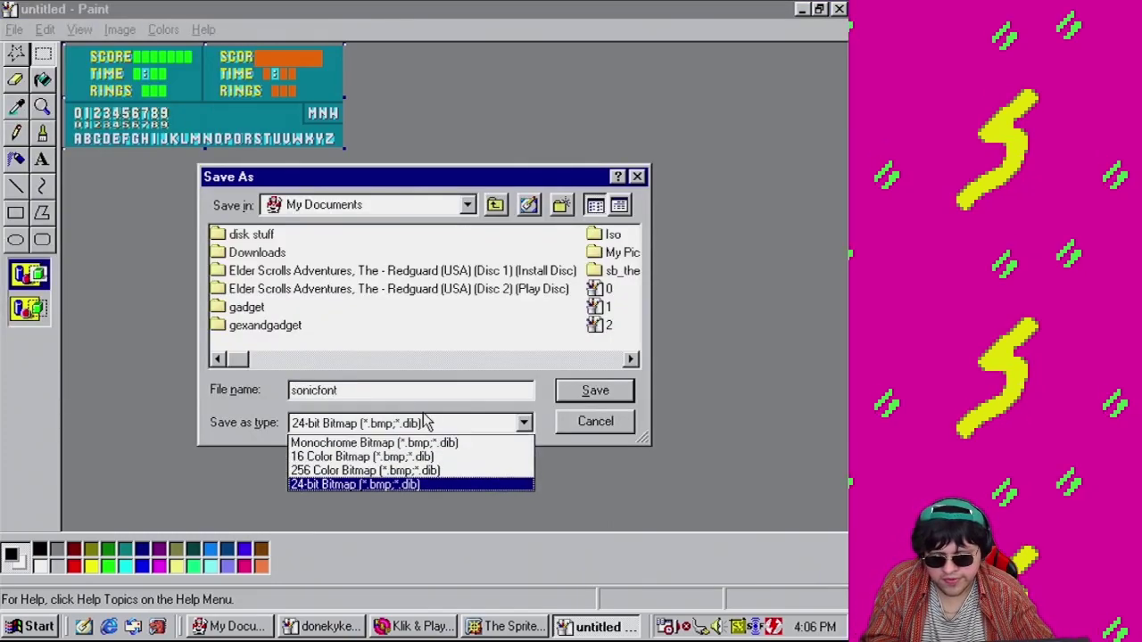
click(467, 469)
click(624, 392)
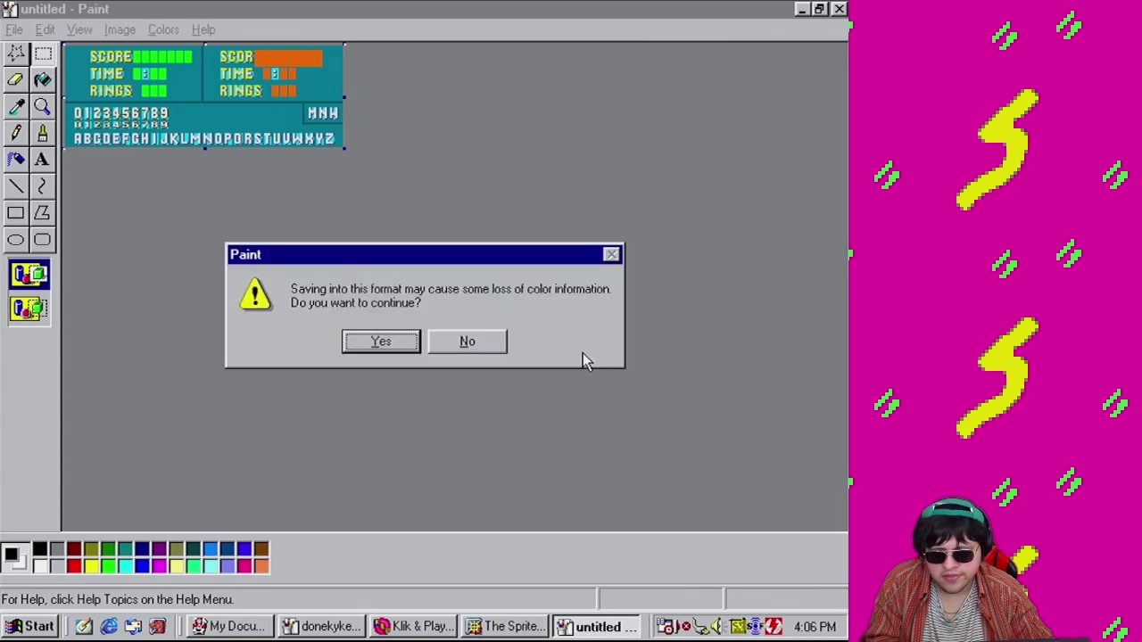
click(413, 341)
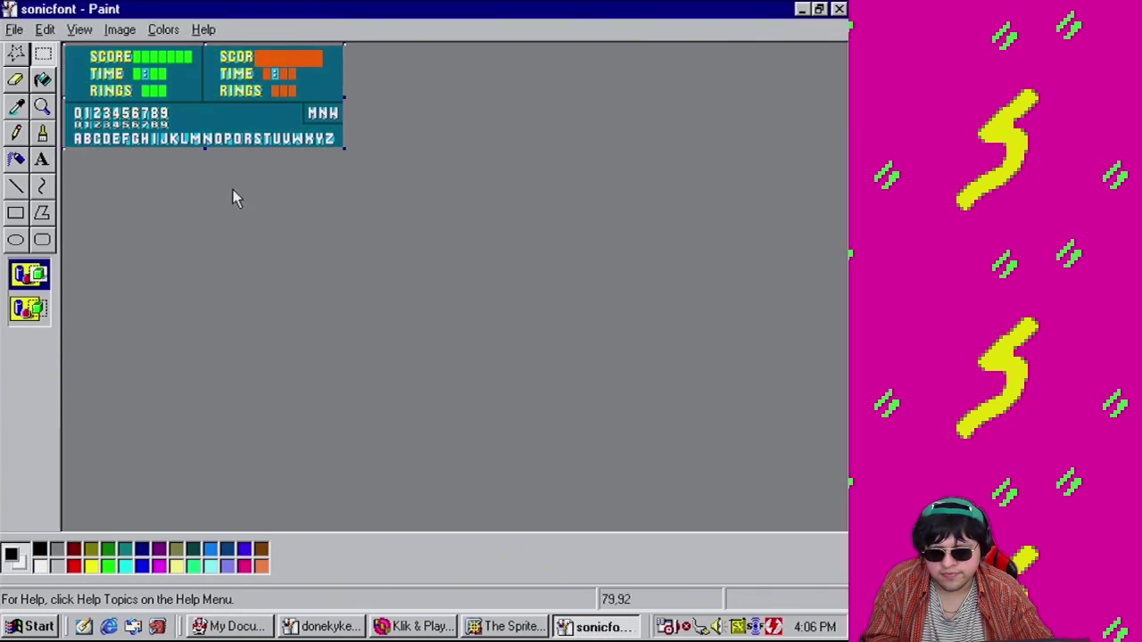
Magnify the font picture and place a copy of the alphabet row's P in the empty area beside the white digits
click(42, 108)
click(96, 92)
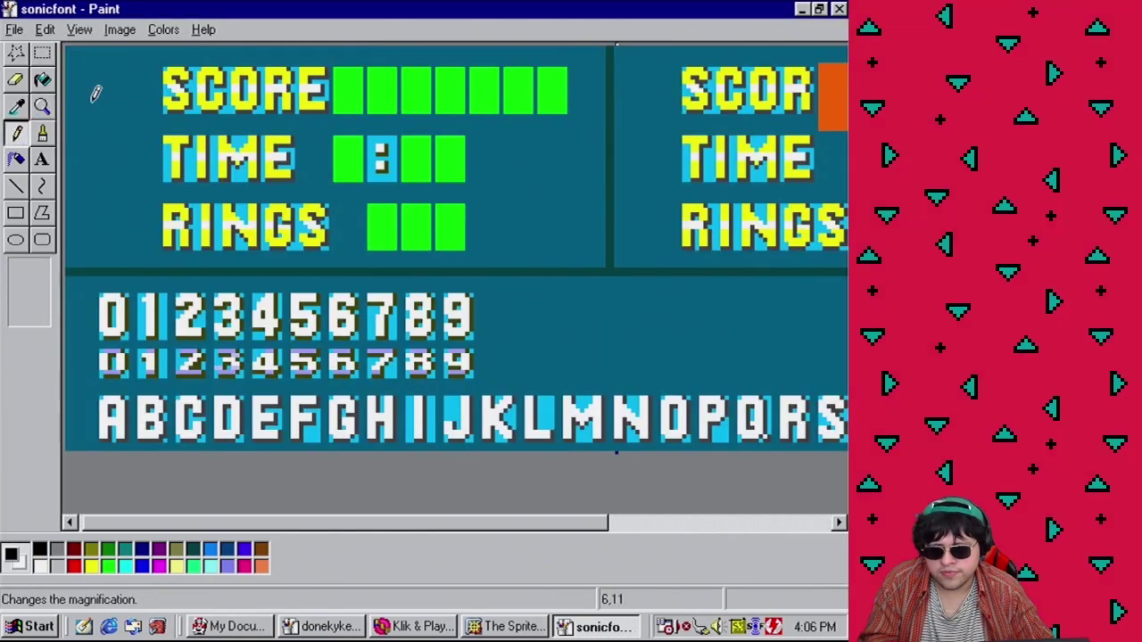
click(44, 54)
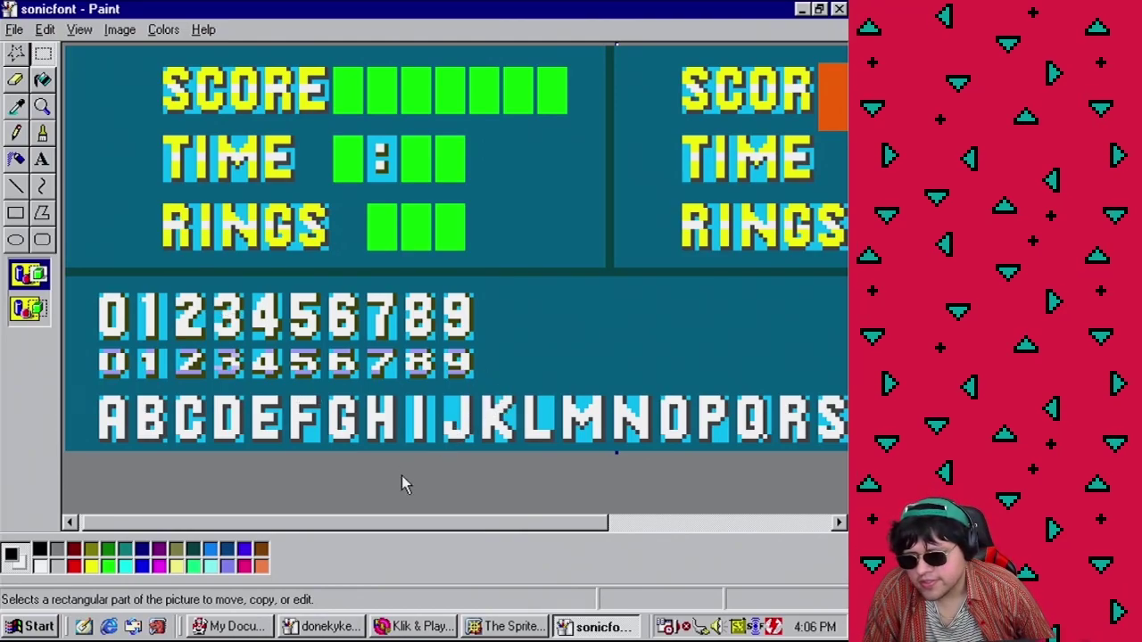
drag(484, 524, 603, 522)
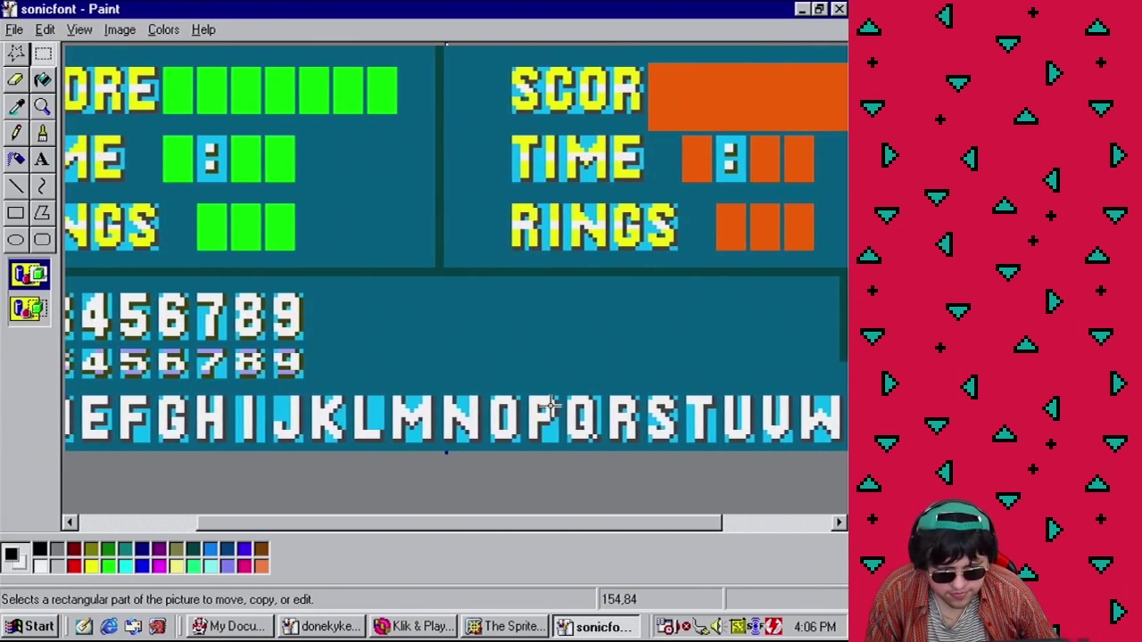
drag(526, 397, 558, 442)
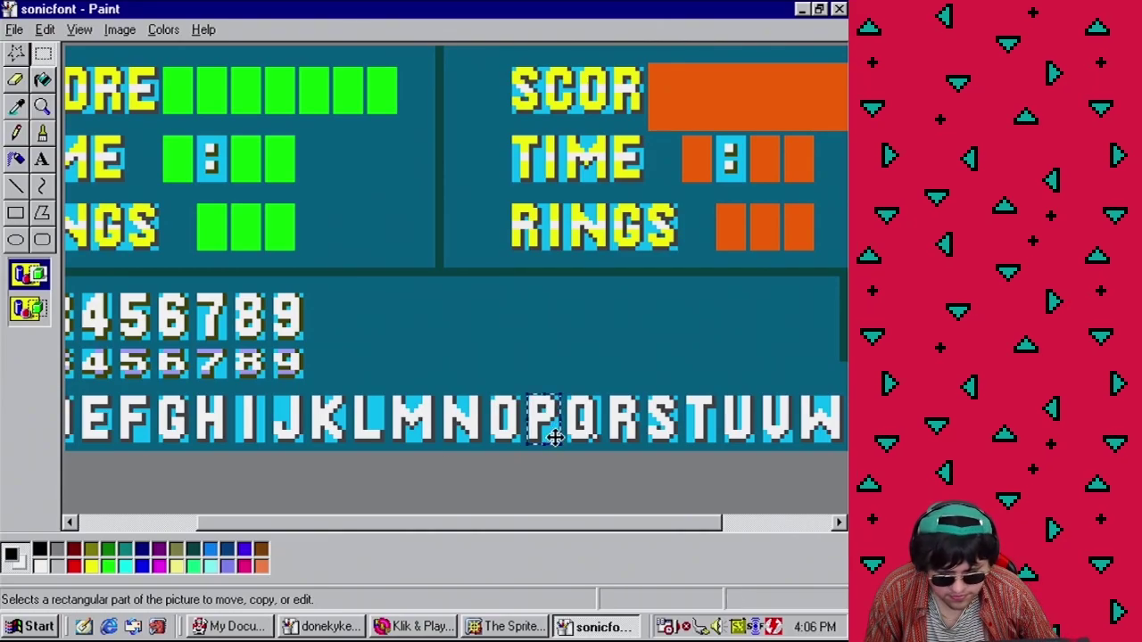
key(ctrl+c)
key(ctrl+v)
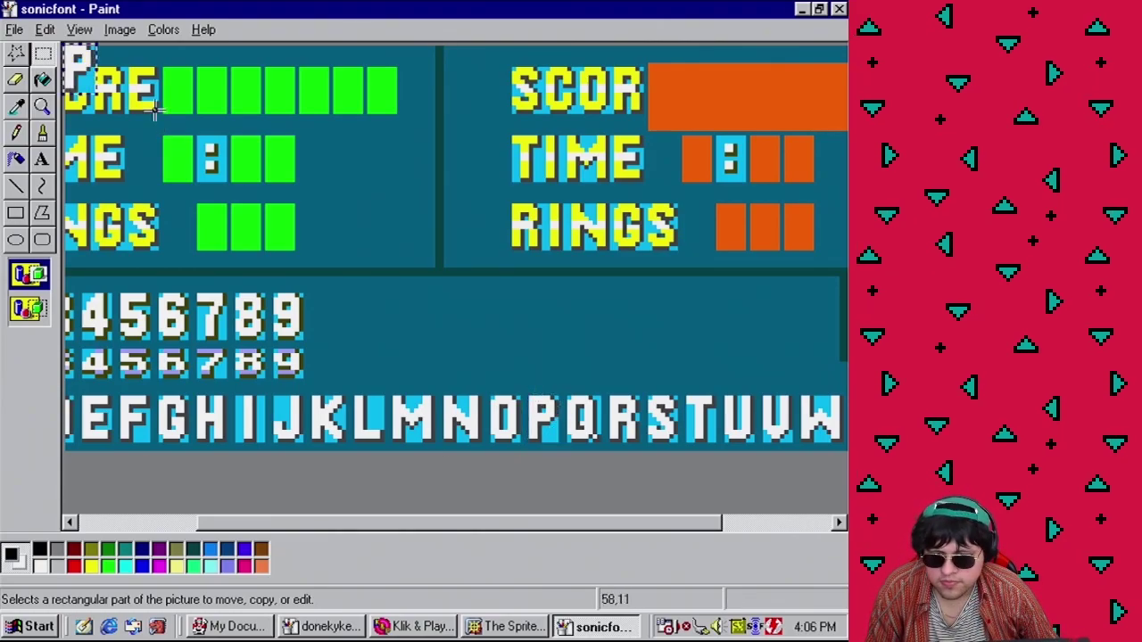
drag(88, 63, 412, 335)
Copy the letter U from the alphabet row and align it directly after the placed P
drag(728, 390, 752, 440)
key(ctrl+c)
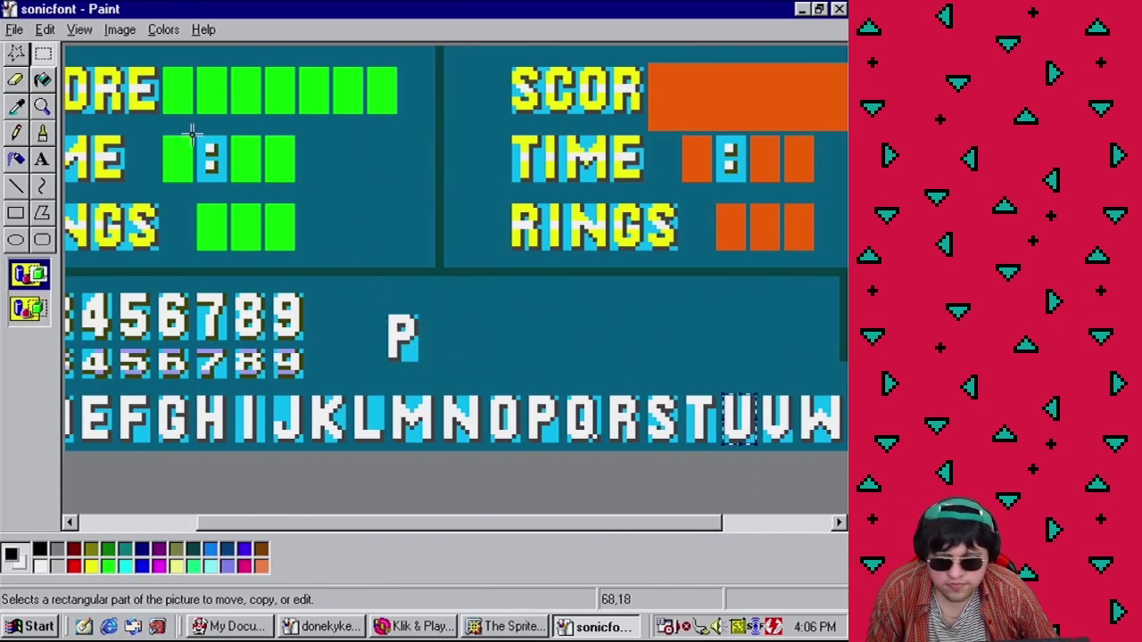
key(ctrl+v)
drag(90, 61, 443, 330)
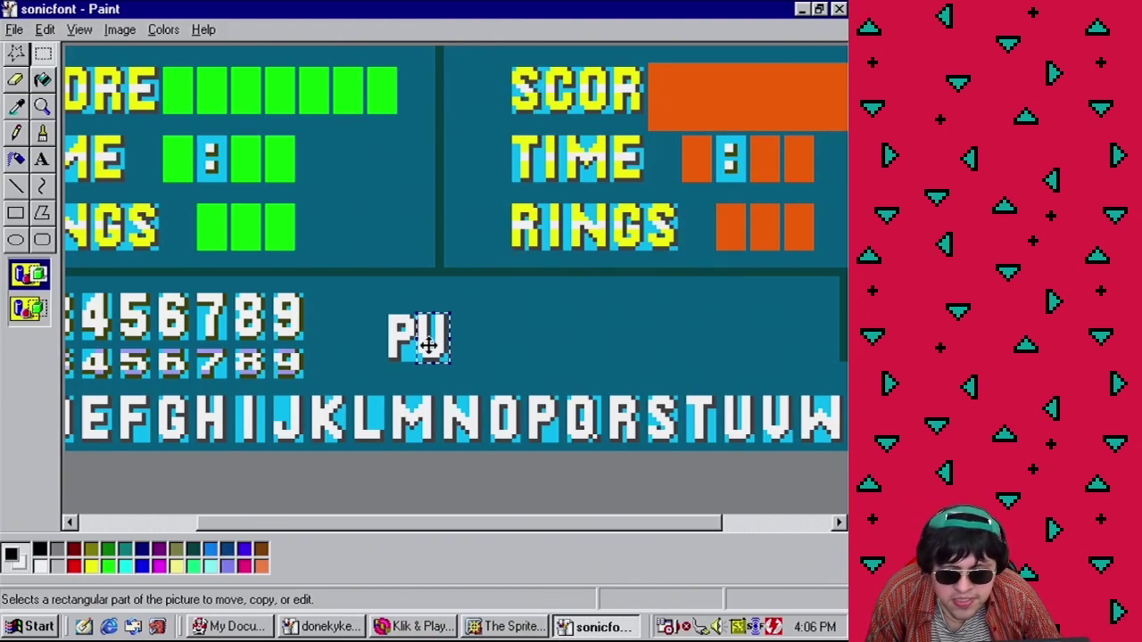
drag(429, 344, 433, 345)
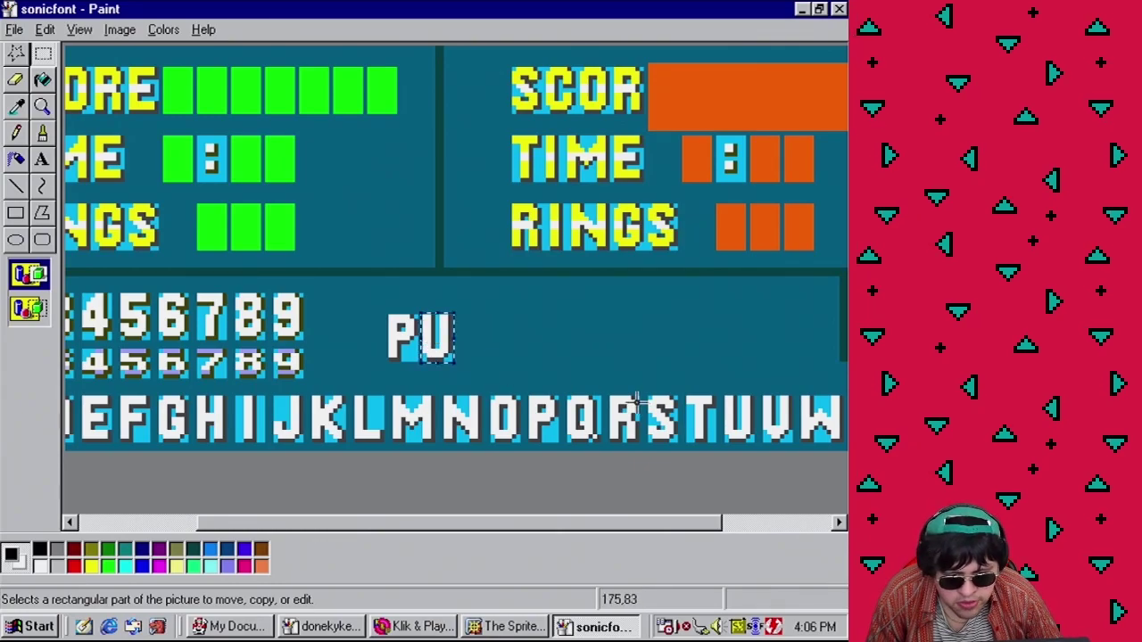
Copy the letter R from the alphabet row and place it directly after PU
drag(612, 396, 635, 446)
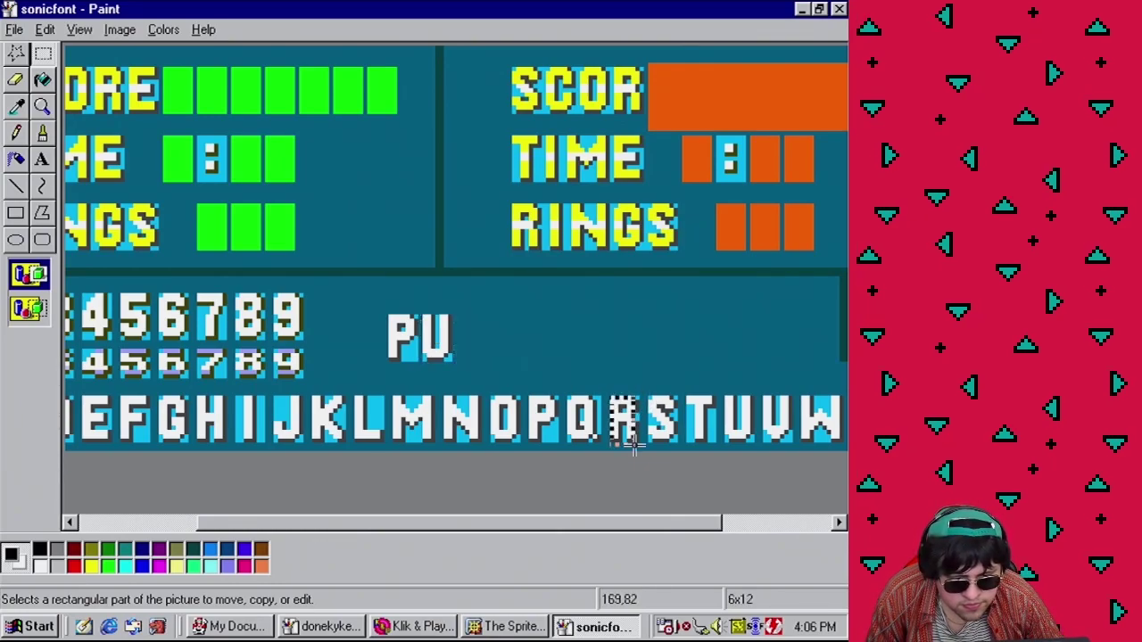
key(ctrl+c)
key(ctrl+v)
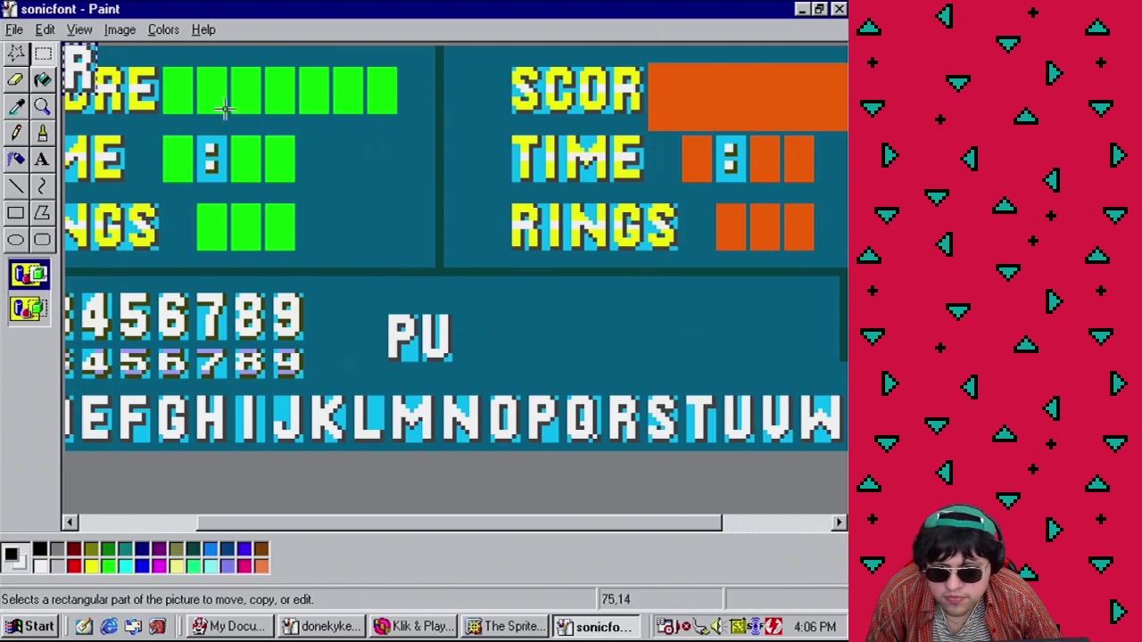
drag(82, 71, 477, 344)
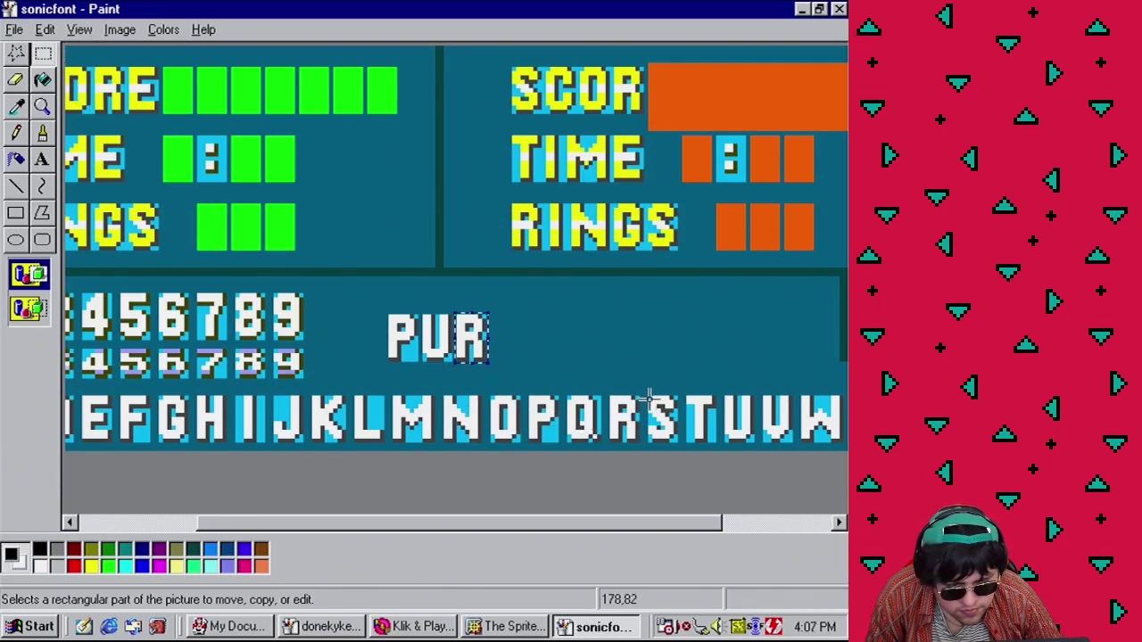
Copy the letter S from the alphabet row to continue the word after PUR
drag(649, 395, 676, 446)
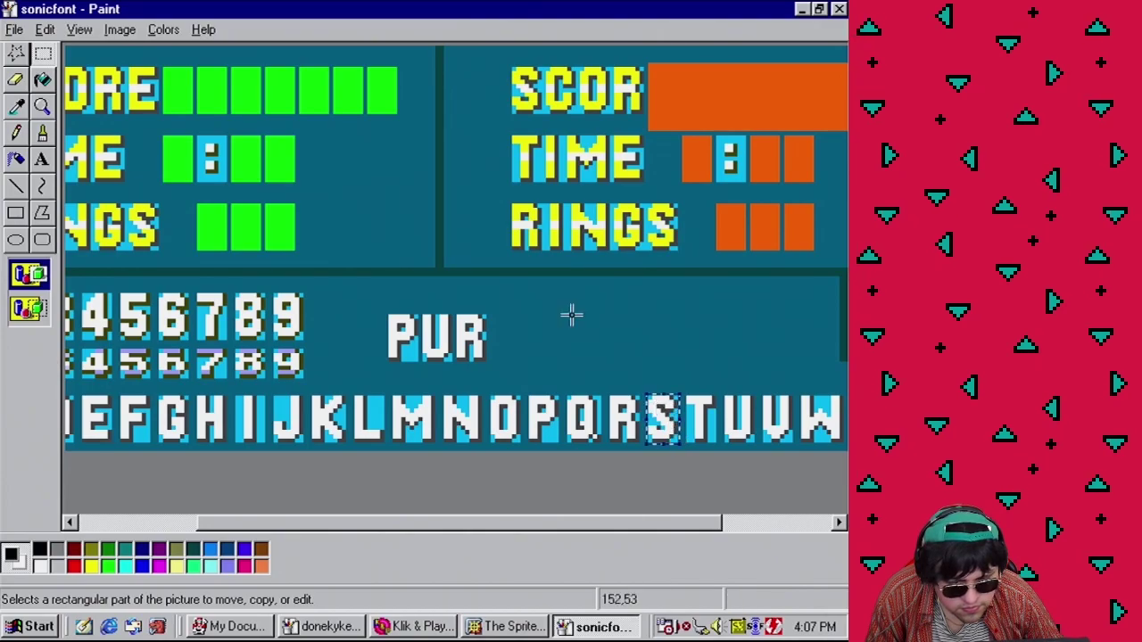
Place copies of the white S from the alphabet and the yellow E from TIME after PUR to spell PURSE
key(ctrl+c)
key(ctrl+v)
drag(78, 67, 504, 340)
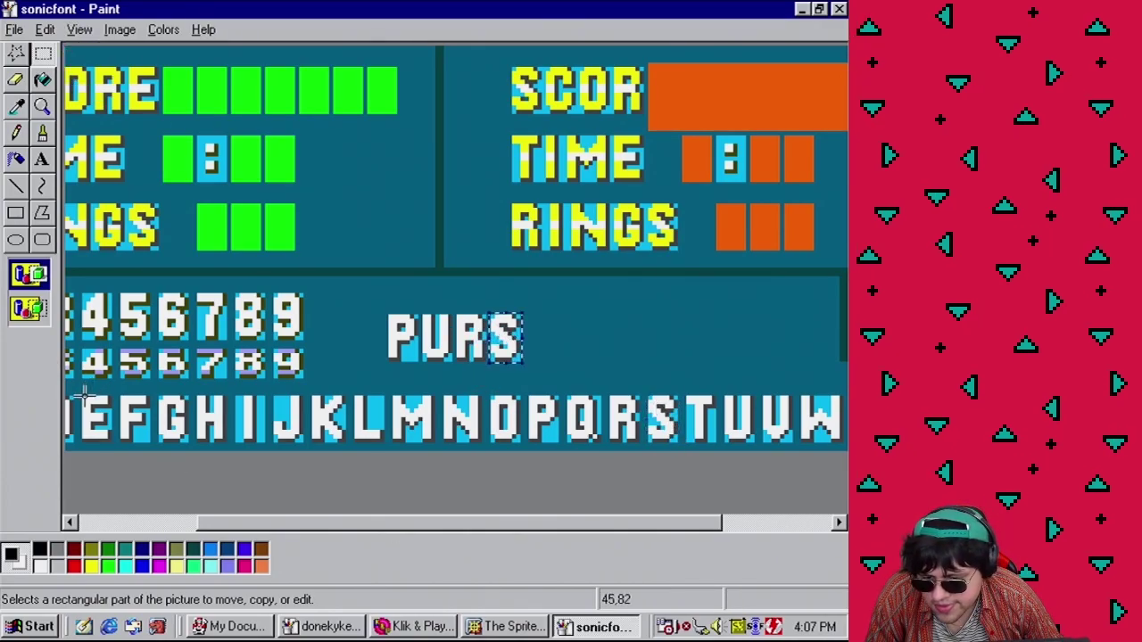
drag(82, 396, 125, 440)
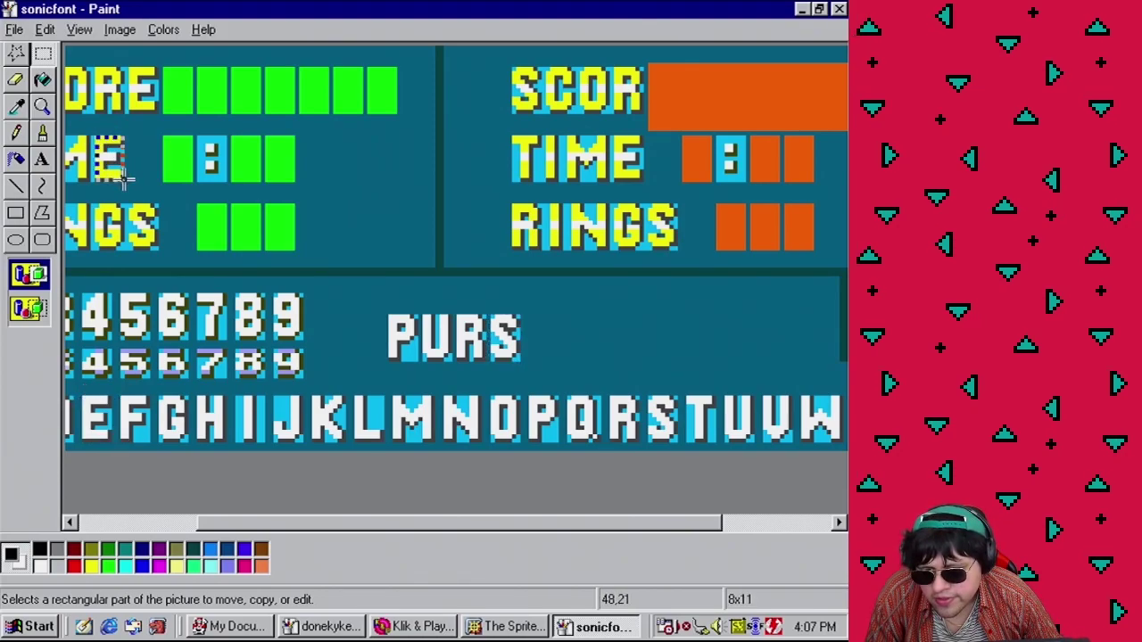
key(ctrl+c)
key(ctrl+v)
drag(85, 79, 546, 344)
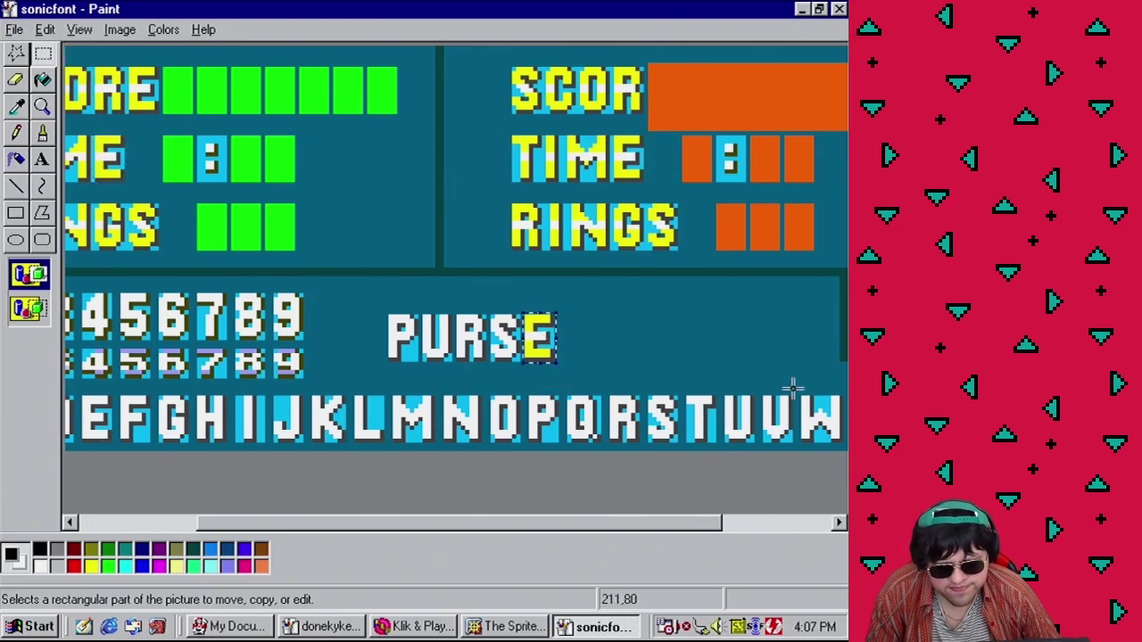
Complete the word as "PURSES:" with copies of the yellow S from RINGS and the colon from the TIME row
click(413, 626)
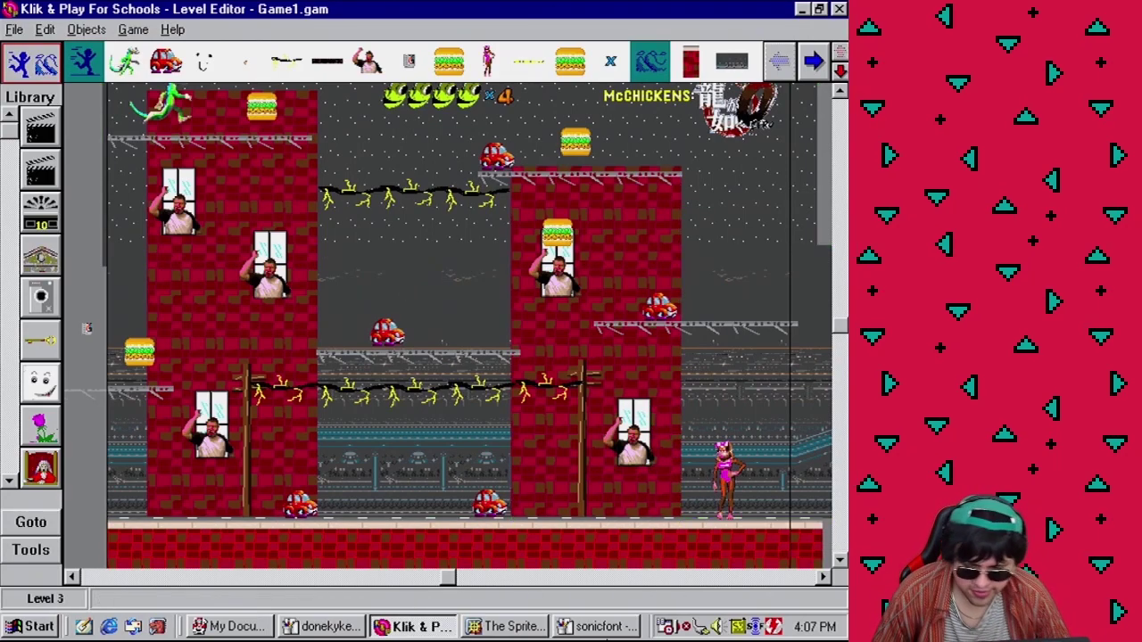
click(605, 627)
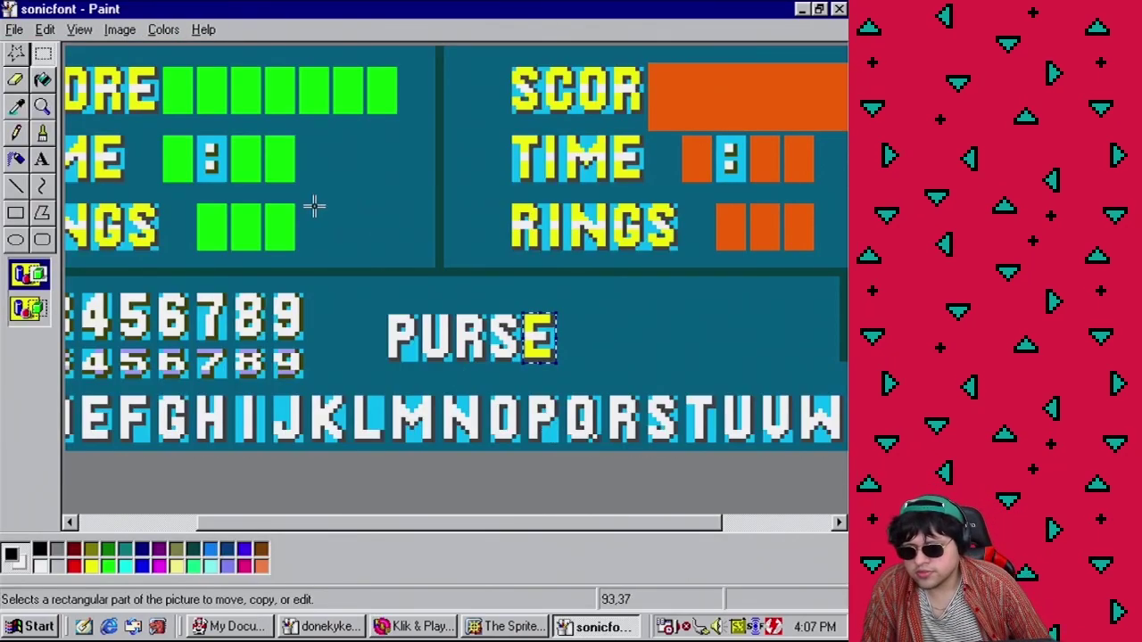
drag(127, 204, 152, 246)
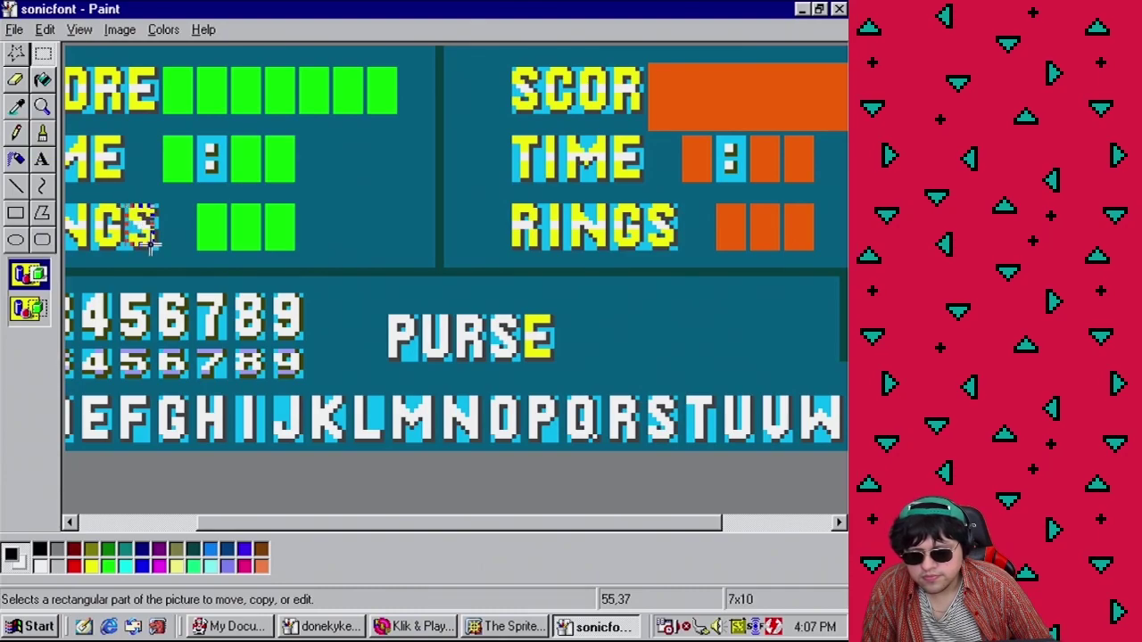
key(ctrl+c)
key(ctrl+v)
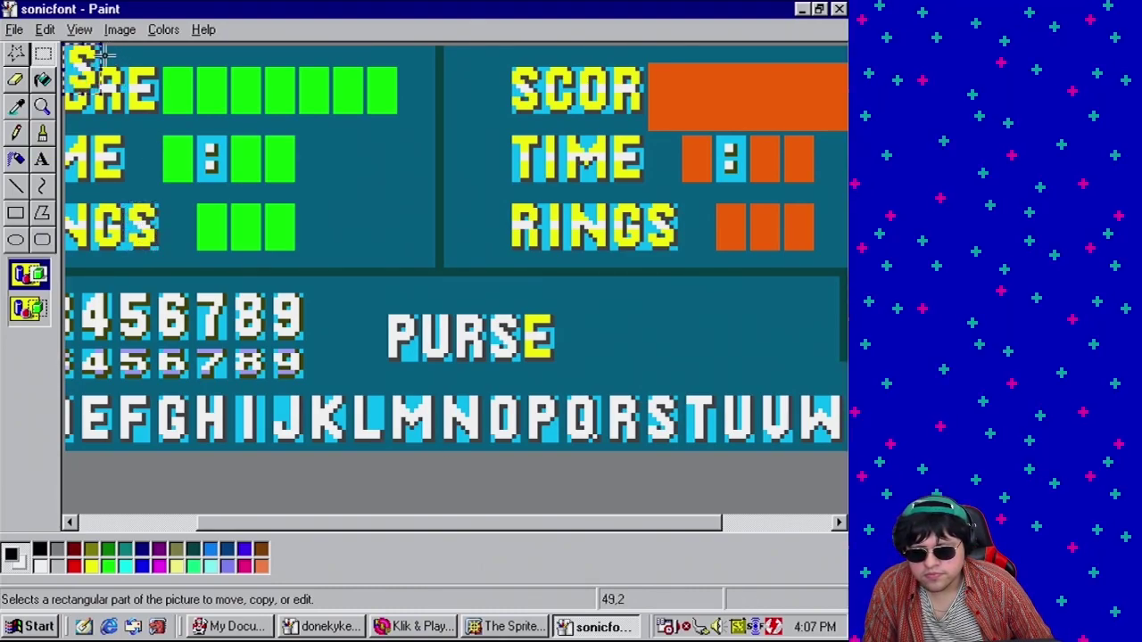
drag(89, 63, 578, 336)
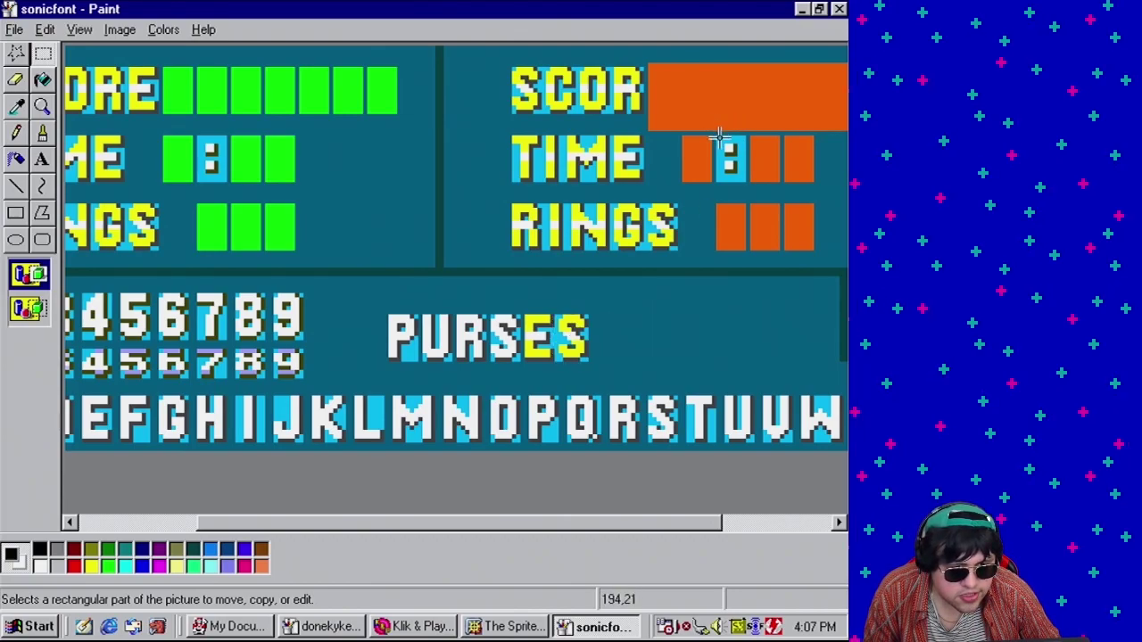
drag(719, 136, 746, 173)
key(ctrl+c)
key(ctrl+v)
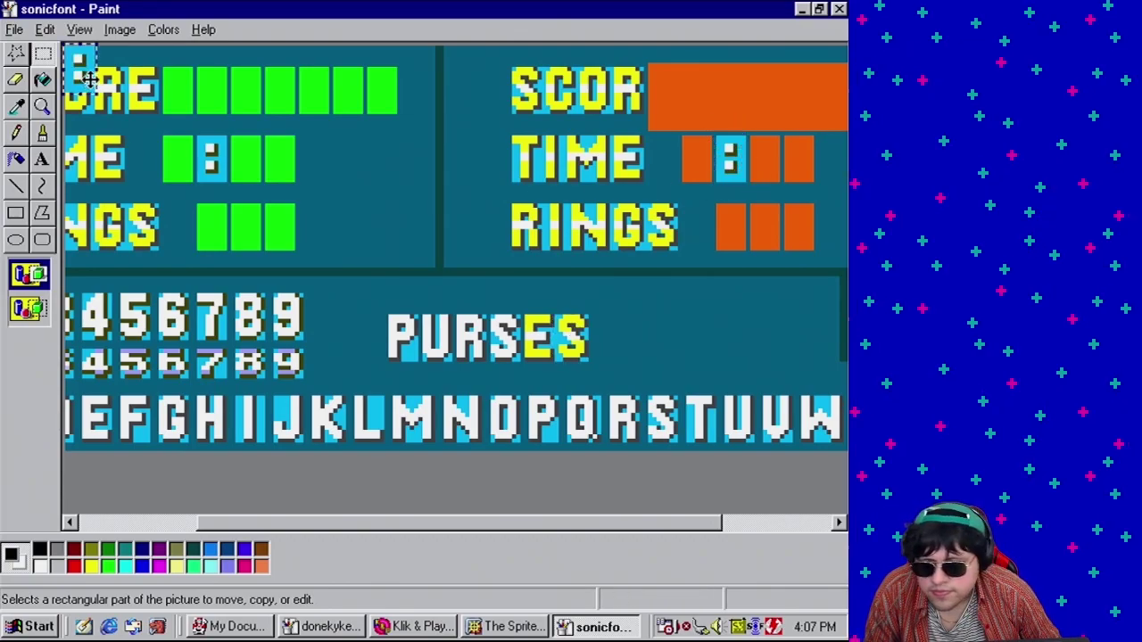
drag(80, 68, 609, 336)
Fill the white letters P, U, R and S of PURSES with the yellow sampled from the E
click(42, 78)
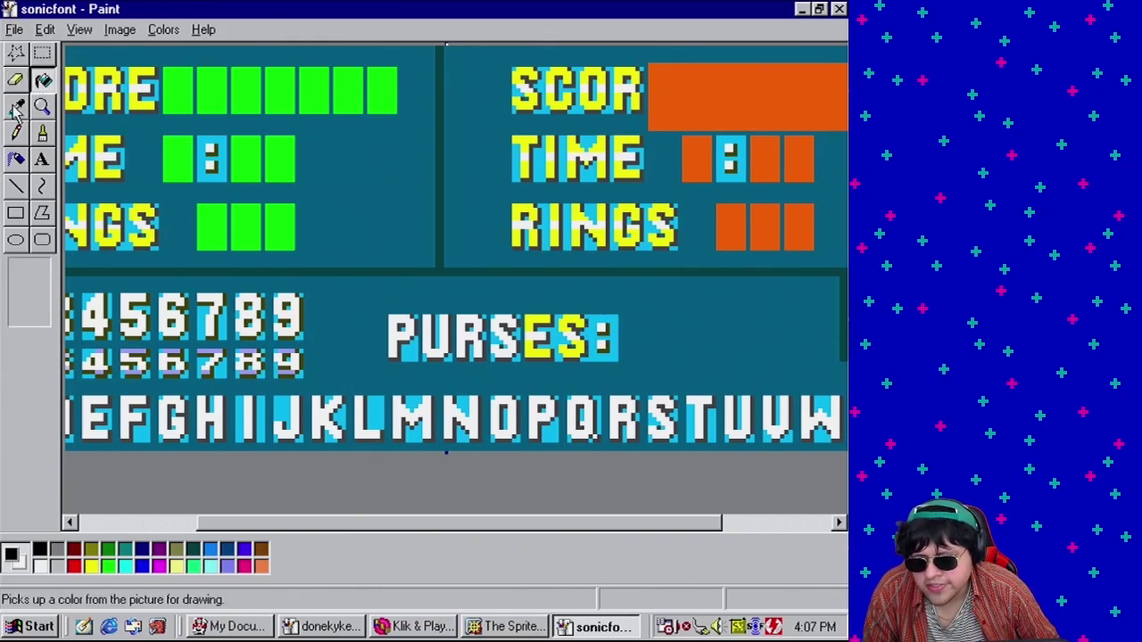
click(16, 106)
click(546, 330)
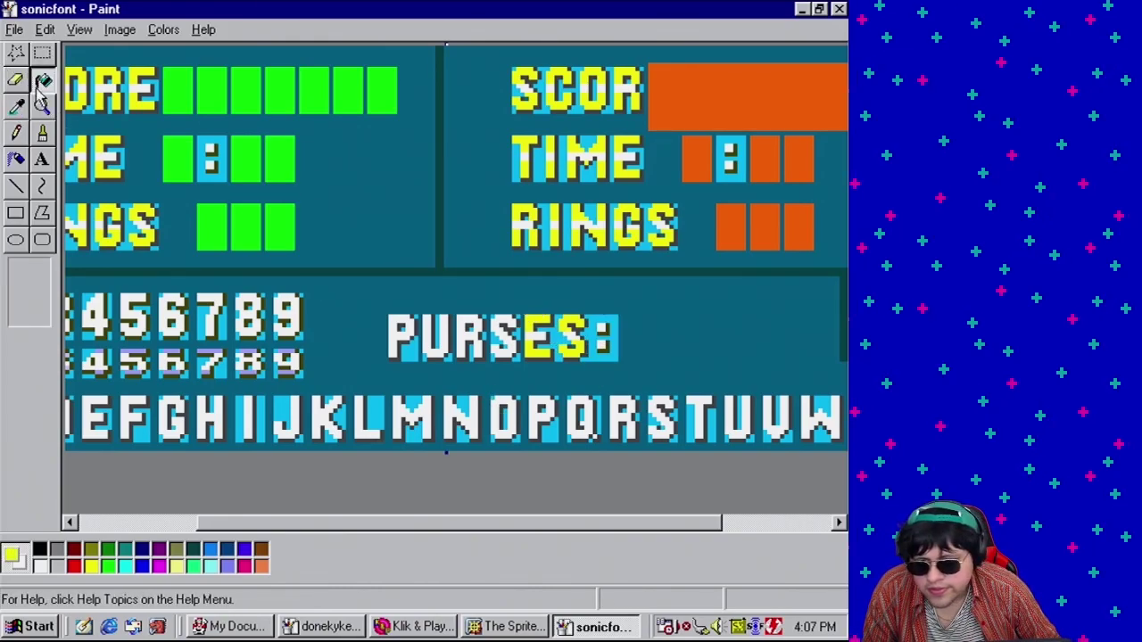
click(411, 321)
click(434, 323)
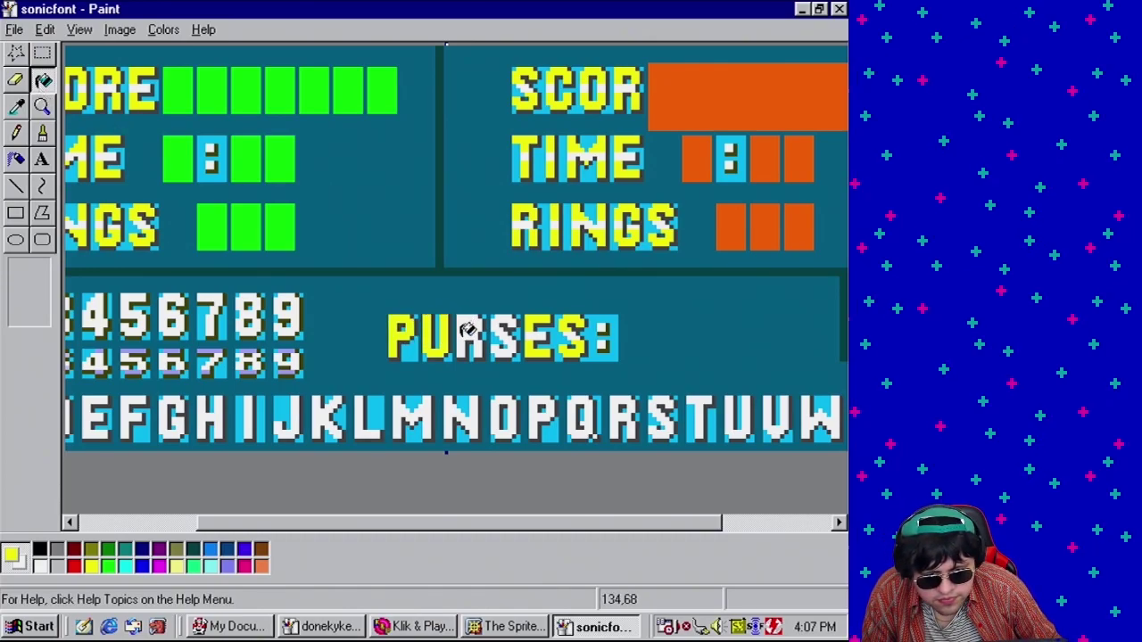
click(467, 329)
click(514, 317)
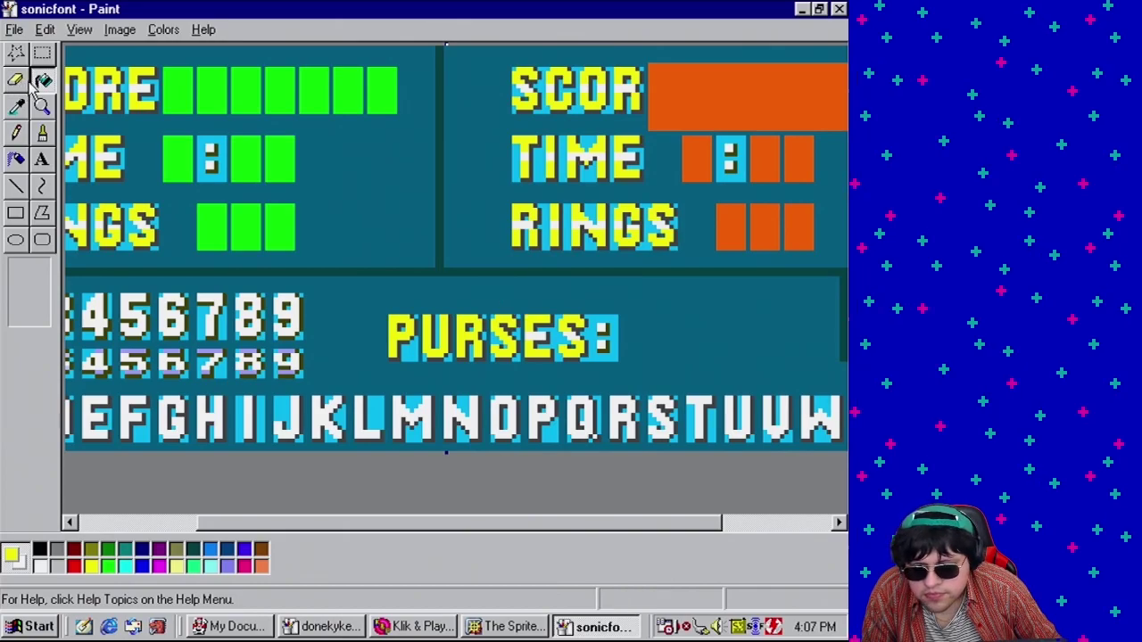
Pencil a one-letter-wide highlight band across P, U, R and the first S, using the white sampled from the E
click(16, 106)
click(548, 330)
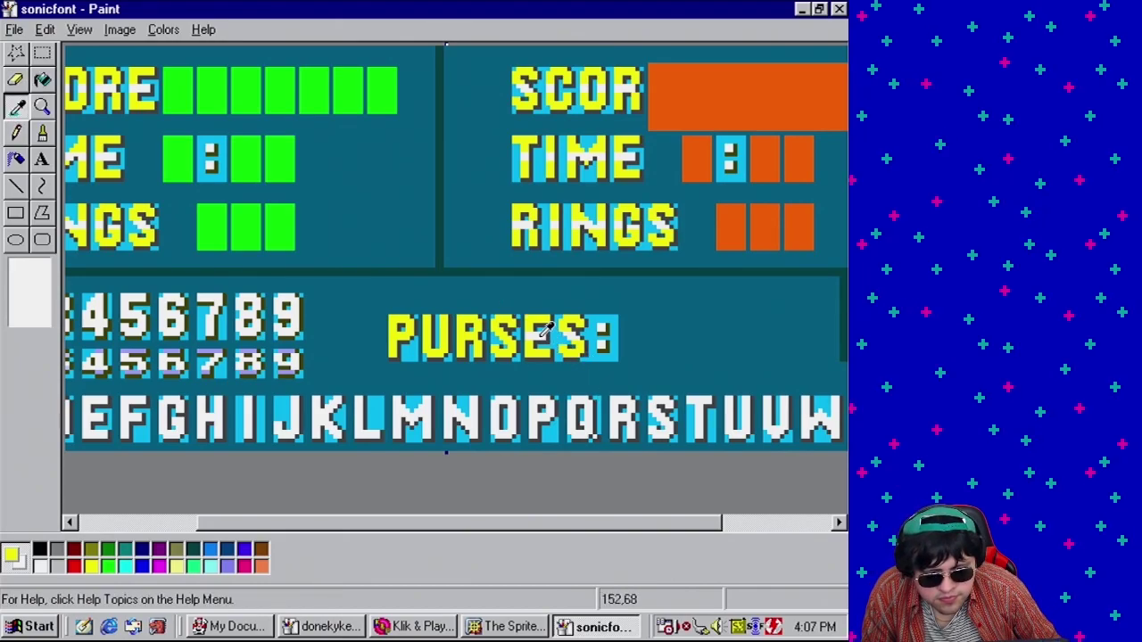
click(16, 132)
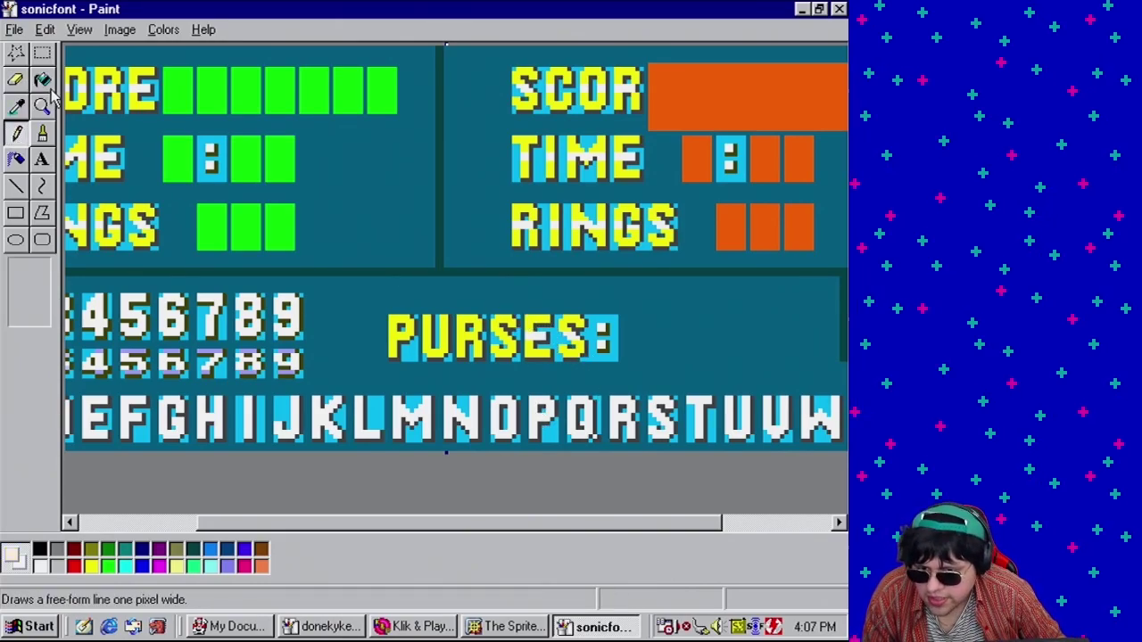
click(43, 107)
click(30, 319)
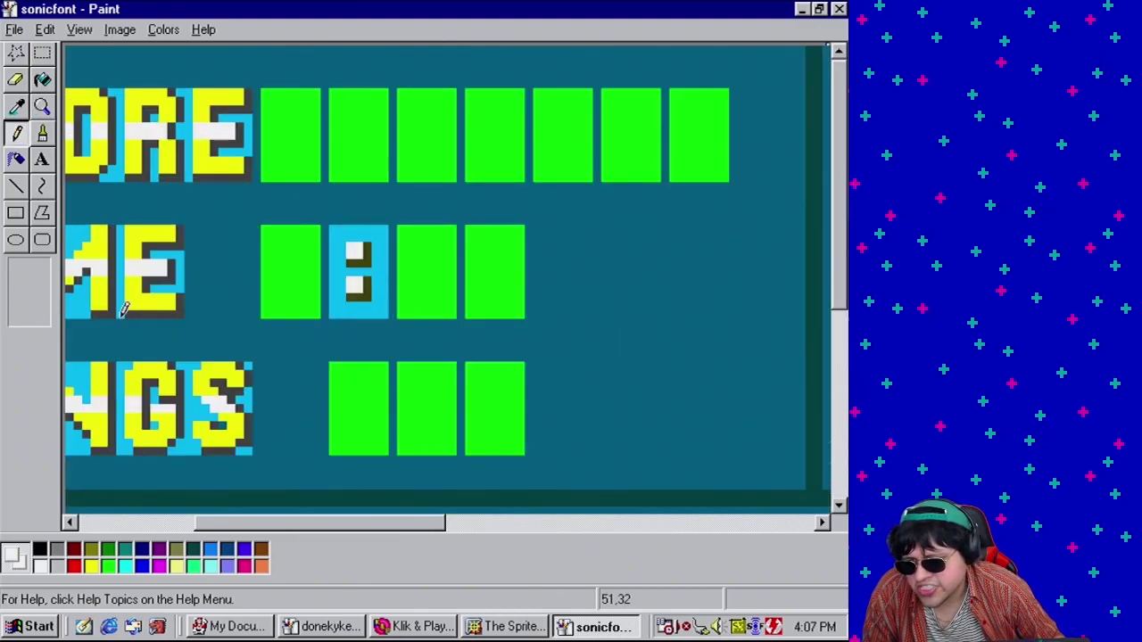
scroll(440, 346, down, 3)
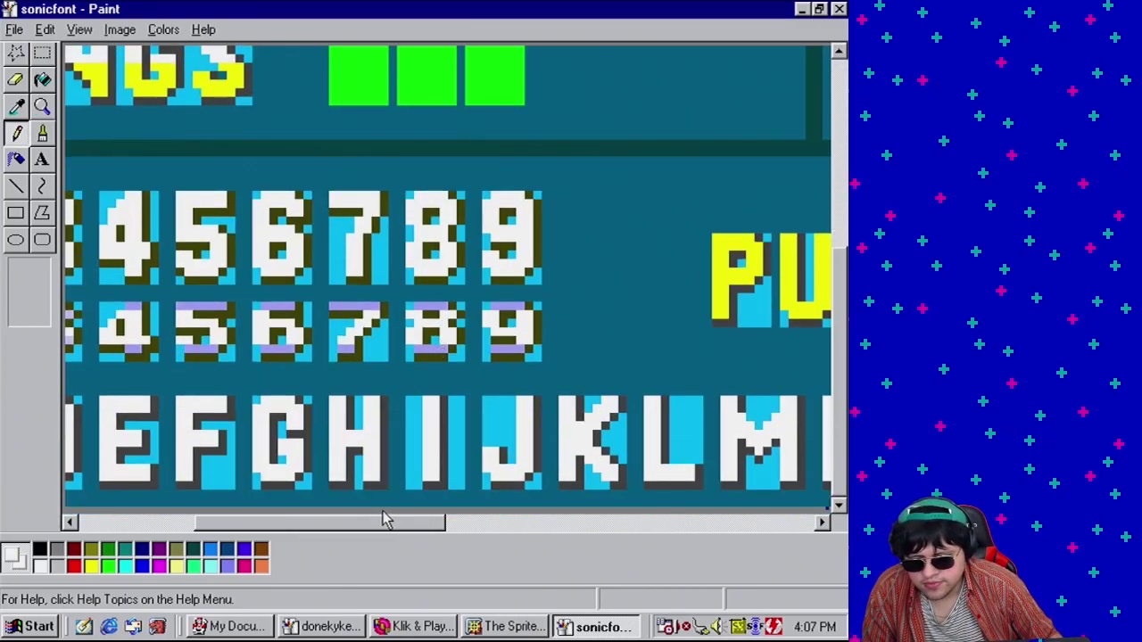
drag(387, 528, 555, 522)
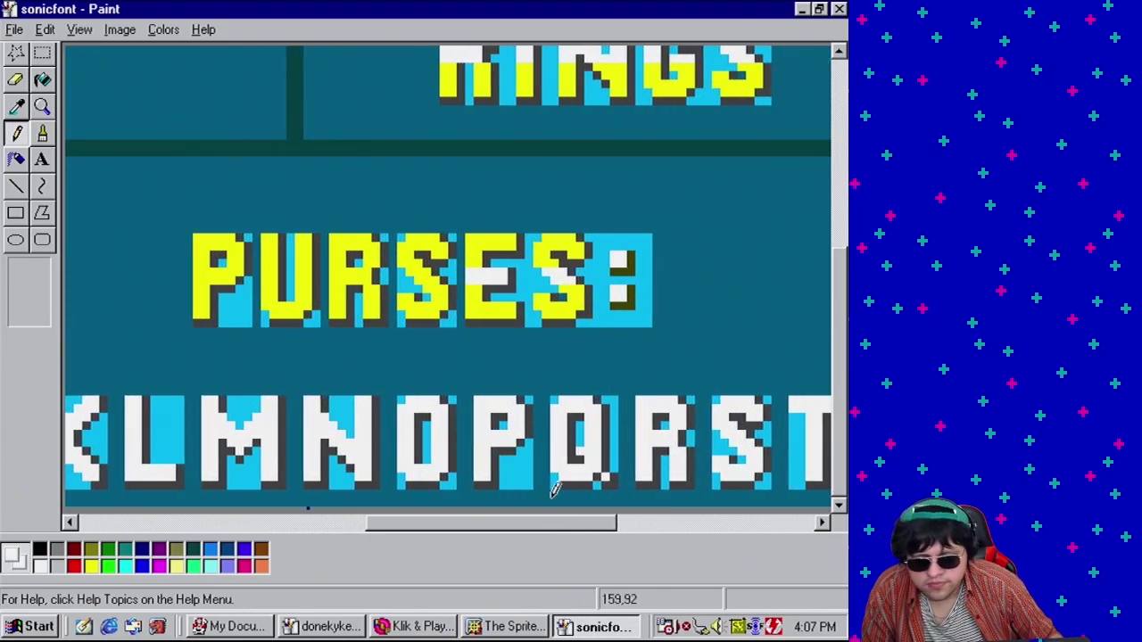
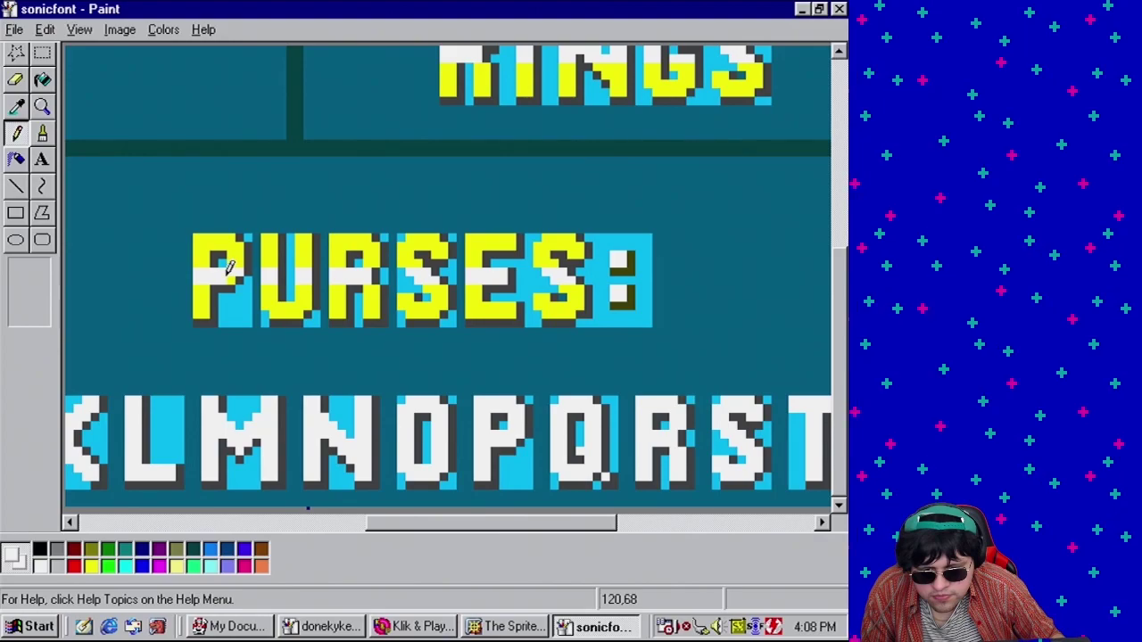
Fill the dark teal background around PURSES: with the light blue sampled from behind the letters
click(16, 105)
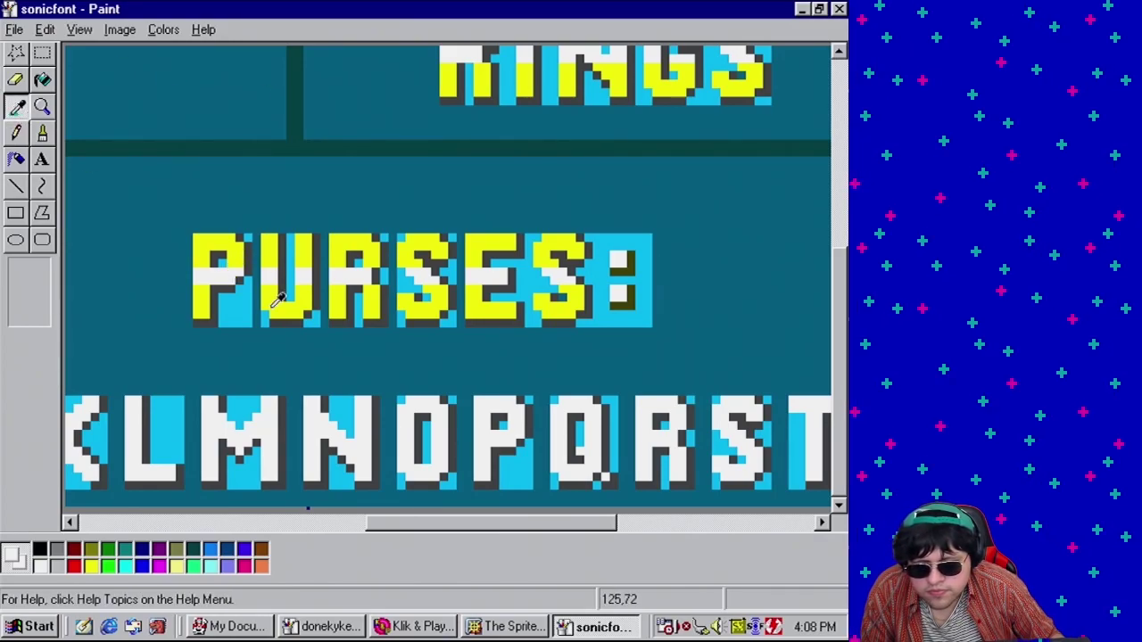
click(242, 314)
click(43, 79)
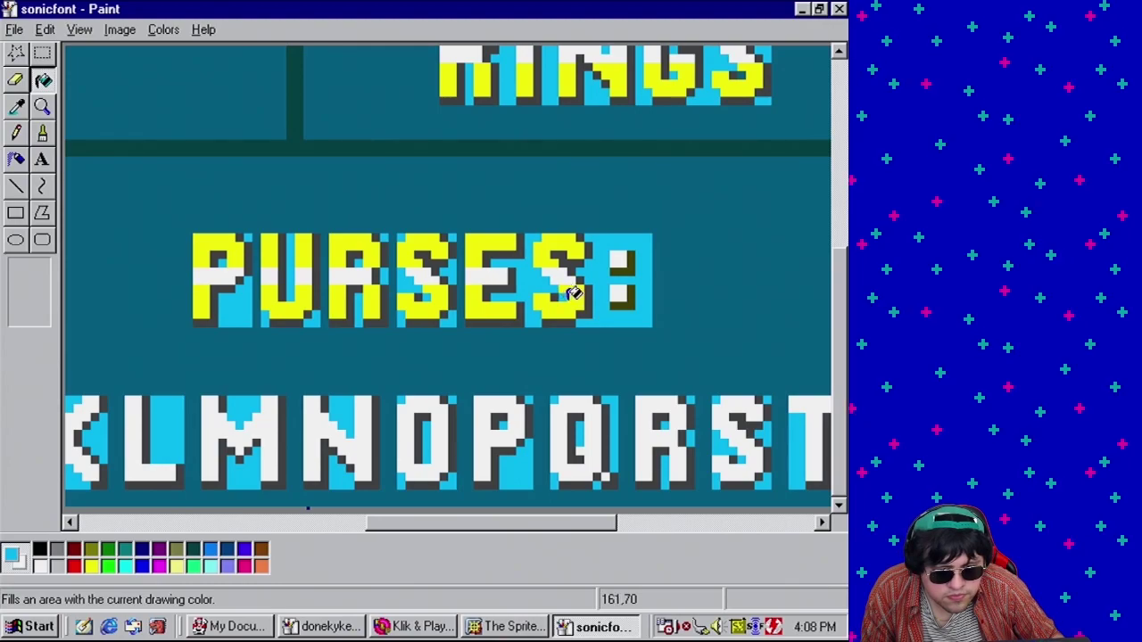
click(493, 187)
Select the whole PURSES: lettering, including the colon and the bottom shadow row, and copy it
click(43, 55)
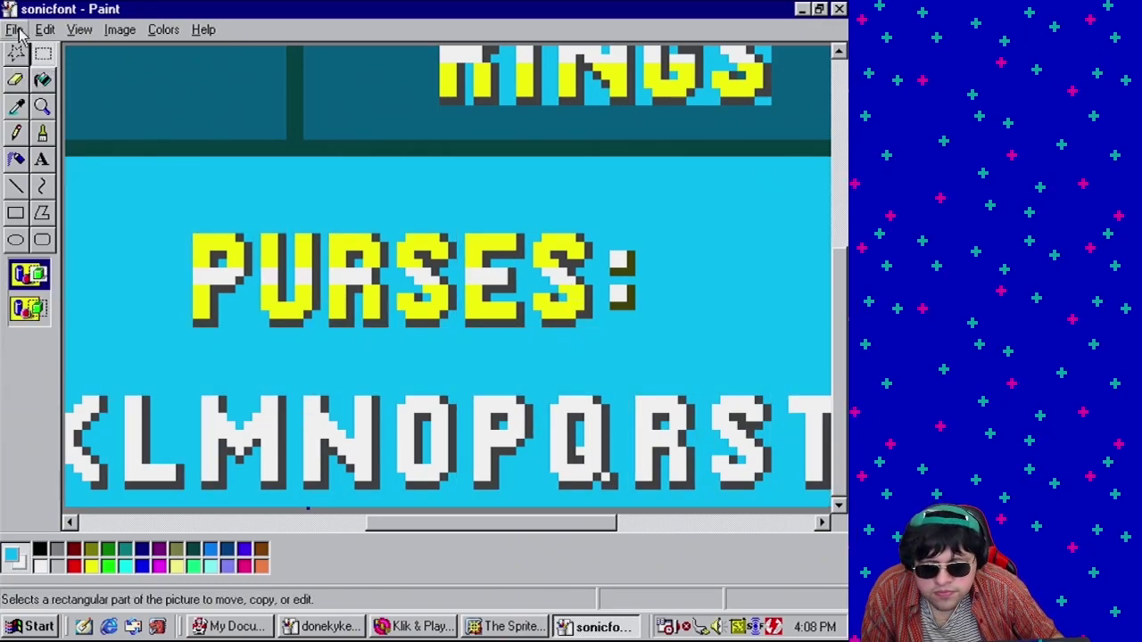
drag(194, 235, 637, 328)
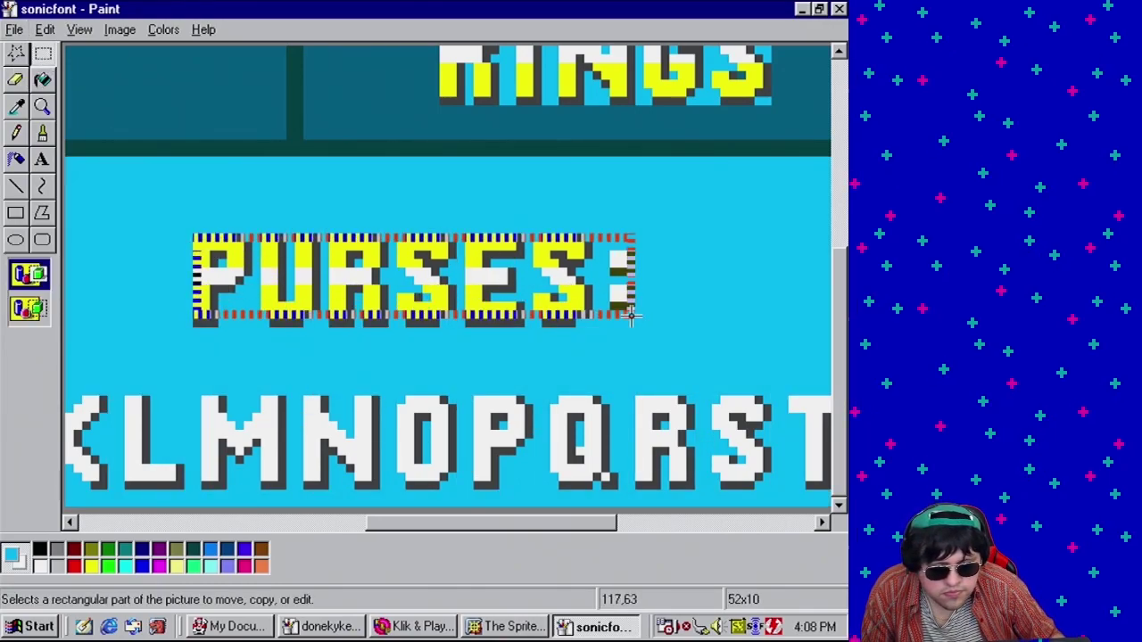
click(629, 318)
drag(191, 232, 637, 328)
Switch to Klik & Play and save the Mother 4 game over Game1.gam
click(440, 630)
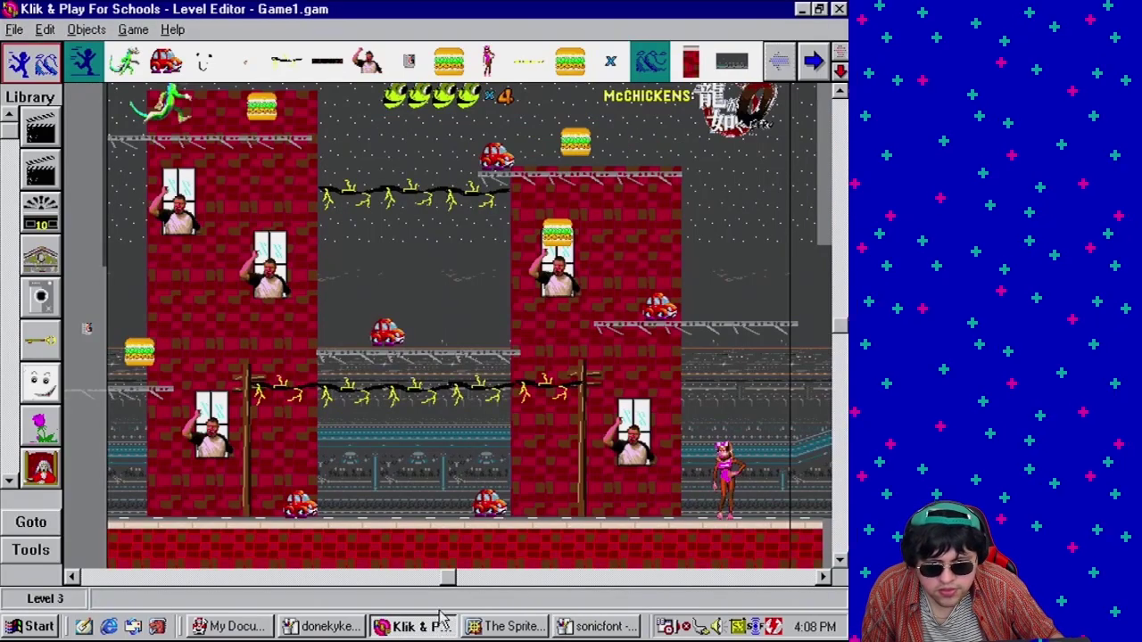
click(15, 30)
click(63, 116)
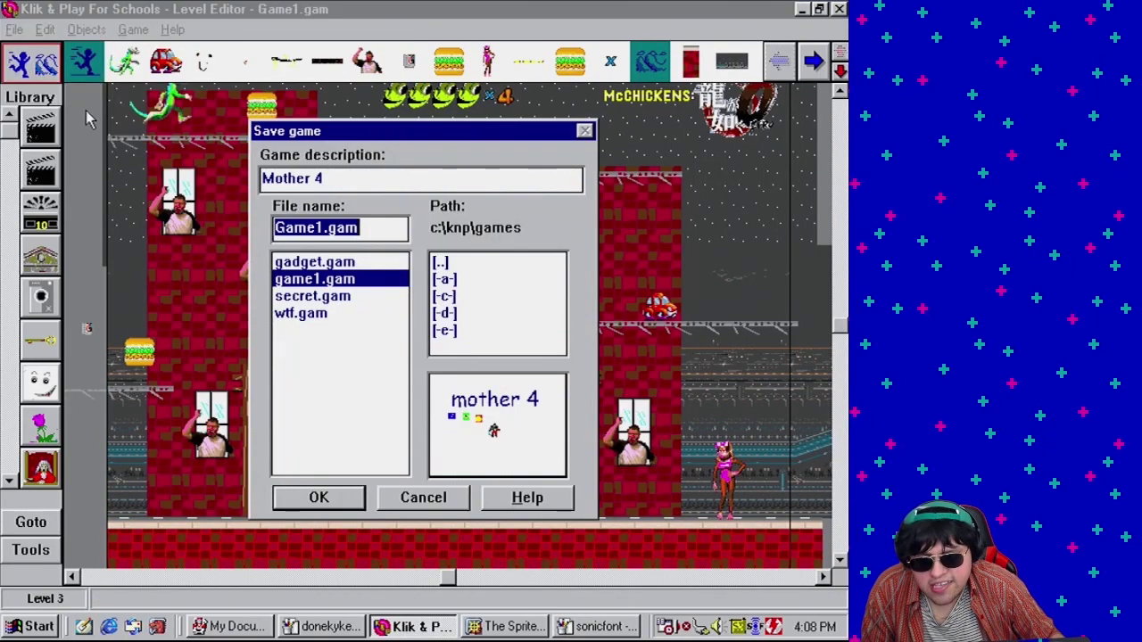
click(335, 500)
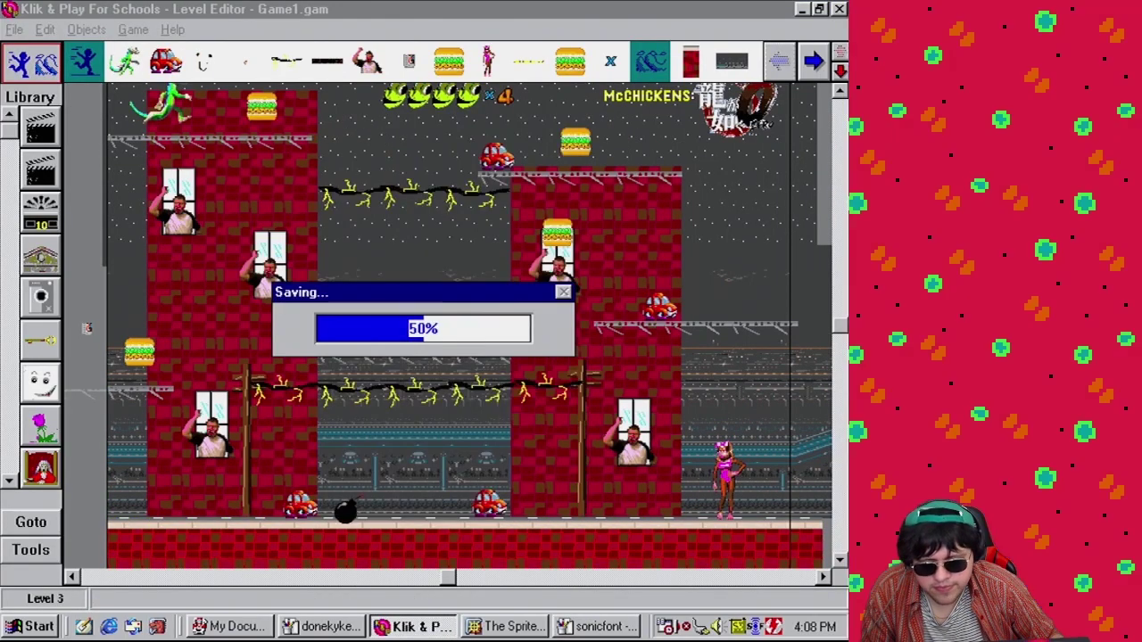
Open Frame 24 from the storyboard in the level editor
click(134, 29)
click(144, 51)
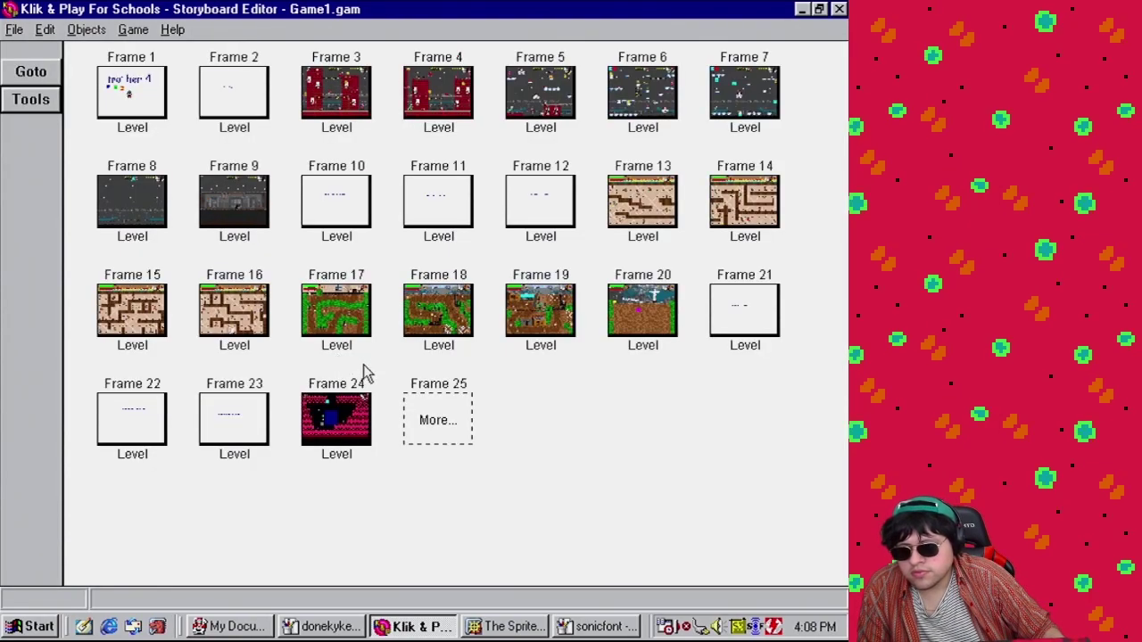
right_click(356, 431)
click(443, 469)
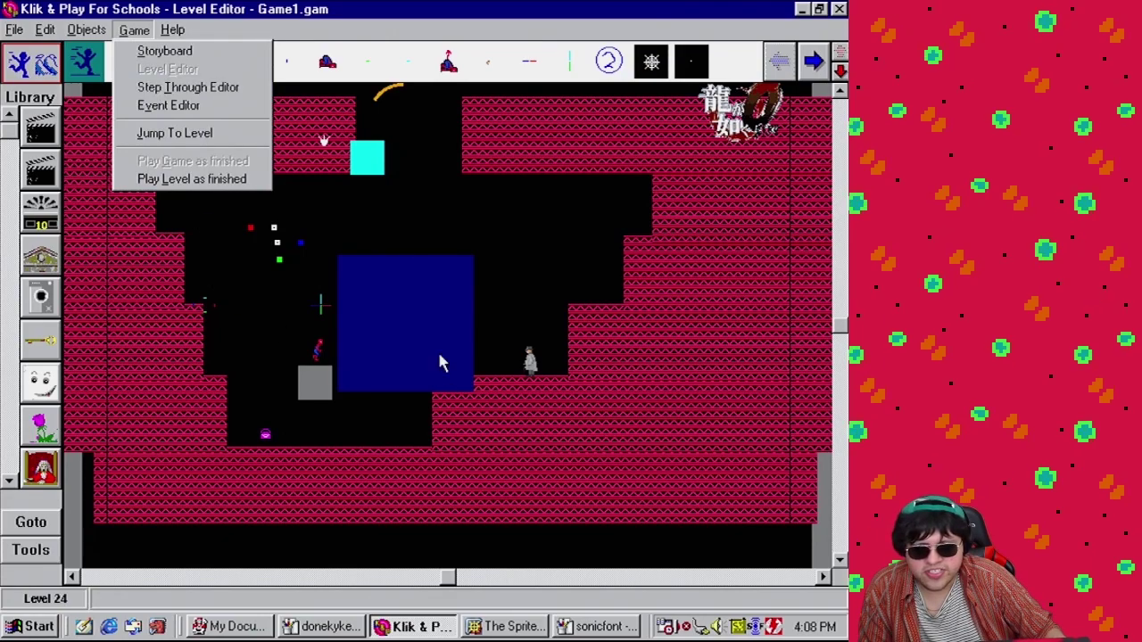
Create a new active object and paste the PURSES: image into the first frame of its Stopped animation
mouse_move(86, 30)
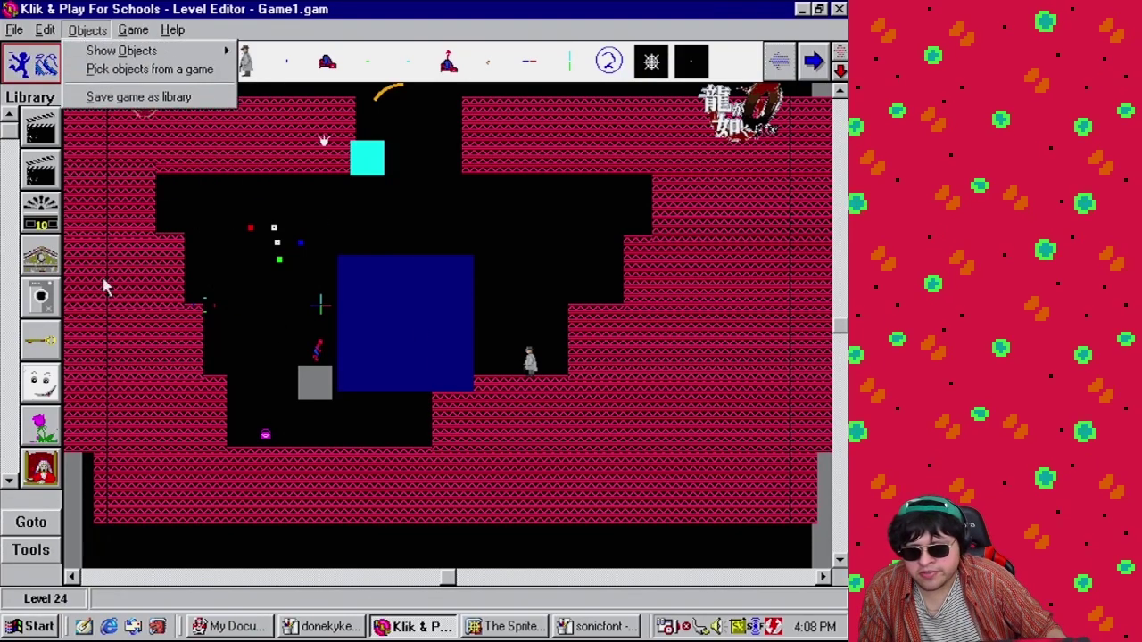
click(39, 562)
click(185, 578)
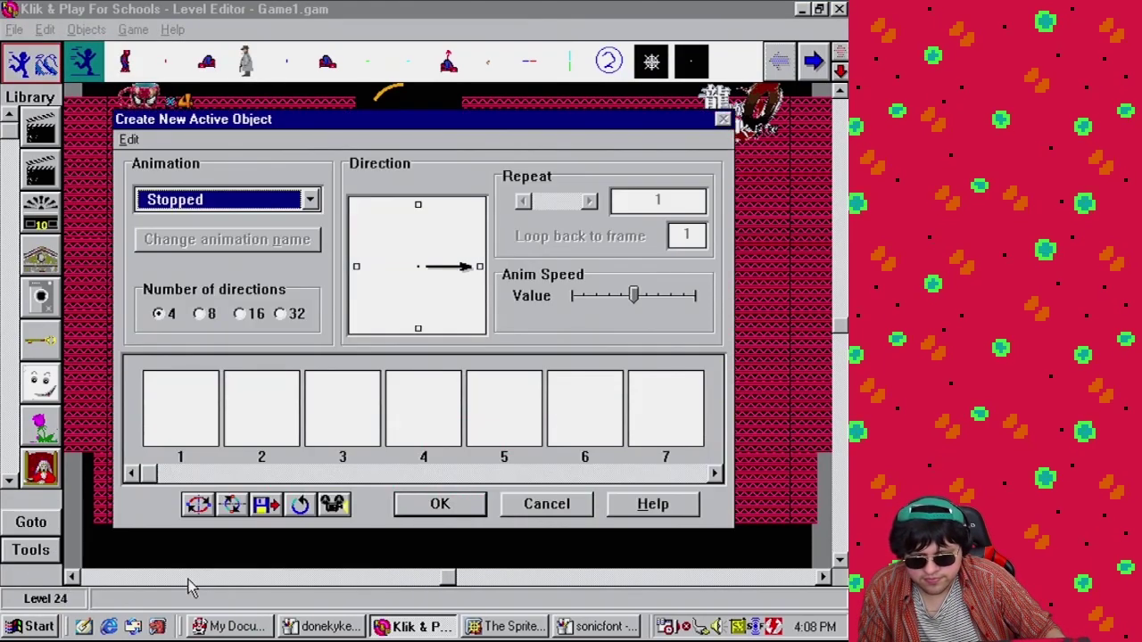
double_click(203, 404)
key(ctrl+v)
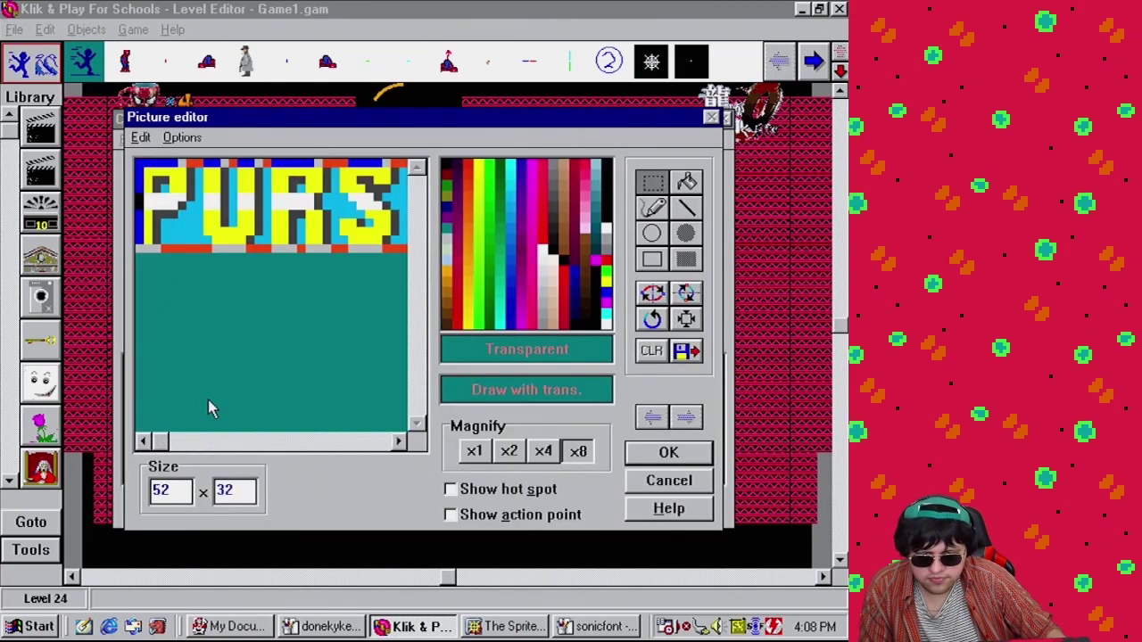
Crop the PURSES: picture to 52 × 11, fill its light blue background areas with transparency and accept the picture
click(685, 319)
click(685, 181)
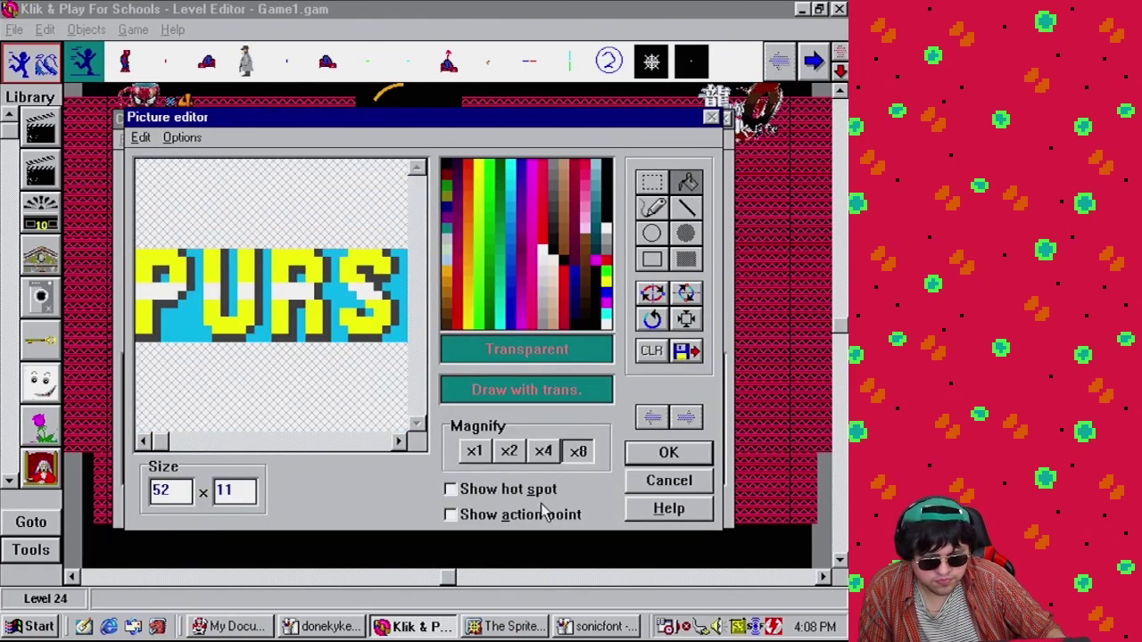
click(544, 453)
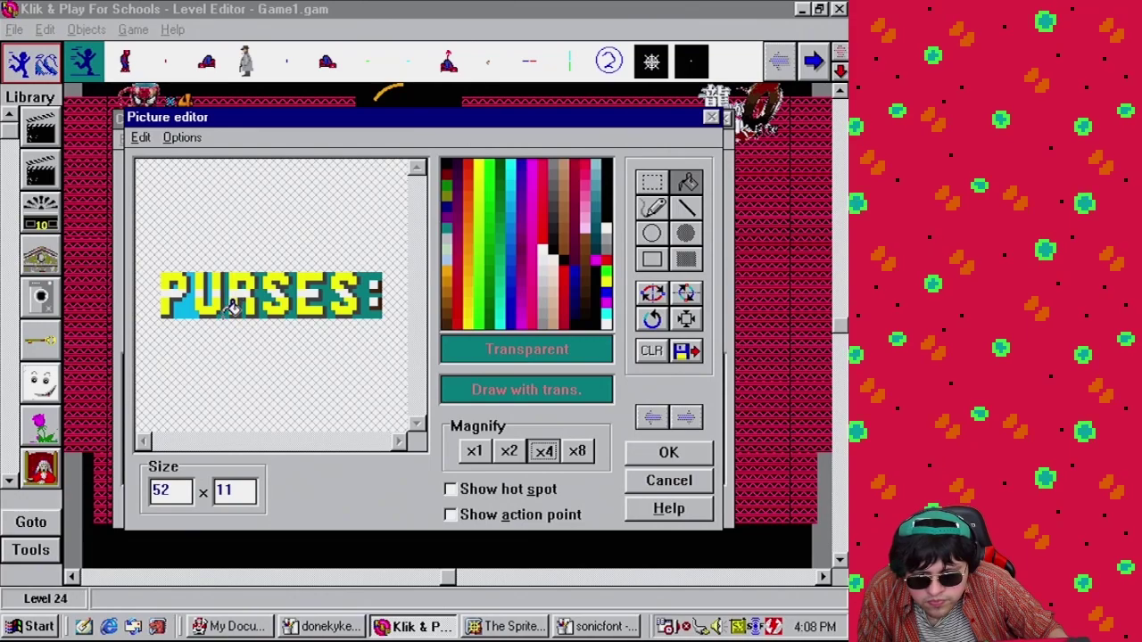
click(181, 280)
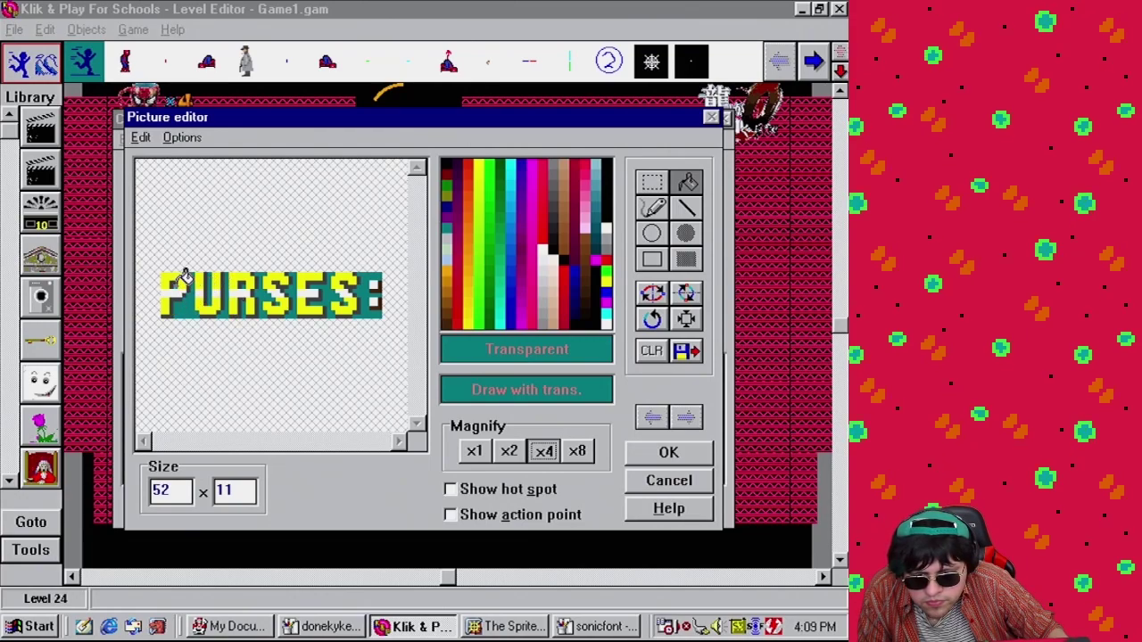
click(668, 453)
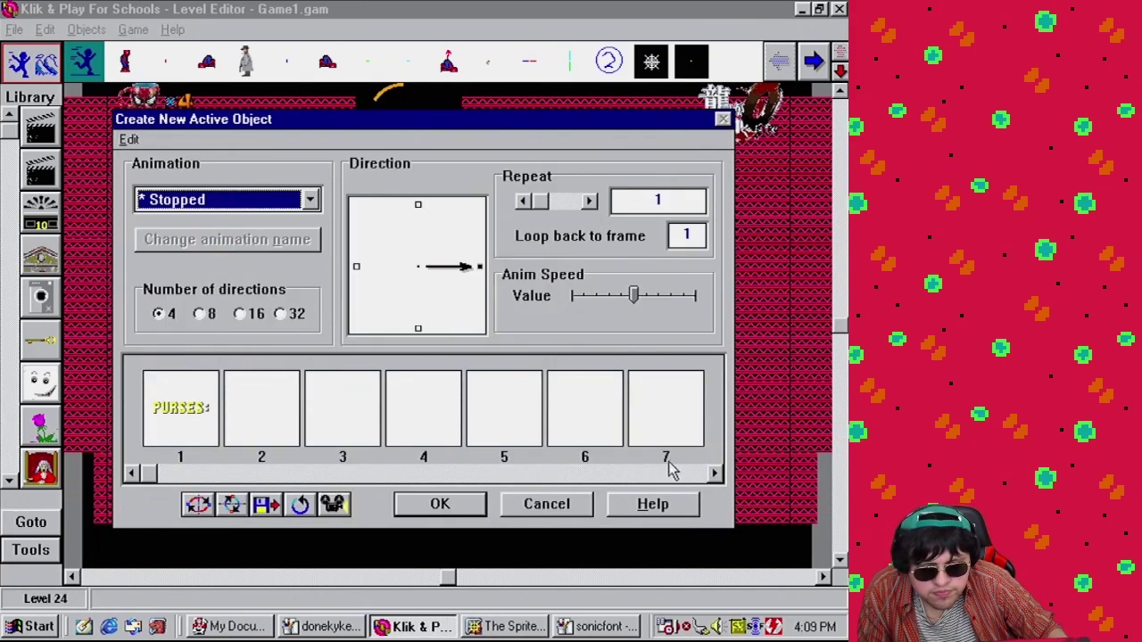
Accept the new active object and place the PURSES: label beside the dragon logo at the level's top edge
click(523, 200)
click(439, 504)
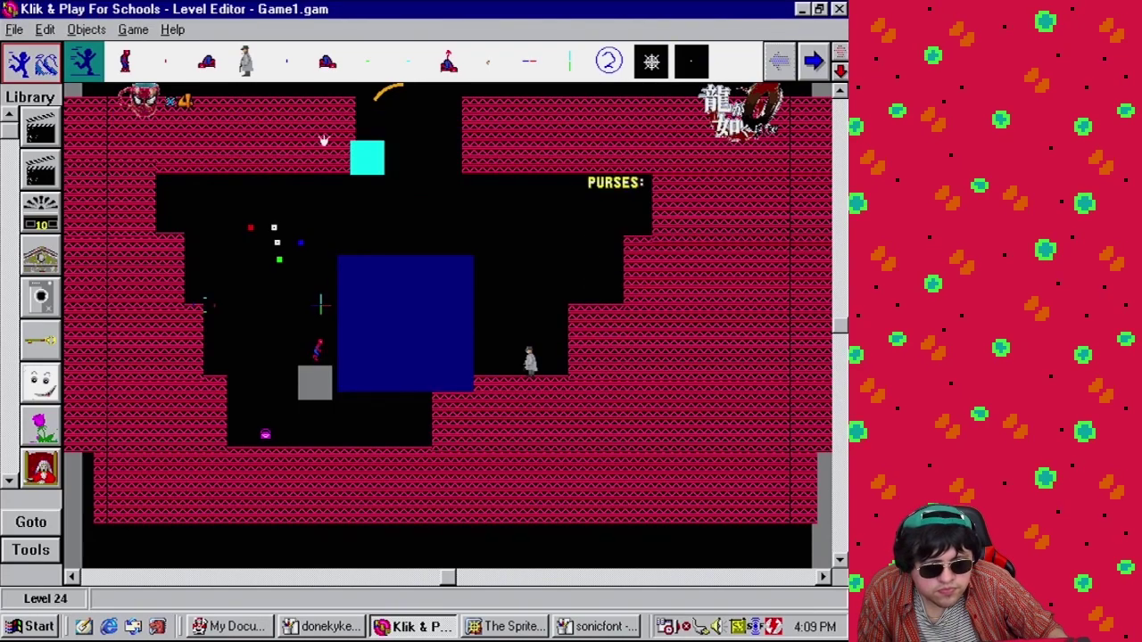
click(639, 107)
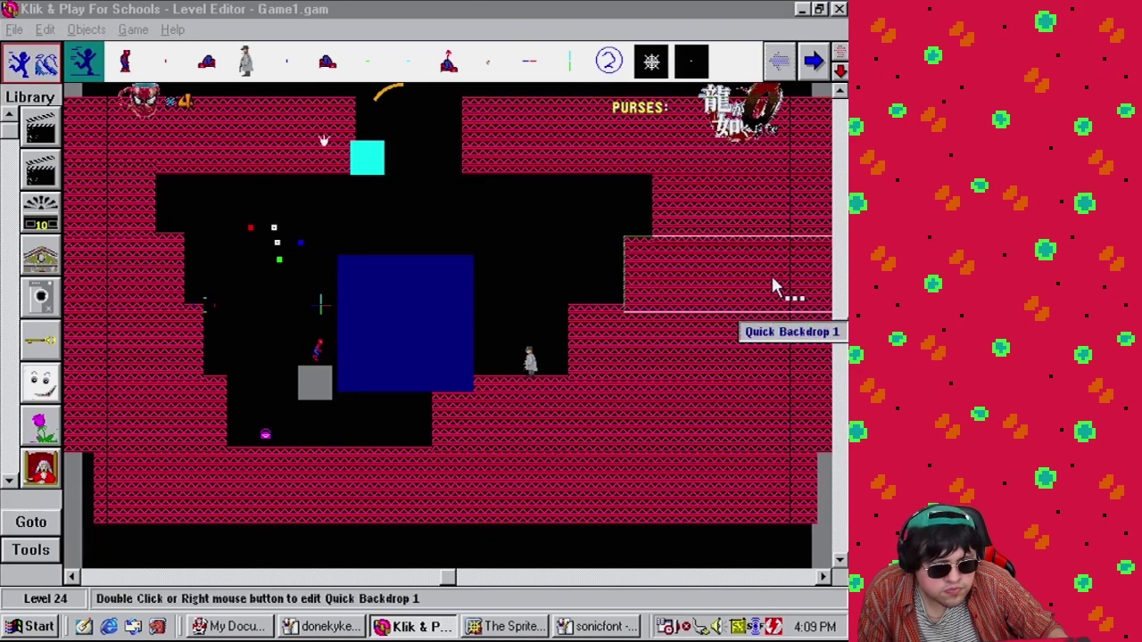
scroll(734, 548, up, 5)
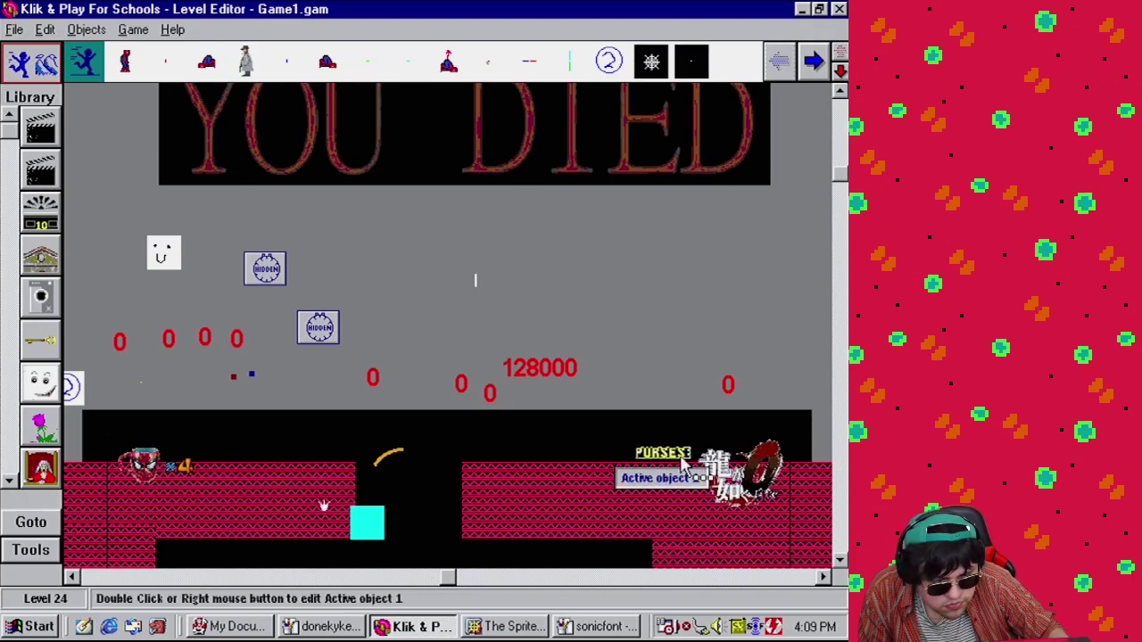
Rename the PURSES: active object to label
right_click(683, 460)
click(806, 523)
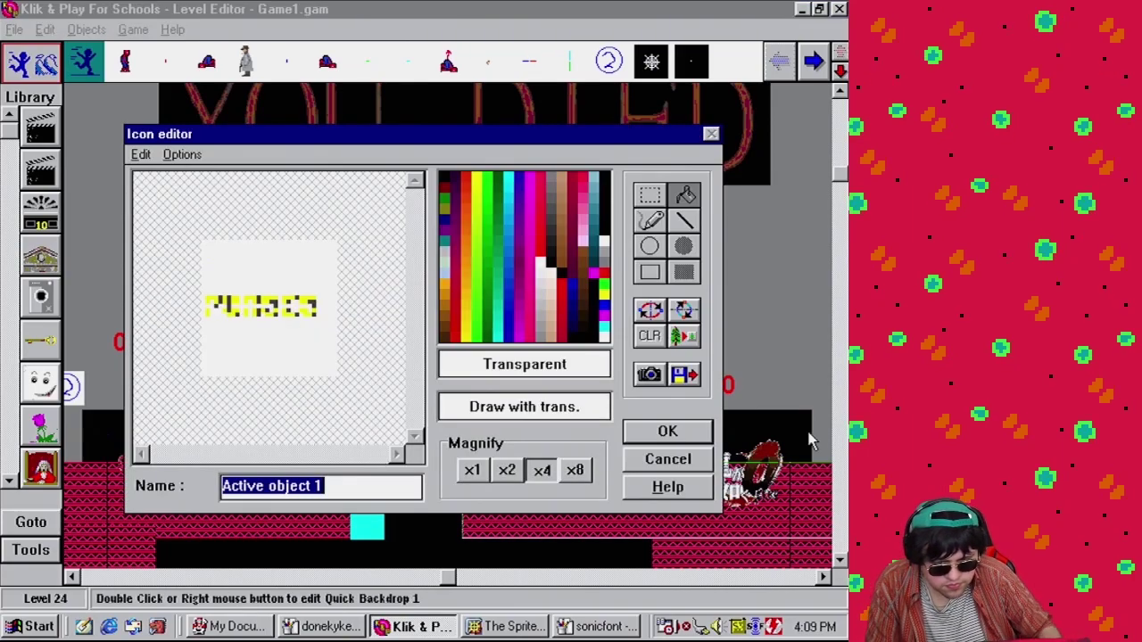
text(label)
key(Return)
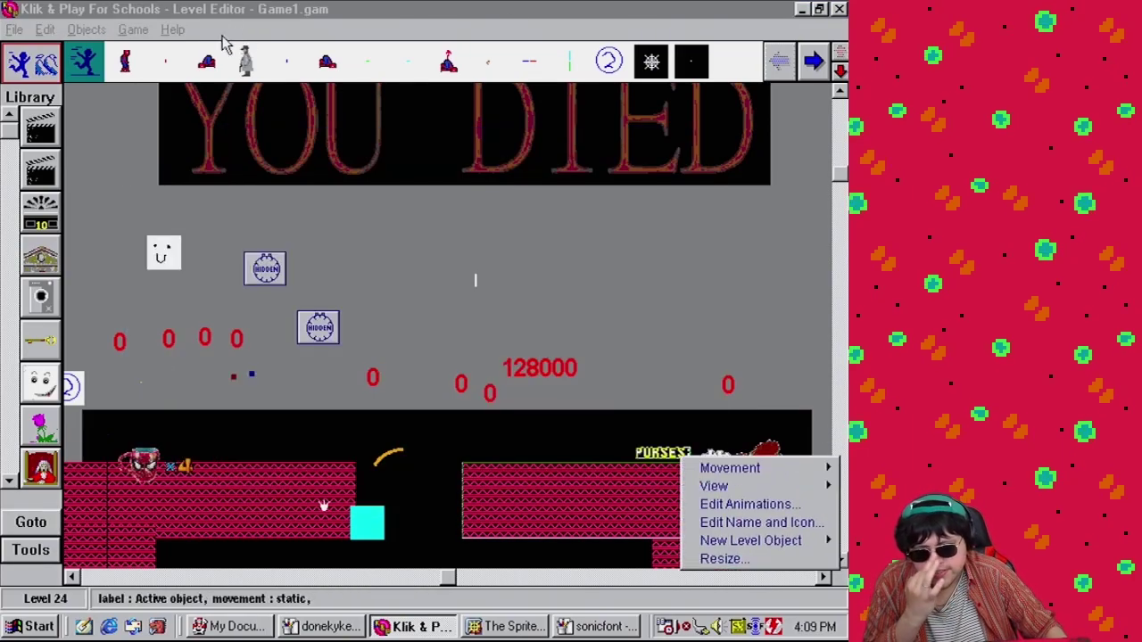
Start a test run of the level and close the game window
click(134, 29)
click(226, 179)
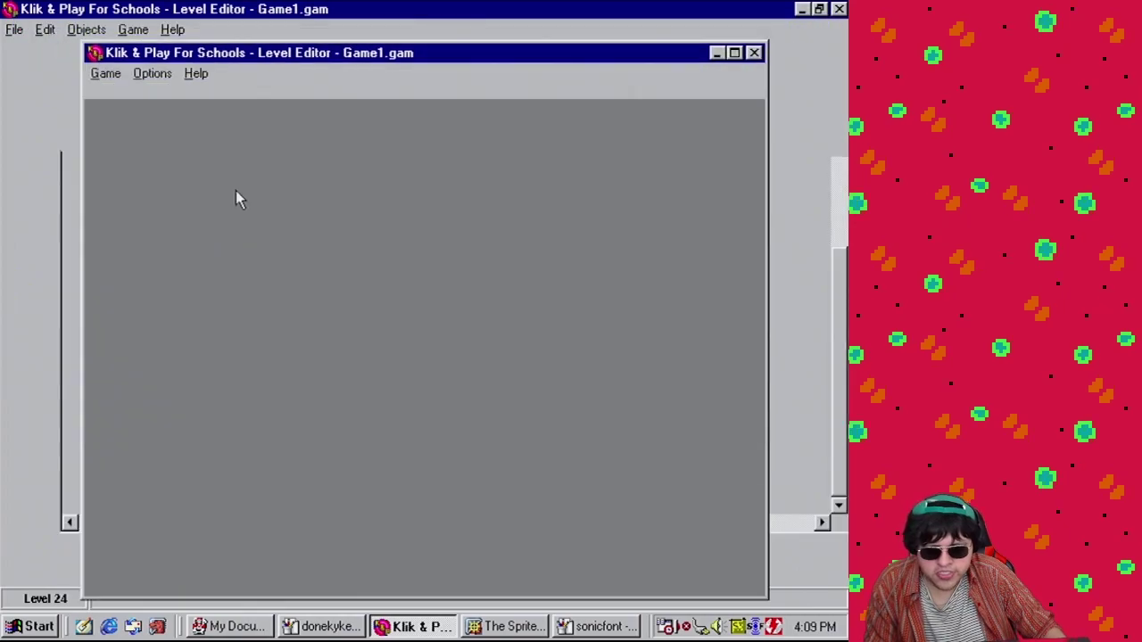
click(754, 54)
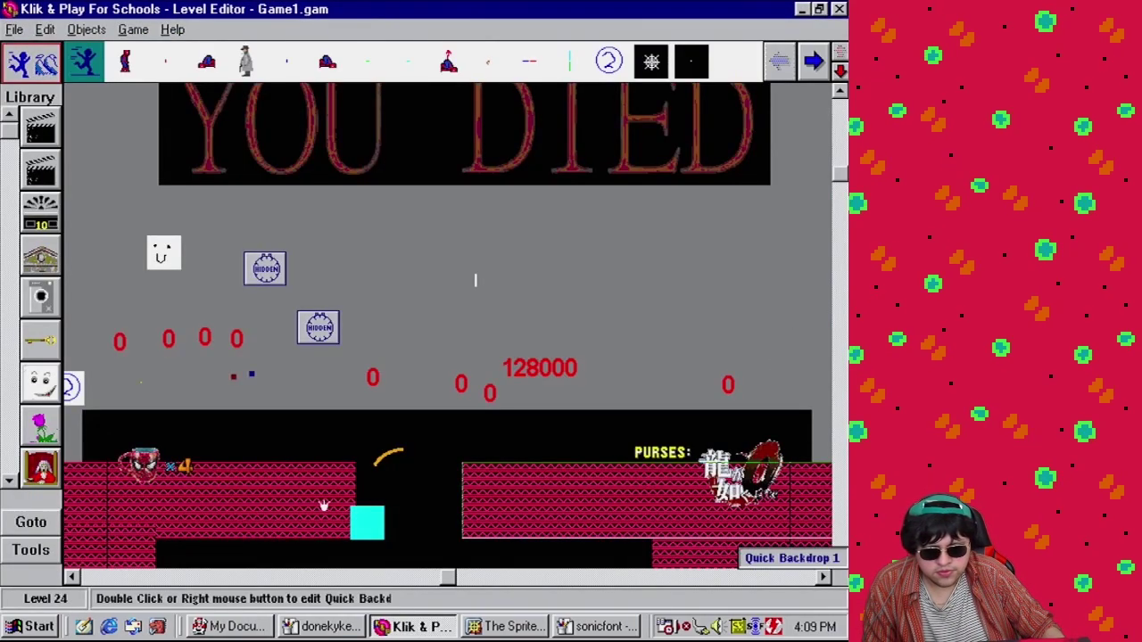
Delete the grey square below the Spider-Man character and save the game over Game1.gam
click(843, 472)
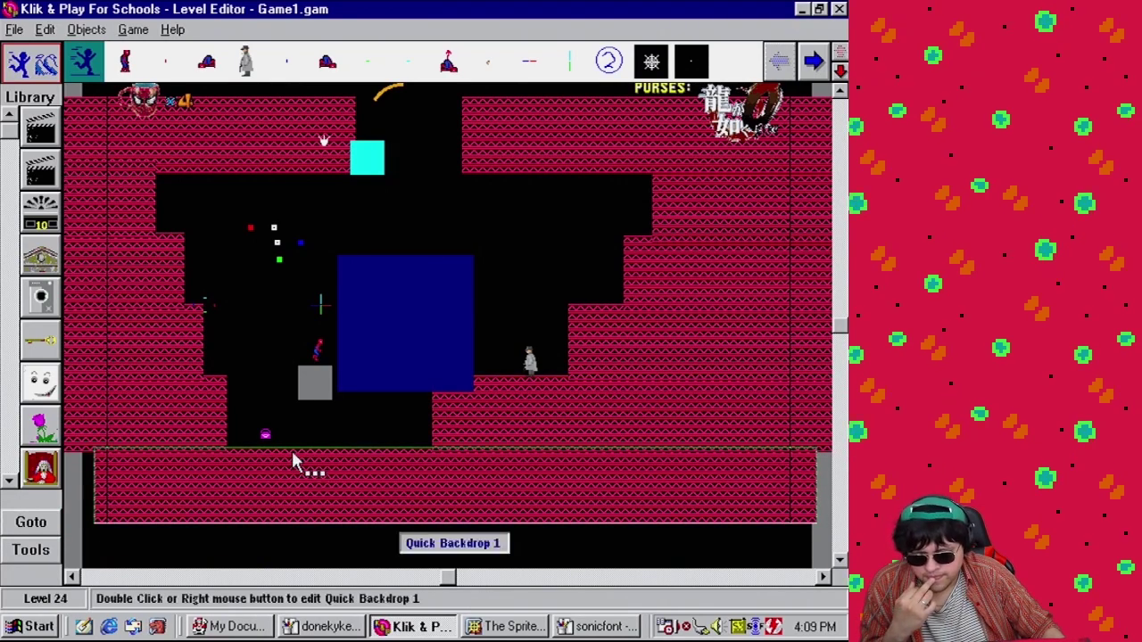
right_click(324, 468)
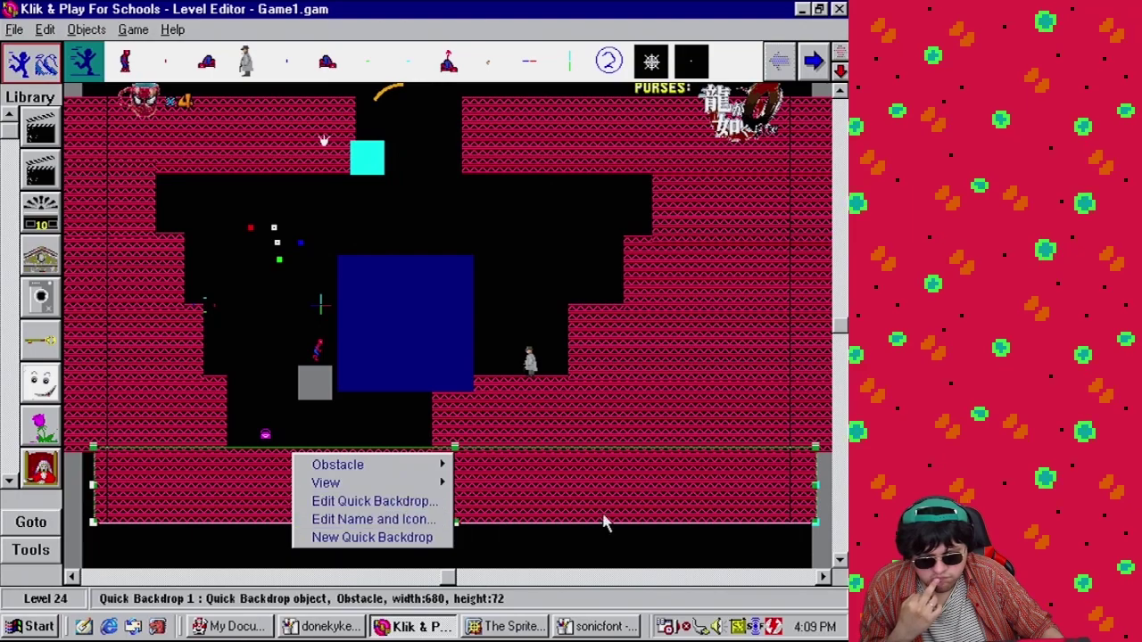
click(841, 321)
scroll(841, 314, up, 1)
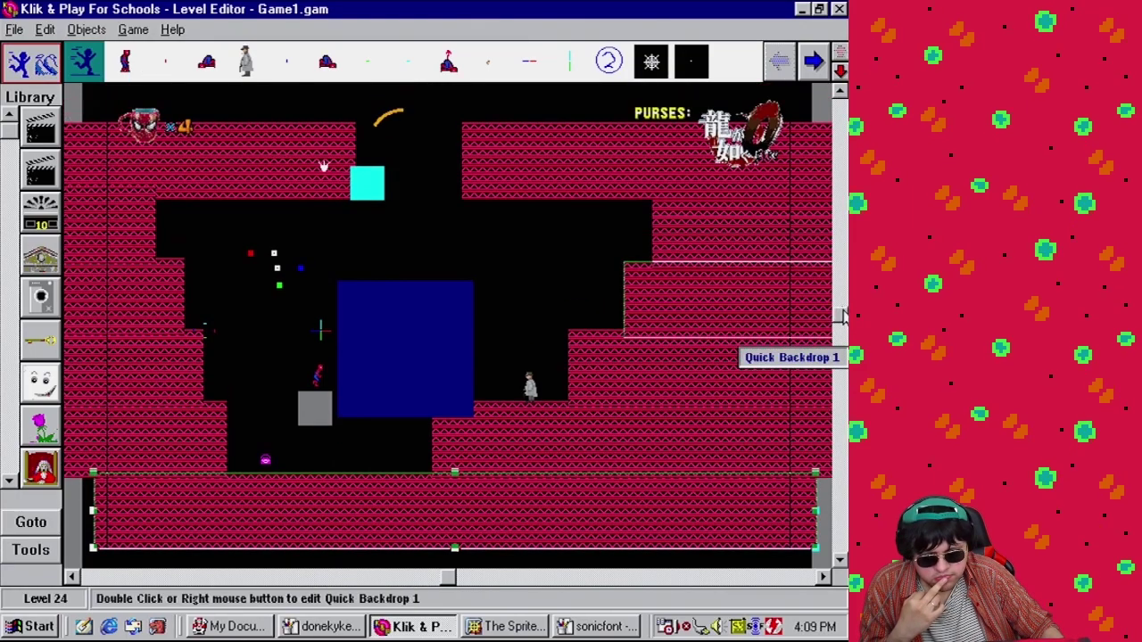
scroll(841, 331, down, 1)
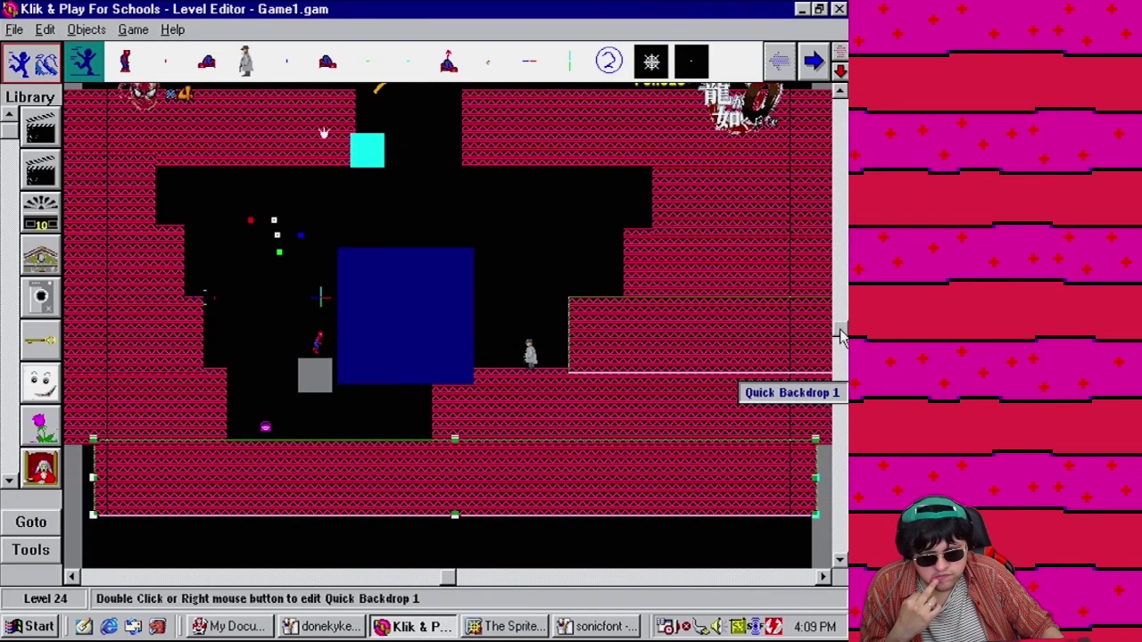
click(318, 376)
key(Delete)
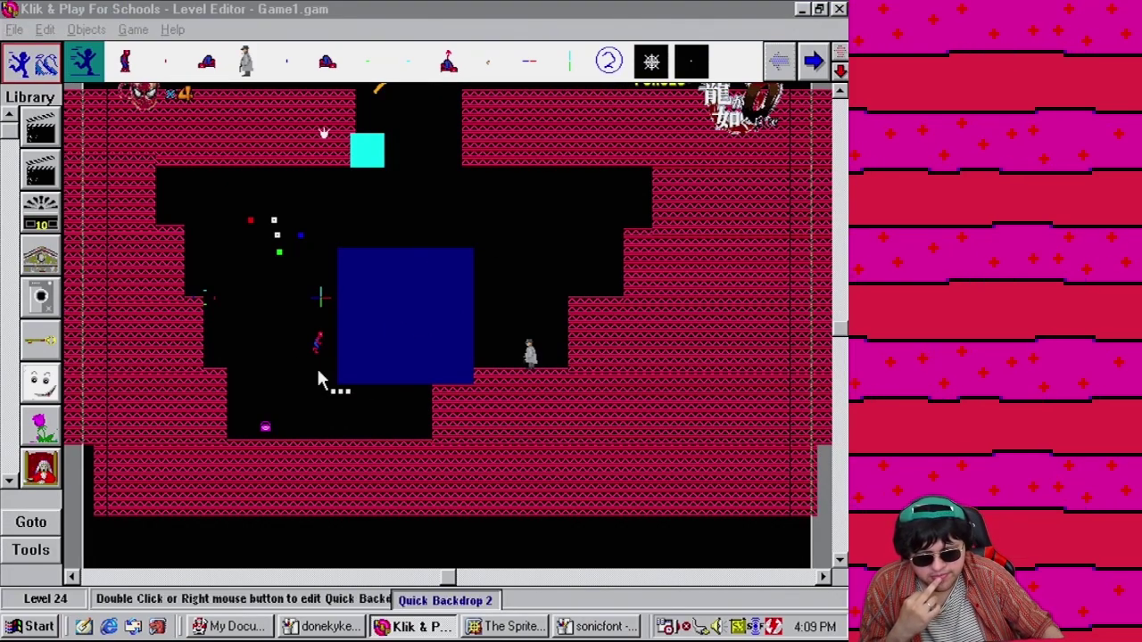
click(16, 31)
click(55, 111)
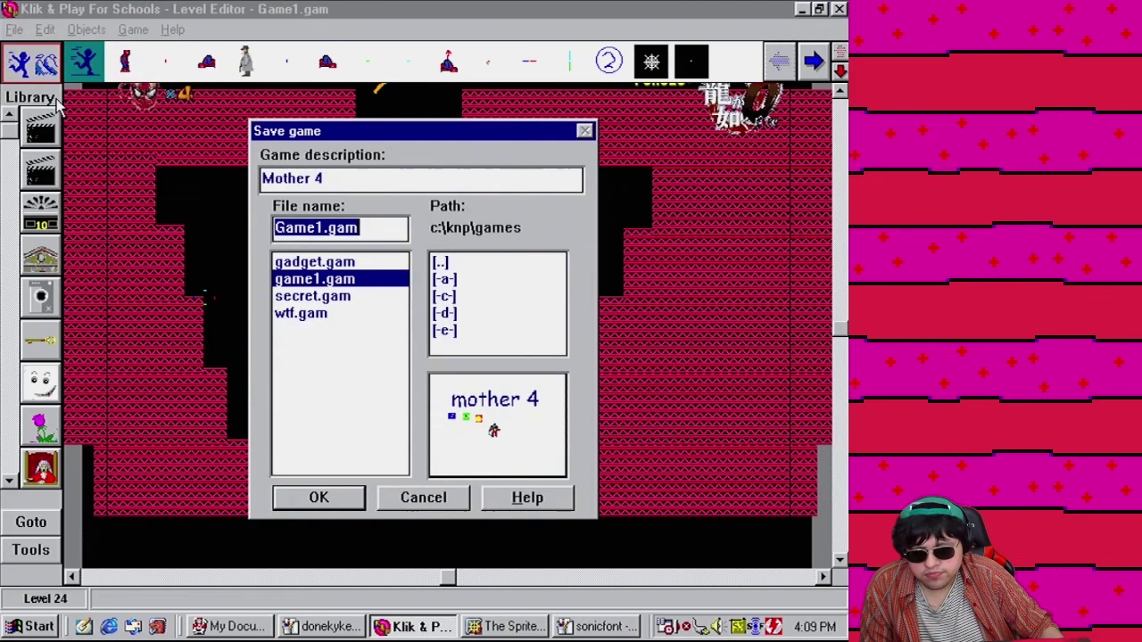
click(319, 498)
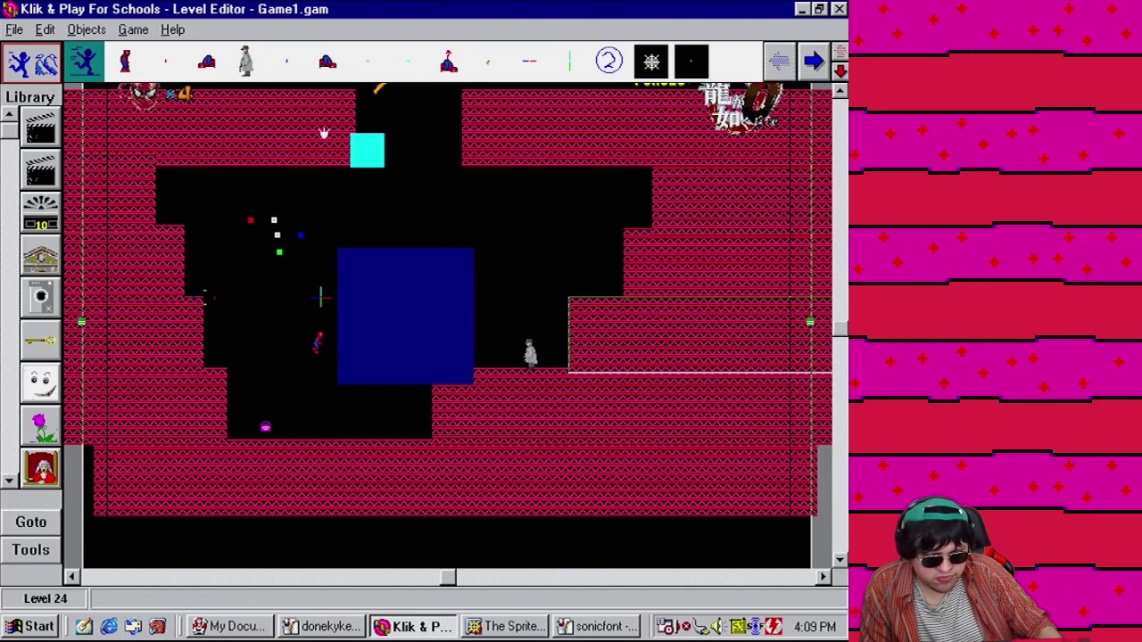
Raise the lower edge of the black Quick Backdrop 2 for a height of 505 and check its fill settings without changing them
scroll(324, 132, down, 3)
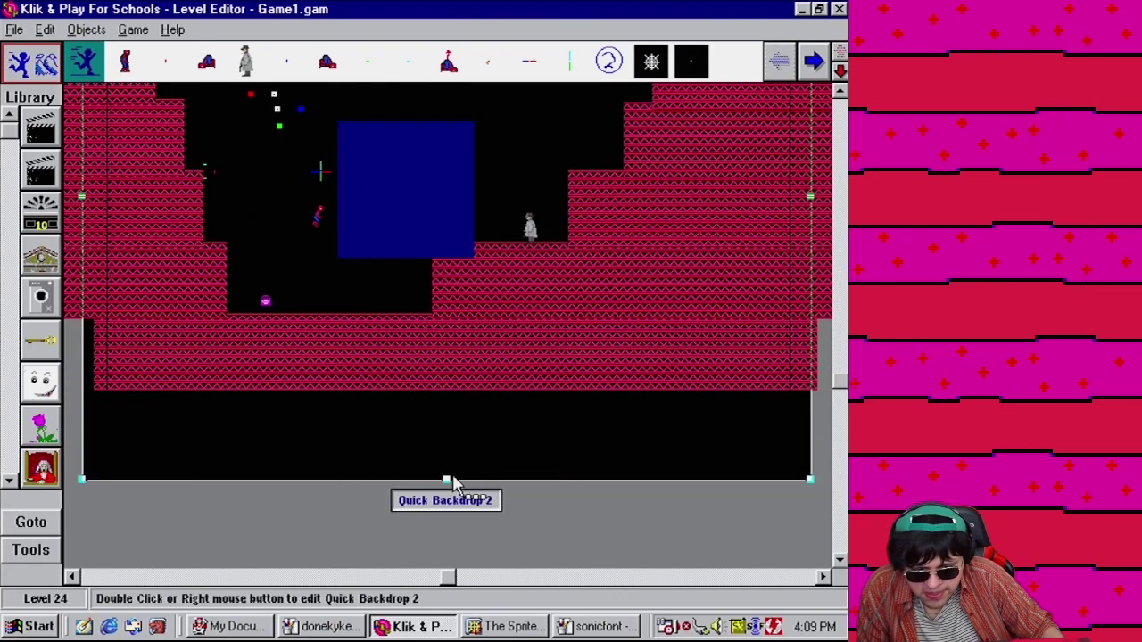
drag(447, 482, 448, 448)
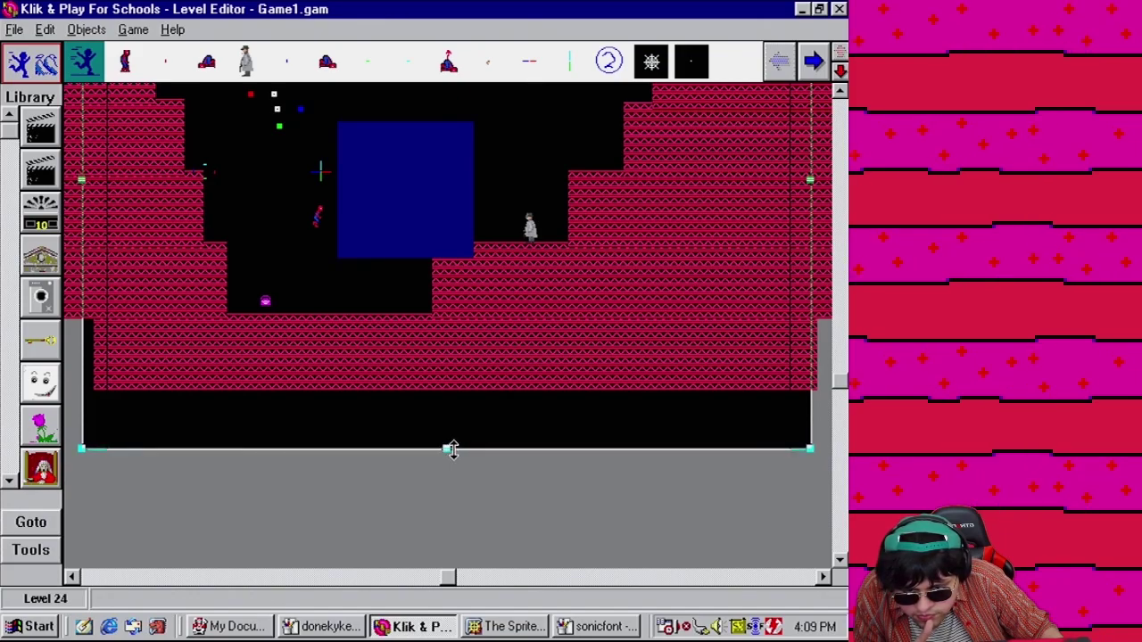
drag(457, 447, 452, 450)
right_click(316, 449)
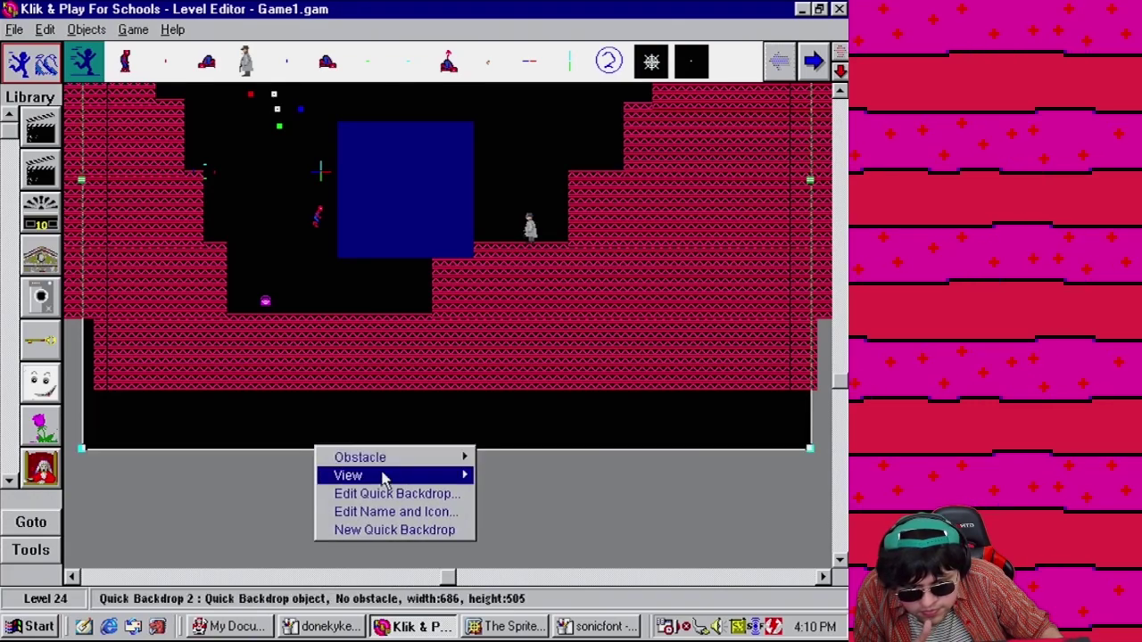
click(408, 496)
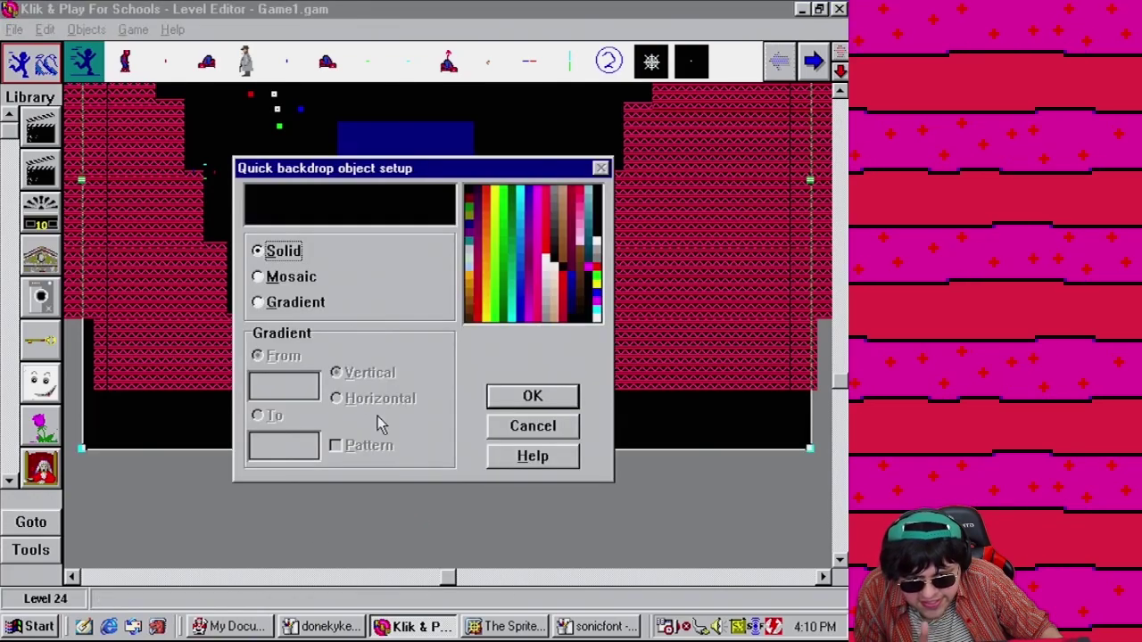
click(571, 434)
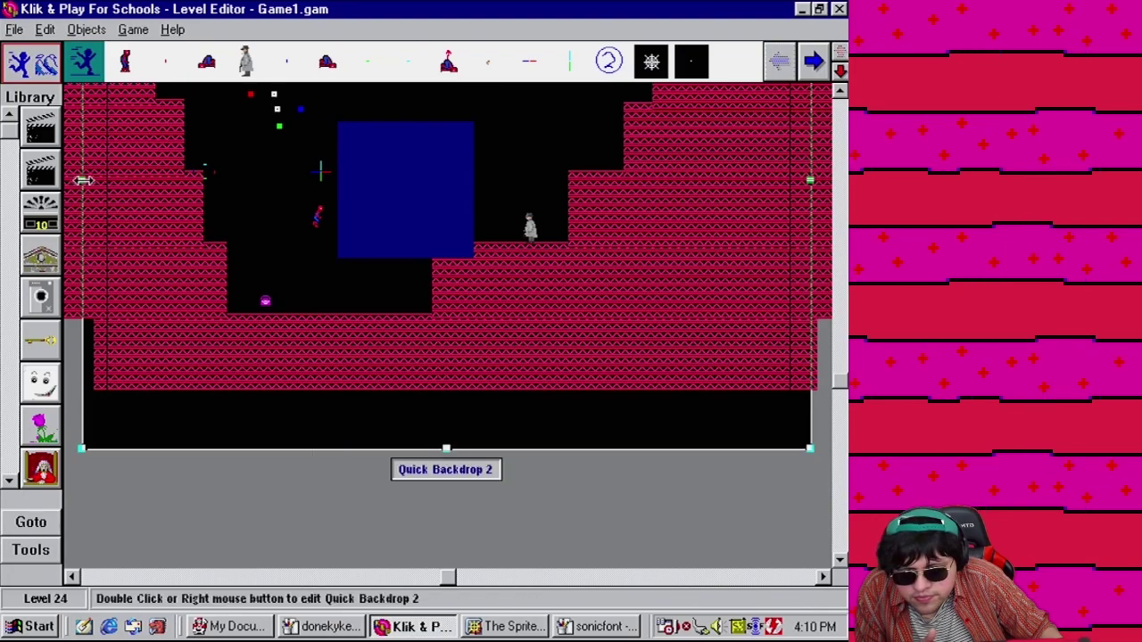
Pull in both side edges and the upper edge of the black backdrop to match the level's play area boundary
drag(90, 181, 106, 183)
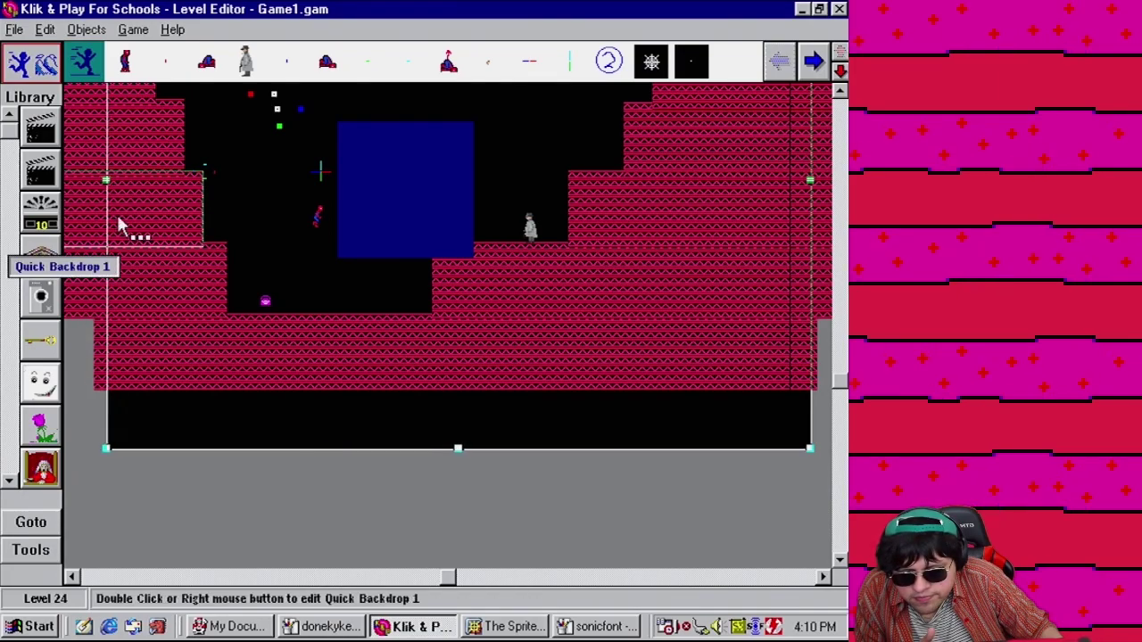
click(181, 546)
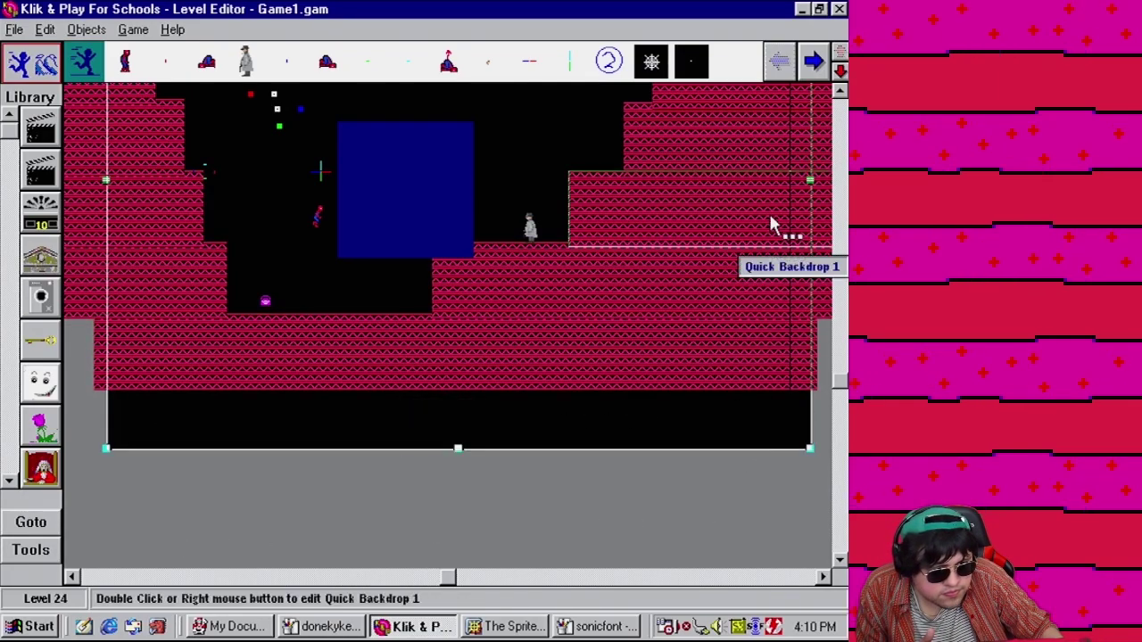
drag(809, 181, 789, 189)
click(754, 508)
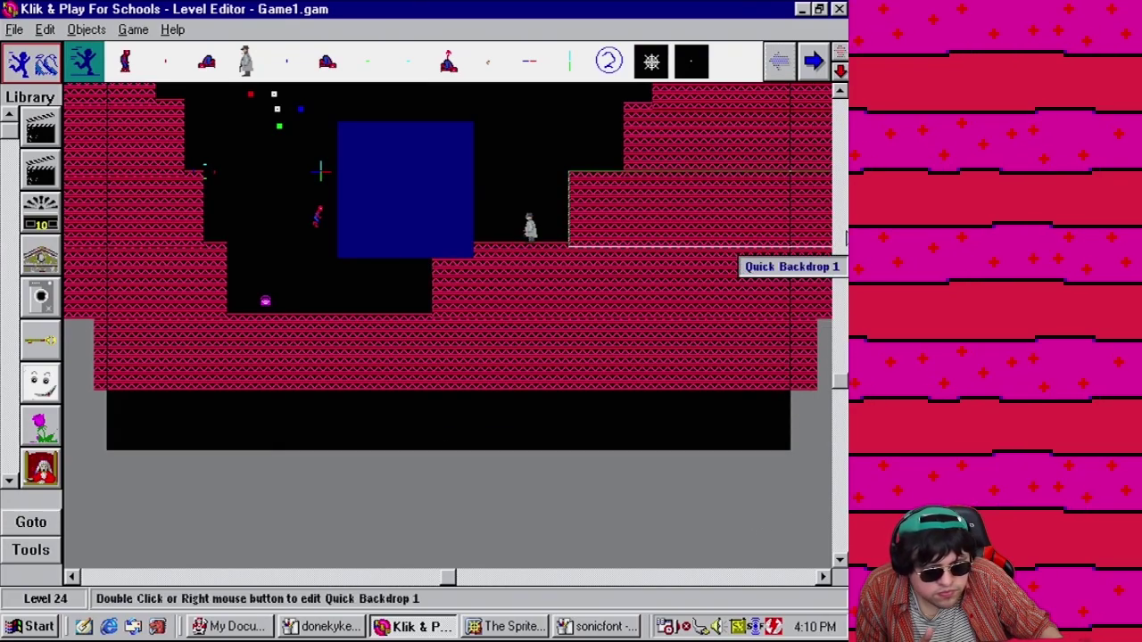
scroll(785, 254, up, 5)
mouse_move(446, 277)
mouse_down()
mouse_move(456, 325)
mouse_move(441, 294)
mouse_up()
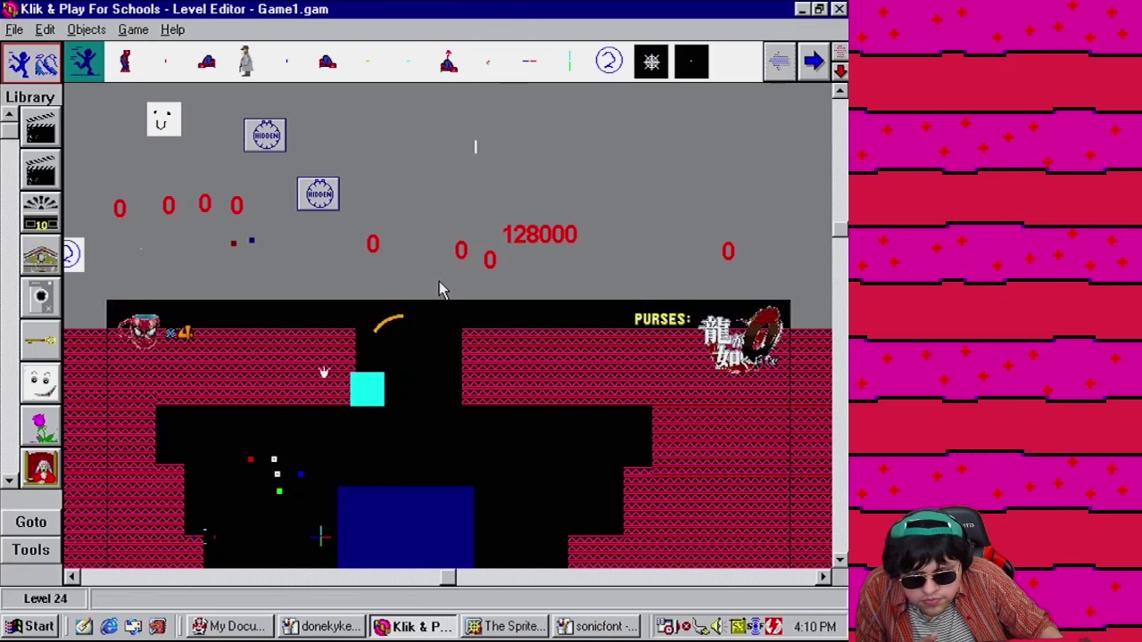
Test-run the level, walk the player character to the right and close the game window
click(134, 29)
click(204, 178)
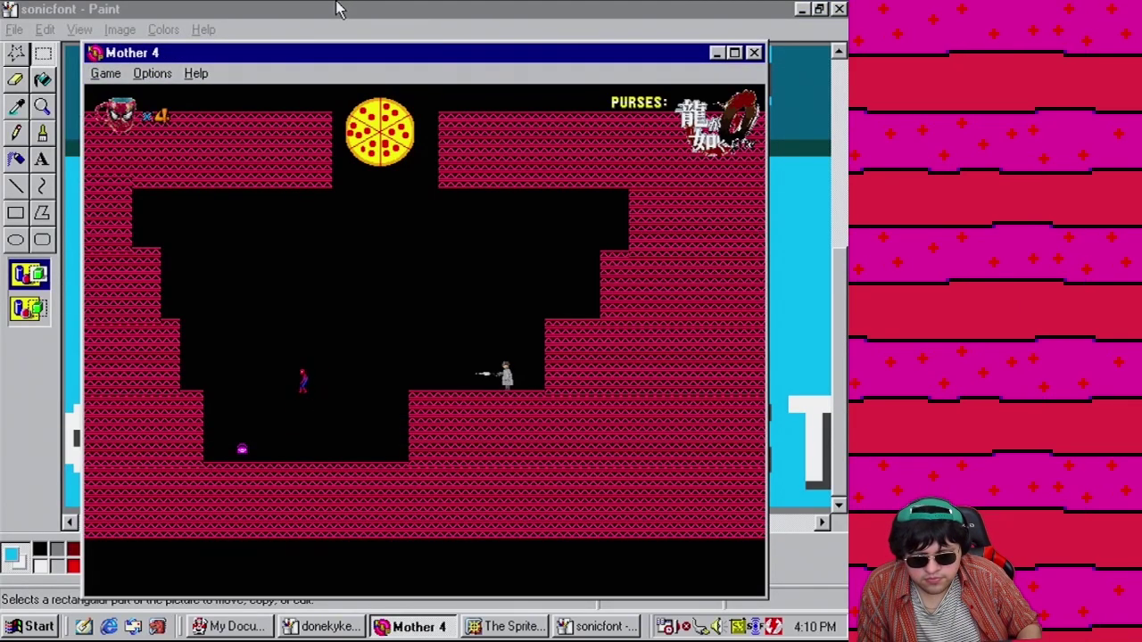
key(Right)
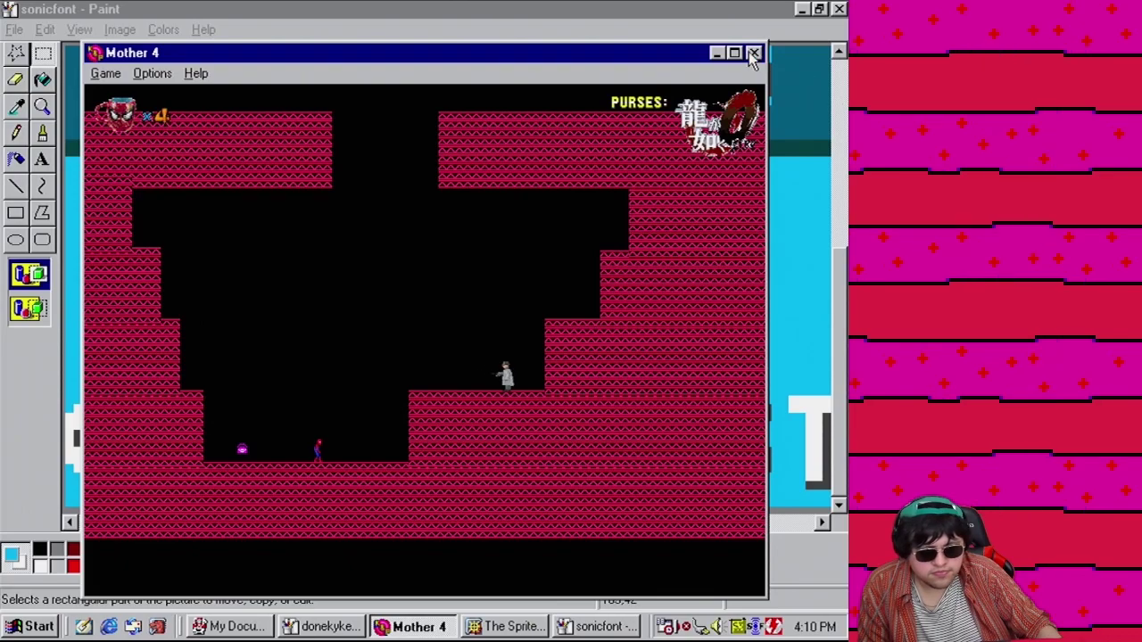
click(754, 54)
Save the Mother 4 game again over Game1.gam
click(15, 29)
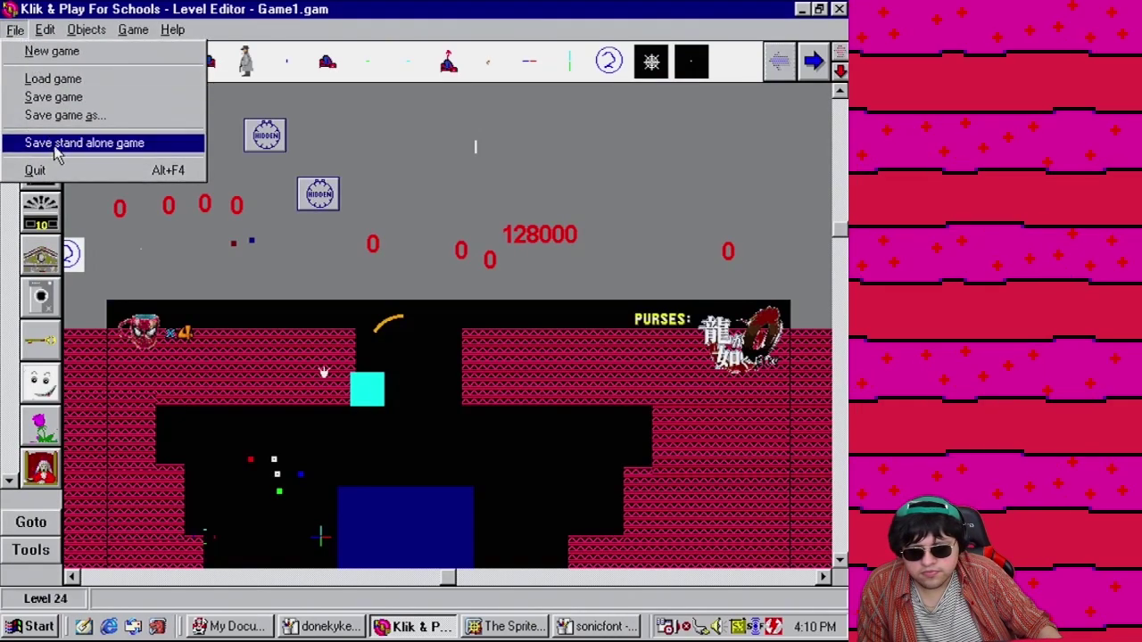
click(68, 100)
click(319, 497)
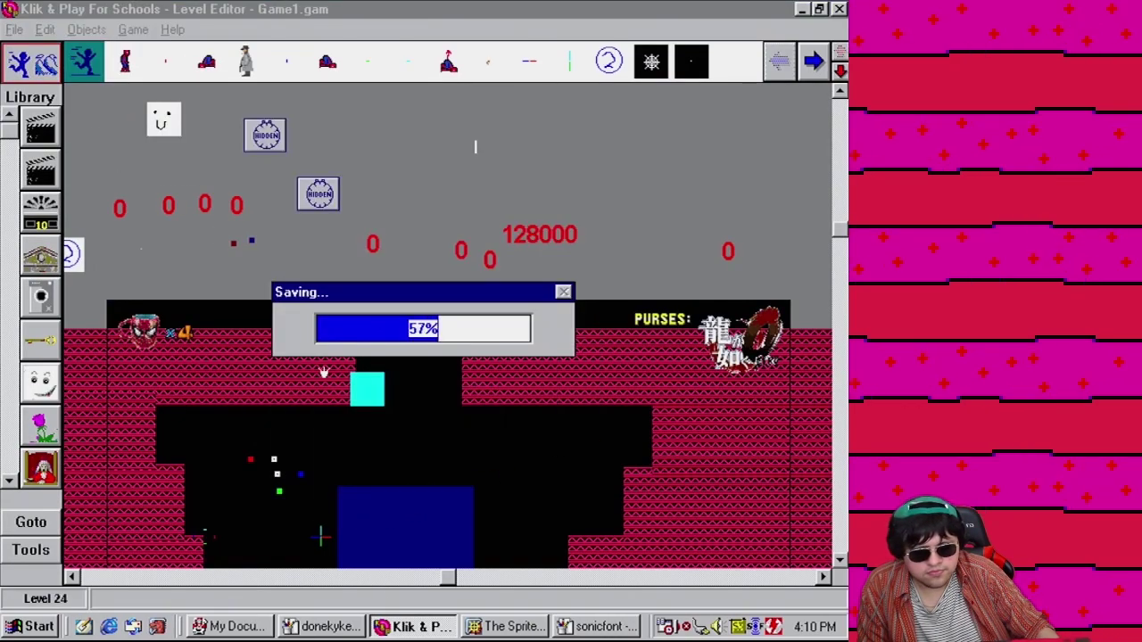
Delete the two red patterned backdrop blocks flanking the opening at the top of the level
scroll(508, 233, down, 4)
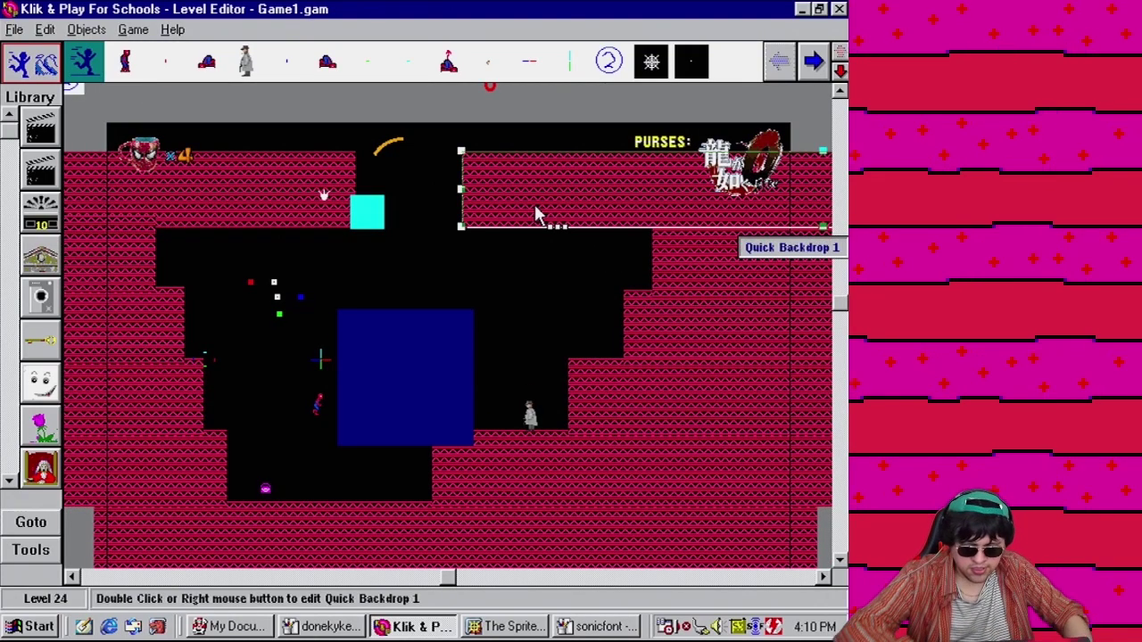
key(Delete)
click(191, 204)
key(Delete)
Delete the four stepped red backdrop blocks forming the left wall of the level
click(148, 263)
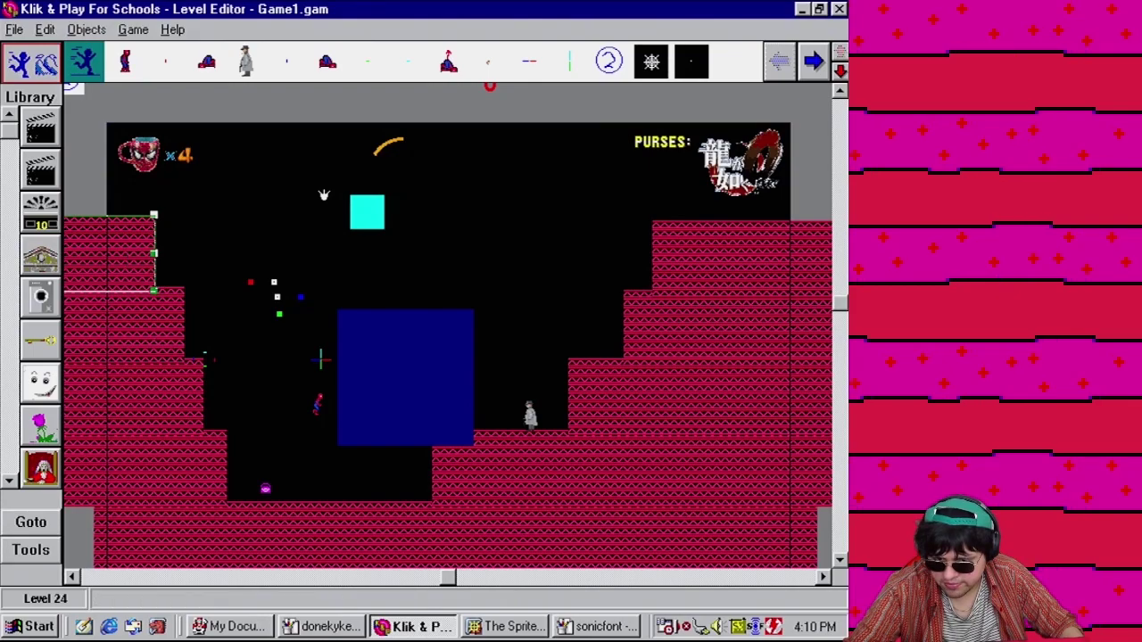
key(Delete)
click(164, 353)
key(Delete)
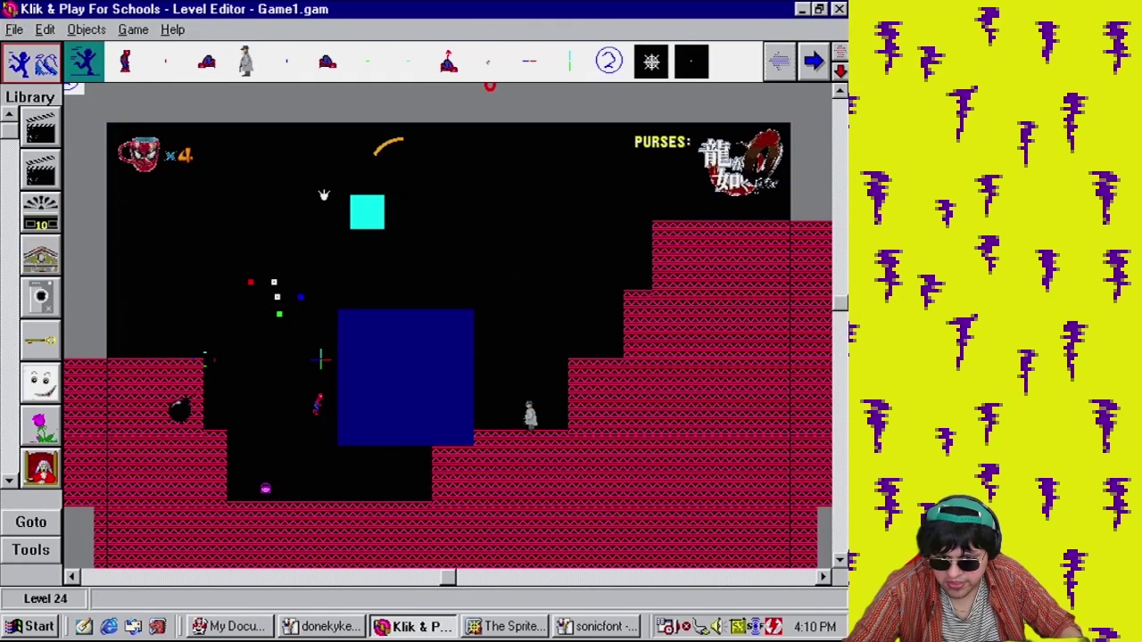
click(220, 400)
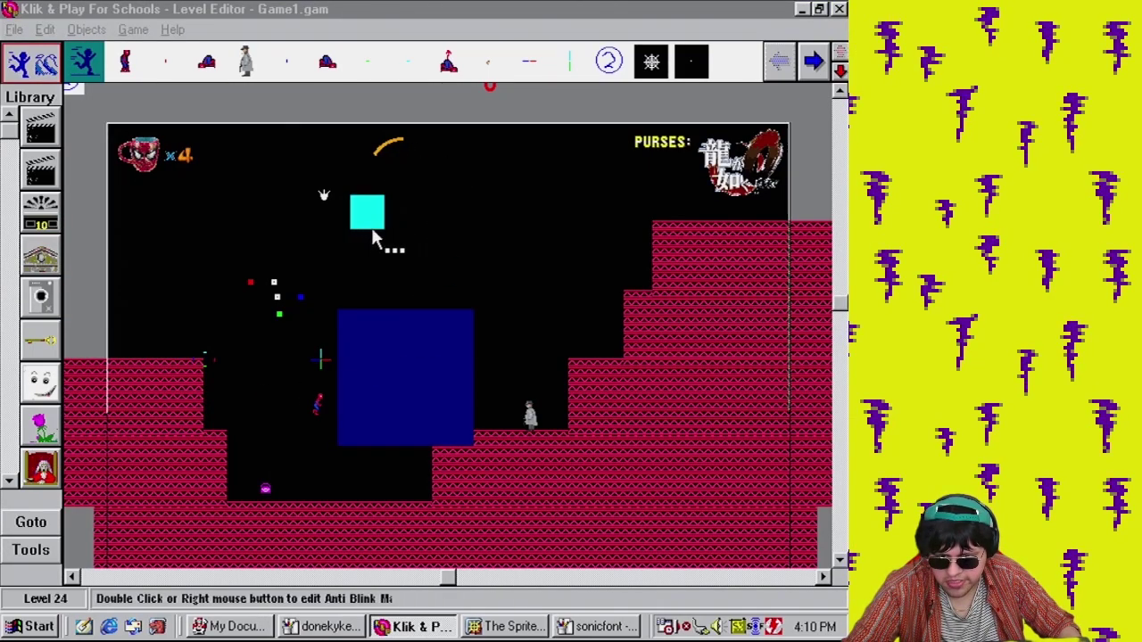
click(161, 408)
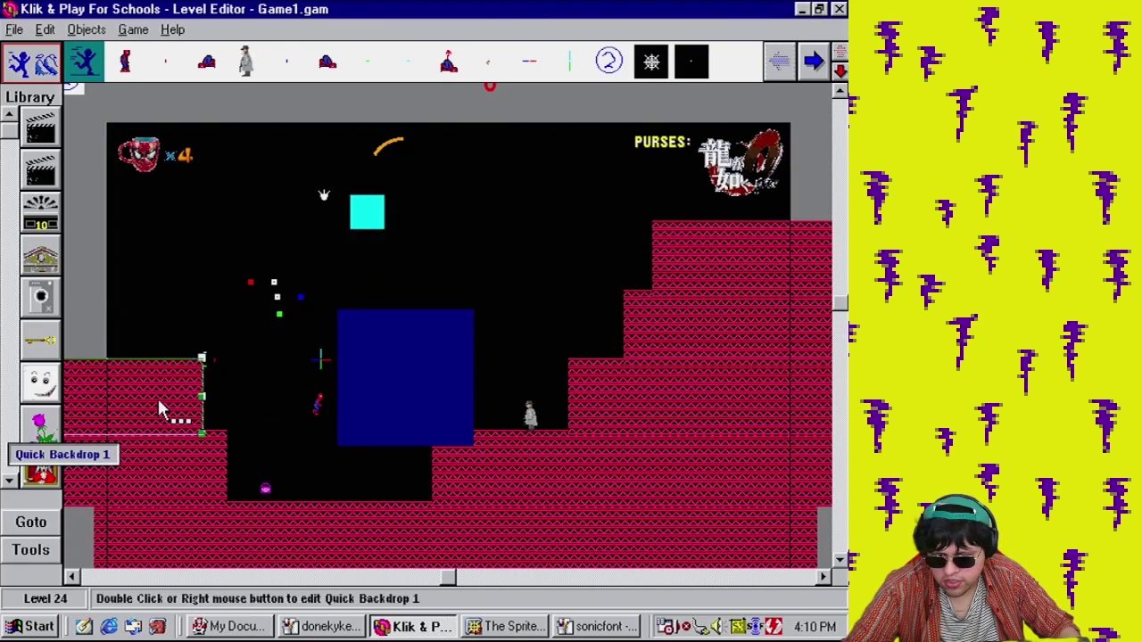
key(Delete)
click(201, 469)
key(Delete)
Delete all the stepped red backdrop blocks forming the right wall, keeping the floor block
click(719, 288)
key(Delete)
click(713, 246)
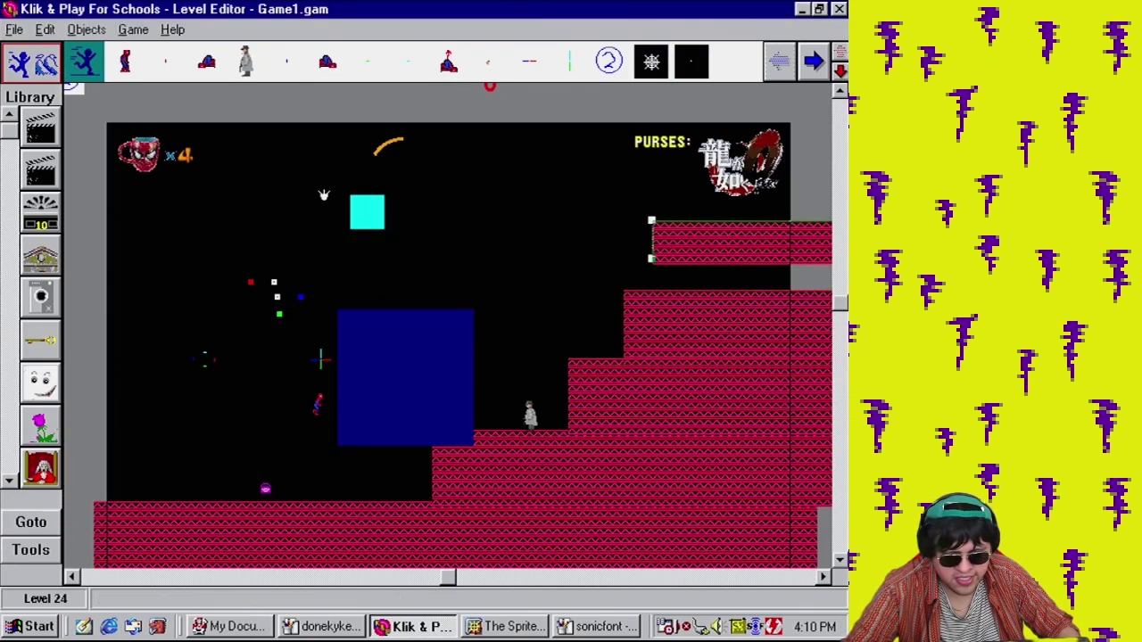
key(Delete)
click(714, 342)
key(Delete)
click(687, 402)
key(Delete)
click(660, 464)
key(Delete)
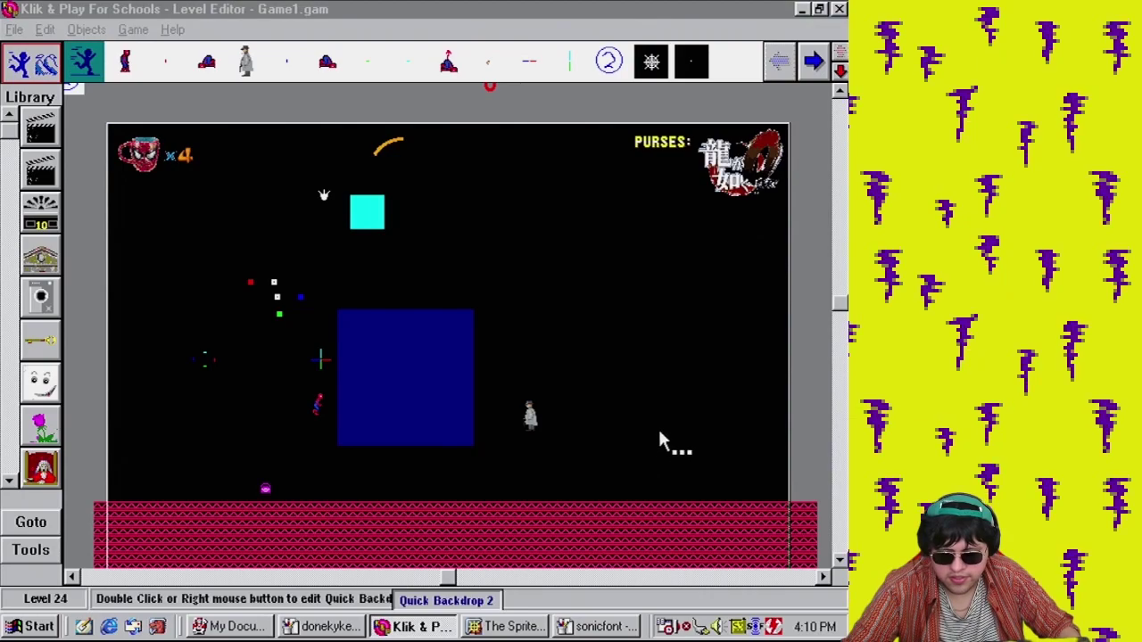
Shrink the red patterned floor block to a thin horizontal strip about 8 pixels high spanning the level
click(700, 563)
click(841, 502)
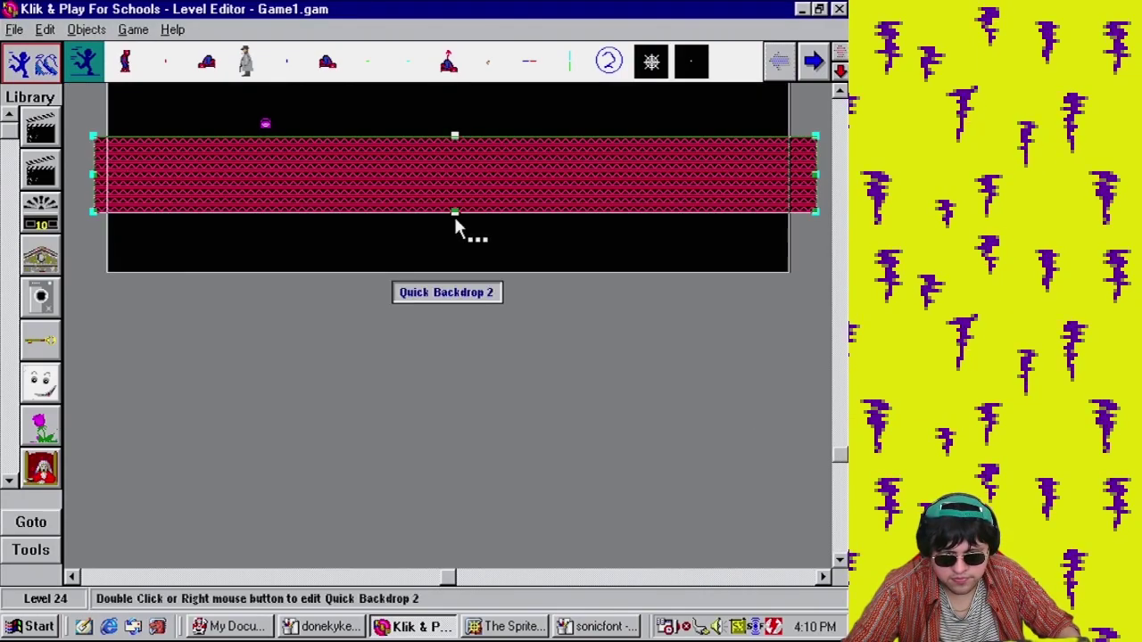
drag(454, 213, 544, 146)
click(542, 443)
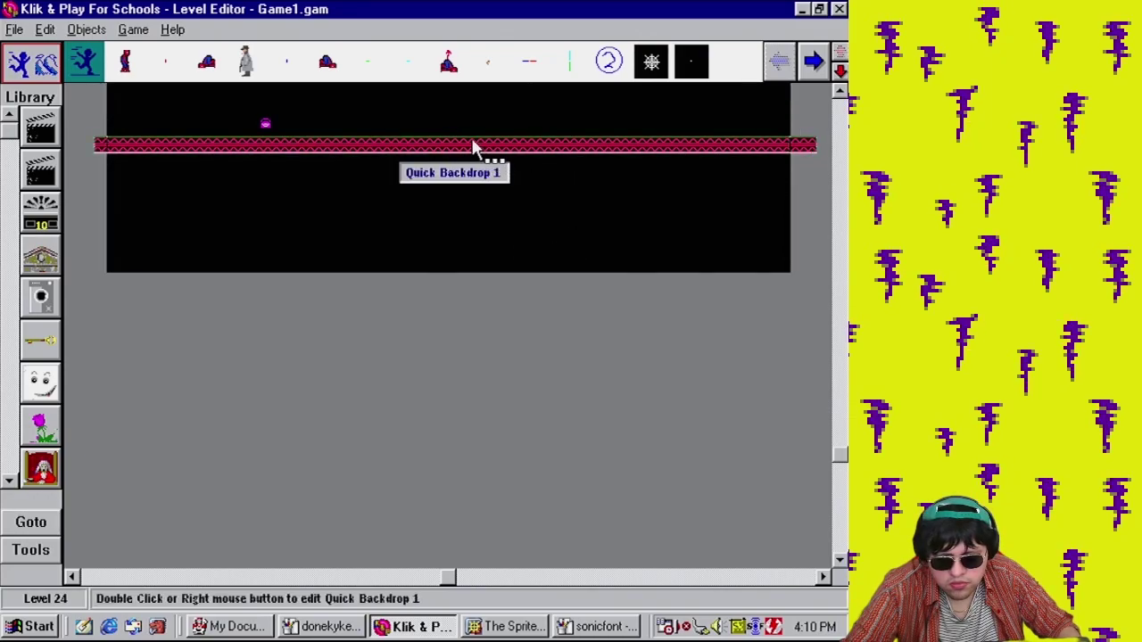
drag(457, 138, 457, 148)
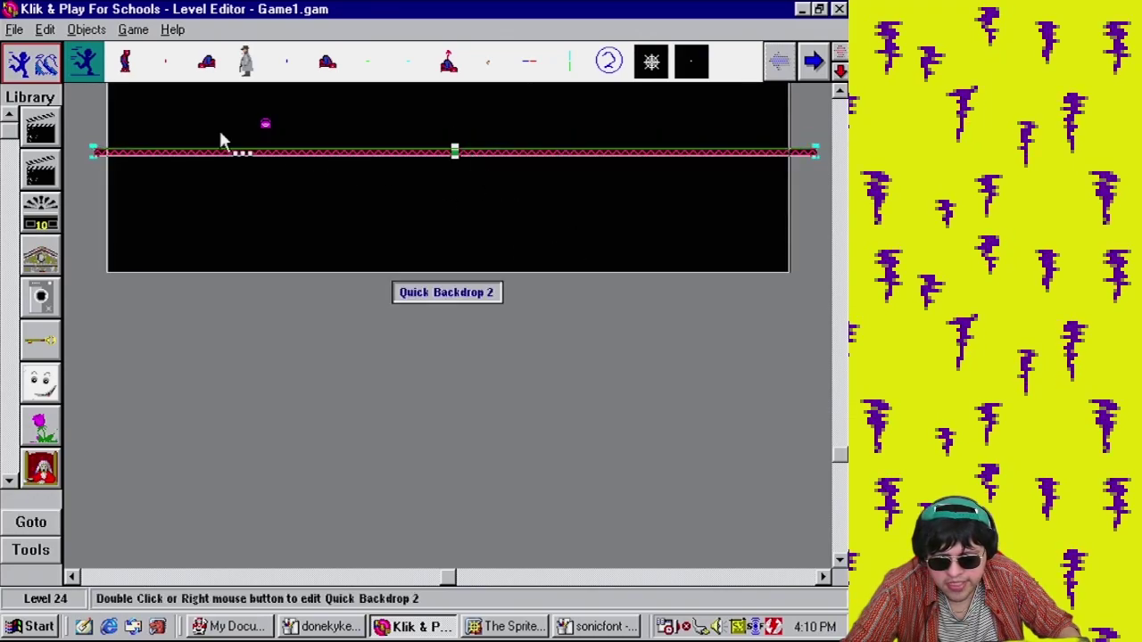
Play the level as finished, walk Spider-Man left and right along the thin floor, and close the test
click(133, 29)
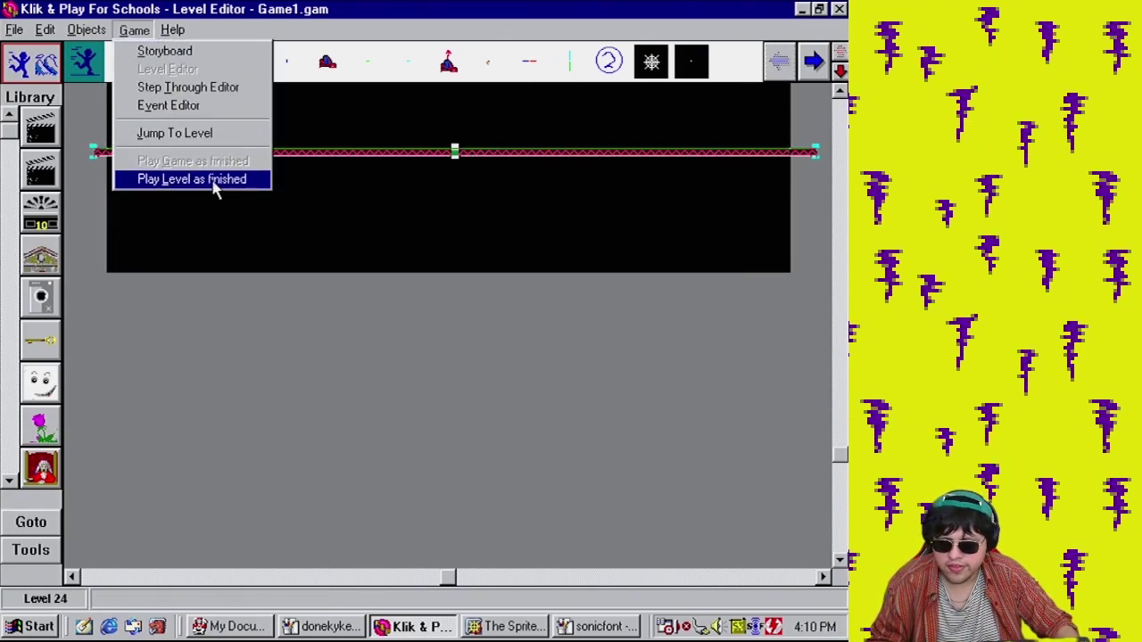
click(214, 181)
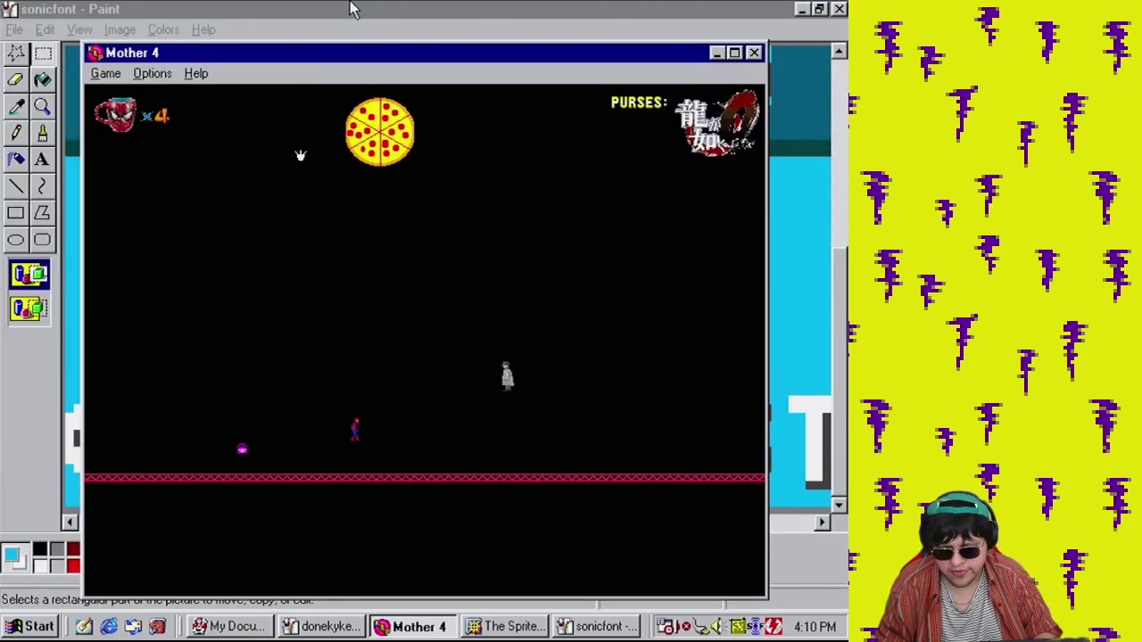
key(Left)
key(Left)
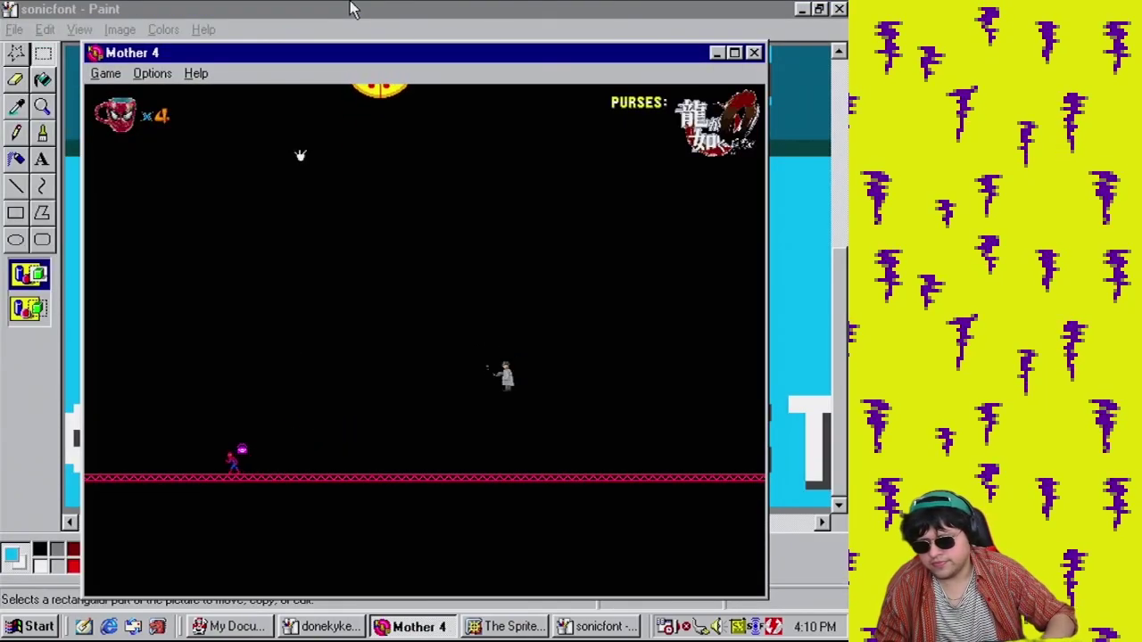
key(Right)
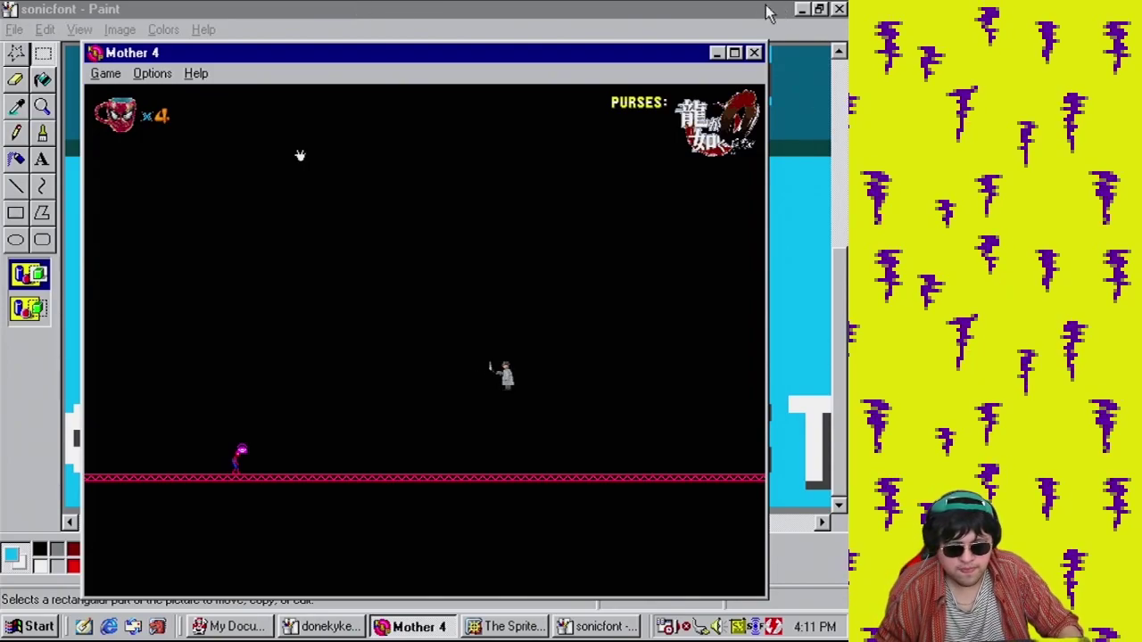
click(754, 53)
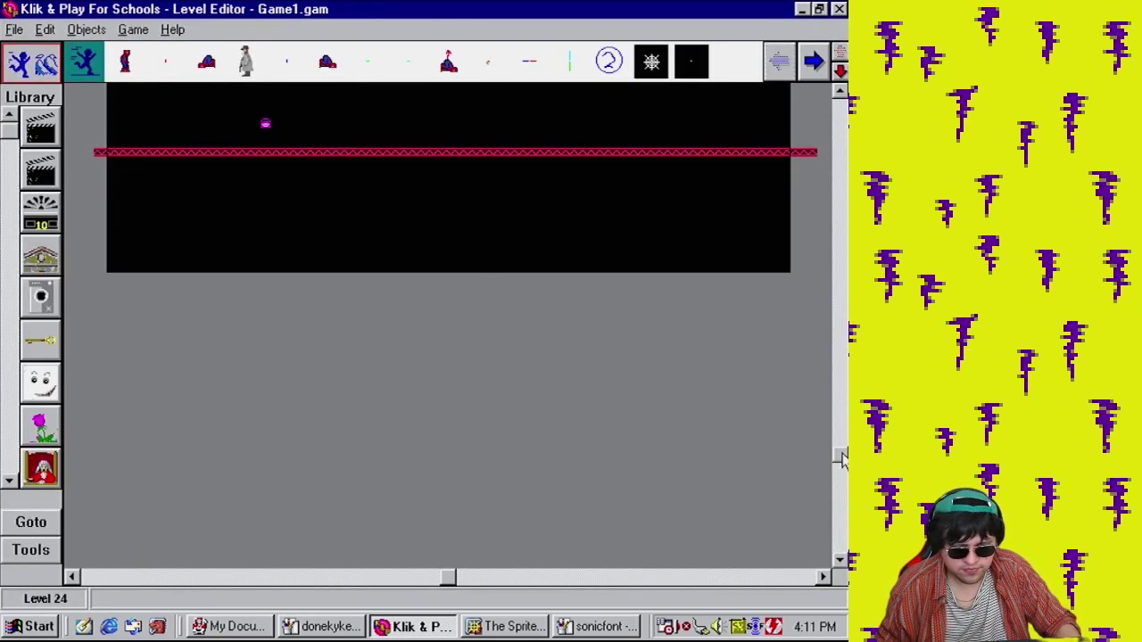
Rename the red strip's quick backdrop object as Floor
drag(843, 460, 830, 379)
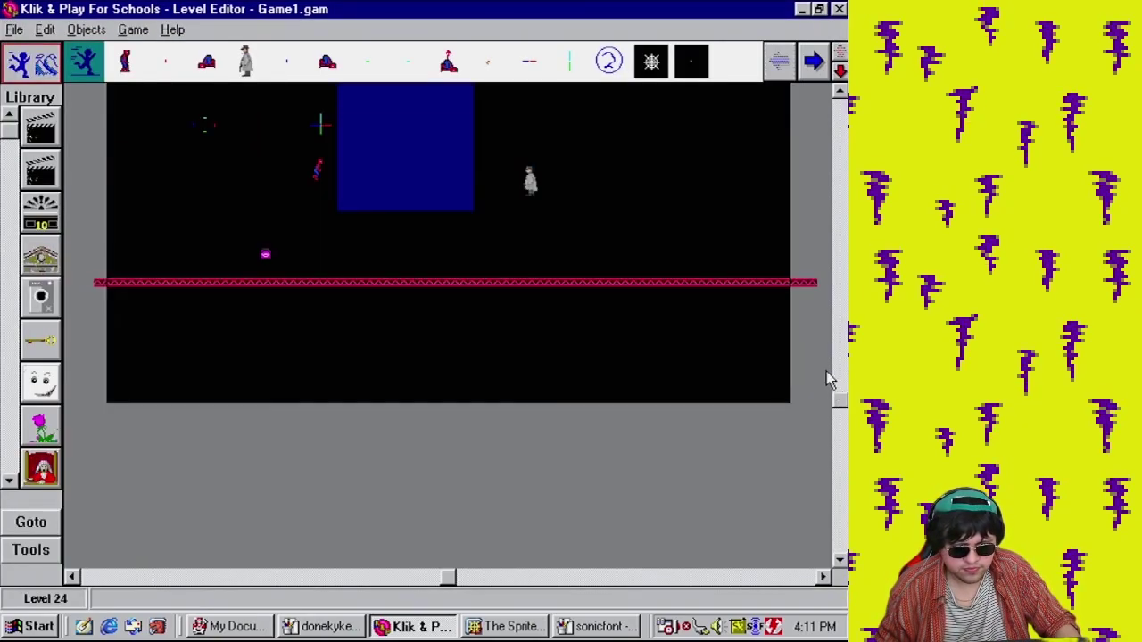
click(814, 283)
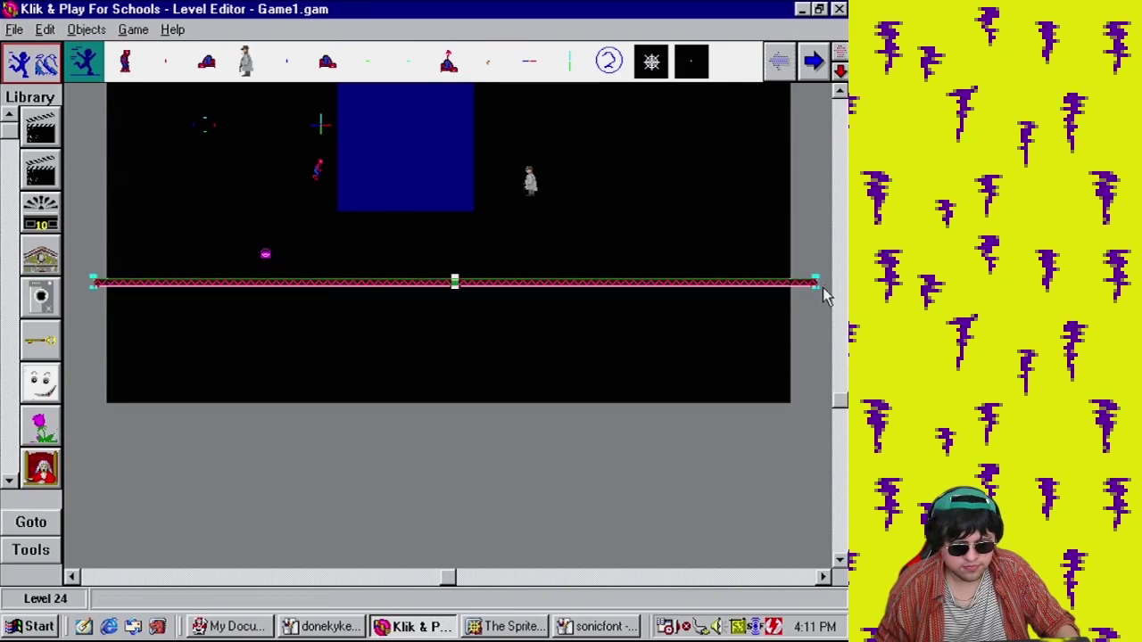
right_click(803, 290)
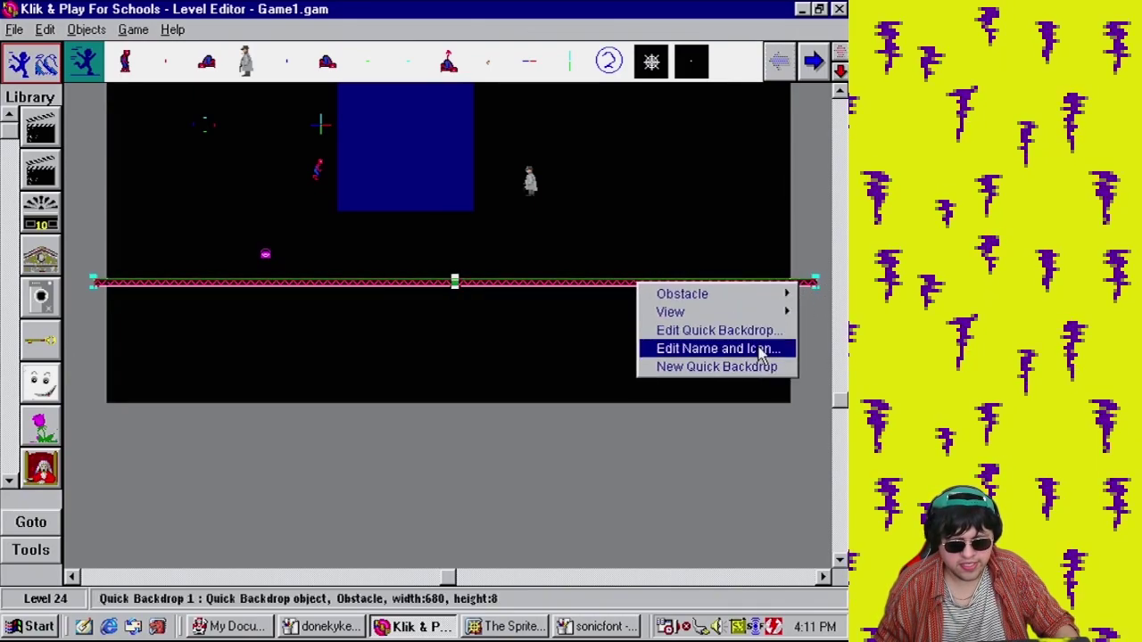
click(758, 352)
text(Floor)
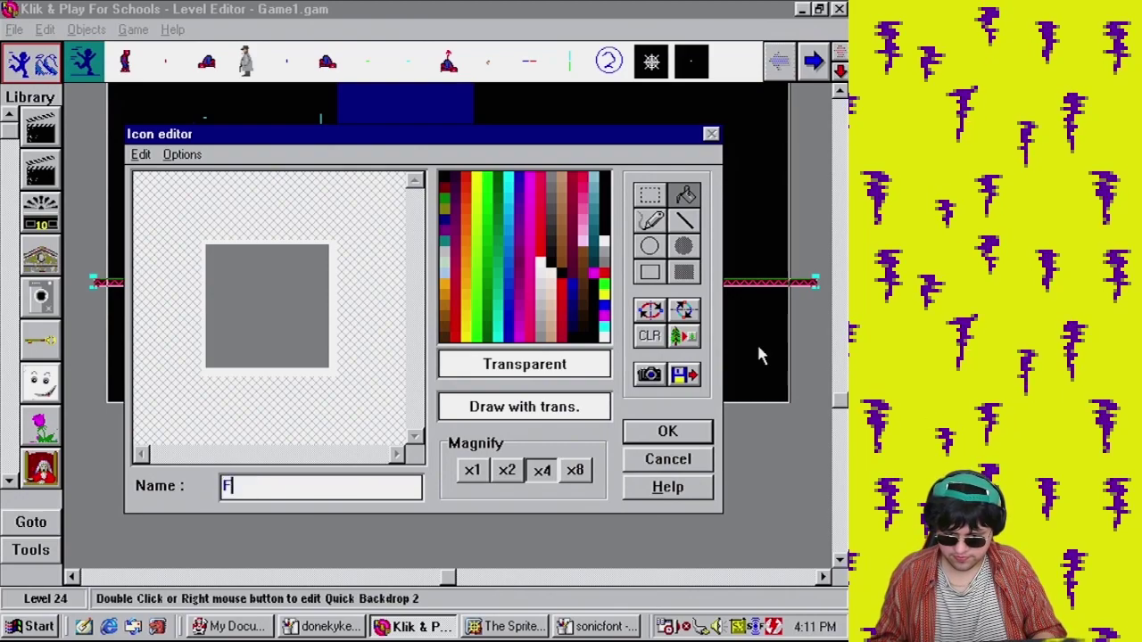
key(Return)
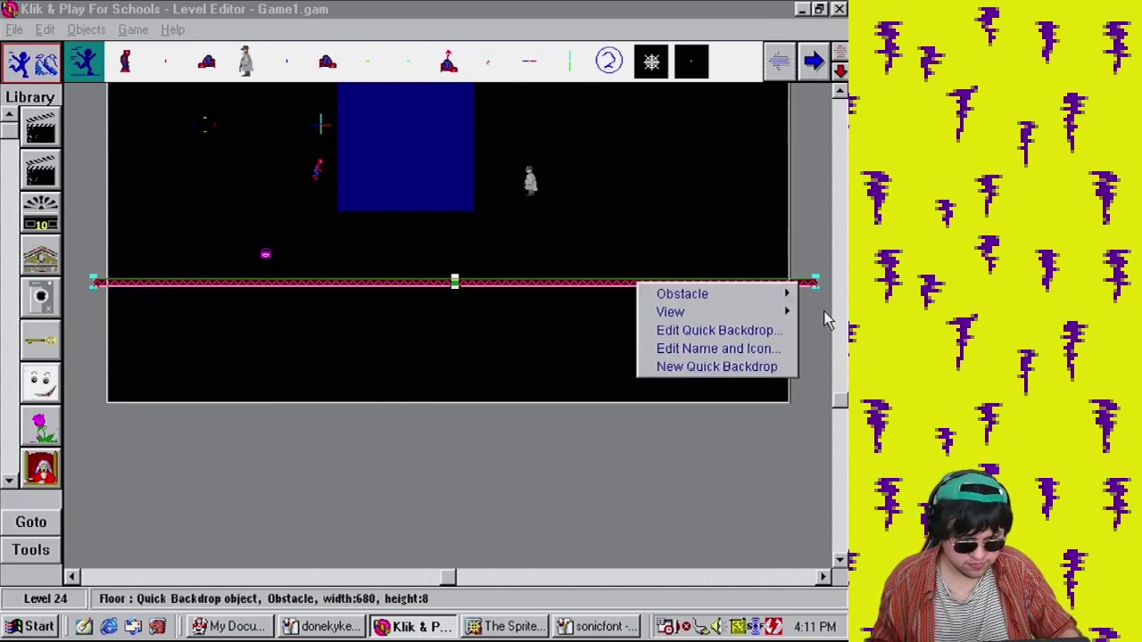
Shorten the Floor strip to about 144 pixels in the level's lower-left corner and place Spider-Man just above its left end
drag(815, 284, 246, 370)
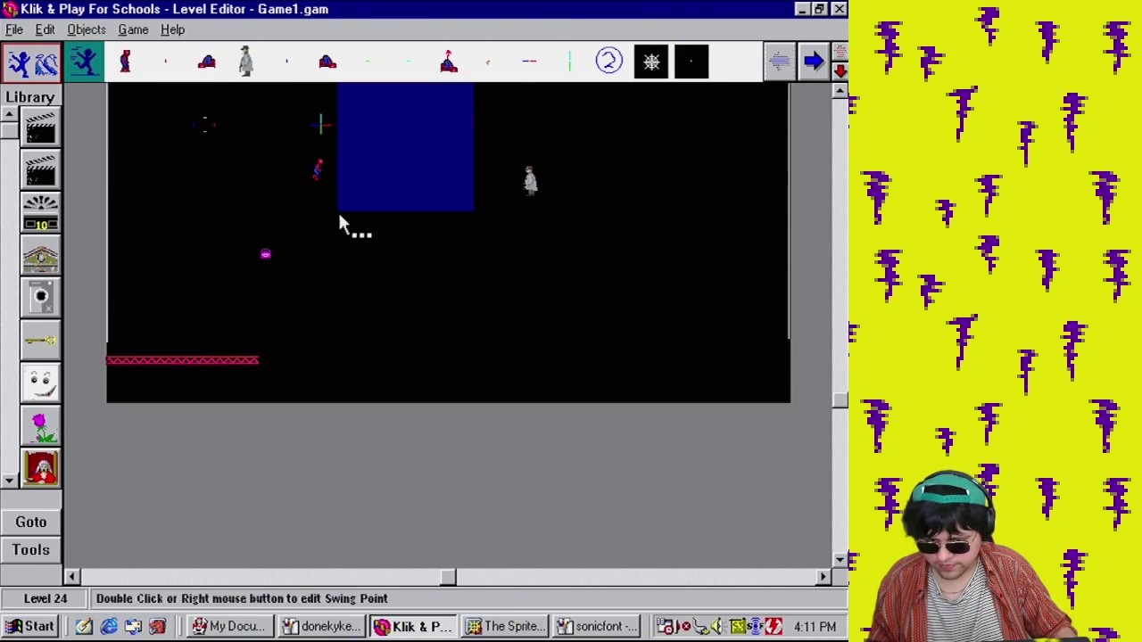
click(318, 169)
drag(100, 337, 120, 343)
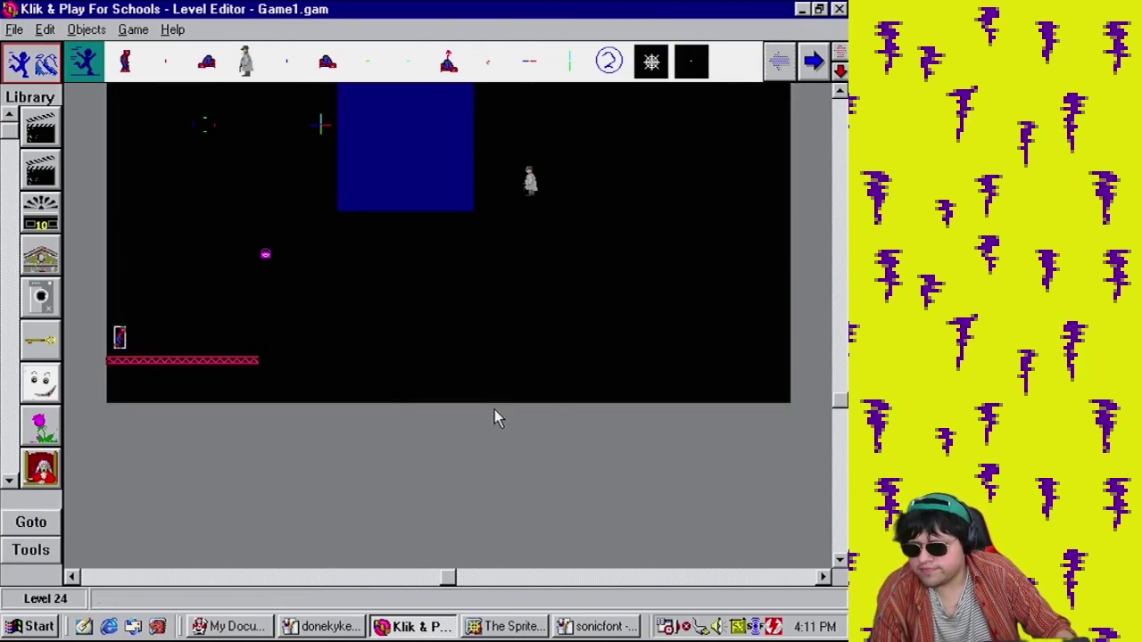
Create a new quick backdrop from the Floor strip, place it farther right, and rotate its mosaic tile a quarter turn
right_click(248, 364)
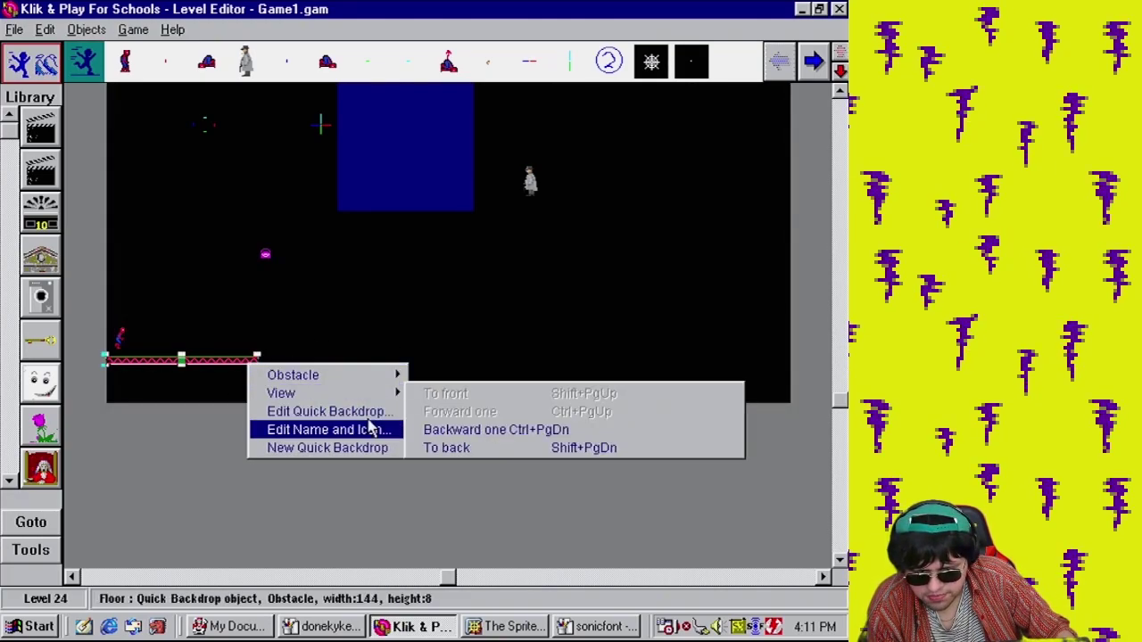
click(364, 447)
click(413, 362)
right_click(426, 360)
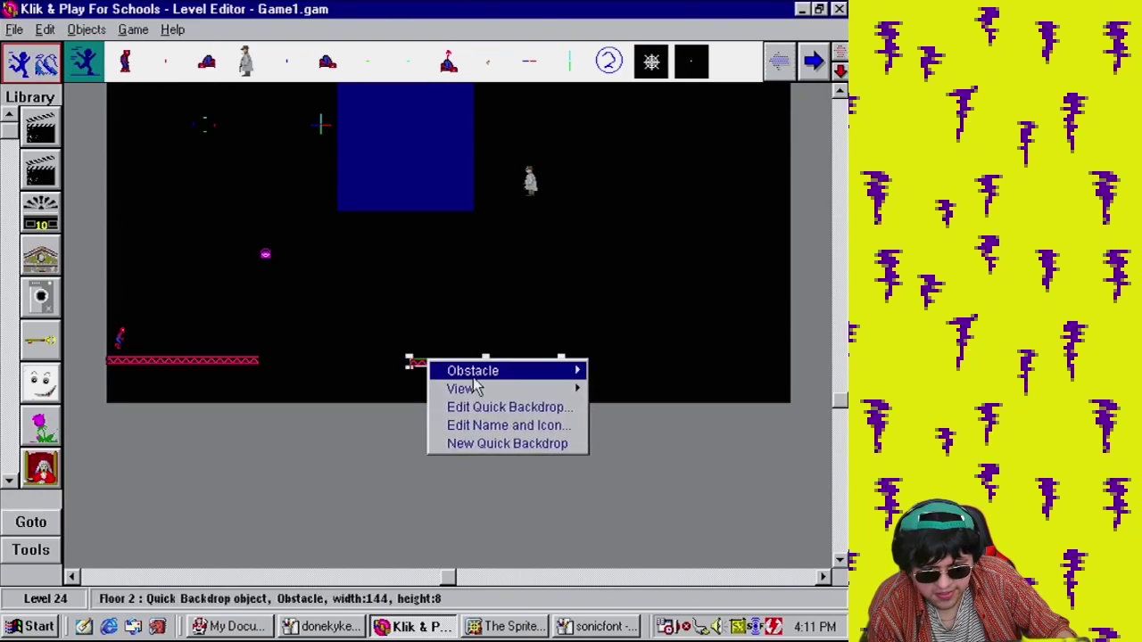
mouse_move(486, 389)
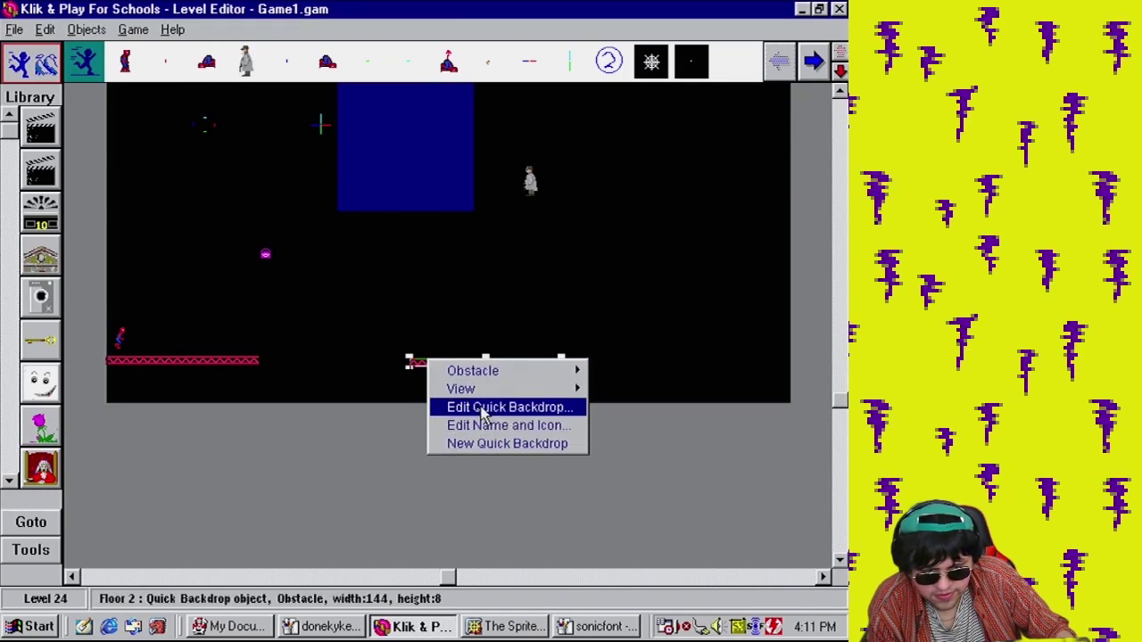
click(486, 409)
click(287, 278)
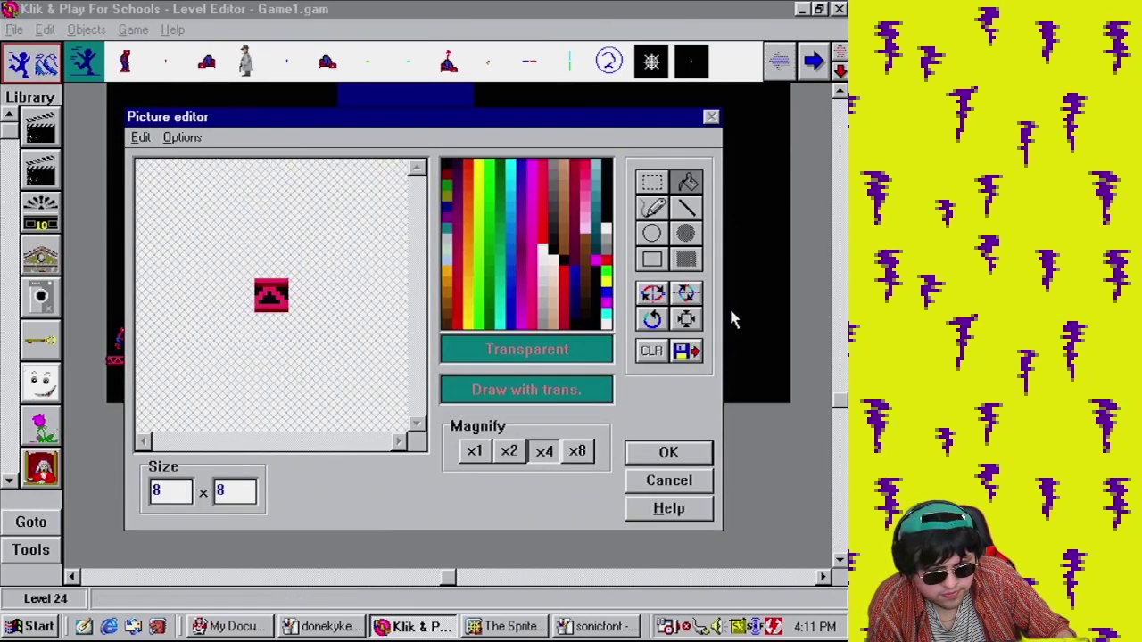
click(654, 321)
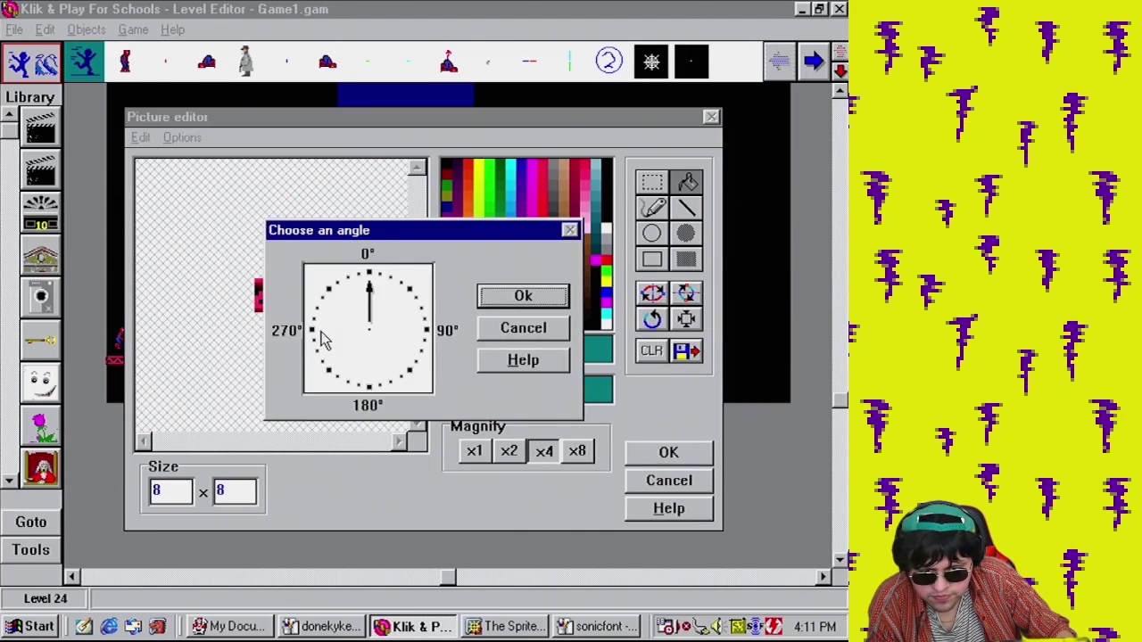
click(541, 302)
click(652, 458)
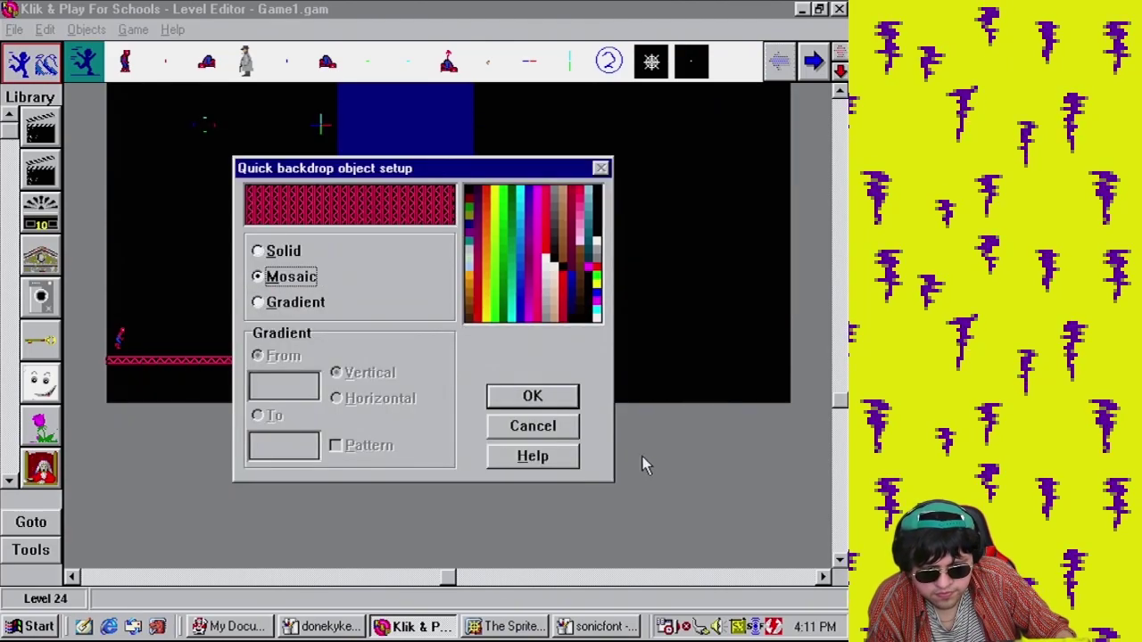
click(533, 396)
Reshape the new rotated-pattern strip into a narrow vertical wall about as tall as the Floor strip is long
right_click(428, 362)
click(681, 505)
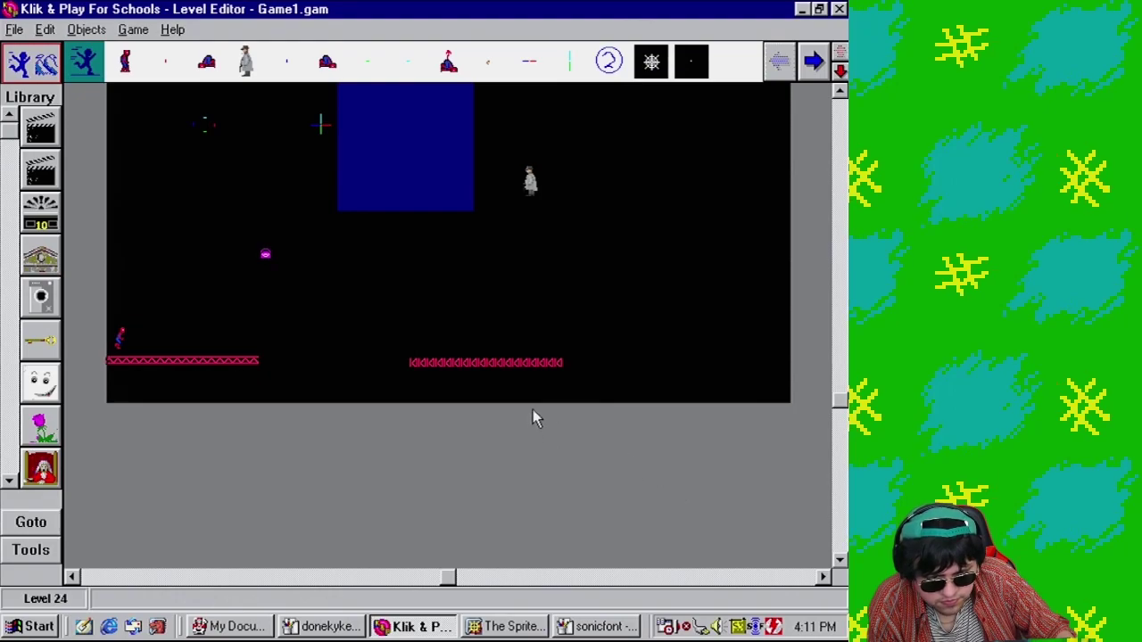
drag(564, 354, 421, 272)
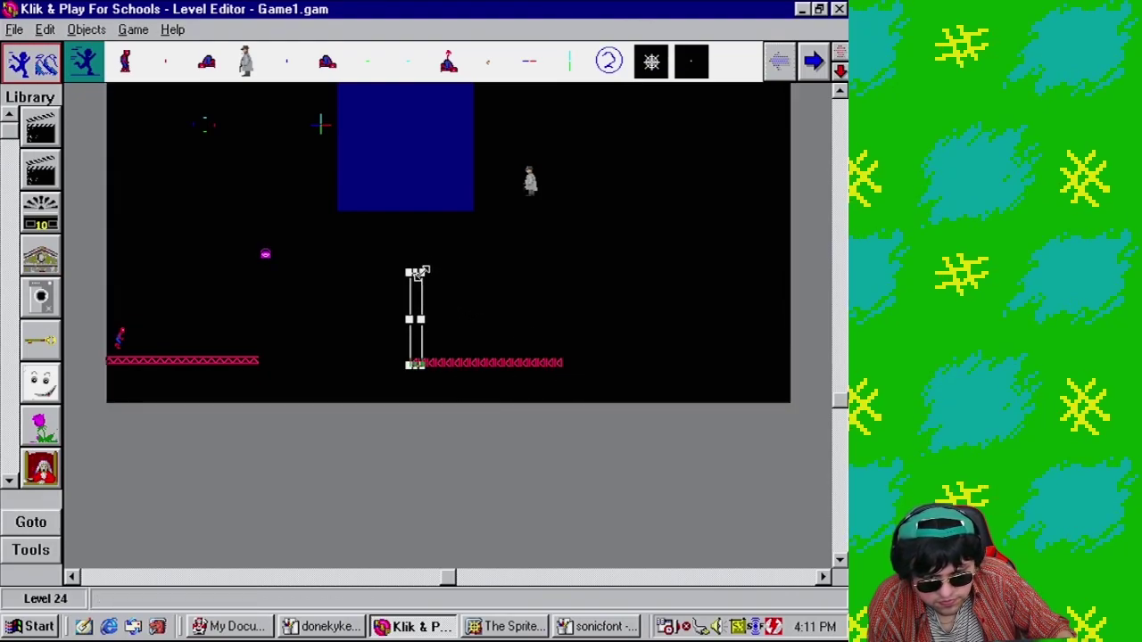
drag(407, 223, 409, 221)
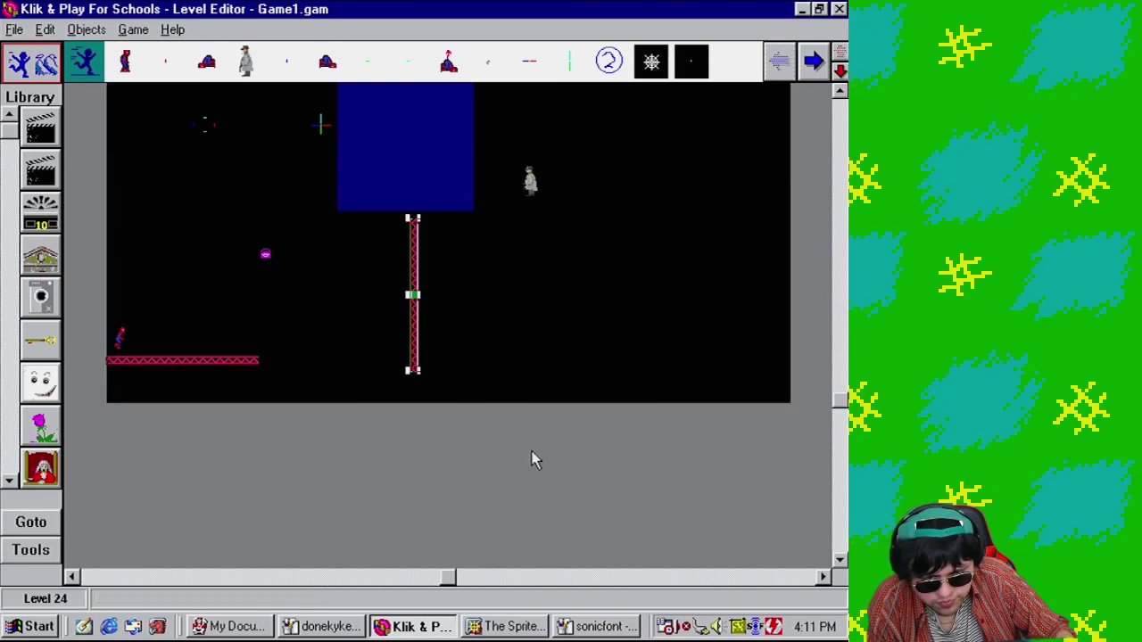
Rename the vertical strip's quick backdrop object as Wall
right_click(420, 334)
click(498, 390)
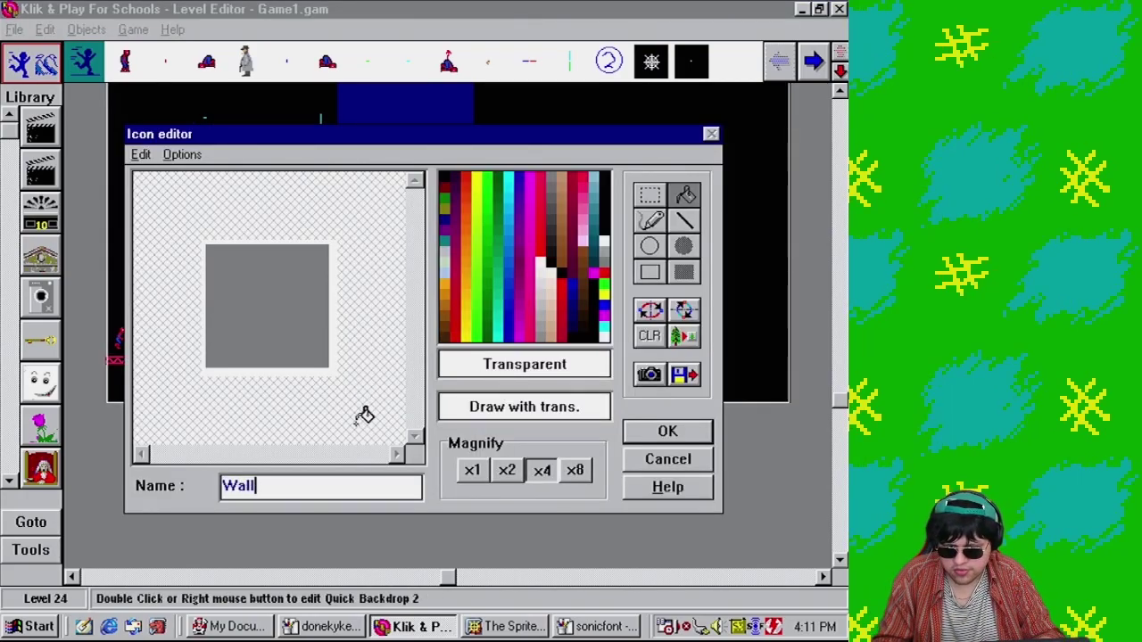
text(Wall)
key(Return)
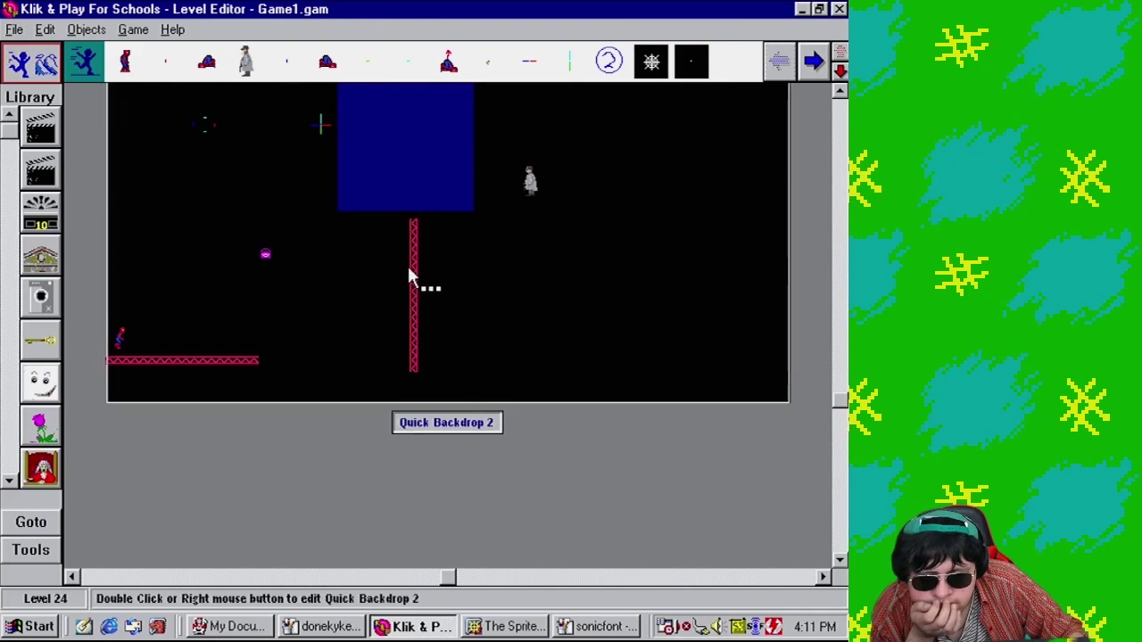
Move the Wall to the right end of the Floor strip and place the purple orb inside it near its upper end
drag(409, 274, 265, 260)
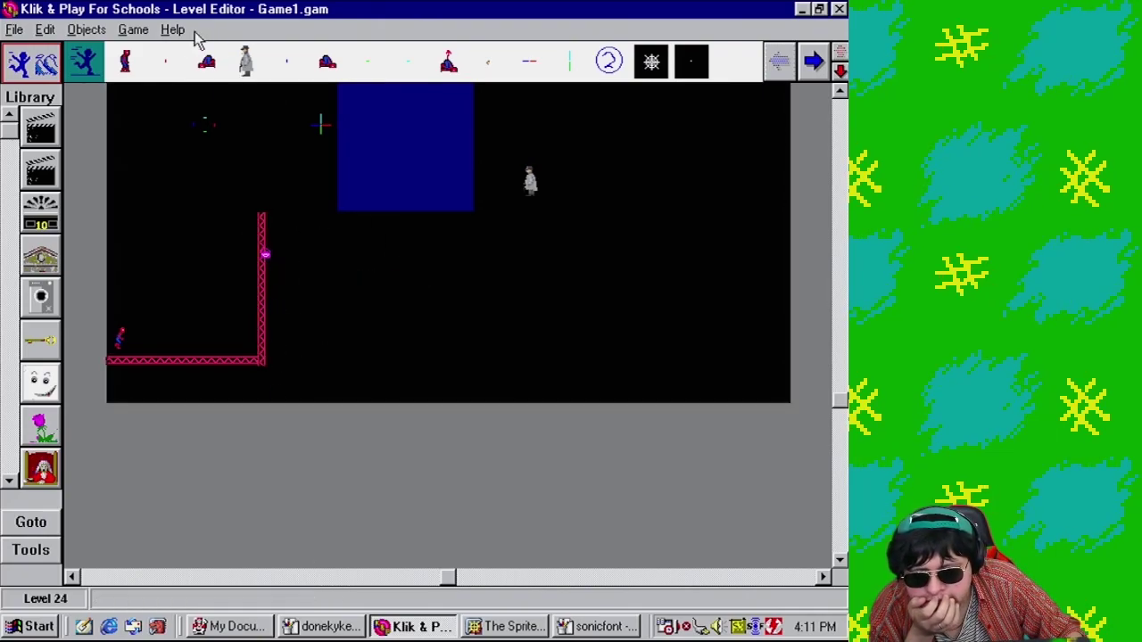
click(249, 238)
Play the level as finished, test Spider-Man against the new wall, and close the test
click(134, 29)
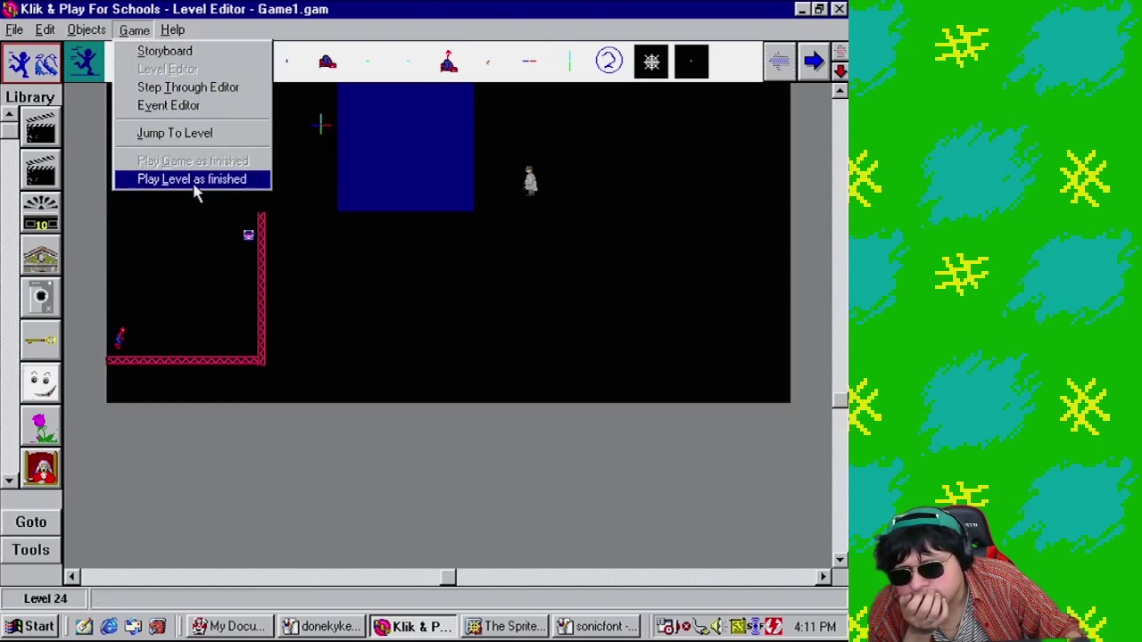
click(192, 179)
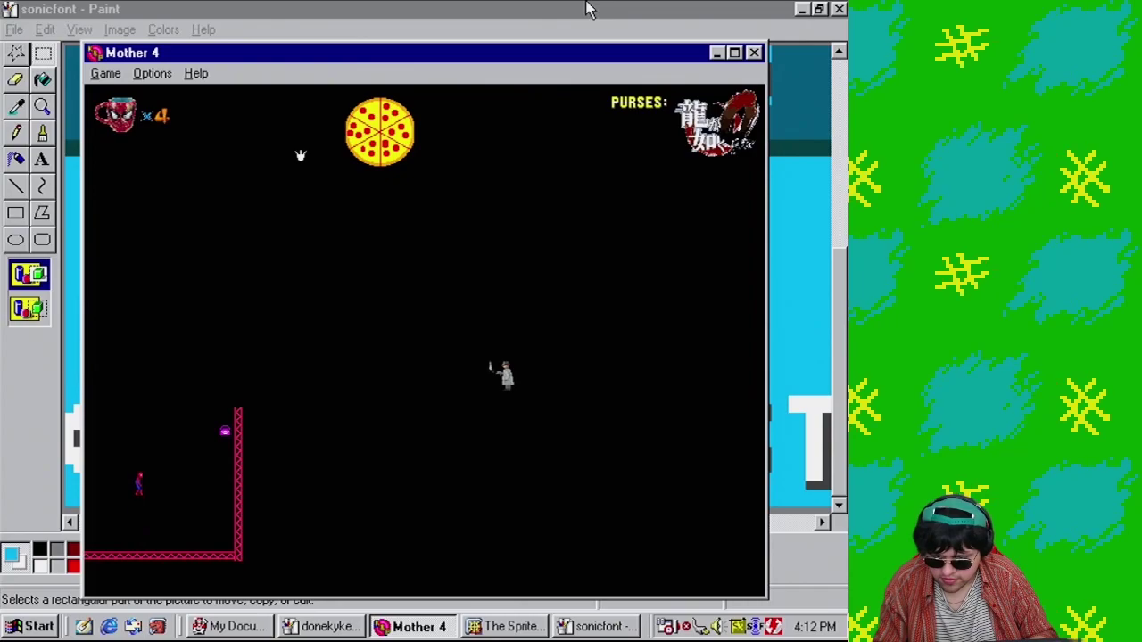
key(Right)
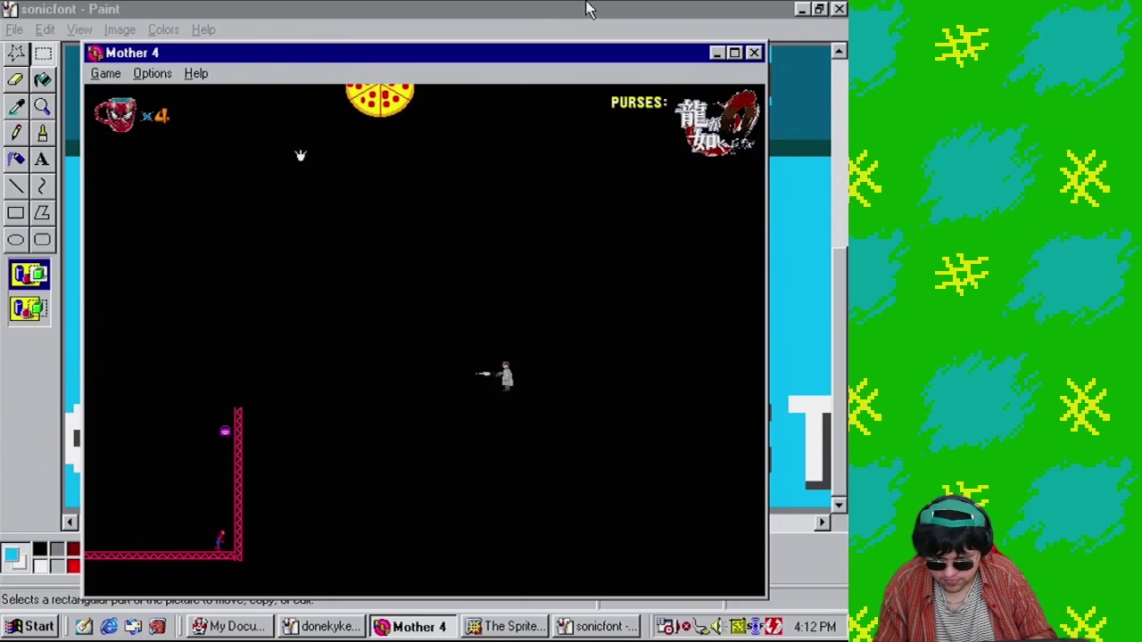
key(Up)
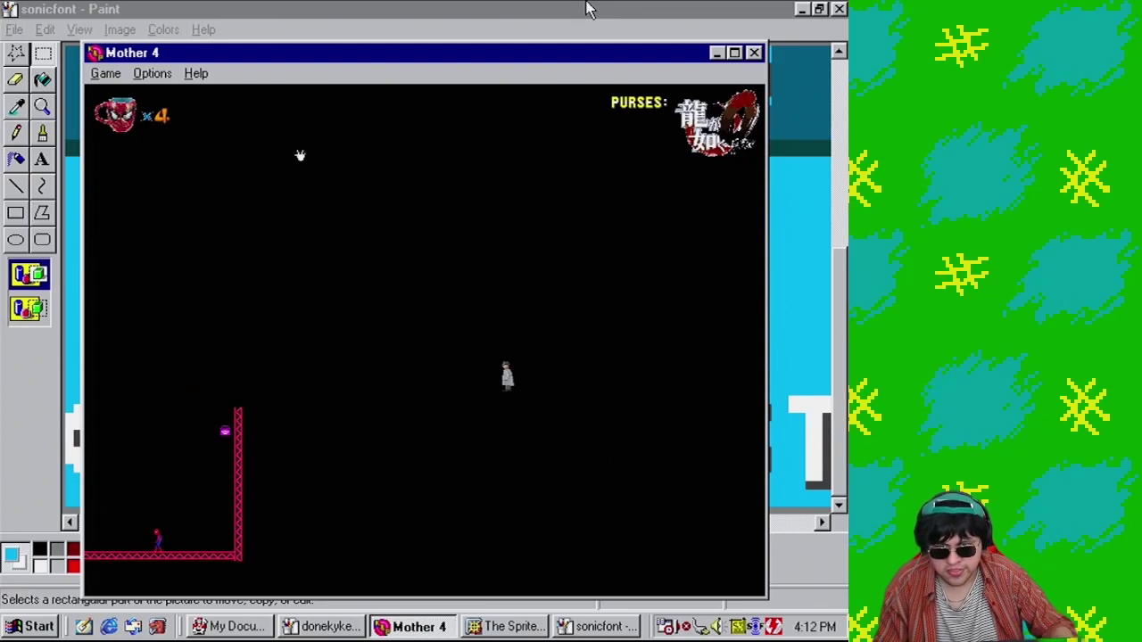
click(754, 52)
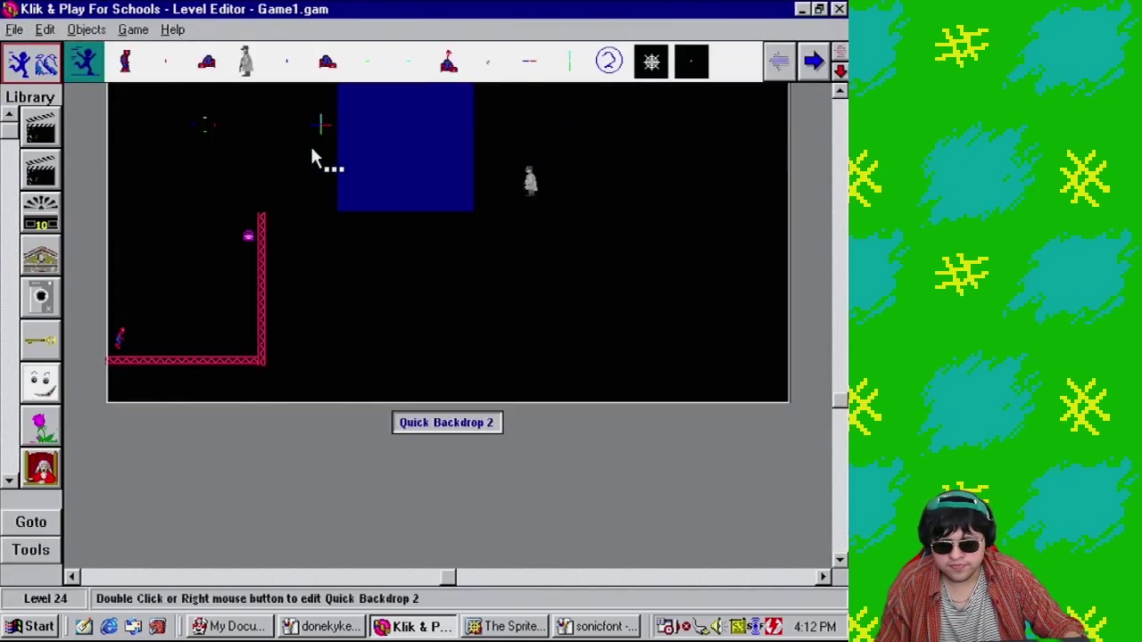
Move the small white hand sprite out of the playfield to just above the level's top edge
click(839, 174)
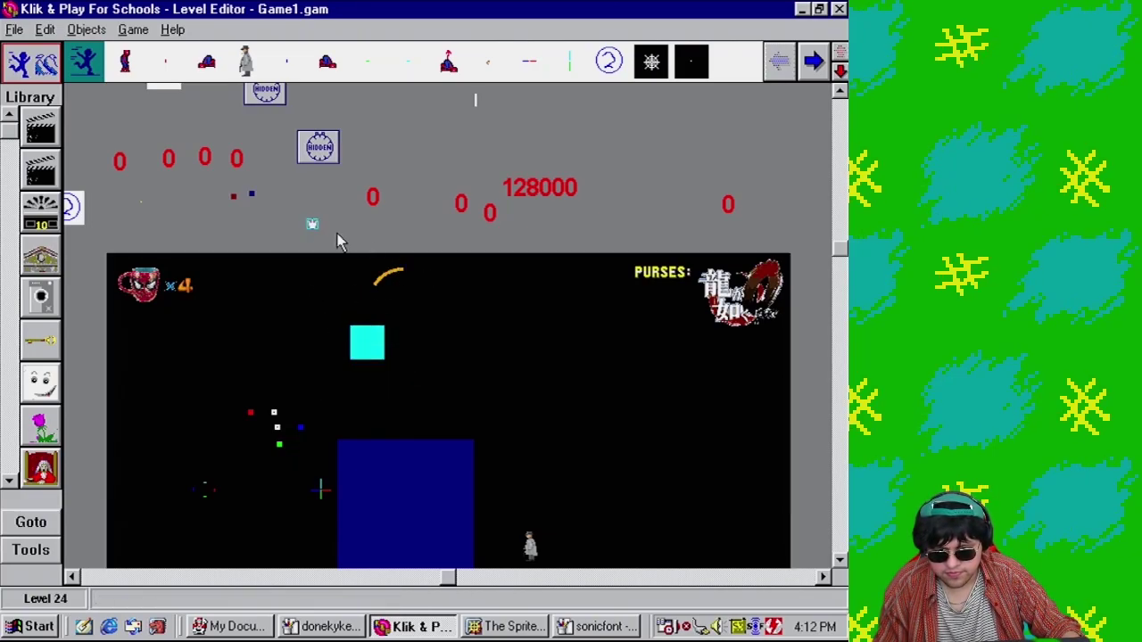
drag(328, 234, 367, 365)
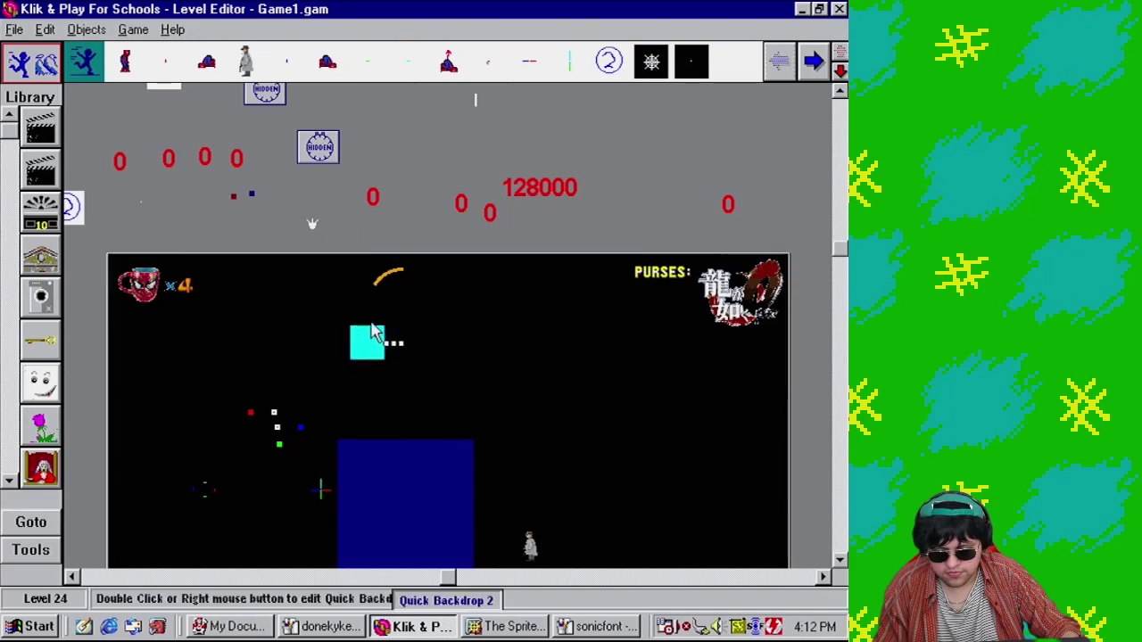
drag(332, 232, 393, 385)
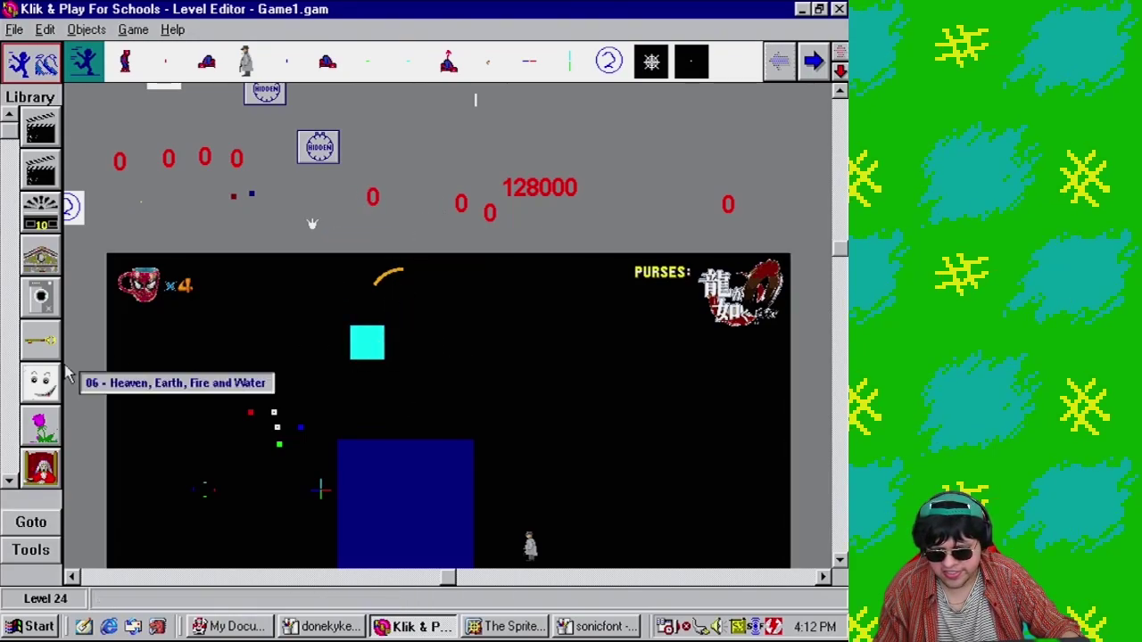
Move the cyan Anti Blink Man square beside the lives counter and place a new solid quick backdrop immediately to its left, across the playfield's upper edge
drag(105, 328, 415, 227)
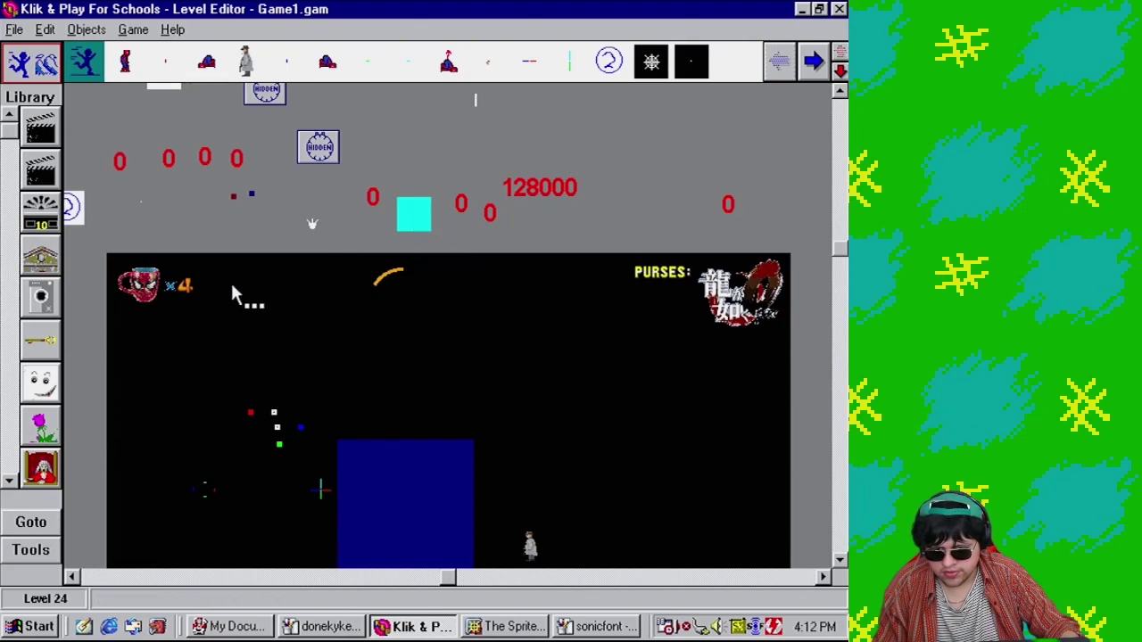
drag(413, 214, 273, 274)
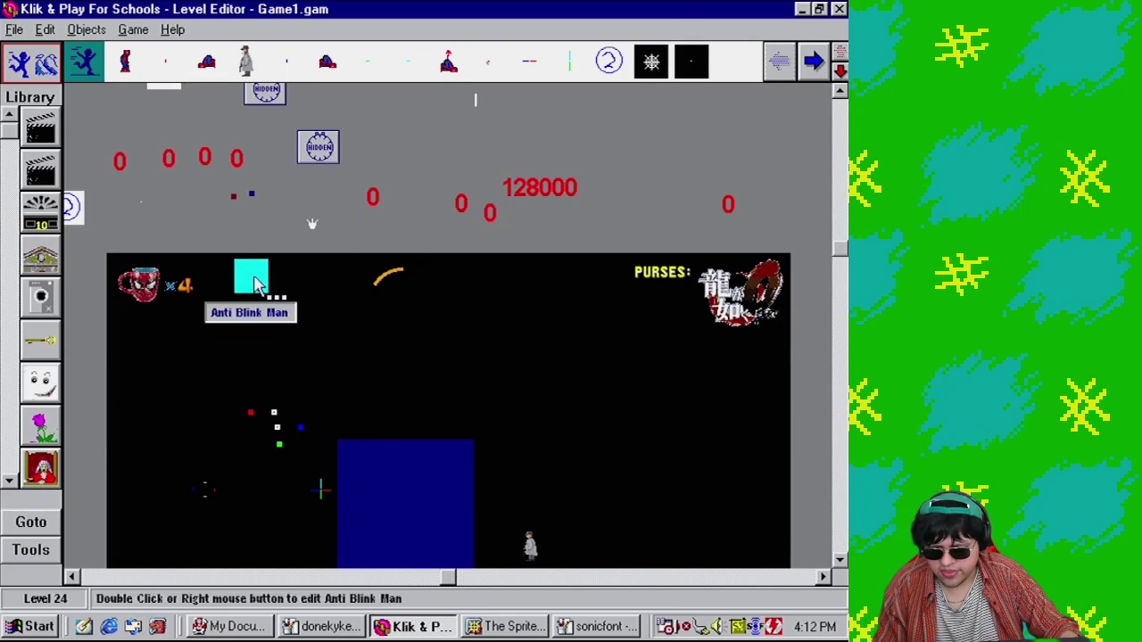
click(51, 559)
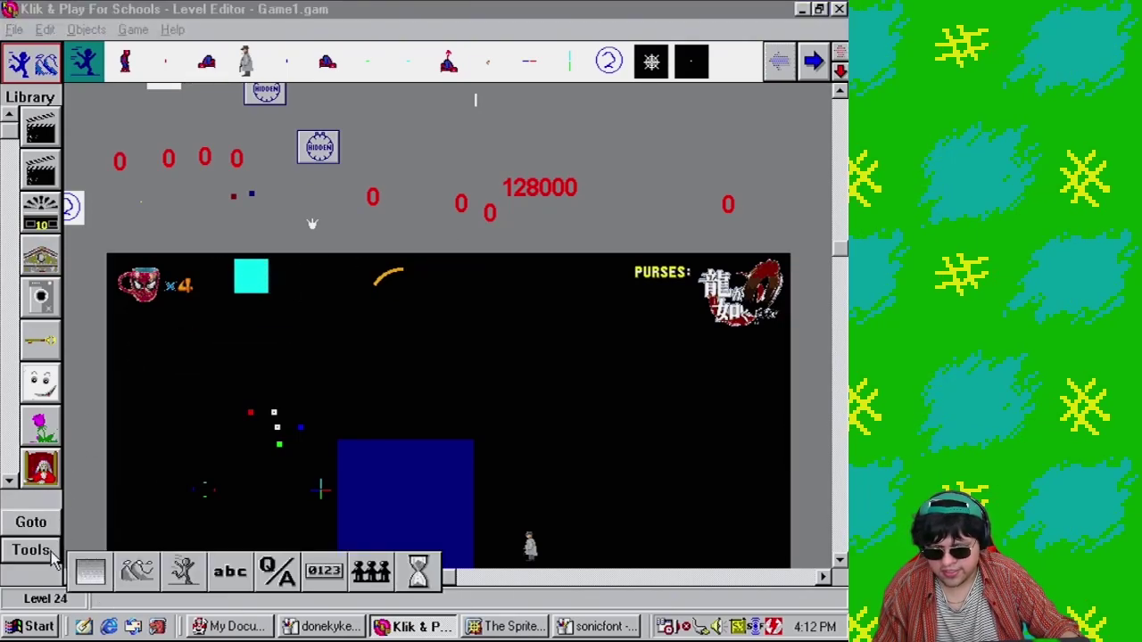
click(89, 571)
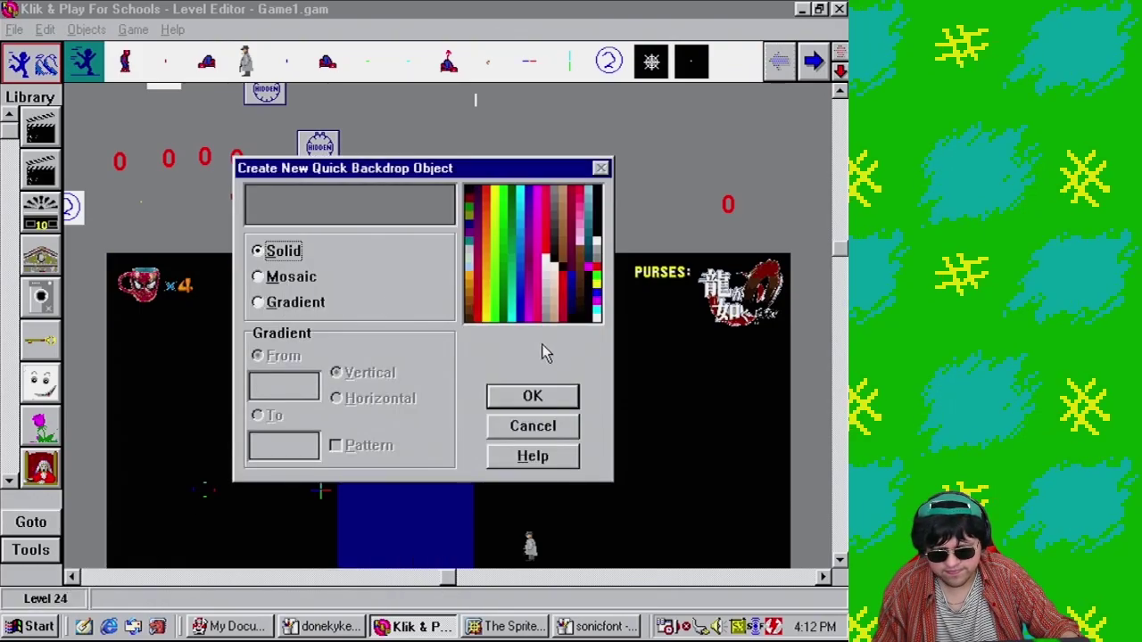
click(545, 401)
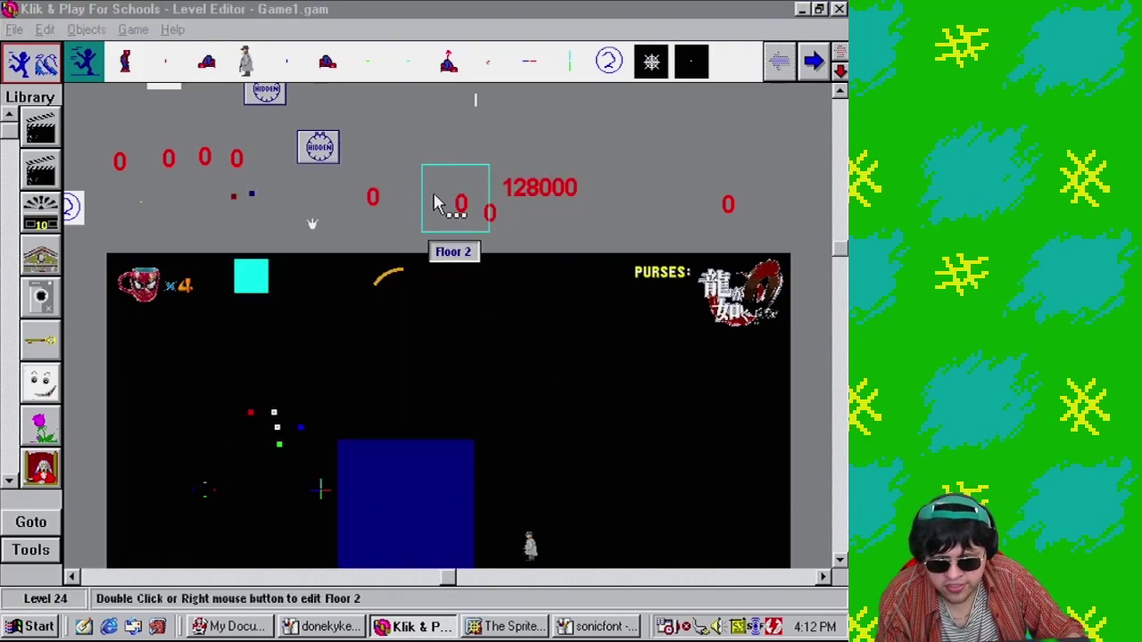
click(178, 268)
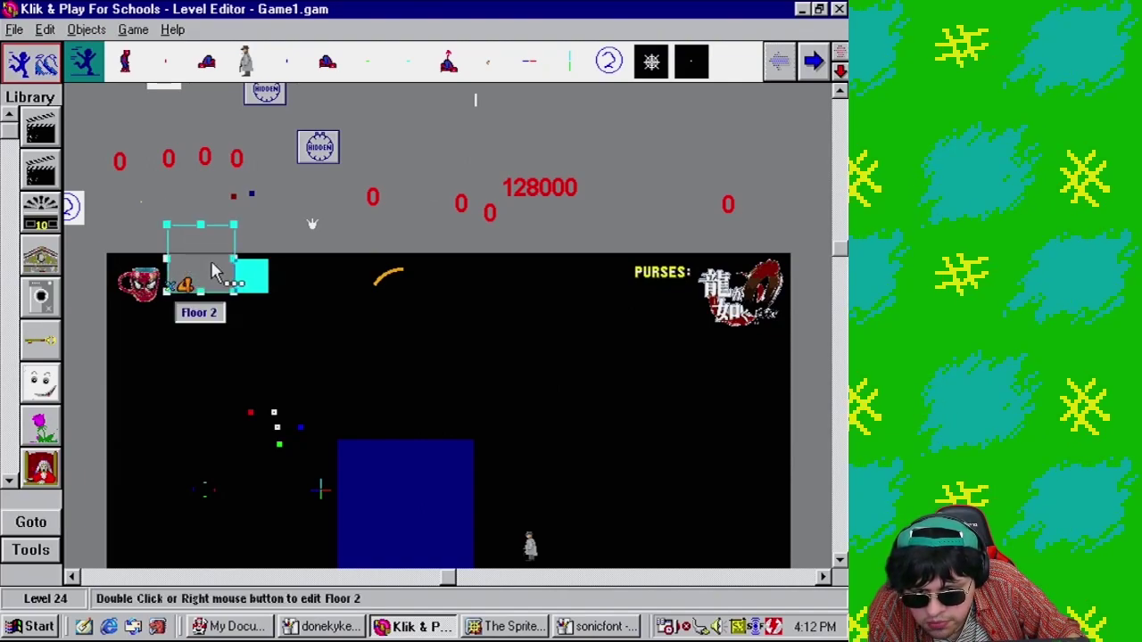
Rename the new quick backdrop as just for blinky and change its solid fill to black
right_click(212, 265)
click(301, 334)
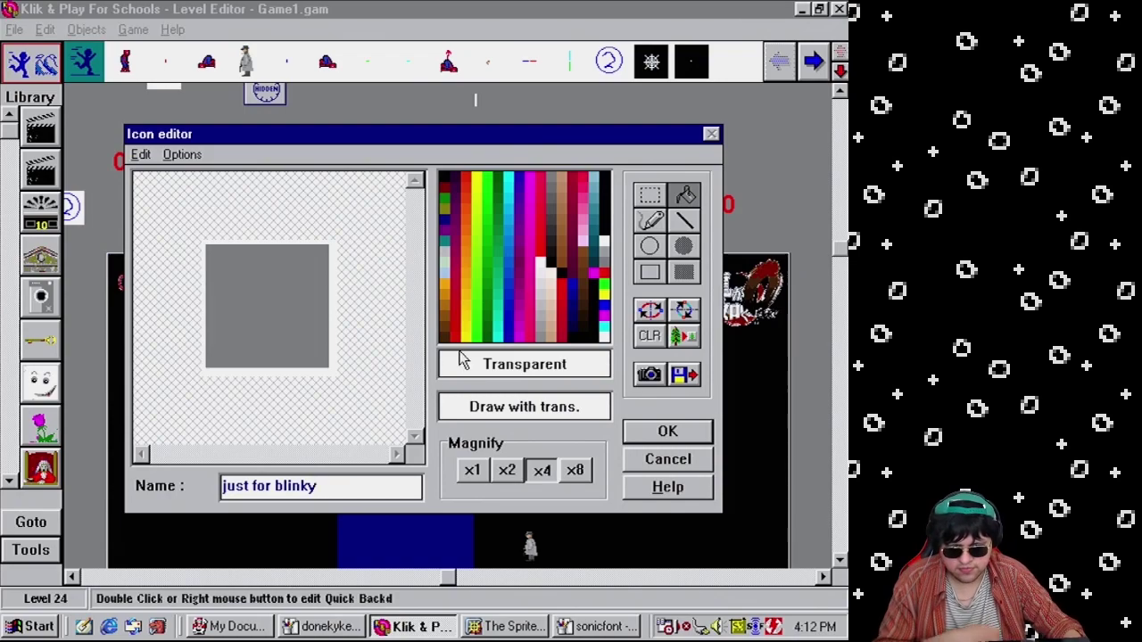
click(667, 432)
right_click(212, 263)
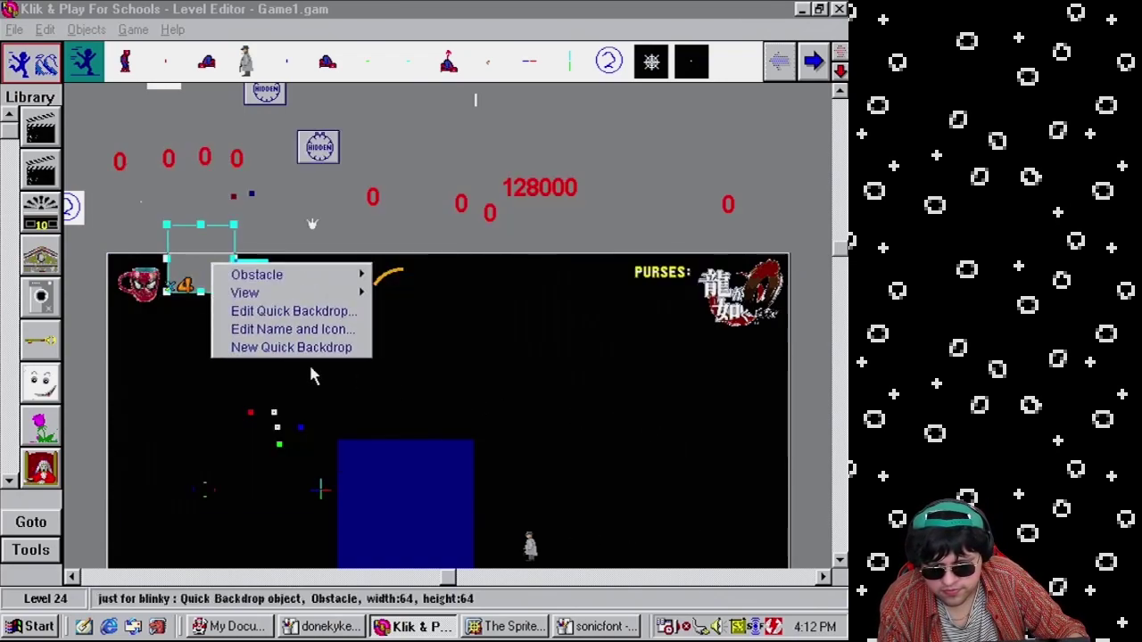
click(297, 312)
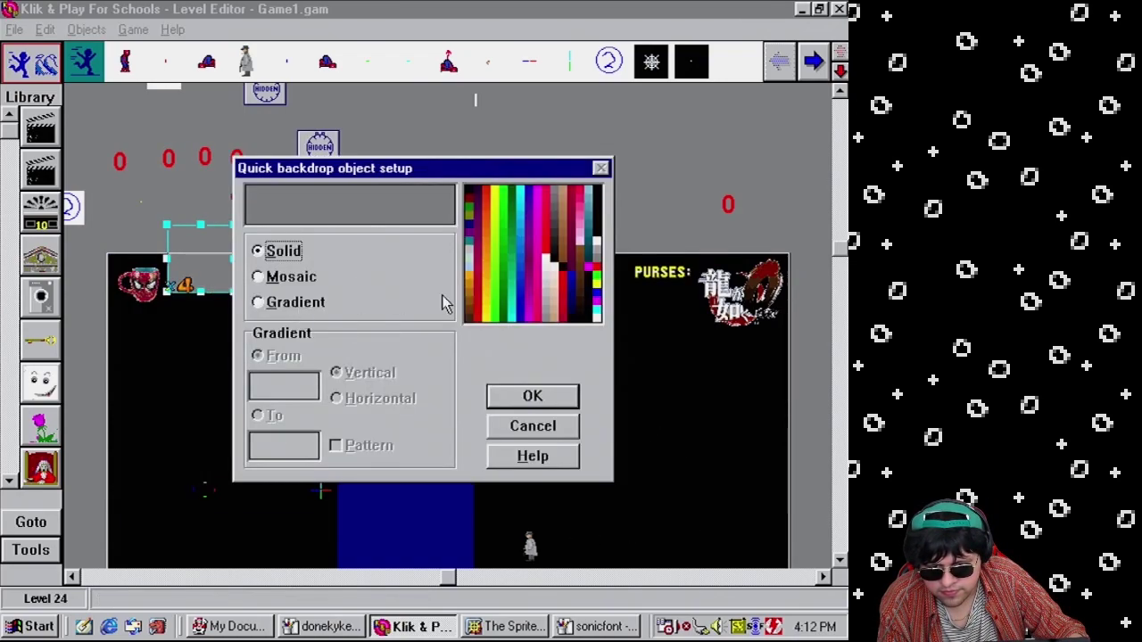
click(470, 196)
click(526, 396)
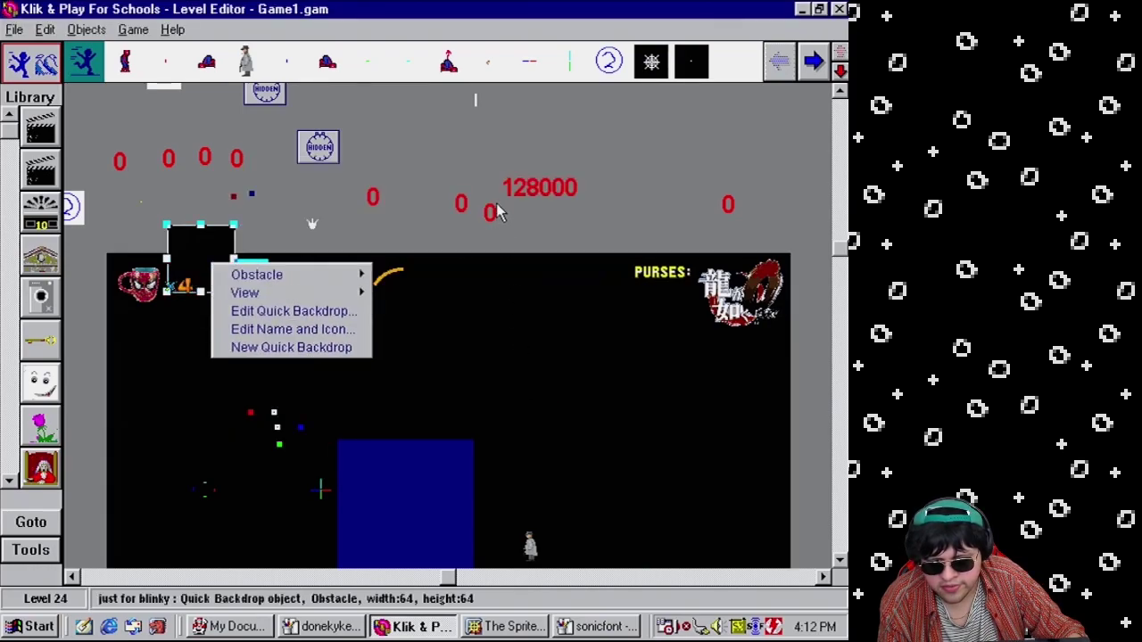
Move the Wall away from the Floor strip, leaving a gap to the right of the strip
click(841, 321)
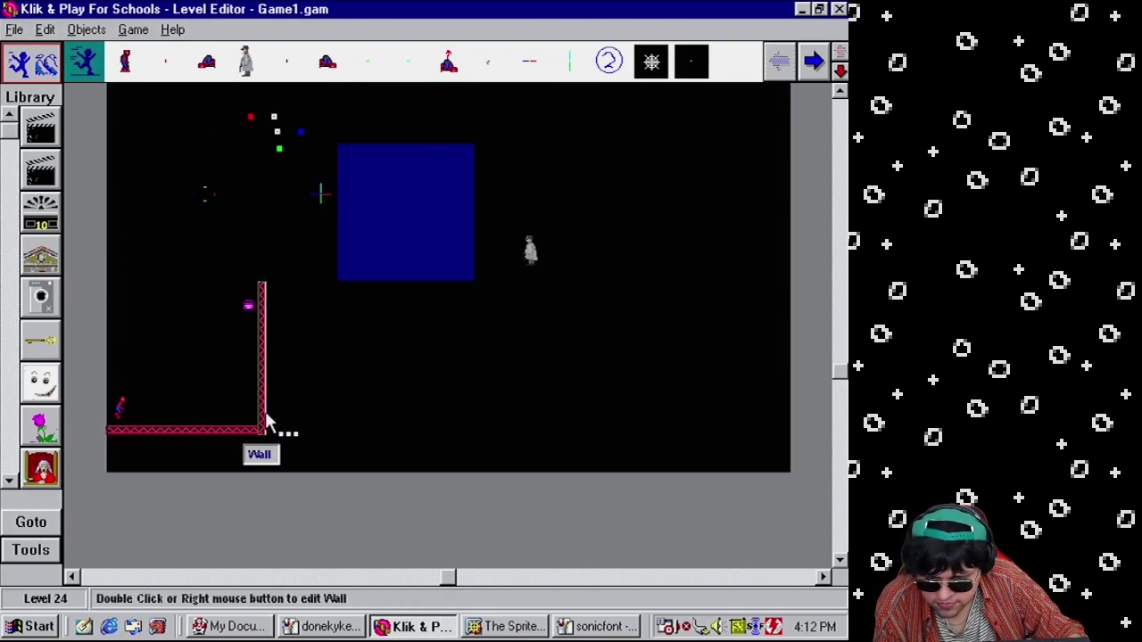
drag(265, 422, 374, 446)
Move the blue Swing Point square and the group of small coloured markers and crosshairs out of the playfield, above the level's top edge
scroll(415, 538, up, 5)
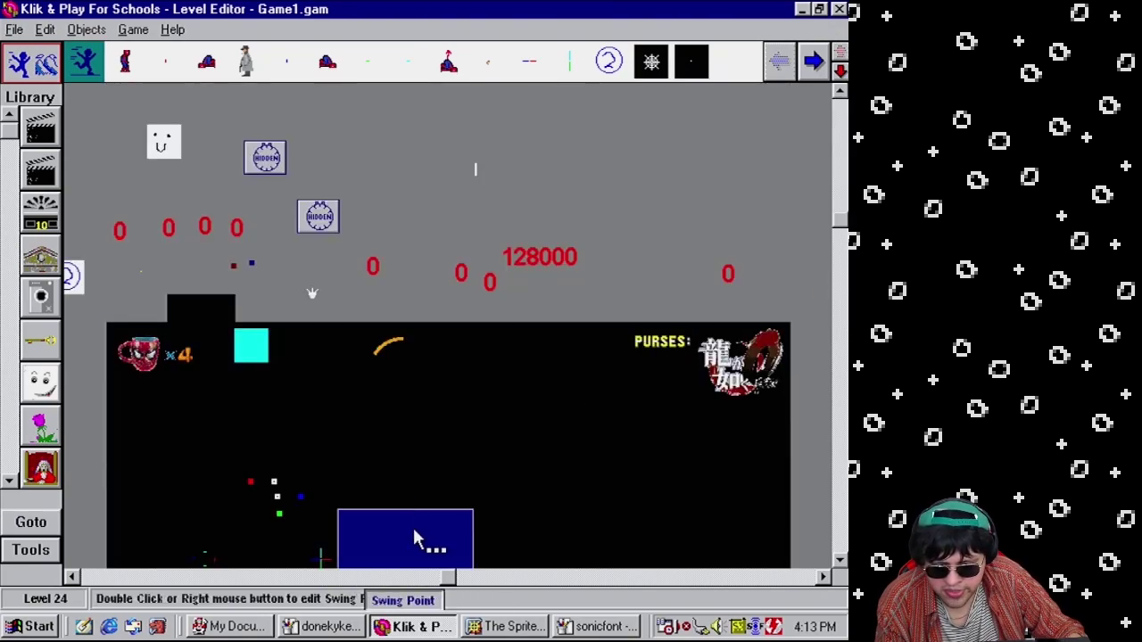
drag(415, 538, 613, 166)
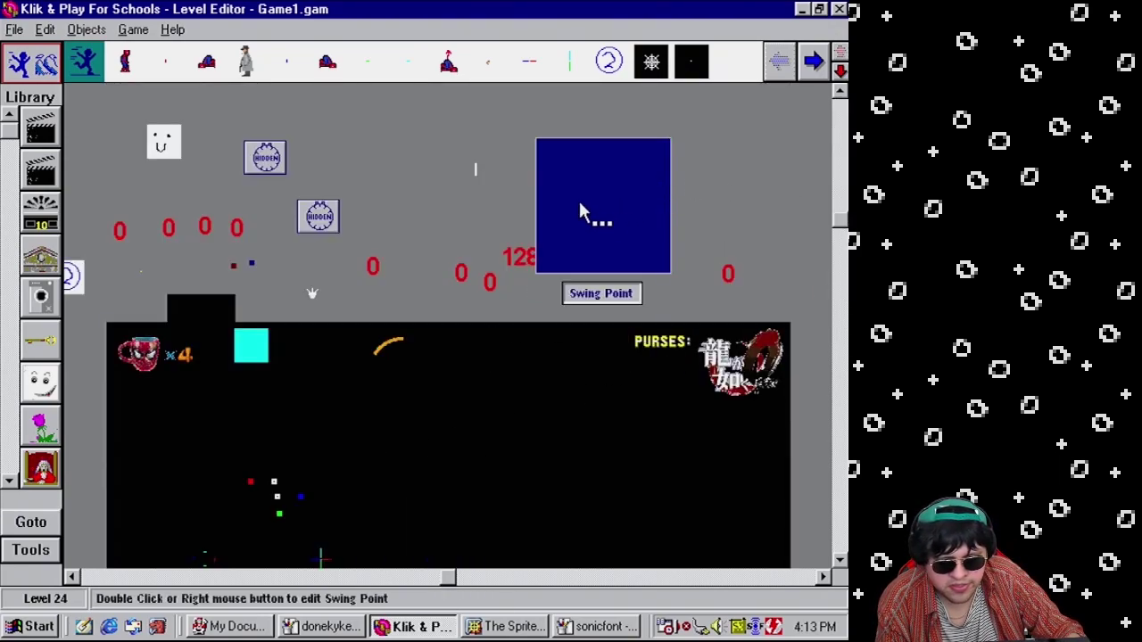
drag(581, 208, 663, 166)
drag(841, 223, 840, 260)
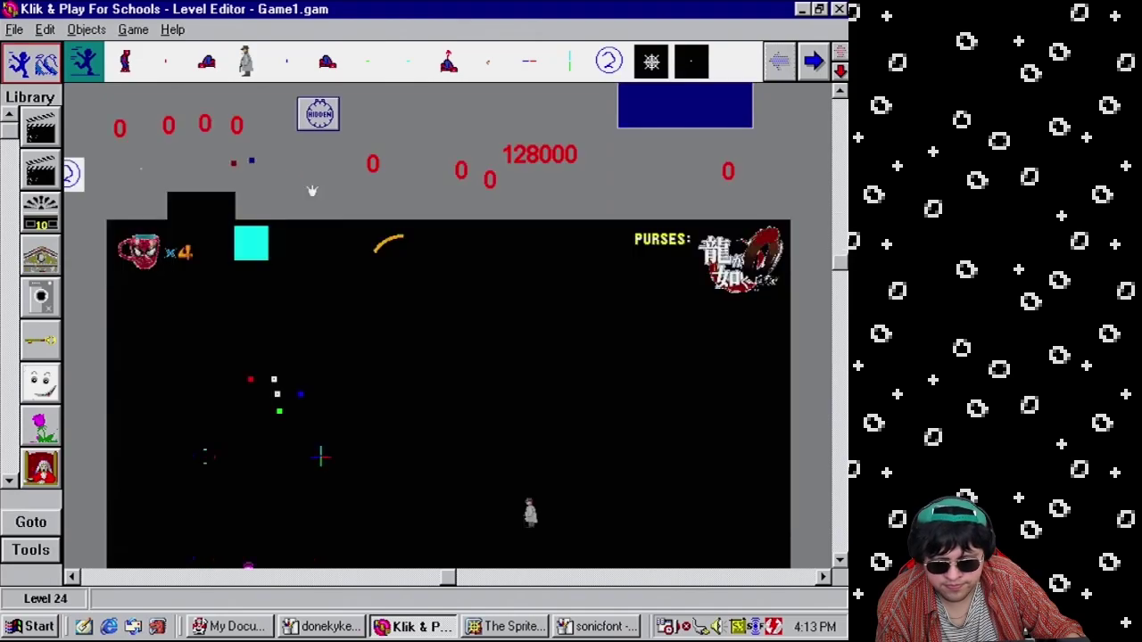
drag(86, 344, 373, 498)
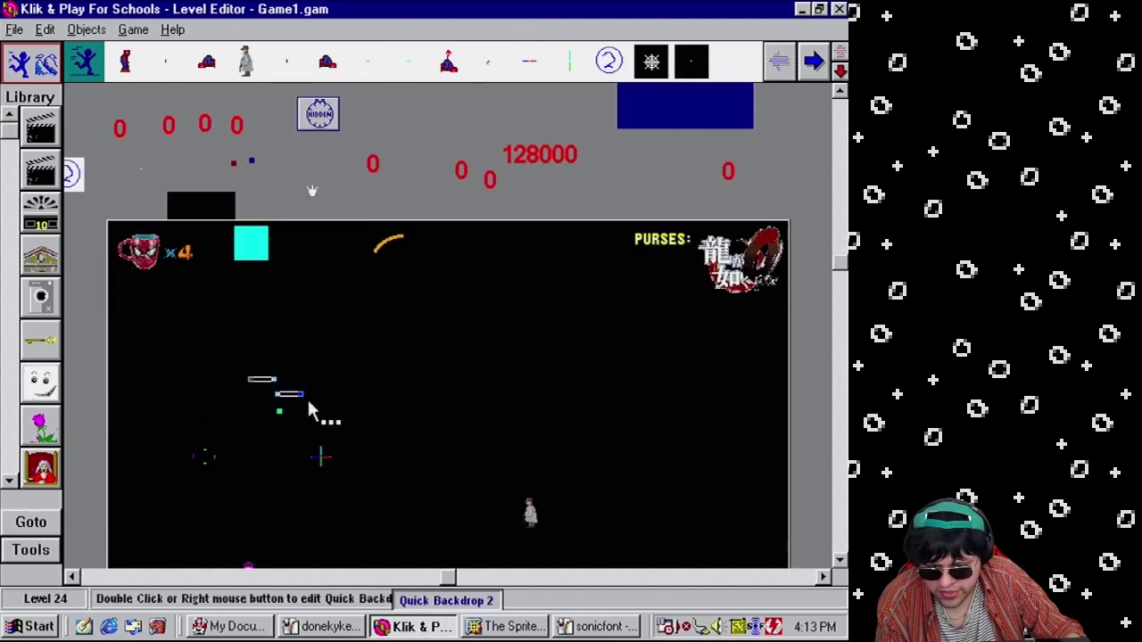
drag(299, 402, 454, 132)
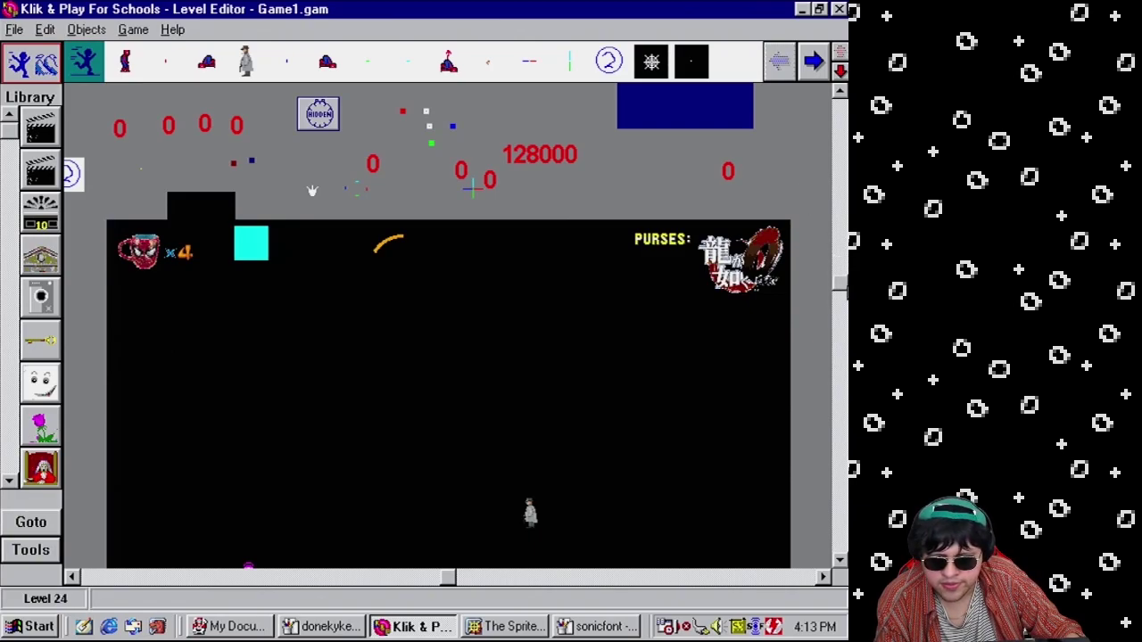
Move the purple orb up and to the right, and place the Wall near the playfield's right edge
scroll(446, 356, down, 3)
scroll(446, 339, down, 2)
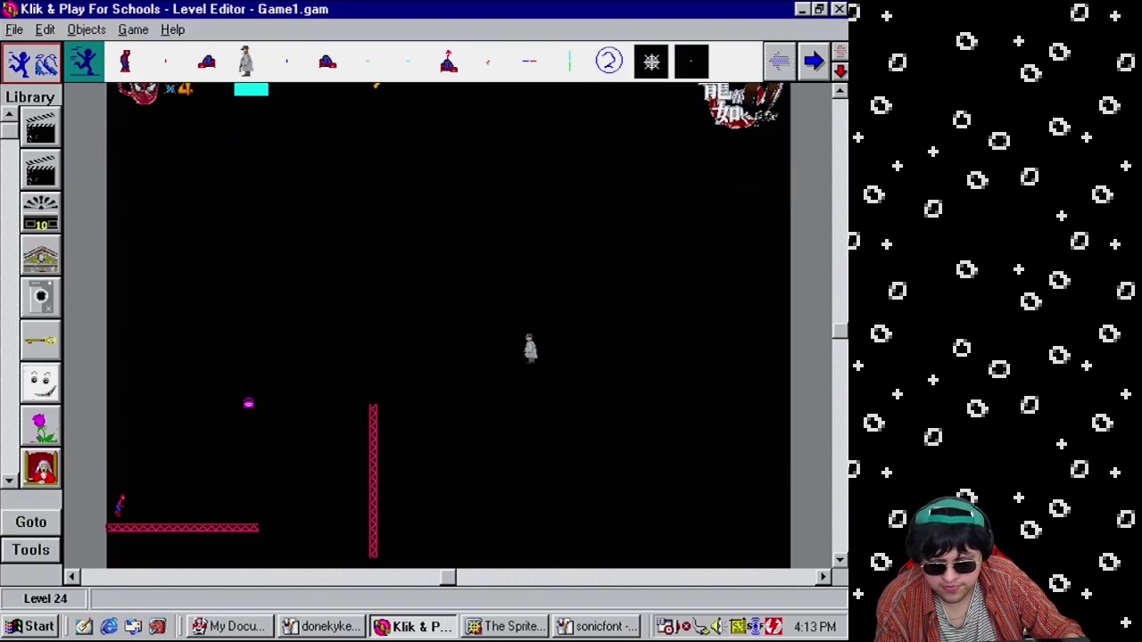
scroll(395, 334, down, 2)
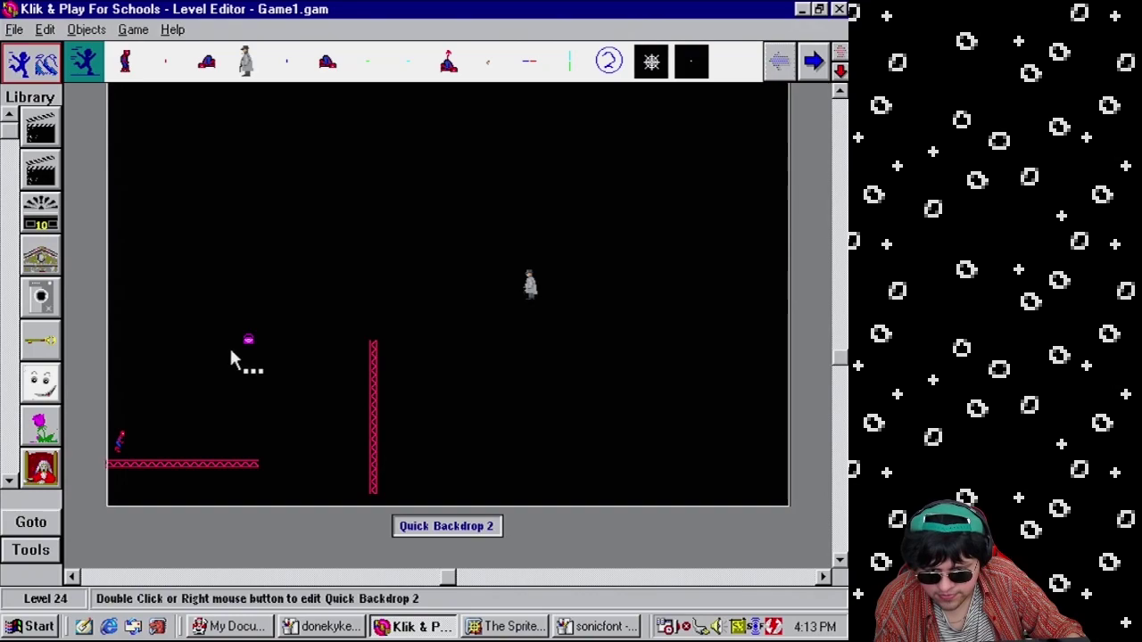
drag(248, 339, 362, 172)
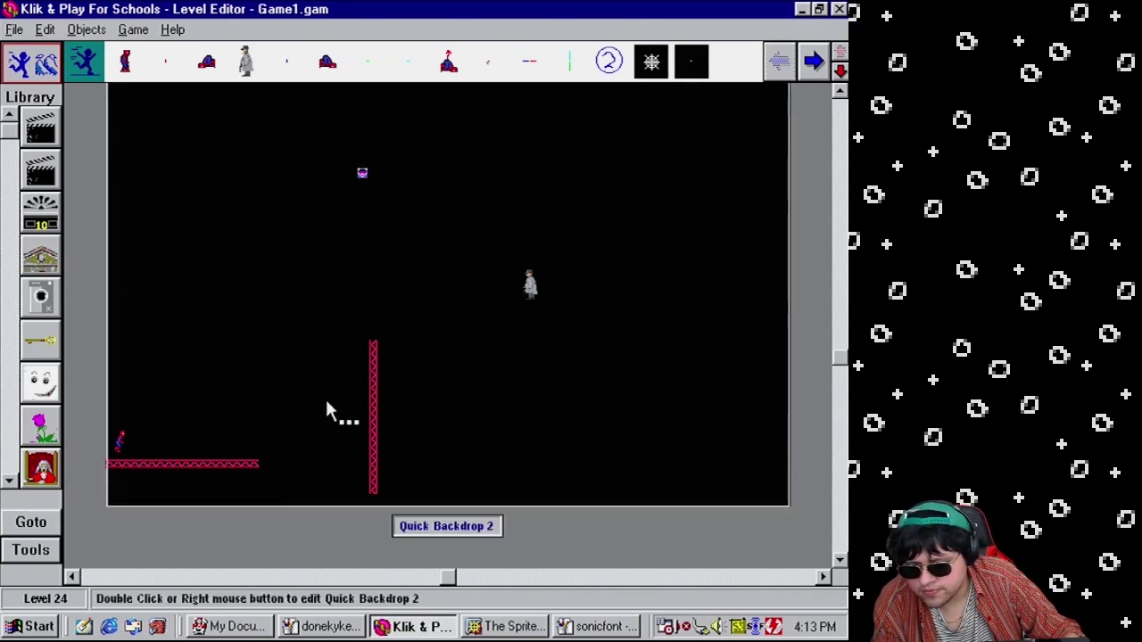
drag(377, 438, 744, 390)
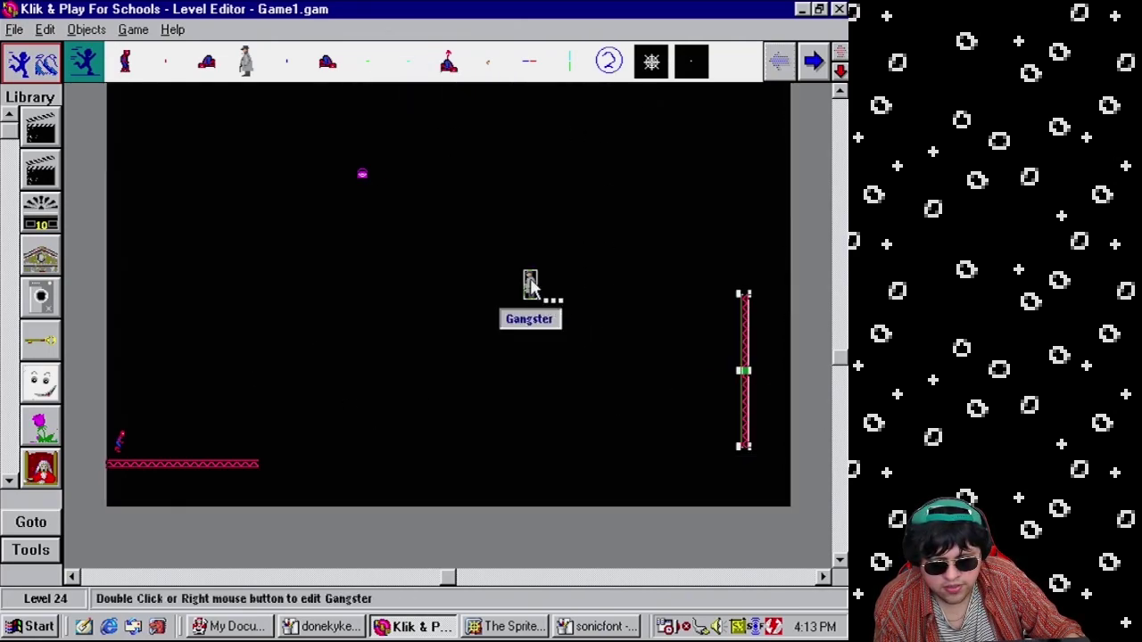
click(811, 267)
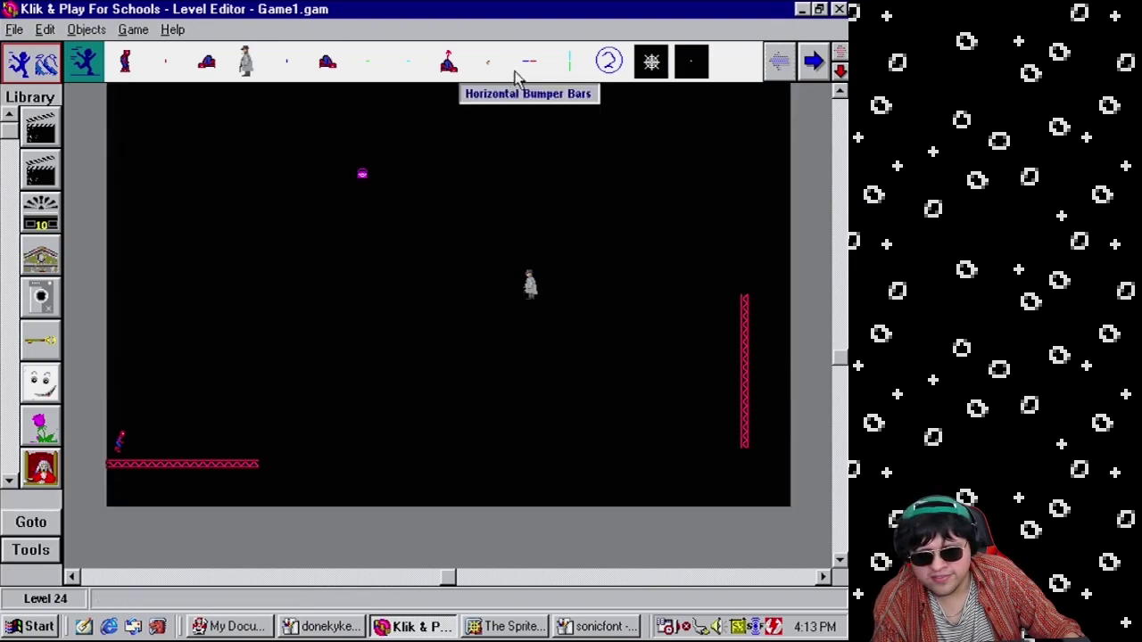
Move the Gangster slightly to the left in the middle of the playfield
click(815, 63)
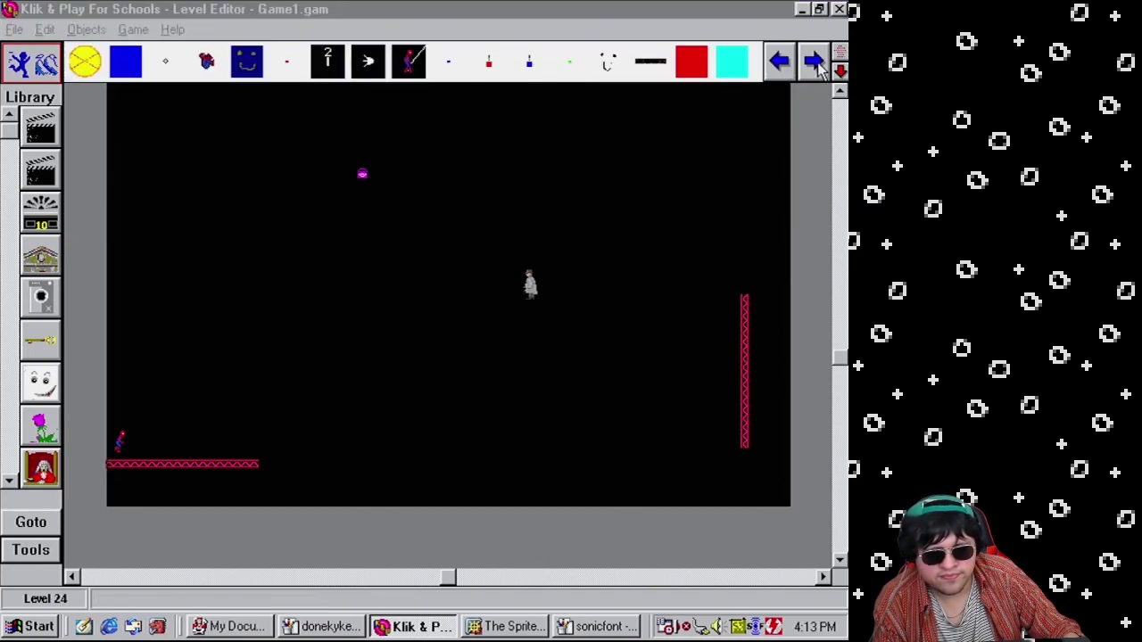
click(816, 63)
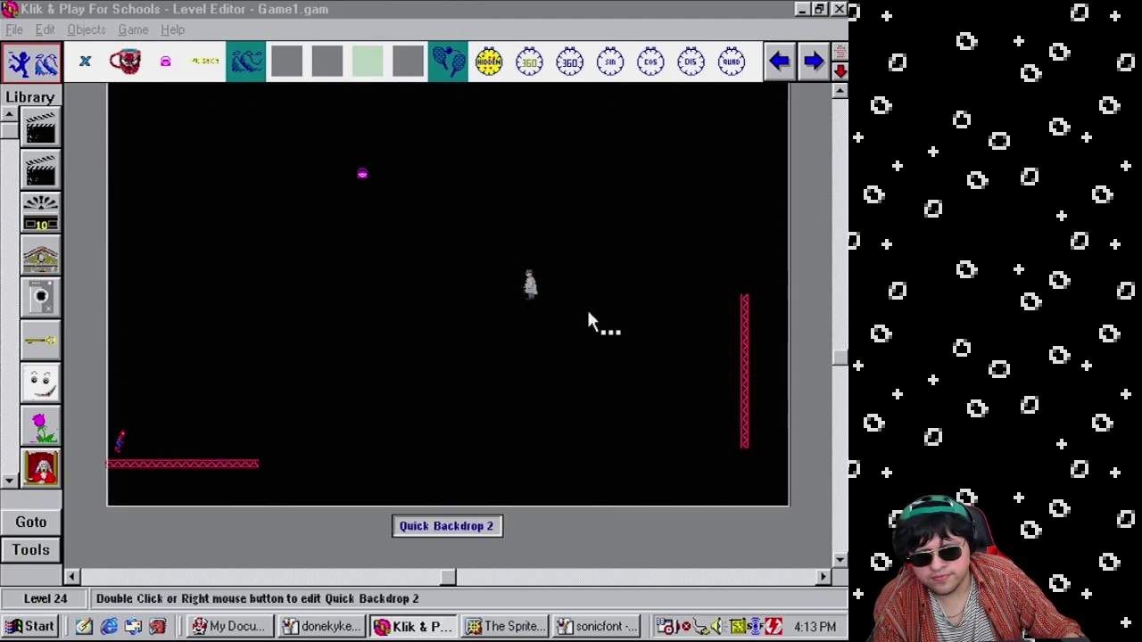
drag(530, 290, 473, 285)
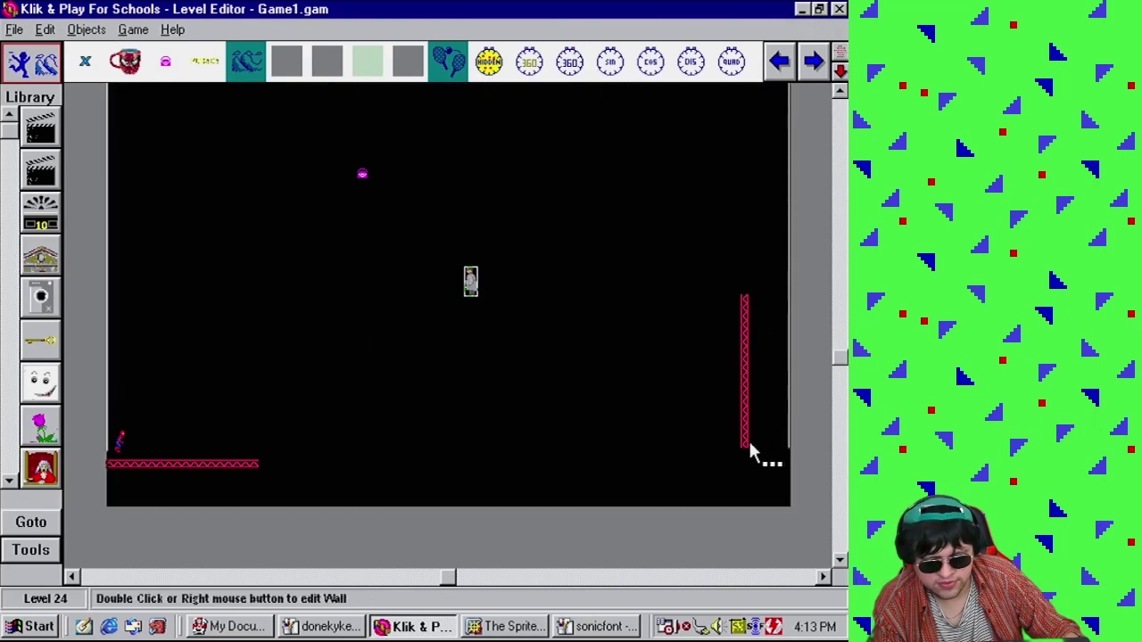
Stand the Wall at the left end of the Floor strip and place Spider-Man just to its right, above the floor
drag(746, 453, 276, 450)
drag(92, 438, 112, 464)
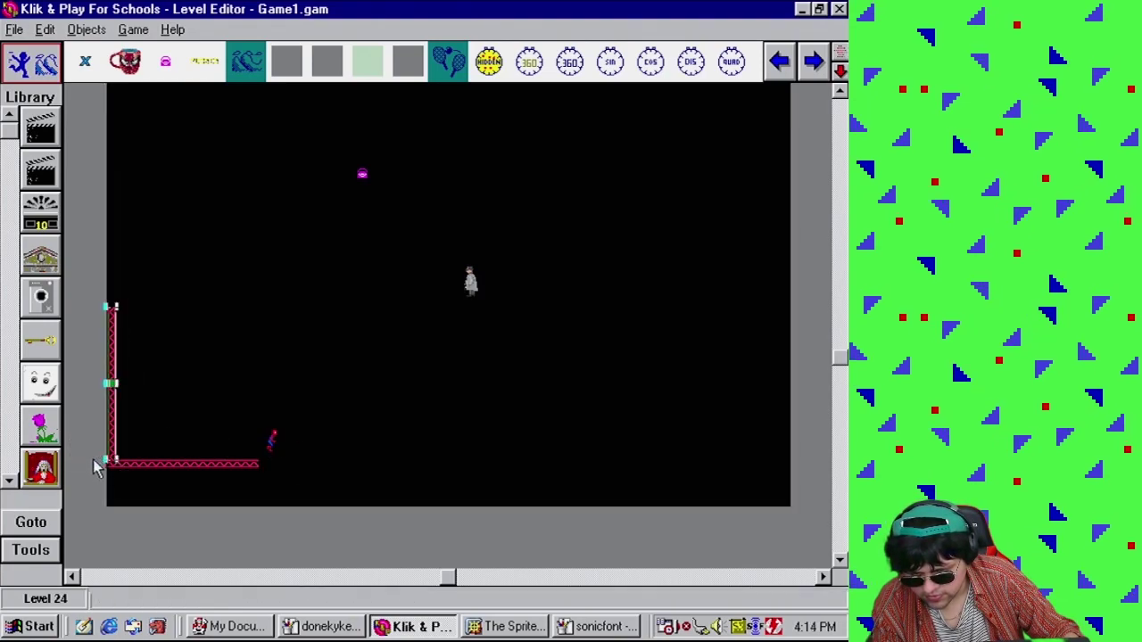
click(269, 443)
drag(270, 444, 162, 430)
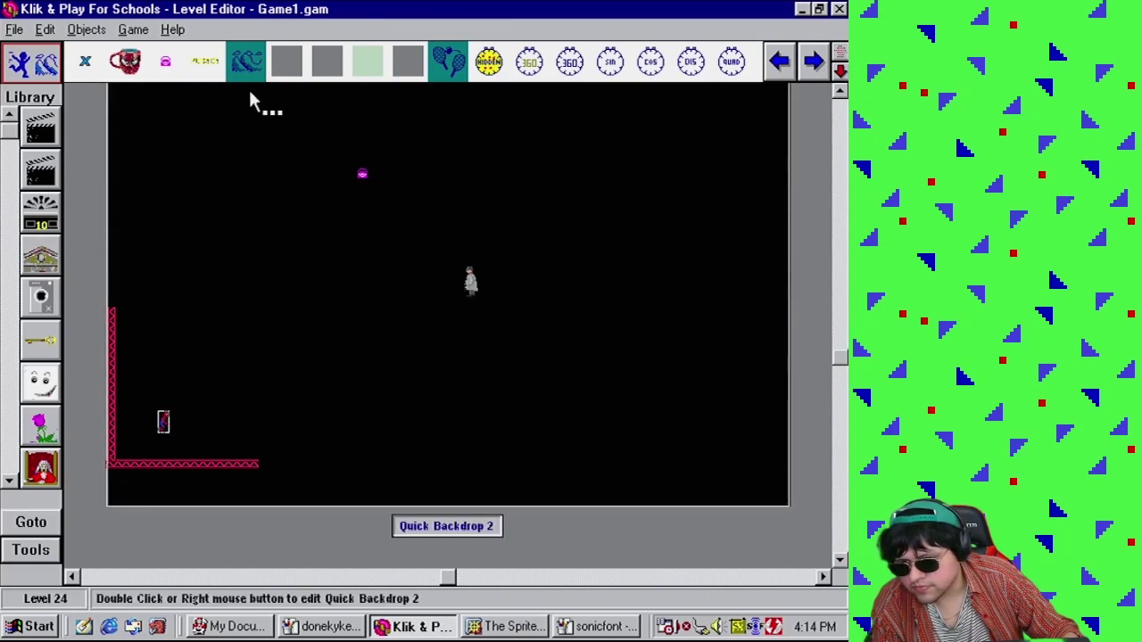
Play the level, test Spider-Man against the wall at the playfield's left edge, and close the test
click(132, 30)
click(248, 179)
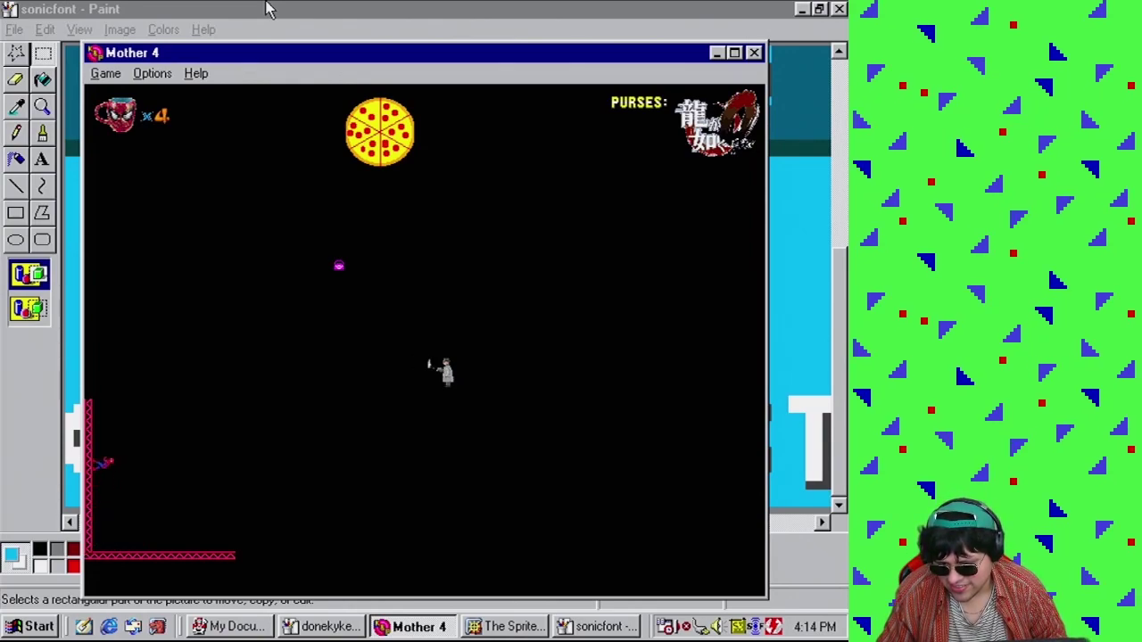
key(space)
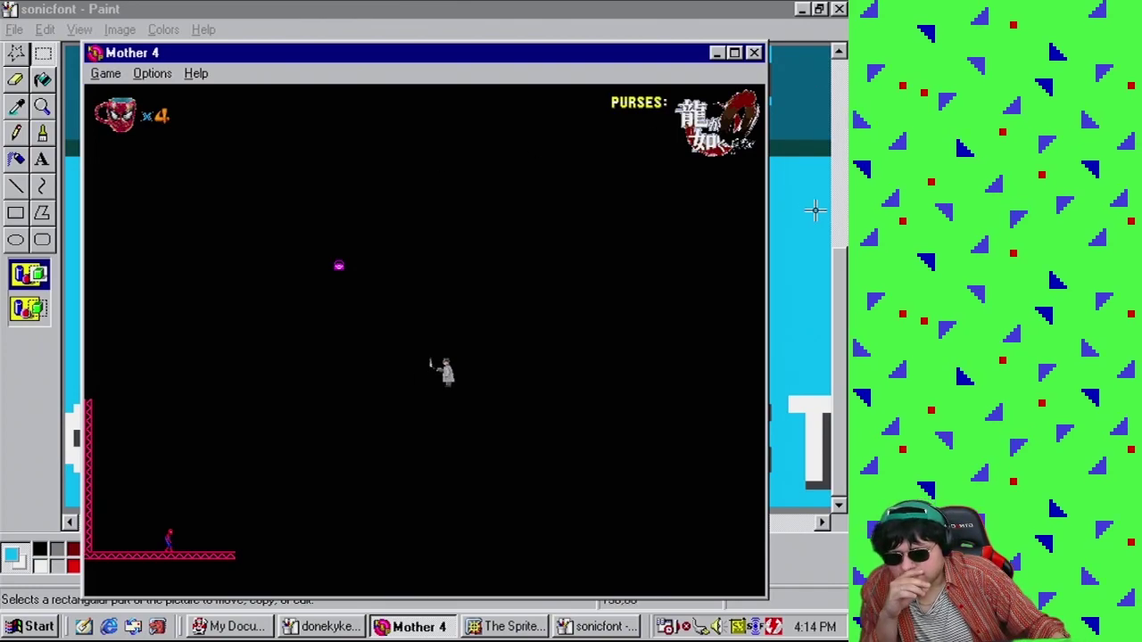
click(754, 53)
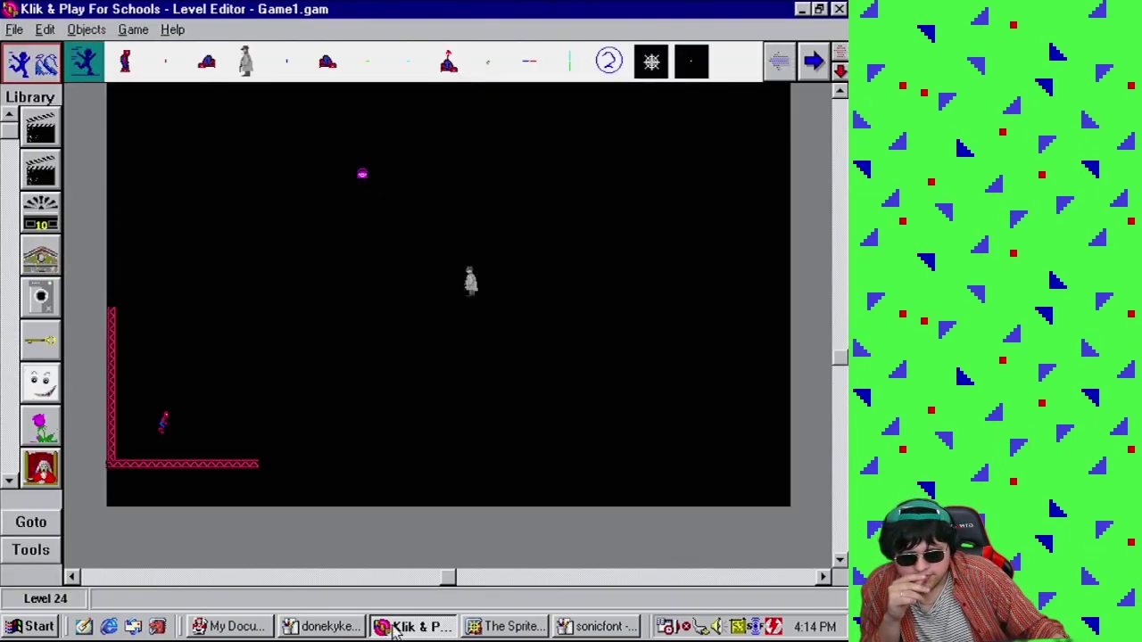
Save the game as Game1.gam with the description Mother 4
click(14, 29)
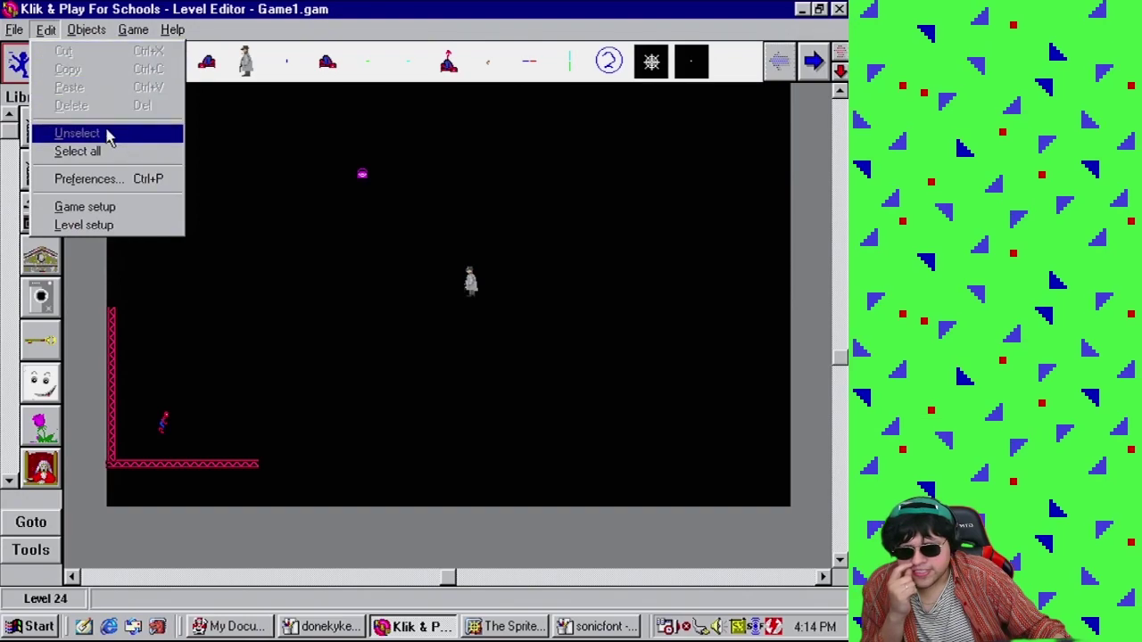
click(41, 98)
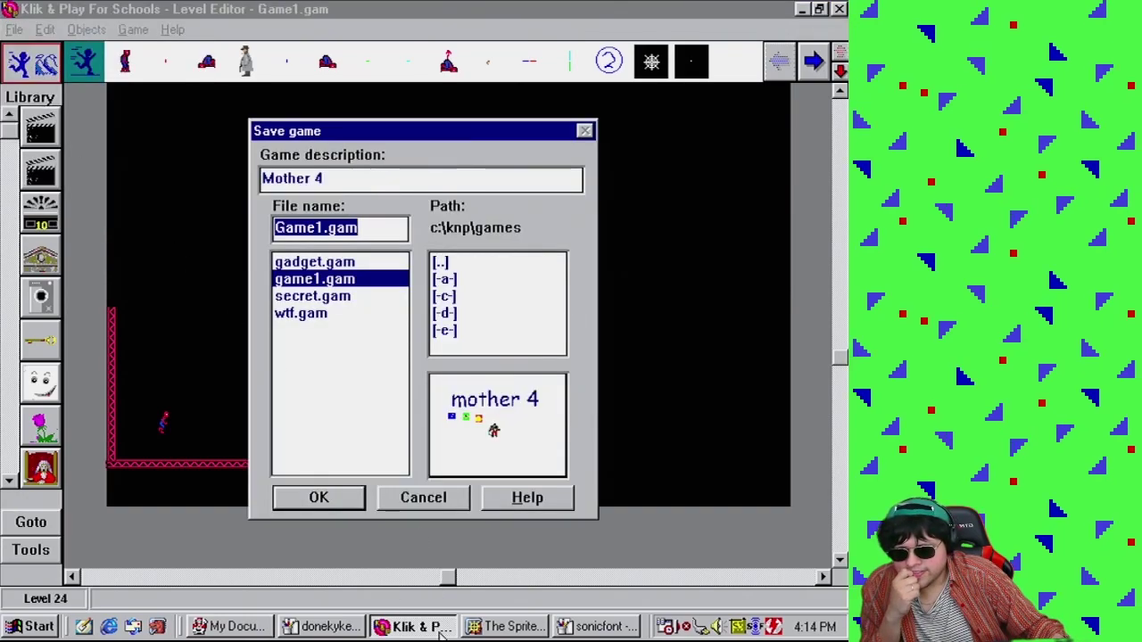
click(337, 489)
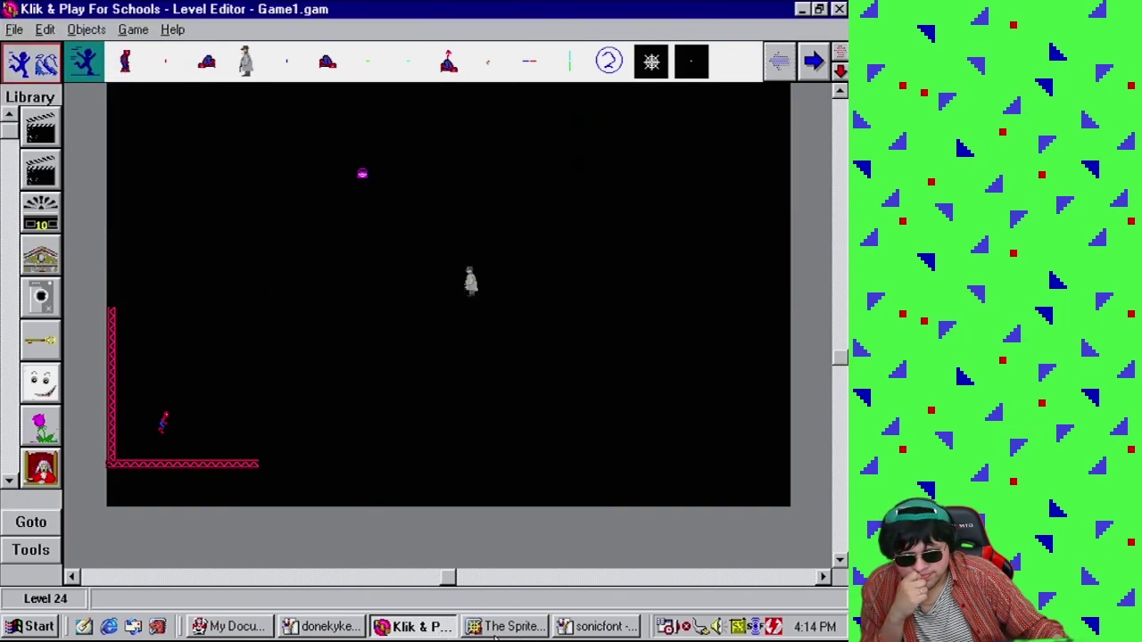
Switch to RetroZilla and open the Sprites section of The Spriters Resource
key(alt+Tab)
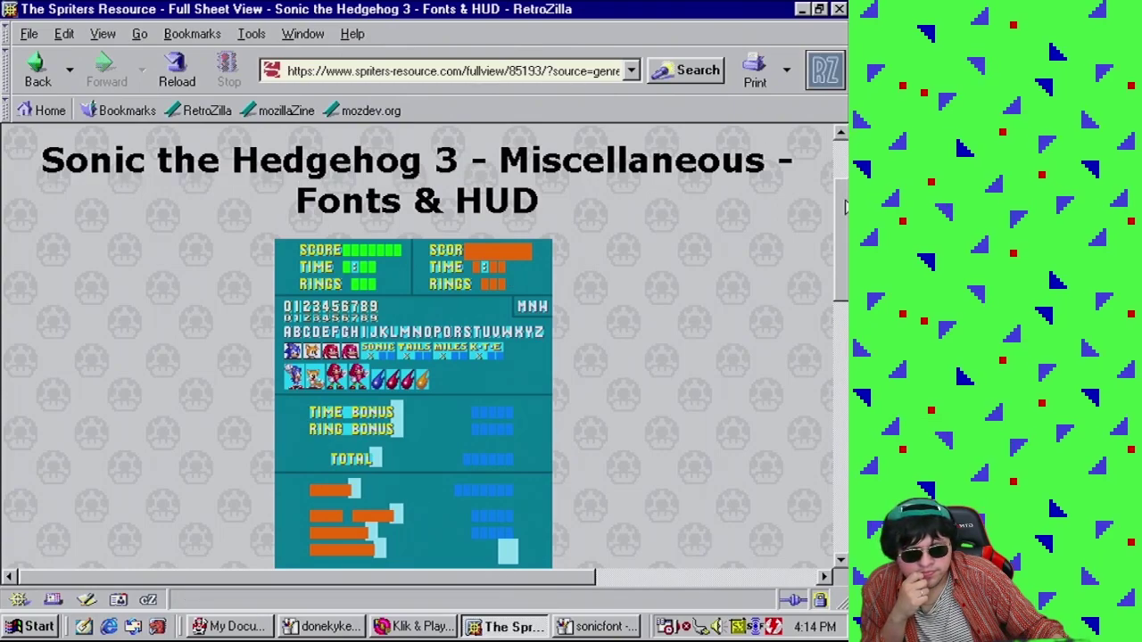
scroll(838, 201, up, 1)
scroll(375, 85, up, 2)
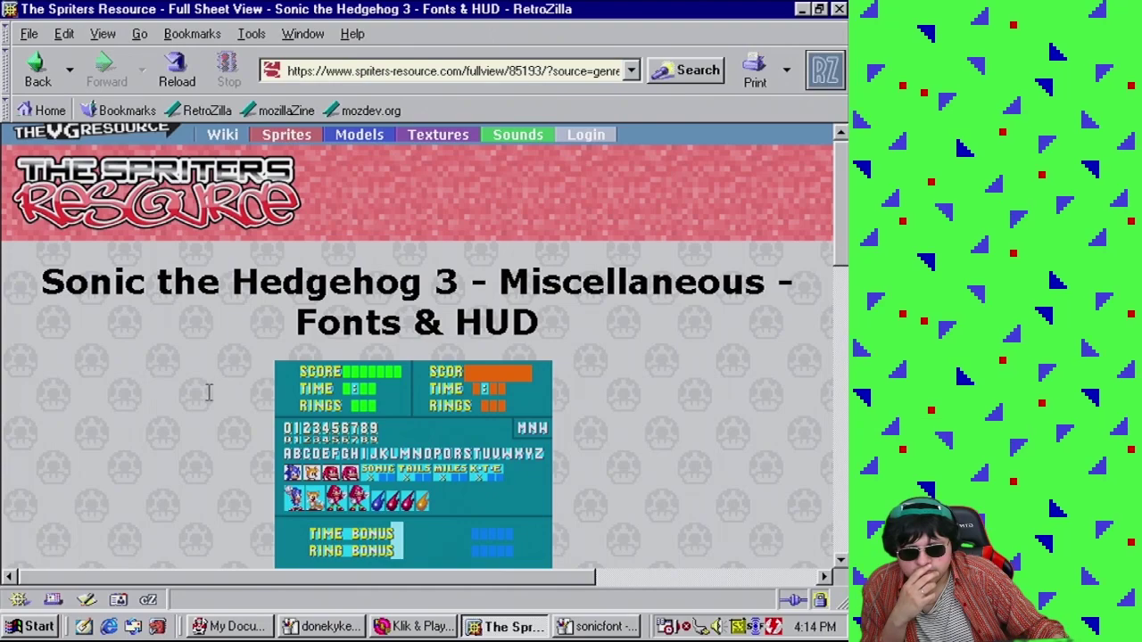
click(296, 136)
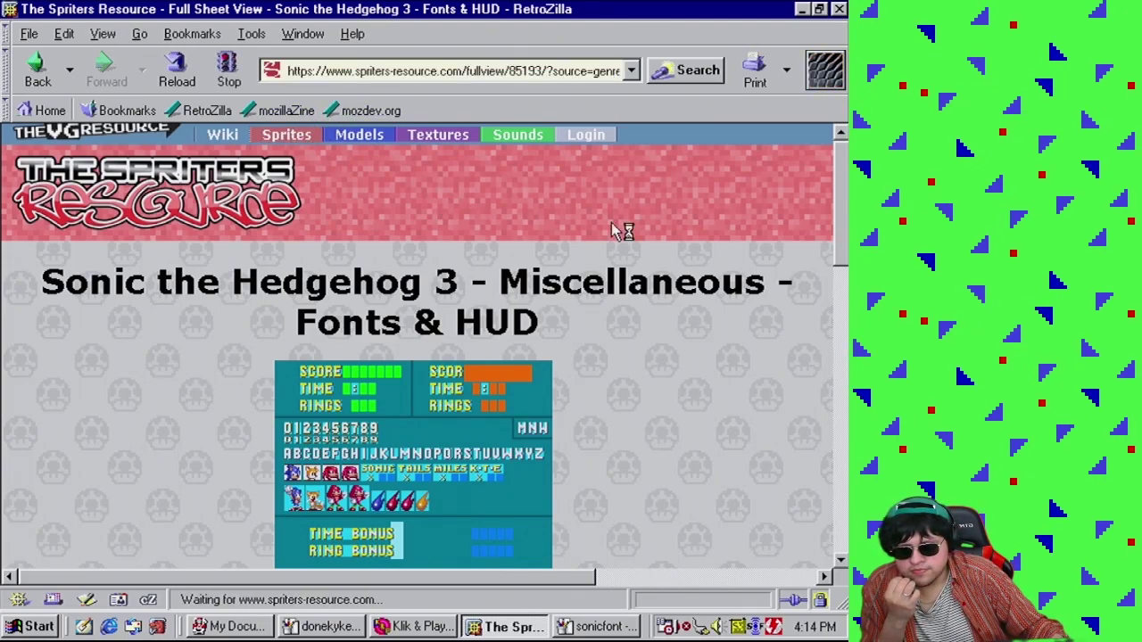
Switch to the sonicfont picture in Paint and close it without saving the changes
click(602, 627)
click(839, 9)
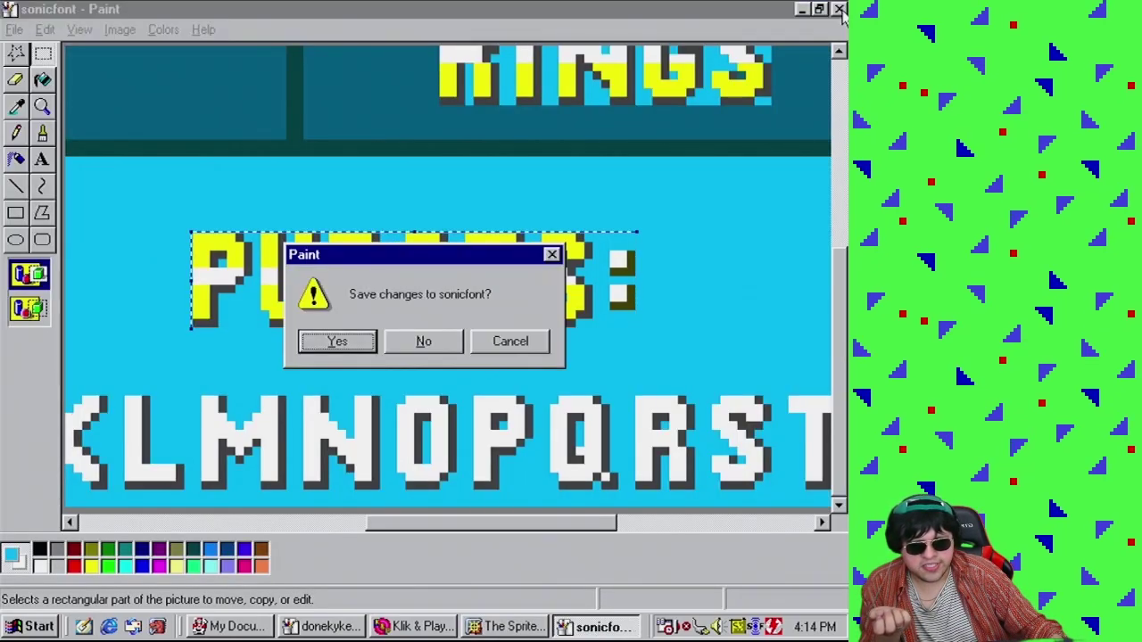
click(425, 348)
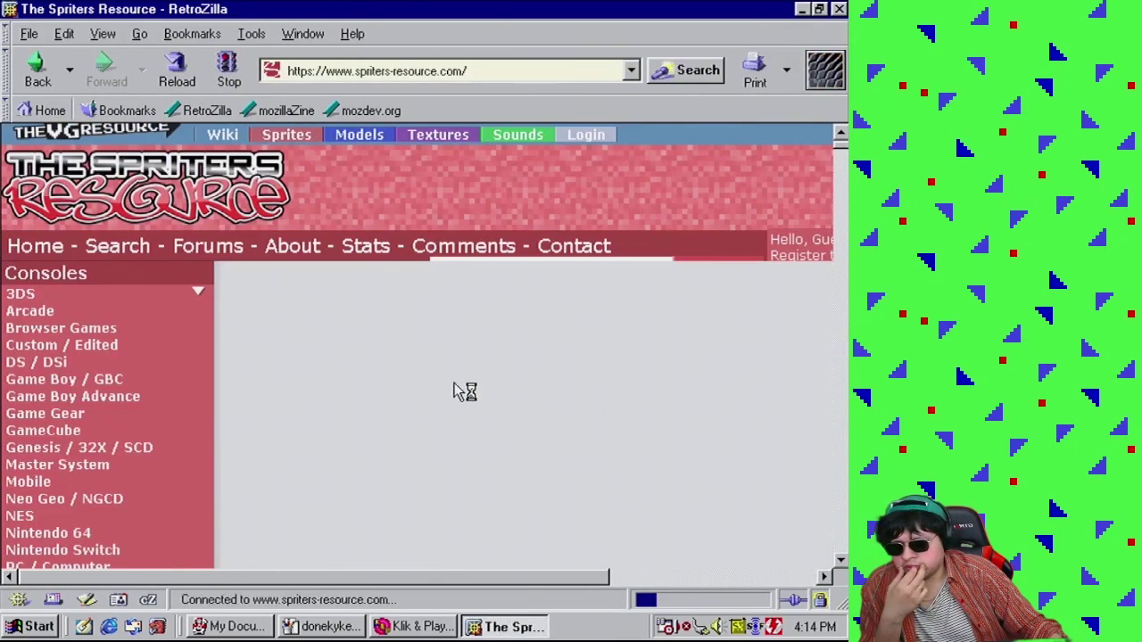
Open The Spriters Resource's advanced search and search all consoles for "noid"
click(135, 256)
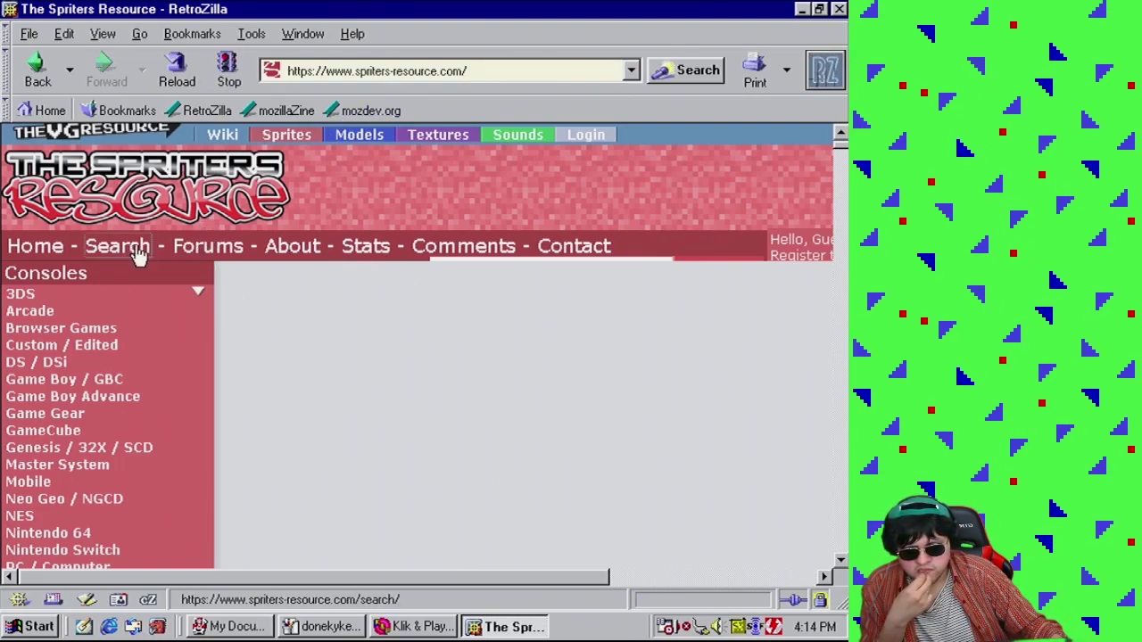
click(842, 424)
click(842, 423)
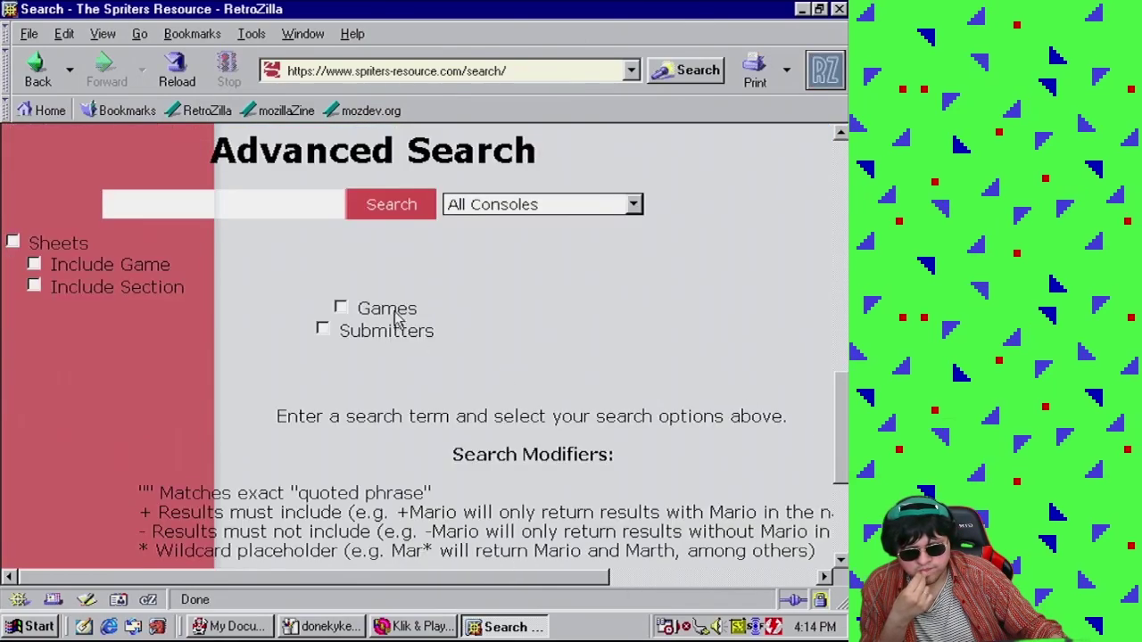
click(281, 209)
text(noid)
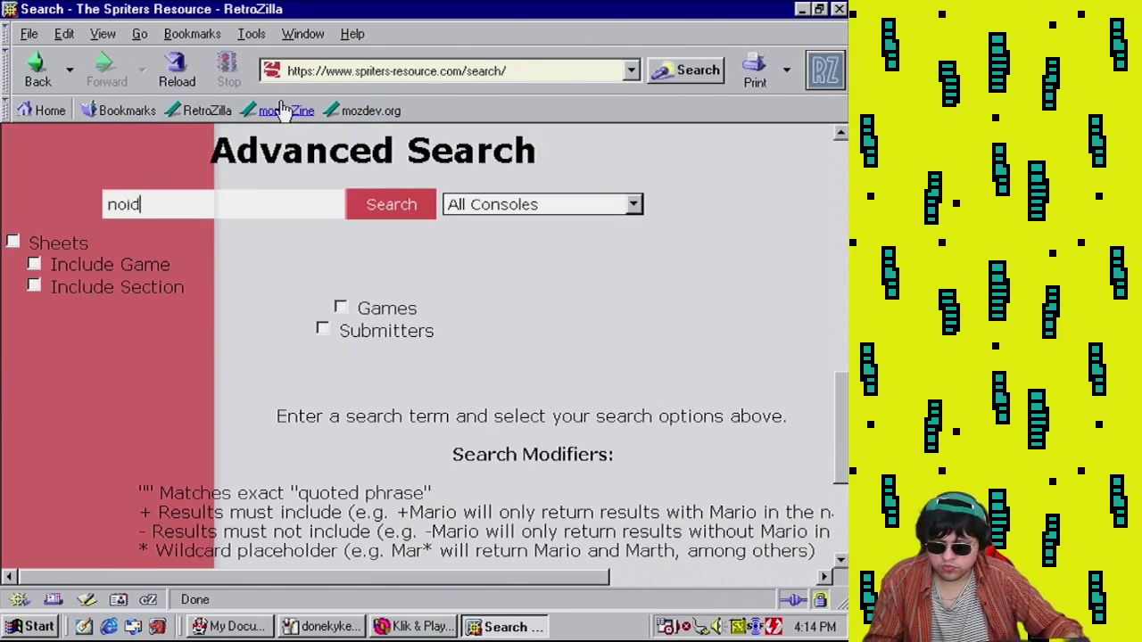
click(399, 210)
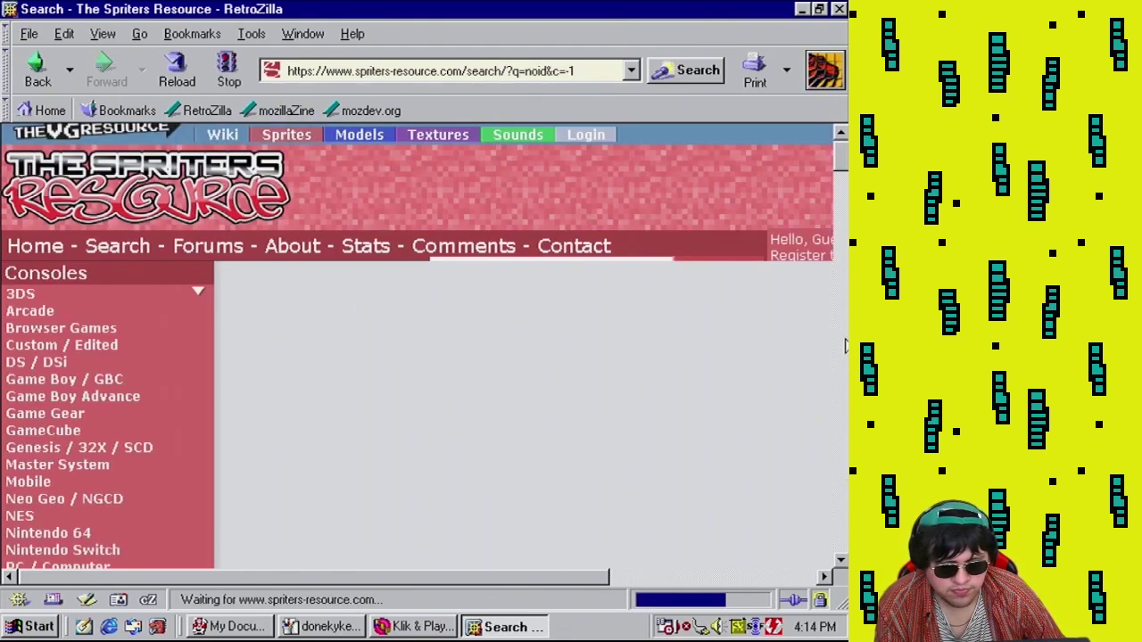
Look through the sheet results and open the first sheet, The Noid from the NES game Yo! Noid
scroll(847, 357, down, 8)
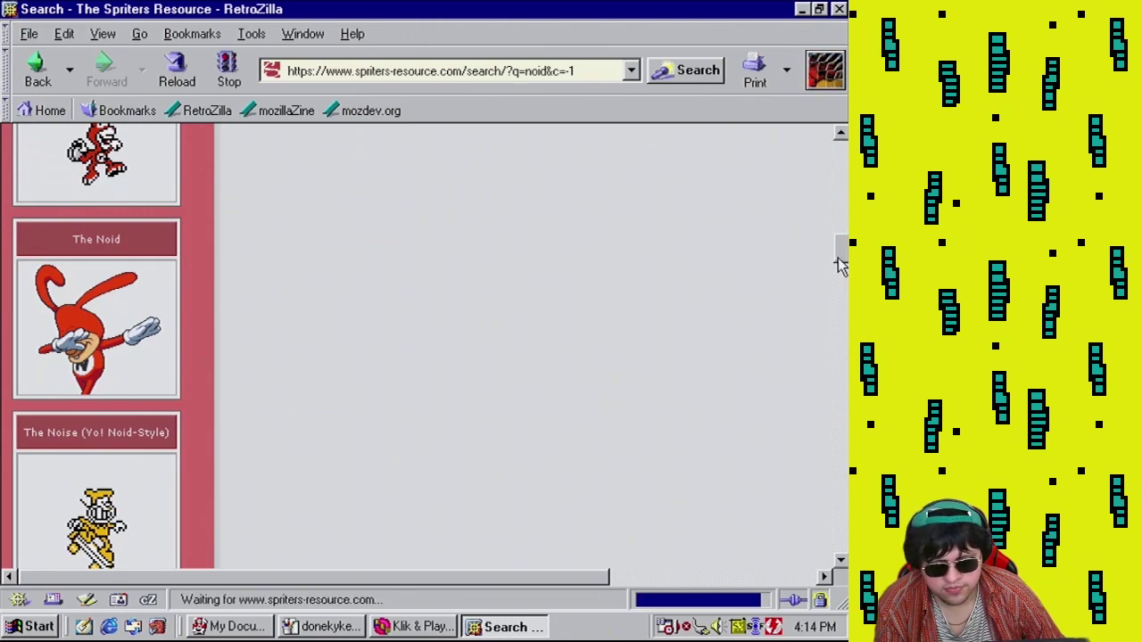
scroll(841, 248, up, 1)
scroll(841, 250, down, 5)
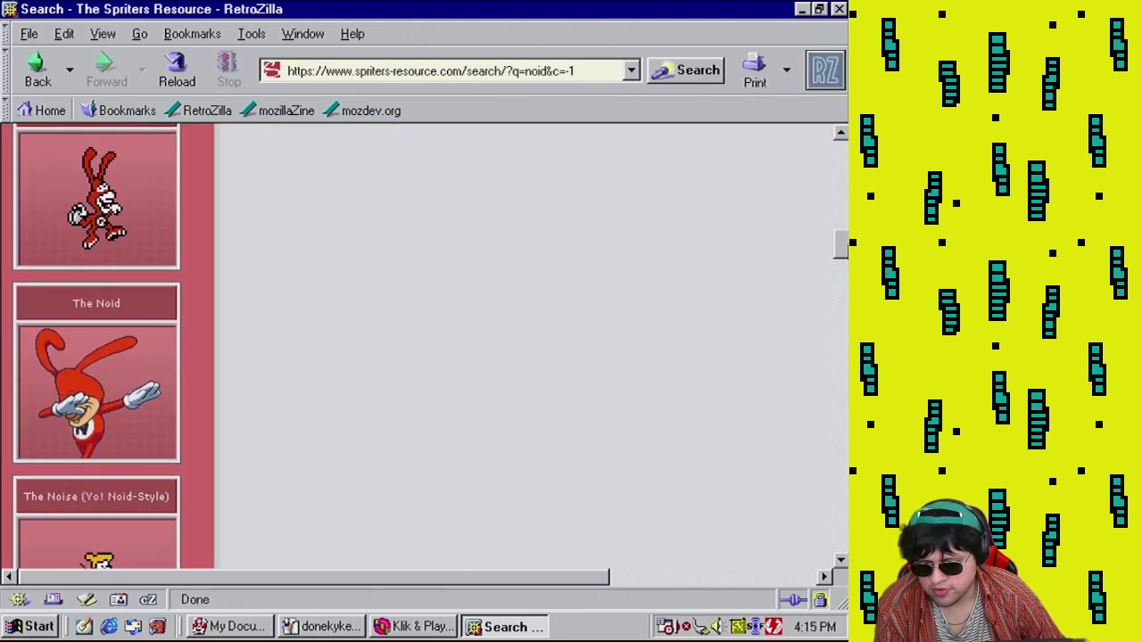
scroll(841, 255, down, 10)
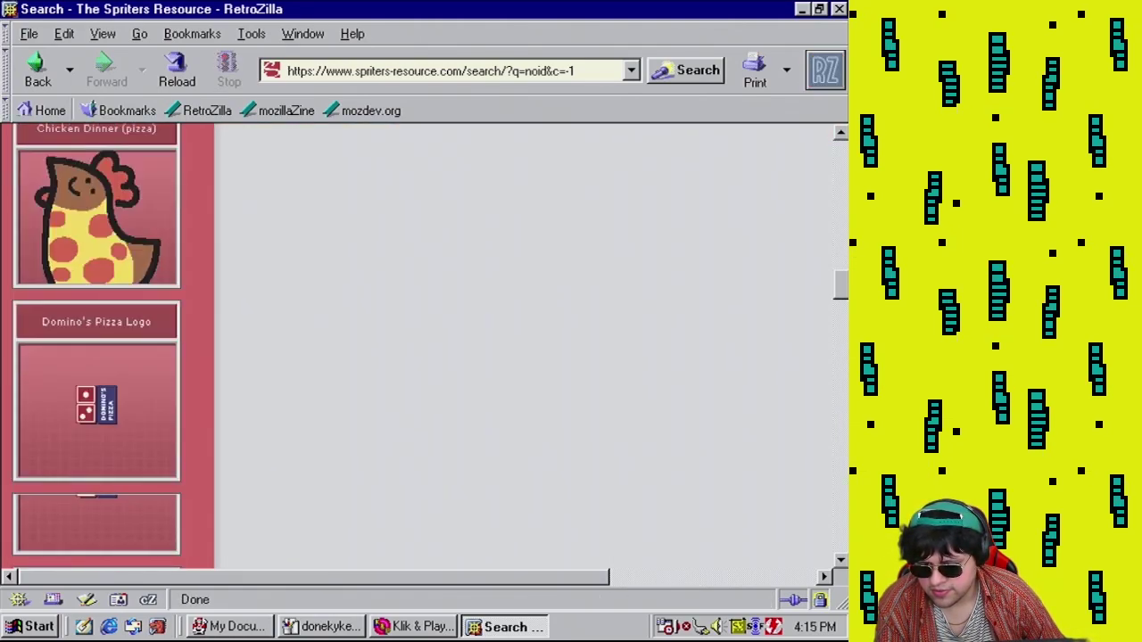
scroll(841, 303, up, 4)
scroll(841, 312, down, 9)
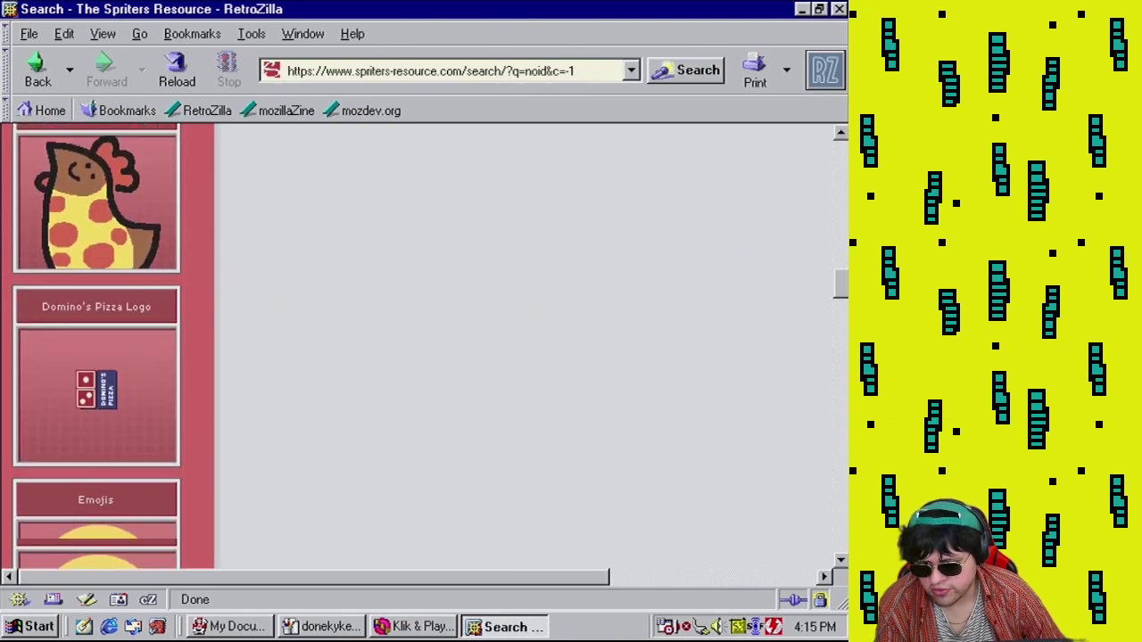
drag(841, 316, 841, 228)
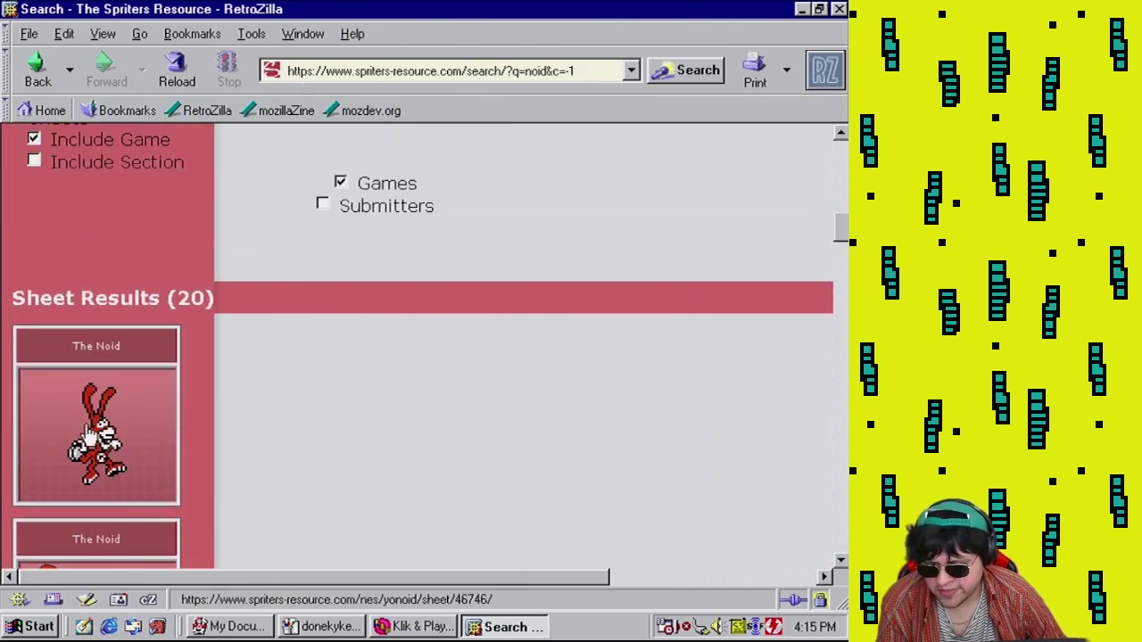
click(87, 434)
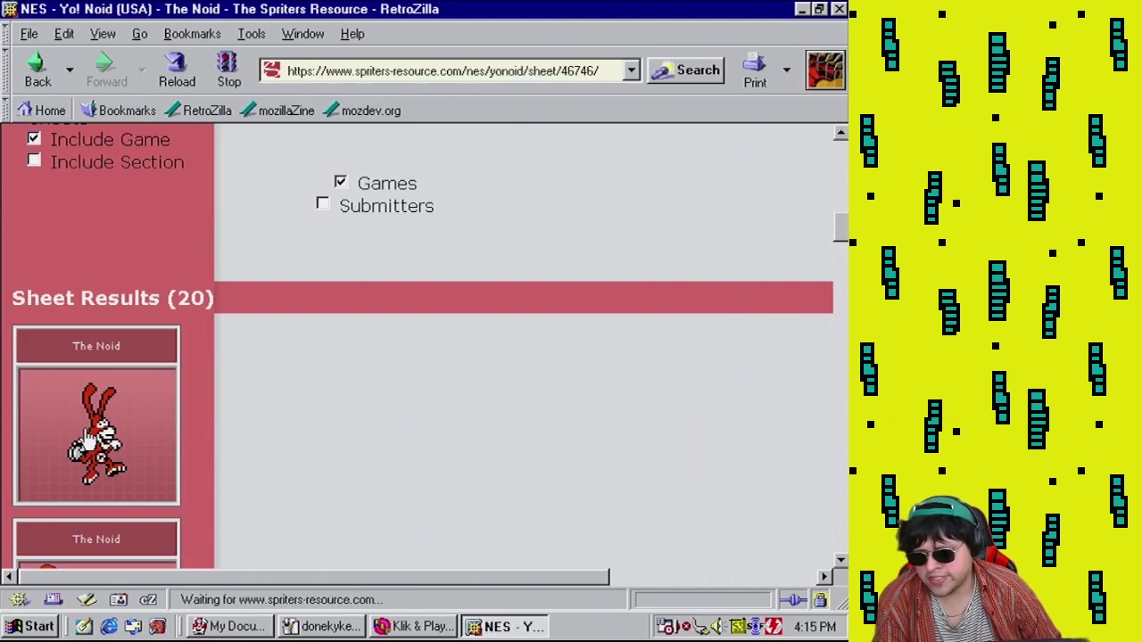
Look over The Noid's sprite sheet and open it in full sheet view
scroll(705, 421, down, 5)
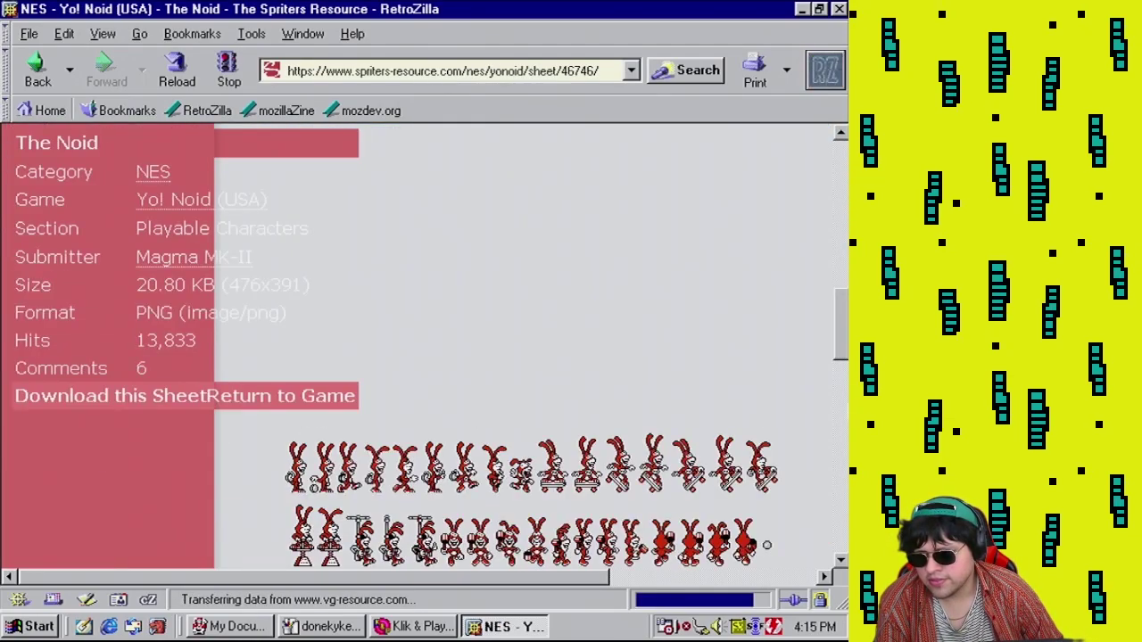
scroll(841, 385, down, 8)
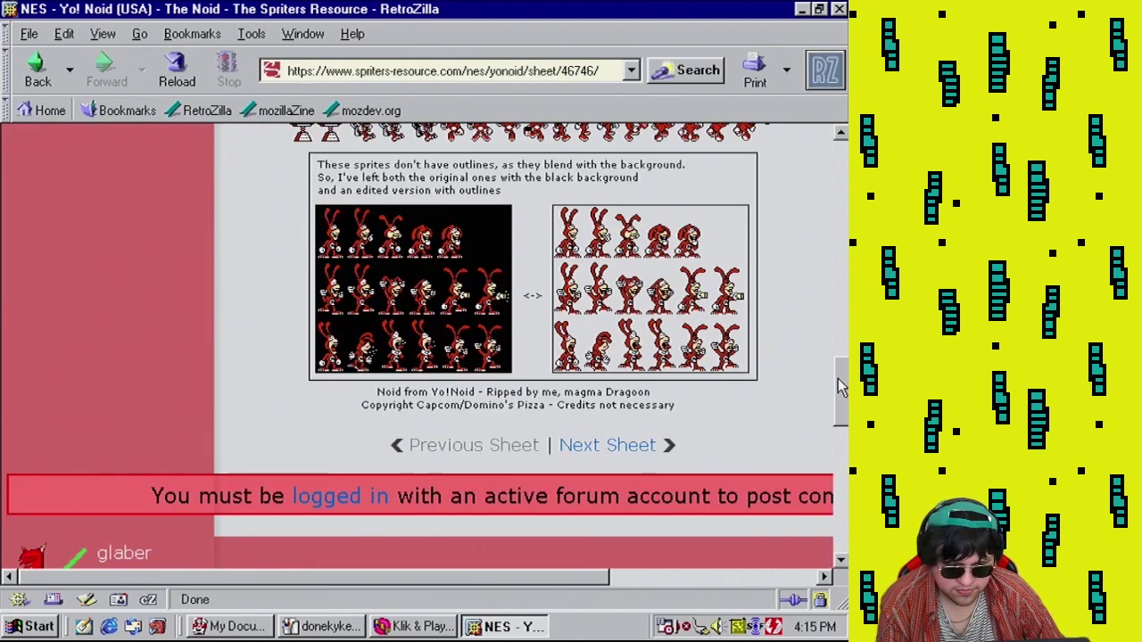
drag(839, 392, 781, 348)
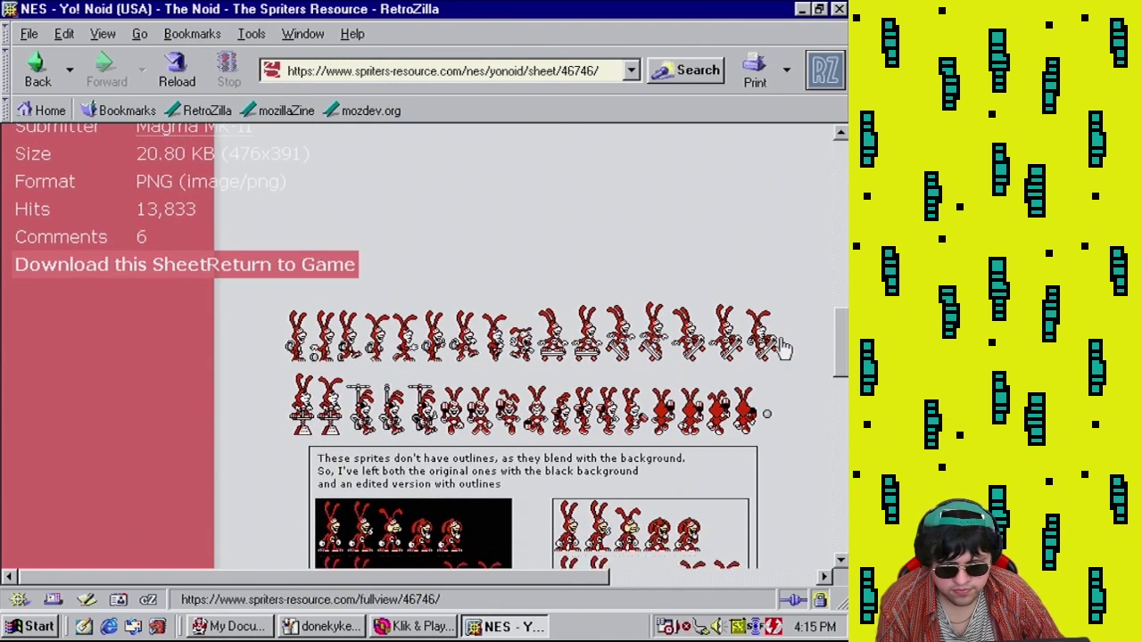
click(420, 337)
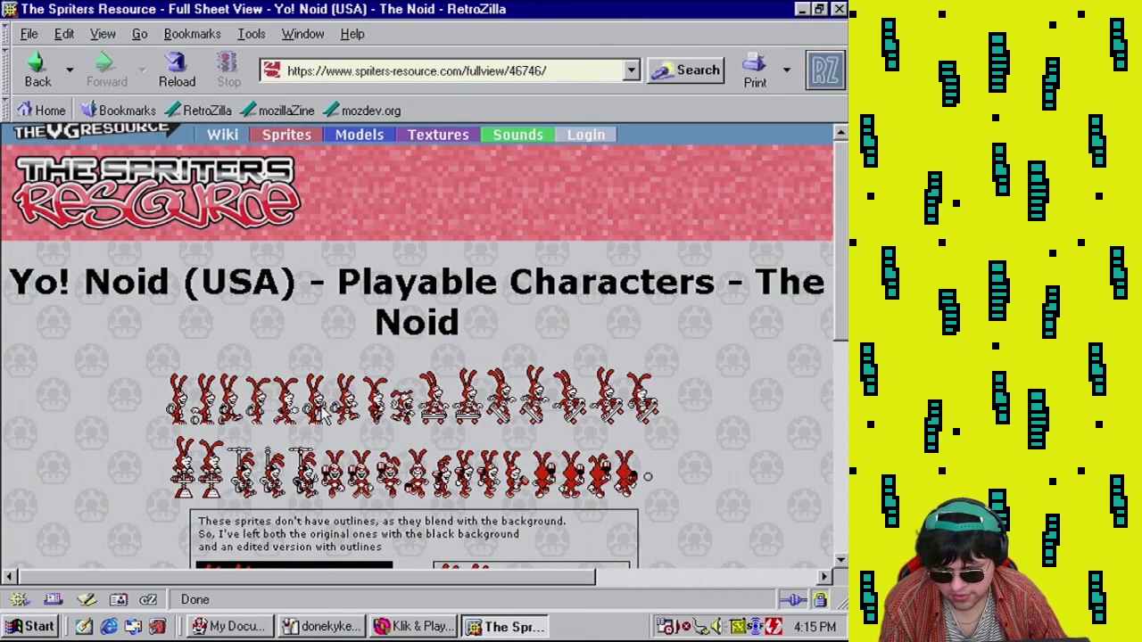
Try copying the Noid sheet into a new Paint picture with the bitmap enlarged, and delete the pasted image
right_click(323, 412)
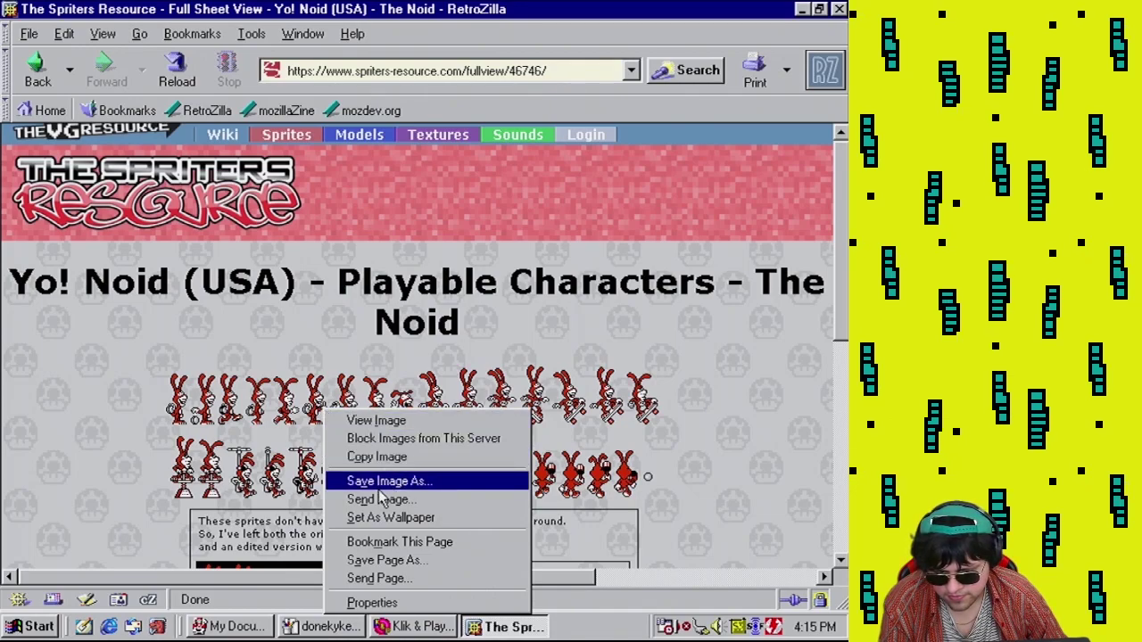
click(380, 457)
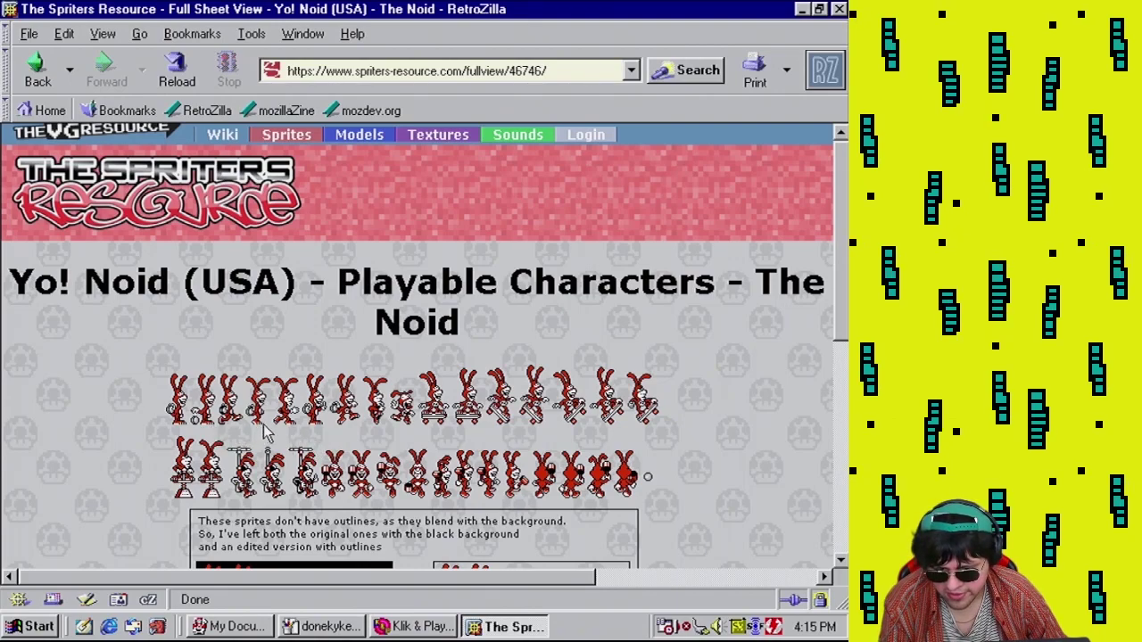
click(308, 628)
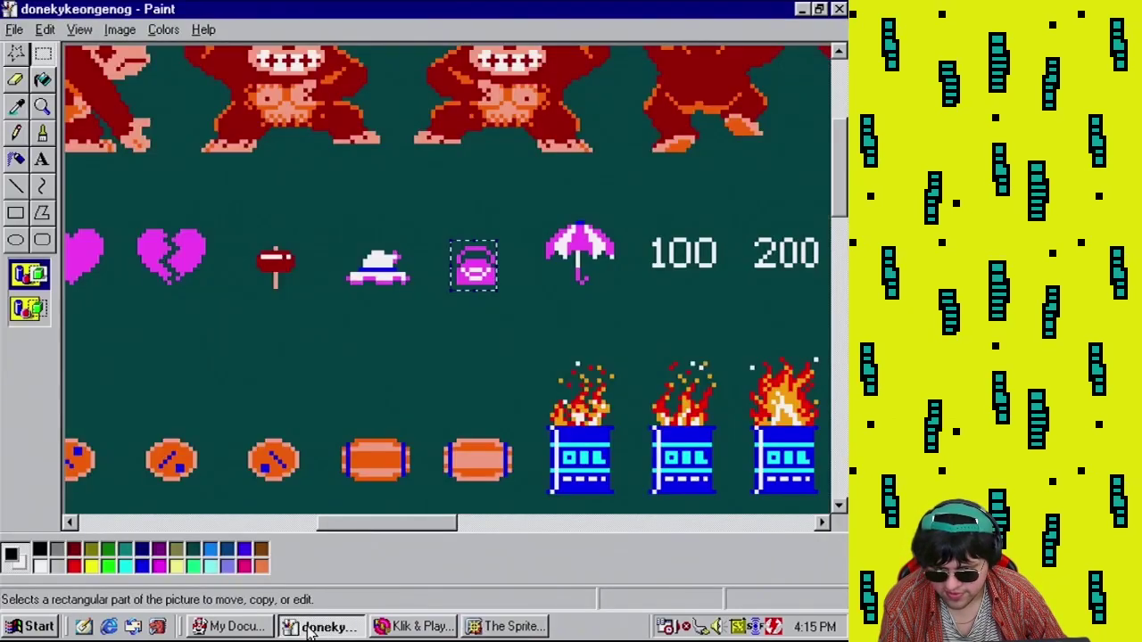
click(308, 629)
click(41, 627)
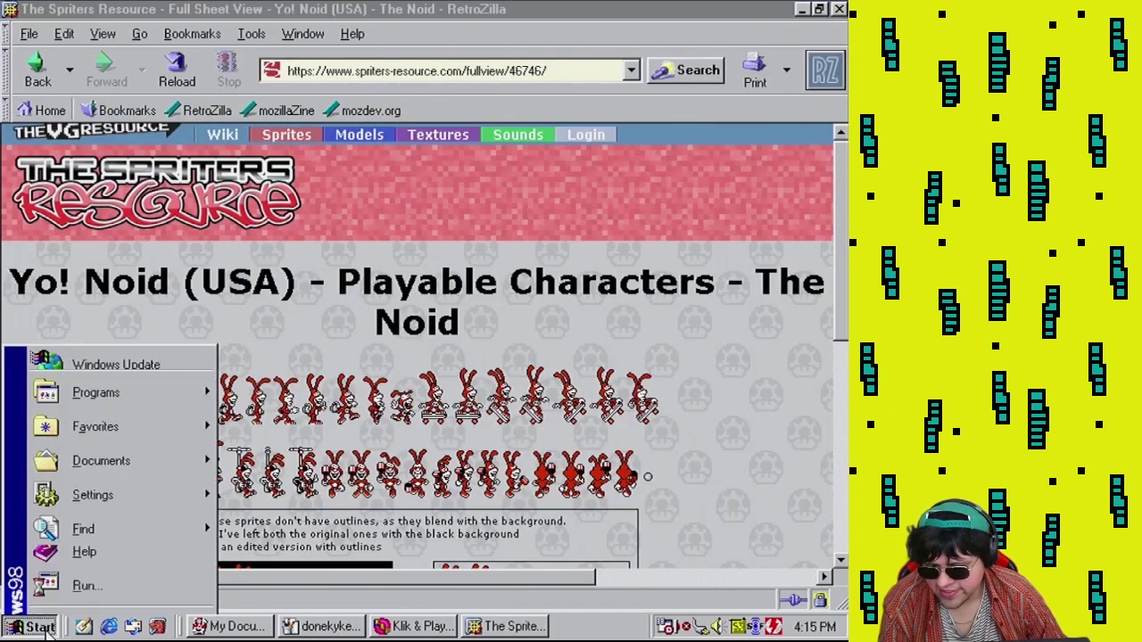
mouse_move(92, 317)
mouse_move(326, 36)
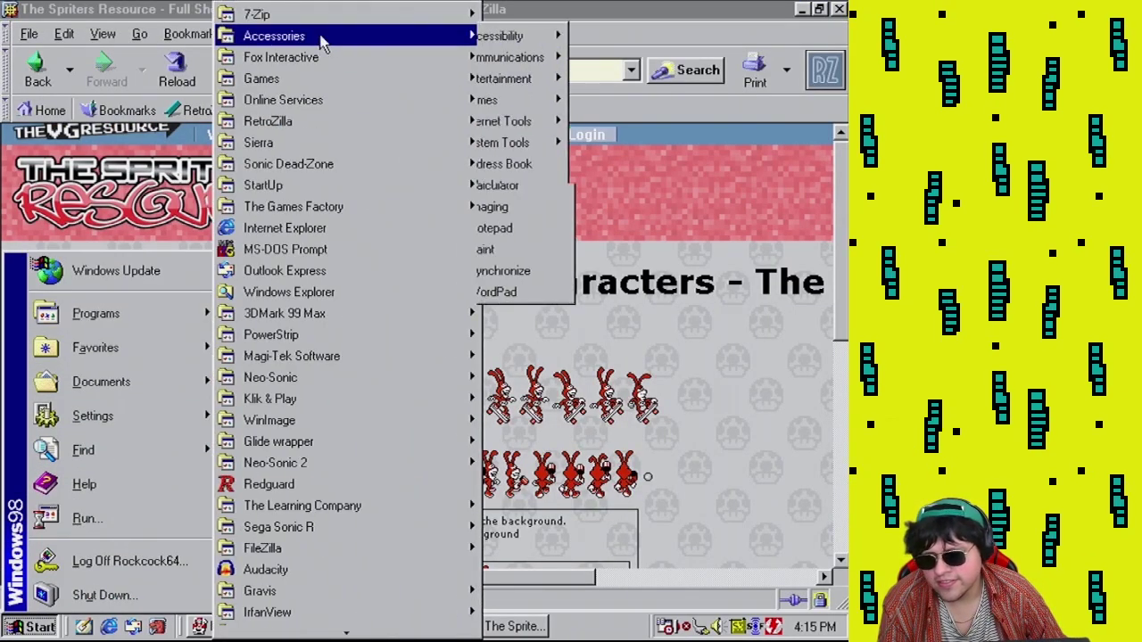
click(523, 251)
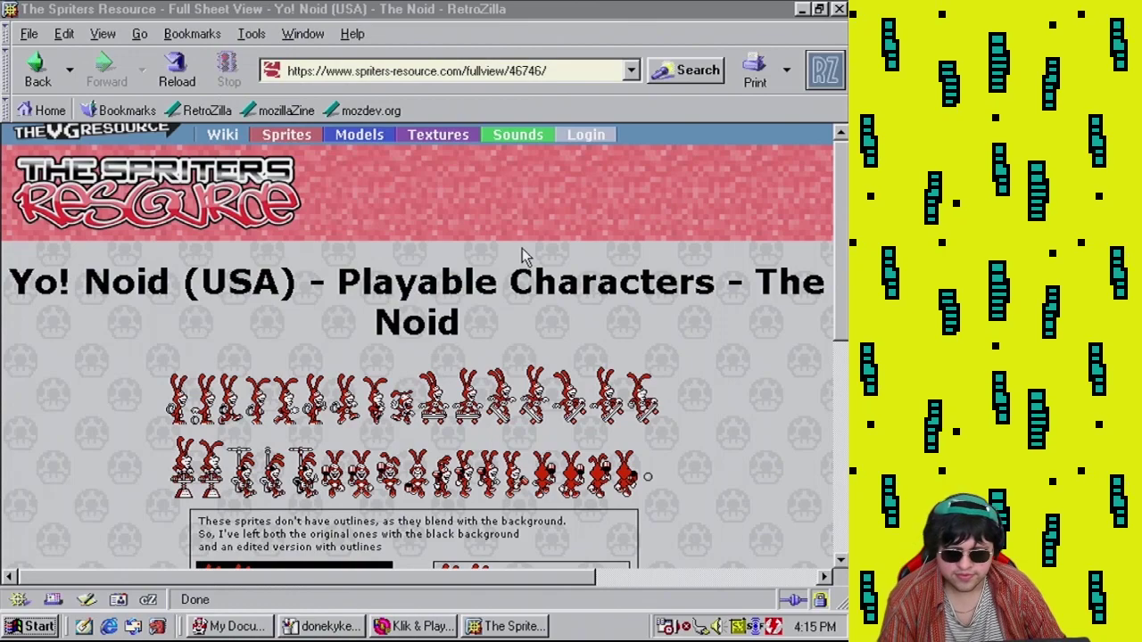
key(ctrl+v)
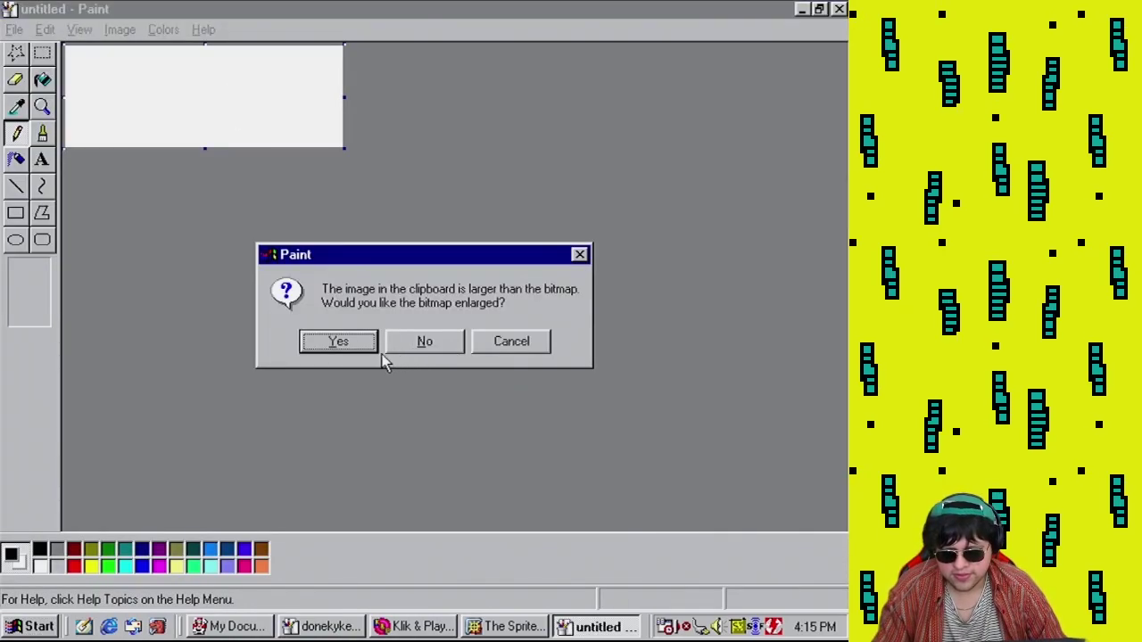
click(339, 340)
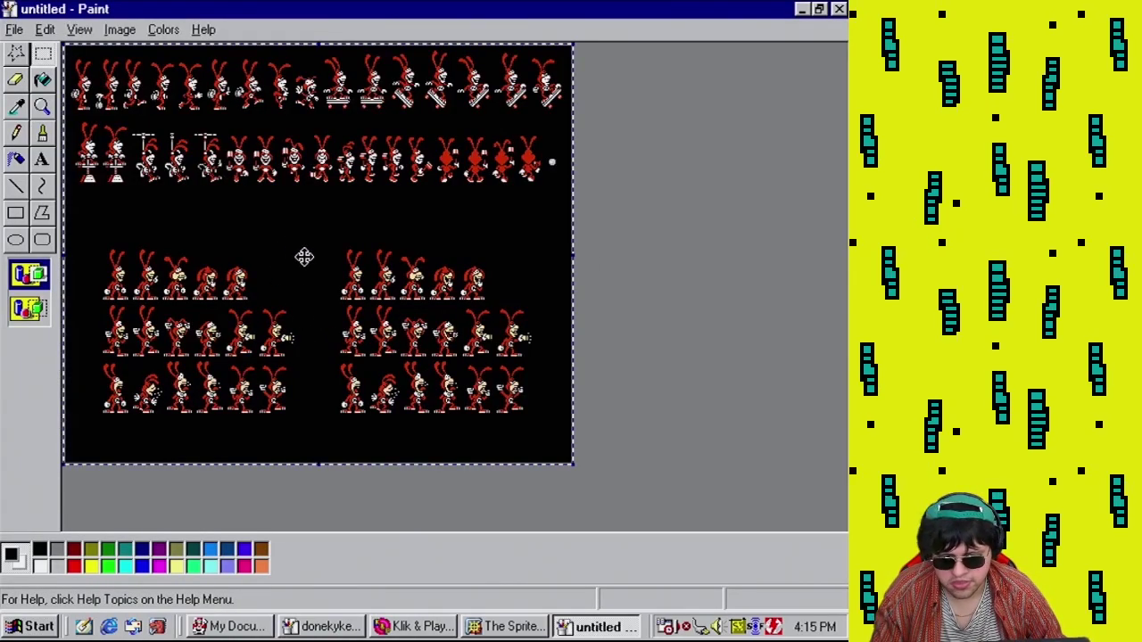
key(Delete)
Return to RetroZilla, save the Noid sheet to Downloads as PNG image 46746, and close the download manager
click(196, 632)
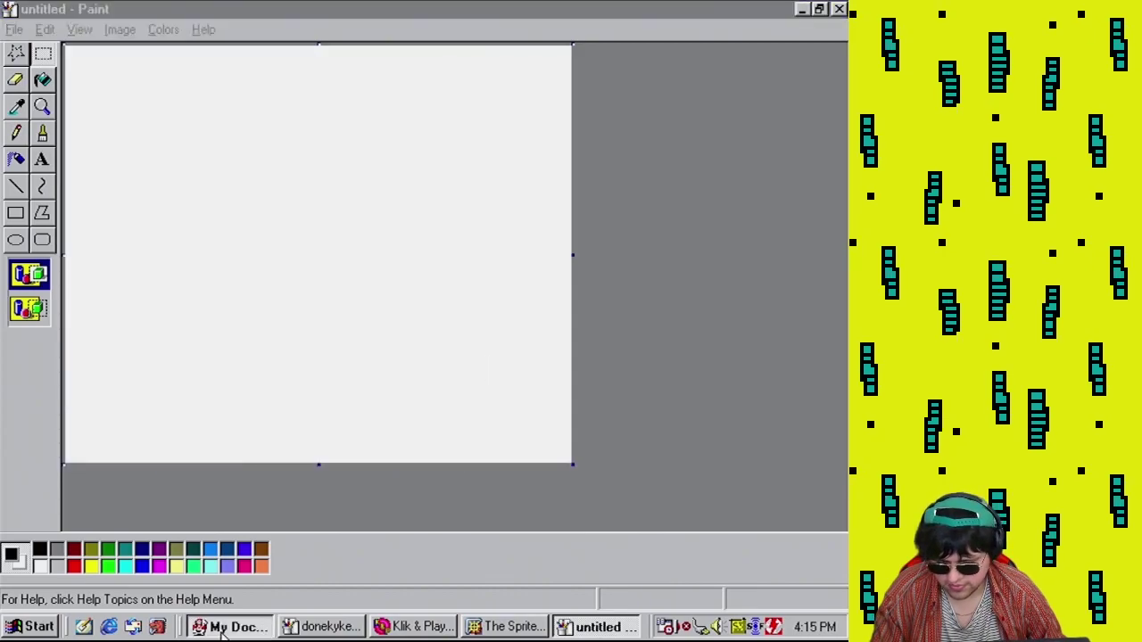
click(339, 629)
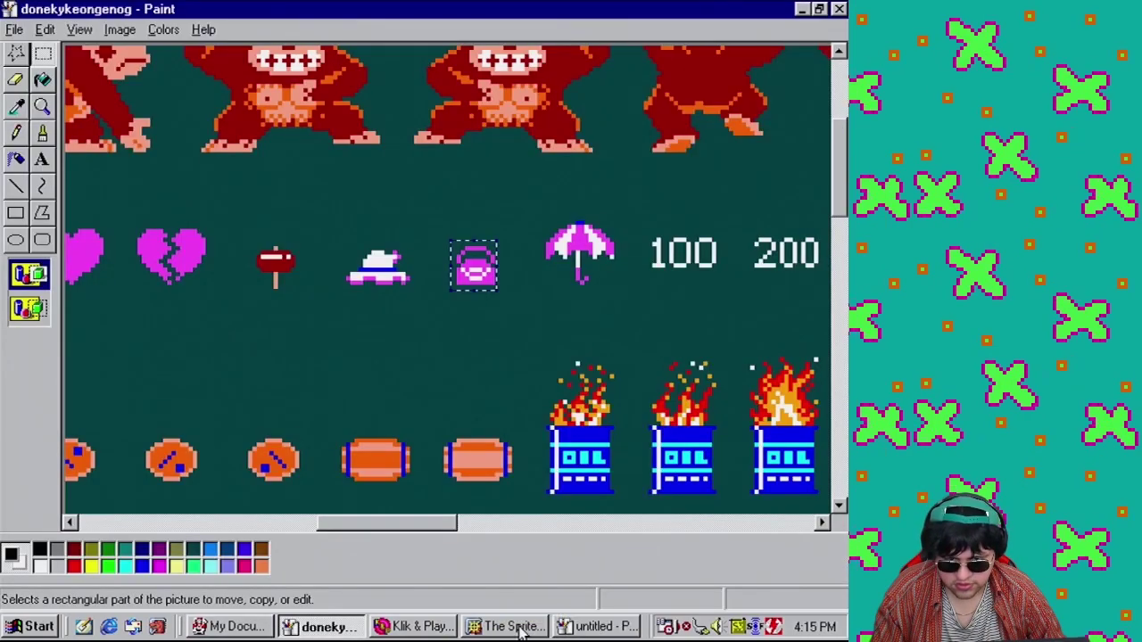
click(521, 628)
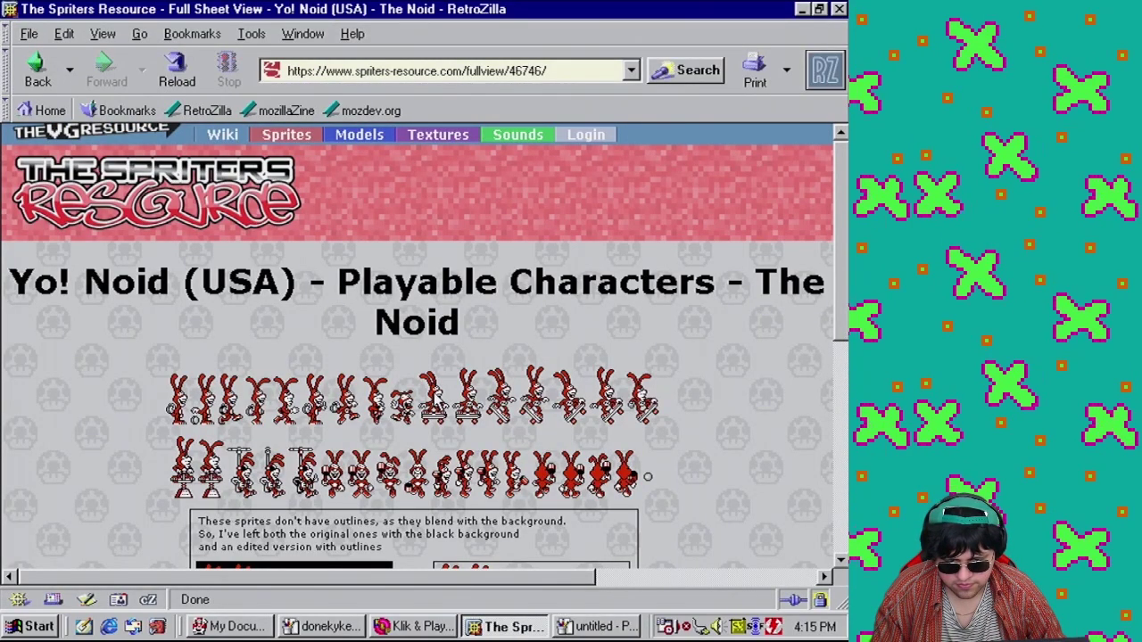
right_click(436, 399)
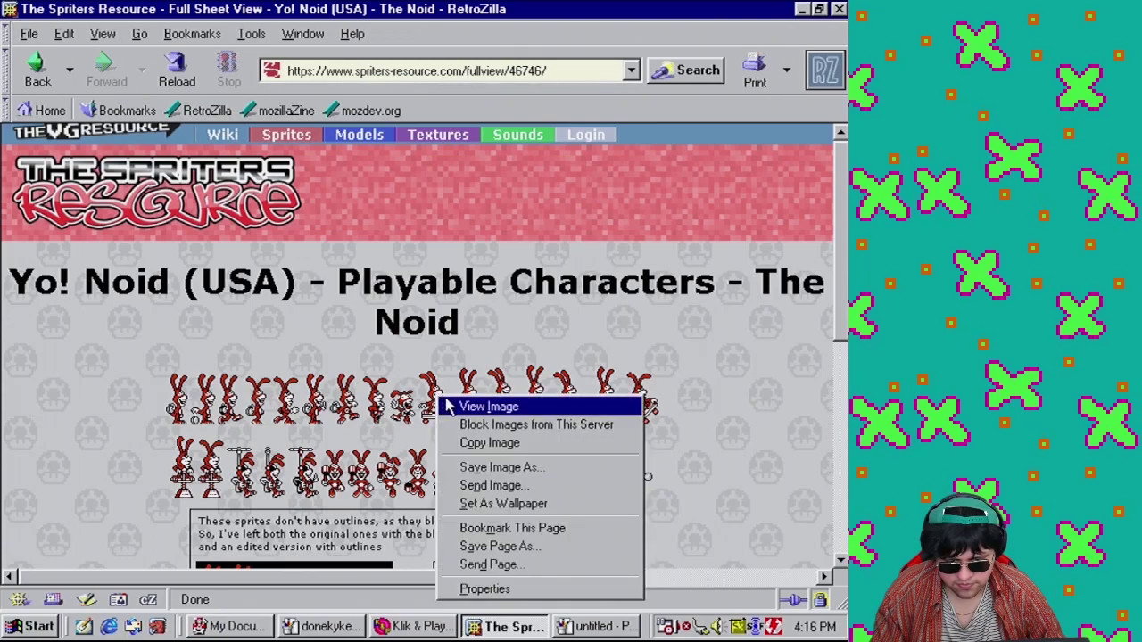
click(529, 467)
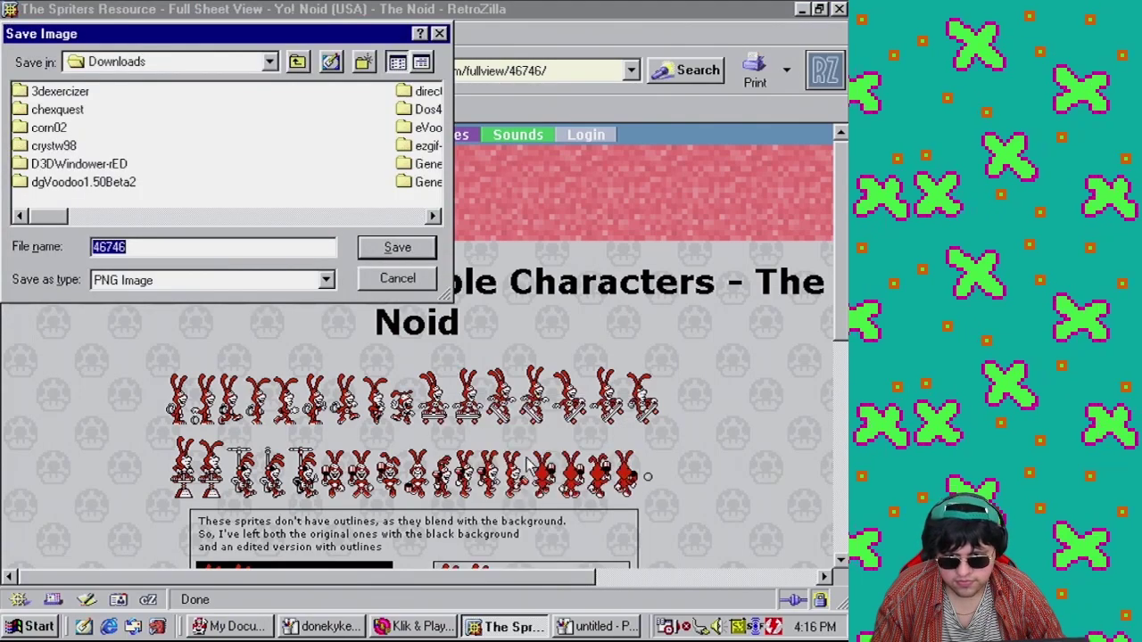
click(379, 249)
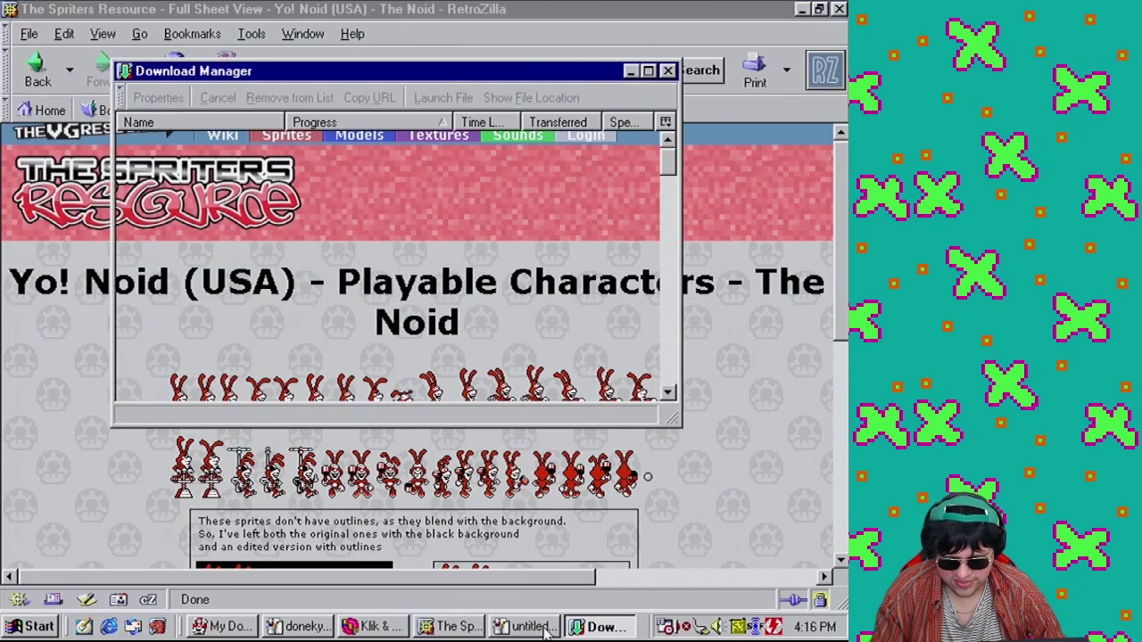
click(667, 71)
Switch to the untitled Paint picture and close it without saving
click(531, 627)
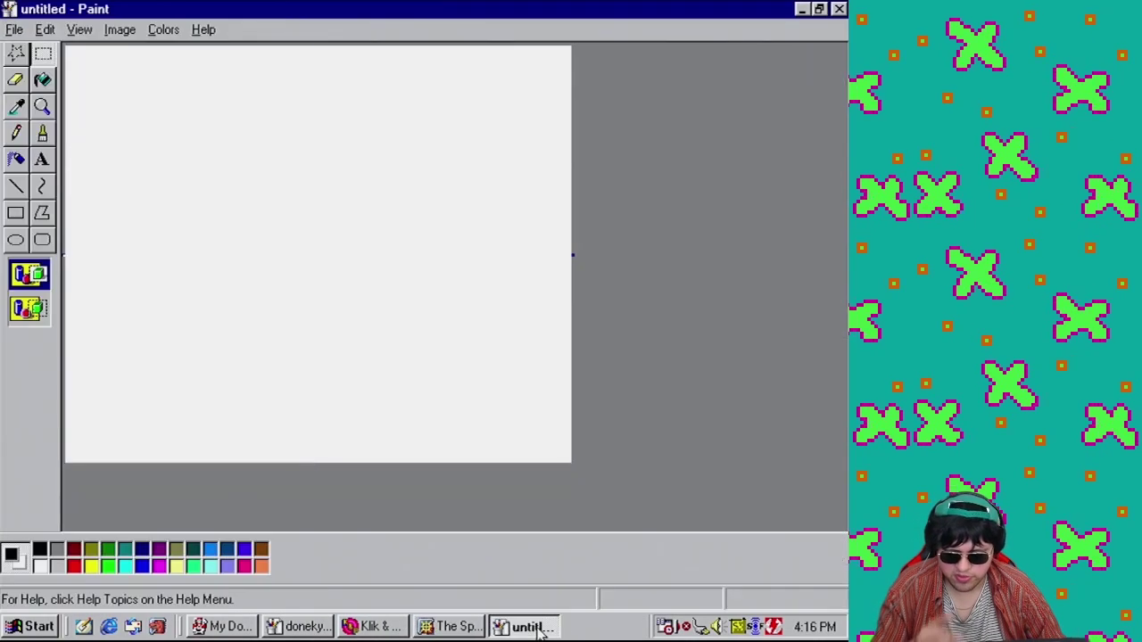
click(839, 11)
click(416, 340)
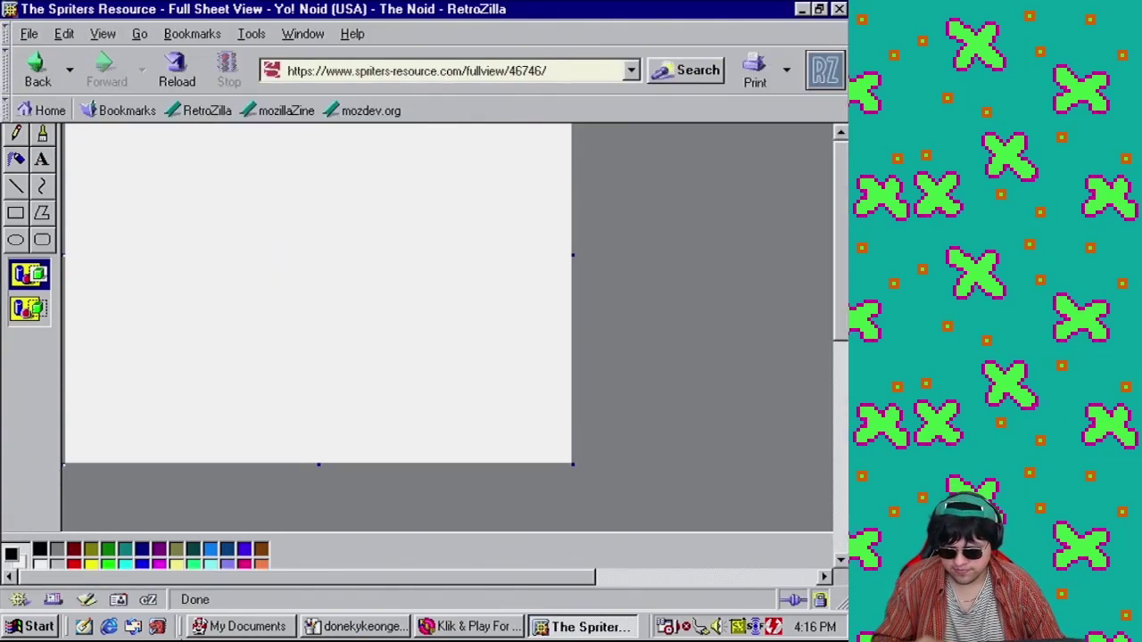
Switch to the My Documents window and open its Downloads folder
click(245, 628)
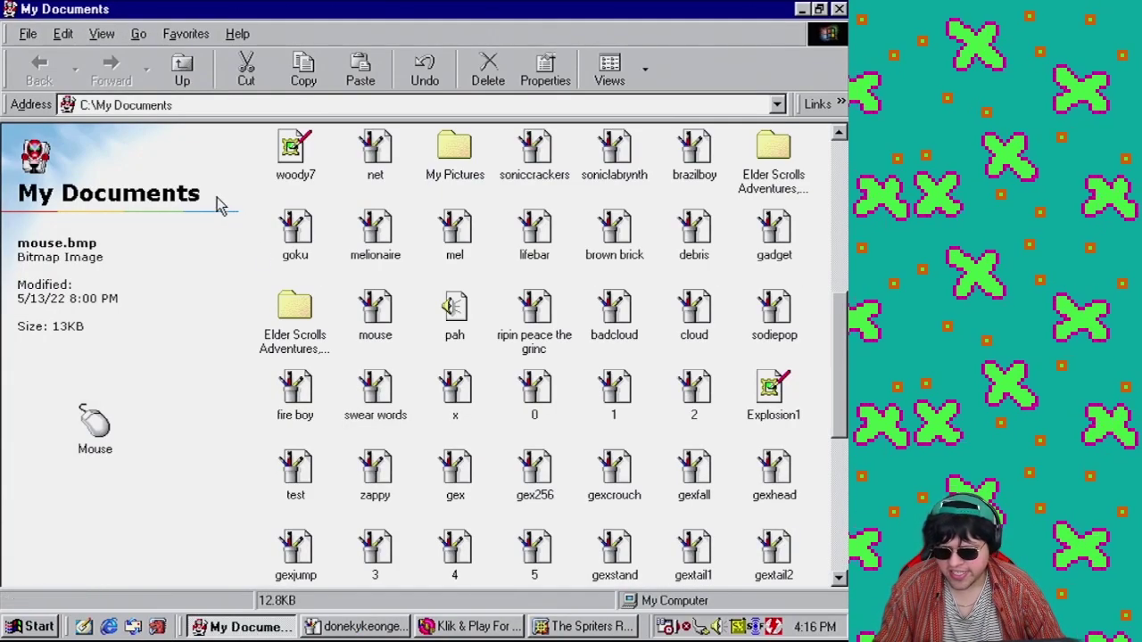
drag(844, 337, 753, 136)
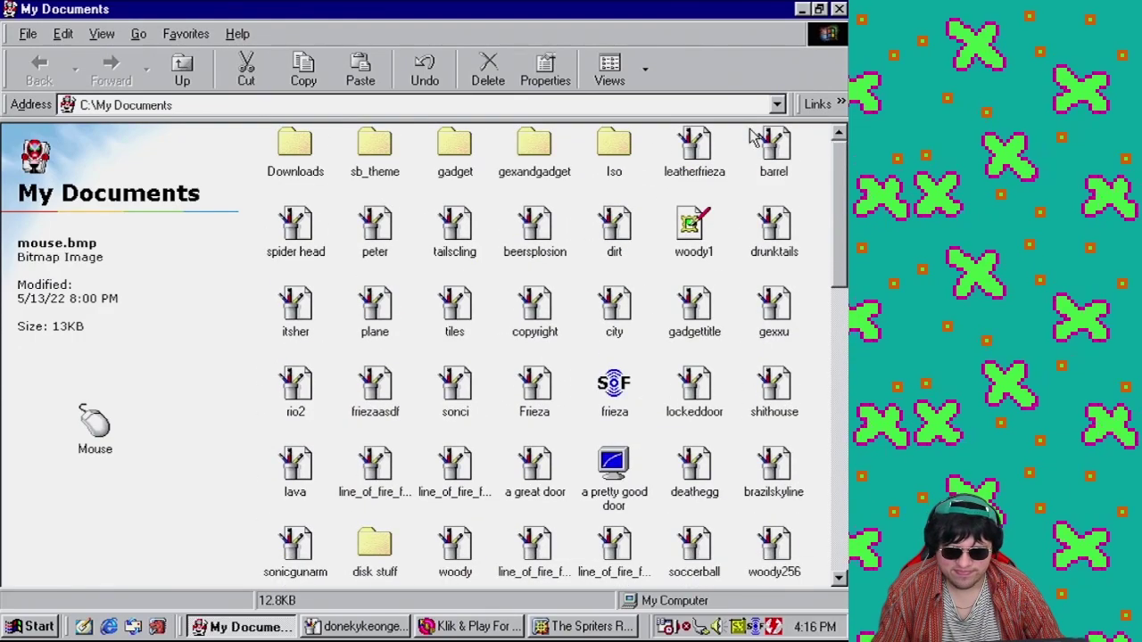
double_click(290, 152)
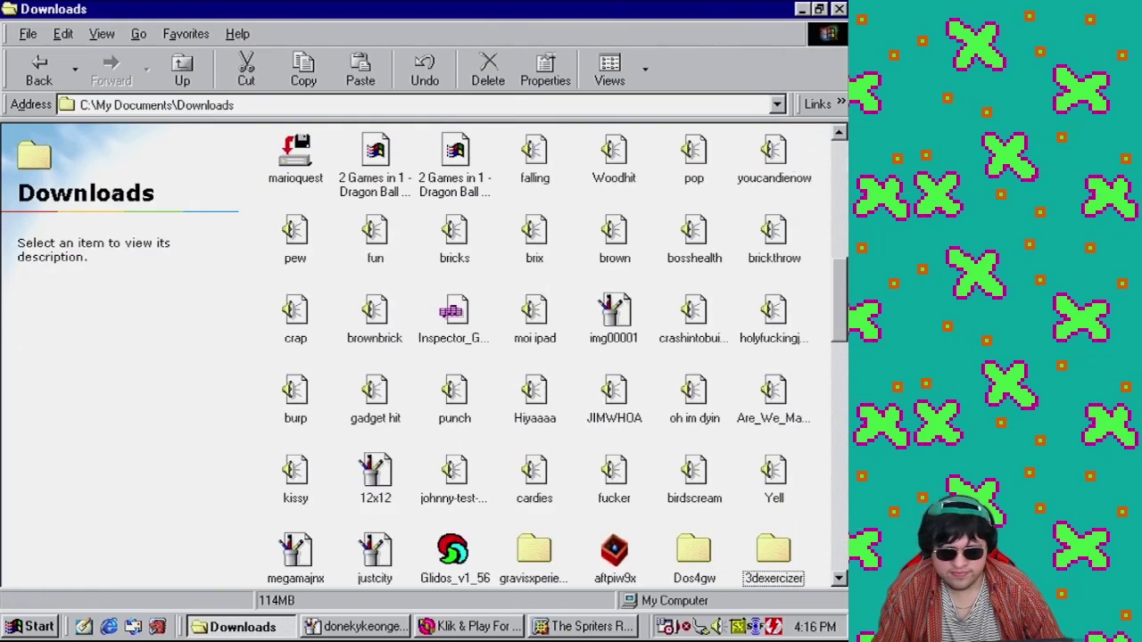
Find the 46746 PNG image in the Downloads folder, open it to view the Noid sheet, and close the viewer window
drag(843, 334, 846, 580)
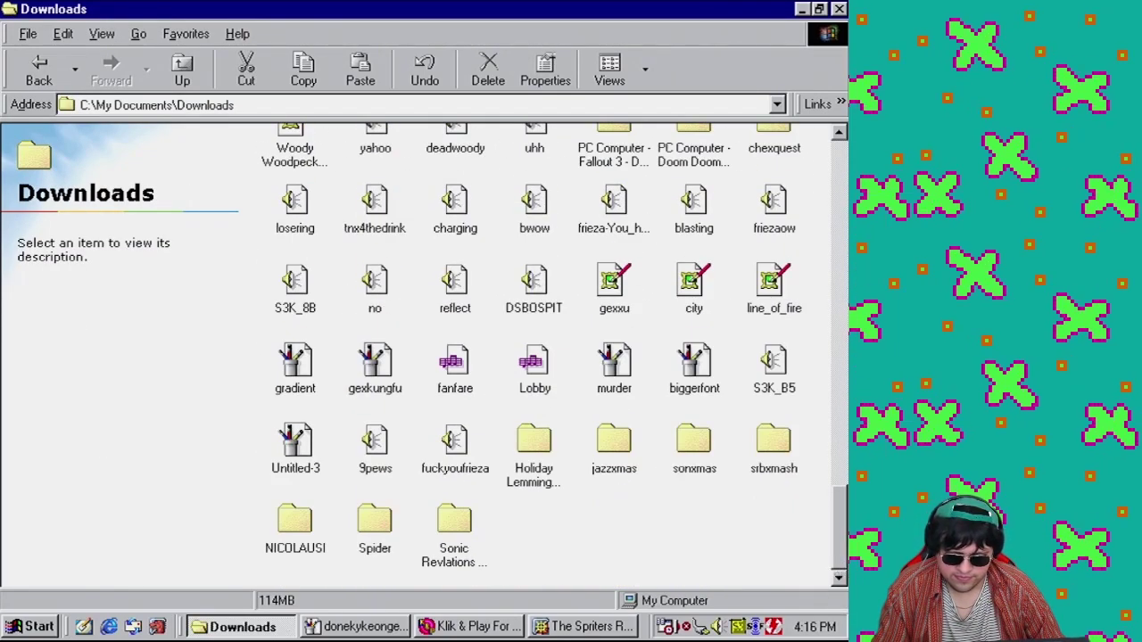
scroll(553, 357, up, 10)
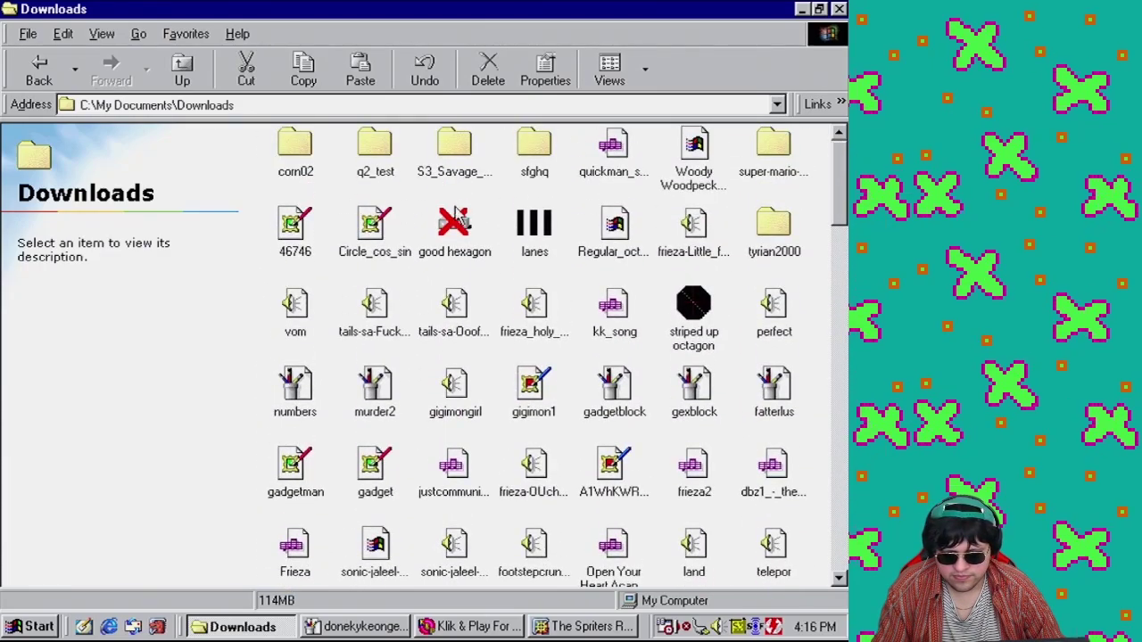
click(278, 228)
right_click(281, 224)
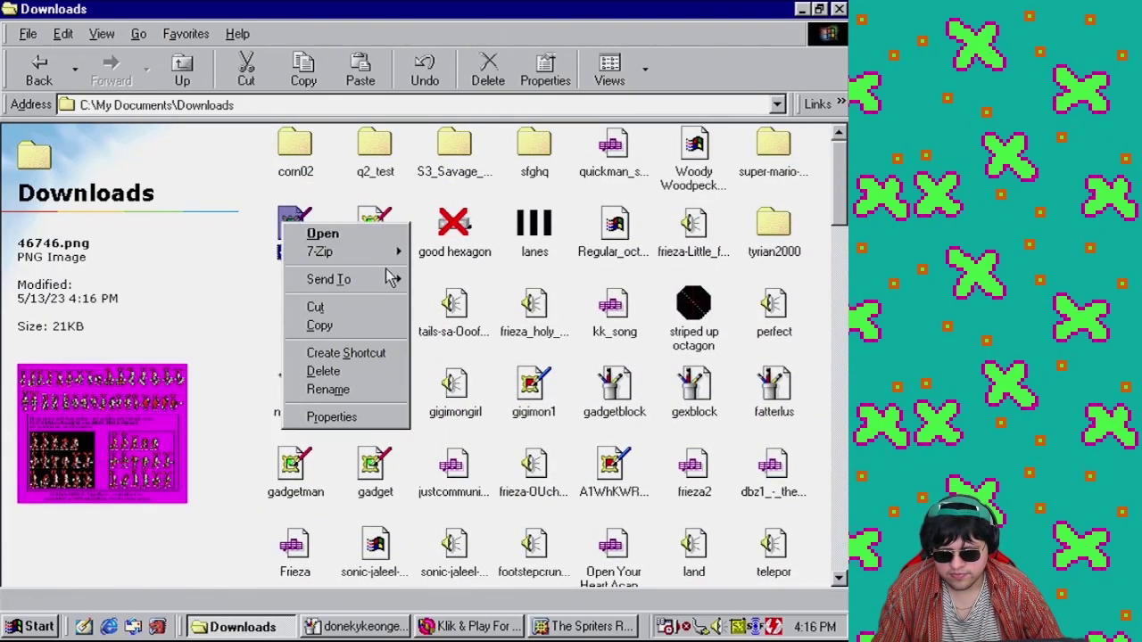
click(378, 234)
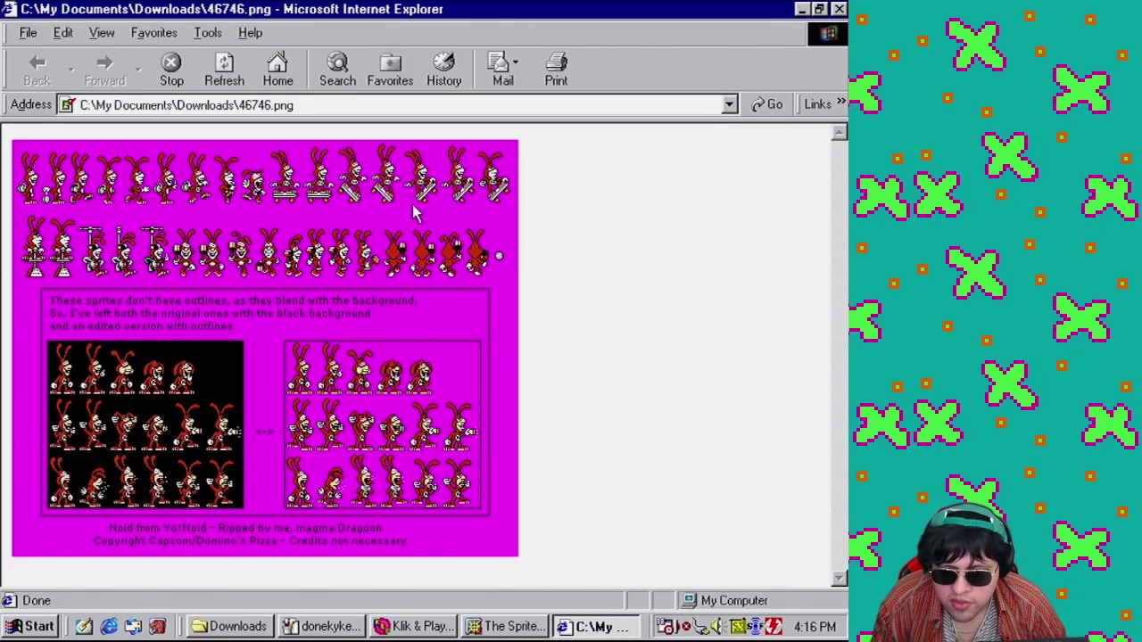
click(841, 9)
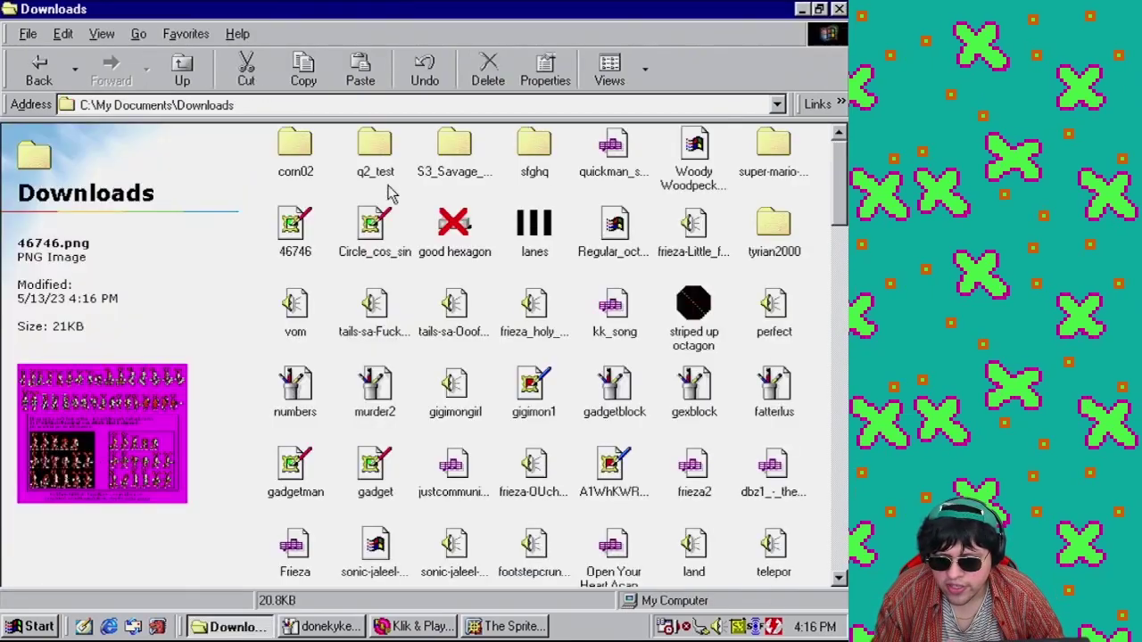
right_click(293, 218)
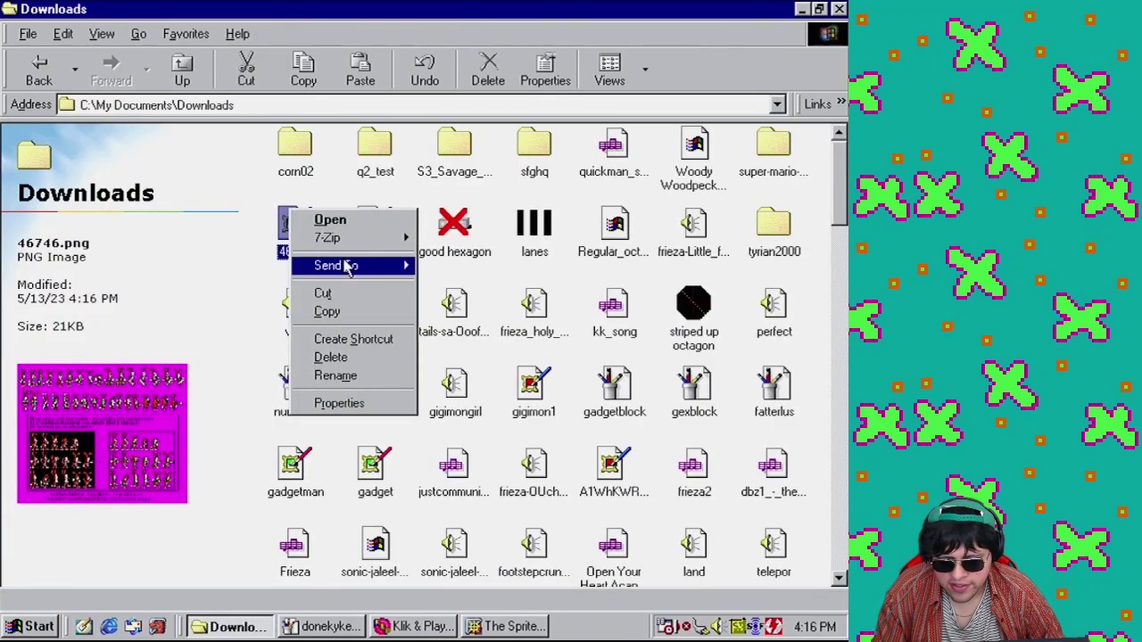
mouse_move(348, 268)
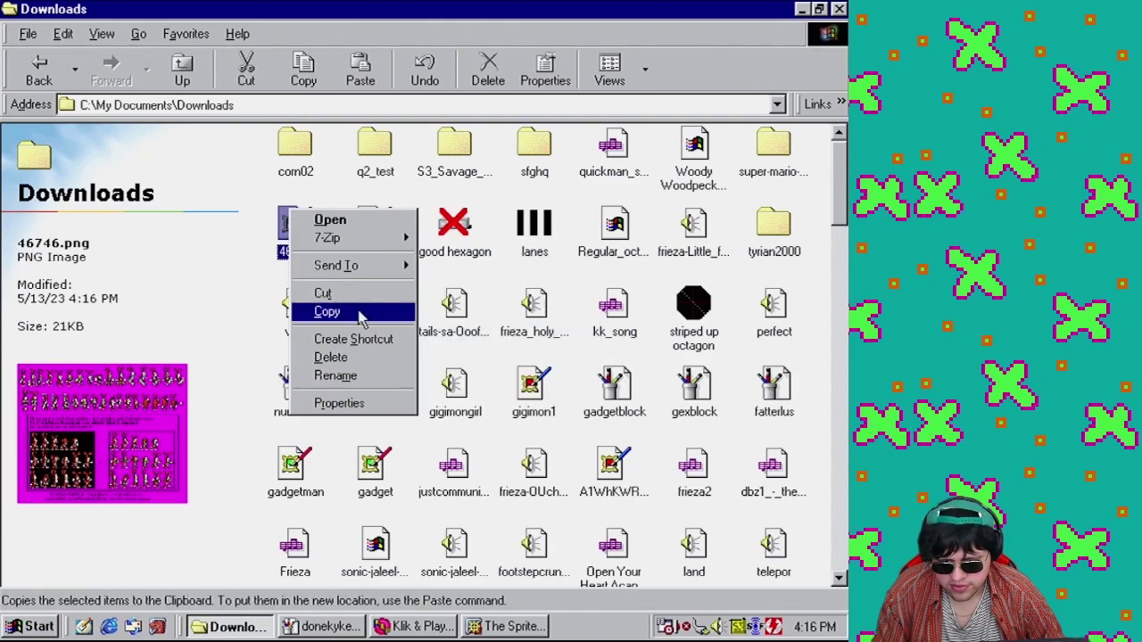
mouse_move(366, 246)
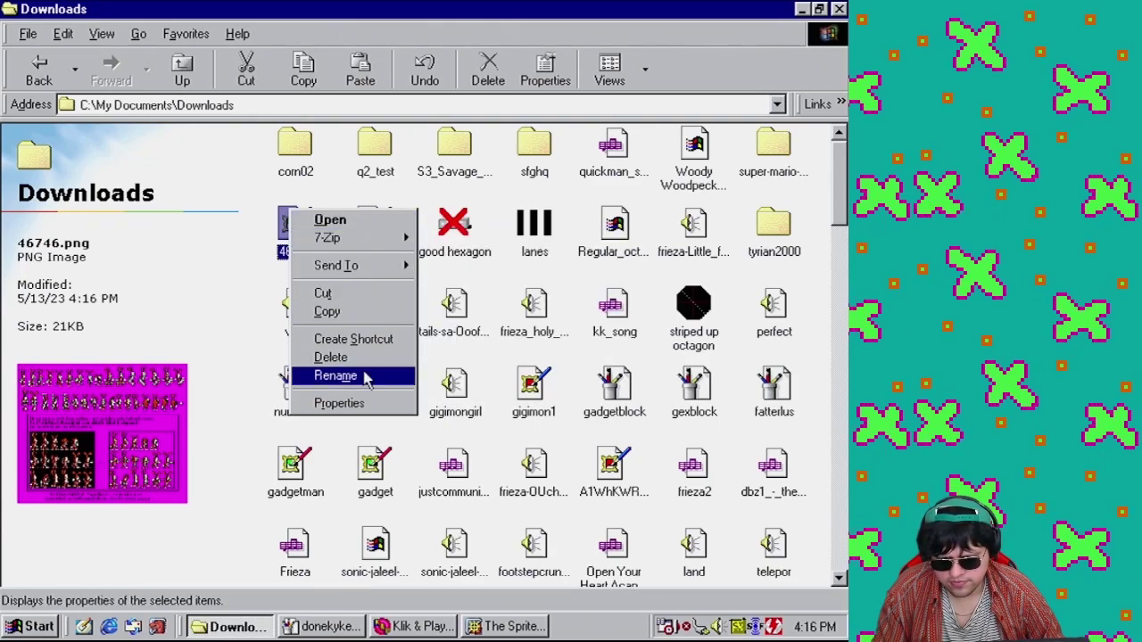
click(327, 191)
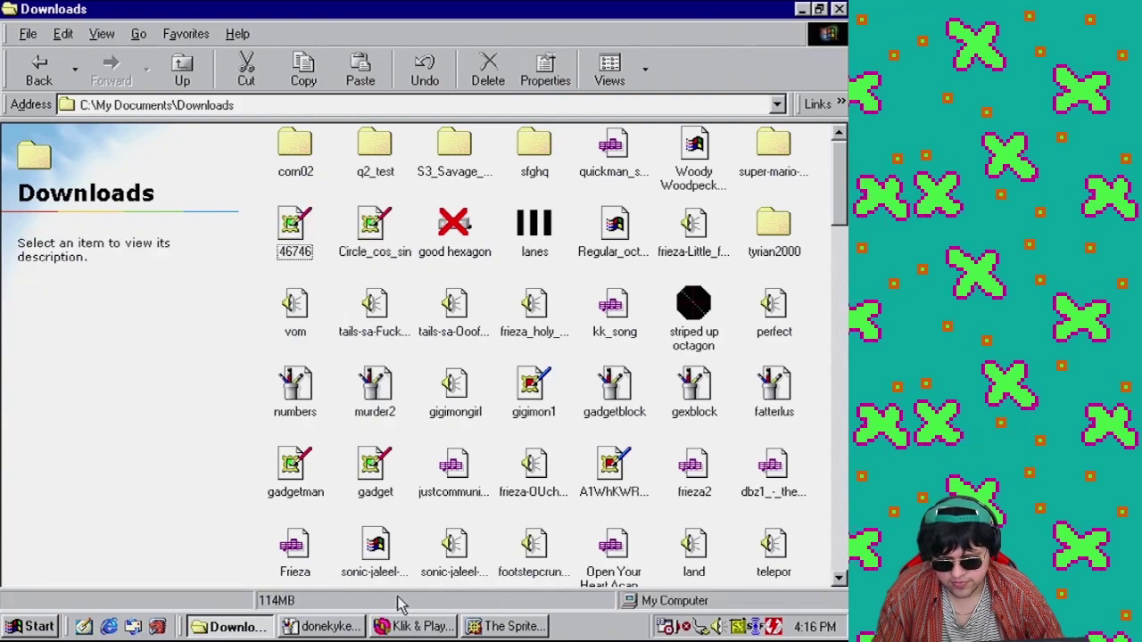
Start Paint from the Windows accessories
click(25, 628)
mouse_move(95, 314)
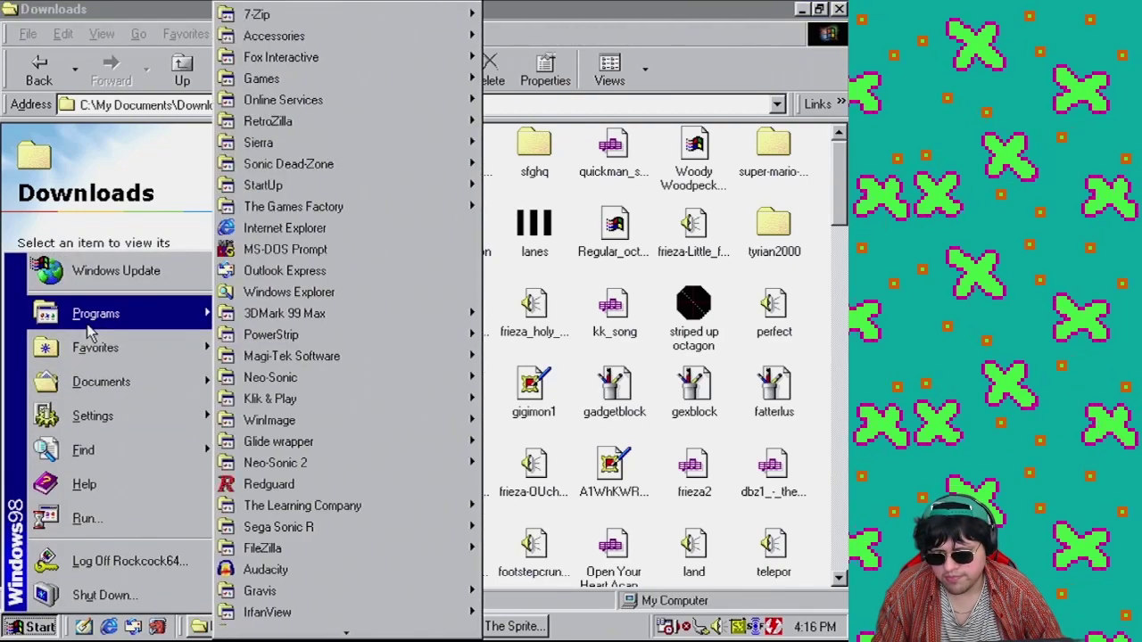
mouse_move(299, 40)
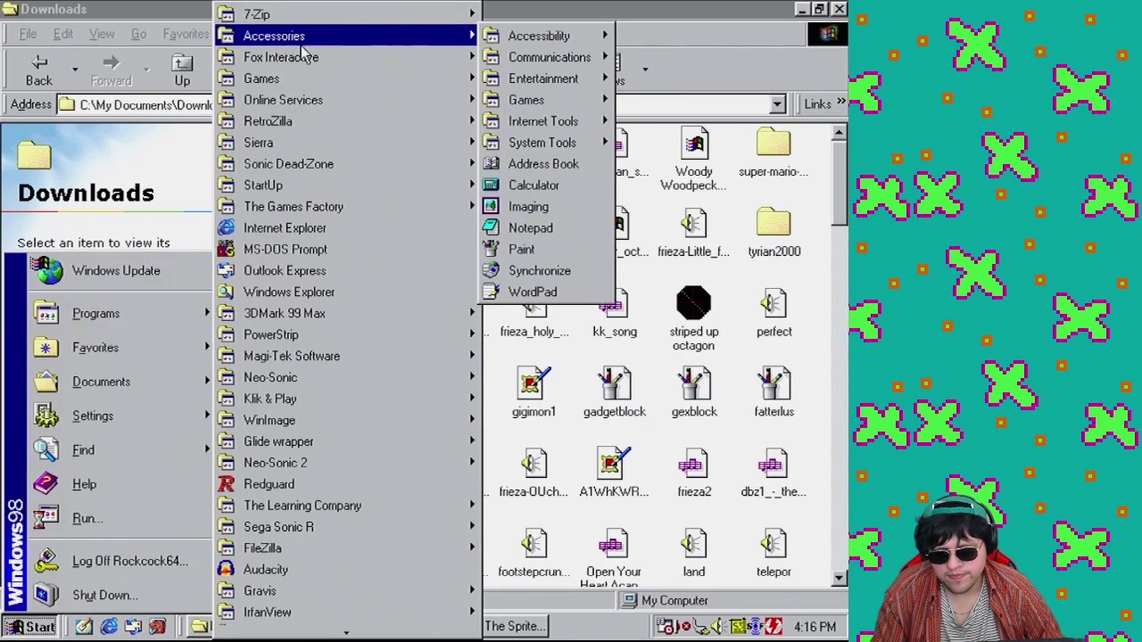
click(545, 250)
Try to find image 46746 in Downloads to open in Paint with All Picture Files shown, and leave Paint
click(14, 29)
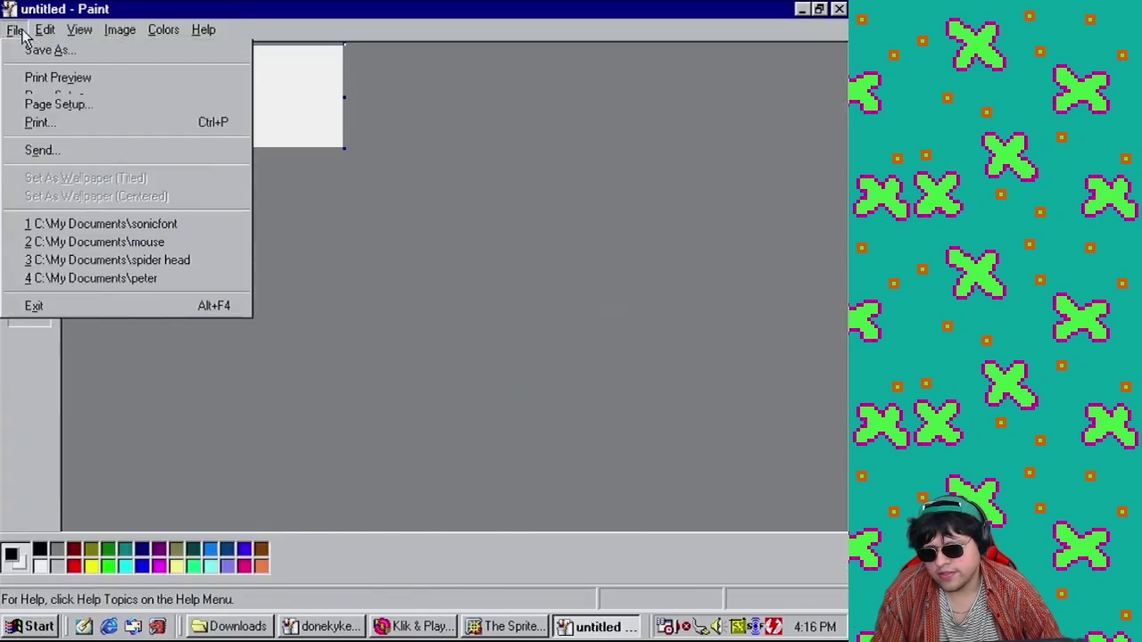
click(38, 69)
click(522, 425)
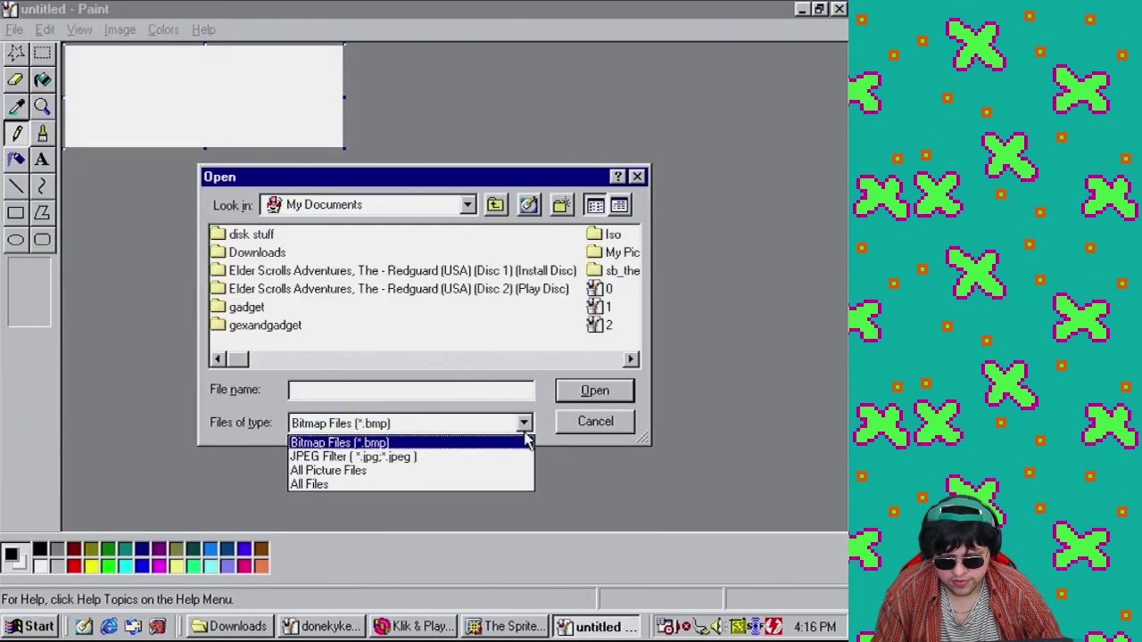
click(507, 473)
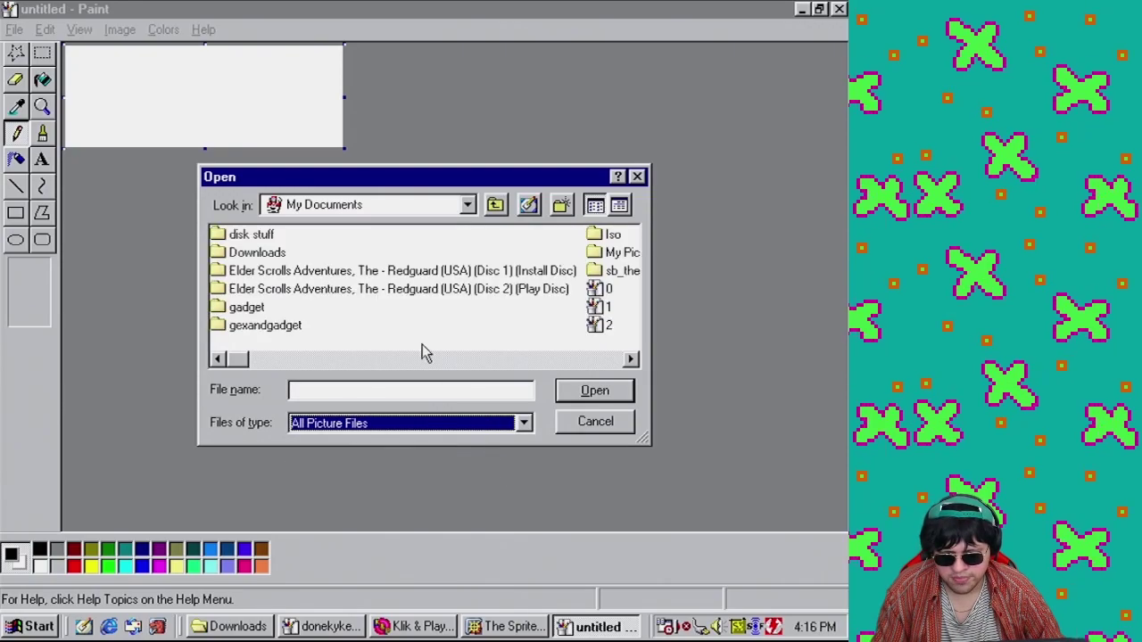
double_click(277, 253)
drag(257, 359, 644, 385)
click(612, 422)
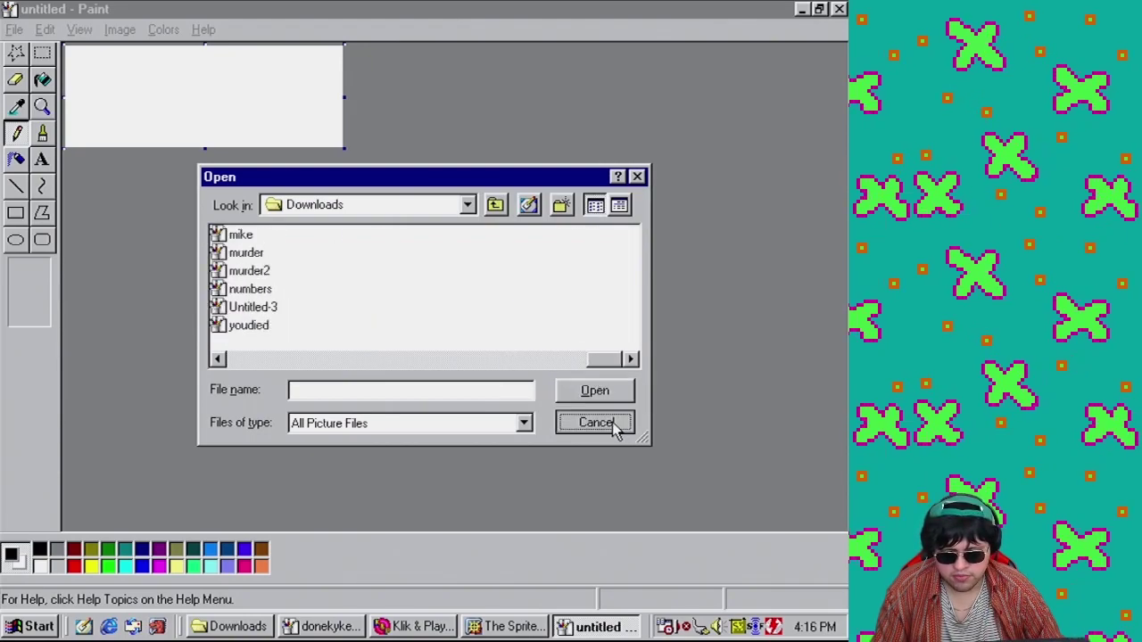
key(alt+Tab)
Start Adobe Photoshop 5.5
click(31, 626)
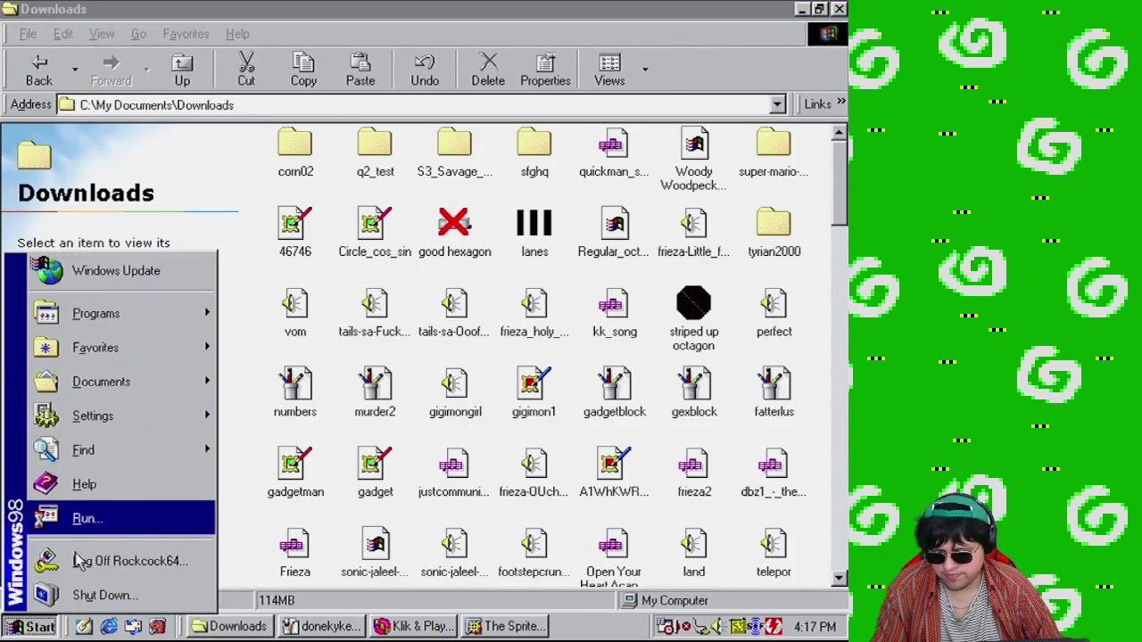
mouse_move(158, 332)
mouse_move(347, 633)
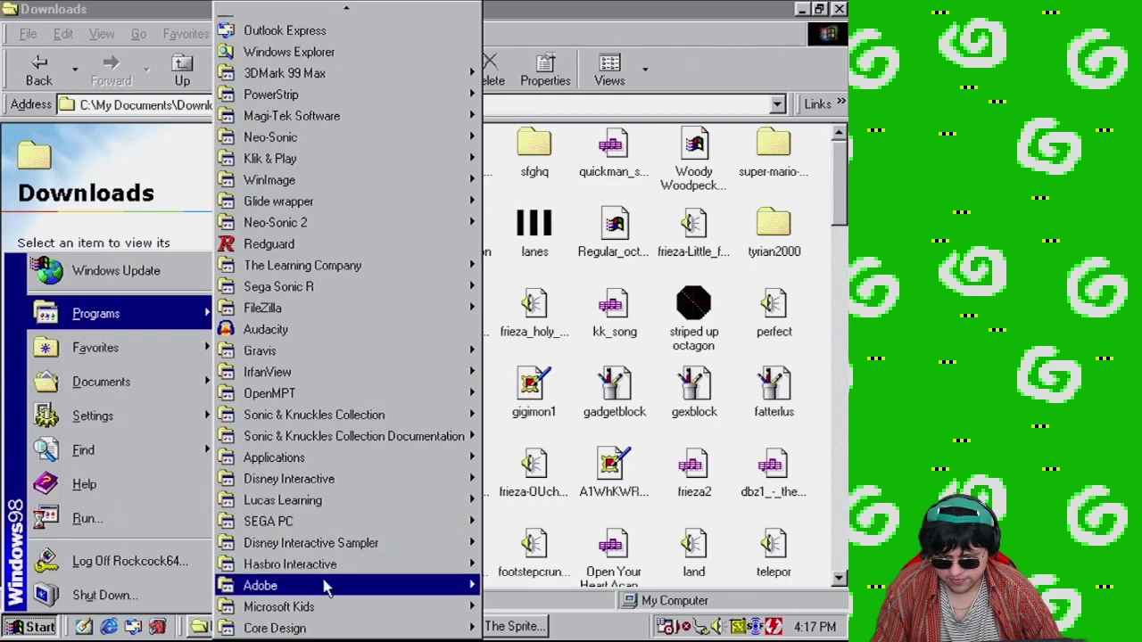
mouse_move(326, 588)
mouse_move(535, 596)
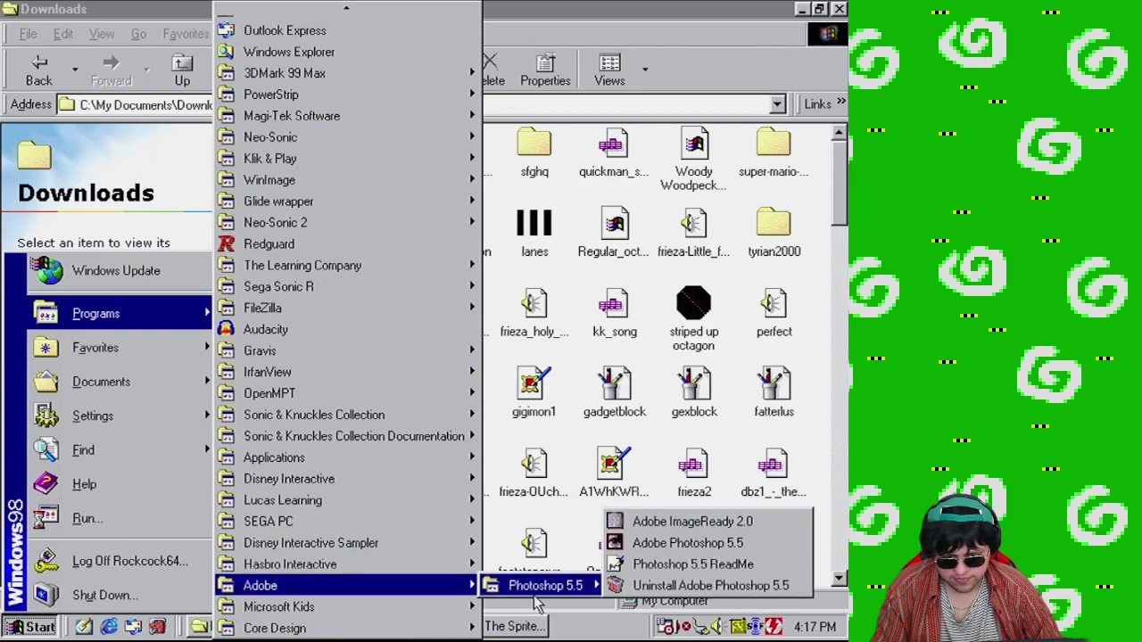
click(705, 544)
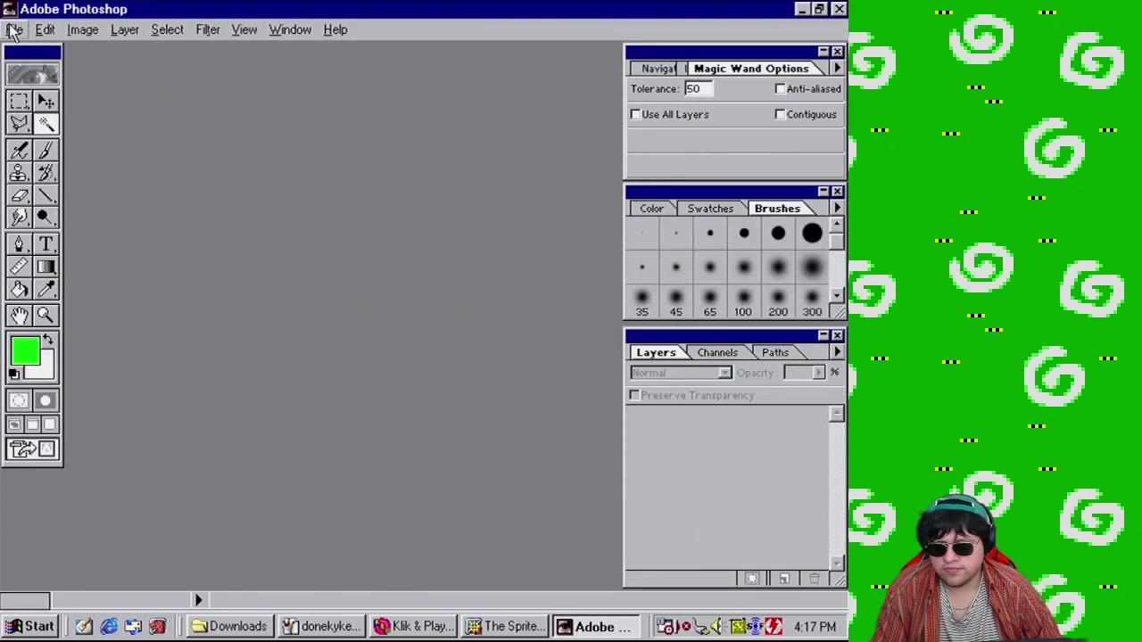
Open the Noid sprite sheet 46746 from the Downloads folder in Photoshop
click(14, 29)
click(42, 69)
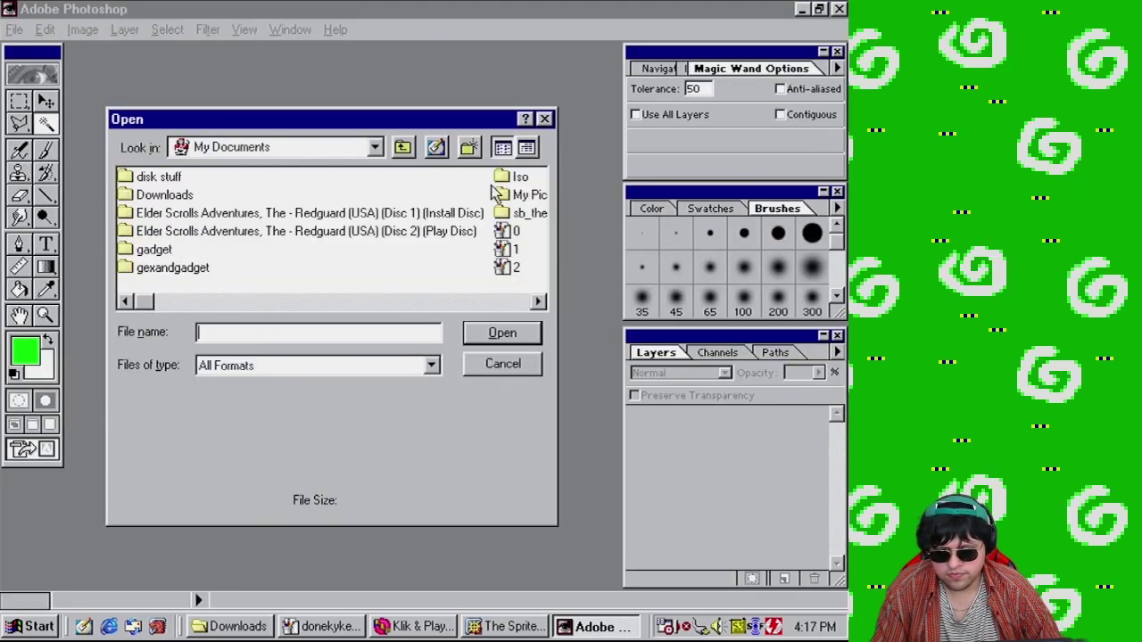
double_click(190, 197)
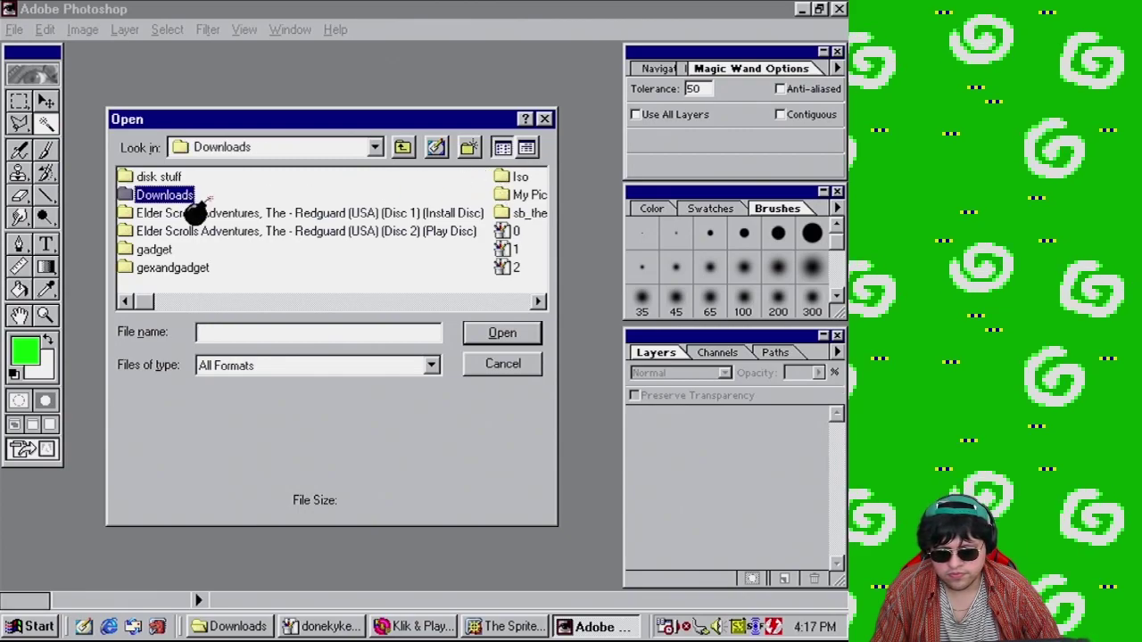
click(487, 301)
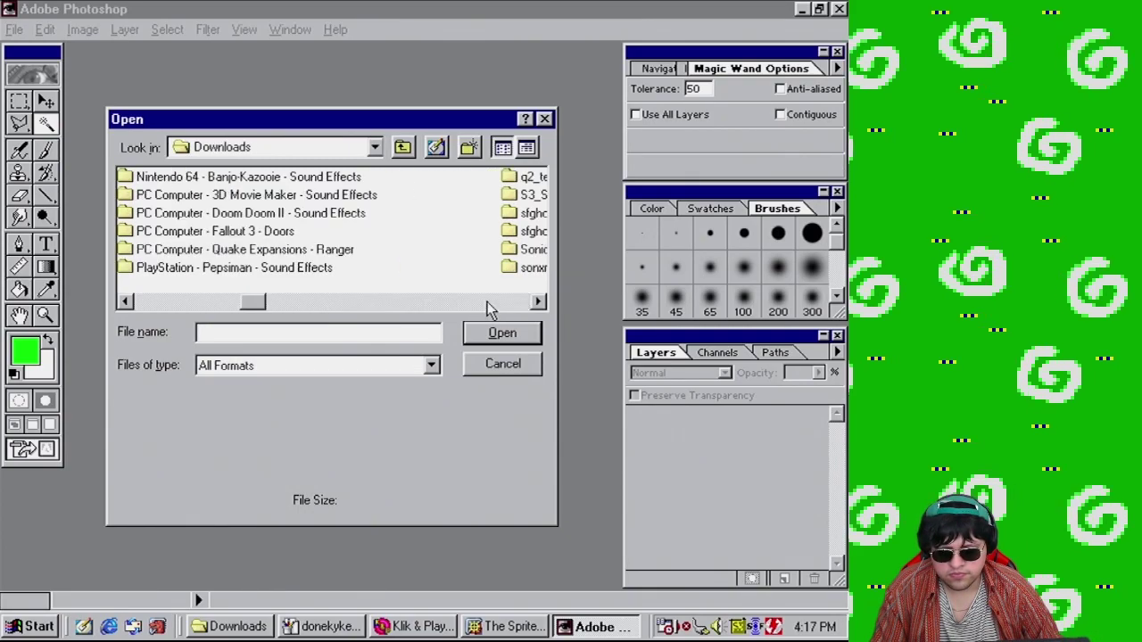
click(488, 302)
click(530, 268)
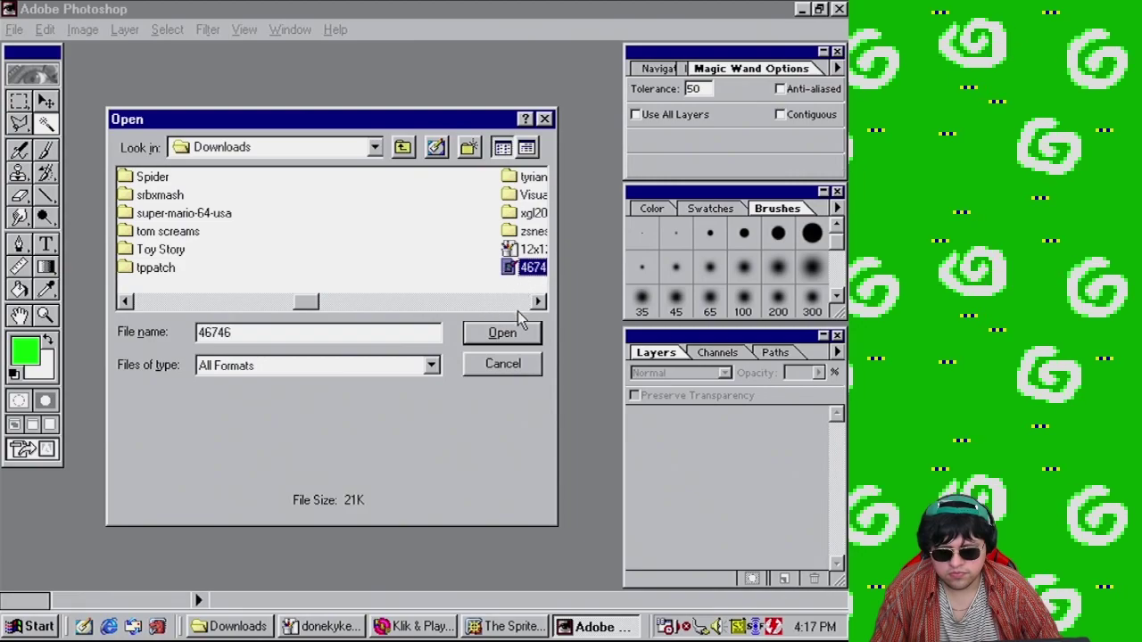
click(513, 333)
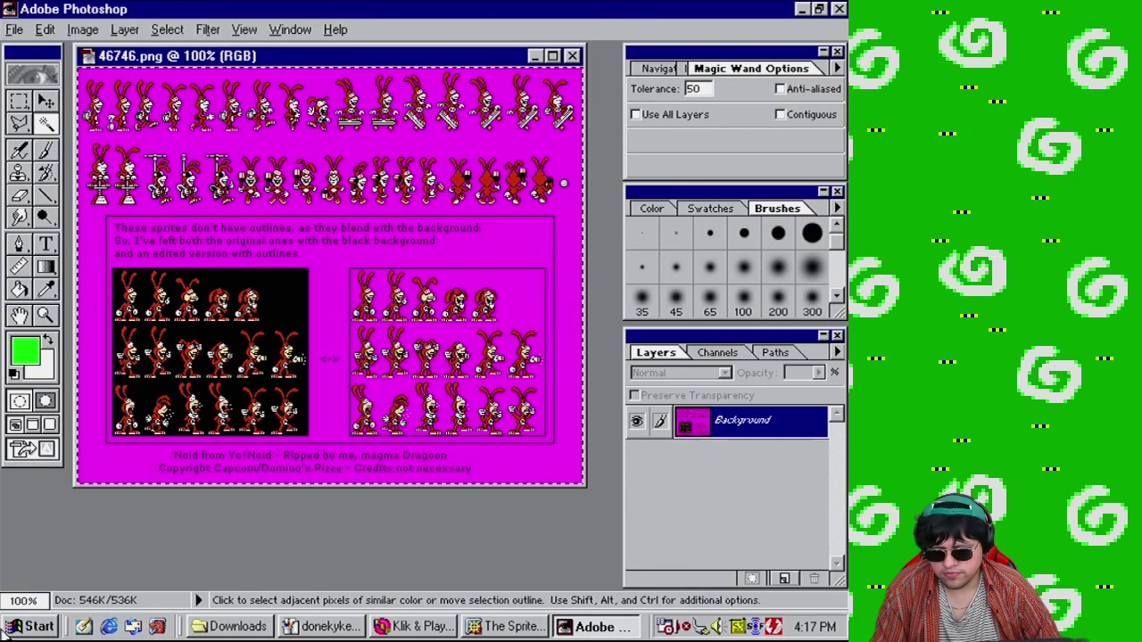
click(33, 627)
mouse_move(107, 314)
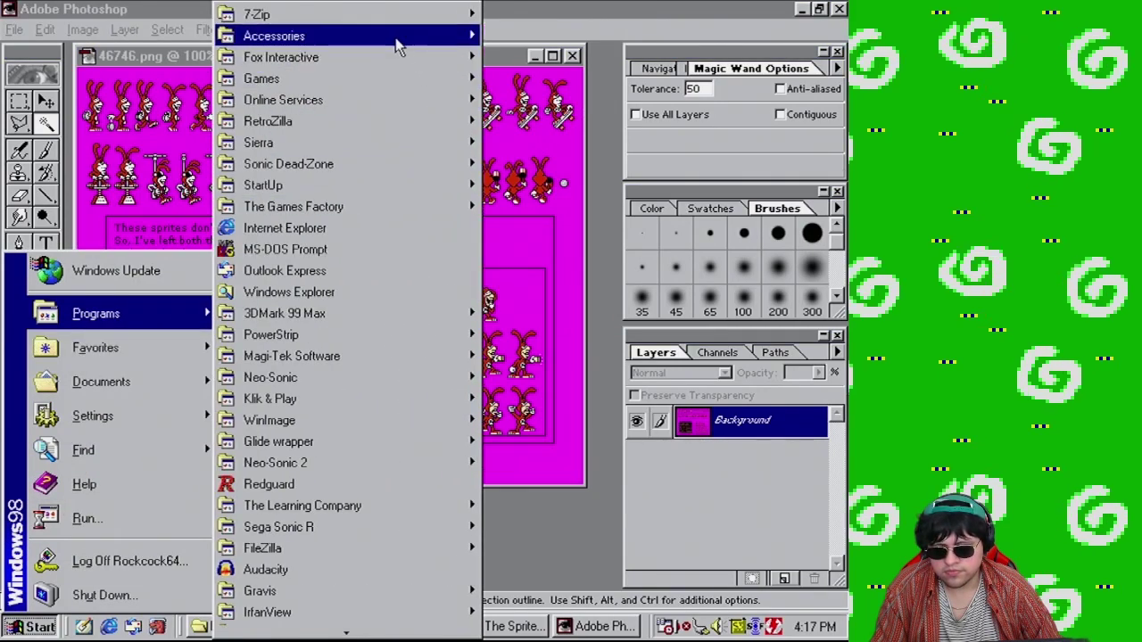
mouse_move(398, 41)
click(95, 57)
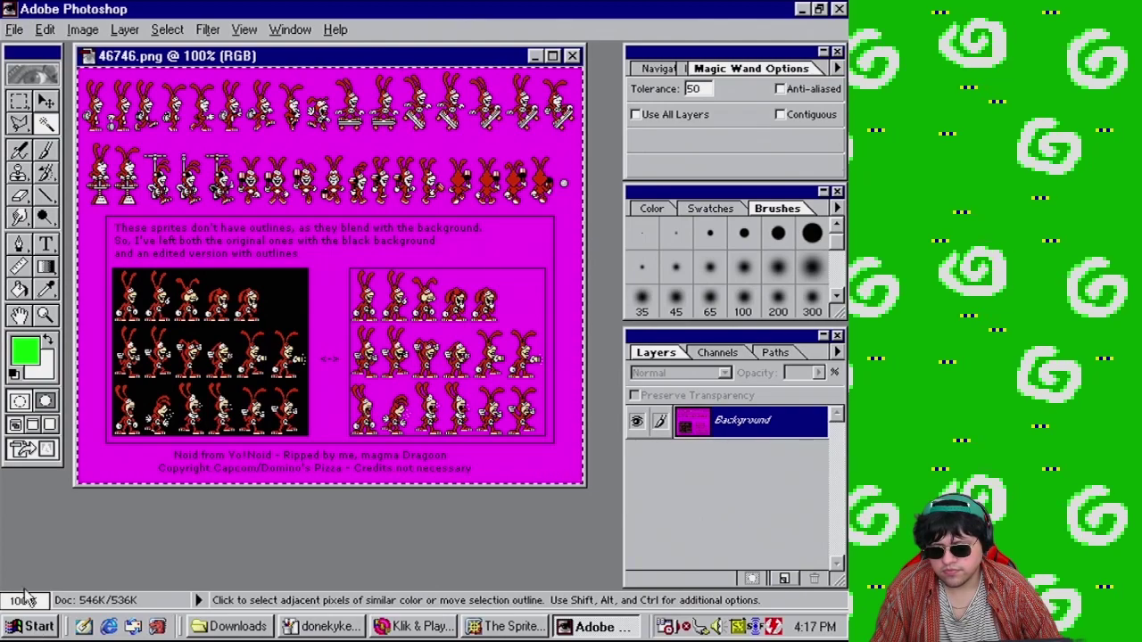
Convert the Noid sheet to Indexed Color with the Exact palette, and clear its selection with the Rectangular Marquee tool chosen
click(83, 29)
mouse_move(107, 50)
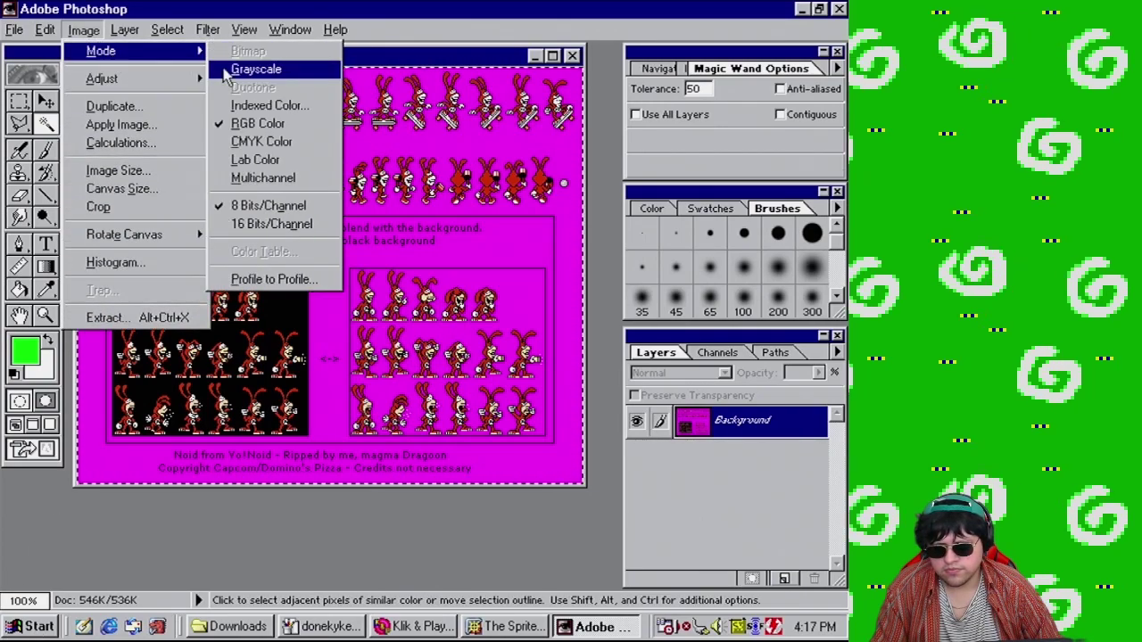
click(274, 106)
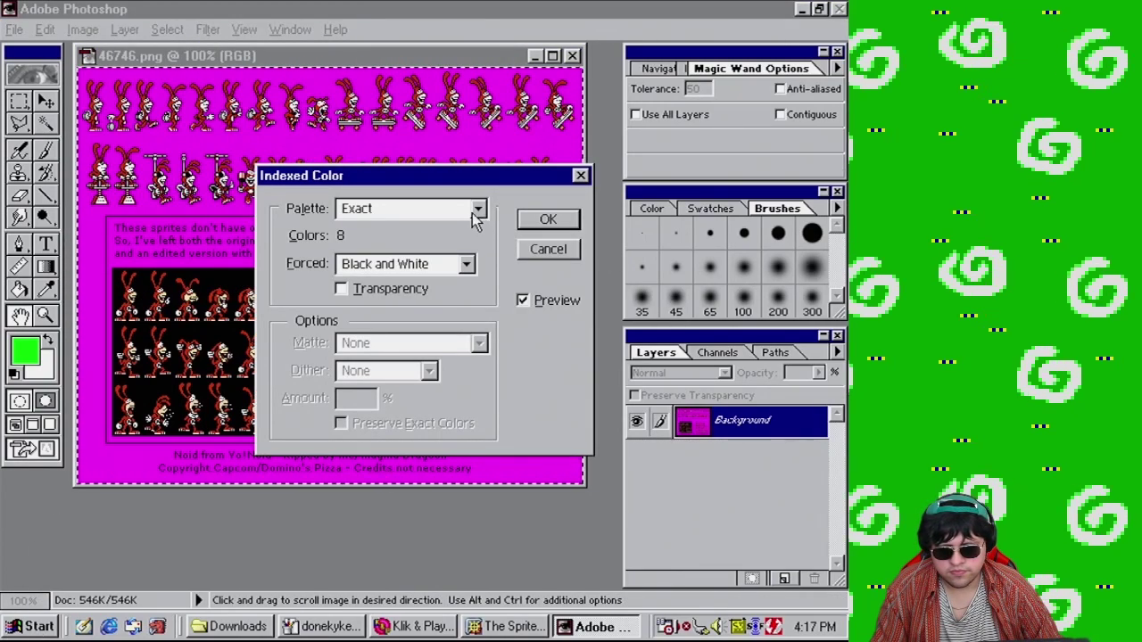
click(548, 220)
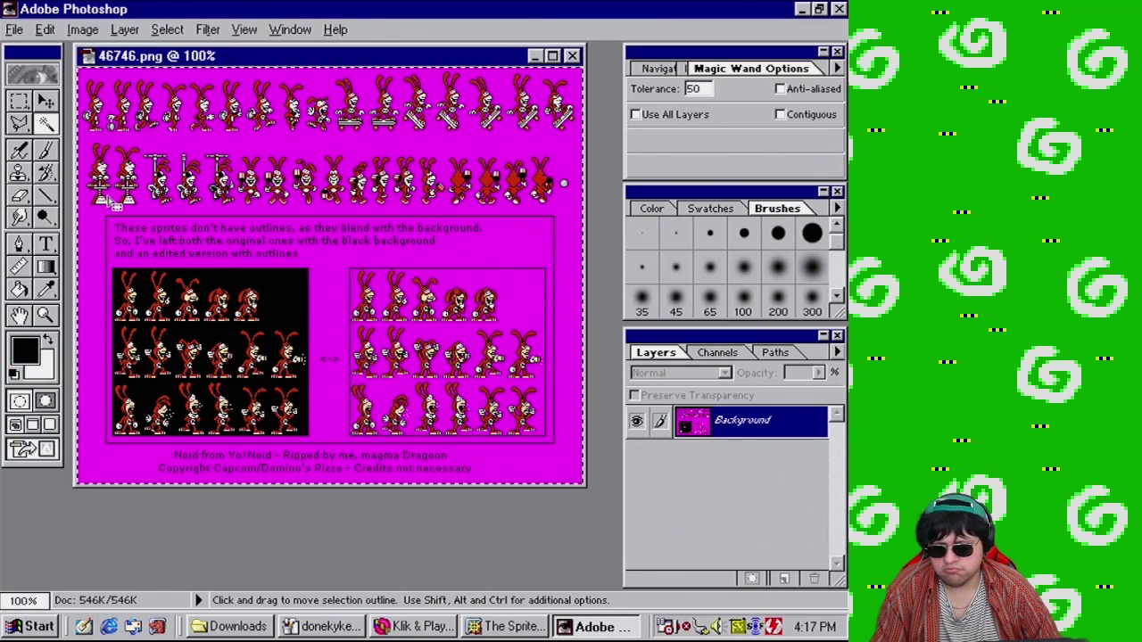
click(20, 101)
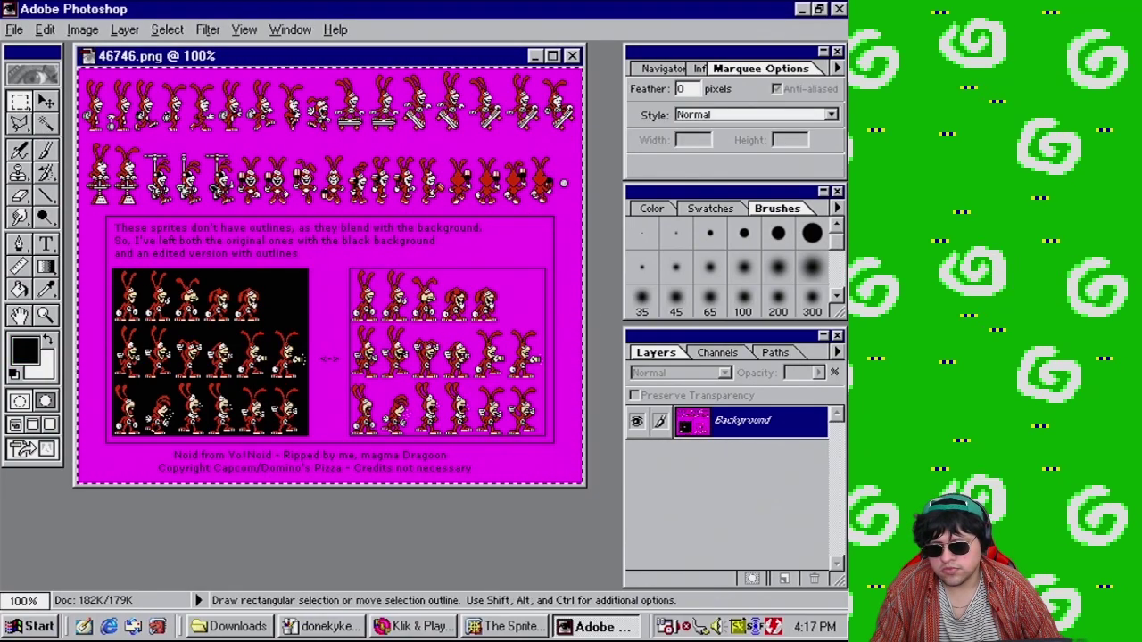
key(ctrl+d)
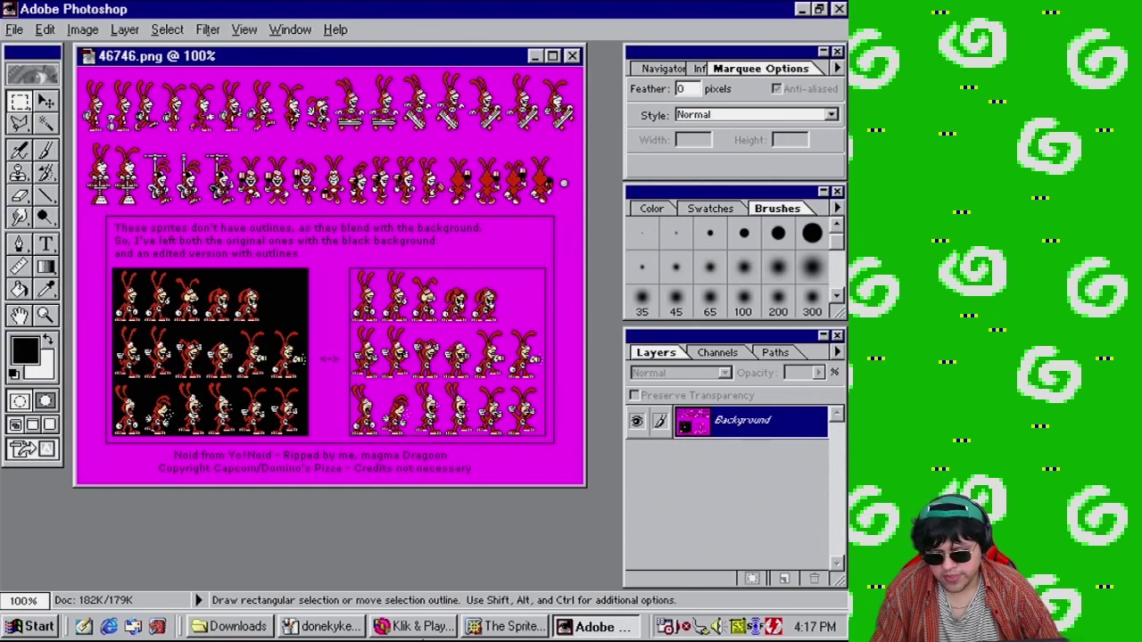
Switch to Klik & Play and save the Mother 4 game as Game1.gam
click(428, 629)
click(15, 30)
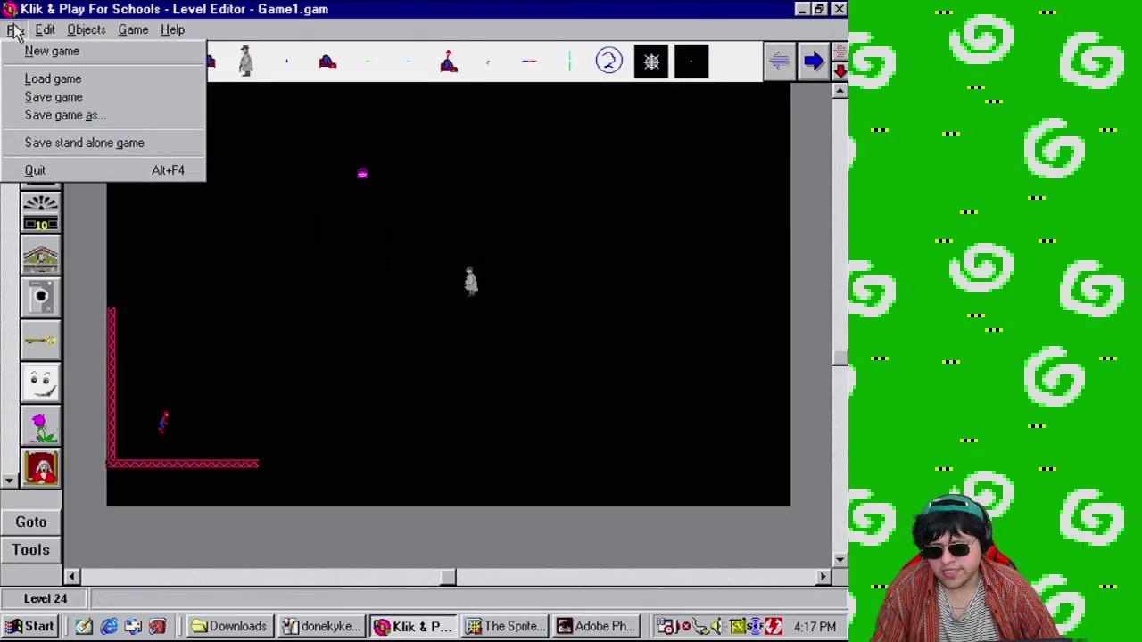
click(52, 97)
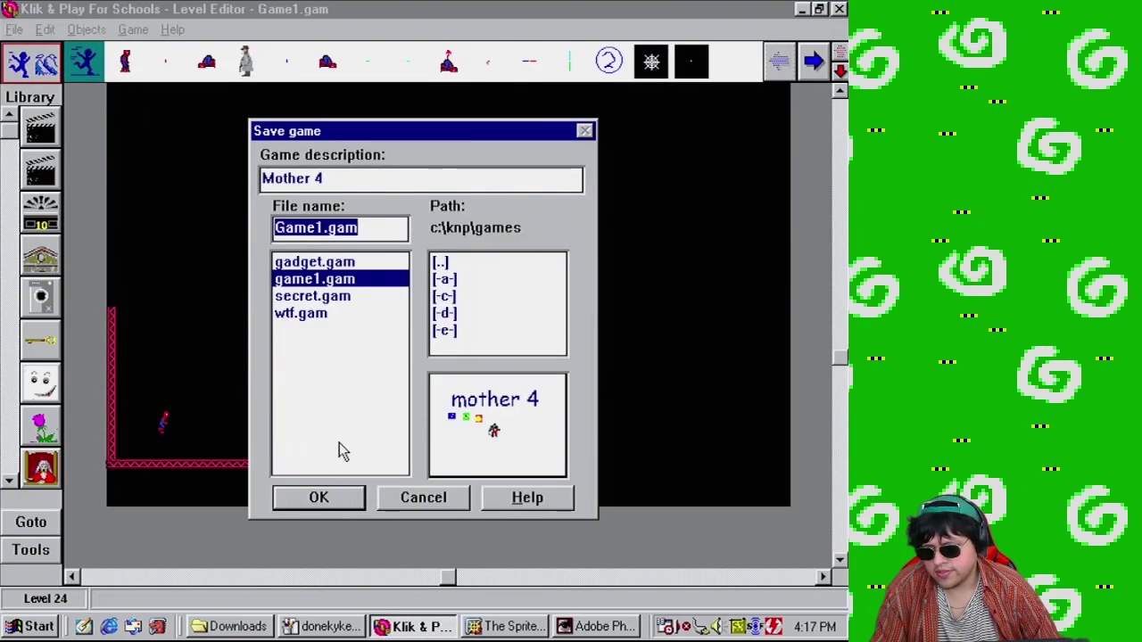
click(362, 491)
Switch to Photoshop, magnify the Noid sheet to 200%, and copy the first sprite of the top row
click(574, 628)
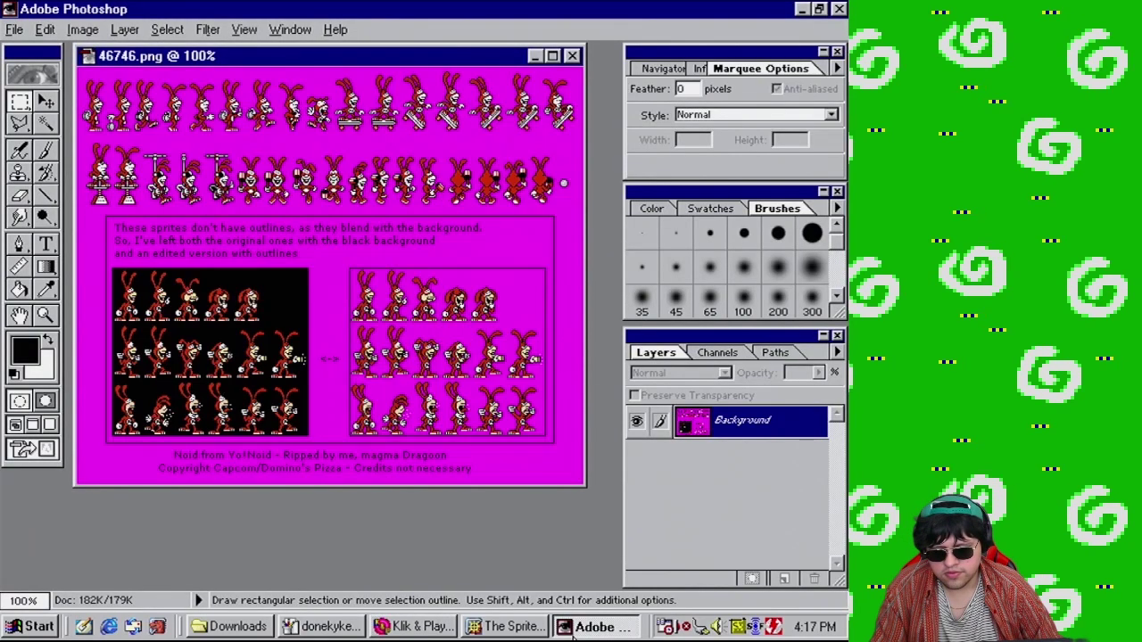
click(665, 69)
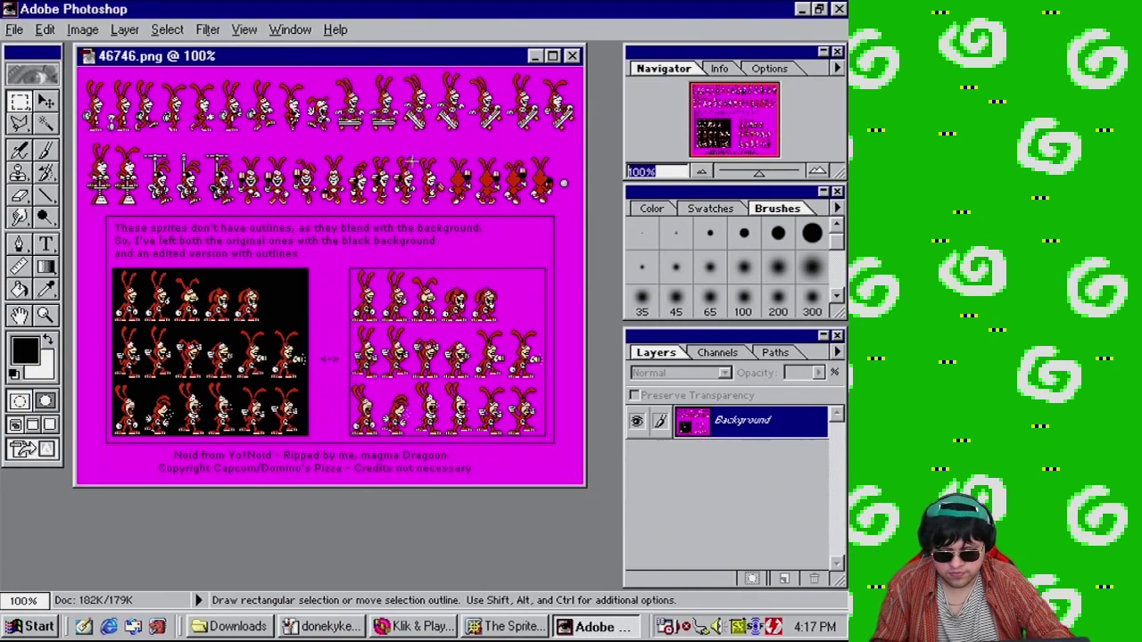
text(0)
key(Return)
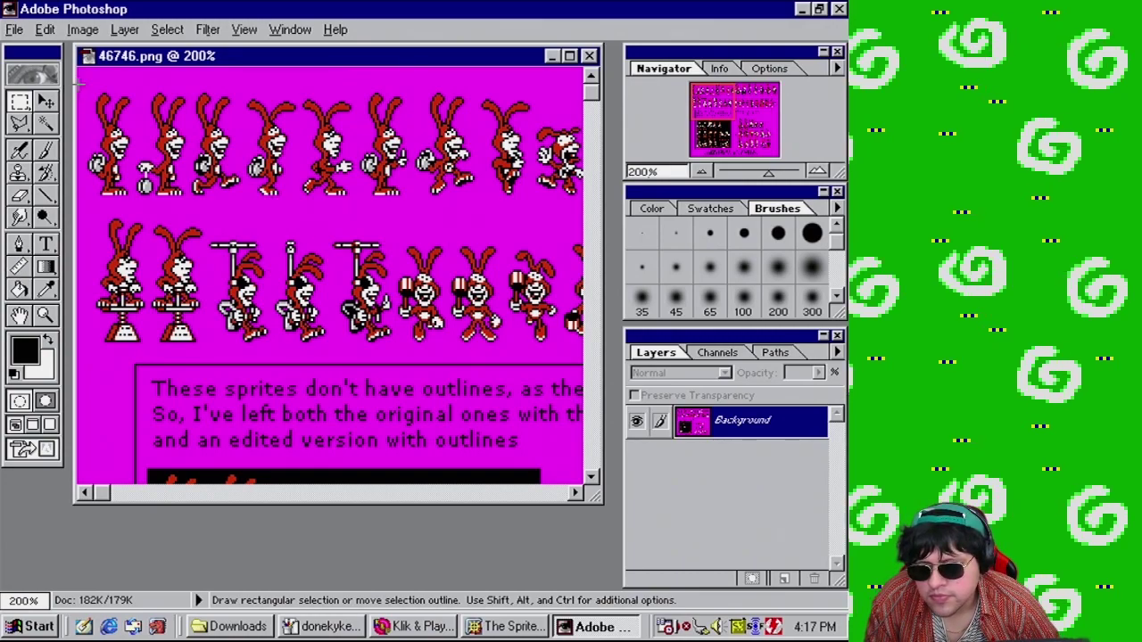
drag(136, 196, 132, 200)
key(v)
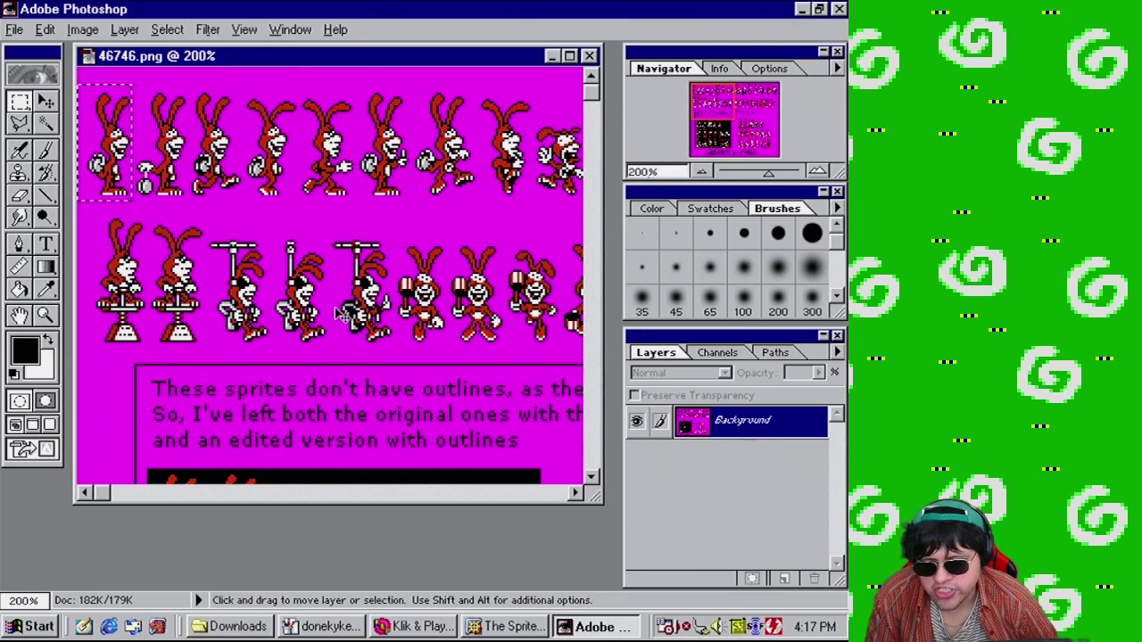
key(m)
Switch to Klik & Play and try to create a new active object with the copied Noid sprite as its first frame
click(418, 626)
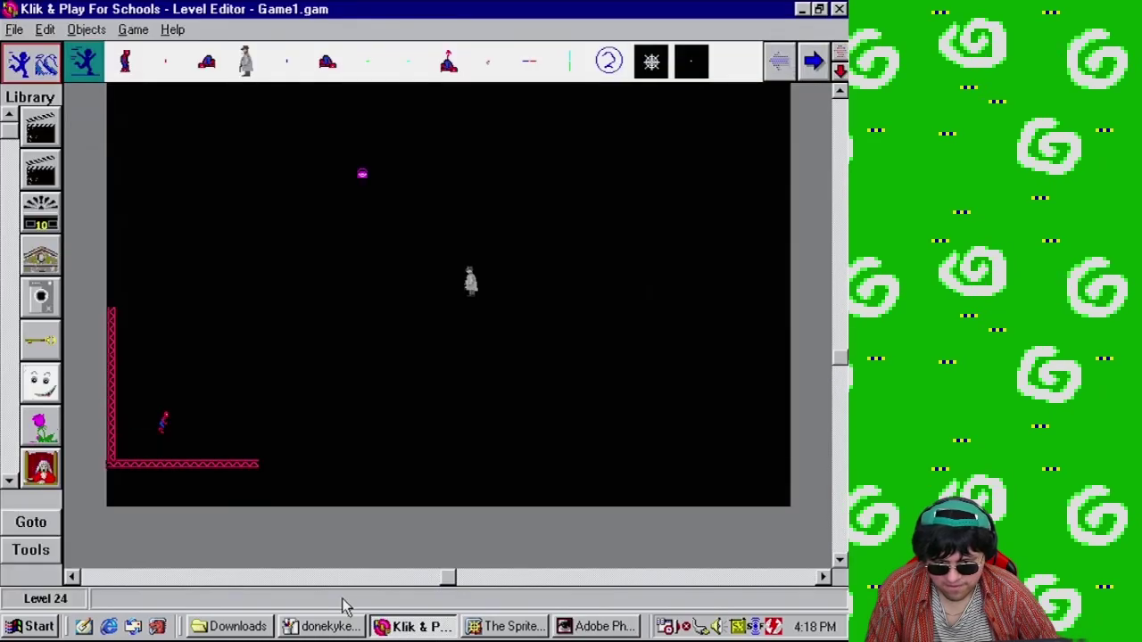
click(52, 550)
click(153, 569)
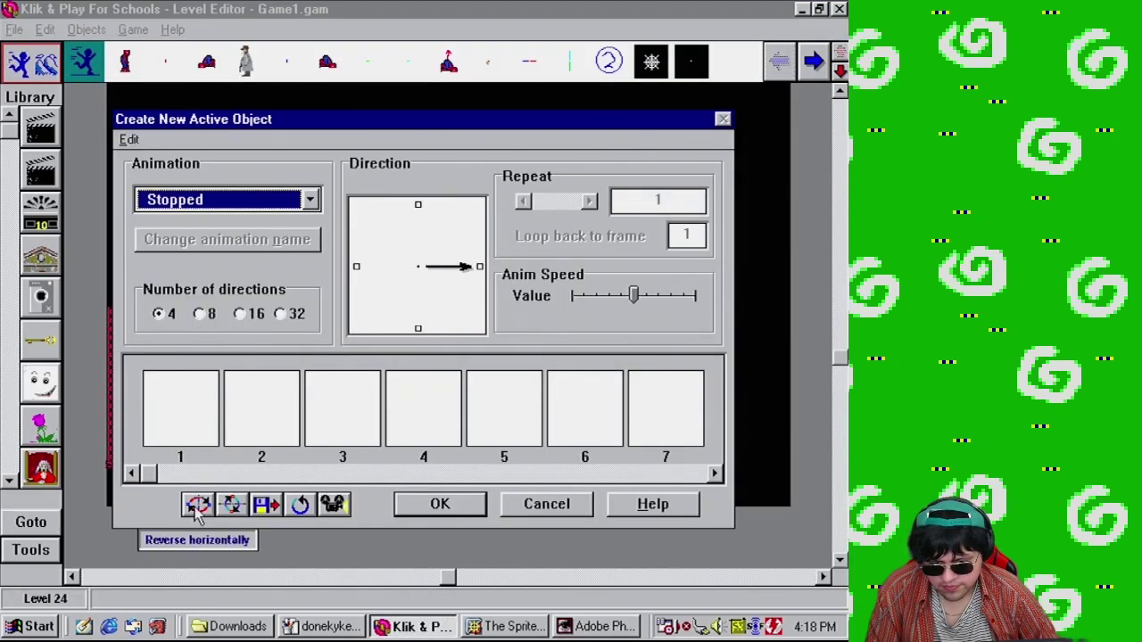
double_click(169, 404)
click(584, 285)
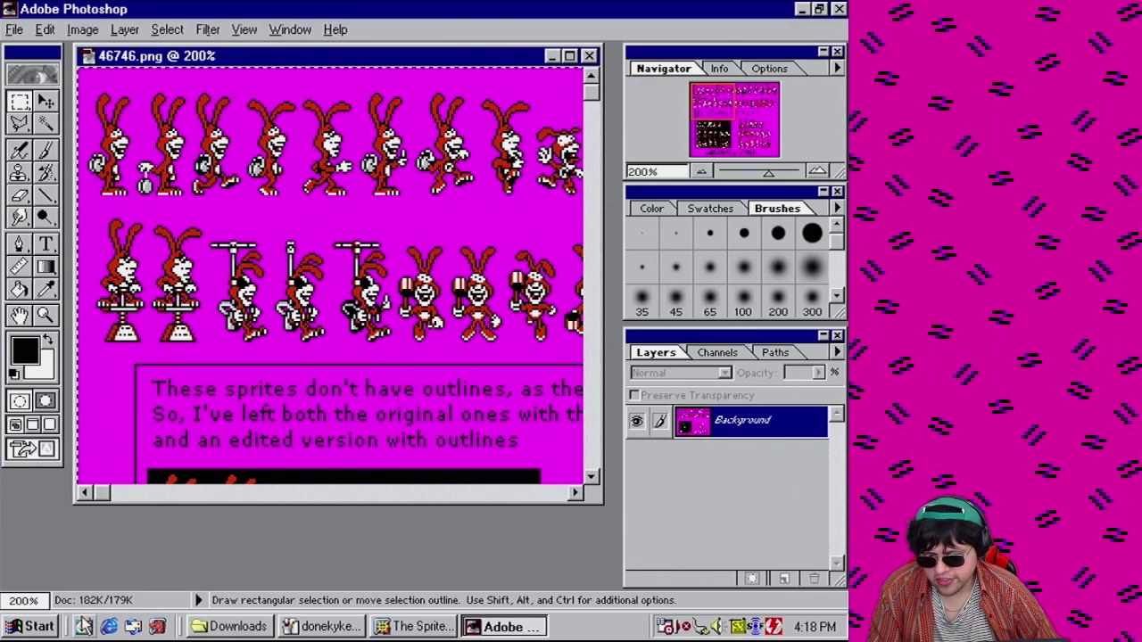
Launch Paint and paste the whole Noid sprite sheet, enlarging the canvas to fit it
click(36, 627)
mouse_move(98, 313)
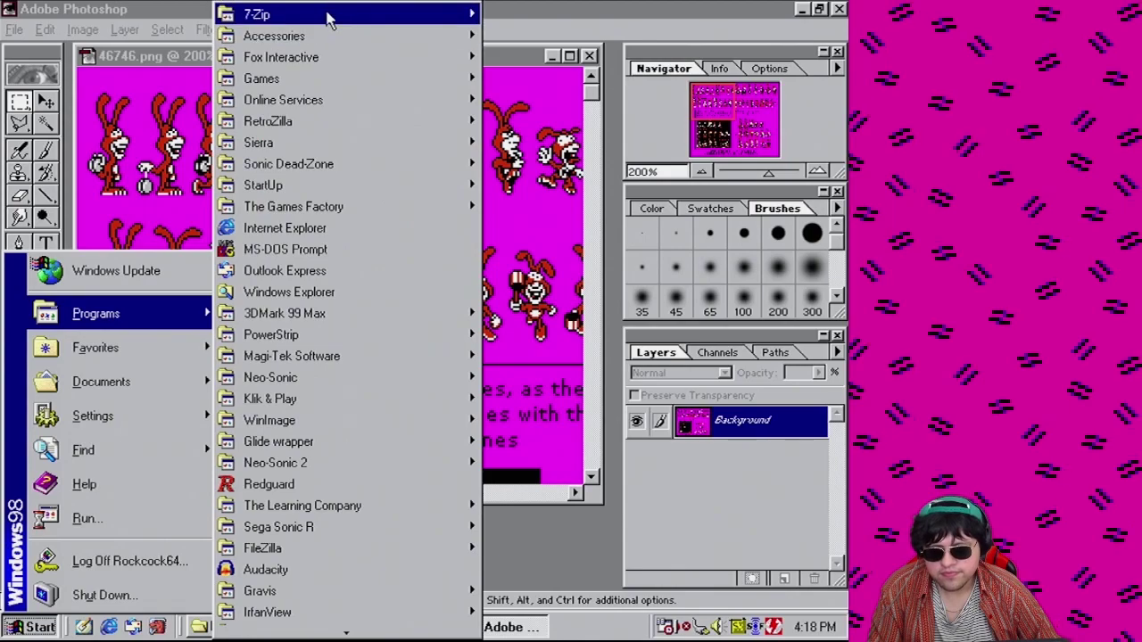
mouse_move(295, 36)
click(571, 250)
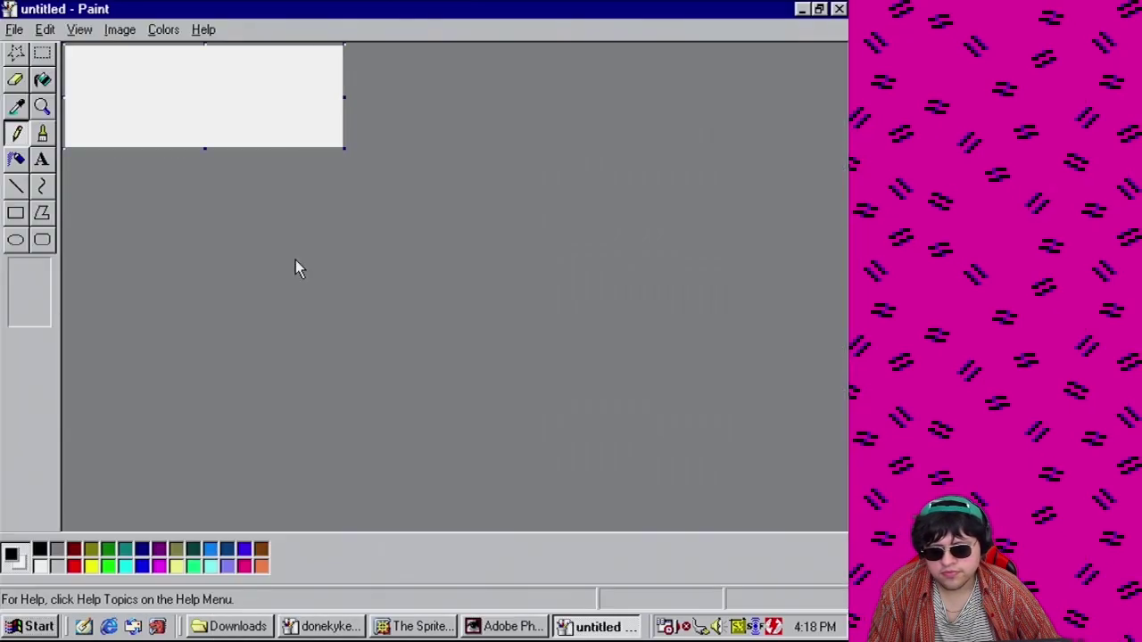
key(ctrl+v)
click(339, 341)
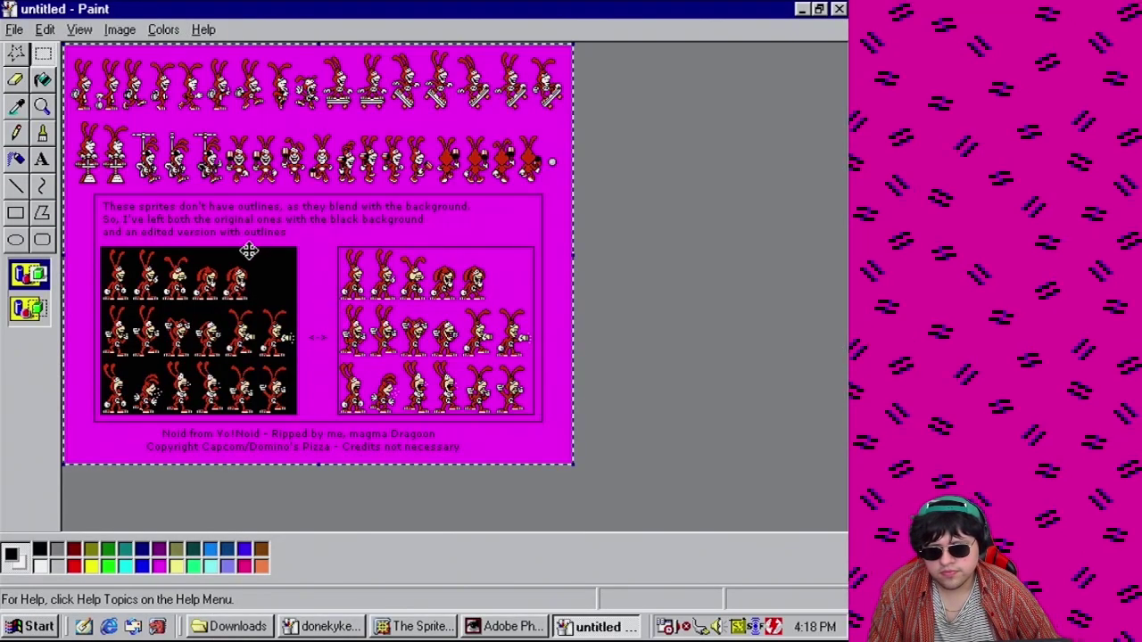
Save the pasted sheet in My Documents as a 256 Color Bitmap named noid, accepting the color loss
click(14, 29)
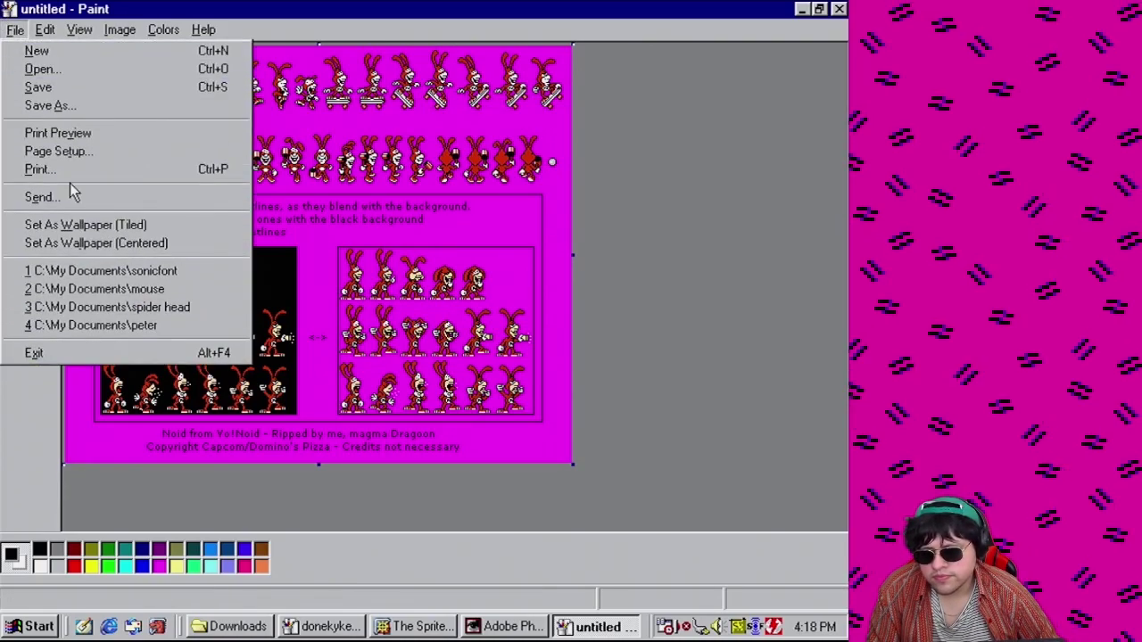
click(68, 104)
click(408, 425)
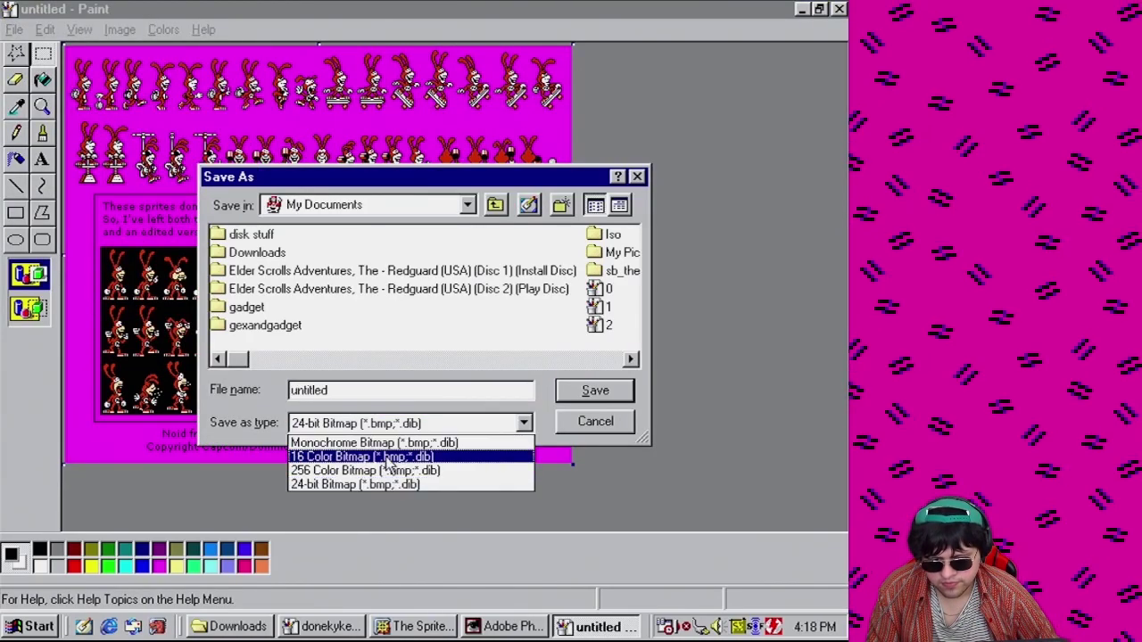
click(389, 468)
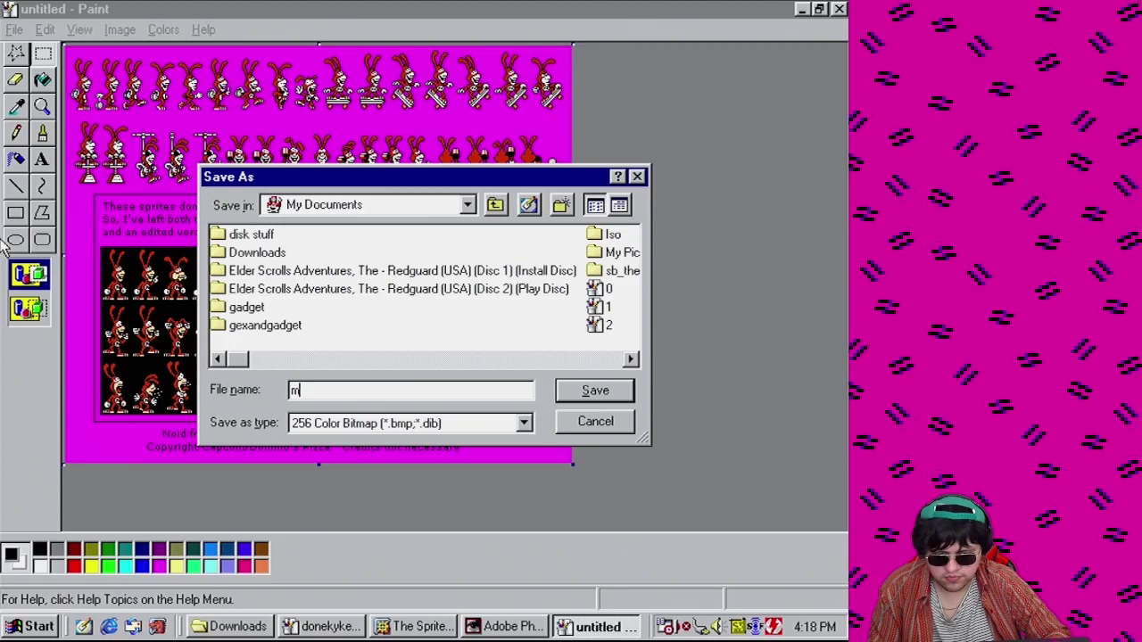
key(Return)
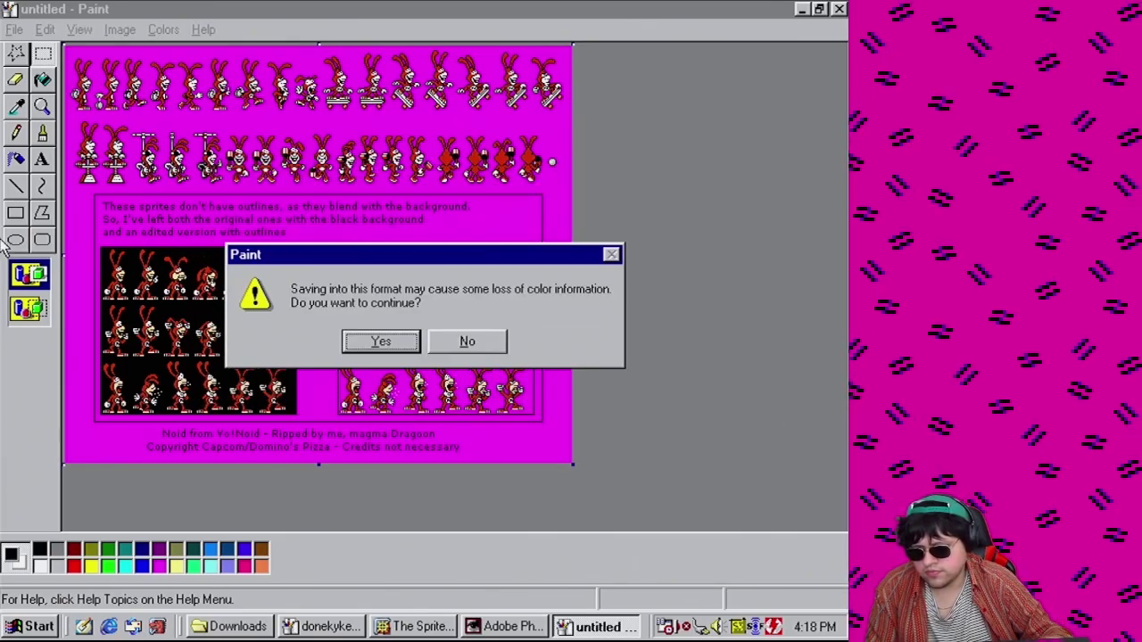
click(376, 346)
Close the Noid sheet in Photoshop without saving its changes, and close the sprite website window
click(509, 626)
key(ctrl+w)
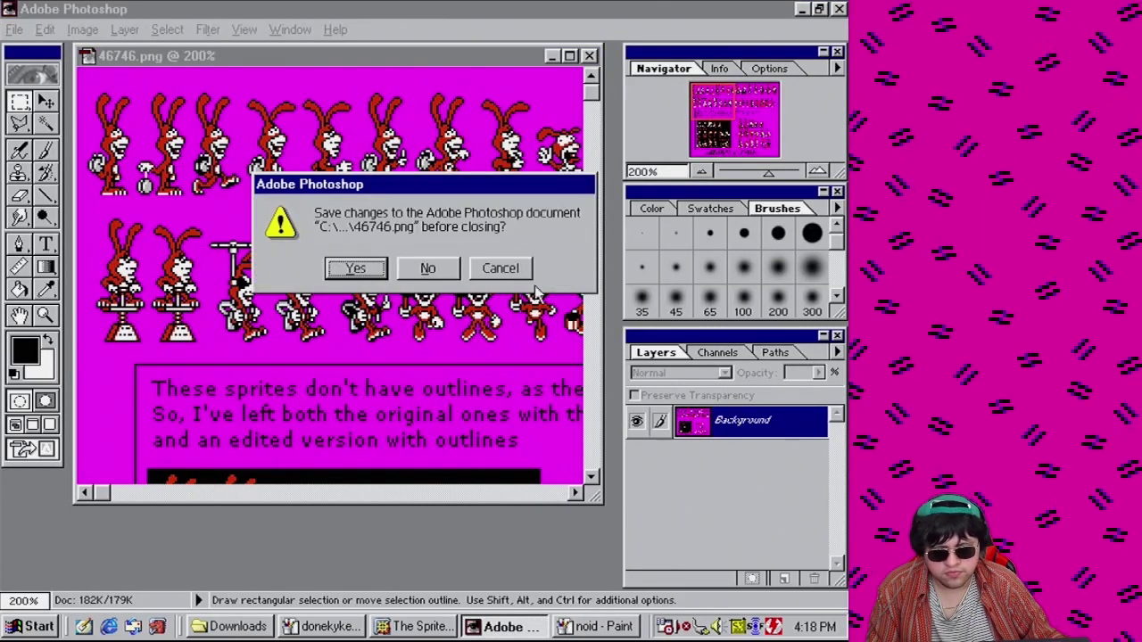
click(429, 269)
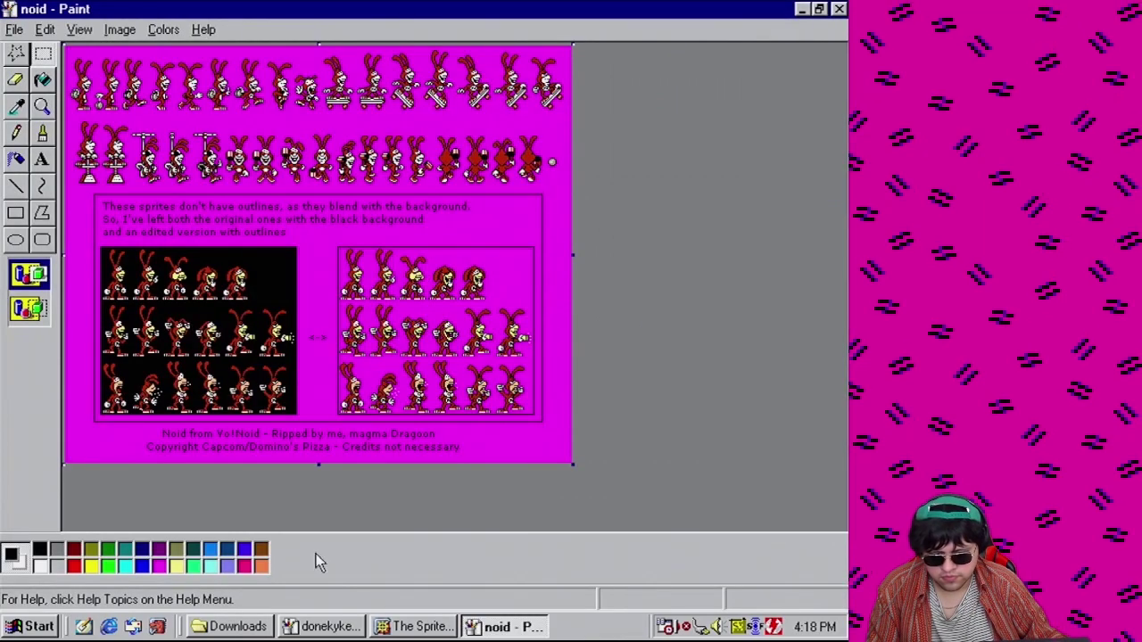
click(390, 627)
key(alt+F4)
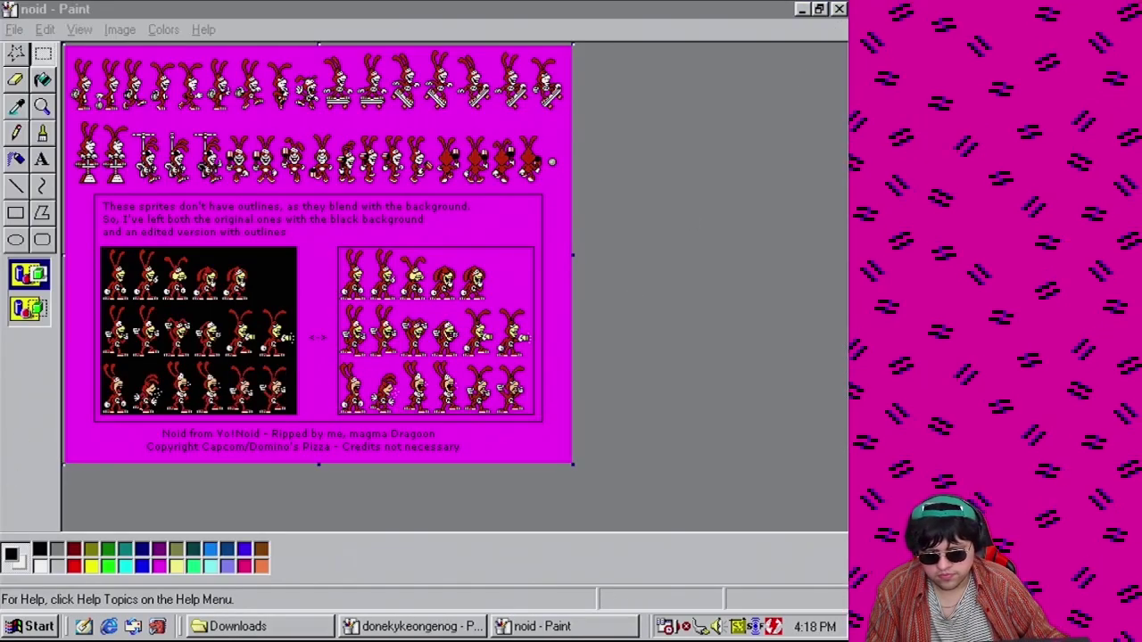
Relaunch Klik & Play, load the Mother 4 game game1.gam, and open Frame 24 in the Level Editor
click(31, 627)
mouse_move(140, 316)
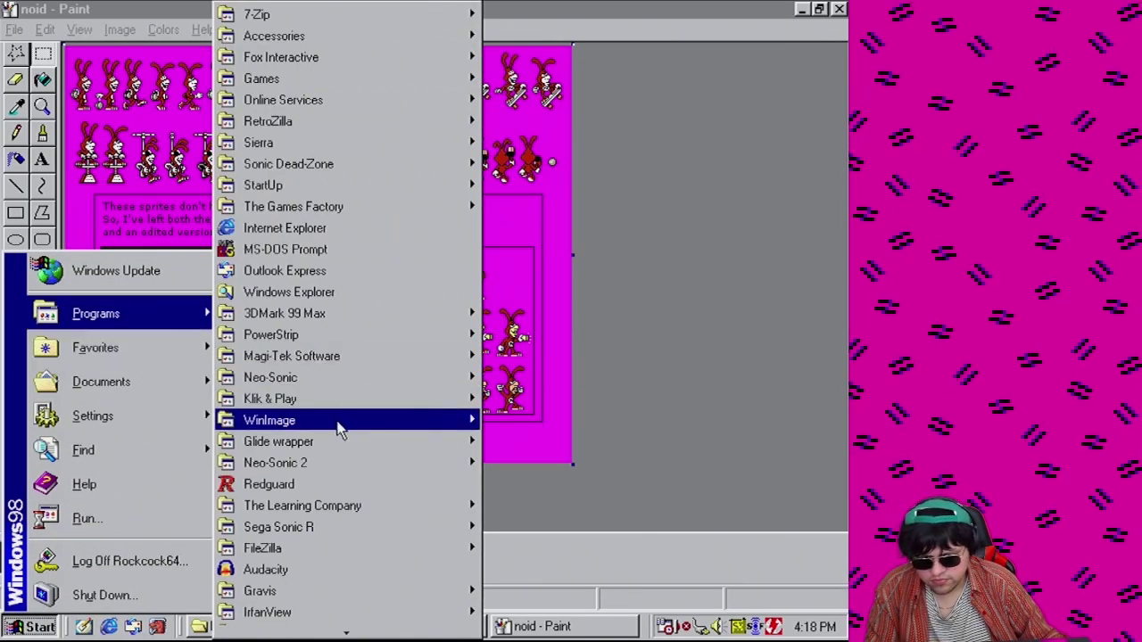
mouse_move(349, 401)
click(604, 414)
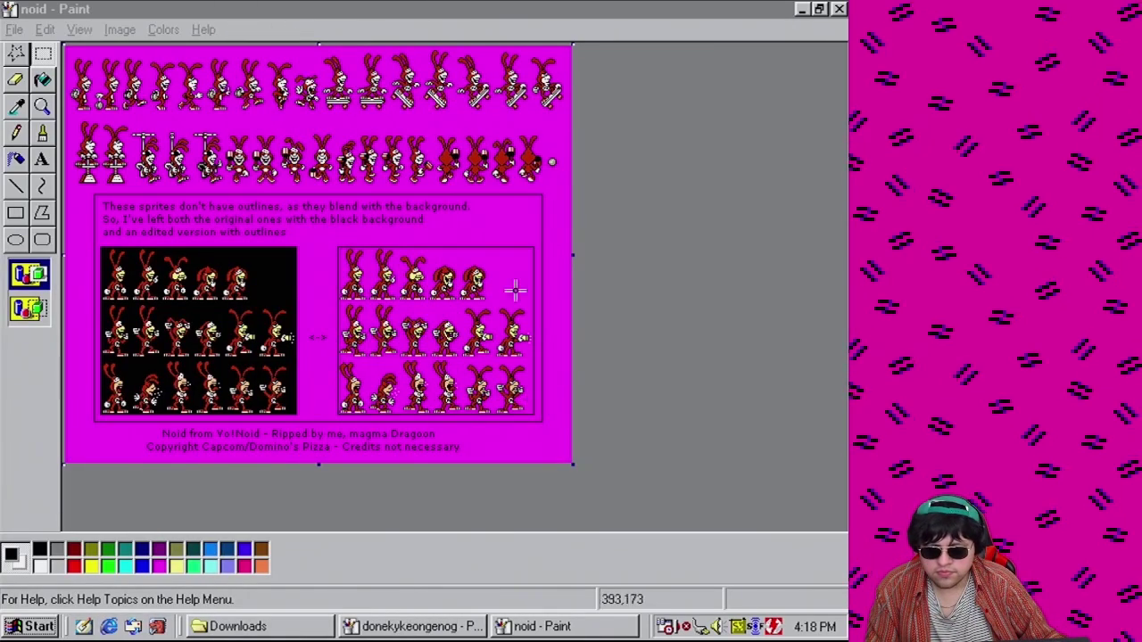
click(500, 373)
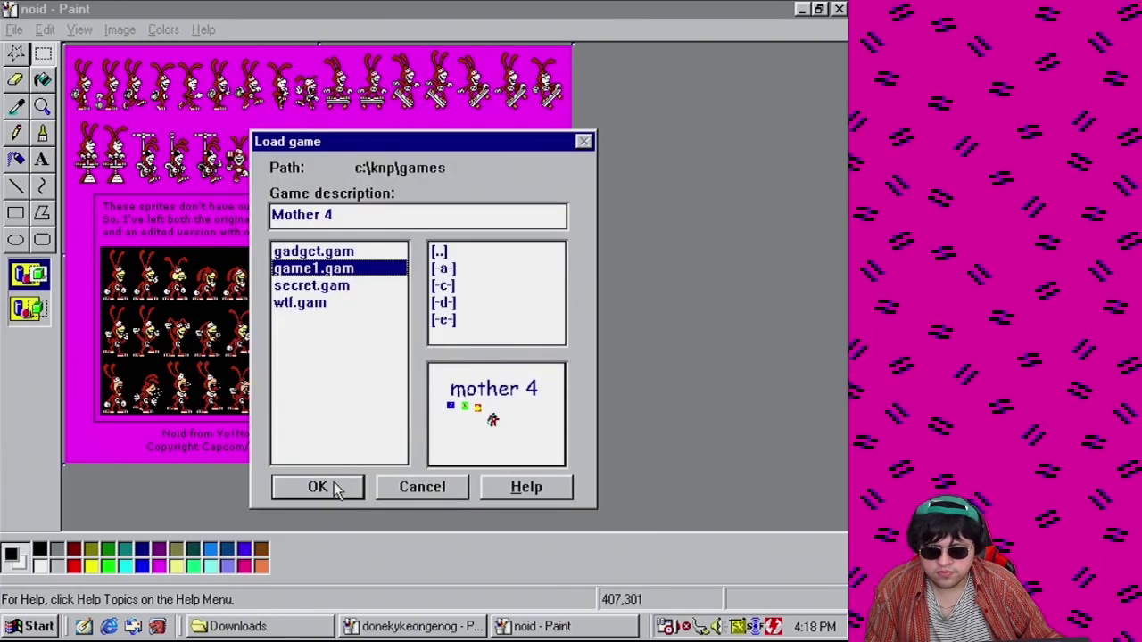
click(336, 489)
click(366, 419)
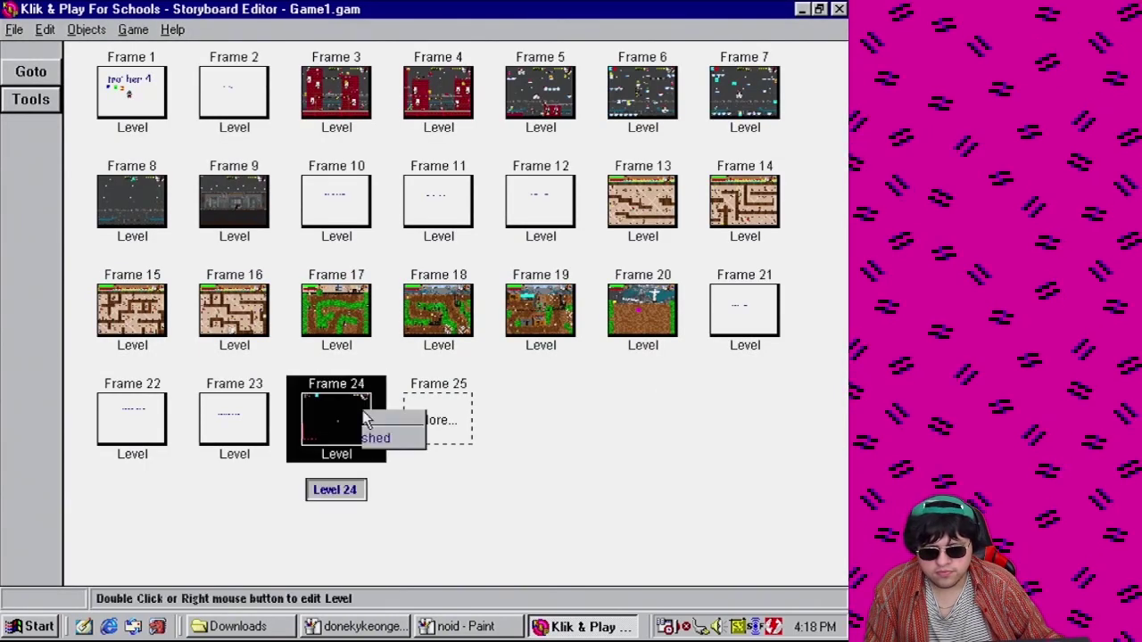
click(481, 444)
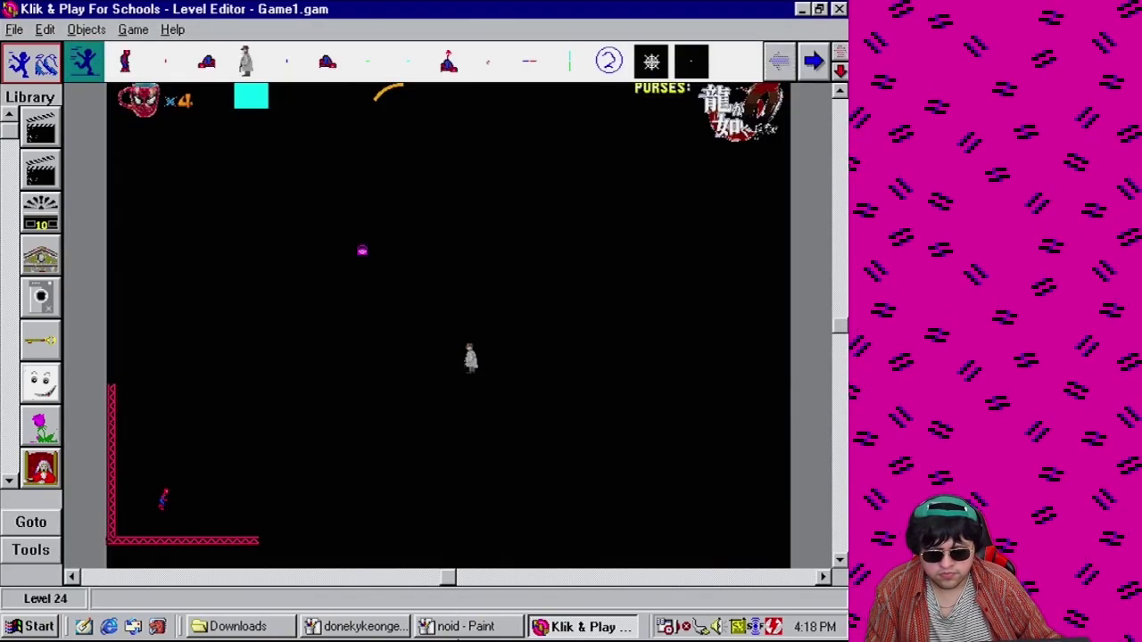
Switch to the noid sheet in Paint, magnify it, and copy the first Noid sprite of the top row
click(464, 627)
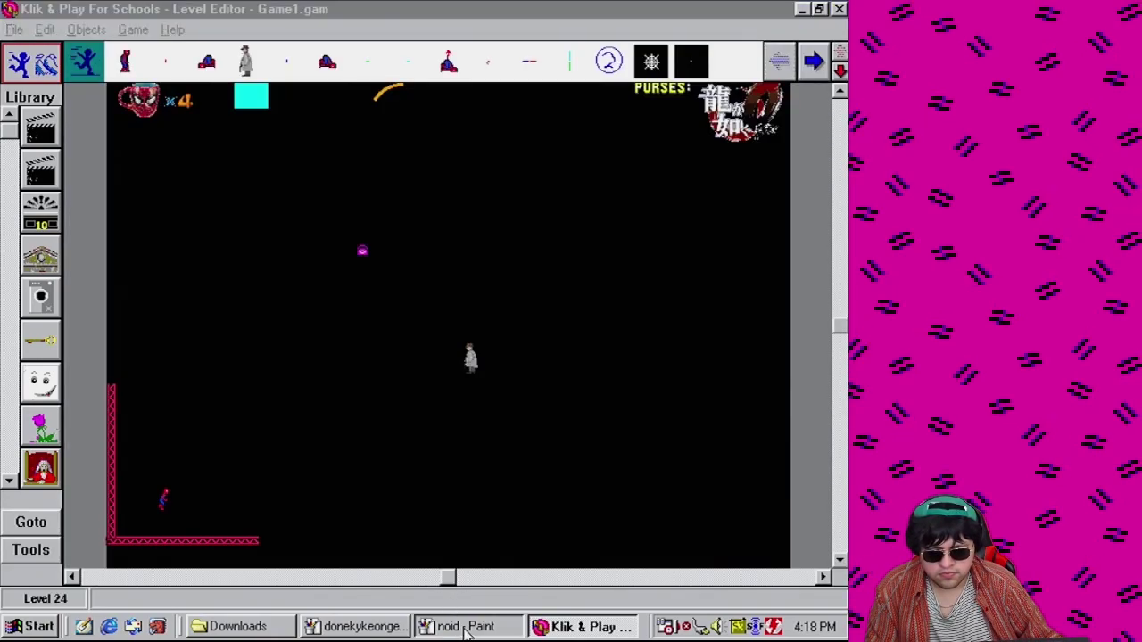
click(42, 107)
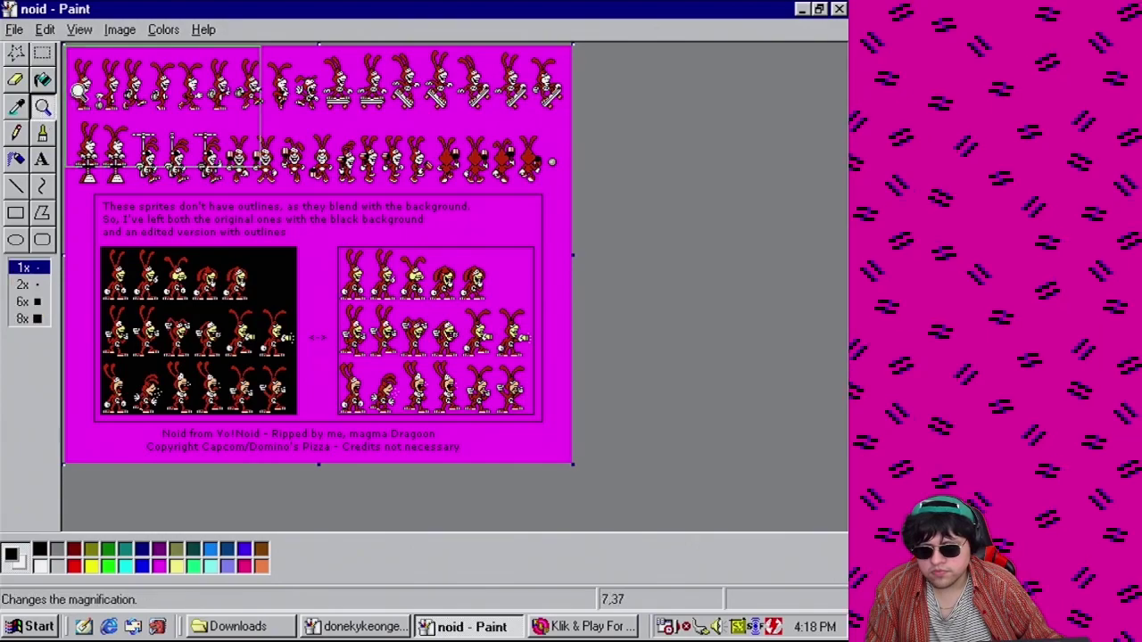
click(77, 89)
drag(68, 87, 177, 311)
Create a new active object in Klik & Play, paste the Noid into its first Stopped frame, and crop the picture to 25 × 52
click(584, 626)
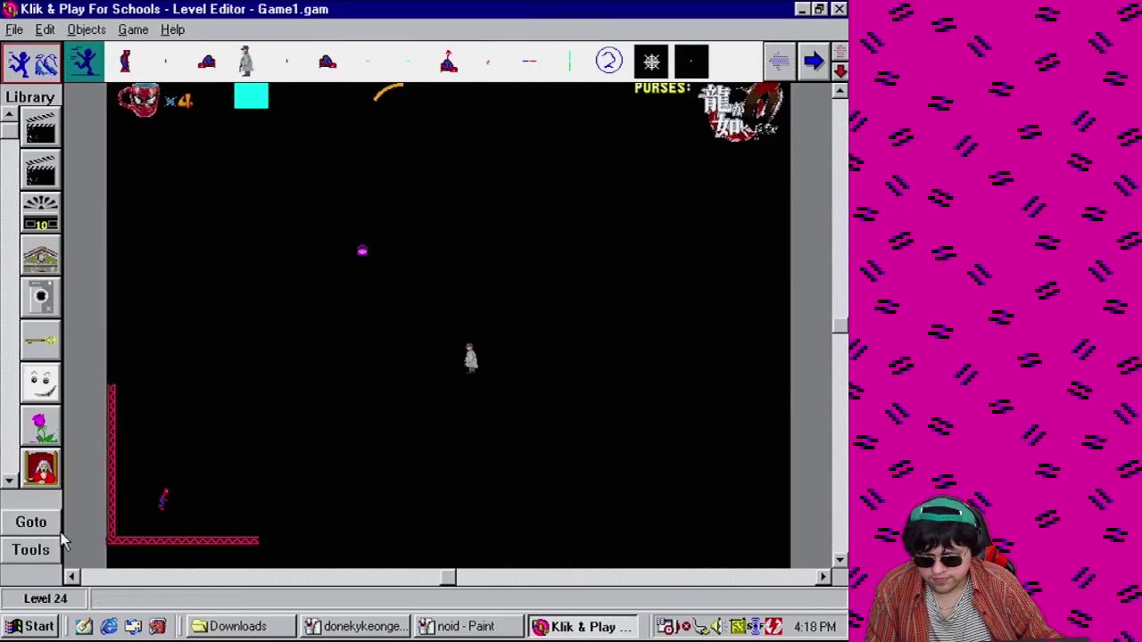
click(30, 551)
click(183, 575)
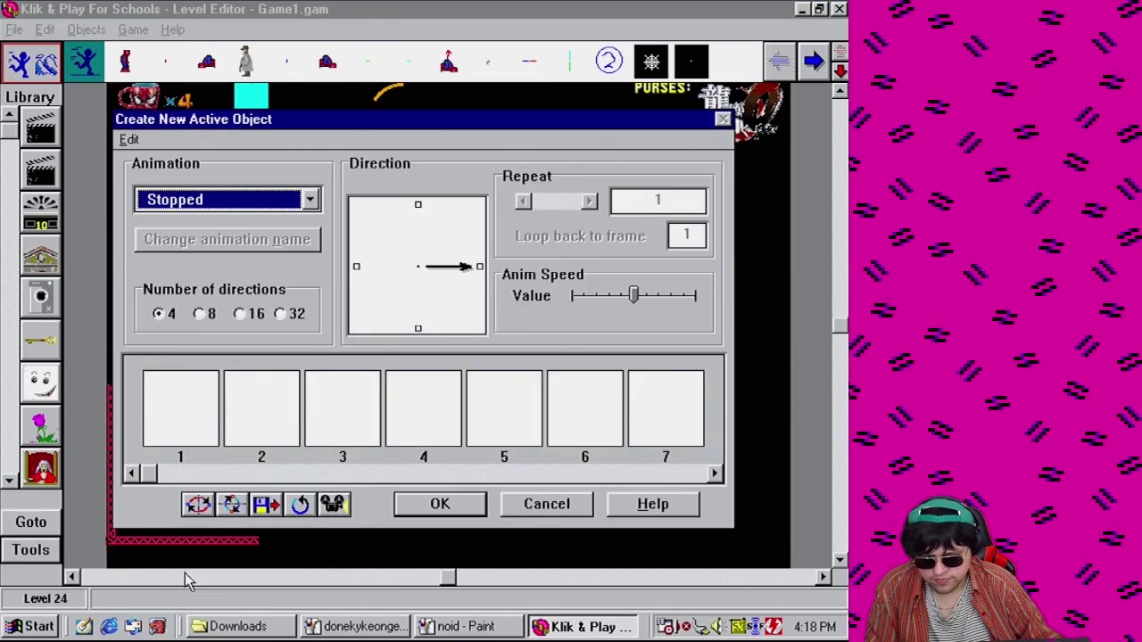
double_click(183, 434)
key(ctrl+v)
click(686, 182)
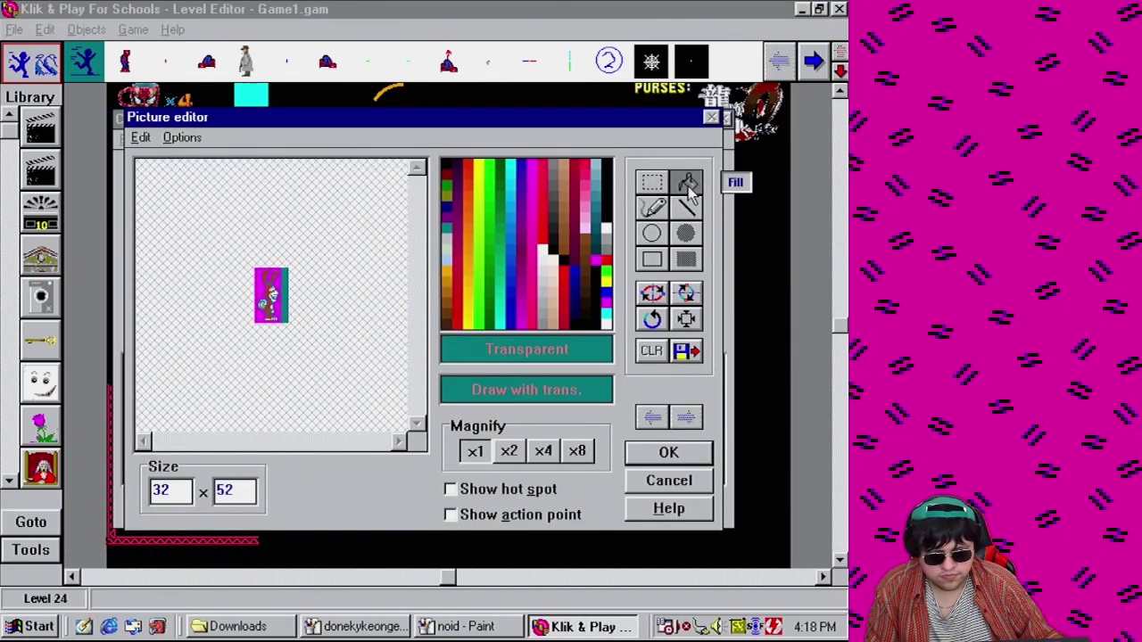
click(686, 318)
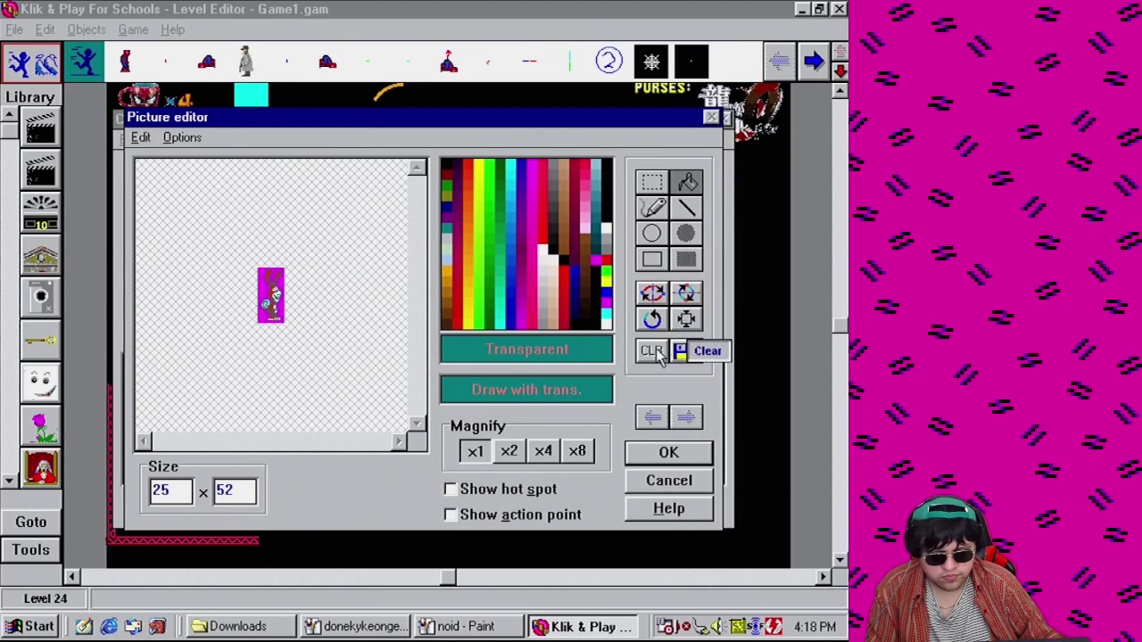
Clear the 25 × 52 picture, magnify it x4, fill it with black, and paste the Noid sprite again
click(652, 350)
click(577, 451)
click(544, 451)
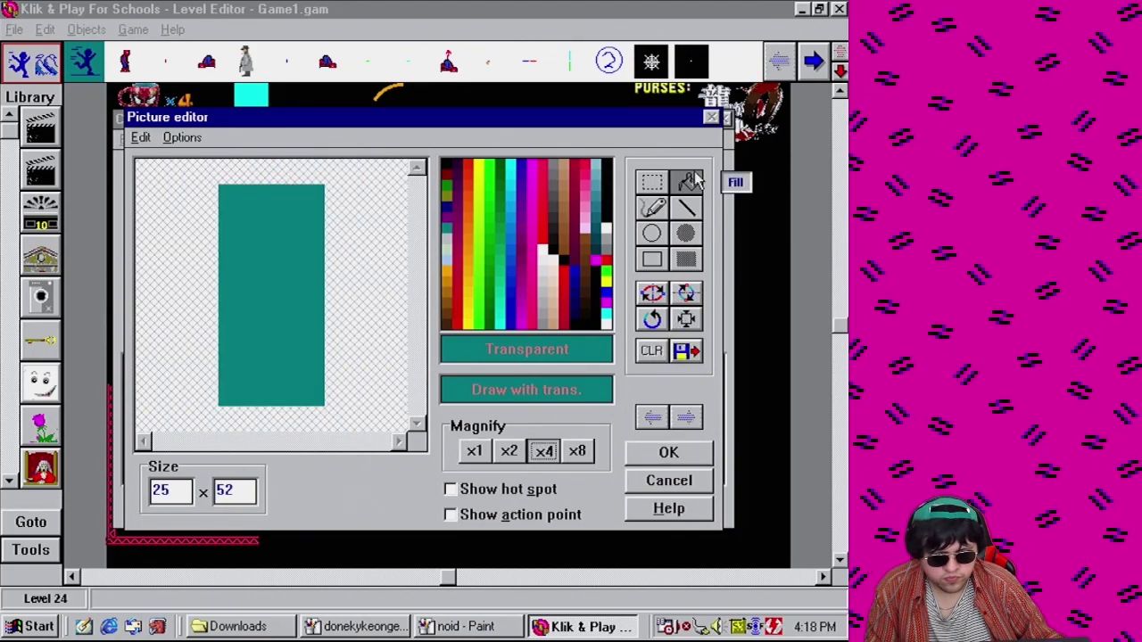
click(446, 167)
click(306, 289)
key(ctrl+v)
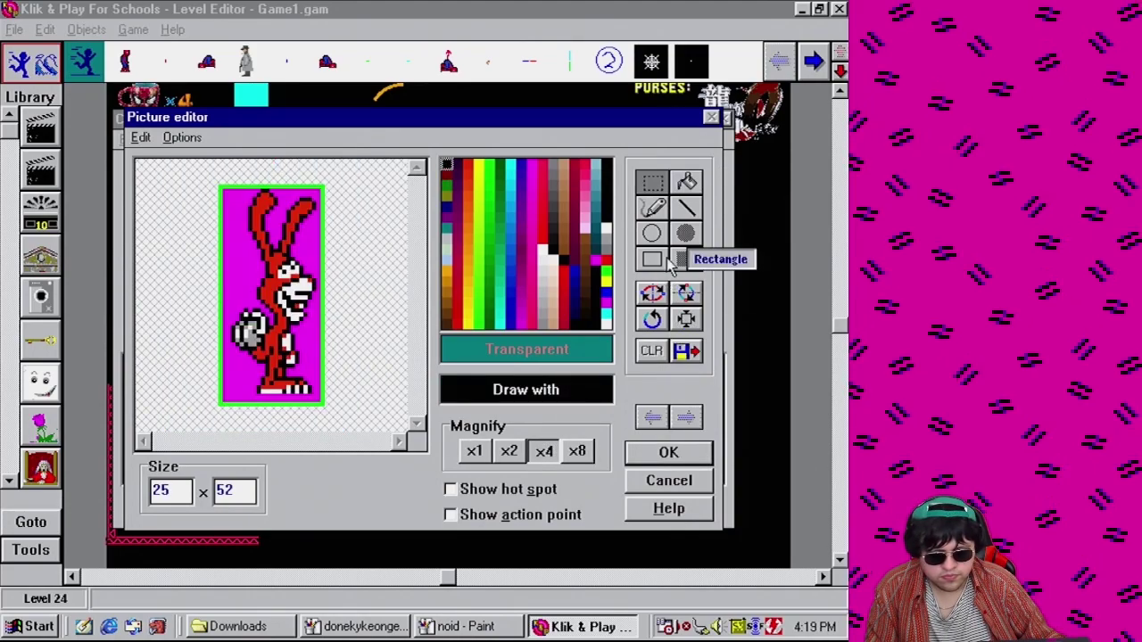
Fill the magenta background around the Noid with the transparent color and crop the picture to 20 × 48
click(596, 357)
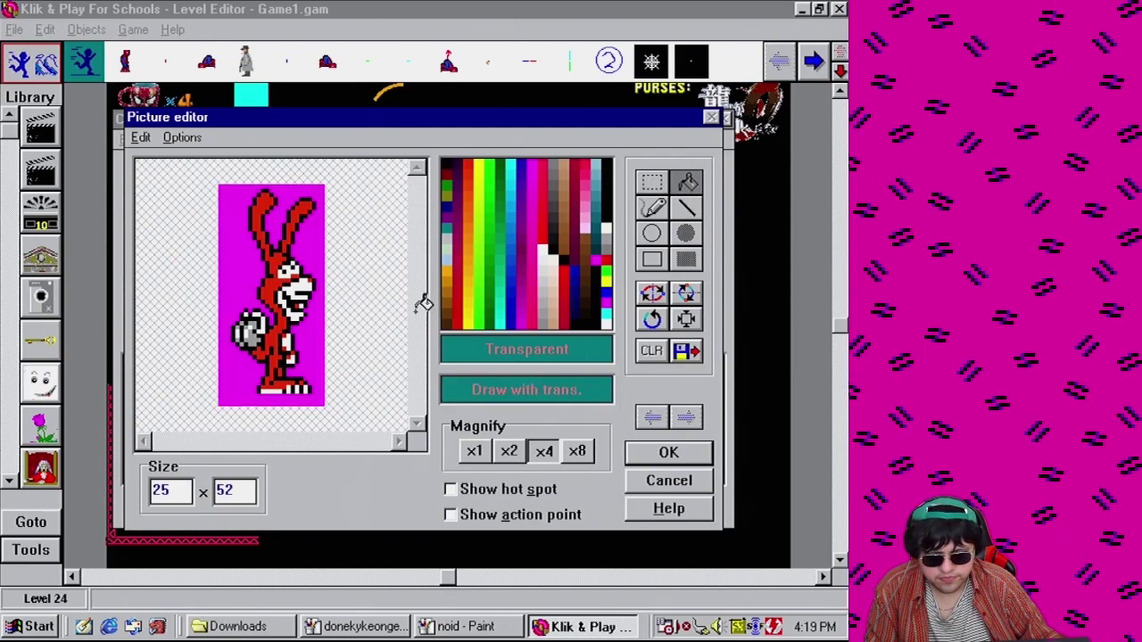
click(317, 243)
click(686, 319)
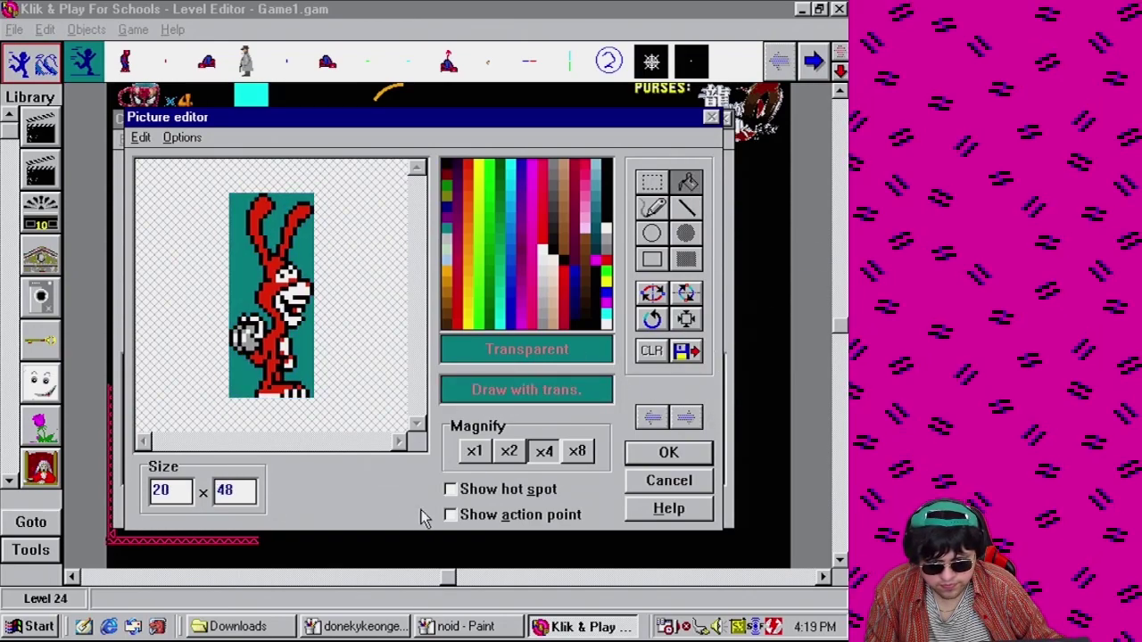
Place the hot spot on the Noid's torso, set the action point to 11 × 33, and accept the picture
click(451, 489)
drag(217, 192, 276, 333)
click(452, 515)
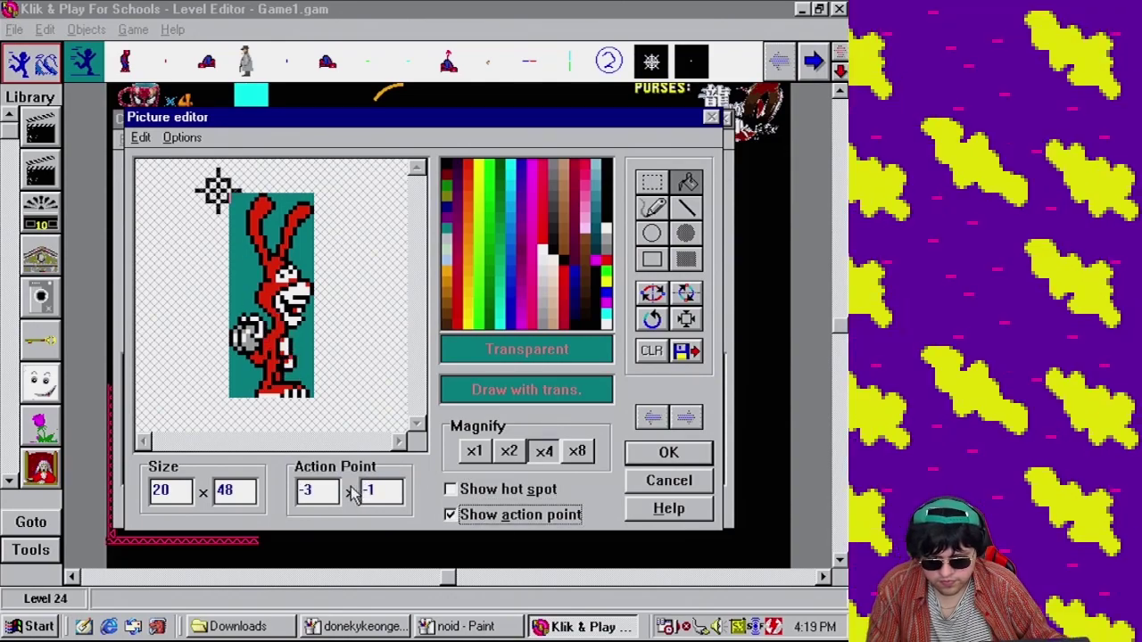
key(Tab)
text(11)
key(Tab)
text(33)
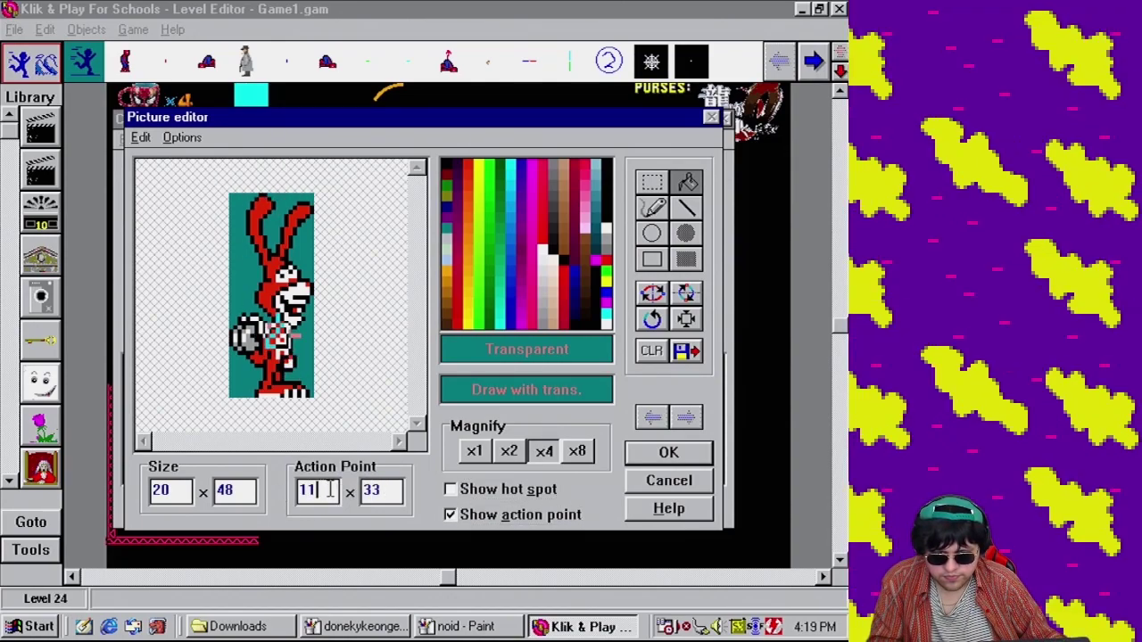
click(668, 452)
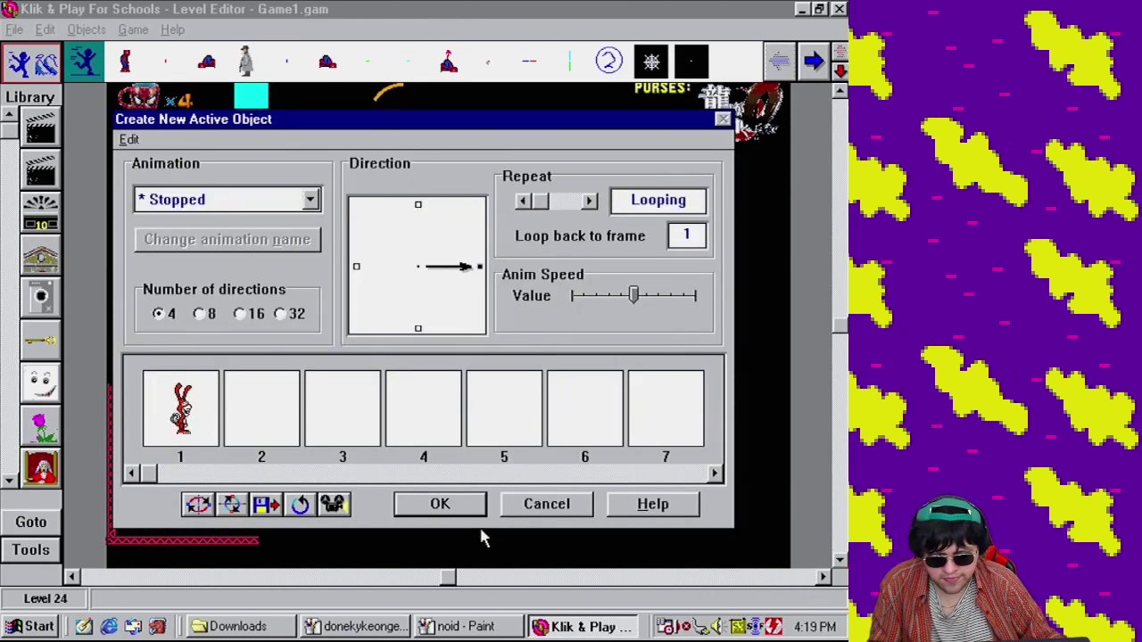
Accept the new active object, place the Noid on the red floor platform, and move the small Spider-Man character beside it for size comparison
click(440, 504)
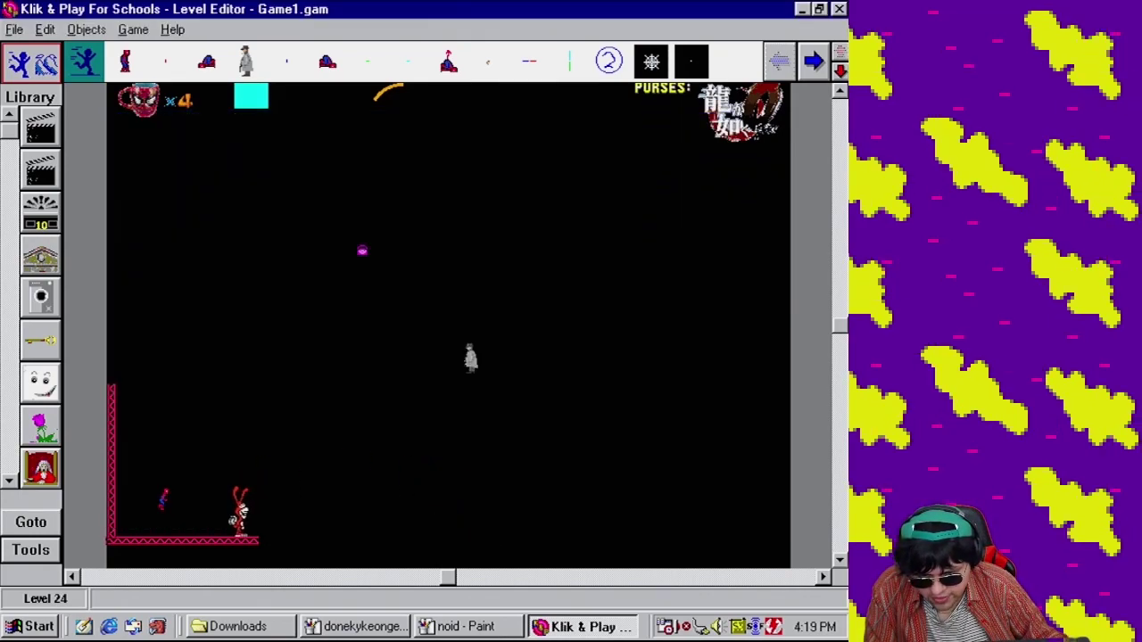
click(239, 514)
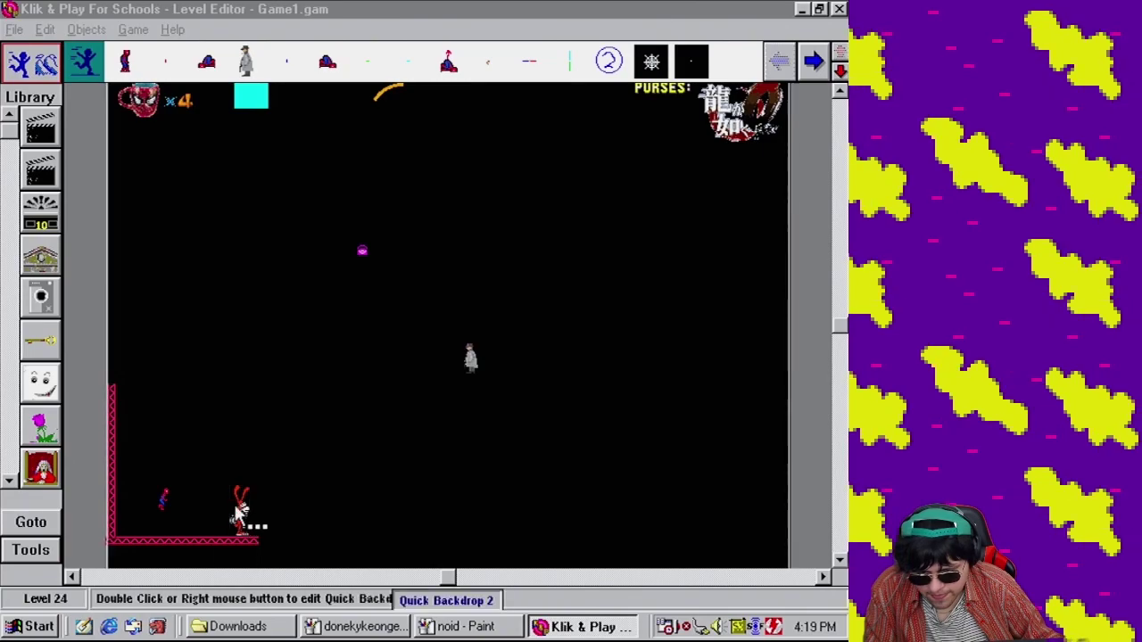
drag(163, 501, 220, 525)
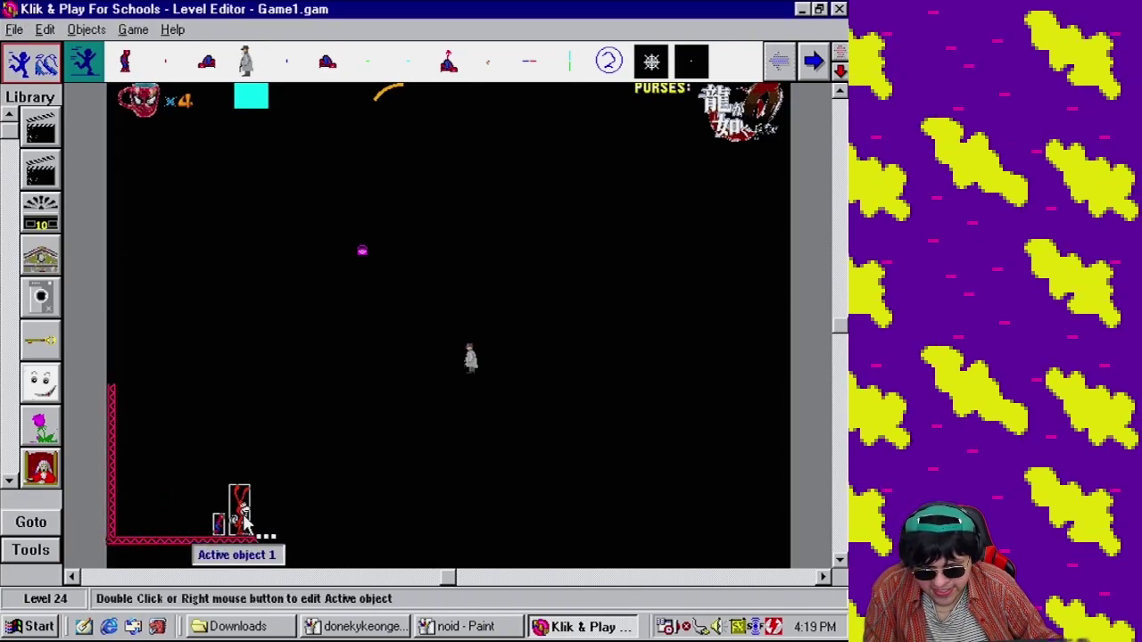
Add a one-frame proportional Resize Zoom at 50% from frame 1 of the Noid's Stopped animation
right_click(246, 517)
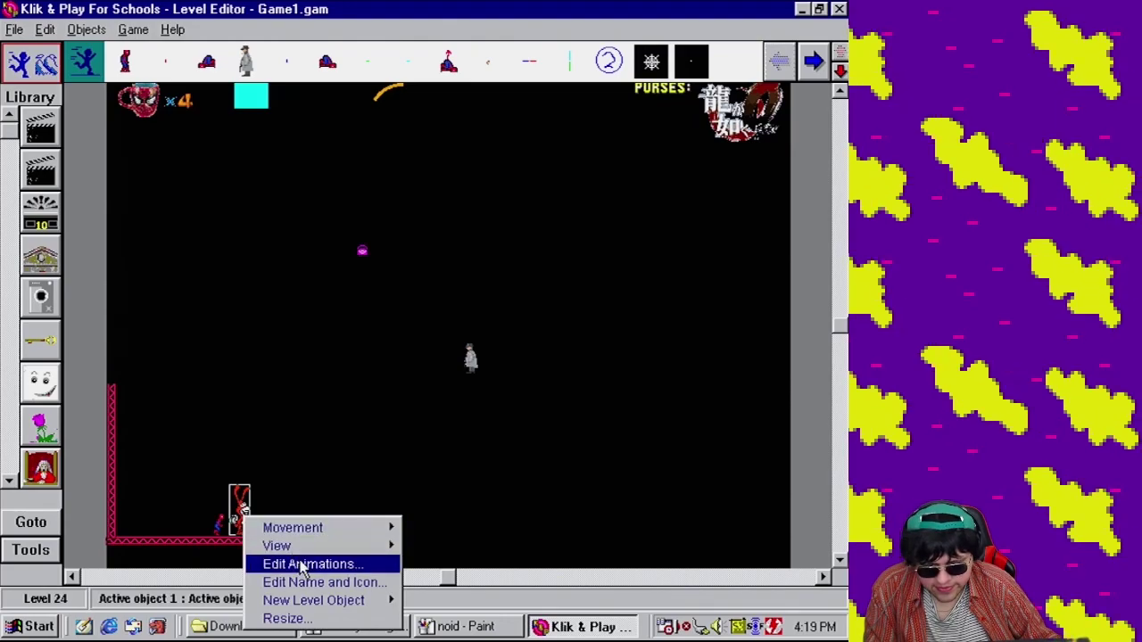
click(304, 565)
click(189, 420)
right_click(187, 417)
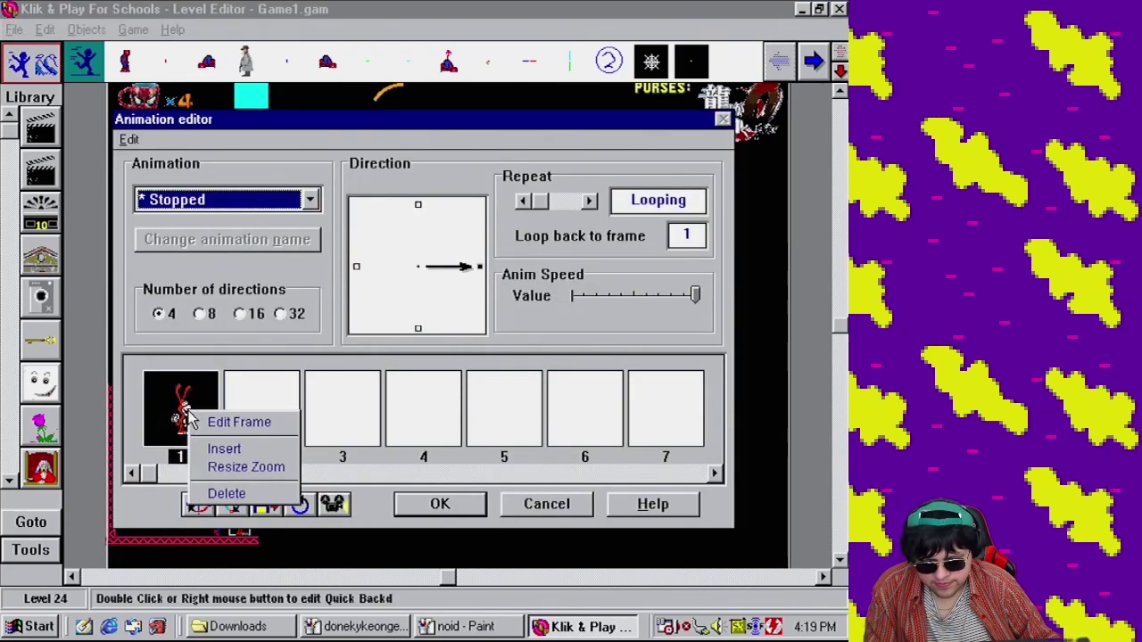
click(255, 468)
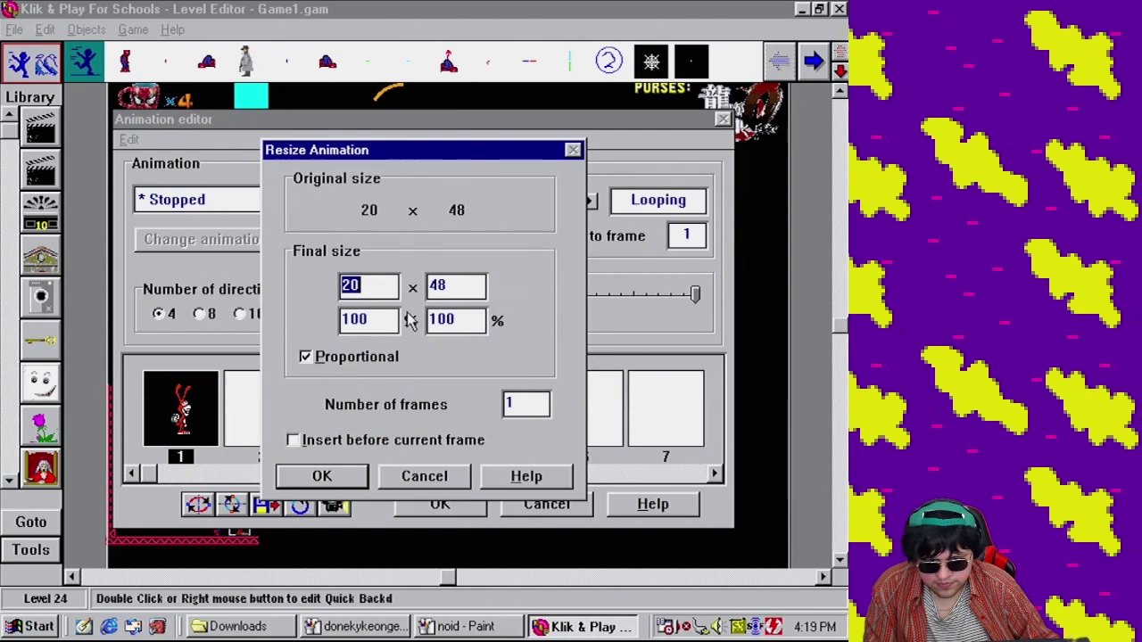
drag(384, 318, 280, 318)
text(50)
key(Tab)
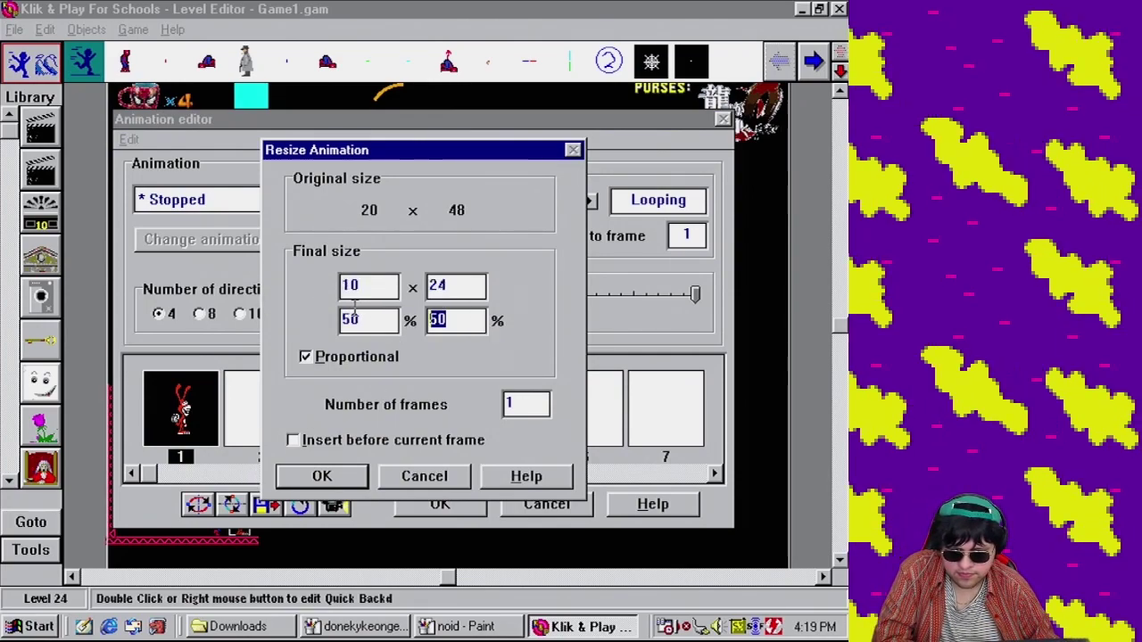
click(329, 475)
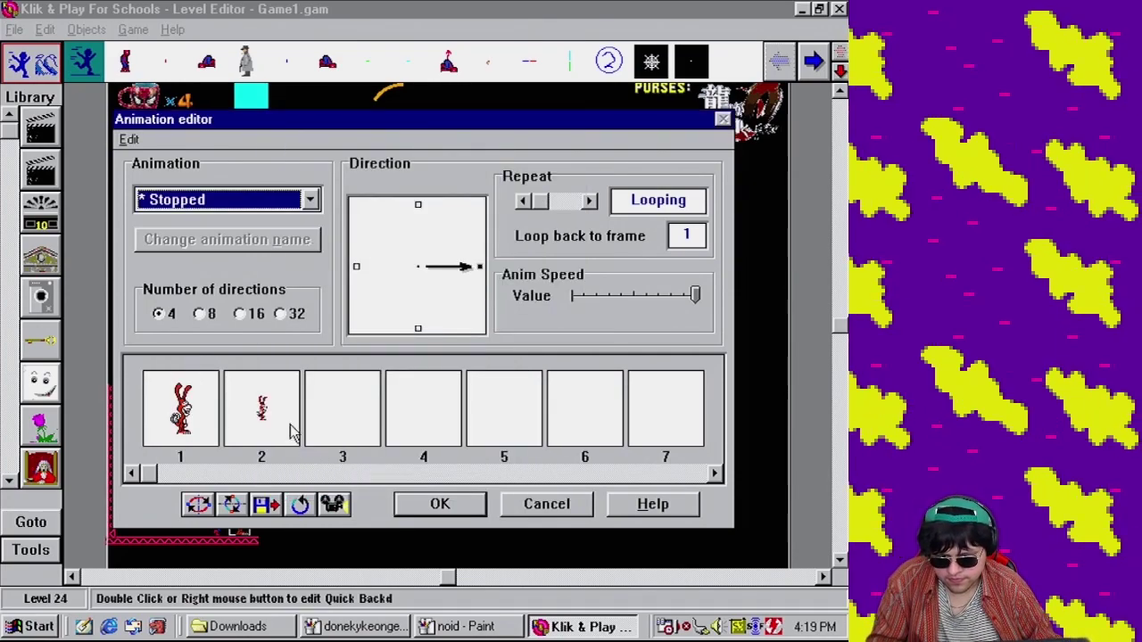
Open the Noid's reduced frame 2 at x8 magnification, hide the action point, and set the picture size to 32 × 32
double_click(293, 430)
click(578, 453)
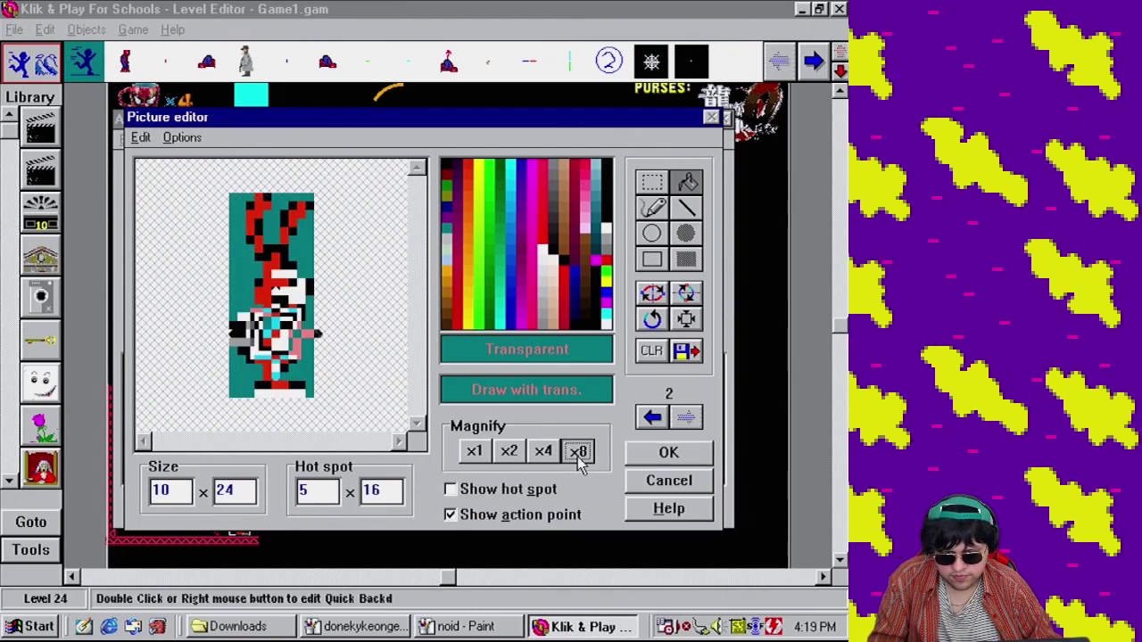
click(652, 208)
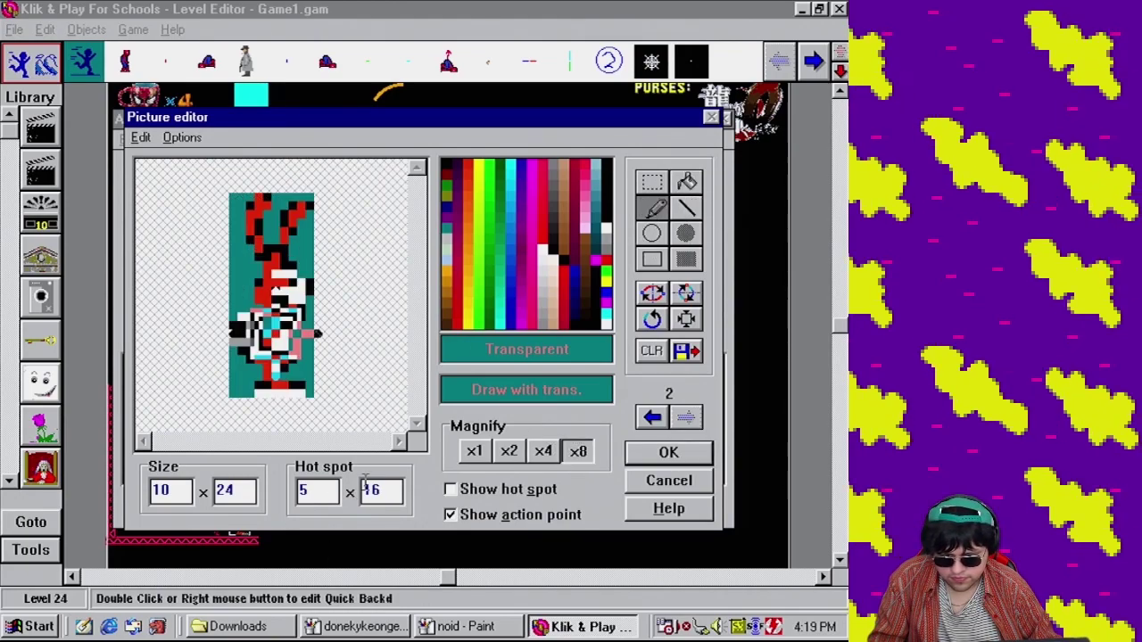
click(464, 514)
drag(171, 489, 125, 492)
text(32)
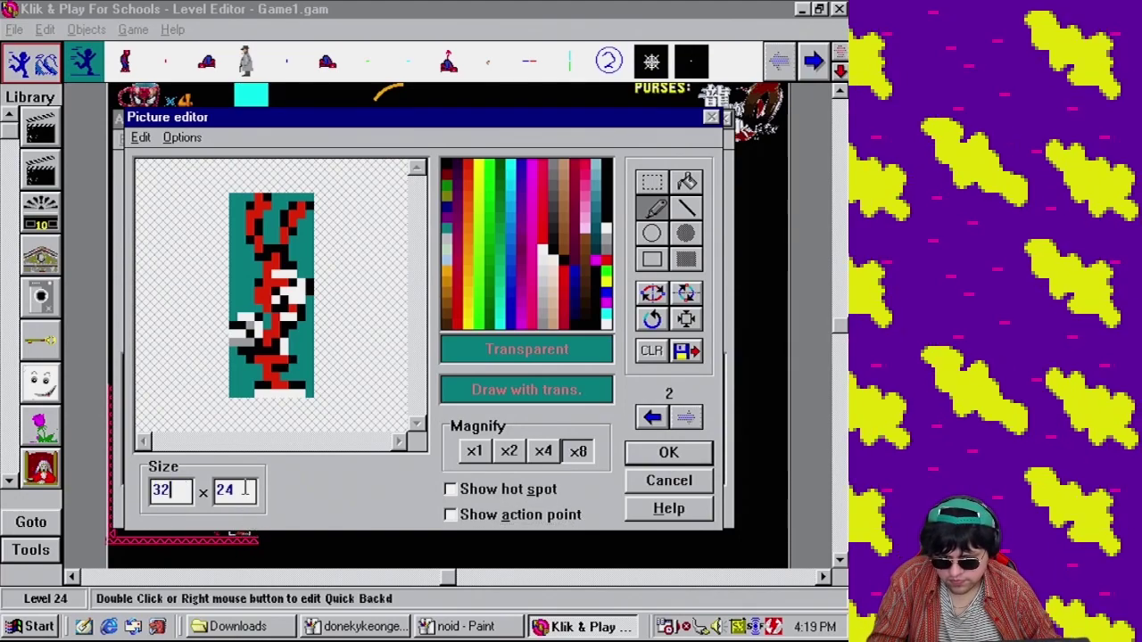
key(Tab)
text(32)
key(Tab)
Select the small Noid sprite and move it to the middle of the 32 × 32 picture
click(651, 182)
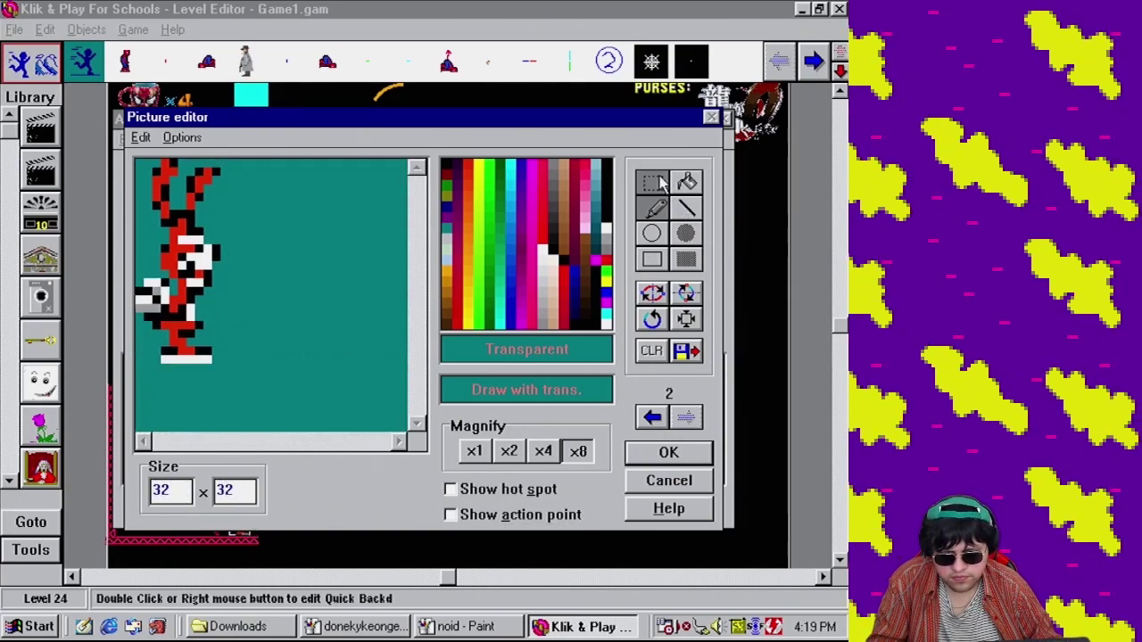
mouse_move(254, 379)
mouse_down()
mouse_move(228, 183)
mouse_move(137, 160)
mouse_move(246, 391)
mouse_up()
click(242, 255)
click(140, 171)
mouse_move(198, 271)
mouse_down()
mouse_move(220, 290)
mouse_move(295, 310)
mouse_up()
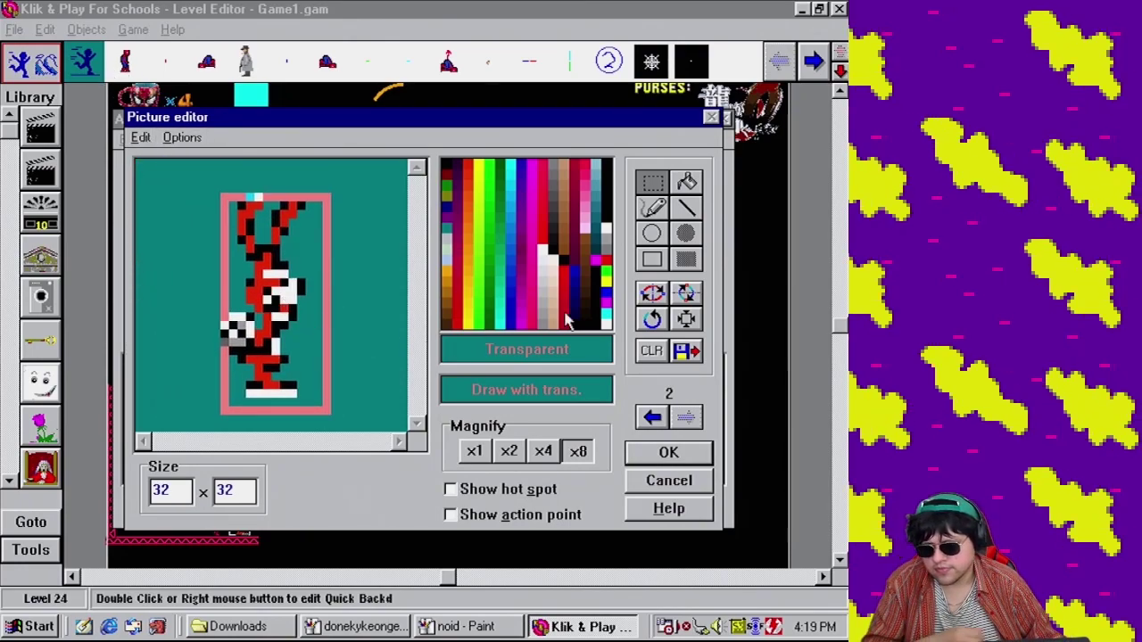
Retouch the Noid's ears and the top of its head with the pencil, using black outlines and red fill
click(653, 210)
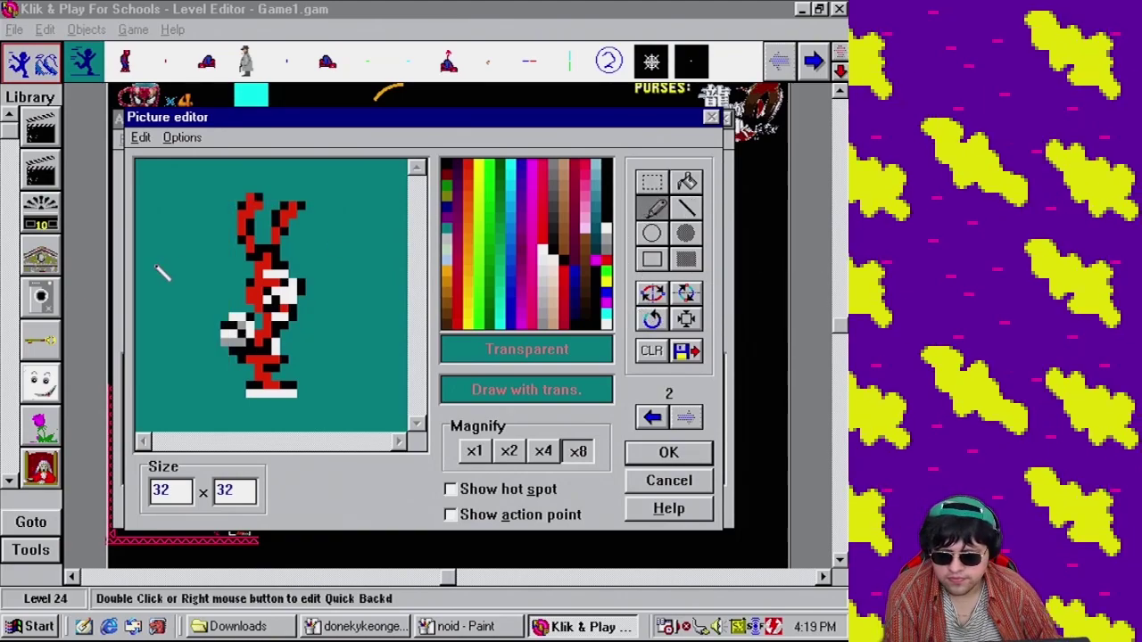
right_click(287, 213)
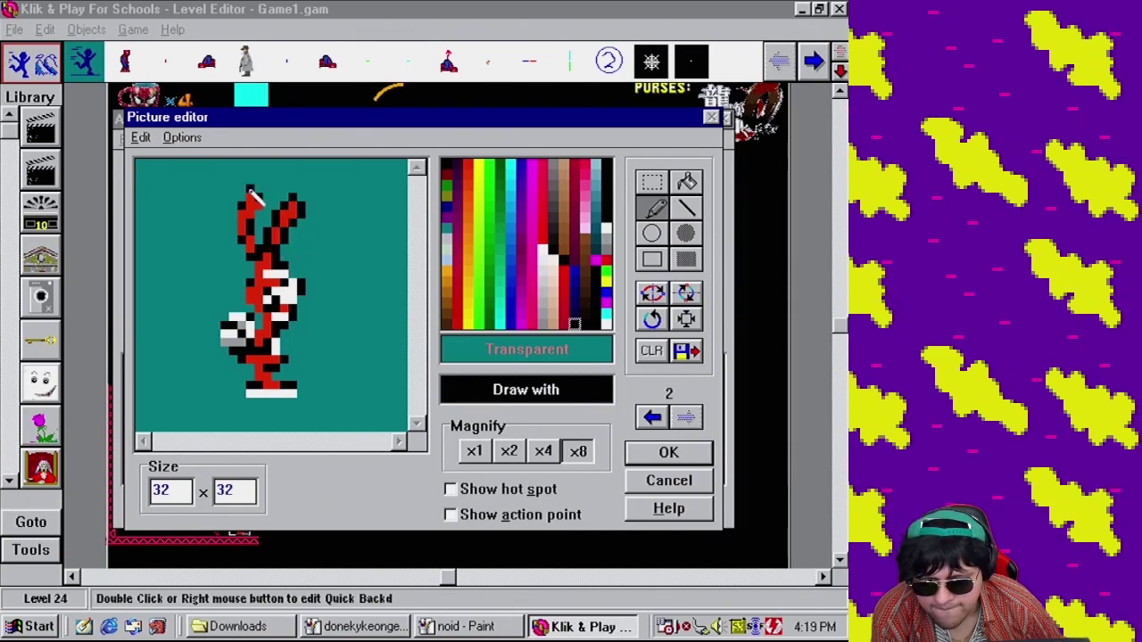
drag(238, 215, 234, 243)
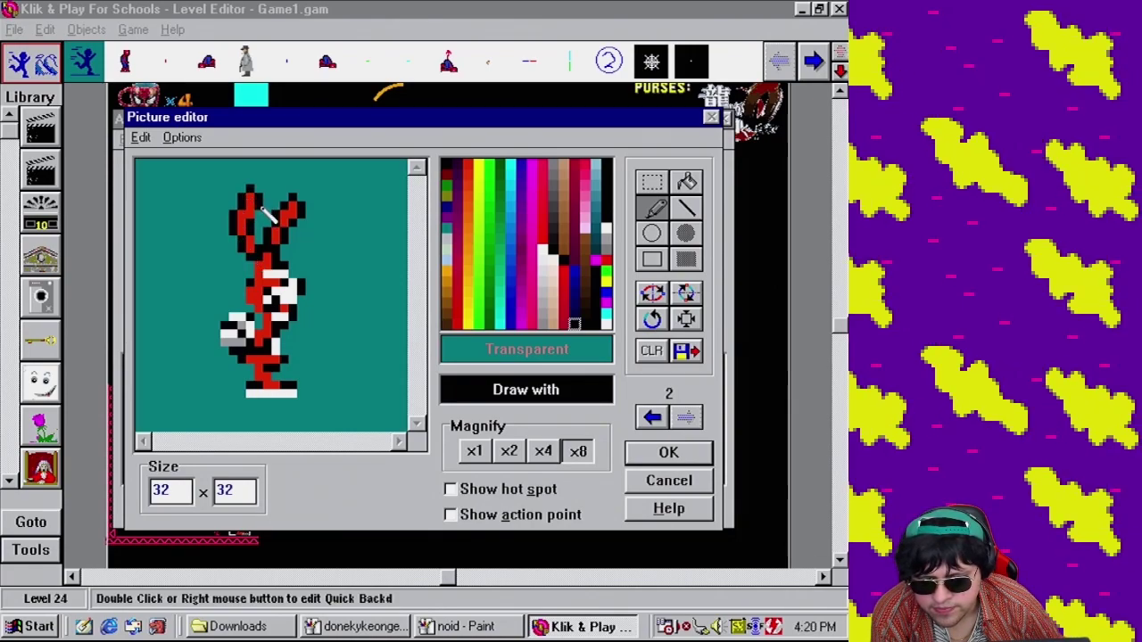
right_click(259, 209)
right_click(259, 214)
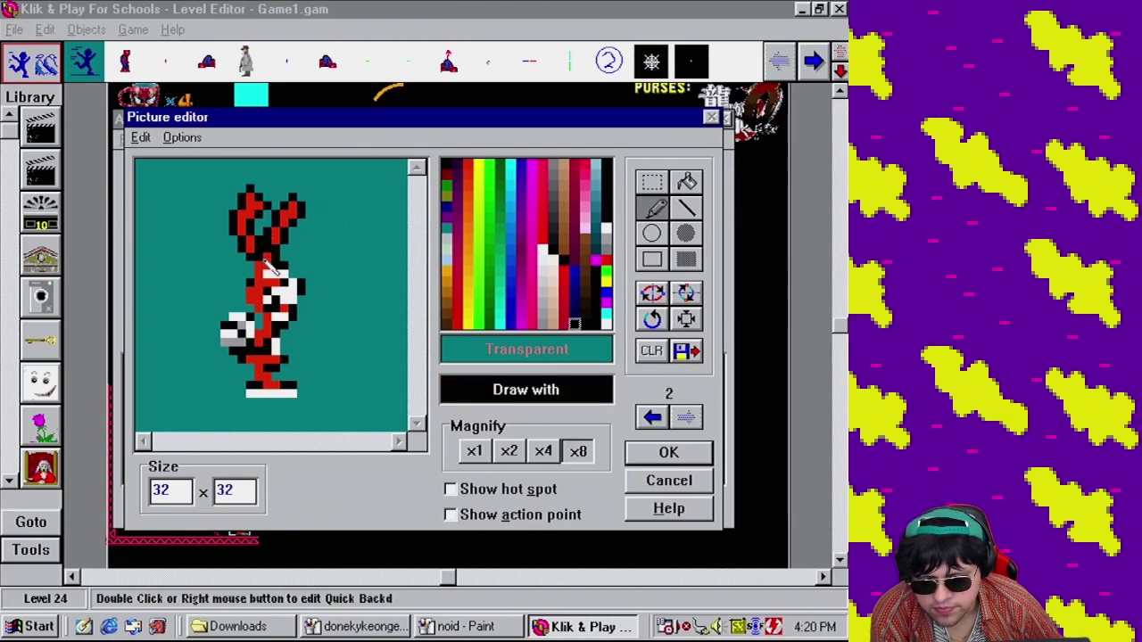
right_click(262, 259)
right_click(266, 261)
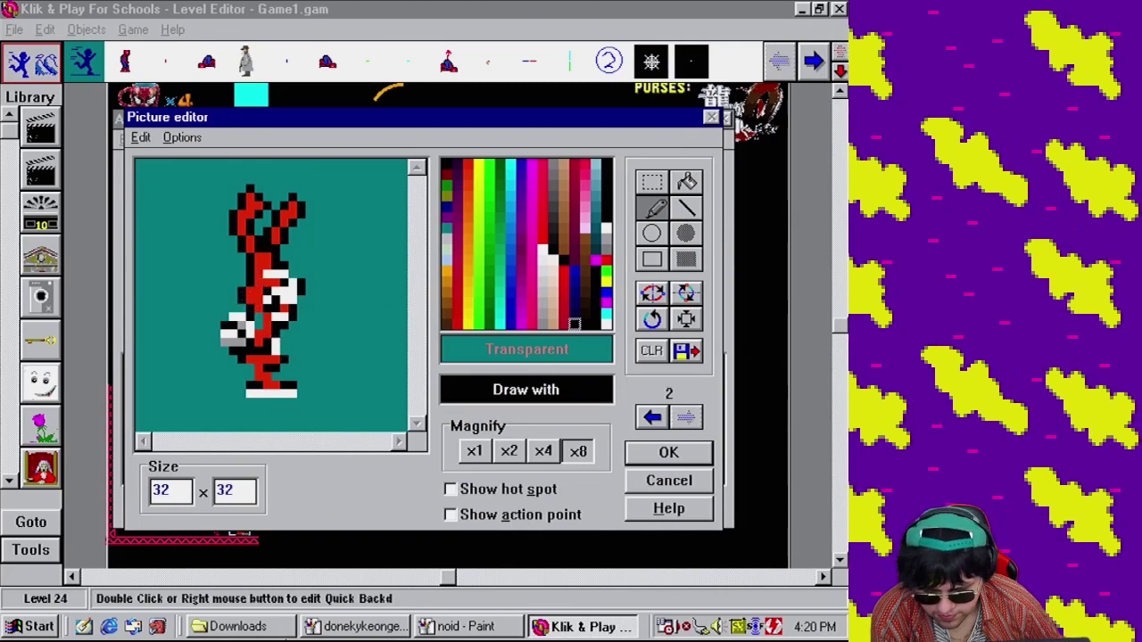
Check the Noid sheet in Paint, then redraw the torso in red and the round object behind its back in black, white and grey
click(457, 629)
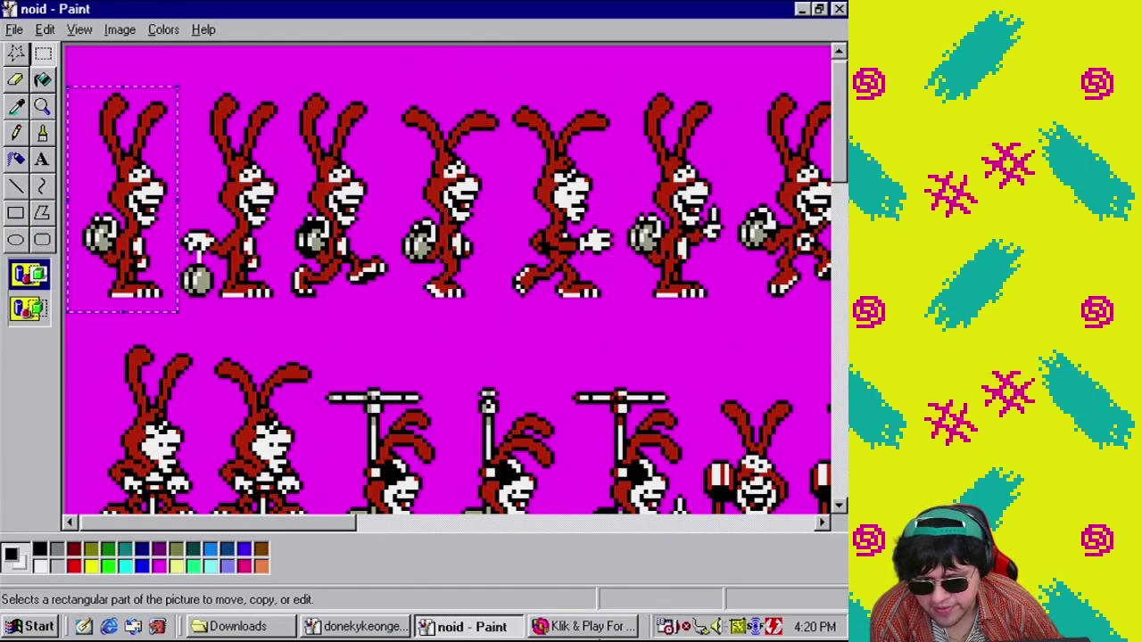
click(584, 626)
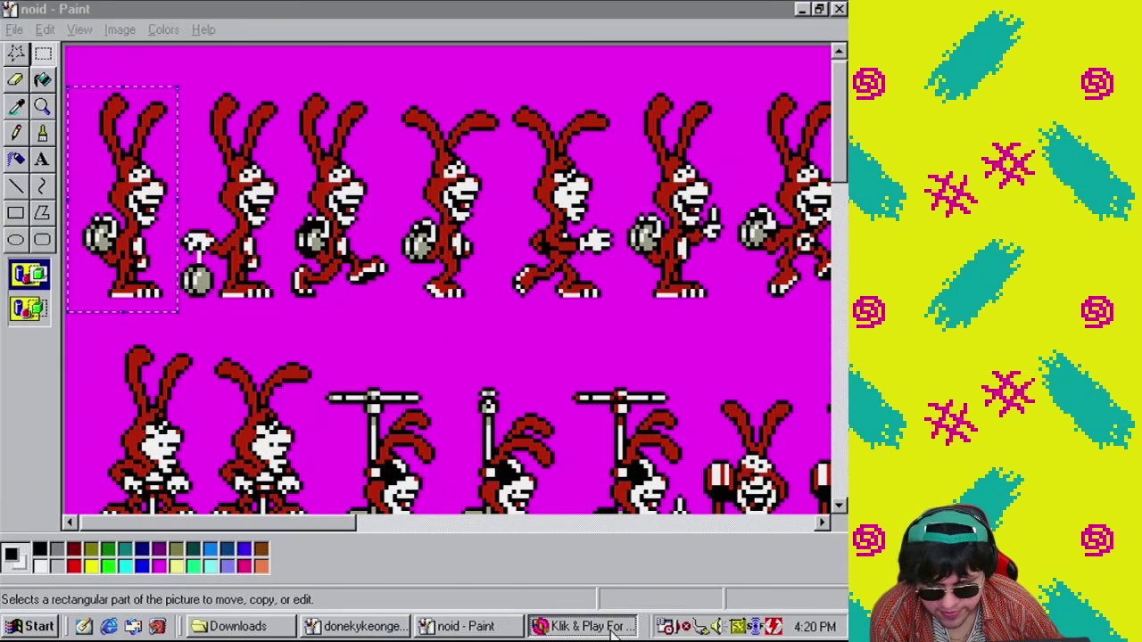
right_click(270, 338)
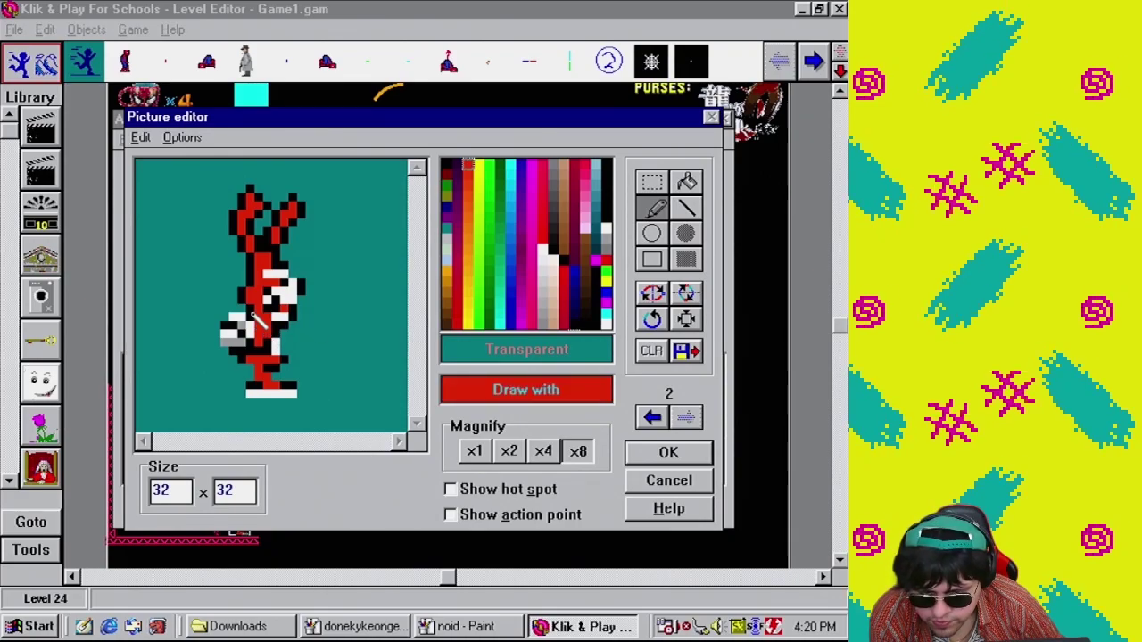
right_click(251, 323)
click(218, 337)
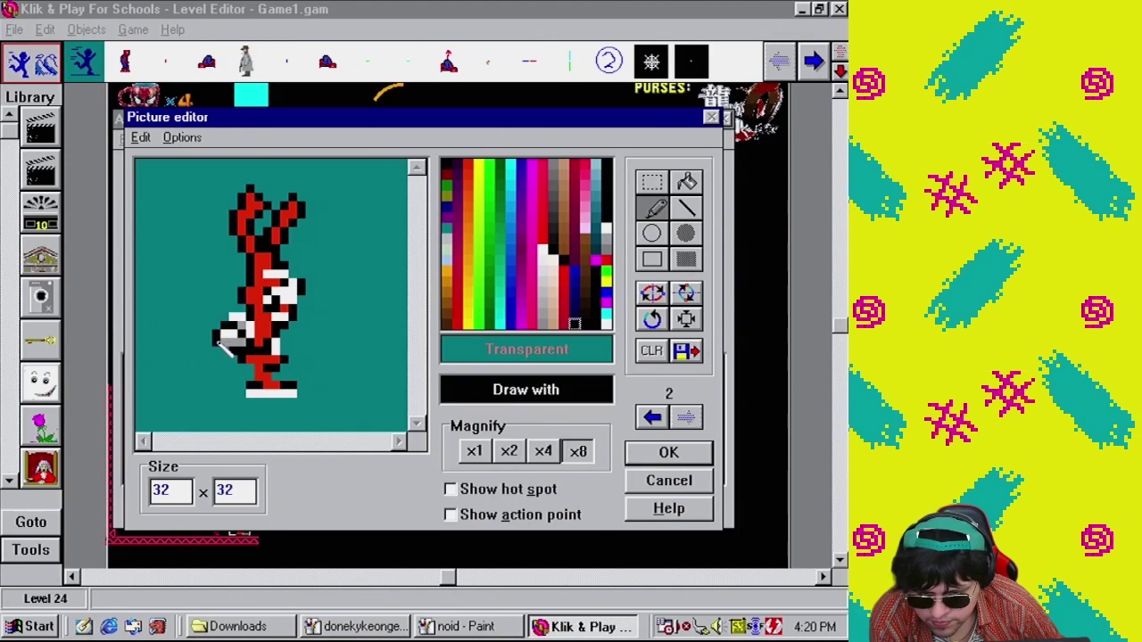
right_click(245, 348)
click(239, 339)
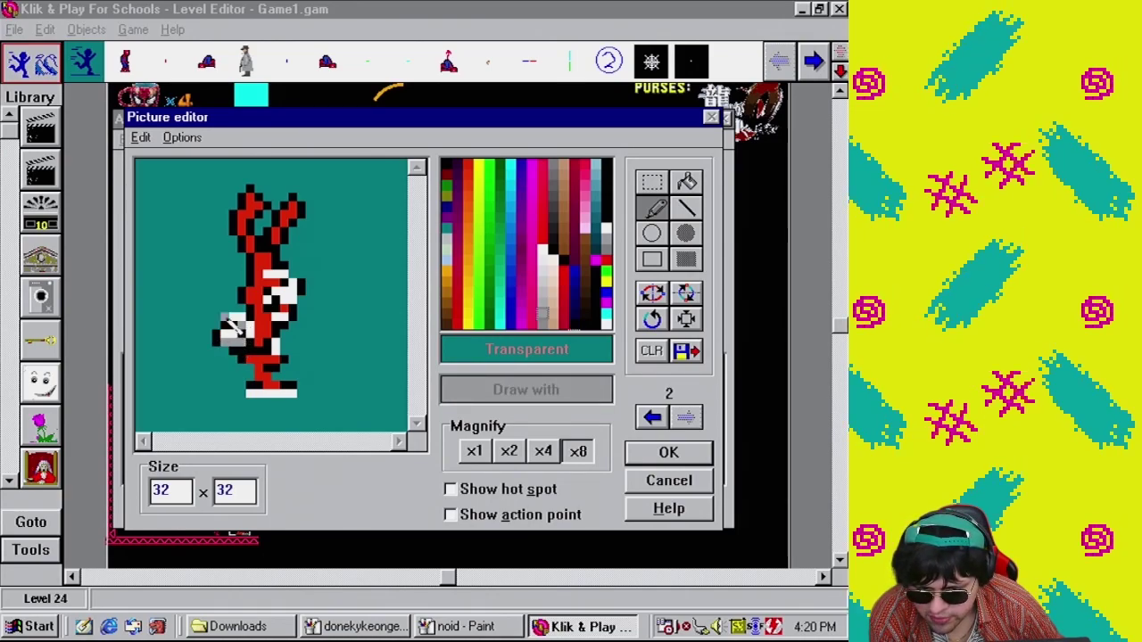
right_click(226, 327)
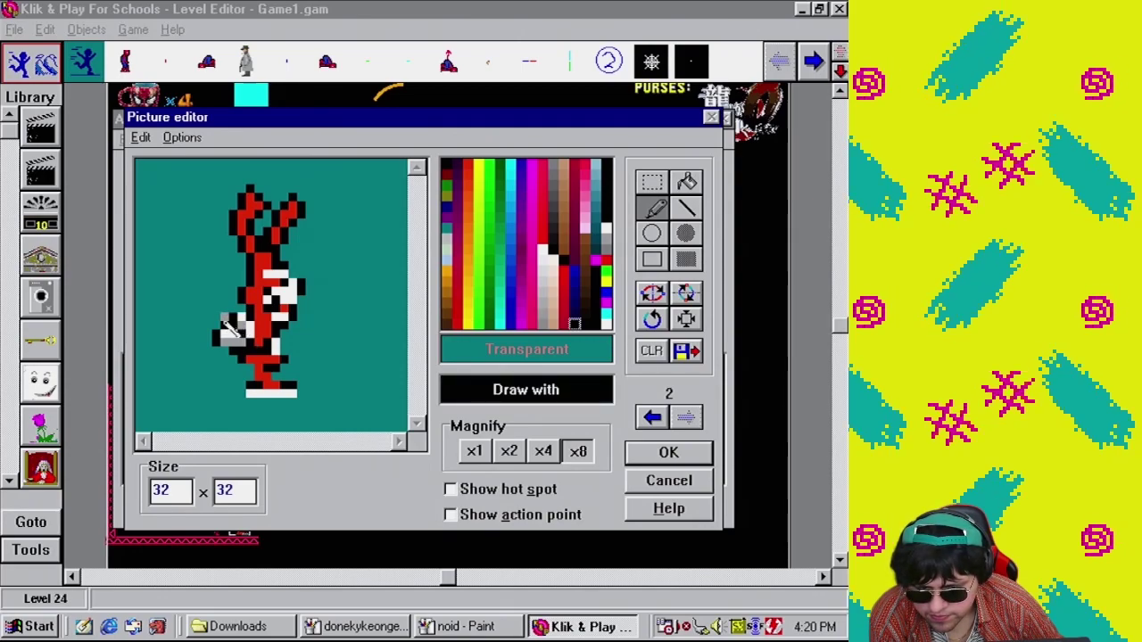
right_click(231, 347)
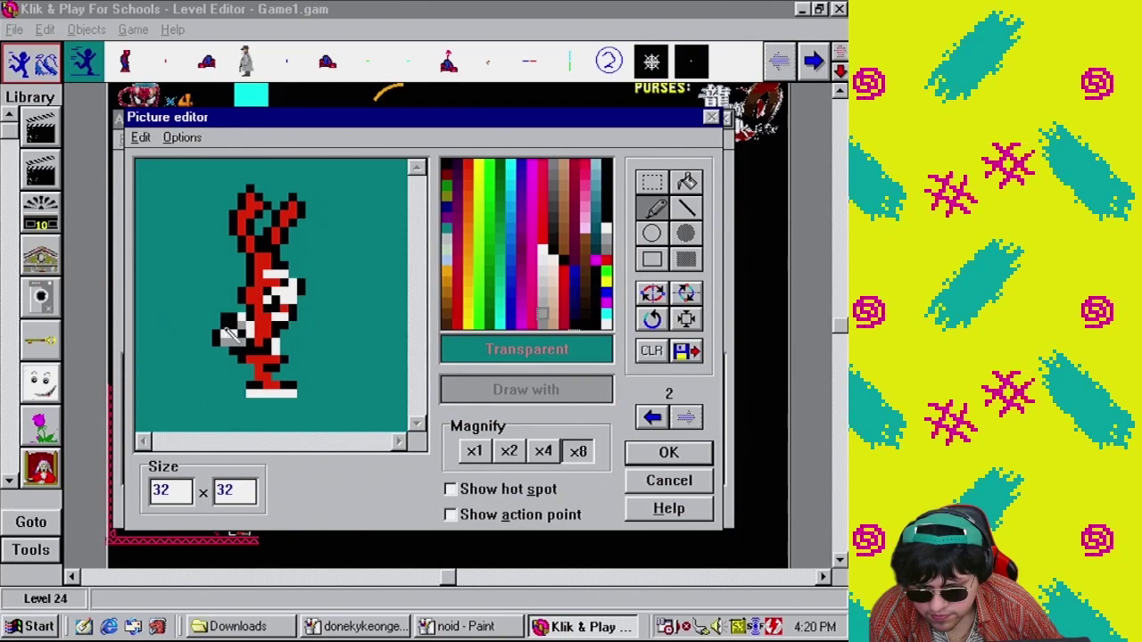
right_click(221, 326)
right_click(234, 337)
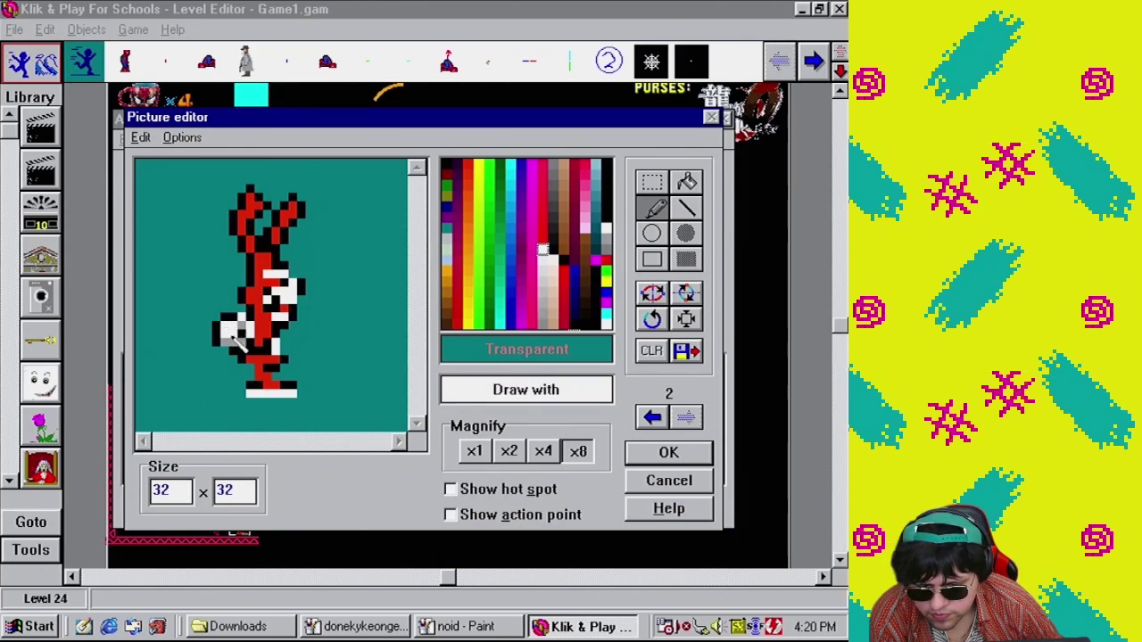
right_click(226, 351)
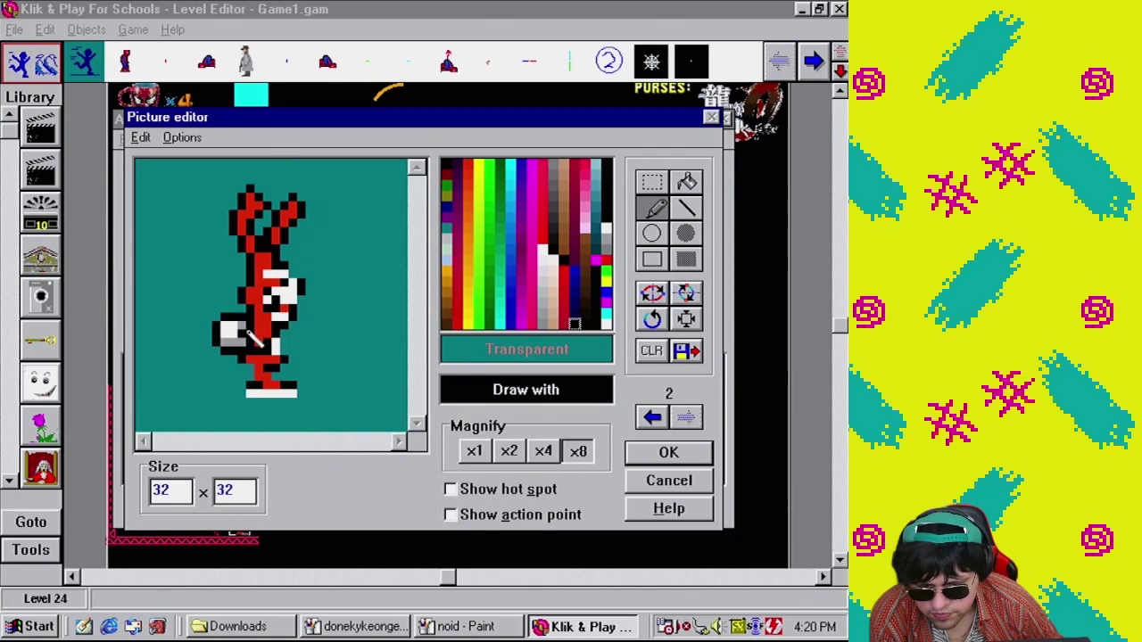
right_click(245, 345)
right_click(237, 335)
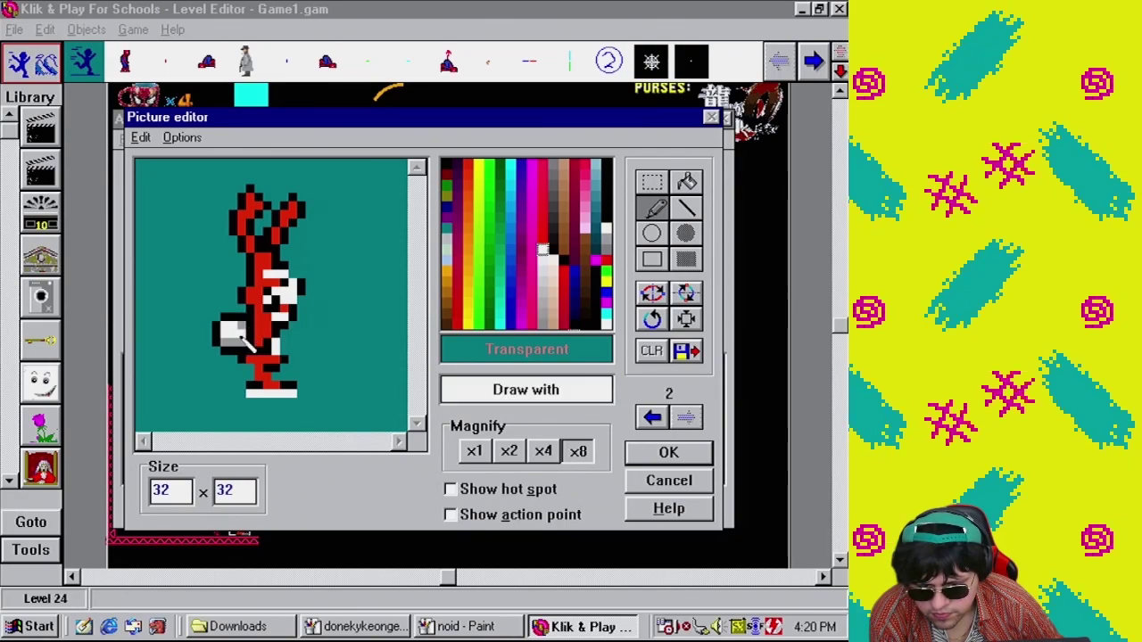
right_click(239, 343)
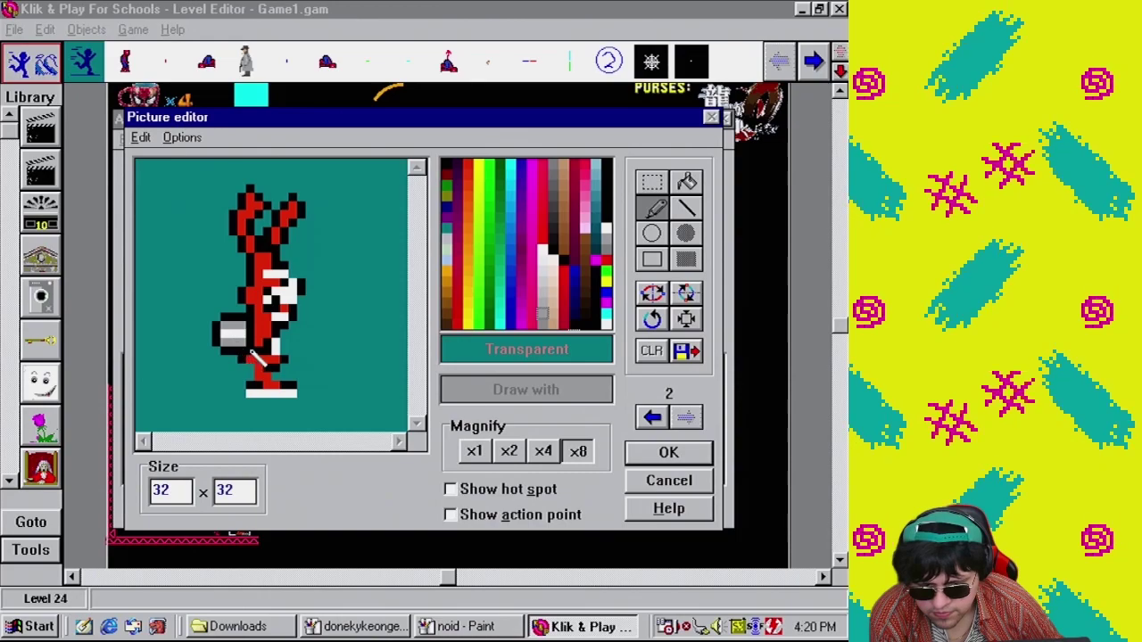
Compare the sprite with the Noid sheet in Paint, and outline the foot's heel and toe in black
click(460, 626)
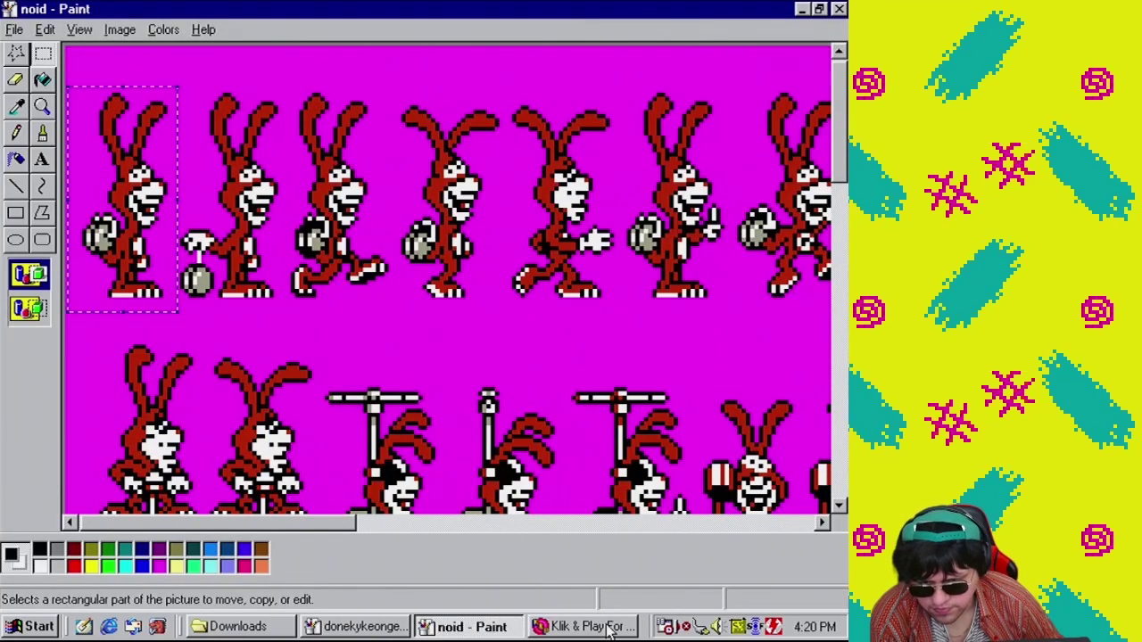
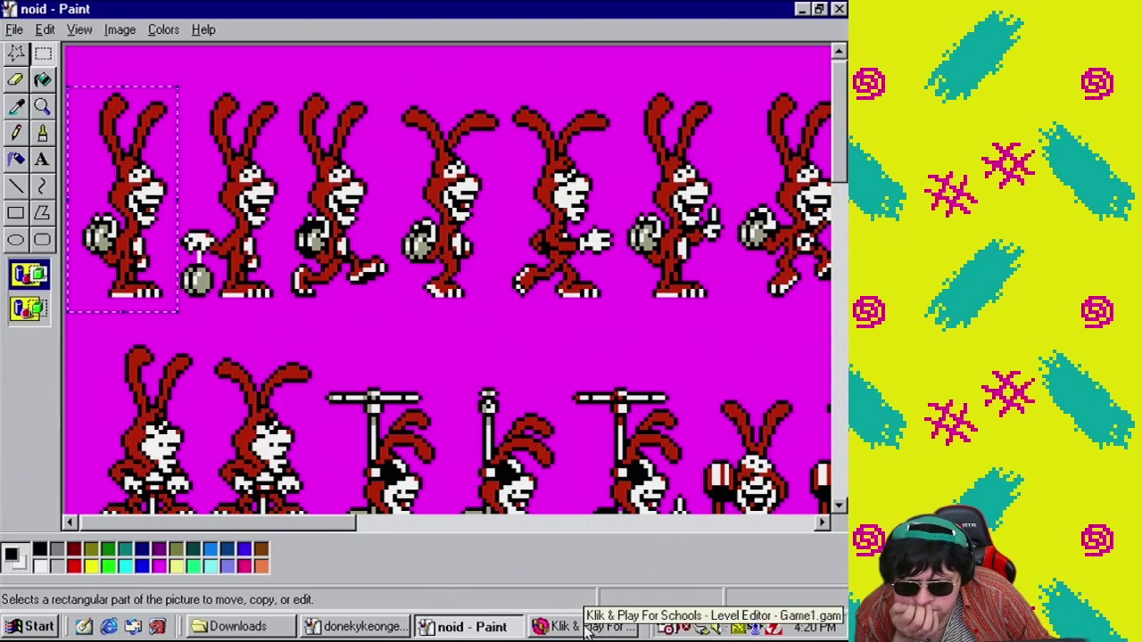
click(586, 628)
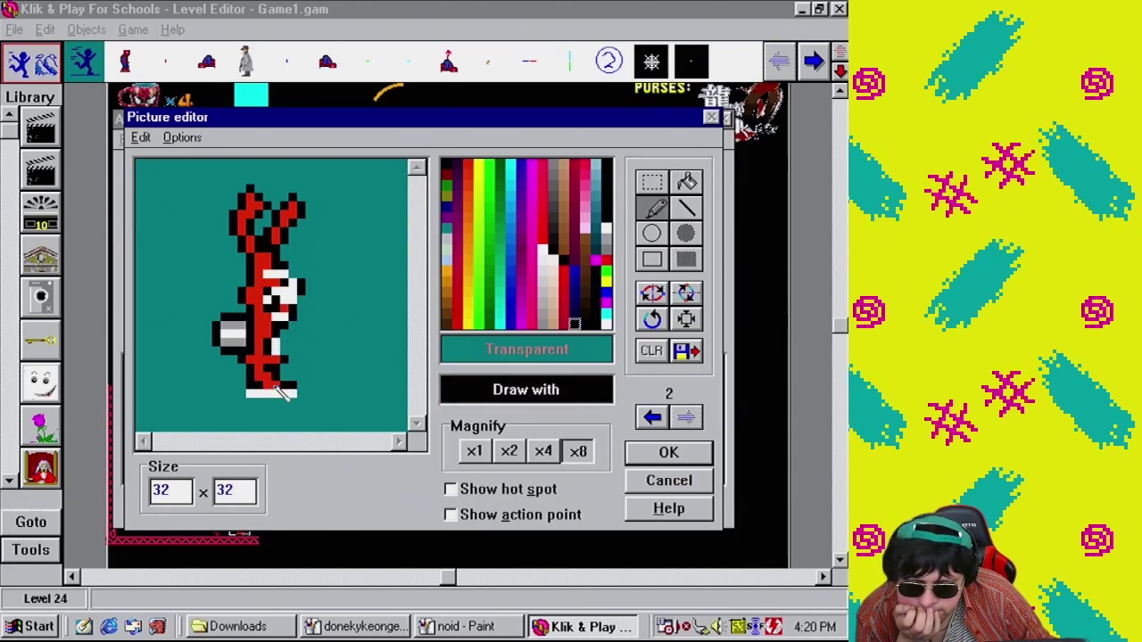
click(465, 627)
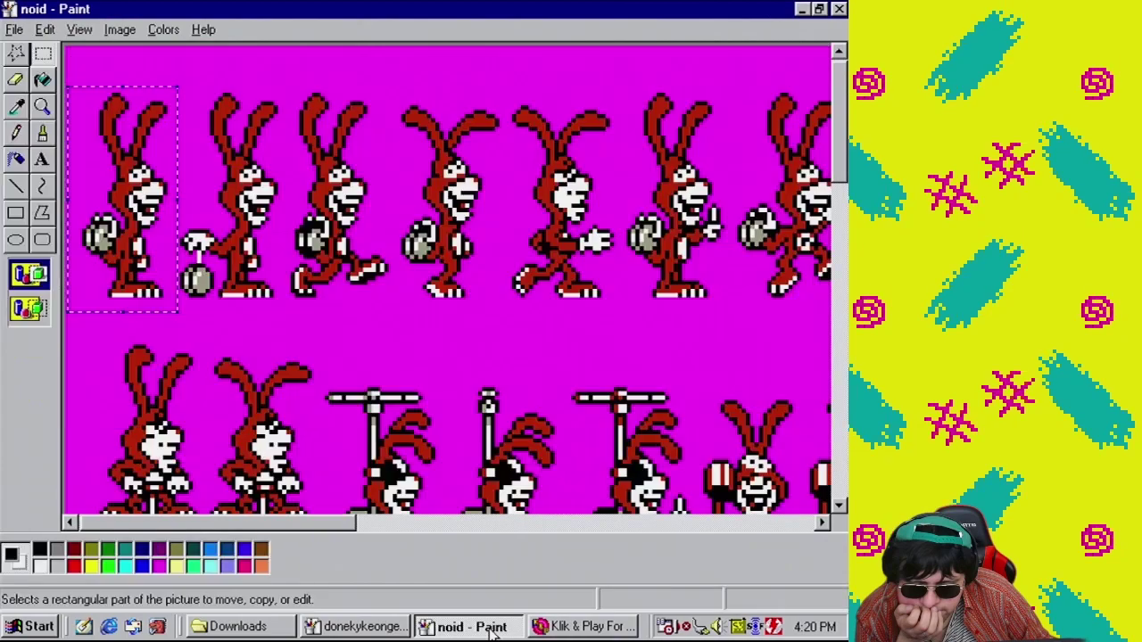
click(571, 628)
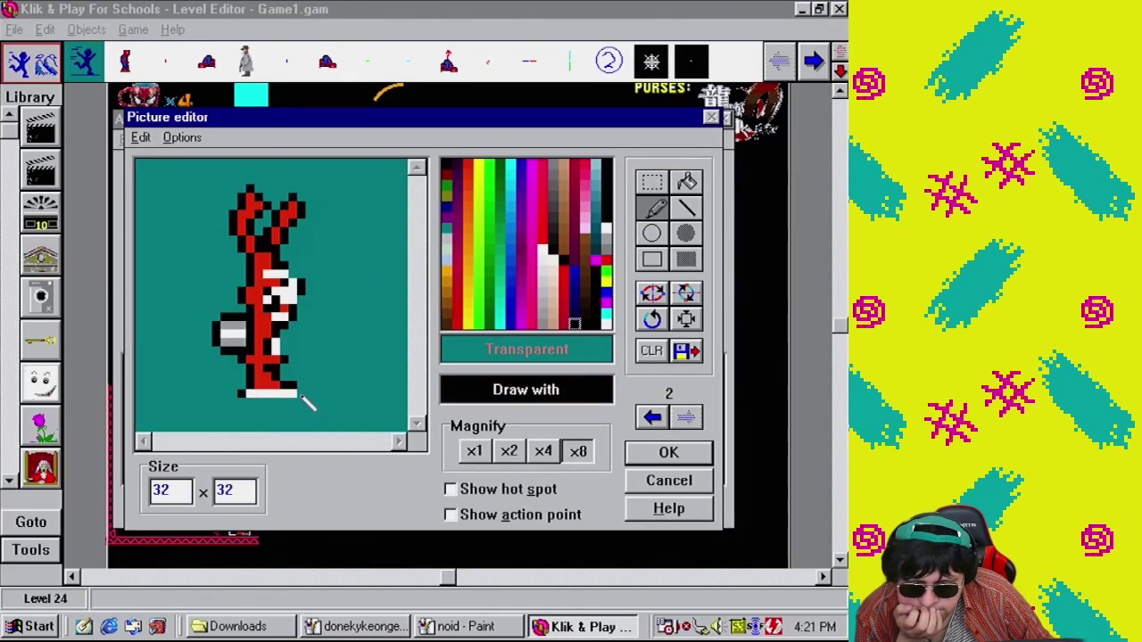
right_click(266, 384)
right_click(287, 374)
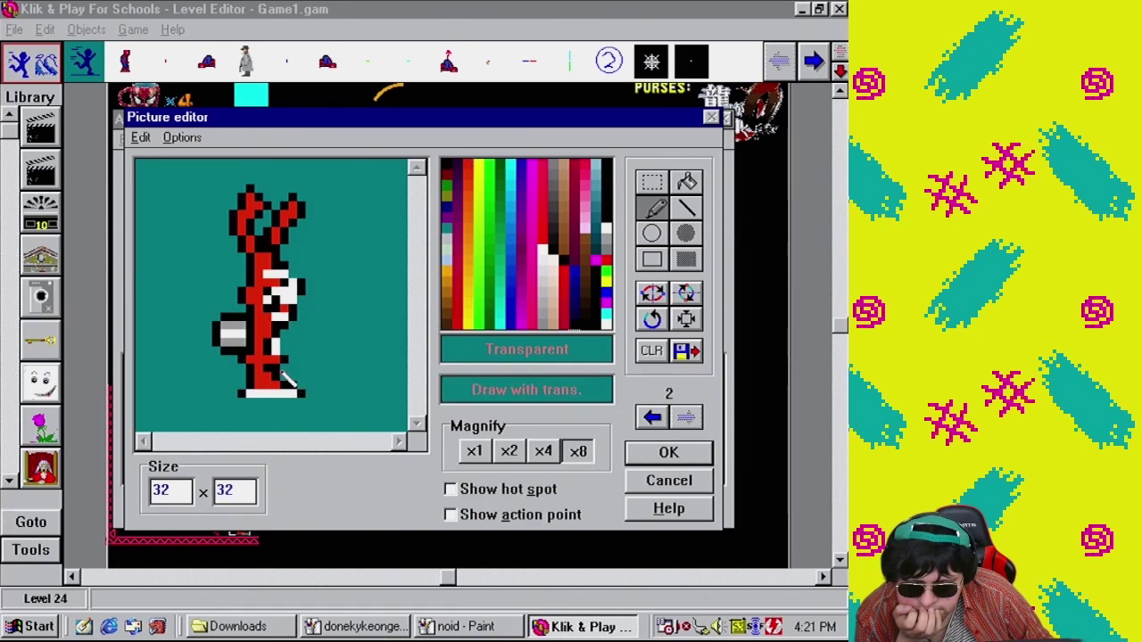
Check the Noid sheet in Paint, then add a white hand outlined in black and touch up the edge above the foot
click(491, 627)
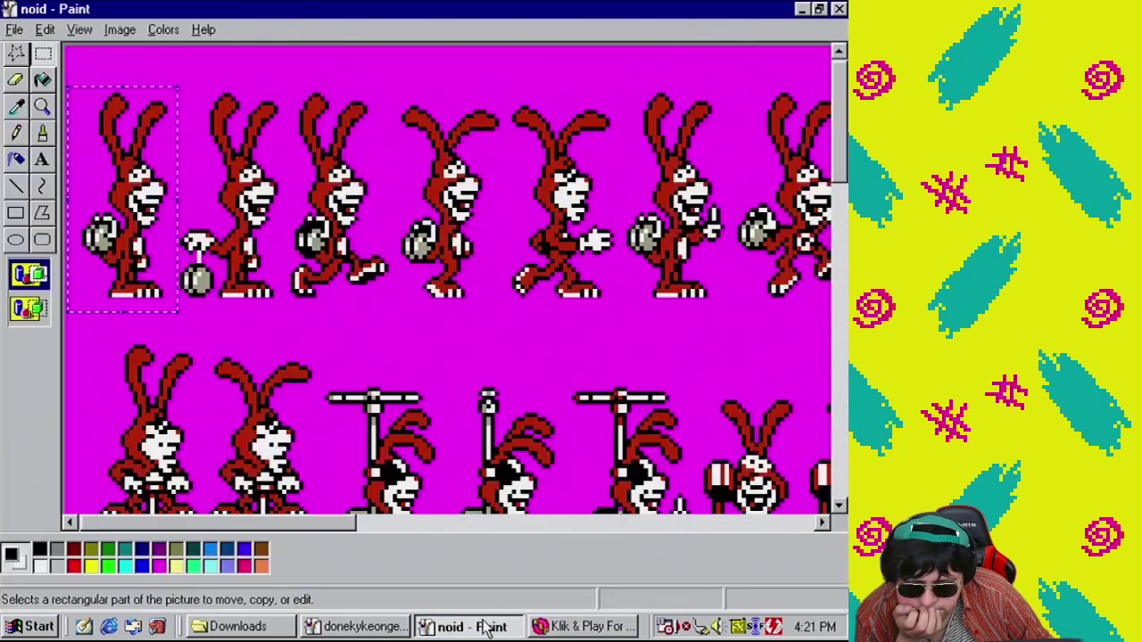
click(580, 627)
right_click(278, 350)
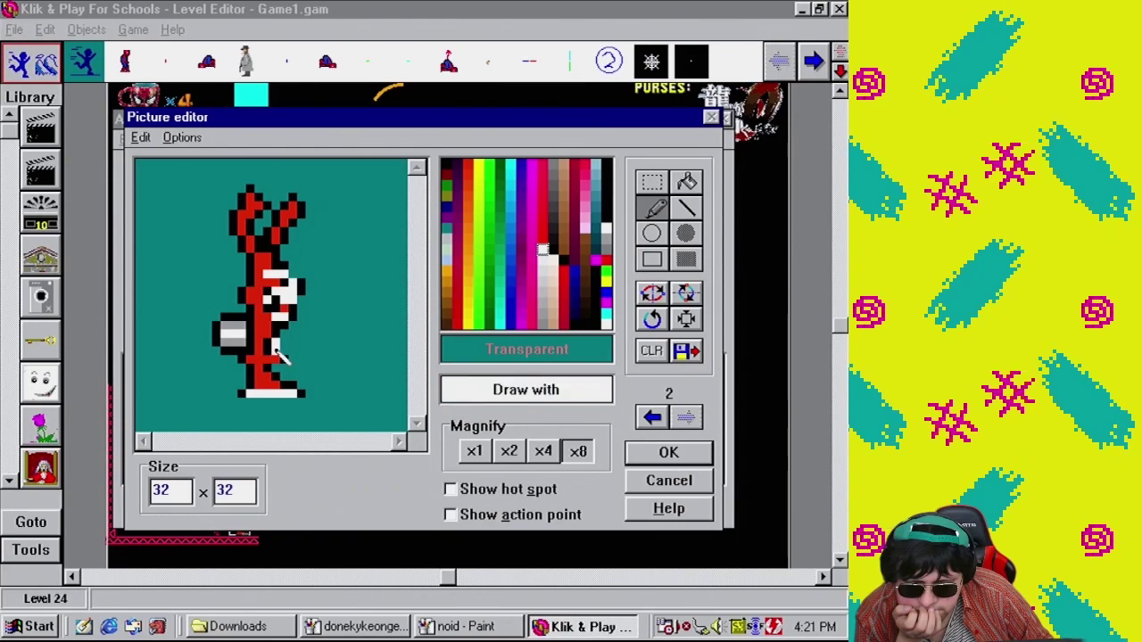
right_click(279, 376)
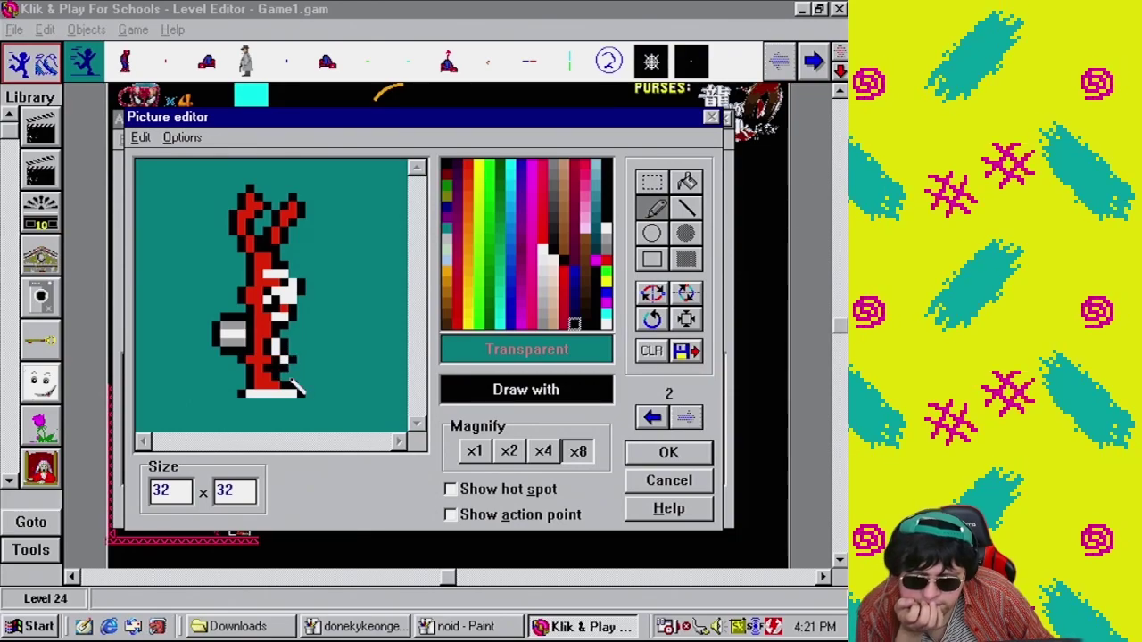
right_click(298, 386)
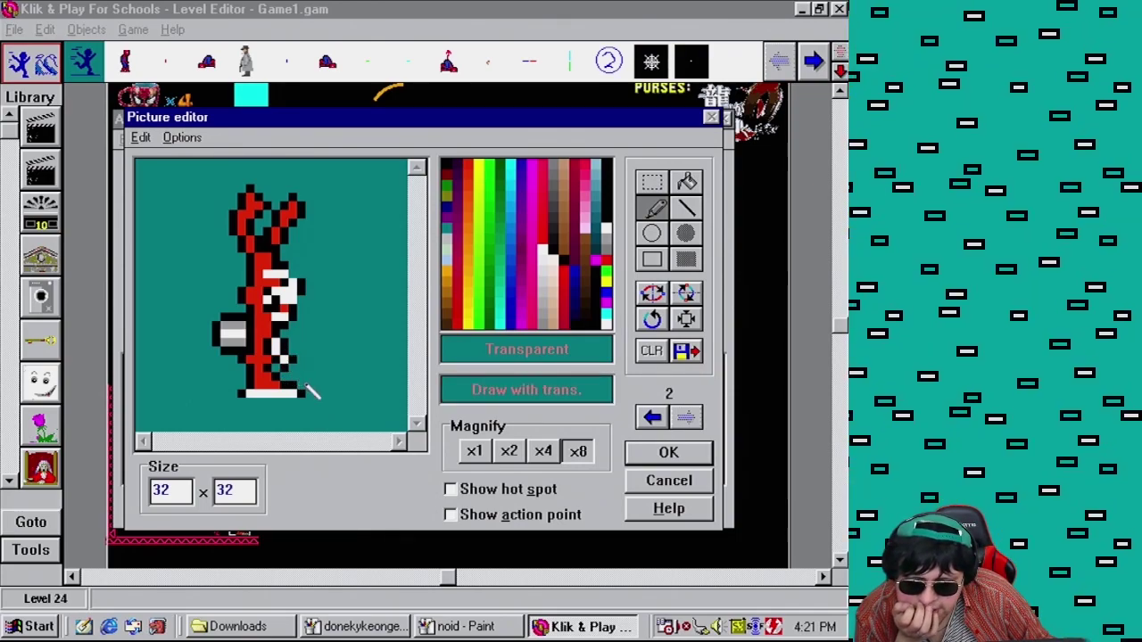
Check the Noid sheet in Paint, then enlarge the white of the eye and adjust the red around it
click(448, 630)
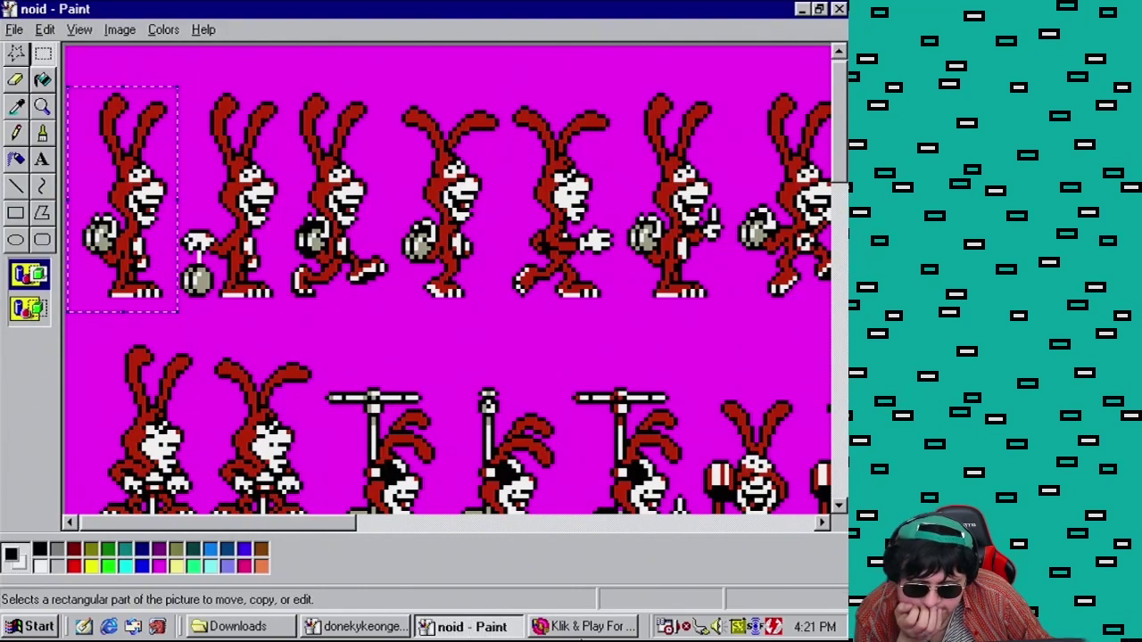
click(584, 630)
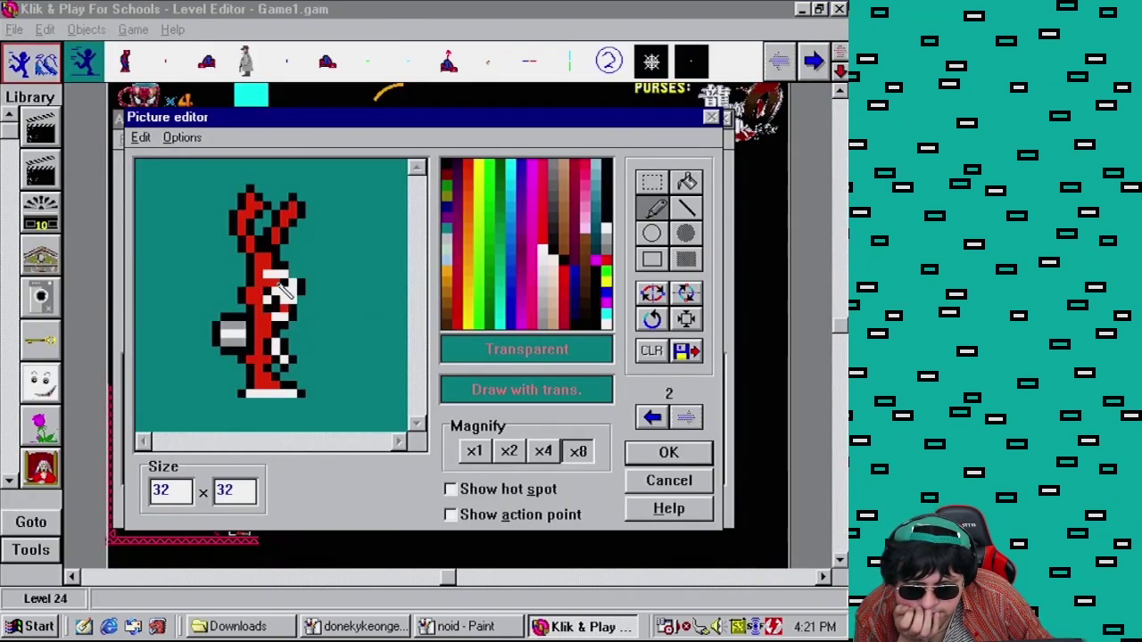
right_click(284, 277)
right_click(278, 273)
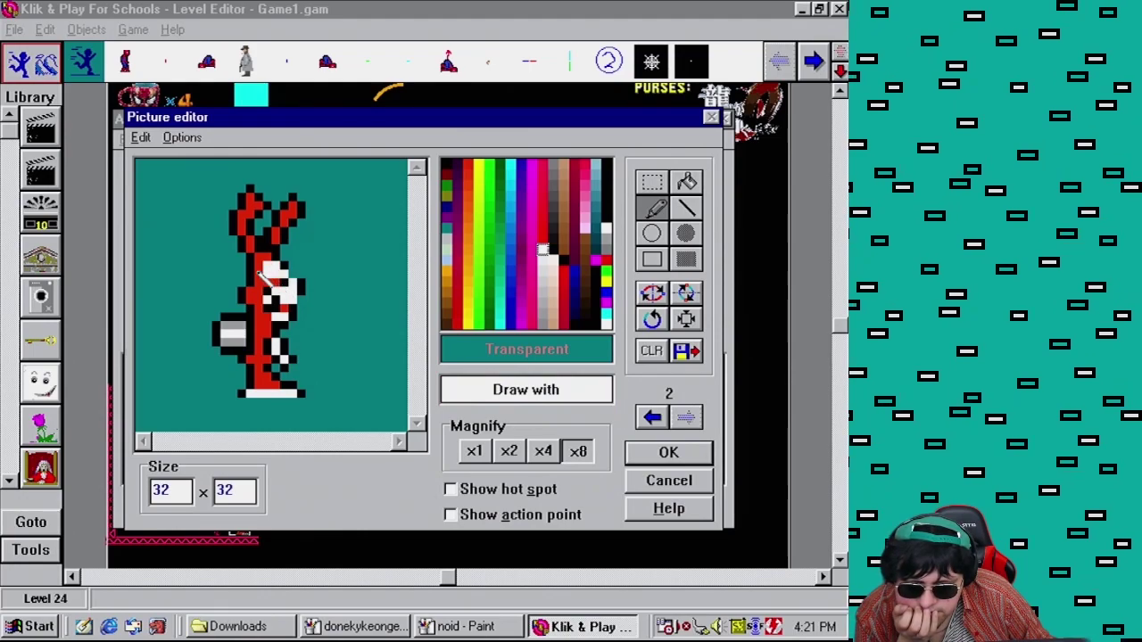
right_click(264, 281)
right_click(280, 274)
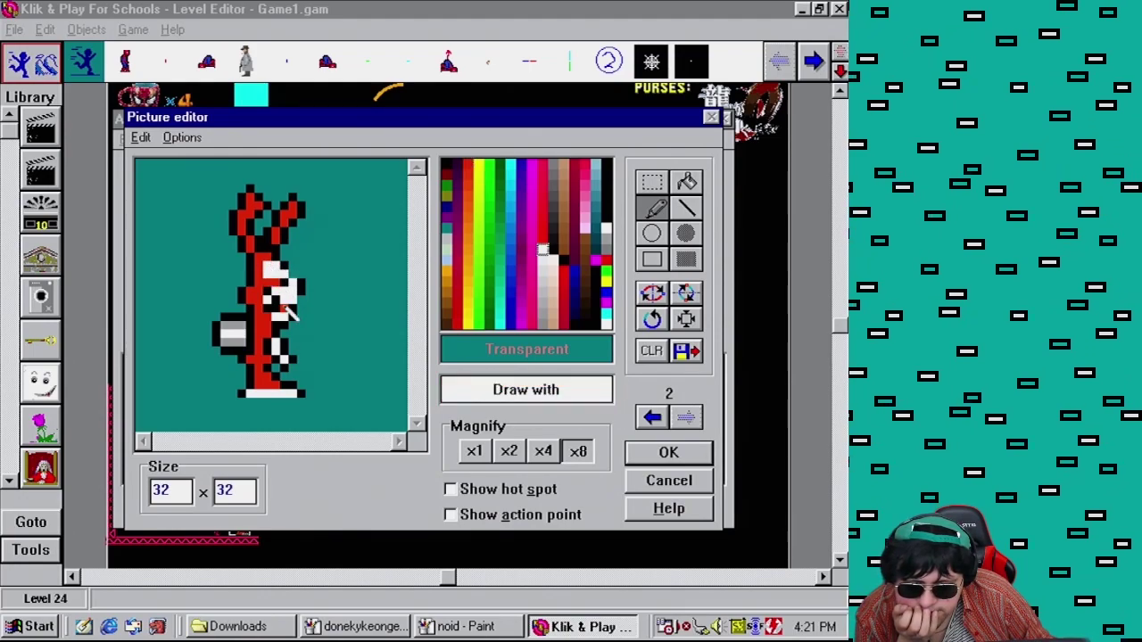
Check the Noid sheet in Paint, then add a black pupil and retouch the area between eye and snout in white and red
click(453, 626)
click(581, 627)
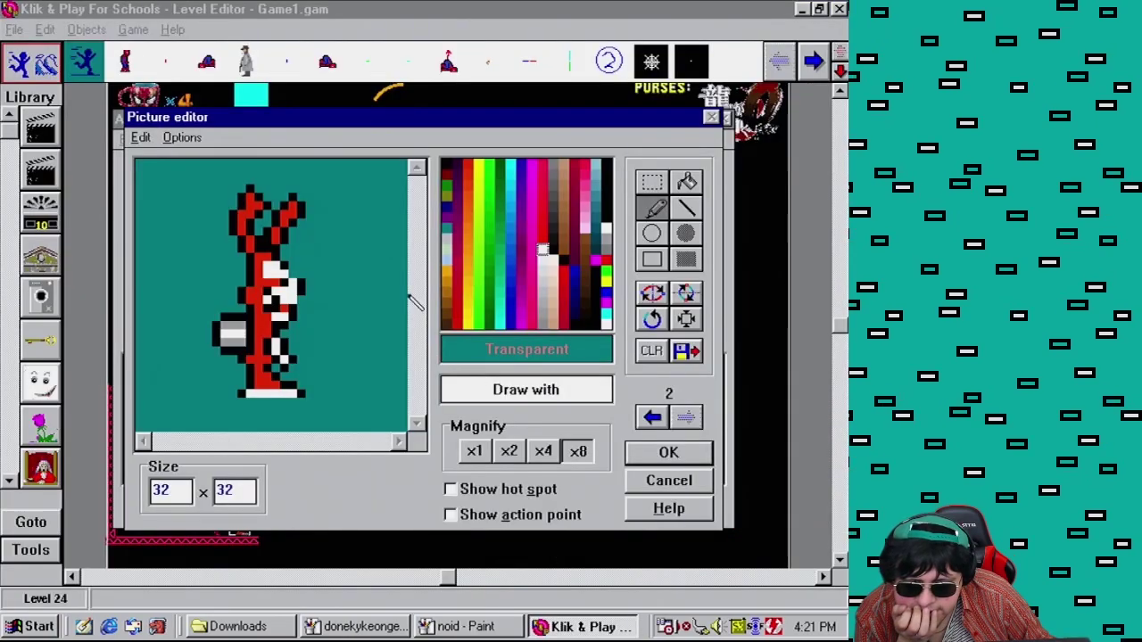
right_click(269, 272)
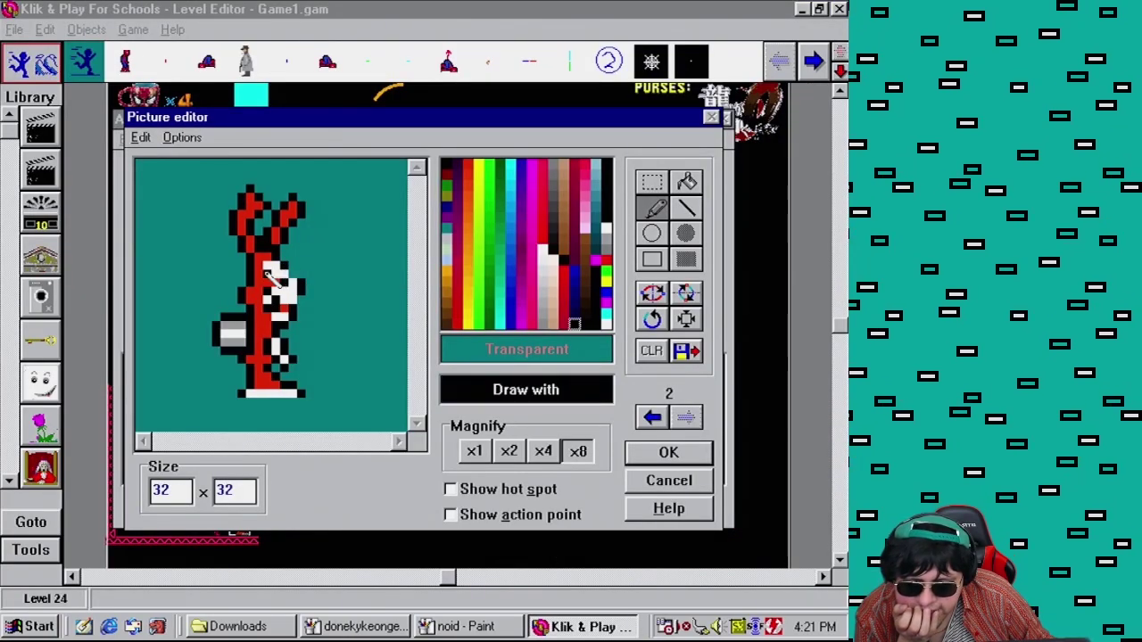
right_click(282, 273)
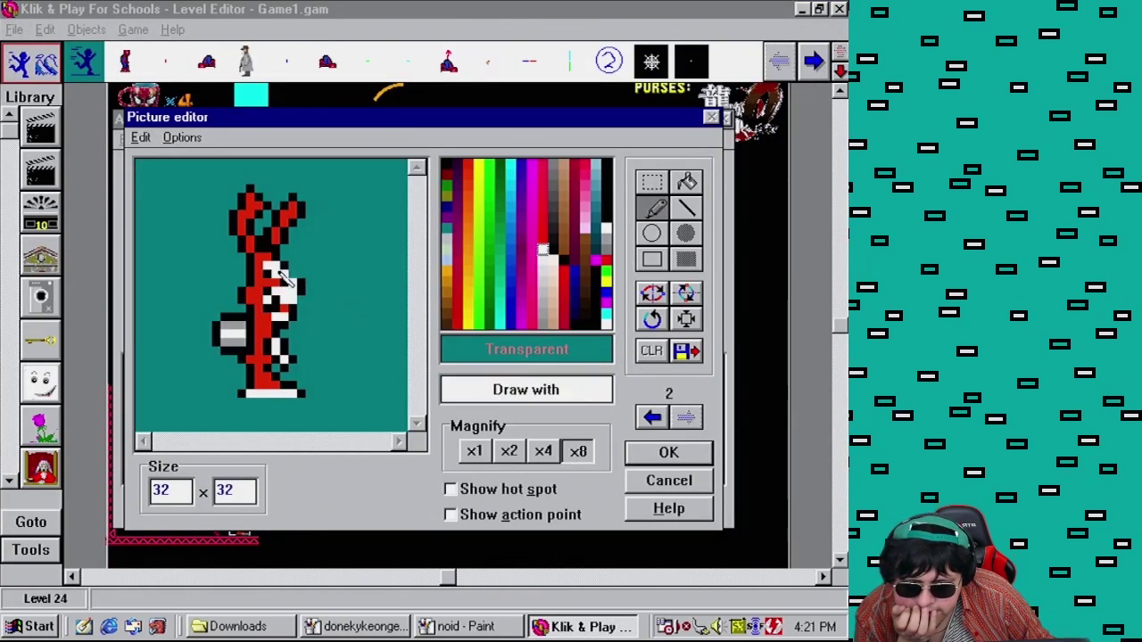
right_click(286, 284)
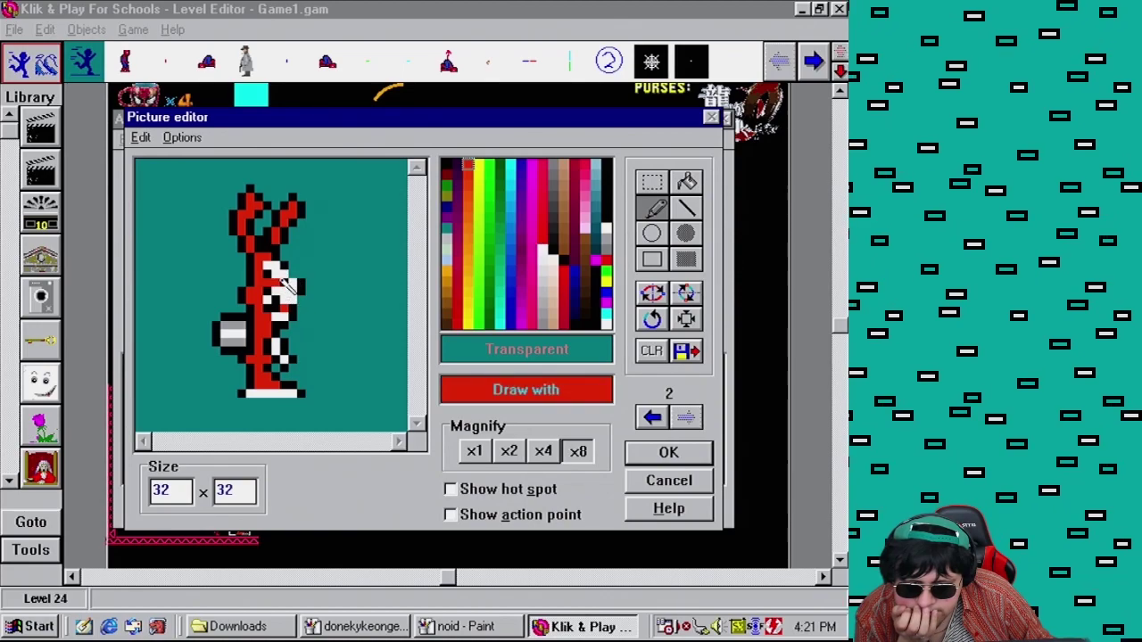
right_click(283, 282)
Widen the head with a black back outline and red fill, then extend the eye area in white with black pupils and edge
right_click(255, 291)
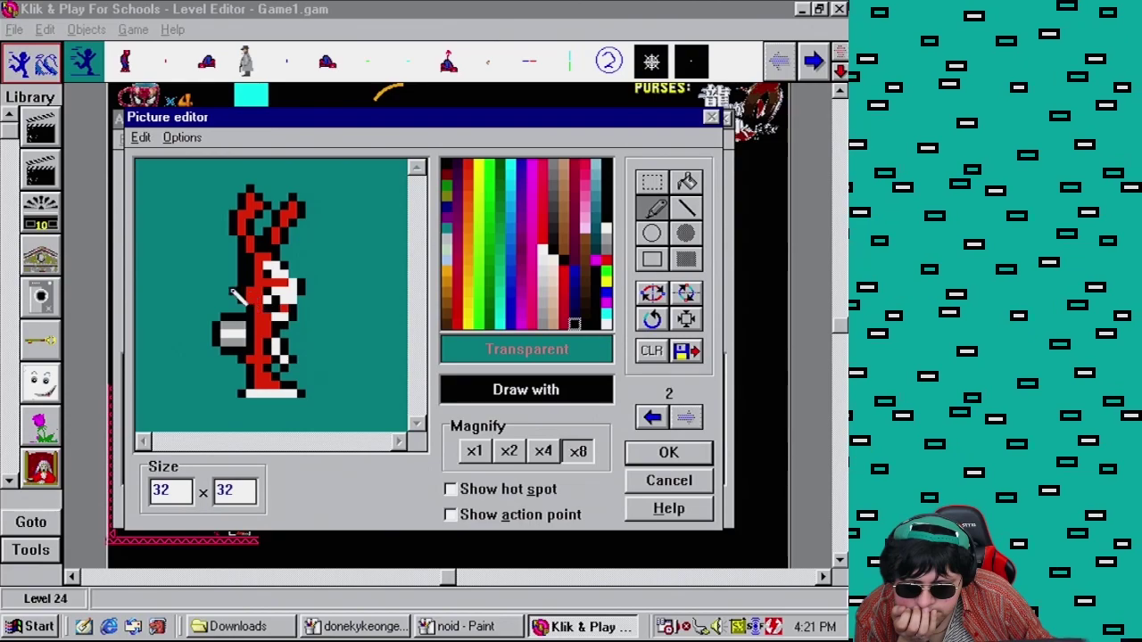
right_click(254, 298)
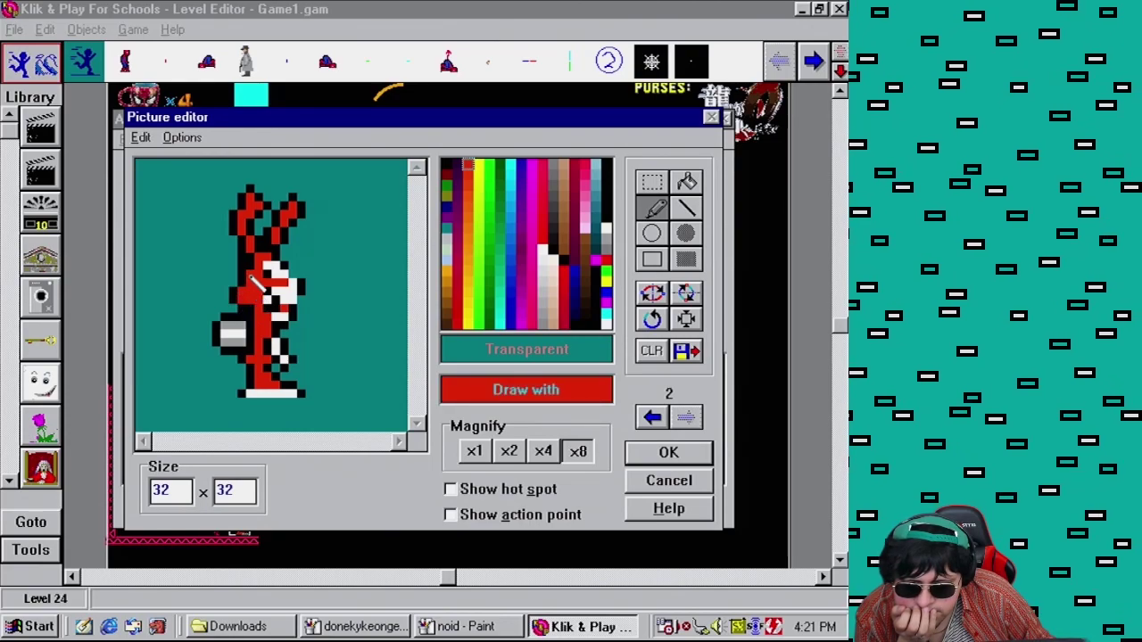
right_click(265, 268)
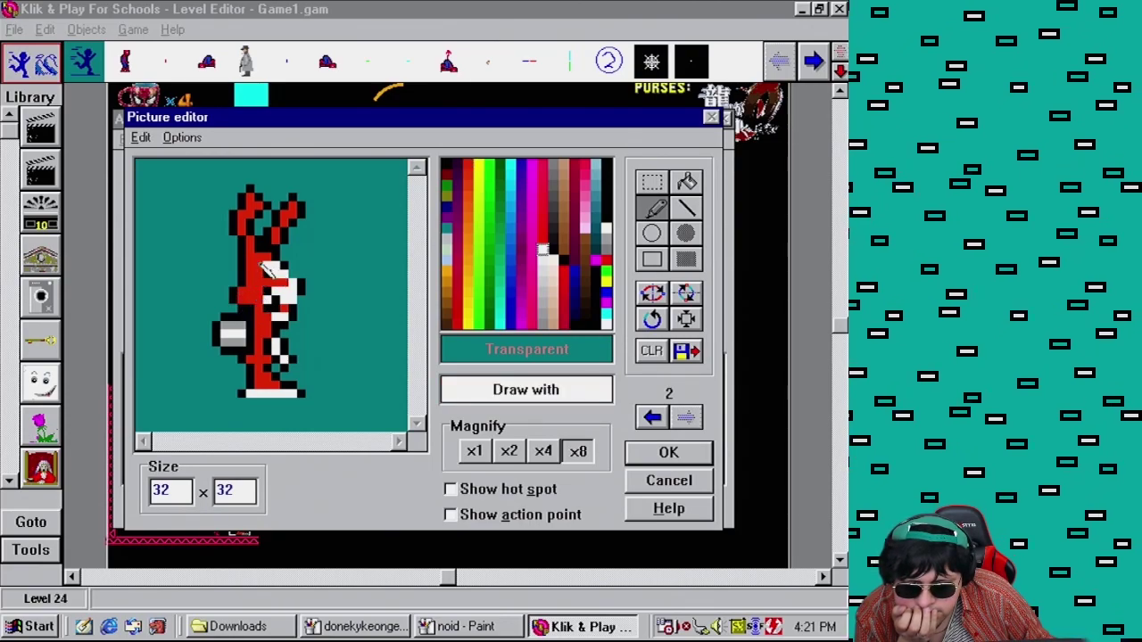
right_click(286, 271)
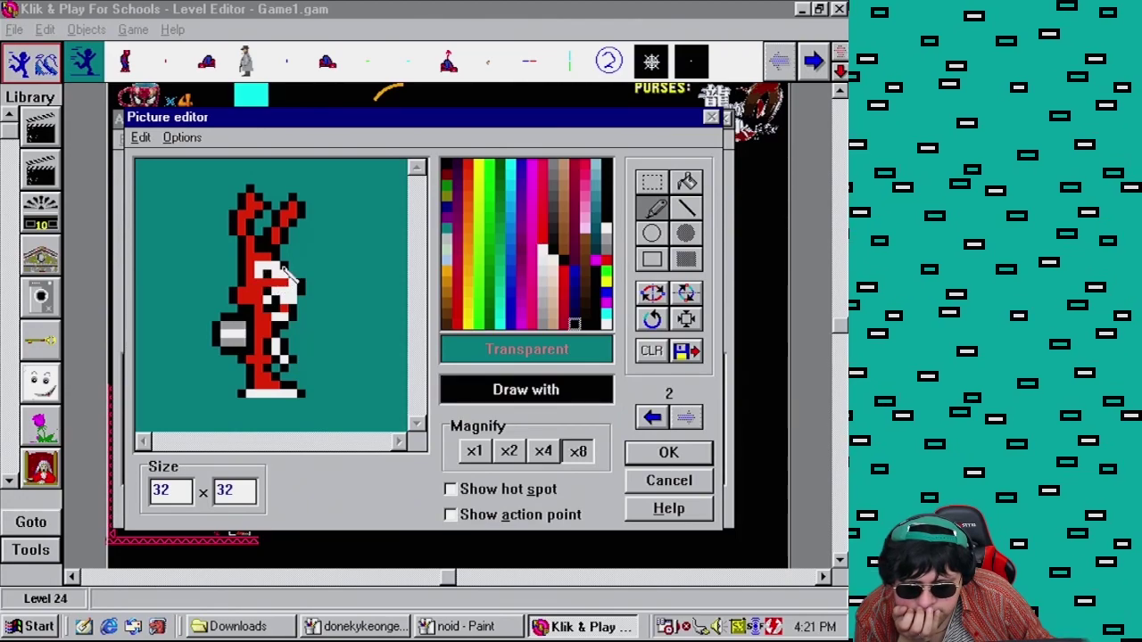
right_click(284, 276)
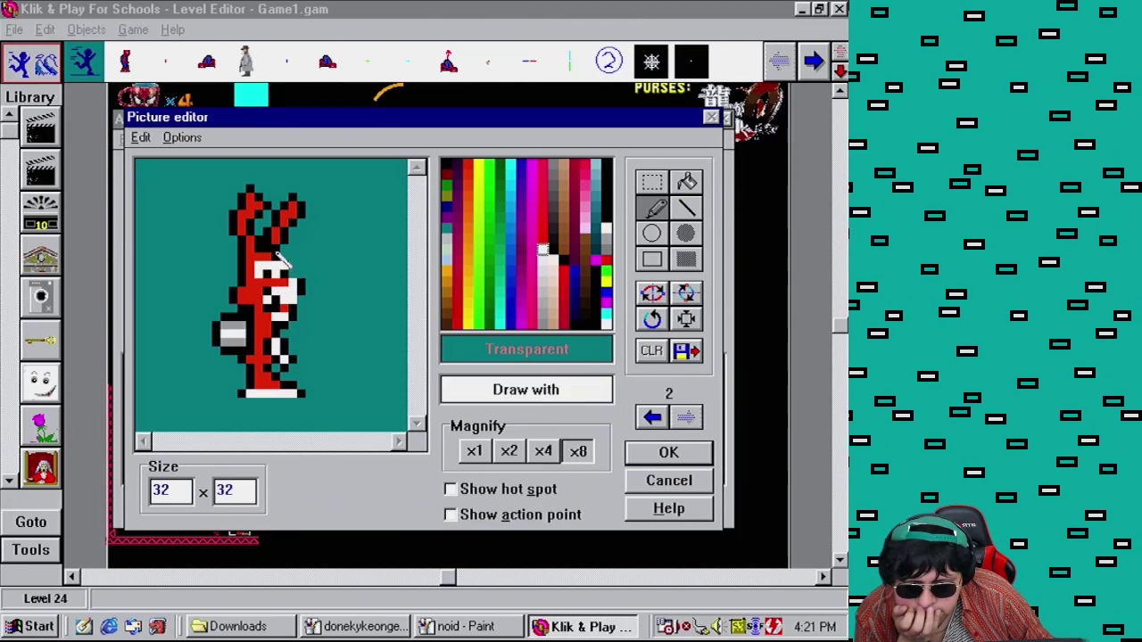
right_click(287, 260)
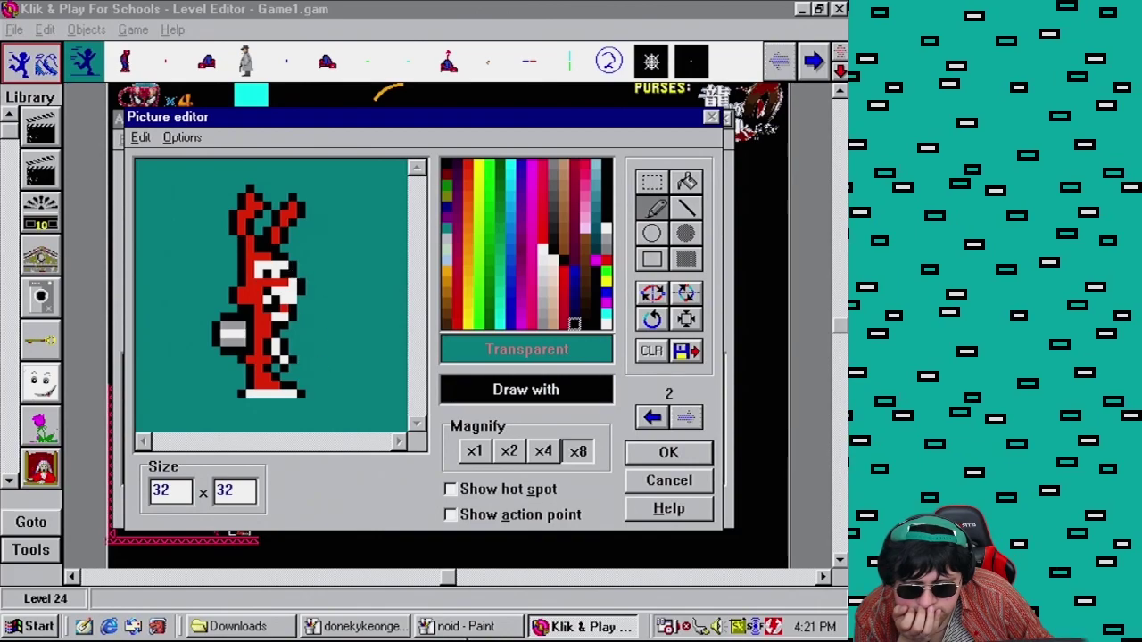
Compare the face with the Noid sheet in Paint, and separate the two eyes with red
click(480, 629)
click(544, 628)
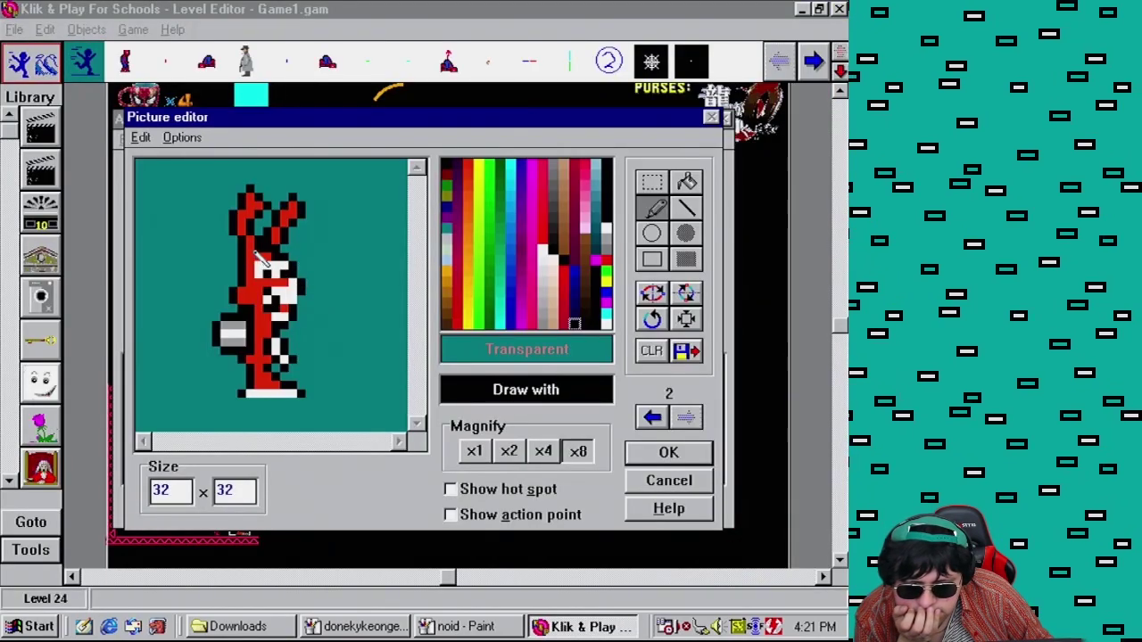
right_click(258, 259)
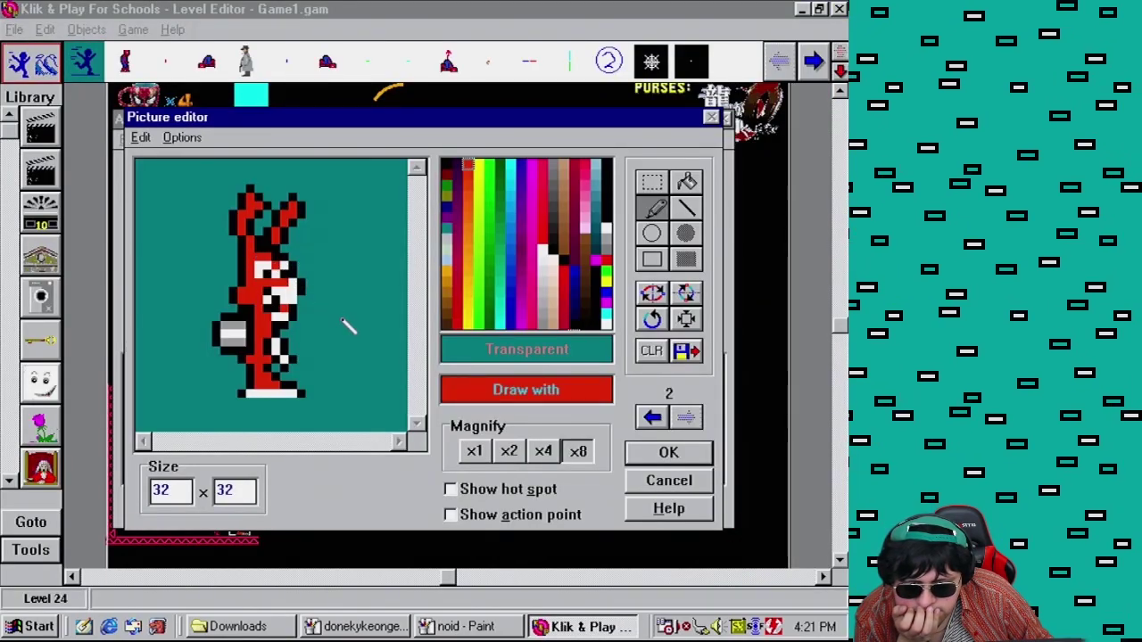
click(486, 627)
click(580, 627)
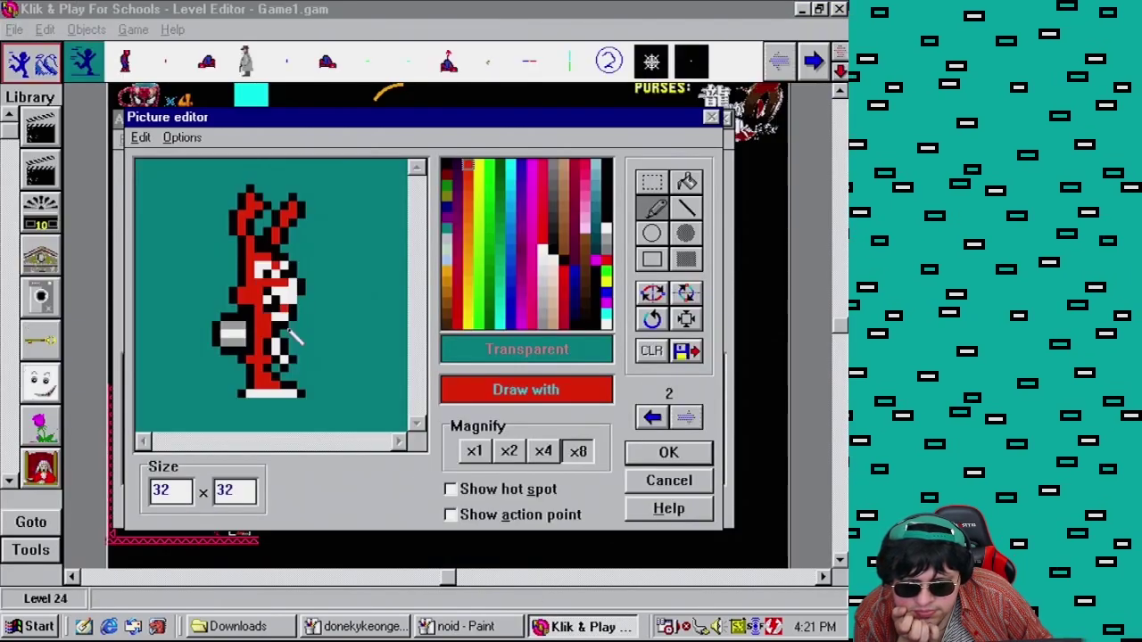
Retouch the Noid's snout with white fill and black outline pixels
right_click(301, 287)
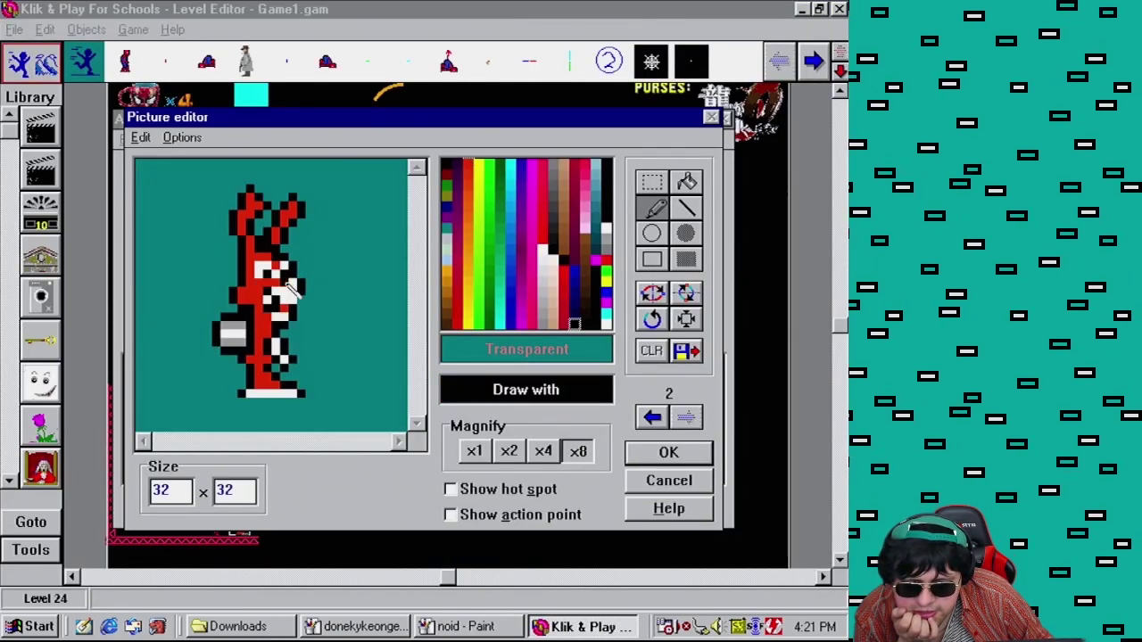
right_click(278, 299)
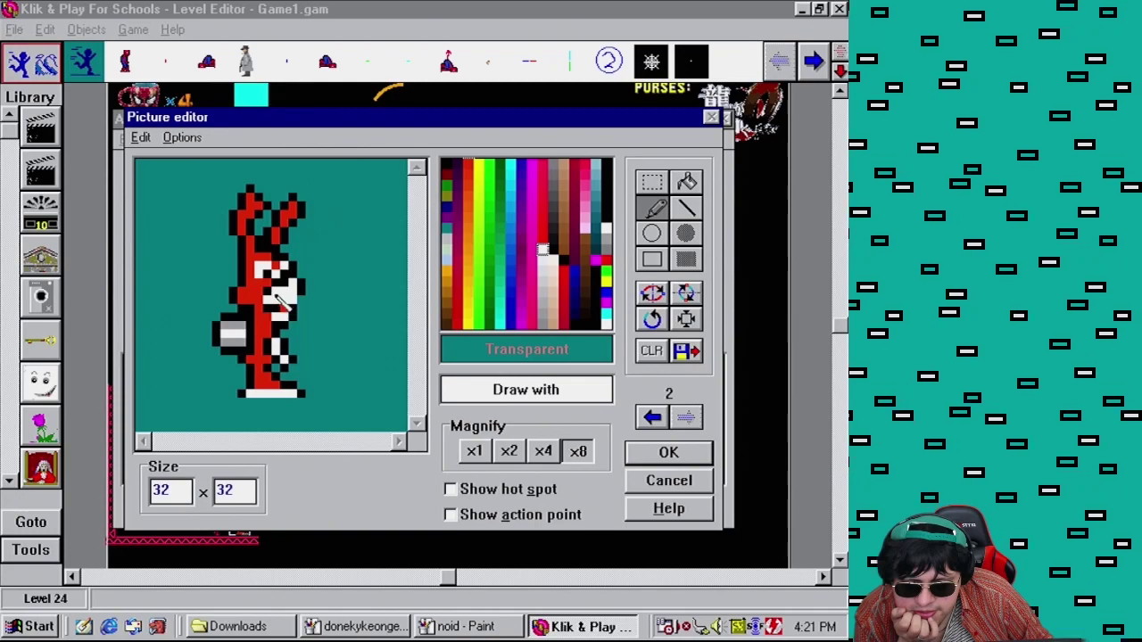
right_click(273, 303)
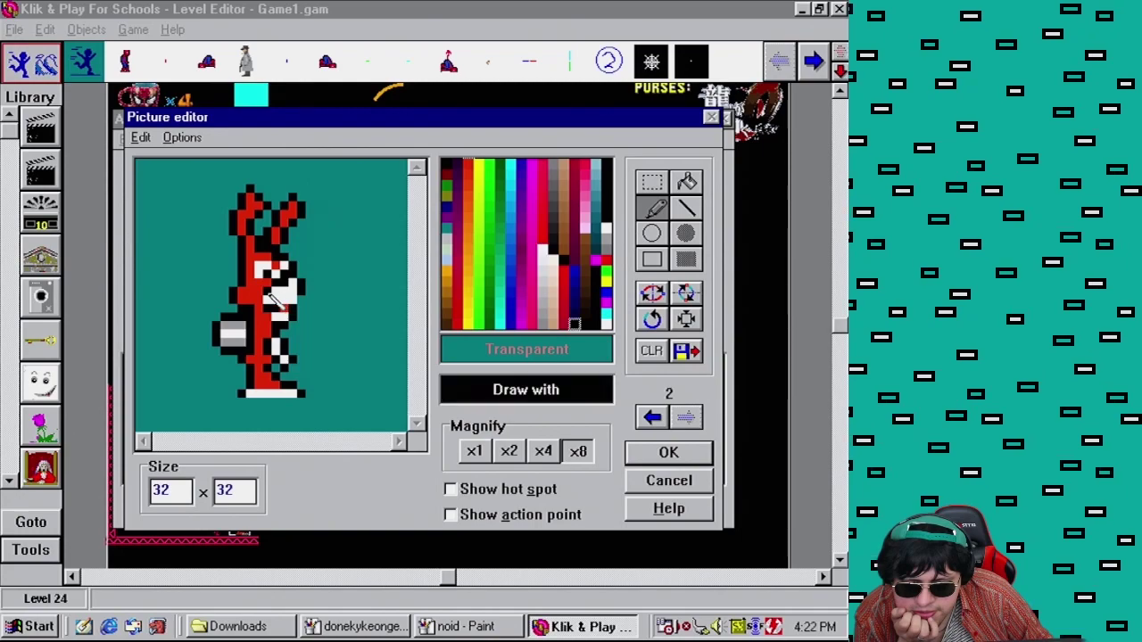
Redraw the Noid's mouth and chin in white and black, comparing them with the Noid sheet in Paint
click(550, 629)
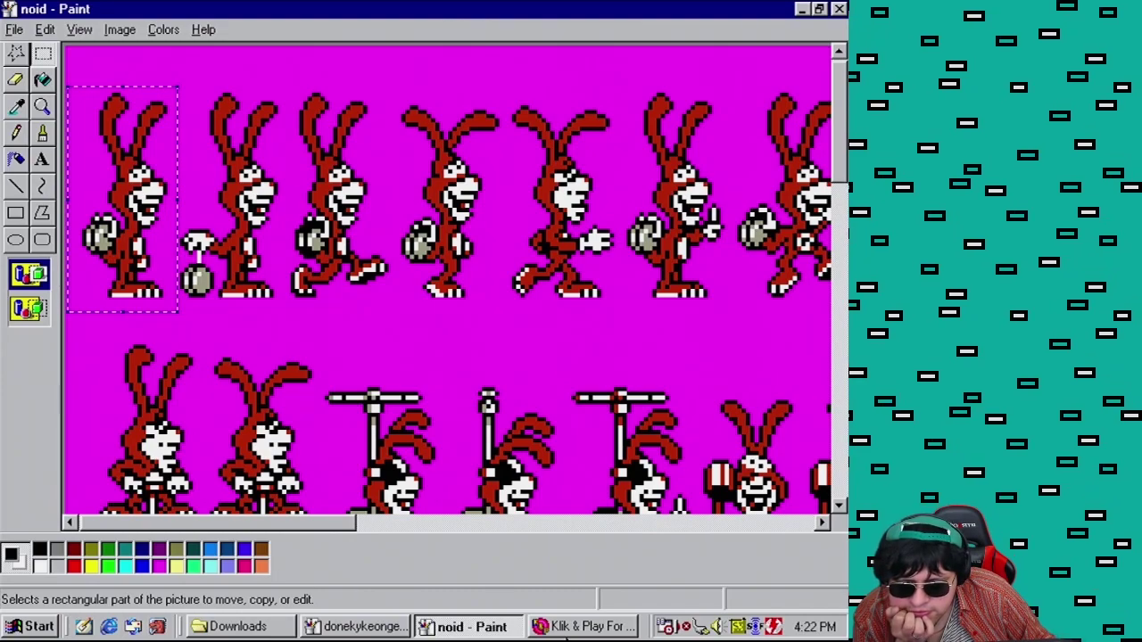
click(582, 627)
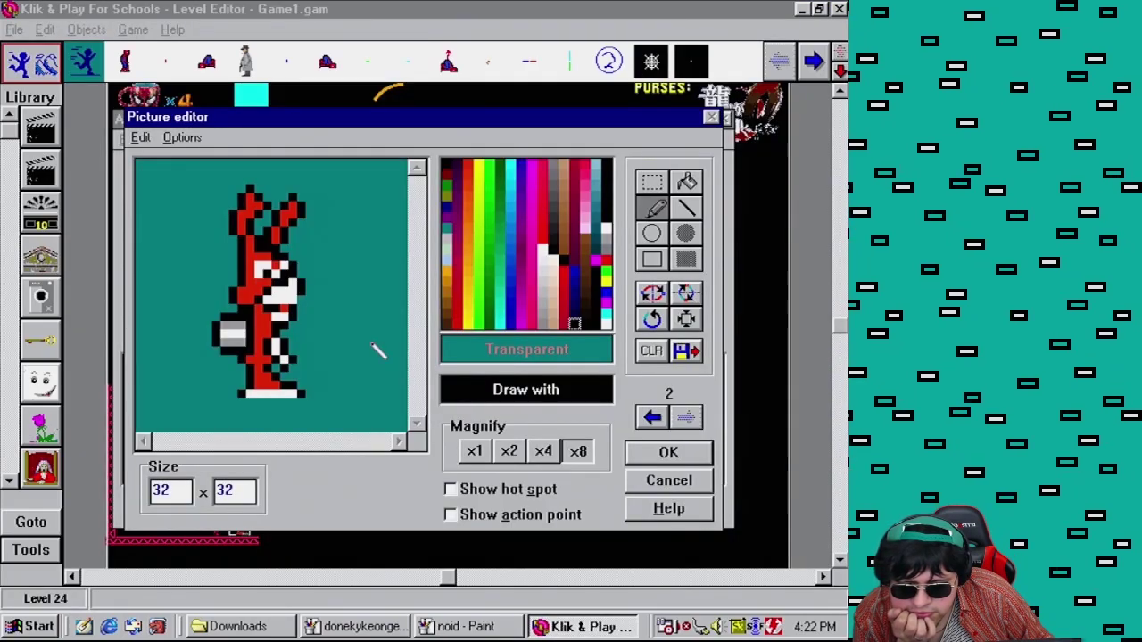
right_click(278, 314)
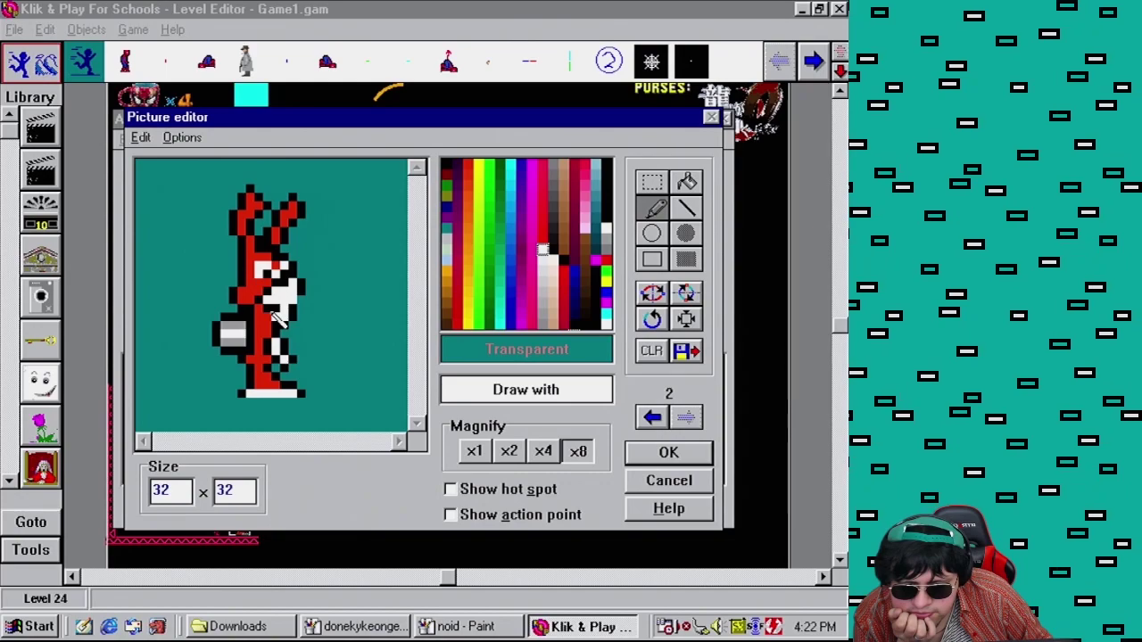
right_click(276, 319)
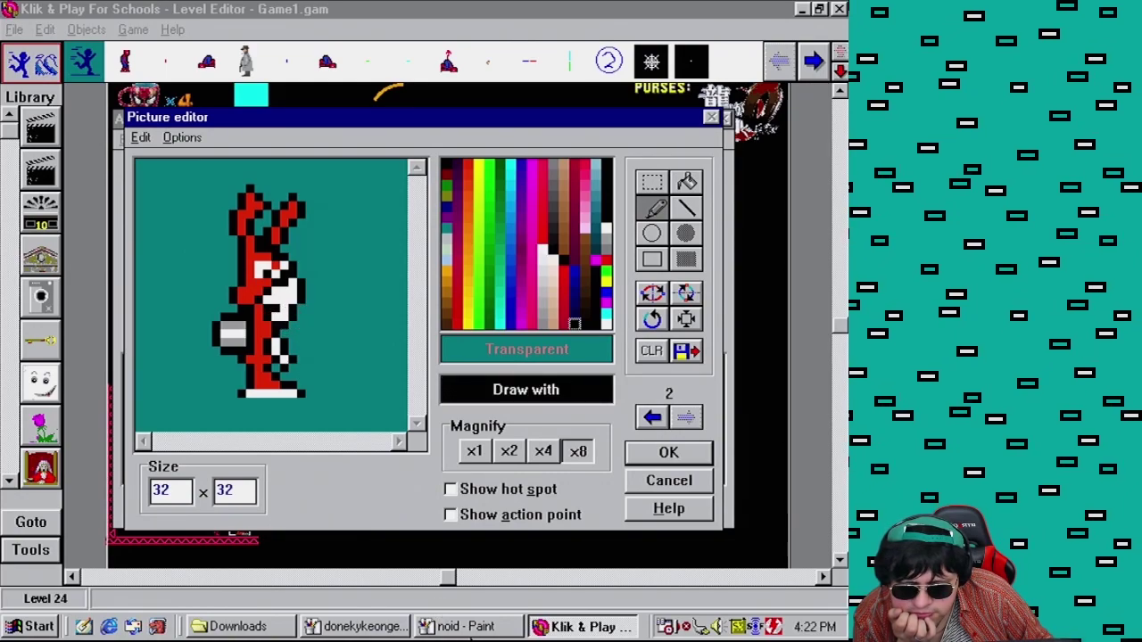
click(465, 626)
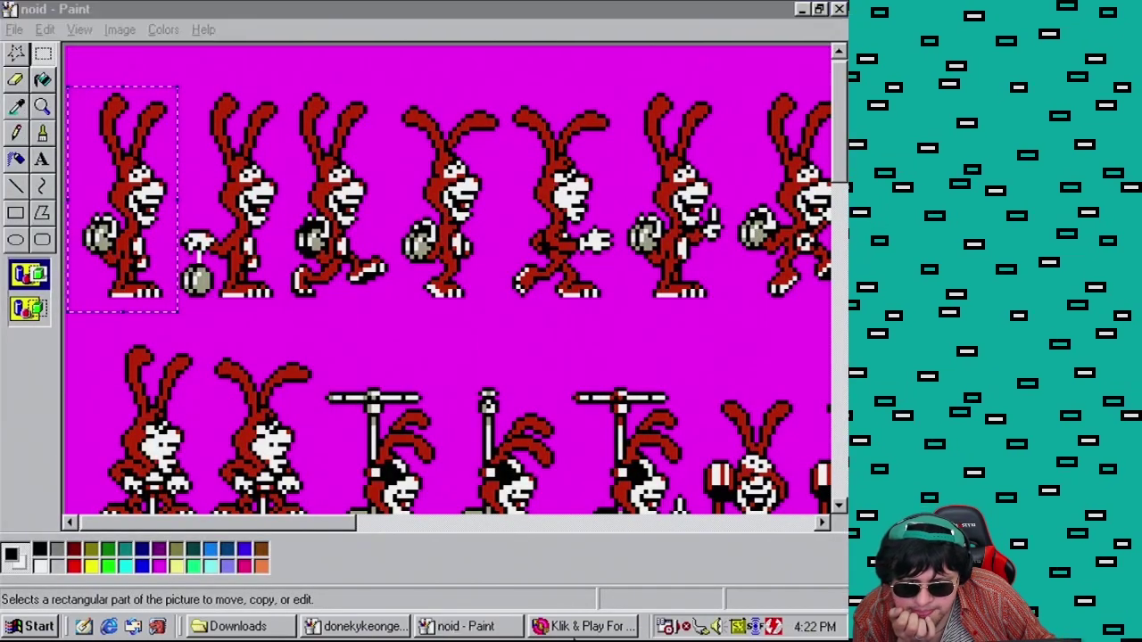
Back in Klik & Play, lengthen the Noid's snout by one pixel in white and redraw its black outline
click(575, 626)
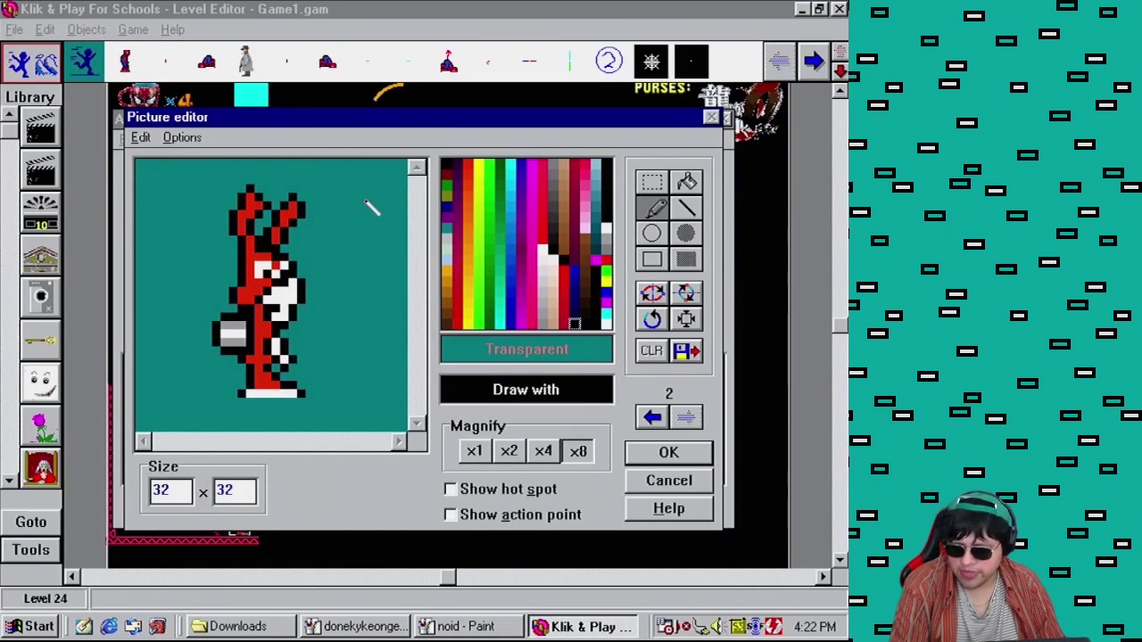
right_click(299, 290)
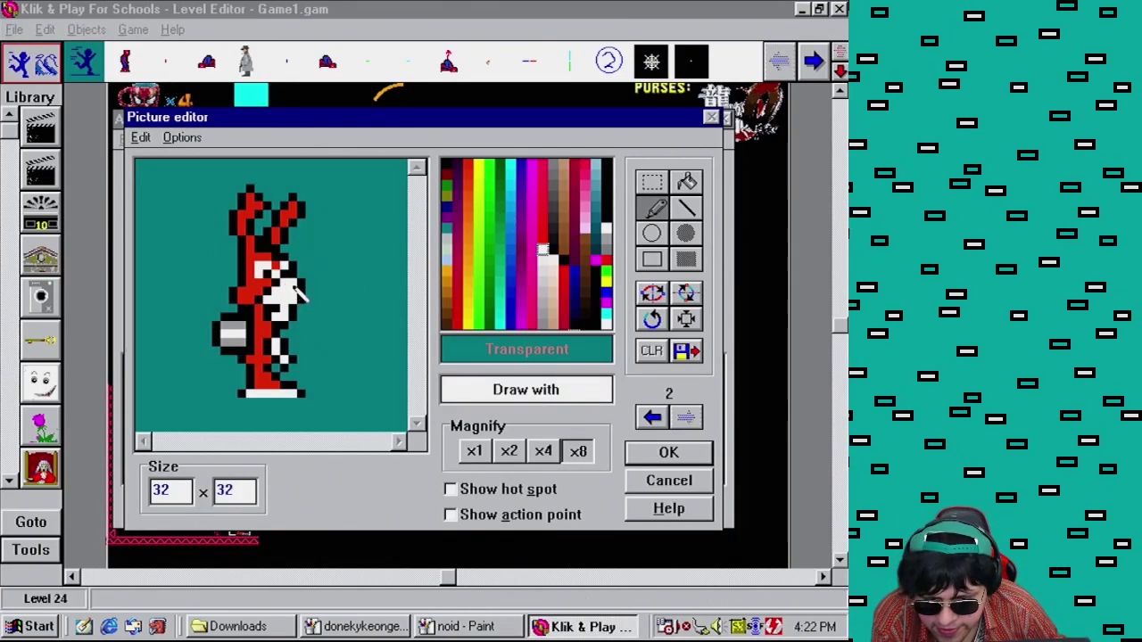
right_click(307, 279)
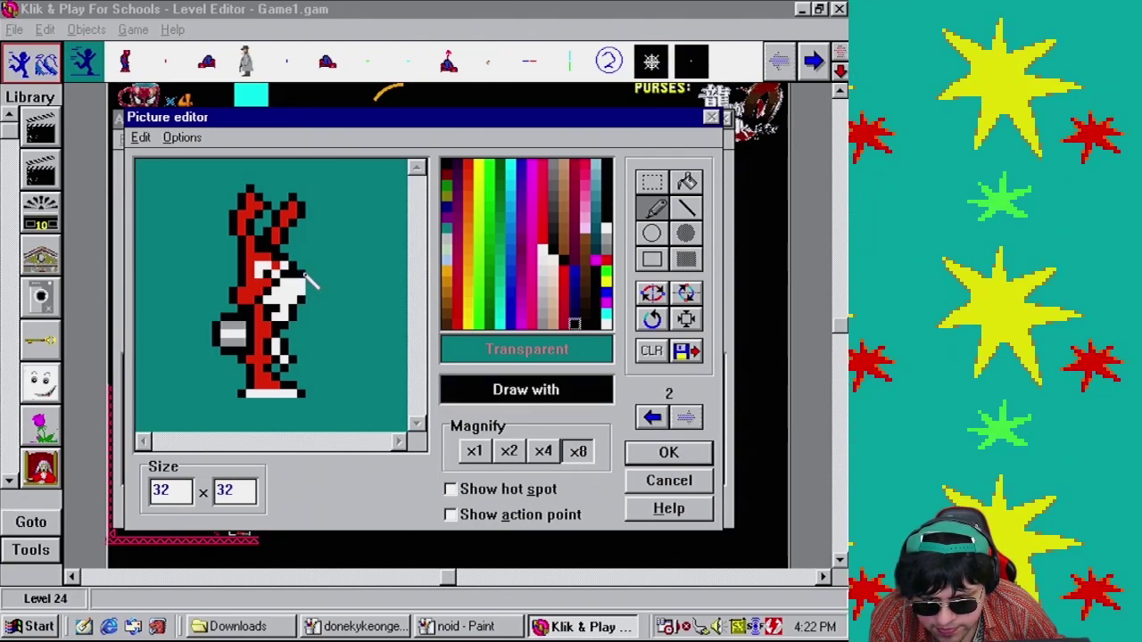
click(306, 288)
click(301, 297)
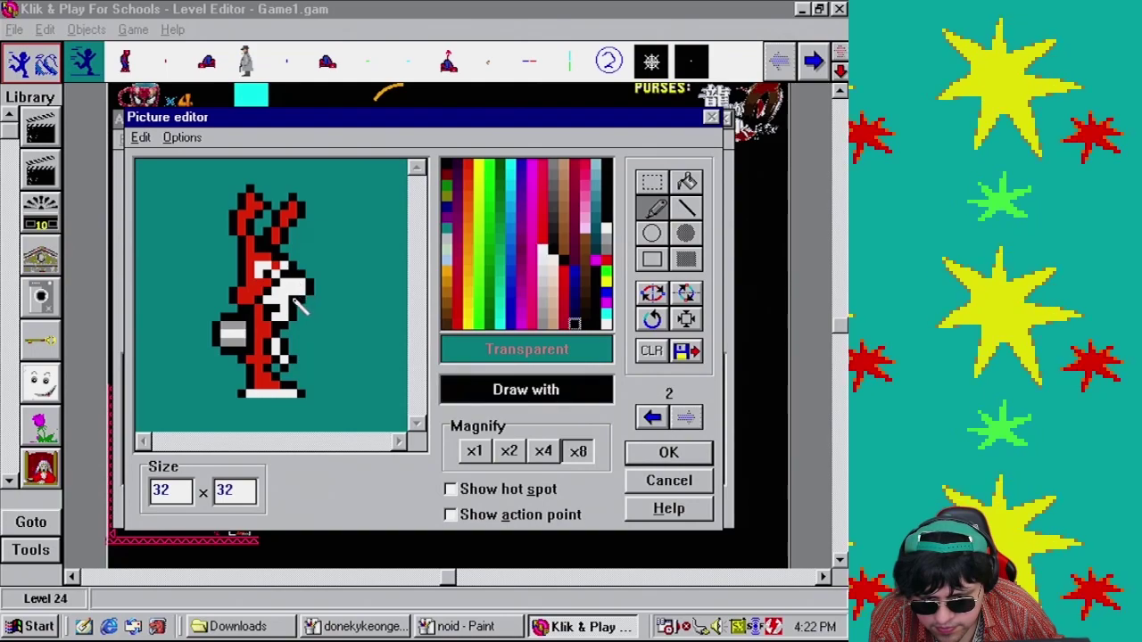
Extend the Noid's lower jaw in white and black and add a red mouth pixel, following the Noid sheet in Paint
right_click(283, 304)
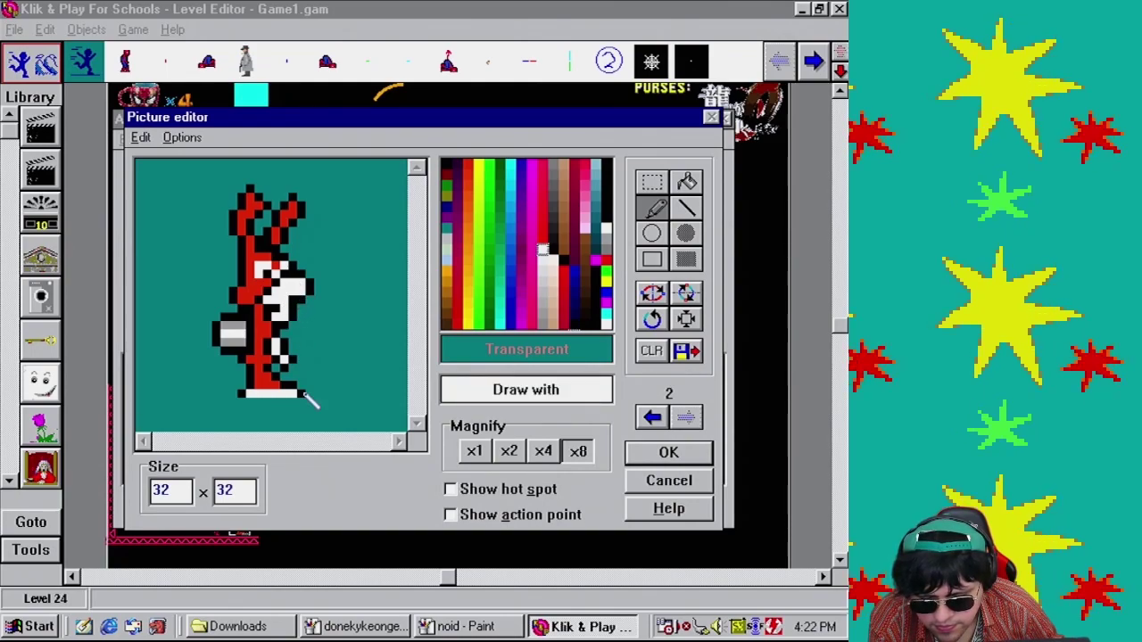
key(alt+Tab)
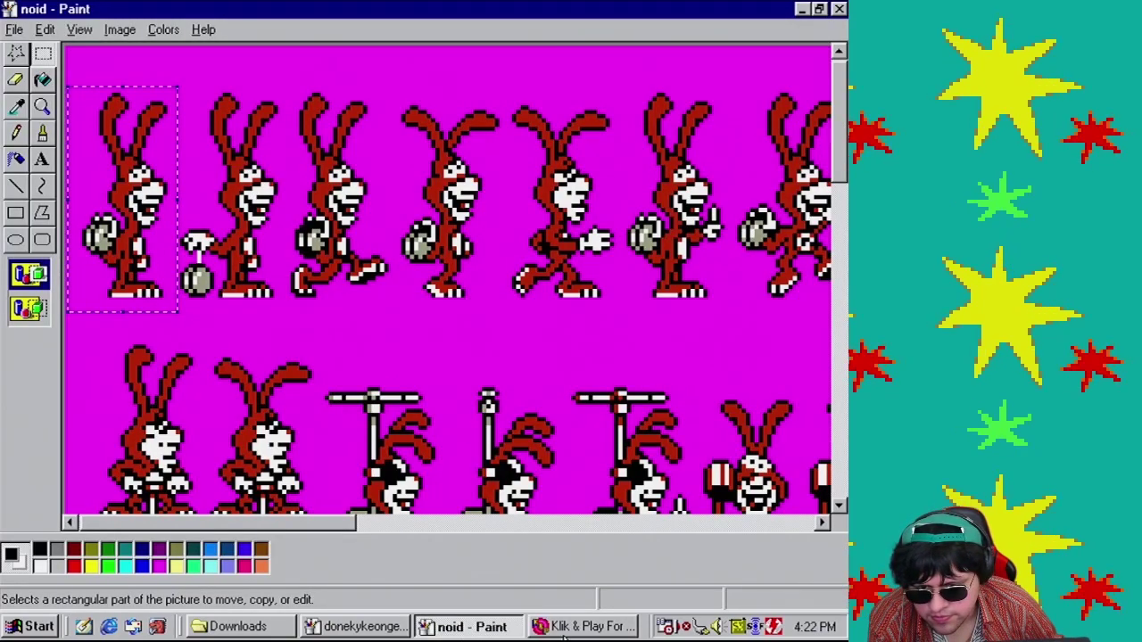
click(563, 629)
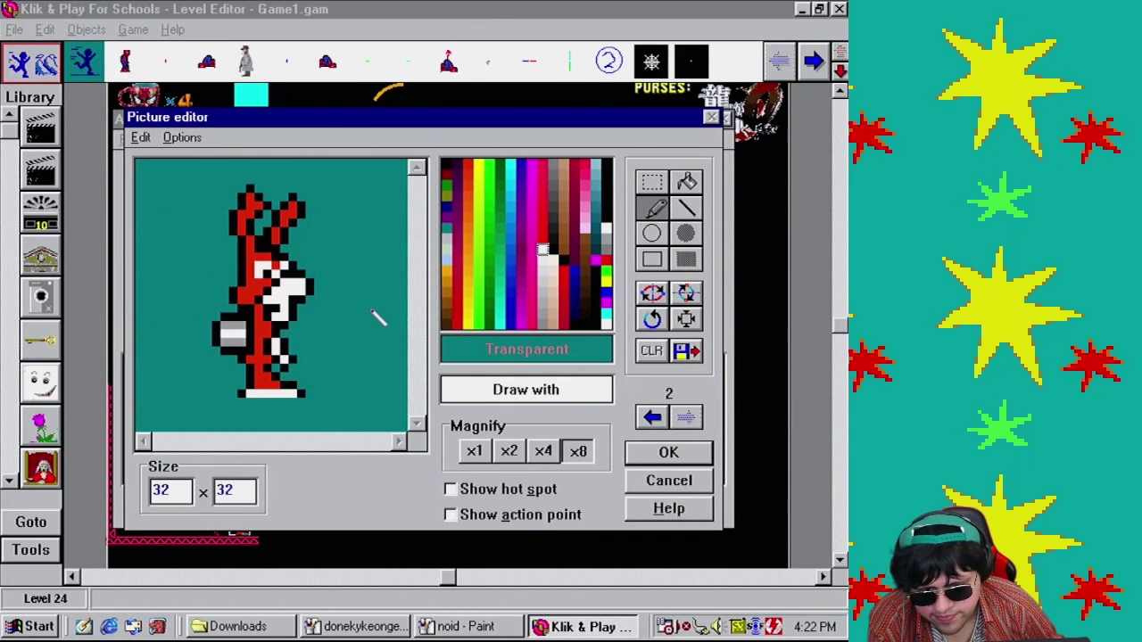
right_click(302, 312)
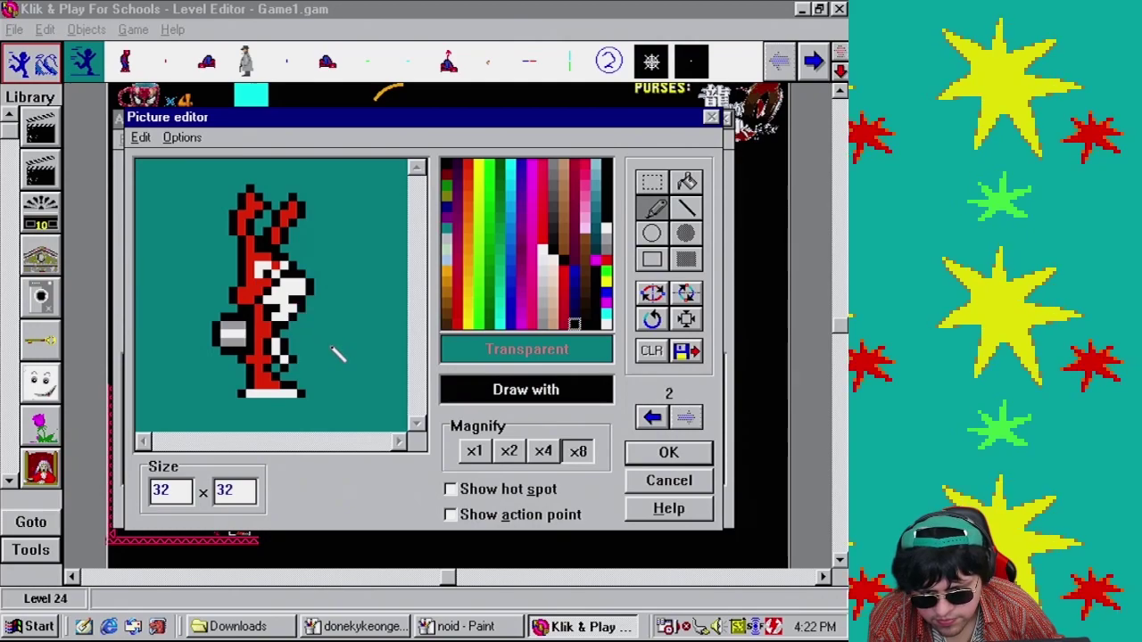
right_click(282, 318)
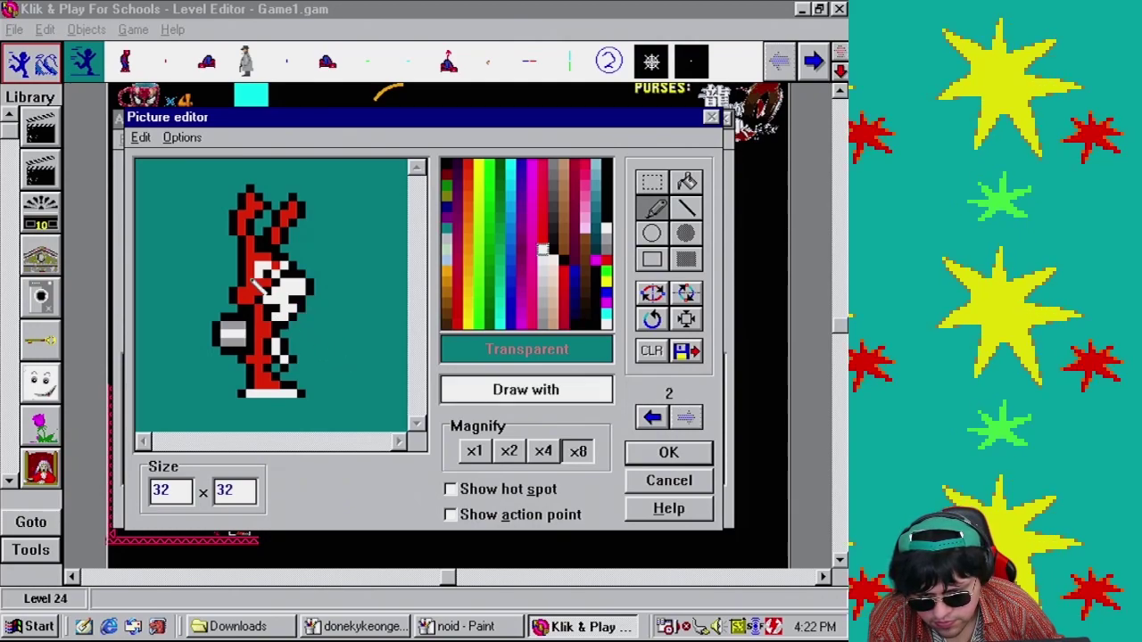
right_click(259, 284)
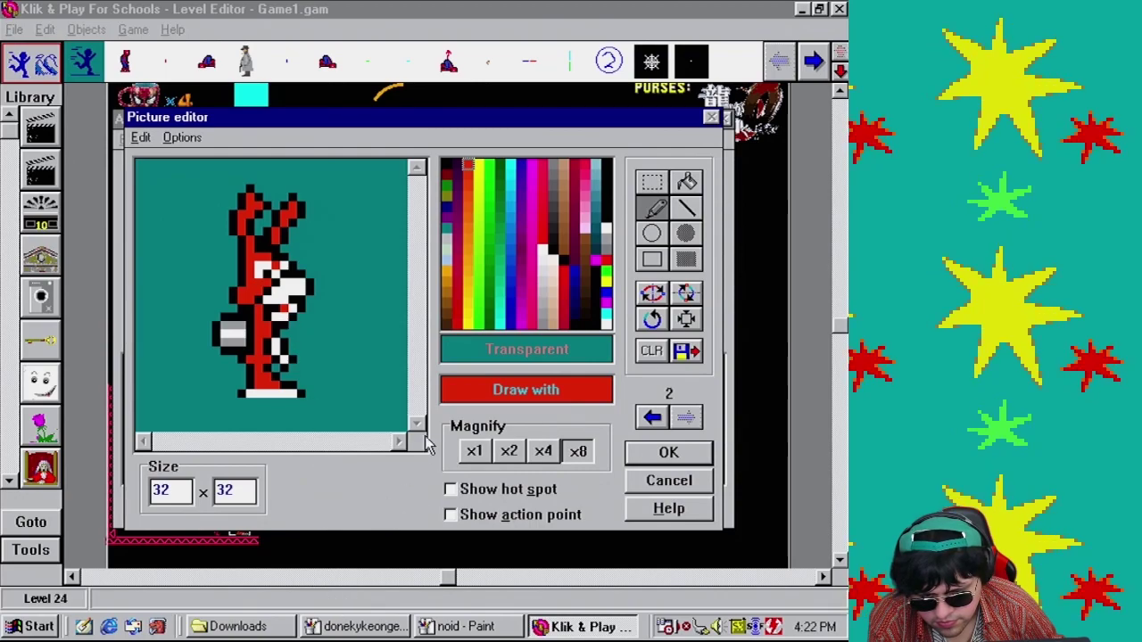
Try shortening the Noid's foot by one pixel with black and transparent pixels at the toe
right_click(300, 393)
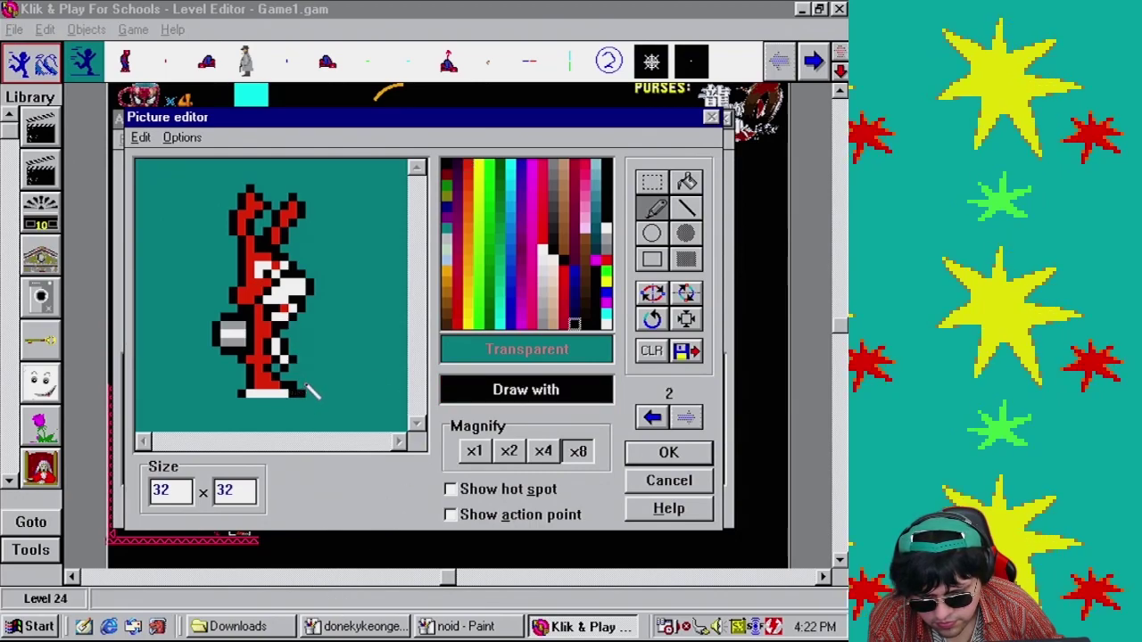
right_click(294, 388)
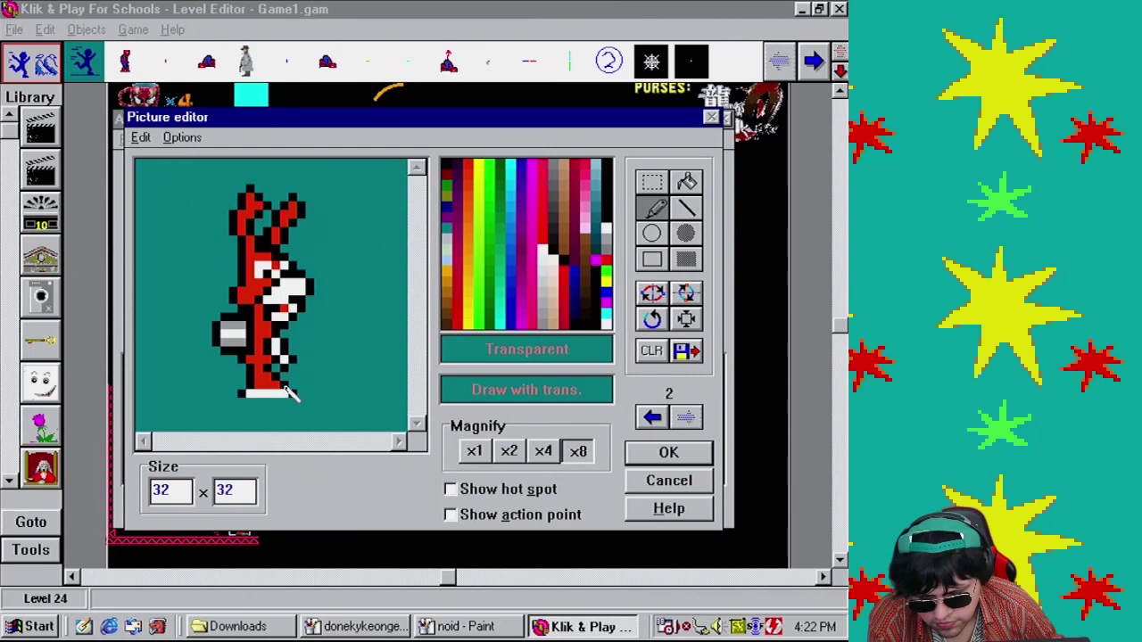
right_click(291, 387)
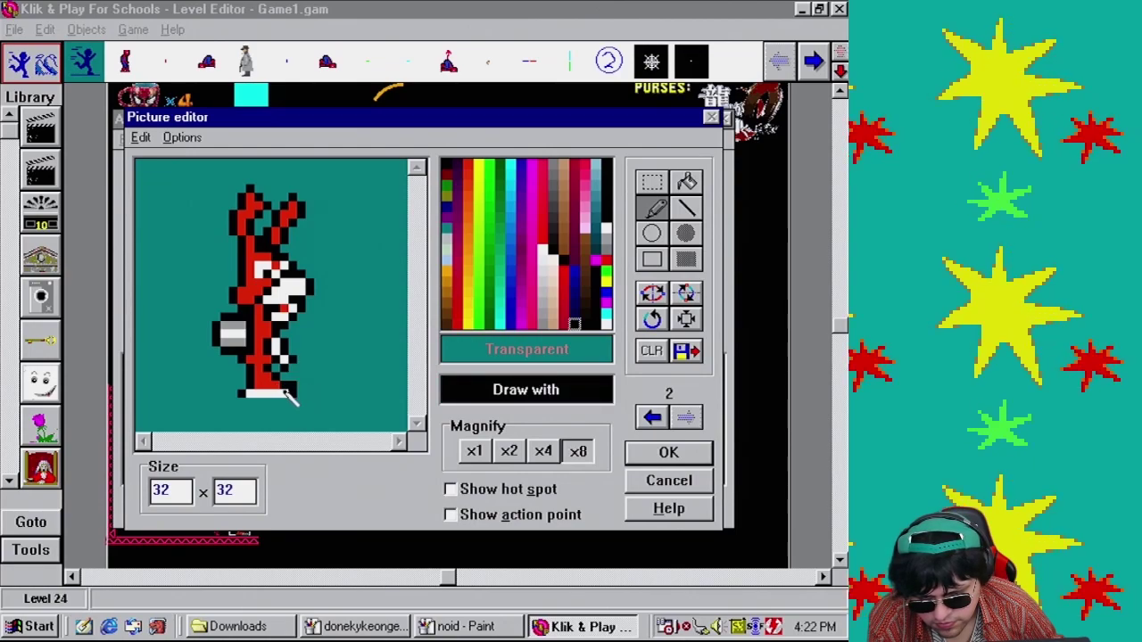
right_click(287, 391)
right_click(299, 390)
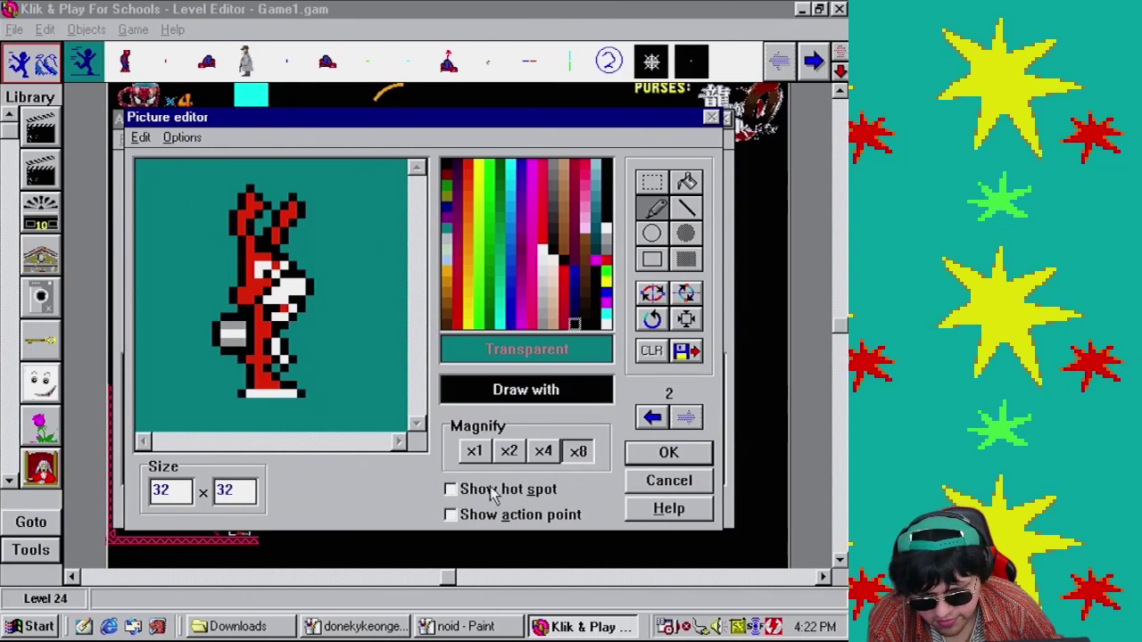
Crop the small Noid frame to 12 × 25, and centre its hot spot and action point on the body
click(487, 454)
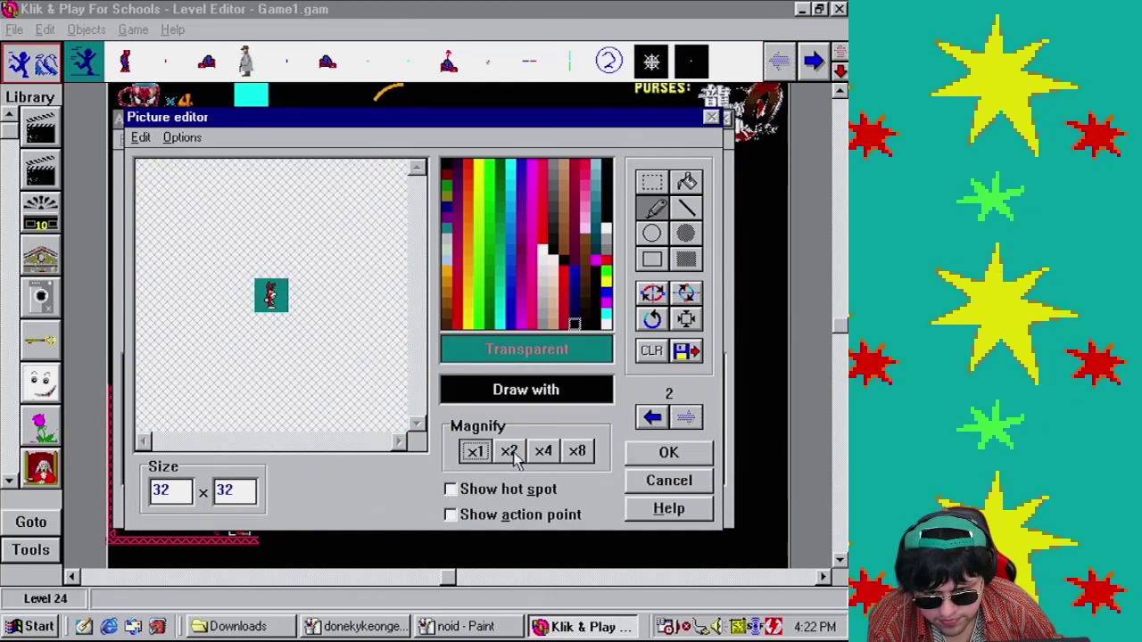
click(579, 453)
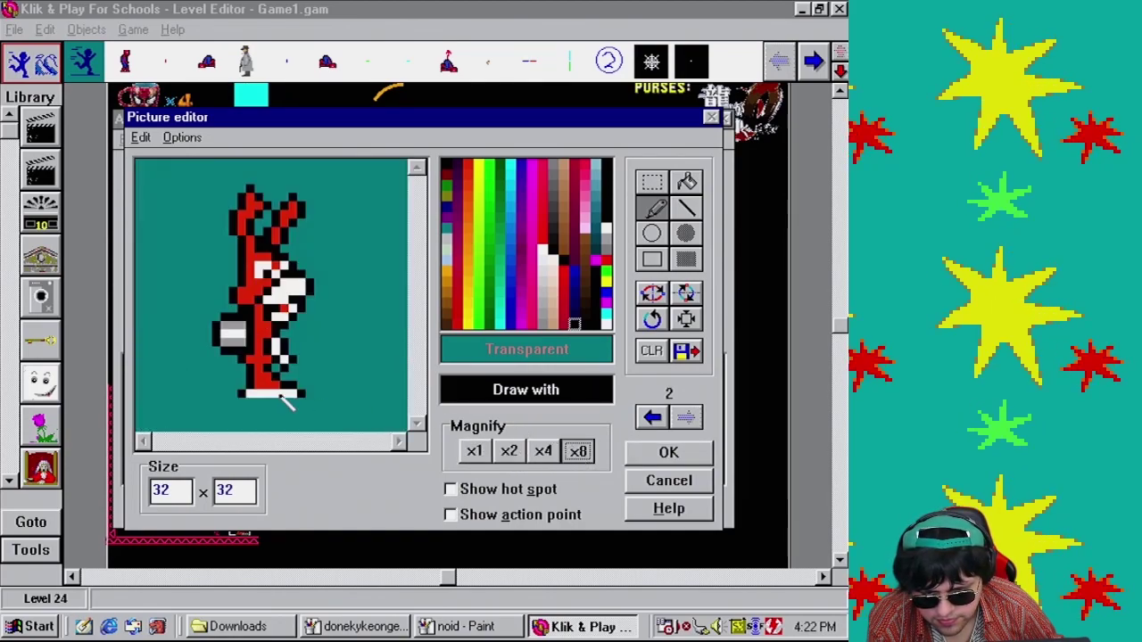
click(686, 318)
click(539, 491)
drag(191, 305, 282, 323)
click(513, 516)
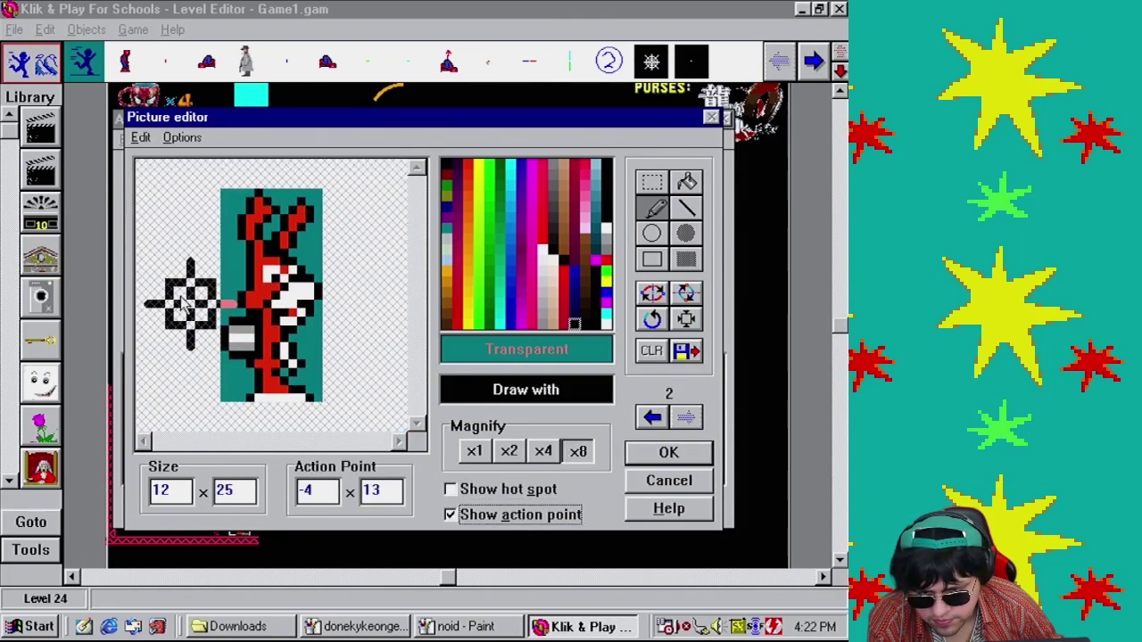
drag(186, 304, 299, 332)
click(682, 454)
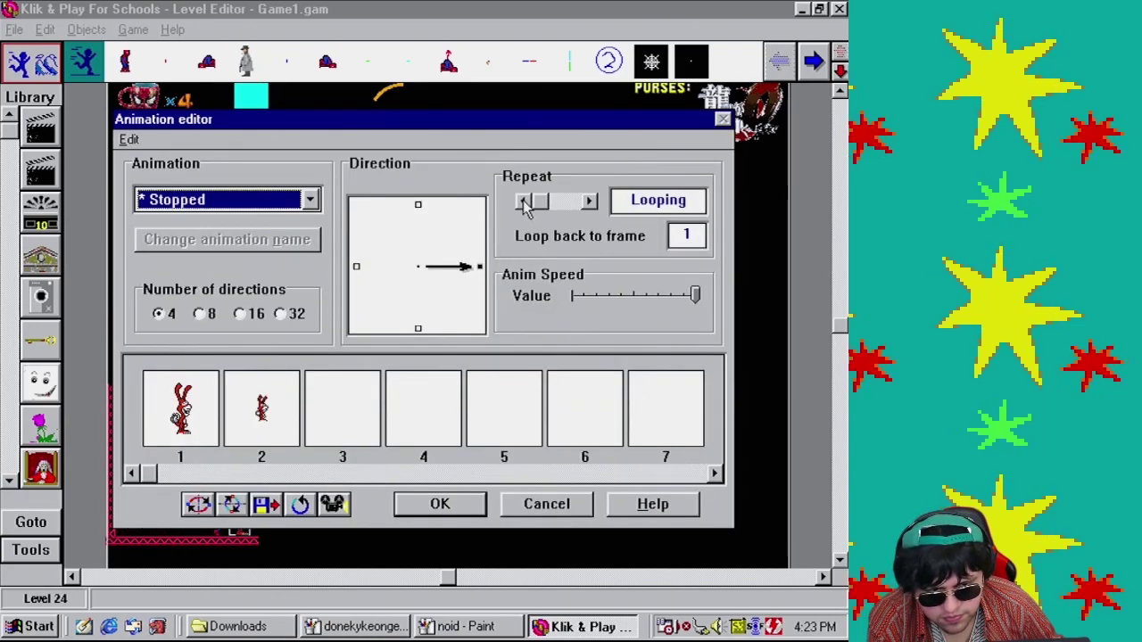
Delete the large Noid frame 1 from the Stopped animation and move the Noid to the platform's far edge
click(169, 429)
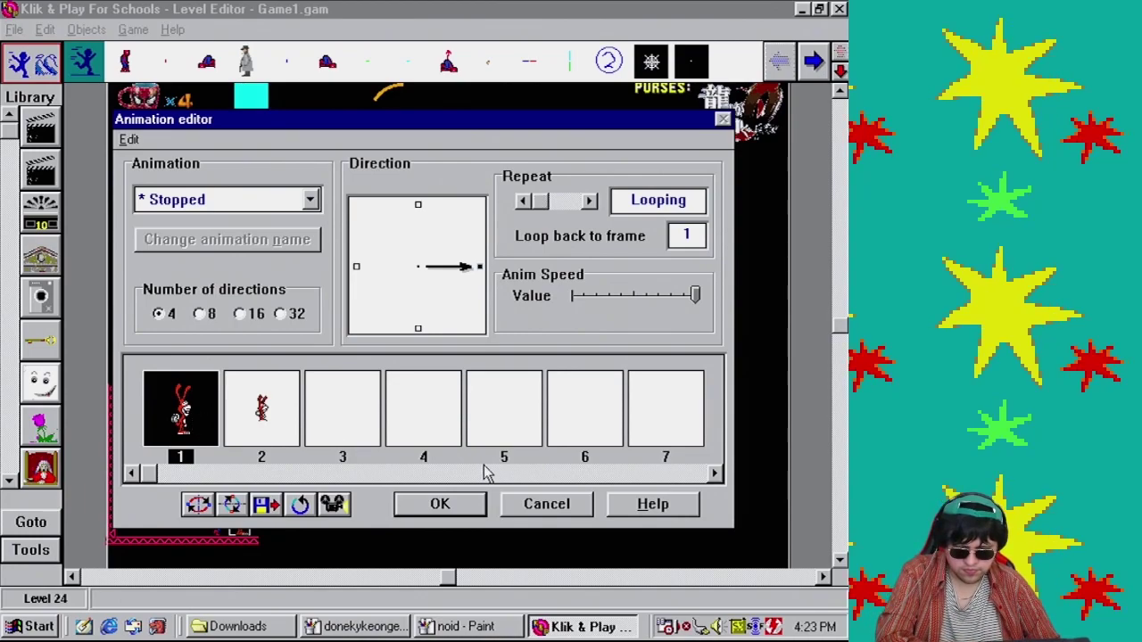
click(460, 503)
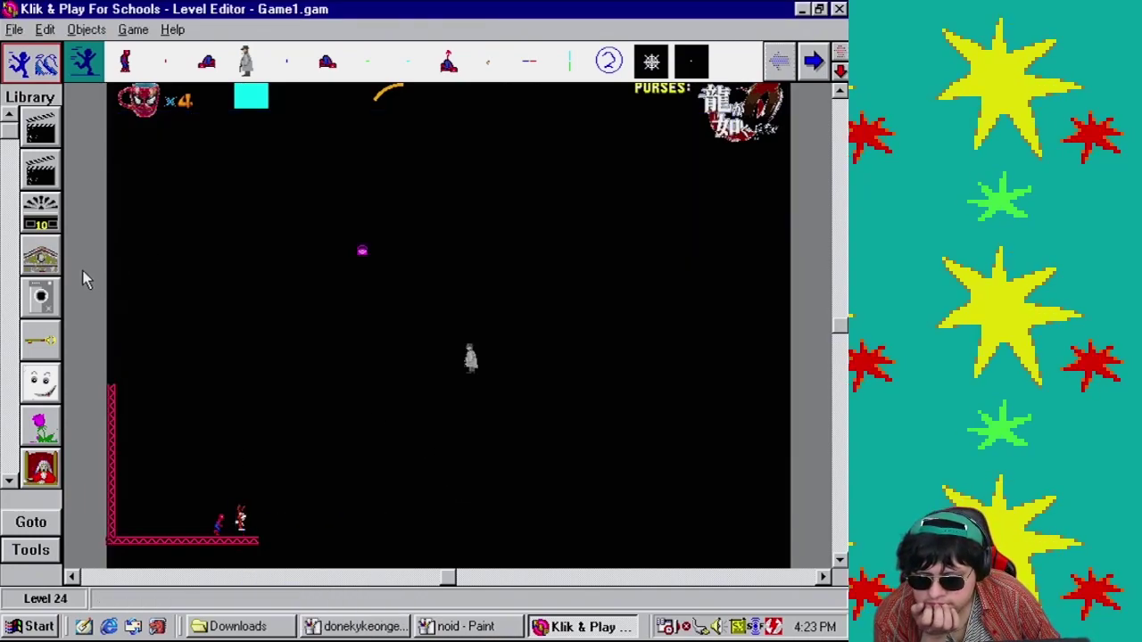
click(247, 521)
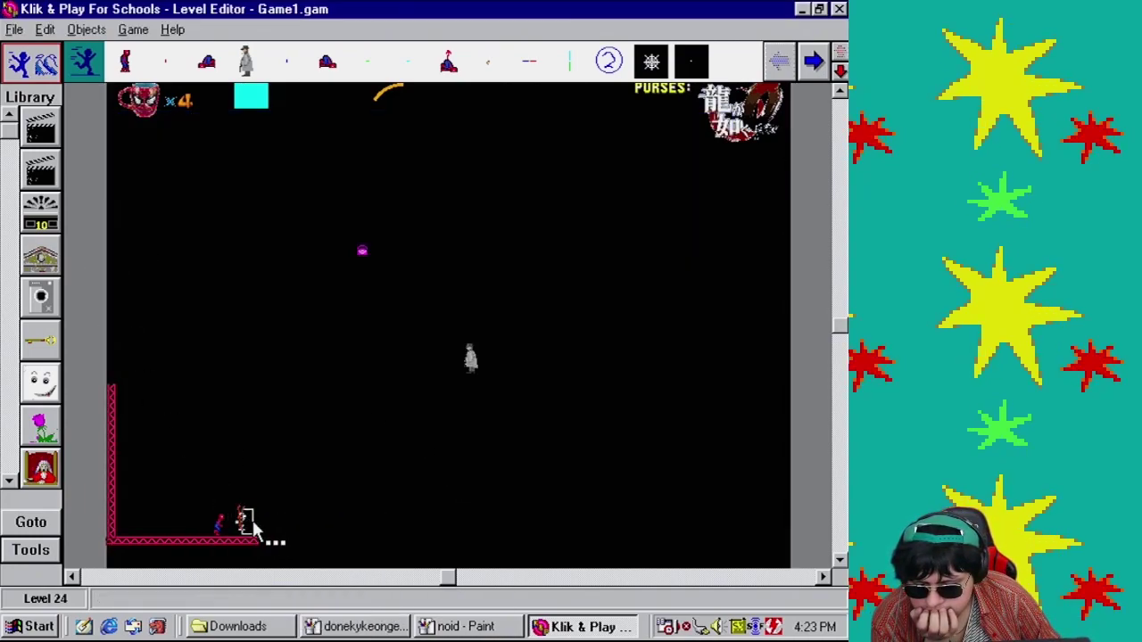
Play the current level as finished to check the small Noid beside Spider-Man, and close the test window
click(134, 30)
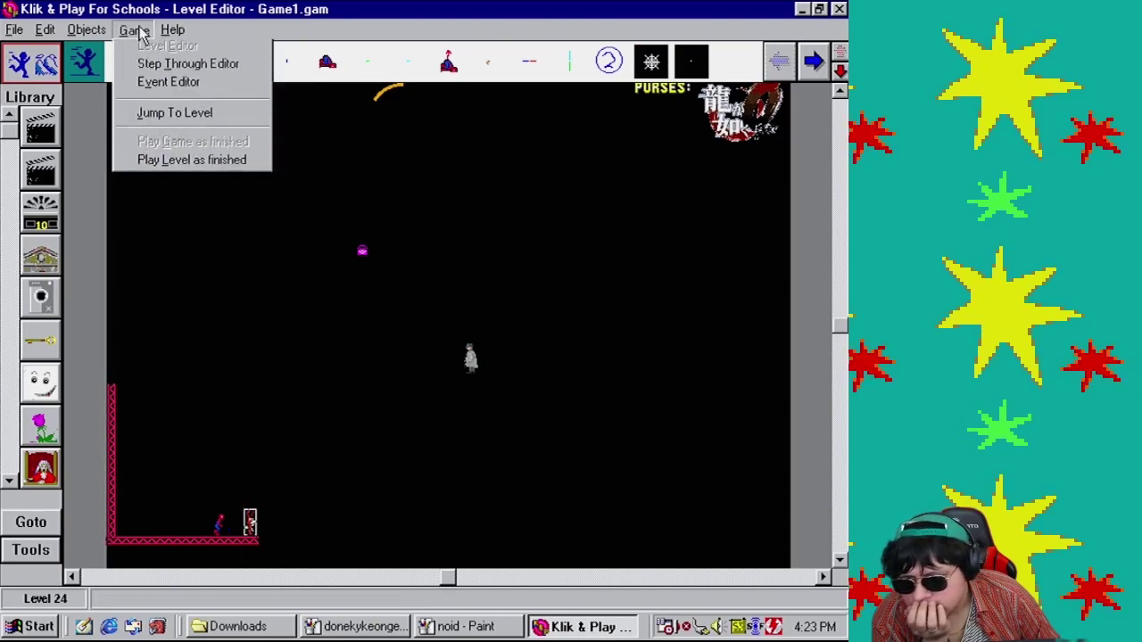
click(179, 180)
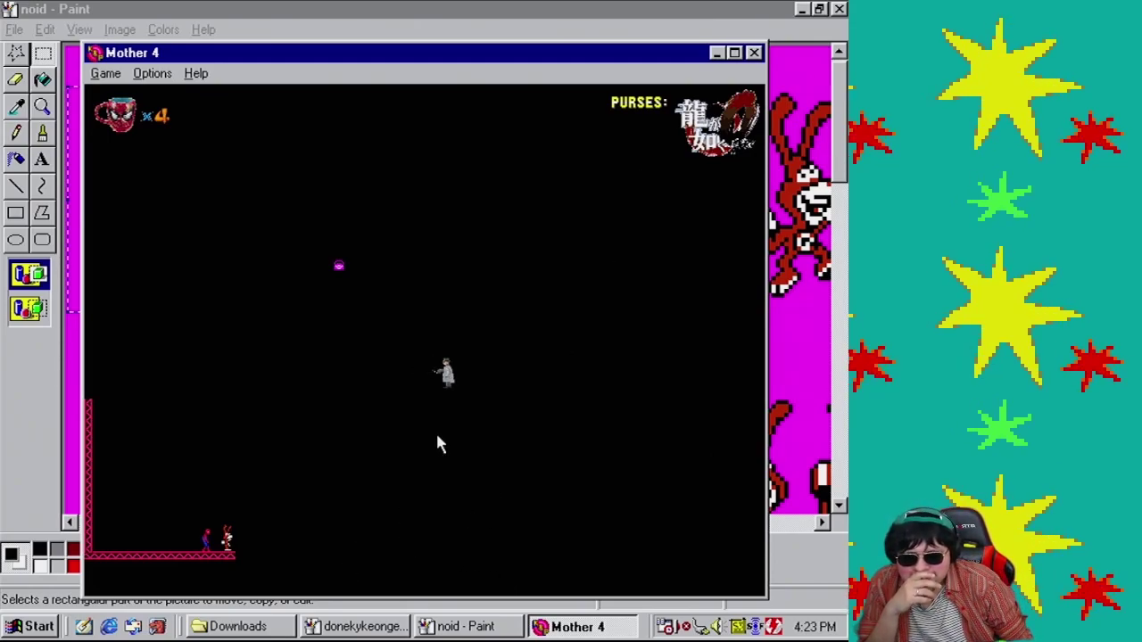
click(754, 53)
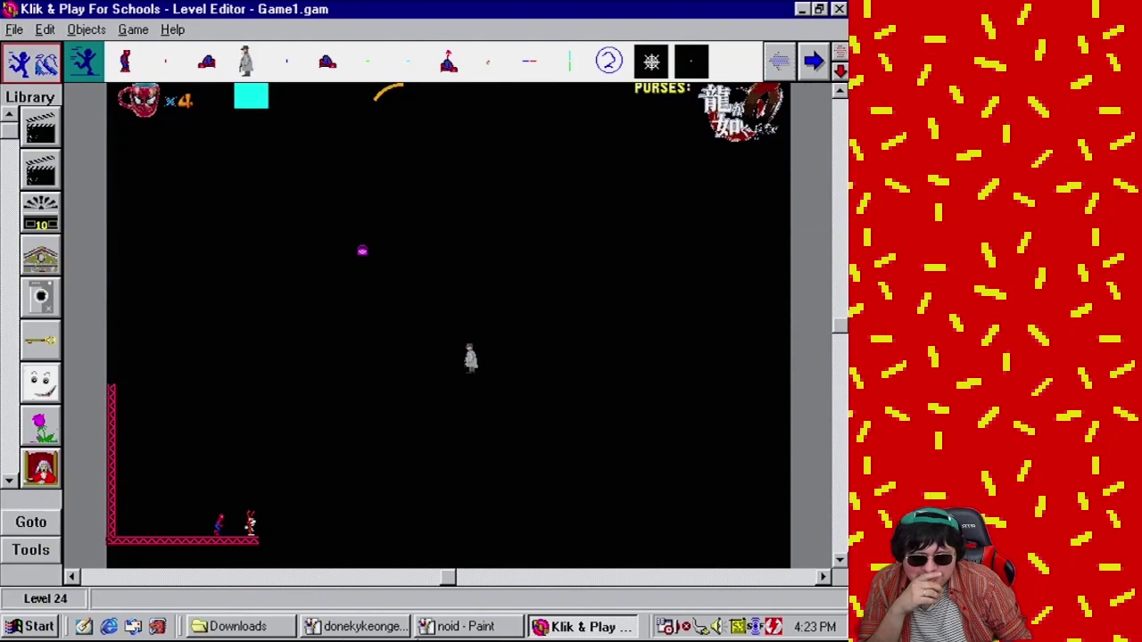
Reopen the Noid's first Stopped frame for editing and check its hot spot
right_click(249, 523)
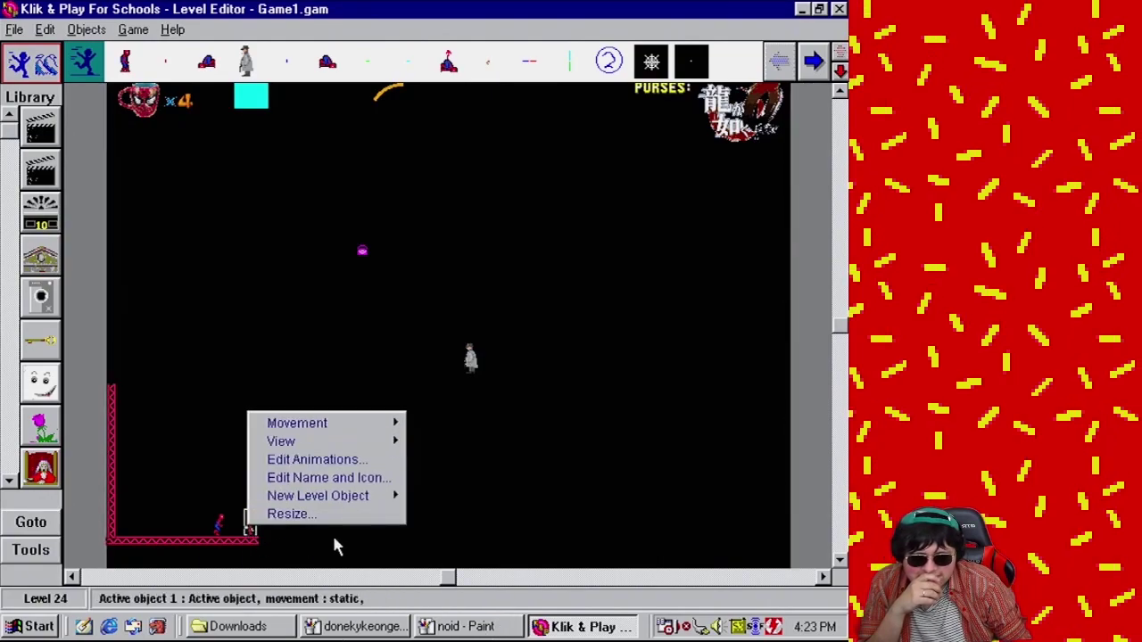
click(361, 464)
double_click(182, 415)
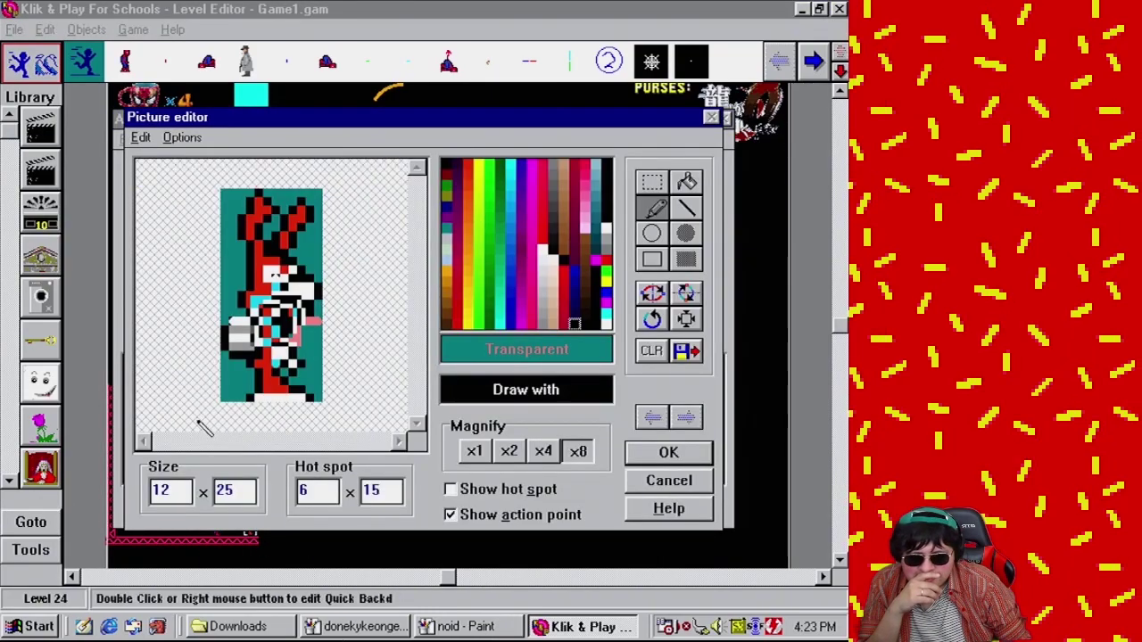
click(517, 489)
click(517, 490)
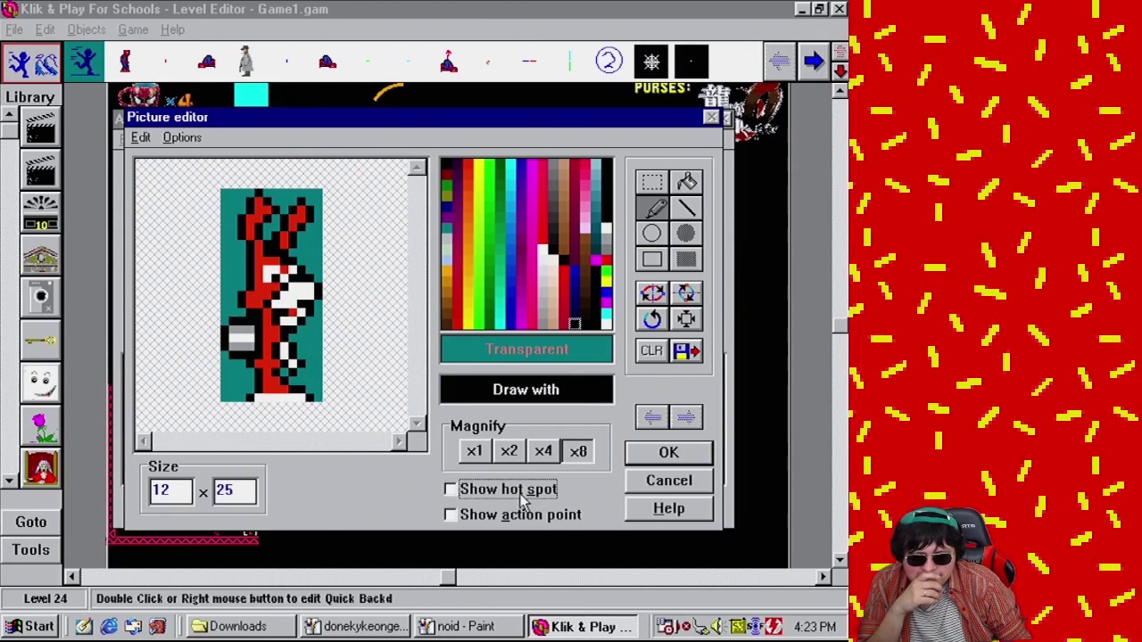
Look over the Noid sheet in Paint at normal magnification, and return to the Noid's animation in Klik & Play
click(473, 627)
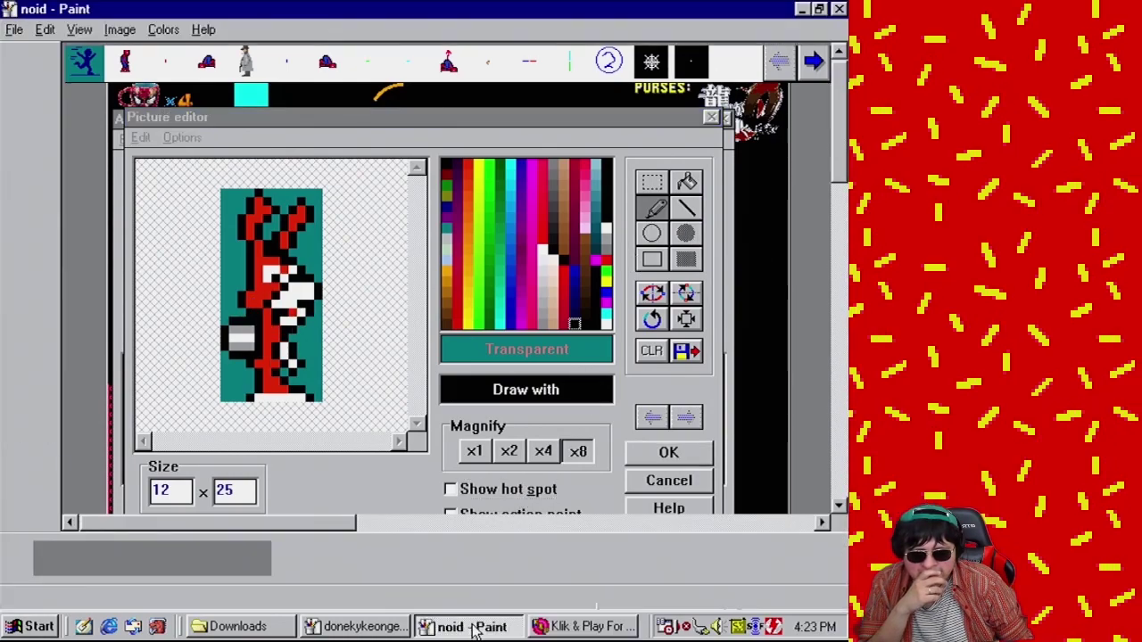
click(157, 80)
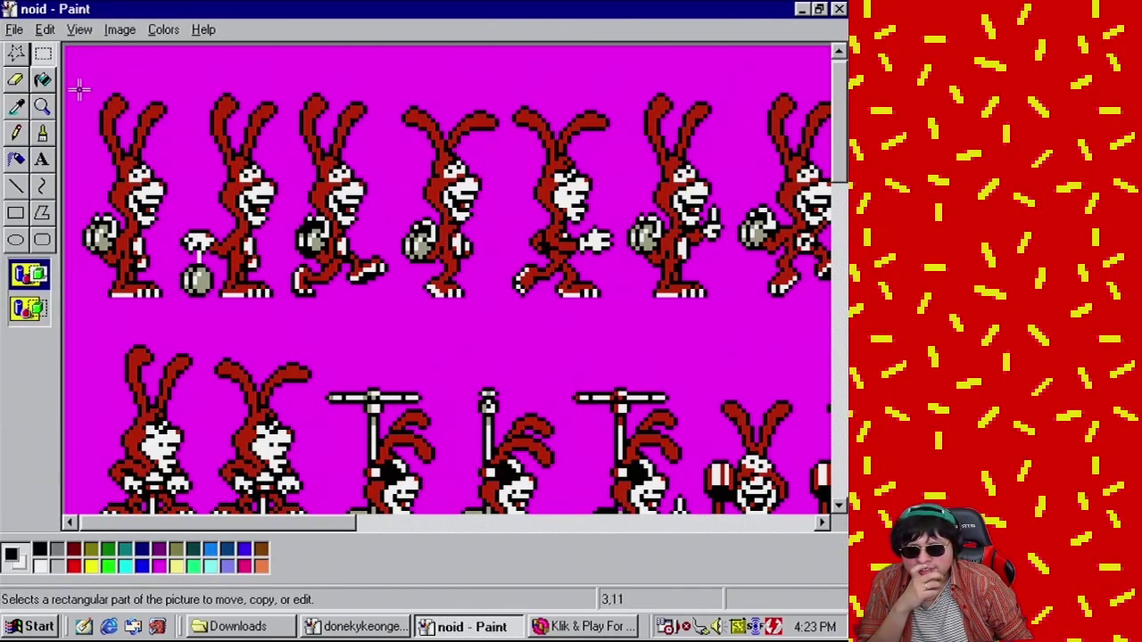
click(50, 113)
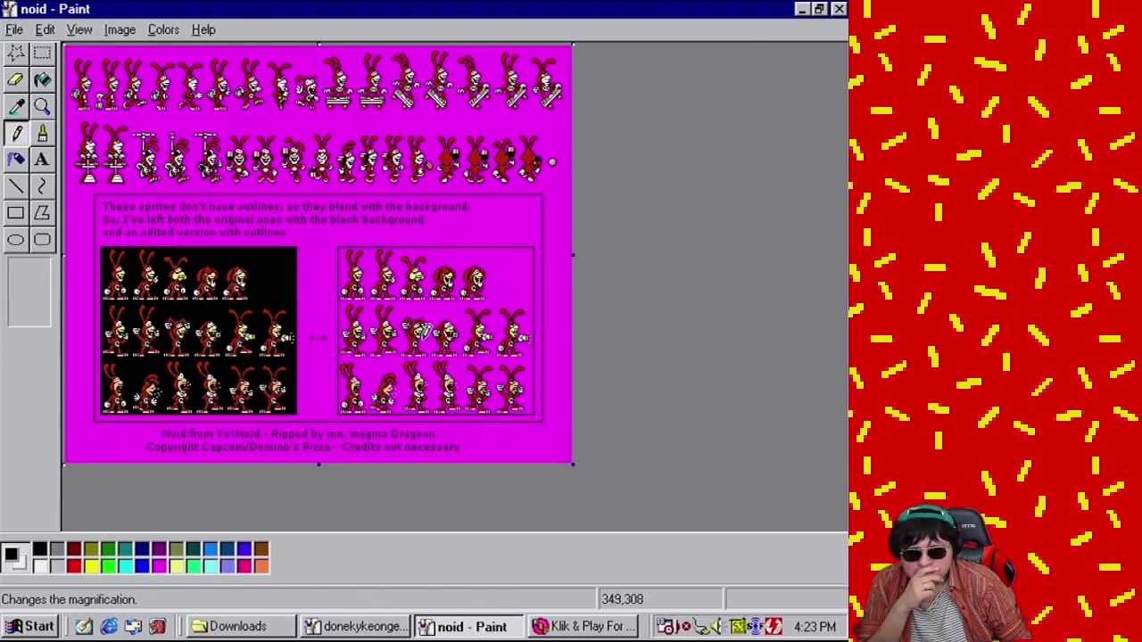
click(585, 627)
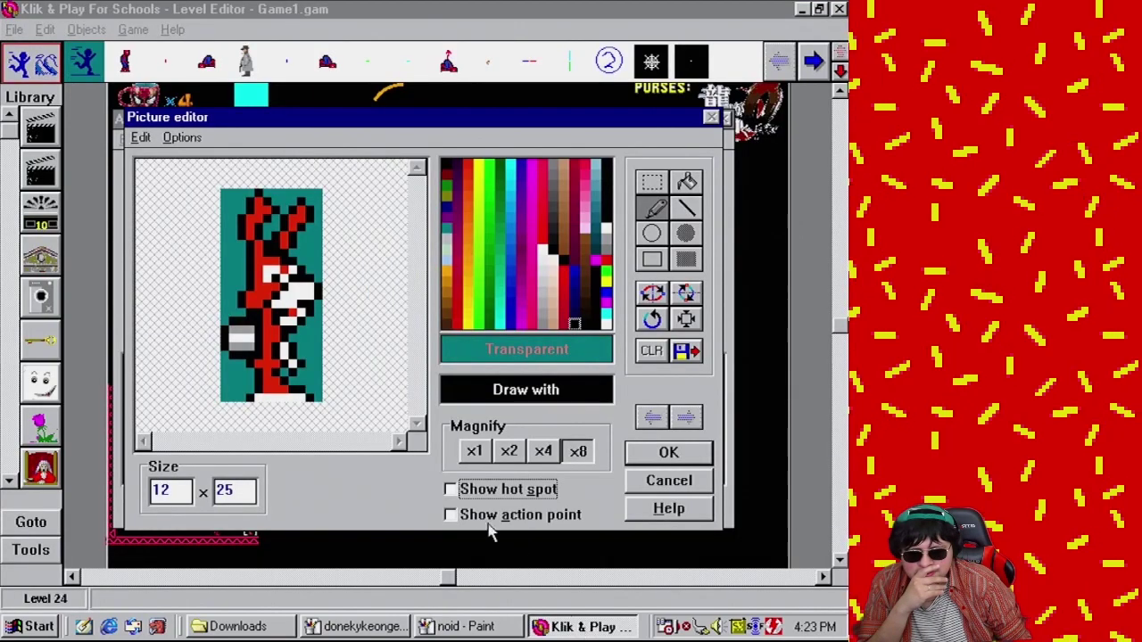
click(655, 209)
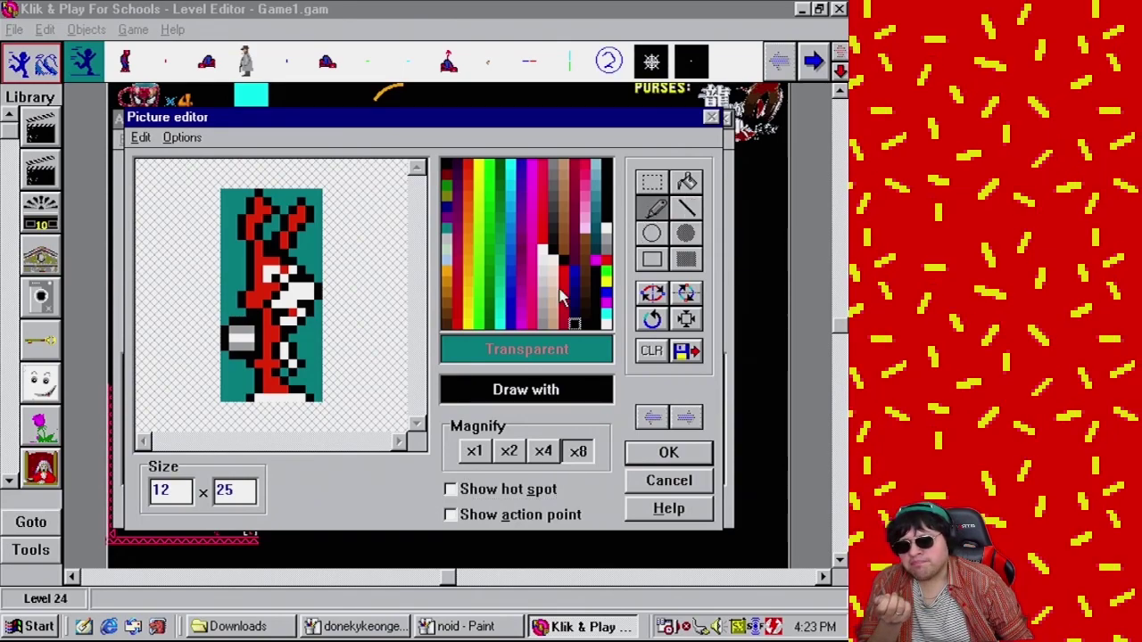
click(660, 452)
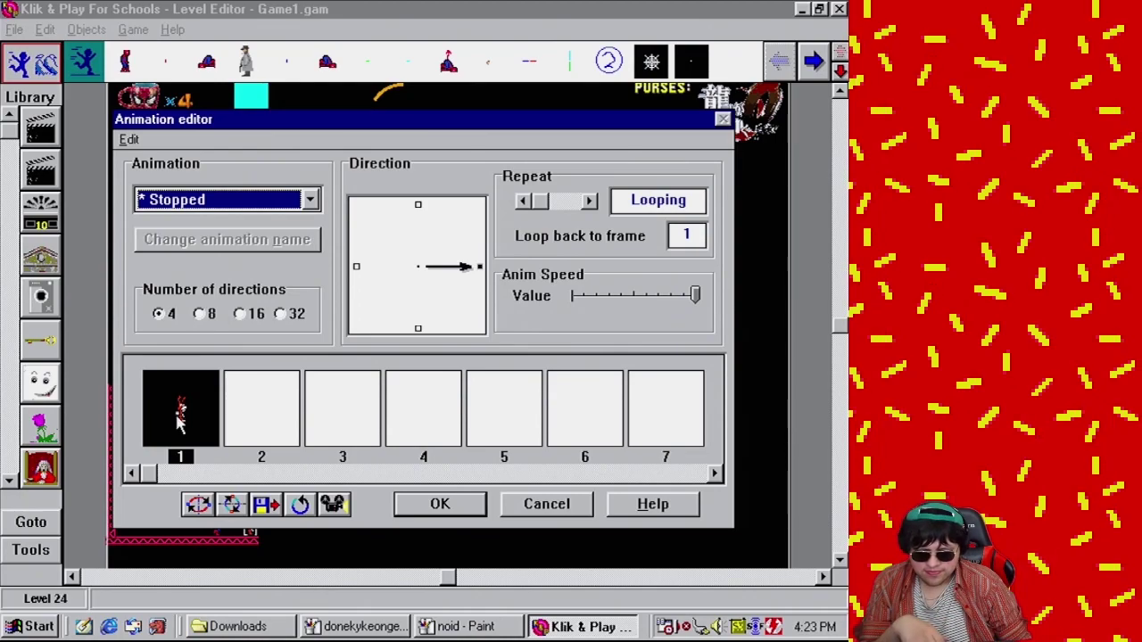
Paste the full-size standing Noid into frame 2 of the Stopped animation and crop the frame to 25 × 52
double_click(286, 426)
key(ctrl+v)
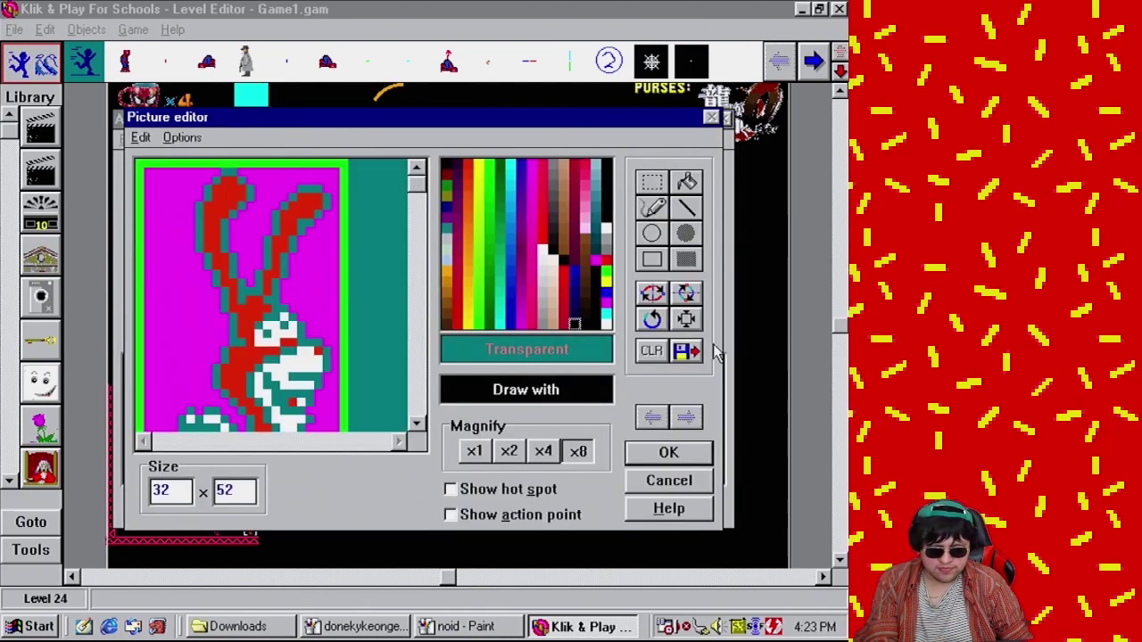
click(686, 318)
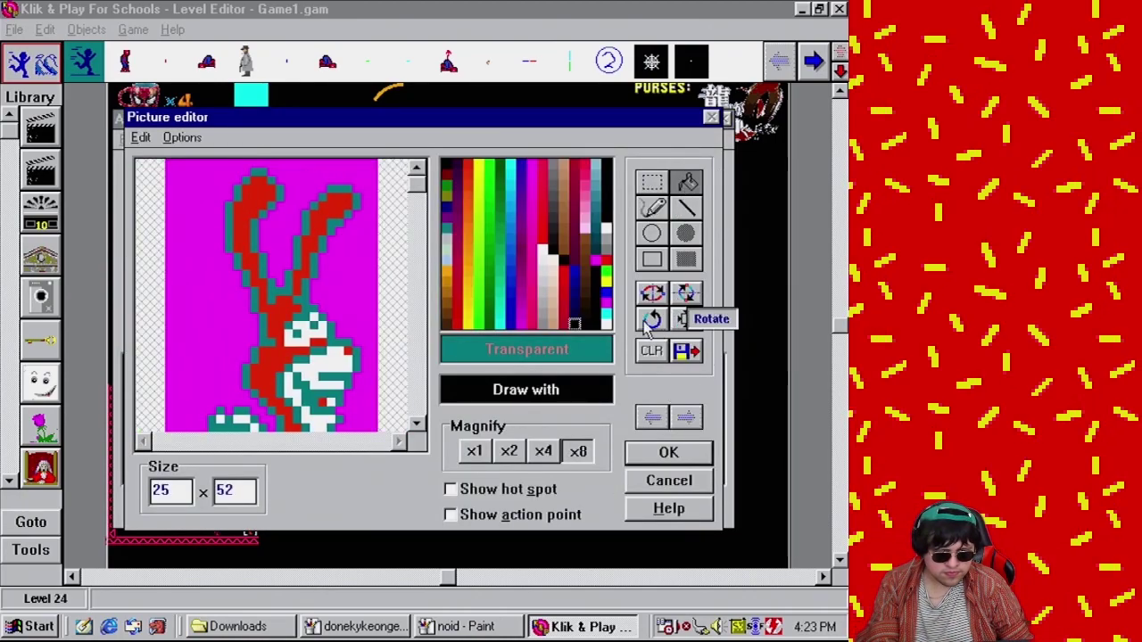
Clear the frame, paste the full-size Noid again, fill its magenta background with the transparent colour, and crop the frame to 20 × 48
click(651, 351)
click(543, 451)
click(288, 301)
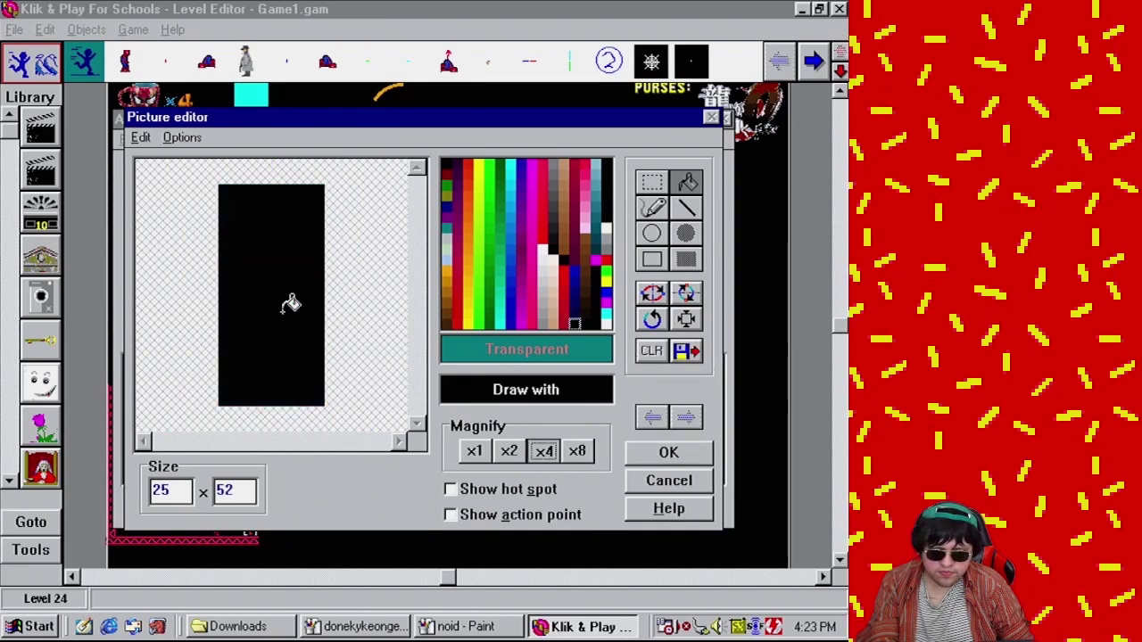
key(ctrl+v)
click(557, 352)
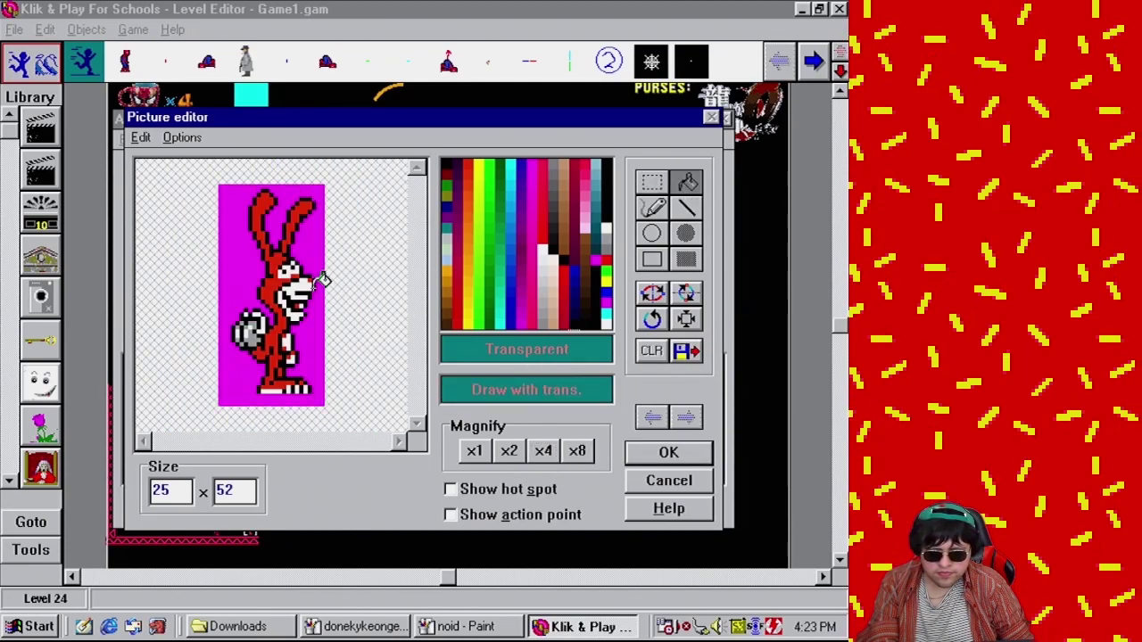
click(318, 257)
click(686, 318)
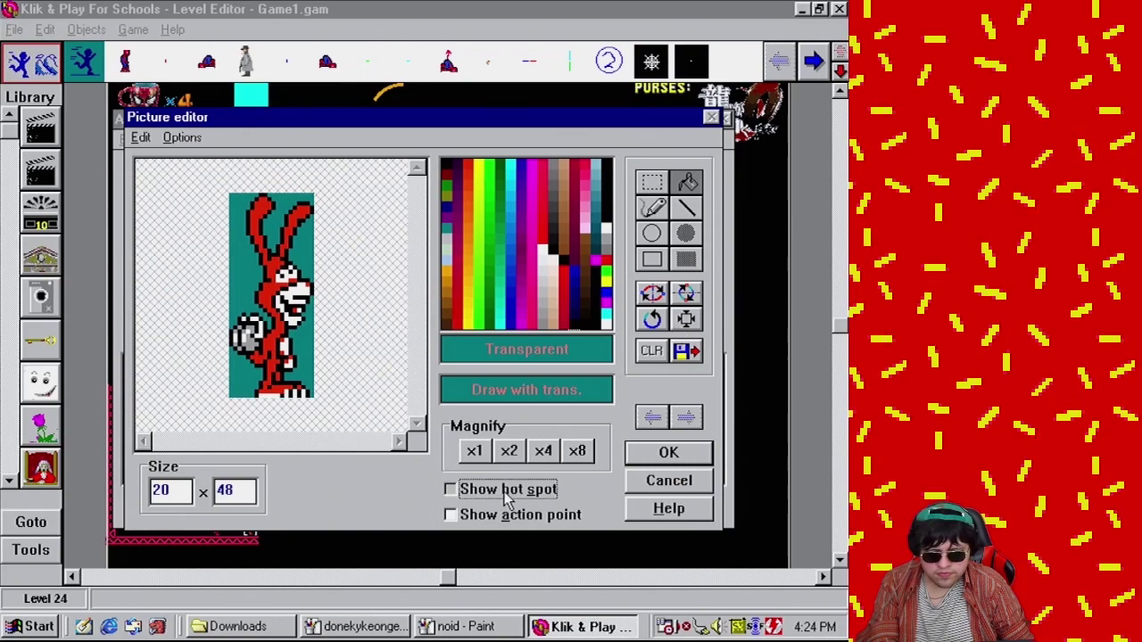
Show the hot spot of the standing Noid frame and set it to 10 × 24
click(499, 490)
double_click(308, 491)
text(10)
key(Tab)
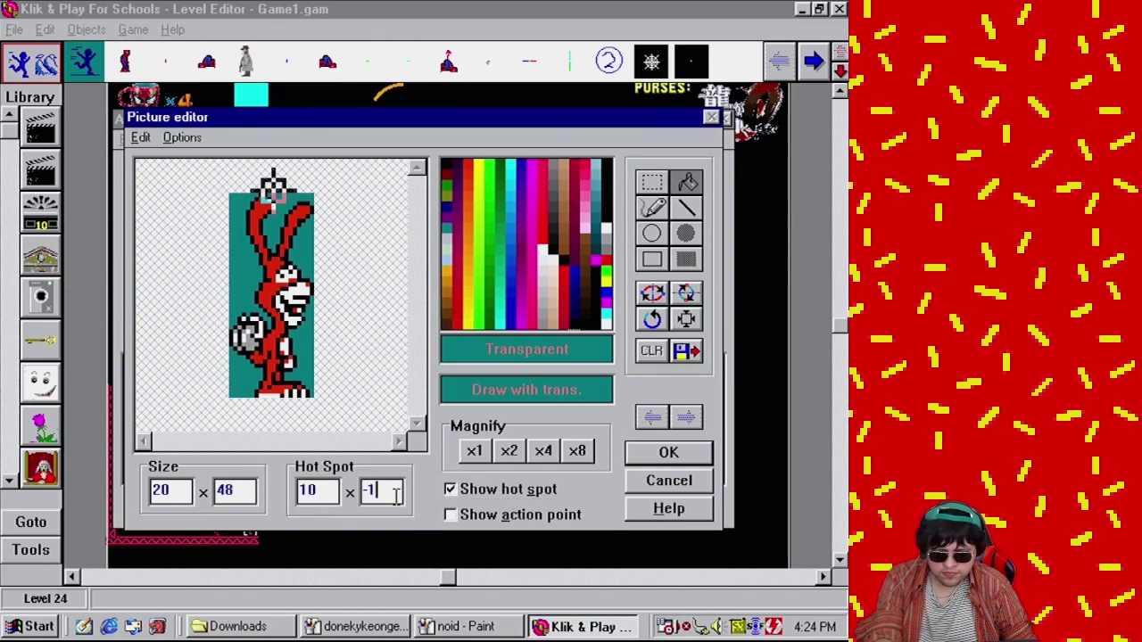
text(24)
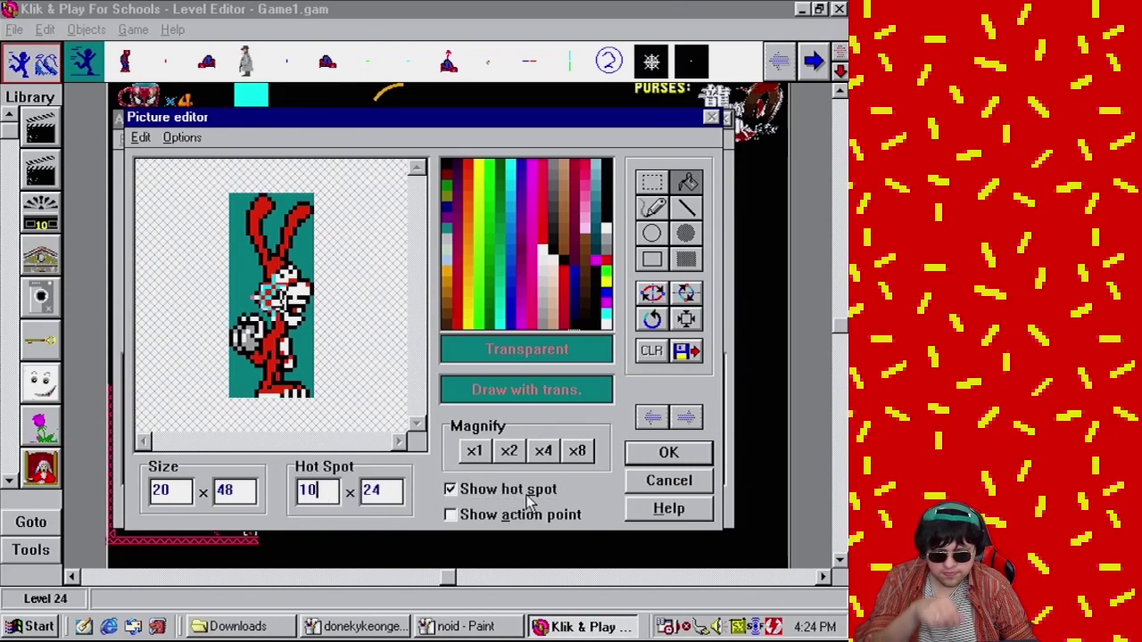
Set the frame's action point to 10 × 24 and accept the edited picture
click(507, 515)
double_click(306, 490)
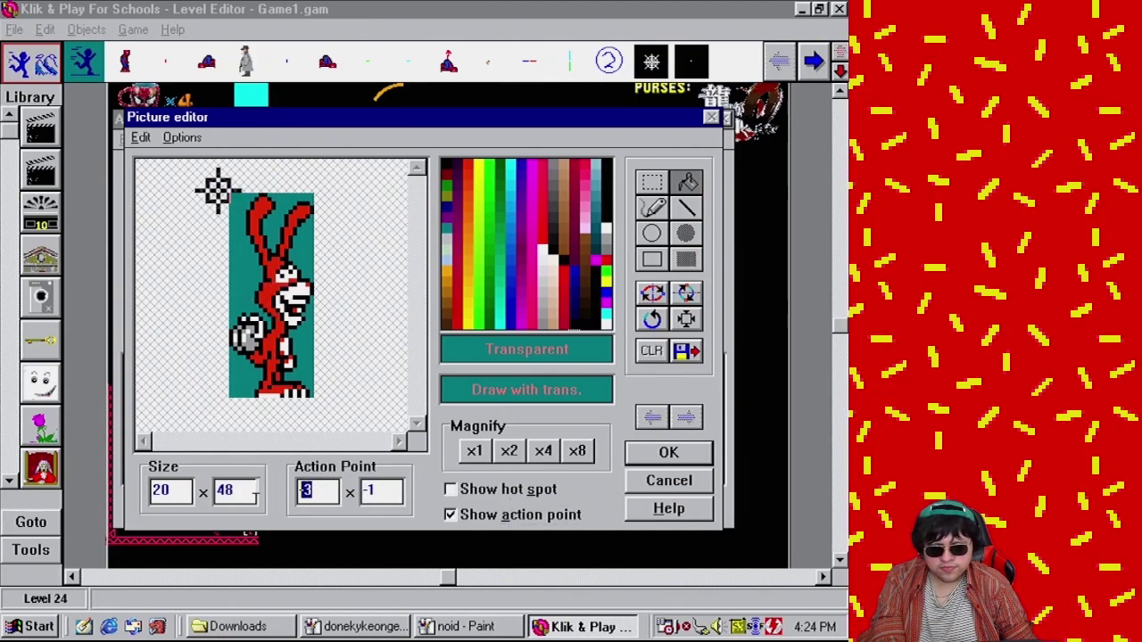
text(10)
double_click(373, 490)
text(24)
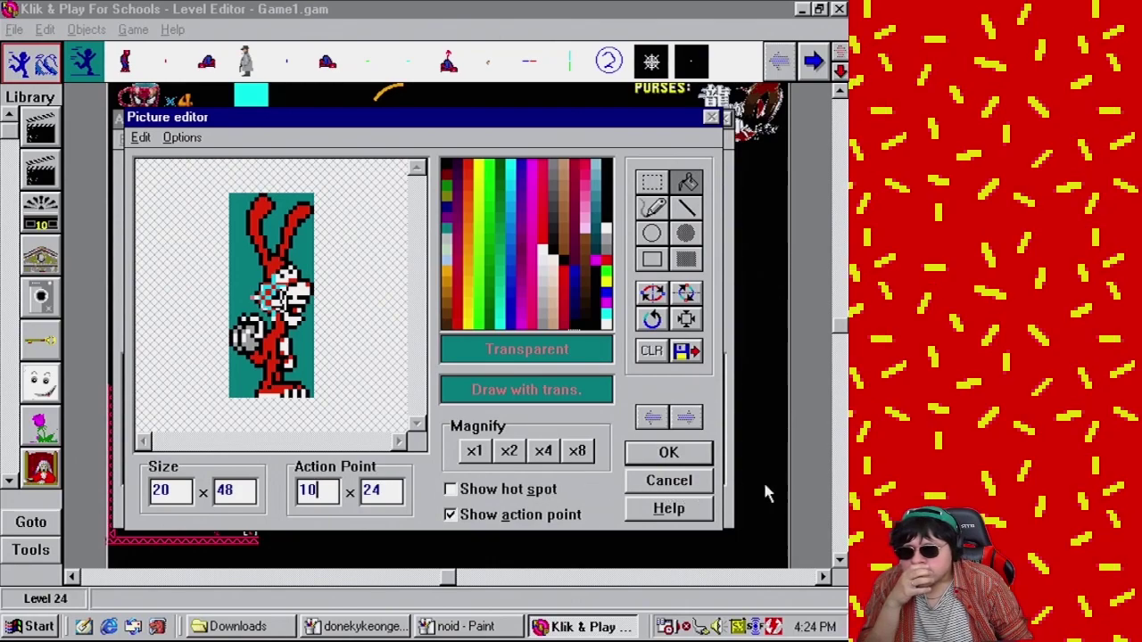
click(676, 453)
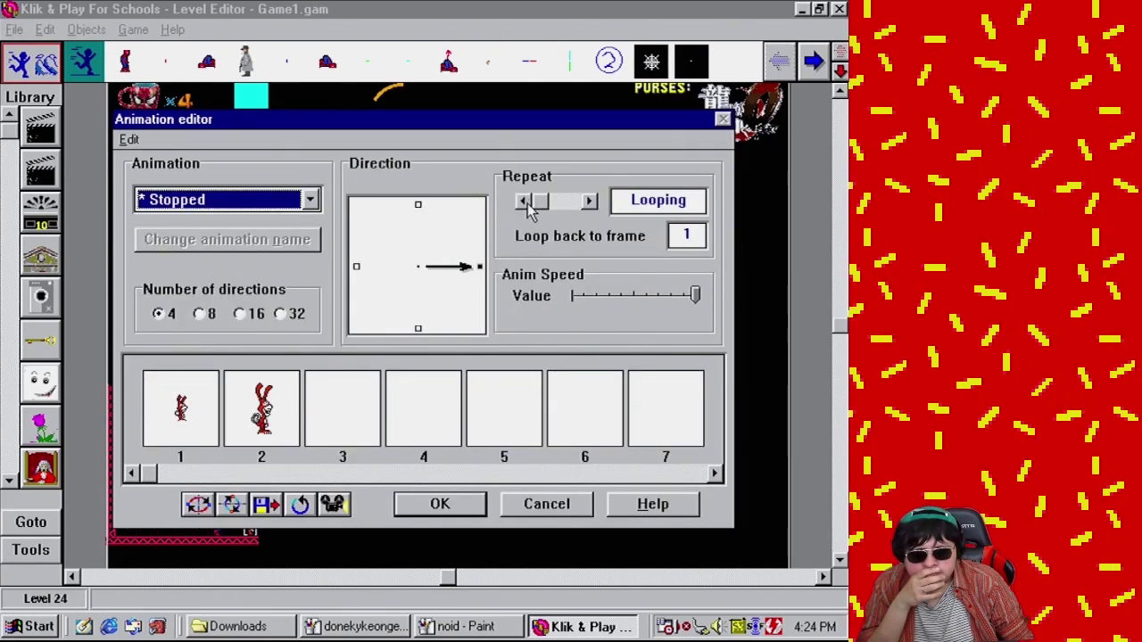
Delete the small Noid in frame 1 of the Stopped animation and accept the animation changes
click(200, 434)
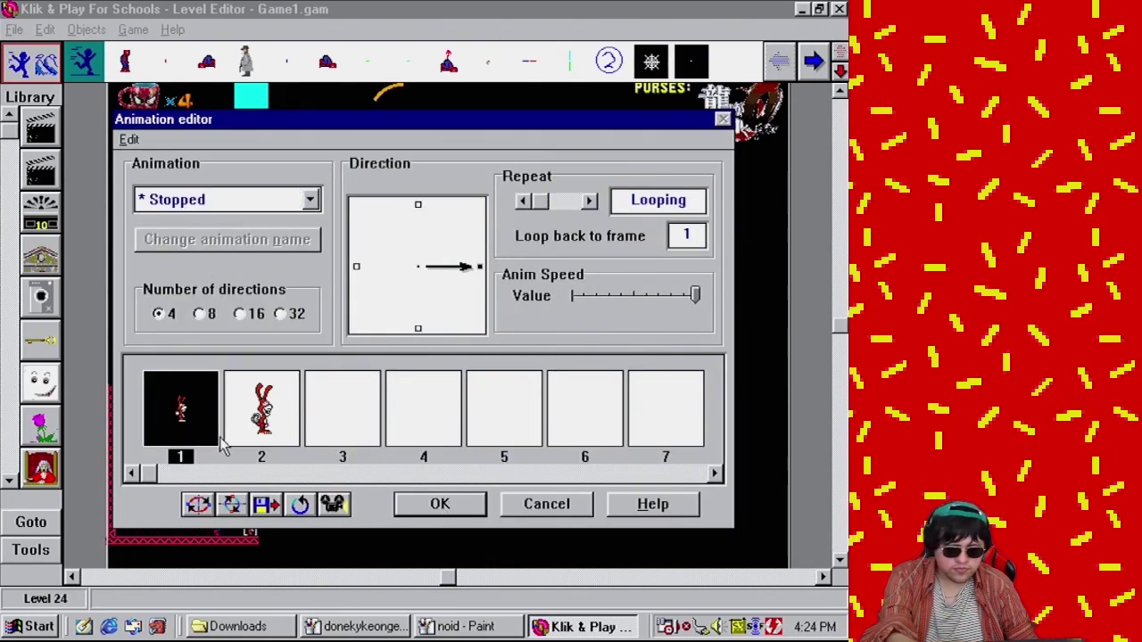
key(Delete)
click(437, 504)
Move the full-size Noid onto the pink girder platform, just to the left of Spider-Man, and deselect it
right_click(250, 524)
click(154, 403)
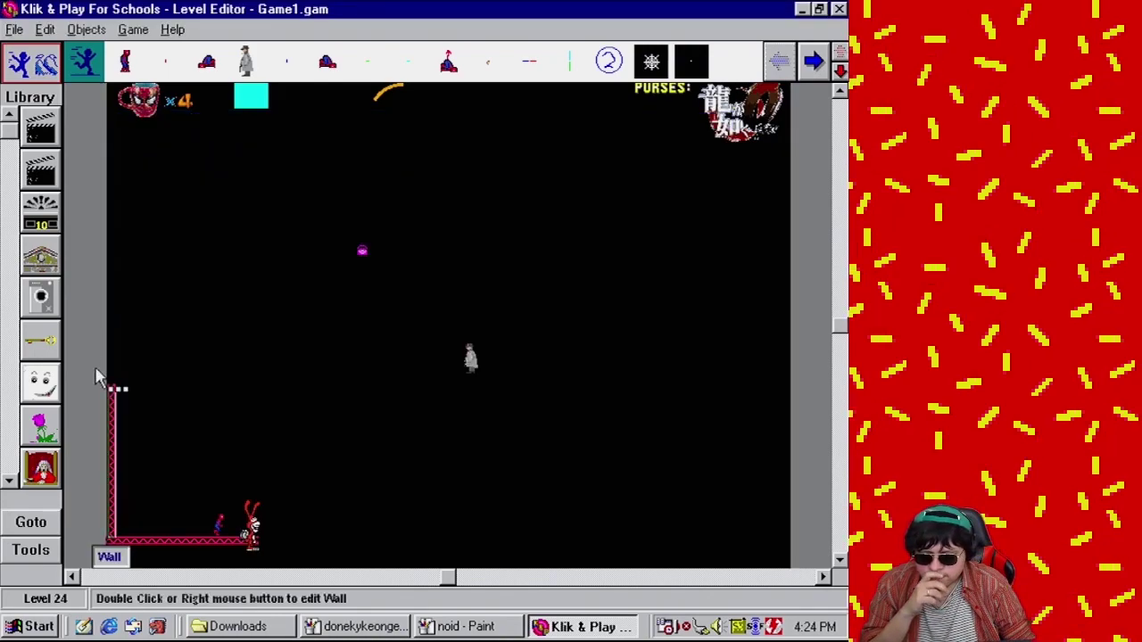
drag(252, 531, 186, 507)
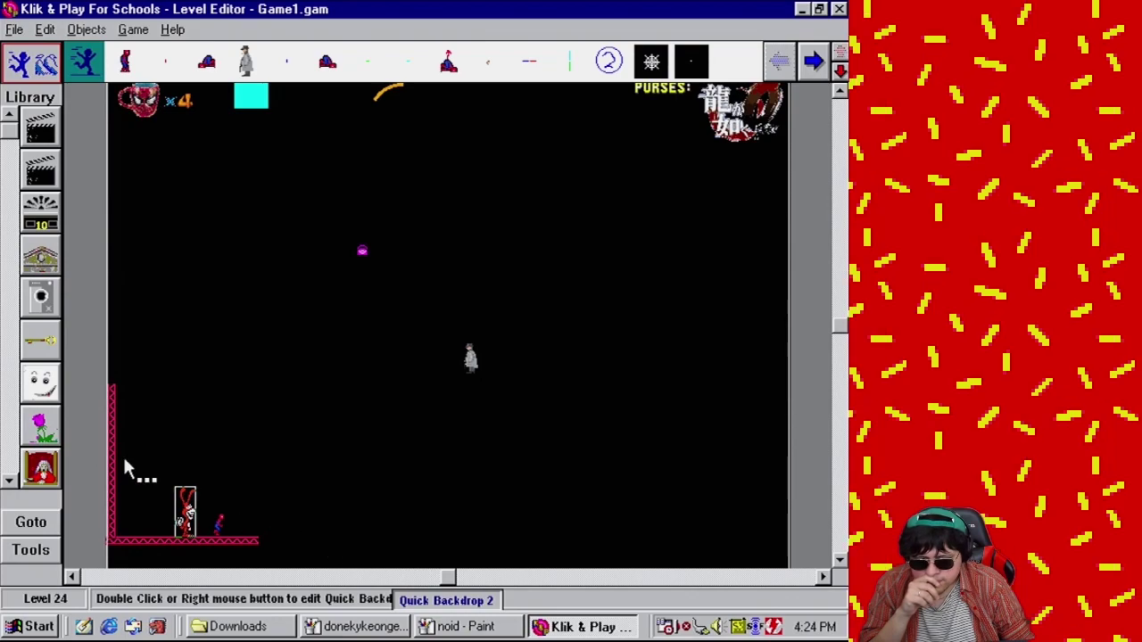
click(88, 461)
click(188, 517)
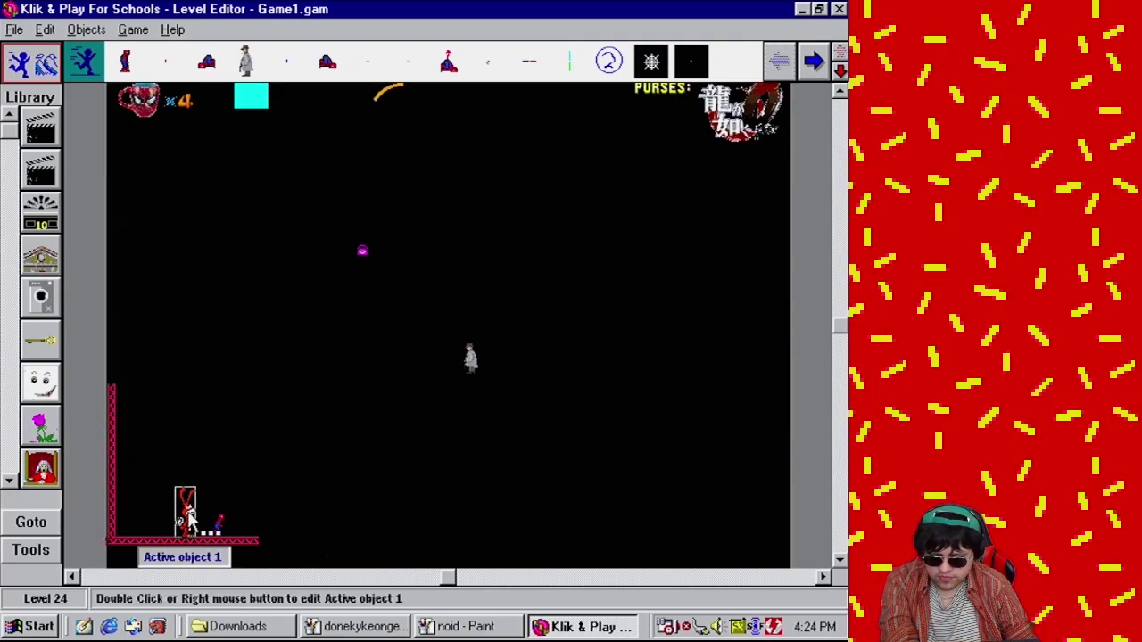
drag(190, 522, 195, 519)
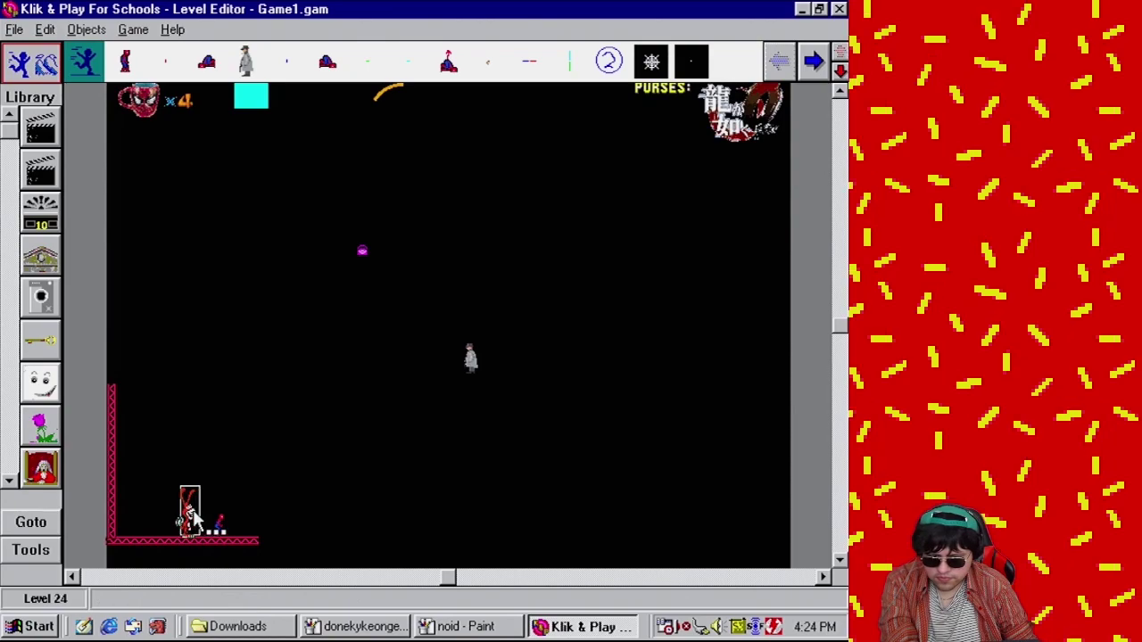
click(99, 496)
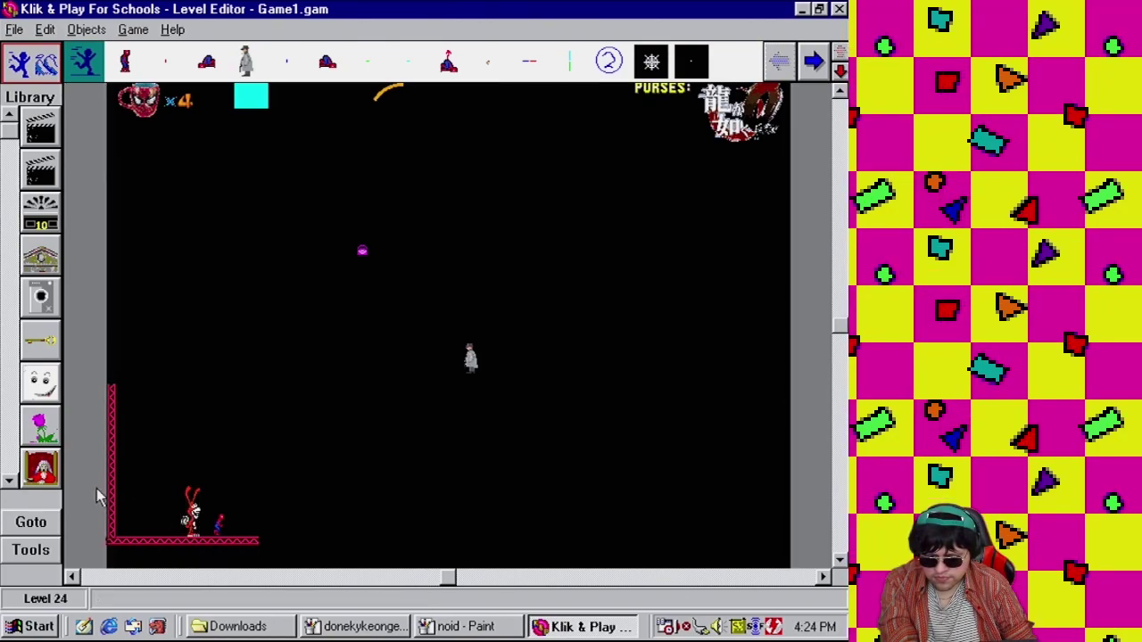
Rename the Noid's active object as "Noid"
right_click(195, 509)
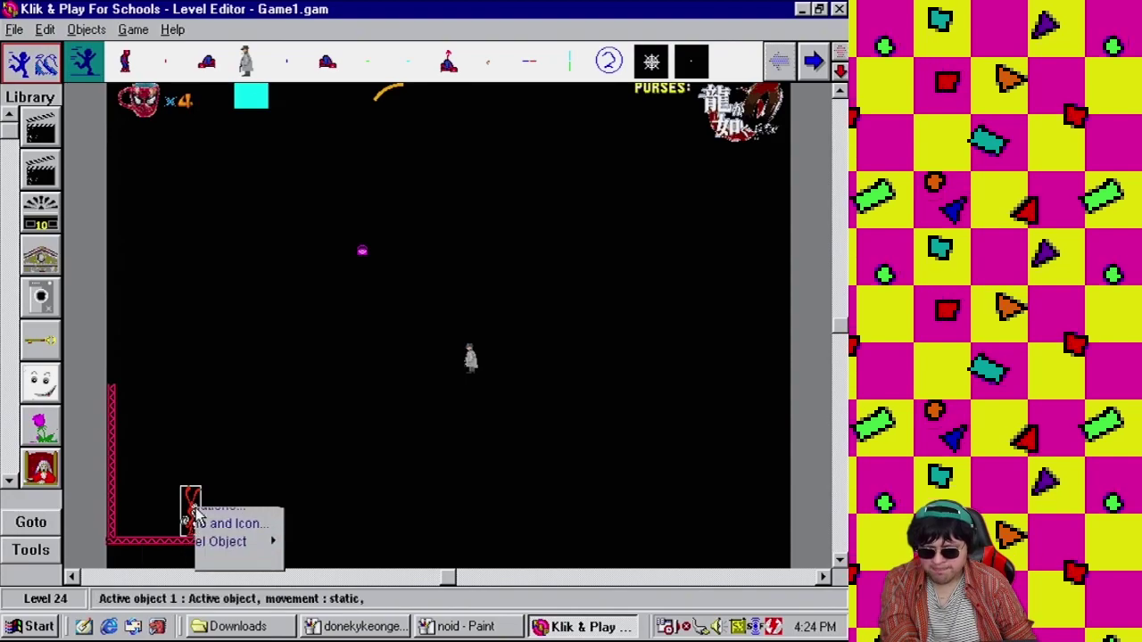
click(272, 574)
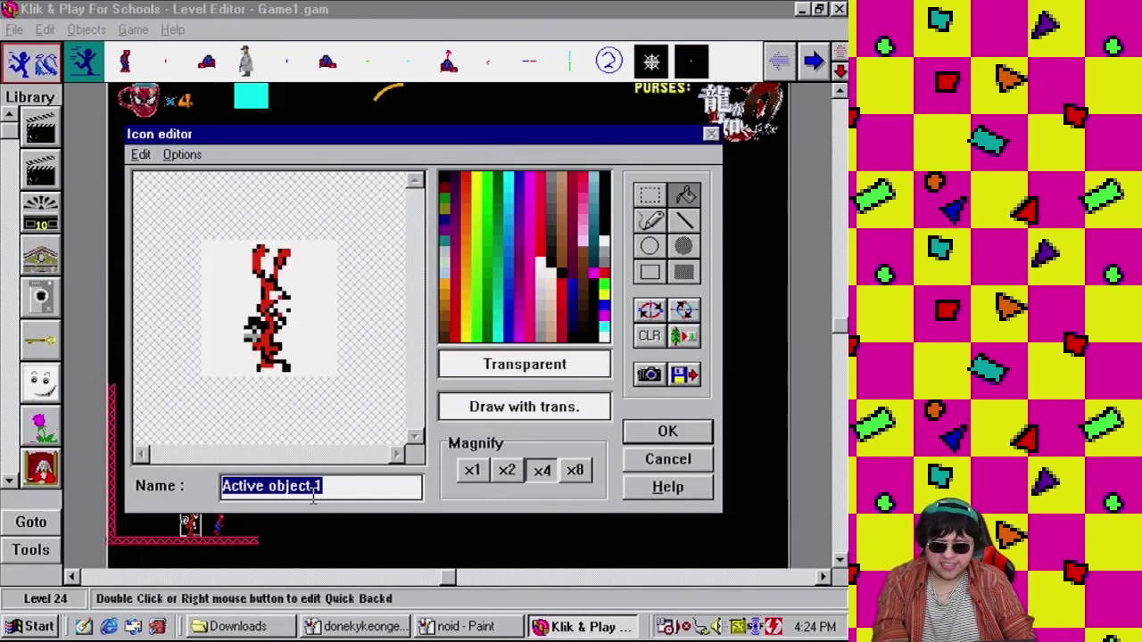
text(Noid)
key(Return)
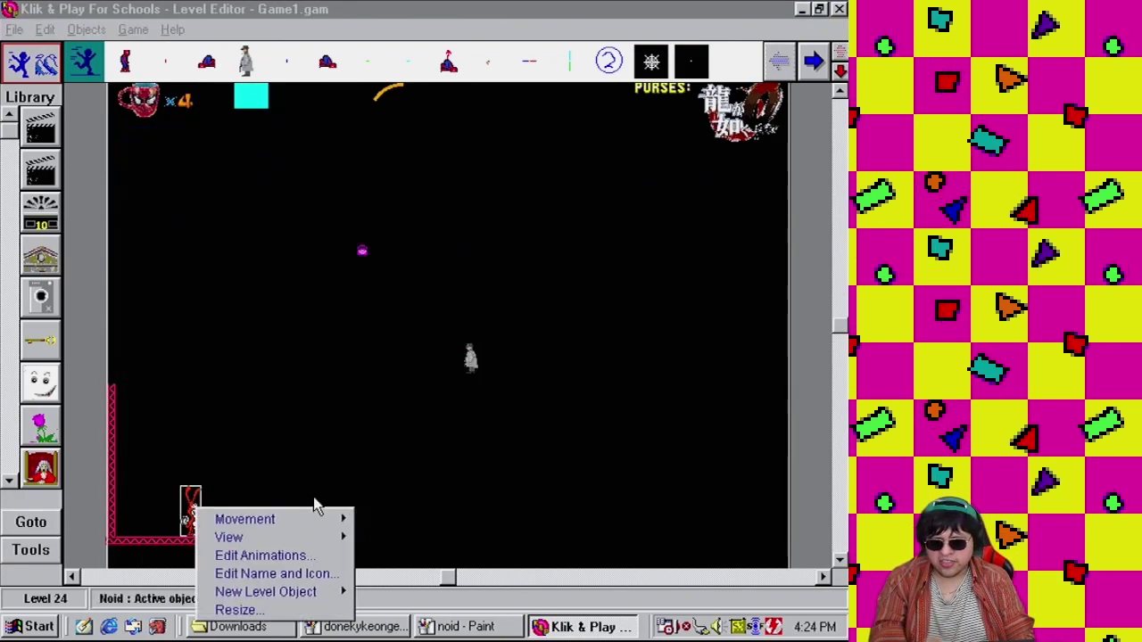
Play the level as finished to check the full-size Noid on the platform, and close the test window
click(135, 30)
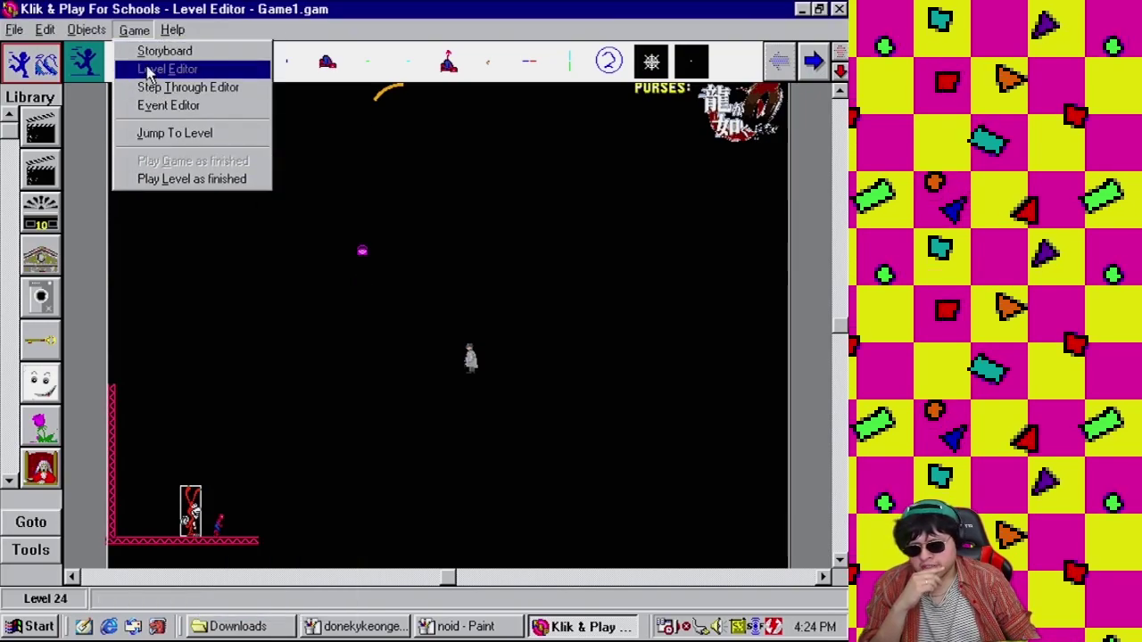
click(191, 179)
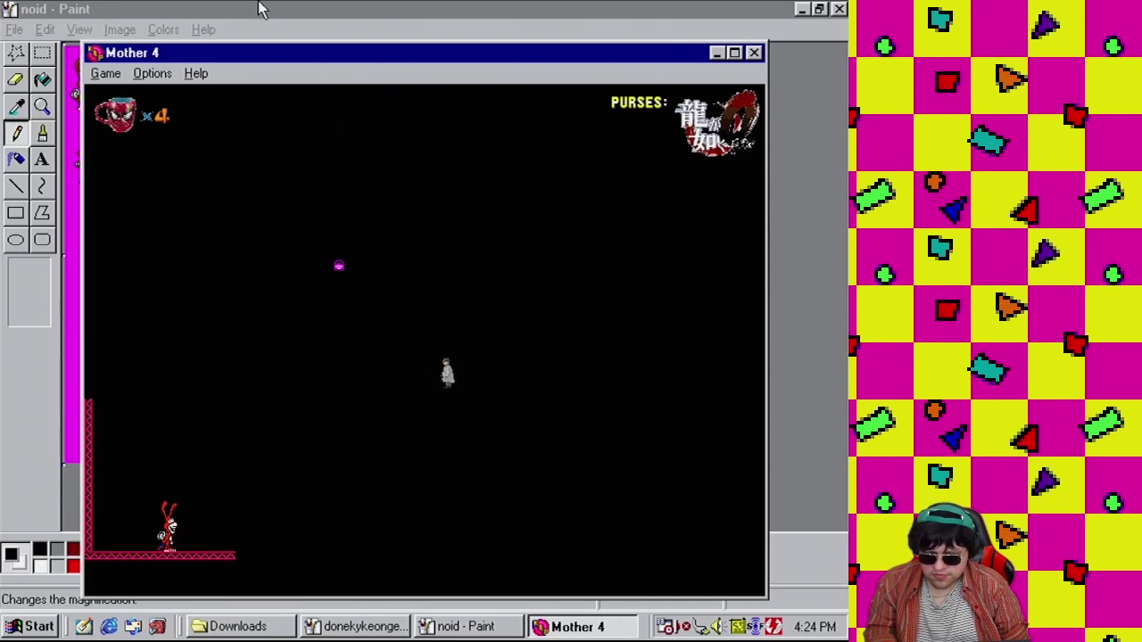
click(759, 52)
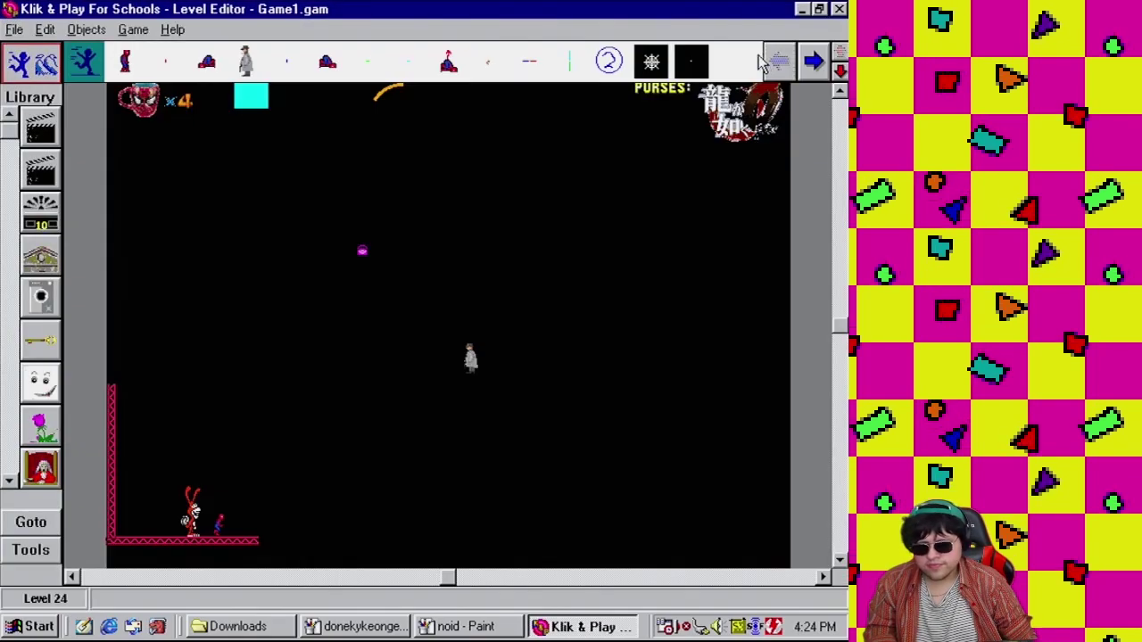
Enlarge the noid sheet in Paint, select the striding Noid that is third in the top row, and return to Klik & Play
click(456, 627)
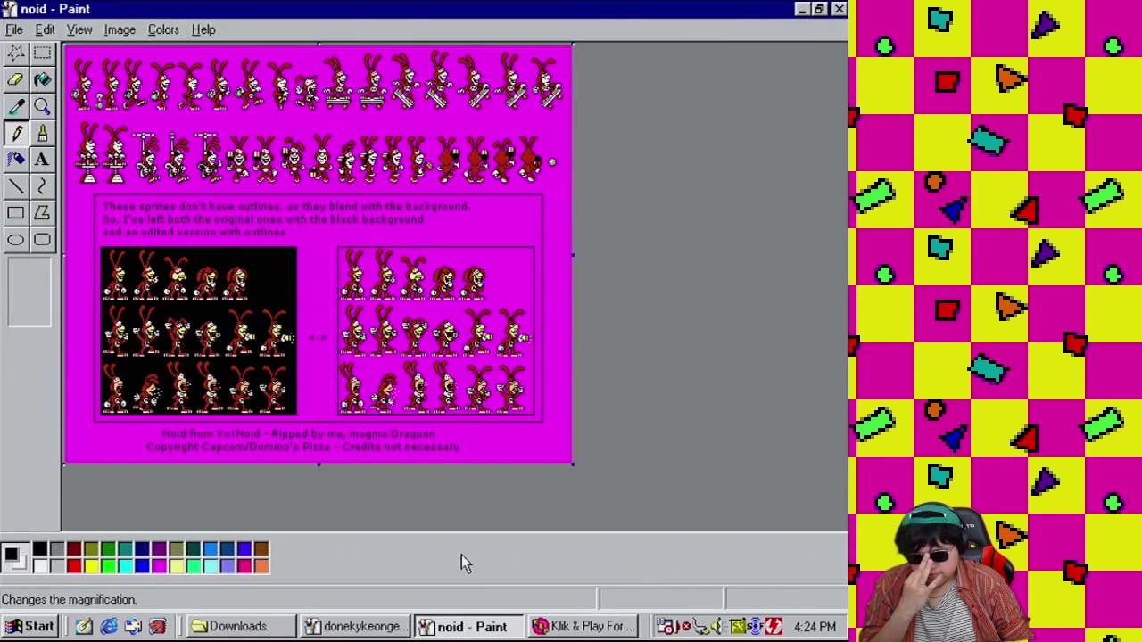
click(46, 107)
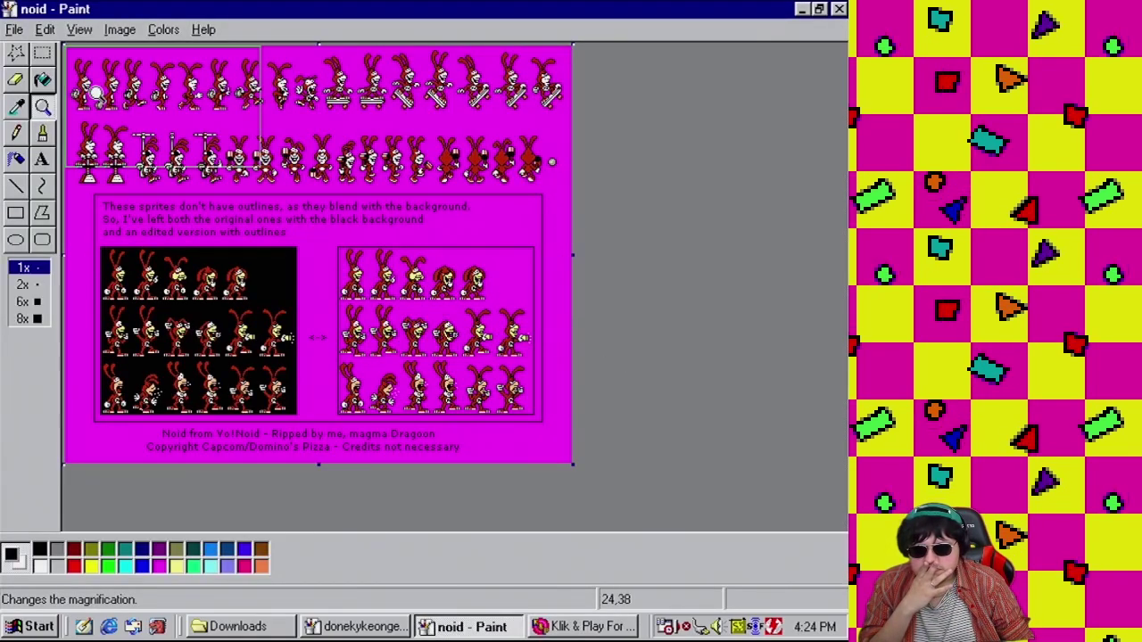
click(98, 77)
click(45, 55)
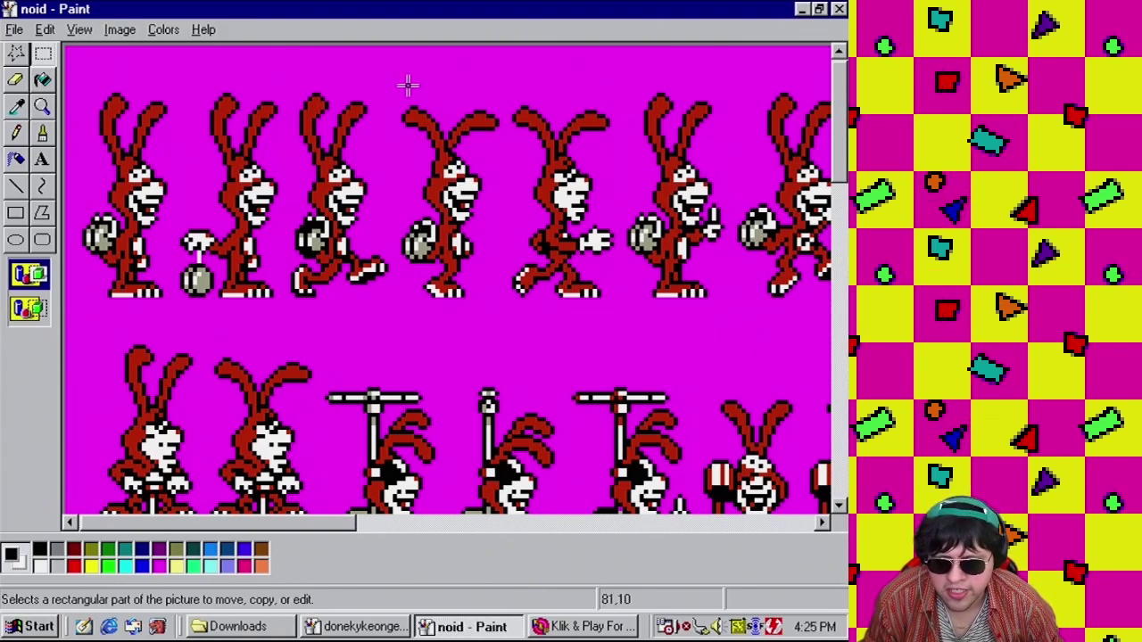
drag(393, 83, 285, 311)
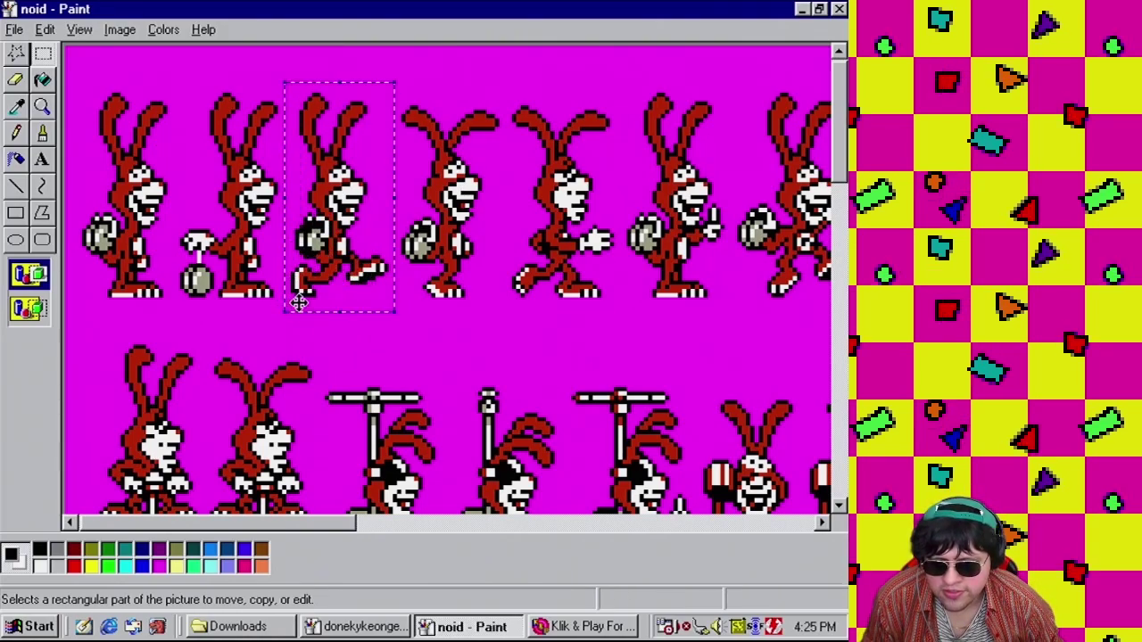
click(596, 627)
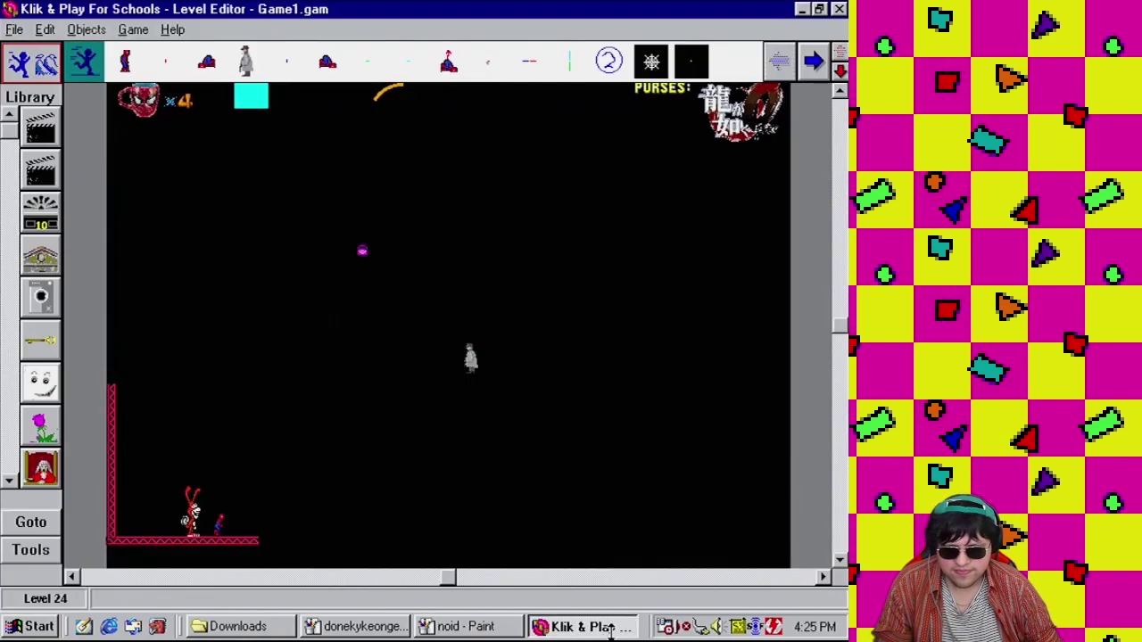
Paste the copied running sprite into the first frame of the Noid character's Walking animation and crop the frame to it
right_click(197, 519)
click(255, 568)
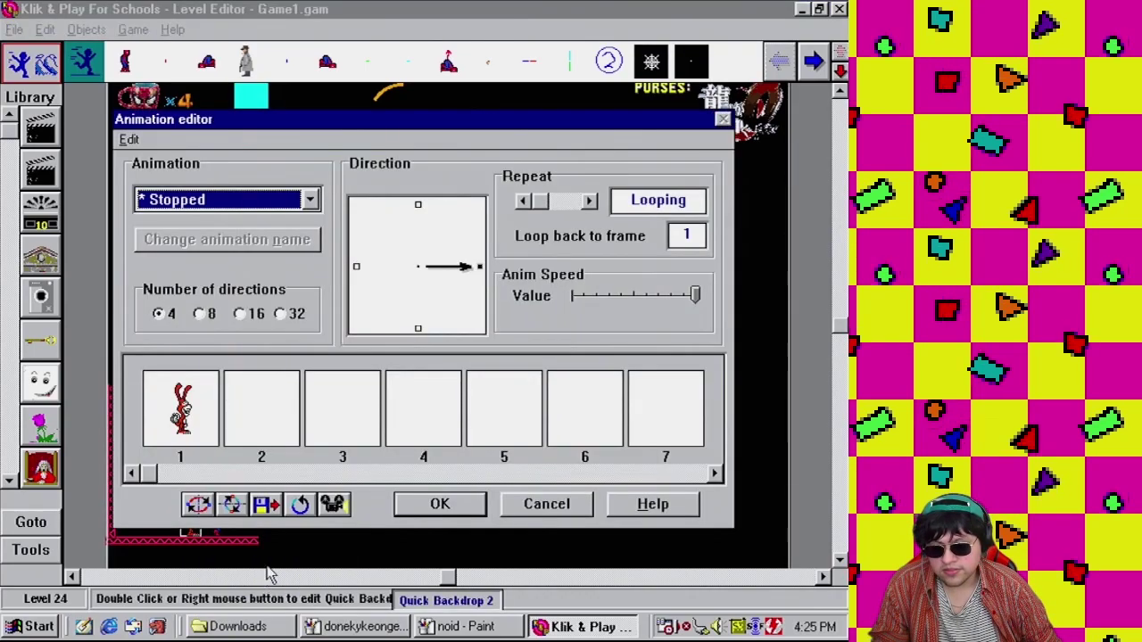
click(264, 200)
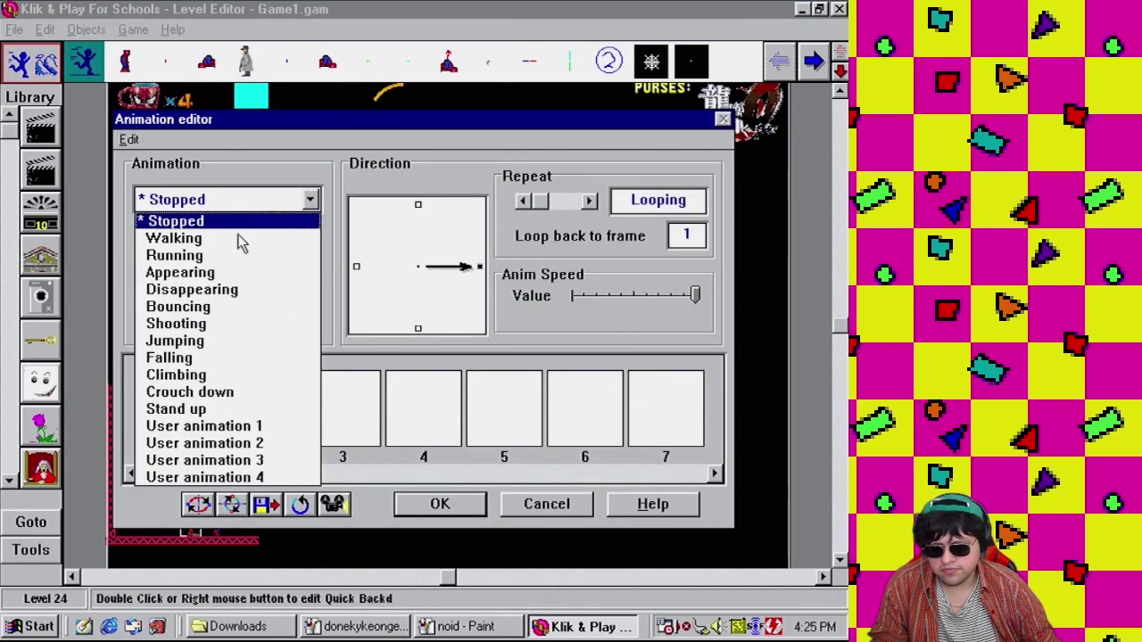
click(239, 238)
double_click(211, 408)
key(ctrl+v)
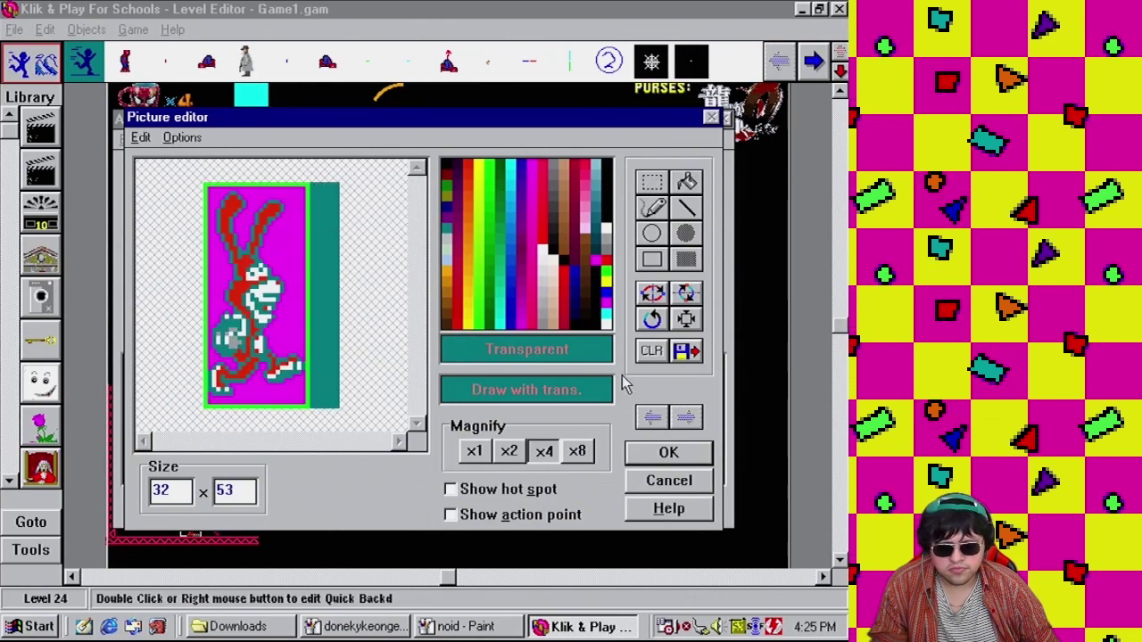
click(686, 318)
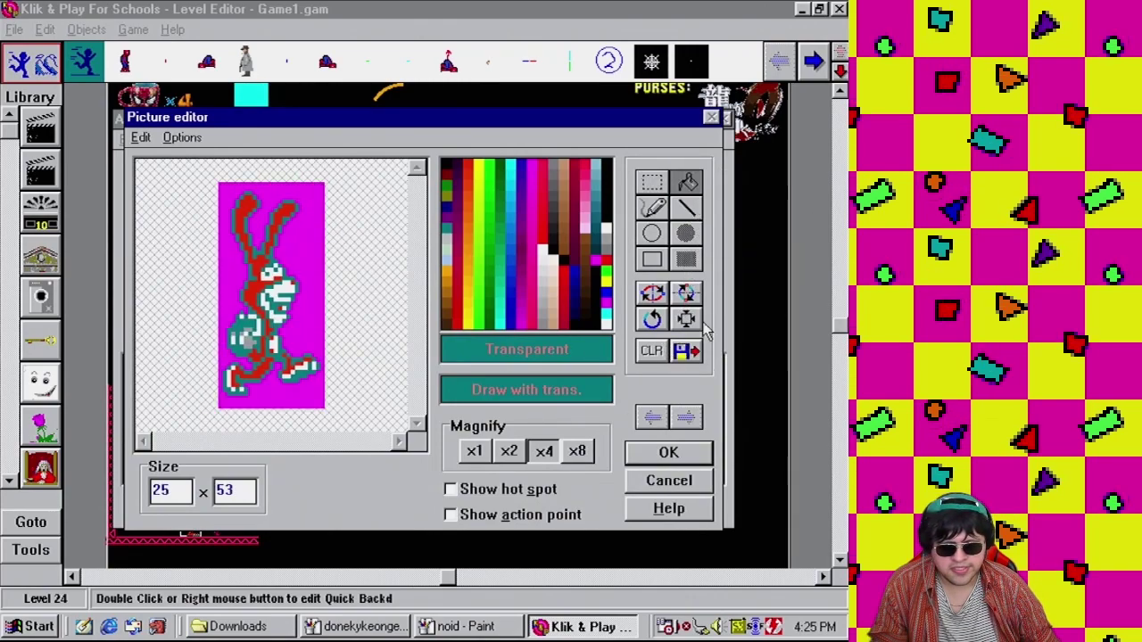
Clear the first Walking frame and paste the running sprite again with black as the drawing colour
click(651, 351)
click(452, 170)
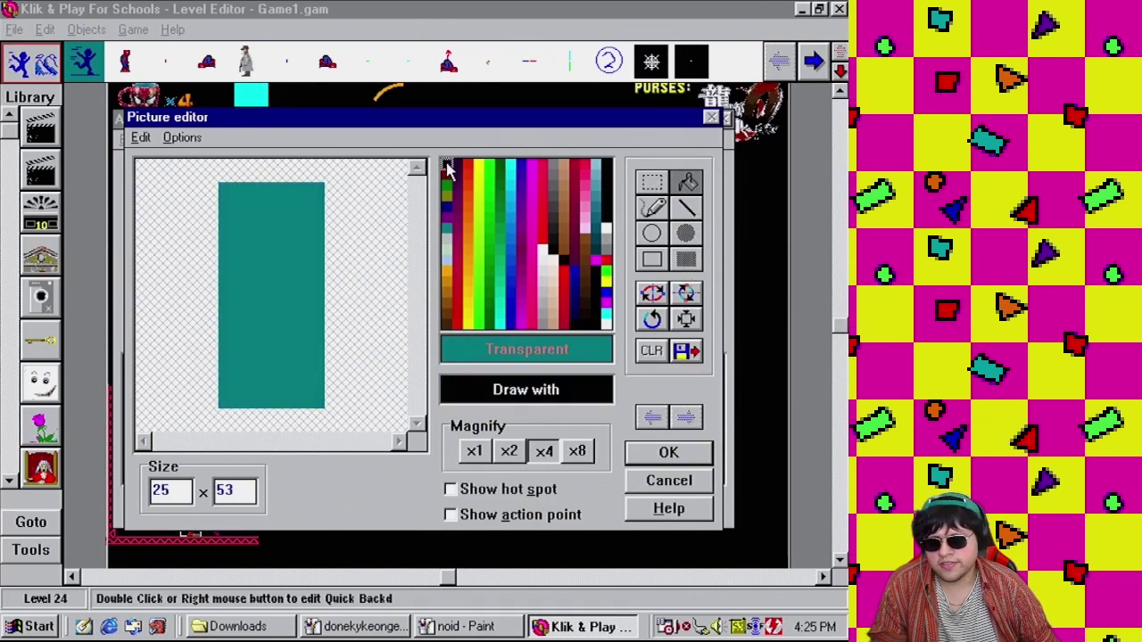
key(ctrl+v)
Fill the magenta background around the running sprite with the transparent colour and crop the frame to the figure
click(687, 183)
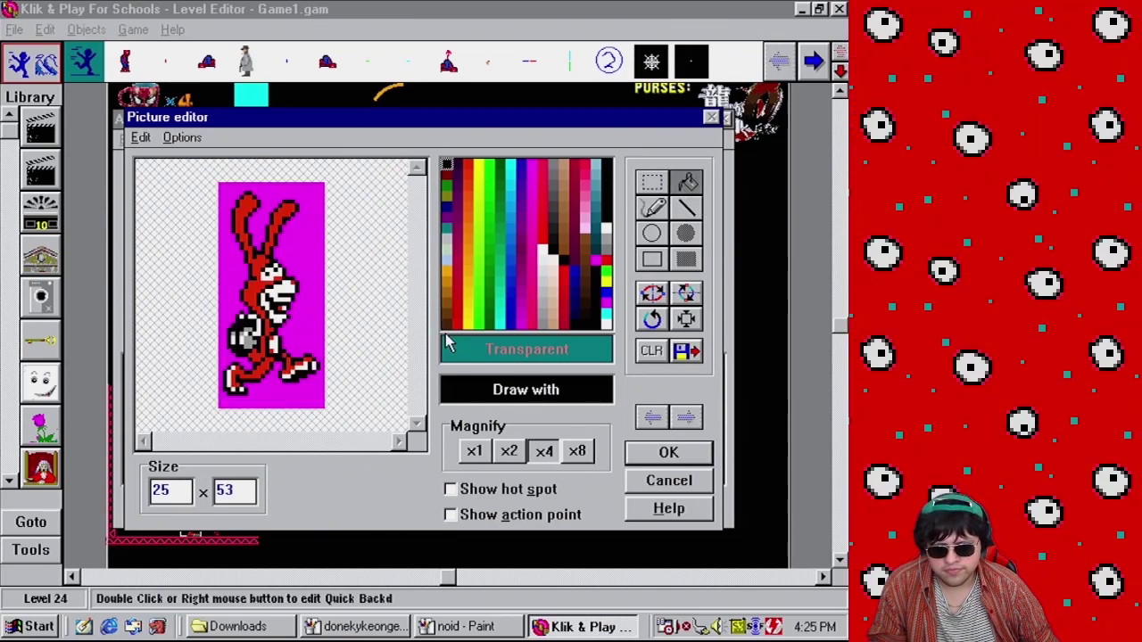
click(482, 350)
click(306, 284)
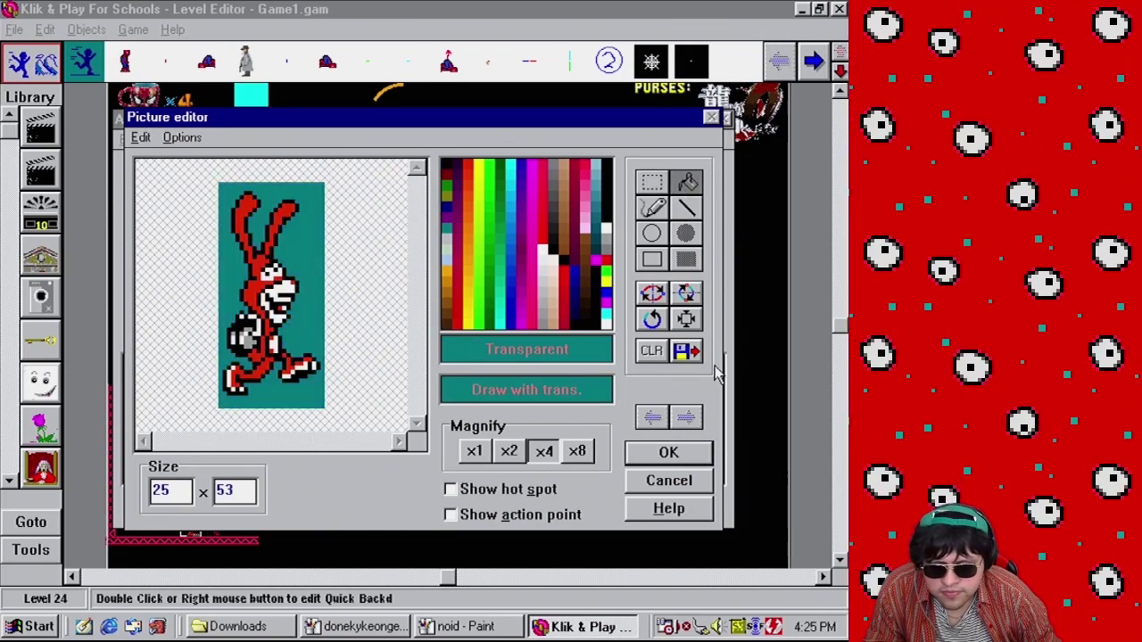
click(687, 319)
Show the first frame's hot spot, set it to 11 × 24, and accept the picture
click(535, 498)
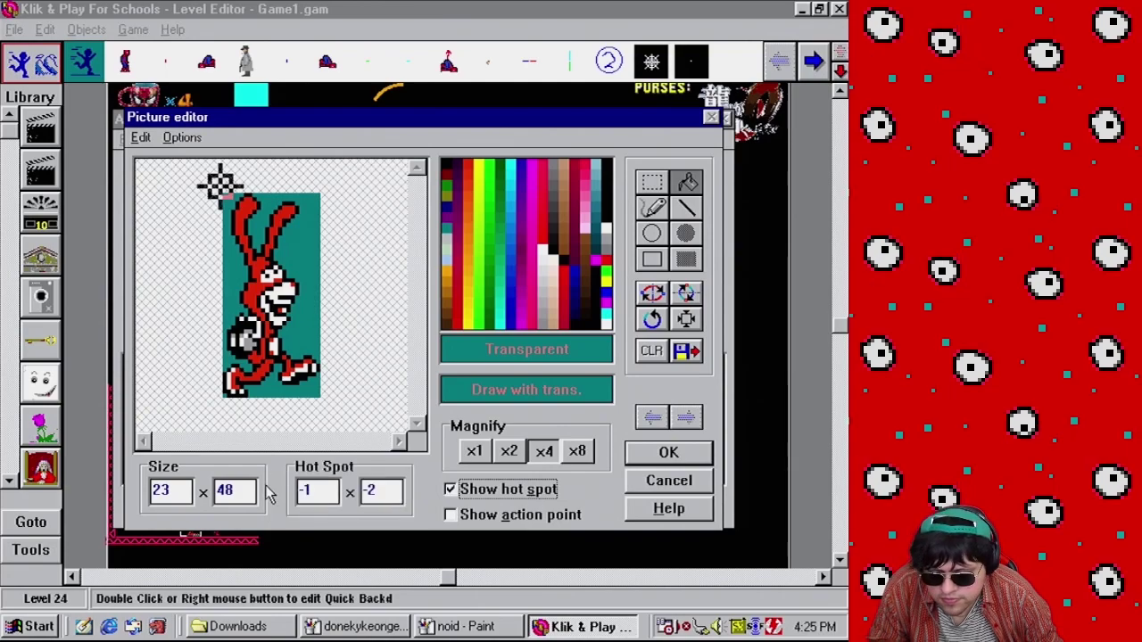
drag(217, 184, 272, 323)
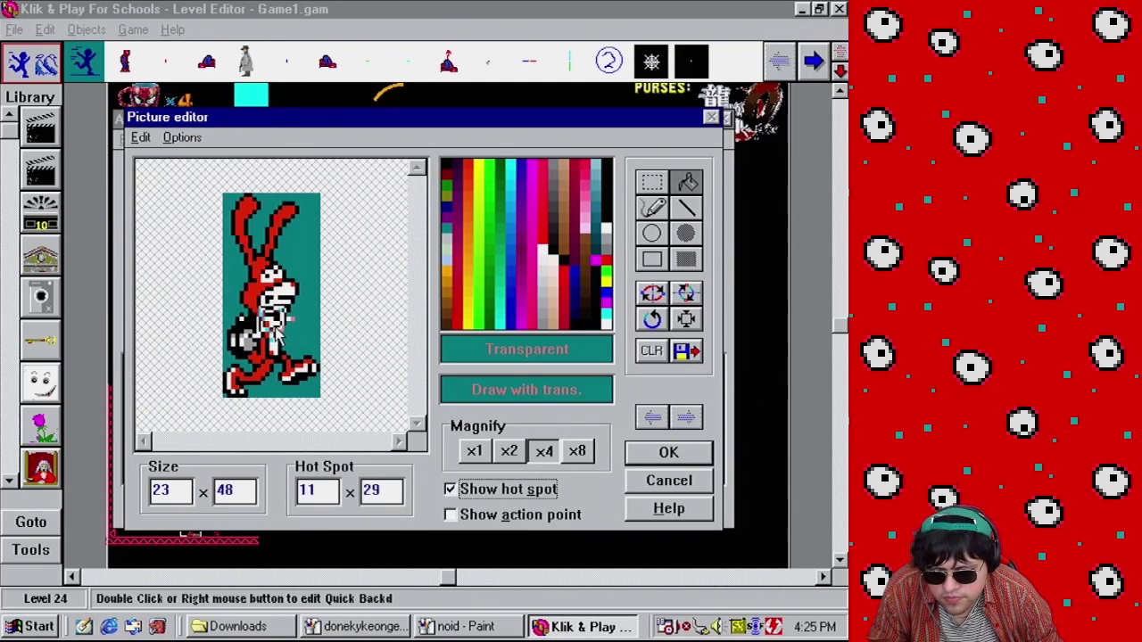
double_click(375, 490)
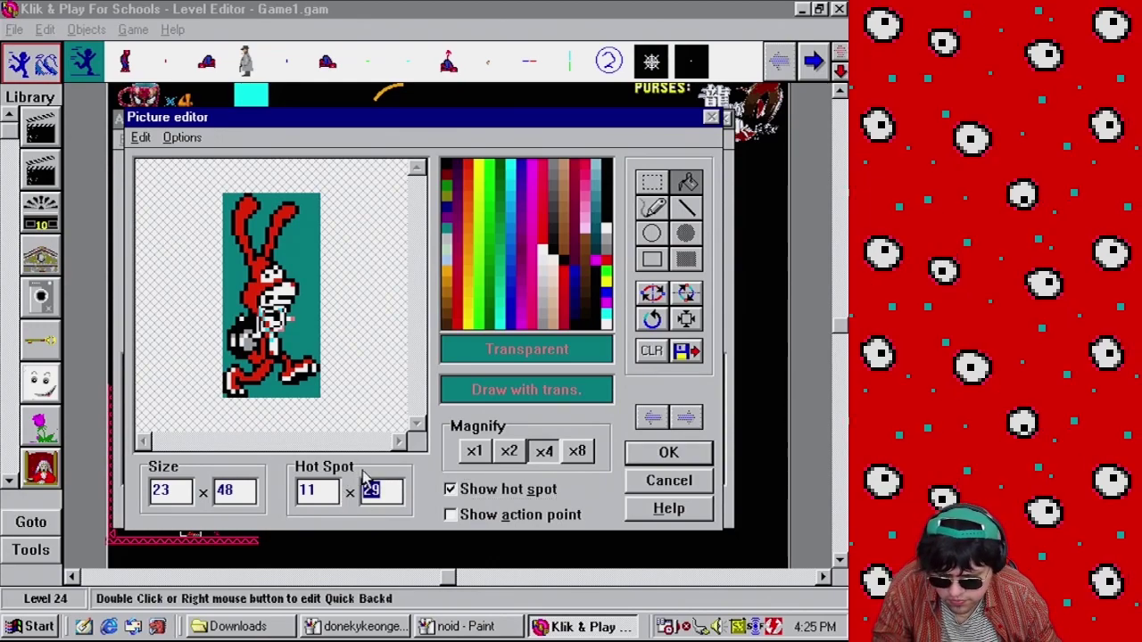
text(24)
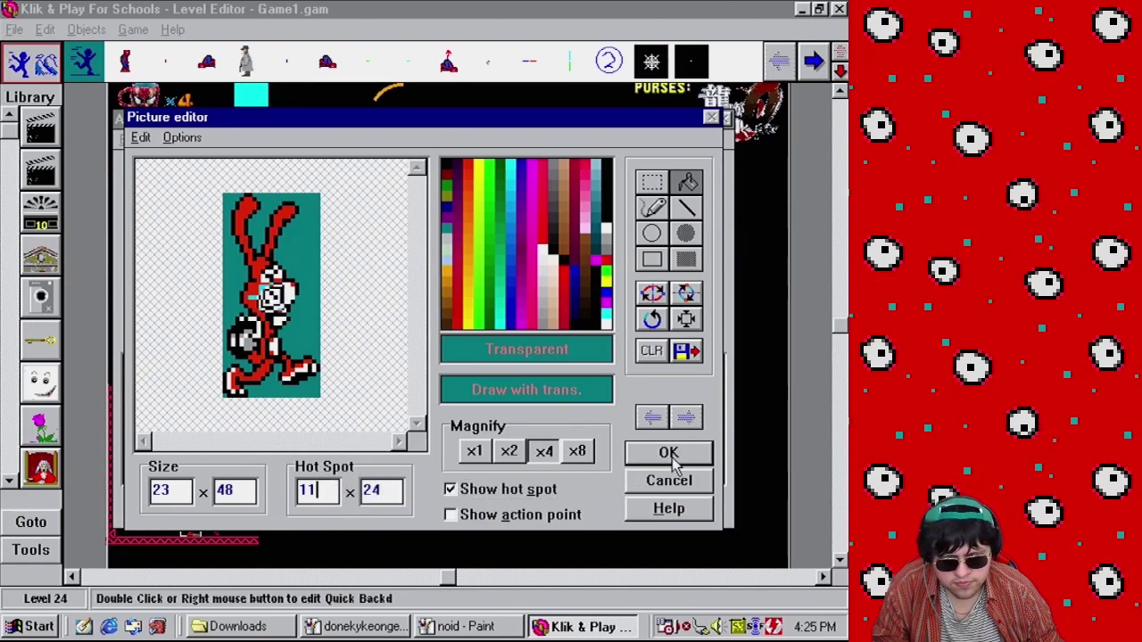
click(671, 457)
Lower the Walking animation's minimum and maximum speeds to the same slow setting near the low end of the scale
drag(571, 295, 597, 295)
drag(698, 319, 599, 319)
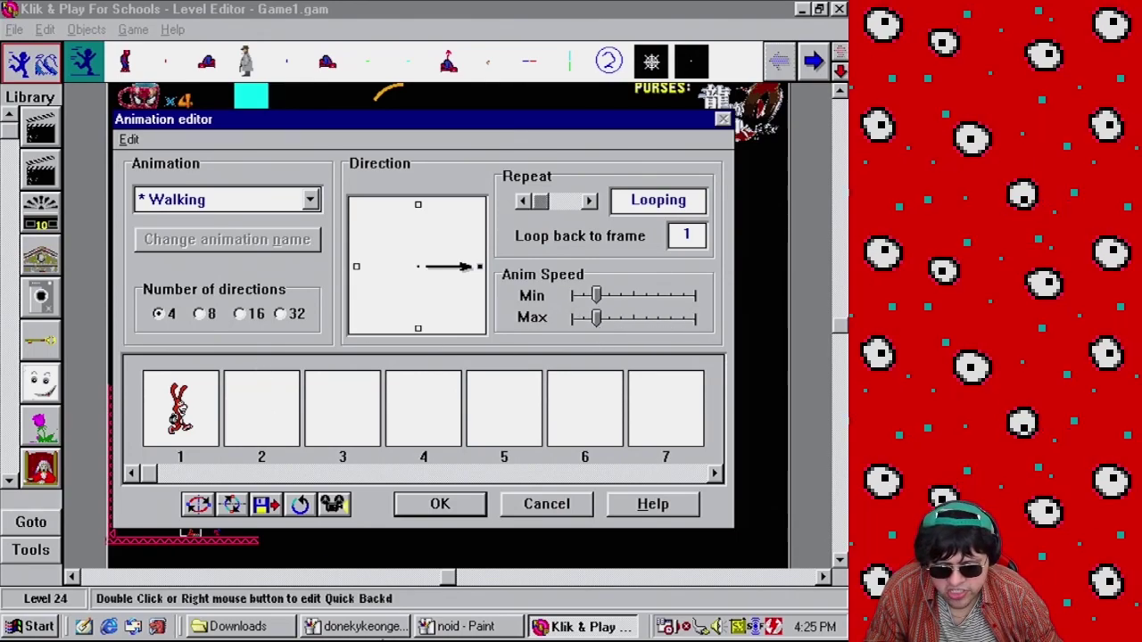
Switch to the noid image in Paint and copy the fourth sprite of the top row
key(alt+Tab)
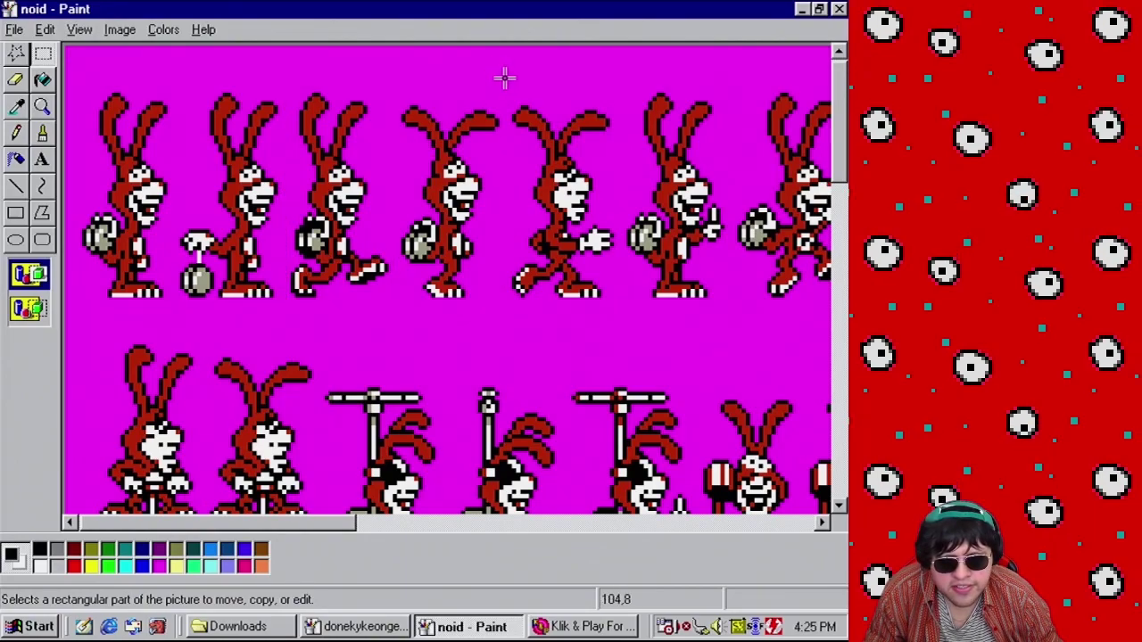
drag(508, 86, 396, 312)
key(ctrl+c)
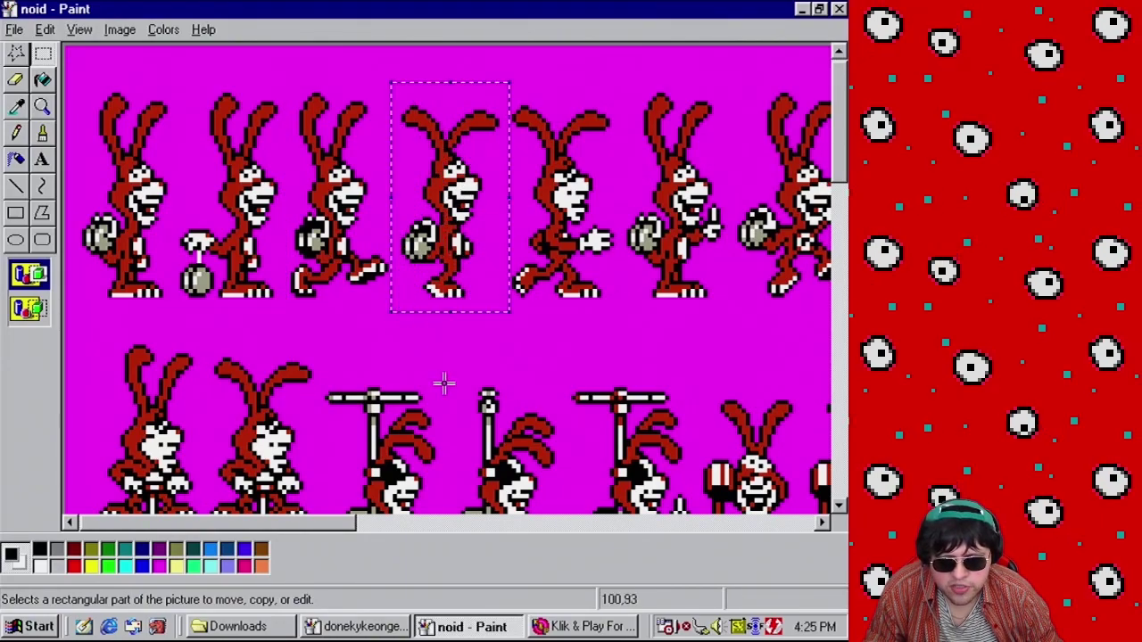
Switch back to Klik & Play, paste the copied sprite into the second Walking frame and crop the frame to it
click(571, 627)
double_click(259, 409)
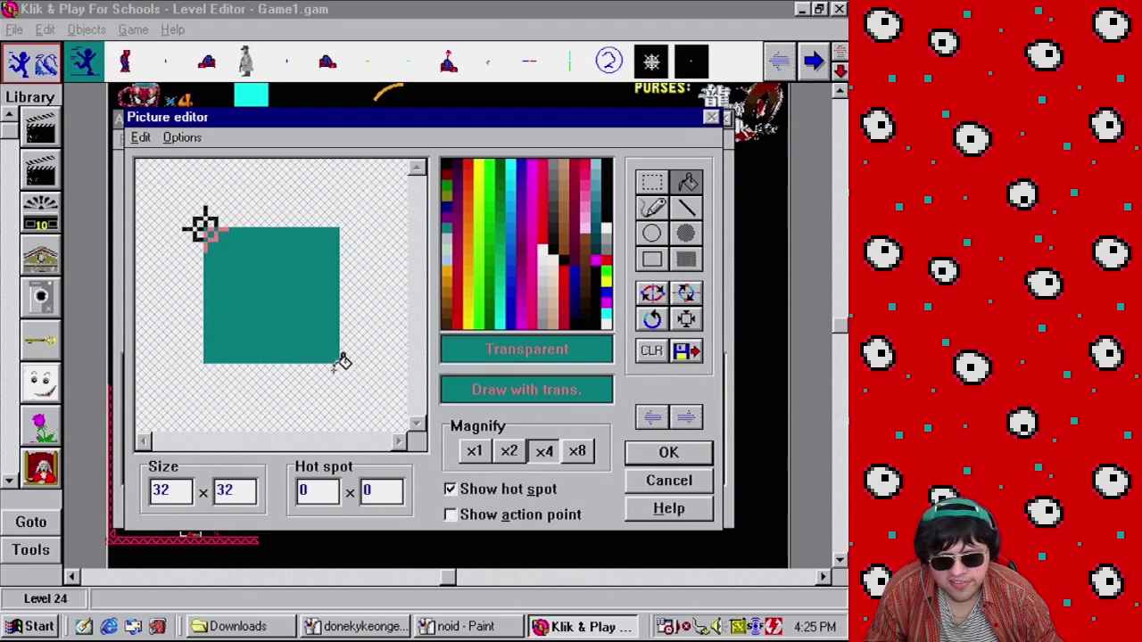
key(ctrl+v)
click(686, 349)
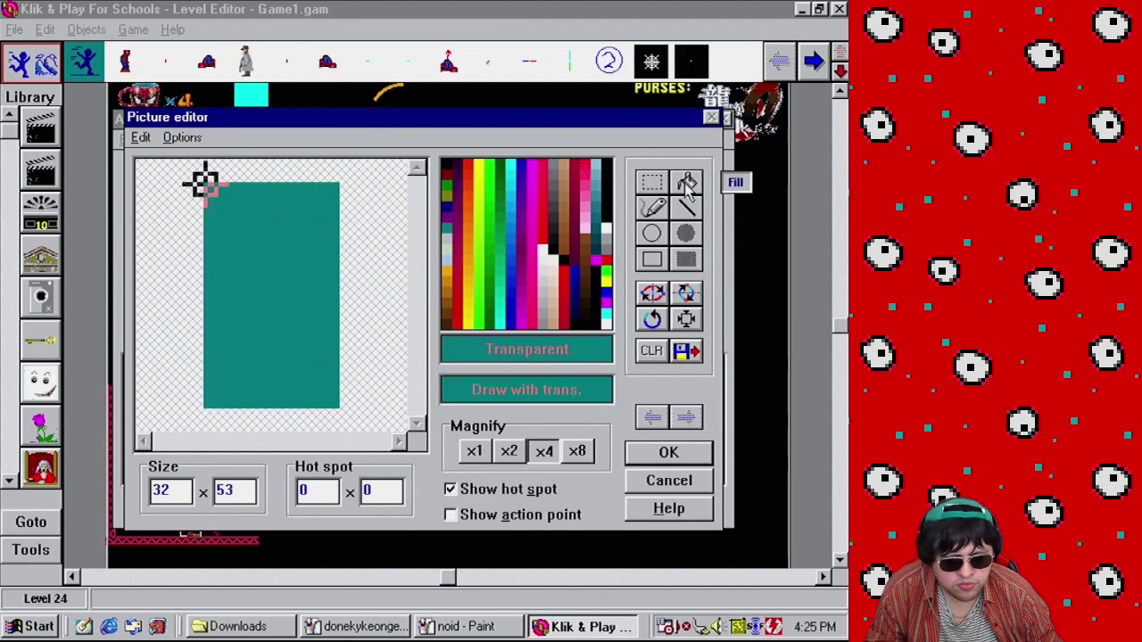
key(ctrl+v)
click(686, 318)
Clear the second Walking frame and paste the sprite again with black as the drawing colour
click(656, 353)
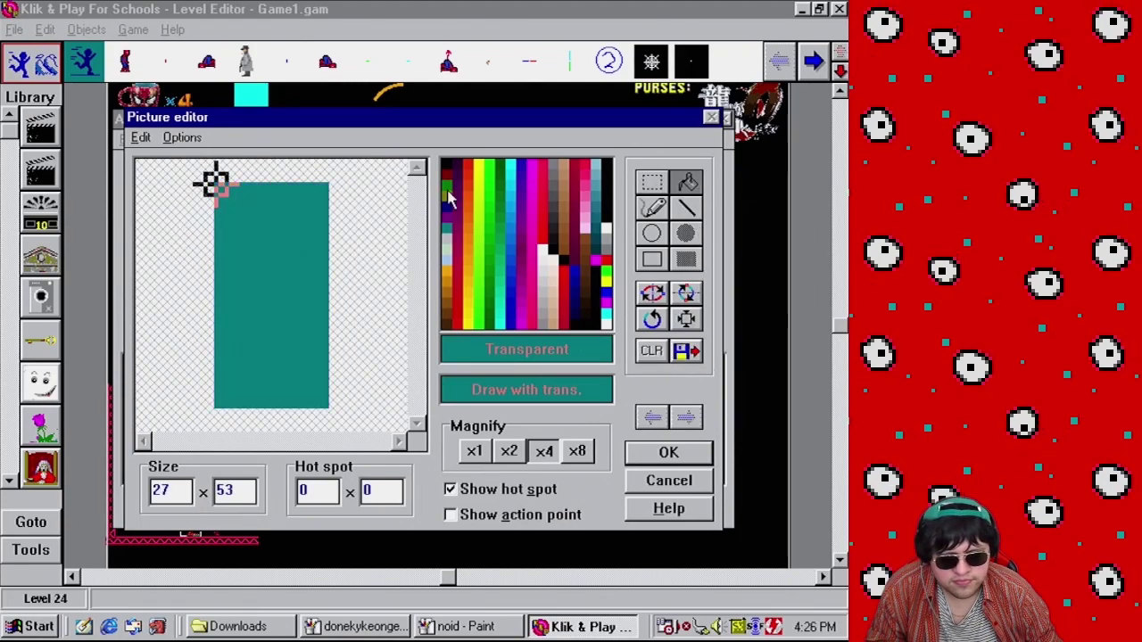
click(446, 166)
click(268, 242)
key(ctrl+v)
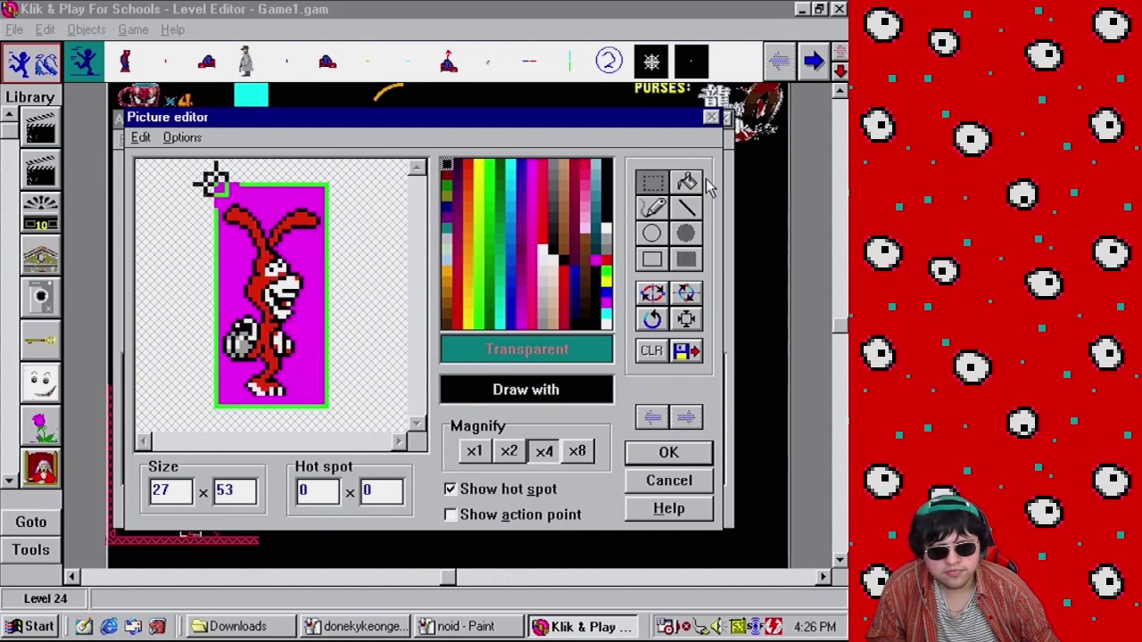
Fill the second sprite's magenta background with the transparent colour and crop the frame to the figure
click(536, 353)
click(326, 245)
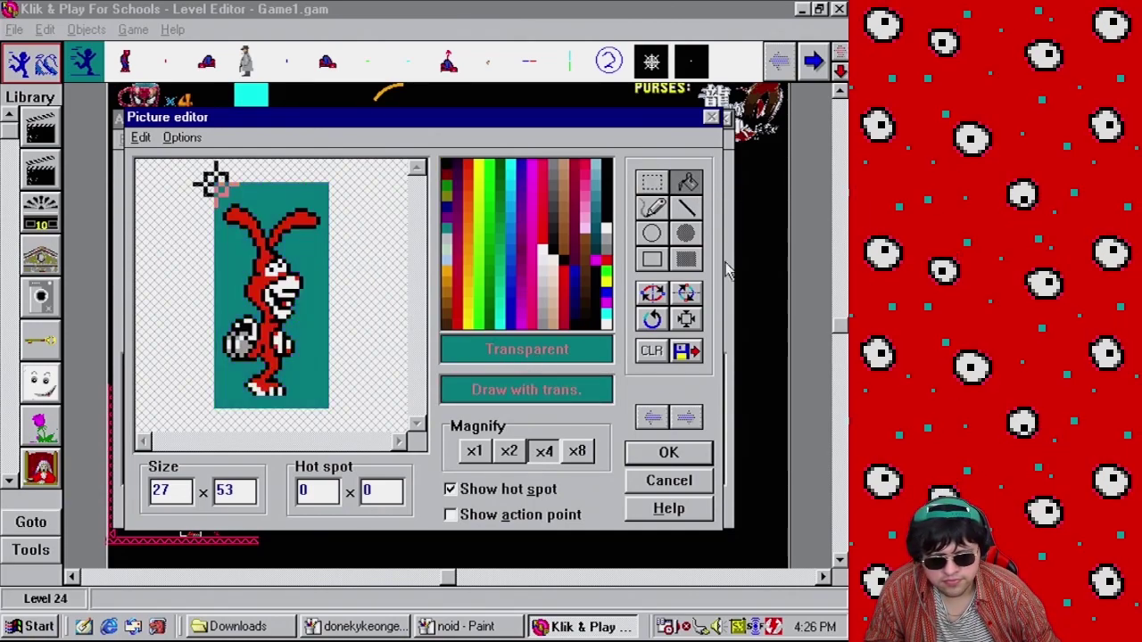
click(698, 295)
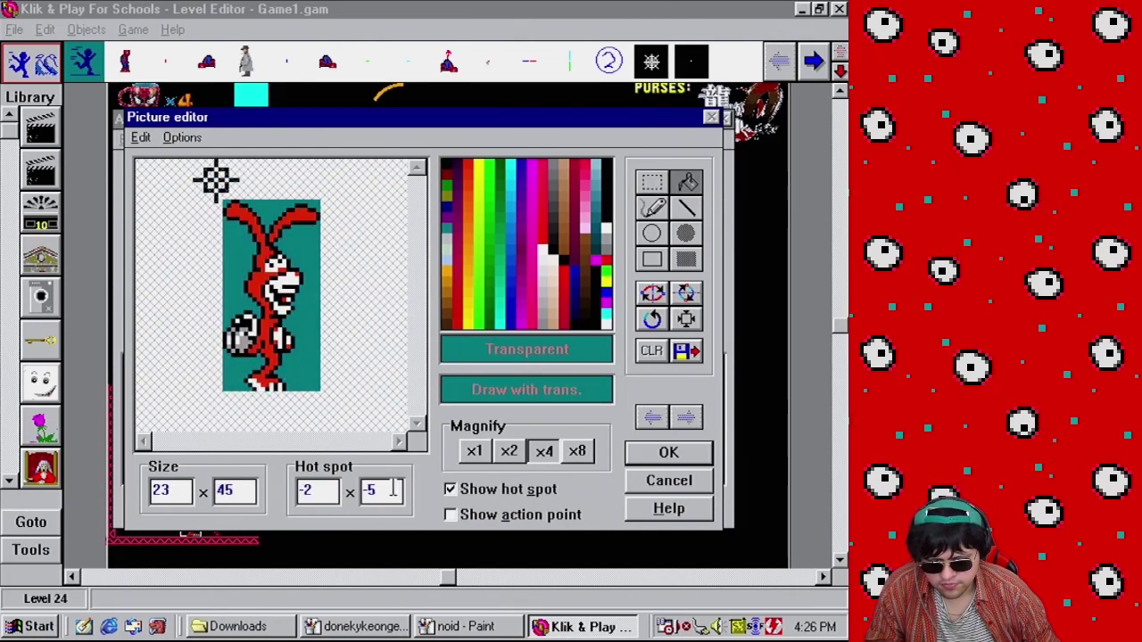
Set the second frame's hot spot and action point to 11 × 24 and accept the picture
click(321, 494)
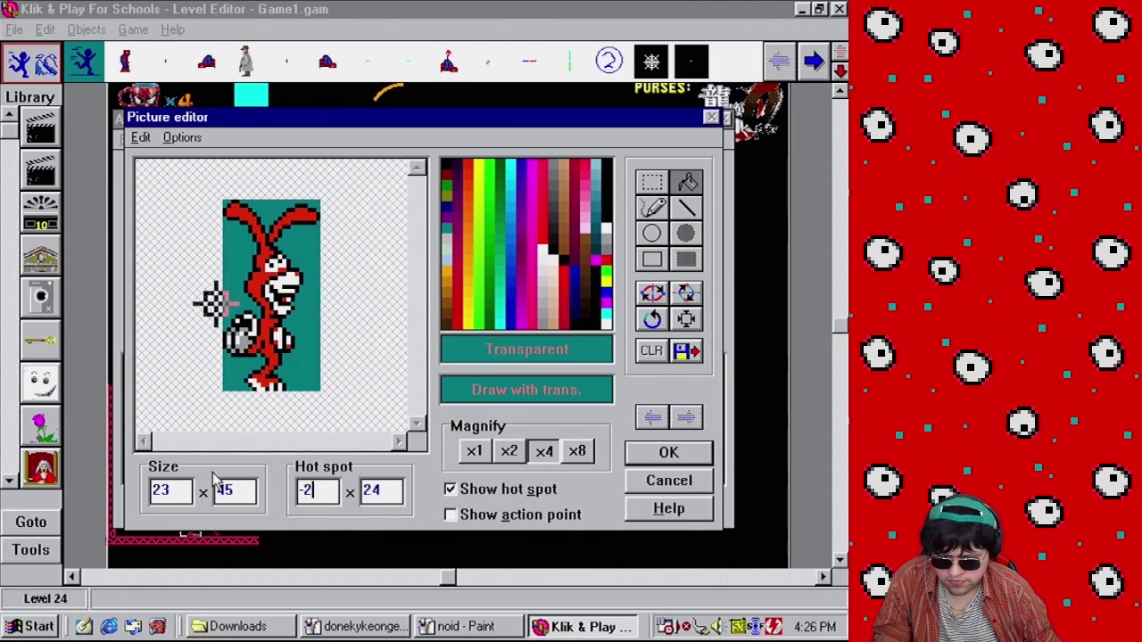
drag(214, 304, 268, 311)
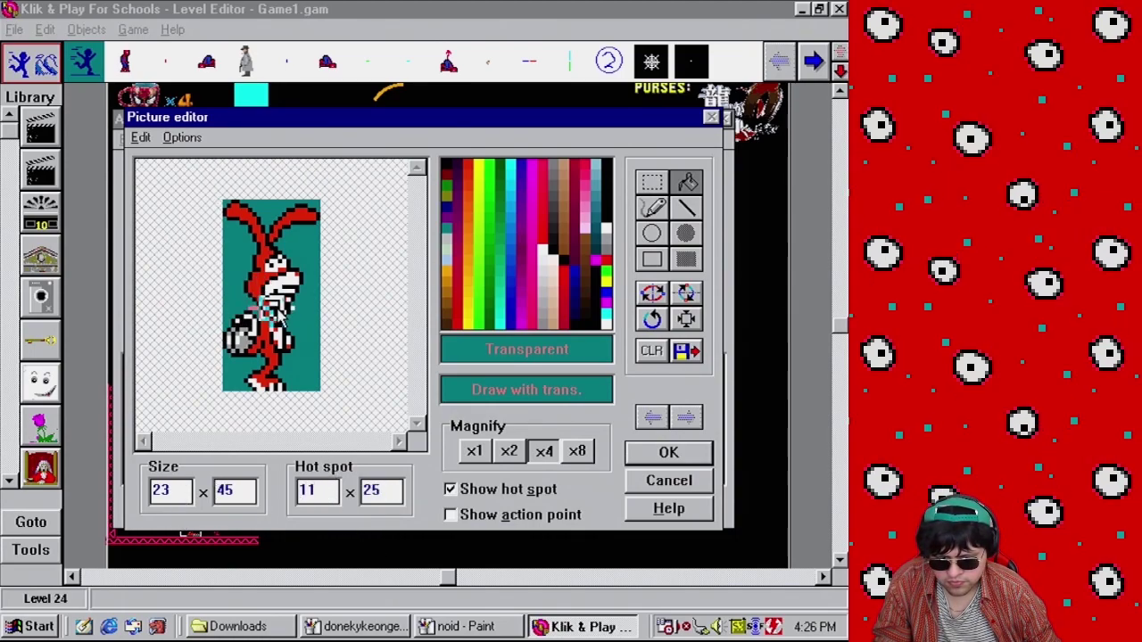
click(526, 518)
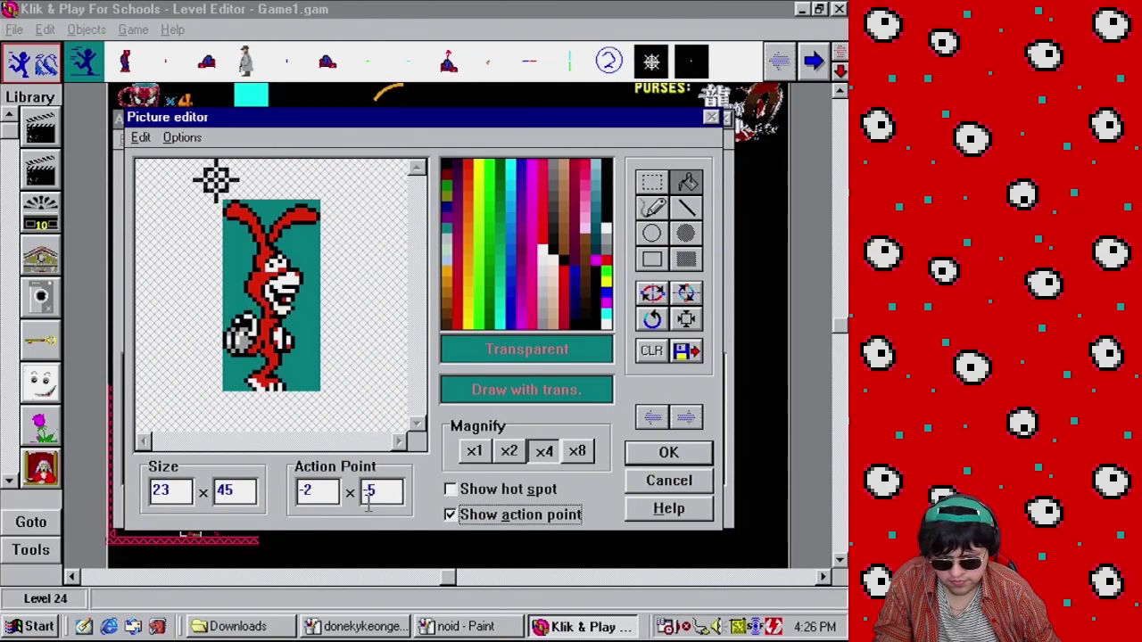
double_click(390, 493)
text(24)
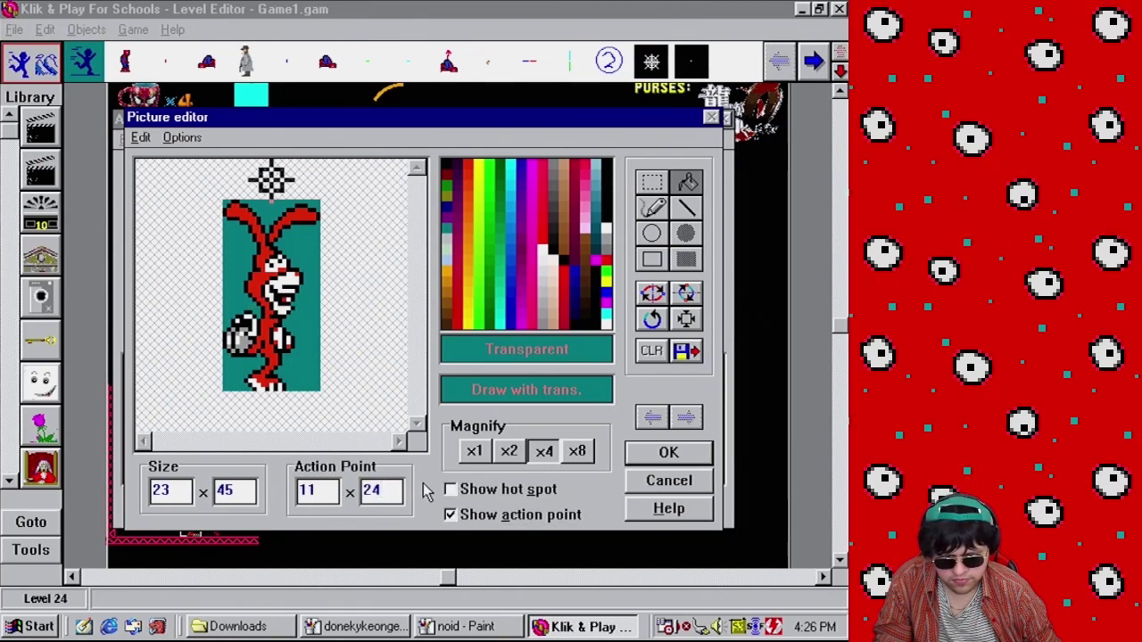
click(559, 492)
click(668, 452)
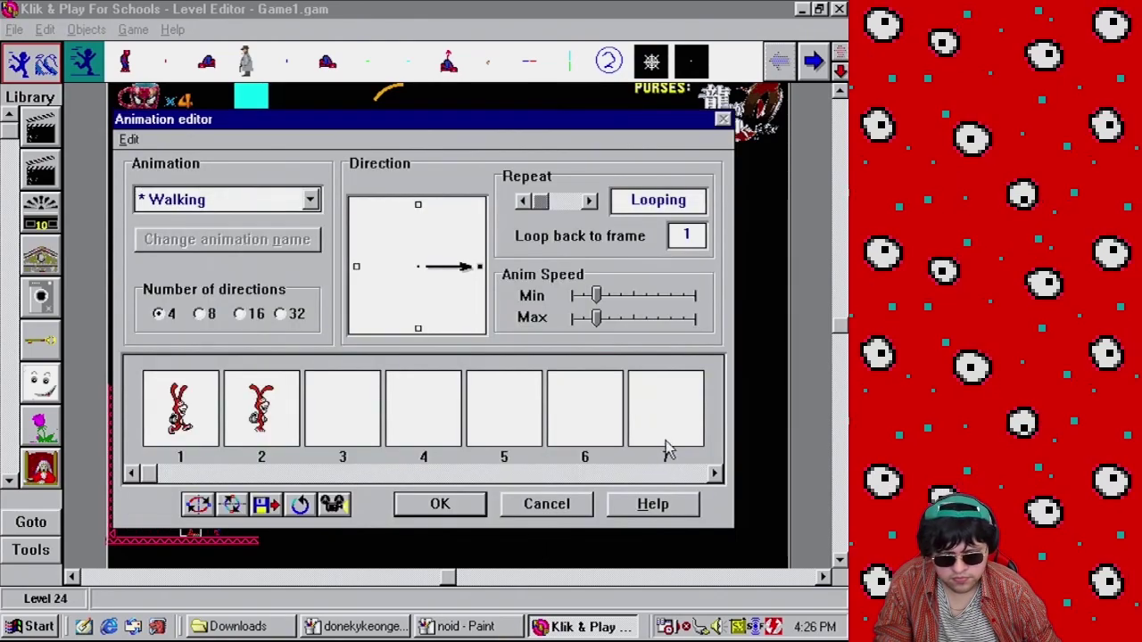
Preview the two-frame Walking animation
click(333, 504)
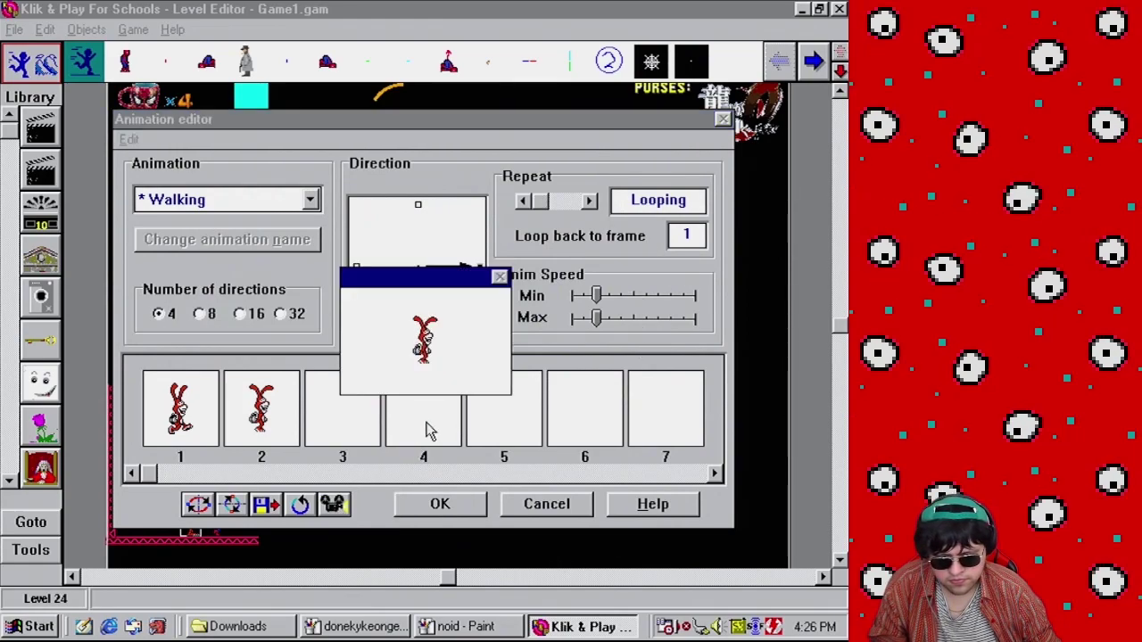
click(498, 277)
Compare the hot spots of Walking frames 1 and 2, and move the first frame's hot spot to 11 × 29
double_click(185, 428)
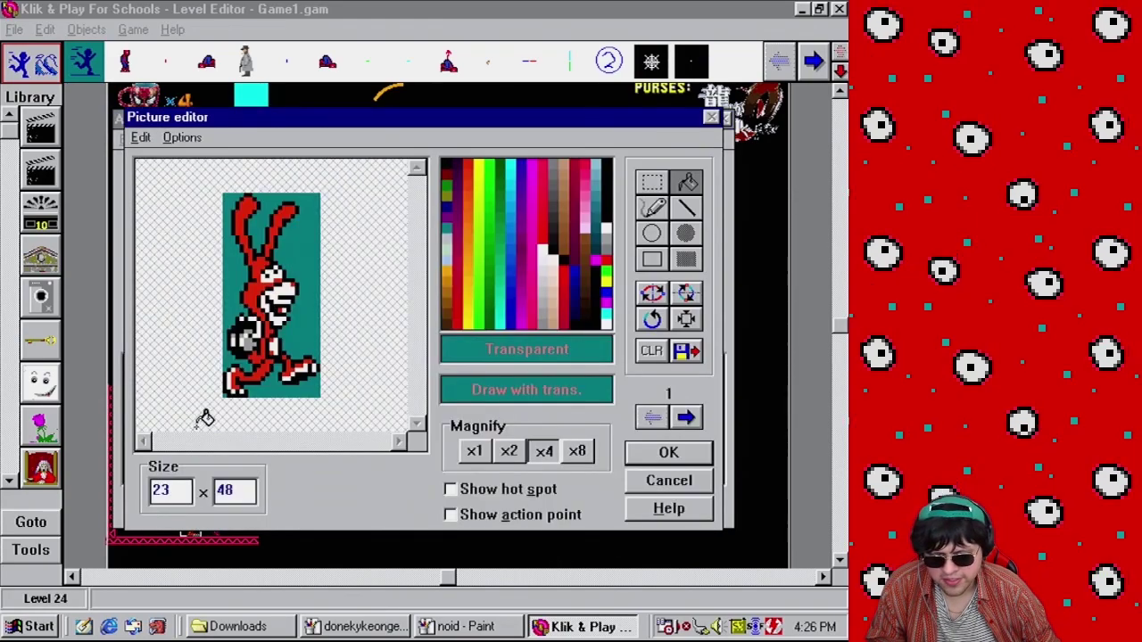
click(498, 491)
click(684, 417)
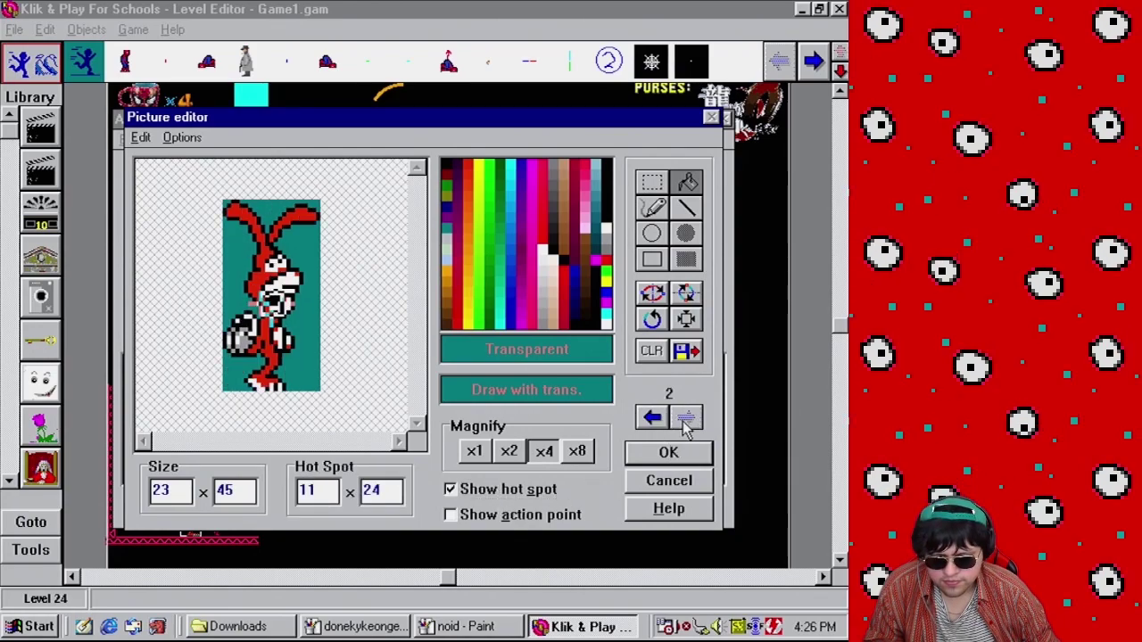
click(656, 420)
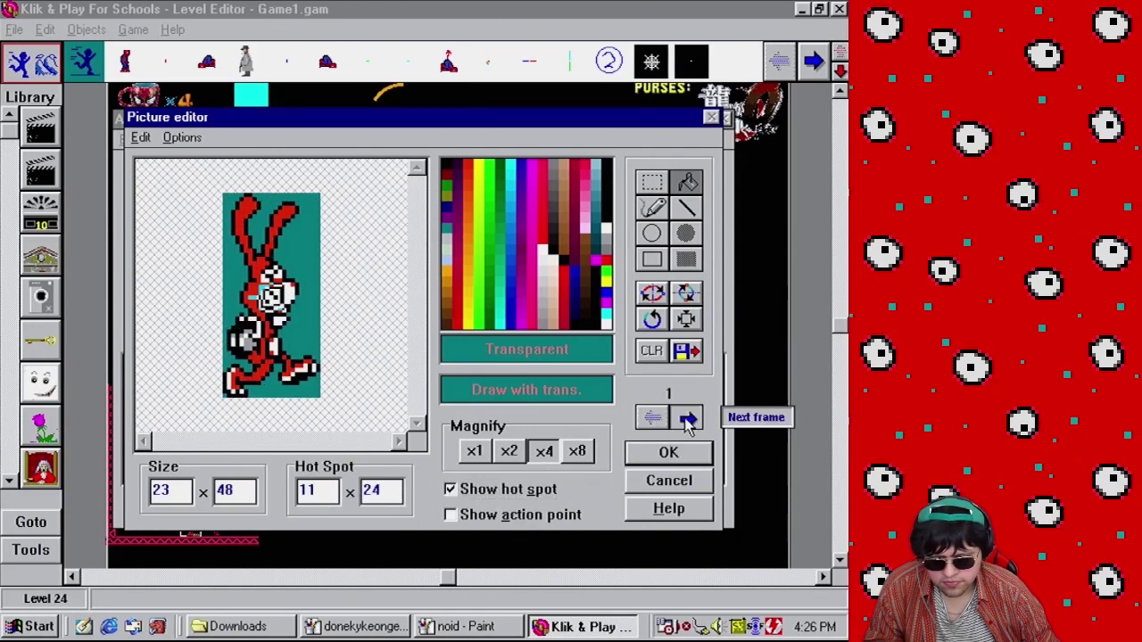
click(687, 419)
click(654, 420)
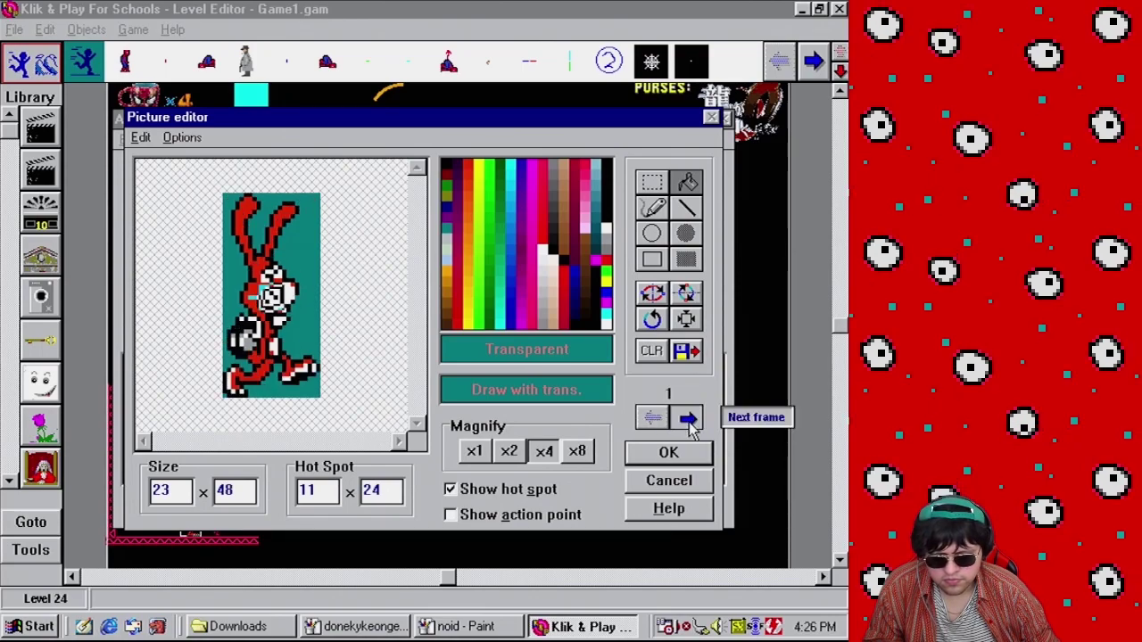
click(688, 420)
click(652, 418)
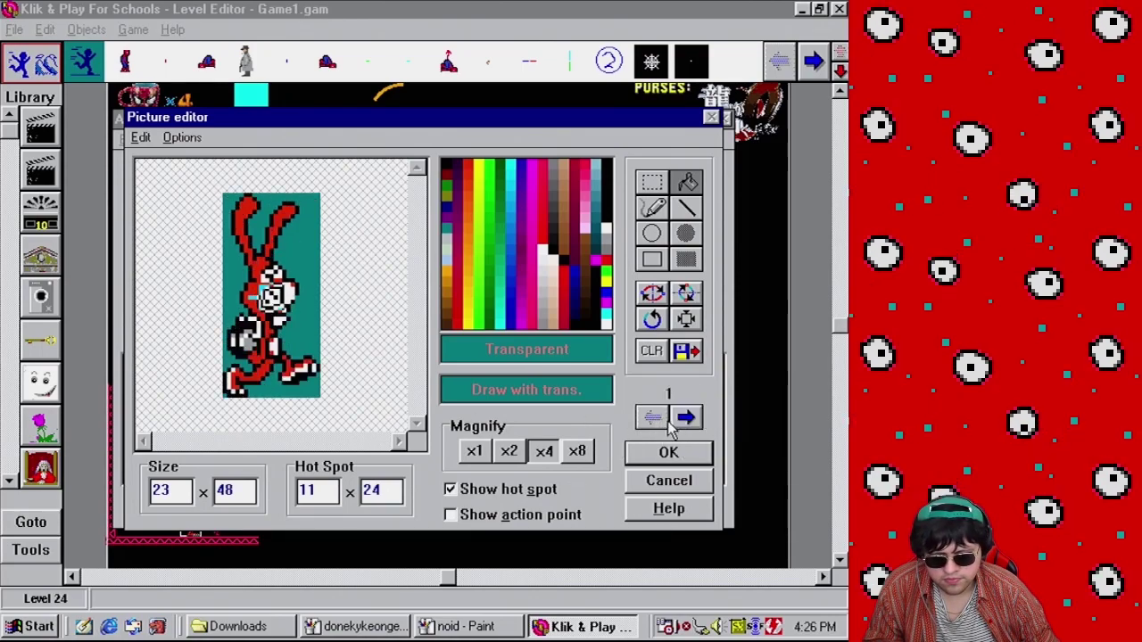
drag(272, 295, 276, 323)
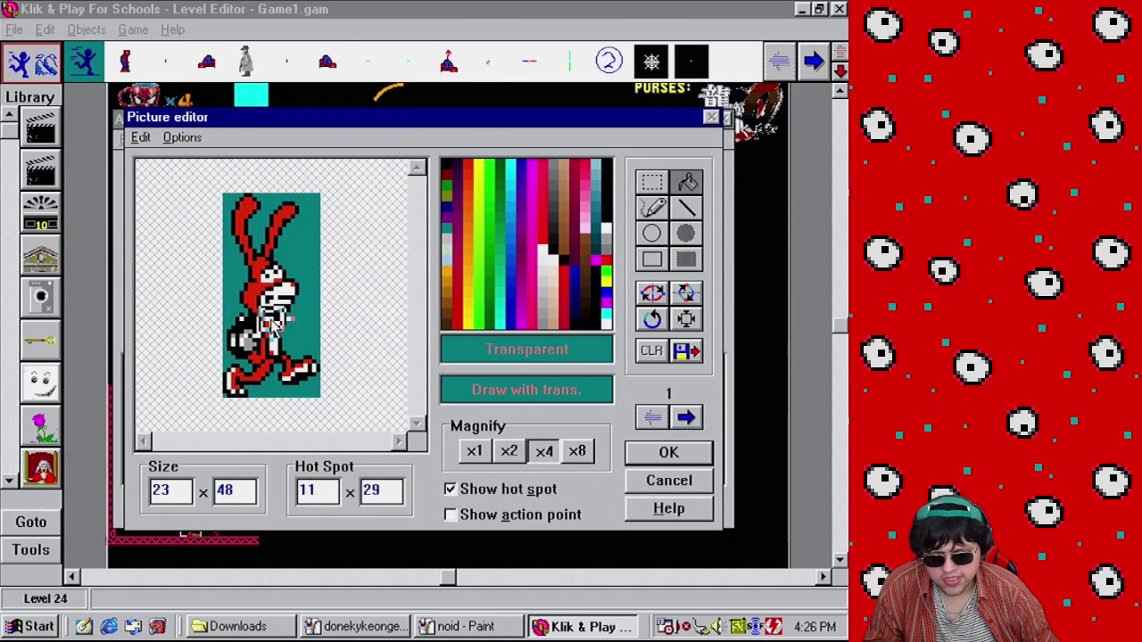
click(686, 417)
click(699, 453)
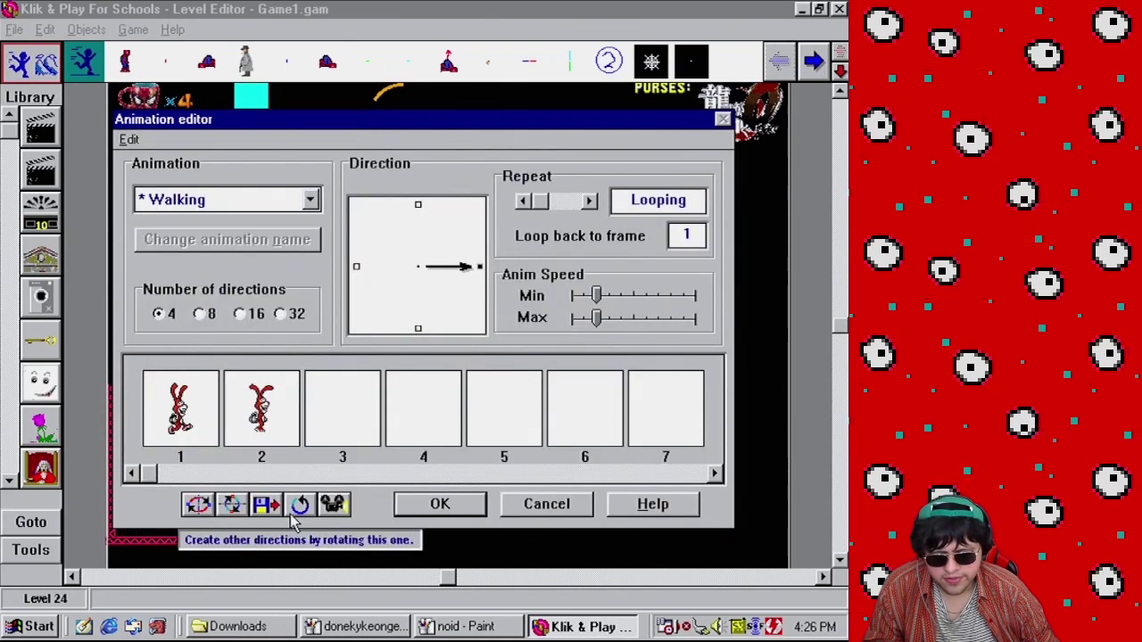
Preview the Walking animation again to check the frame alignment
click(334, 505)
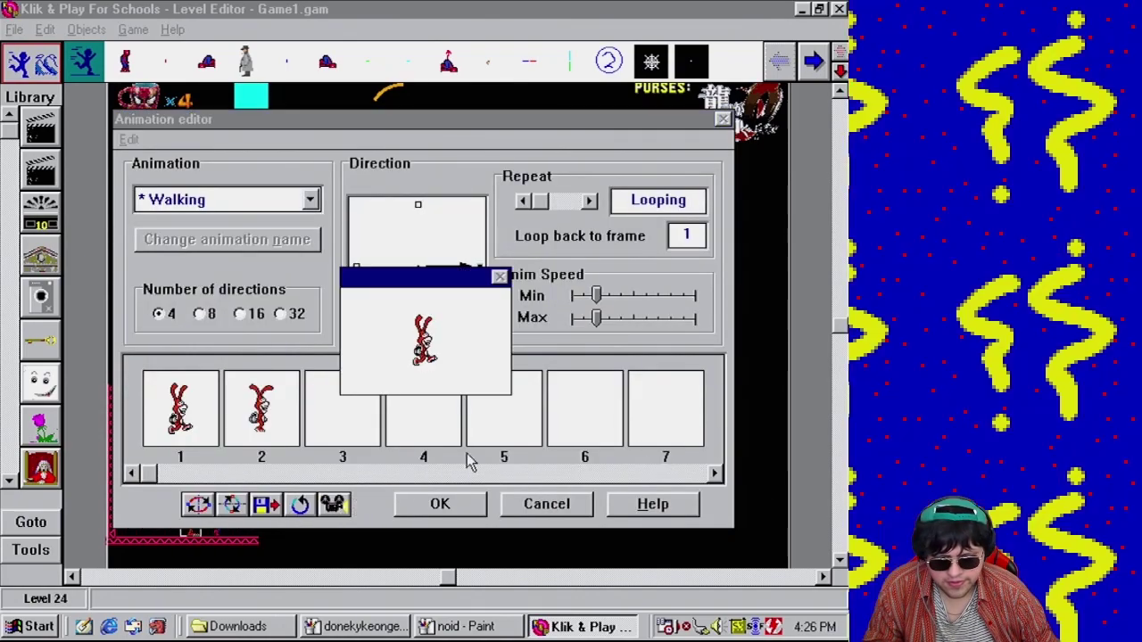
click(480, 373)
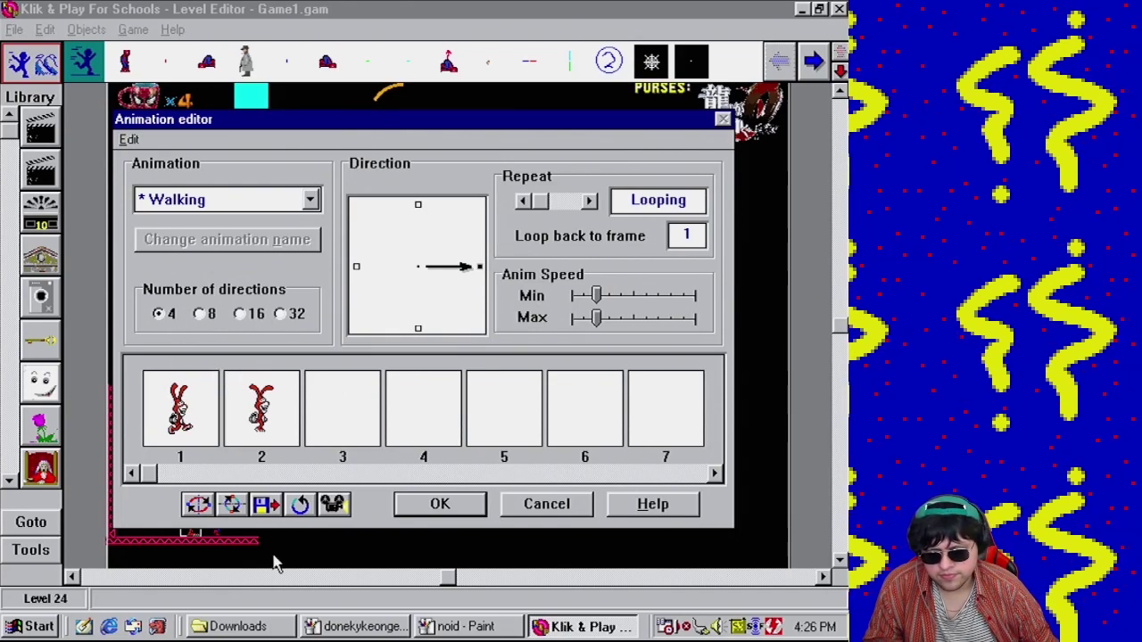
Generate the other Walking directions by rotation, delete the downward and upward frames, and accept the animation
click(302, 513)
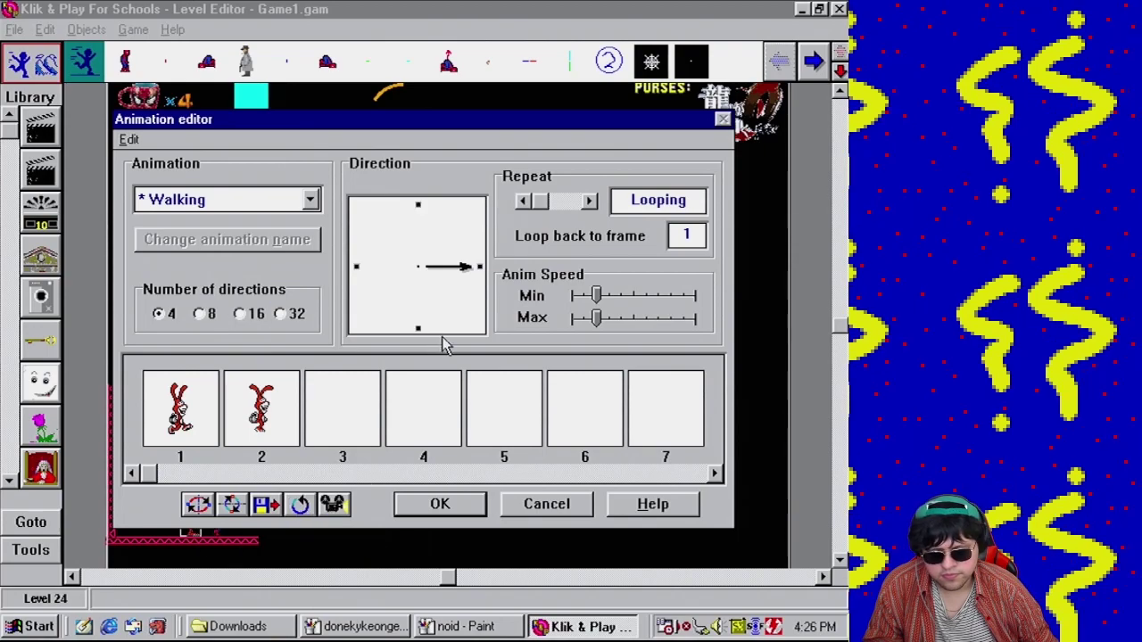
click(418, 329)
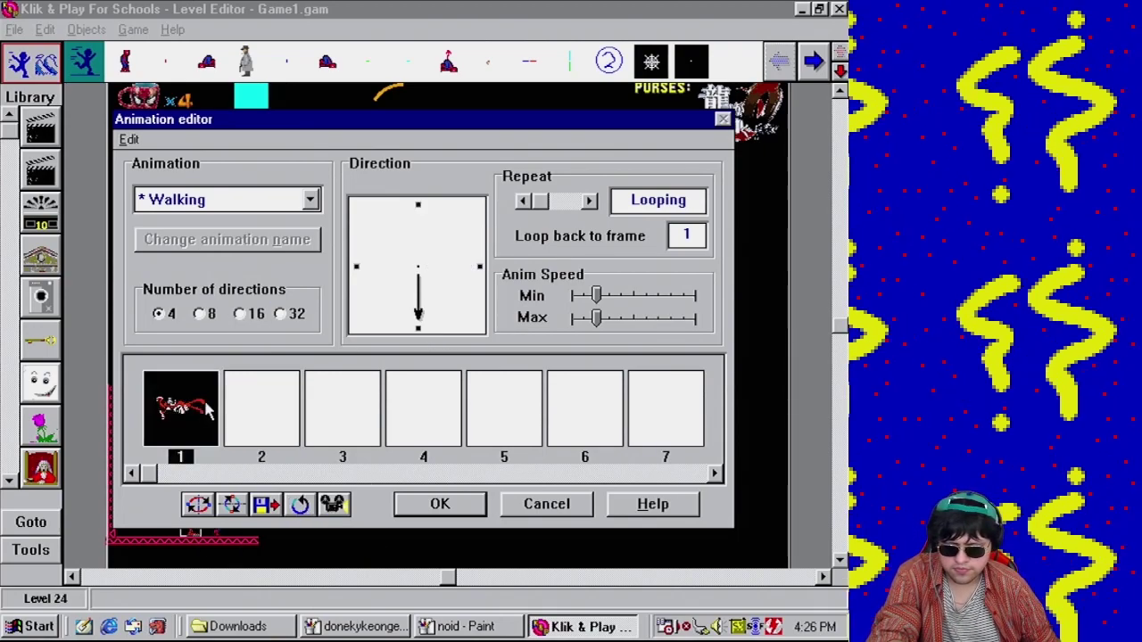
click(418, 206)
click(261, 410)
key(Delete)
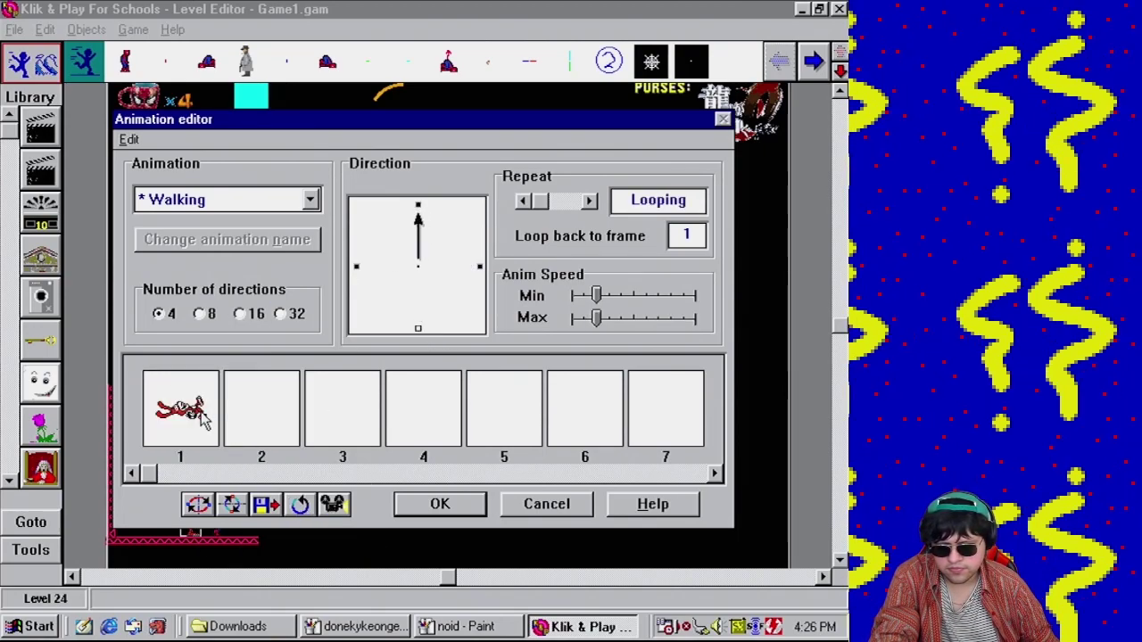
click(199, 410)
key(Delete)
click(458, 504)
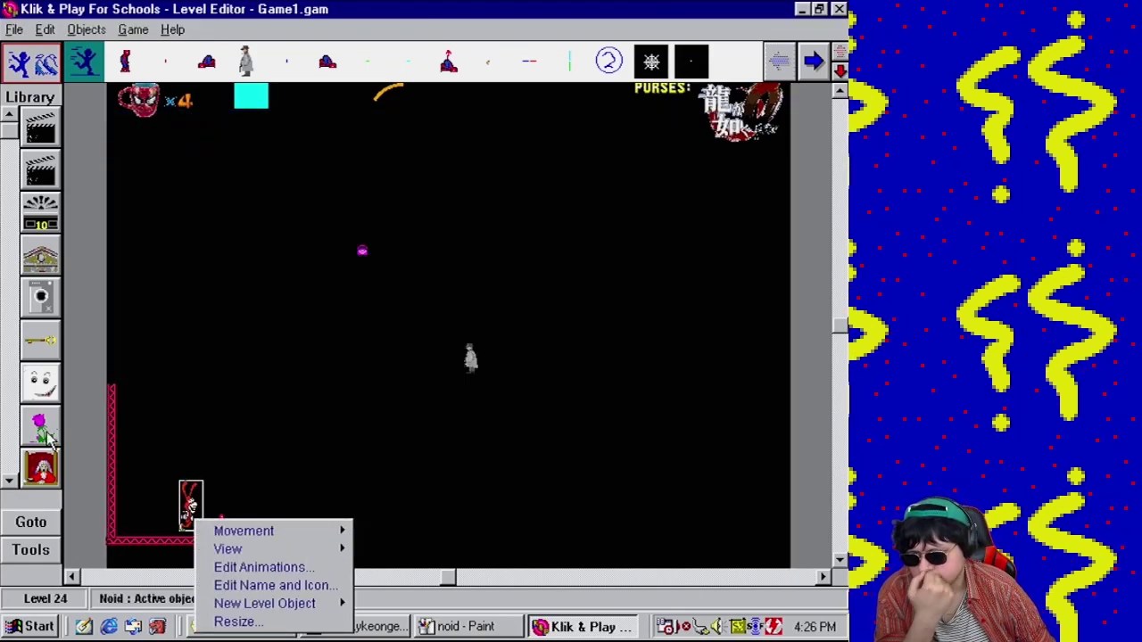
Assign a path movement to the Noid standing on the platform
click(82, 431)
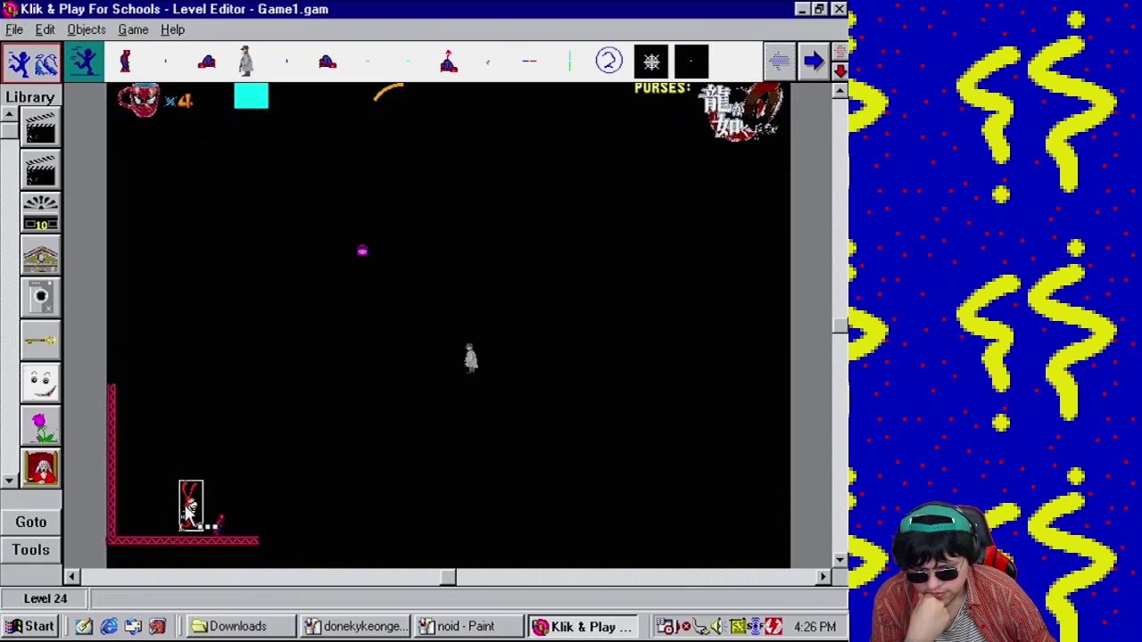
right_click(184, 516)
mouse_move(230, 519)
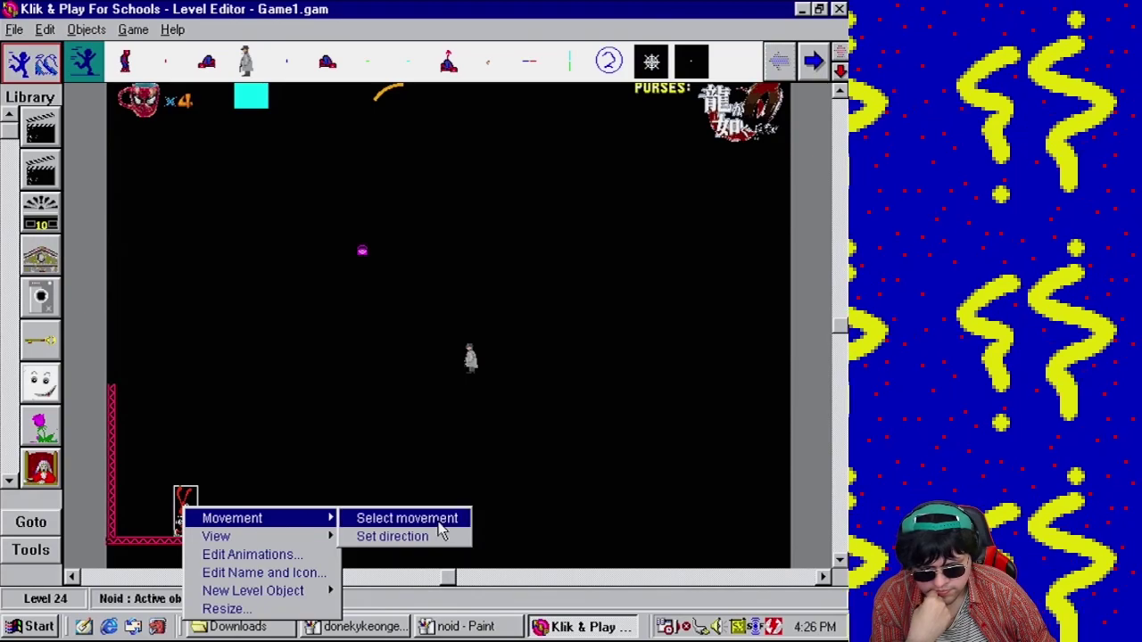
click(434, 519)
click(464, 385)
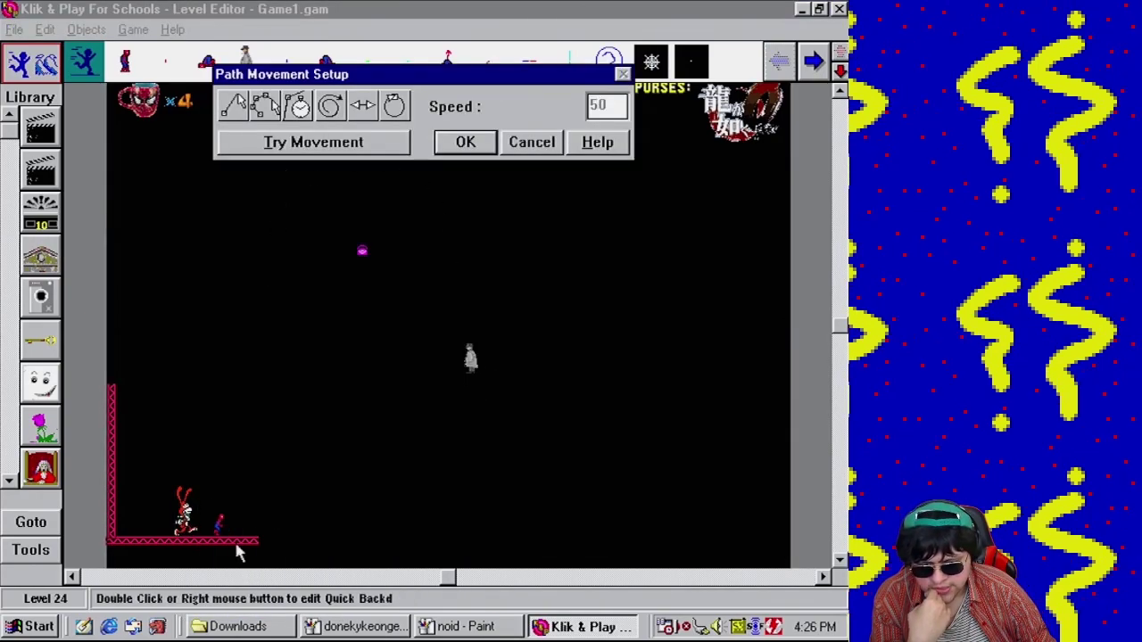
Draw a horizontal path line from the Noid past the platform's right end, and make the movement reverse and loop
click(234, 106)
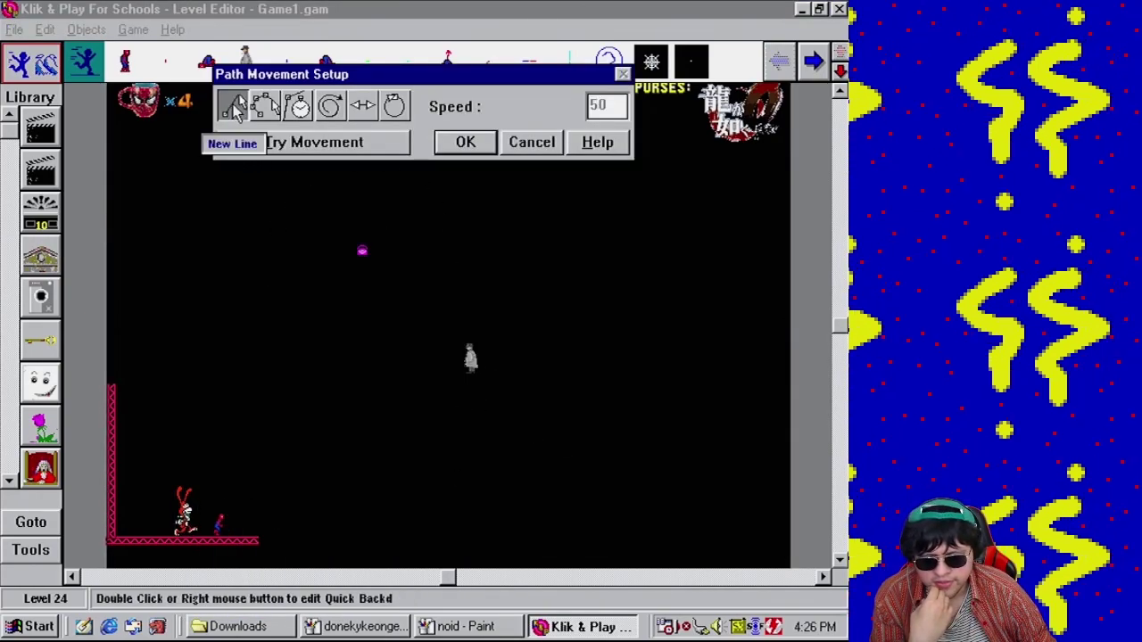
click(270, 518)
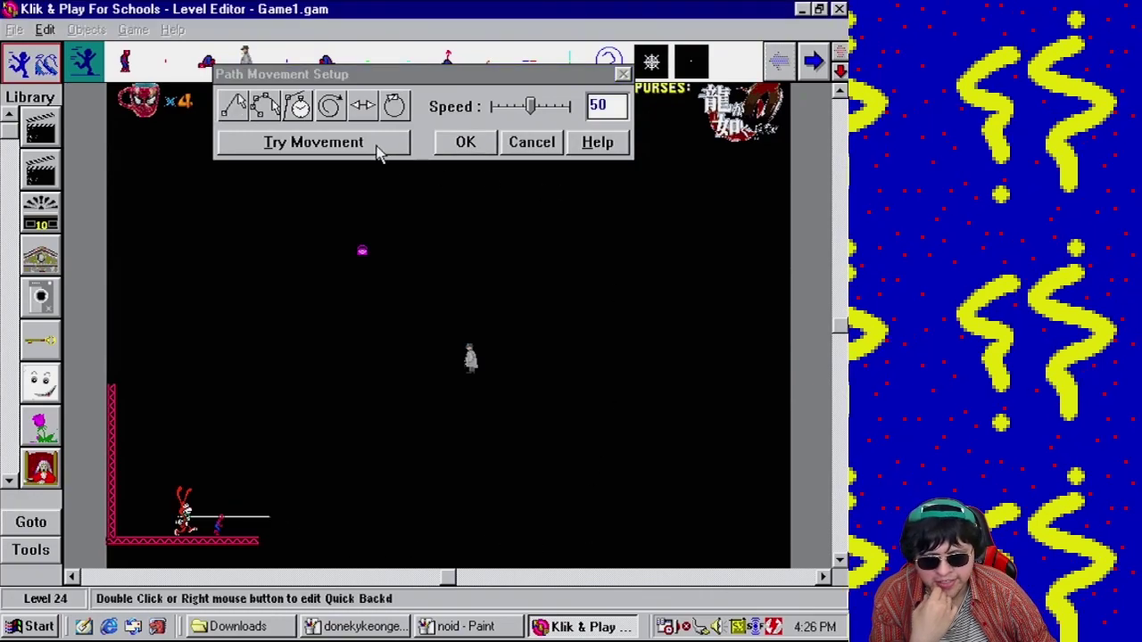
click(364, 106)
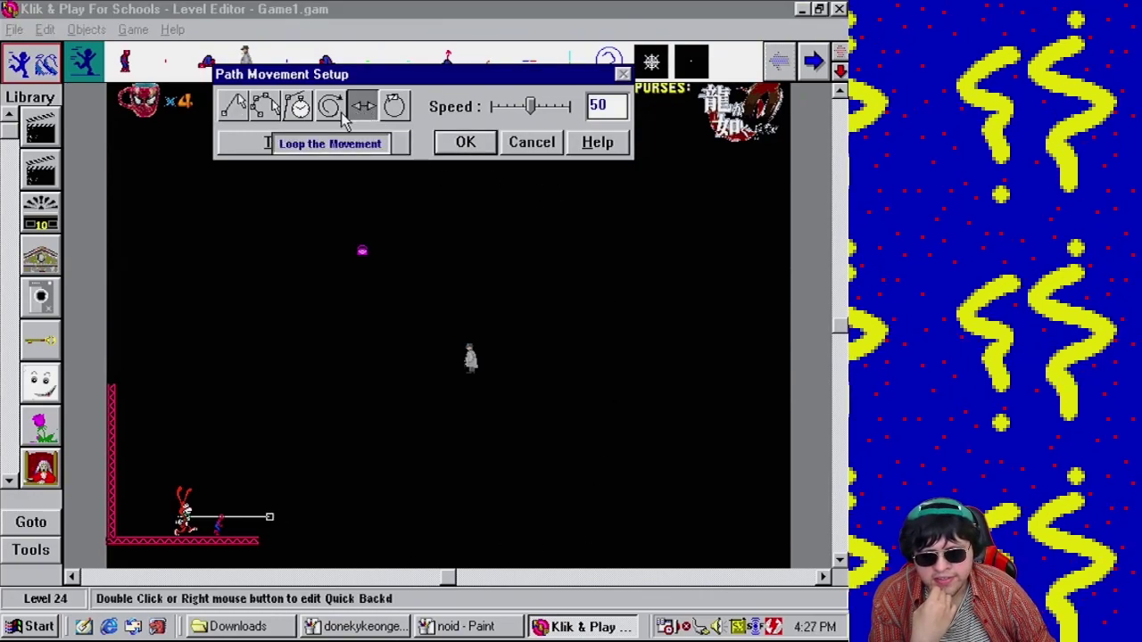
click(342, 114)
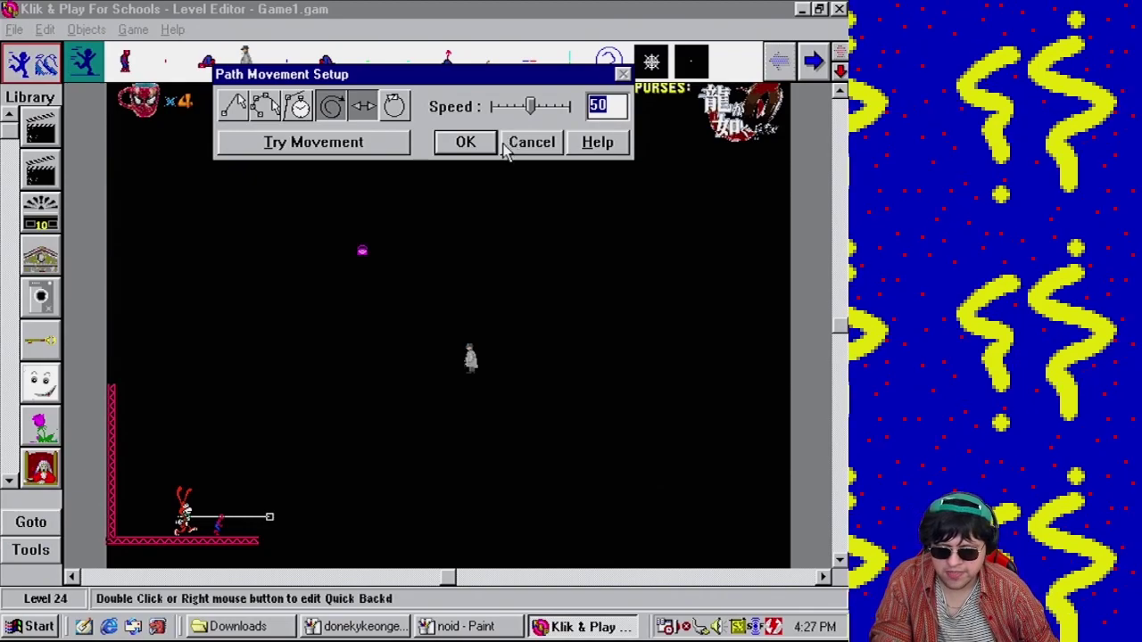
Try the Noid's path movement and set the path line's speed to 10
click(304, 147)
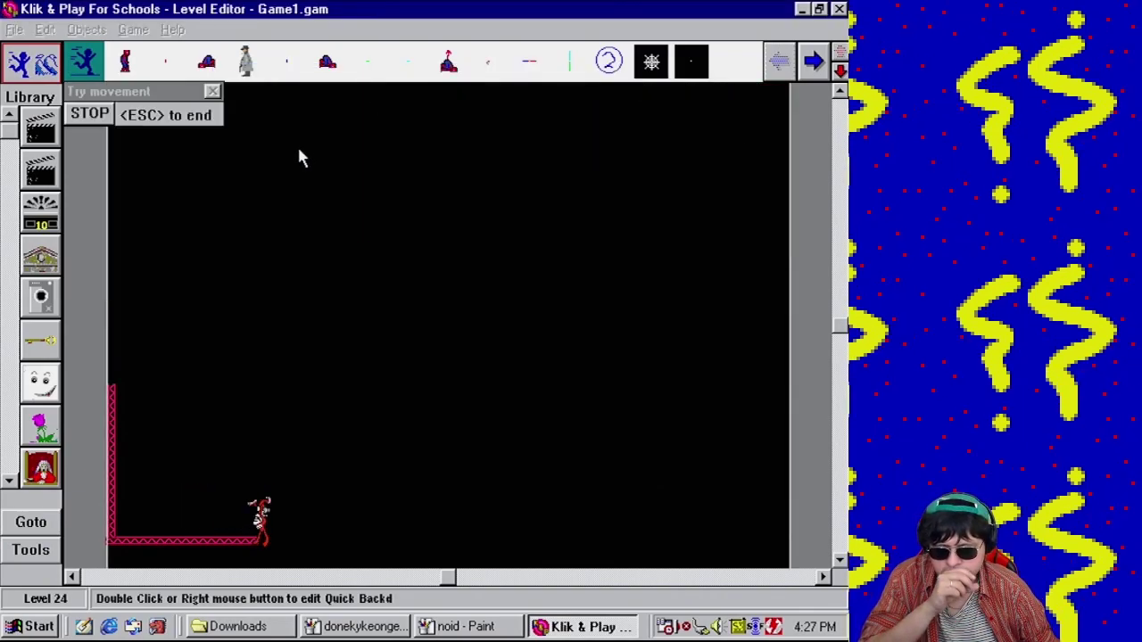
click(80, 114)
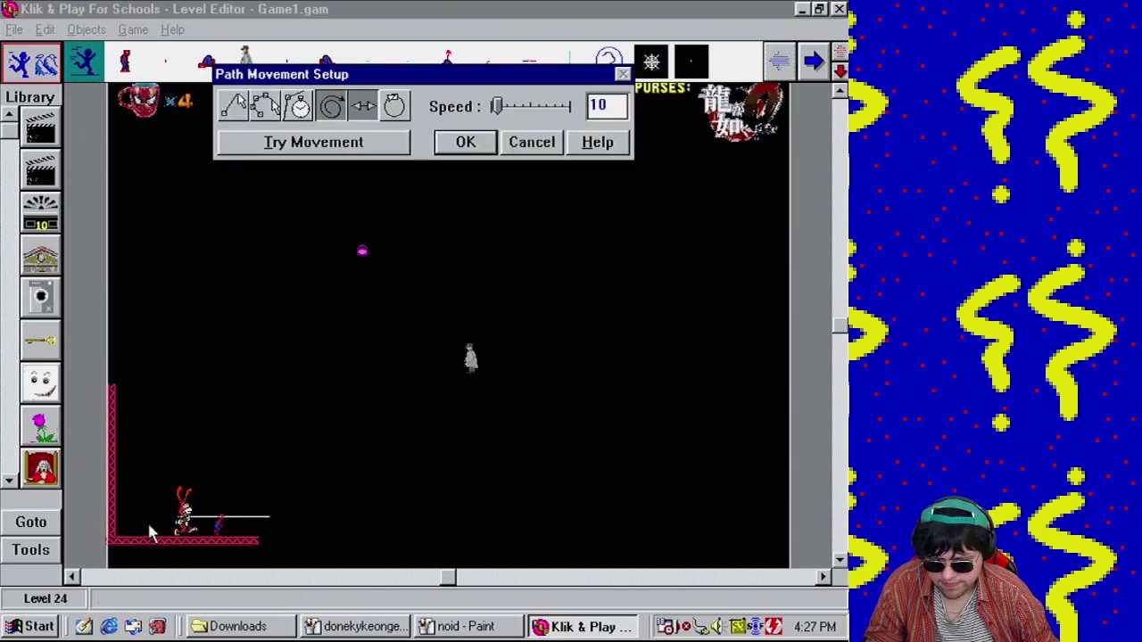
click(184, 529)
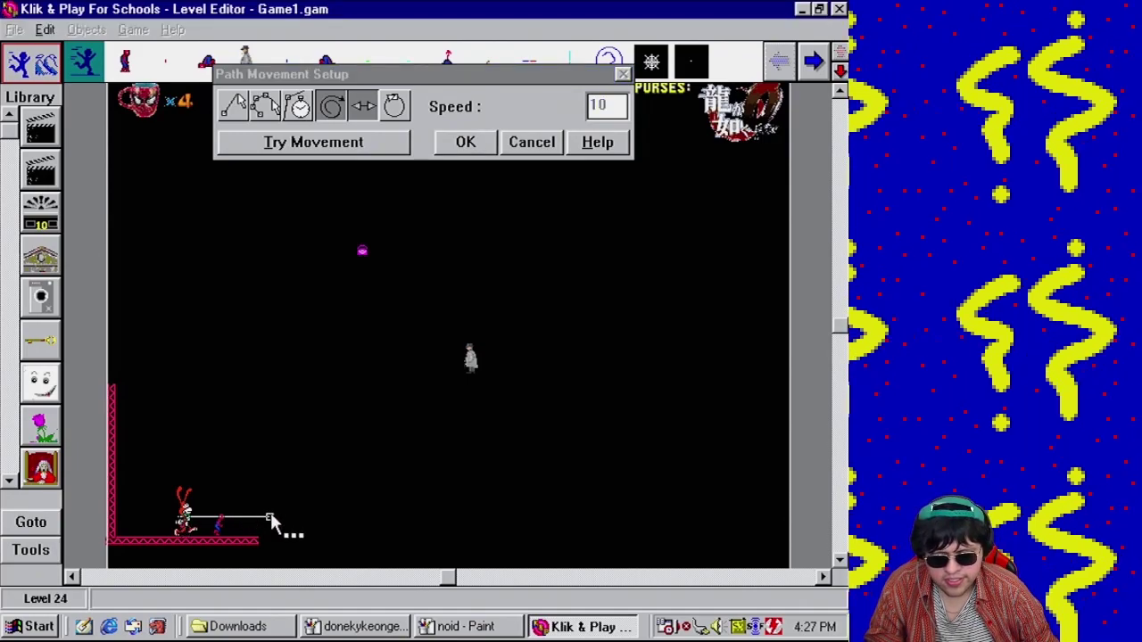
click(187, 520)
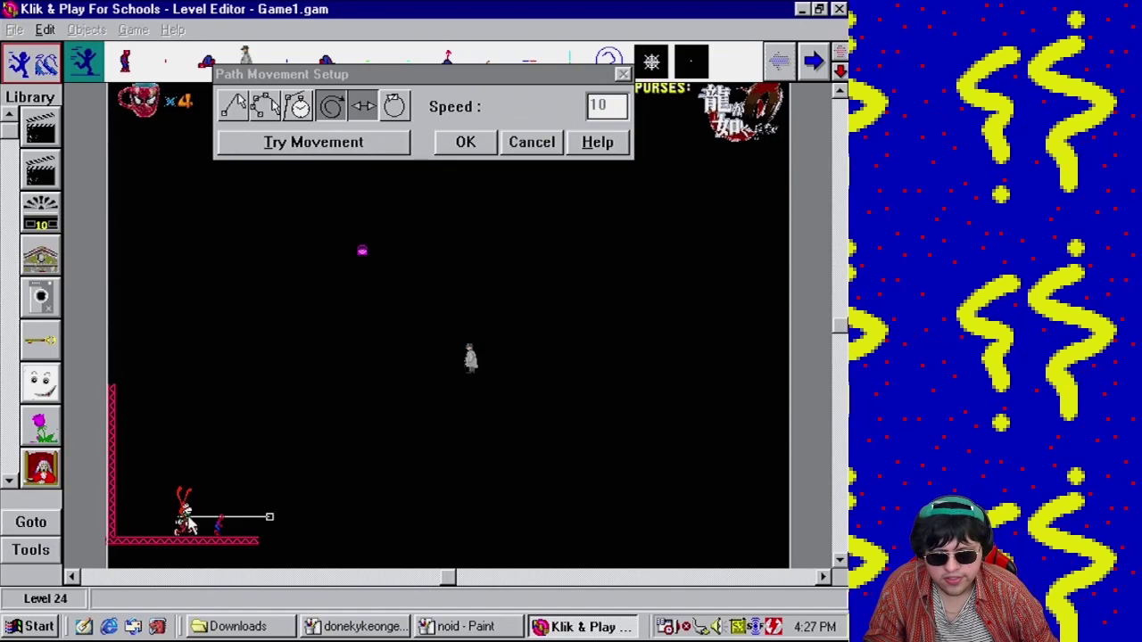
click(618, 105)
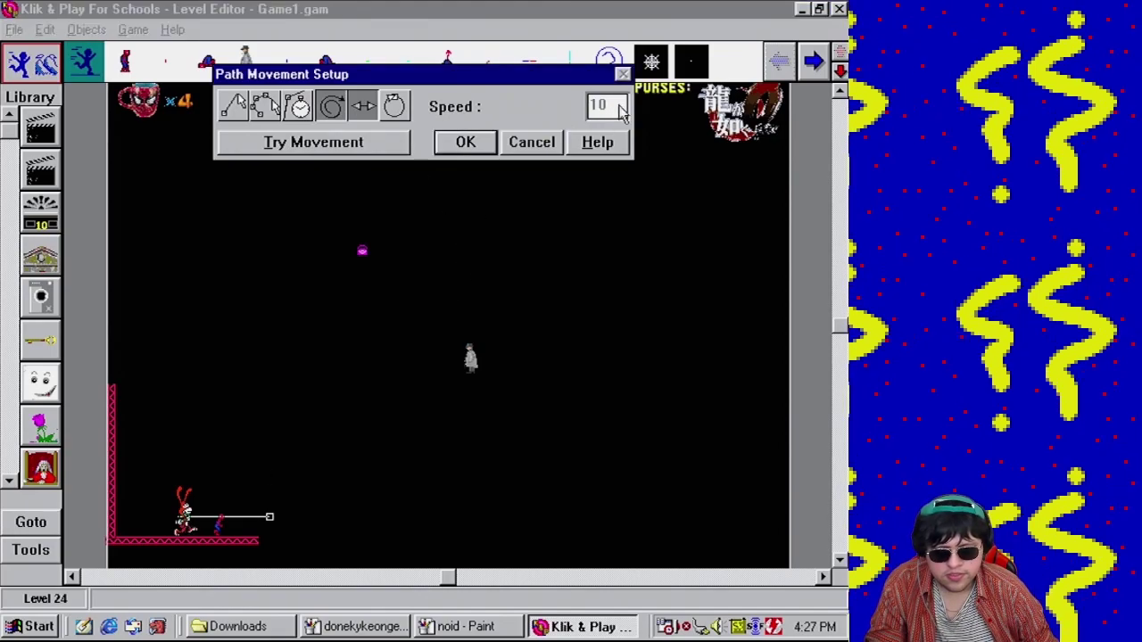
click(269, 517)
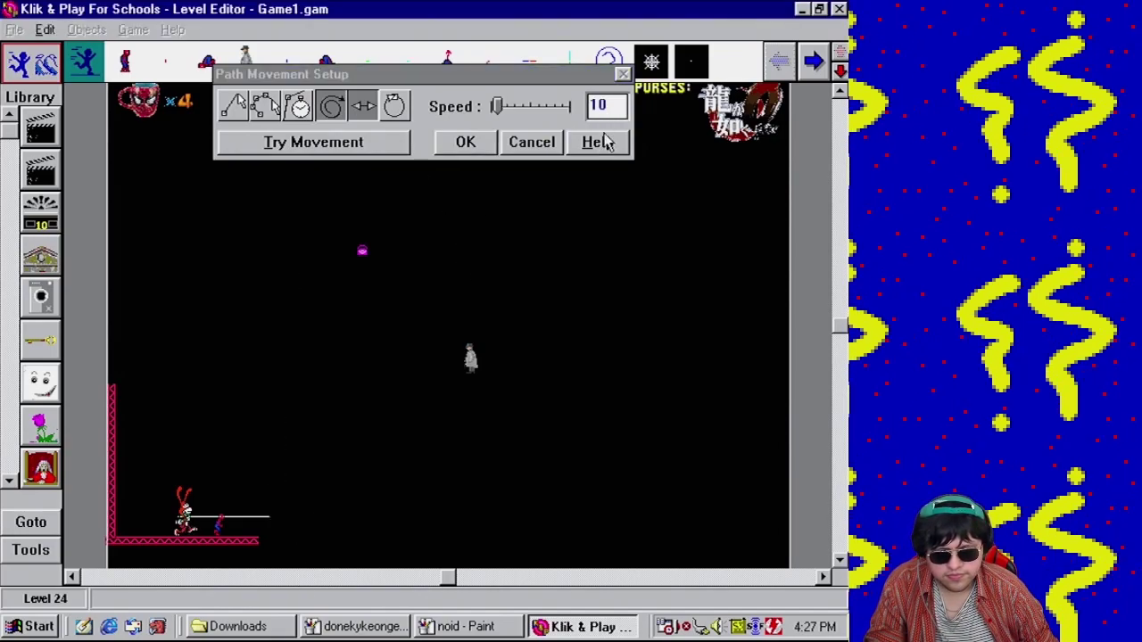
click(482, 104)
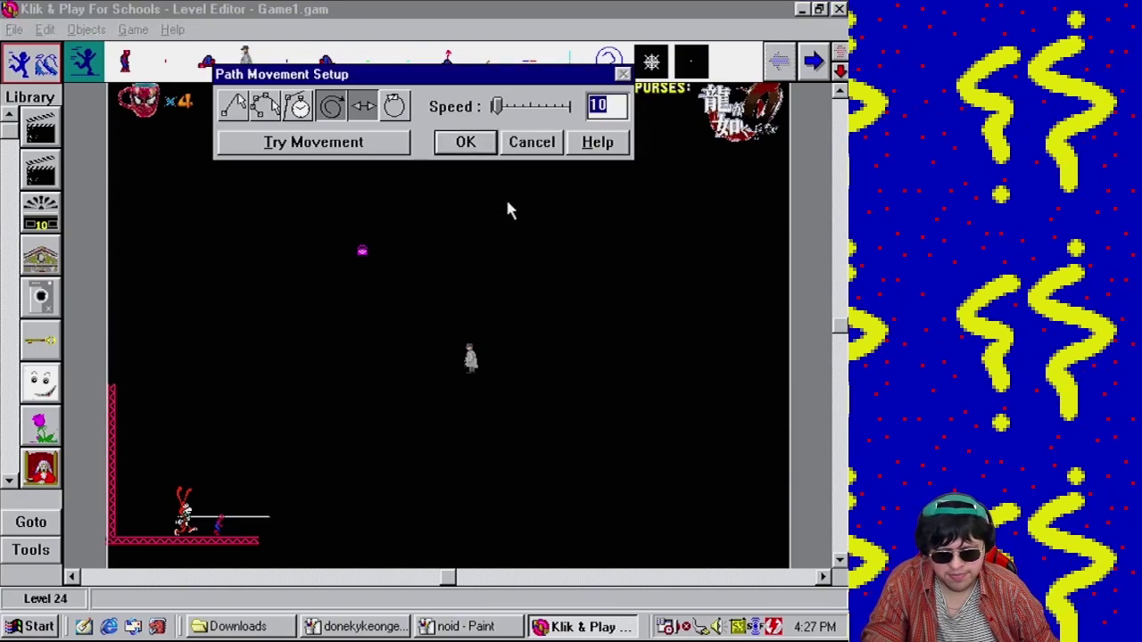
Try the slowed path movement and accept the movement setup
click(355, 143)
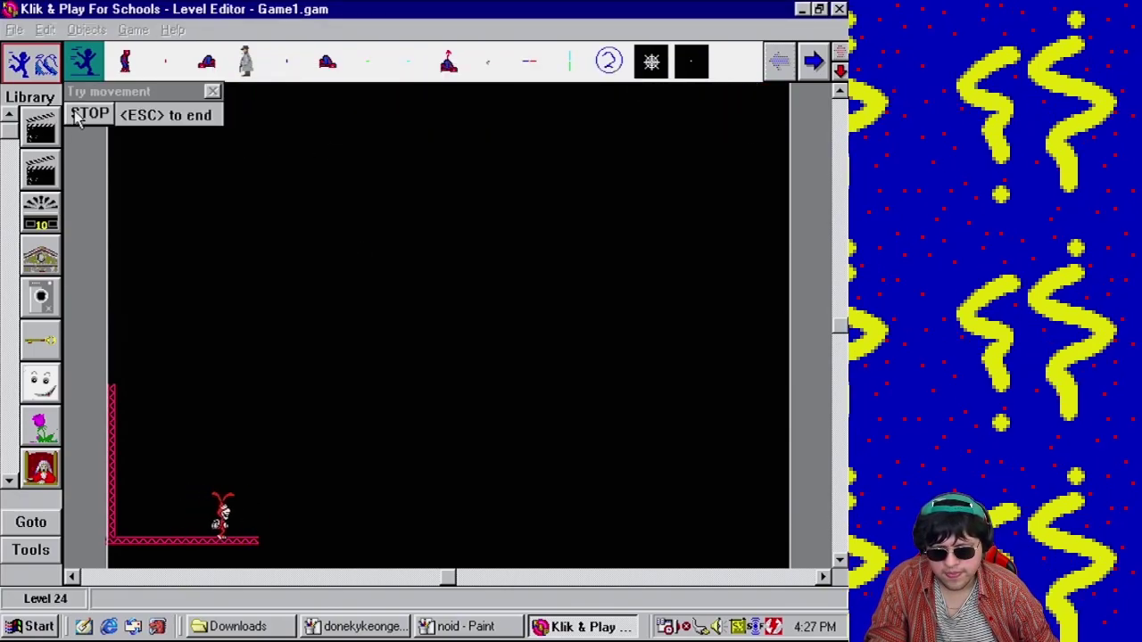
key(Escape)
click(465, 142)
Play the level to watch the Noid walk in the game, and close the game window
click(133, 30)
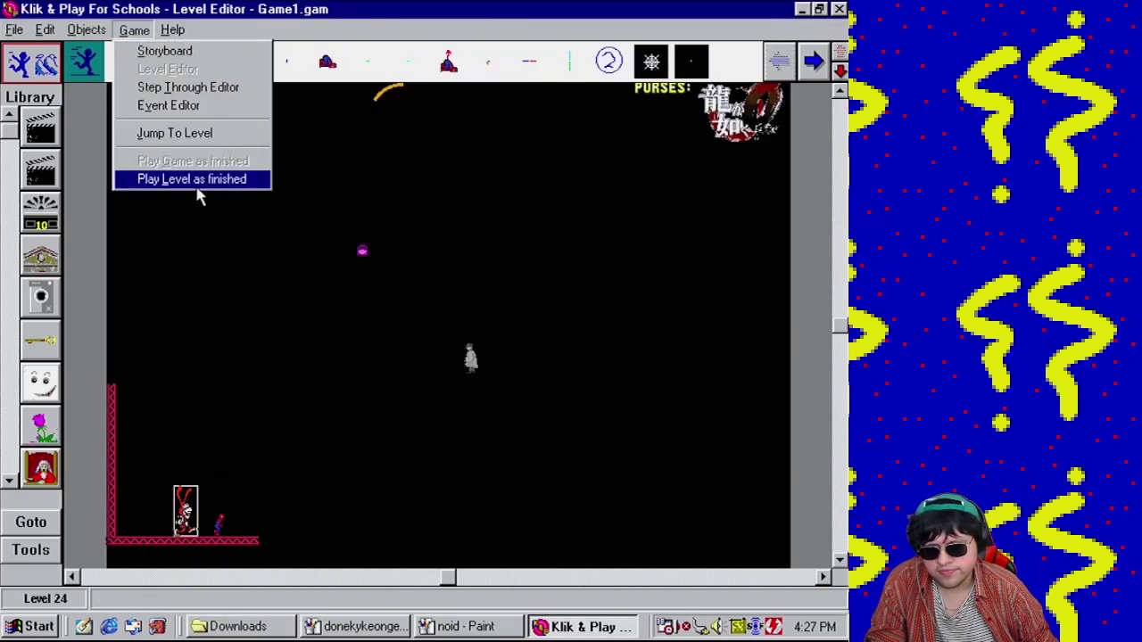
click(191, 178)
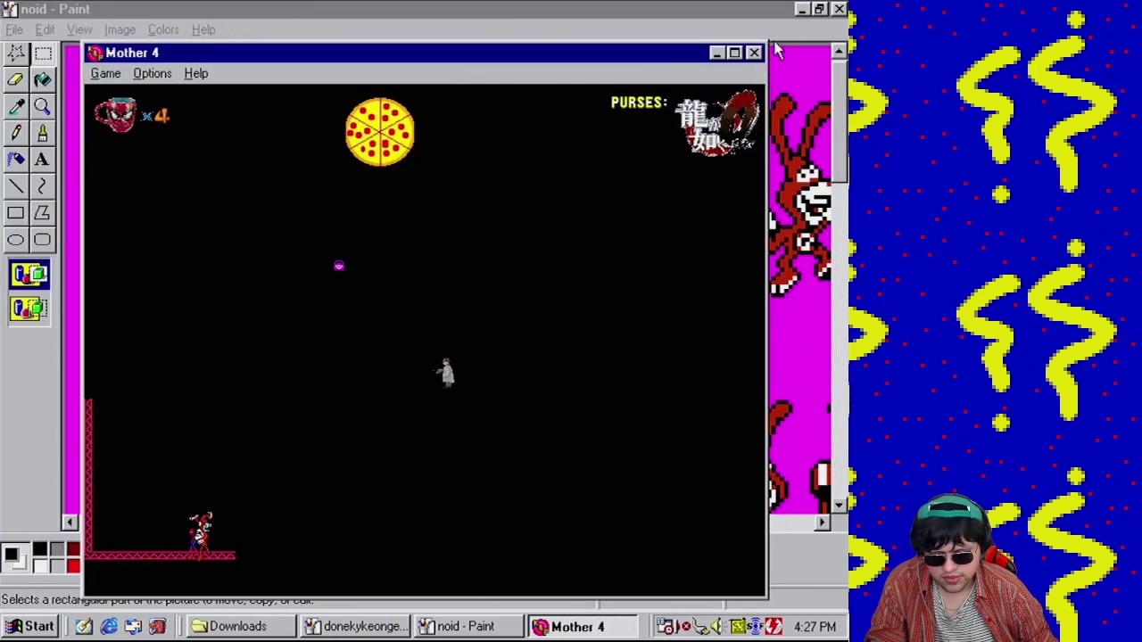
click(754, 53)
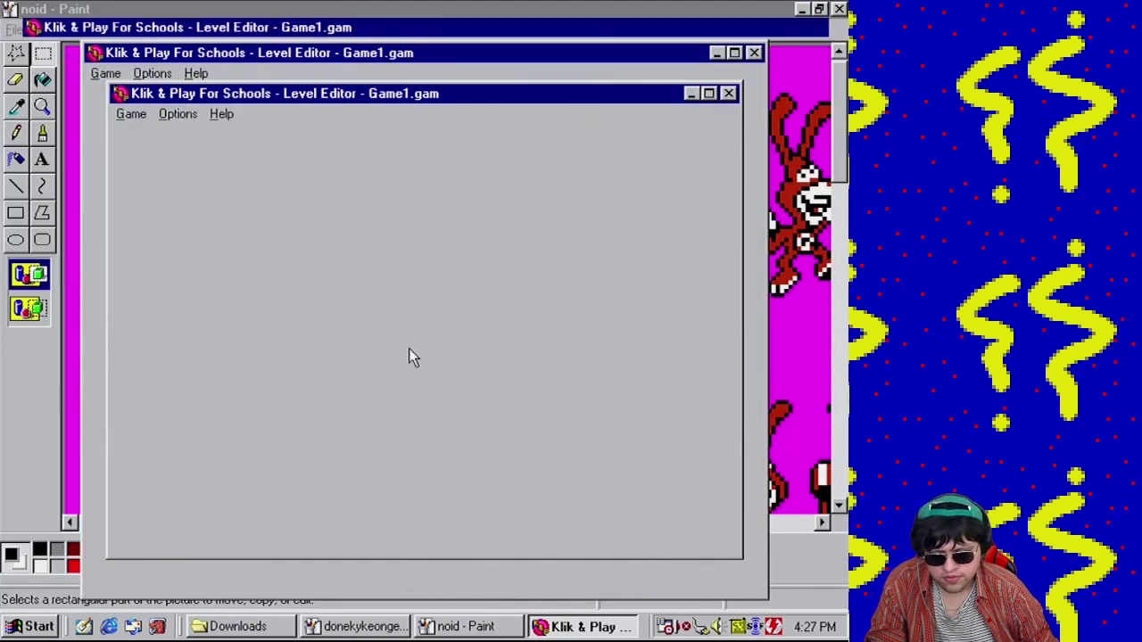
Reopen the Noid's path movement for editing and set the path line's speed to 10
right_click(183, 517)
mouse_move(232, 526)
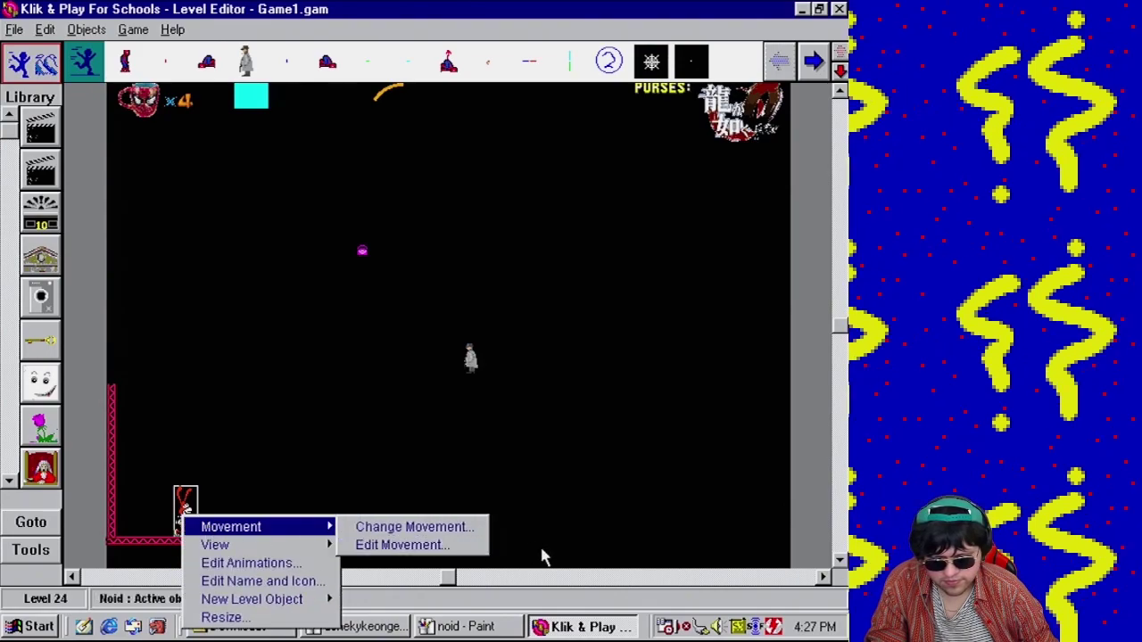
click(403, 545)
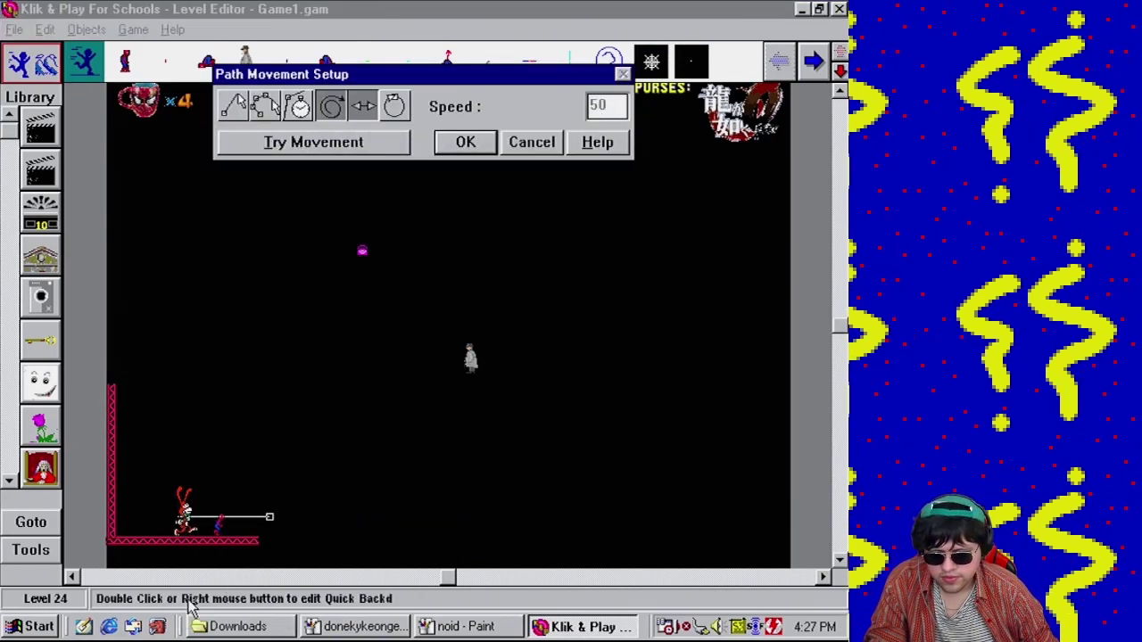
click(184, 526)
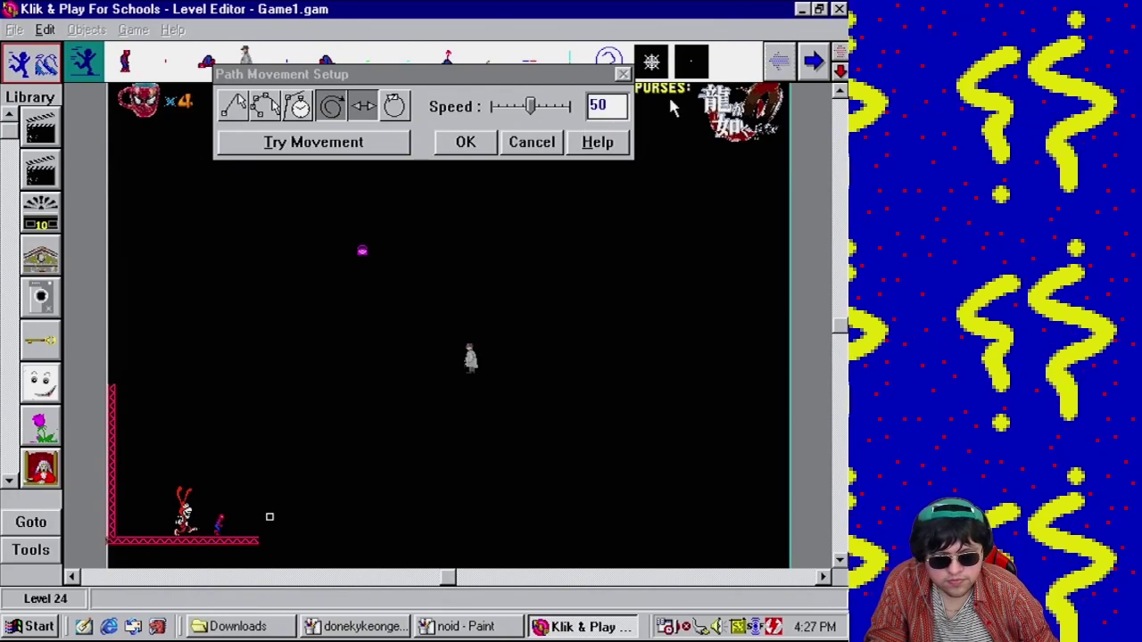
double_click(622, 107)
text(10)
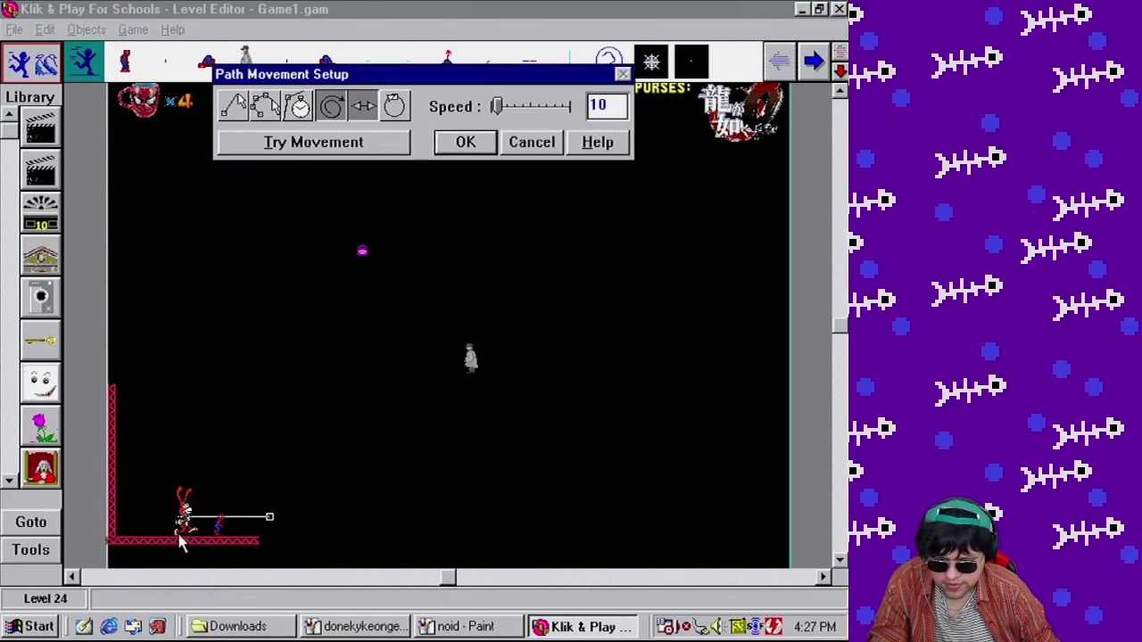
Check the path line, try the Noid's movement again, and accept the movement setup
click(272, 525)
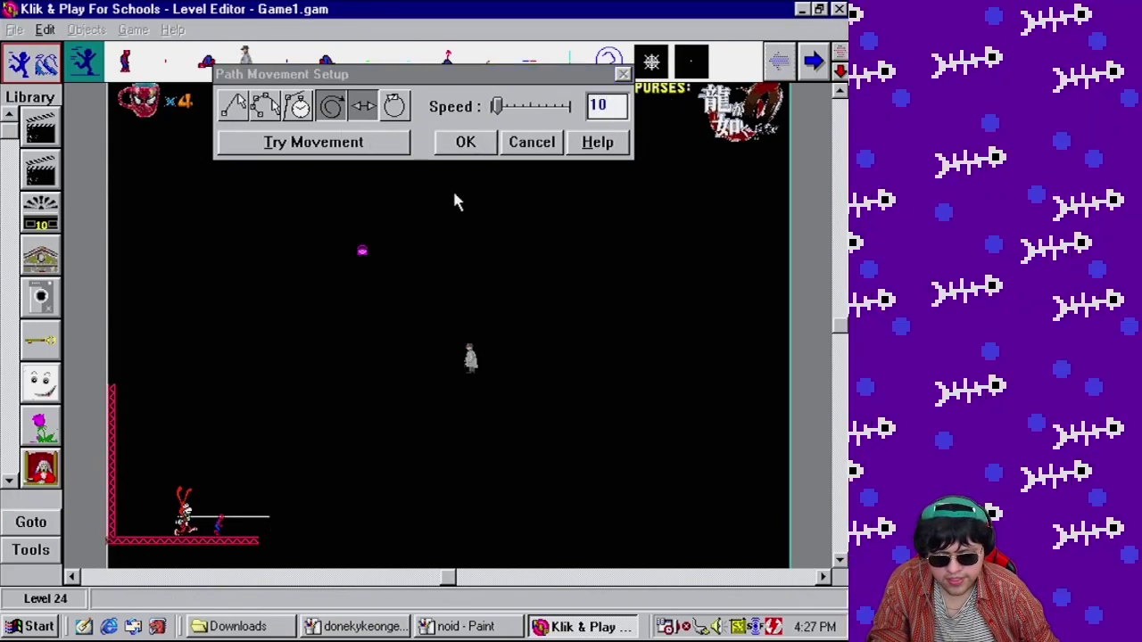
click(406, 143)
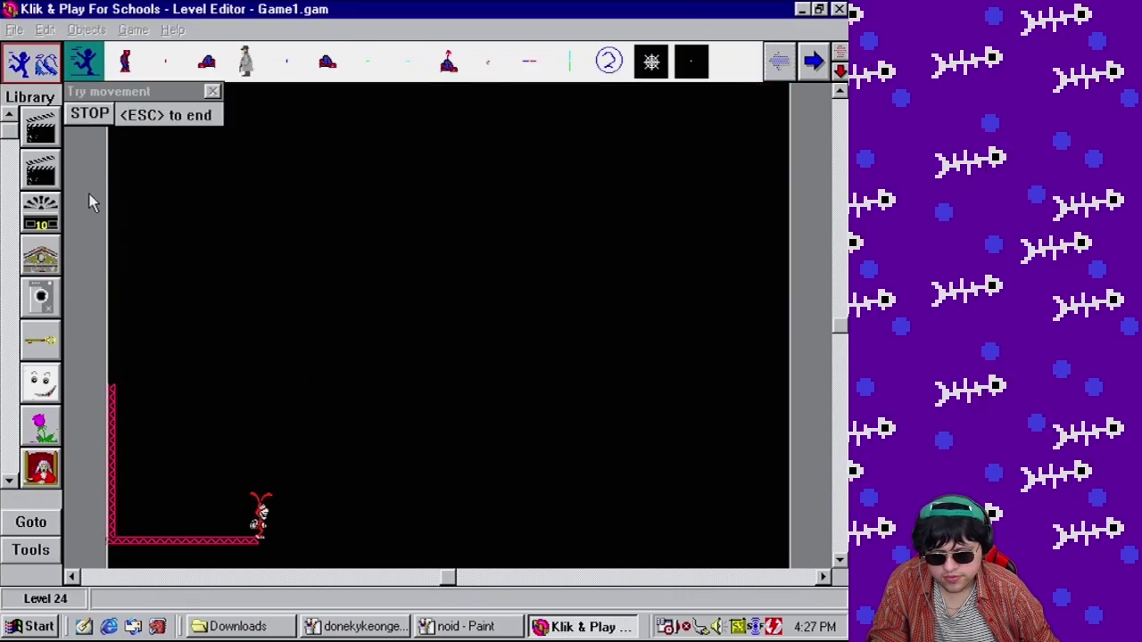
click(90, 116)
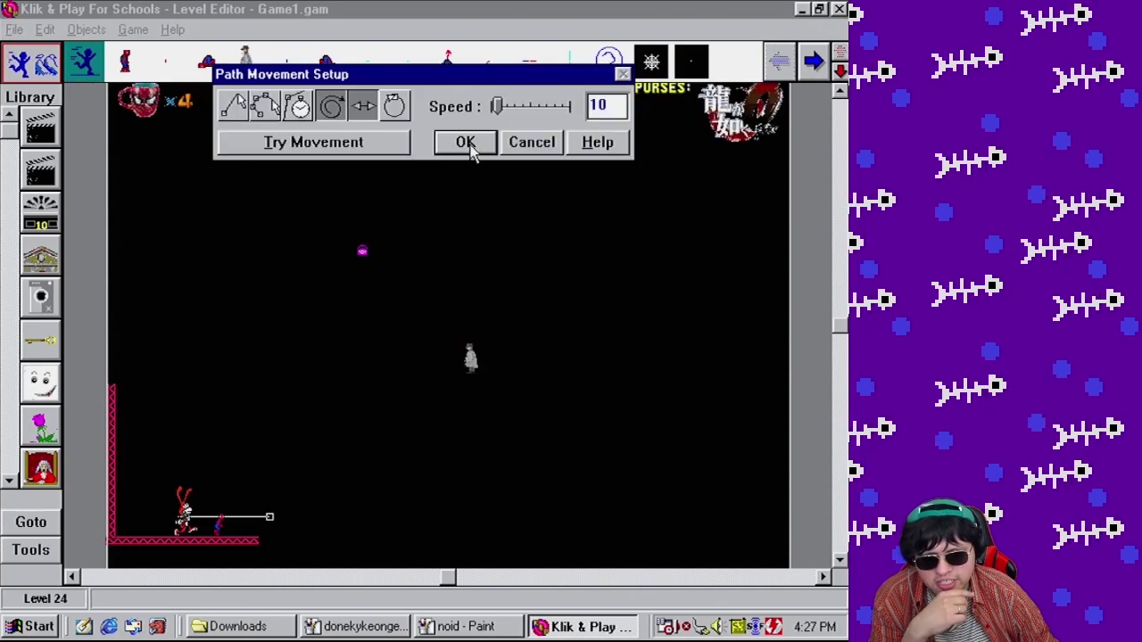
click(465, 144)
Flip the left-facing frames of the Noid's Walking animation vertically and accept the animation
right_click(183, 516)
click(250, 560)
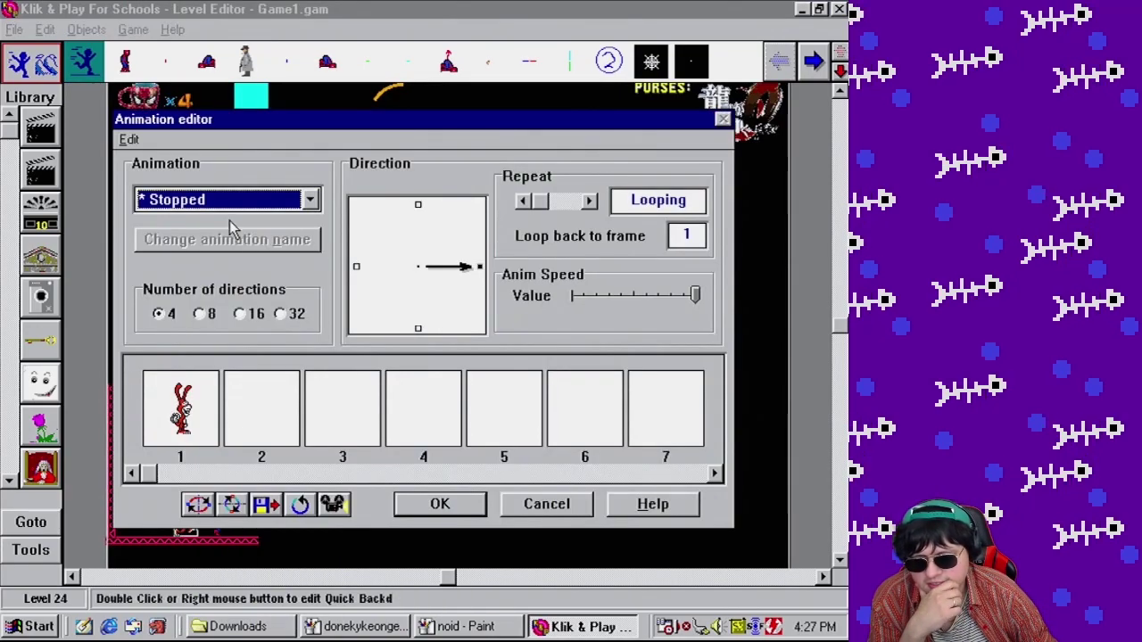
click(234, 200)
click(195, 238)
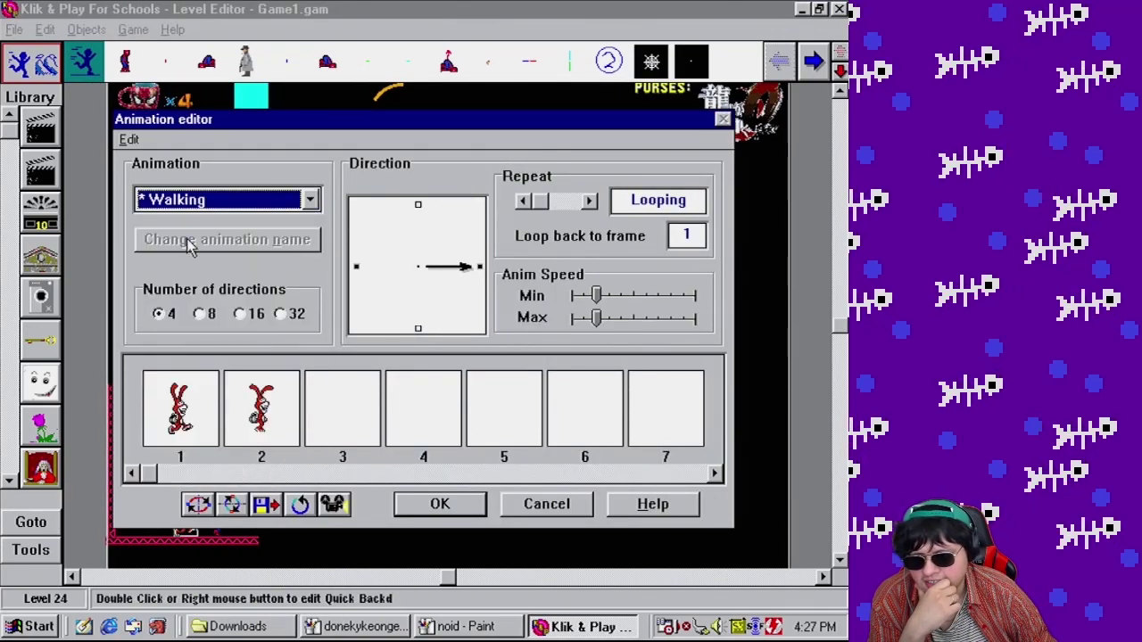
click(356, 266)
click(232, 504)
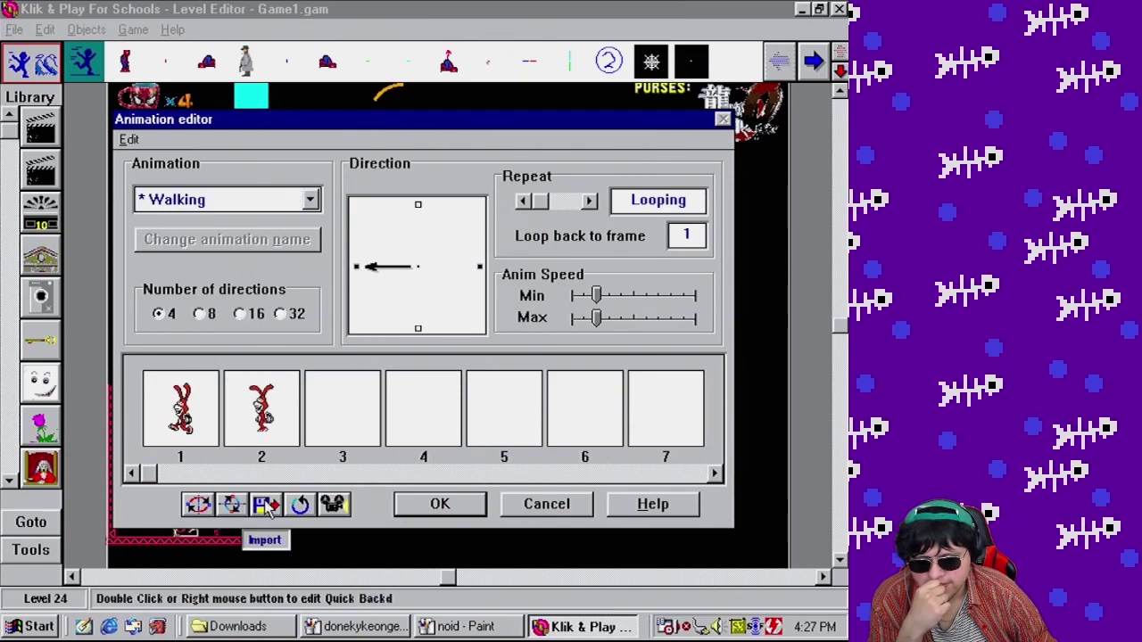
click(439, 504)
Play the level and move the player character around to test the Noid's patrol in both directions
click(133, 30)
click(181, 178)
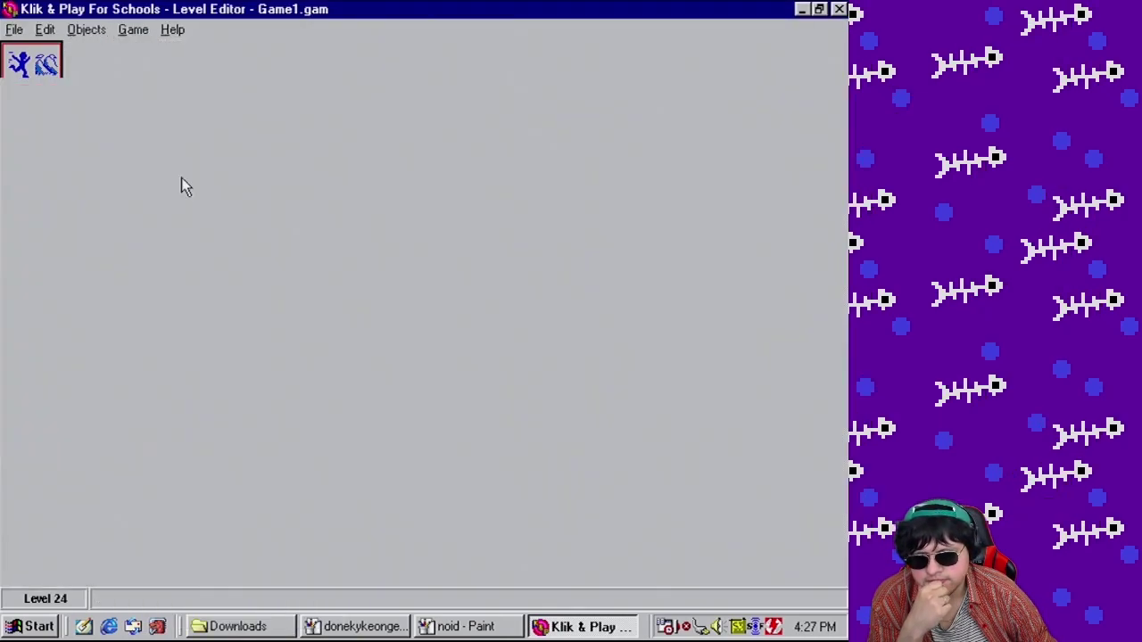
key(Right)
key(Left)
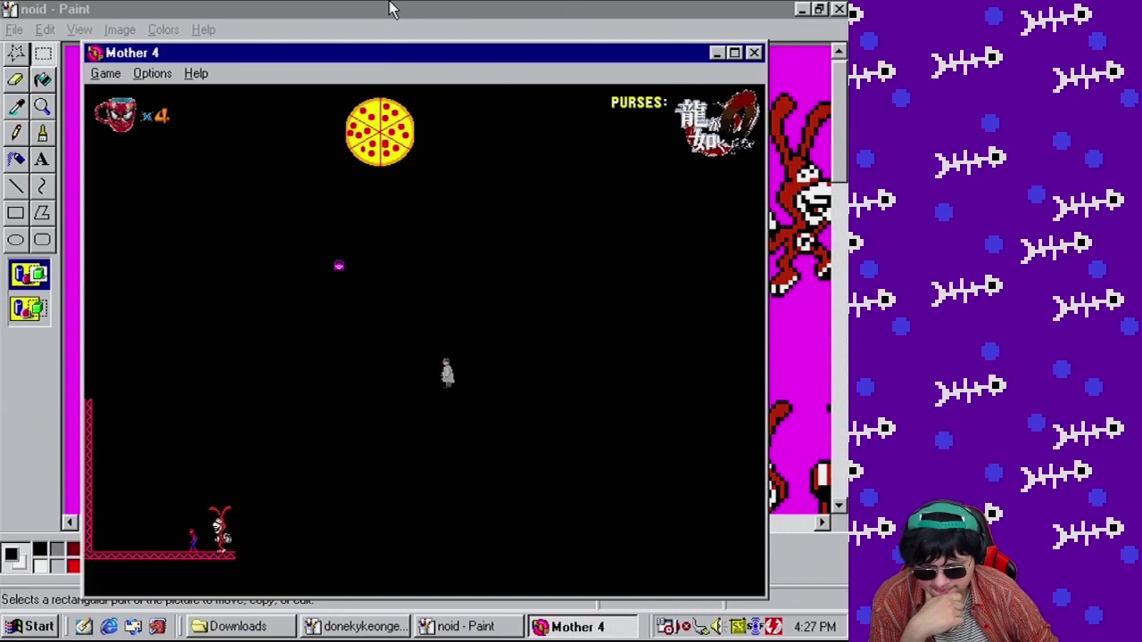
key(Right)
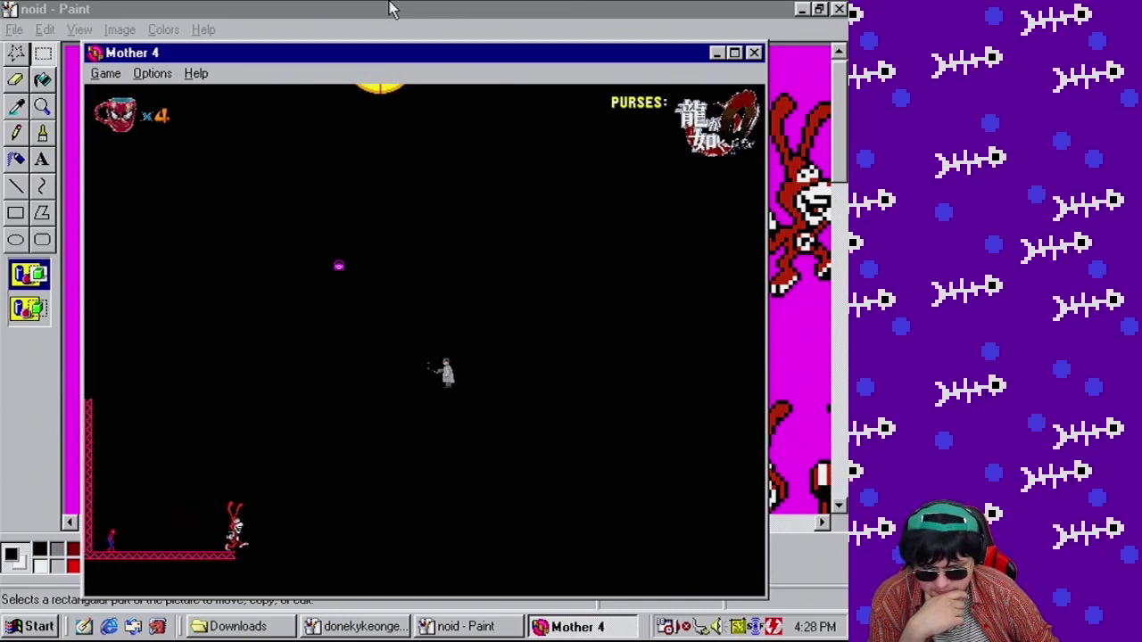
Keep watching the Noid's patrol while facing the player character both ways, and end the playtest
key(Left)
key(Right)
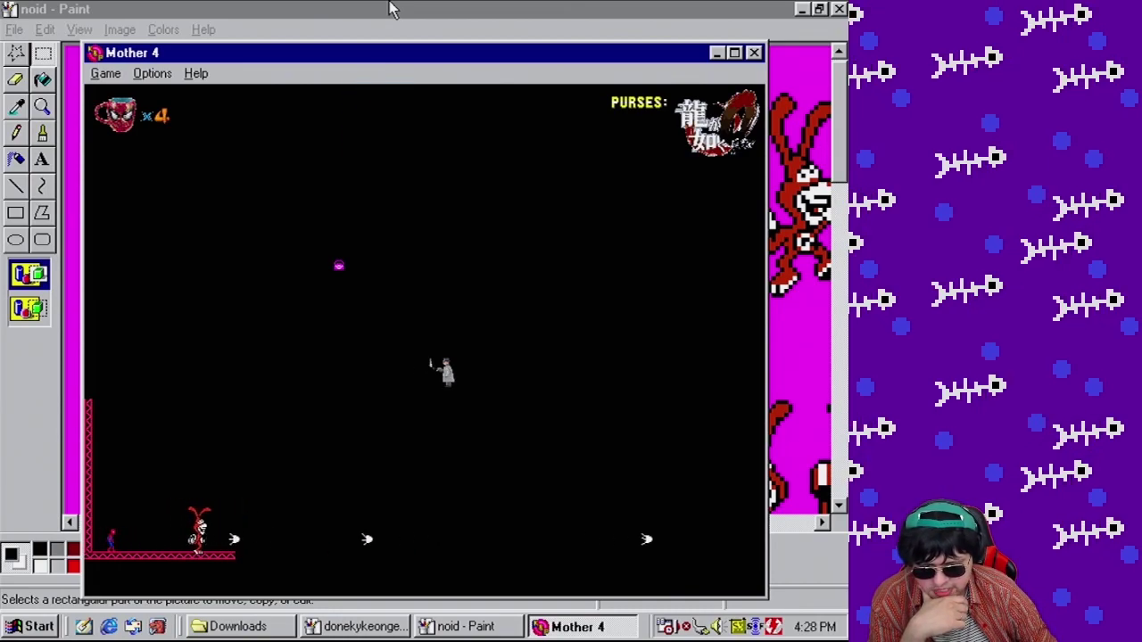
key(Left)
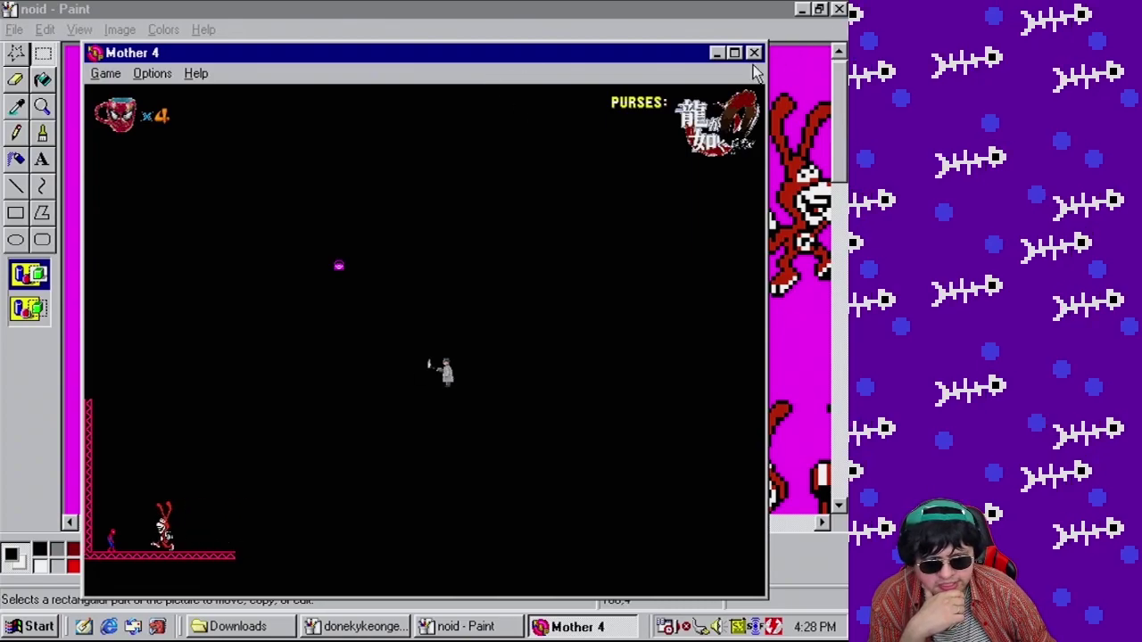
key(Escape)
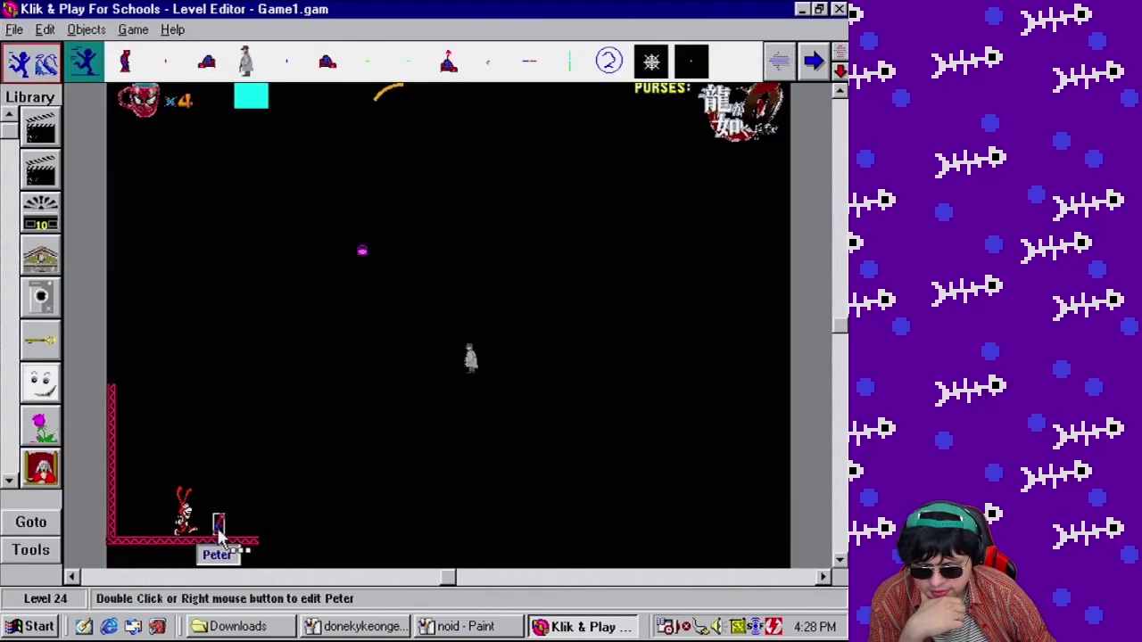
Move Peter between the wall and the Noid, and place a second Floor platform above and to the right of the bottom floor
drag(217, 523, 152, 516)
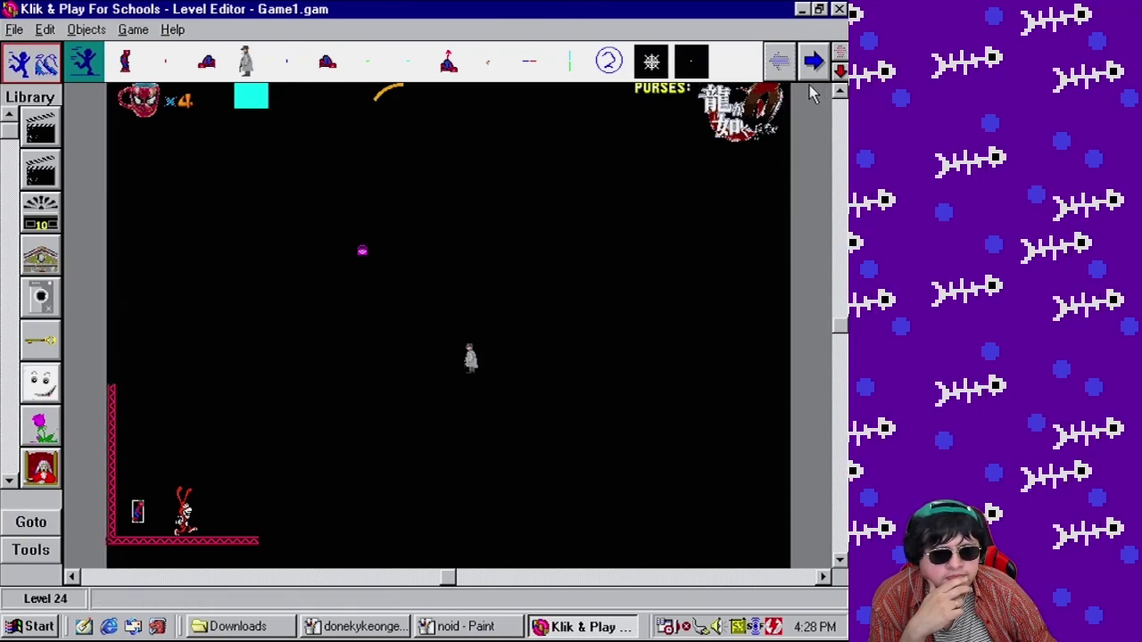
click(815, 66)
click(816, 68)
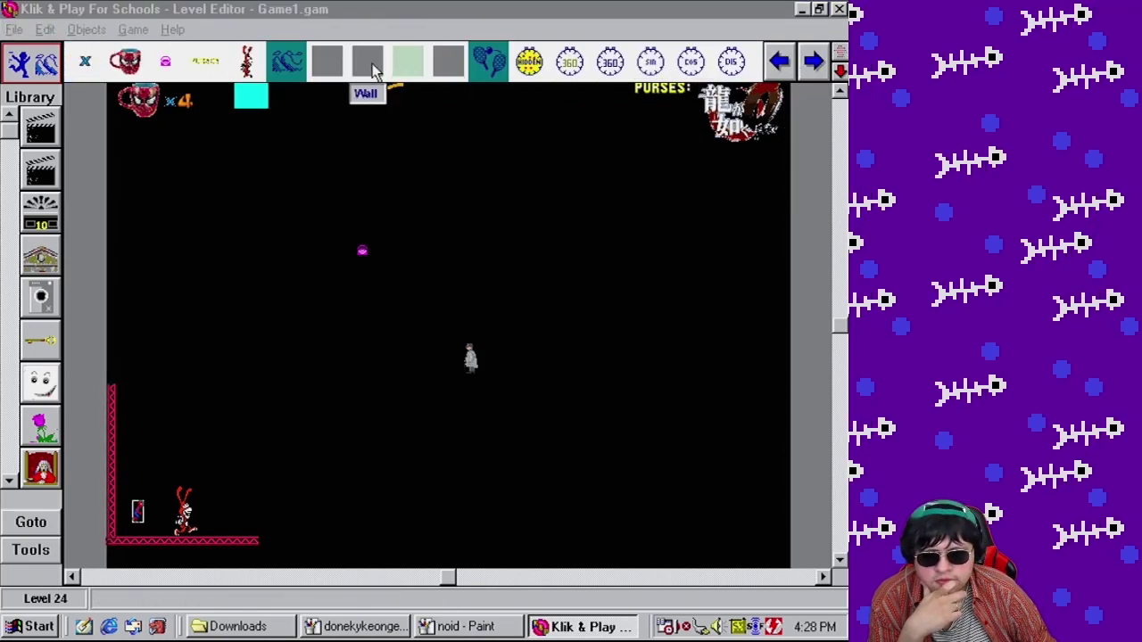
click(326, 62)
click(304, 492)
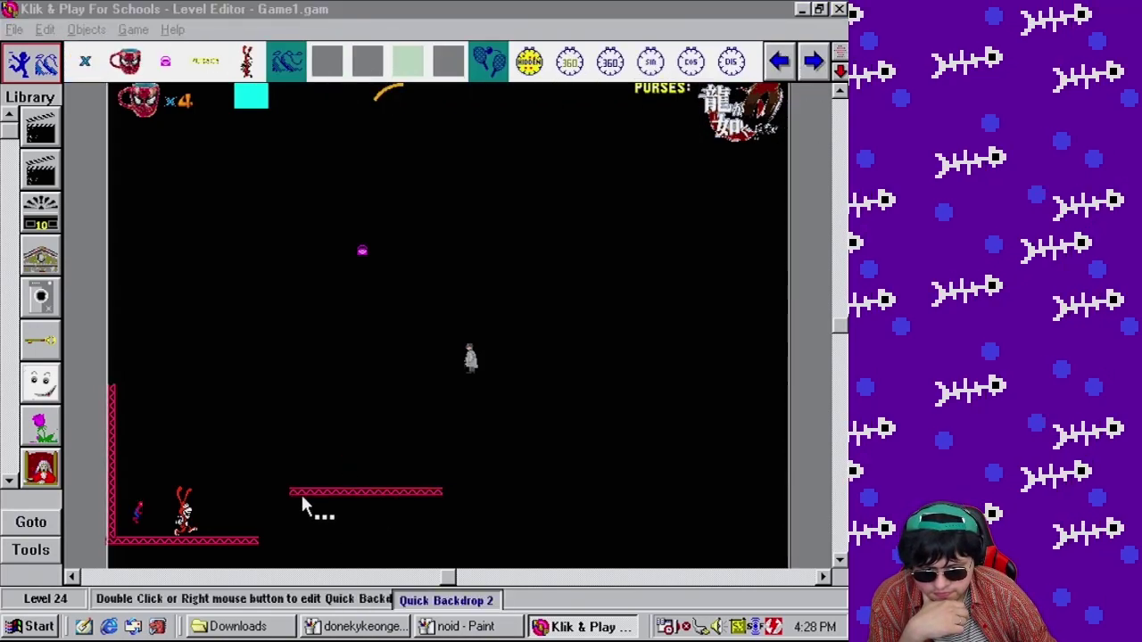
Shift the new platform slightly further right and stand the Noid on its left end
drag(307, 489, 347, 467)
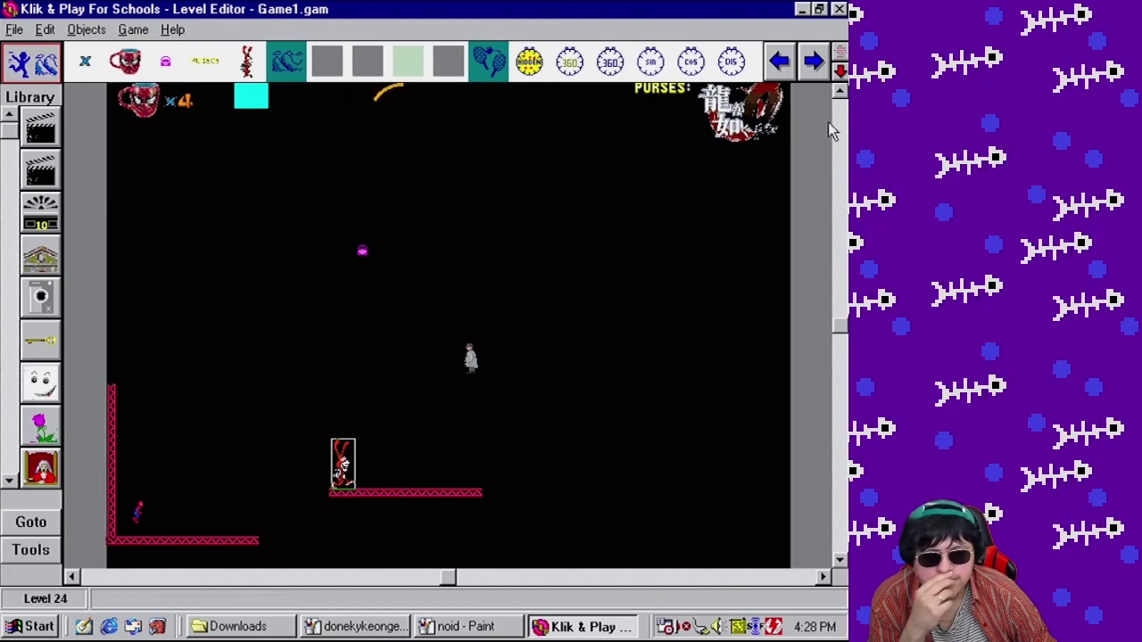
click(812, 60)
click(781, 59)
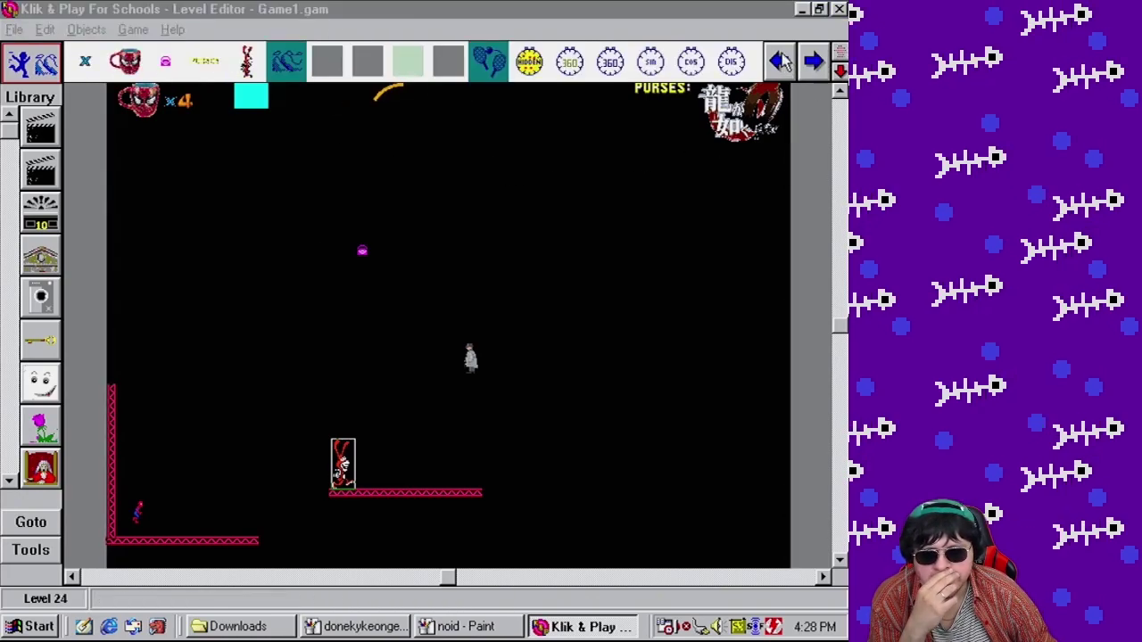
Play the level as finished, run and jump Peter toward the Noid's platform, and close the playtest
click(133, 30)
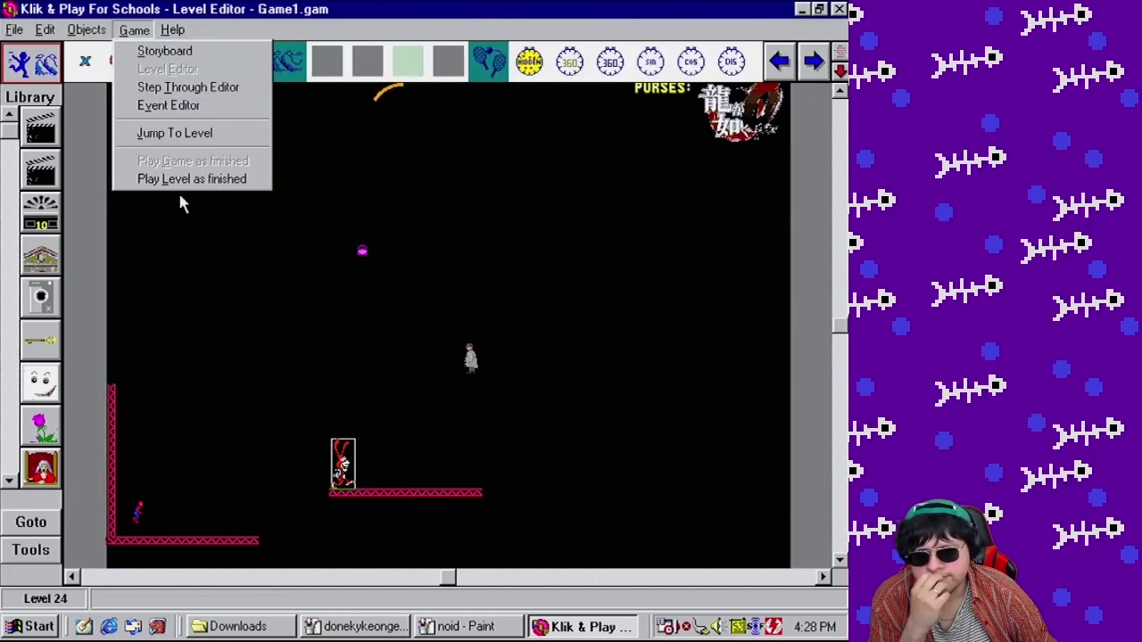
click(198, 178)
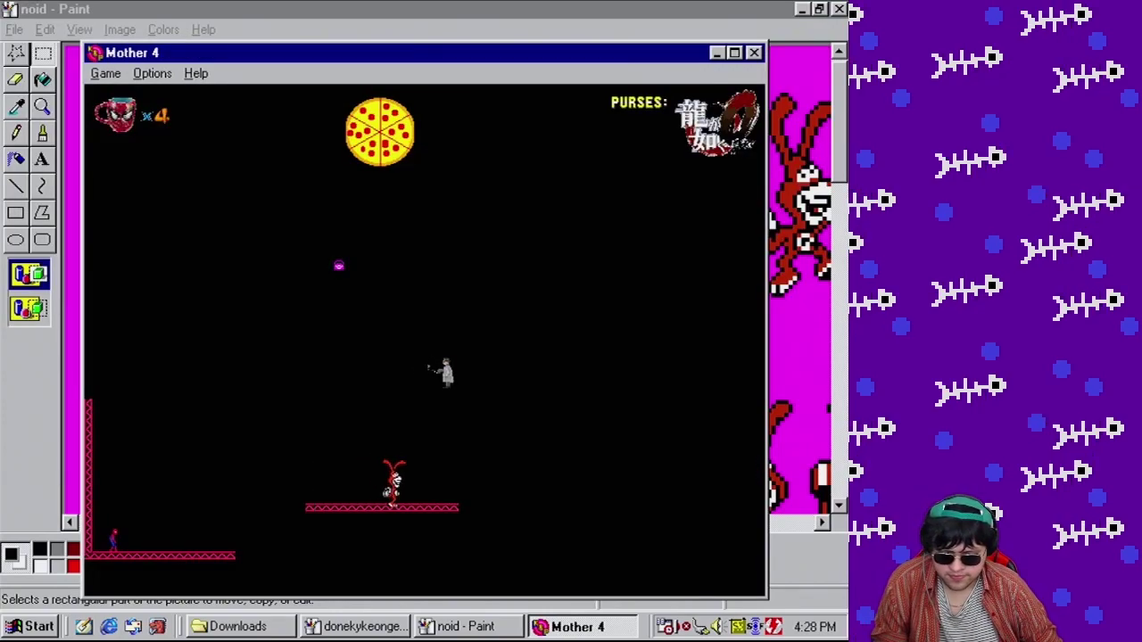
key(Right)
key(Right)
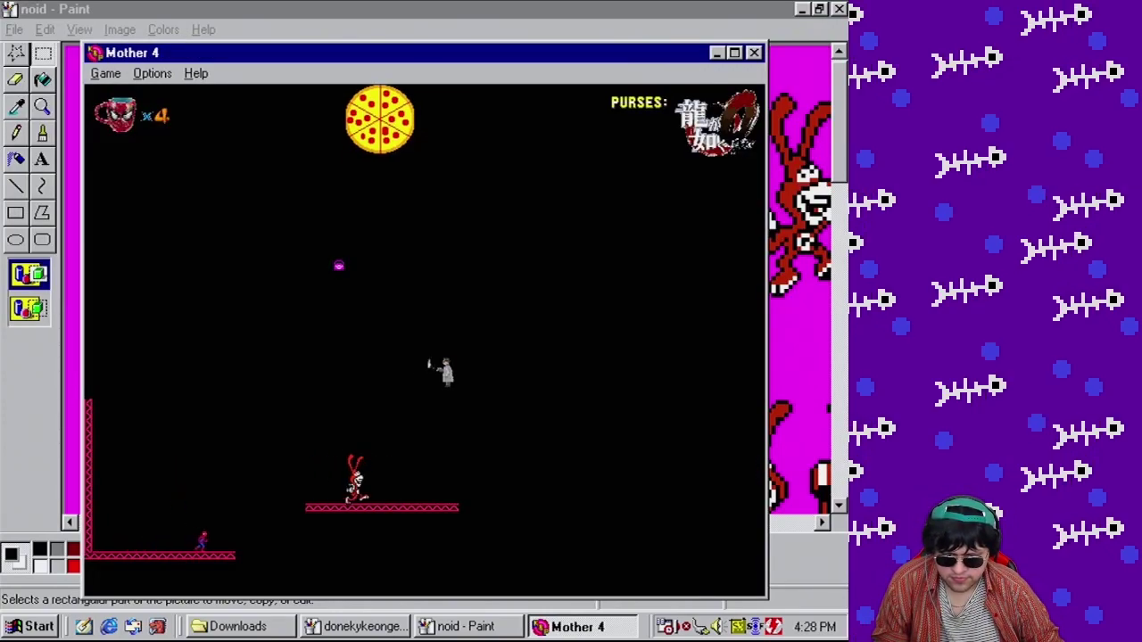
key(Up)
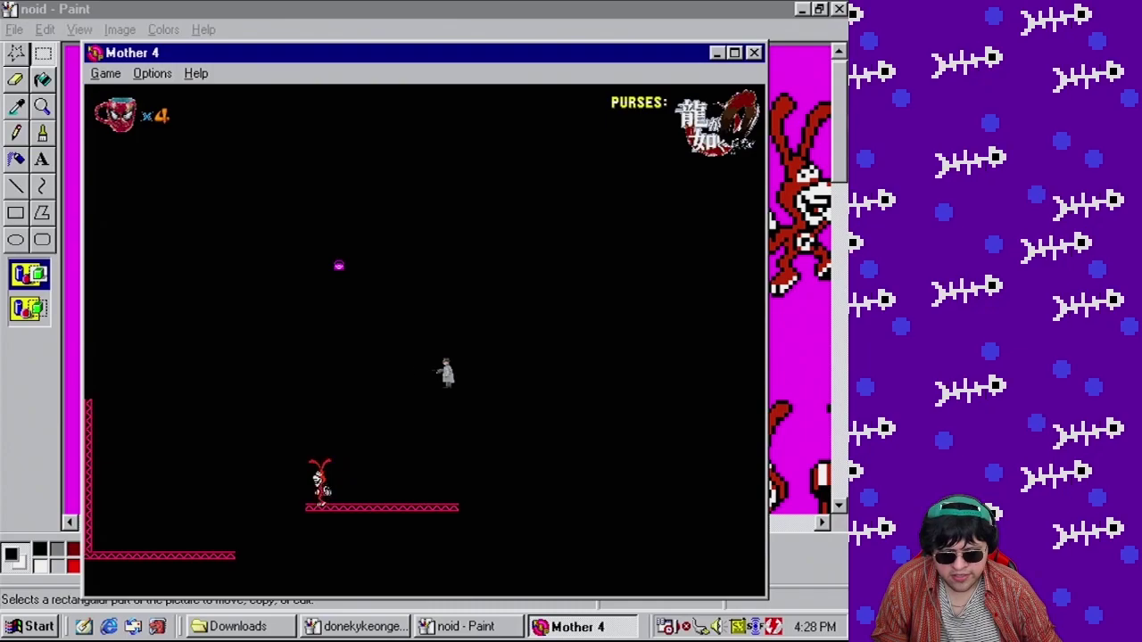
click(754, 52)
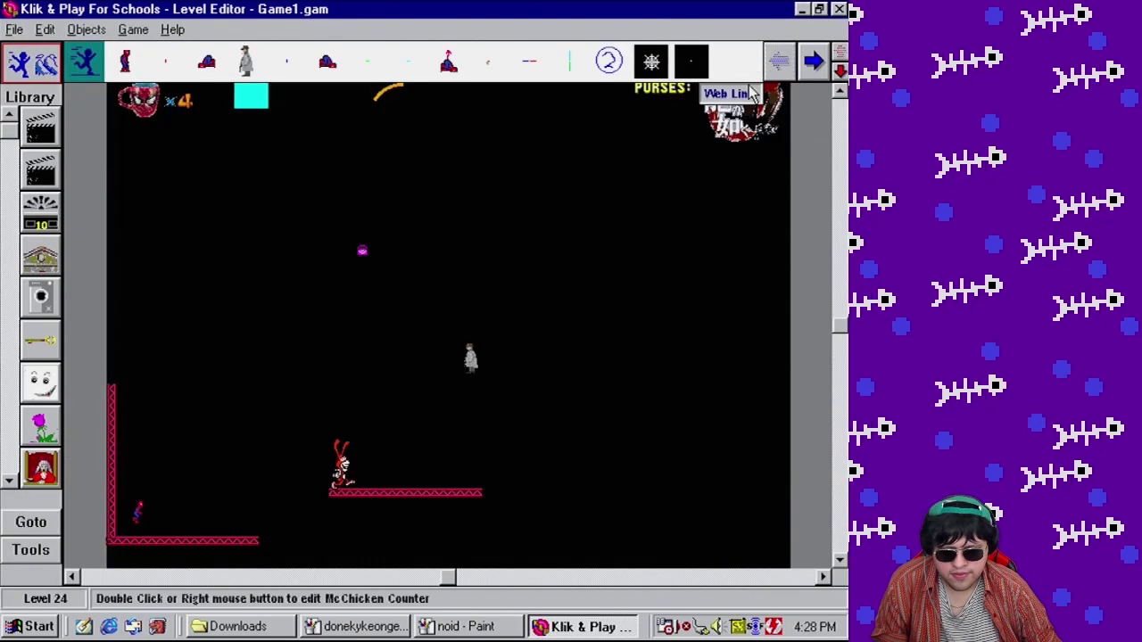
Add a third Floor platform above the Noid, spanning the gap between the bottom floor and the Noid's platform
click(815, 66)
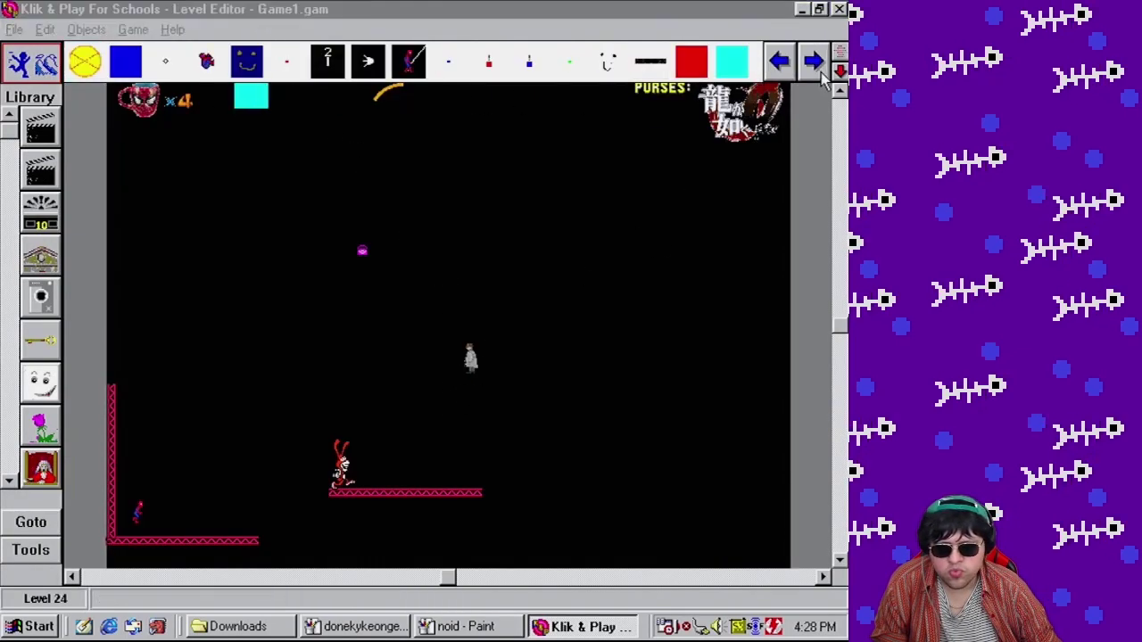
click(815, 66)
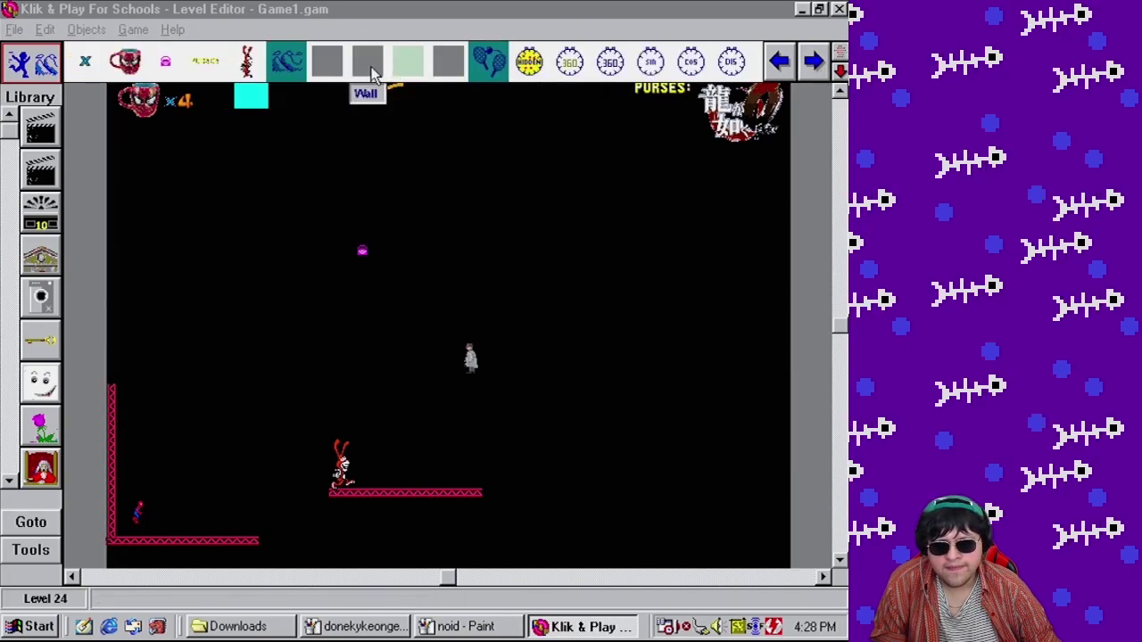
click(326, 61)
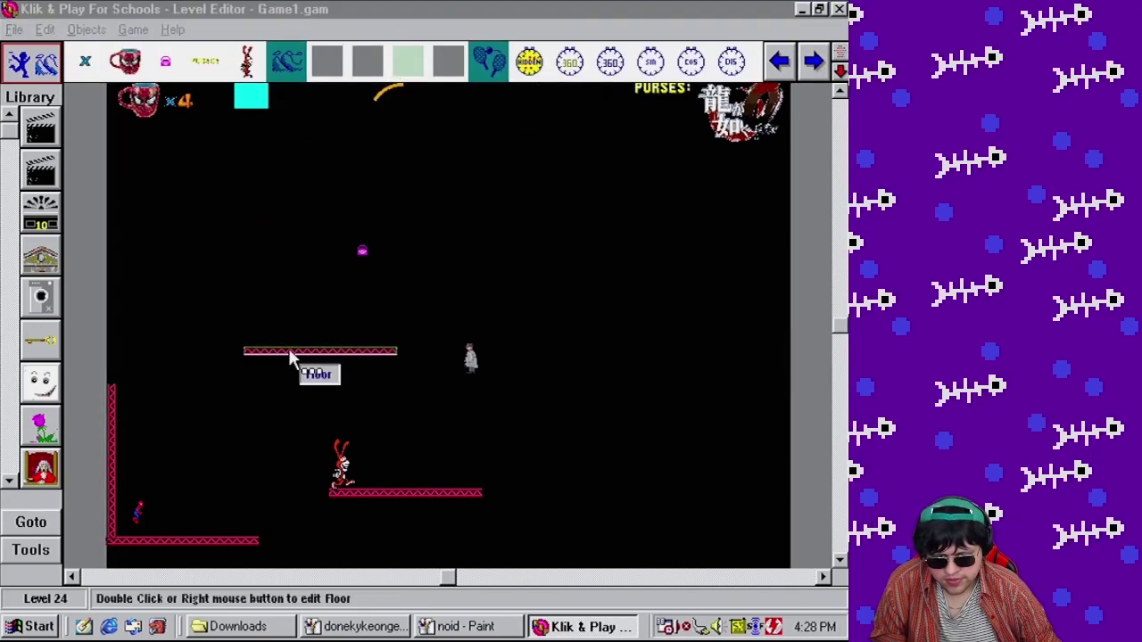
click(288, 348)
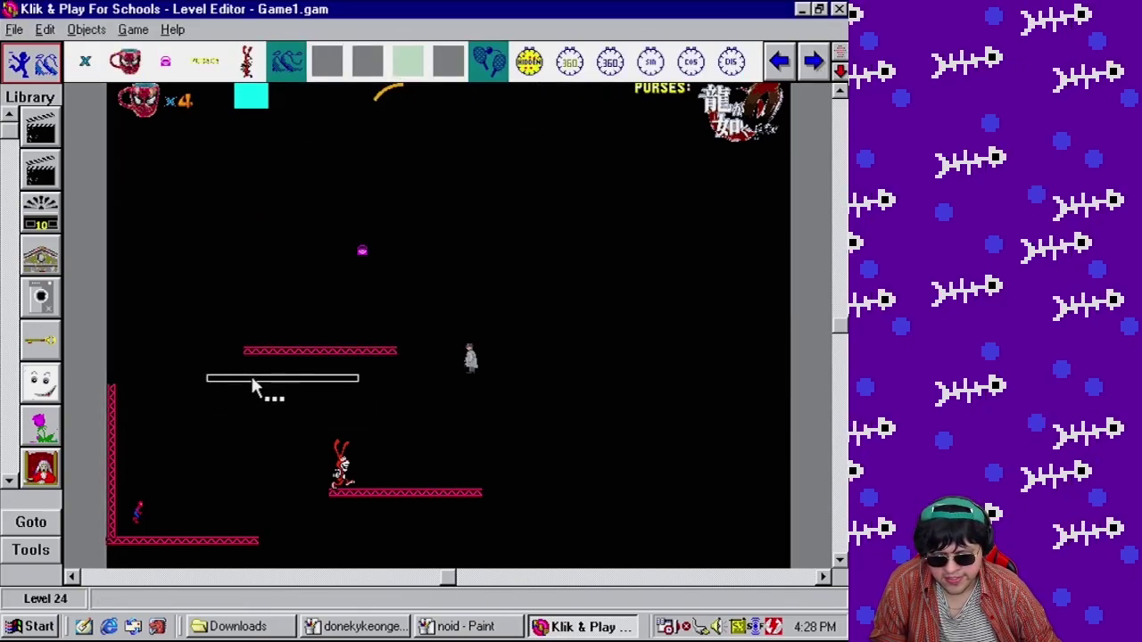
click(251, 376)
Play the level and test web-swinging Peter onto the Noid's platform and climbing to the upper platform
click(133, 29)
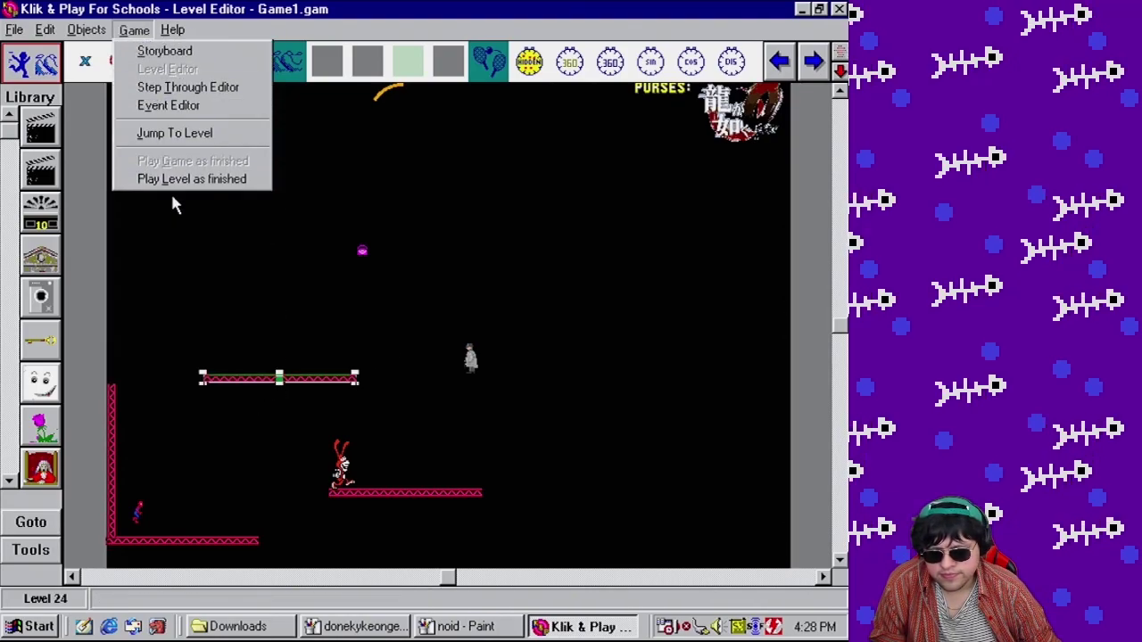
click(174, 178)
key(Right)
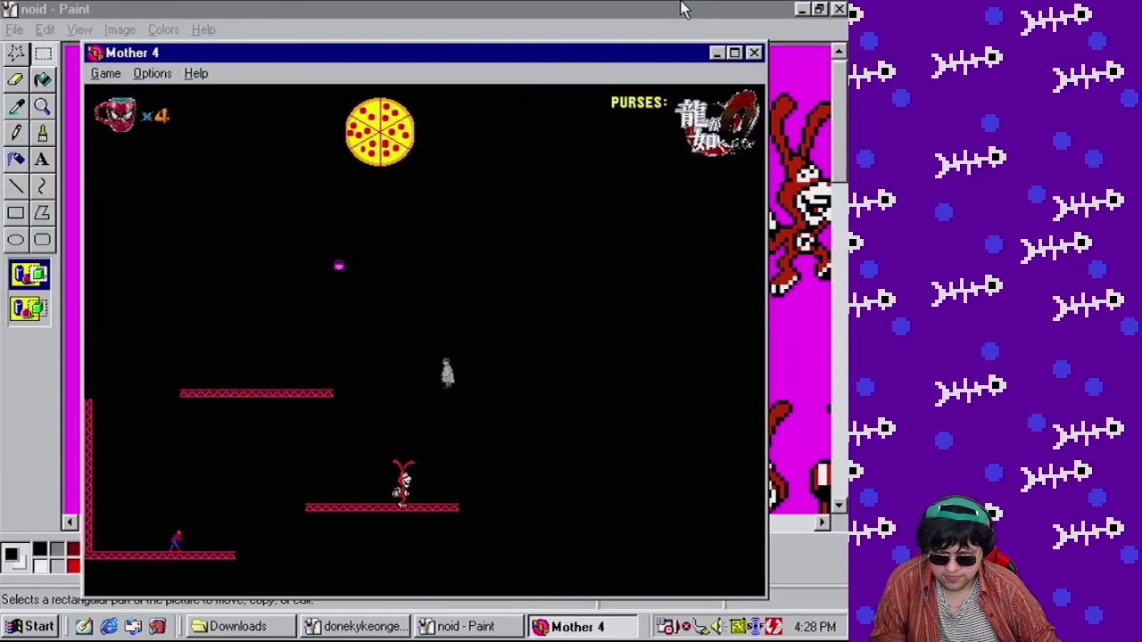
key(space)
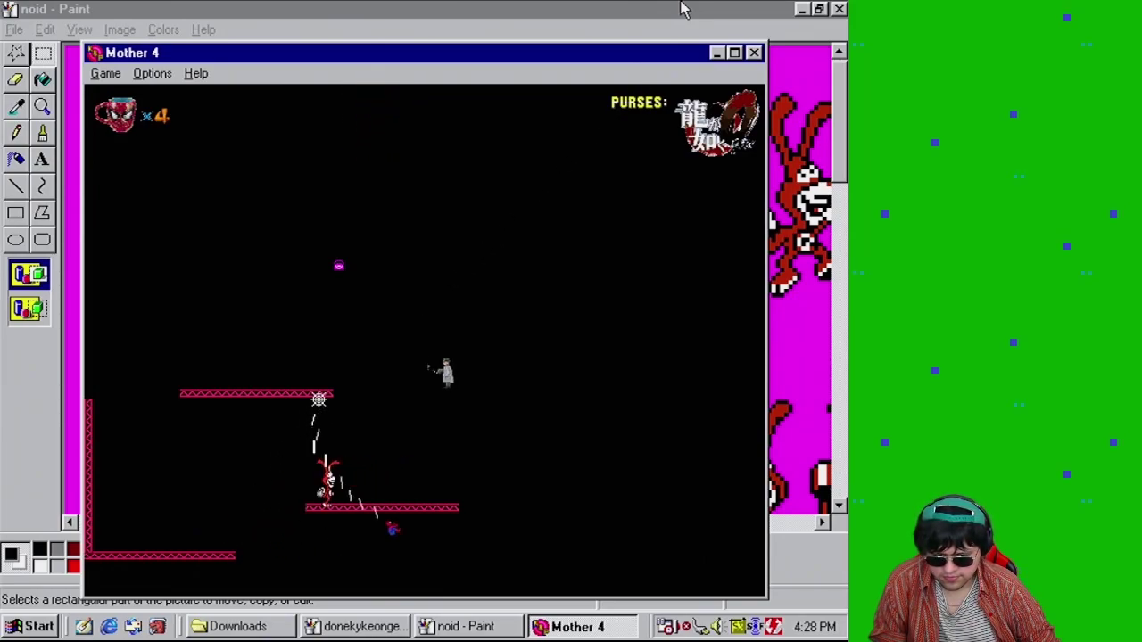
key(space)
key(Left)
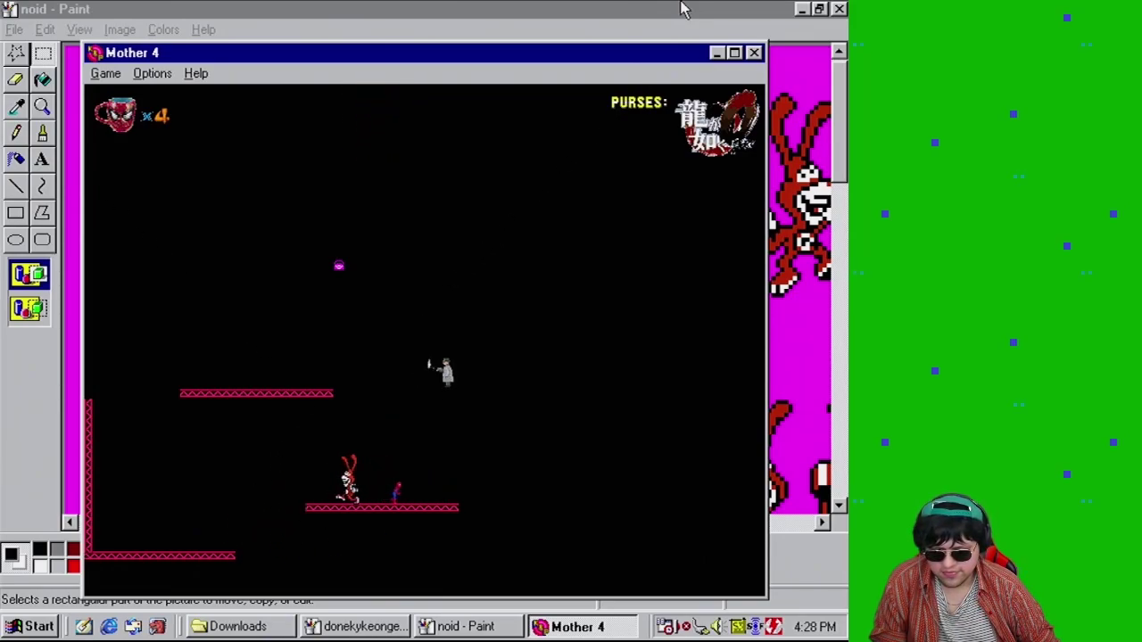
key(Left)
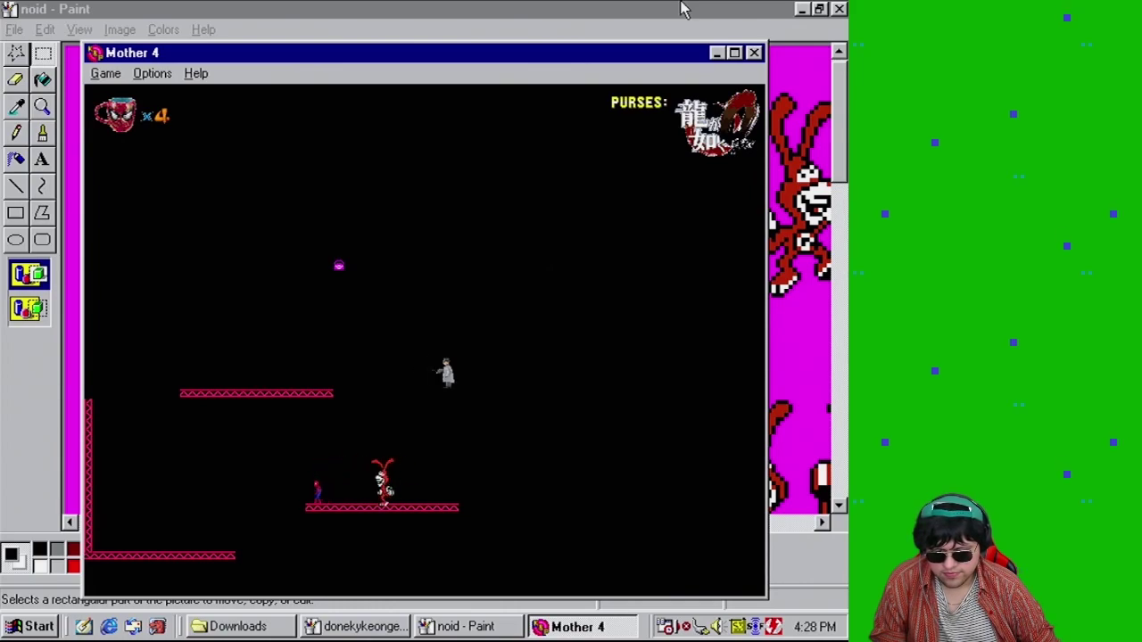
key(space)
key(Up)
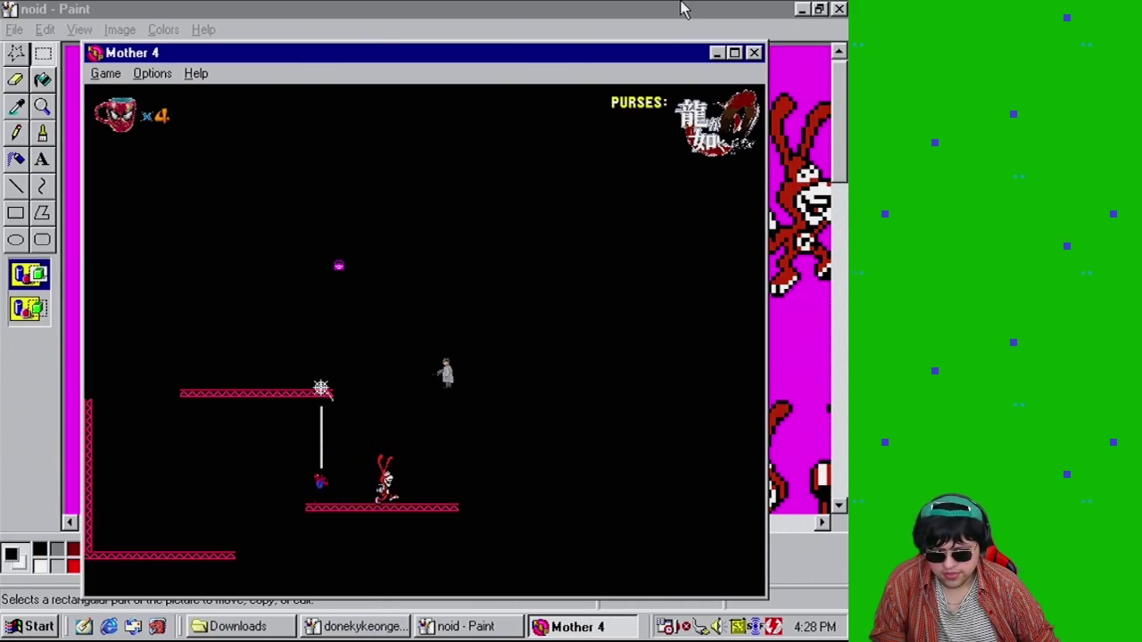
key(Up)
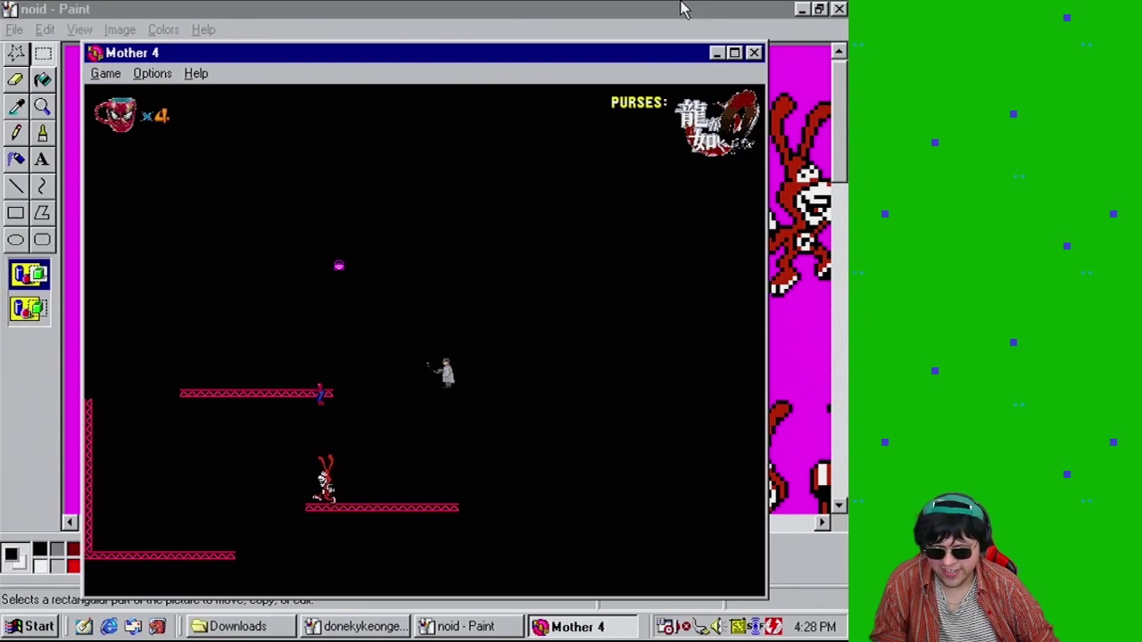
Test walking Peter along the upper platform, jumping across to the wall and dropping to the bottom floor, and close the playtest
key(Left)
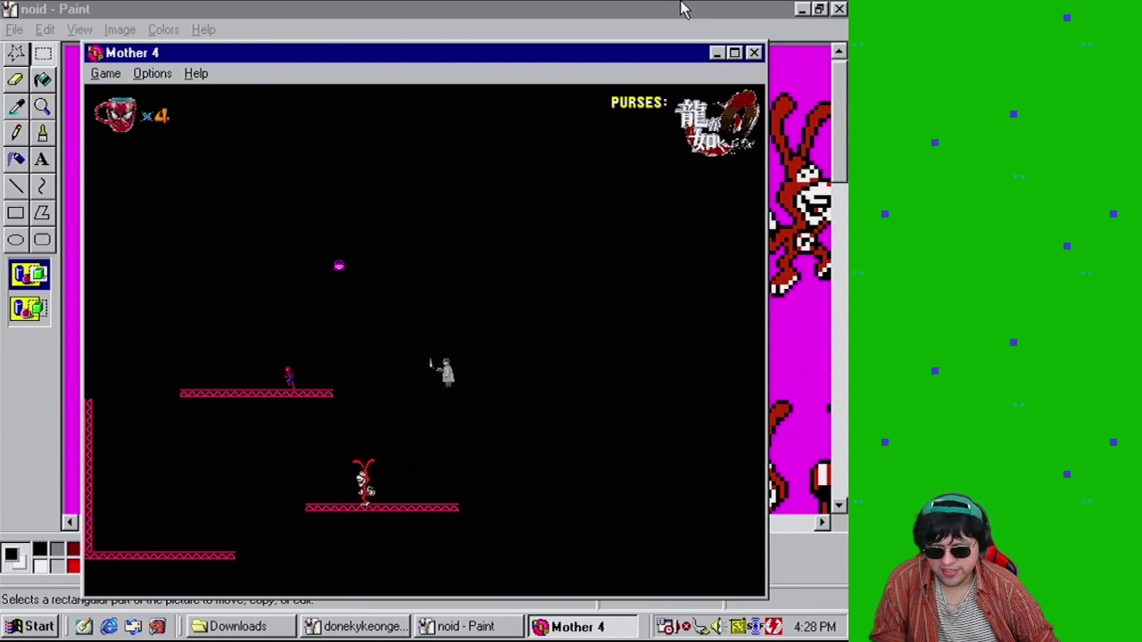
key(Right)
key(Right)
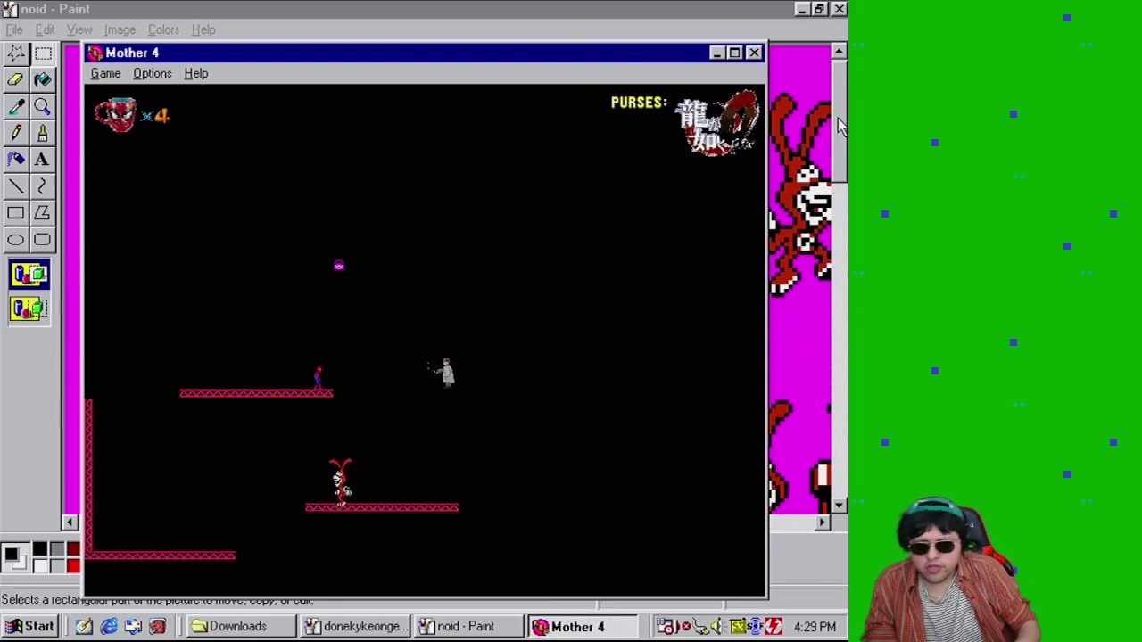
key(Left)
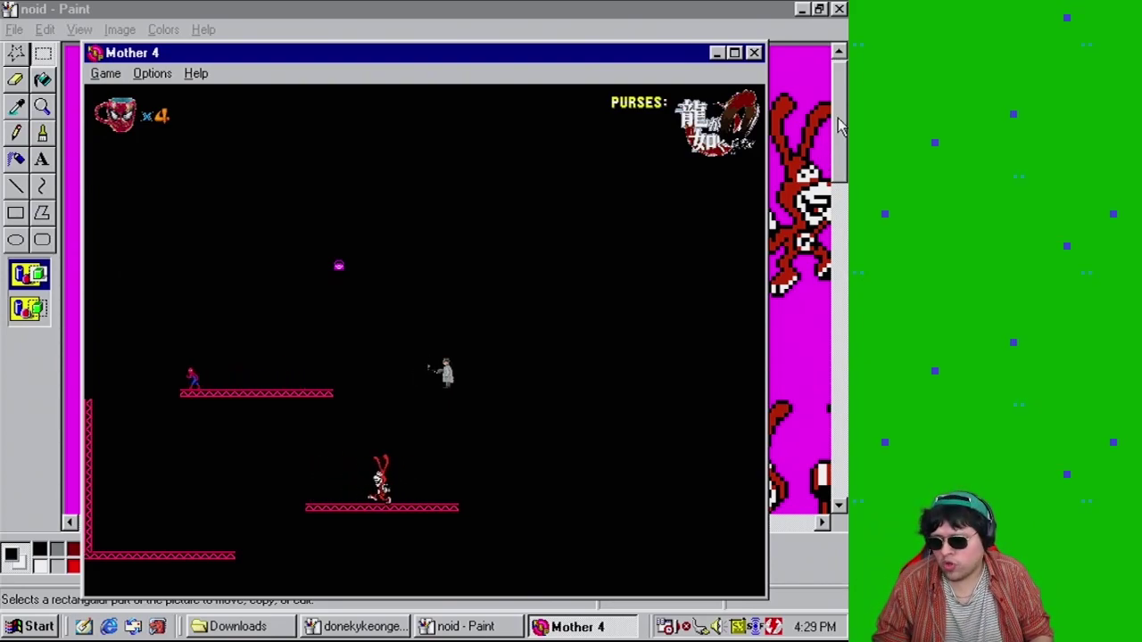
key(space)
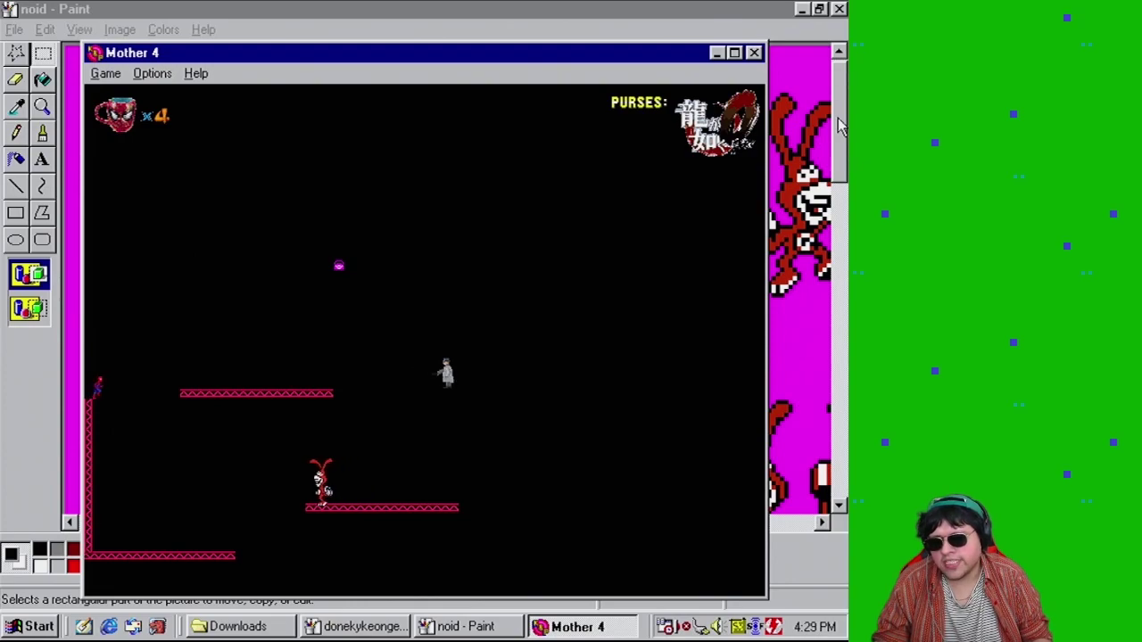
key(Right)
key(Left)
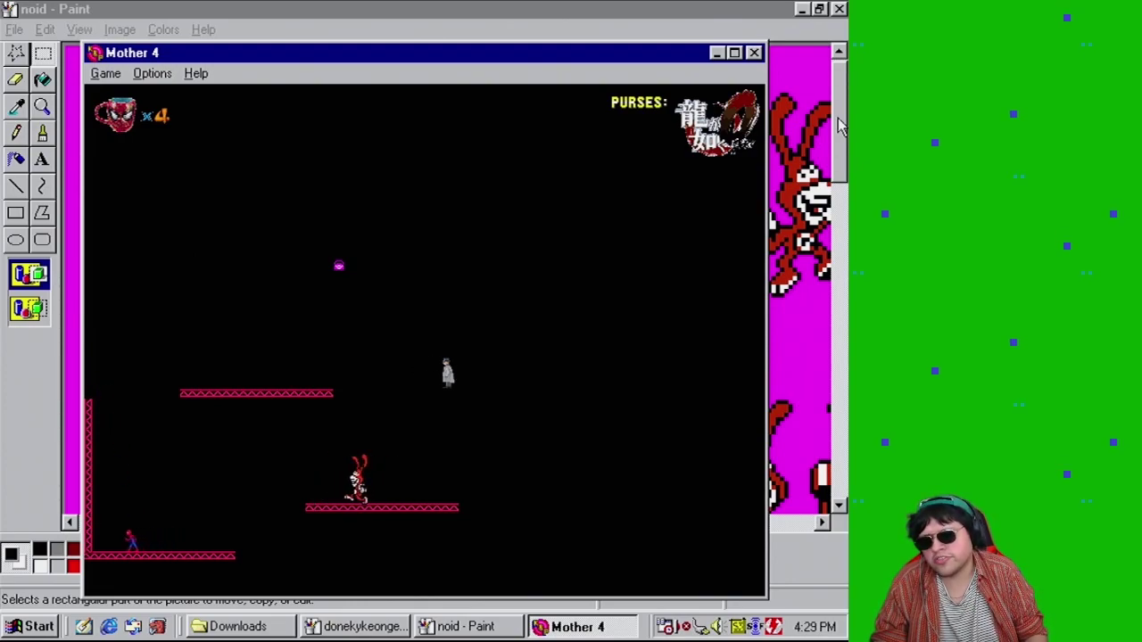
key(Right)
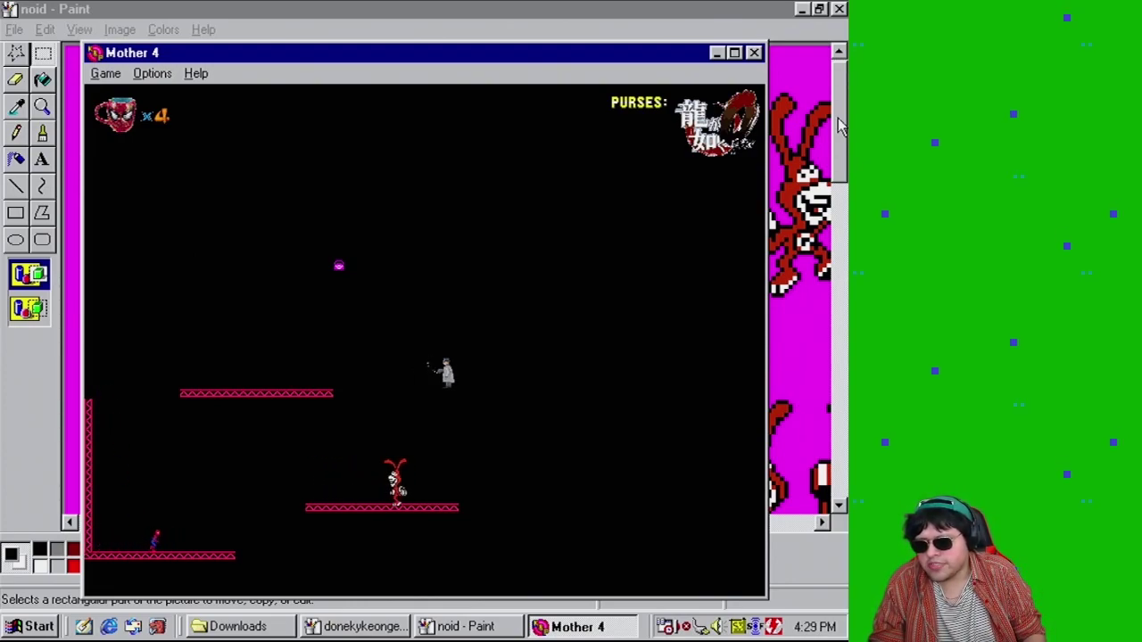
key(Right)
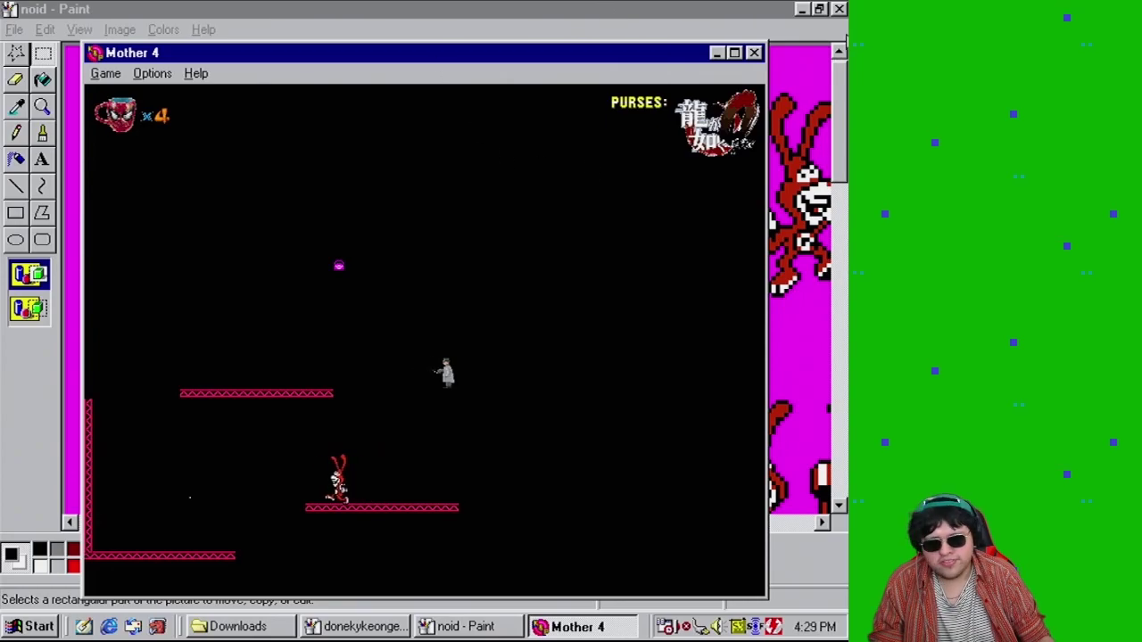
click(754, 53)
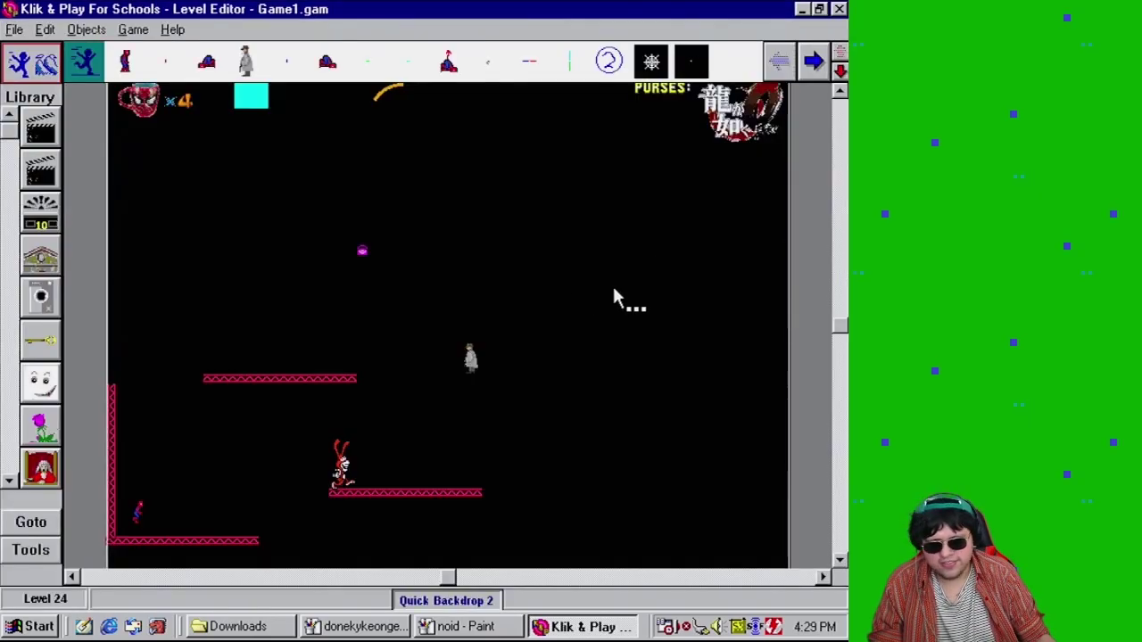
Add a fourth Floor platform slightly above and to the right of the Noid's platform, and place a second Noid on it
click(840, 353)
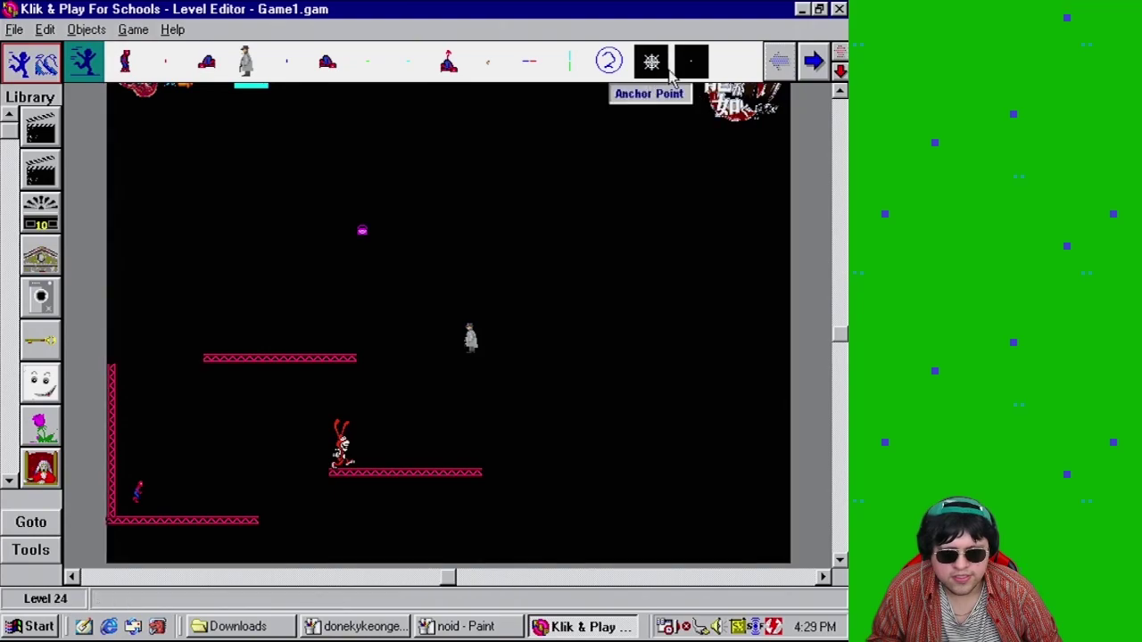
click(839, 62)
click(840, 61)
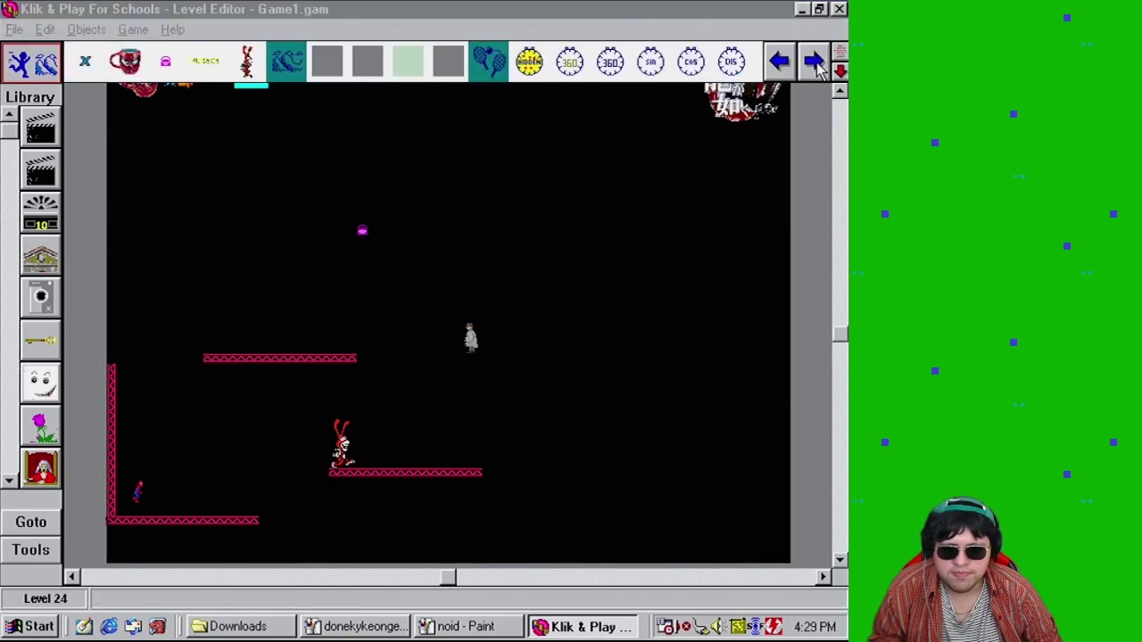
drag(332, 74, 353, 89)
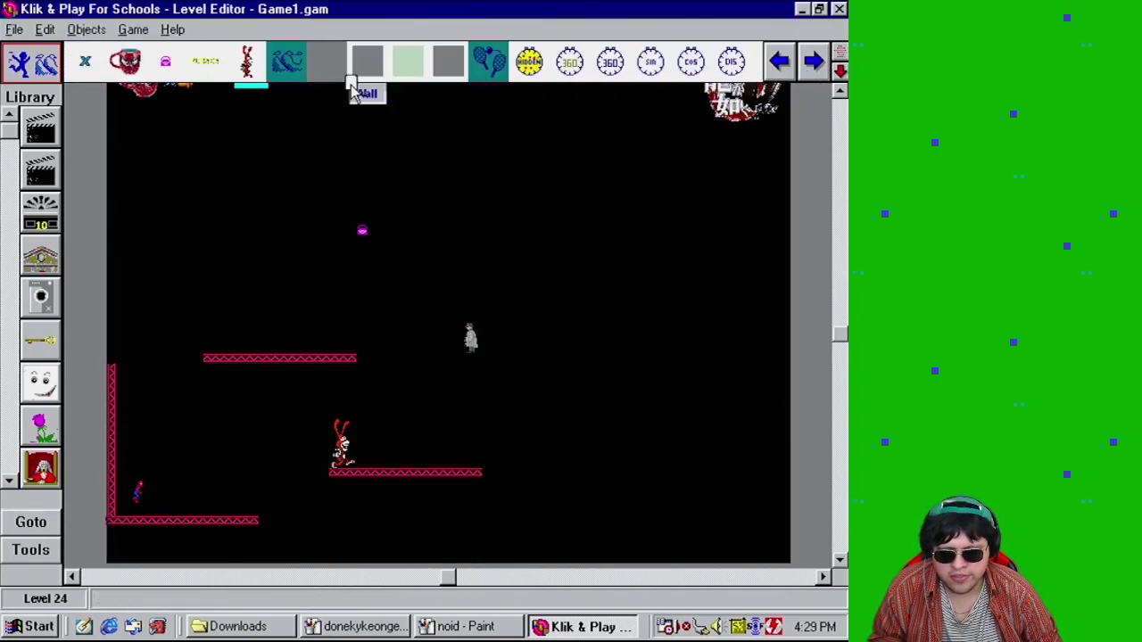
drag(517, 465, 486, 443)
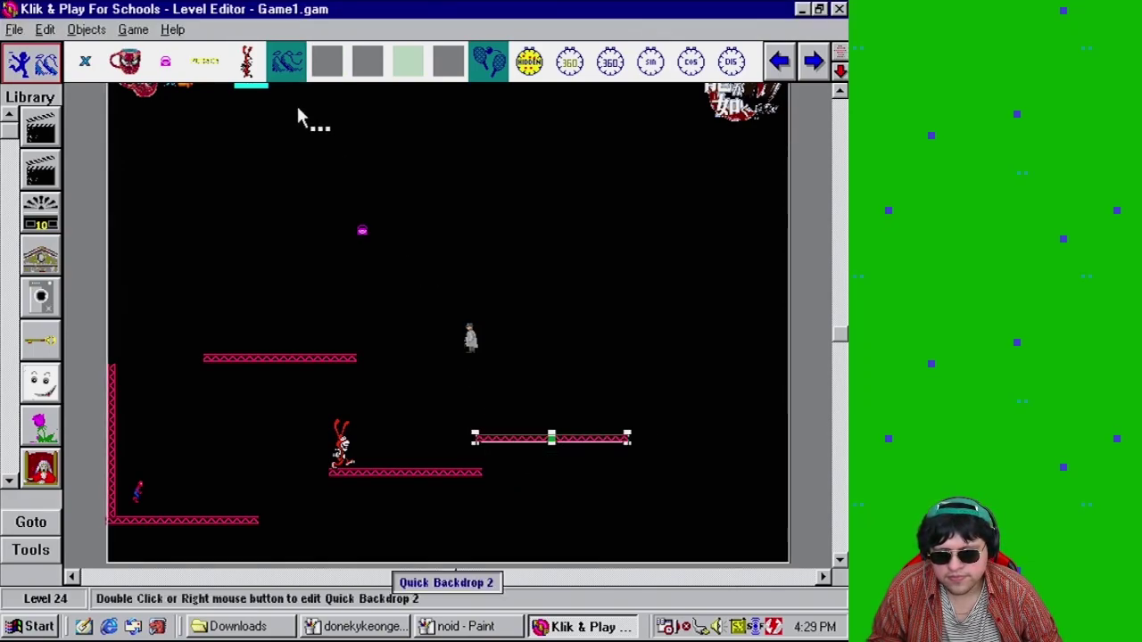
click(247, 60)
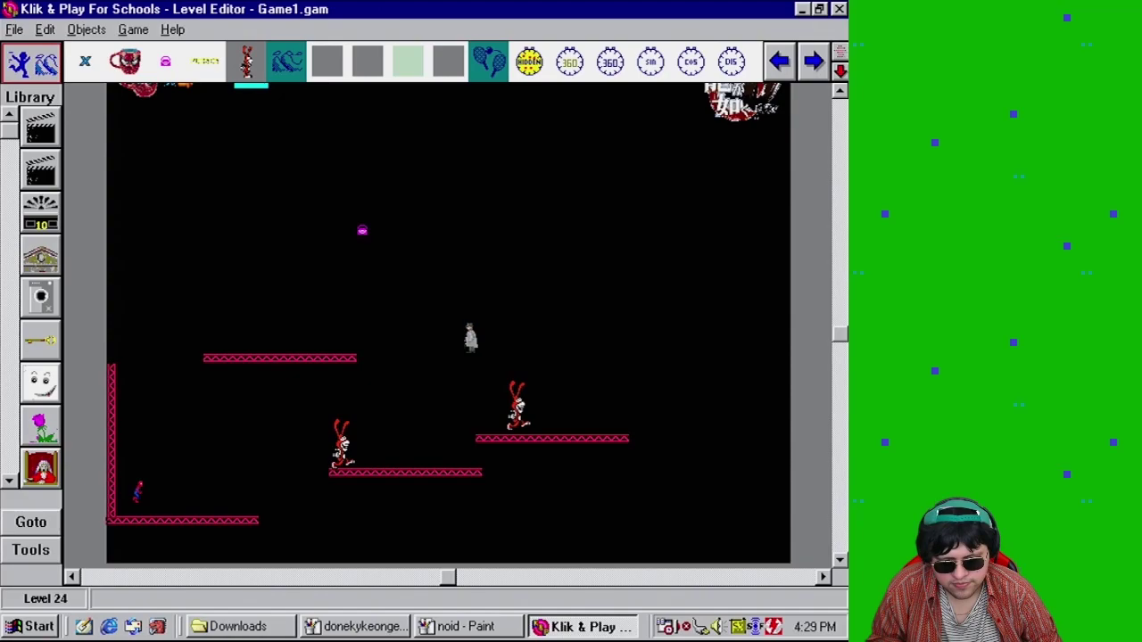
click(515, 409)
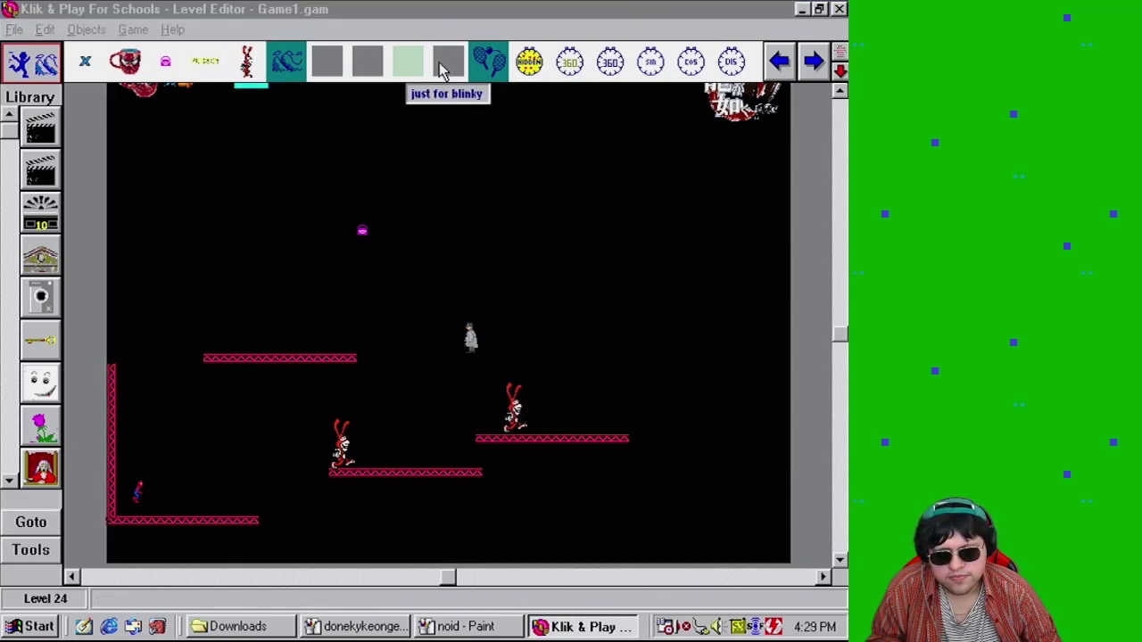
Place a vertical Wall between the two Noid platforms and move the grey-coated character to the level's upper left
click(367, 61)
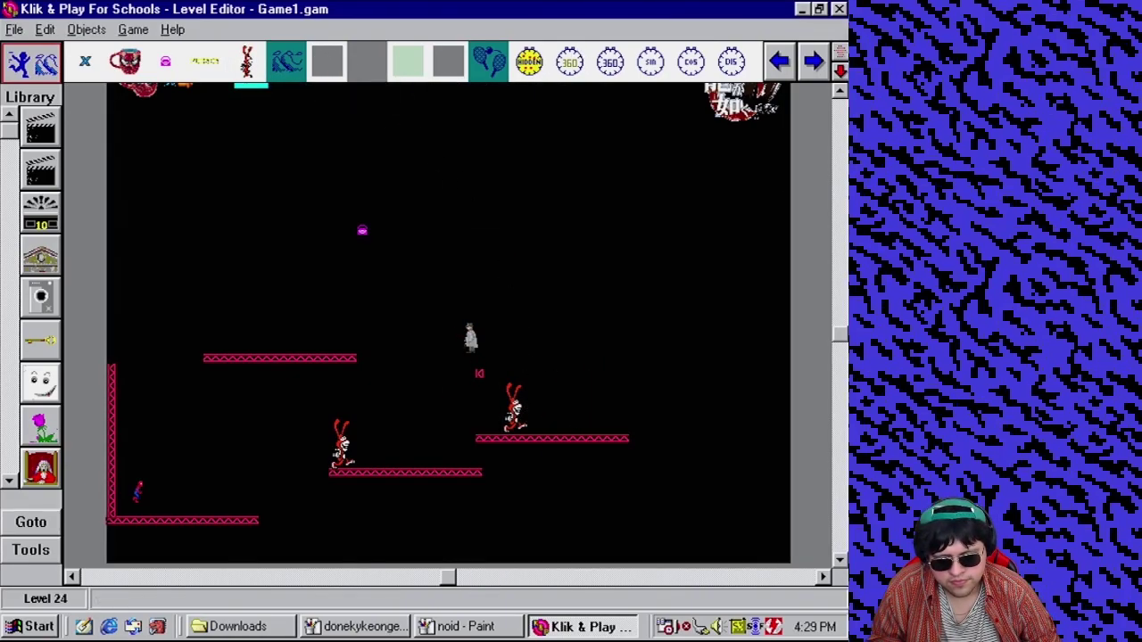
click(456, 393)
drag(459, 538, 482, 471)
drag(471, 330, 203, 272)
Play the level as finished, test Peter's jumps and web swings toward the second Noid's platform, and close the playtest
click(133, 30)
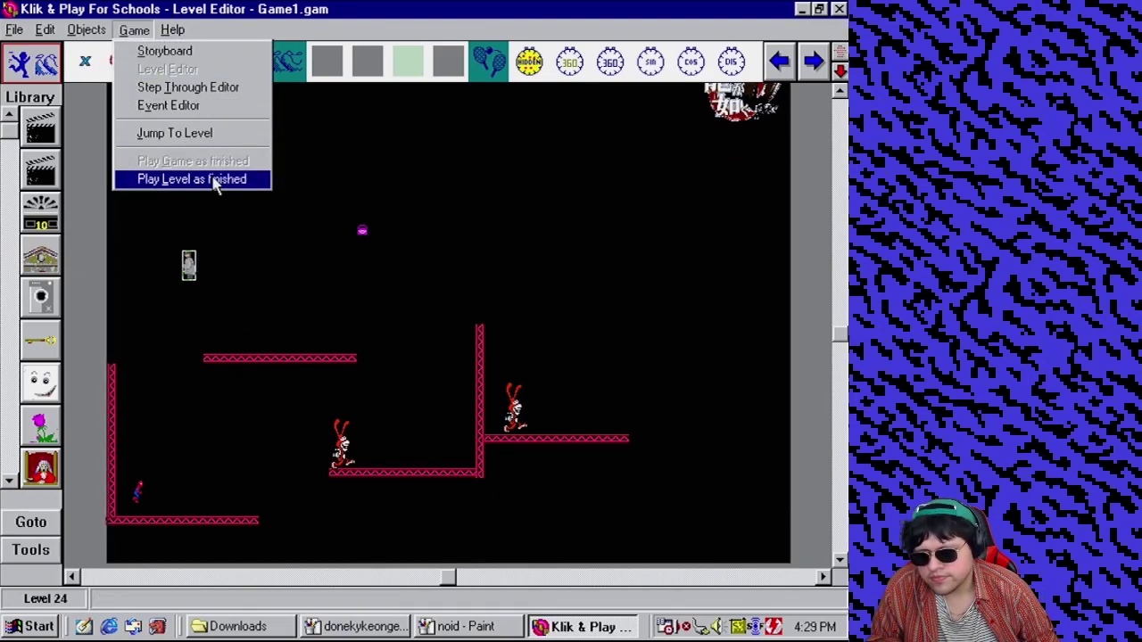
click(191, 179)
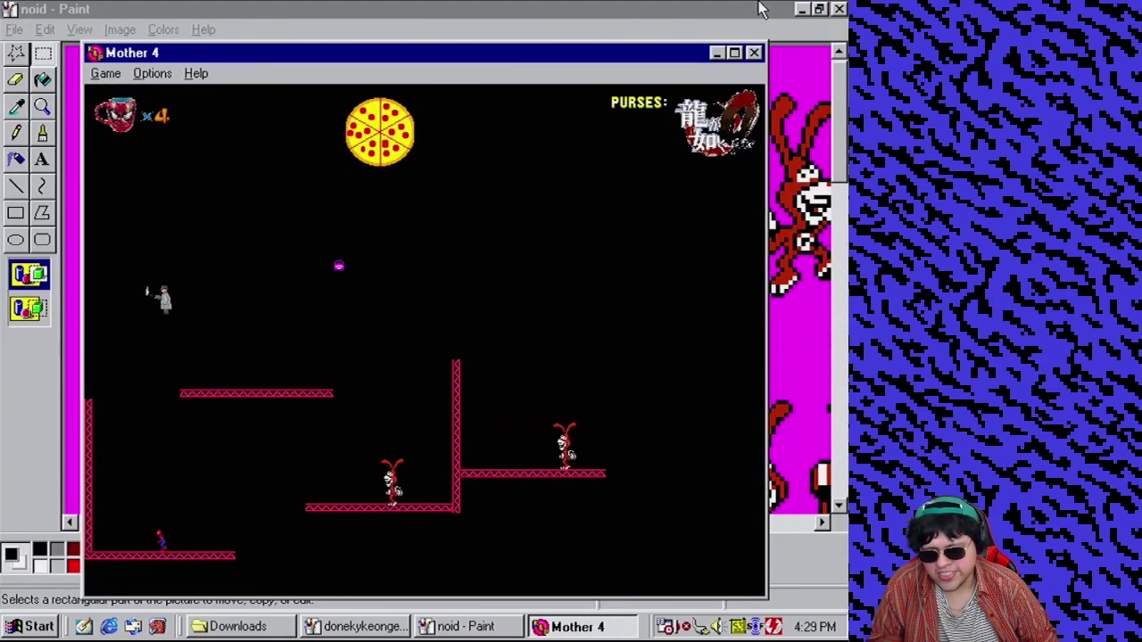
key(Right)
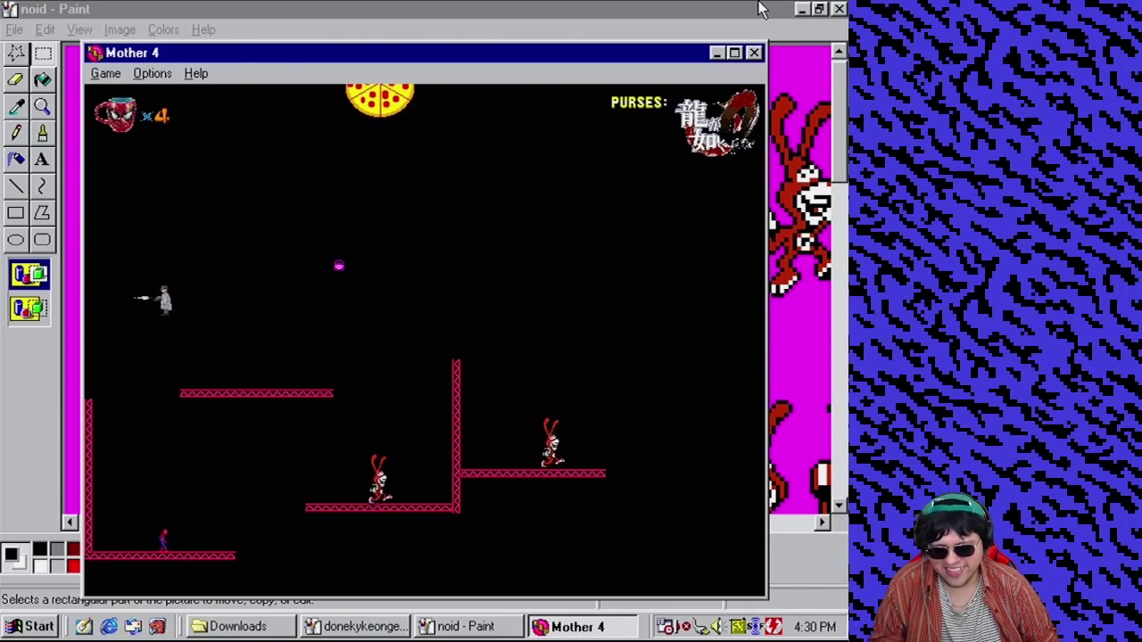
key(Up)
key(Right)
key(Up)
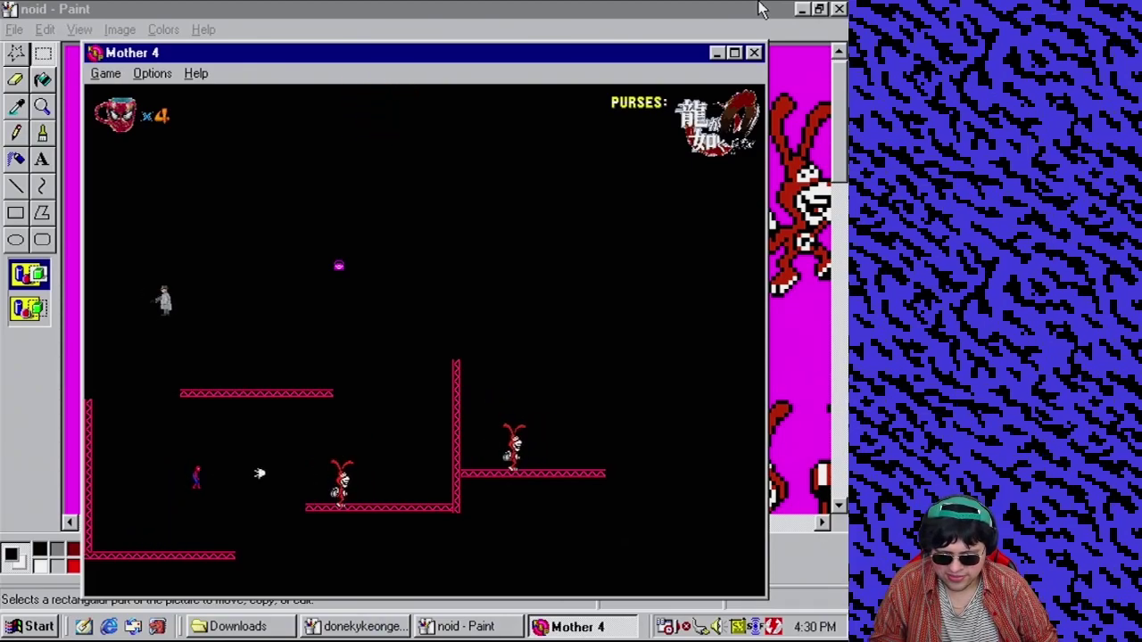
key(Up)
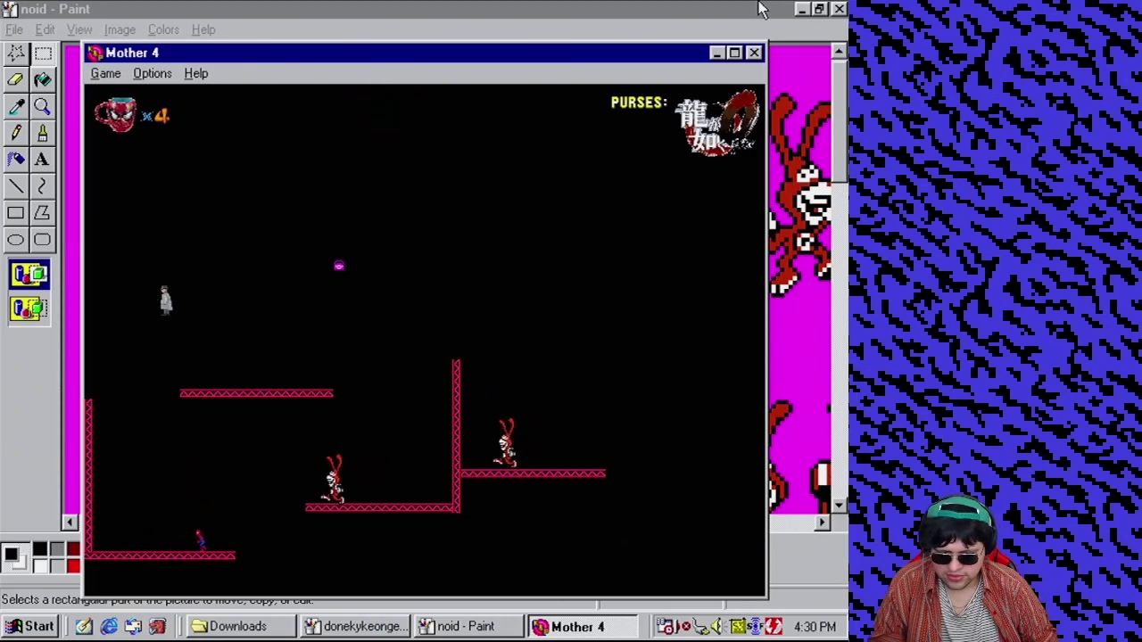
key(Up)
key(Up)
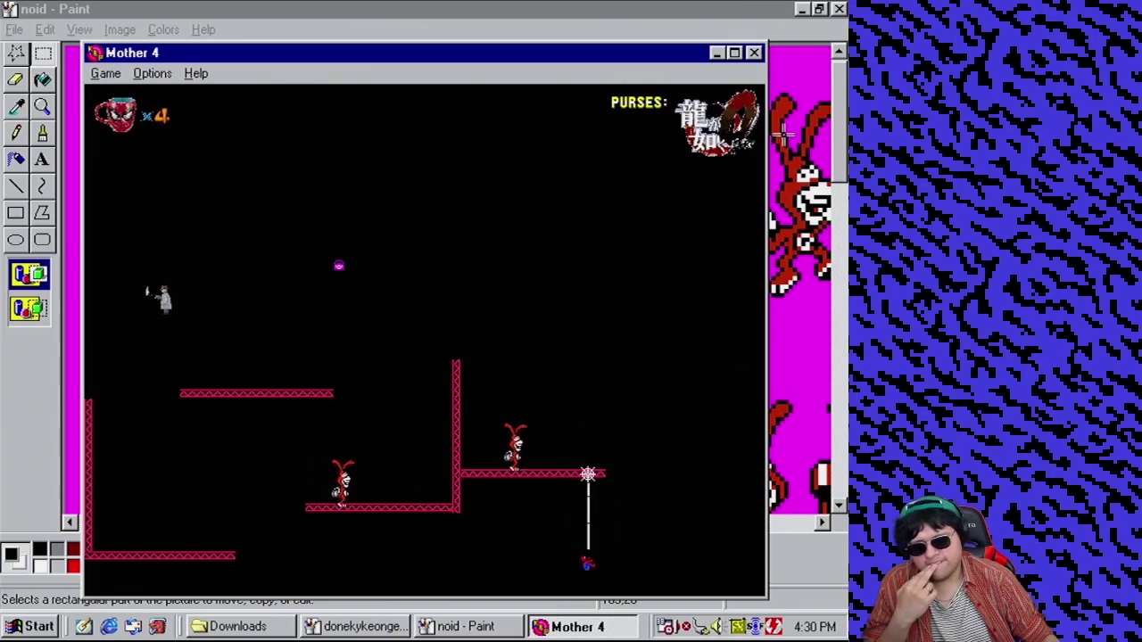
click(754, 52)
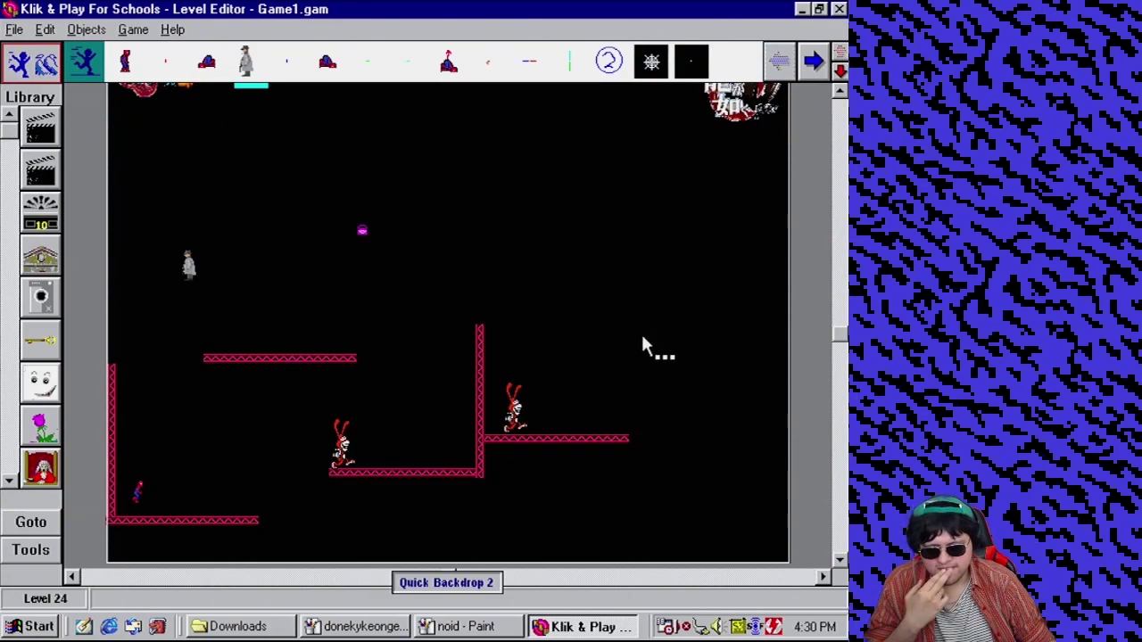
Move the small pink pickup onto the middle of the upper platform and play the level as finished
click(362, 233)
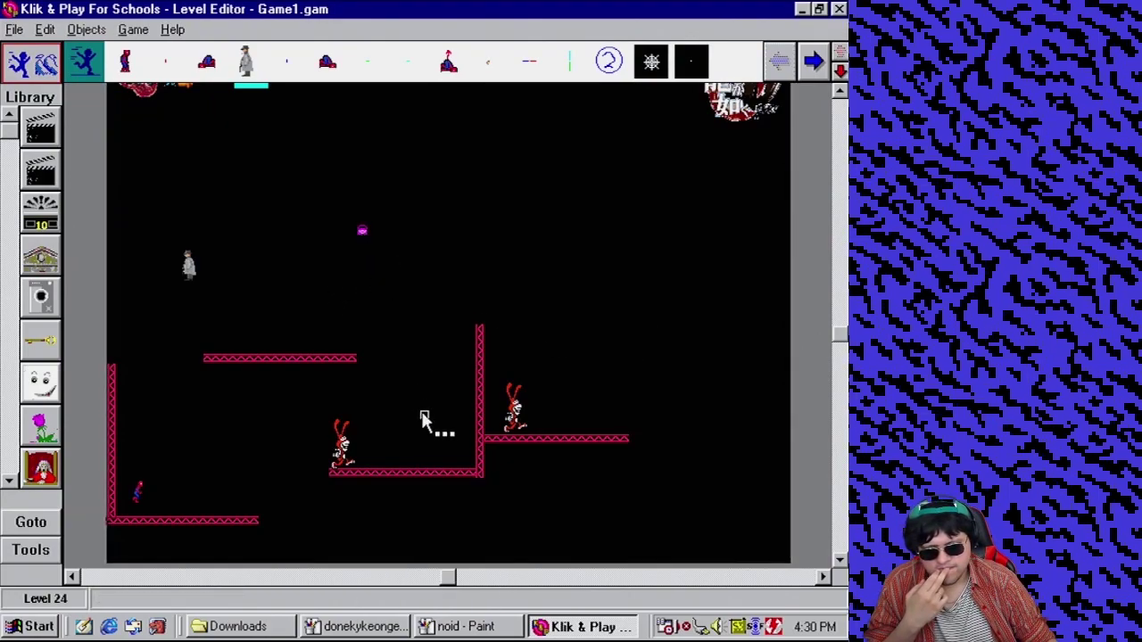
drag(276, 344, 279, 346)
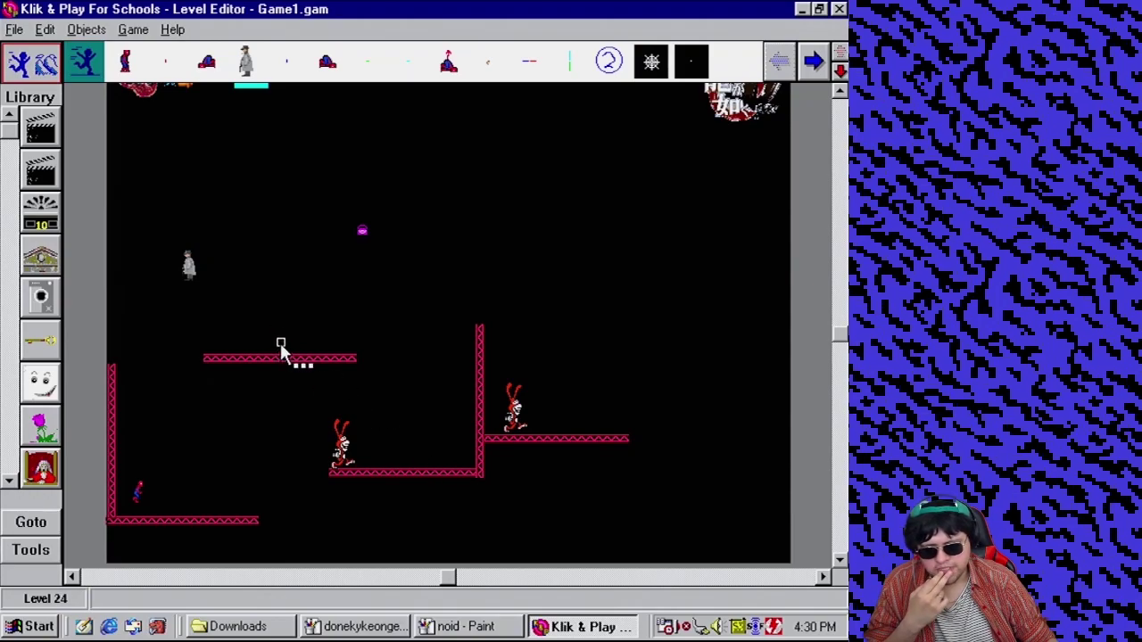
click(133, 30)
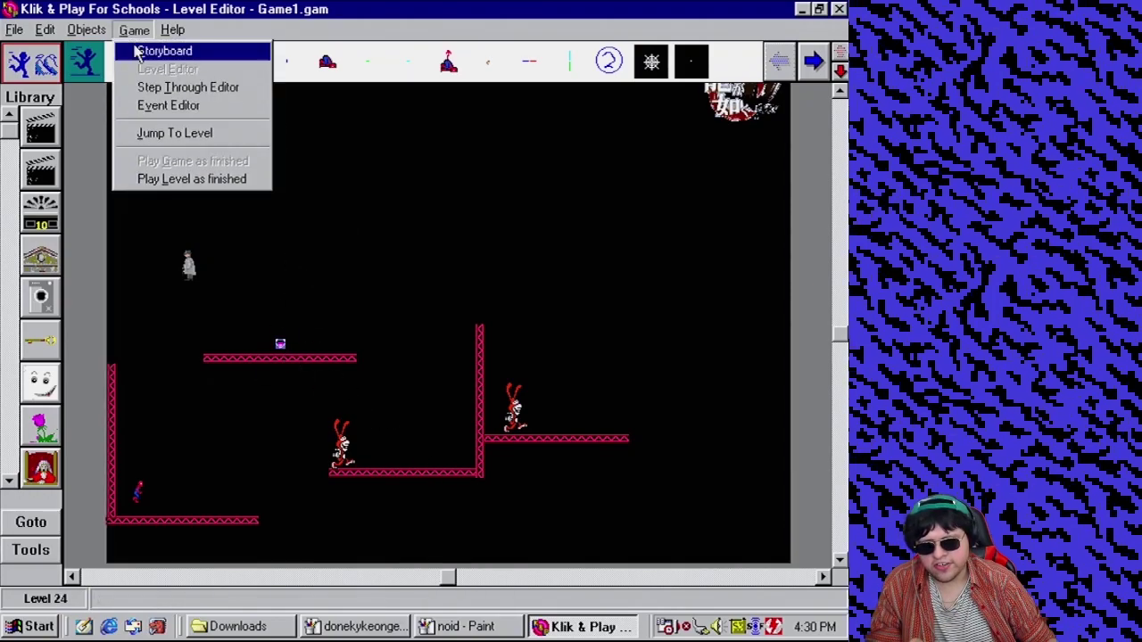
click(184, 178)
Test web-swinging Peter from the bottom floor up past the upper platform and across to the top of the middle wall
key(Right)
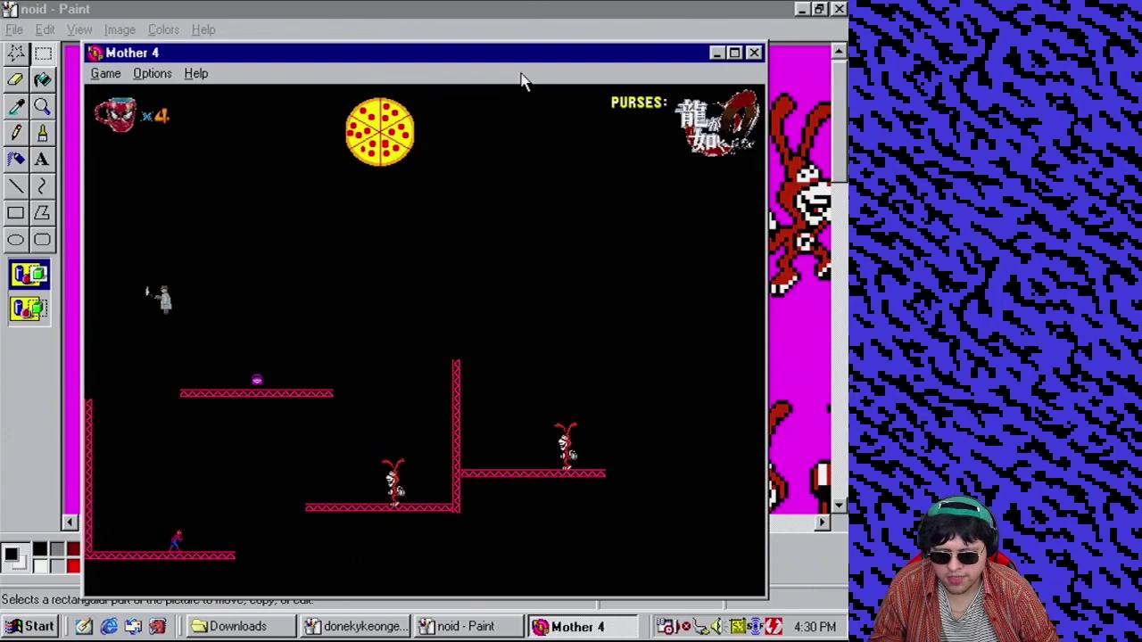
key(space)
key(Up)
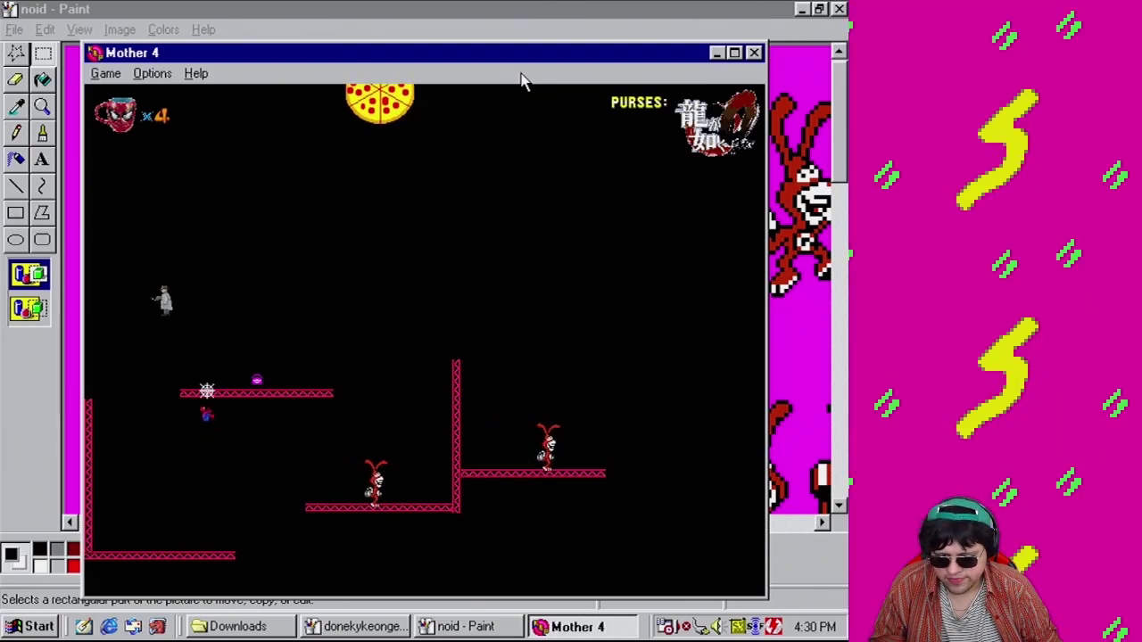
key(Left)
key(Right)
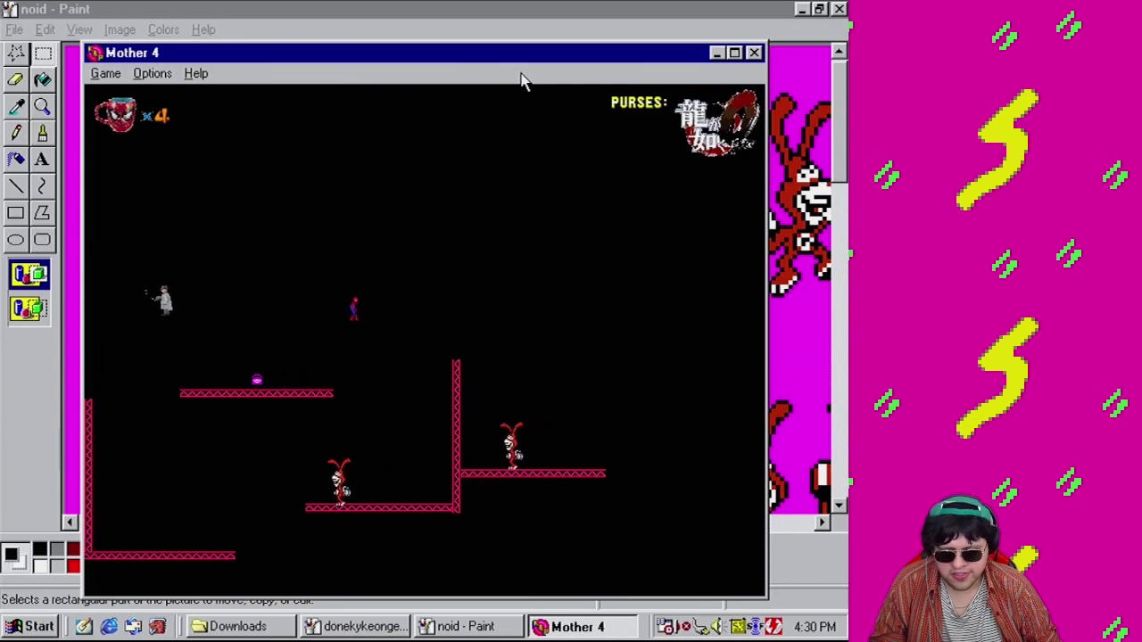
key(Right)
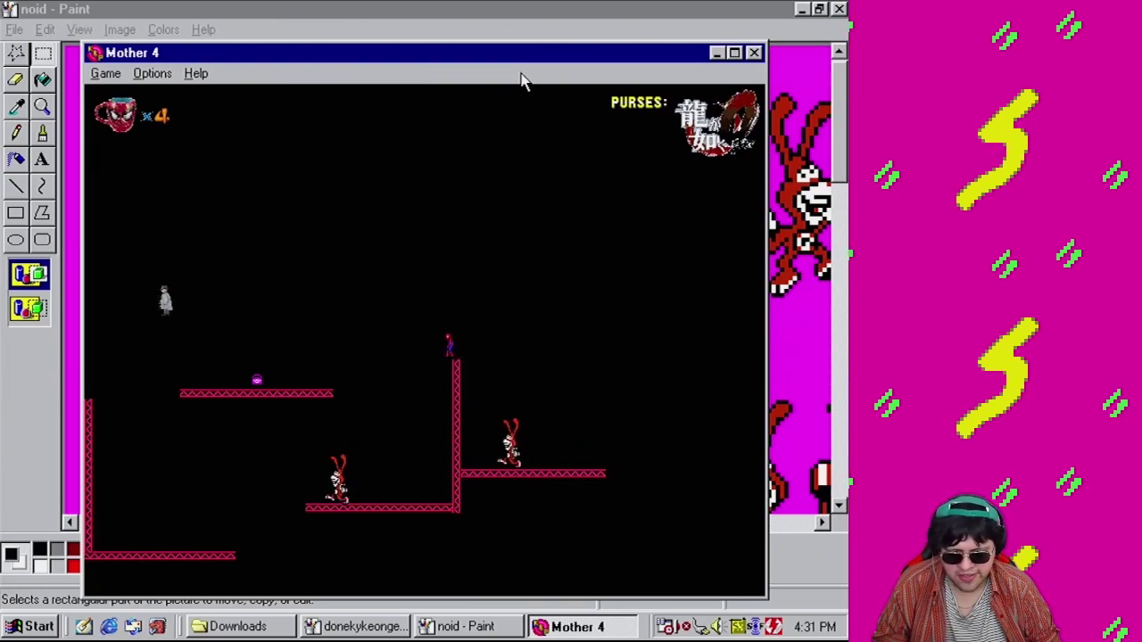
Test climbing Peter over the middle wall and getting past the second Noid, and close the playtest
key(Left)
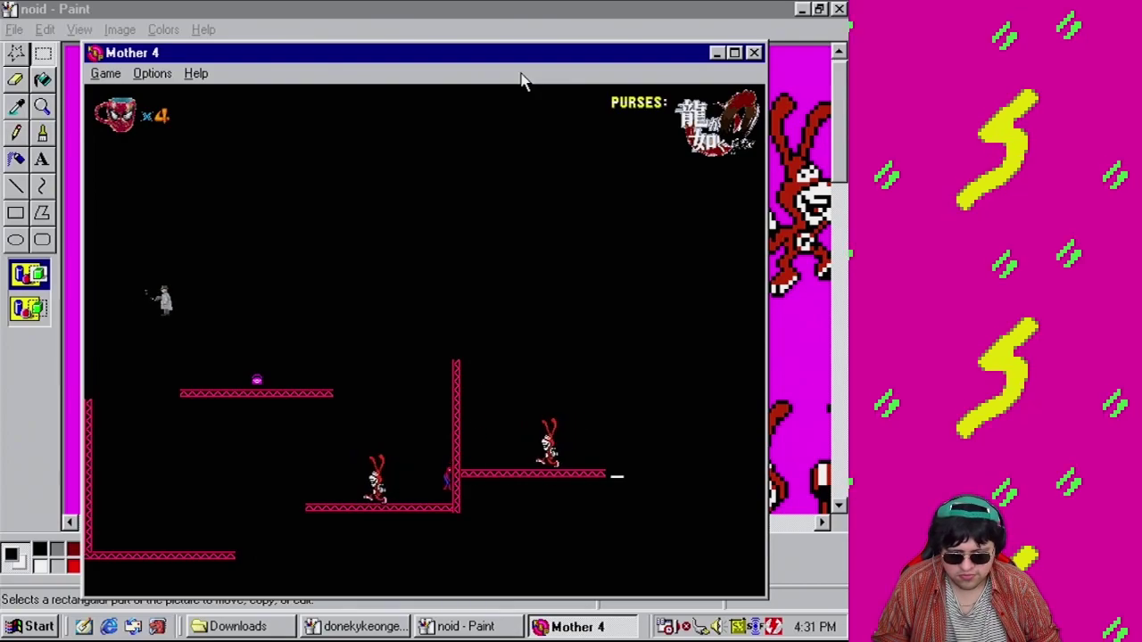
key(Up)
key(Right)
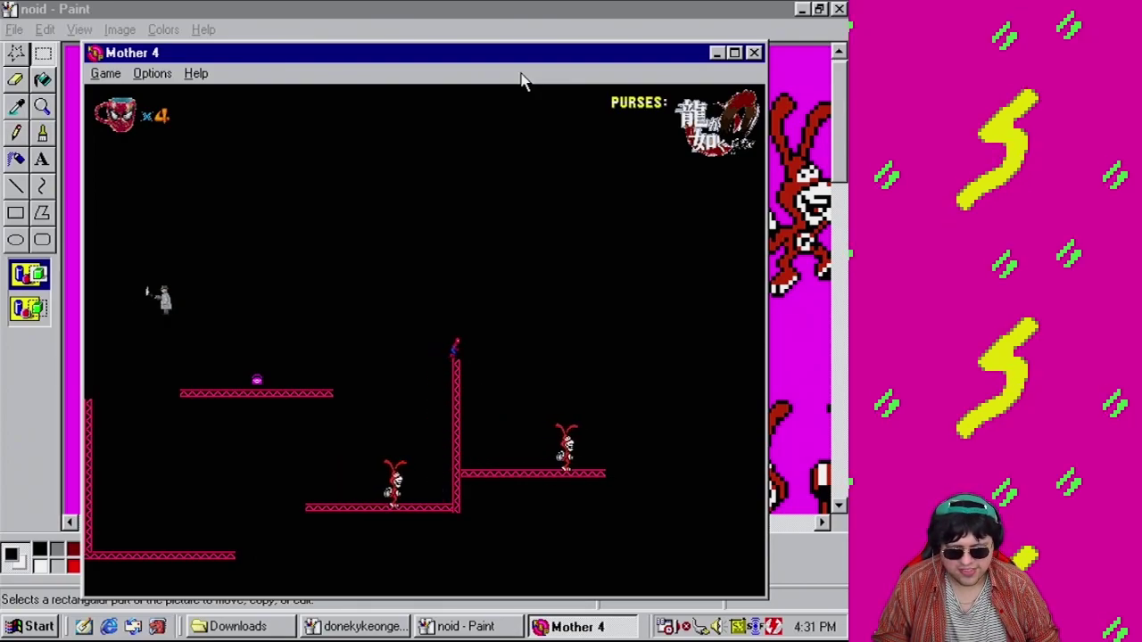
key(Up)
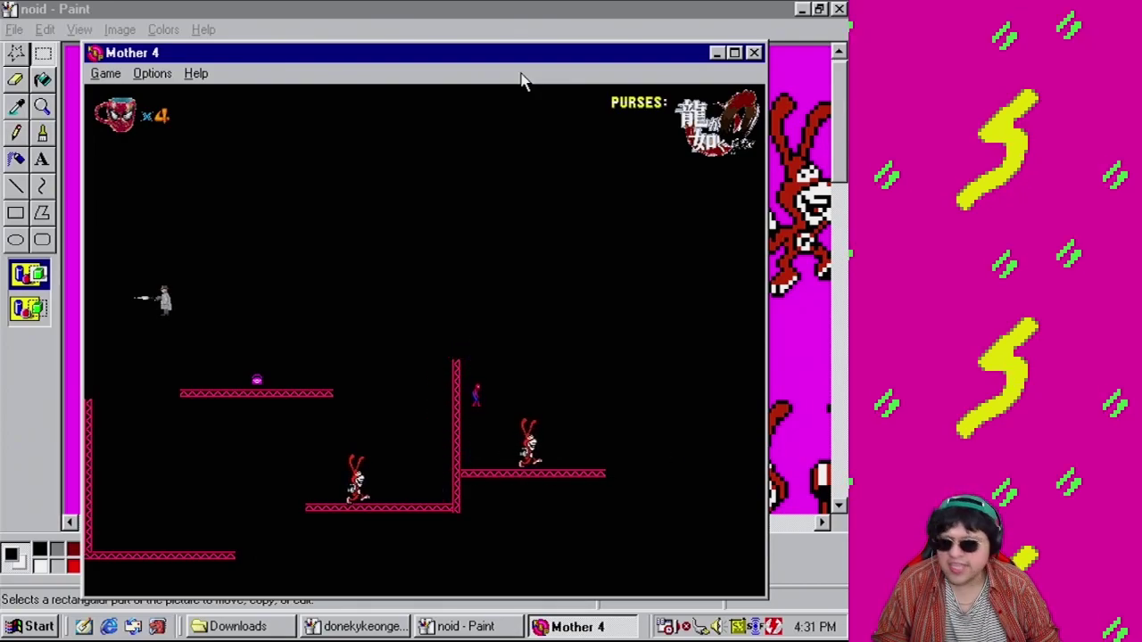
key(Right)
key(Up)
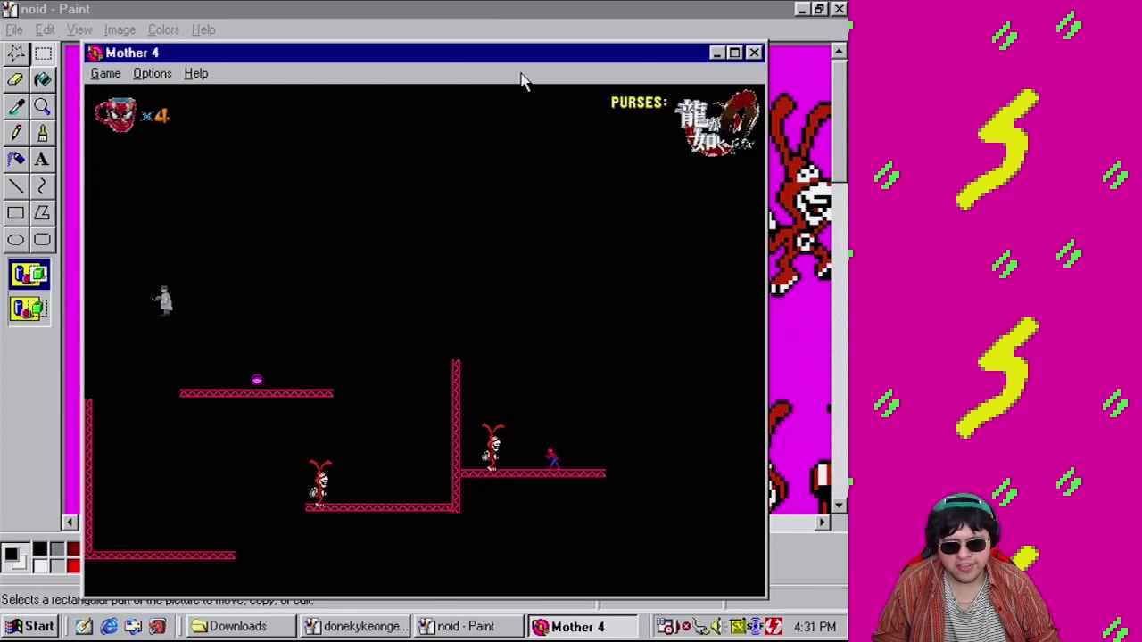
key(Up)
key(Left)
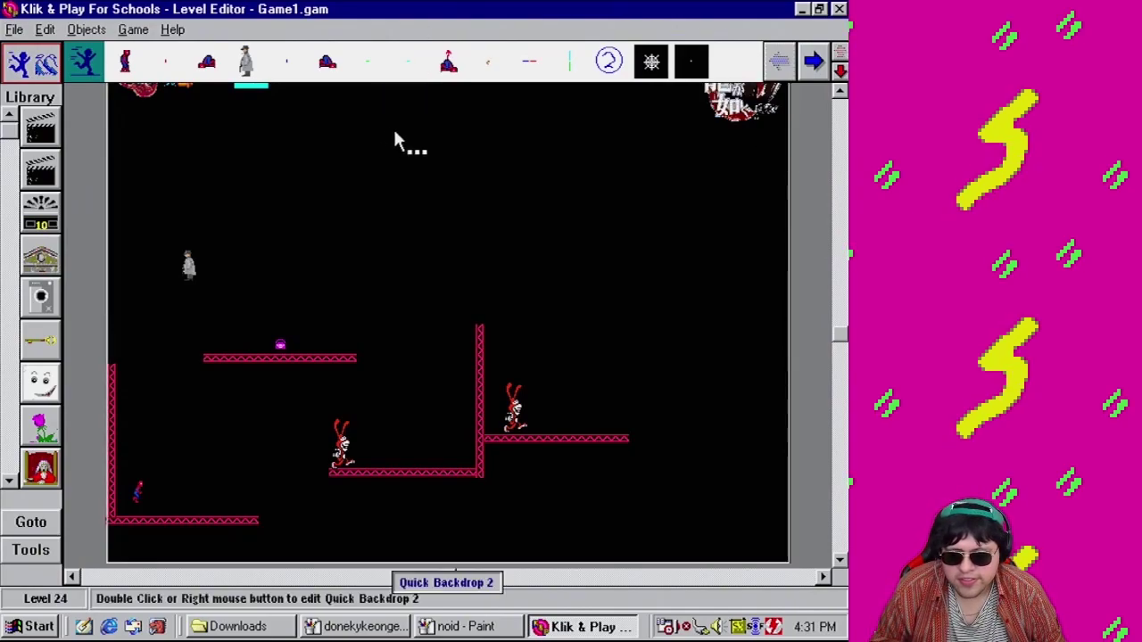
Add a Floor platform at the level's lower right, extending past its edge, and place a third Noid on it
click(815, 64)
click(813, 63)
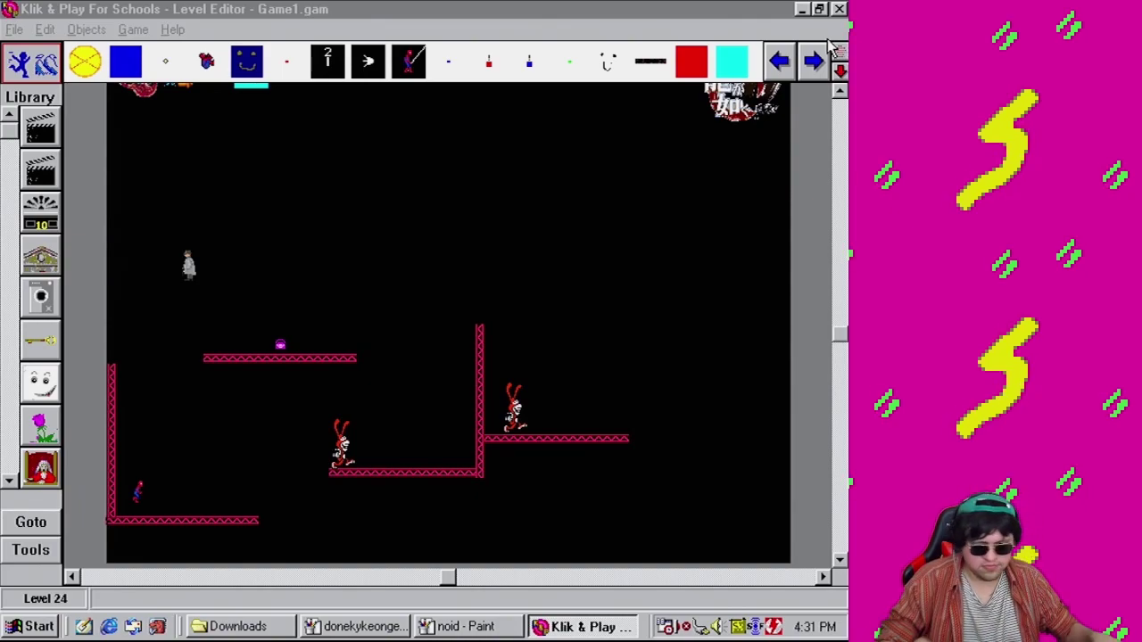
click(813, 63)
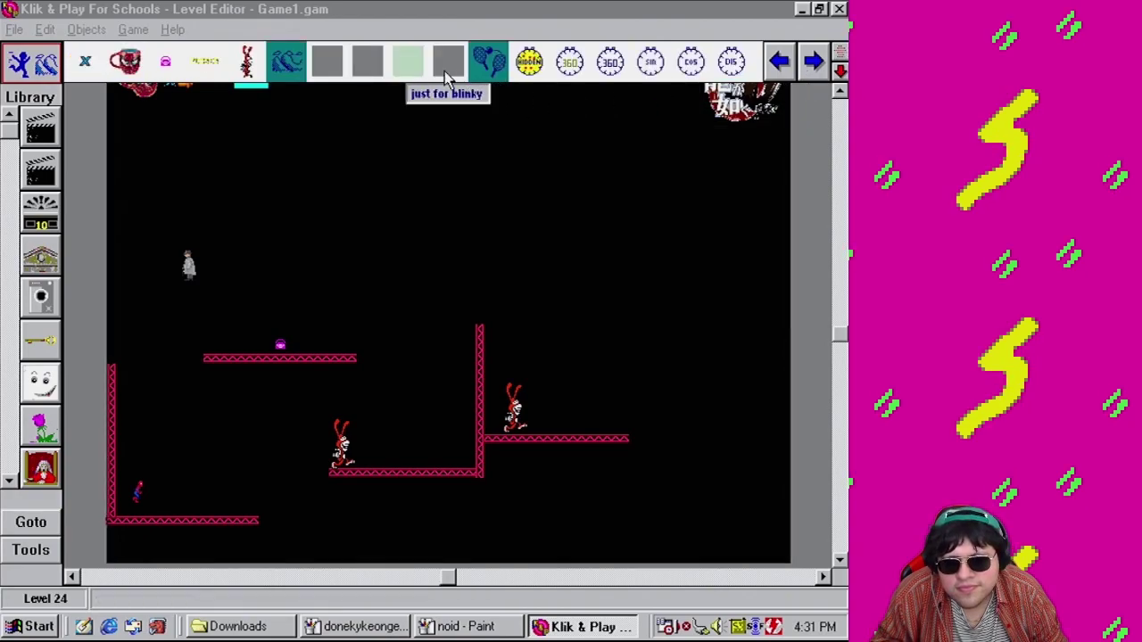
click(326, 63)
click(689, 526)
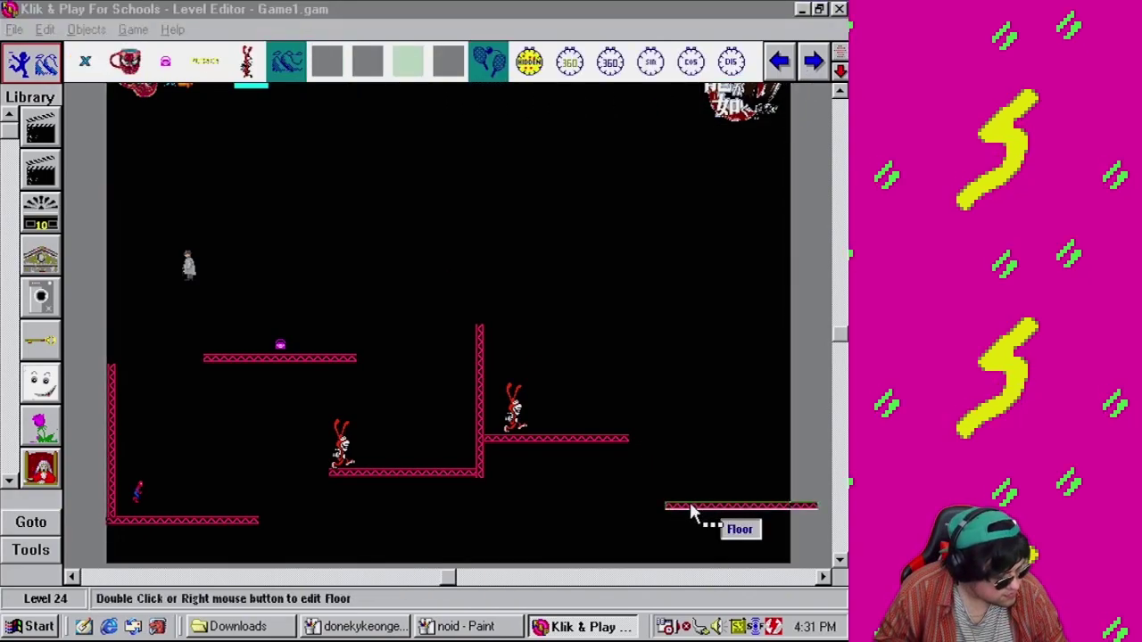
drag(689, 509, 704, 535)
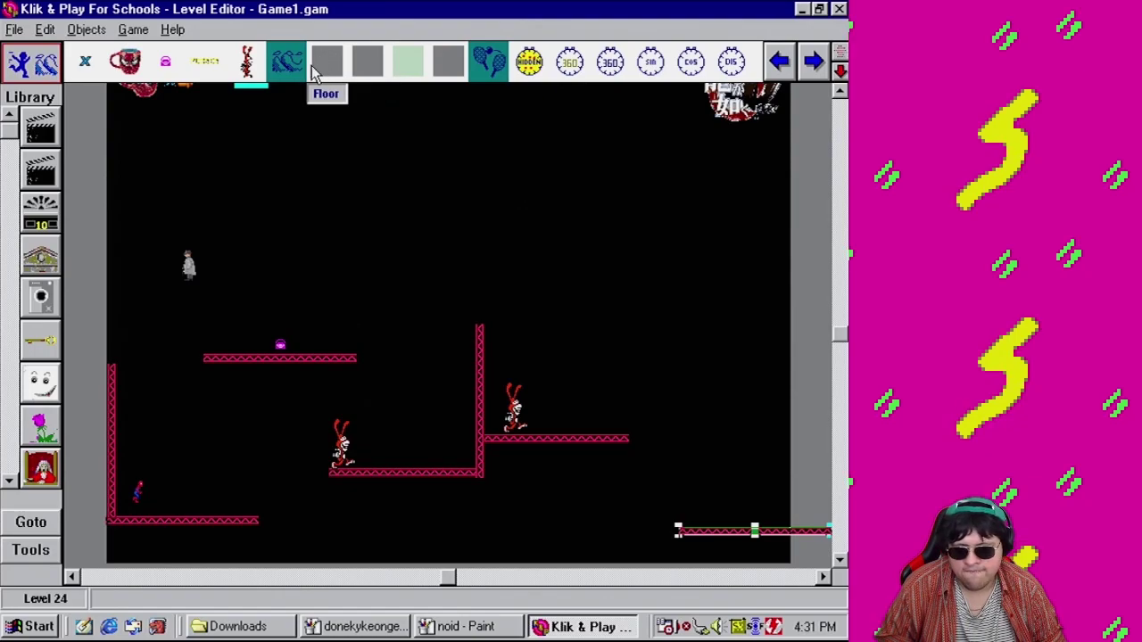
click(247, 60)
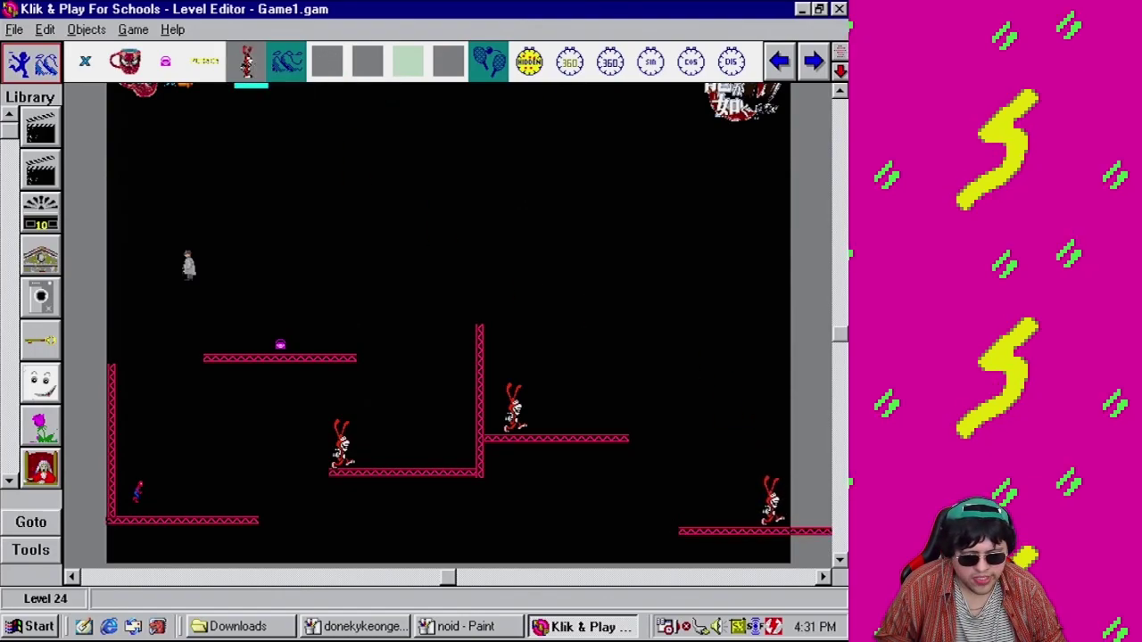
click(761, 502)
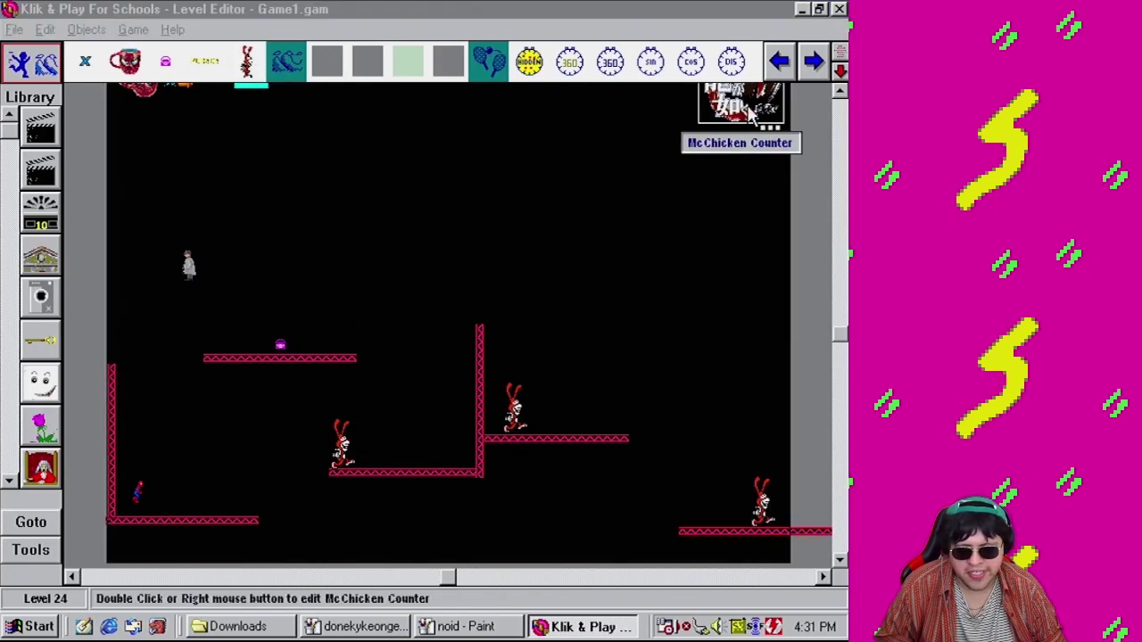
Play the level and test getting Peter from the bottom floor past the first Noid
click(812, 60)
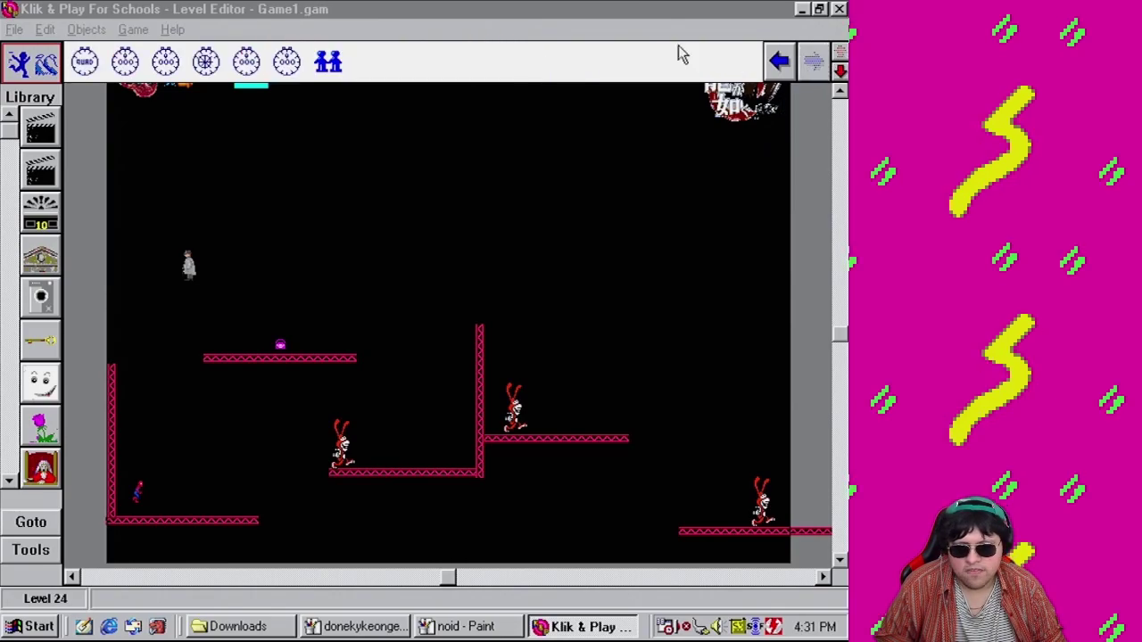
click(133, 30)
click(217, 177)
key(Right)
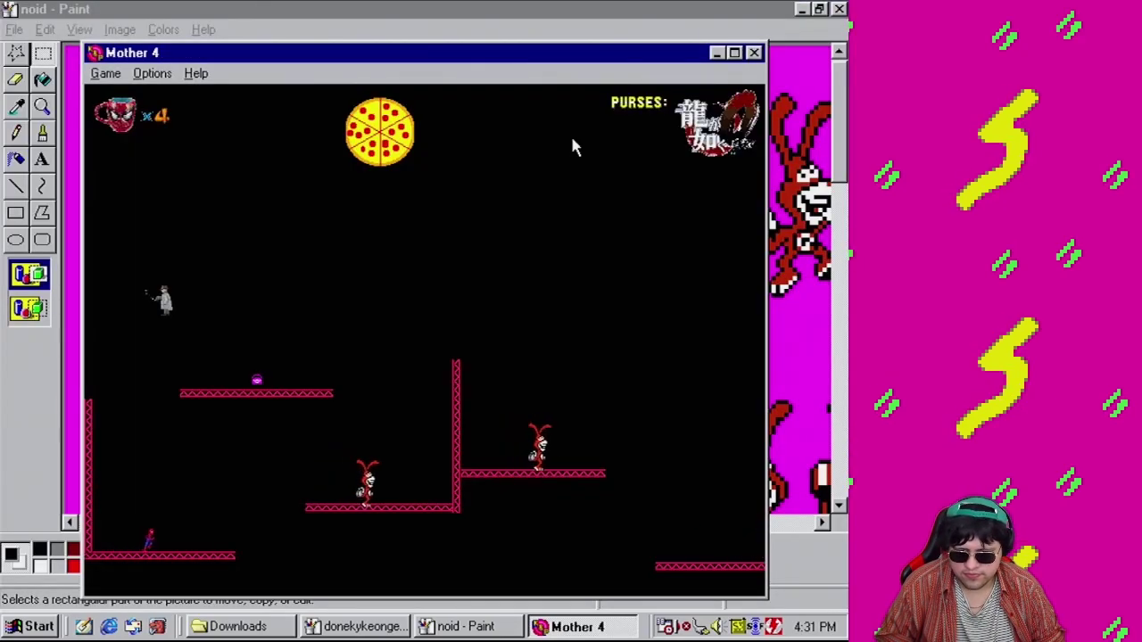
key(space)
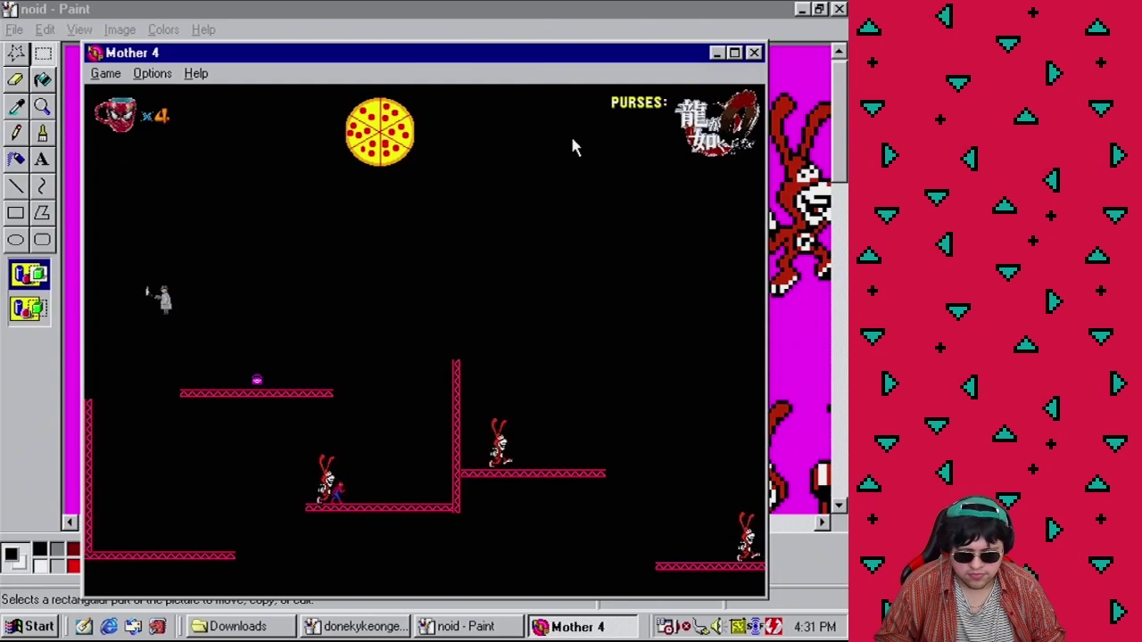
key(space)
key(space)
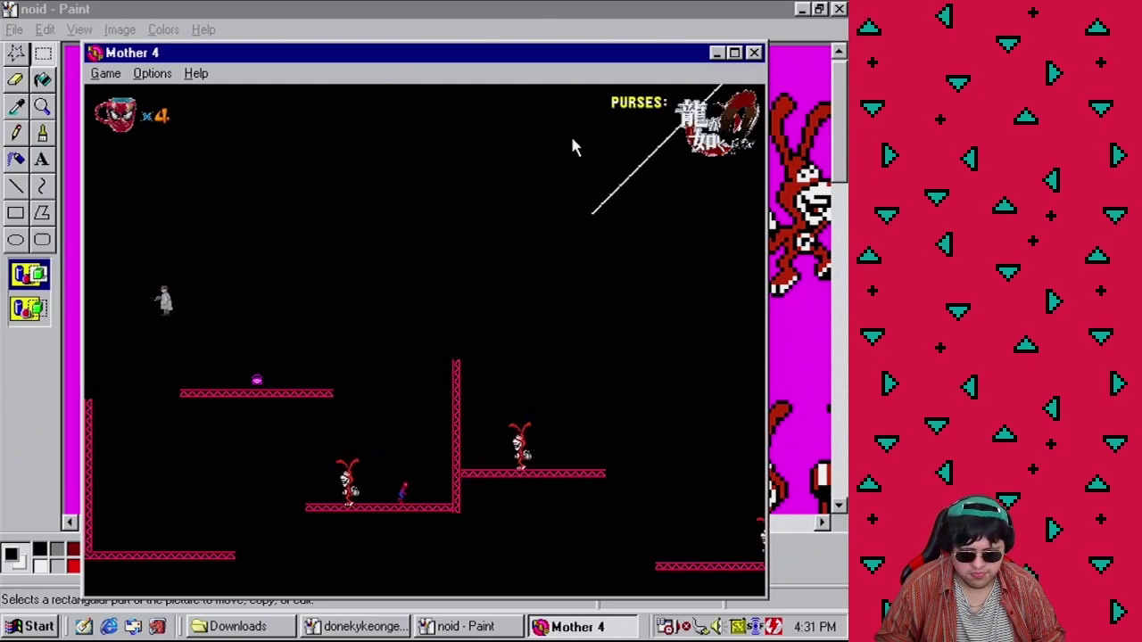
Test climbing Peter over the middle wall and down onto the lower-right platform, and close the playtest
key(Up)
key(Right)
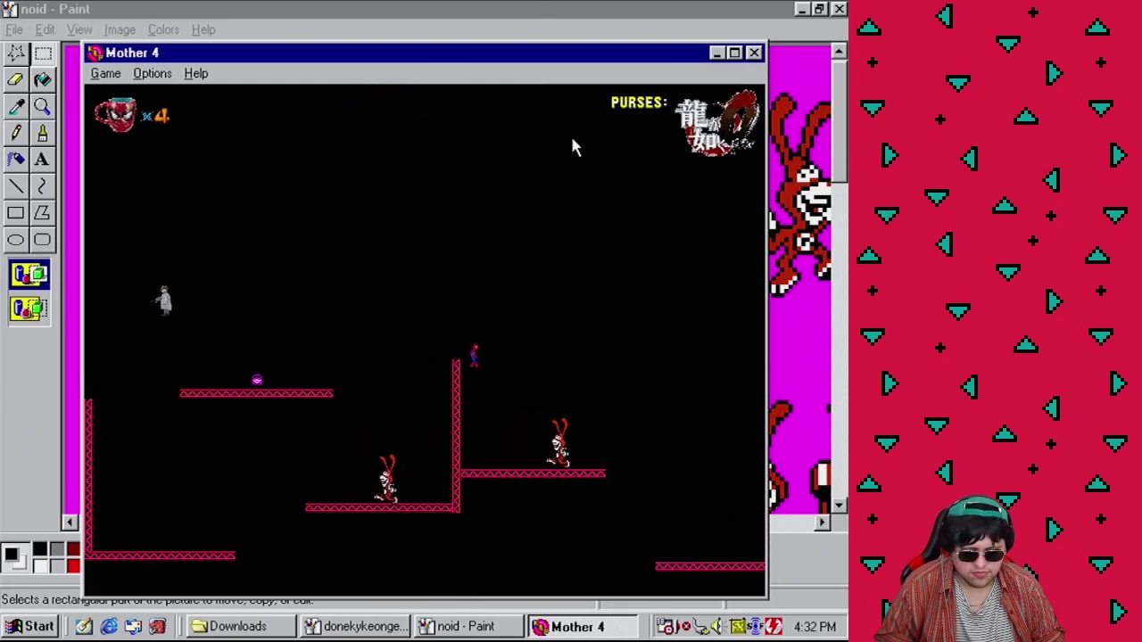
key(Right)
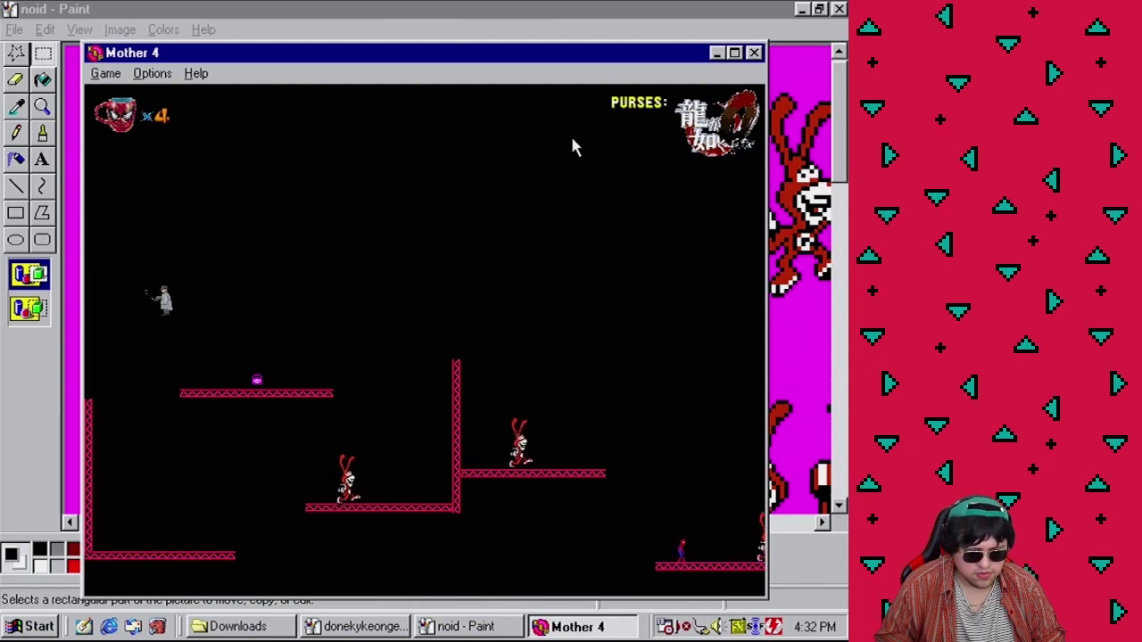
click(755, 53)
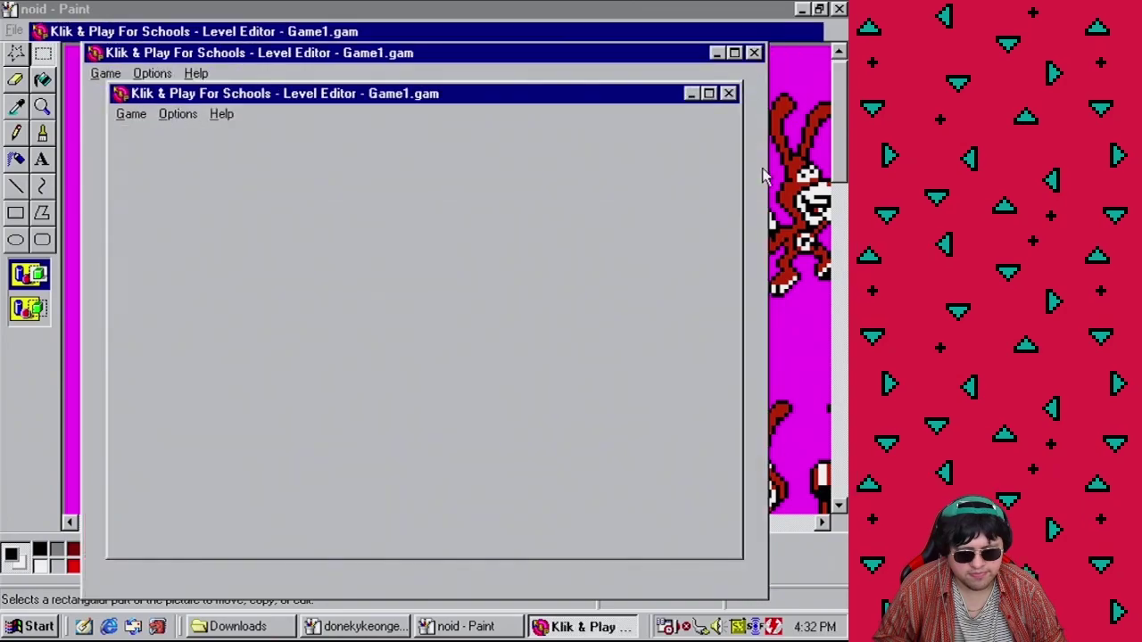
Move the third Noid to the left end of the lower-right platform and stand a Wall on that platform at the level's right edge
drag(760, 507, 693, 505)
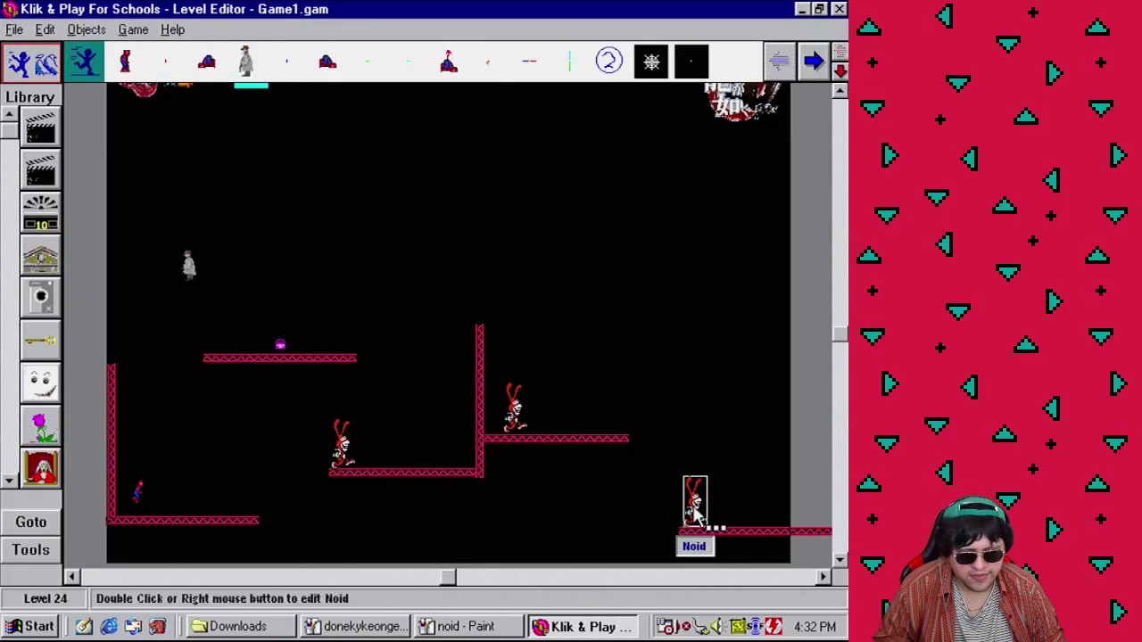
click(813, 61)
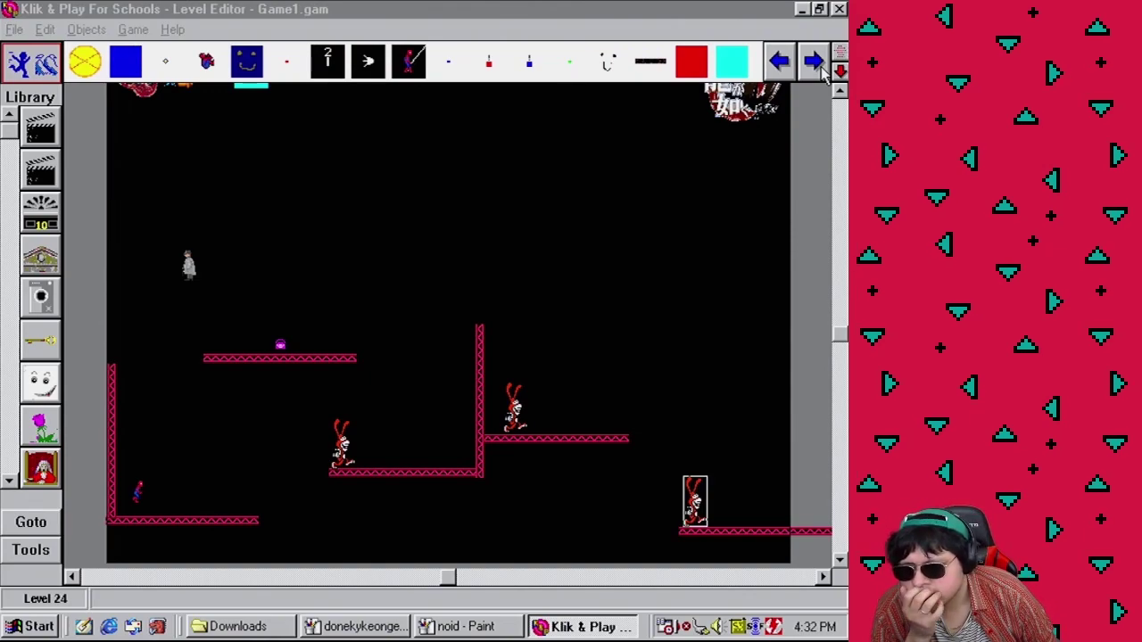
click(813, 60)
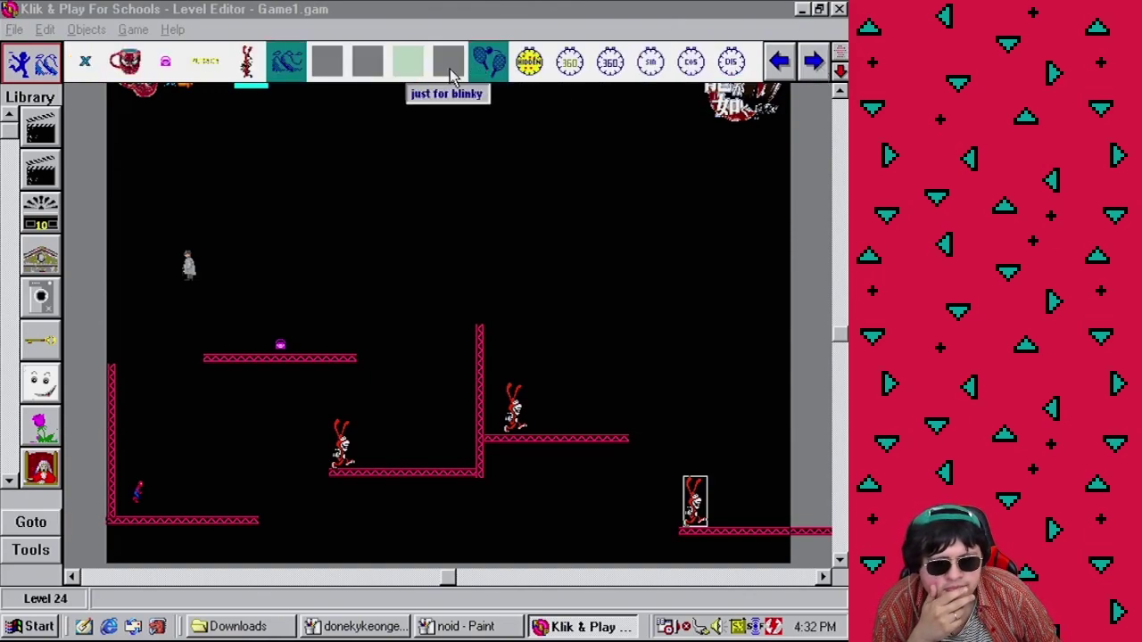
click(377, 75)
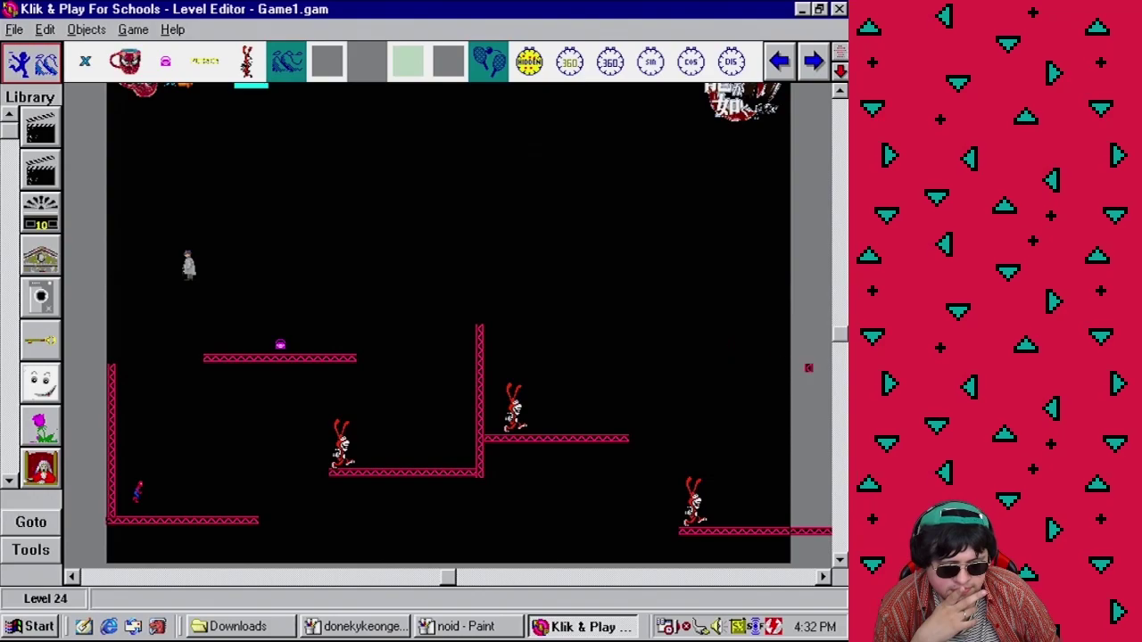
click(754, 339)
drag(759, 353, 790, 398)
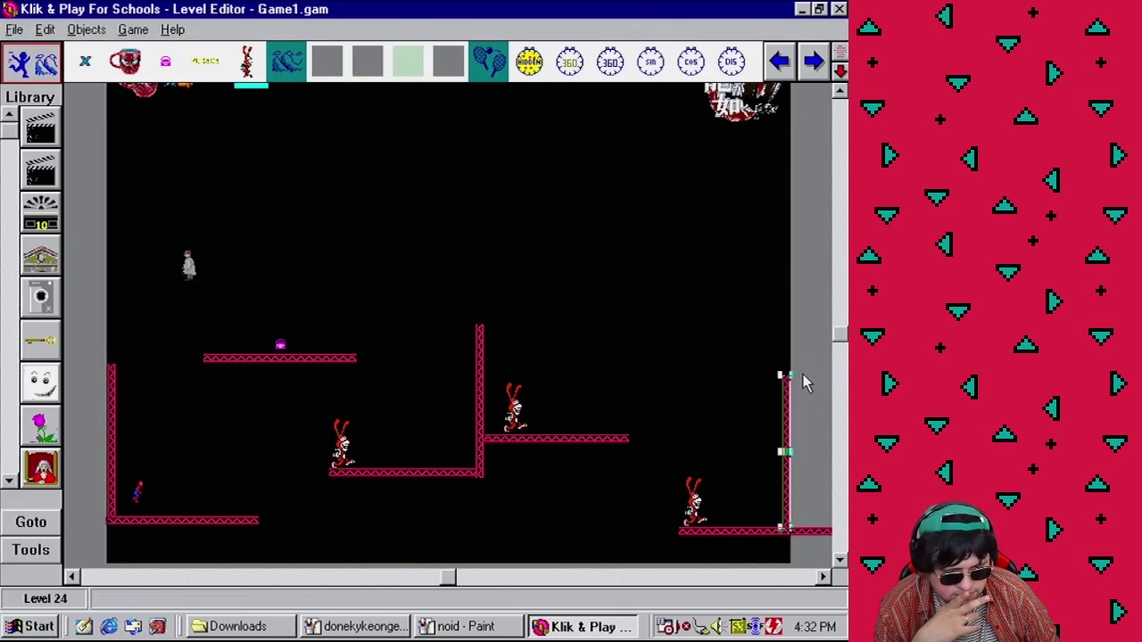
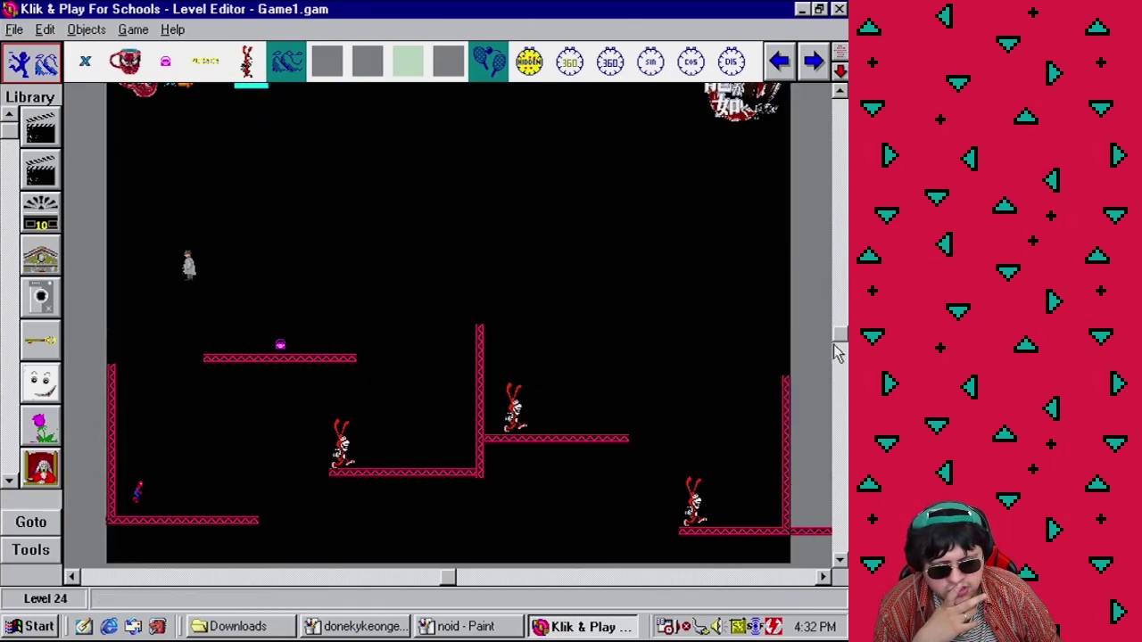
Add a second Wall and stack it directly on top of the one at the level's right edge
scroll(446, 321, up, 1)
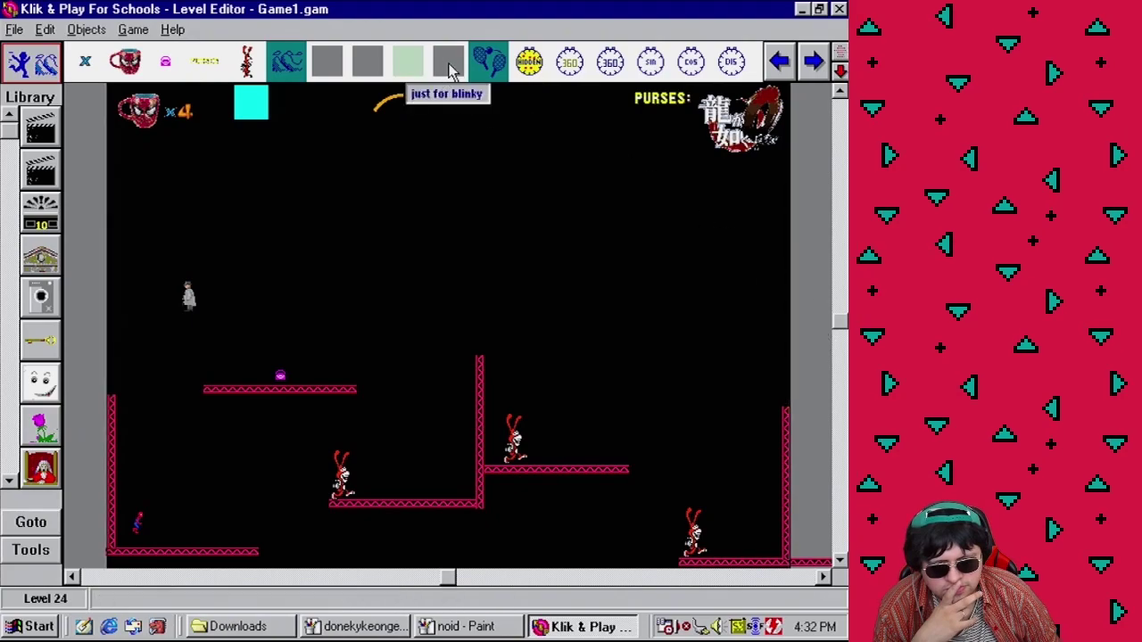
click(365, 59)
click(719, 264)
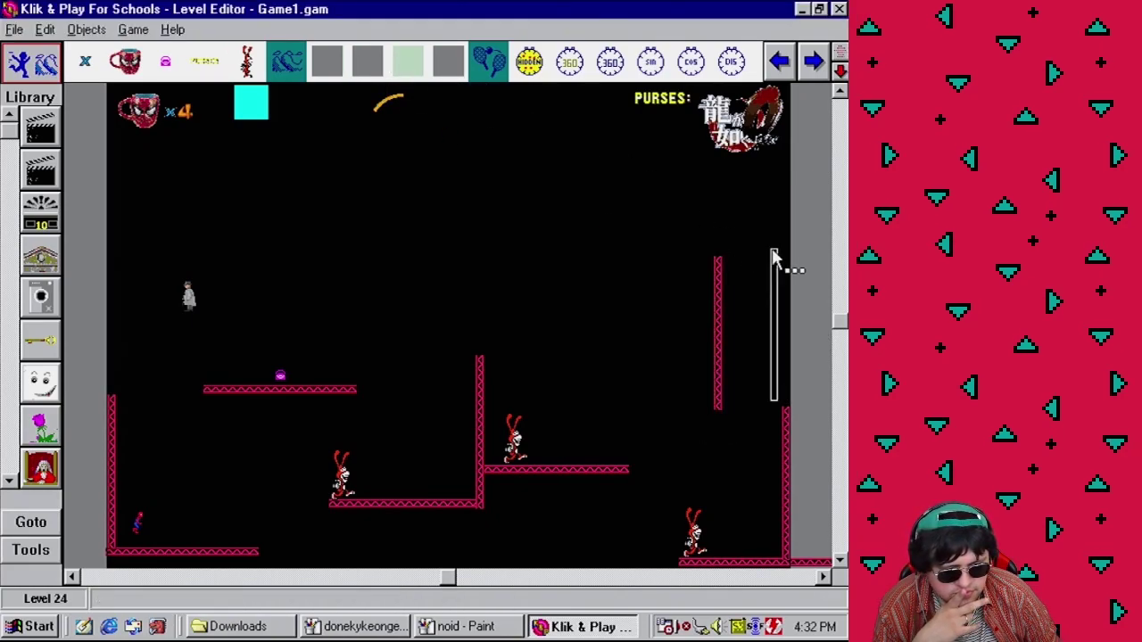
click(785, 263)
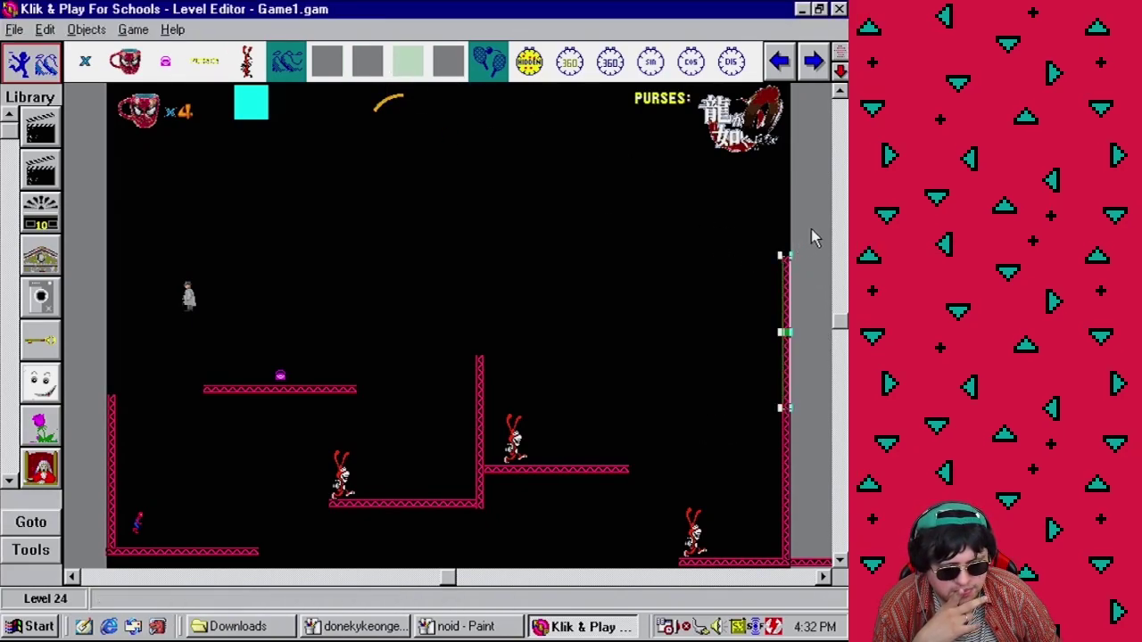
Play the level and test web-swinging Peter from under the upper platform past the first Noid and over the middle wall
click(134, 29)
click(227, 187)
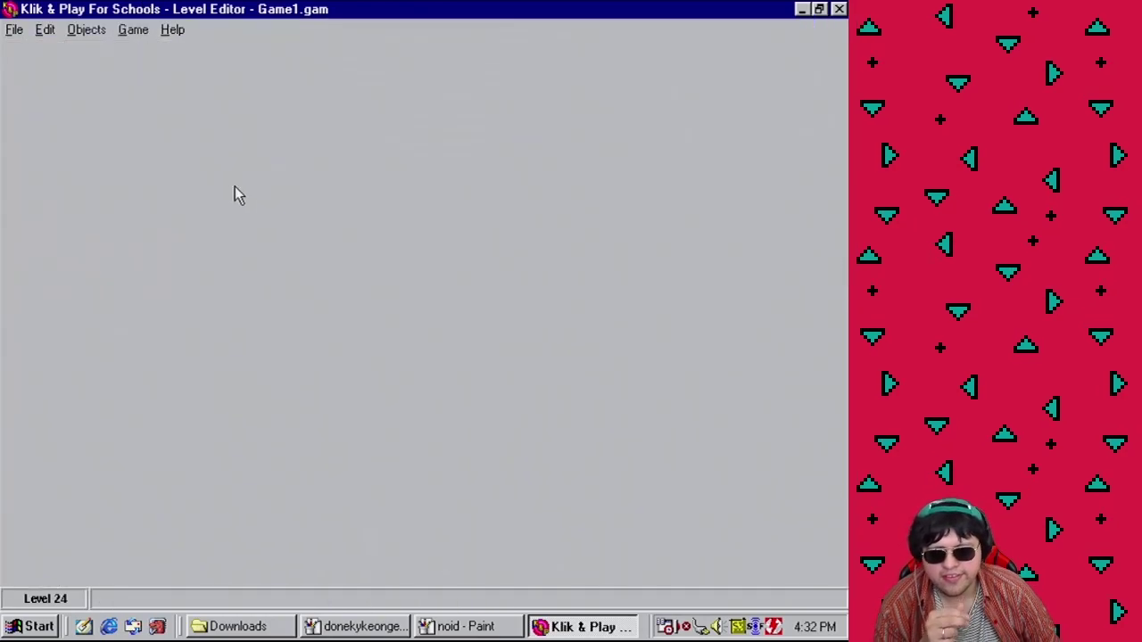
key(Right)
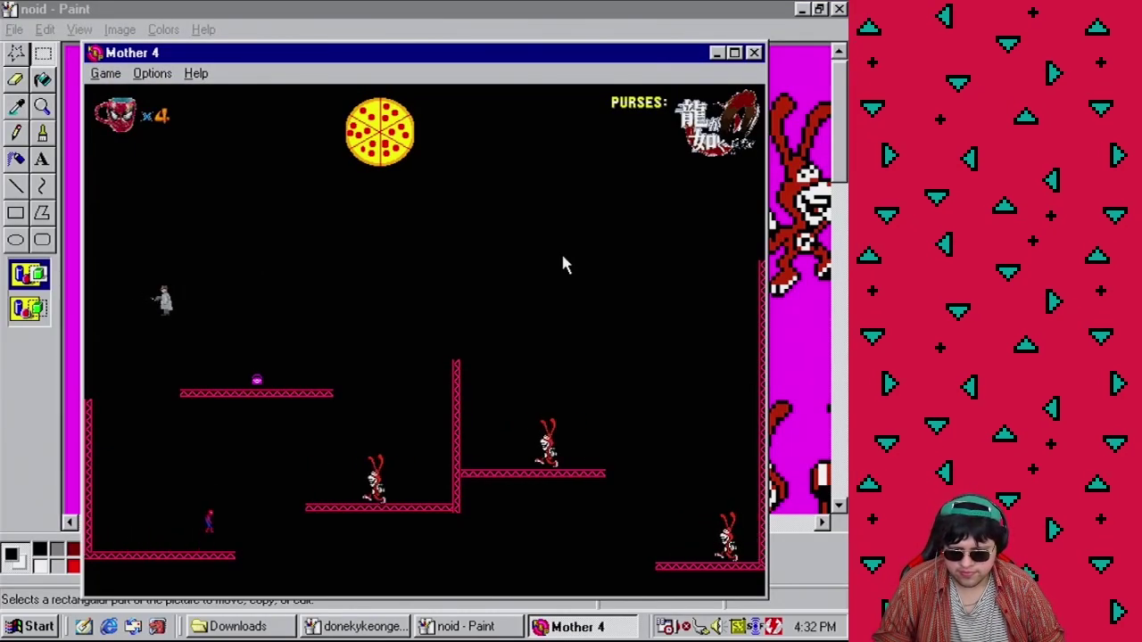
key(space)
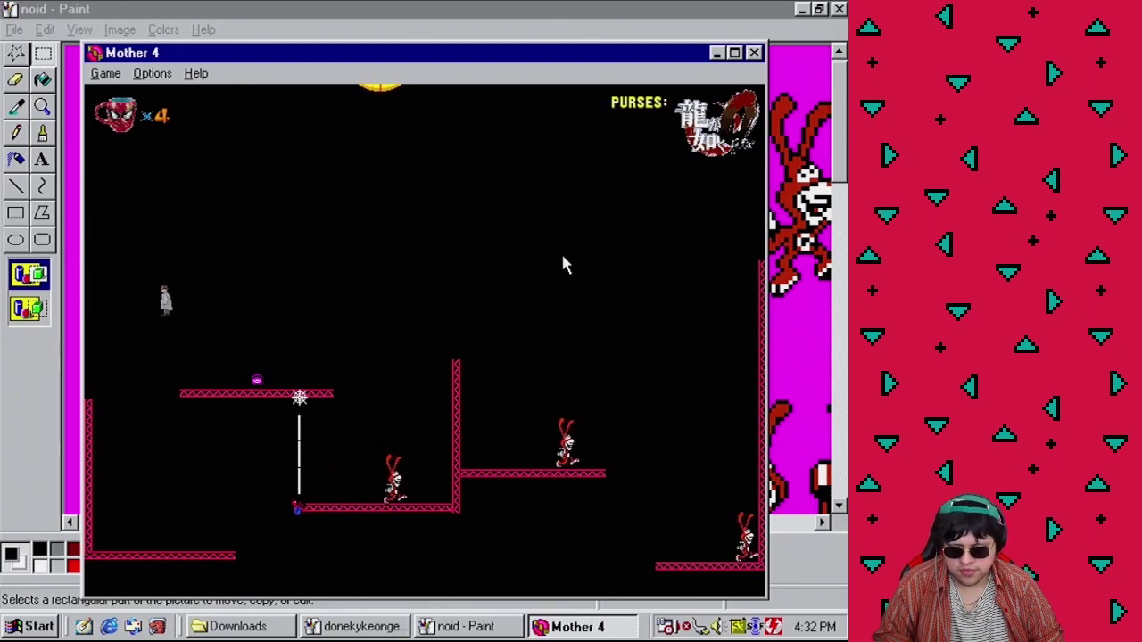
key(Up)
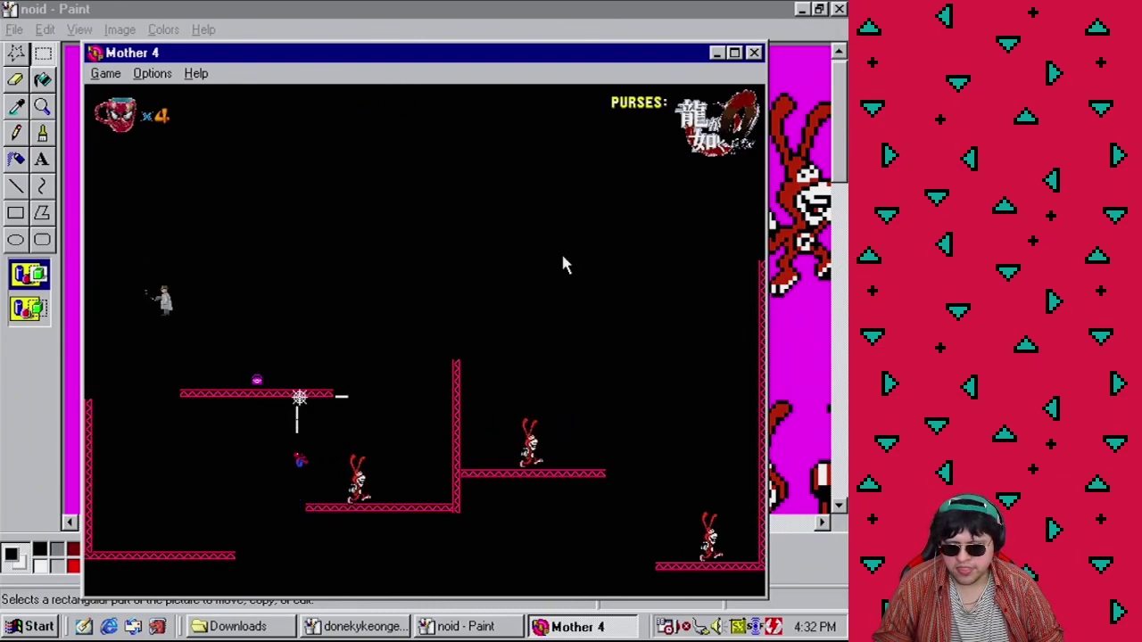
key(Left)
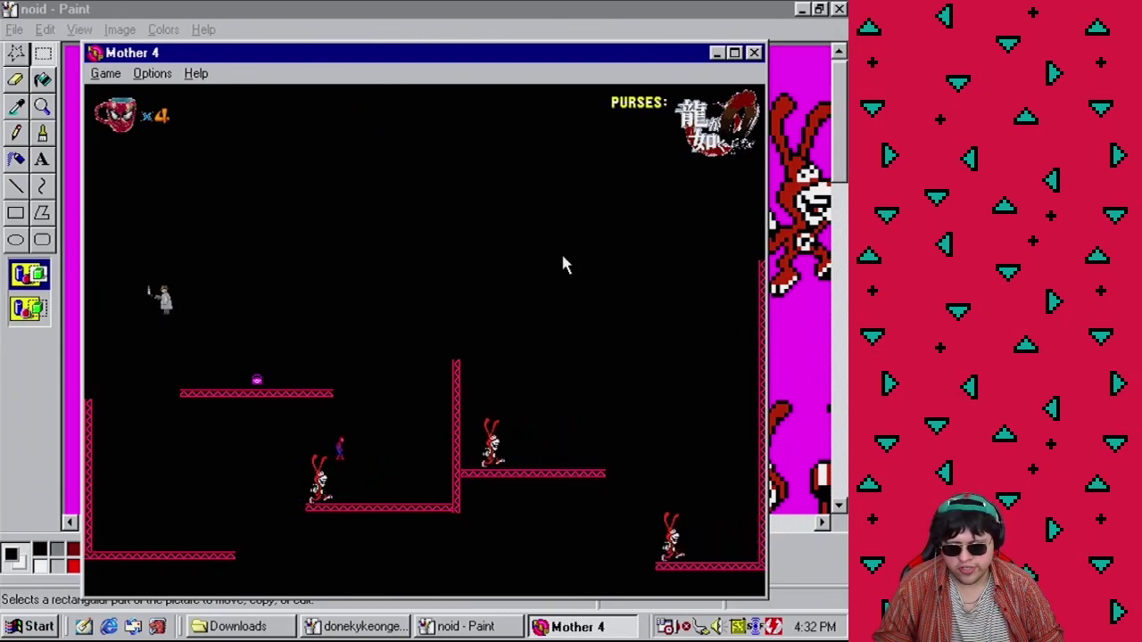
key(space)
key(Up)
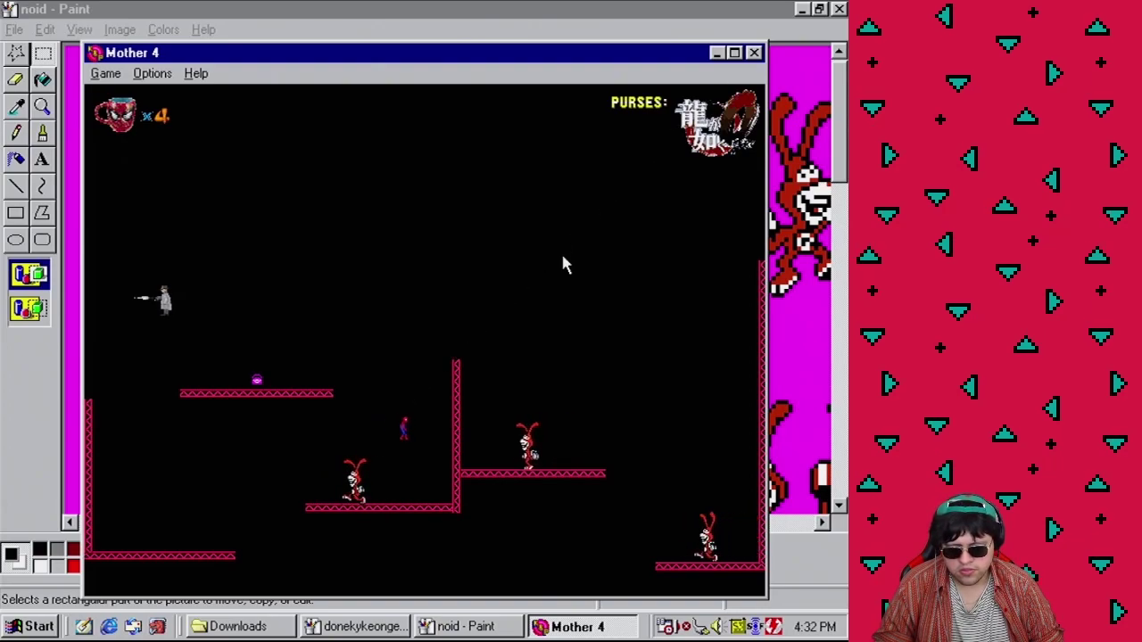
key(Right)
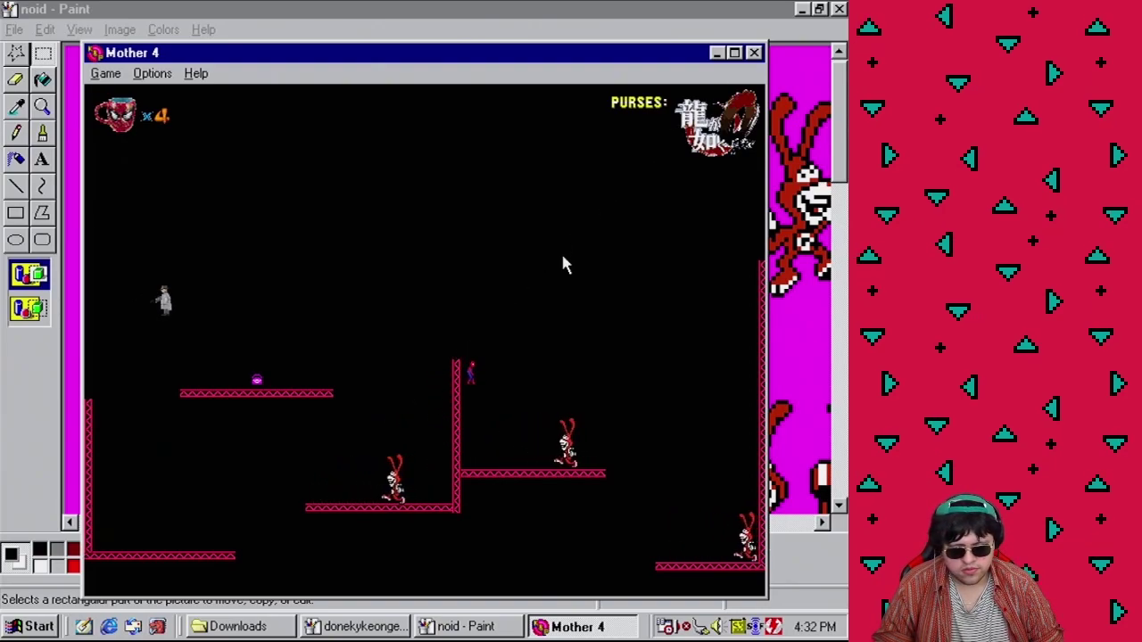
Test web-swinging Peter from the second Noid's platform to the tall right wall and climbing it, and close the playtest
key(Right)
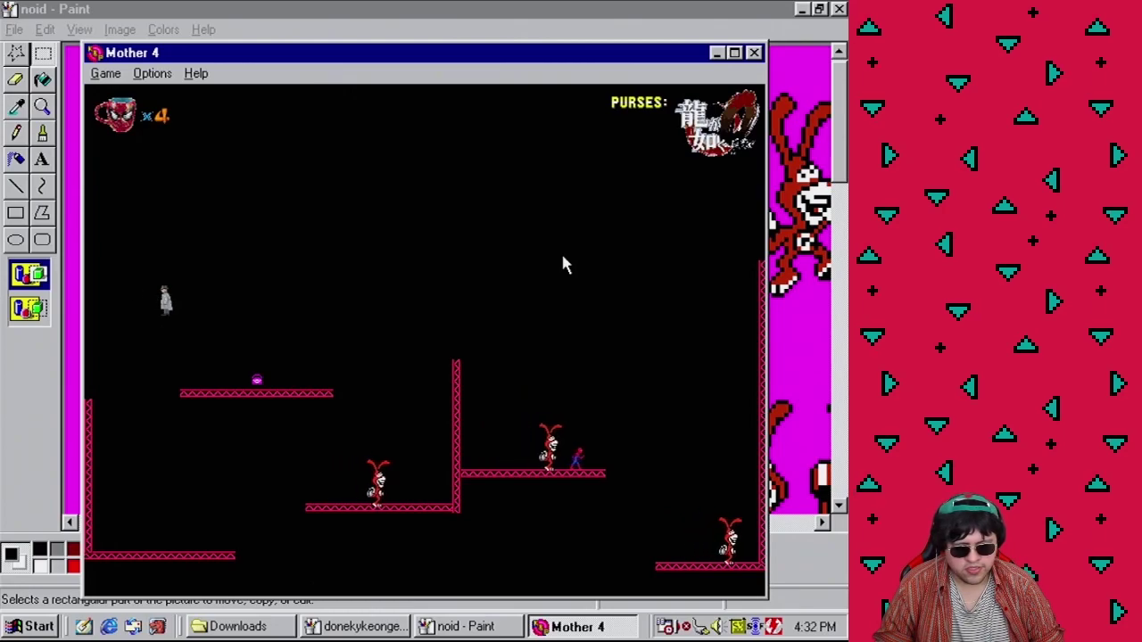
key(space)
key(Right)
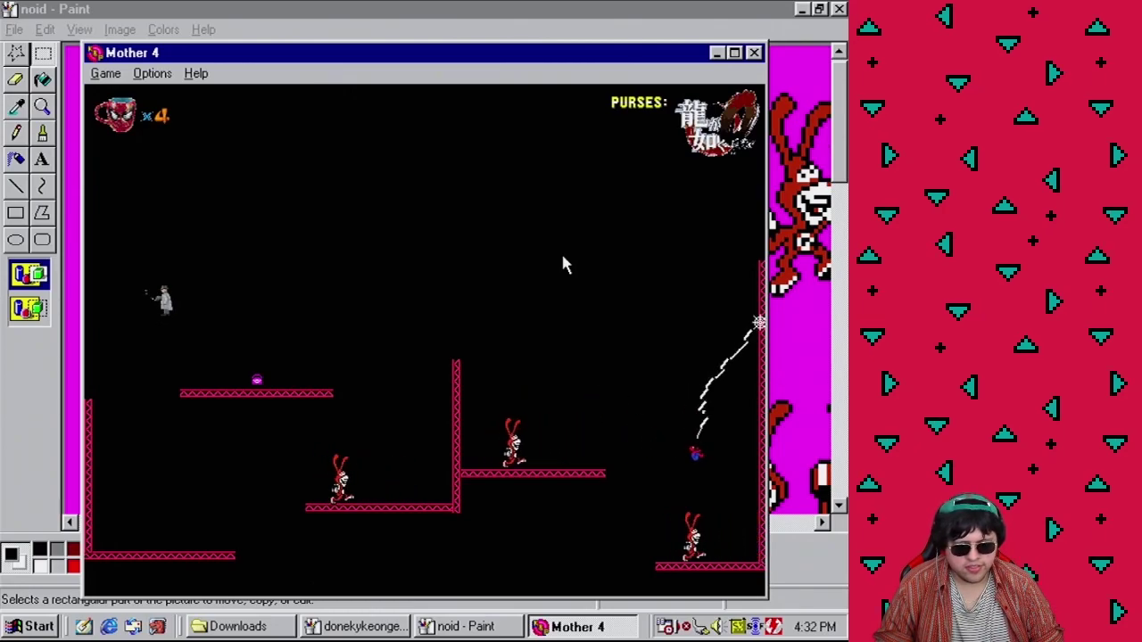
key(Up)
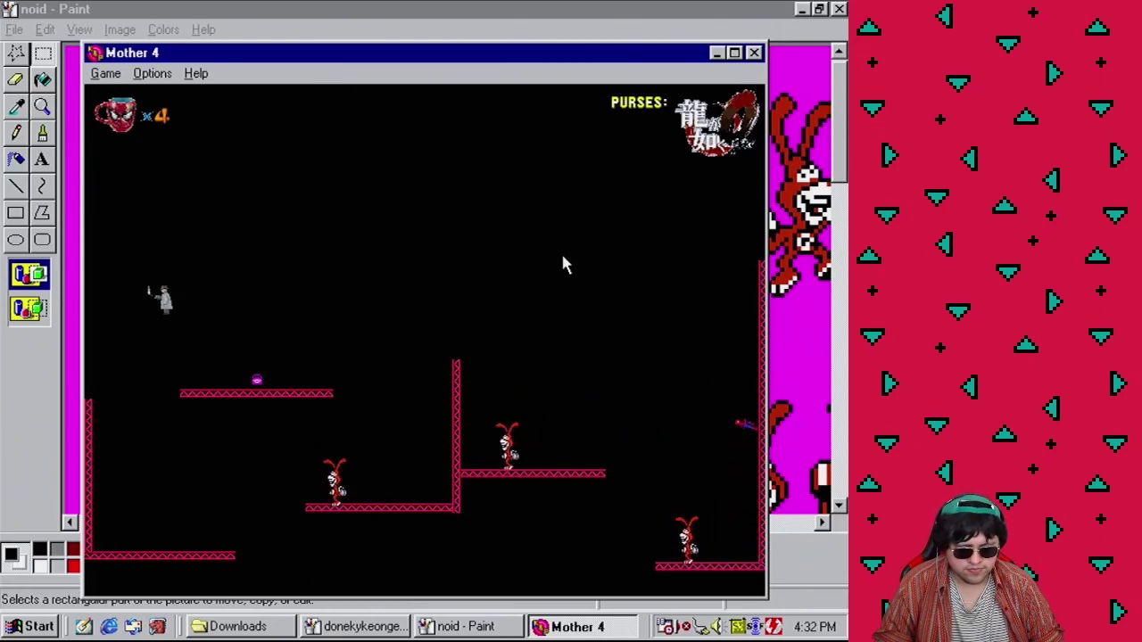
key(Up)
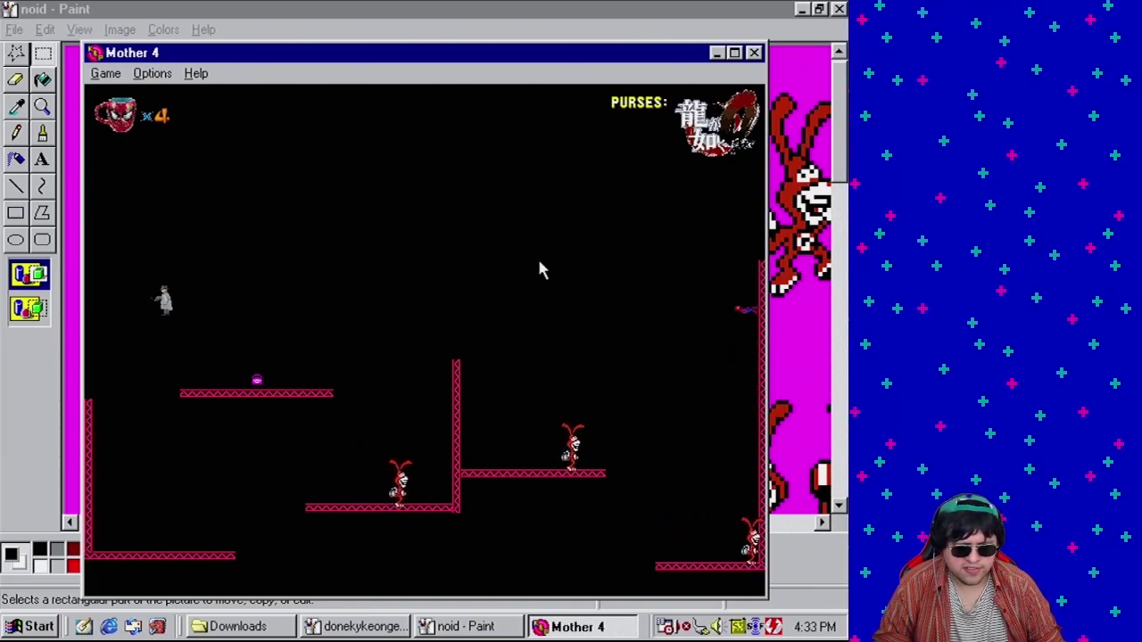
click(754, 53)
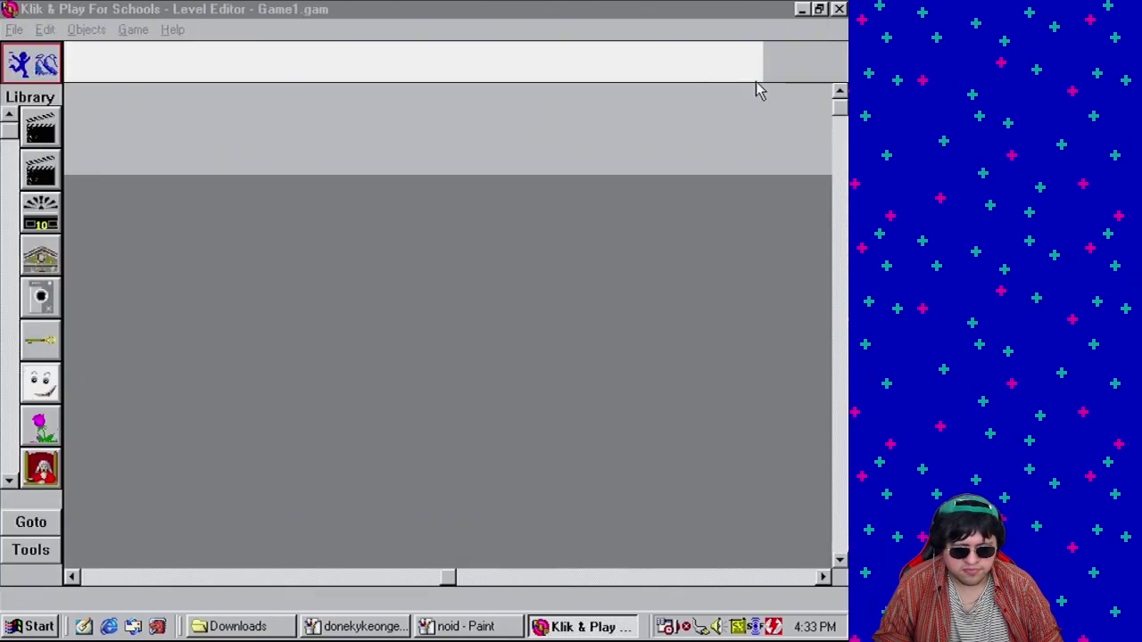
Add a Floor platform in the level's upper right, with a gap before the tall right wall
click(812, 59)
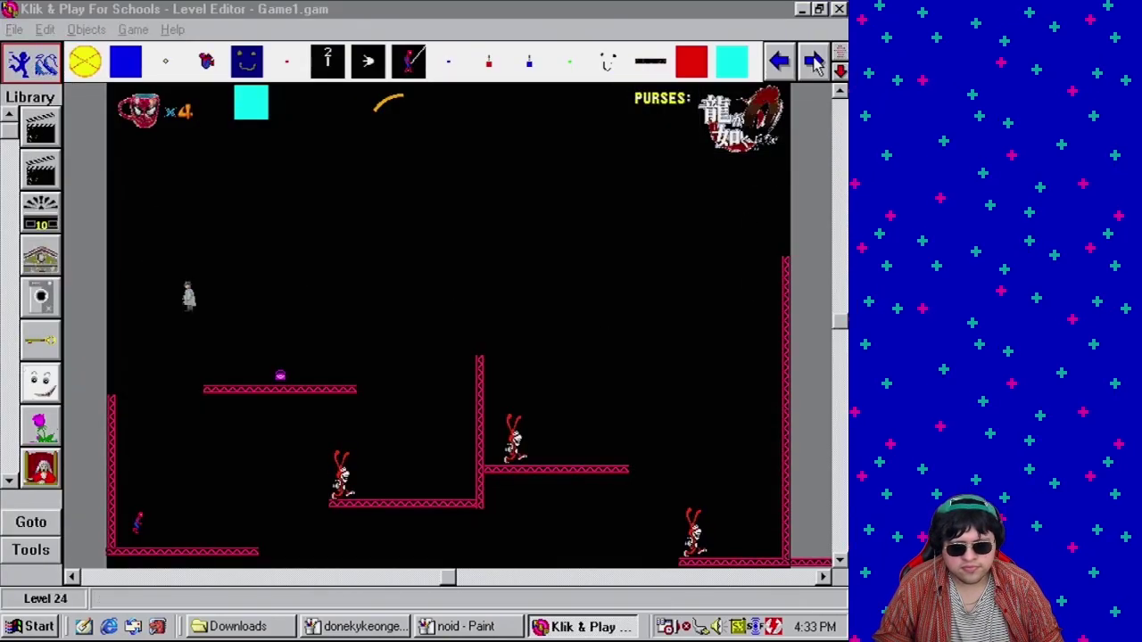
click(817, 60)
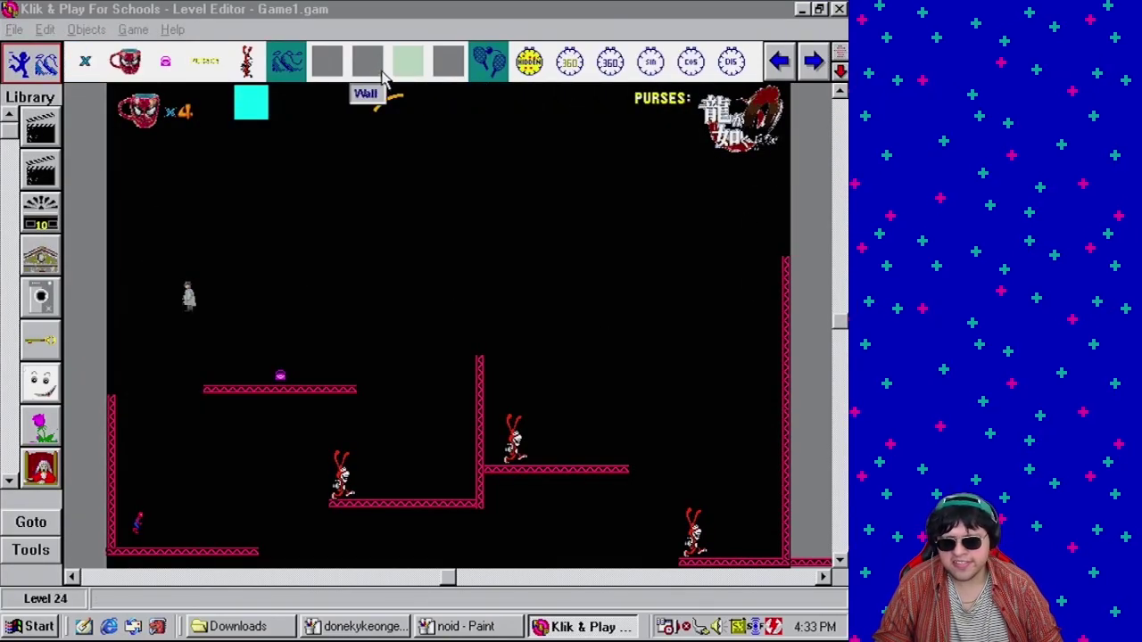
drag(323, 71, 655, 164)
drag(656, 278, 688, 304)
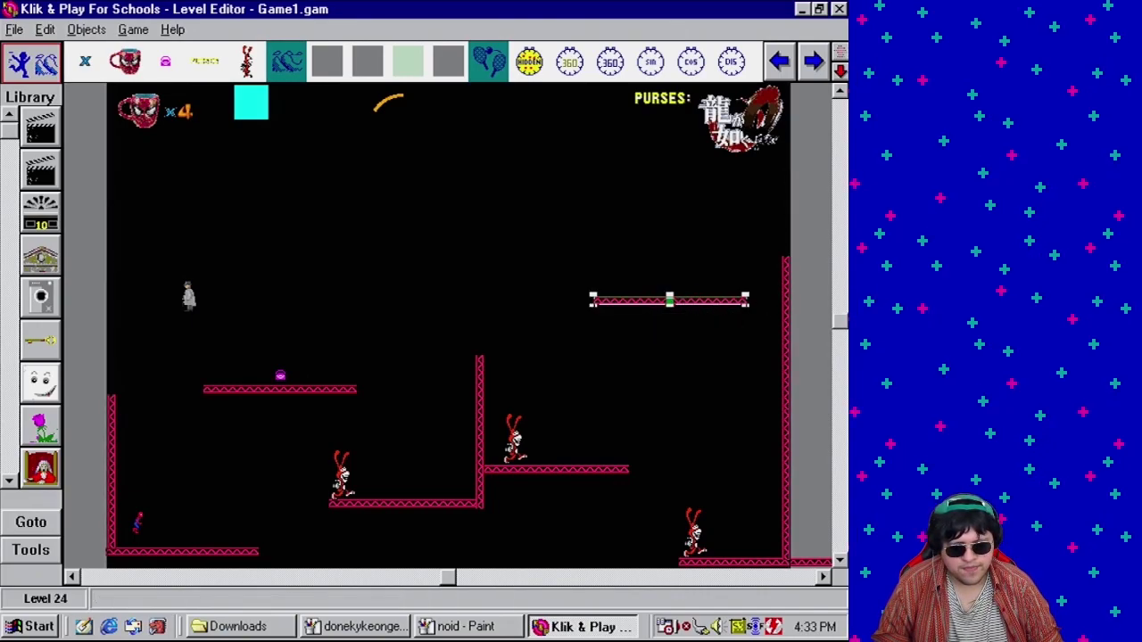
Add another Floor above the middle wall and align the upper-right Floor with its right end to form one long platform
drag(839, 332, 841, 316)
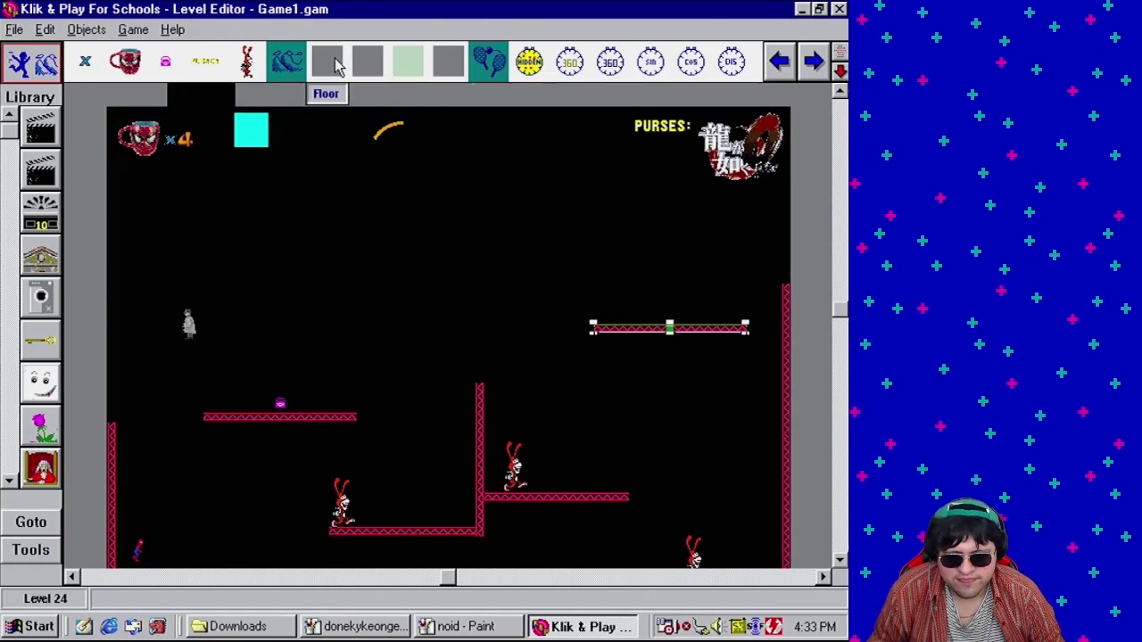
click(409, 306)
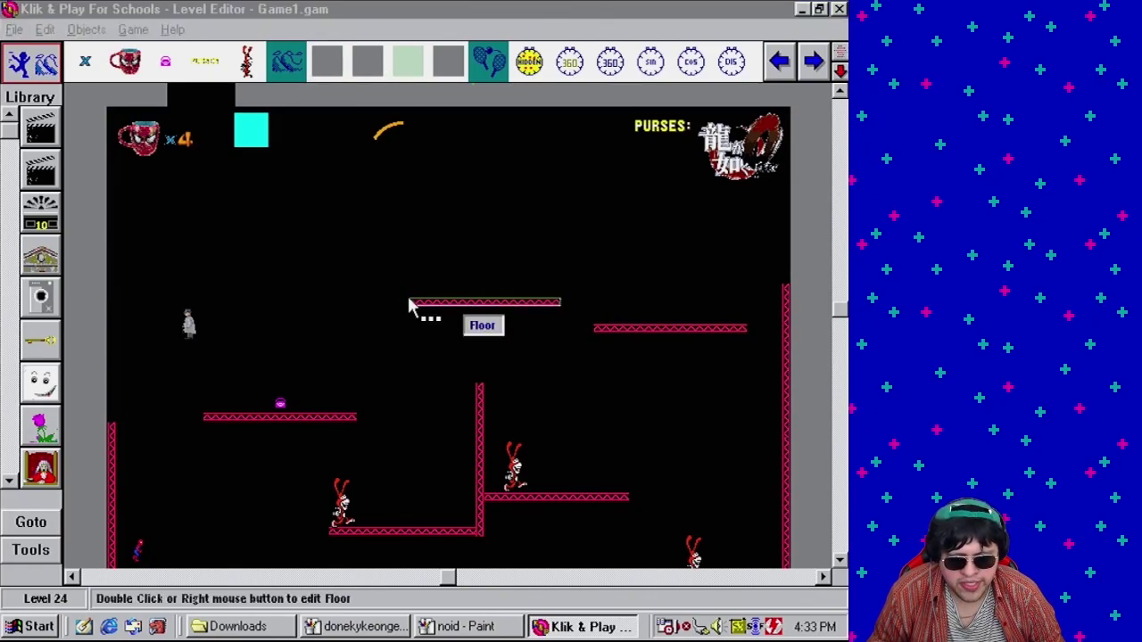
click(525, 306)
drag(555, 314, 557, 315)
click(669, 327)
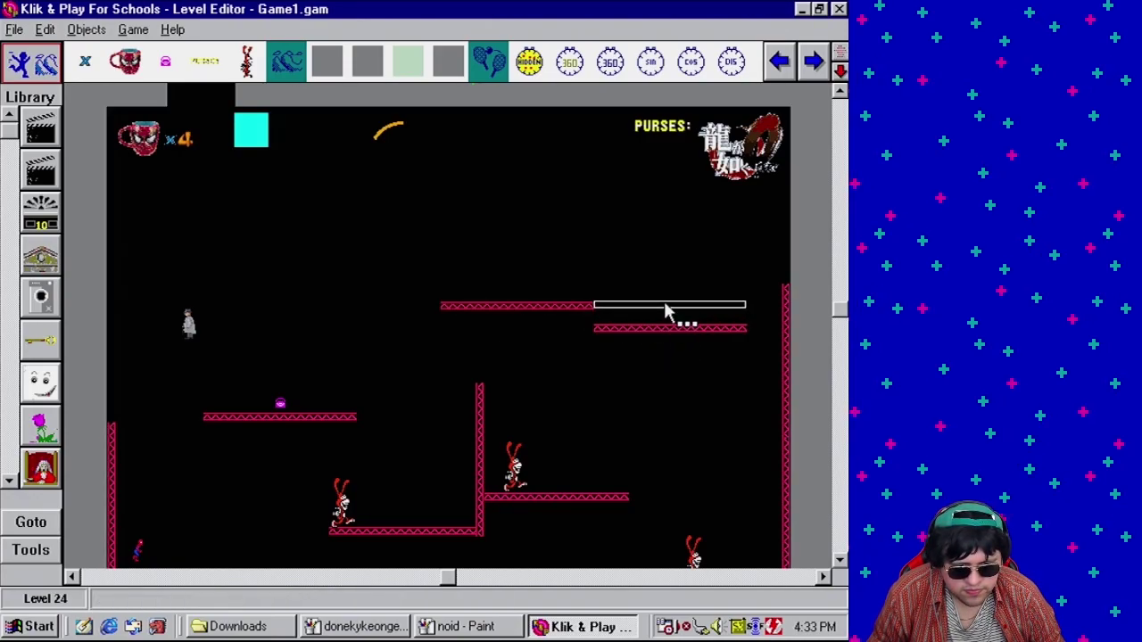
drag(667, 312, 669, 312)
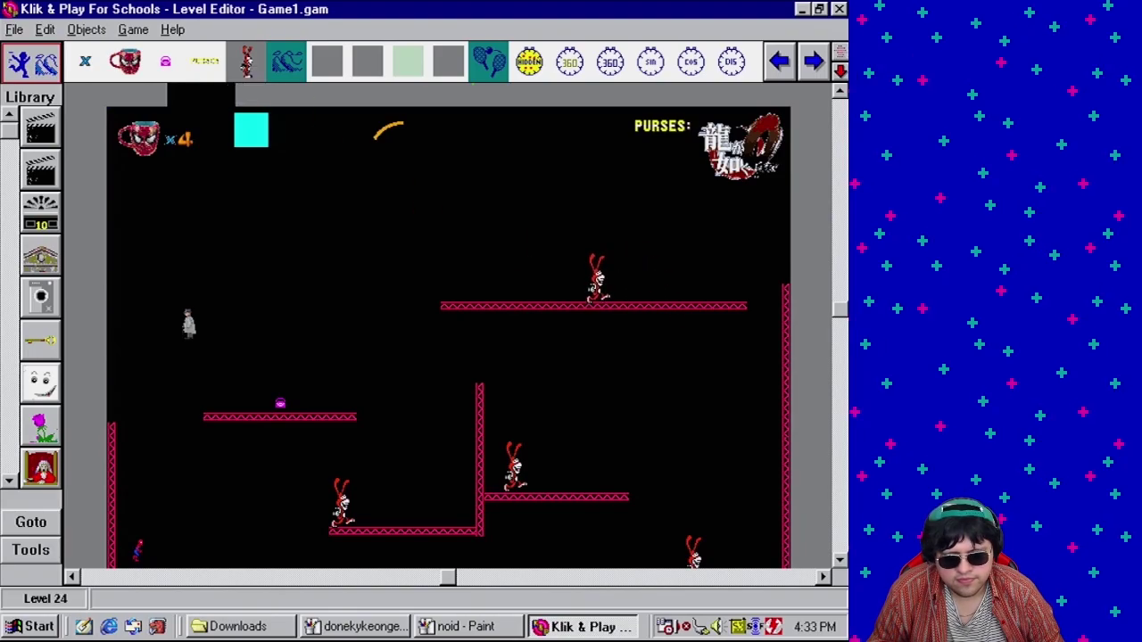
Play the level and test swinging Peter over the middle wall and under the long upper platform to the lower-right floor
click(134, 29)
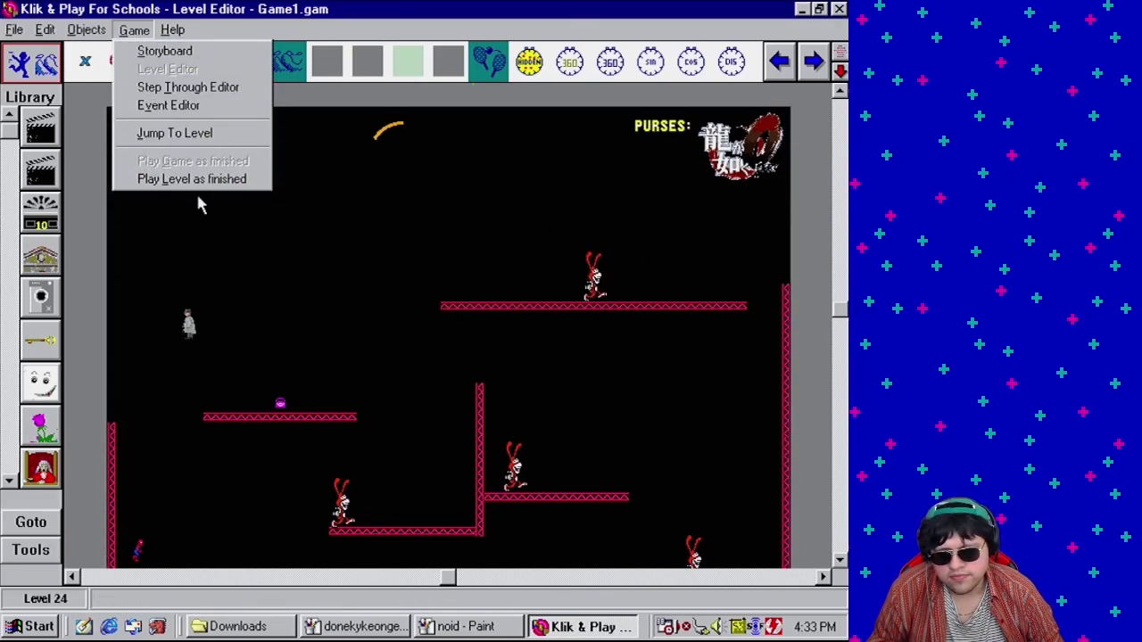
click(198, 179)
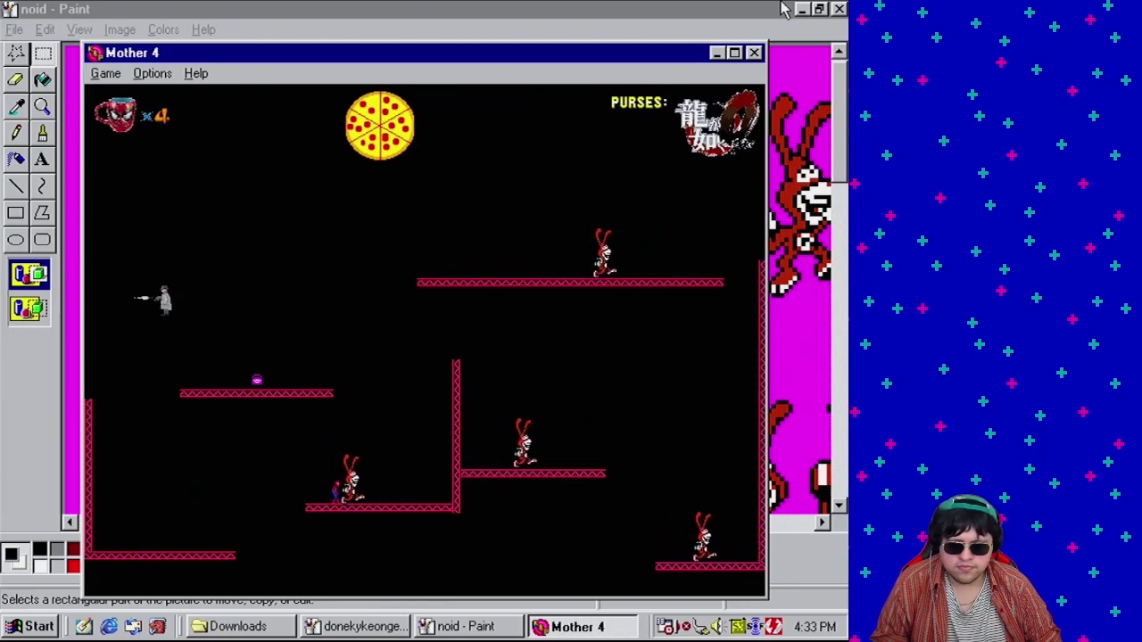
key(Right)
key(Right)
key(Up)
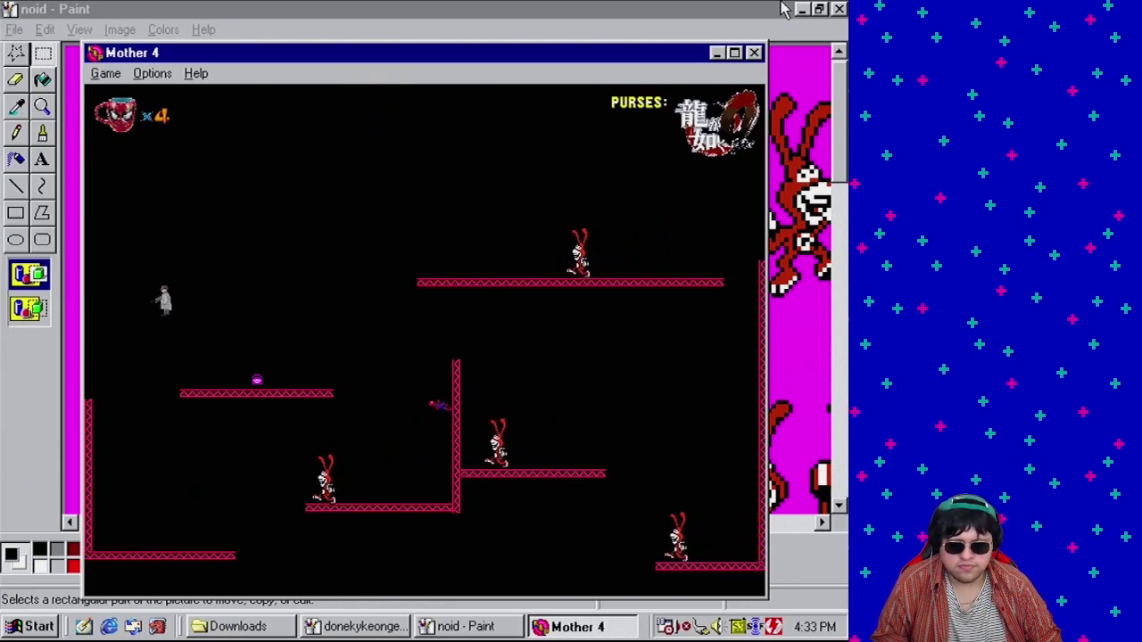
key(Right)
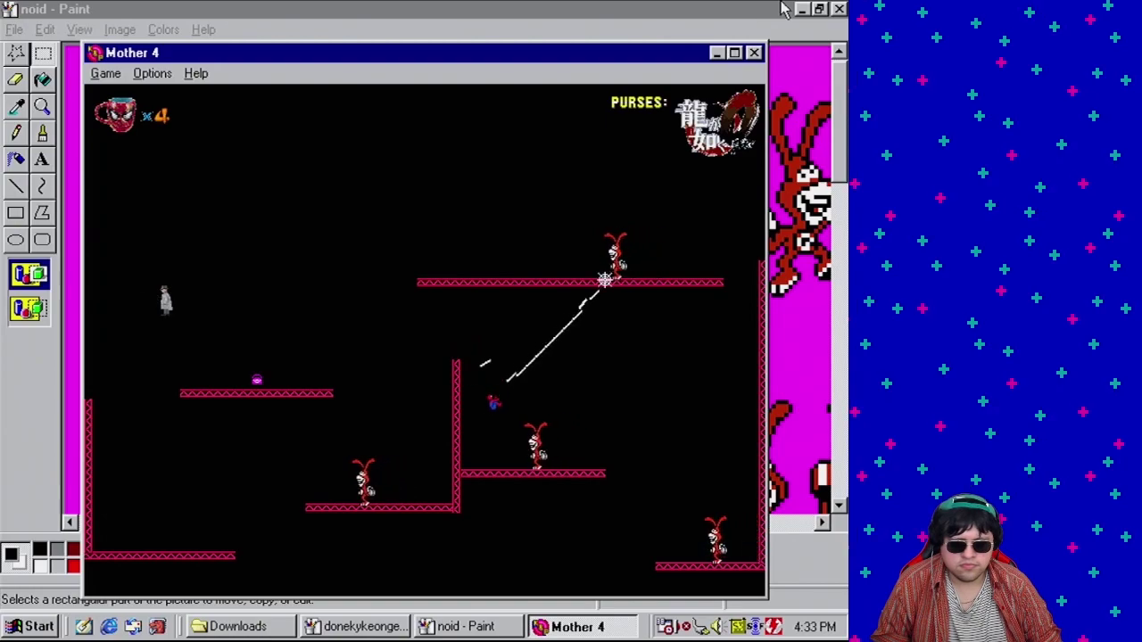
key(Right)
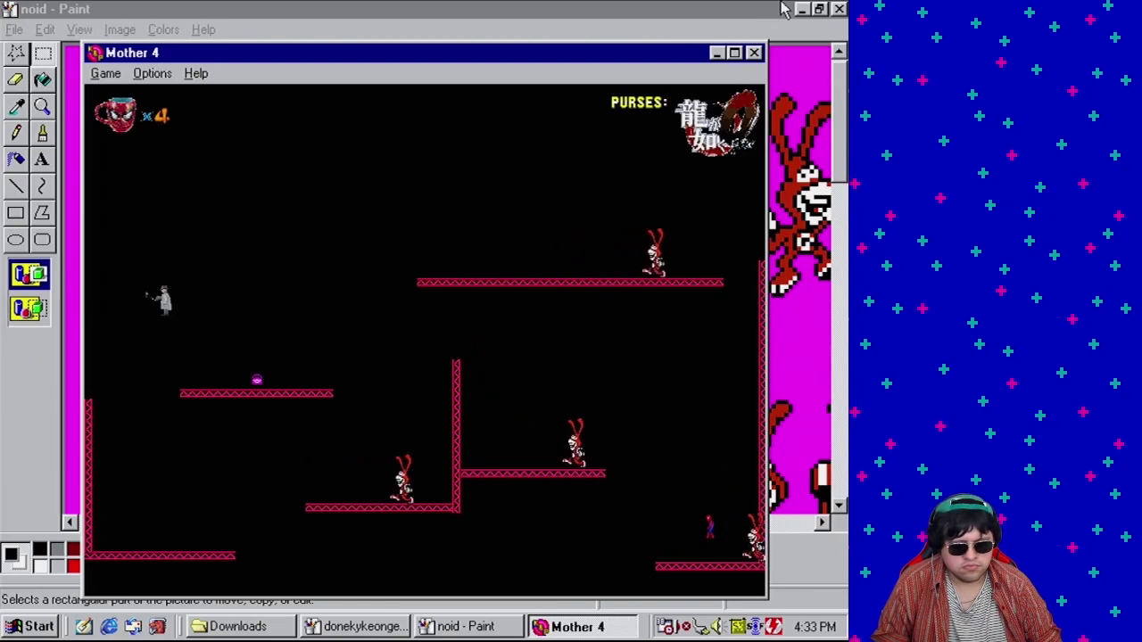
Test pulling Peter up by web onto the upper platform's right end and moving near its Noid, and close the playtest
key(Up)
key(Up)
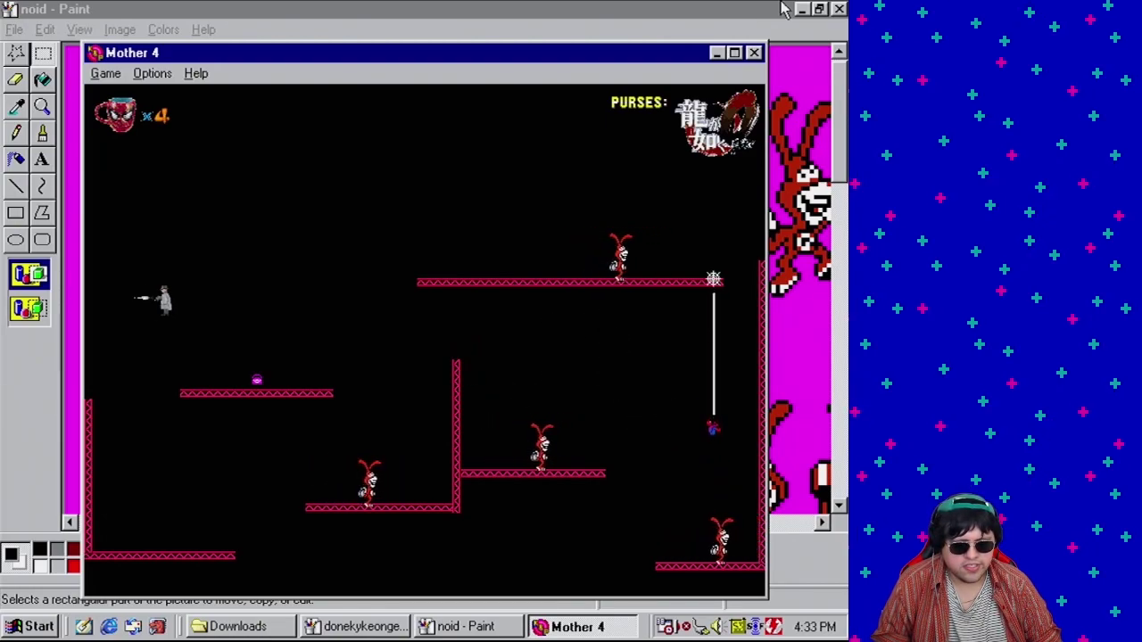
key(Up)
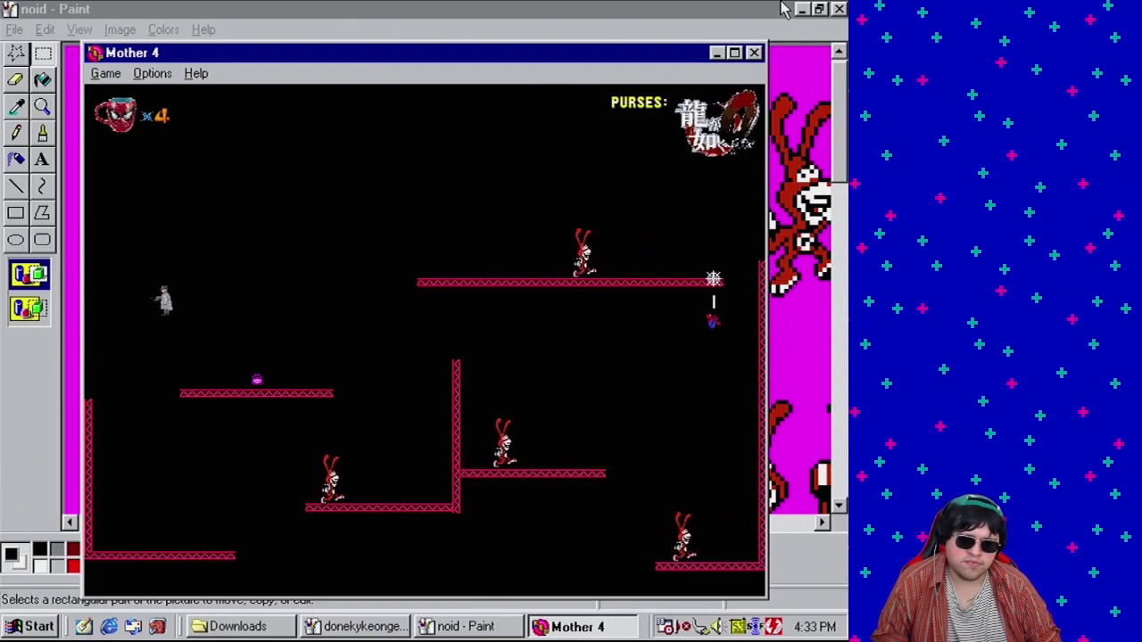
key(Up)
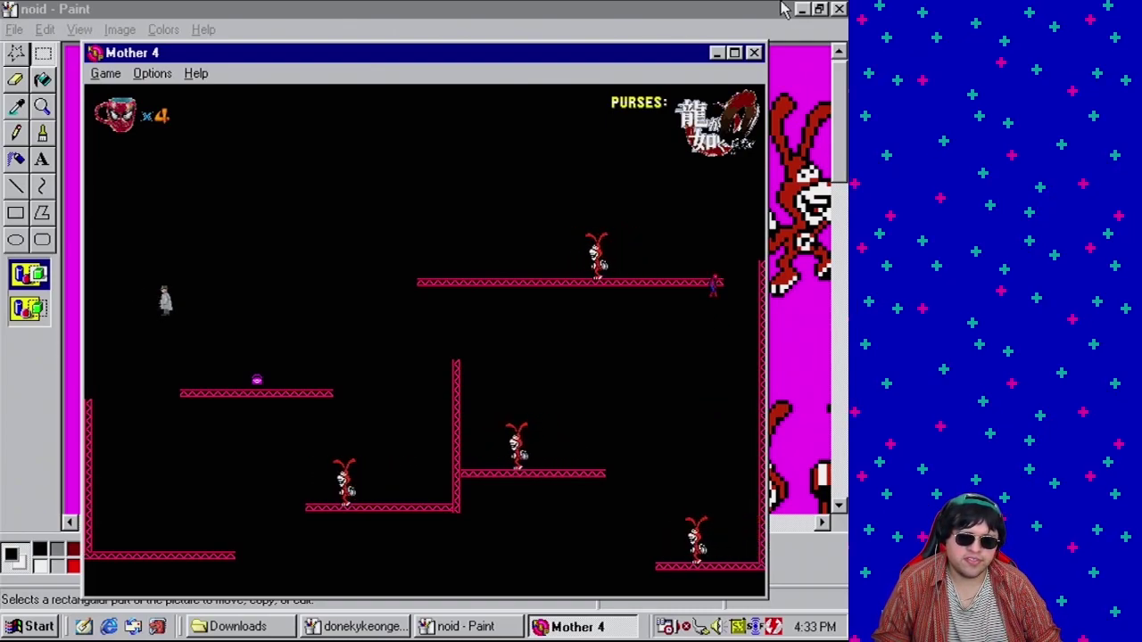
key(space)
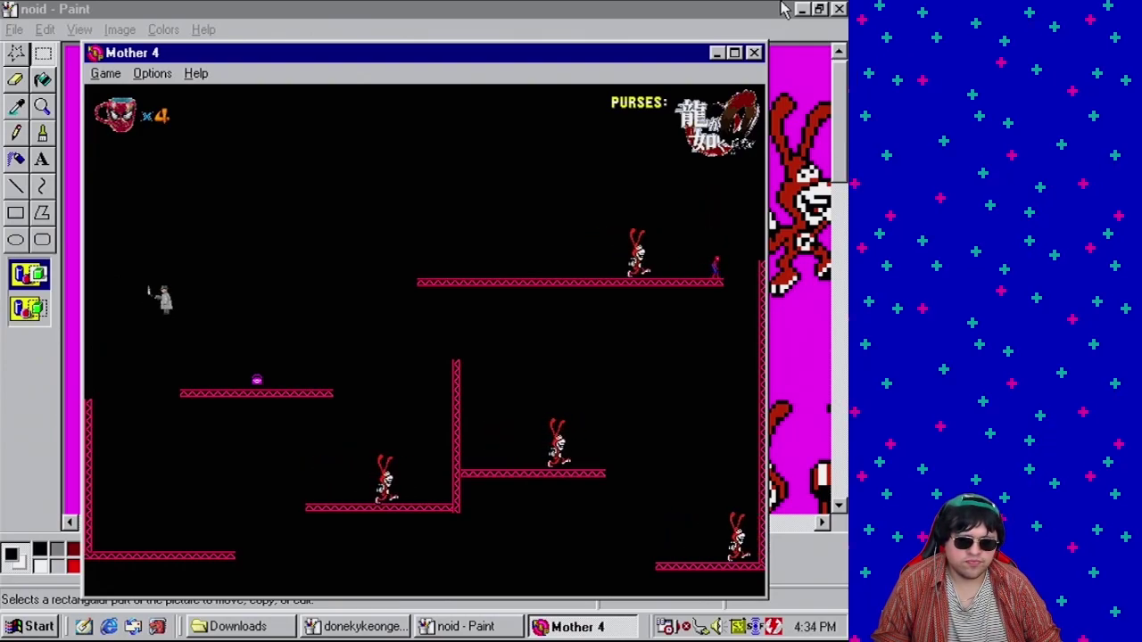
key(Left)
key(Right)
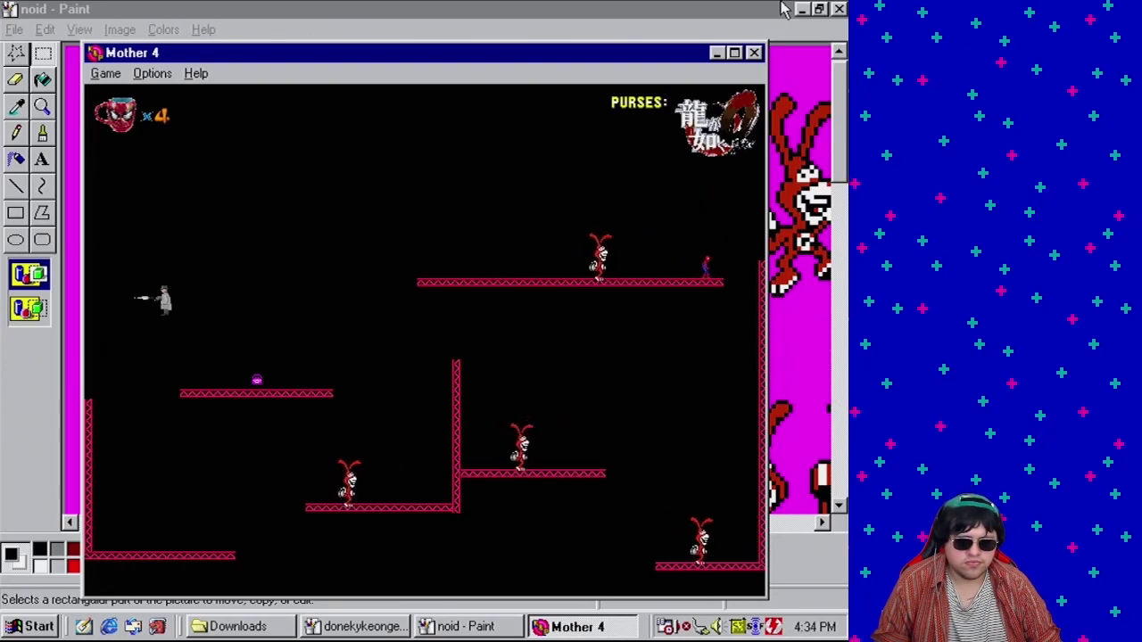
click(755, 53)
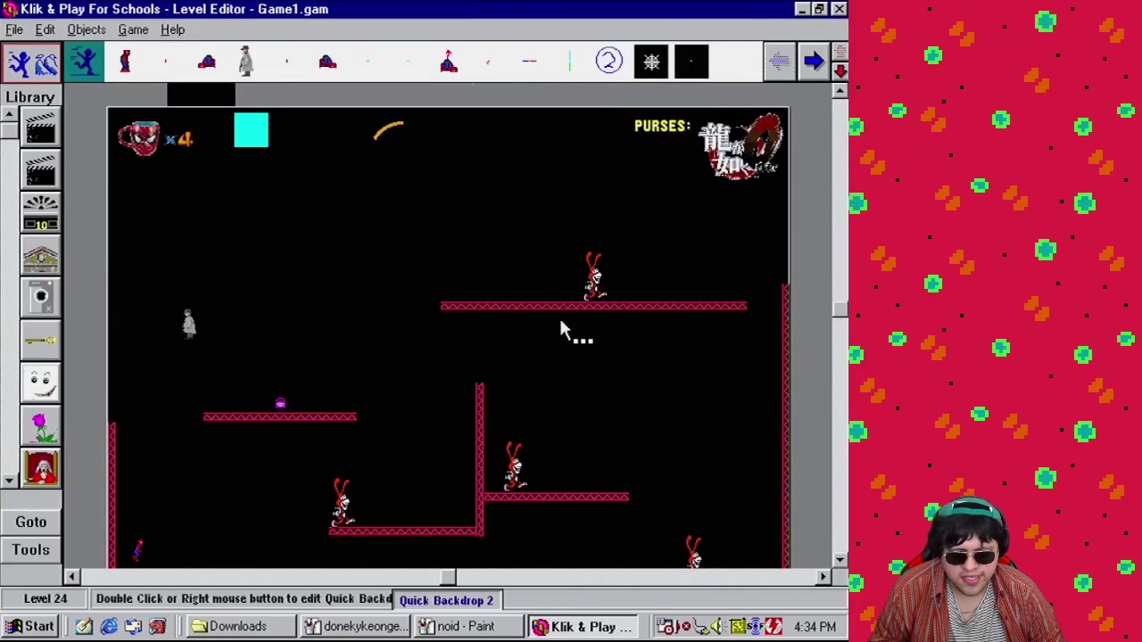
Delete the left Floor of the long upper platform and create a new quick backdrop from the remaining Floor, placed below it
click(534, 312)
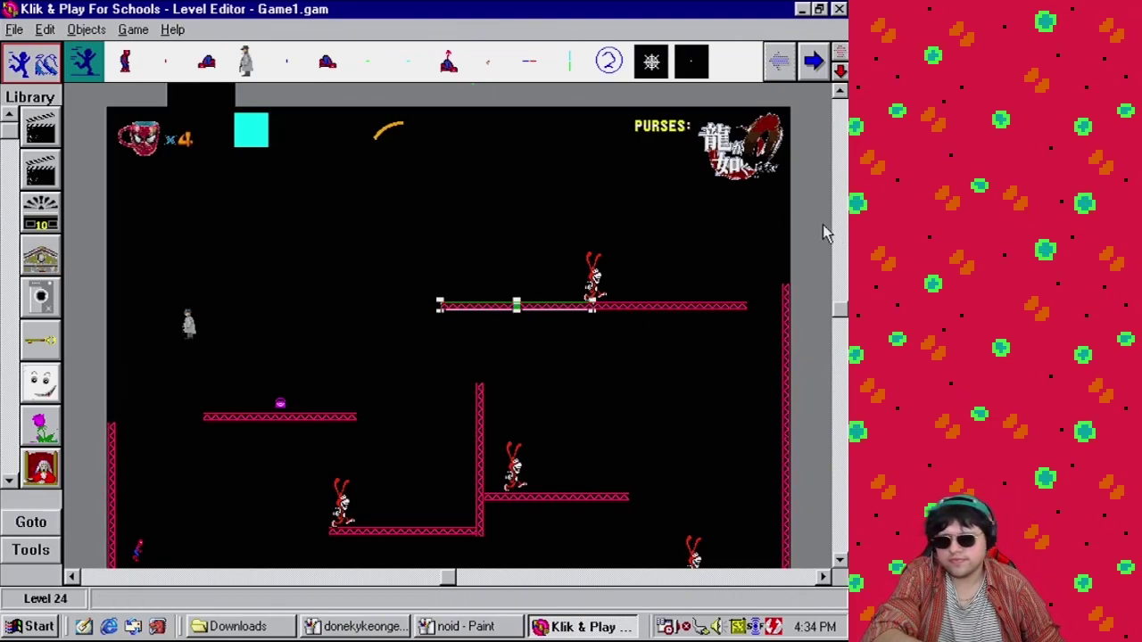
key(Delete)
right_click(706, 306)
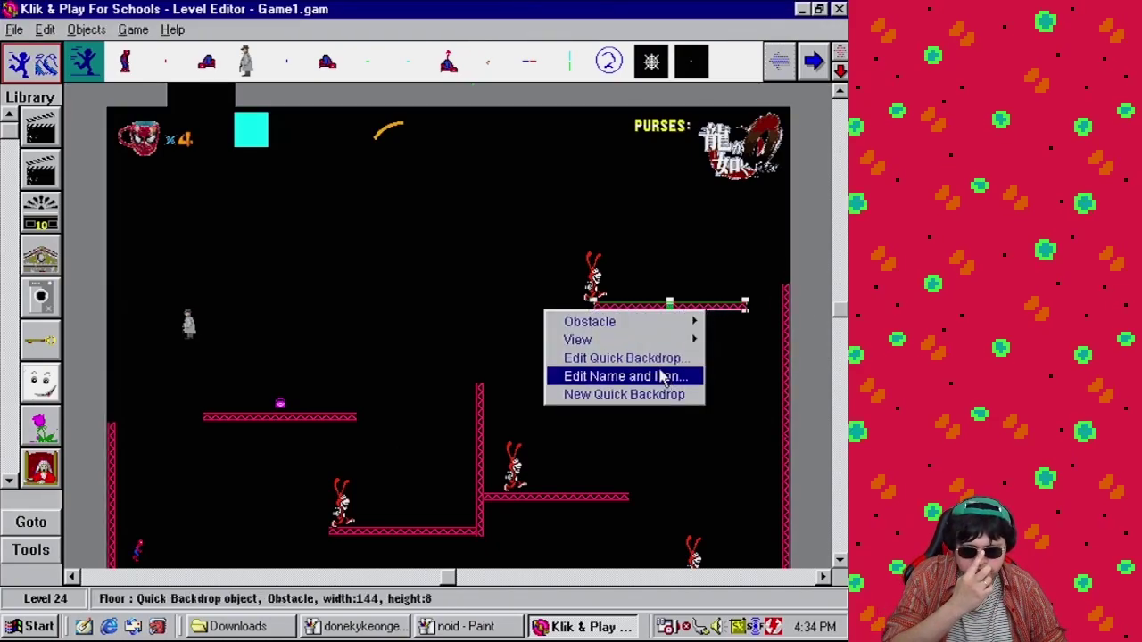
click(648, 394)
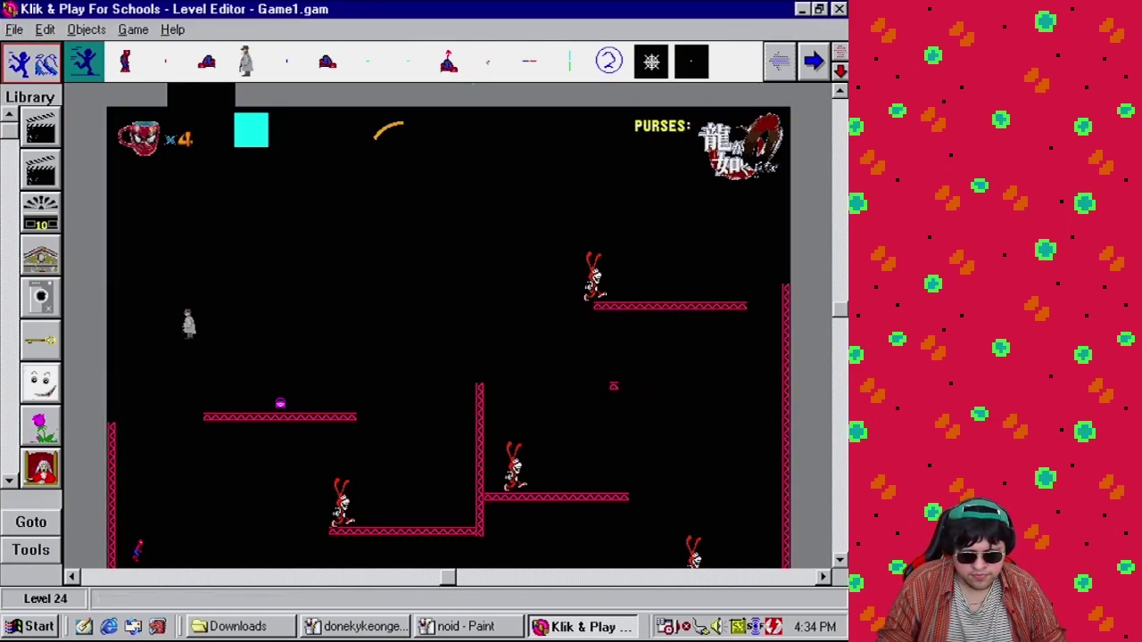
Open the new backdrop's mosaic picture for editing, copy its tile and set the picture size to 8 × 32
right_click(601, 381)
click(669, 430)
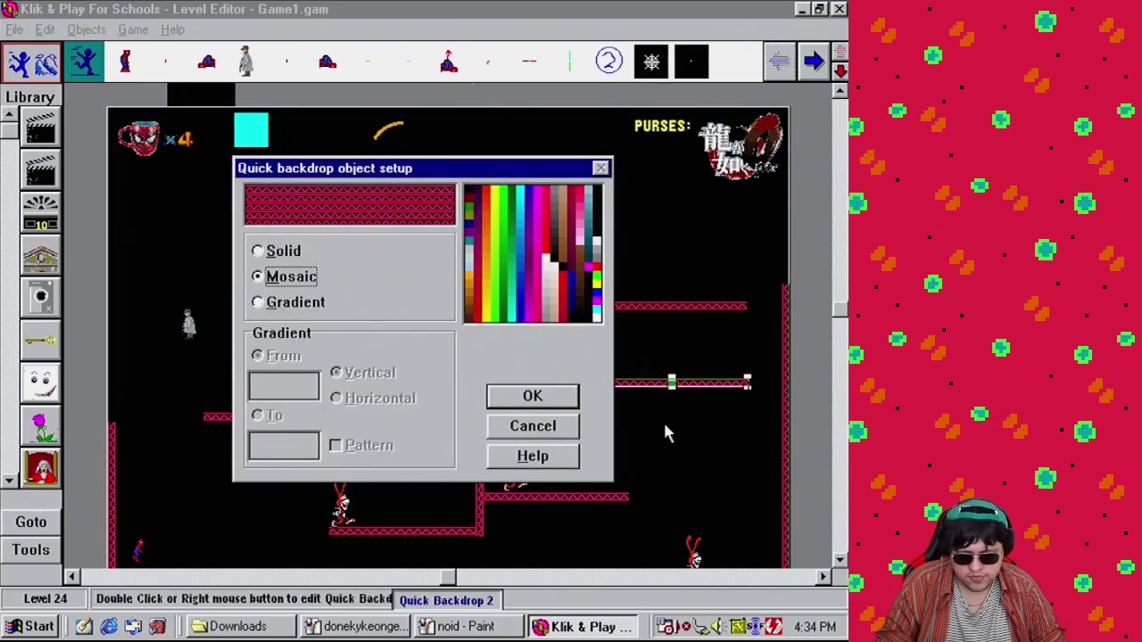
click(348, 205)
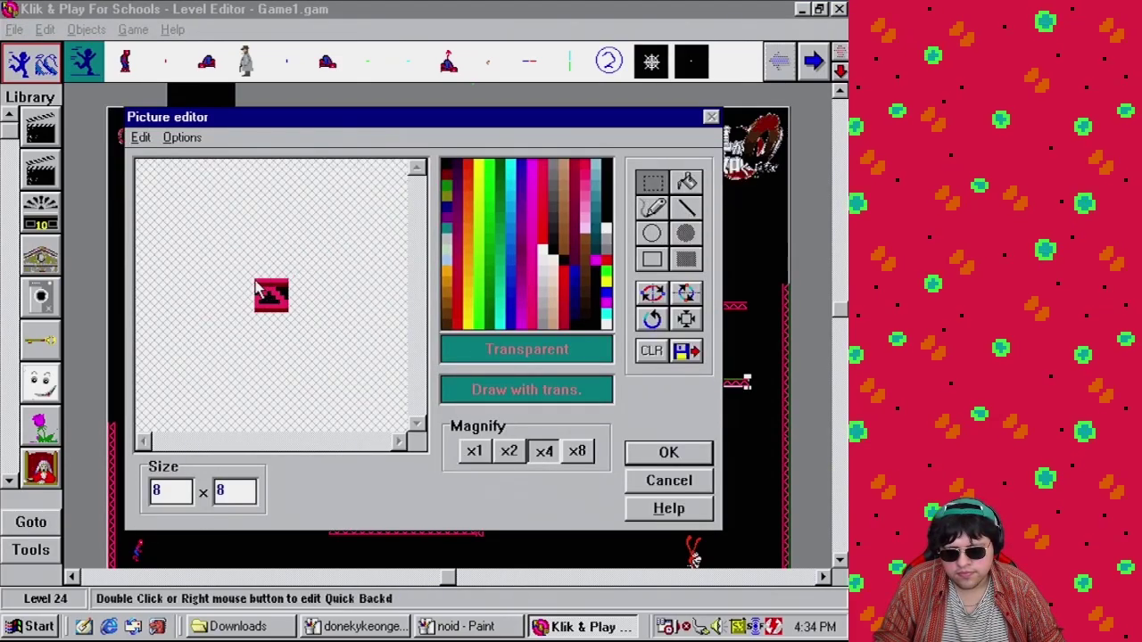
click(141, 137)
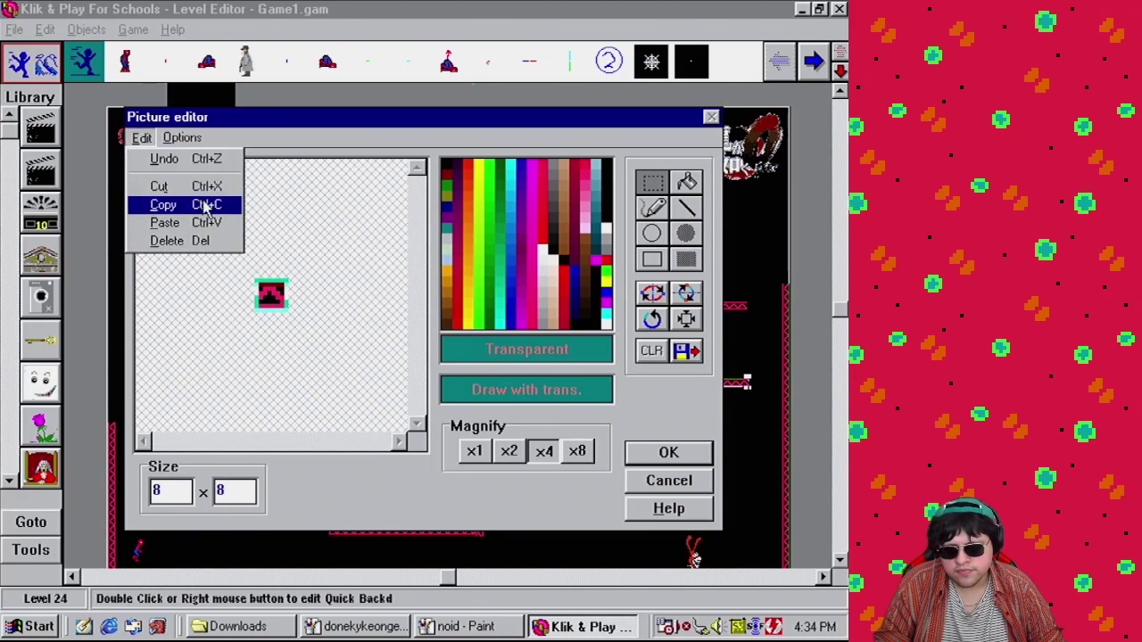
click(196, 201)
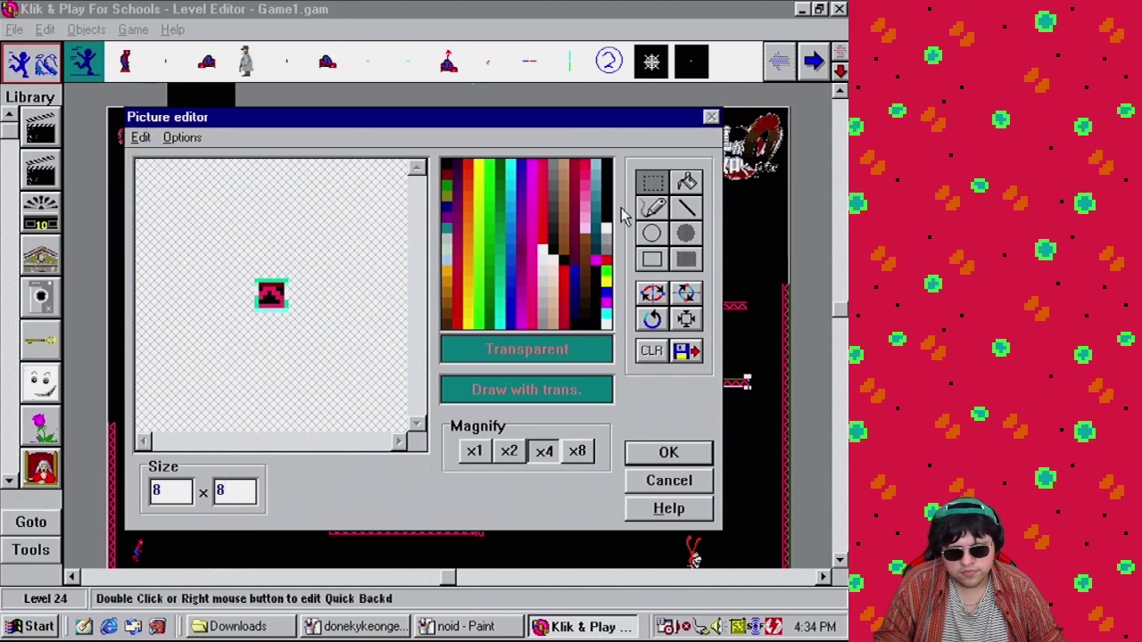
click(652, 207)
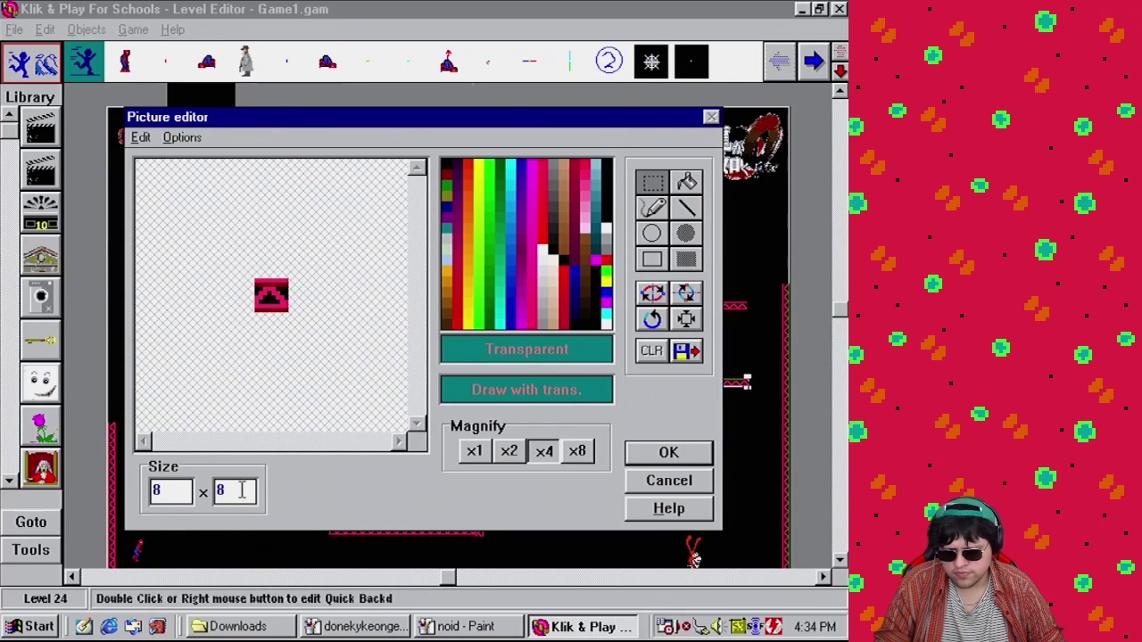
click(181, 494)
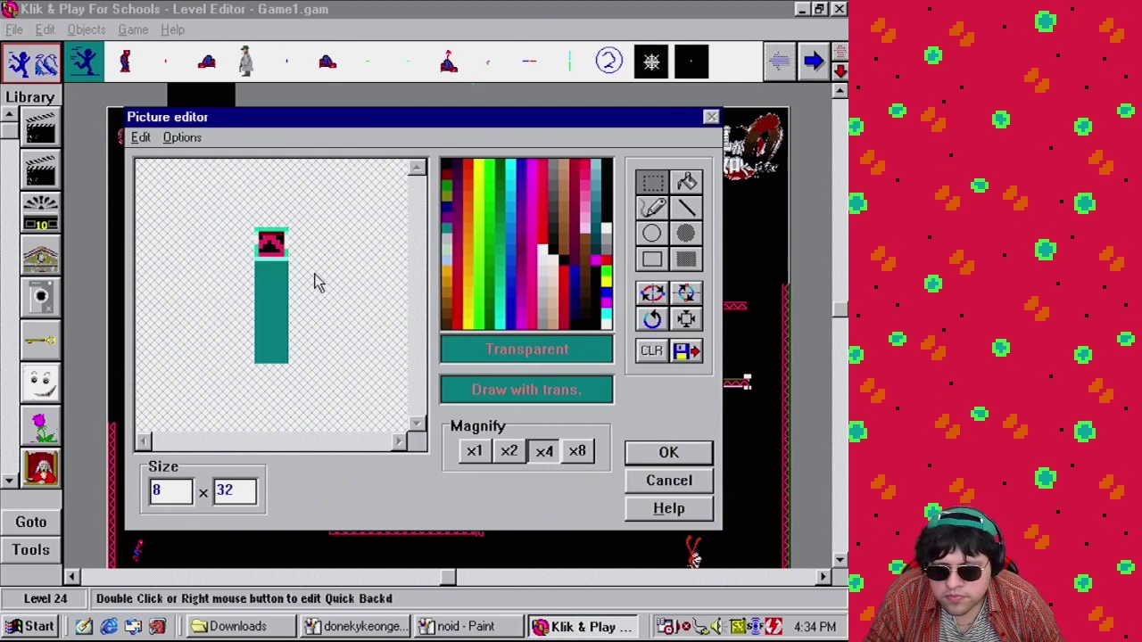
Place the girder tile at the base of the 8 × 32 picture, fill the gap between the tiles black and apply the mosaic
drag(280, 256, 282, 349)
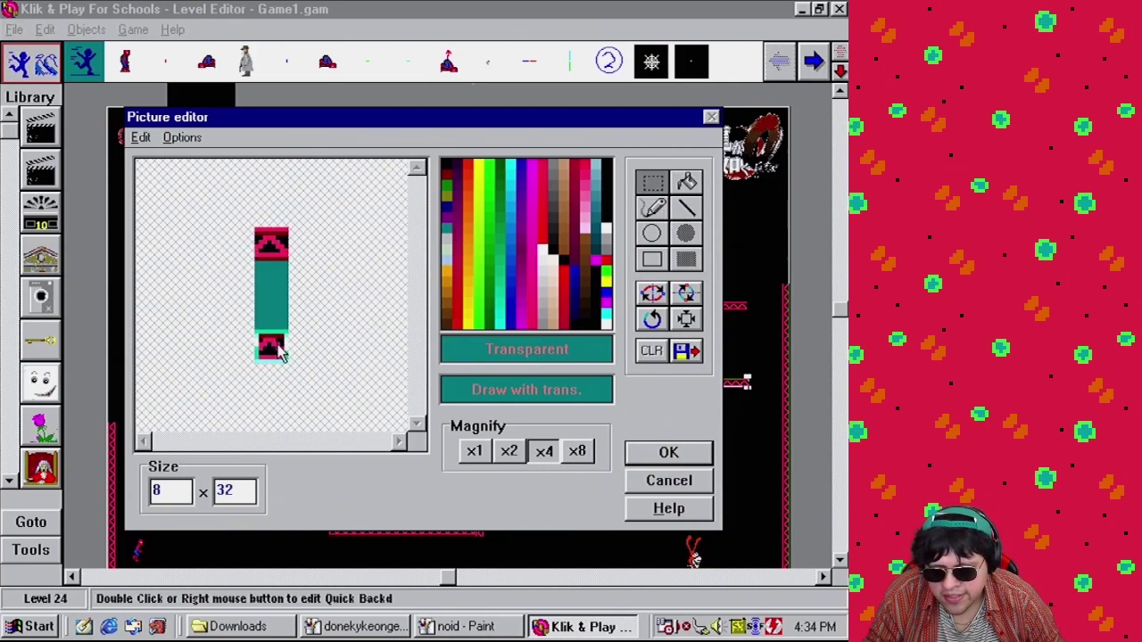
click(675, 177)
click(448, 167)
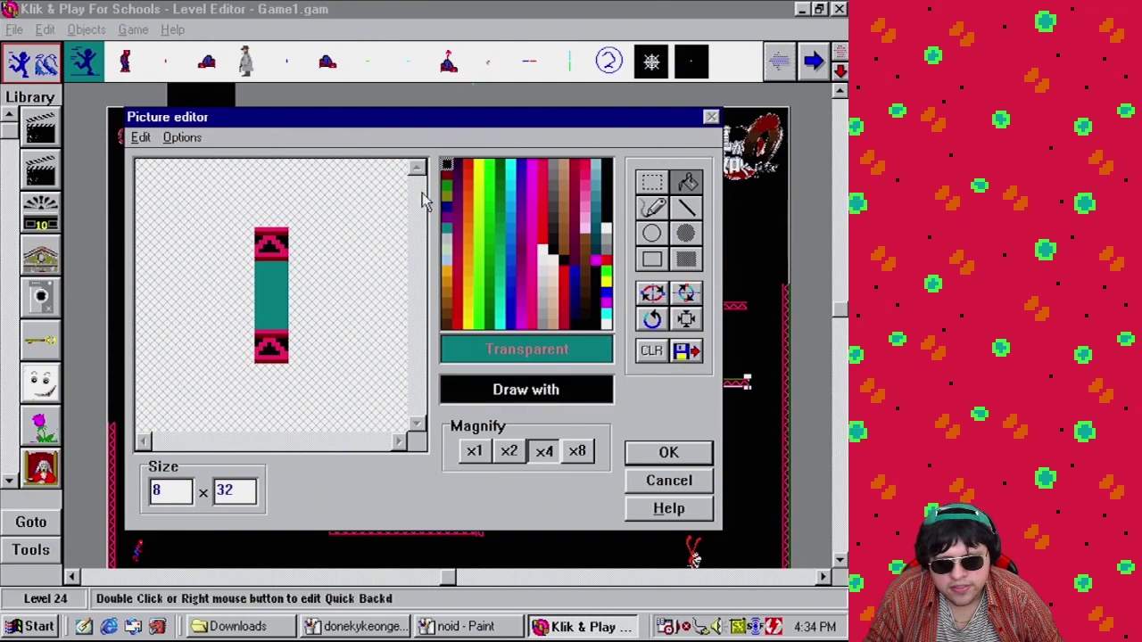
click(278, 287)
click(670, 452)
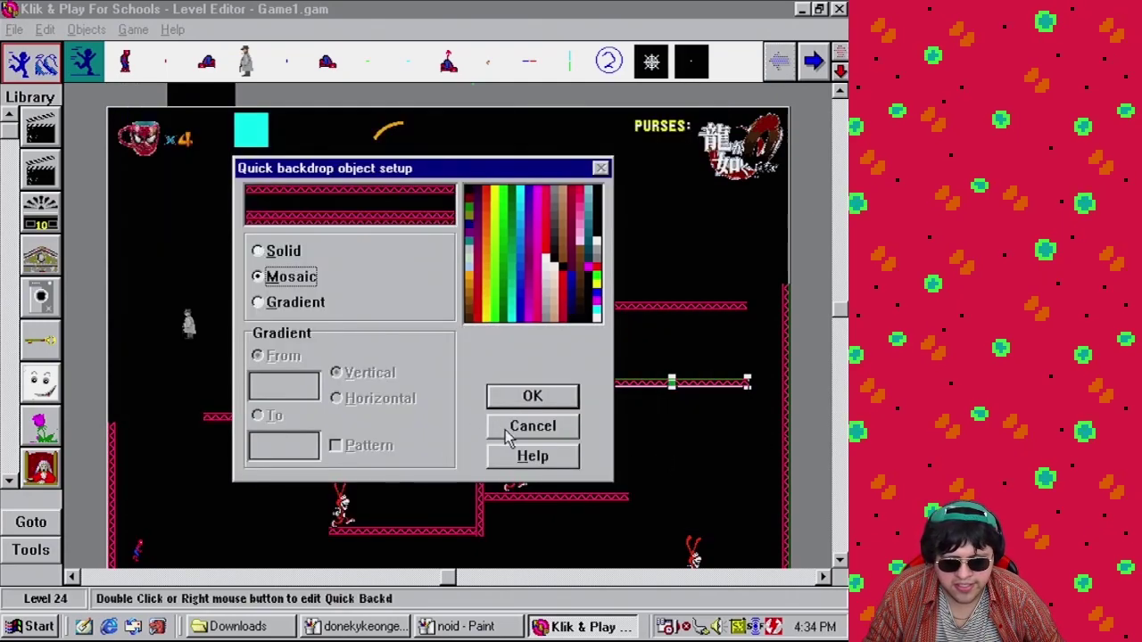
click(533, 399)
Replace the upper-right Floor with the new double-girder Floor 2, widening it leftward past the middle wall beneath the Noid
right_click(600, 383)
click(756, 378)
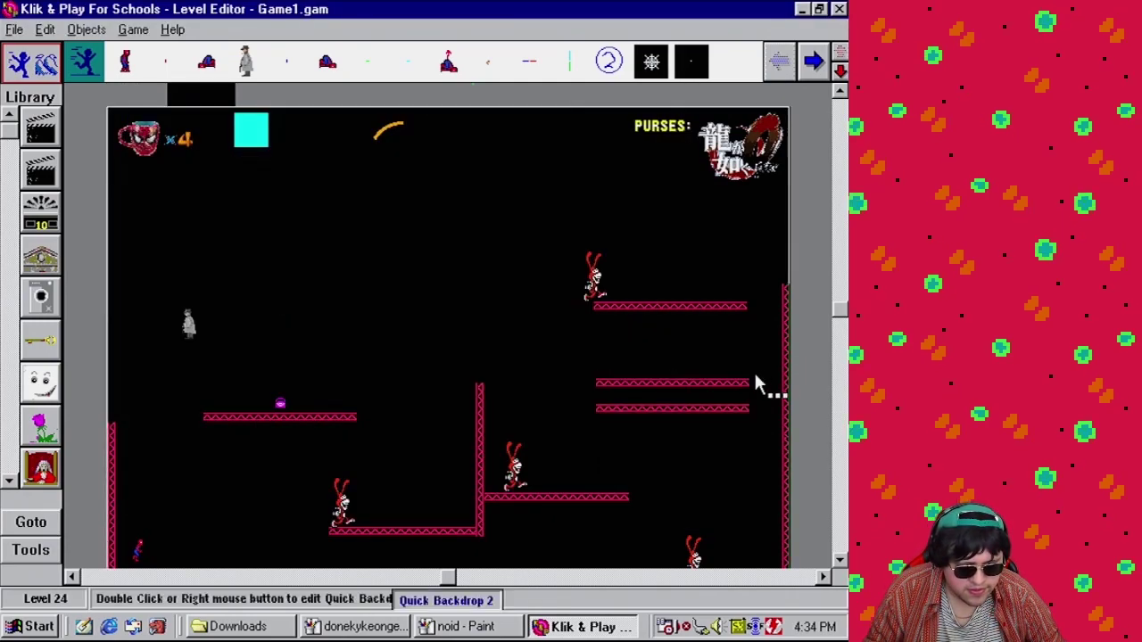
mouse_move(738, 312)
mouse_down()
mouse_move(742, 403)
mouse_move(725, 321)
mouse_up()
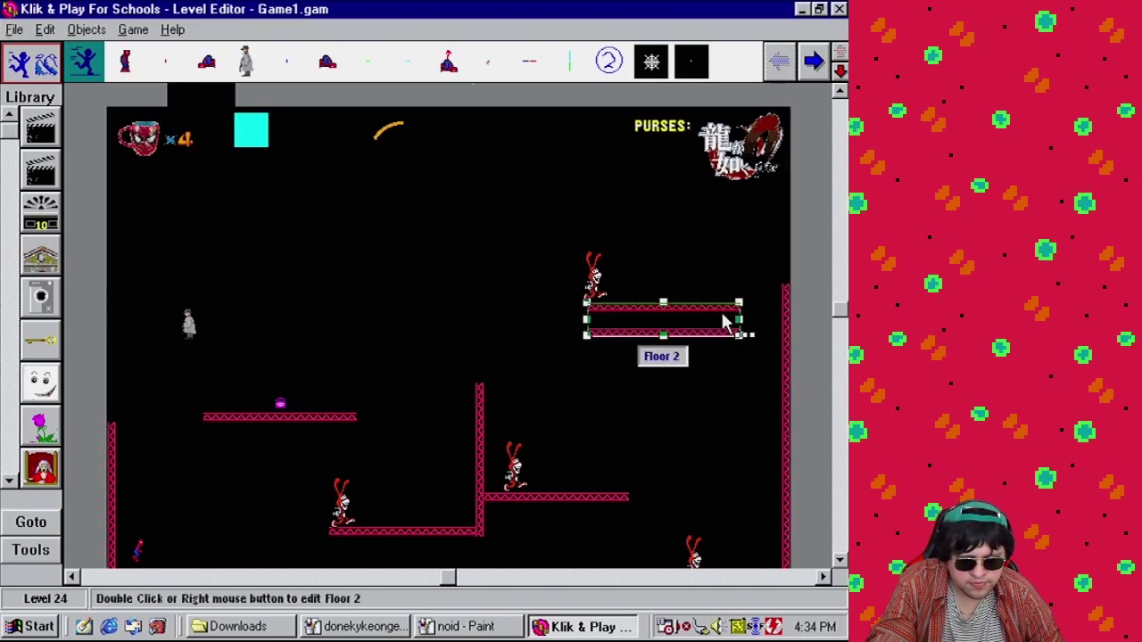
drag(589, 320, 392, 328)
drag(636, 326, 615, 311)
Play the level and test swinging Peter from under the pickup's platform over the first Noid
click(134, 29)
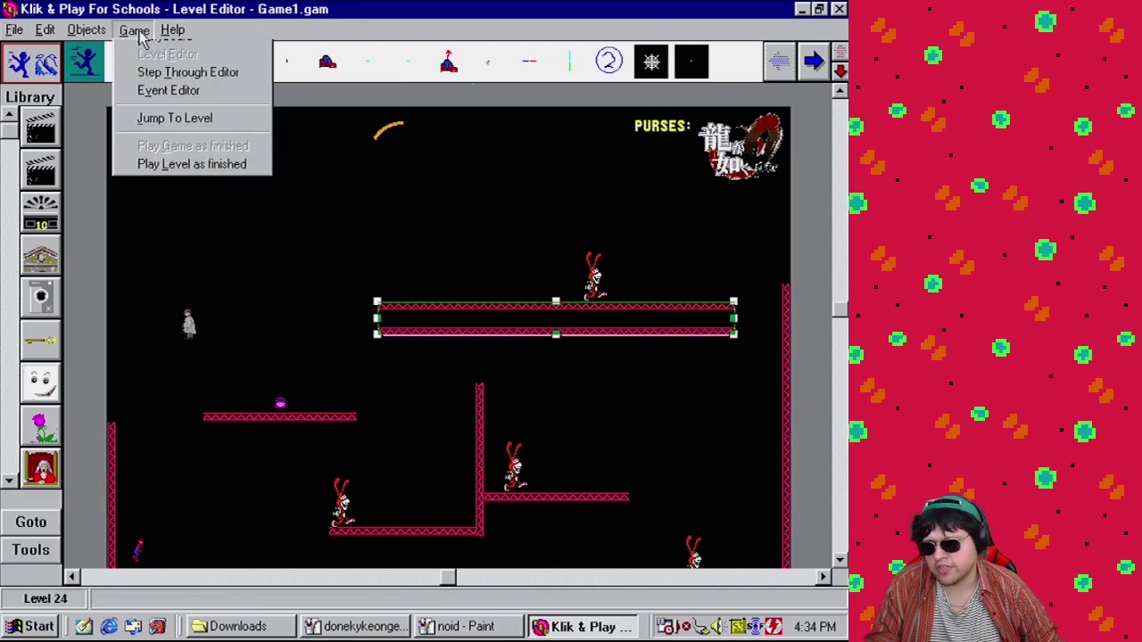
click(234, 182)
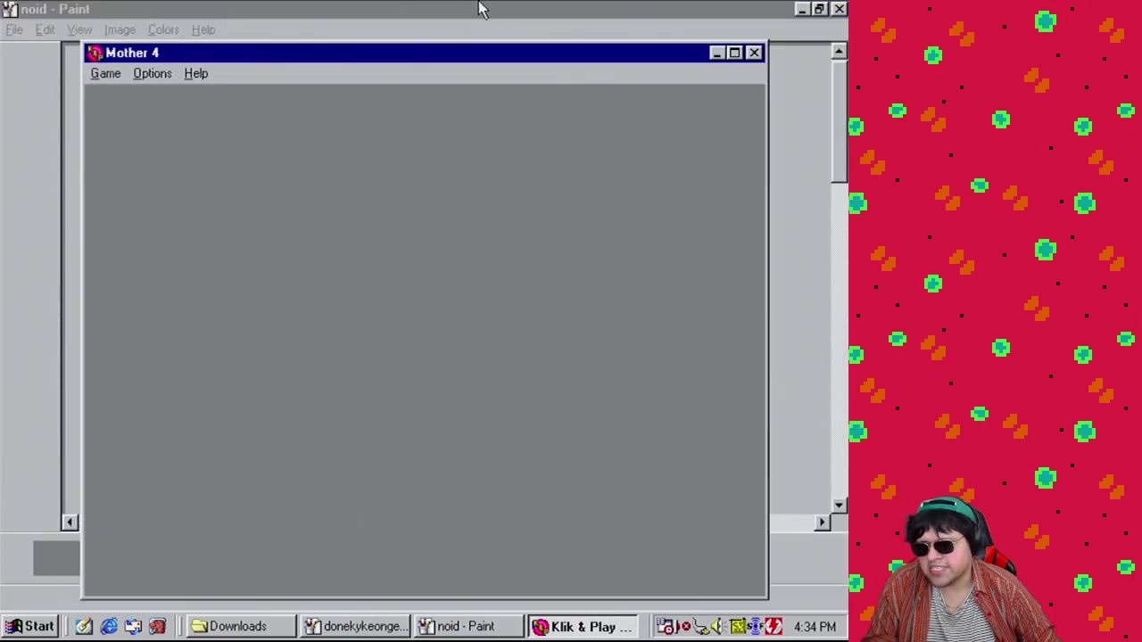
key(Right)
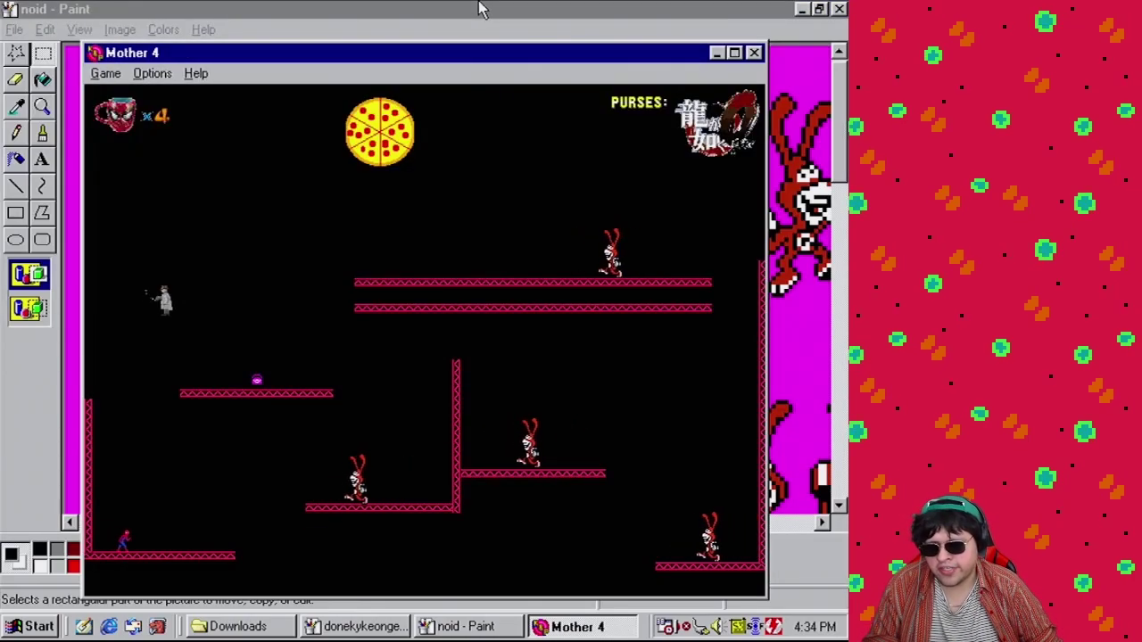
key(space)
key(x)
key(Right)
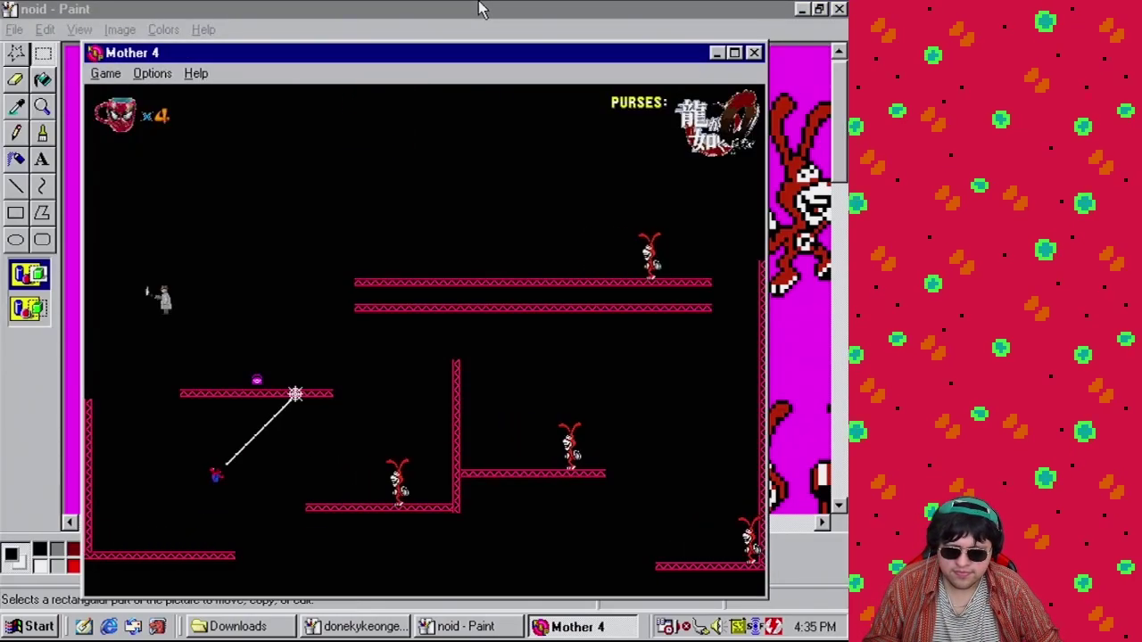
key(space)
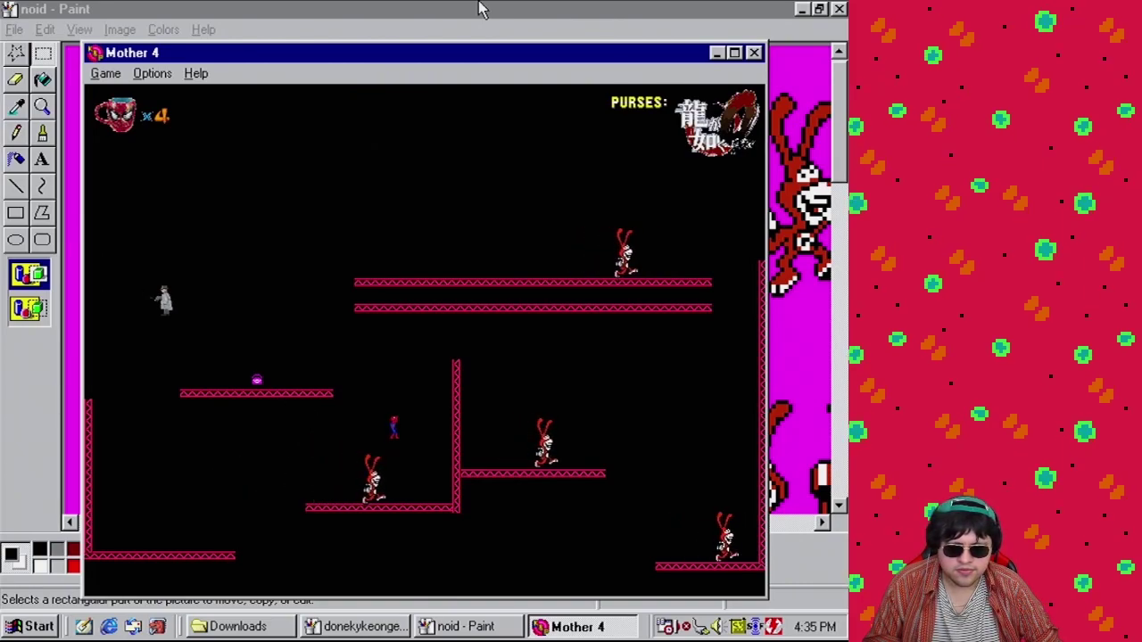
Playtest attaching Peter's web to the underside of the double floor and climbing it, above the Noid before the middle wall
key(x)
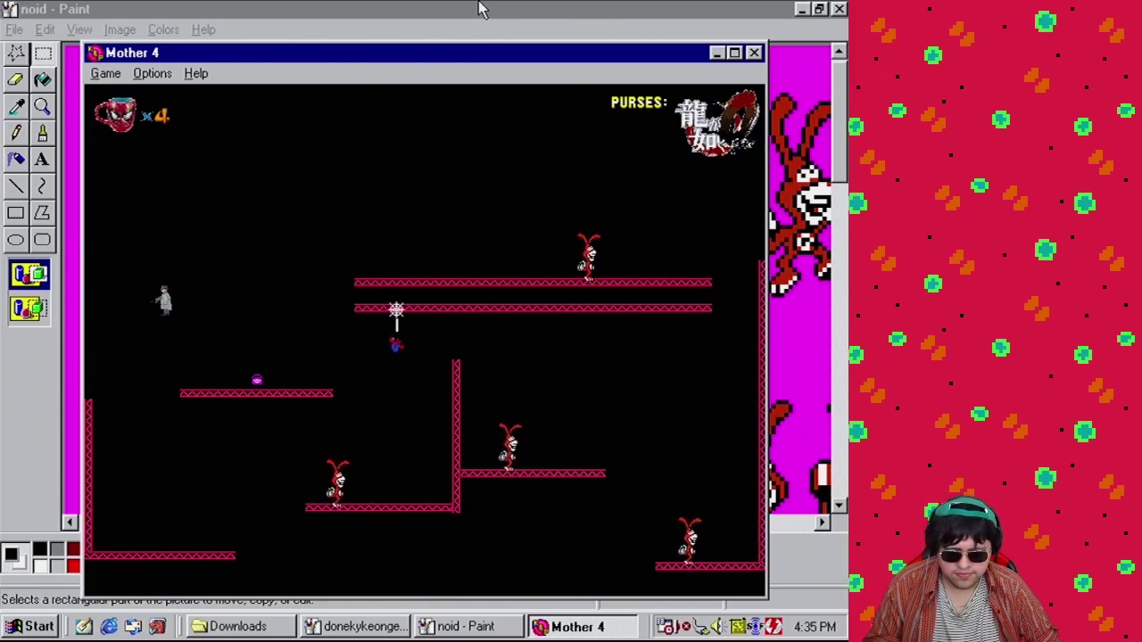
key(x)
key(x)
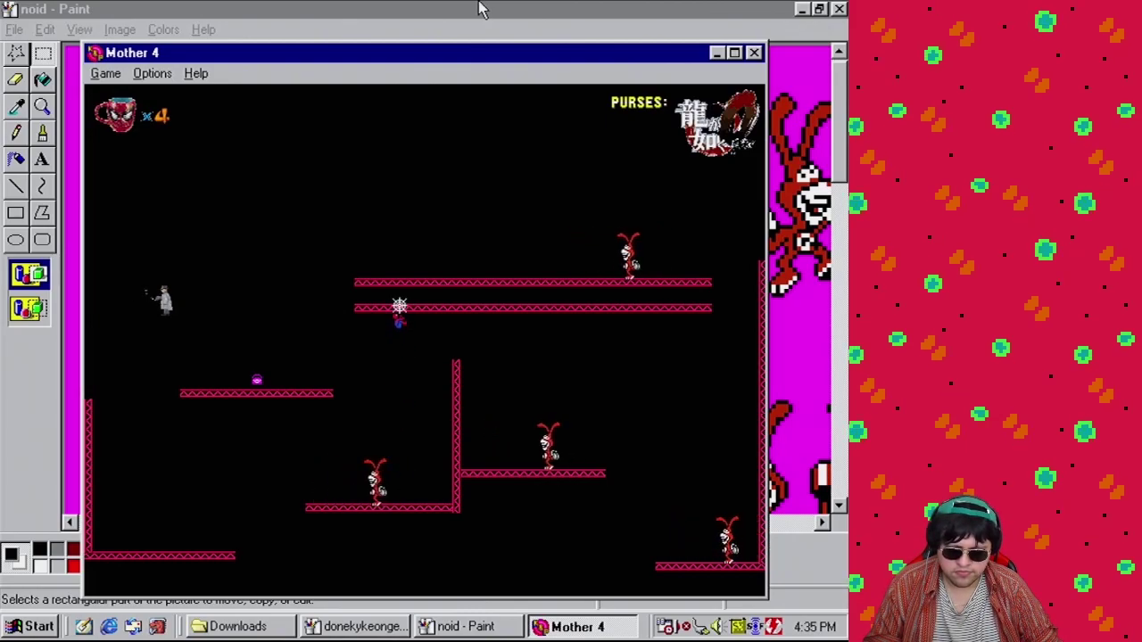
key(Right)
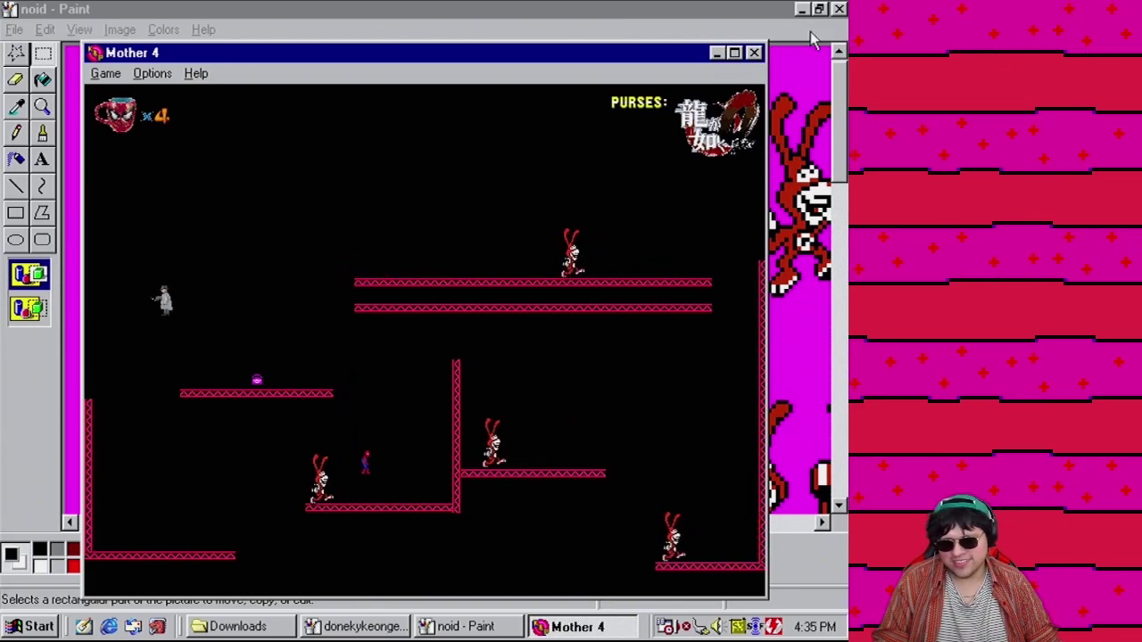
key(x)
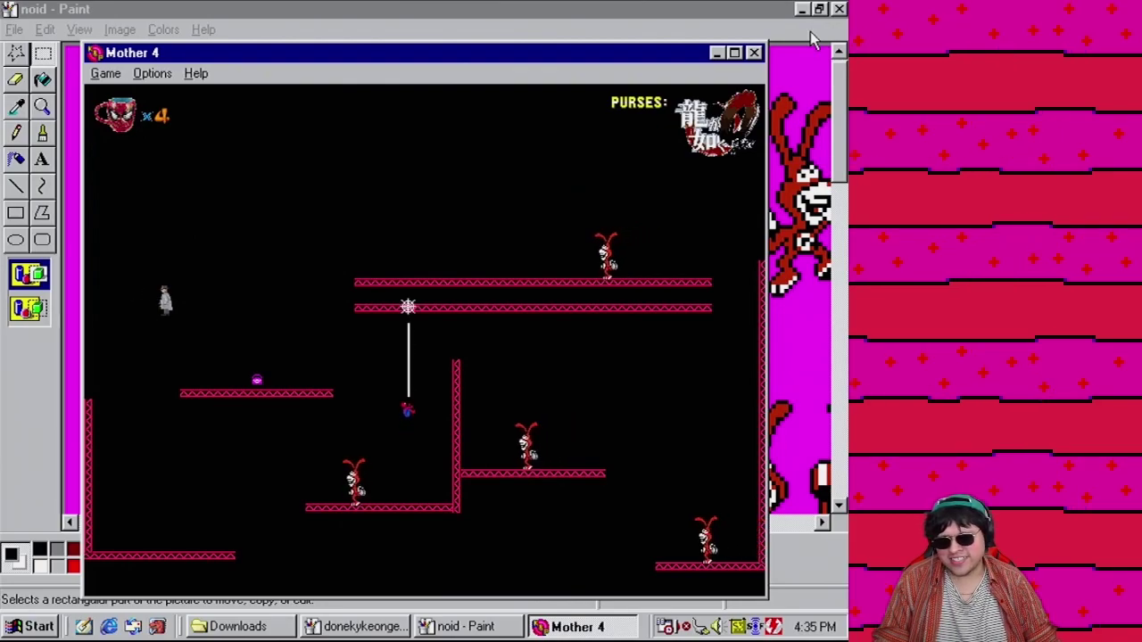
key(Left)
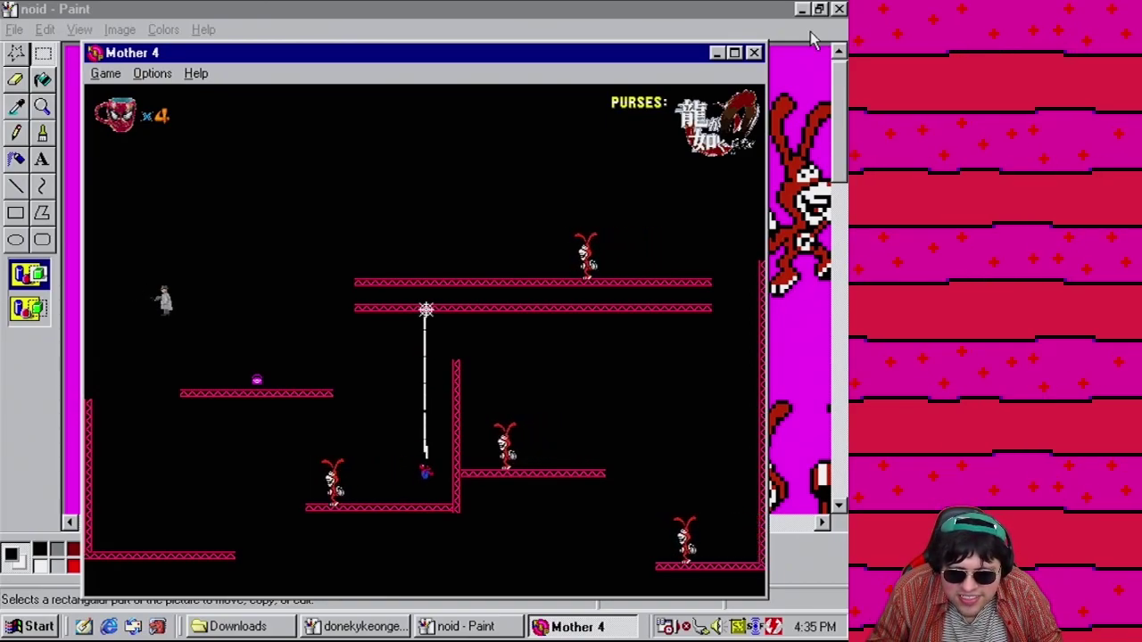
key(Up)
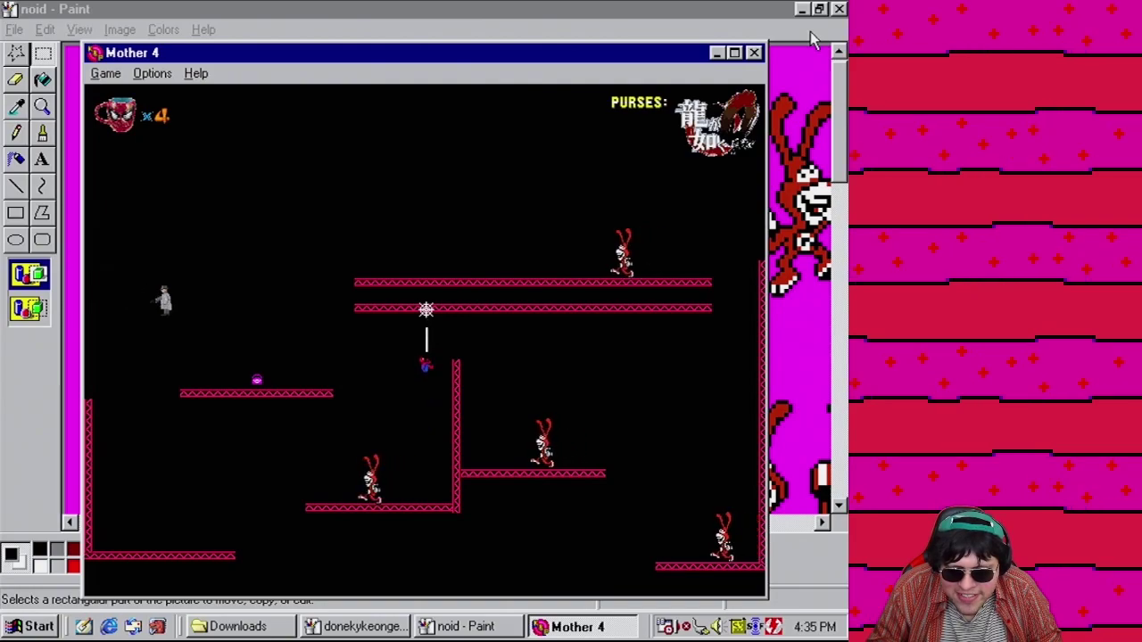
Playtest swinging Peter past the middle wall and over the second Noid beneath the double floor, and end the test run
key(Right)
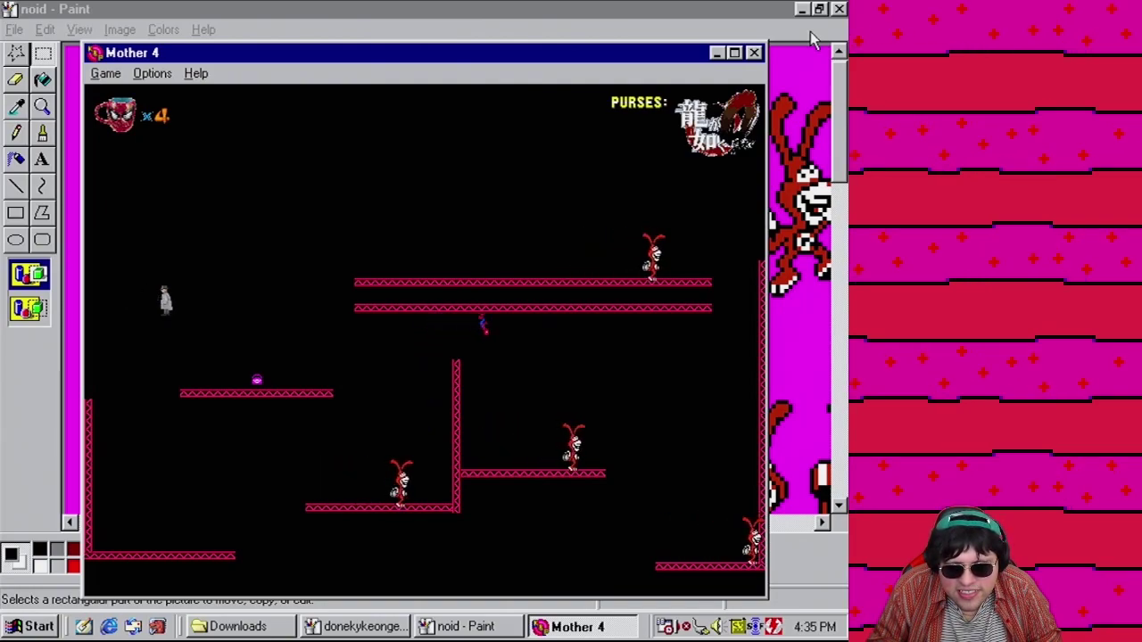
key(Right)
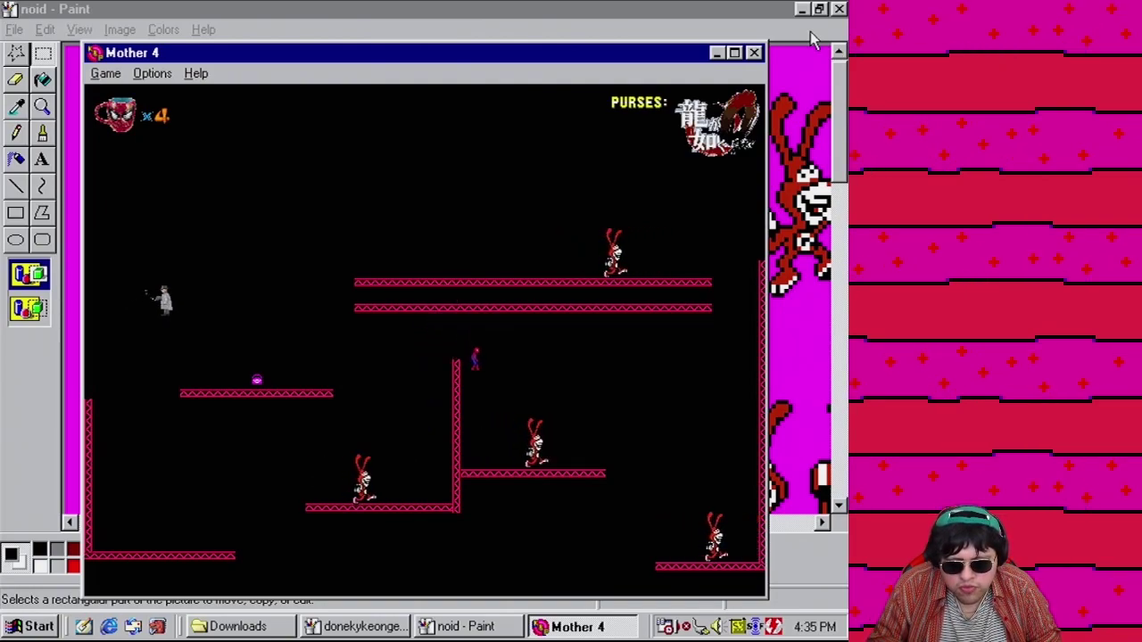
key(Up)
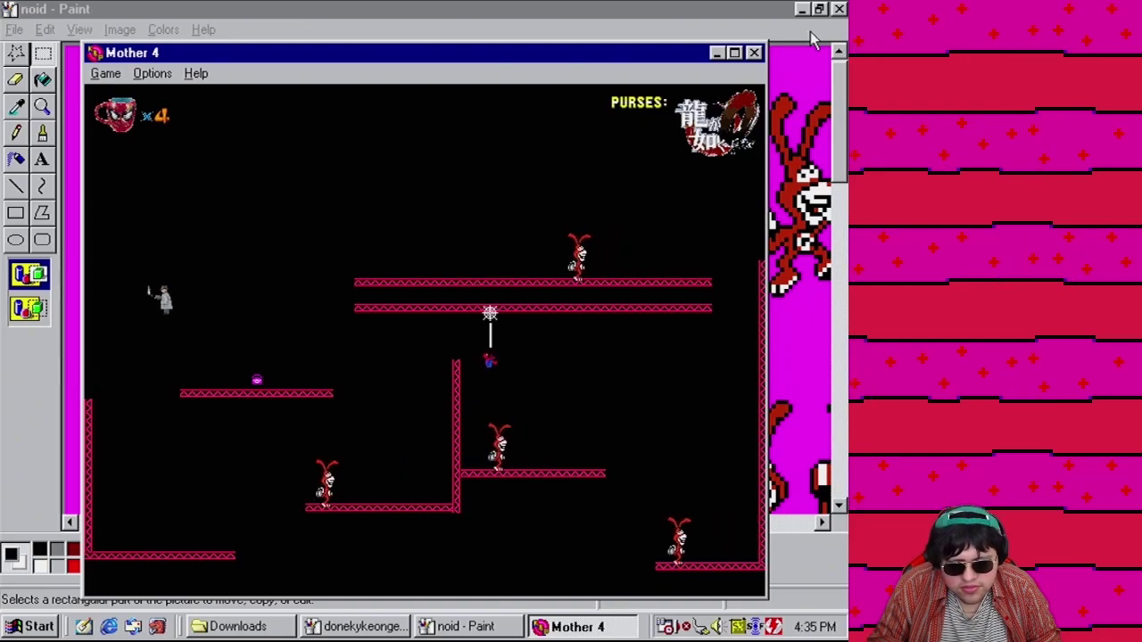
key(Right)
key(Right)
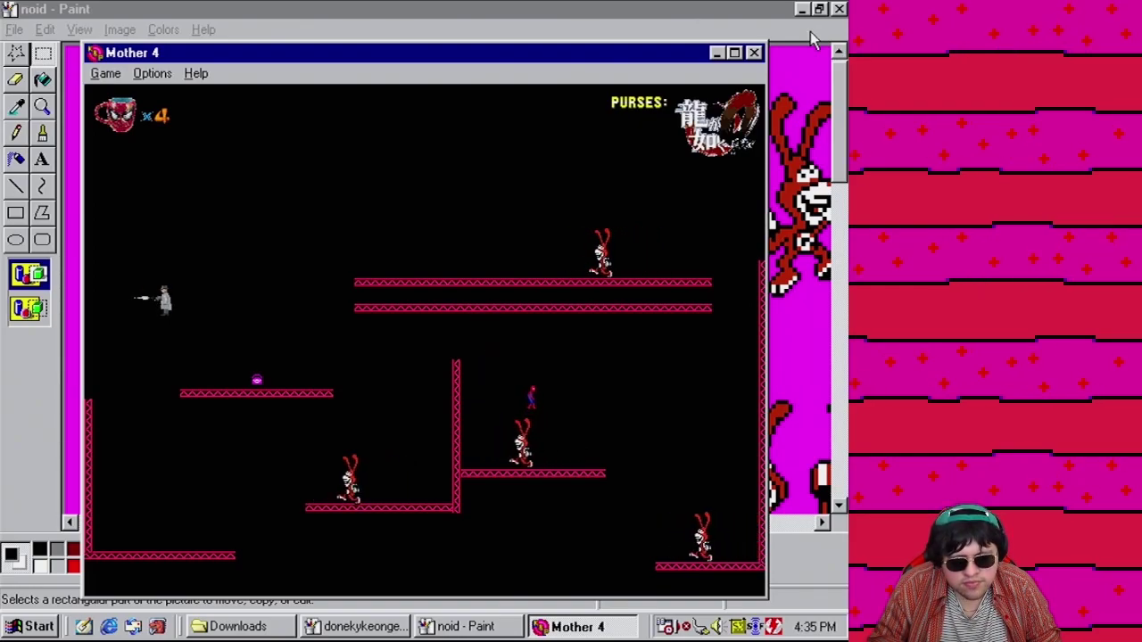
key(Up)
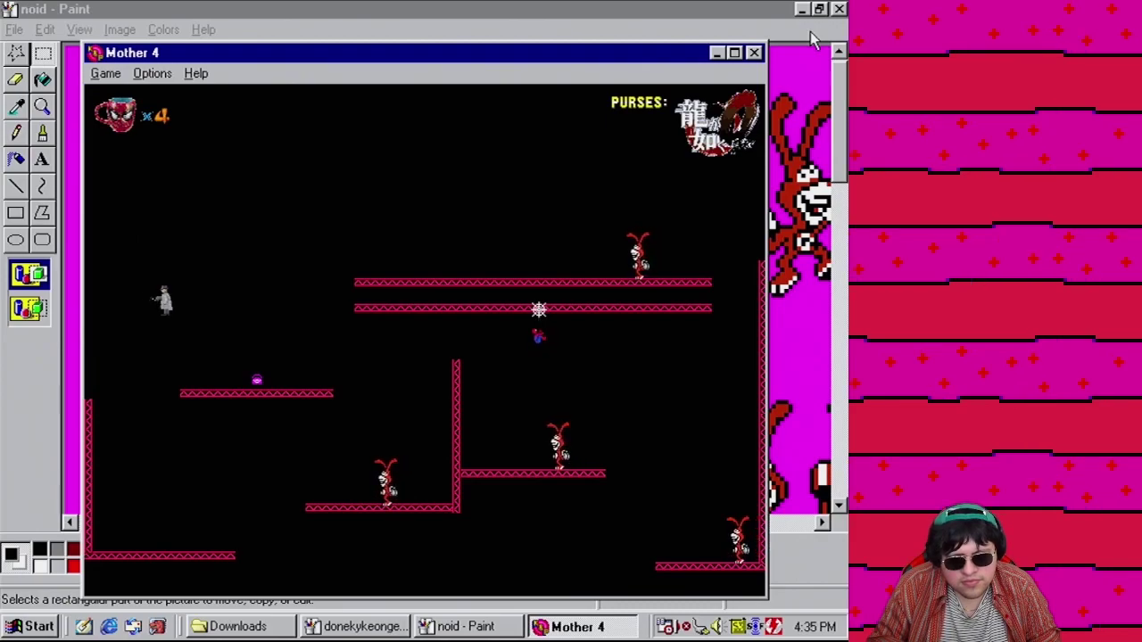
key(Right)
key(Right)
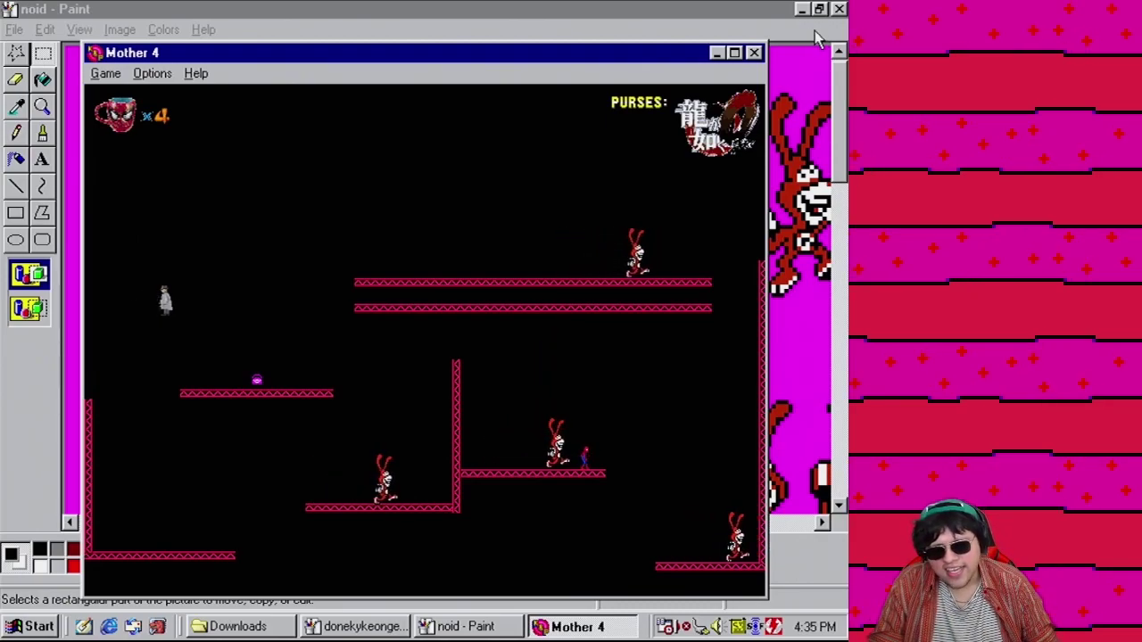
click(757, 53)
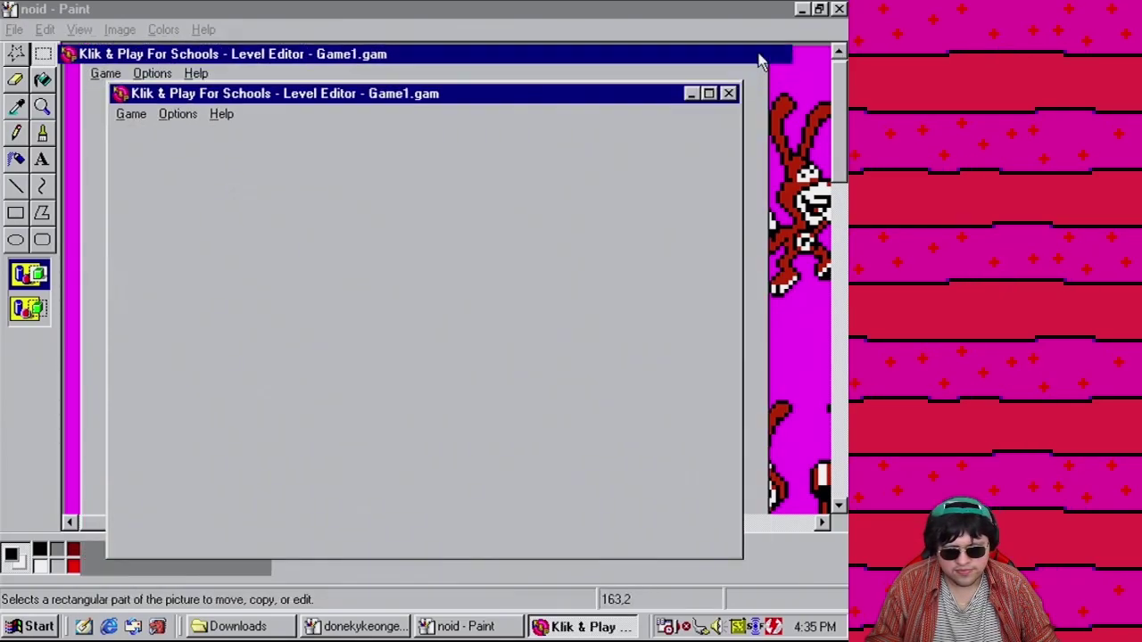
Add a second Floor 2 extending the upper floor leftward past the level's edge, and move the trench-coated figure up beside the PURSES label
click(410, 314)
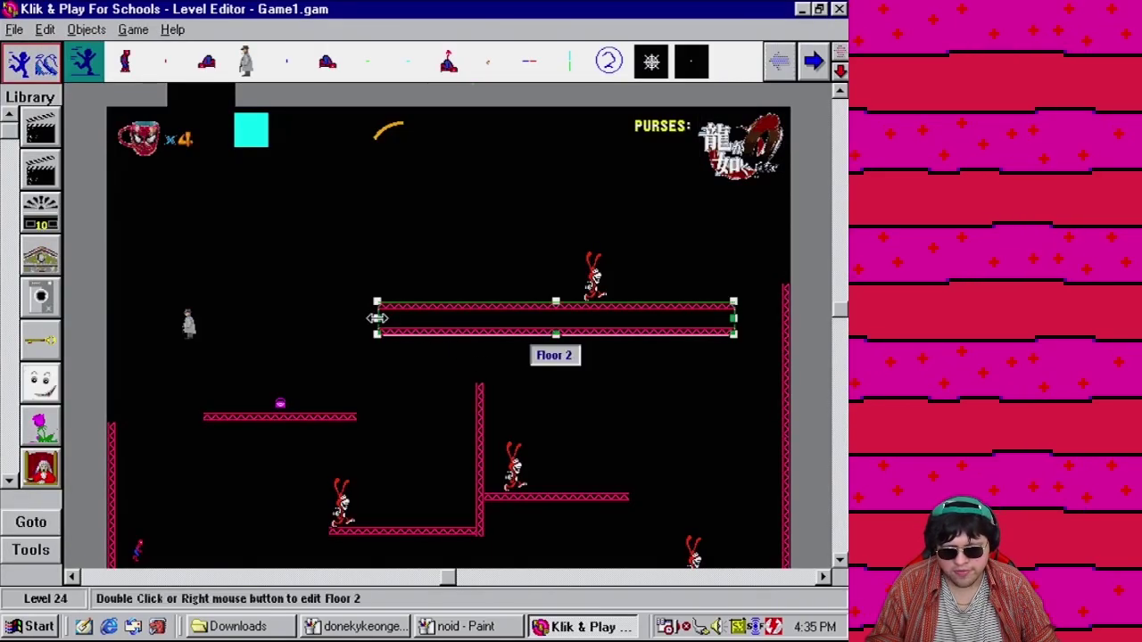
click(812, 61)
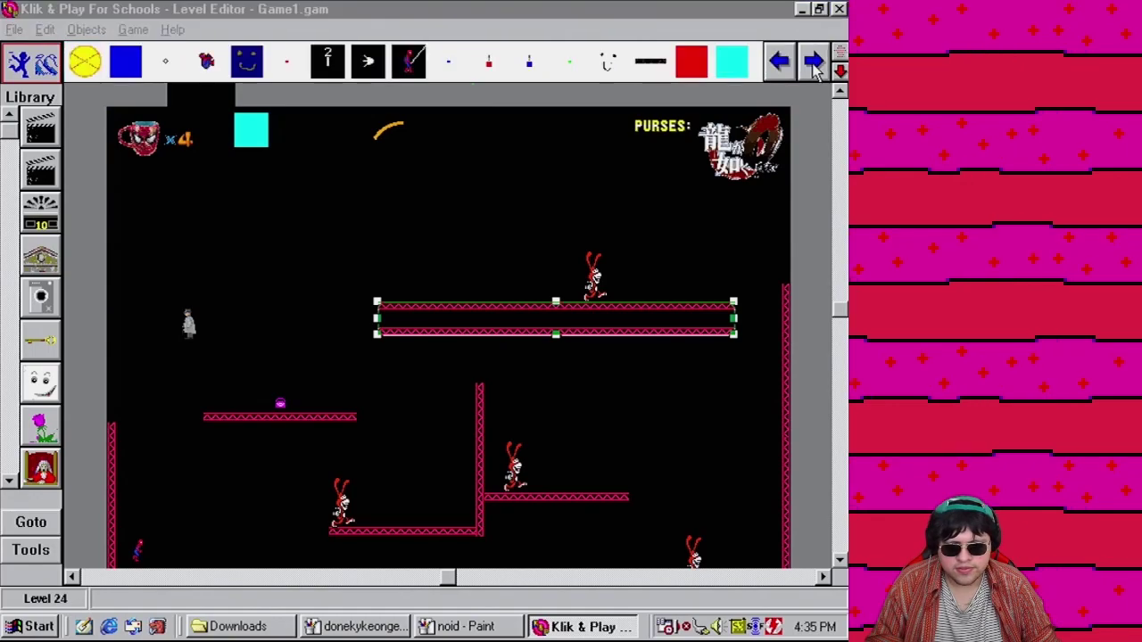
click(812, 61)
drag(493, 67, 353, 327)
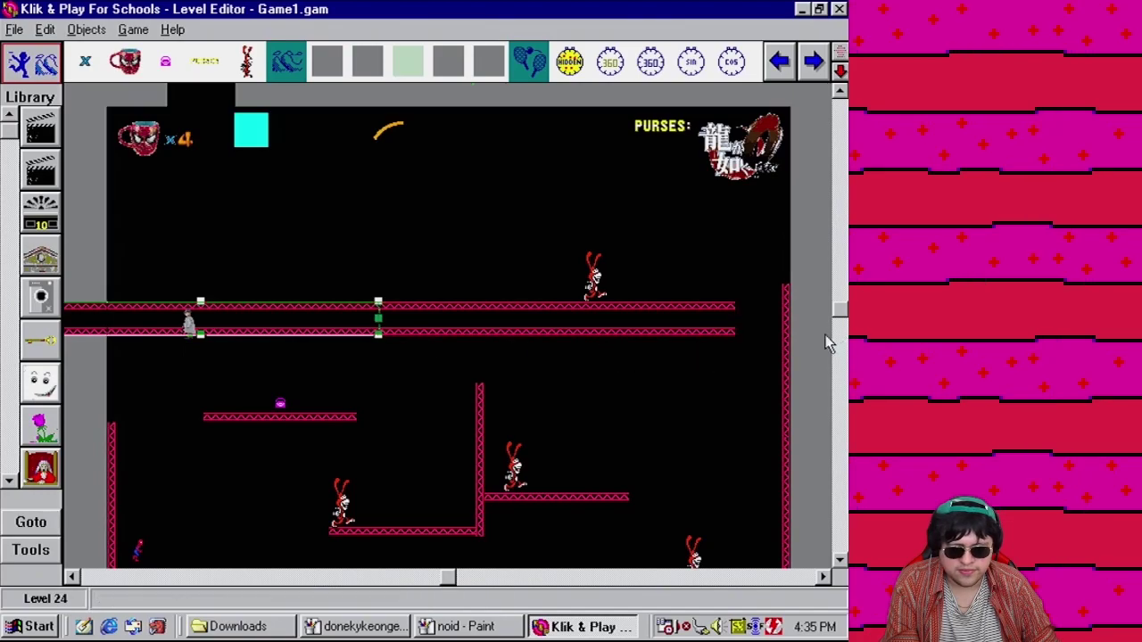
drag(189, 328, 581, 143)
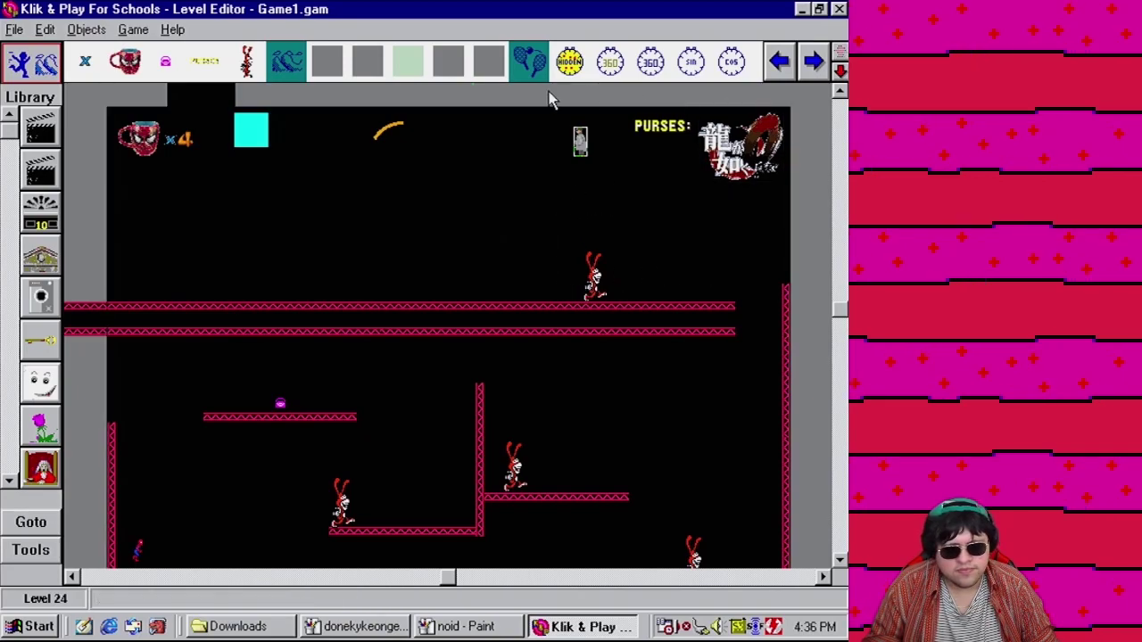
click(366, 58)
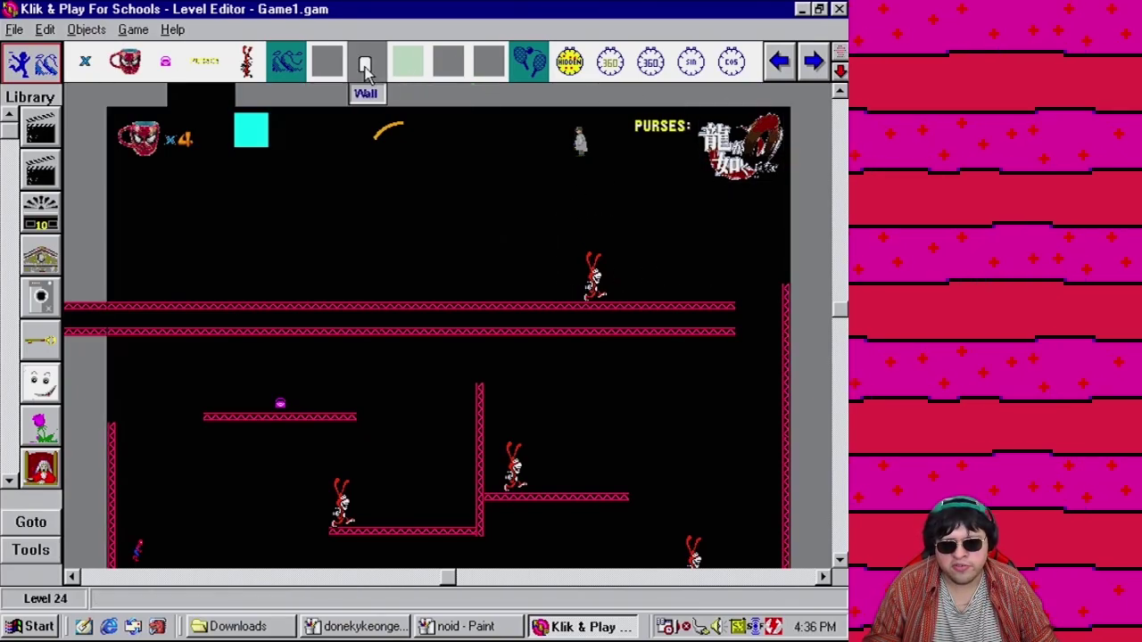
click(452, 223)
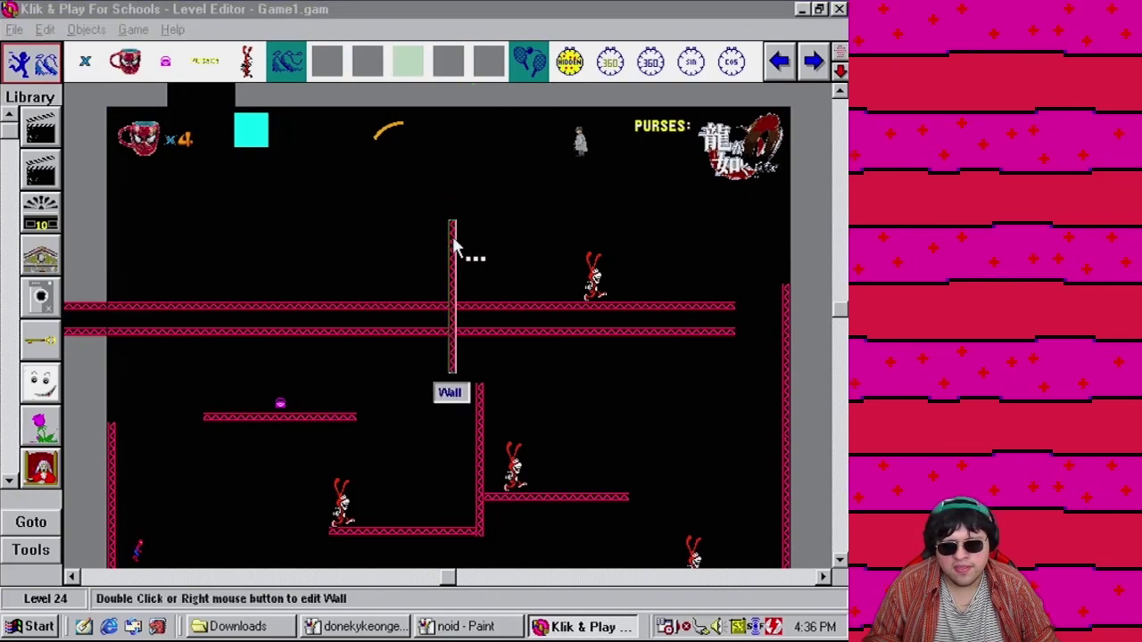
click(453, 250)
key(Delete)
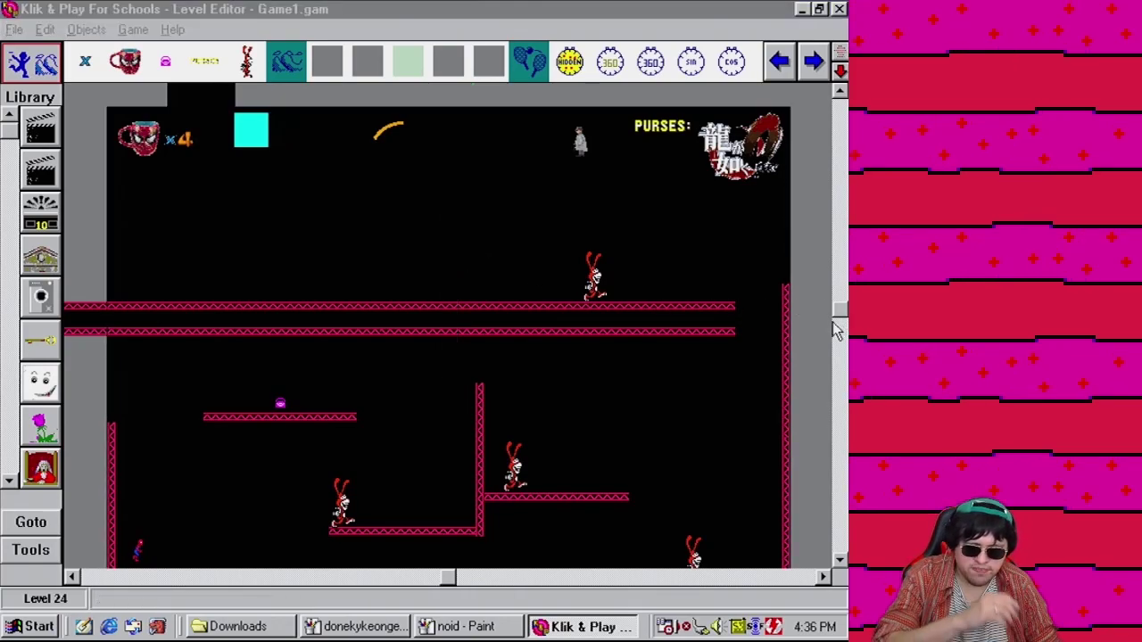
Examine the level layout from the counters and extended double floor down to the platforms at the base
drag(840, 308, 839, 348)
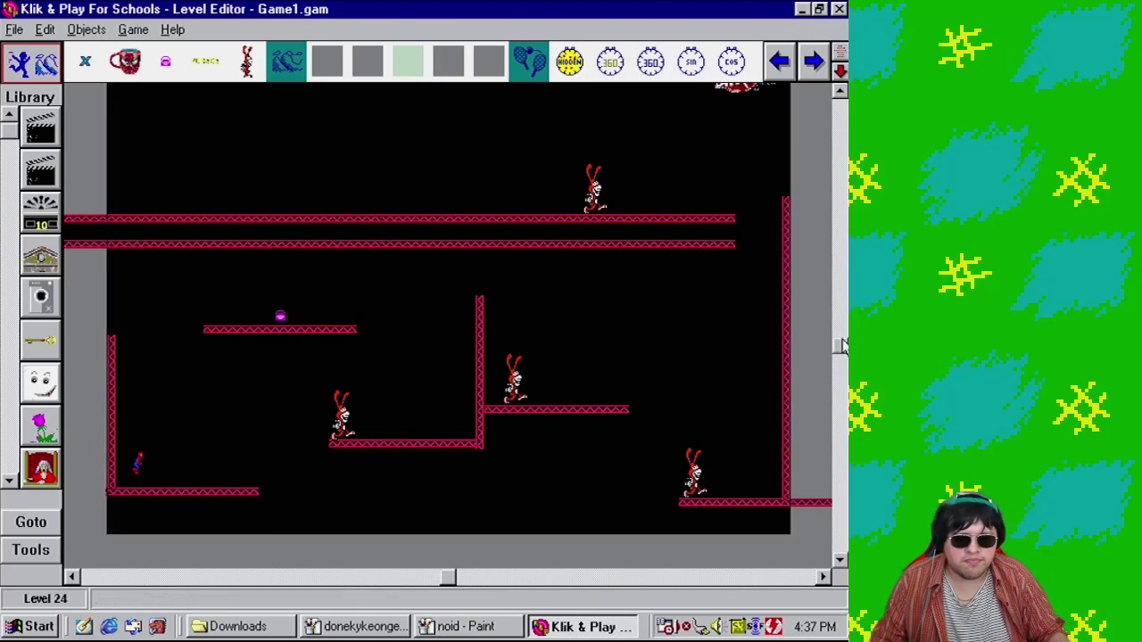
drag(842, 347, 841, 319)
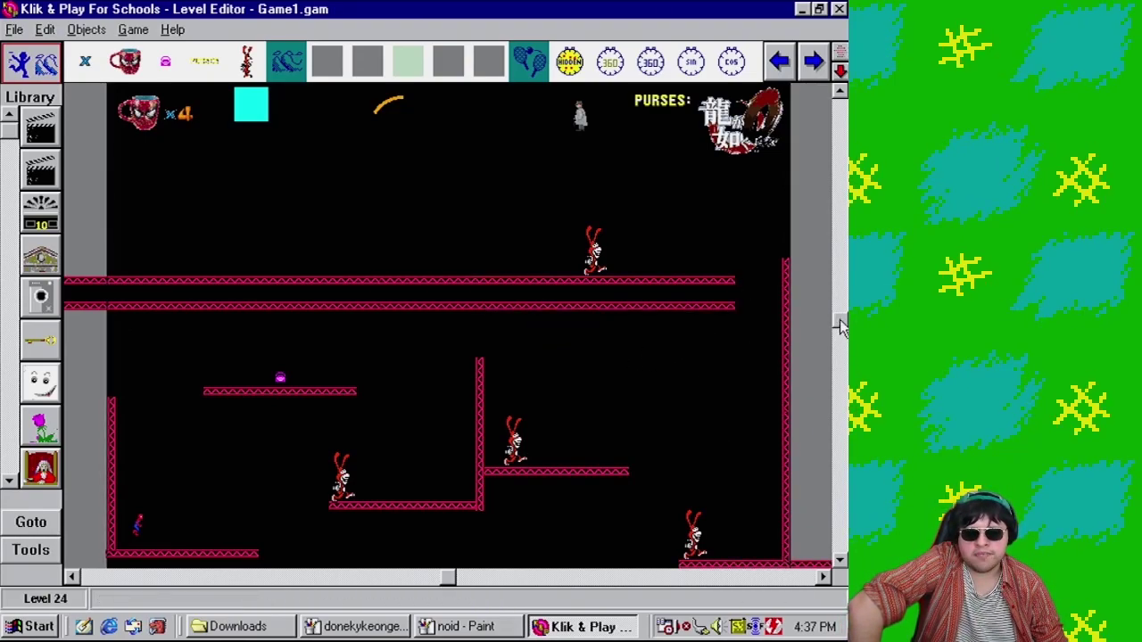
drag(839, 309, 844, 312)
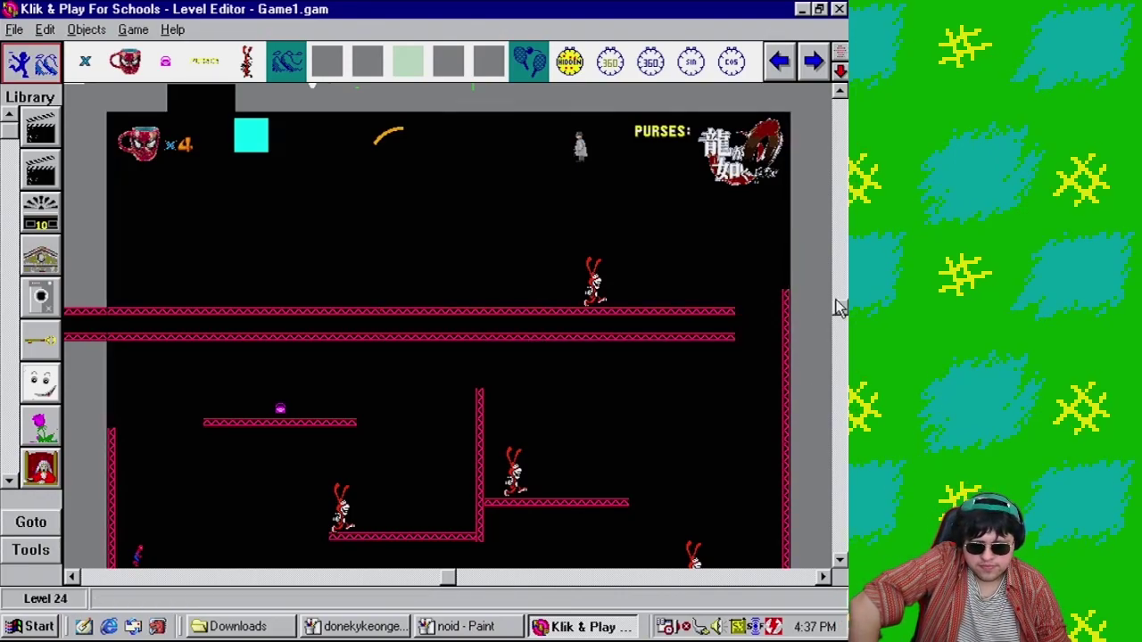
mouse_move(840, 307)
mouse_down()
mouse_move(836, 339)
mouse_move(840, 321)
mouse_up()
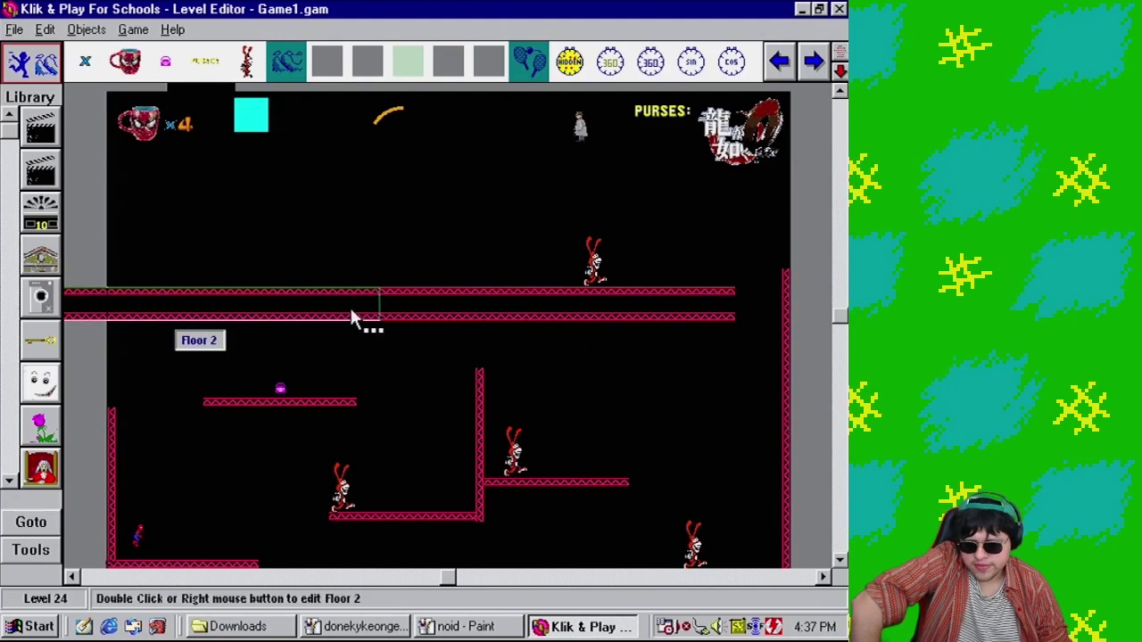
mouse_move(840, 317)
mouse_down()
mouse_move(840, 349)
mouse_move(840, 327)
mouse_up()
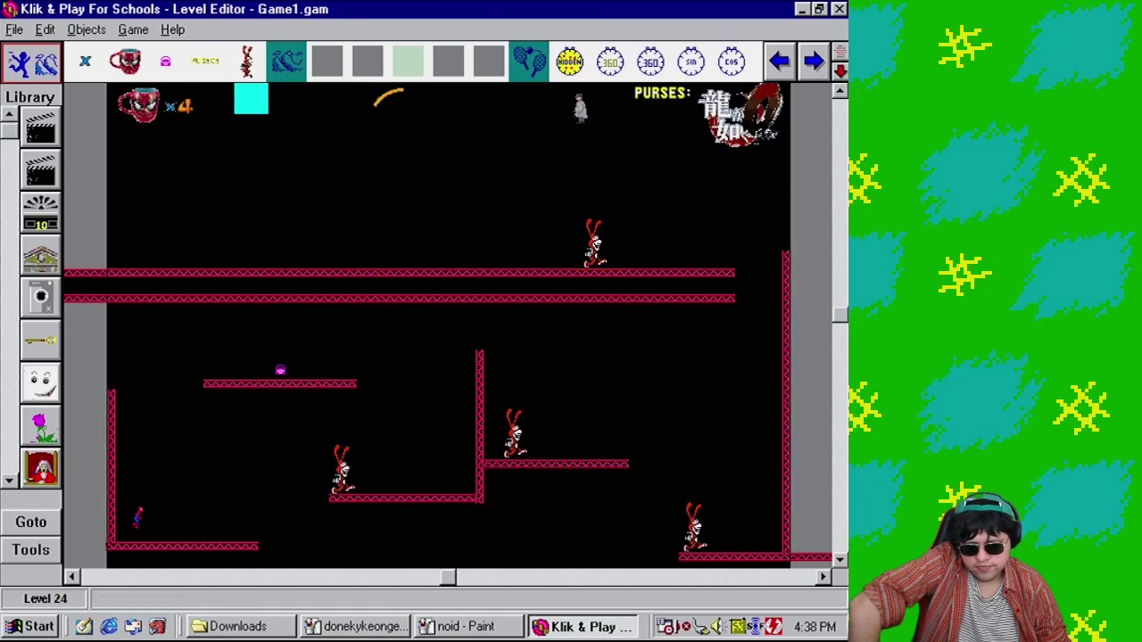
drag(844, 319, 841, 300)
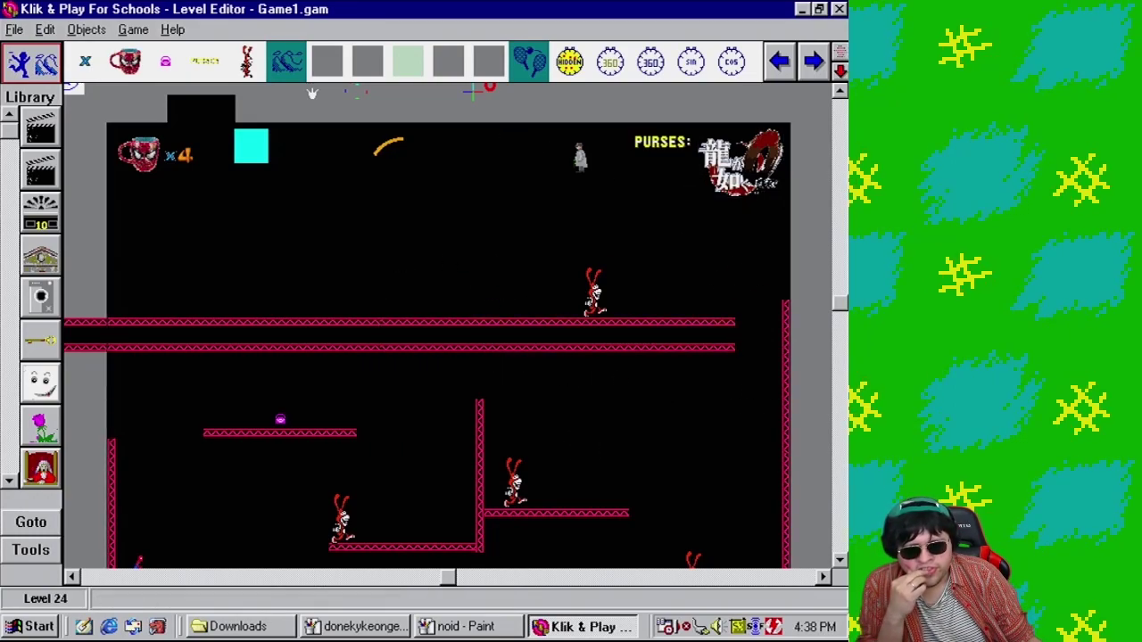
click(841, 395)
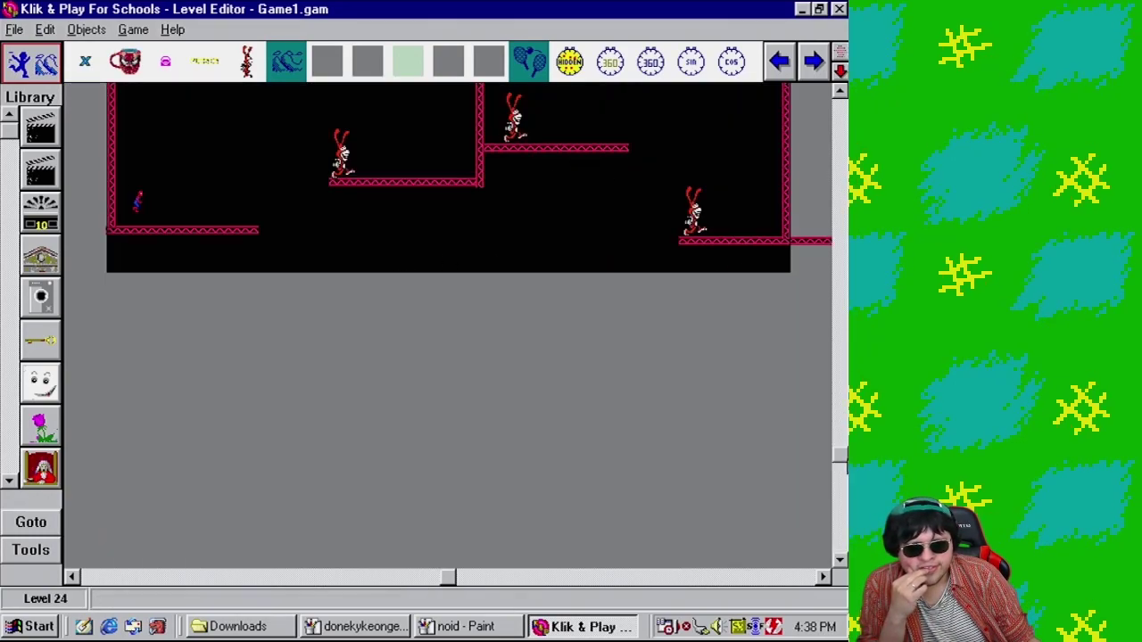
click(841, 411)
click(841, 411)
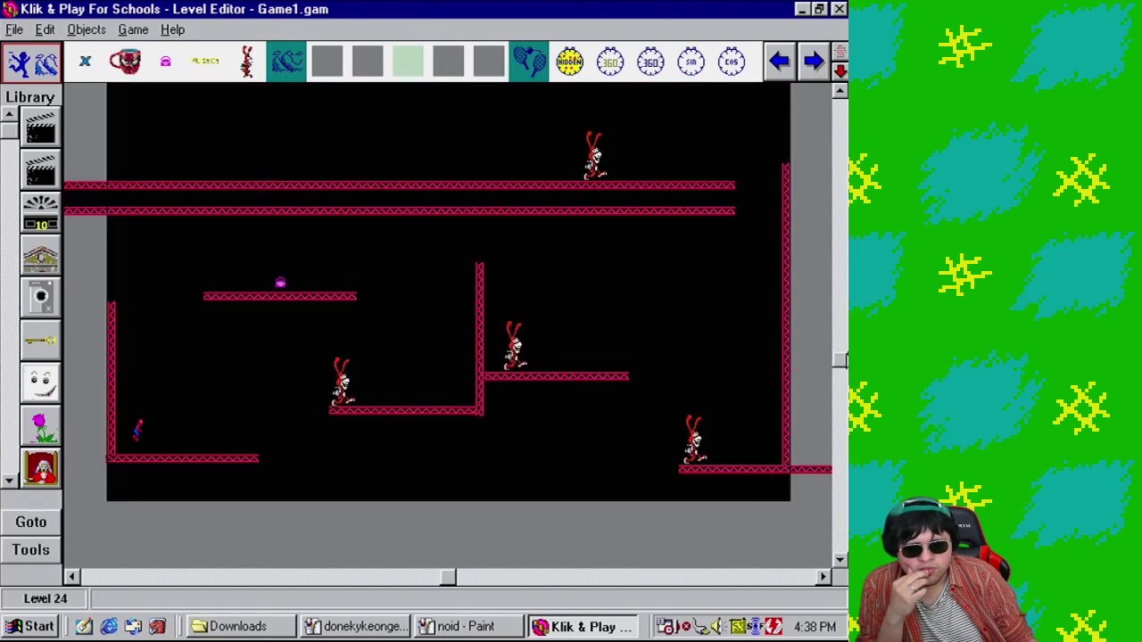
drag(842, 367, 843, 323)
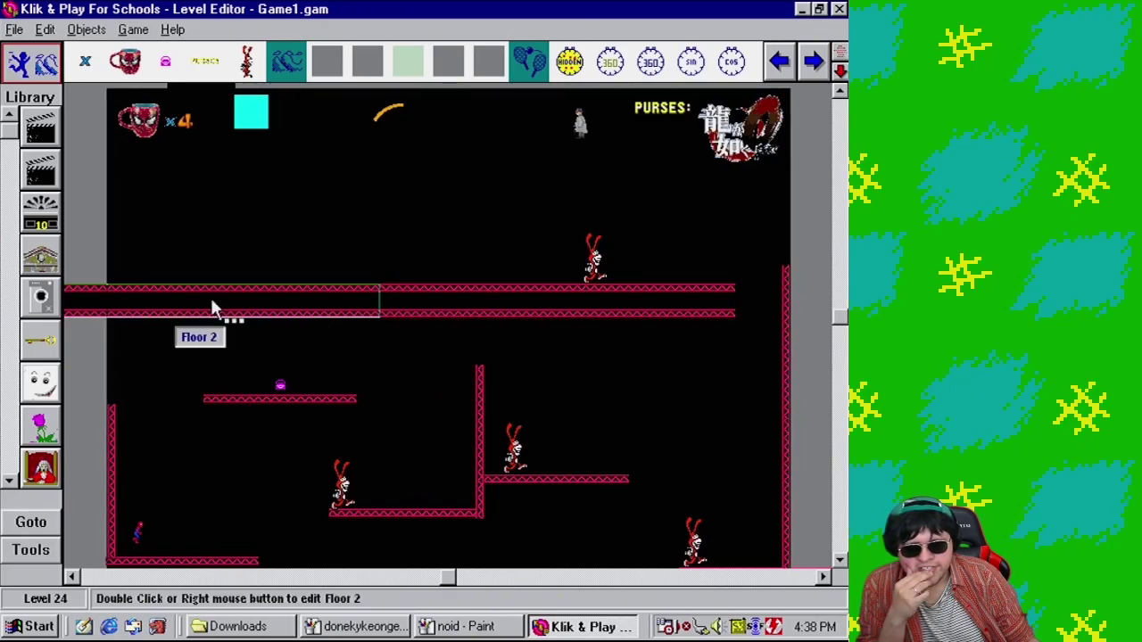
Save the game under its existing file name
click(14, 30)
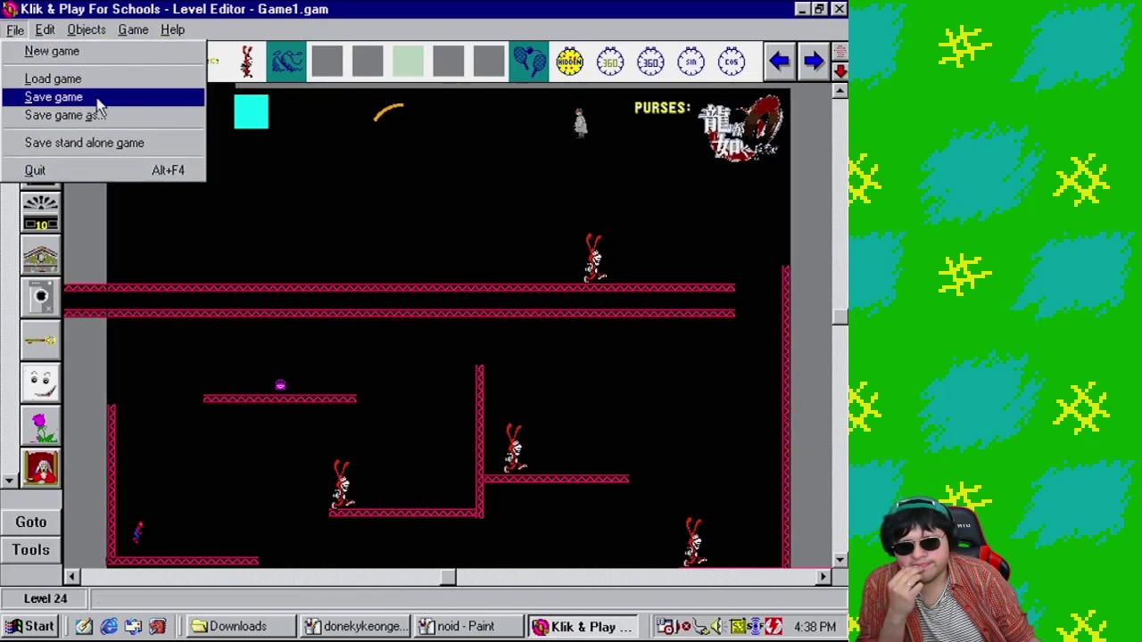
click(98, 105)
key(Return)
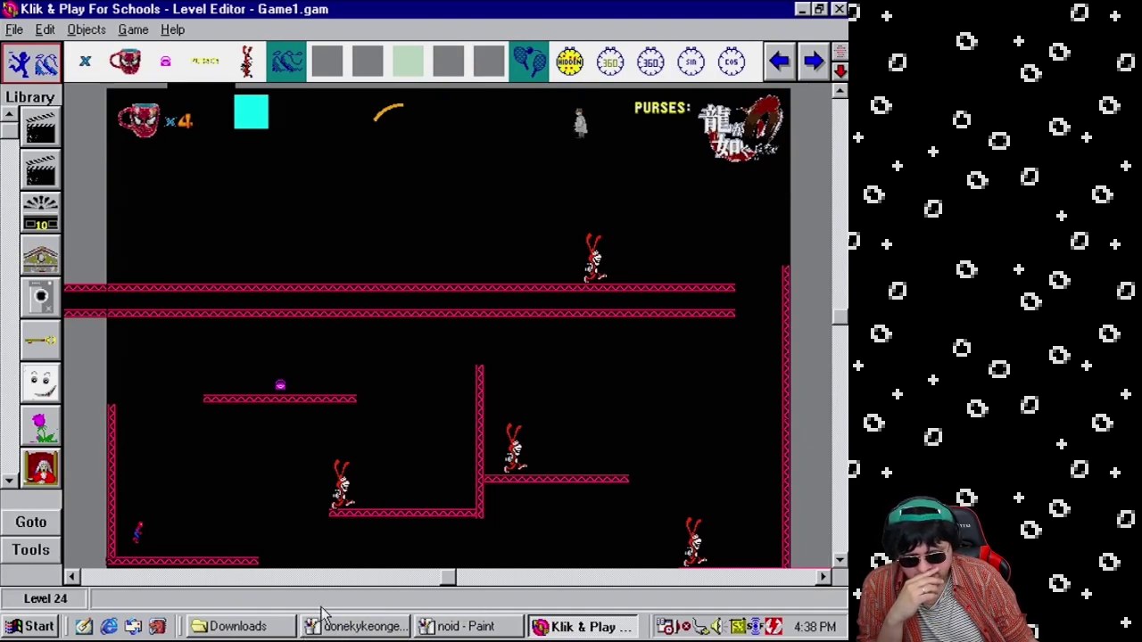
Minimise the level editor and both Paint windows and launch the RetroZilla browser from the desktop
click(800, 9)
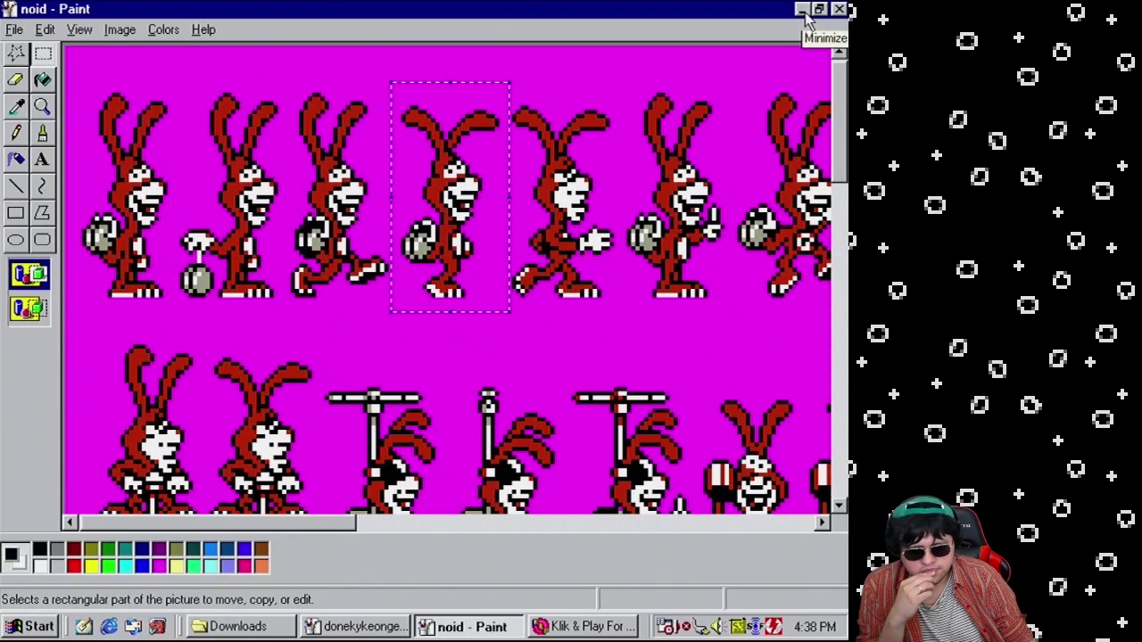
click(801, 9)
click(800, 11)
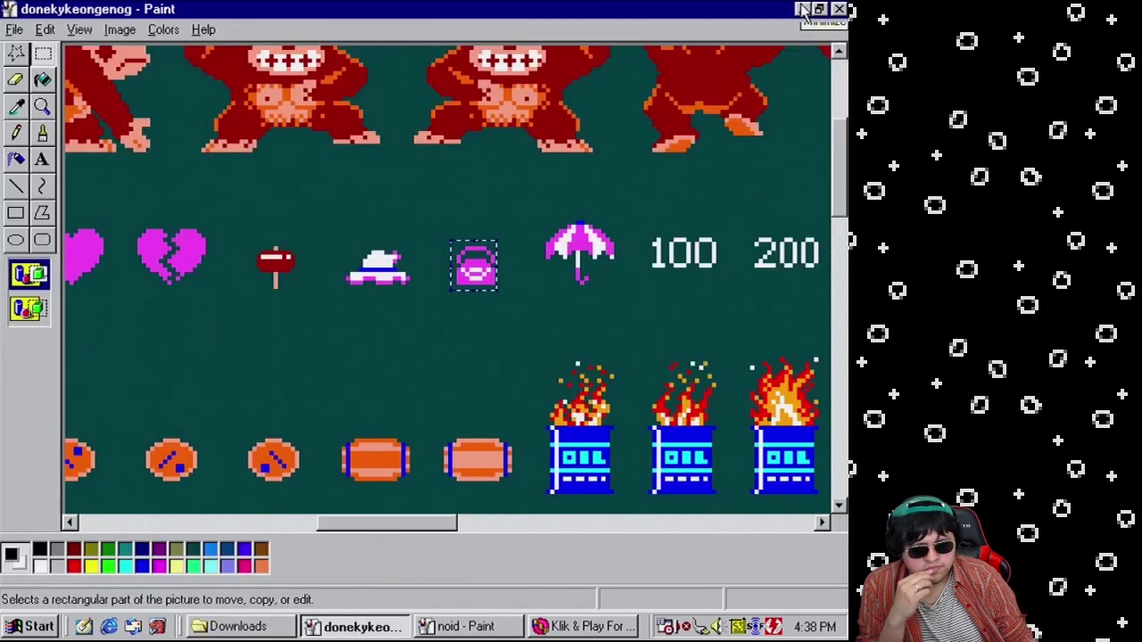
click(800, 9)
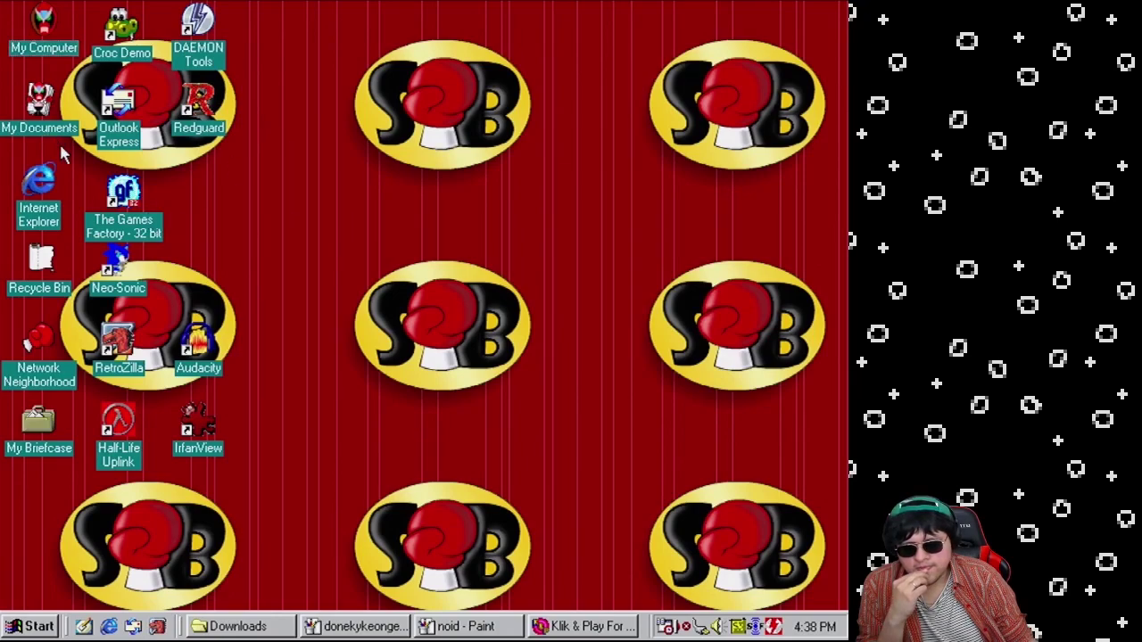
double_click(118, 343)
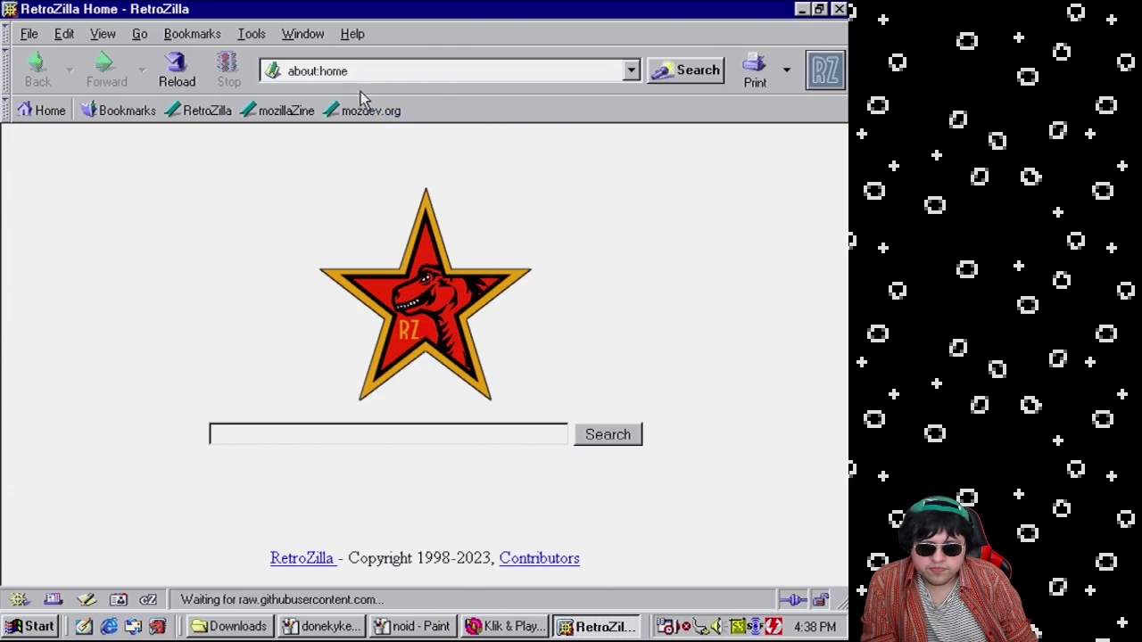
text(sp)
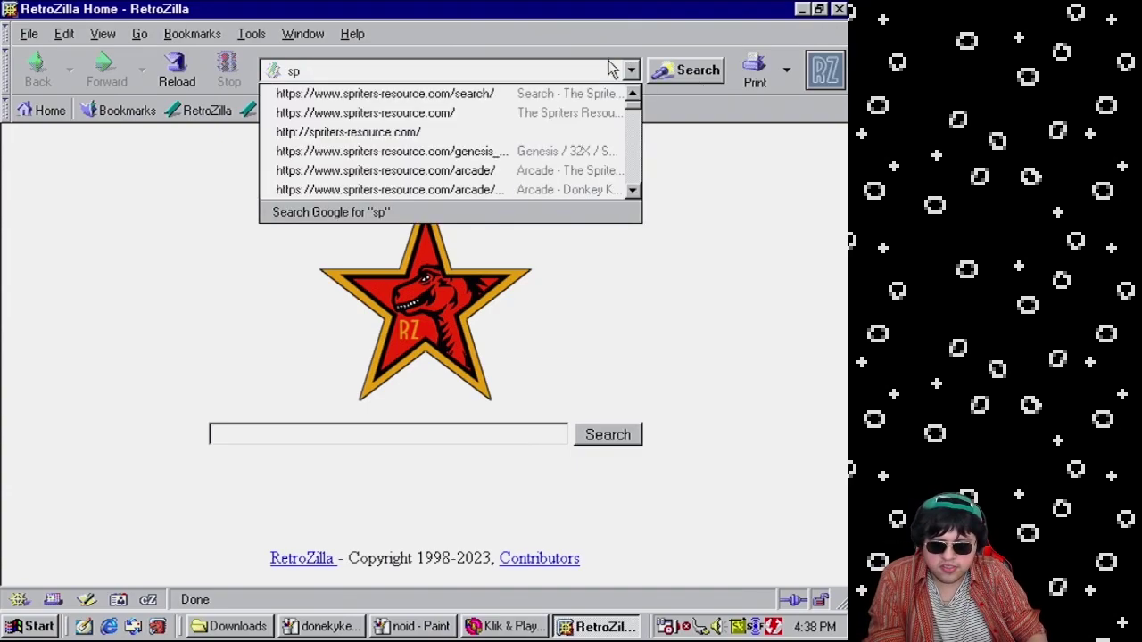
key(Escape)
key(Down)
key(Down)
key(Down)
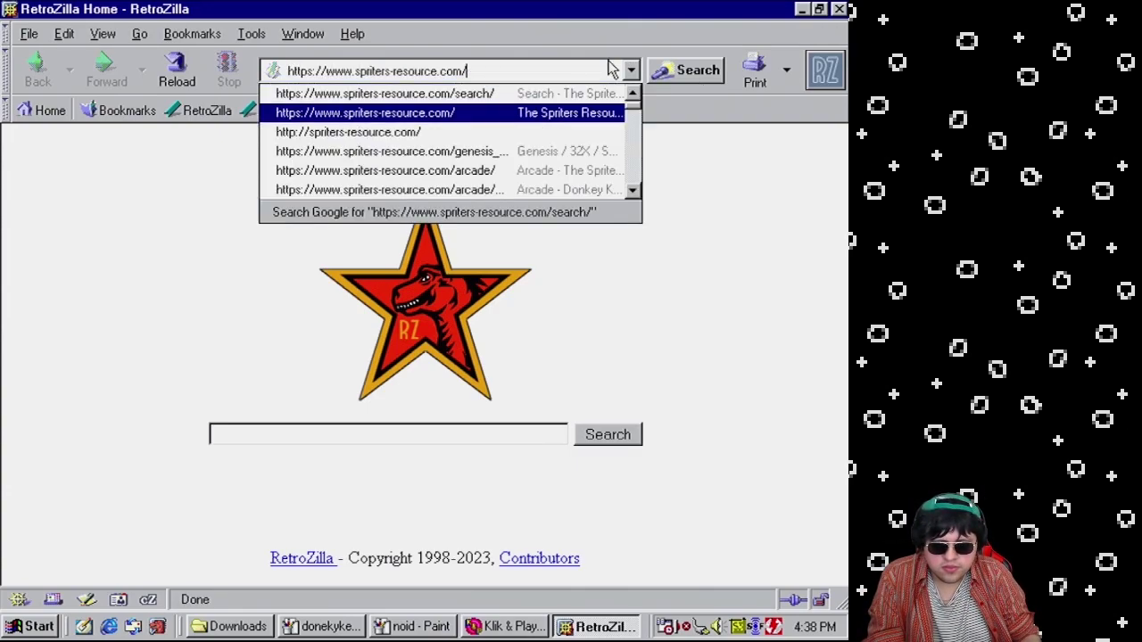
key(Return)
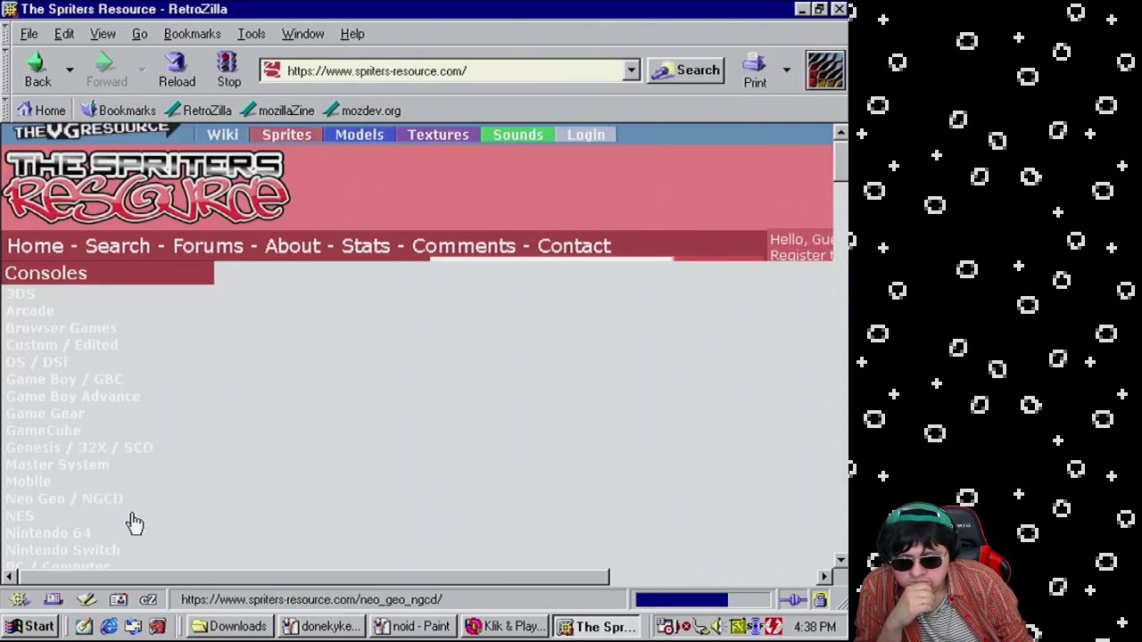
click(21, 519)
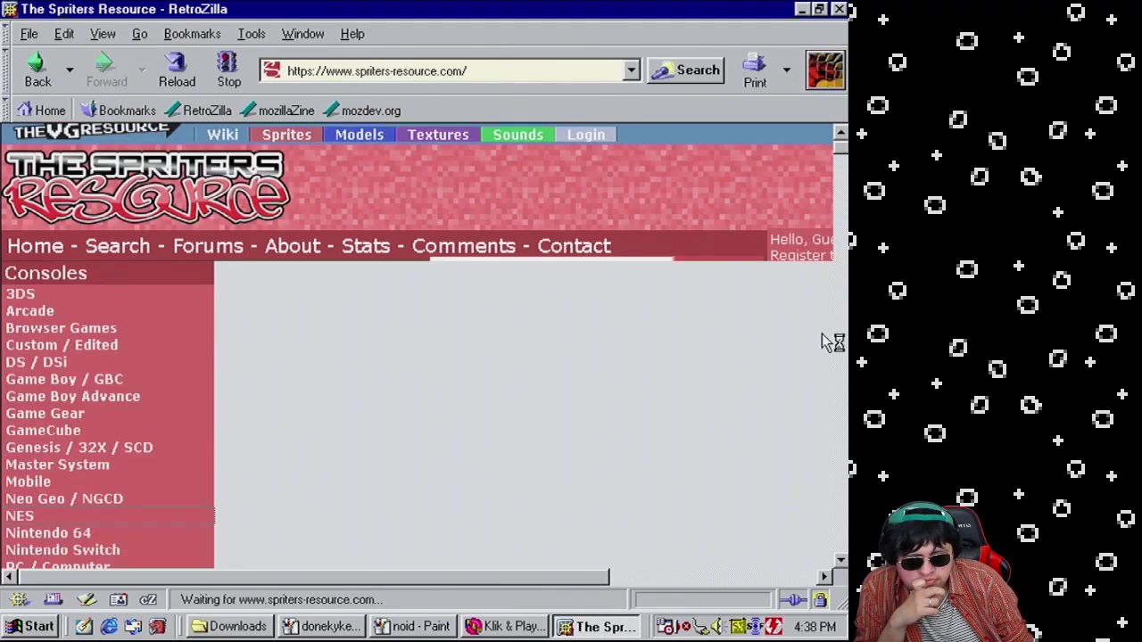
click(841, 366)
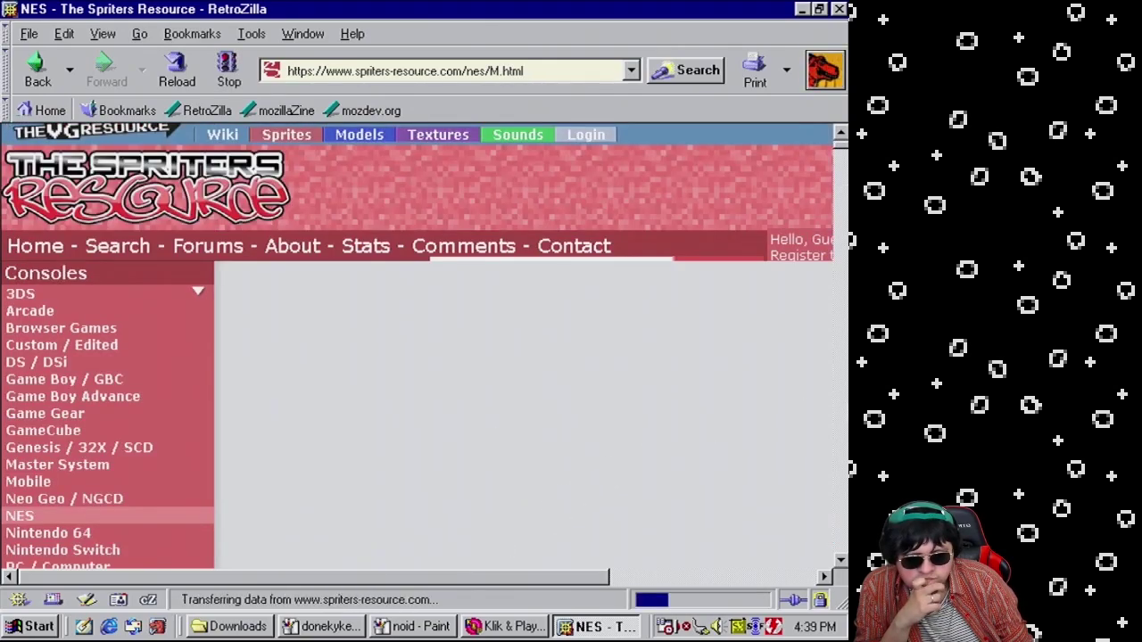
Find Mega Man 2 in the list of NES games under M and open its sprite page
scroll(846, 424, down, 10)
scroll(846, 424, down, 10)
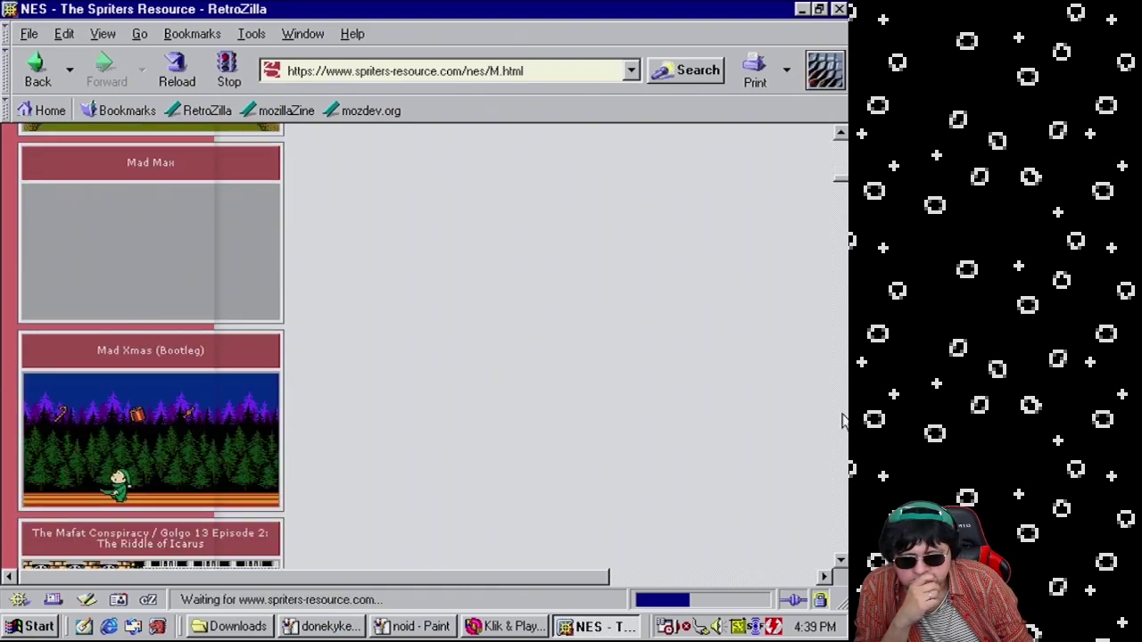
scroll(846, 424, down, 8)
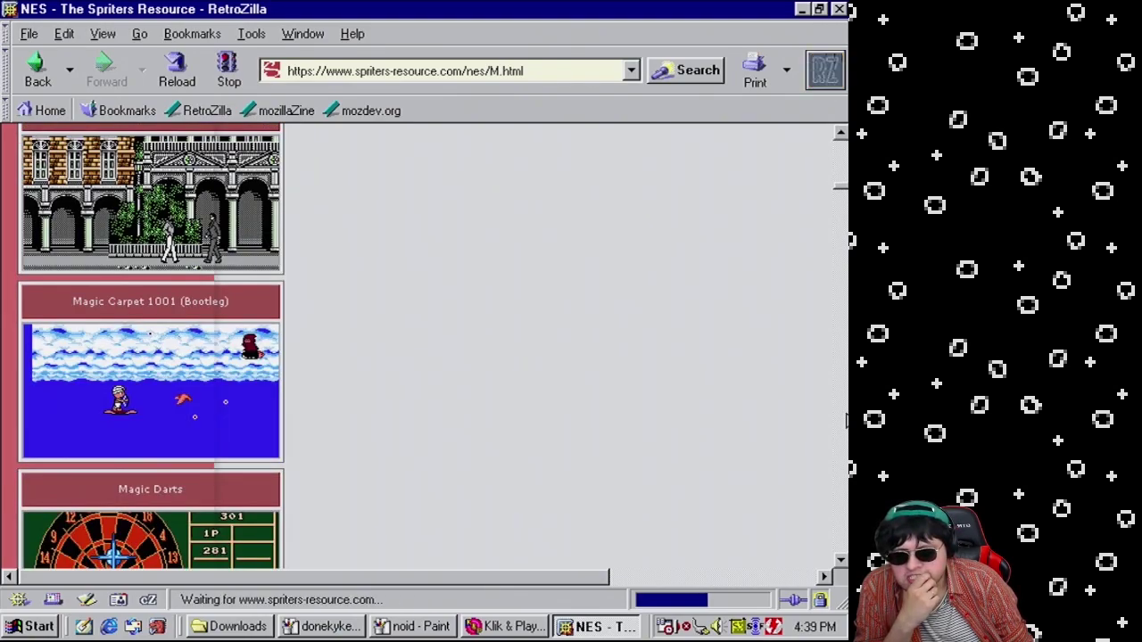
scroll(846, 424, down, 8)
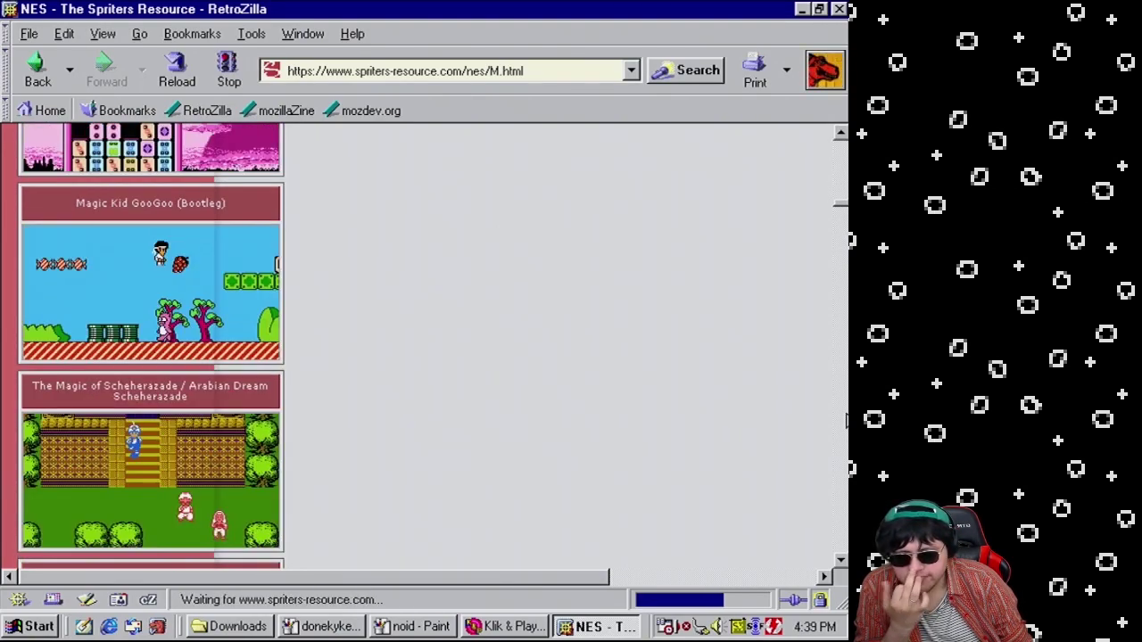
scroll(847, 419, down, 8)
scroll(847, 419, down, 20)
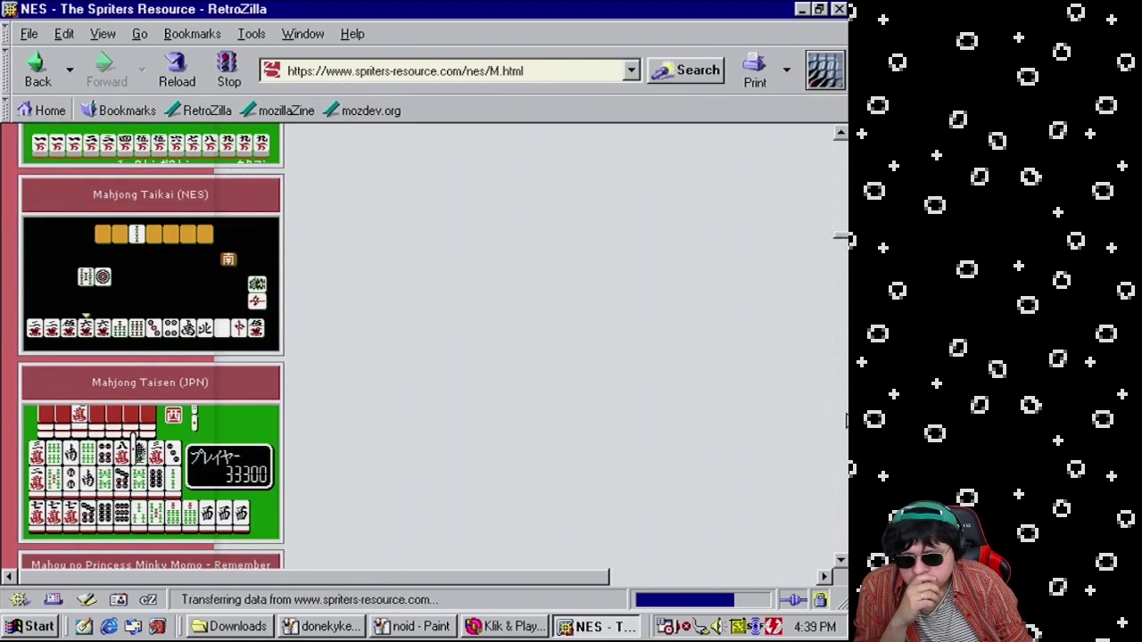
scroll(474, 280, up, 20)
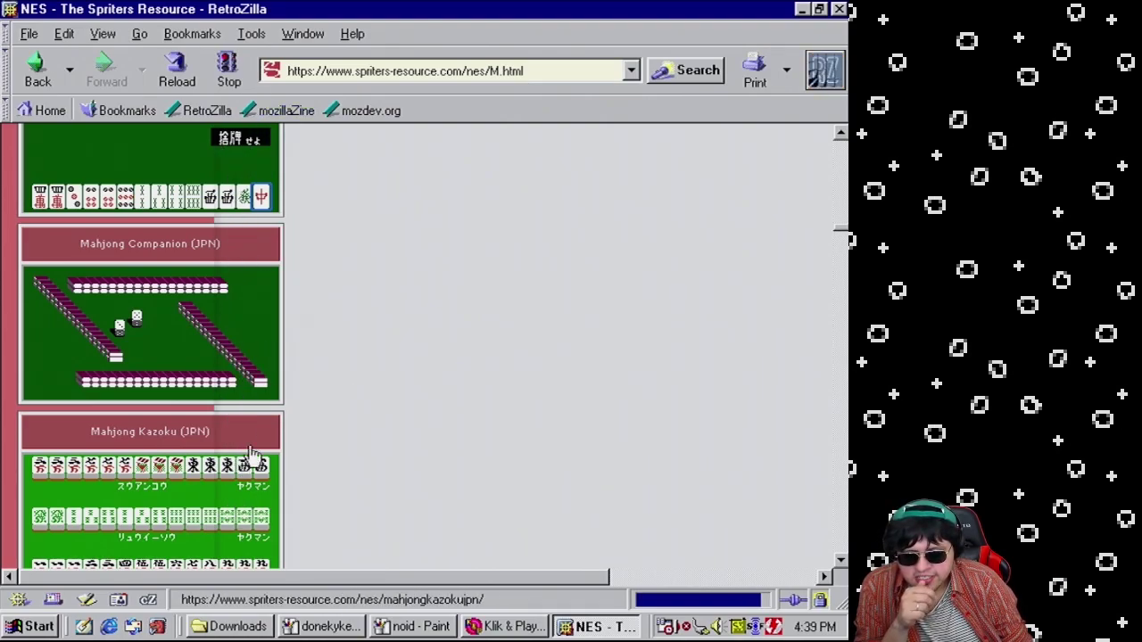
click(842, 205)
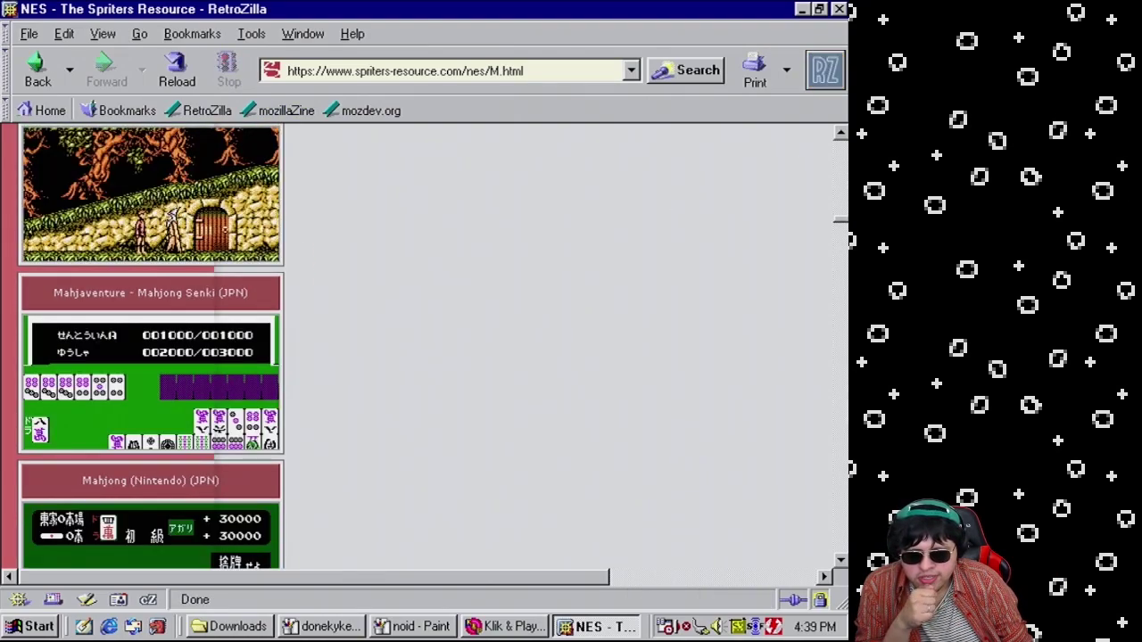
click(838, 419)
click(842, 237)
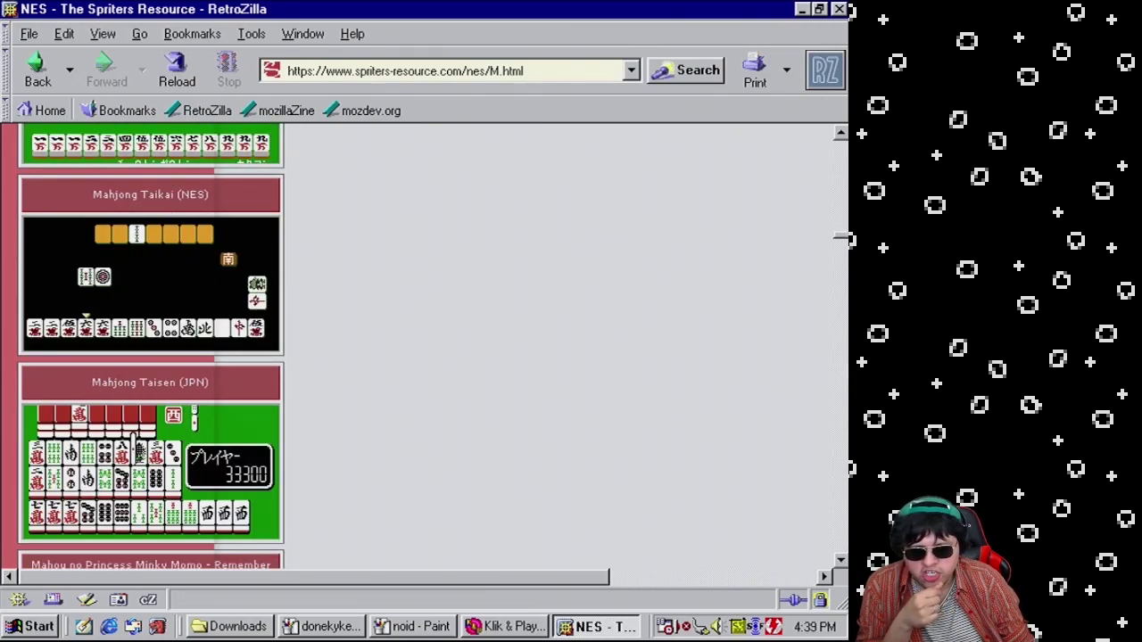
key(Page_Down)
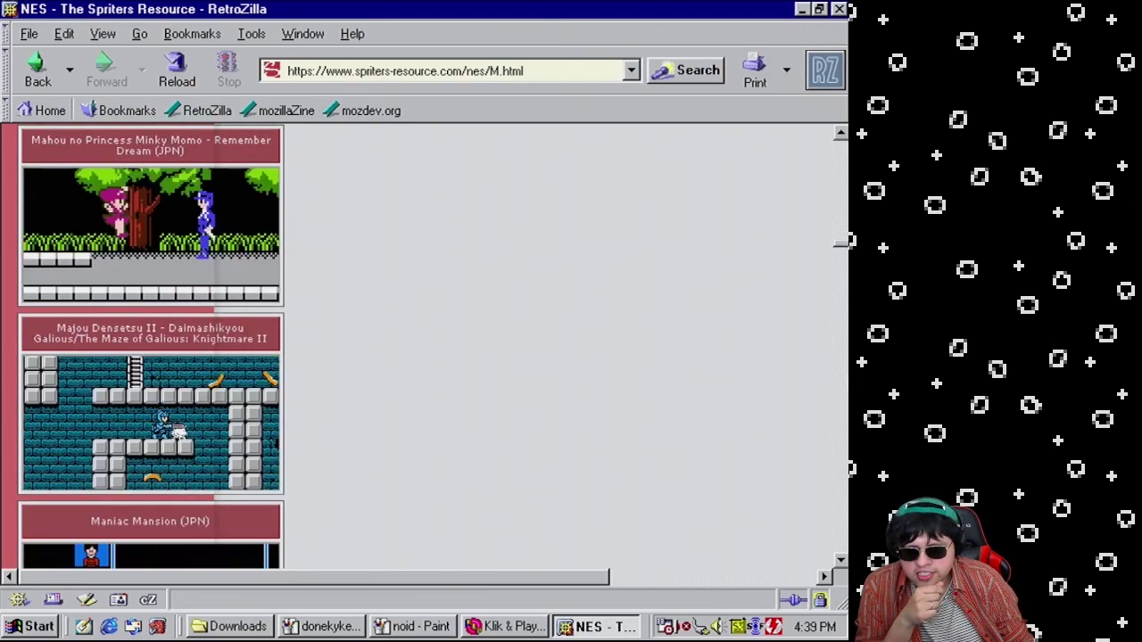
click(839, 412)
click(840, 412)
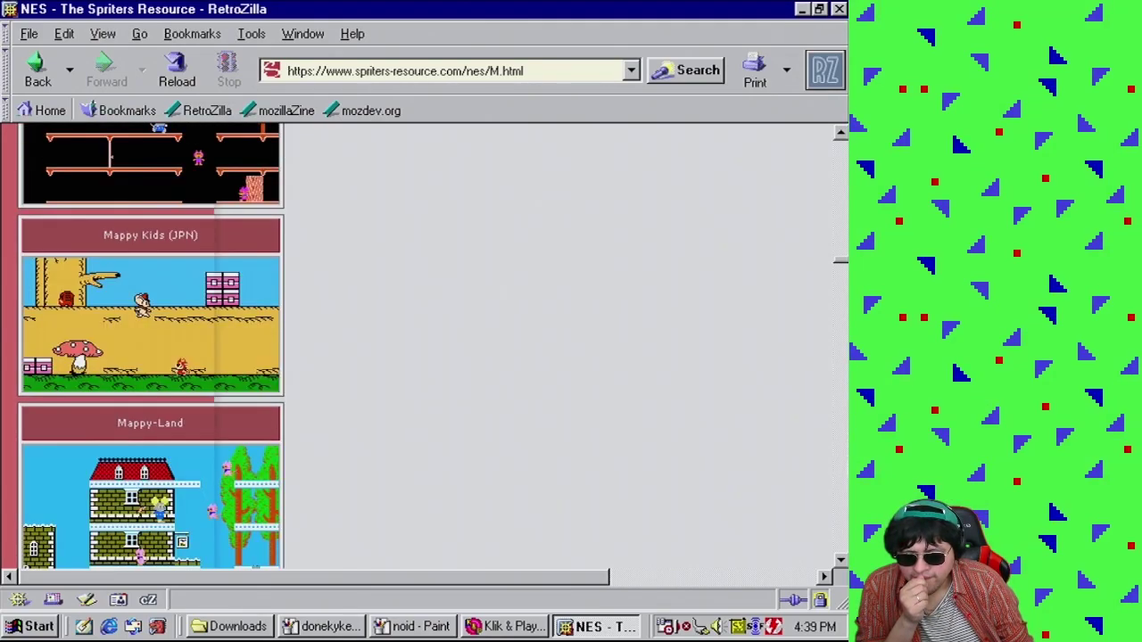
key(Page_Down)
key(Page_Down)
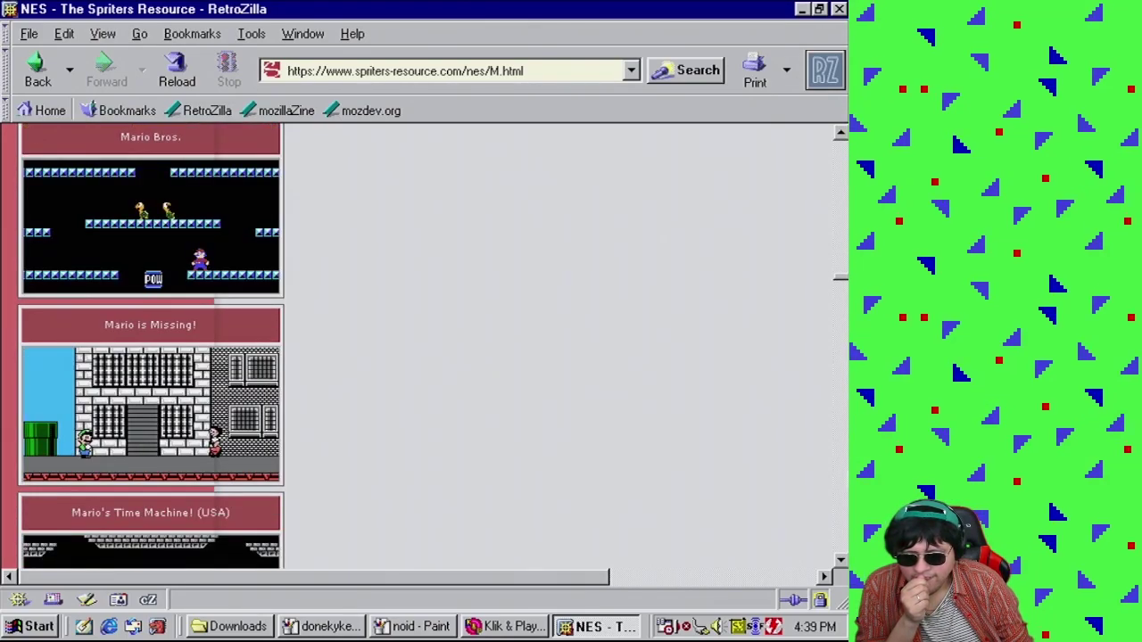
key(Page_Down)
key(Page_Down)
key(Page_Down)
key(Page_Down)
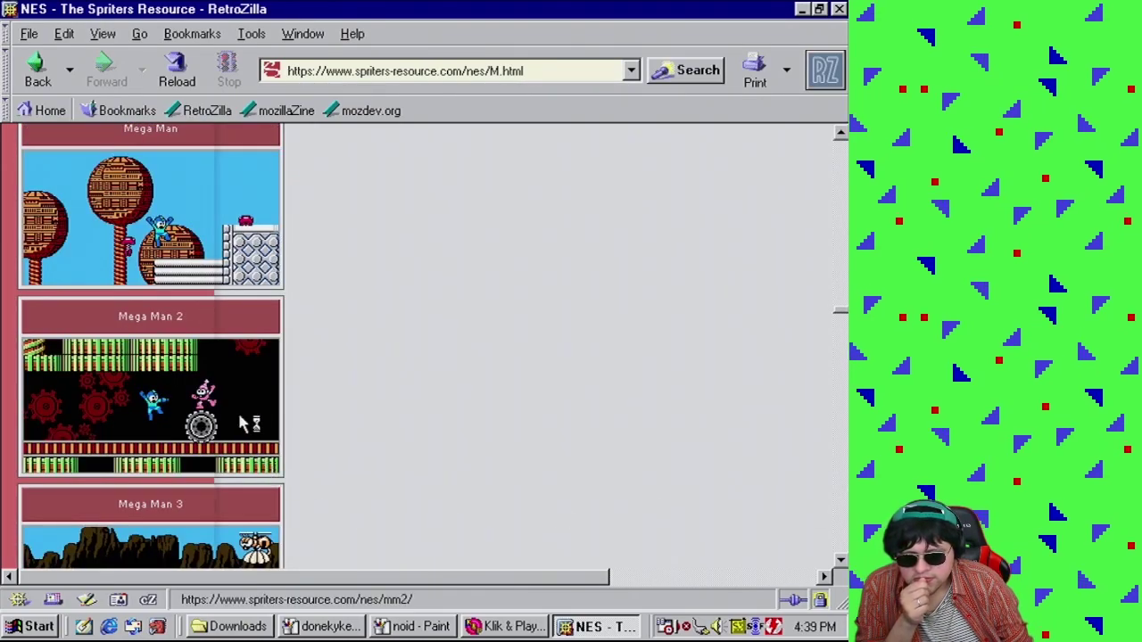
click(722, 477)
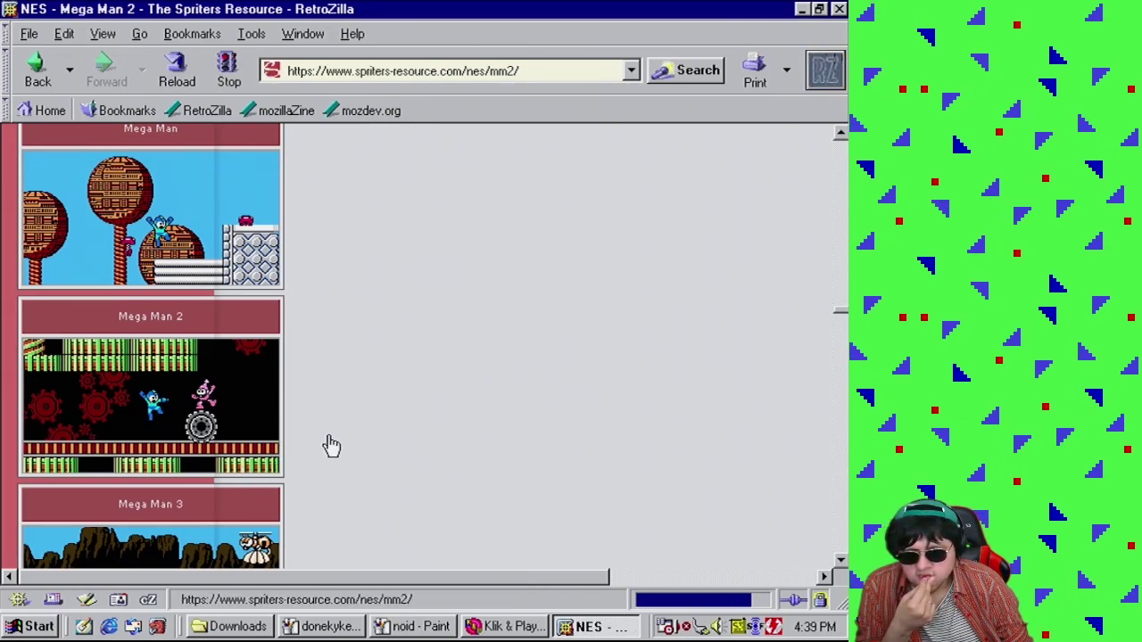
Open the Enemies sheet in the Enemies & Bosses section of the Mega Man 2 page
scroll(232, 413, down, 10)
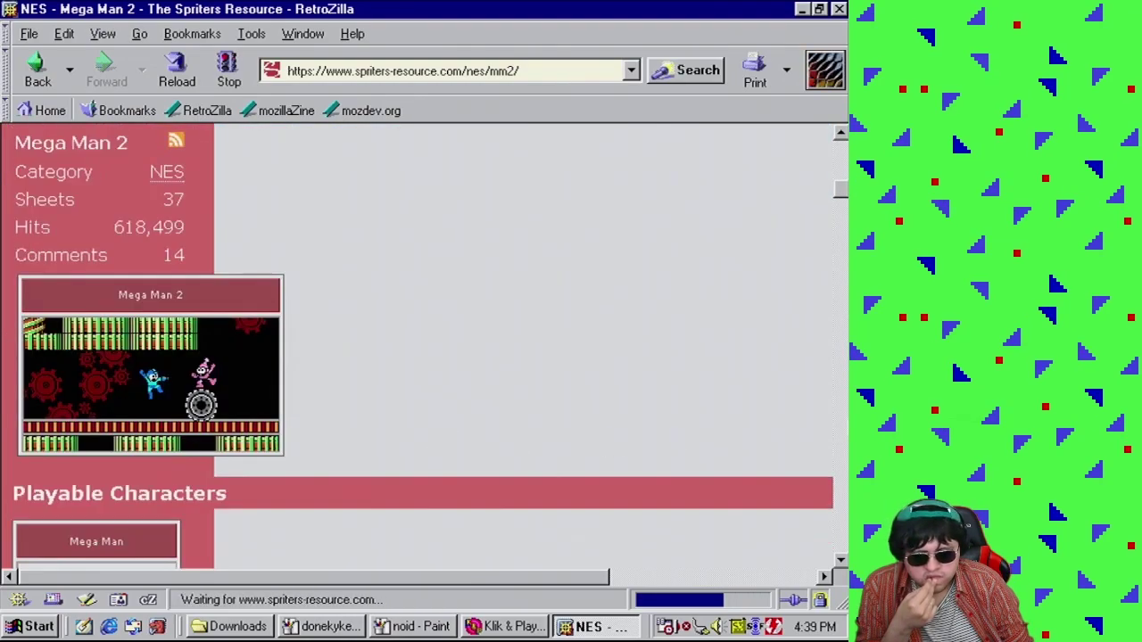
scroll(420, 348, down, 20)
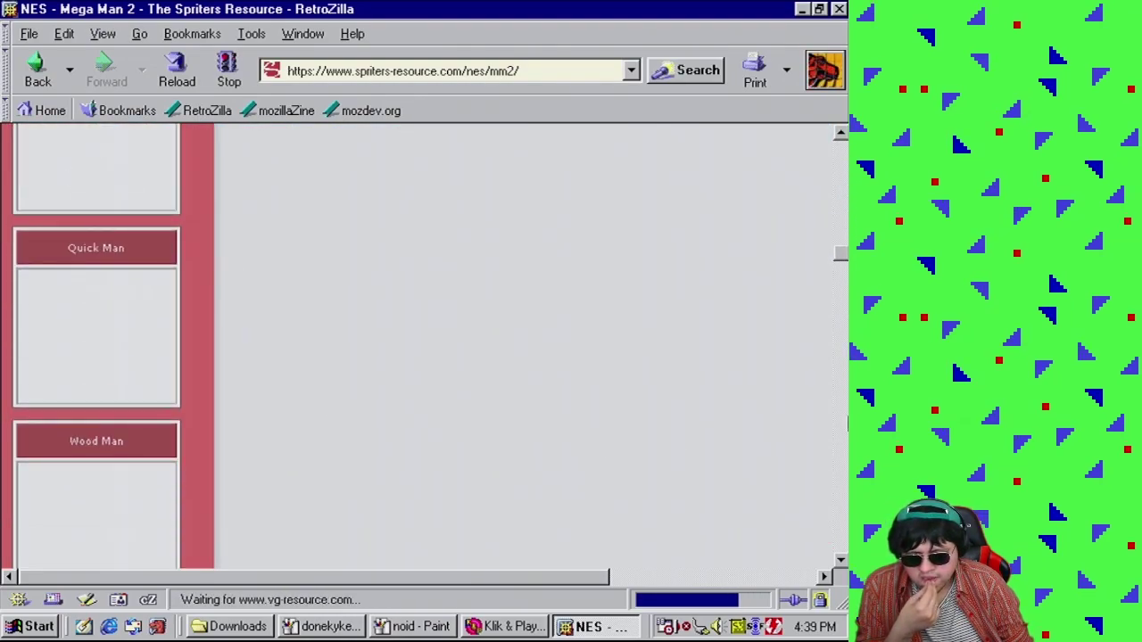
scroll(830, 422, down, 8)
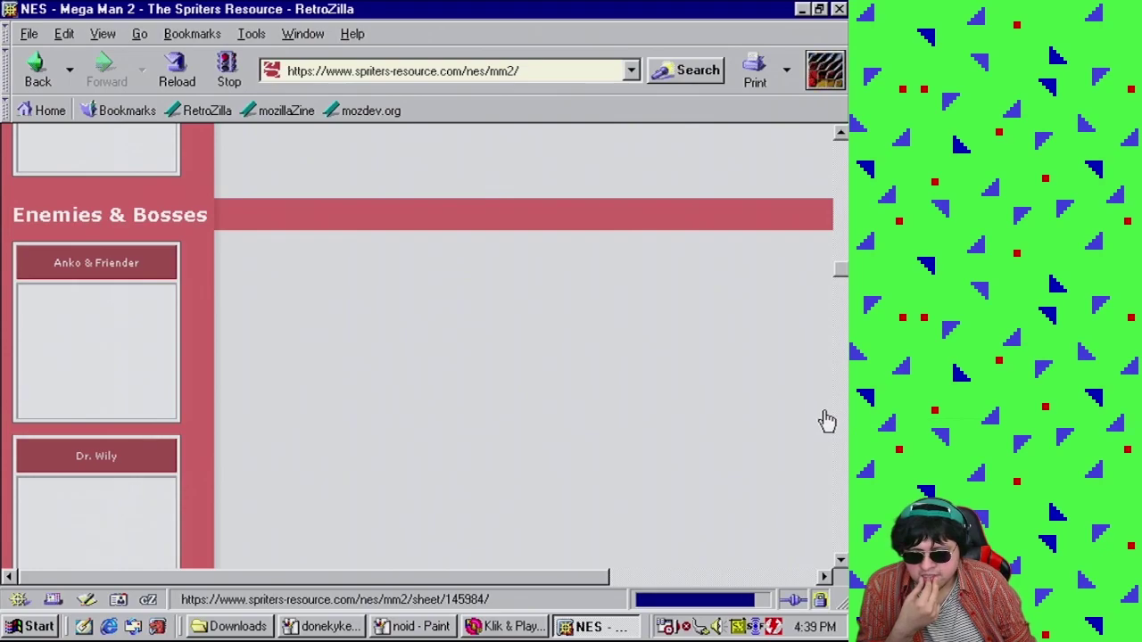
scroll(420, 348, down, 8)
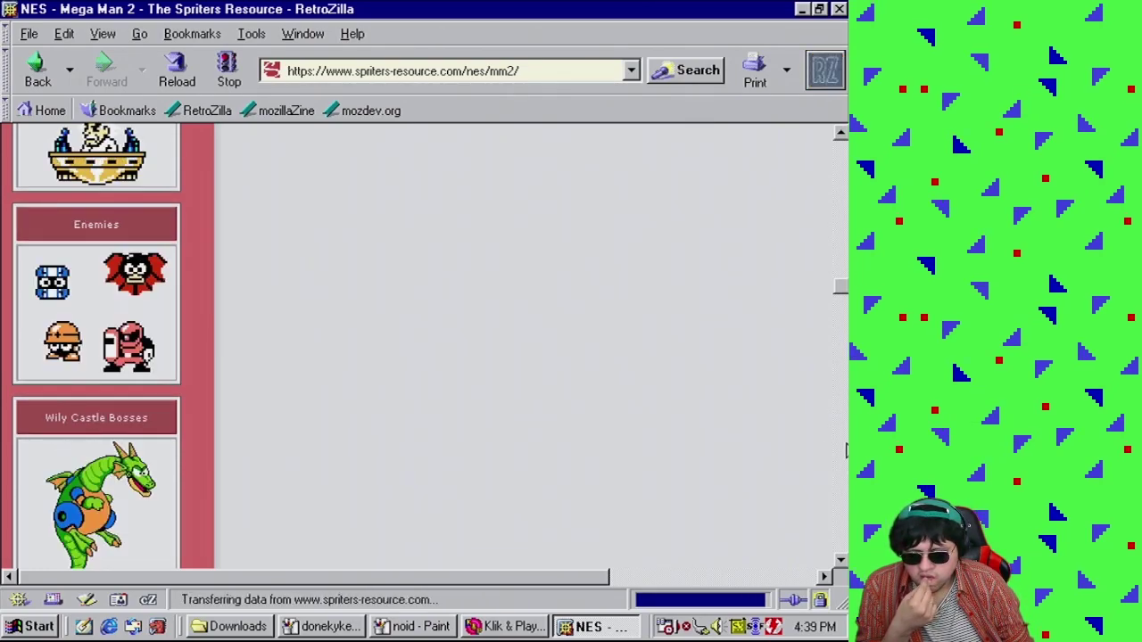
click(122, 357)
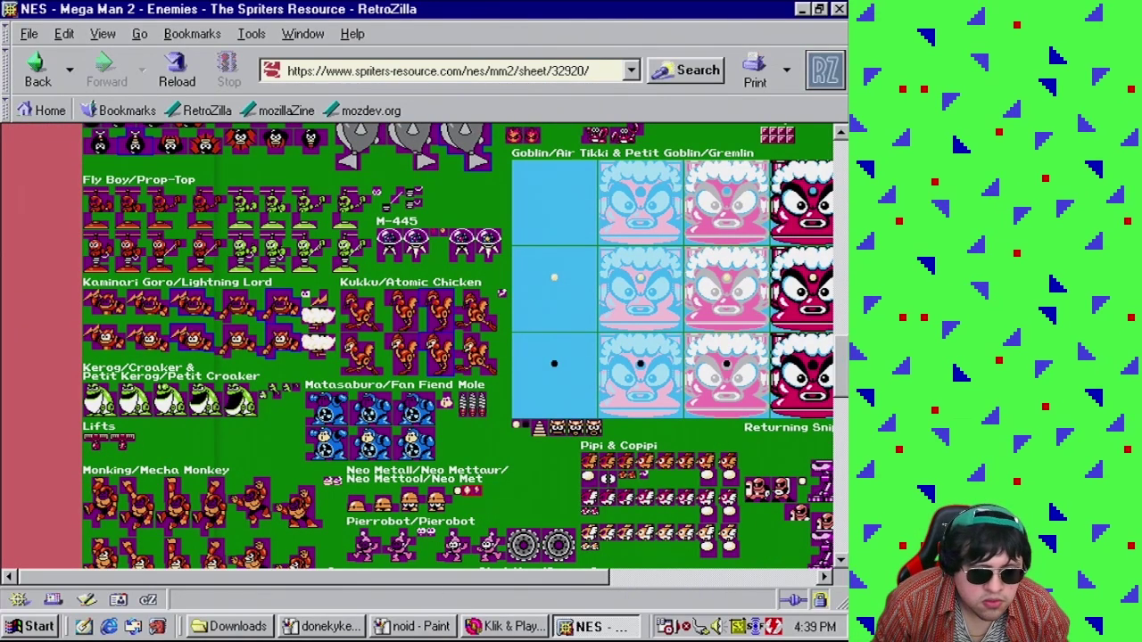
Open the full-size view of the Mega Man 2 Enemies sheet and copy the image
scroll(671, 246, down, 10)
scroll(427, 348, up, 3)
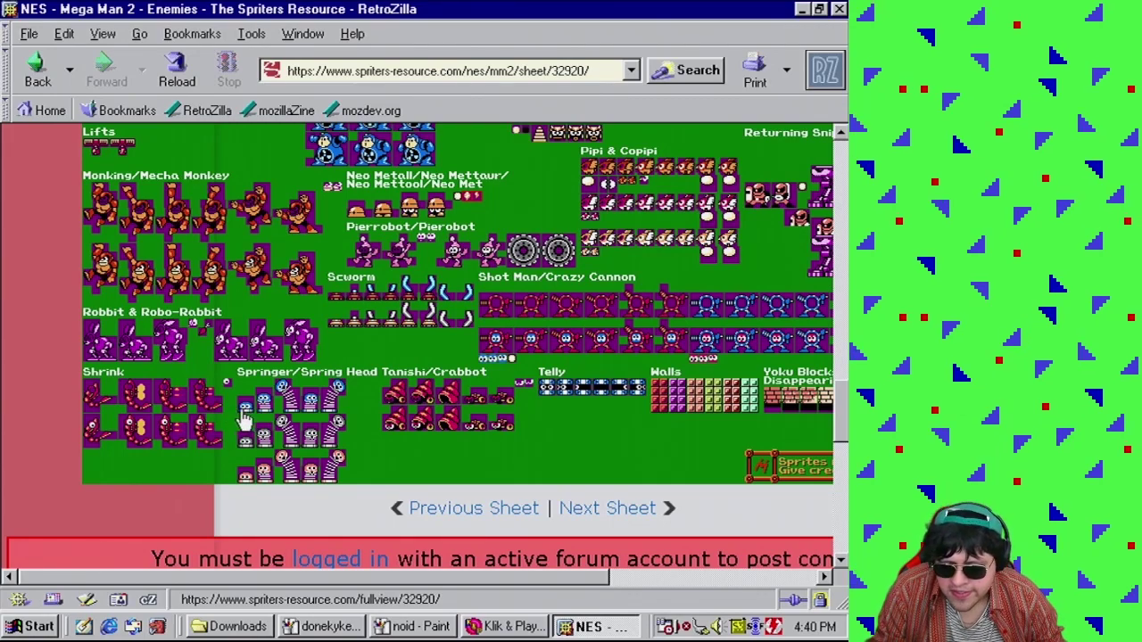
click(259, 419)
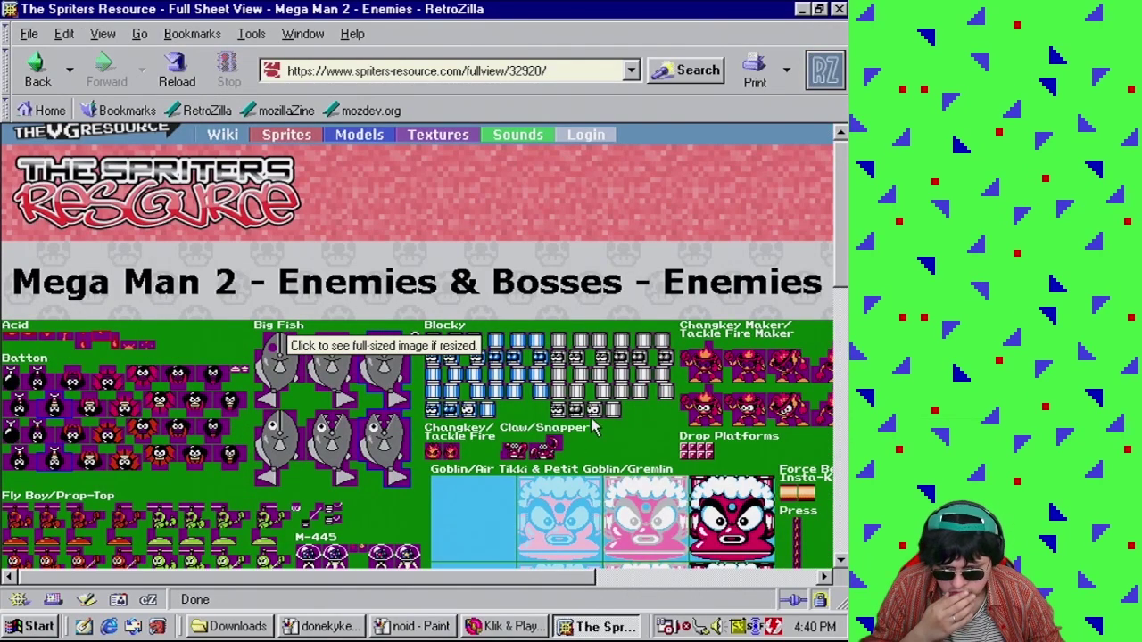
right_click(593, 428)
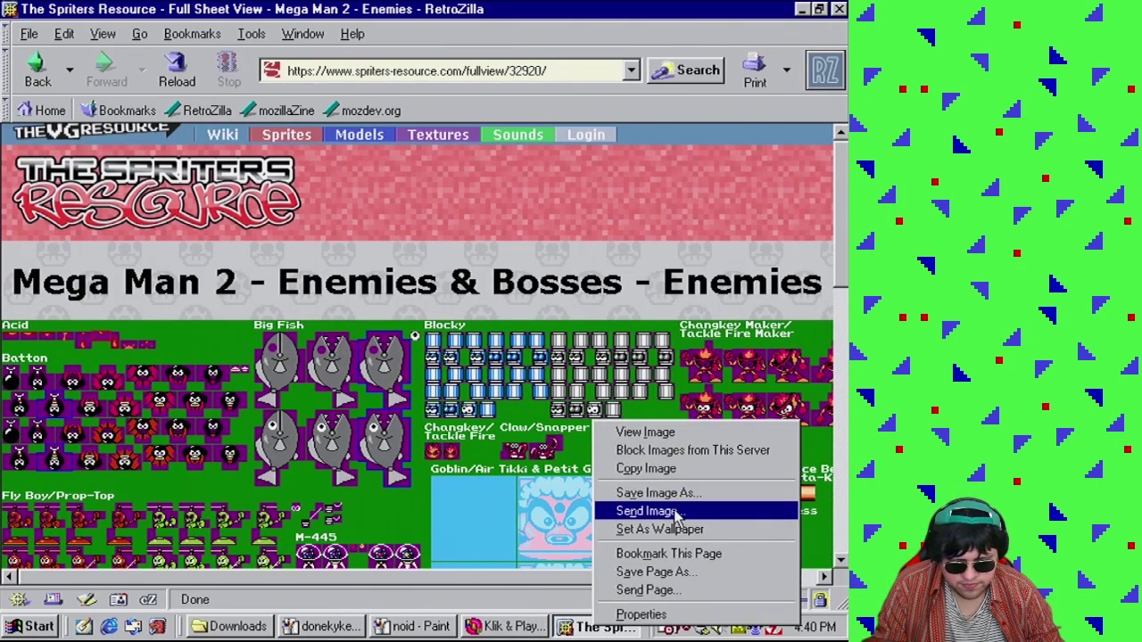
click(647, 466)
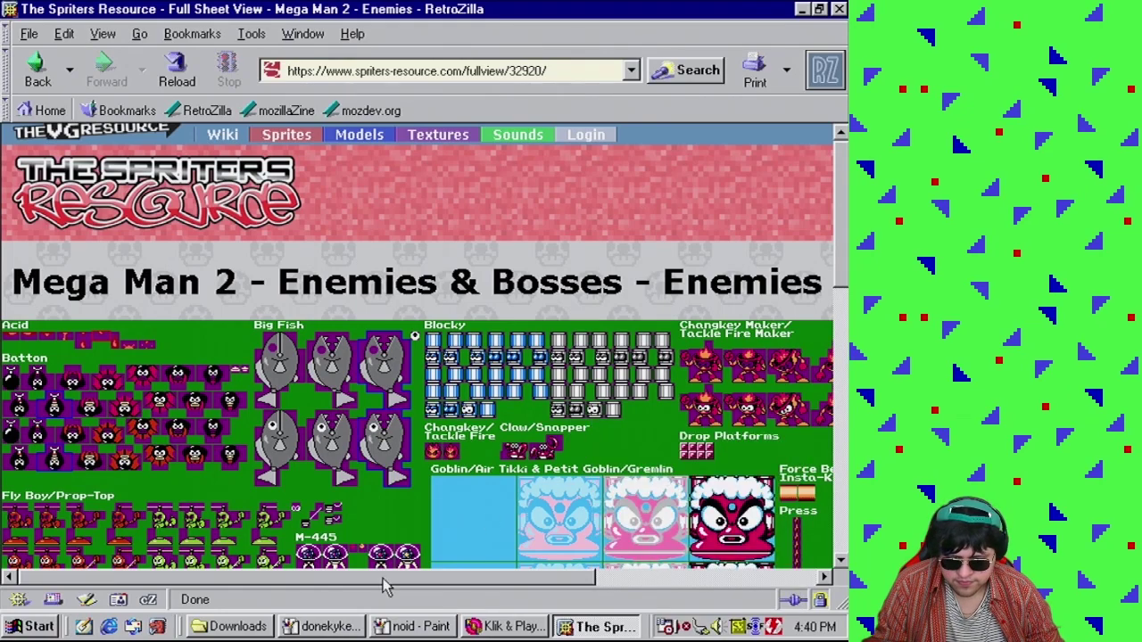
Close the noid picture in Paint and paste the copied enemies sheet into a new Paint picture
click(411, 626)
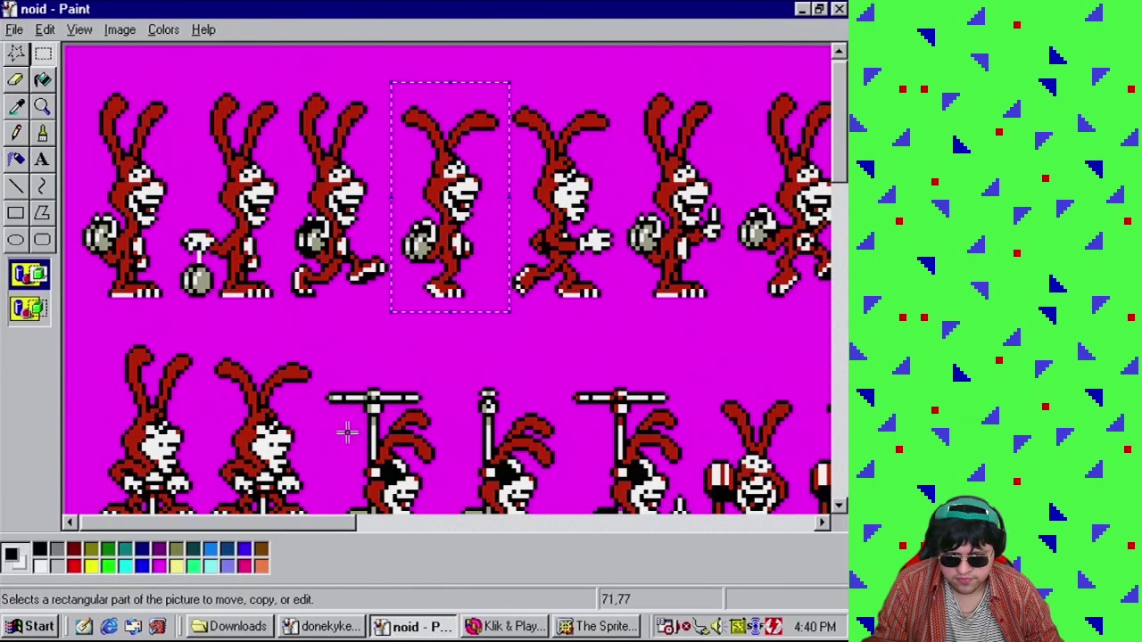
click(839, 9)
click(32, 626)
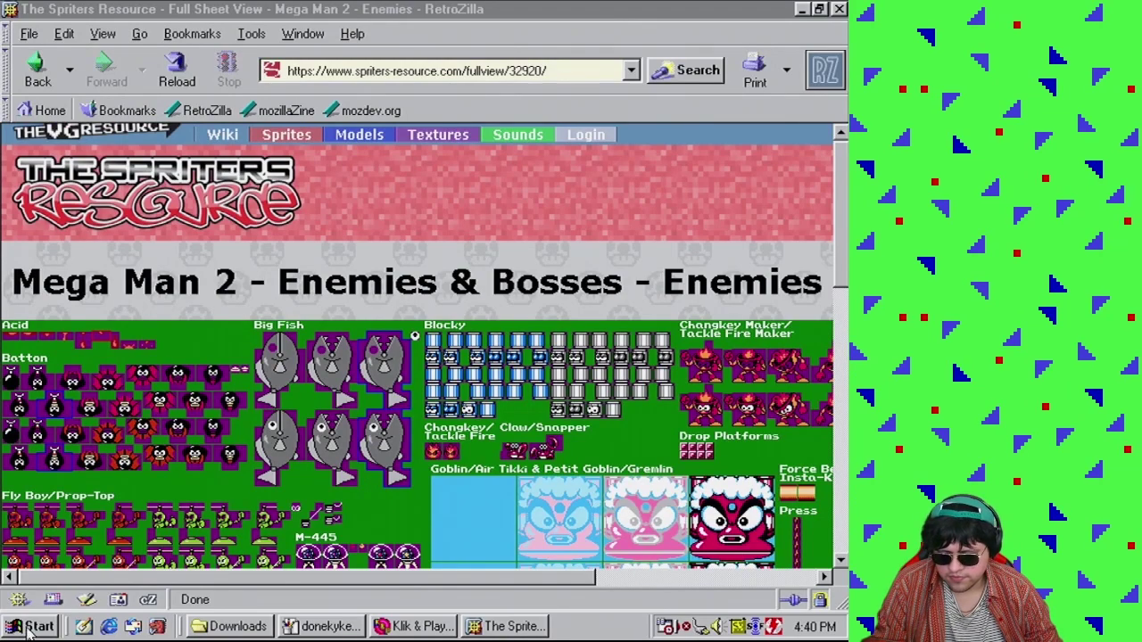
mouse_move(179, 313)
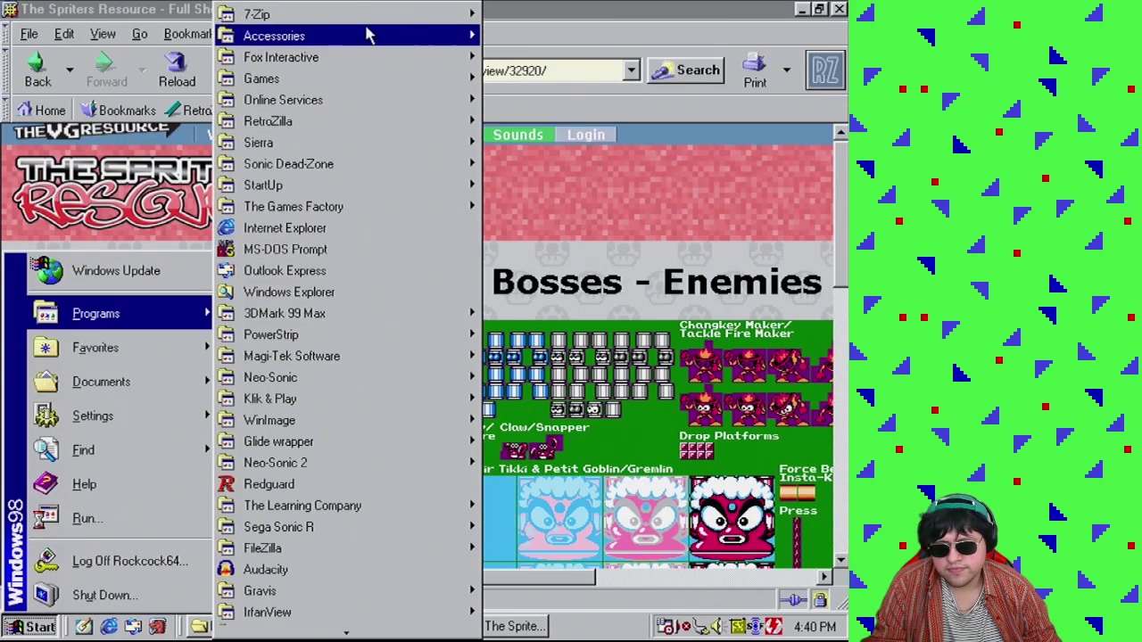
mouse_move(369, 35)
click(560, 250)
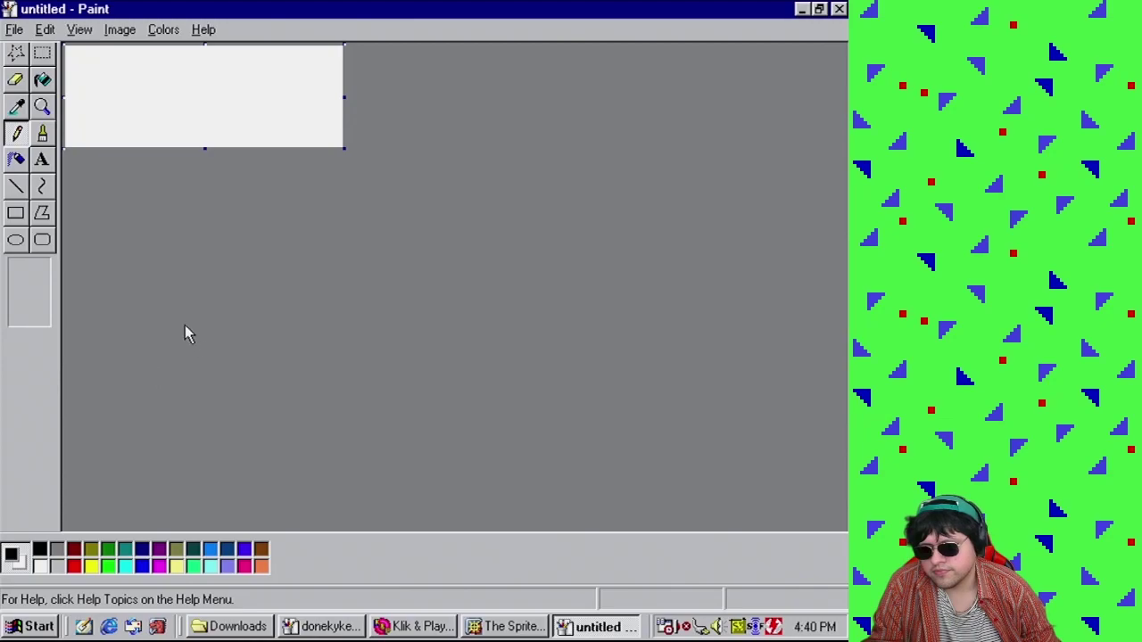
key(ctrl+v)
click(357, 344)
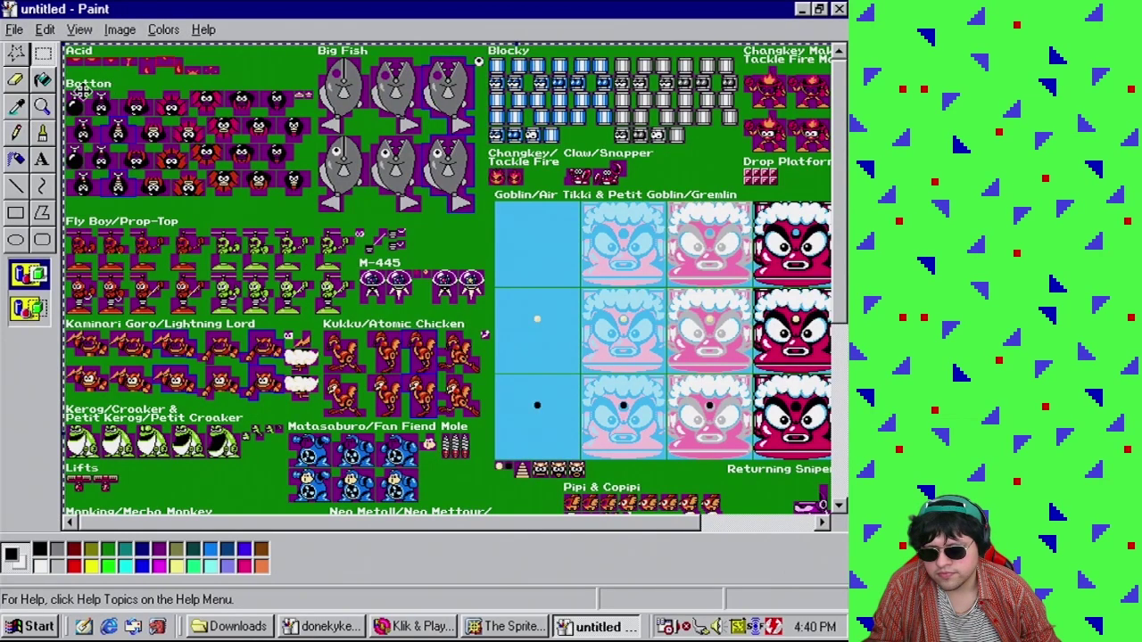
Copy the compressed blue Springer sprite, the first in the Springer row of the enemies sheet
click(42, 107)
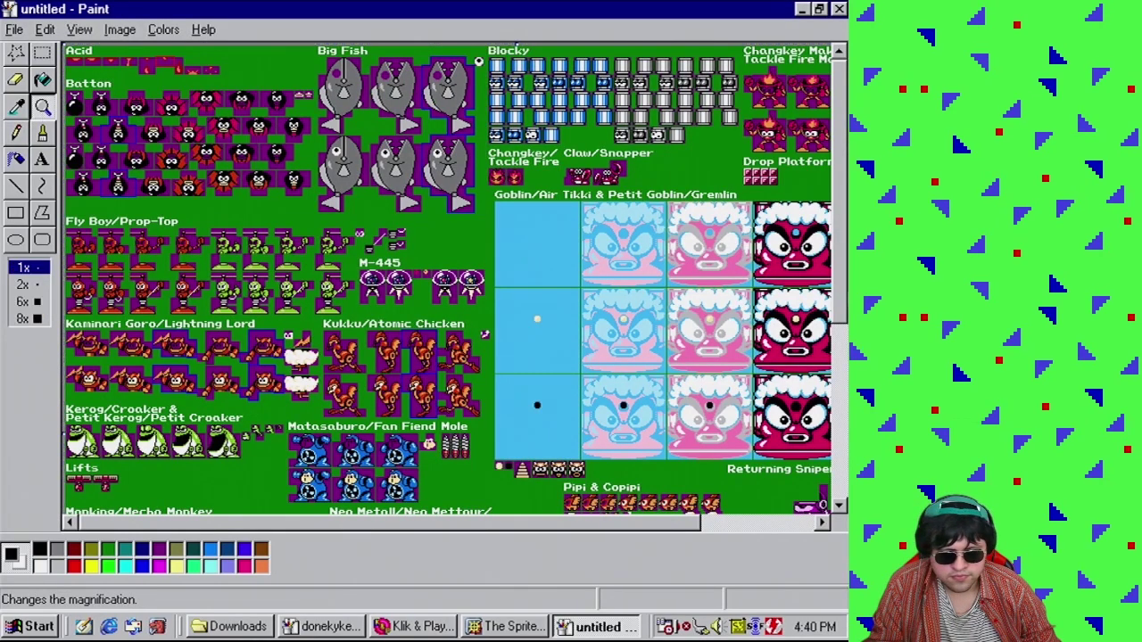
click(843, 400)
click(234, 437)
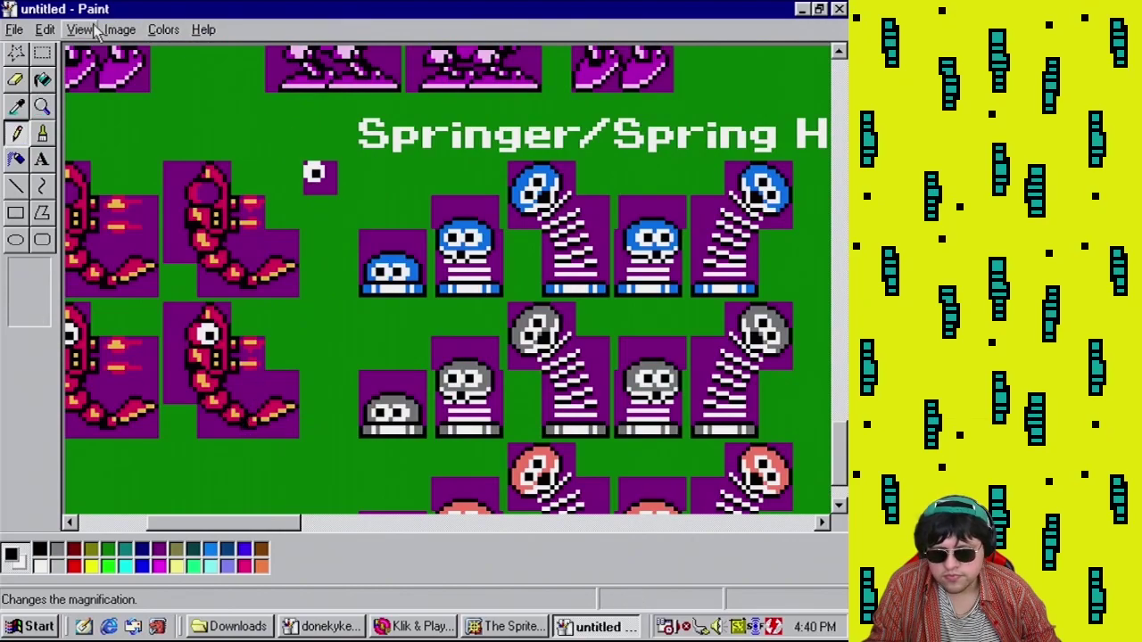
click(43, 54)
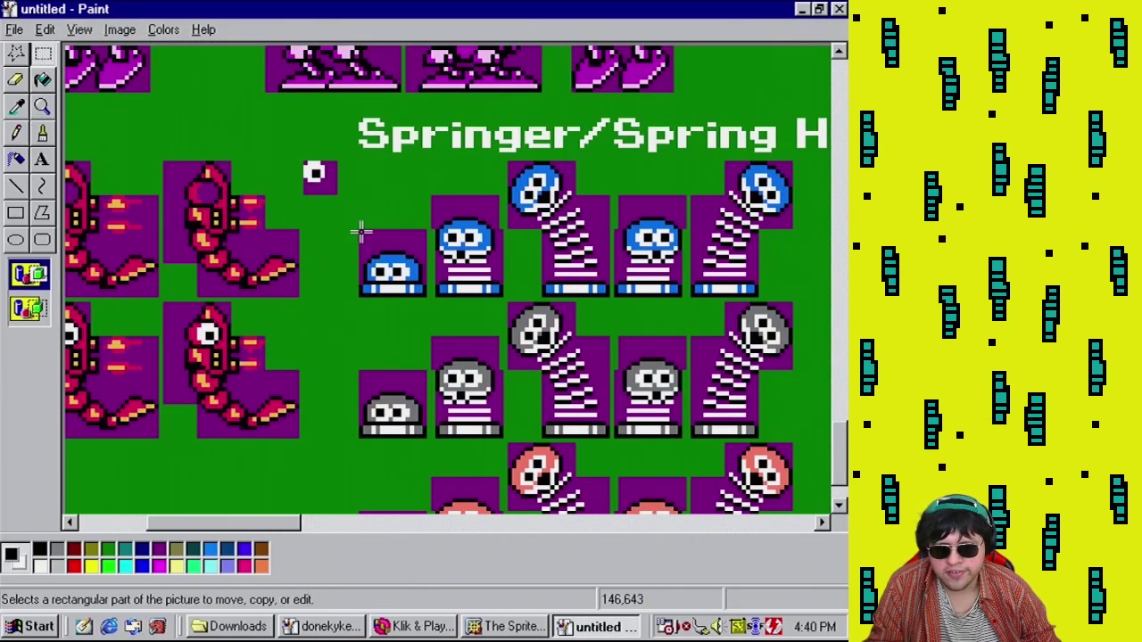
drag(361, 231, 426, 299)
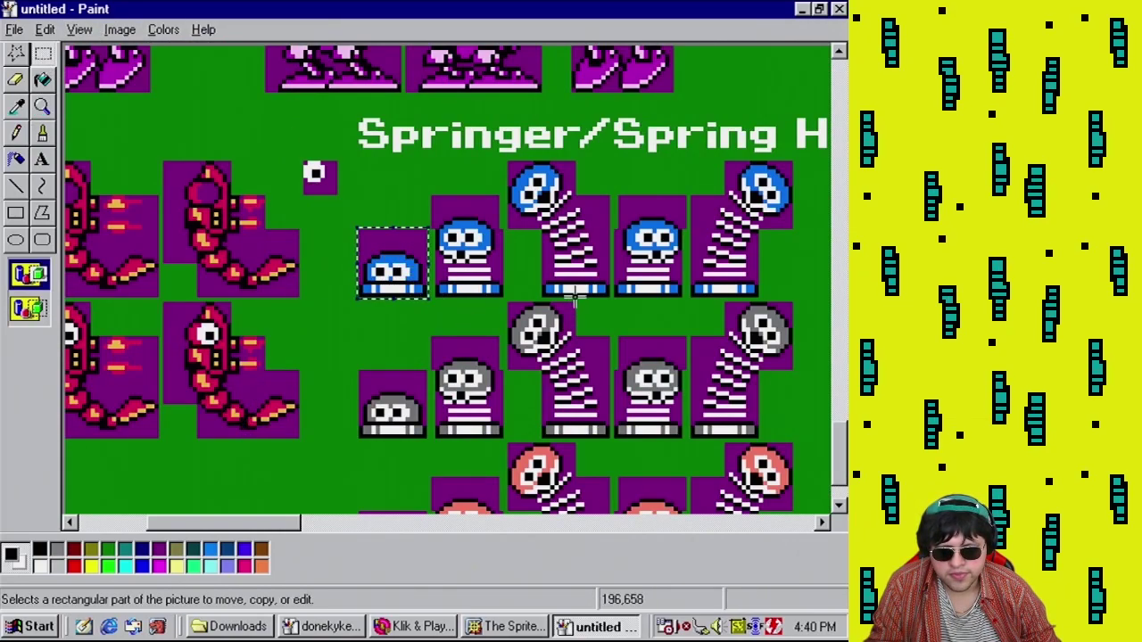
Start a new picture without saving the sheet, shrink its canvas to the minimum and paste the Springer sprite, enlarging the bitmap to fit
click(15, 31)
click(27, 48)
click(424, 342)
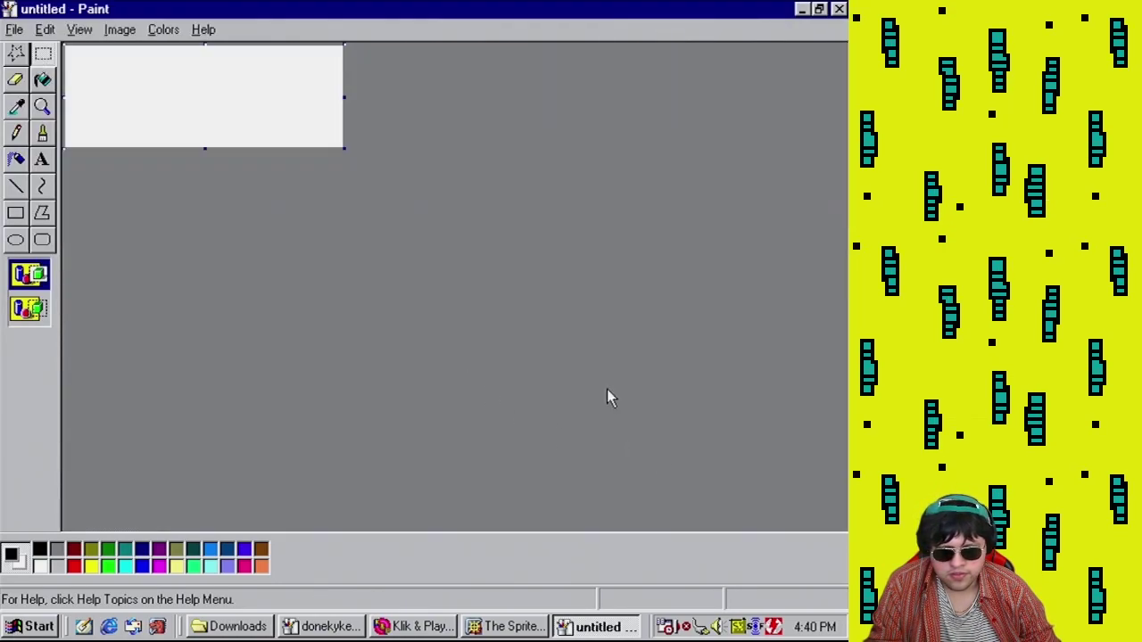
drag(343, 150, 66, 46)
key(ctrl+v)
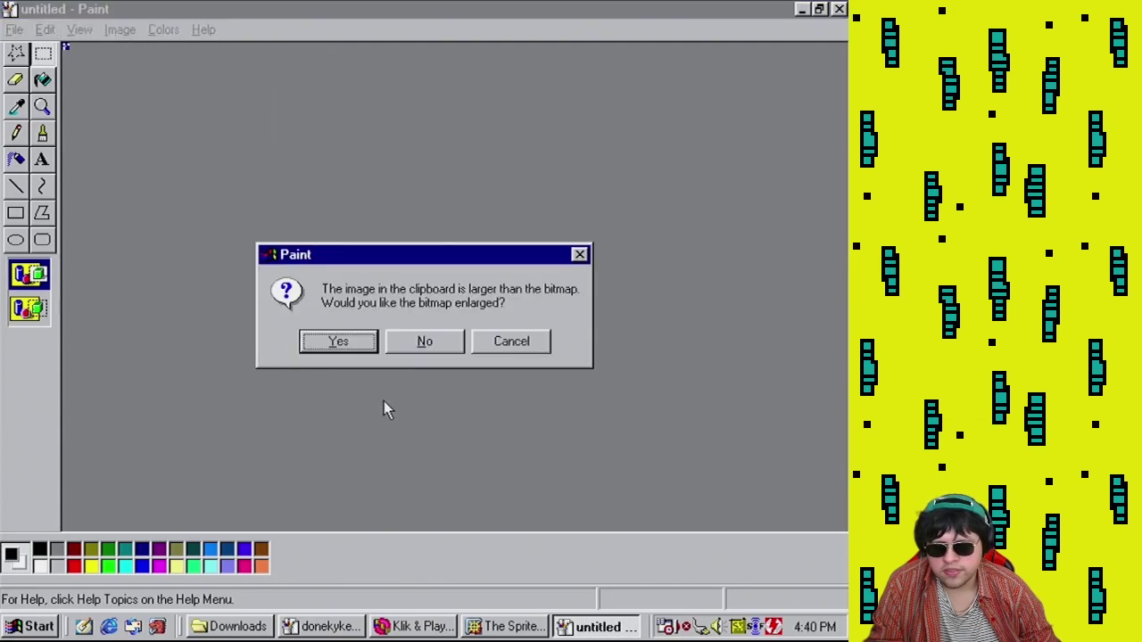
click(339, 342)
Save the sprite picture as sonofanasshole in 256 Color Bitmap format and copy the whole image
click(42, 106)
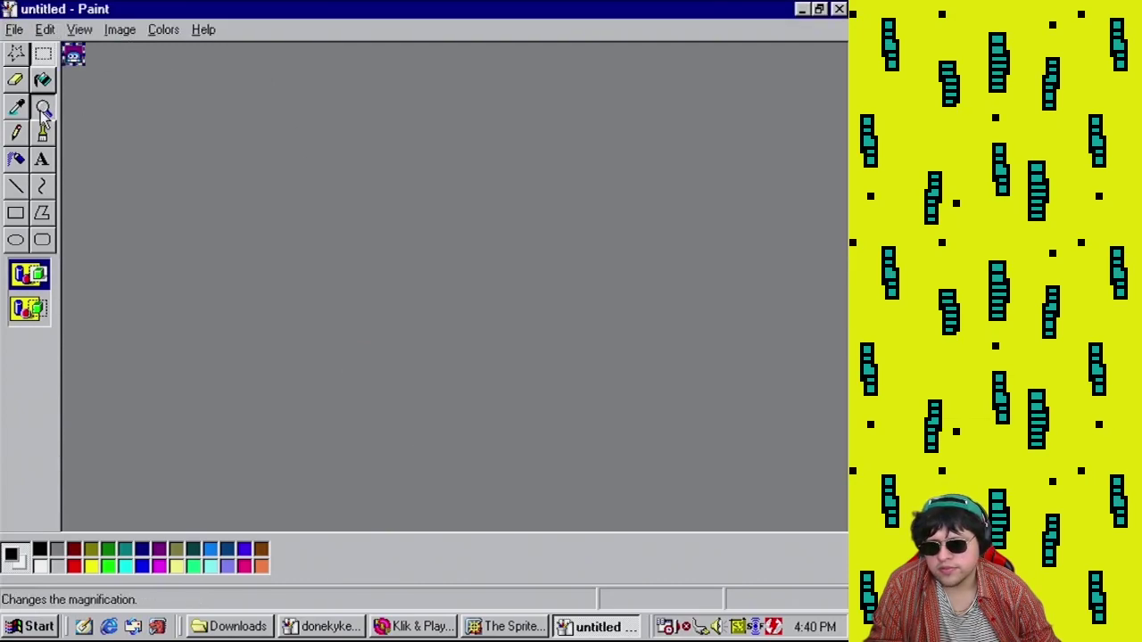
click(72, 51)
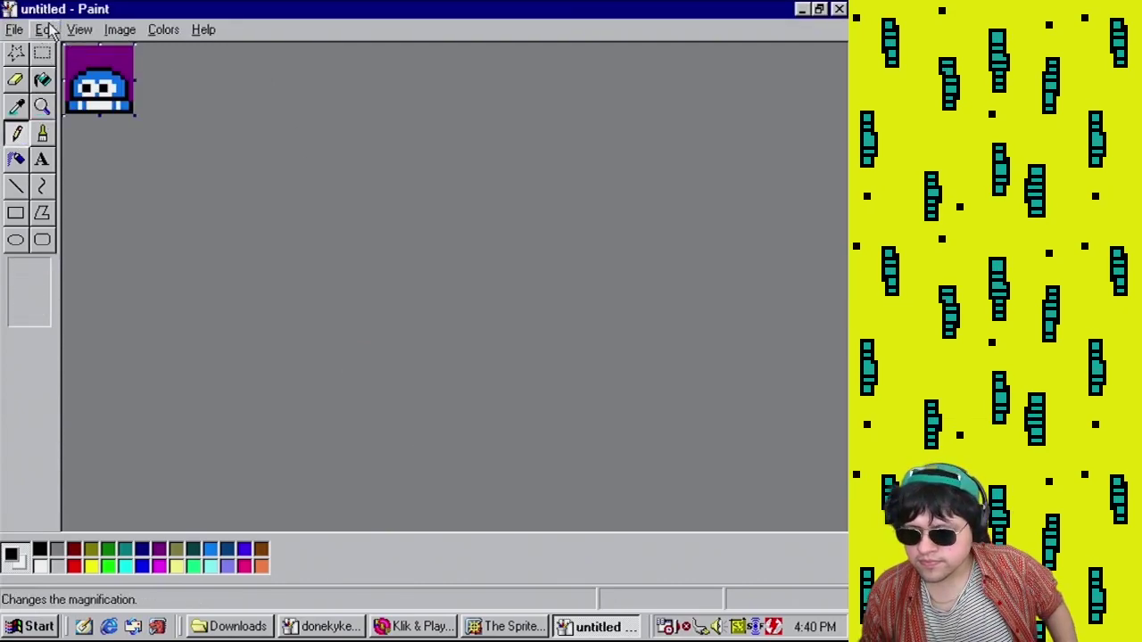
click(14, 30)
click(35, 101)
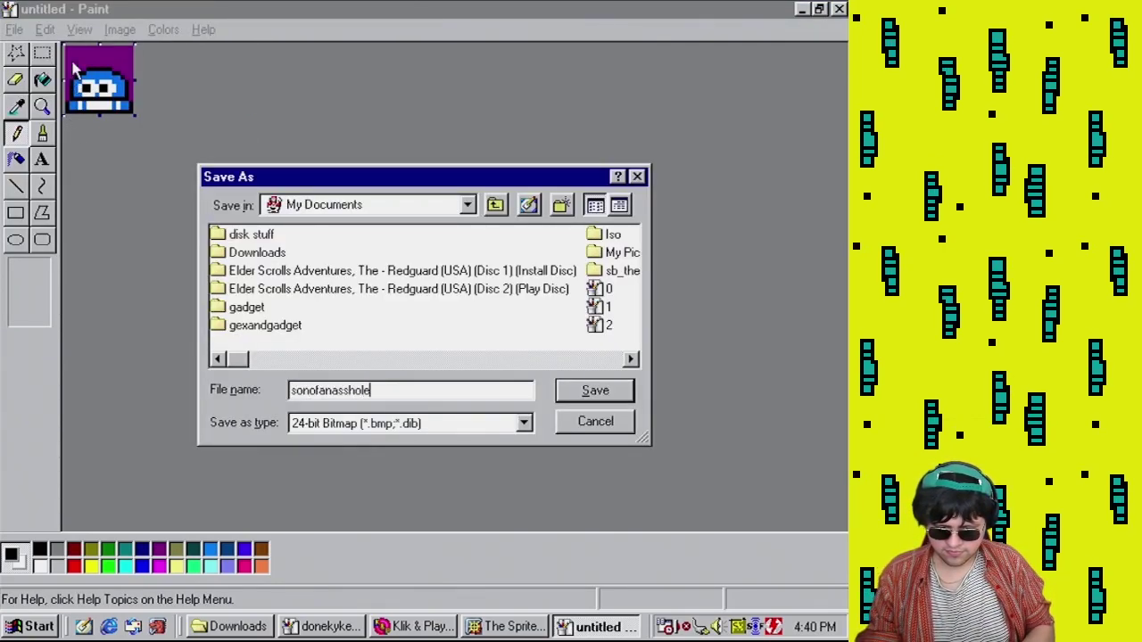
click(447, 423)
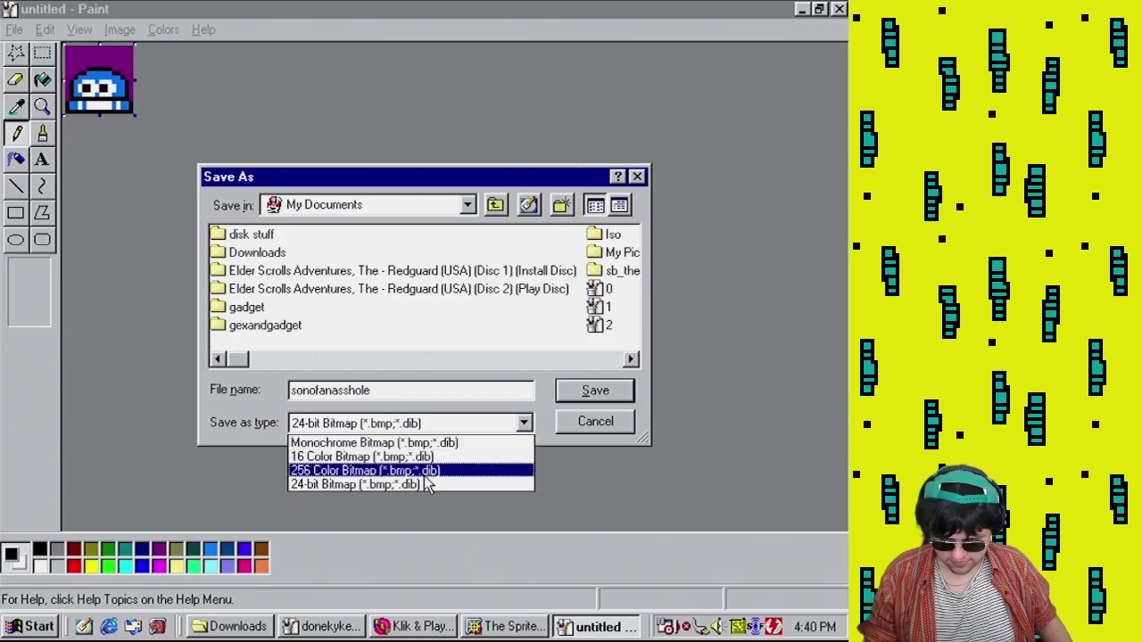
click(453, 471)
click(607, 393)
click(382, 344)
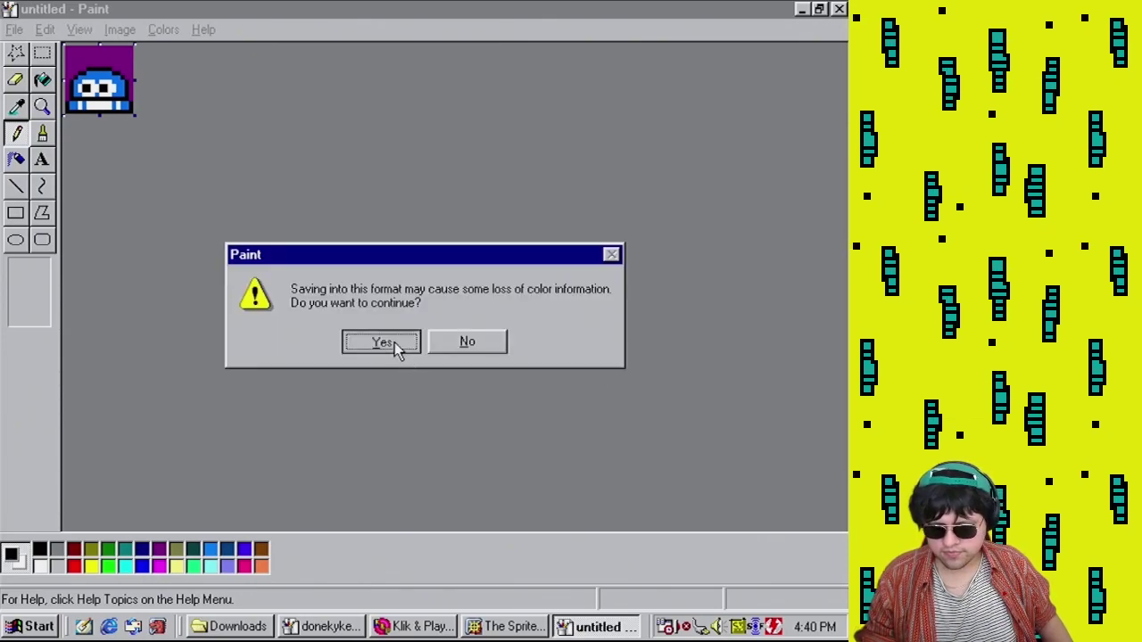
key(ctrl+a)
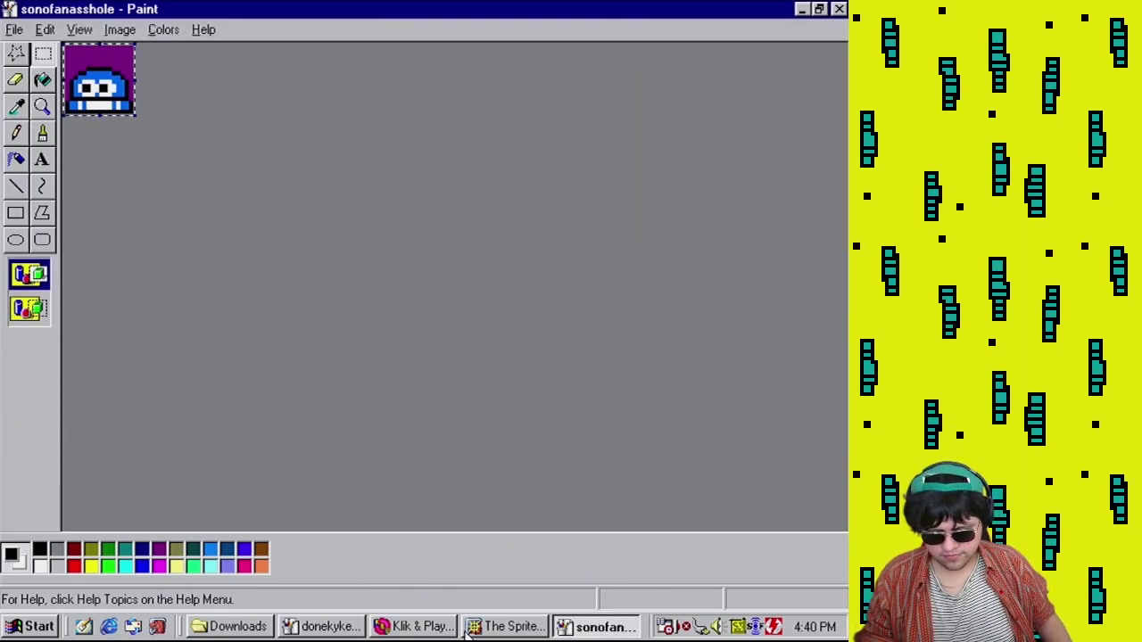
Switch to Klik & Play and save the game over Game1.gam
click(434, 628)
click(16, 29)
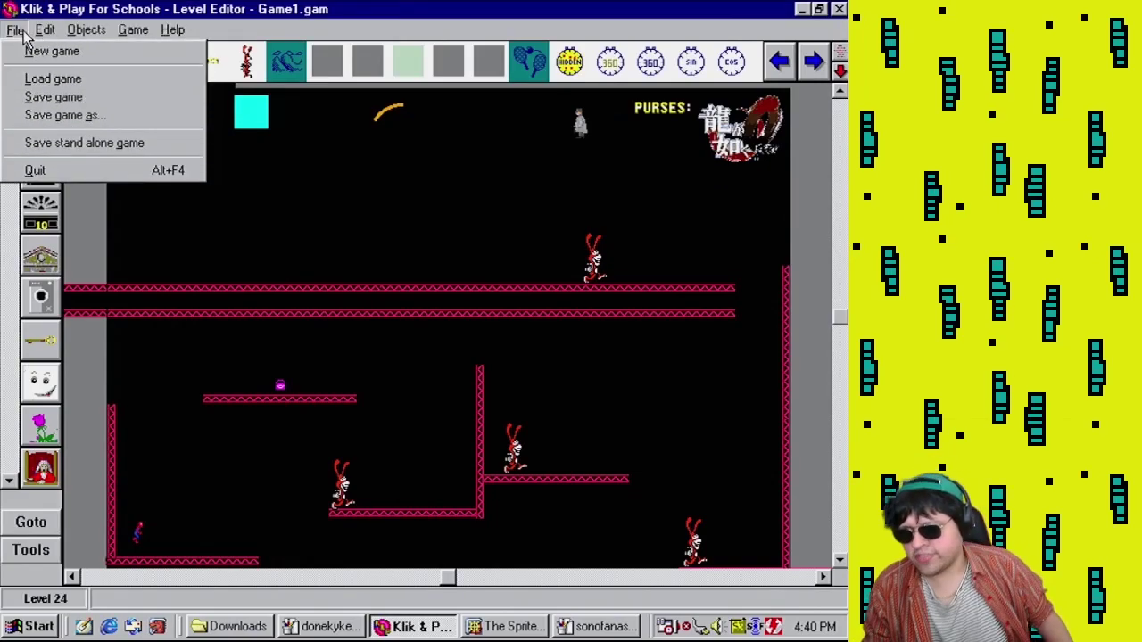
click(54, 96)
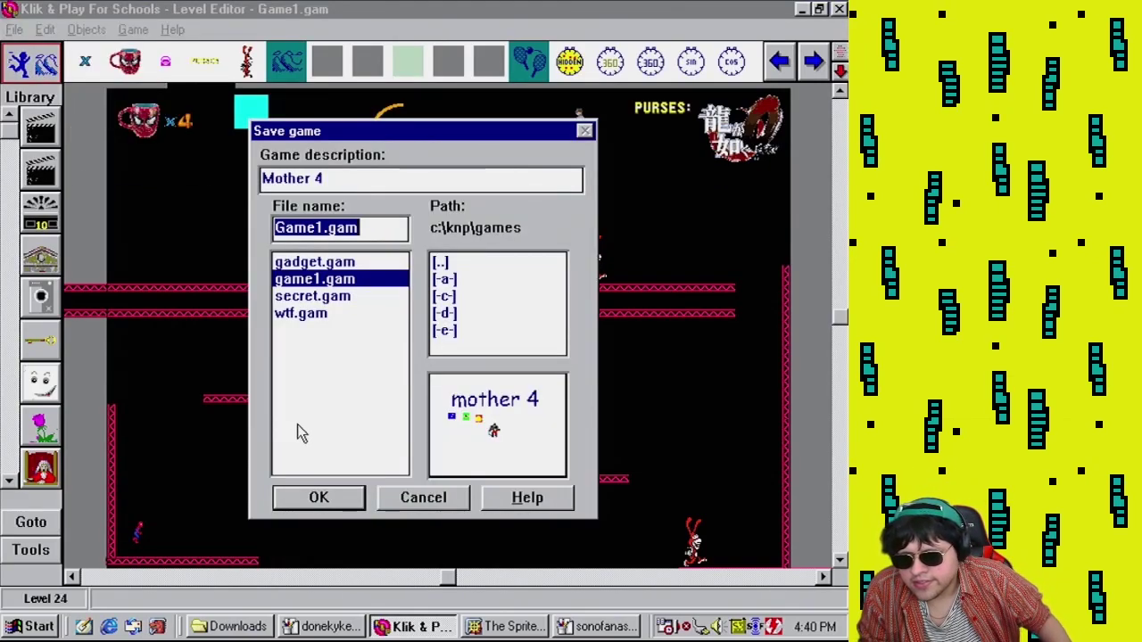
click(314, 499)
Create a new active object and open the first frame of its Stopped animation in the picture editor
click(30, 551)
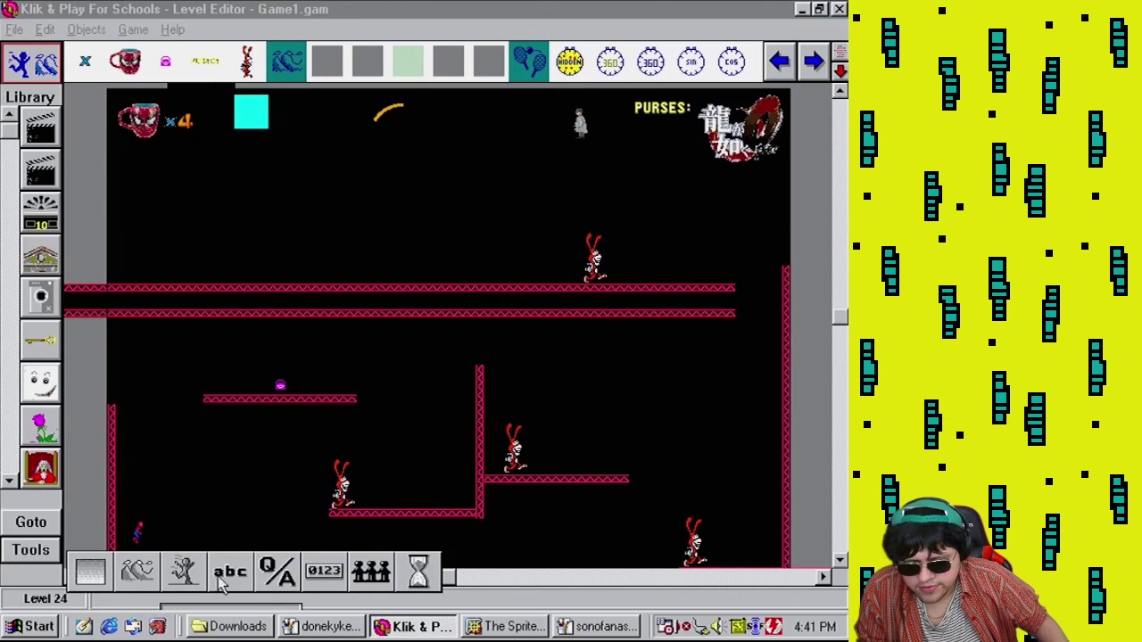
click(184, 575)
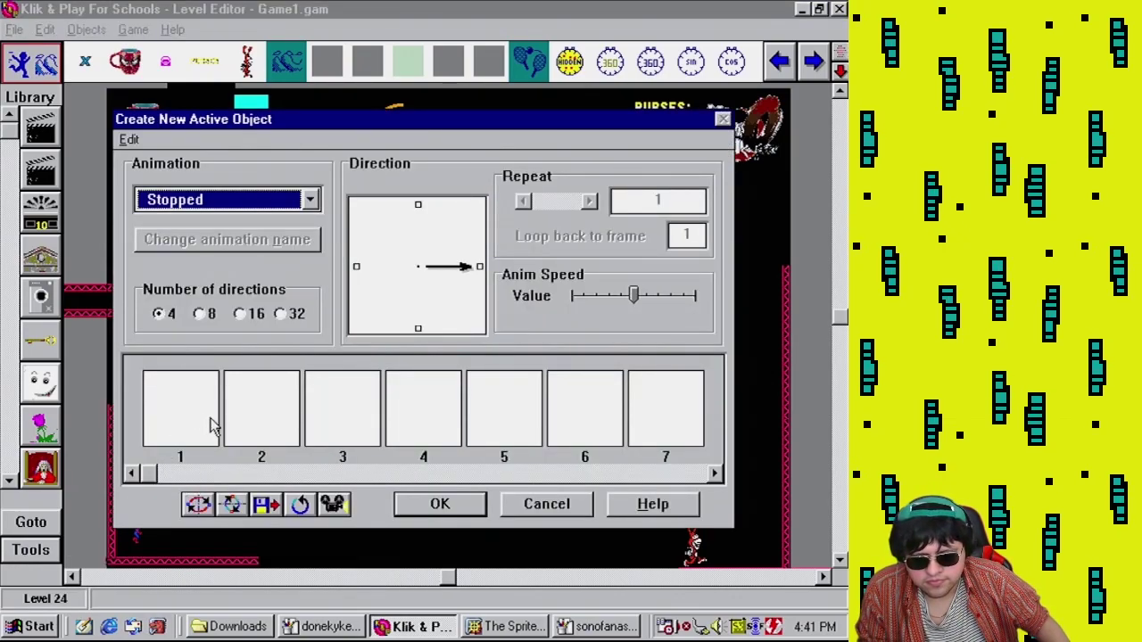
click(198, 504)
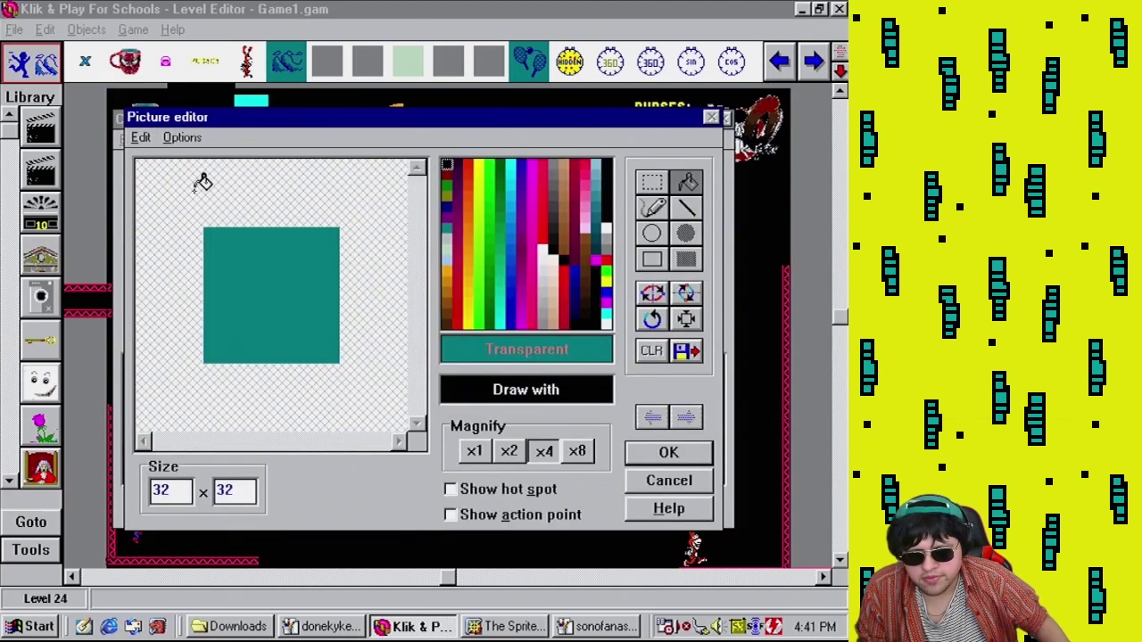
click(681, 476)
double_click(176, 415)
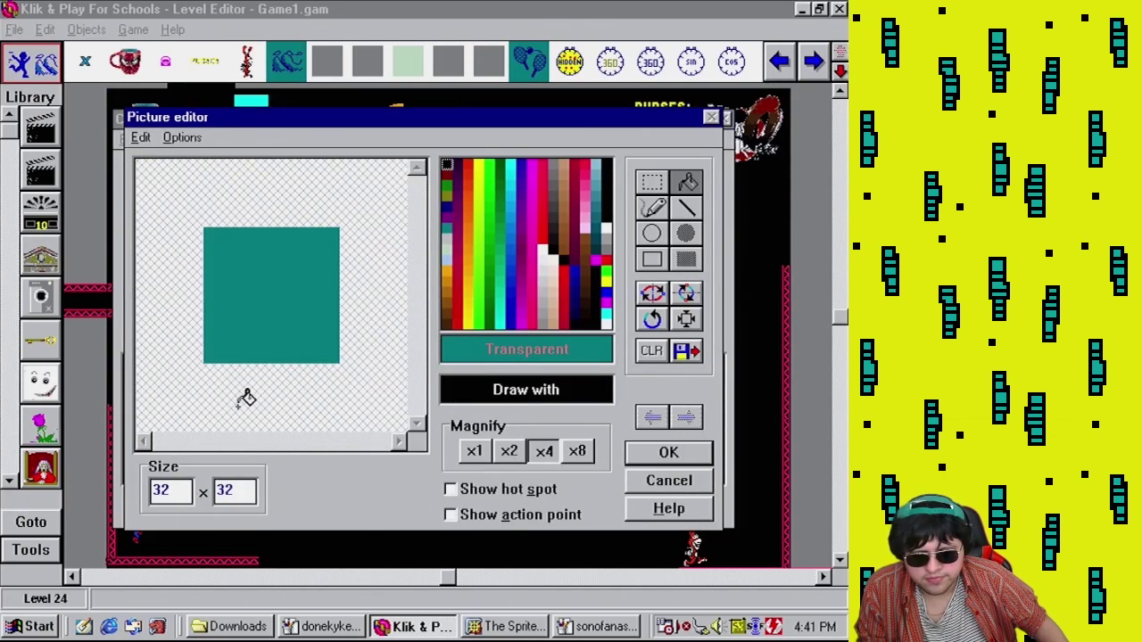
Paste and shrink the Springer sprite, then clear the frame, re-paste it over black and make the purple background transparent
key(ctrl+v)
click(686, 319)
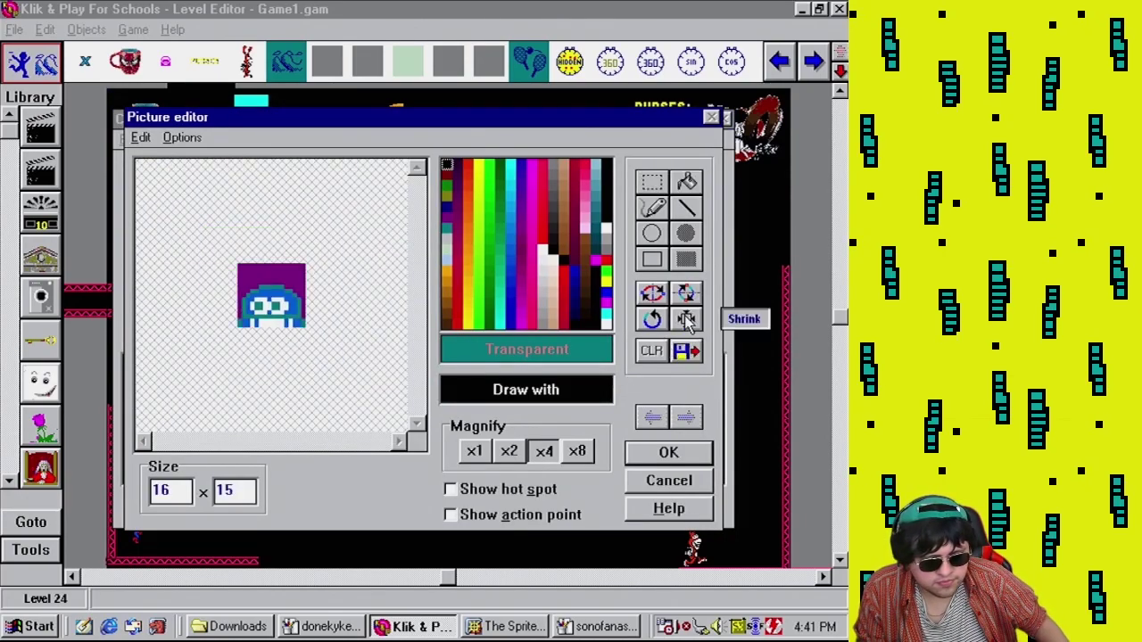
click(687, 182)
click(651, 349)
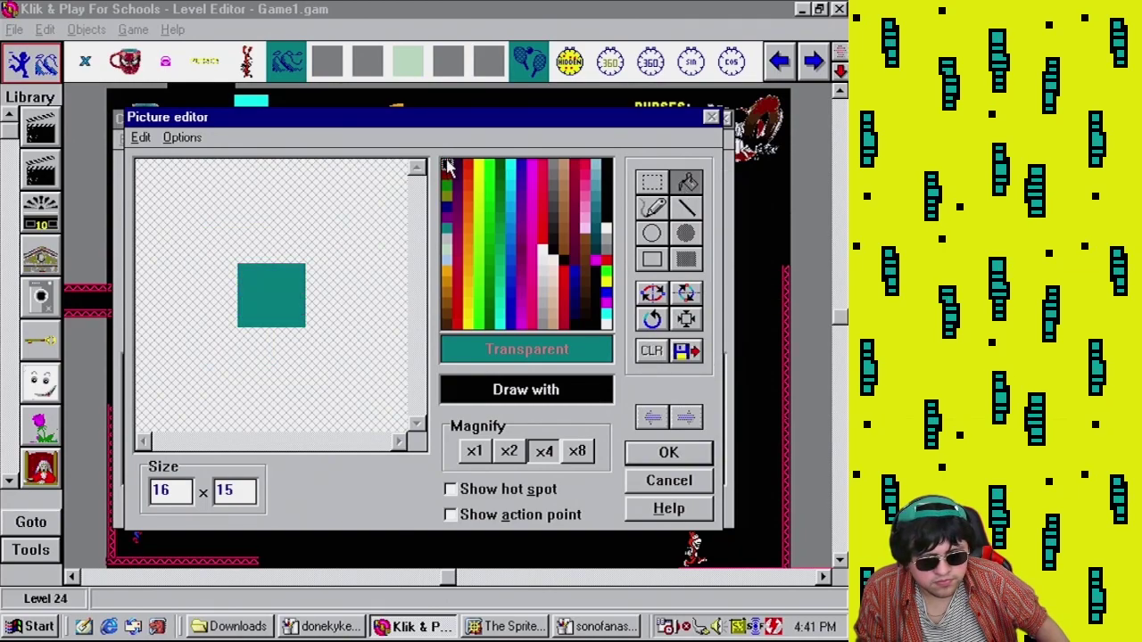
key(ctrl+v)
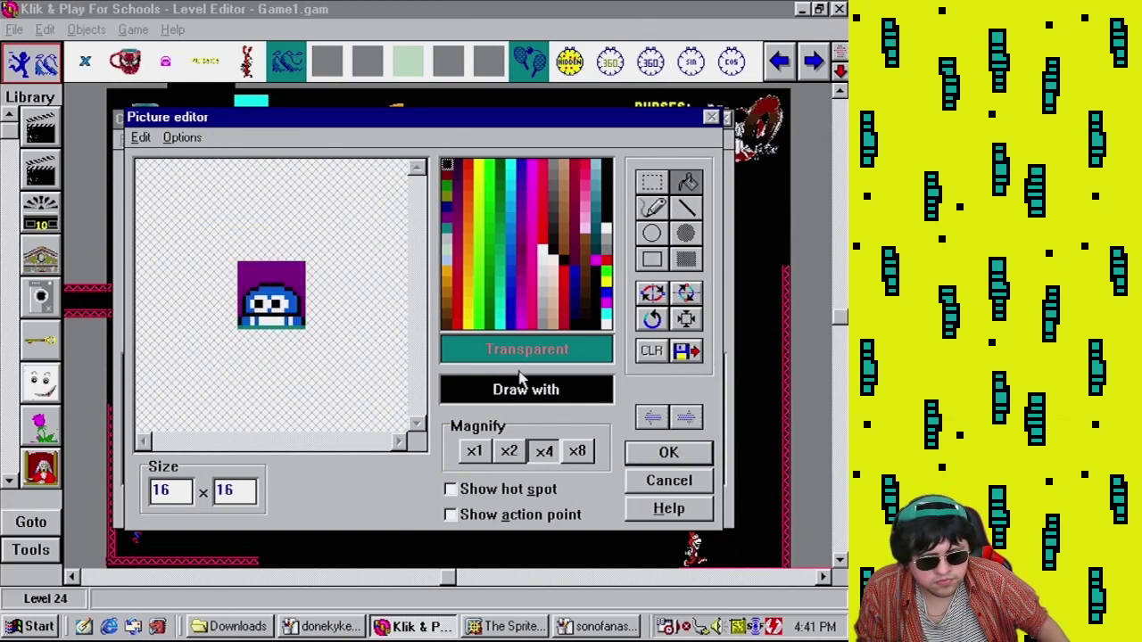
click(538, 353)
click(300, 268)
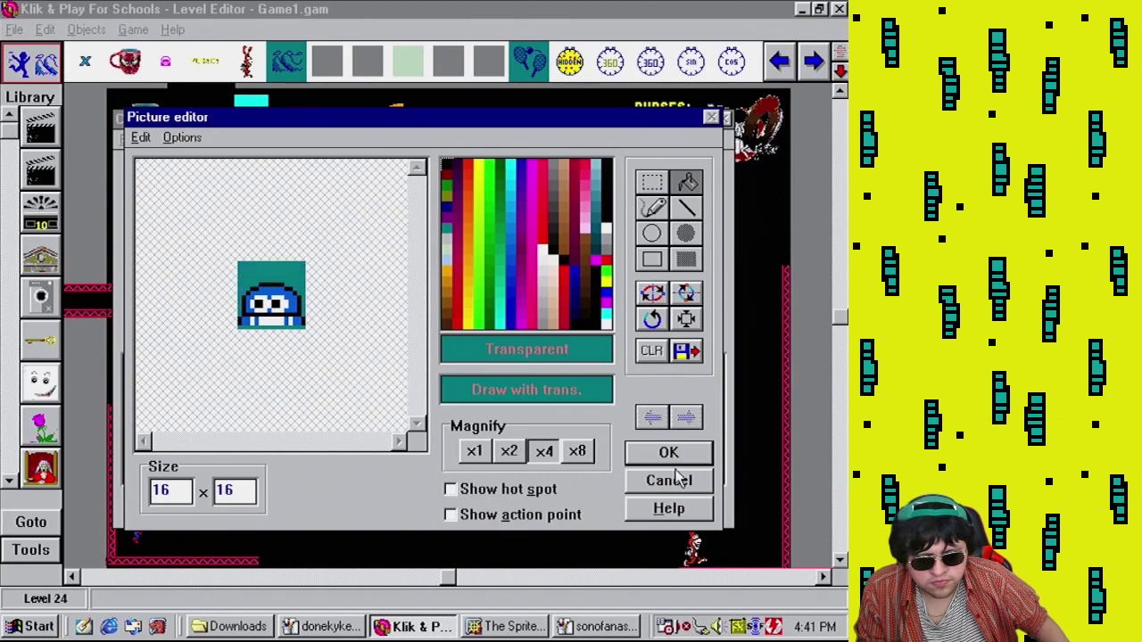
click(578, 452)
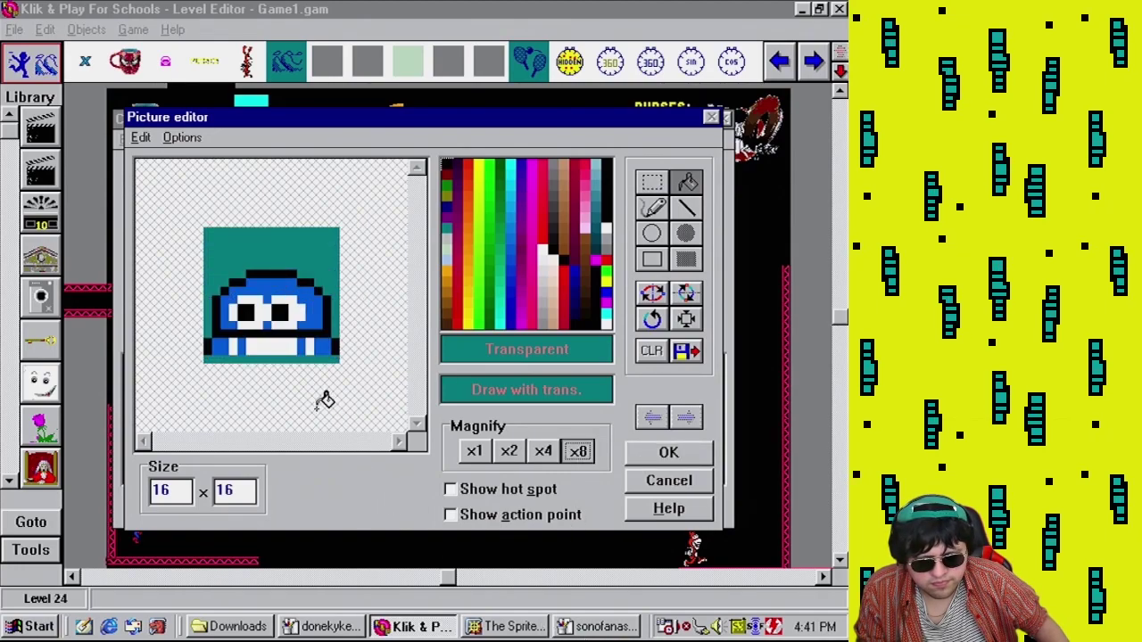
click(596, 627)
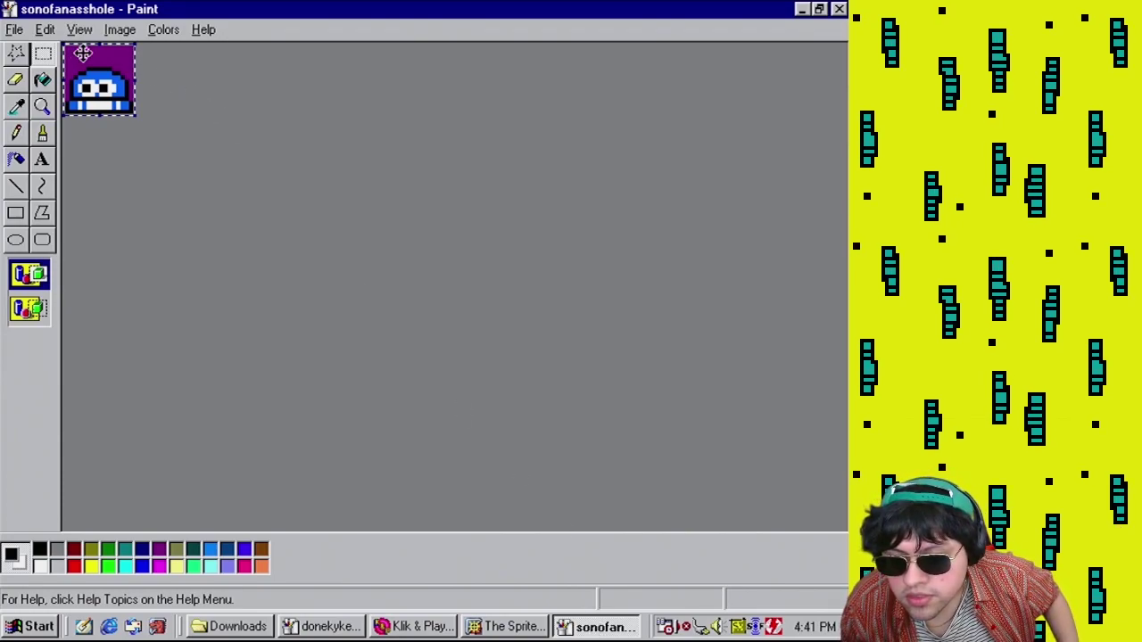
click(323, 625)
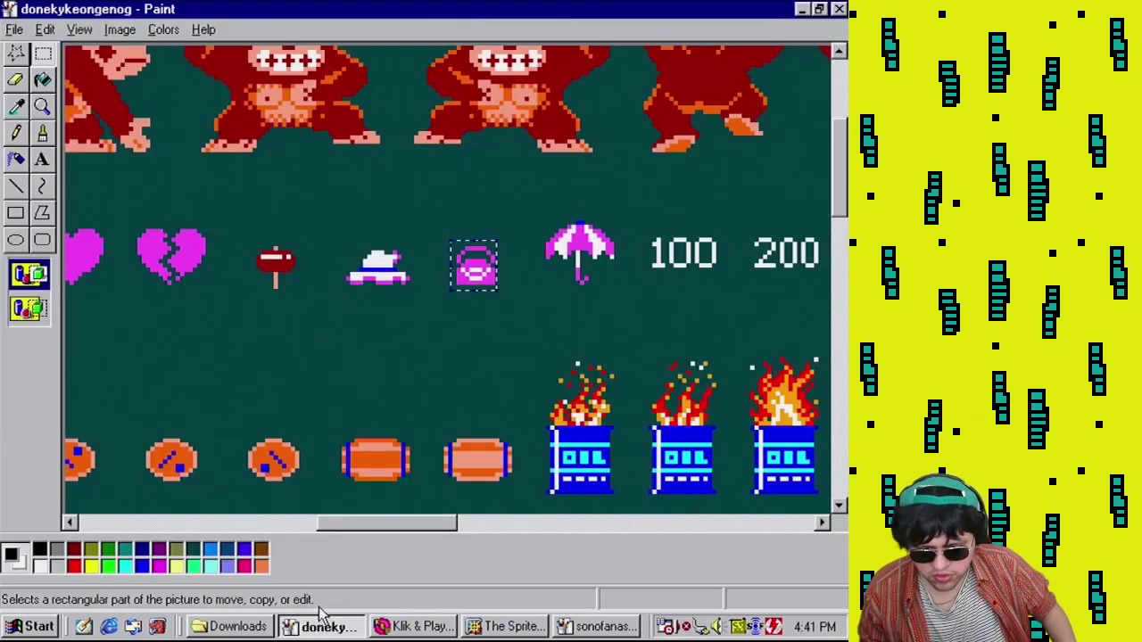
click(412, 626)
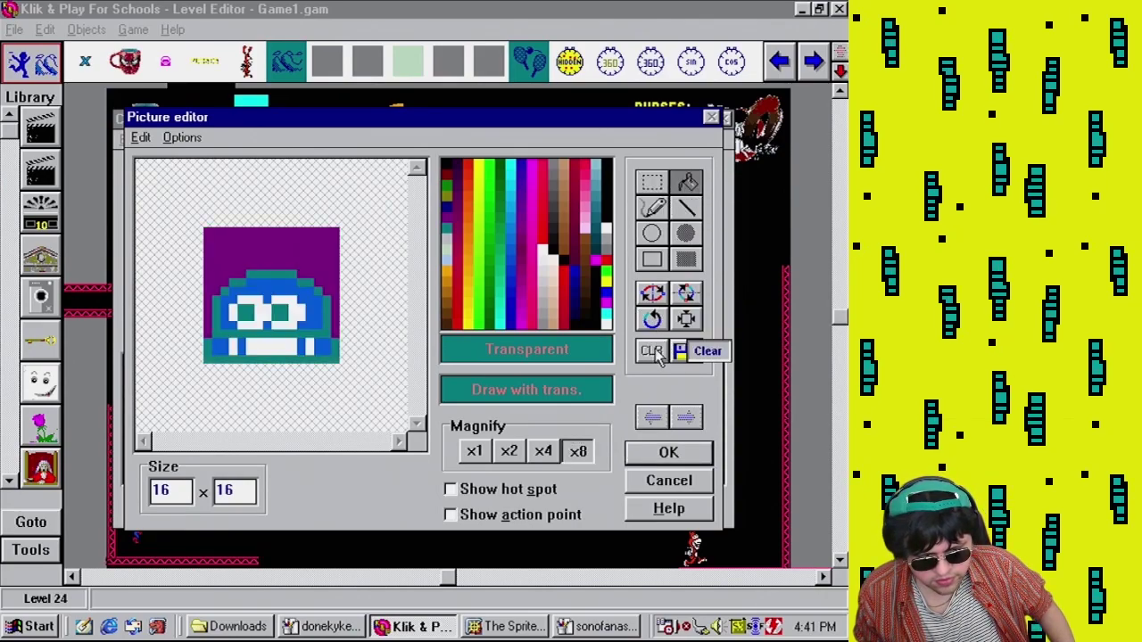
Clear the 16 × 16 frame, fill it with black and paste the Springer sprite over it again
click(688, 350)
click(446, 164)
click(318, 240)
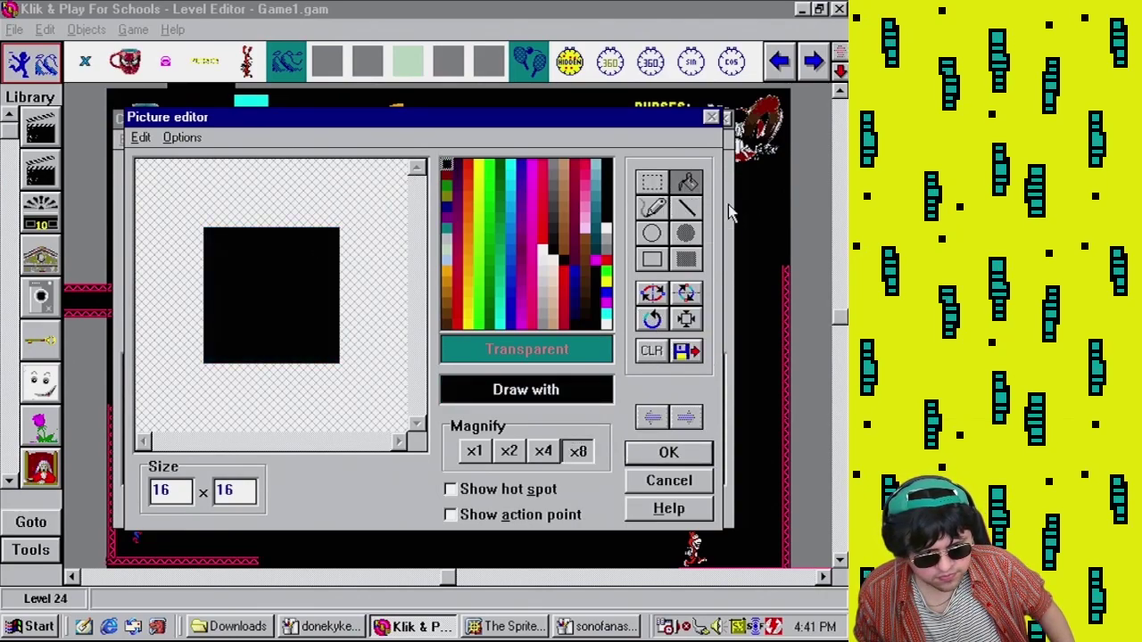
key(ctrl+z)
click(687, 182)
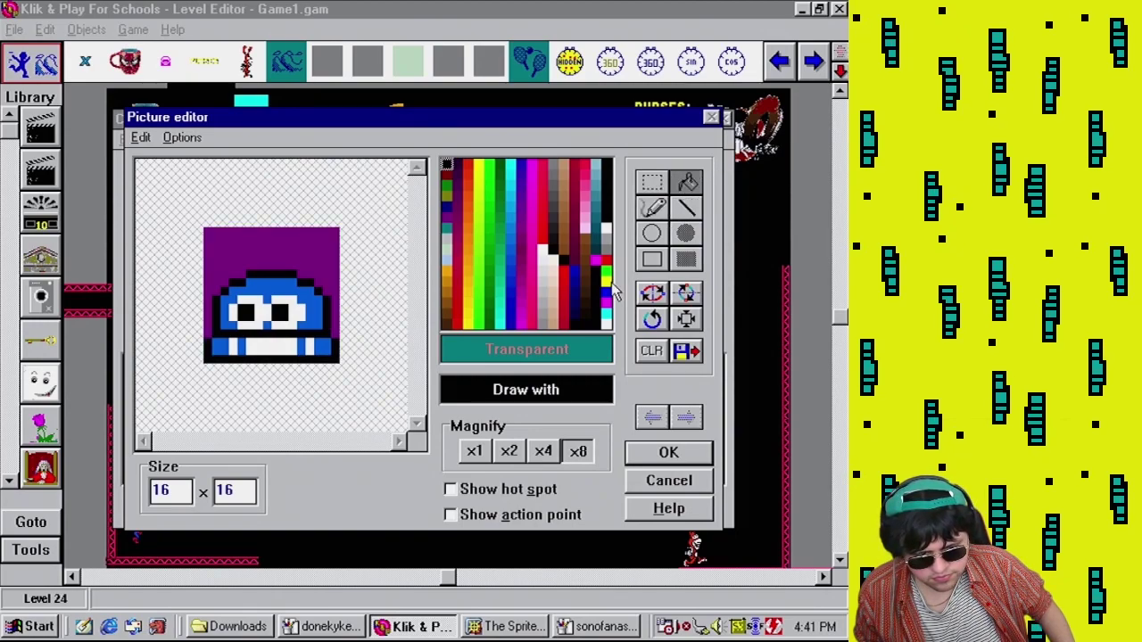
Fill the sprite's purple background with the transparent colour and shrink the frame to the visible pixels
click(589, 351)
click(295, 243)
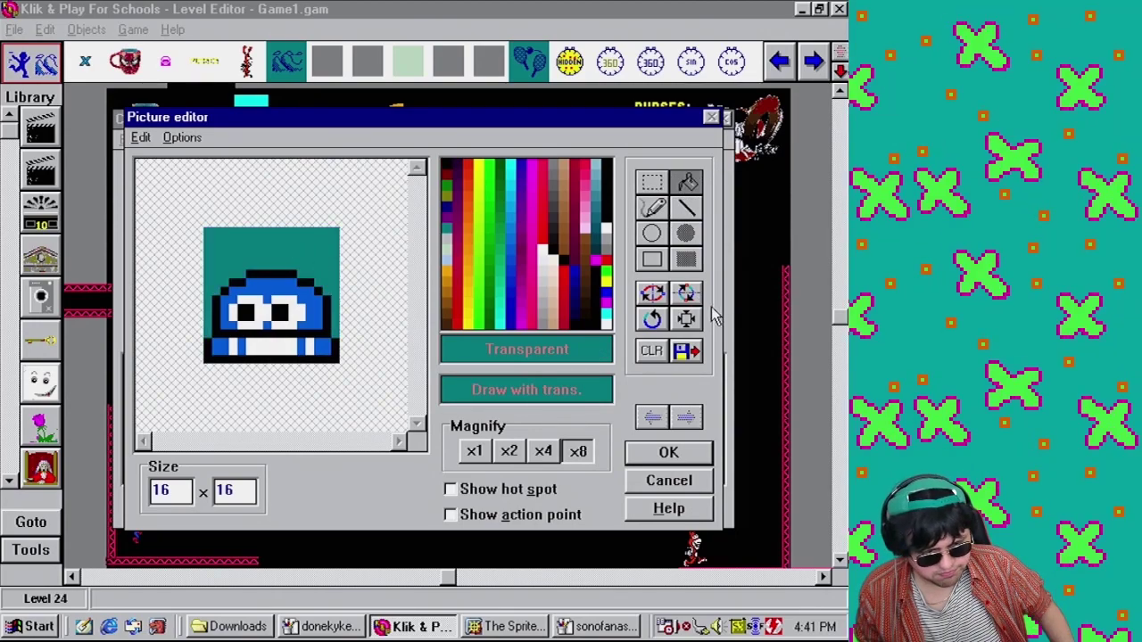
click(688, 321)
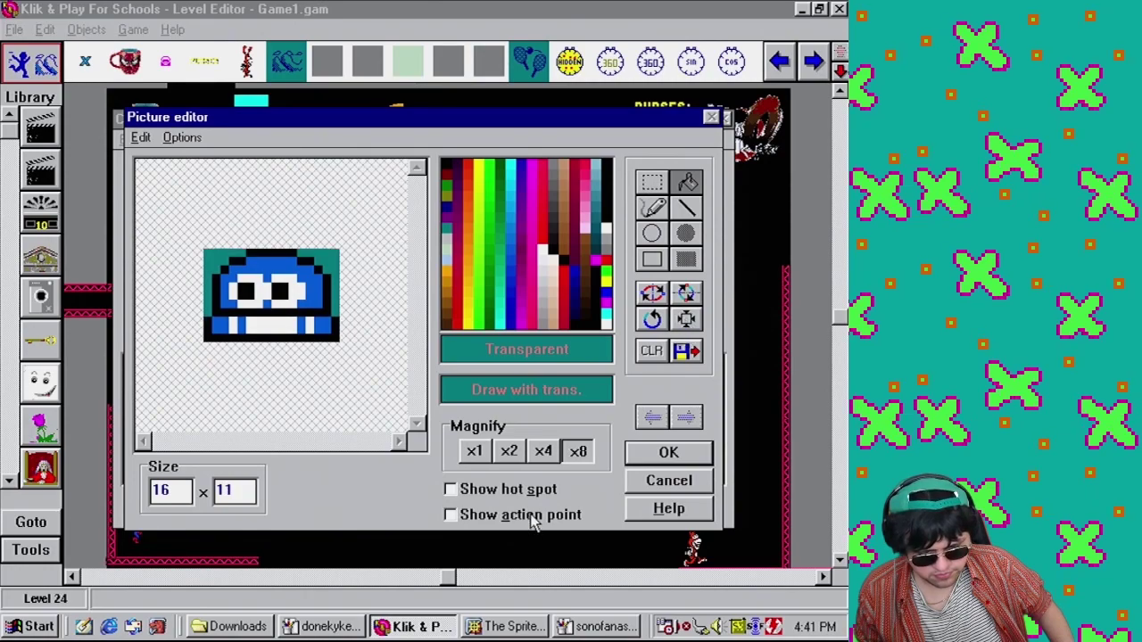
Set both the hot spot and the action point of the Springer frame to 7 × 5, and hide their markers
click(459, 489)
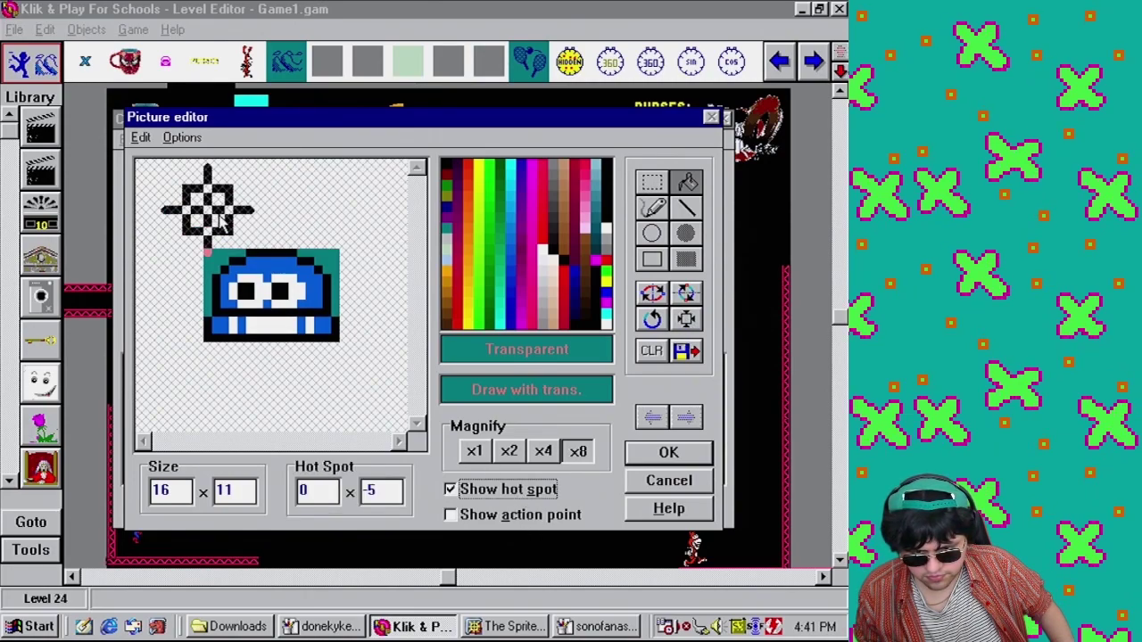
drag(207, 207, 267, 296)
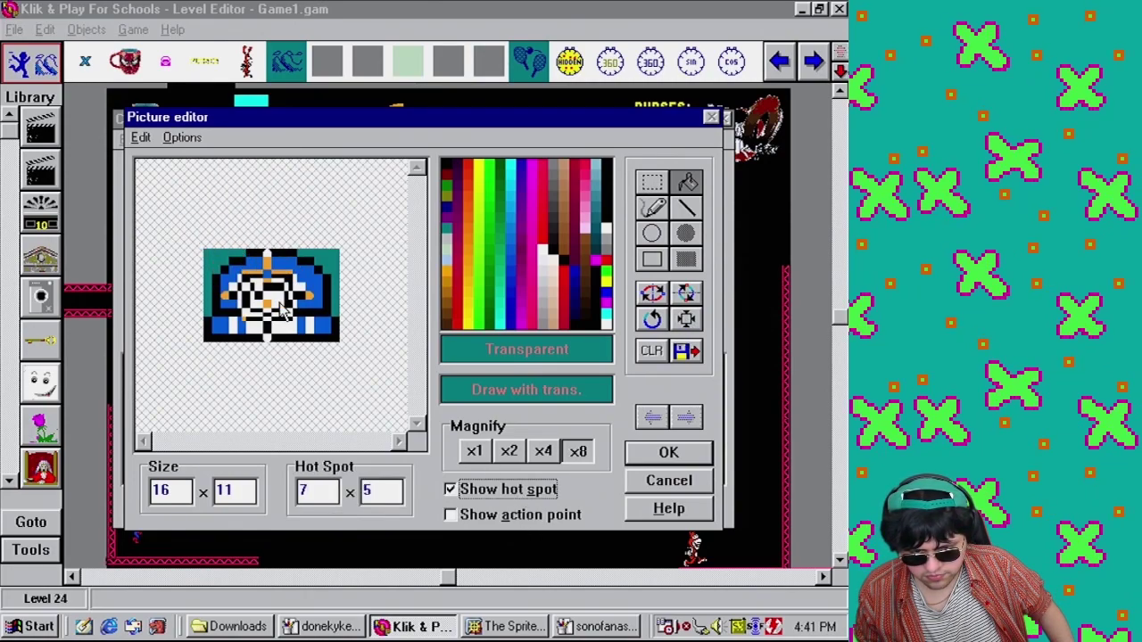
click(505, 514)
click(336, 493)
text(7)
key(Tab)
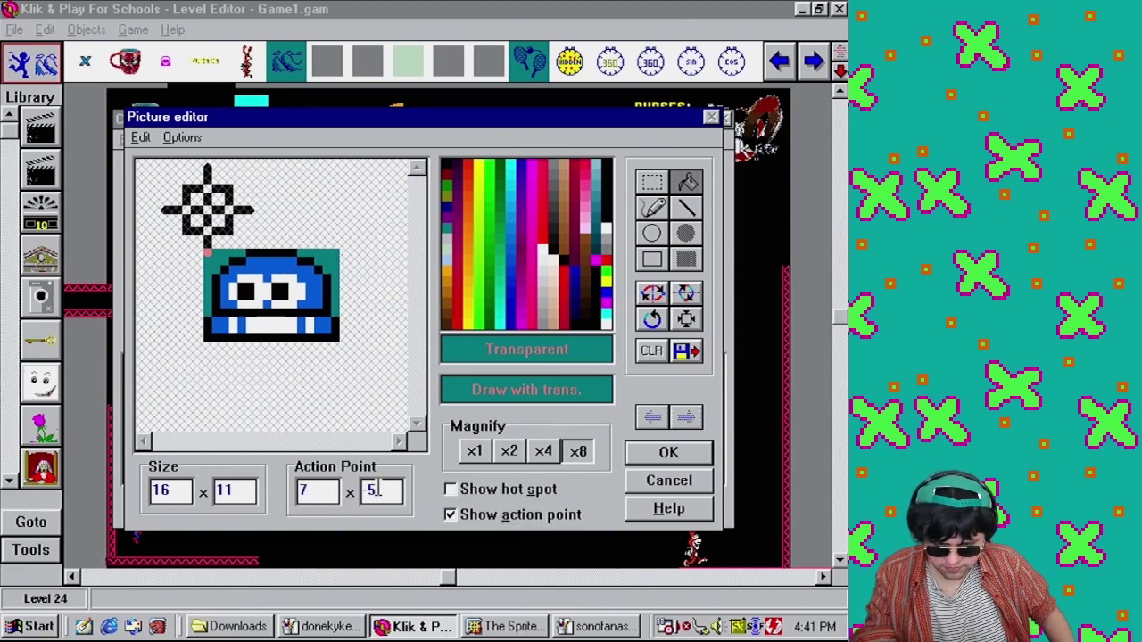
text(5)
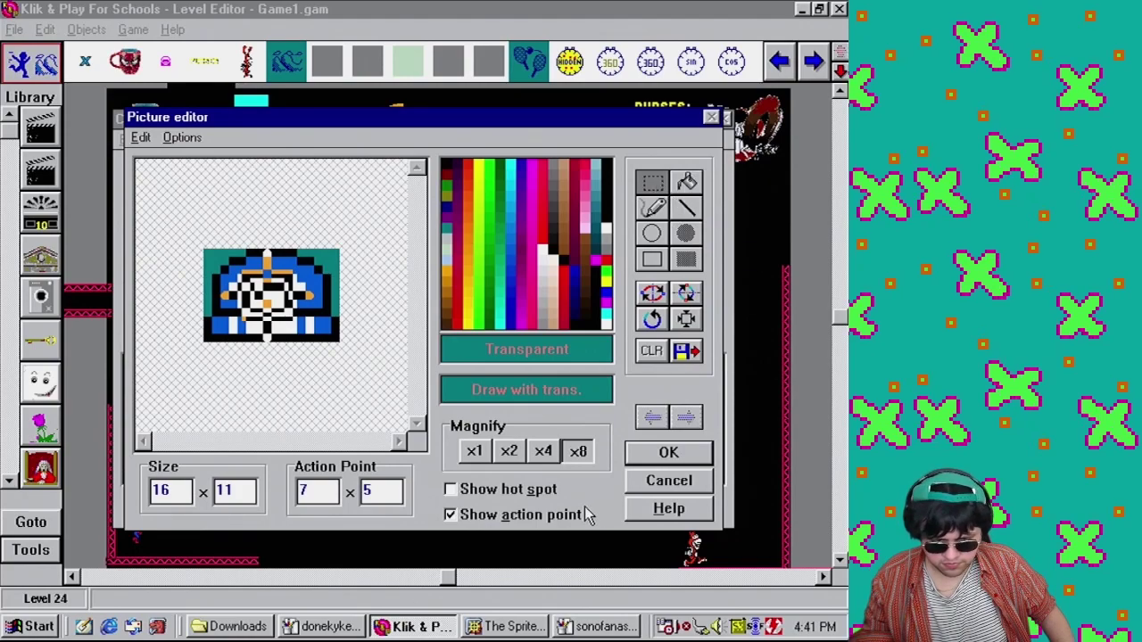
click(538, 491)
click(538, 490)
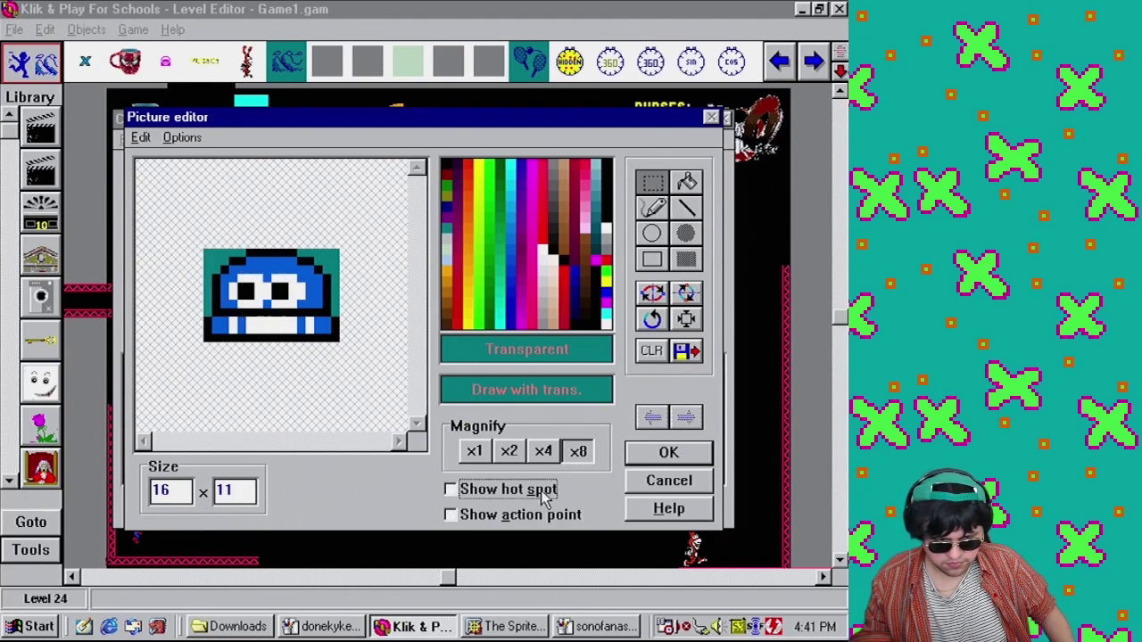
Flip the Springer frame upside down, mirror it horizontally and accept the edited picture
click(686, 294)
click(652, 294)
click(674, 457)
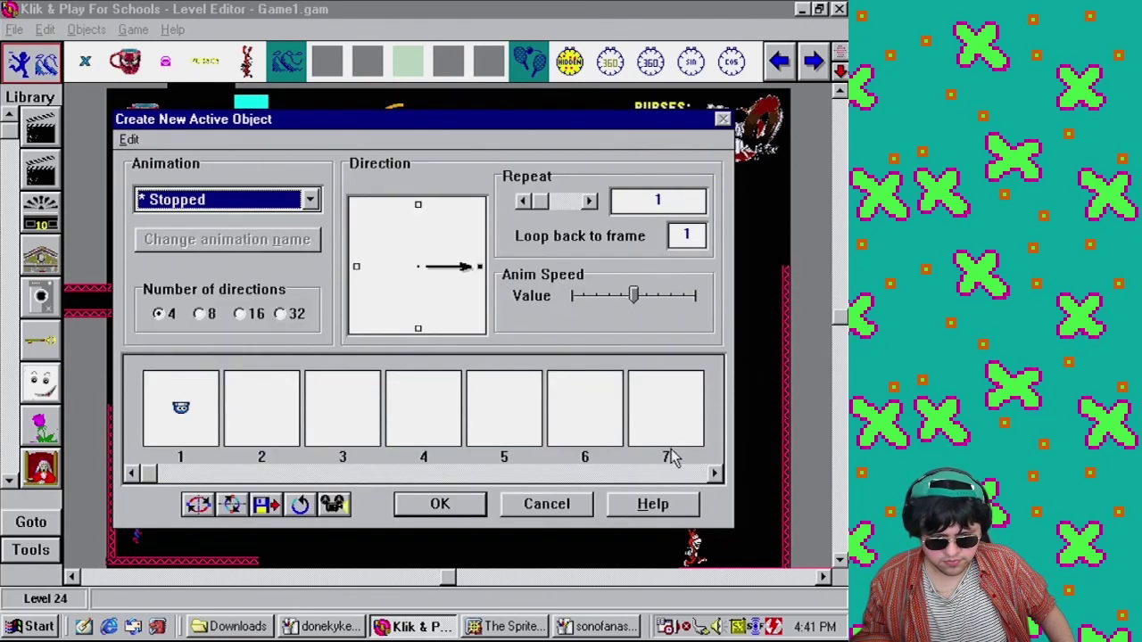
Set the right-facing Stopped animation to Looping, copy its frame to the left direction and finish creating the active object
click(525, 202)
click(196, 403)
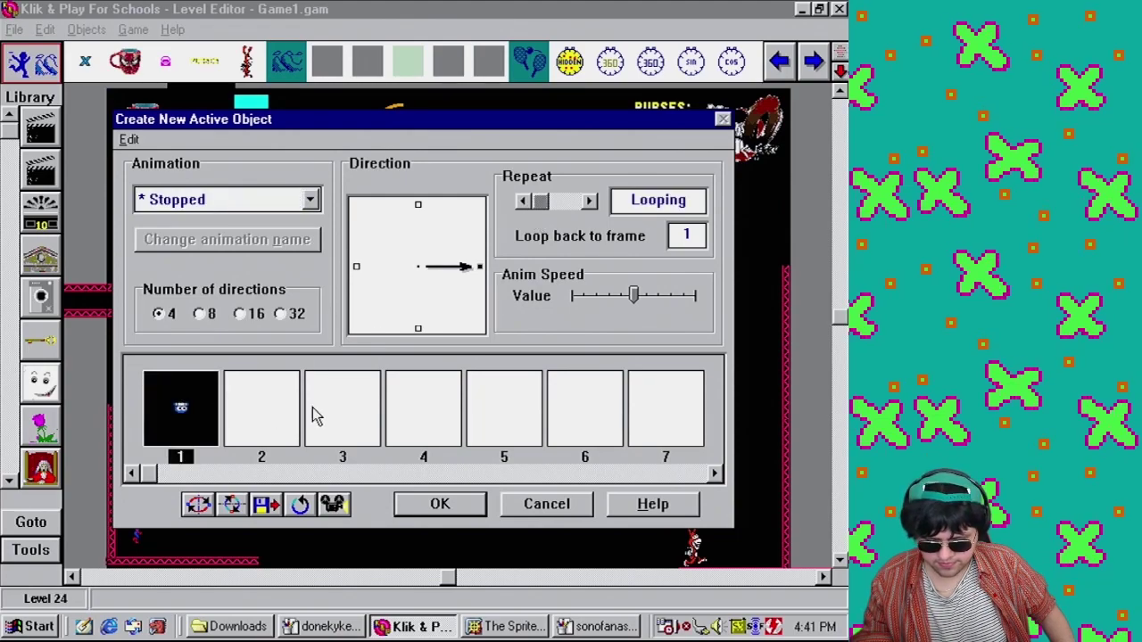
click(357, 267)
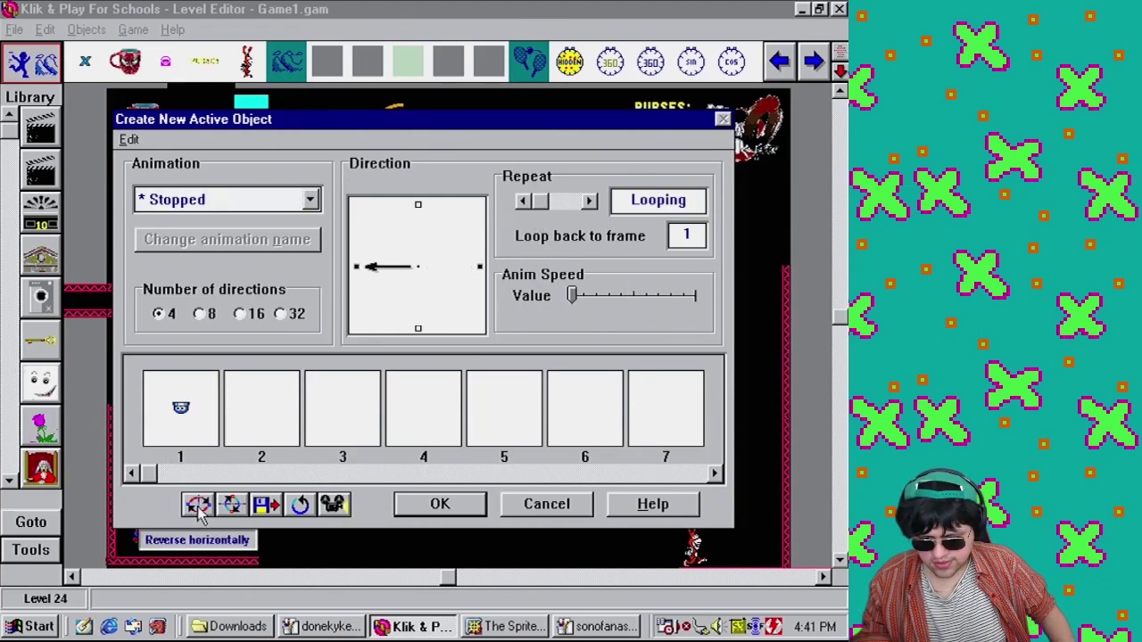
click(440, 504)
Rename the new Springer object to "son of an asshole"
right_click(187, 350)
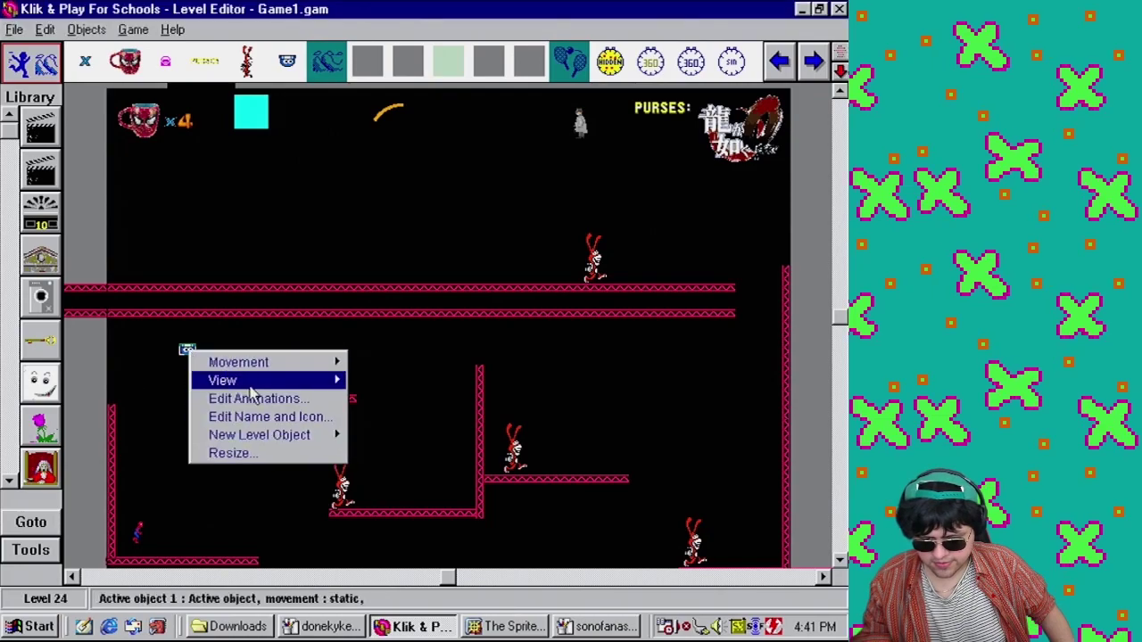
click(273, 415)
text(son of an)
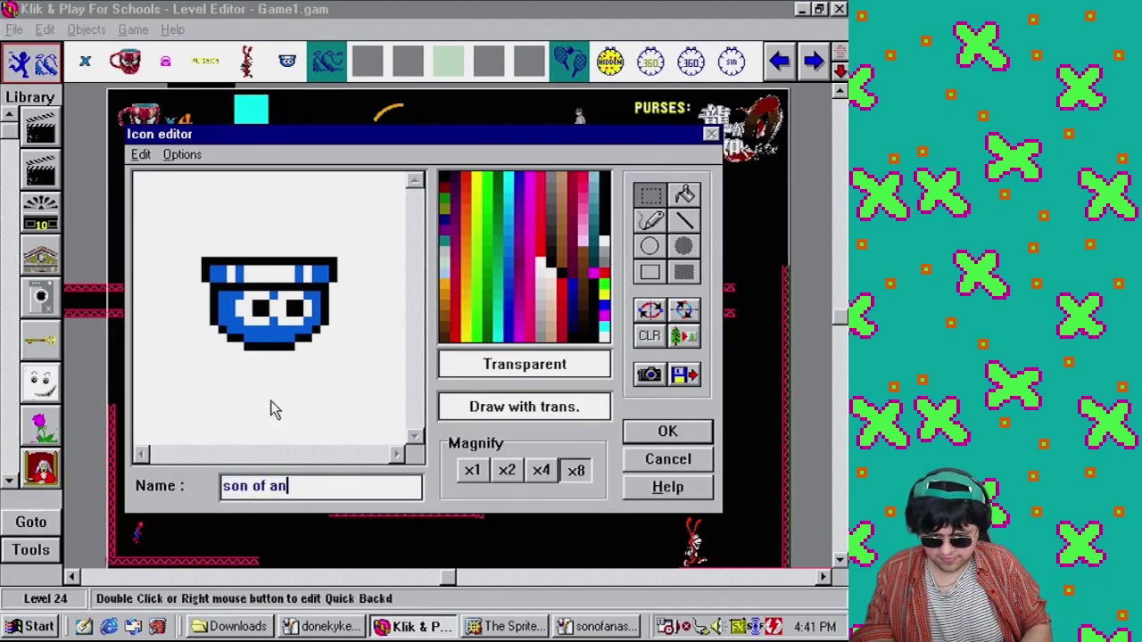
text( asshole)
key(Return)
Move the Springer up against the underside of the lower long girder, near its left end
right_click(187, 350)
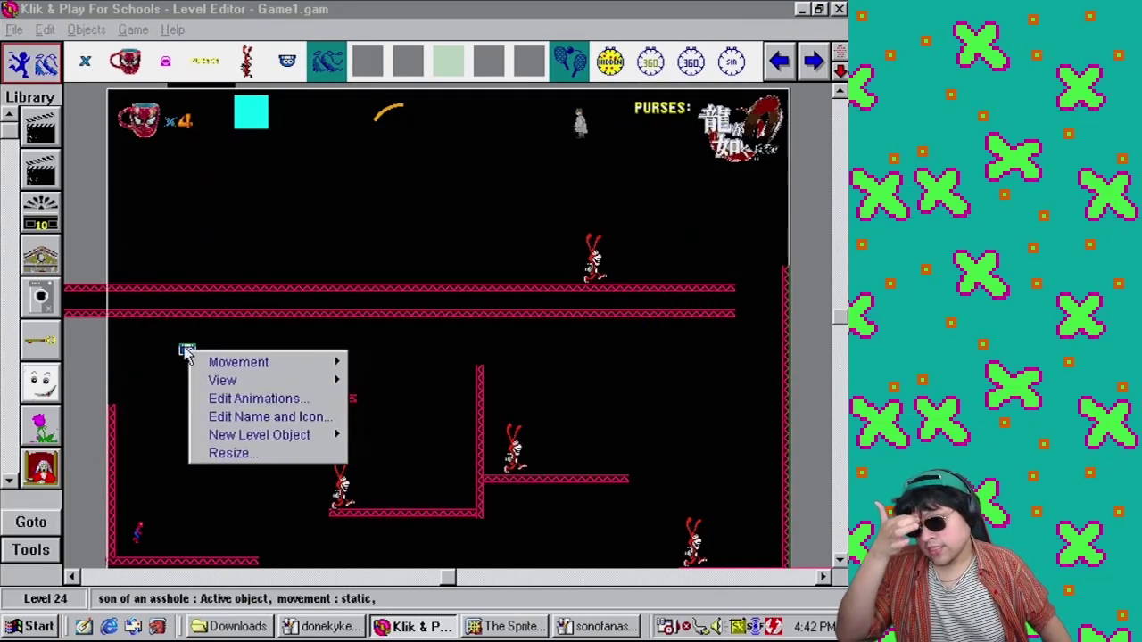
click(96, 228)
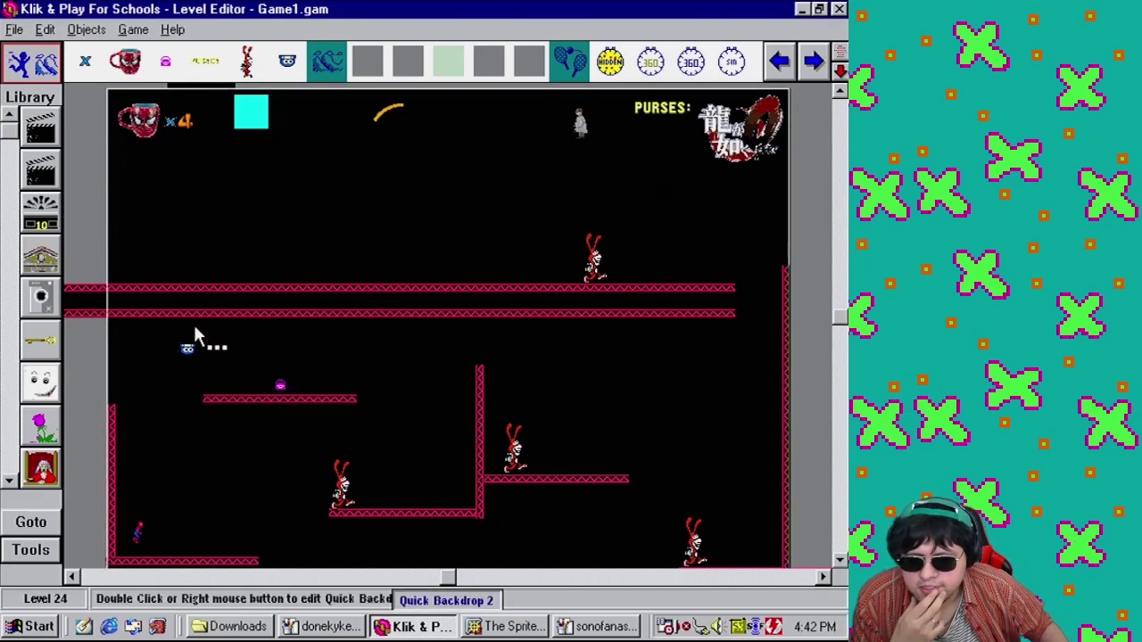
click(187, 348)
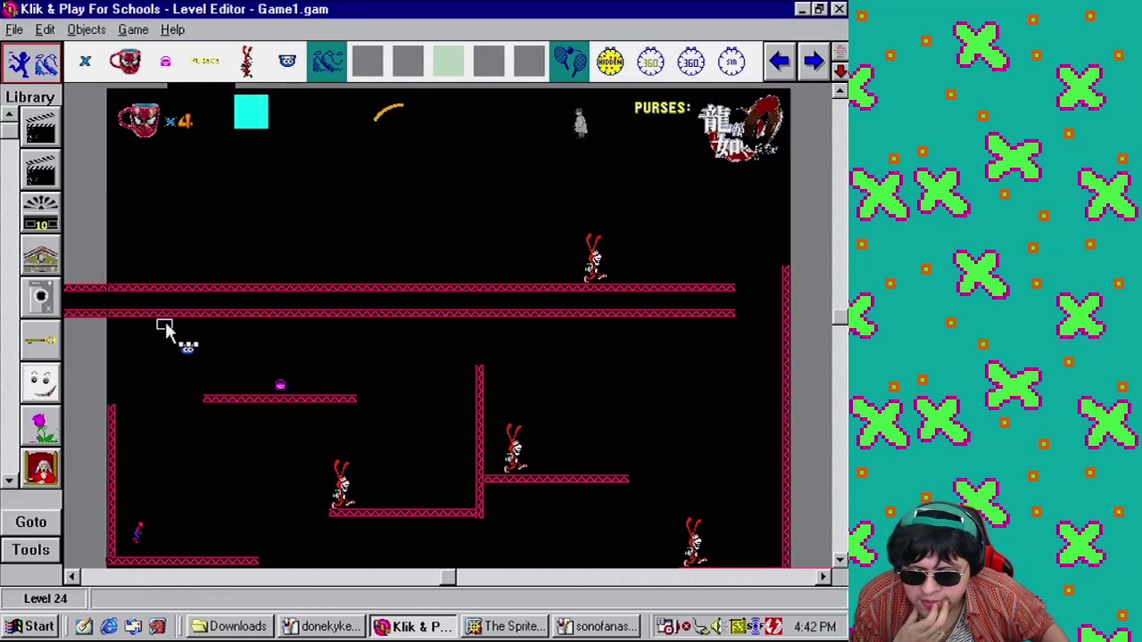
drag(166, 325, 165, 323)
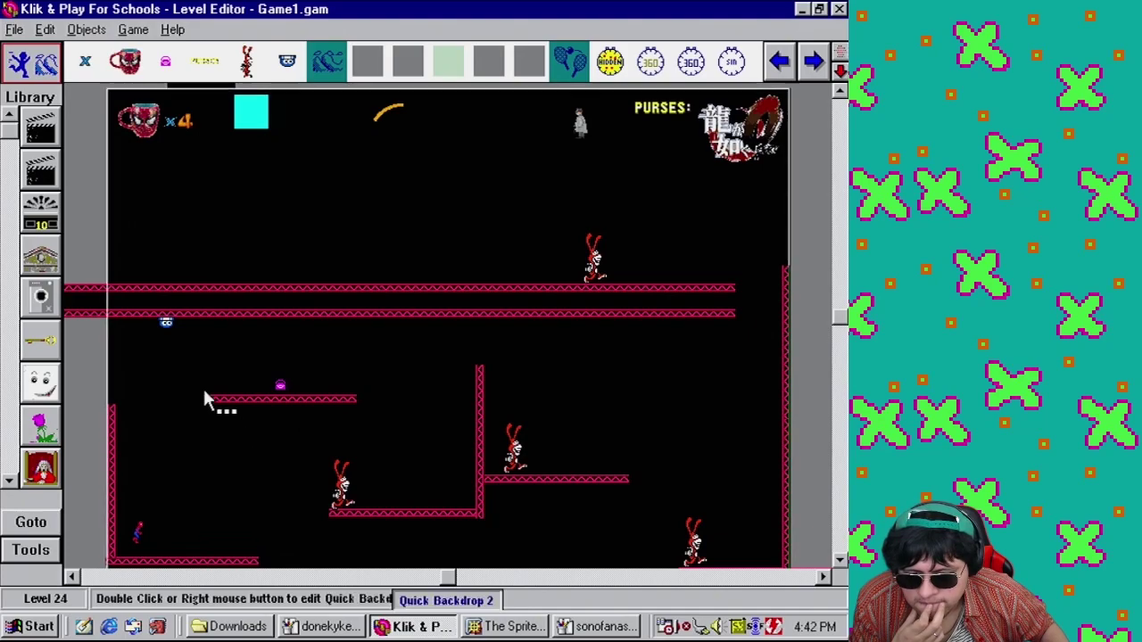
right_click(168, 326)
mouse_move(219, 331)
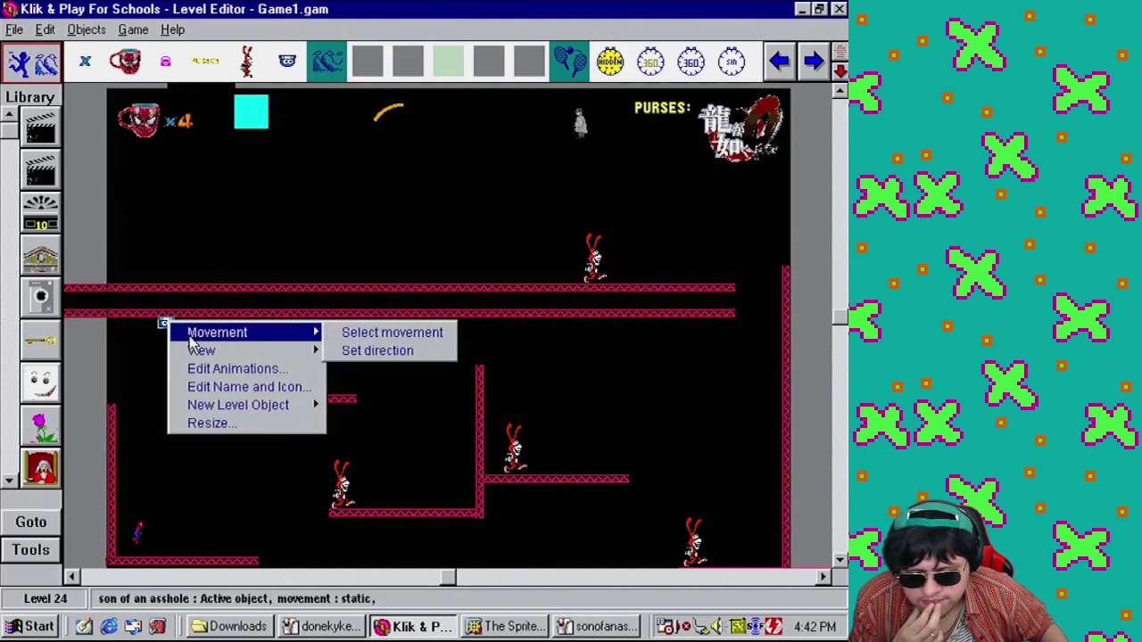
click(393, 332)
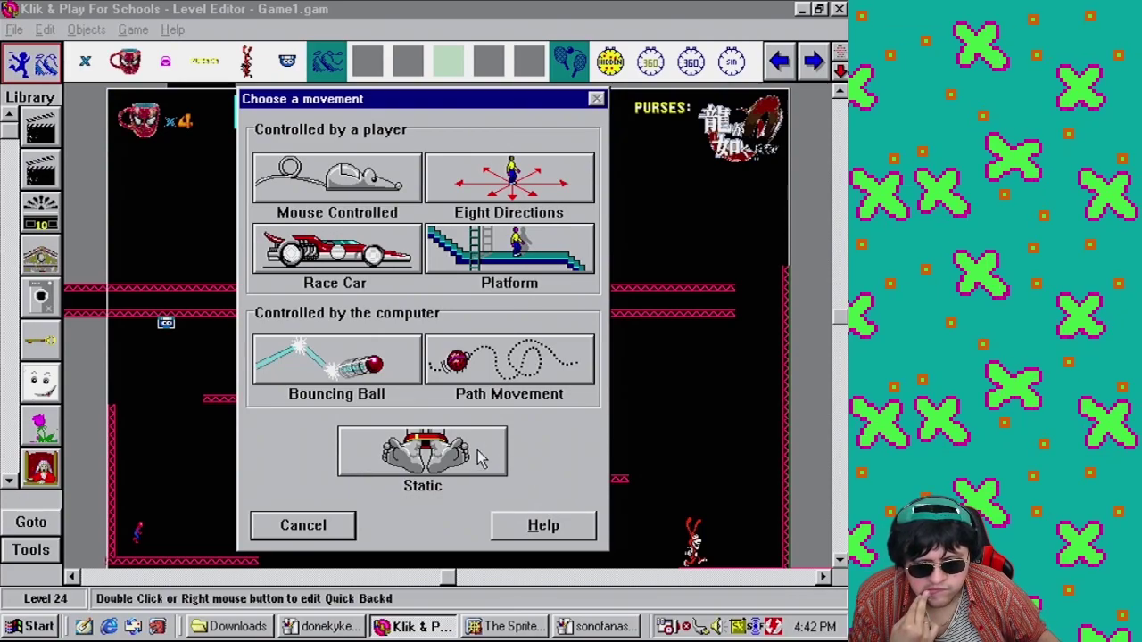
click(339, 368)
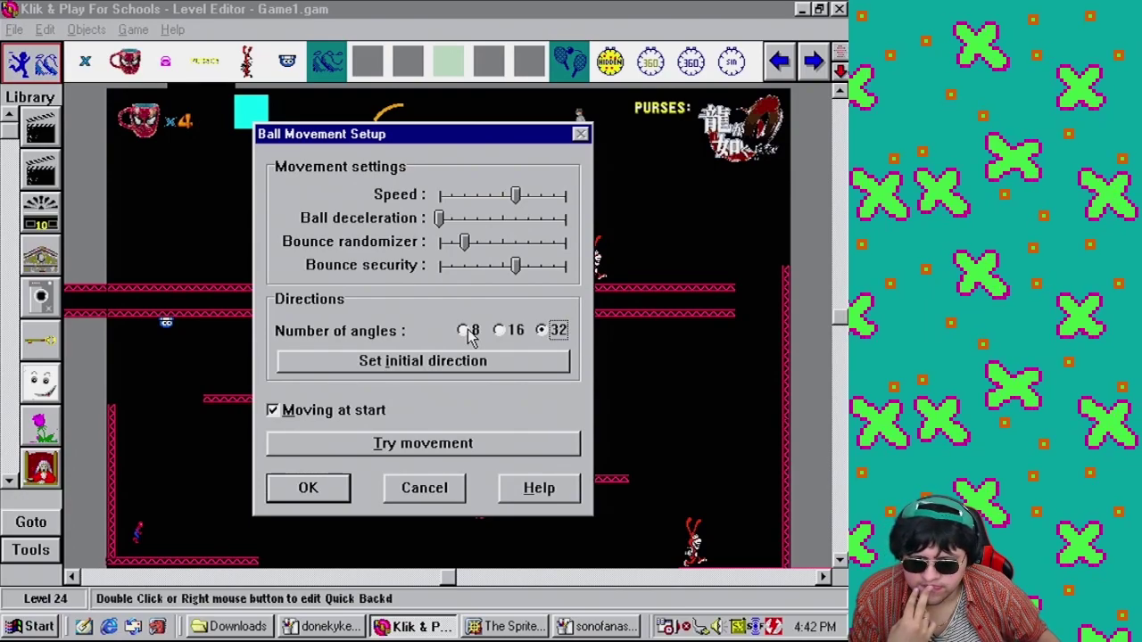
click(426, 488)
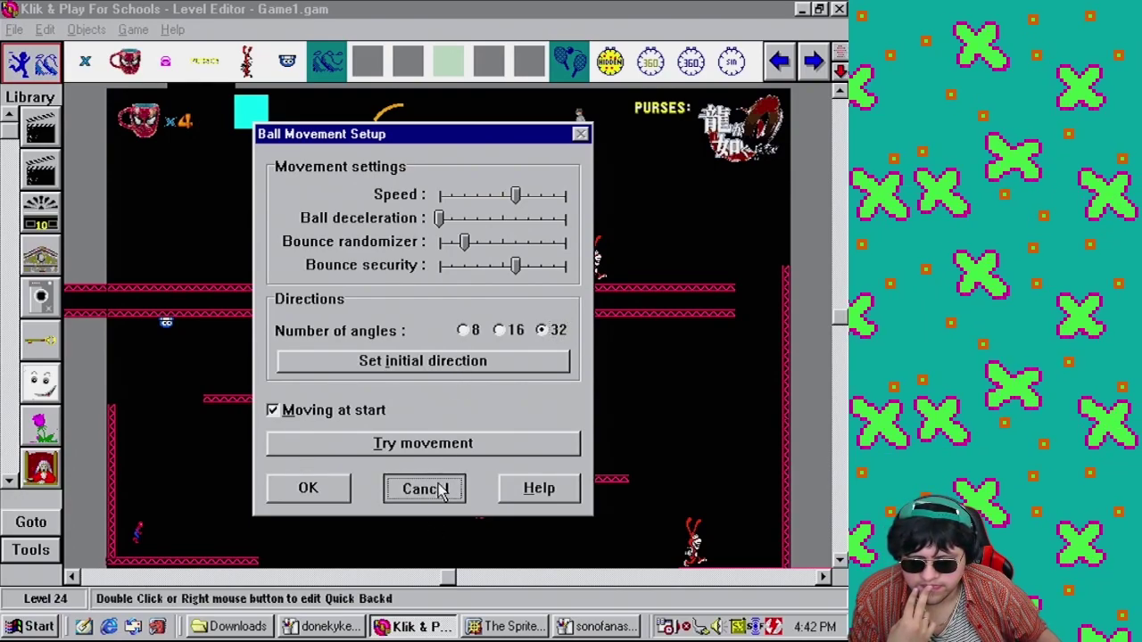
click(100, 183)
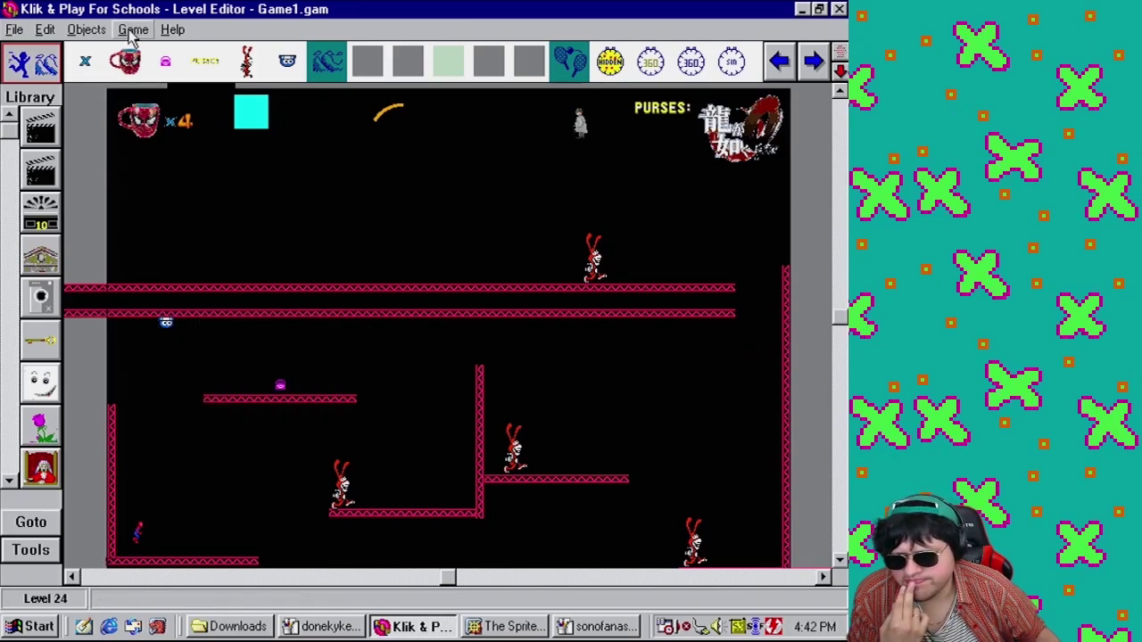
In the Event Editor, delete the five actionless smiley-face events, 172 to 176, covering play-area exits on all sides and background collision
click(134, 29)
click(183, 106)
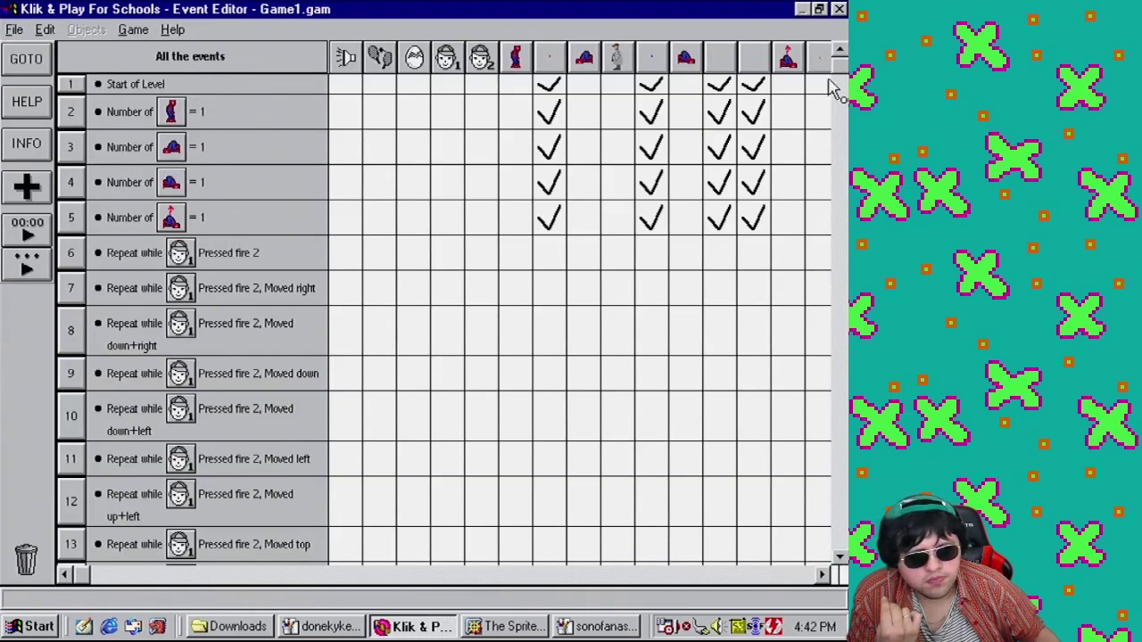
drag(838, 90, 839, 522)
scroll(282, 243, up, 2)
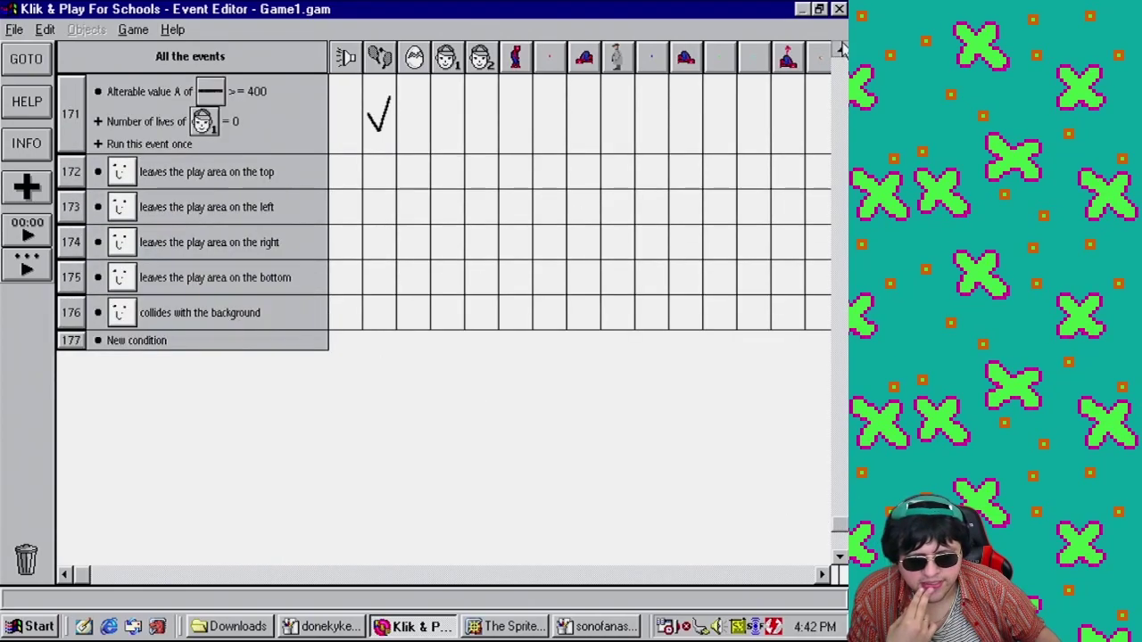
right_click(72, 259)
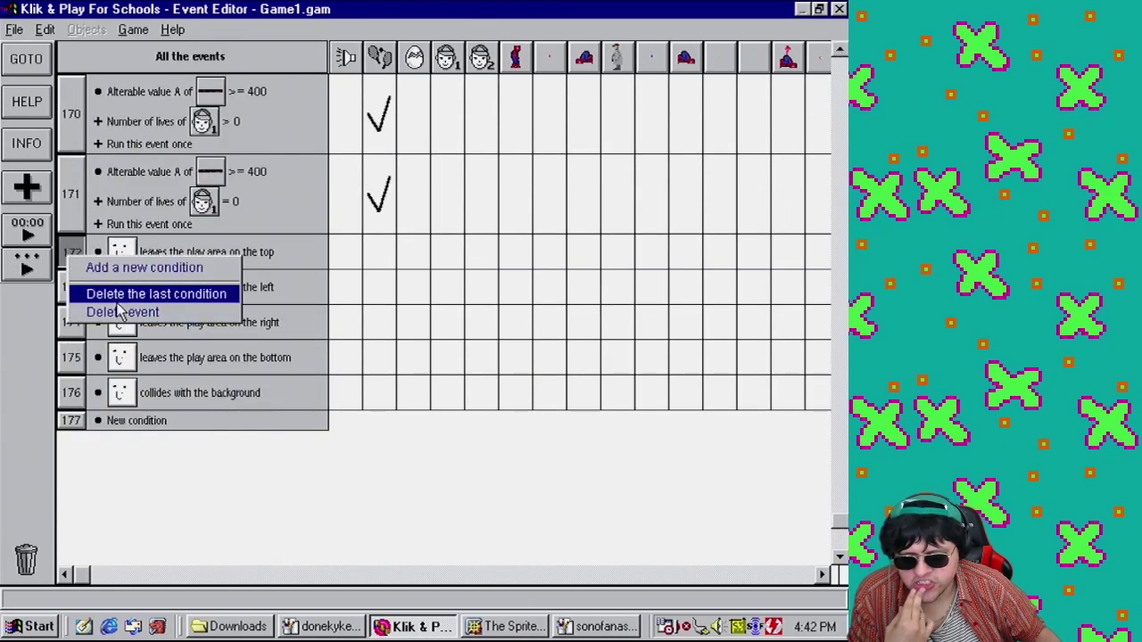
click(154, 291)
right_click(72, 257)
click(129, 308)
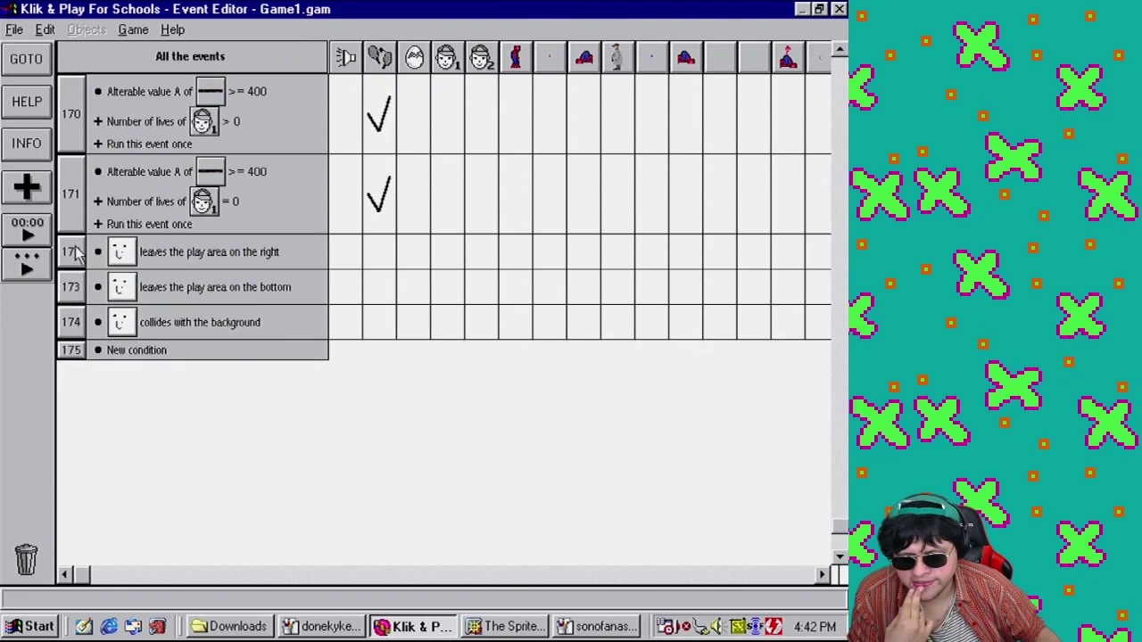
right_click(77, 253)
click(134, 290)
right_click(88, 254)
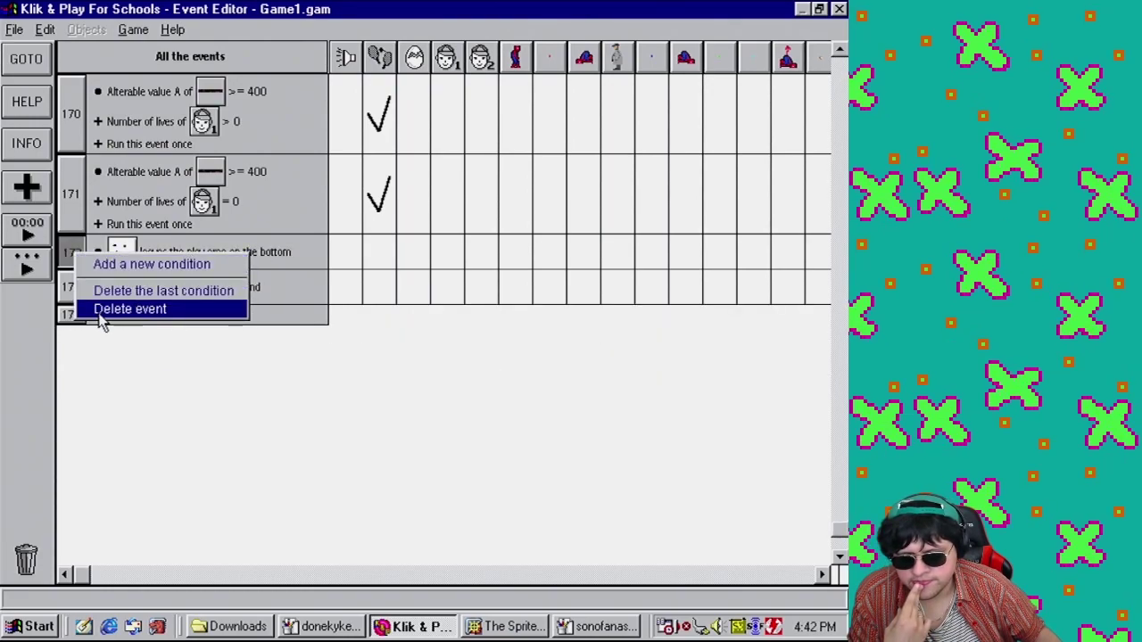
click(130, 308)
right_click(82, 250)
click(134, 290)
Add a new event 172 testing whether the Springer's alterable value A is equal to 0
double_click(158, 248)
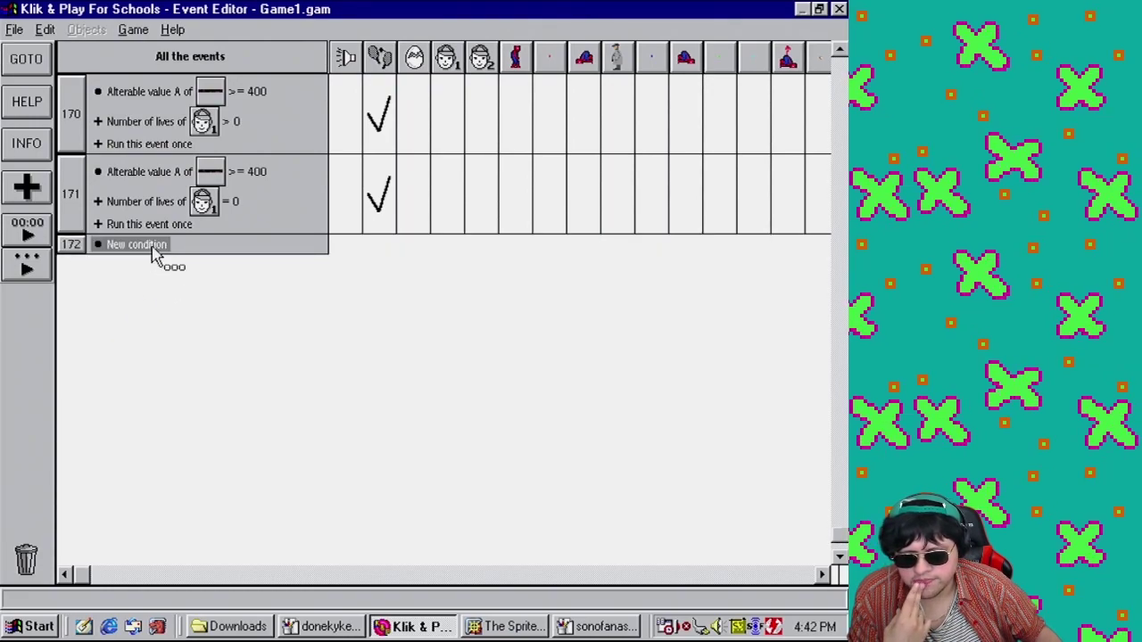
drag(576, 216, 592, 441)
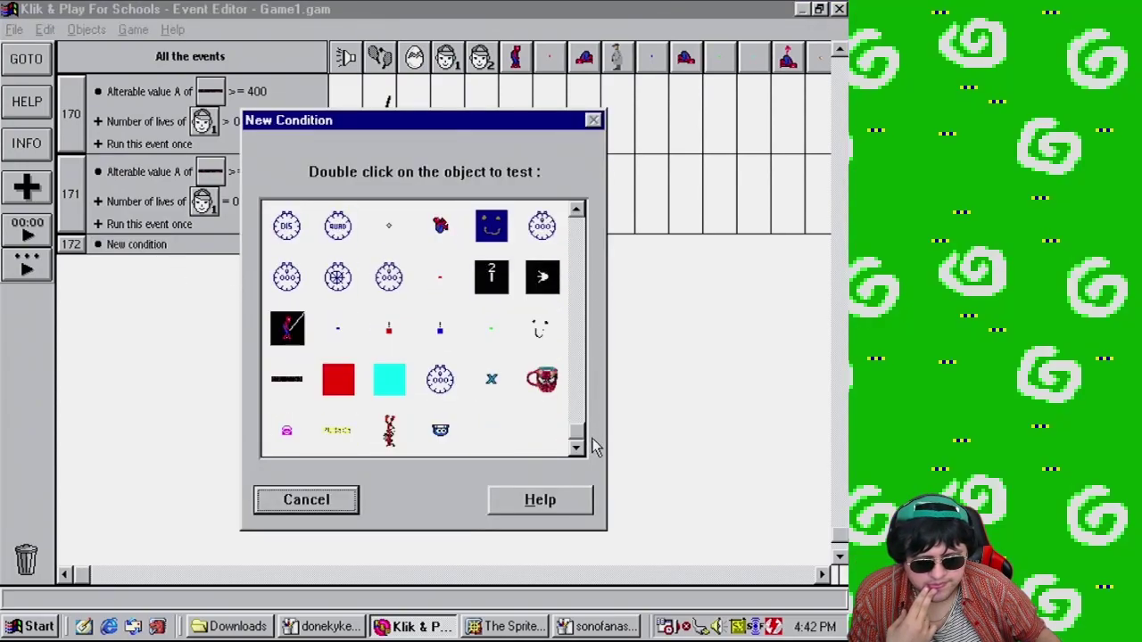
double_click(439, 430)
mouse_move(508, 569)
click(589, 567)
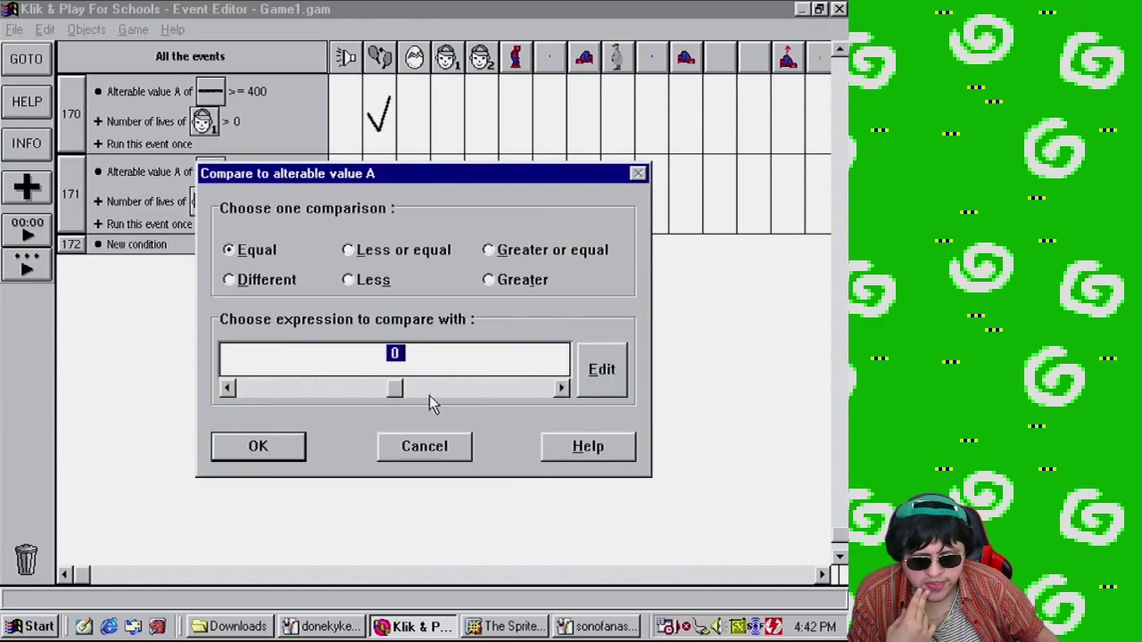
click(258, 446)
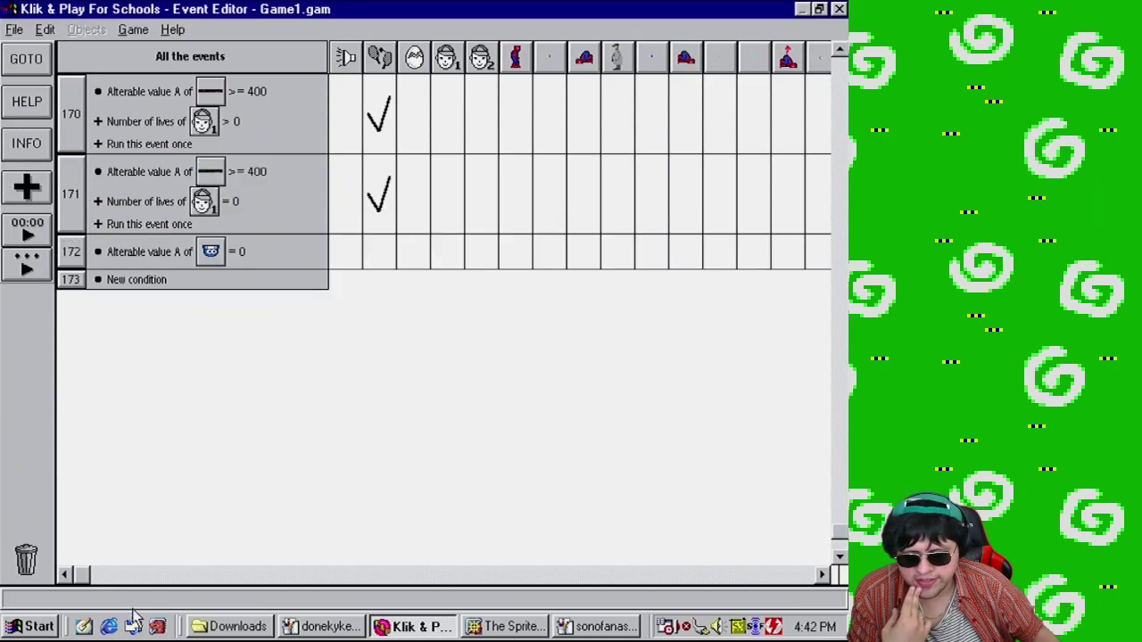
In event 172, set the Springer's X coordinate to X("son of an asshole") + 5
drag(89, 576, 530, 558)
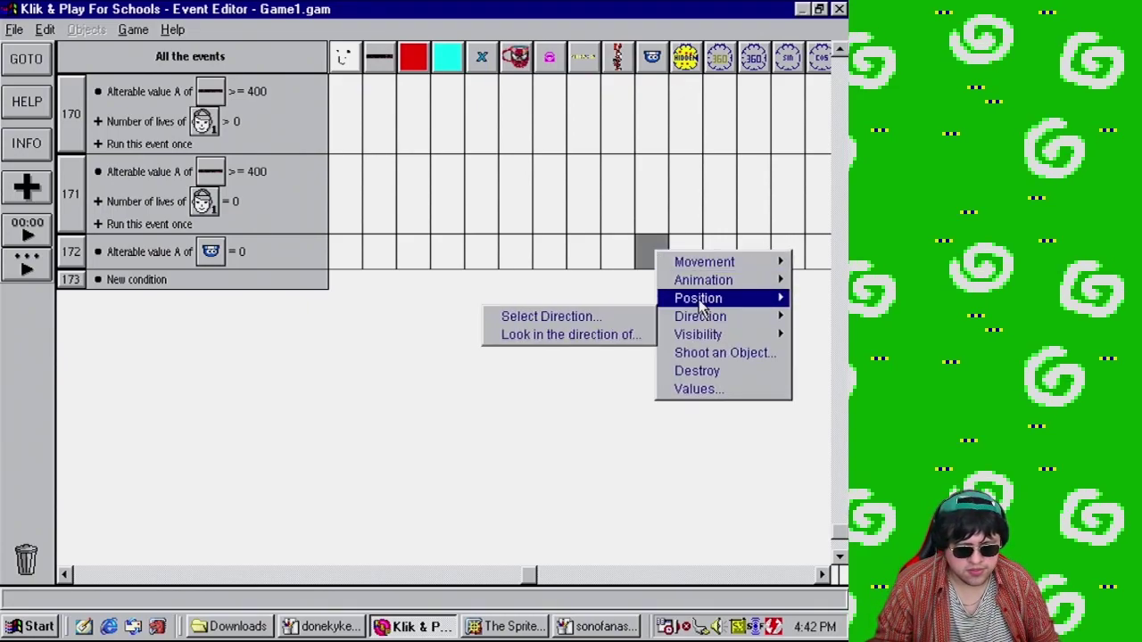
mouse_move(699, 301)
click(631, 336)
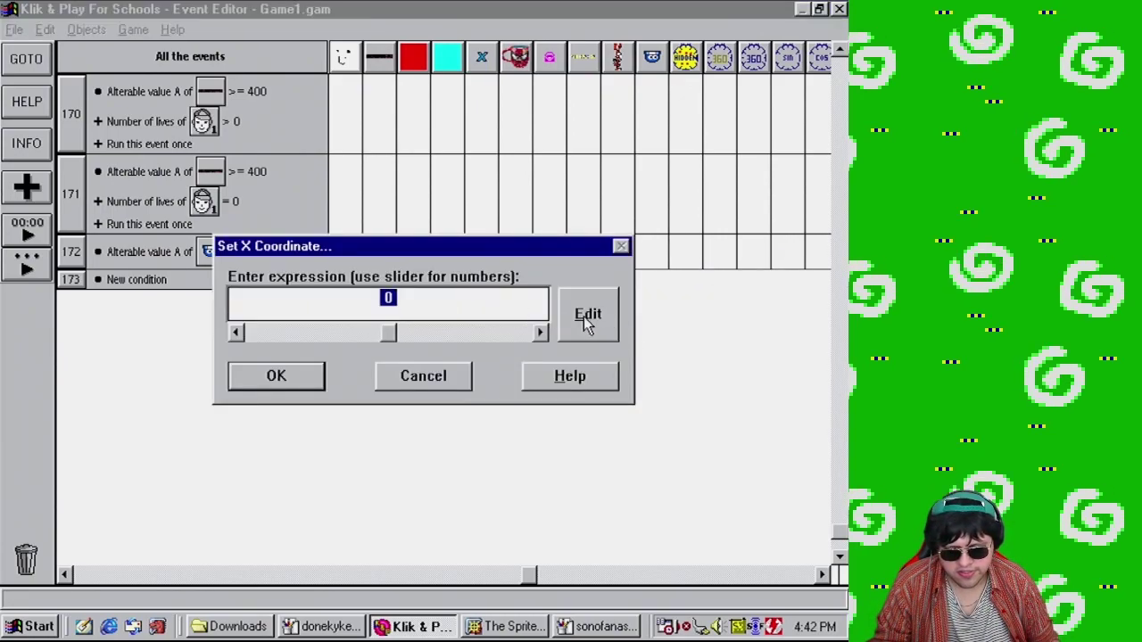
click(587, 317)
click(404, 419)
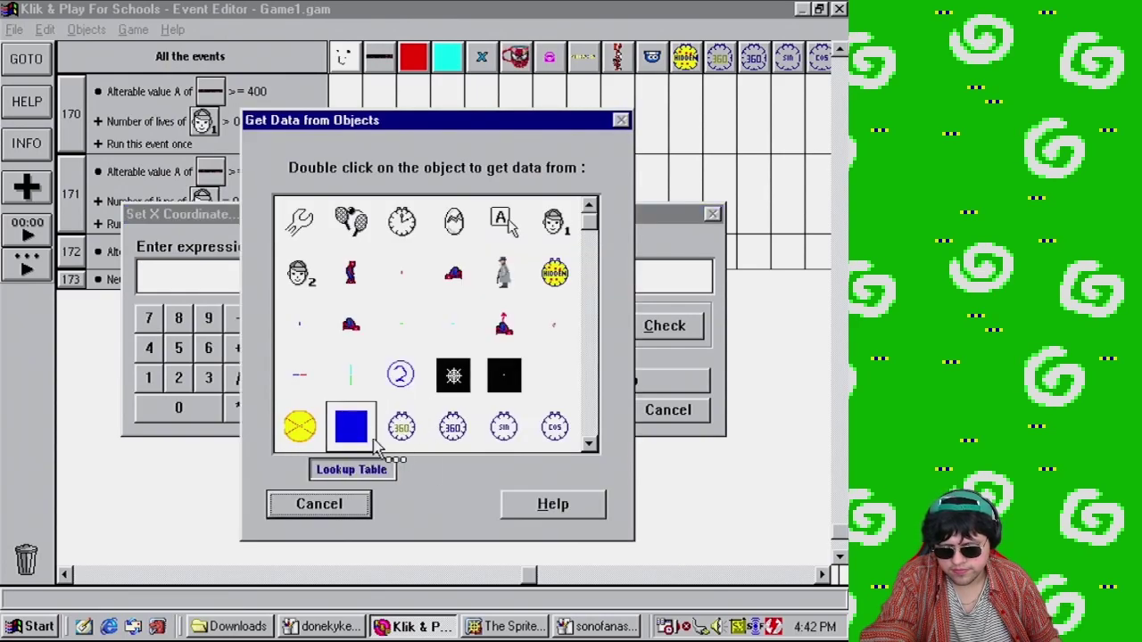
scroll(535, 357, down, 5)
double_click(453, 426)
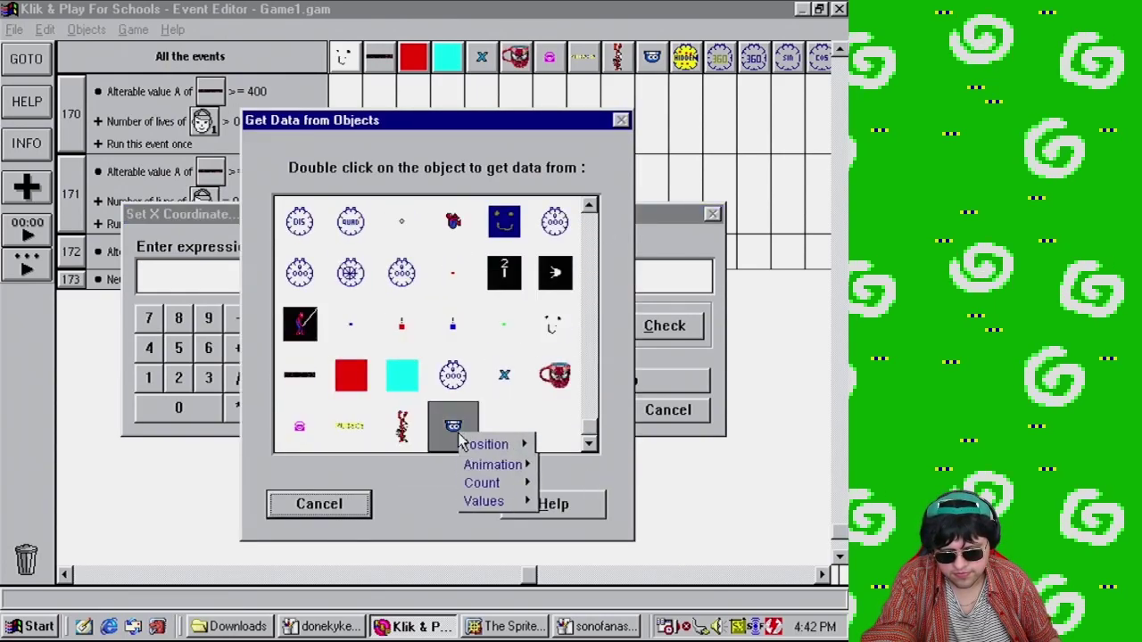
mouse_move(517, 462)
click(601, 461)
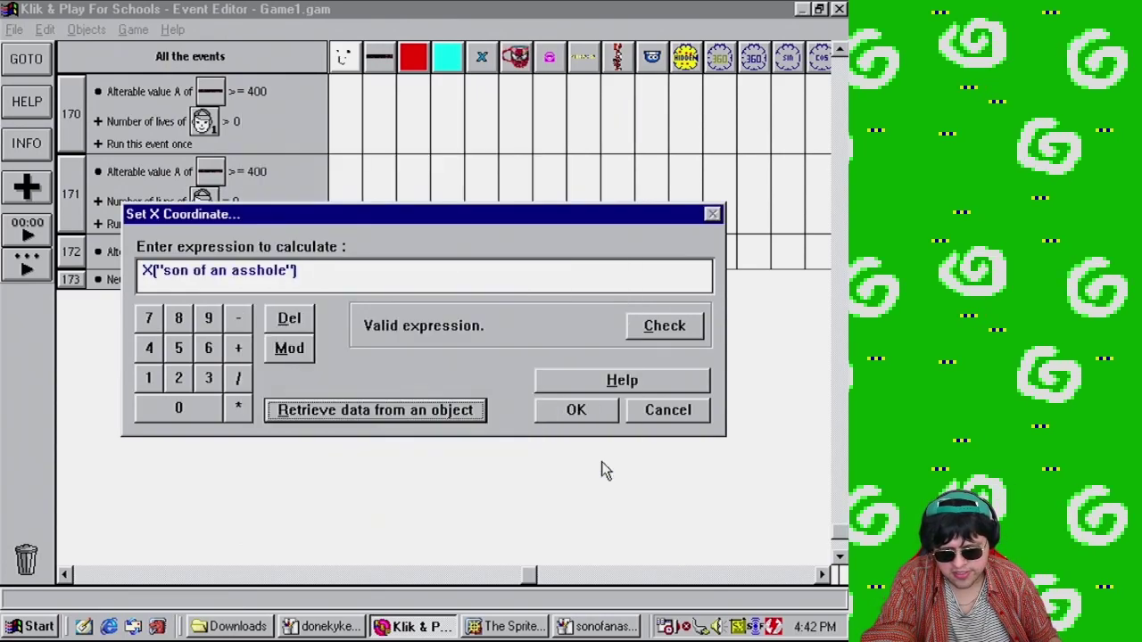
click(238, 349)
click(178, 349)
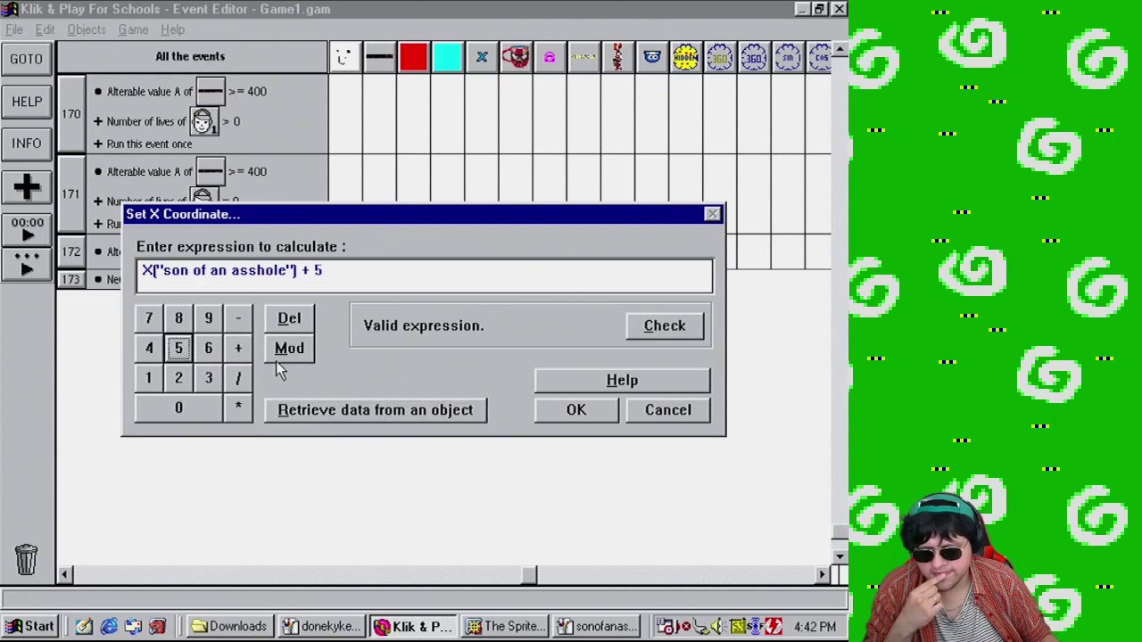
click(562, 410)
Return to the Level Editor, play the level to check the Springer's movement along the girder, and close the test window
click(136, 31)
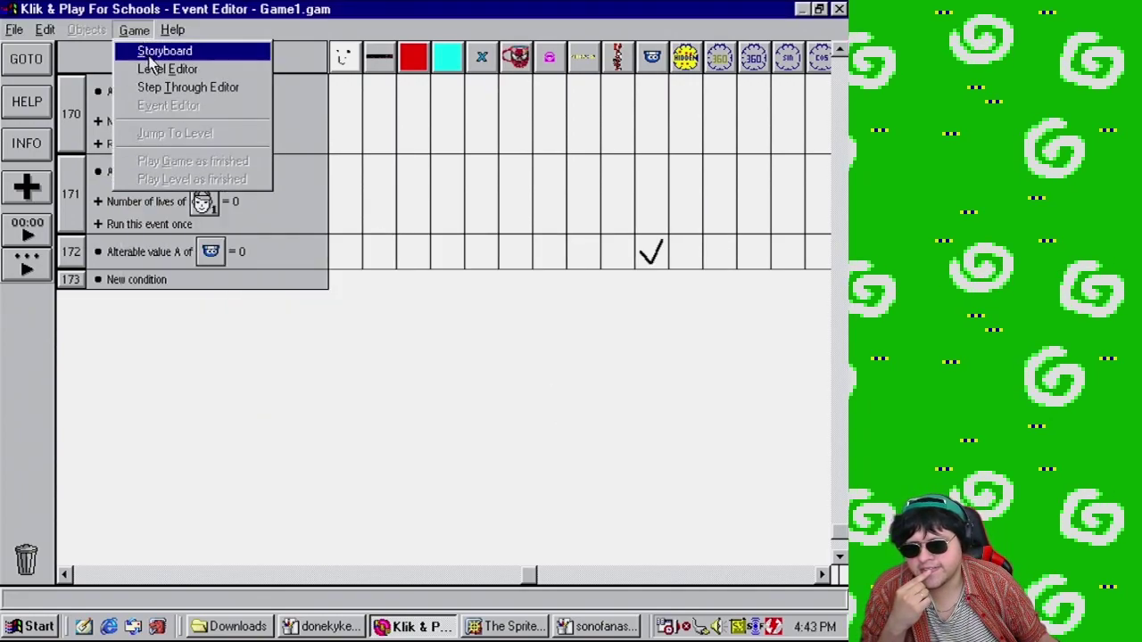
click(145, 67)
click(133, 29)
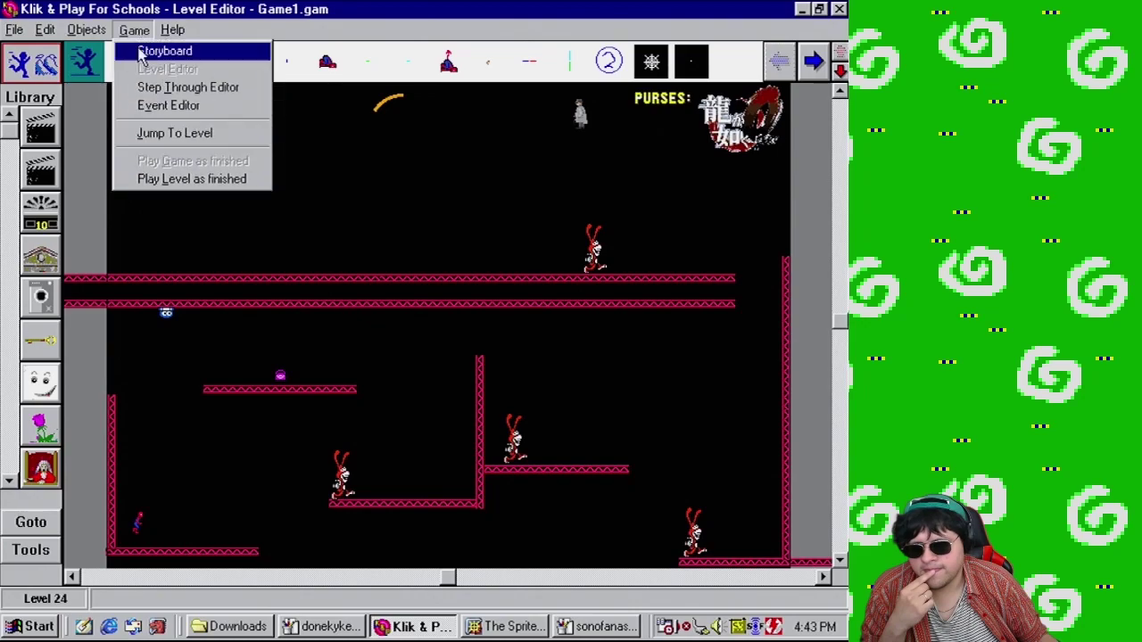
click(234, 180)
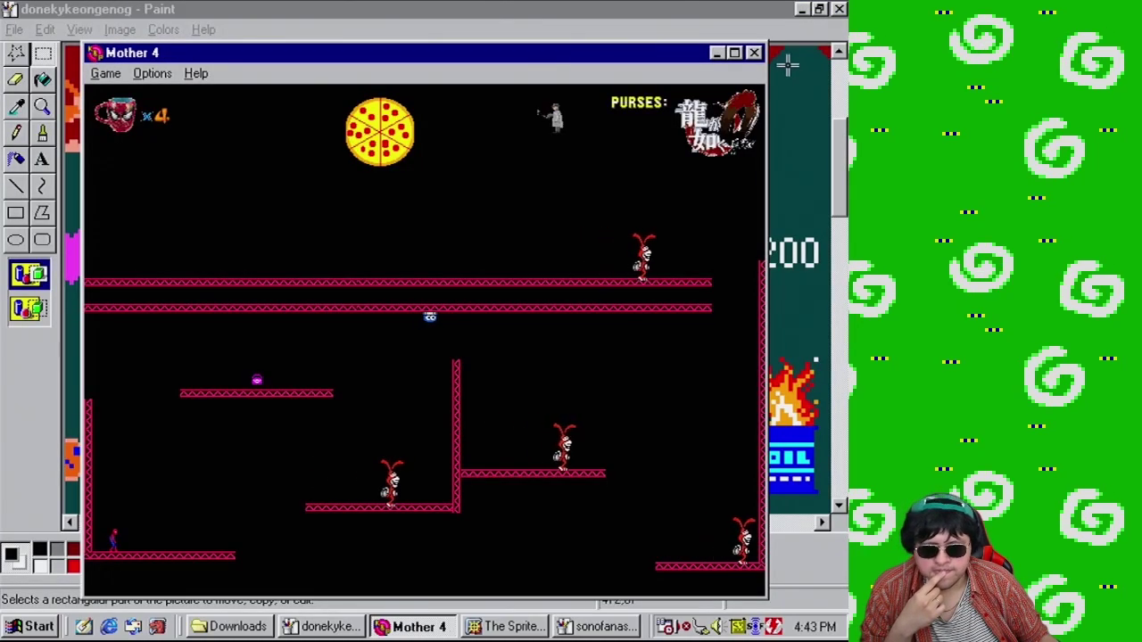
click(754, 53)
Copy the Springer's alterable value A condition from event 172 into a new event 173 and make it compare equal to 1
click(135, 29)
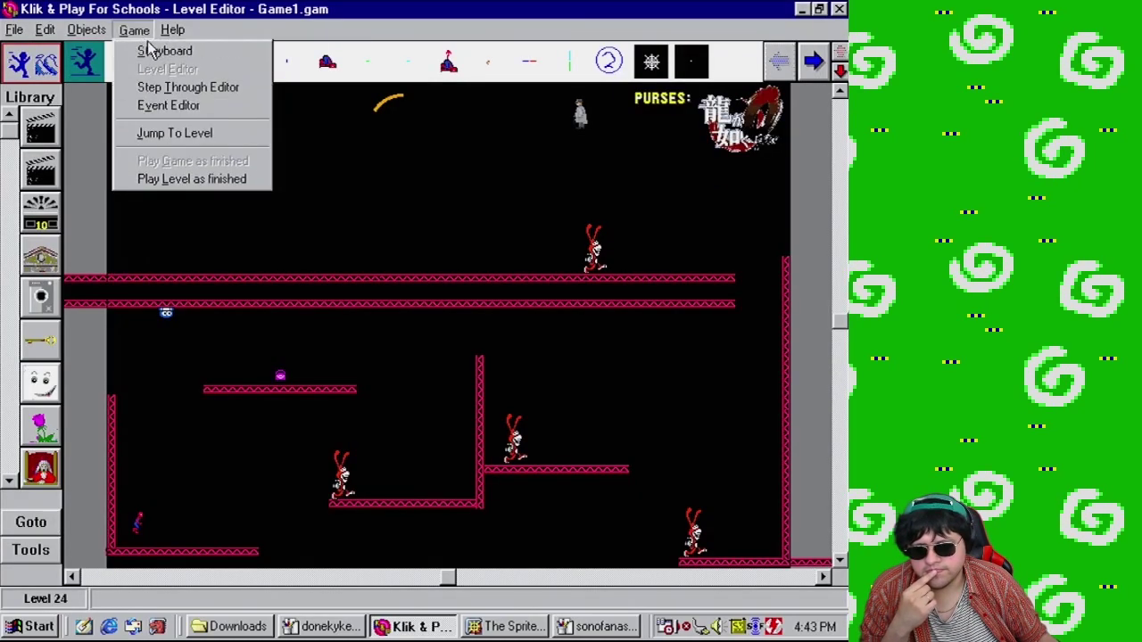
click(165, 101)
drag(147, 259, 154, 286)
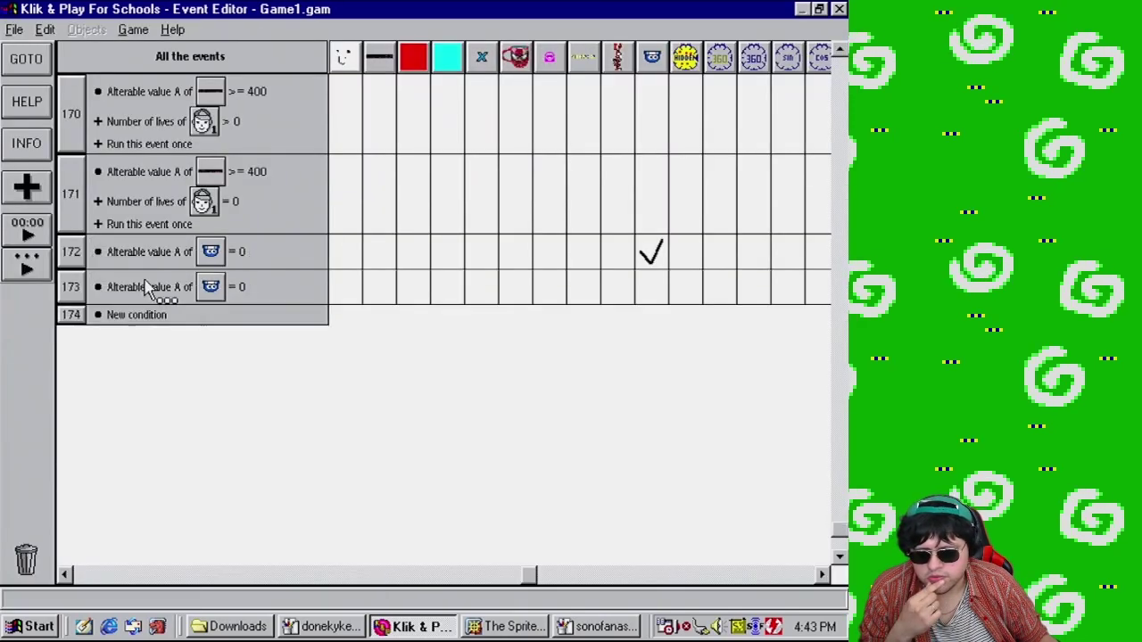
right_click(158, 285)
click(165, 293)
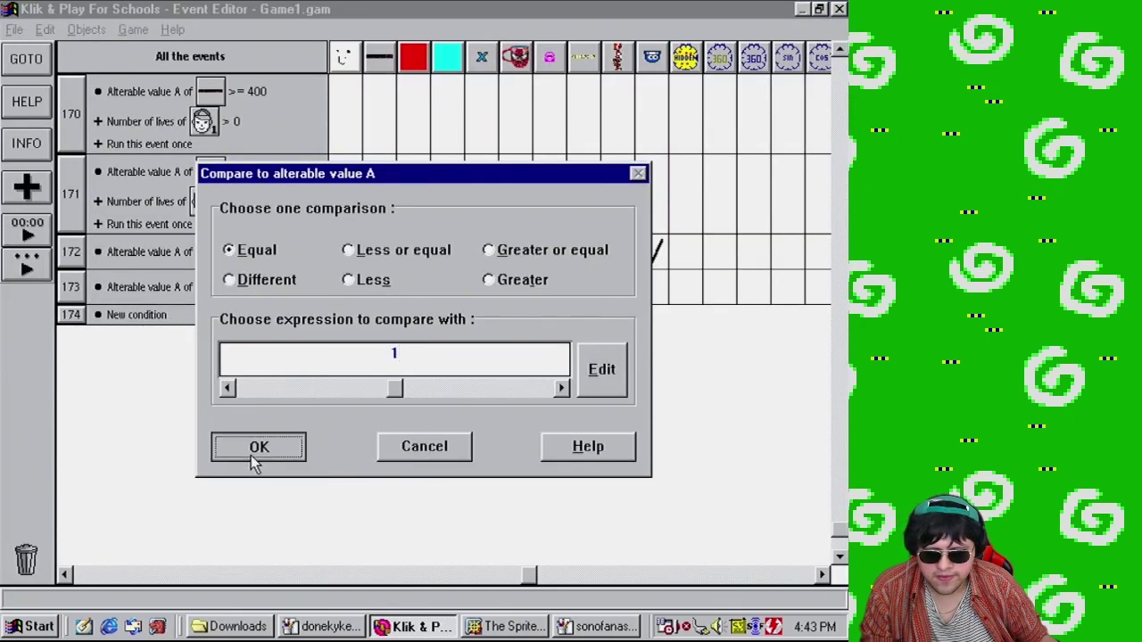
Copy the Springer's X position action from event 172 into event 173 and change its expression to X("son of an asshole") - 5
click(257, 448)
drag(658, 262, 660, 298)
double_click(655, 290)
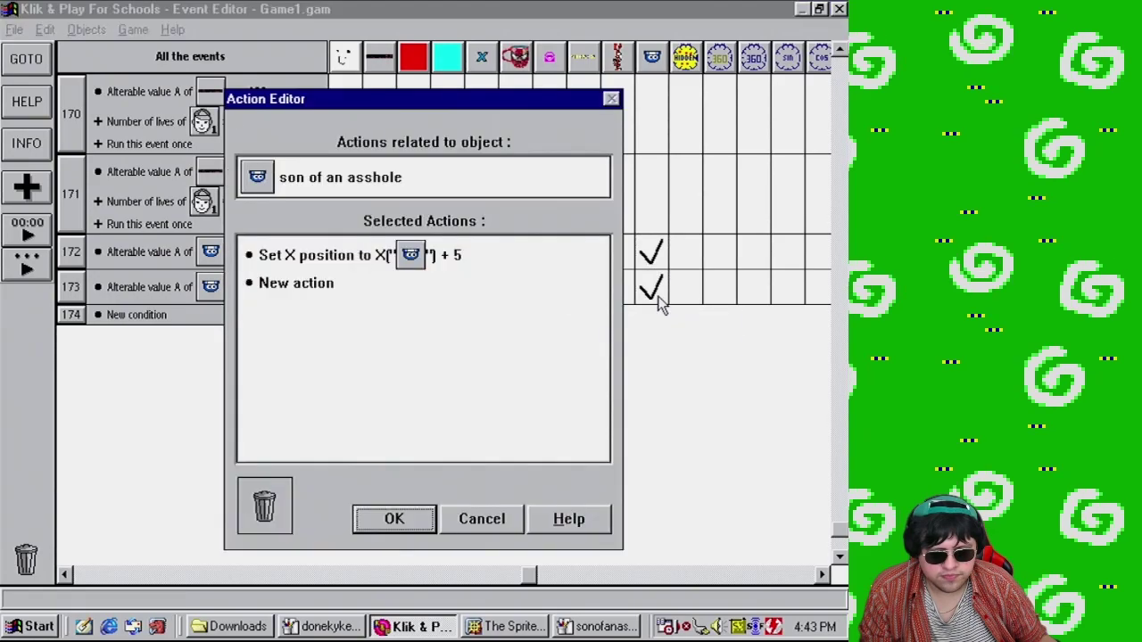
right_click(357, 257)
click(392, 425)
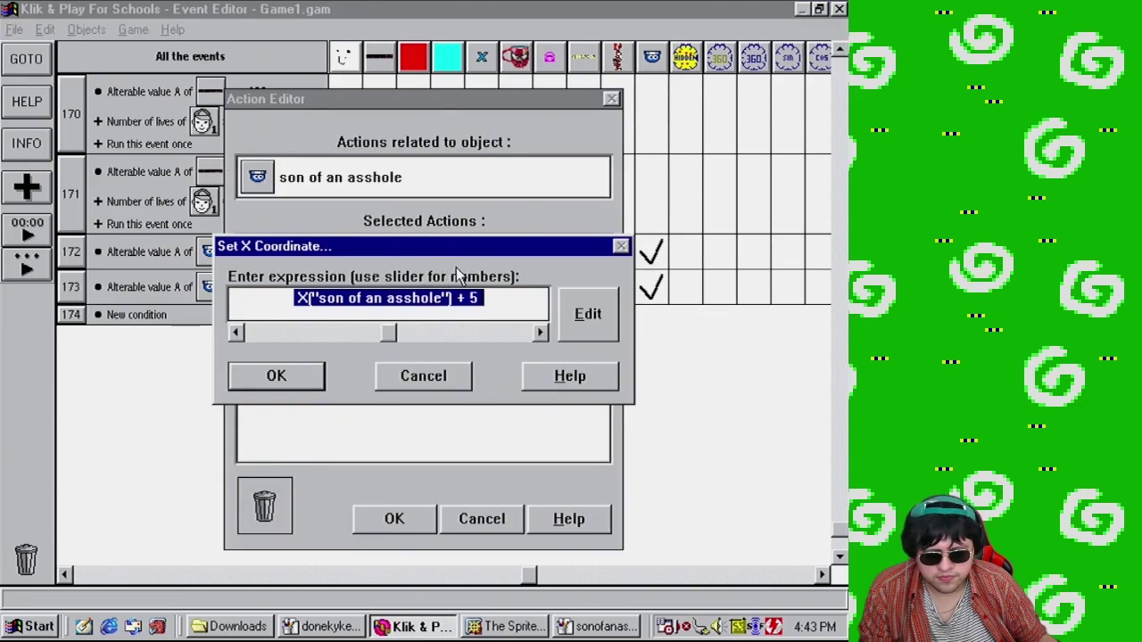
click(462, 303)
text(-)
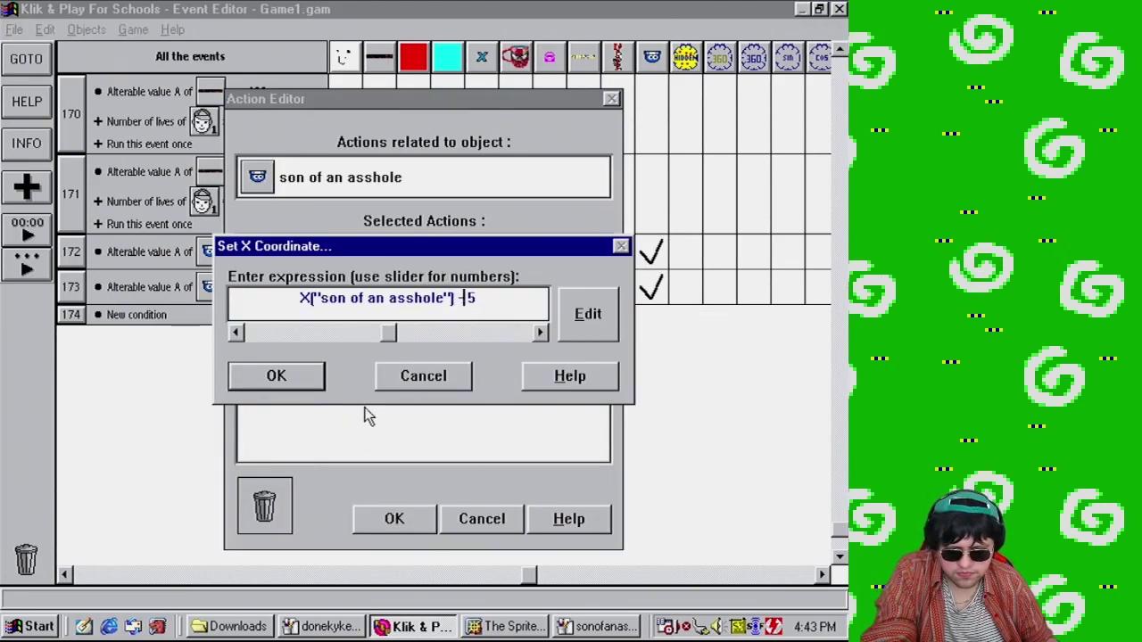
click(277, 375)
click(395, 519)
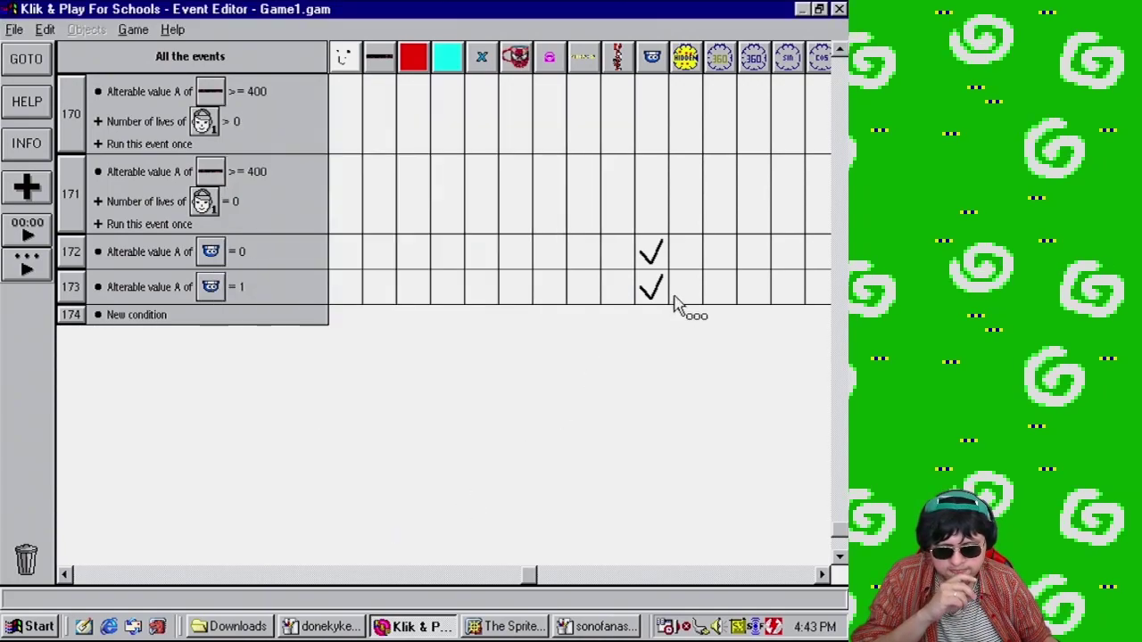
click(656, 257)
mouse_move(732, 318)
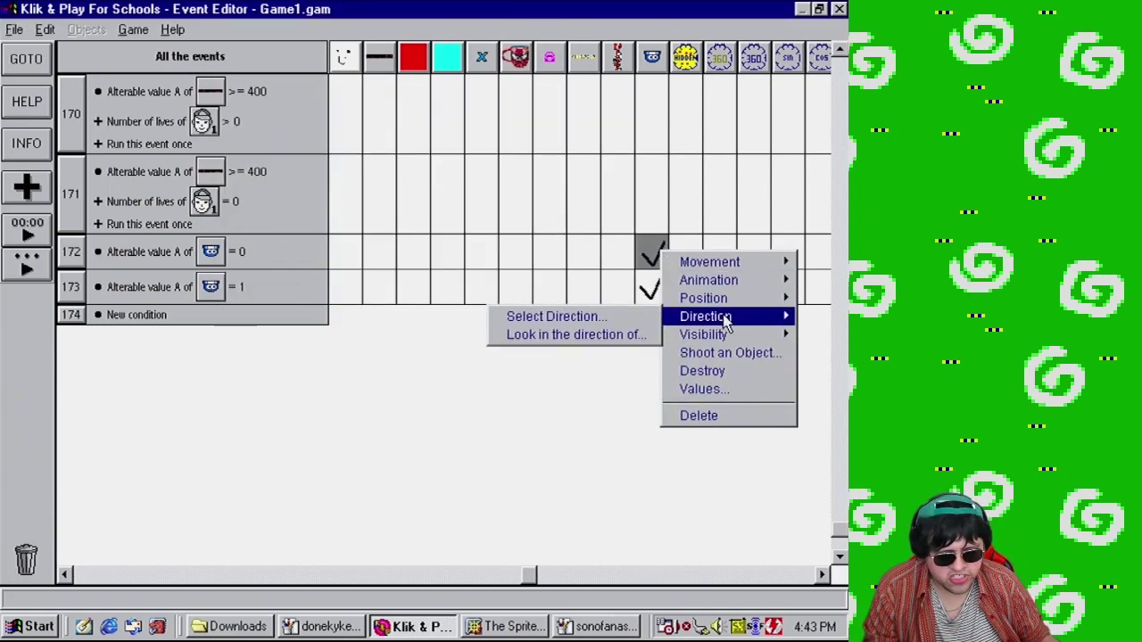
click(551, 335)
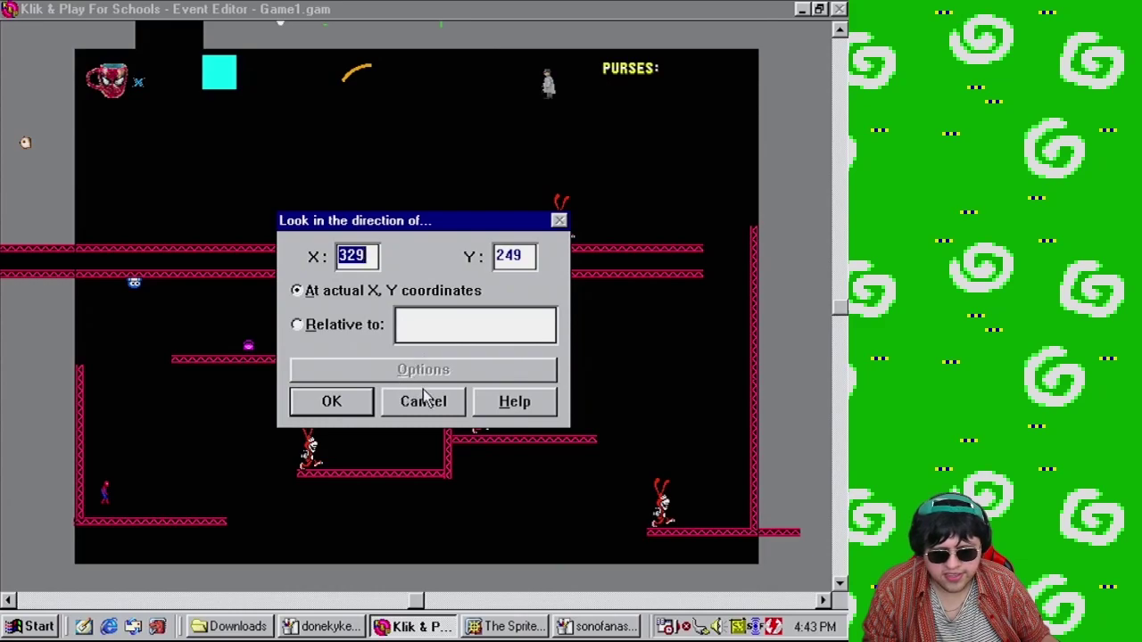
key(Return)
Add an action to event 172 that sets the Springer's direction to 0, facing right
mouse_move(694, 323)
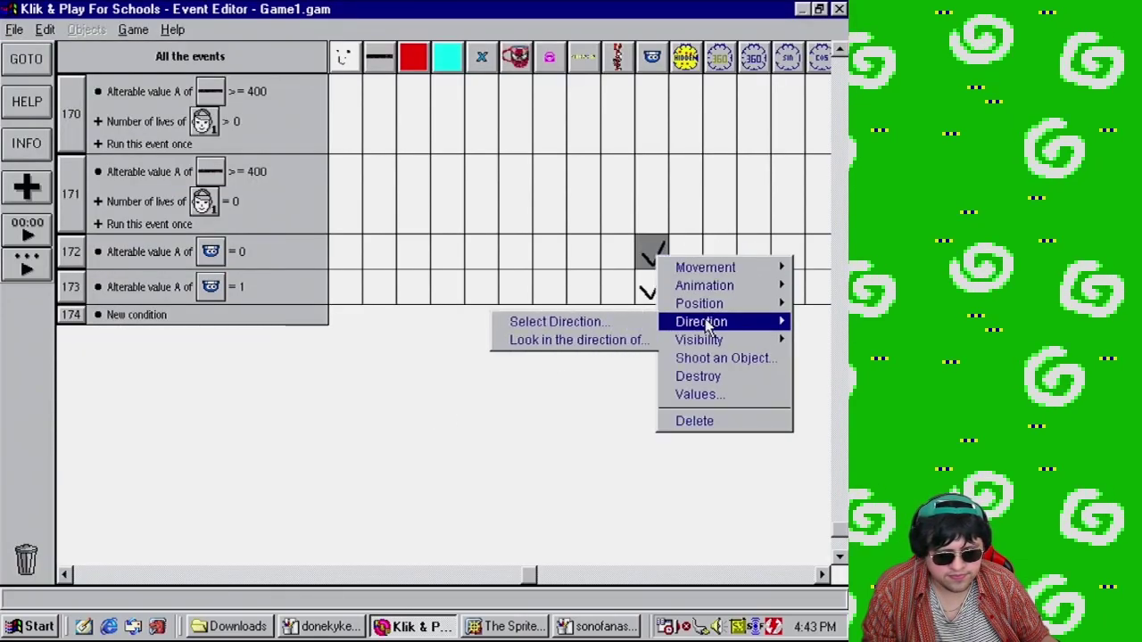
click(518, 321)
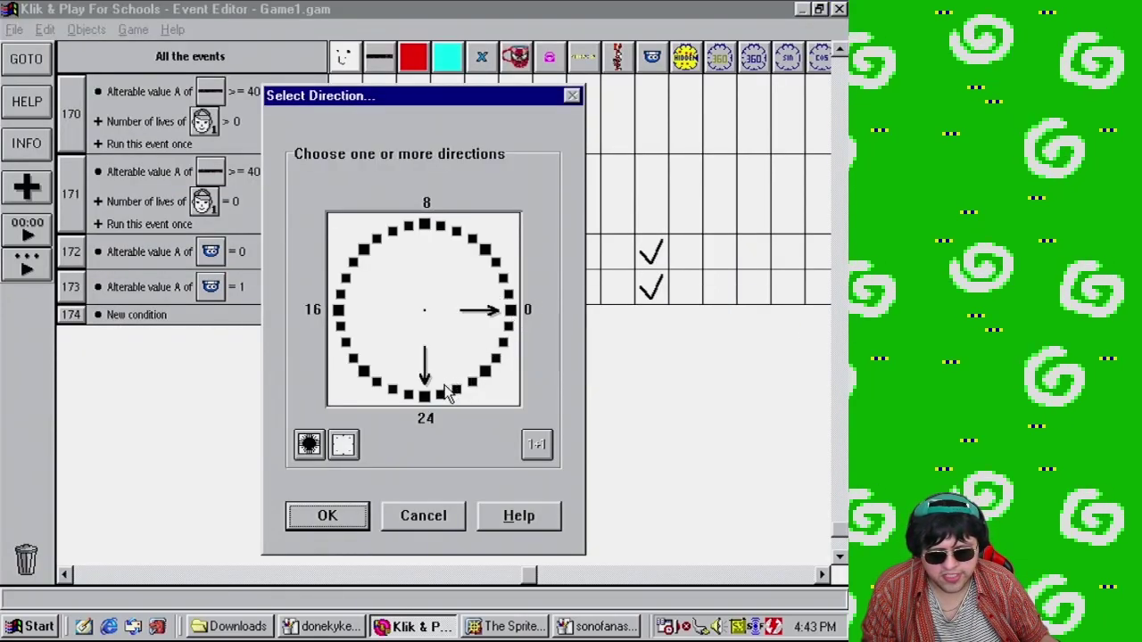
click(352, 513)
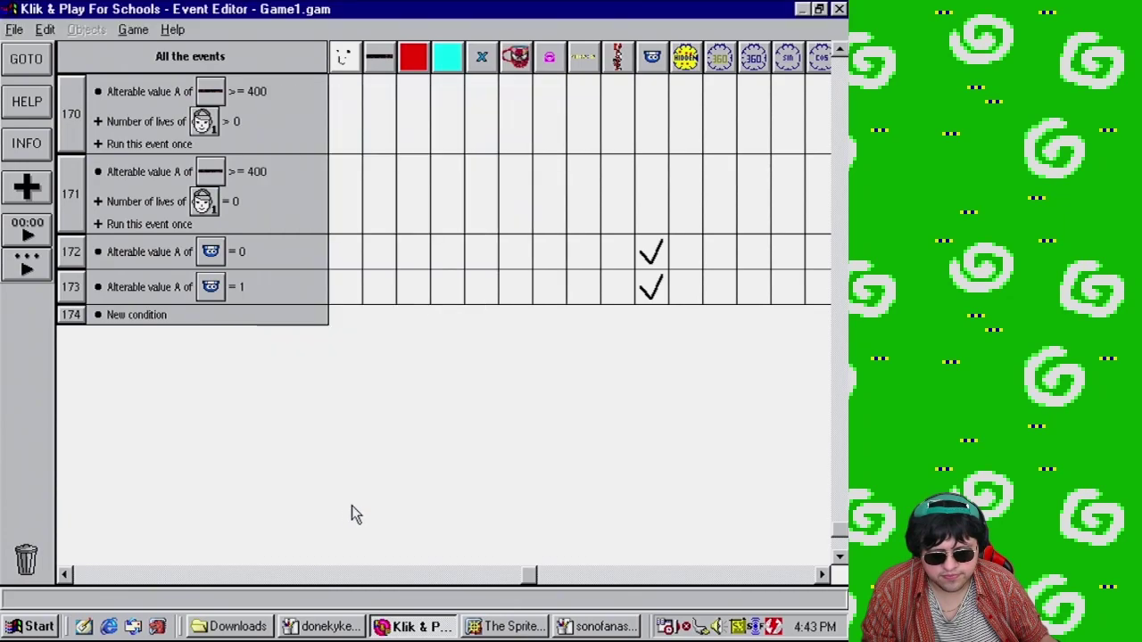
click(652, 285)
click(649, 259)
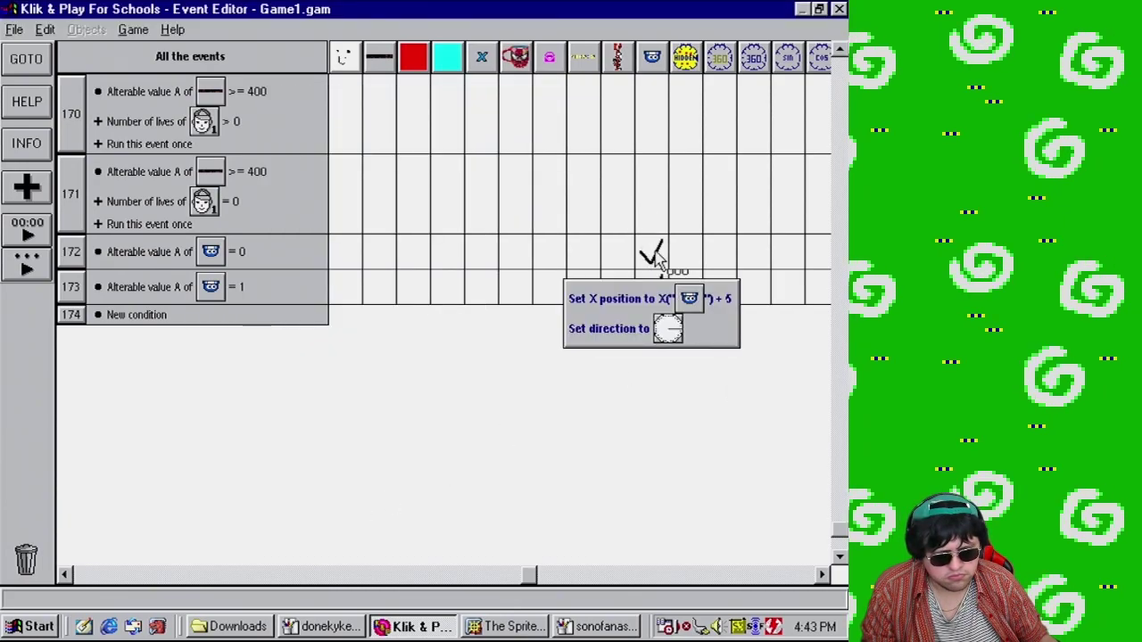
Add an action to event 173 that sets the Springer's direction to 16, facing left
click(656, 288)
mouse_move(704, 353)
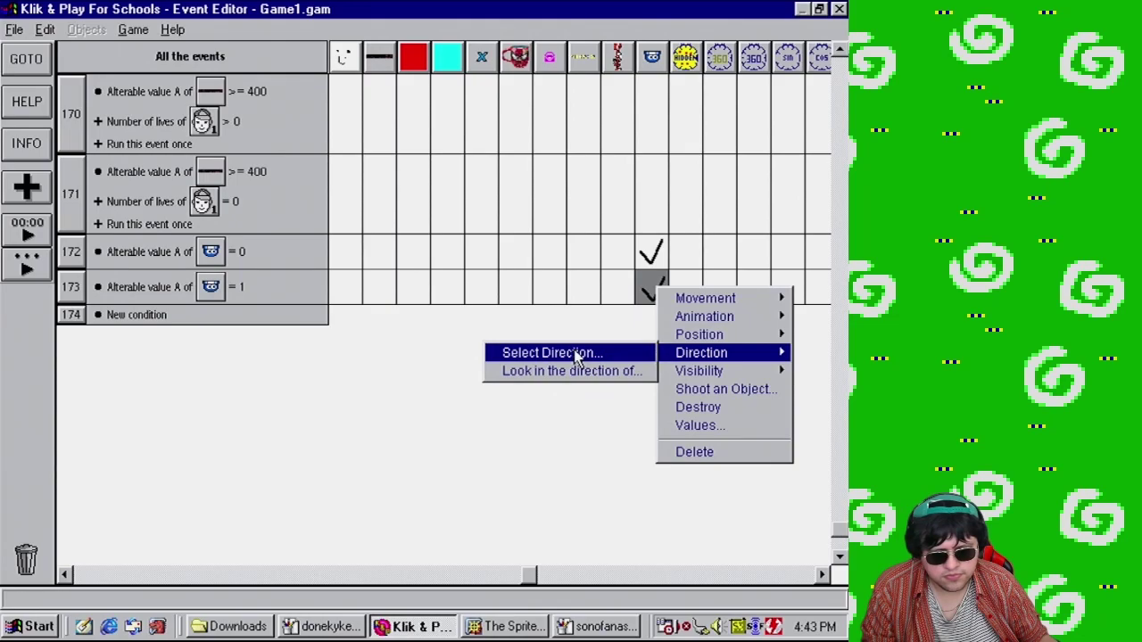
click(575, 354)
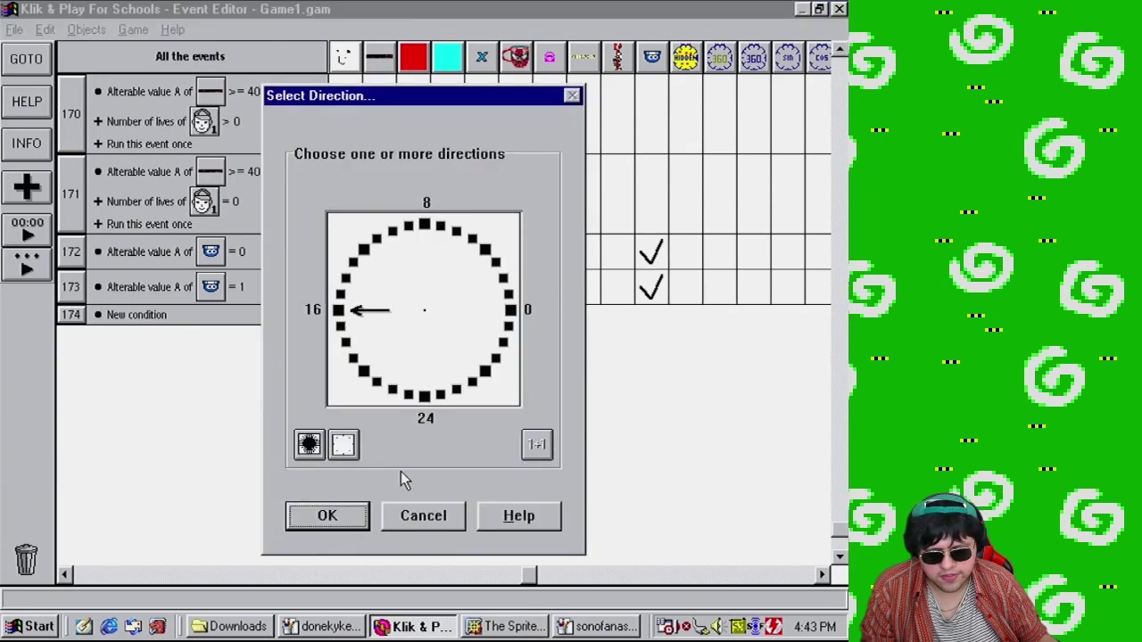
click(329, 517)
Return to the Level Editor and start creating a new active object
click(133, 30)
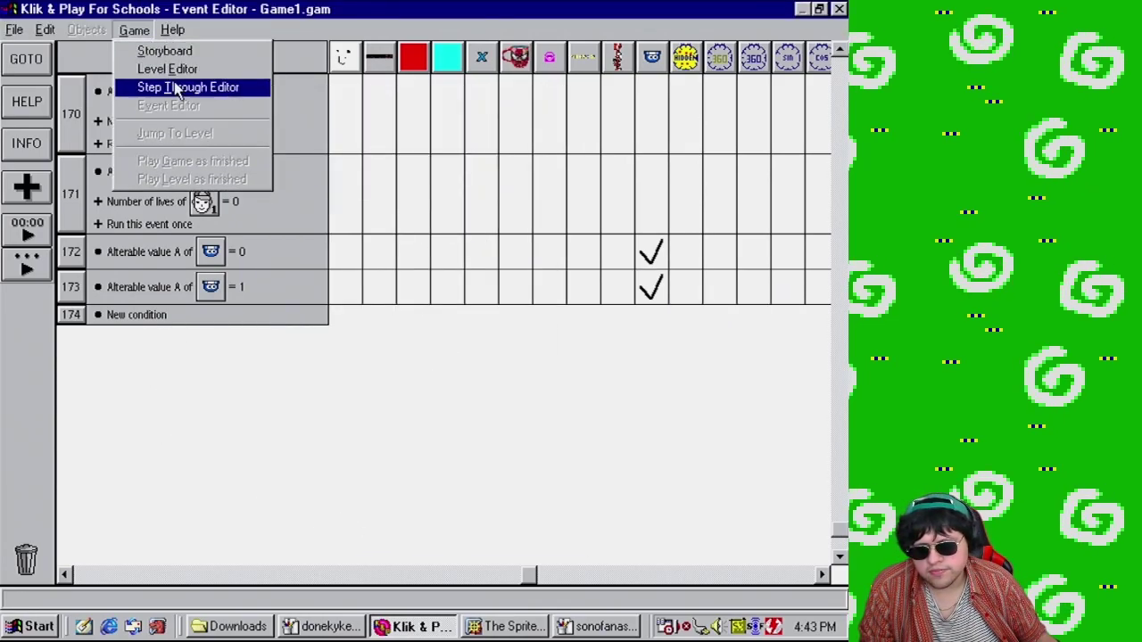
key(Up)
key(Return)
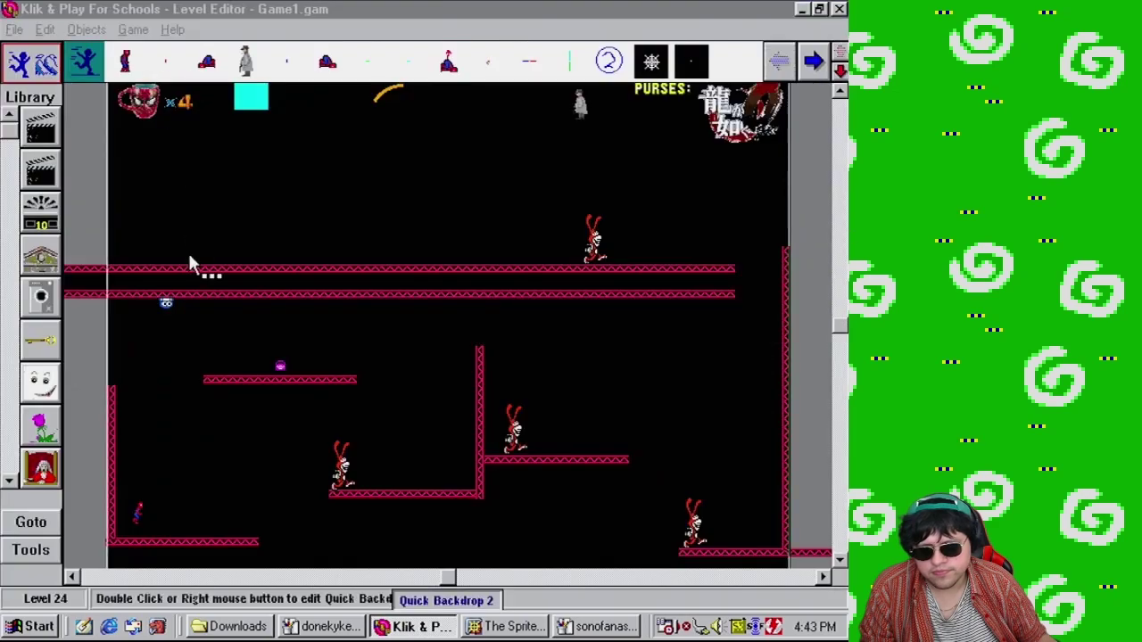
click(30, 561)
click(189, 562)
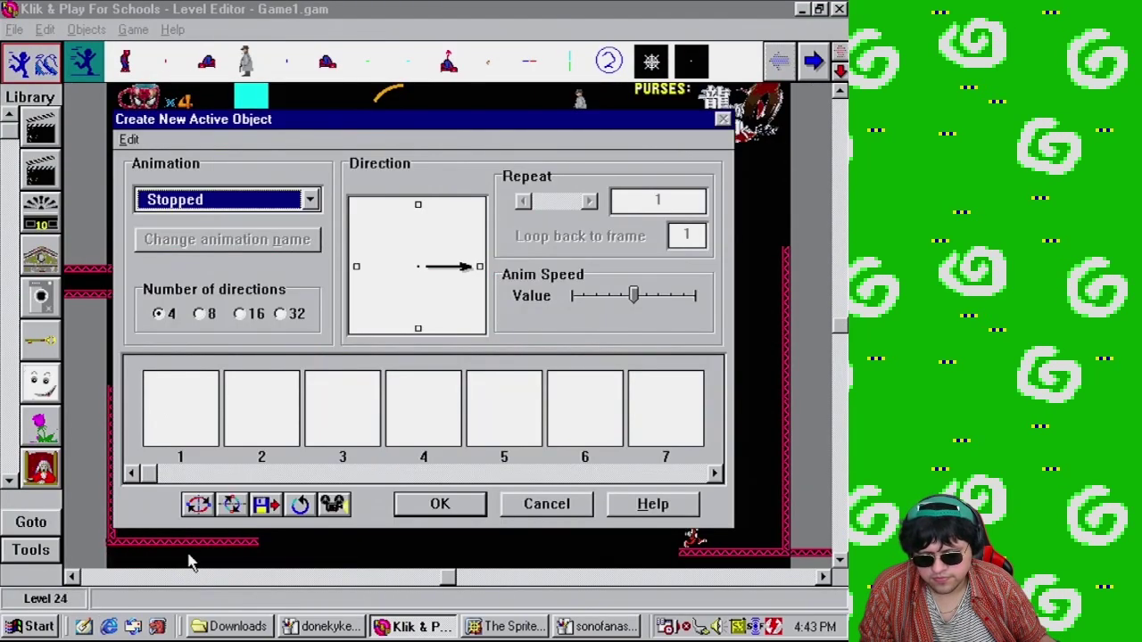
Fill the object's first 32 x 32 animation frame with light blue and write "Bump" on it in black pencil
double_click(191, 398)
click(688, 183)
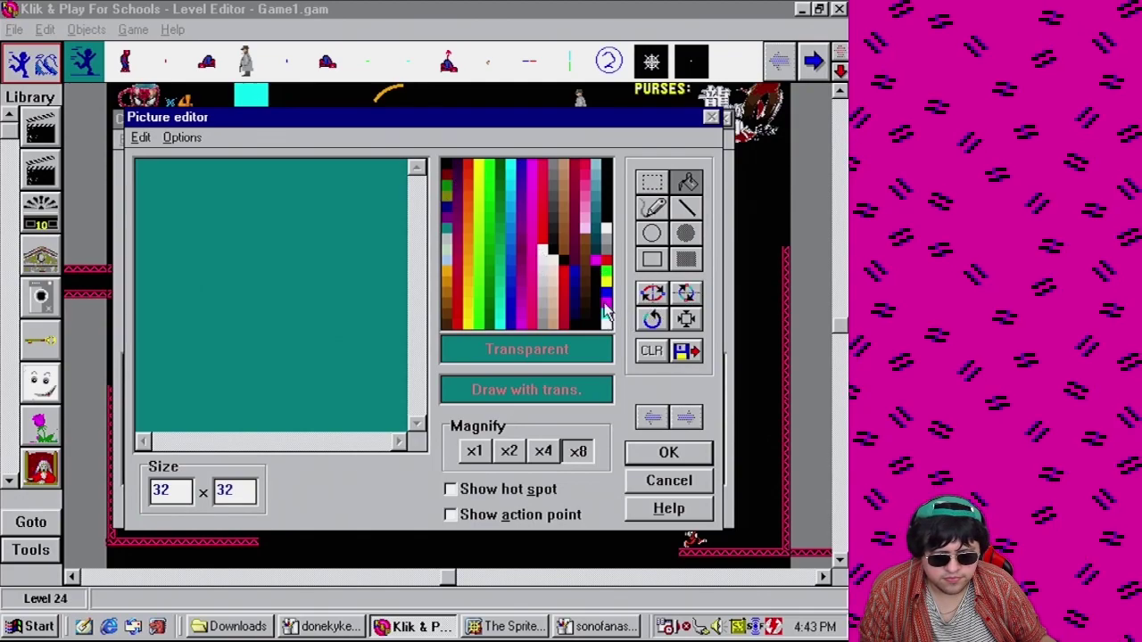
click(509, 204)
click(268, 294)
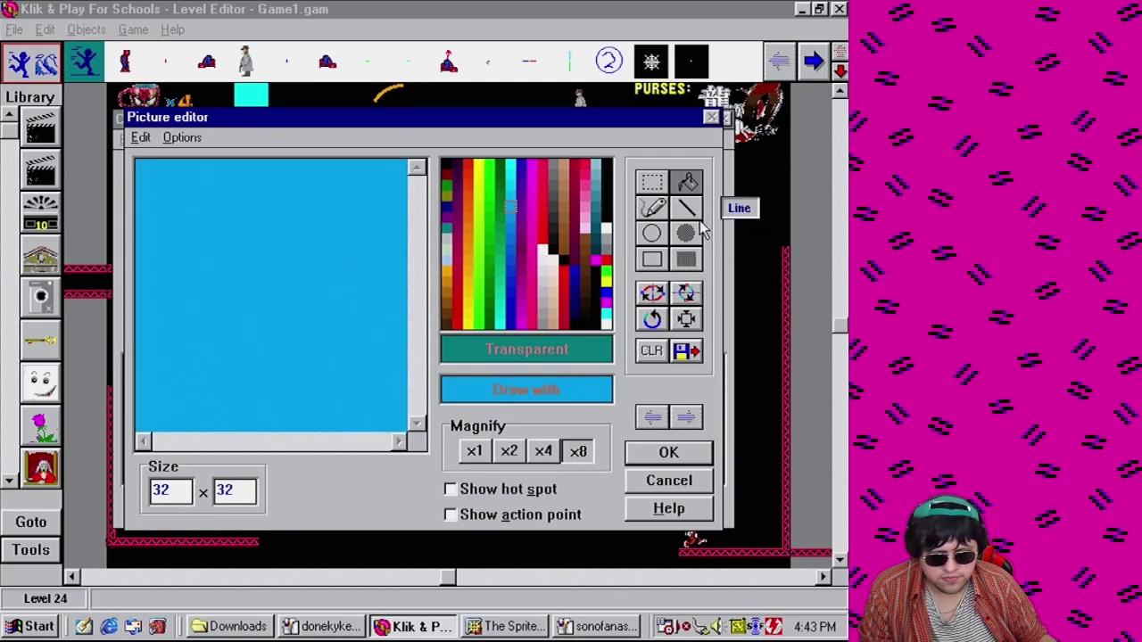
click(652, 207)
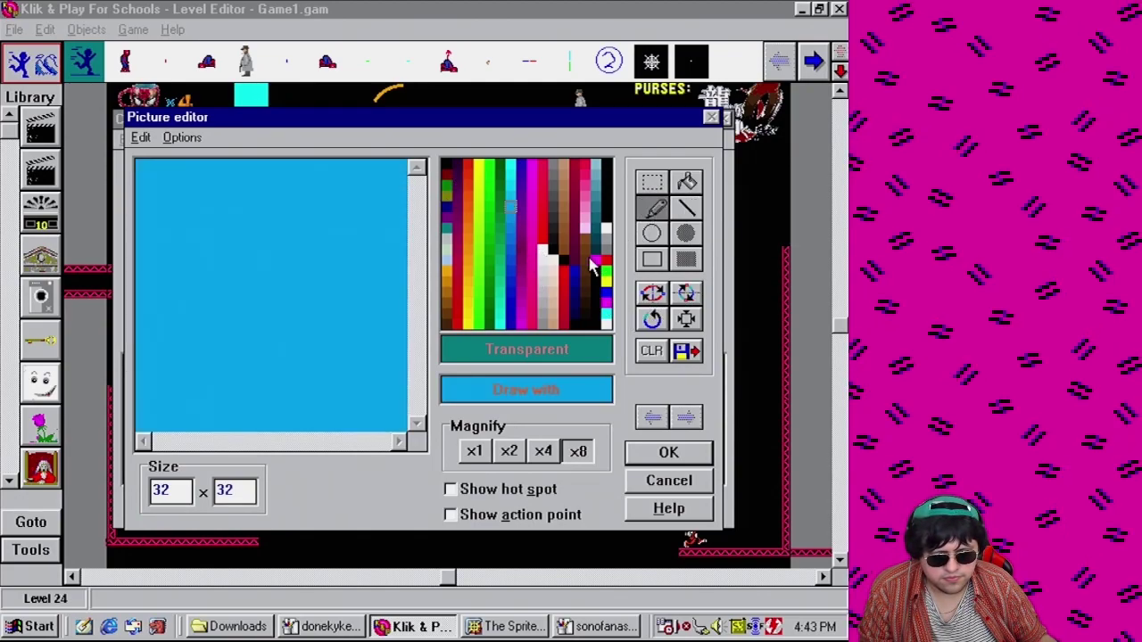
click(447, 167)
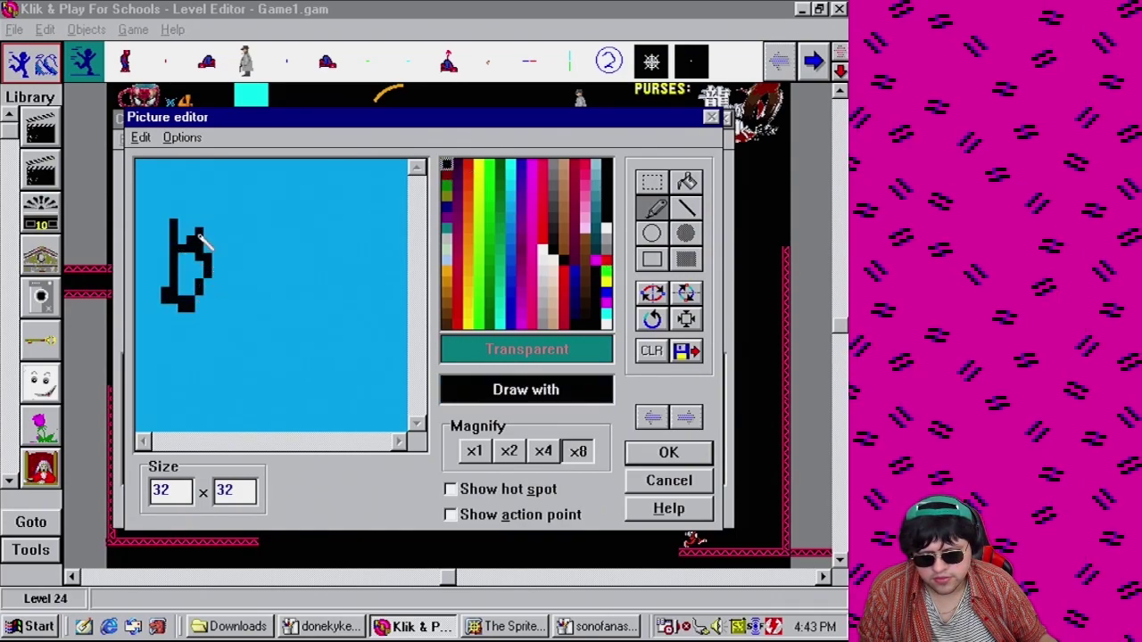
drag(231, 238, 266, 231)
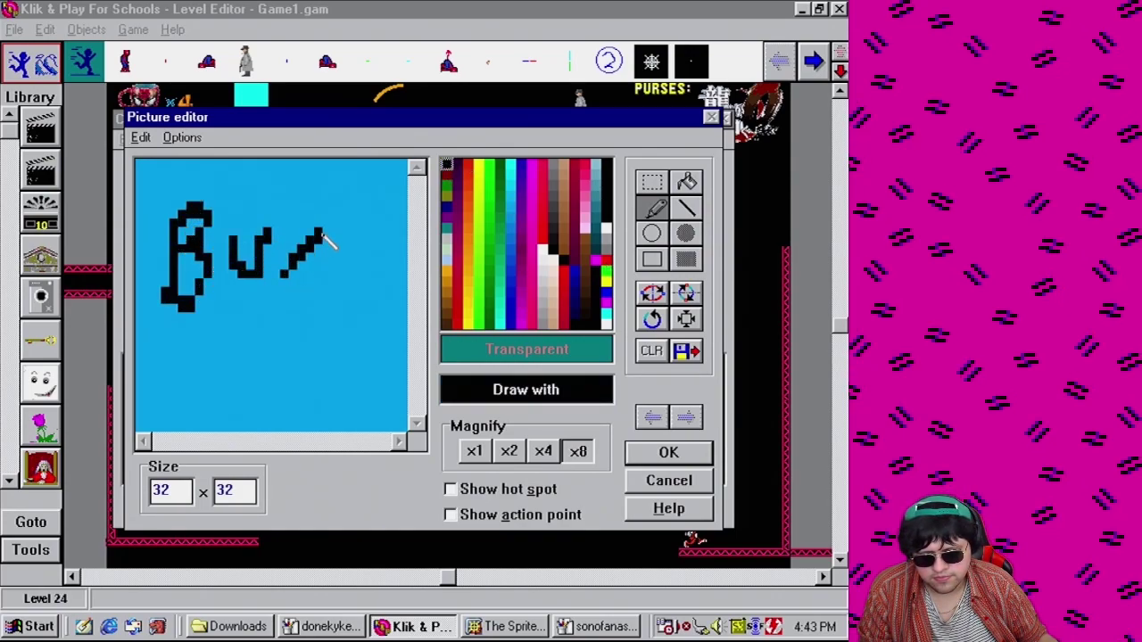
drag(386, 261, 369, 326)
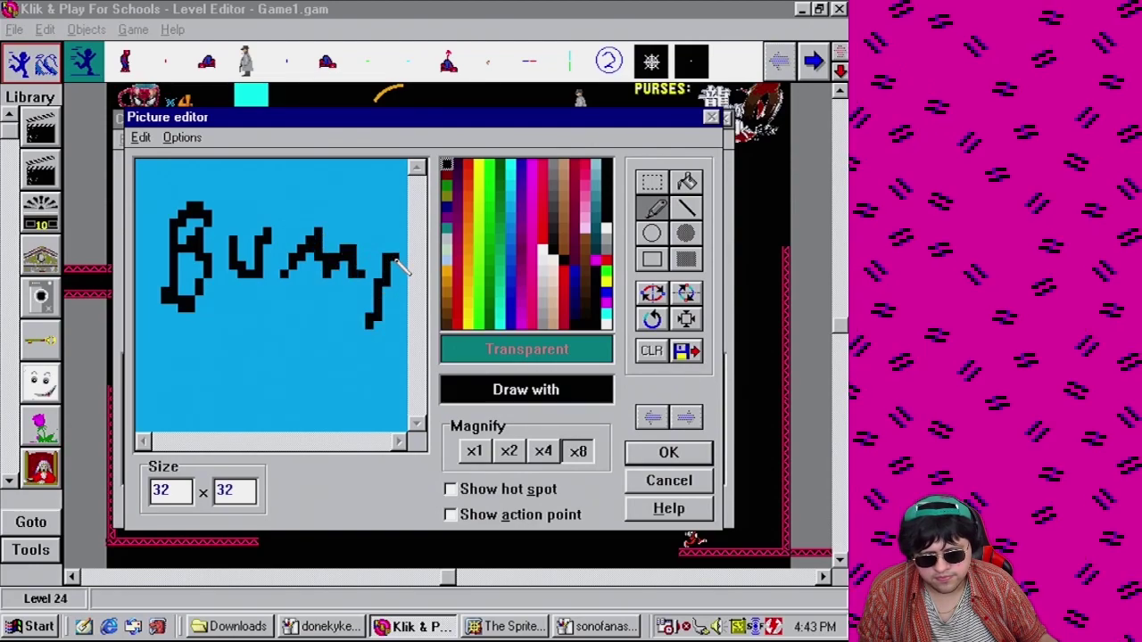
click(668, 453)
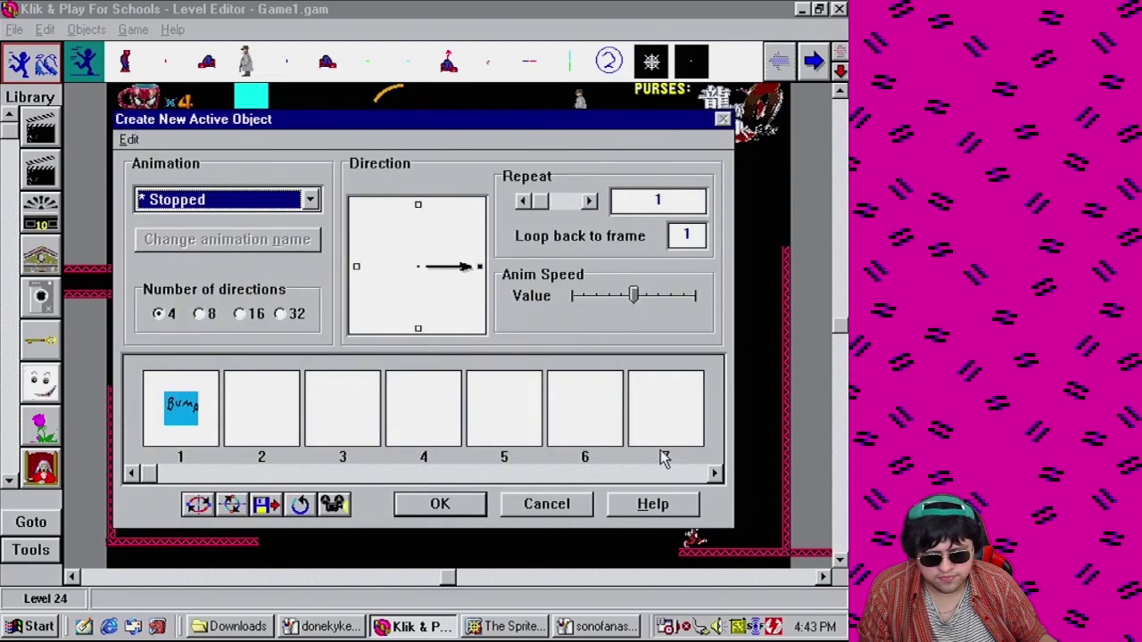
Lower the animation's repeat setting, finish the object, and place it in the empty space between the short vertical girder and the right wall
click(523, 201)
click(450, 504)
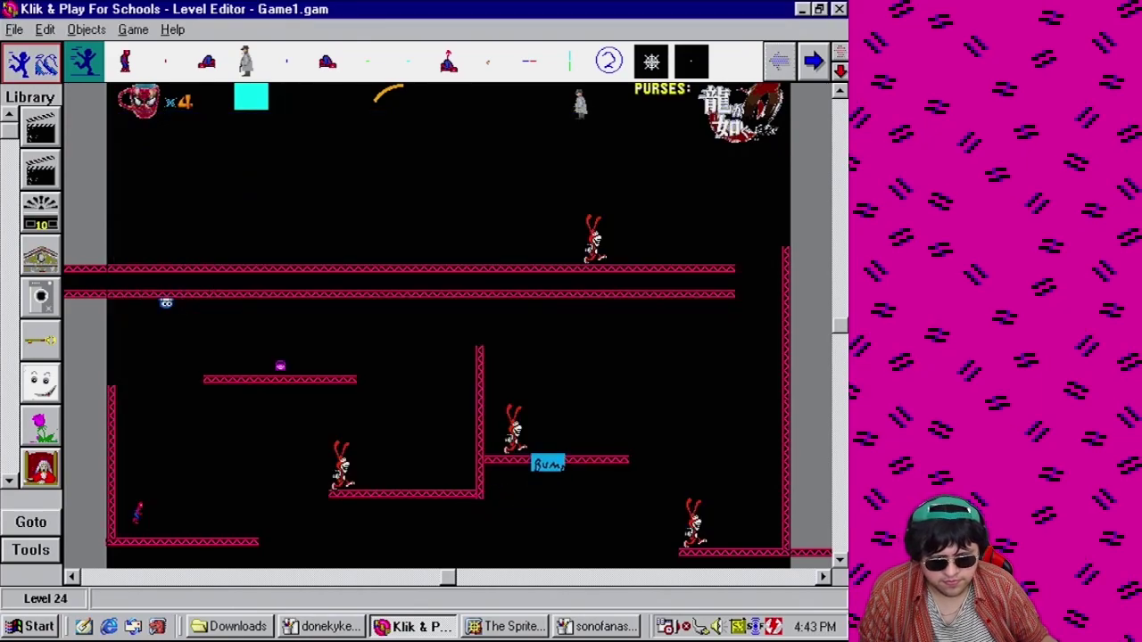
click(642, 377)
Rename the new Bump active object to "bumper"
right_click(634, 375)
click(713, 441)
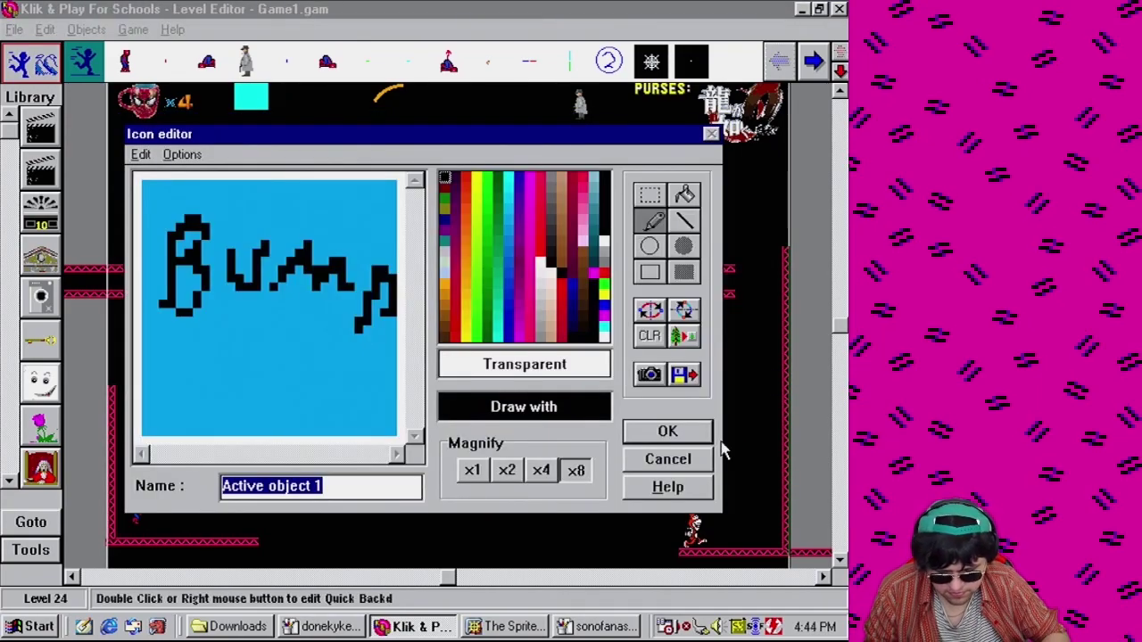
text(bumper)
key(Return)
Move the bumper to the right end of the lower girder of the double-girder floor
right_click(643, 377)
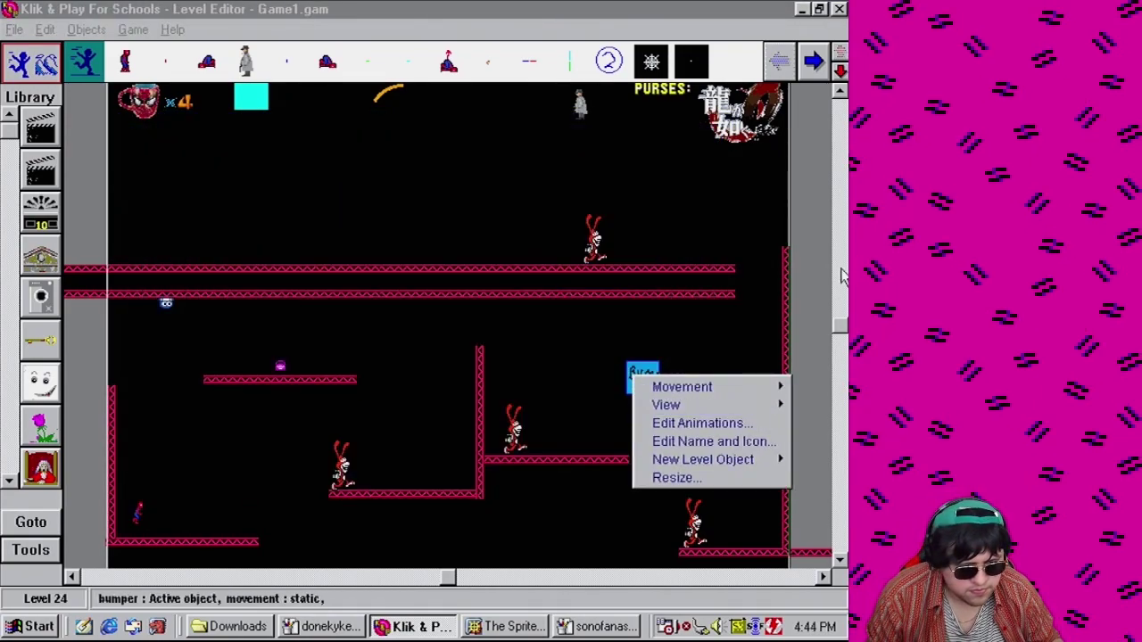
click(757, 331)
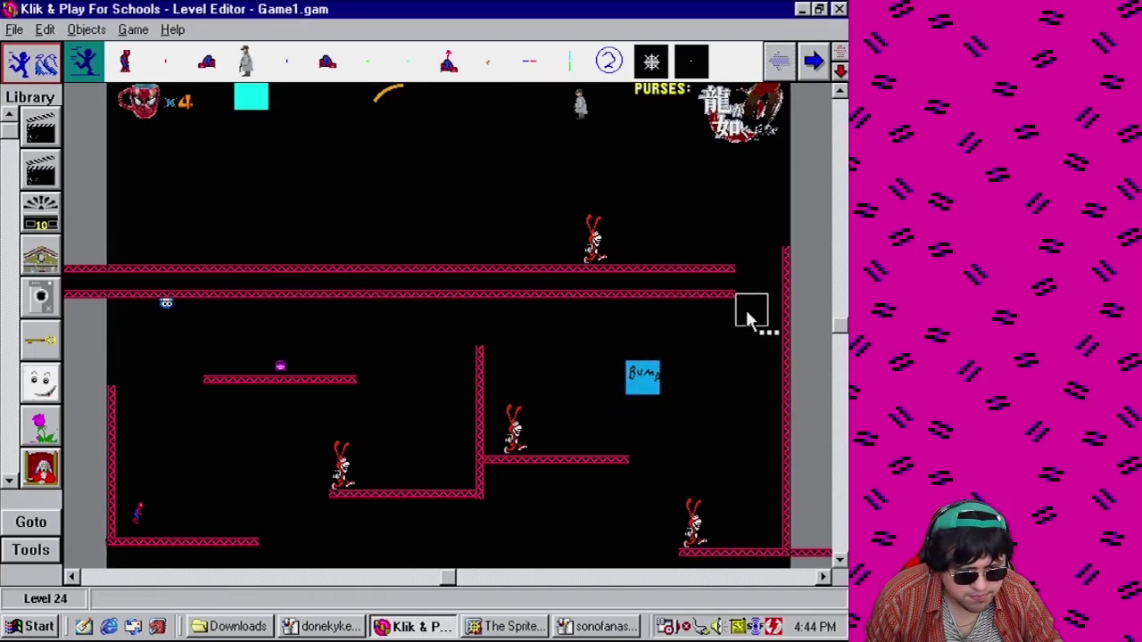
drag(748, 317, 749, 315)
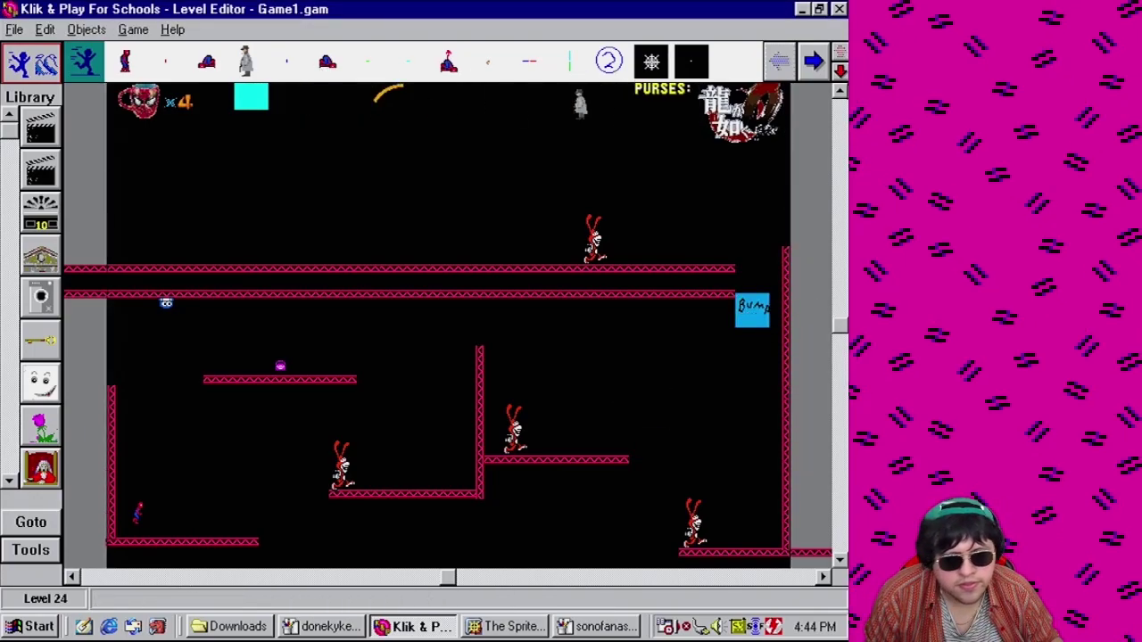
Place a second bumper just below the lower girder at the level's left edge, beyond the Springer
click(814, 62)
click(838, 69)
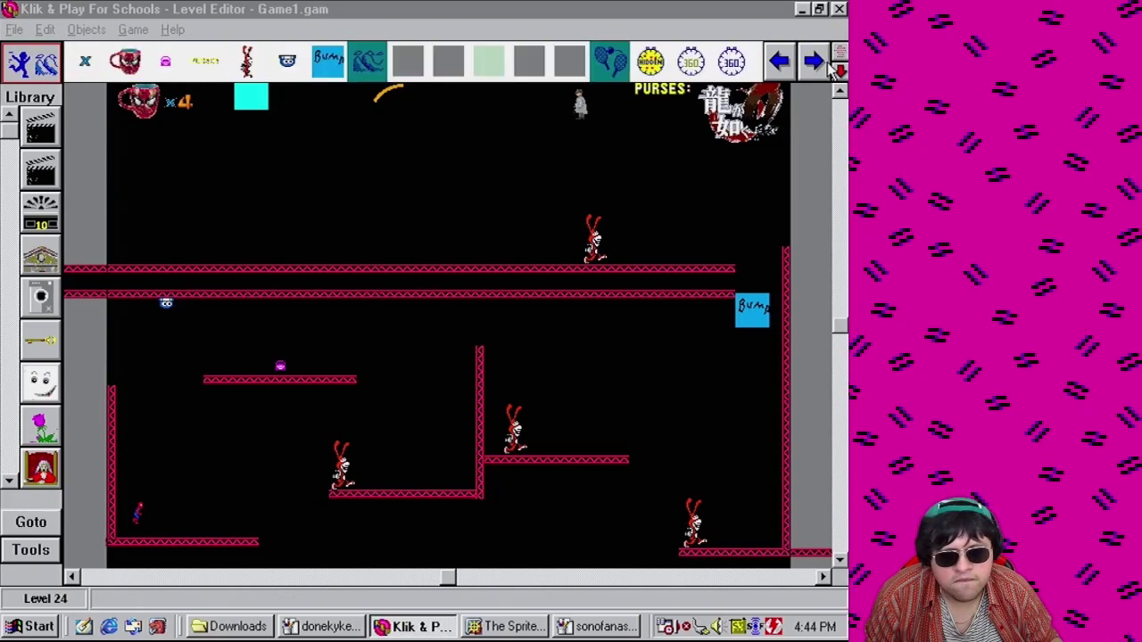
click(96, 323)
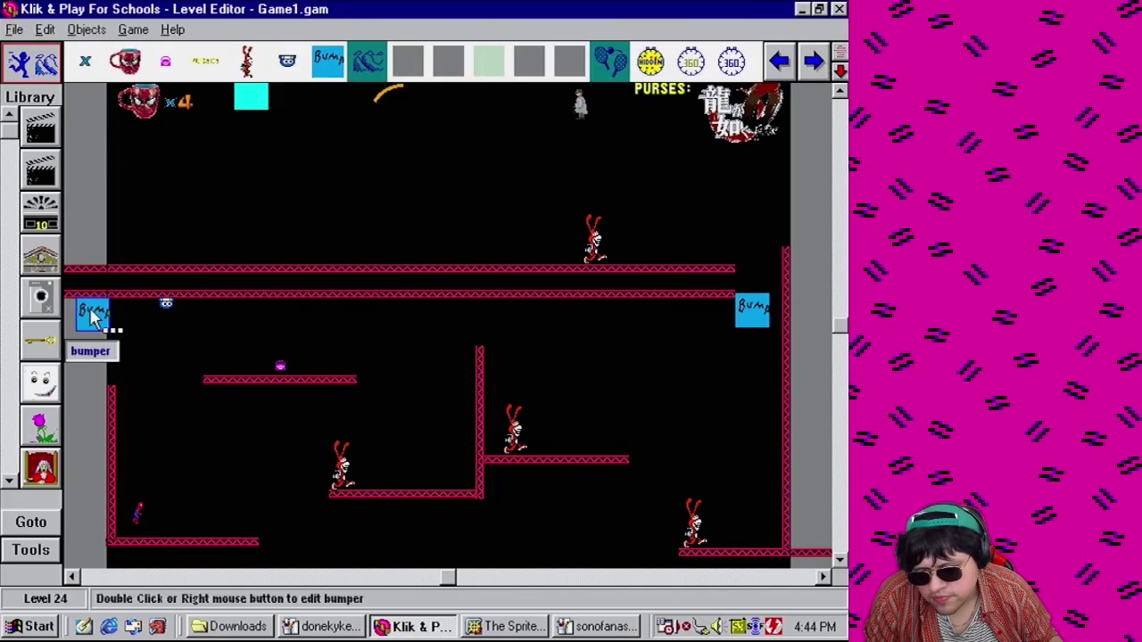
click(132, 30)
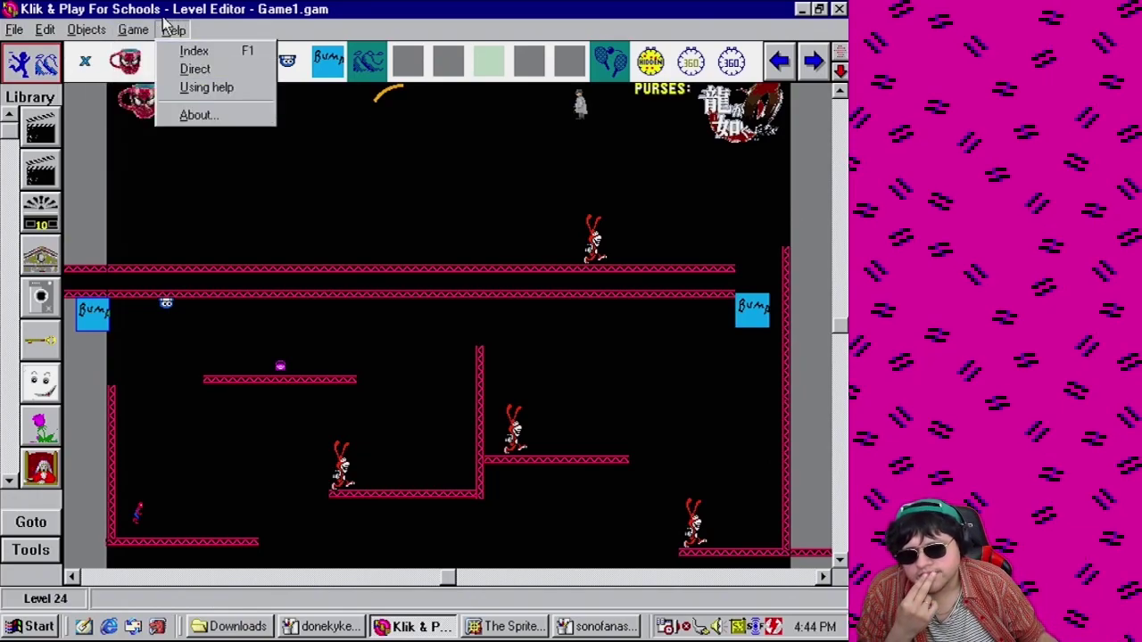